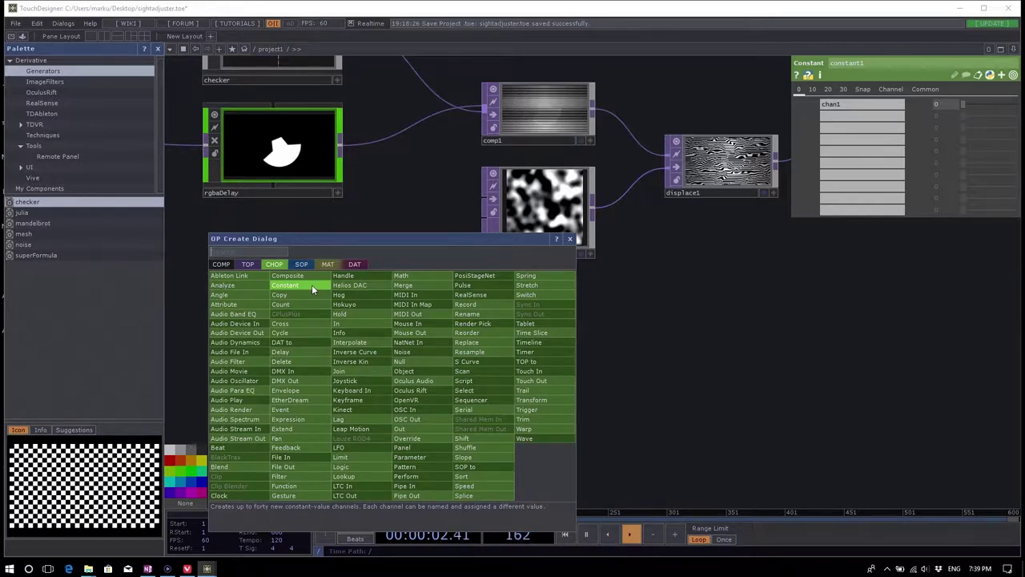
Step: Add a Constant CHOP below rgbaDelay and set its chan1 value to 0.14
{"action": "left_click", "coordinate": [312, 284]}
{"action": "left_click", "coordinate": [315, 304]}
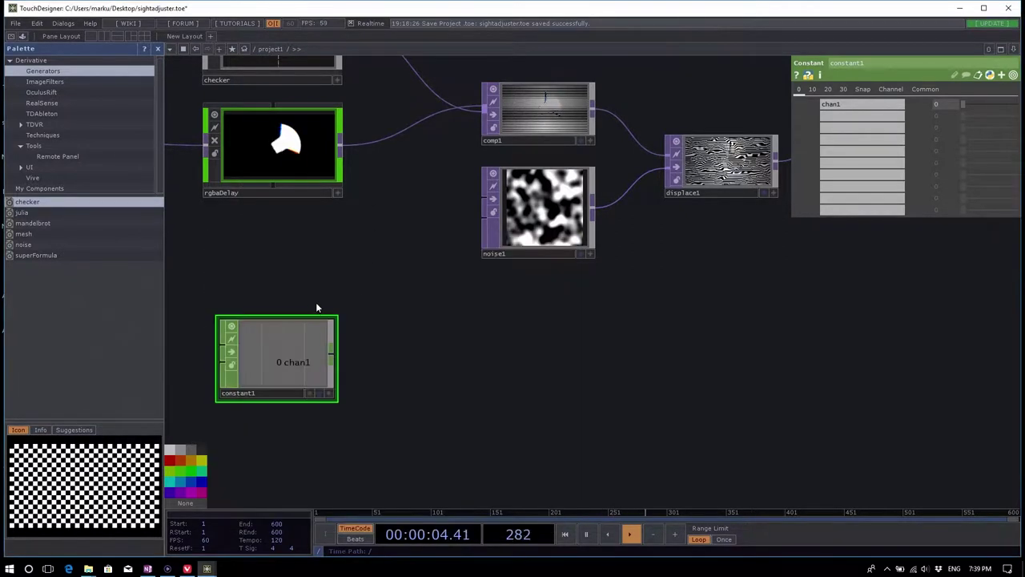
{"action": "mouse_move", "coordinate": [964, 105]}
{"action": "left_mouse_down"}
{"action": "mouse_move", "coordinate": [1002, 105]}
{"action": "mouse_move", "coordinate": [957, 109]}
{"action": "mouse_move", "coordinate": [979, 107]}
{"action": "mouse_move", "coordinate": [966, 112]}
{"action": "left_mouse_up"}
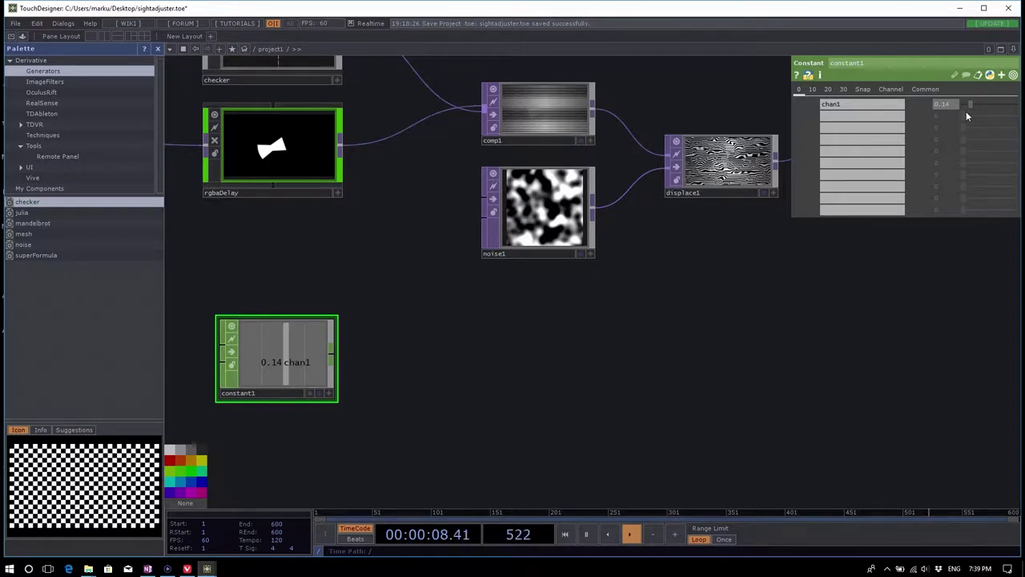
Step: Connect a new Speed CHOP to the output of constant1, placing it beside that node
{"action": "right_click", "coordinate": [332, 361]}
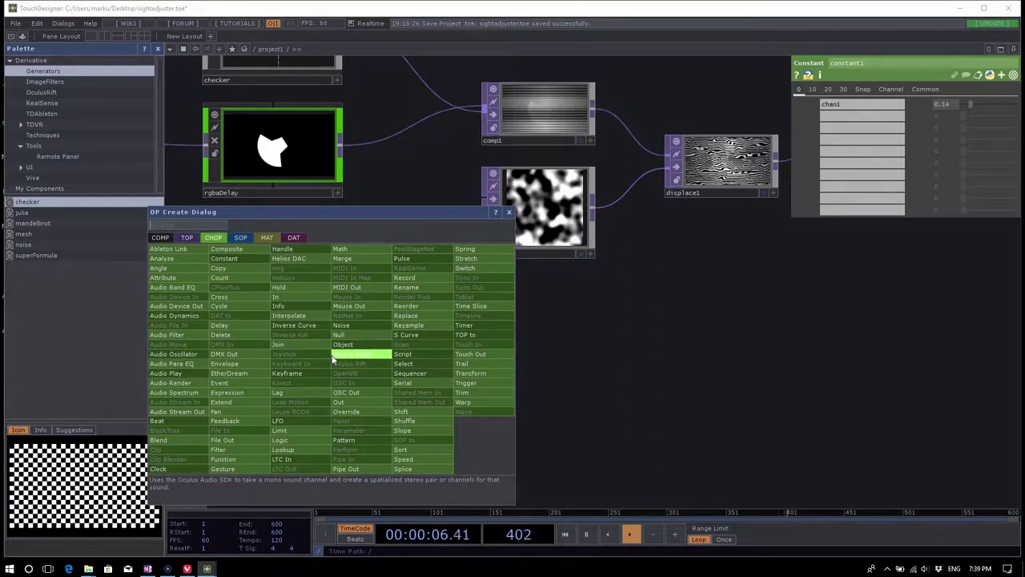
{"action": "type", "text": "speed"}
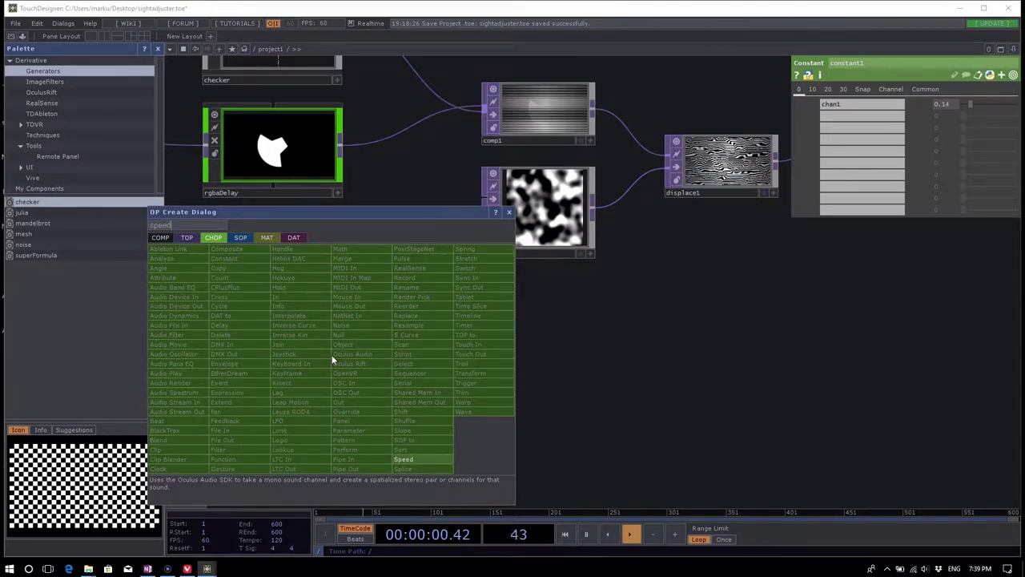
{"action": "left_click", "coordinate": [445, 463]}
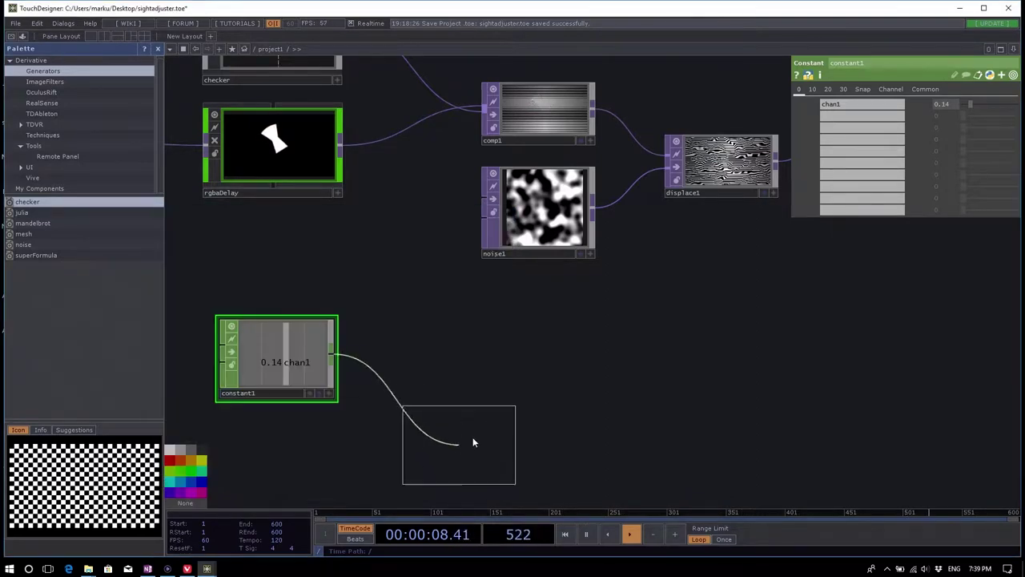
{"action": "left_click", "coordinate": [425, 350]}
Step: Try chan1 values of 0 and 1 on constant1 and settle on 0.55
{"action": "left_click", "coordinate": [295, 357]}
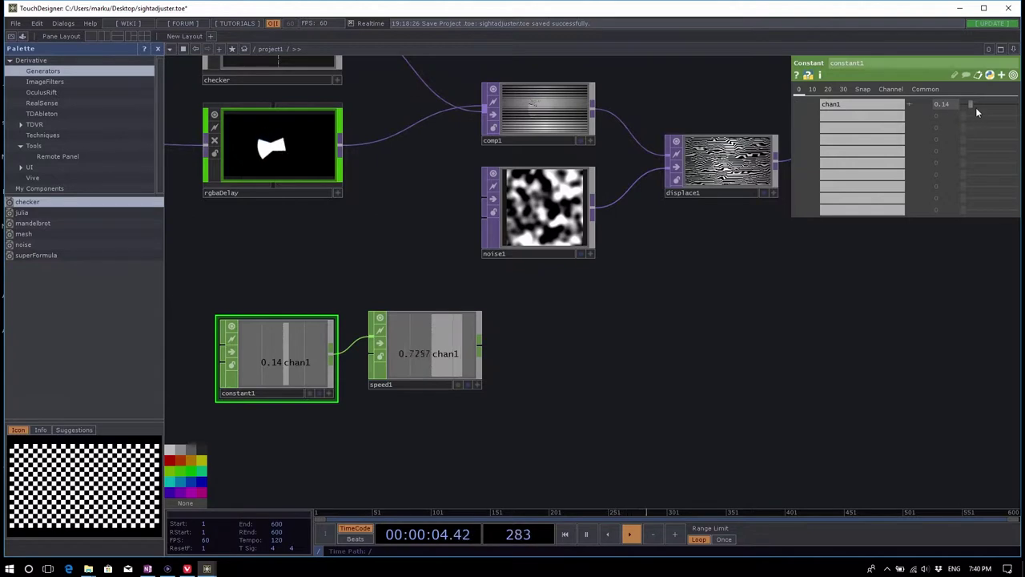
{"action": "left_click_drag", "start_coordinate": [964, 105], "coordinate": [961, 105]}
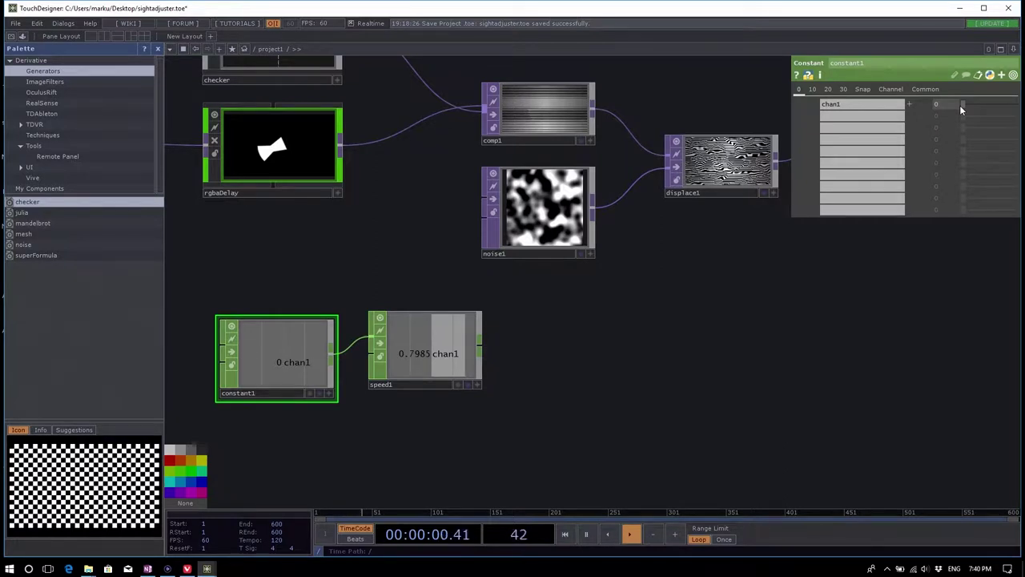
{"action": "left_click_drag", "start_coordinate": [959, 105], "coordinate": [1016, 105]}
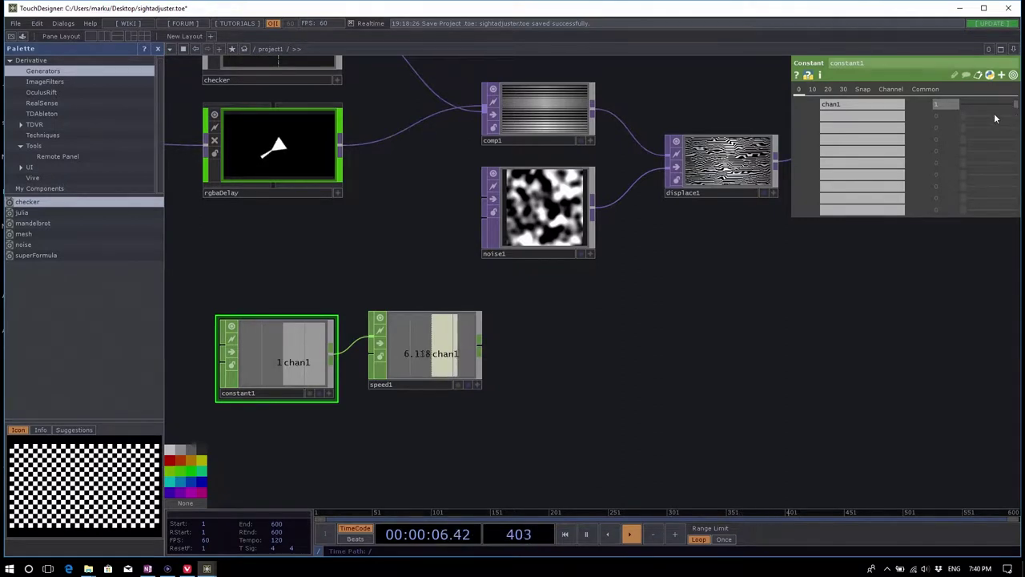
{"action": "left_click_drag", "start_coordinate": [1014, 107], "coordinate": [992, 105]}
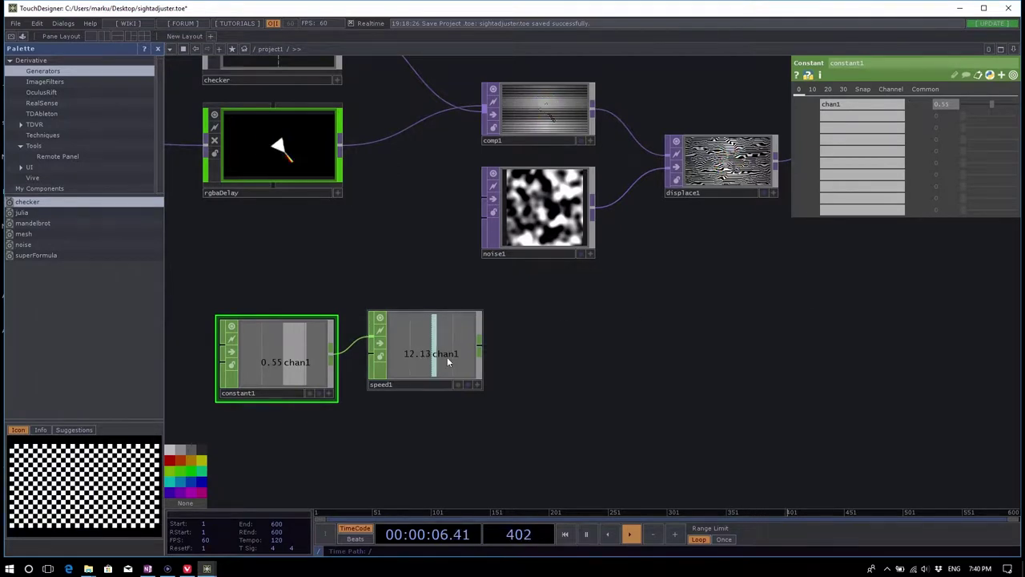
Step: Line up speed1 with constant1 and connect a Null CHOP to the output of speed1
{"action": "left_click_drag", "start_coordinate": [433, 358], "coordinate": [424, 366]}
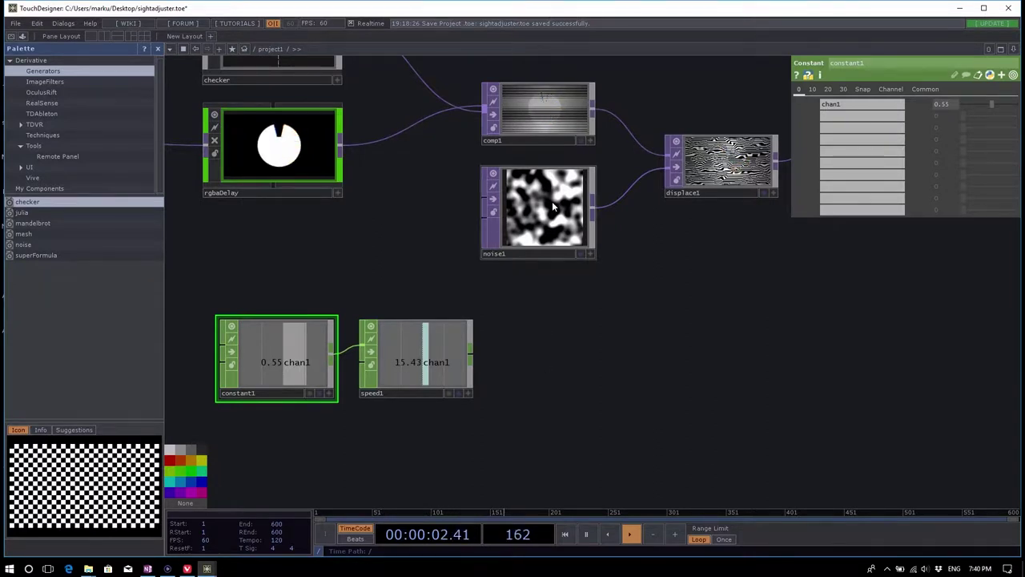
{"action": "right_click", "coordinate": [472, 360]}
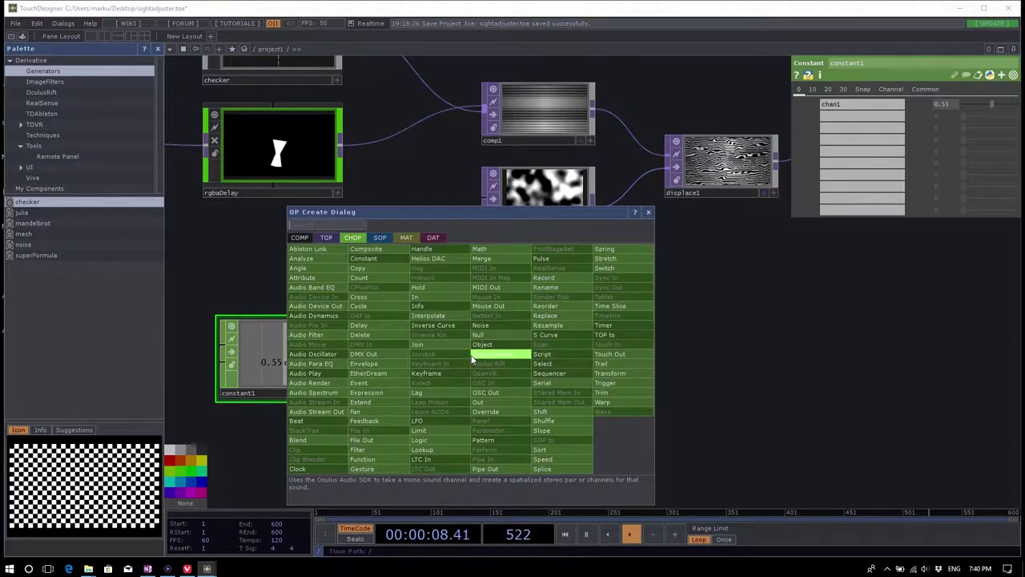
{"action": "type", "text": "n"}
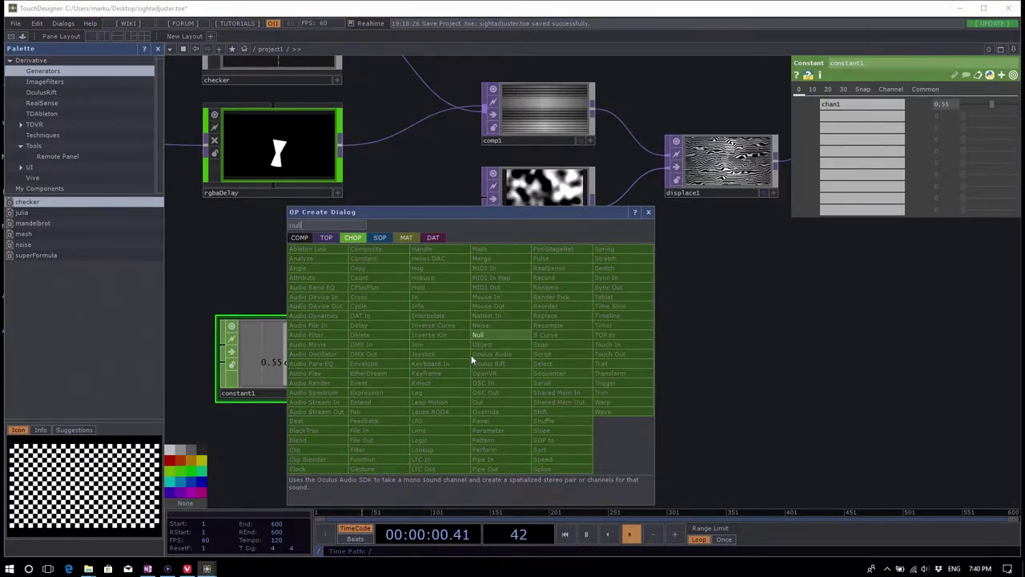
{"action": "type", "text": "ull"}
{"action": "left_click", "coordinate": [486, 335]}
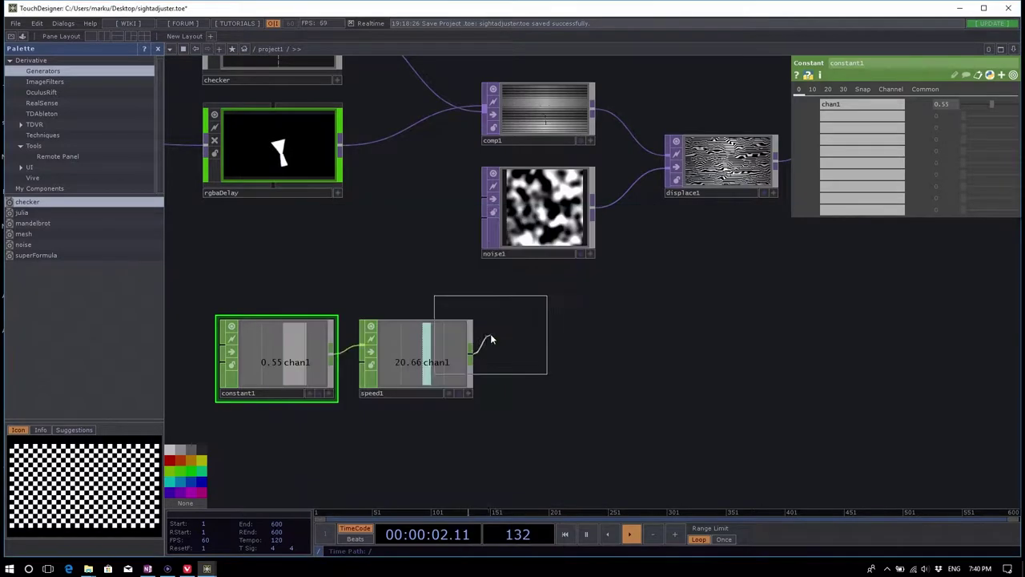
{"action": "left_click", "coordinate": [542, 358]}
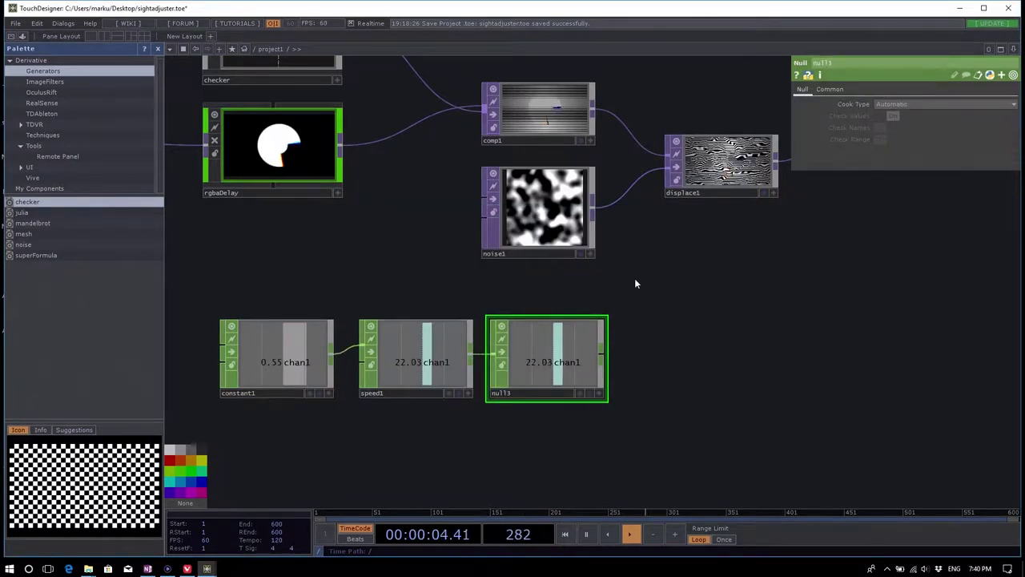
Step: Export the chan1 channel of the new Null CHOP to the third Translate value of noise1
{"action": "left_click", "coordinate": [551, 222]}
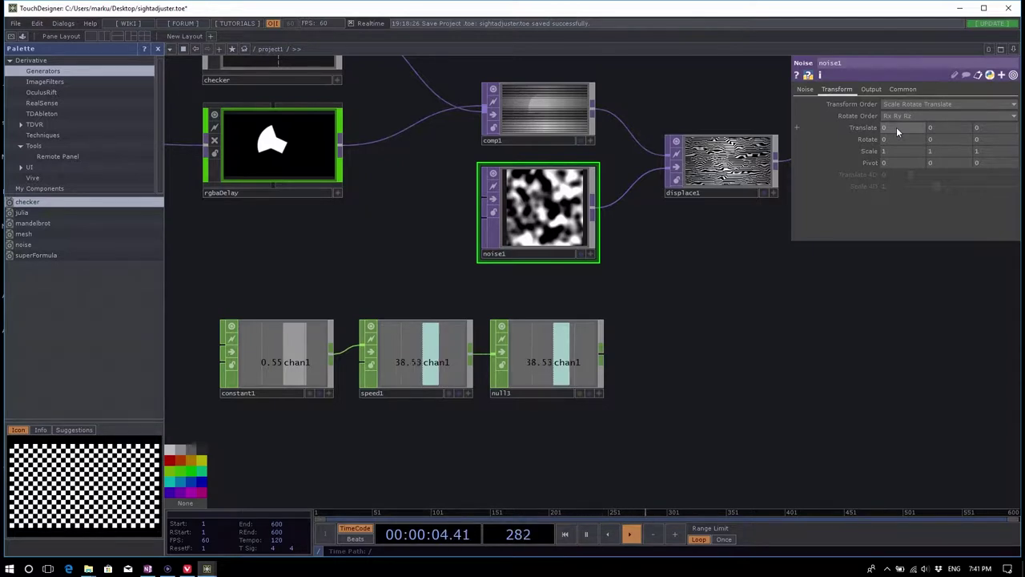
{"action": "left_click", "coordinate": [600, 393]}
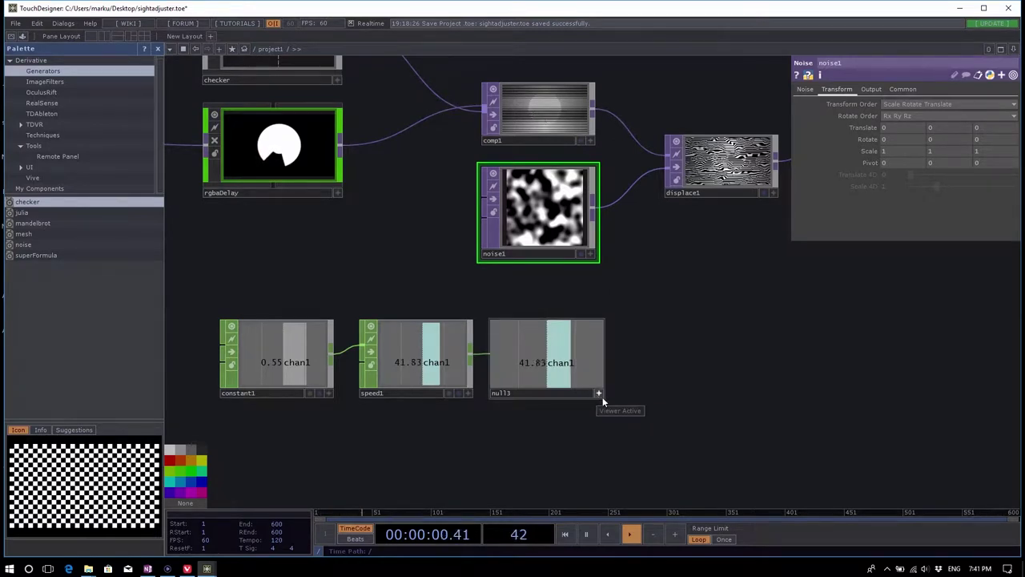
{"action": "left_click_drag", "start_coordinate": [563, 366], "coordinate": [991, 128]}
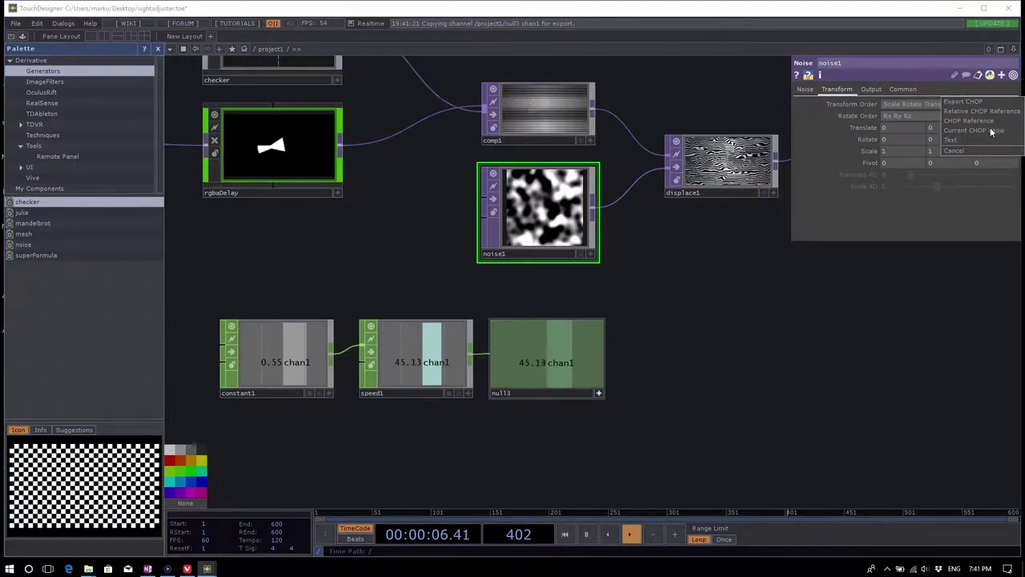
{"action": "left_click", "coordinate": [990, 102]}
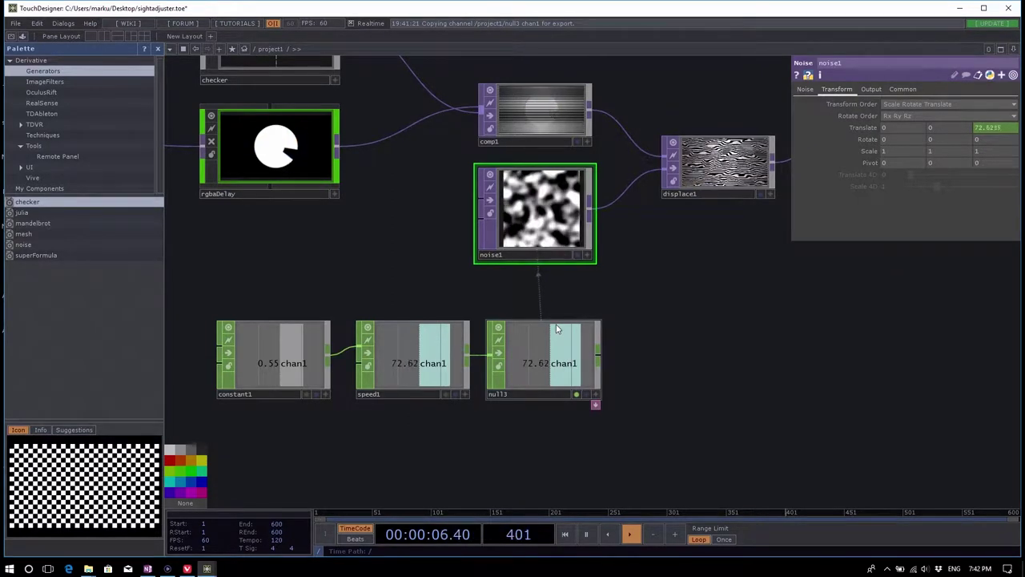
Step: Move the constant1, speed1 and null3 chain together closer beneath noise1
{"action": "left_click_drag", "start_coordinate": [645, 459], "coordinate": [316, 328]}
{"action": "left_click_drag", "start_coordinate": [413, 361], "coordinate": [403, 334]}
{"action": "left_click", "coordinate": [677, 367]}
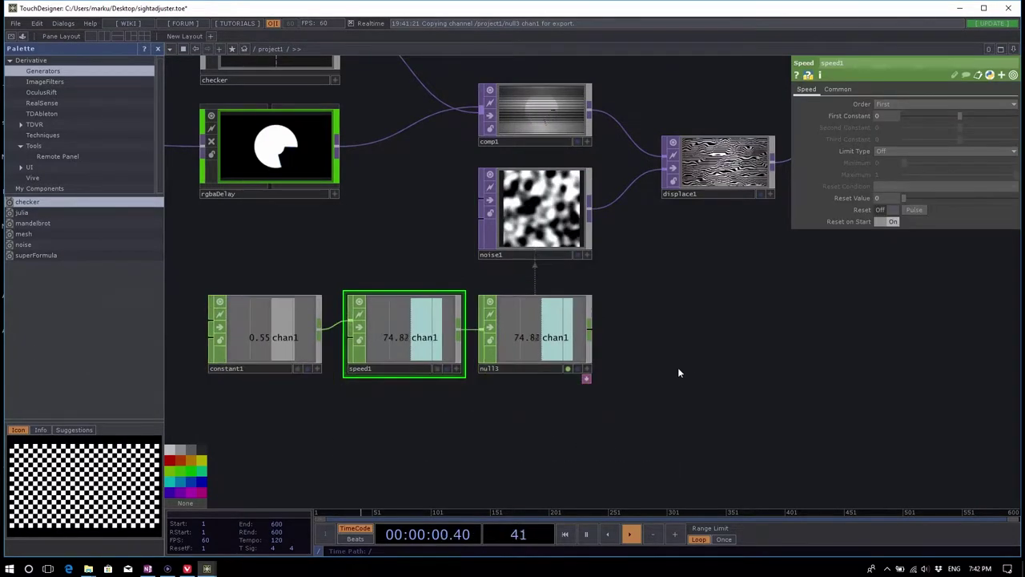
Step: Inspect the displace1 output and move null2 and window1 together closer to displace1
{"action": "scroll", "coordinate": [611, 350], "scroll_direction": "down", "scroll_amount": 3}
{"action": "scroll", "coordinate": [531, 226], "scroll_direction": "up", "scroll_amount": 5}
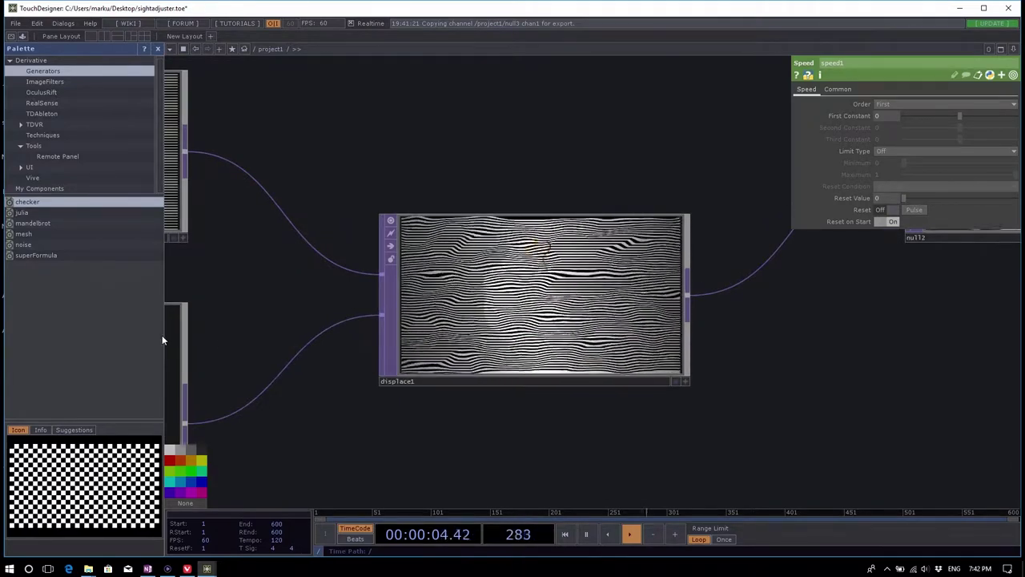
{"action": "scroll", "coordinate": [679, 294], "scroll_direction": "down", "scroll_amount": 6}
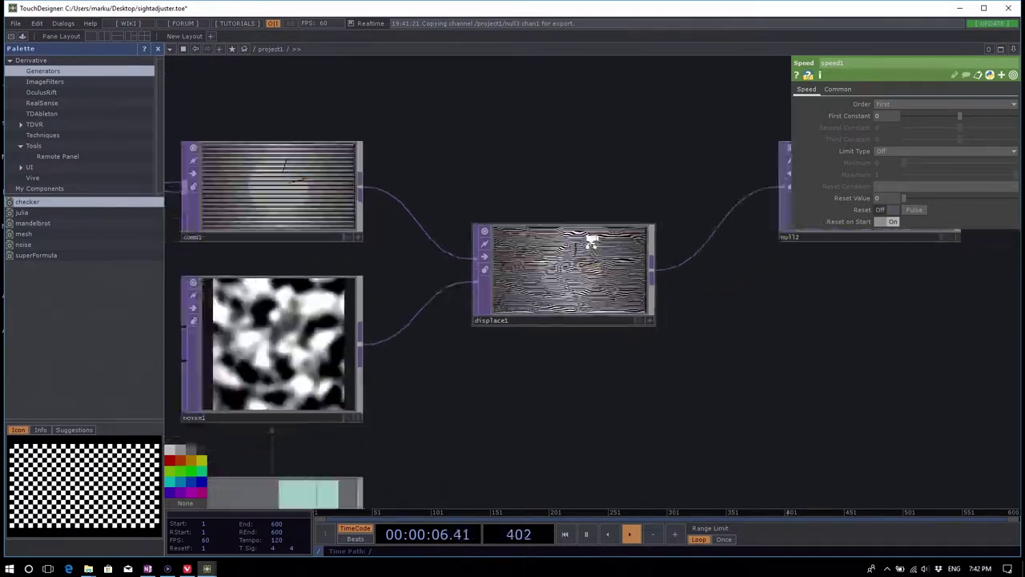
{"action": "left_click_drag", "start_coordinate": [693, 324], "coordinate": [653, 328]}
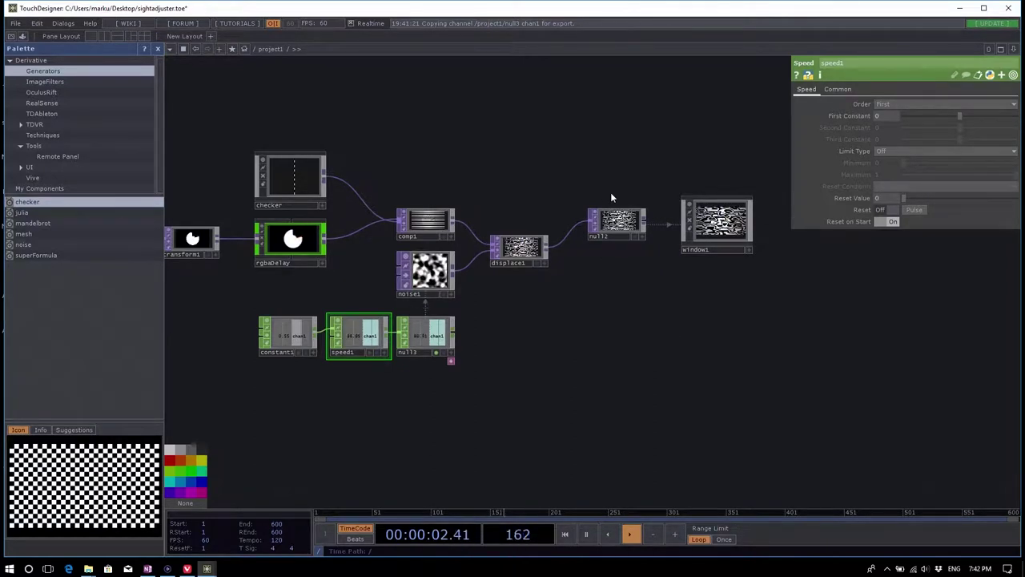
{"action": "left_click_drag", "start_coordinate": [601, 142], "coordinate": [690, 269]}
{"action": "left_click_drag", "start_coordinate": [716, 229], "coordinate": [700, 251]}
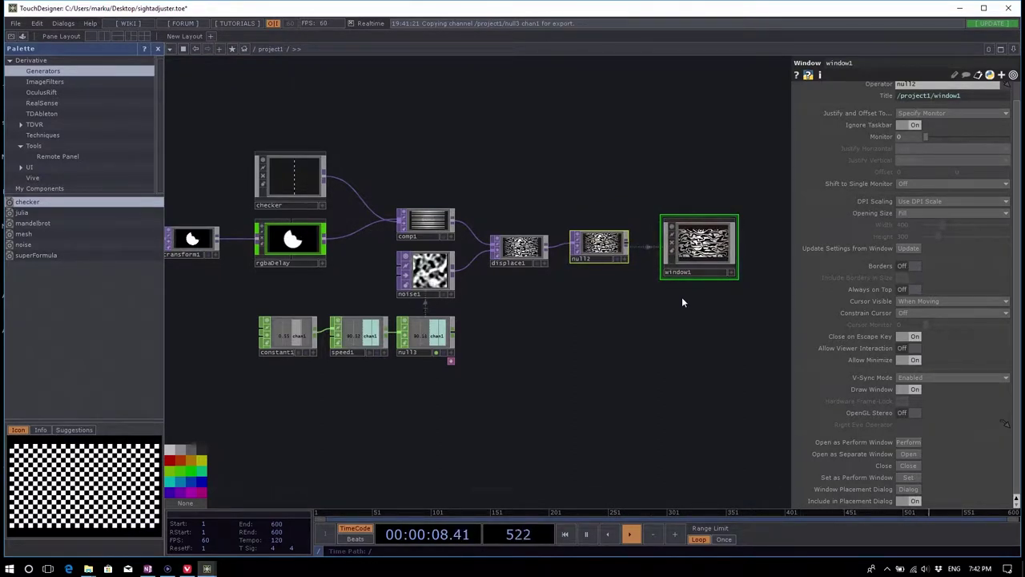
Step: Save the project with the whole network in view
{"action": "scroll", "coordinate": [682, 302], "scroll_direction": "down", "scroll_amount": 4}
{"action": "left_click_drag", "start_coordinate": [620, 317], "coordinate": [629, 327]}
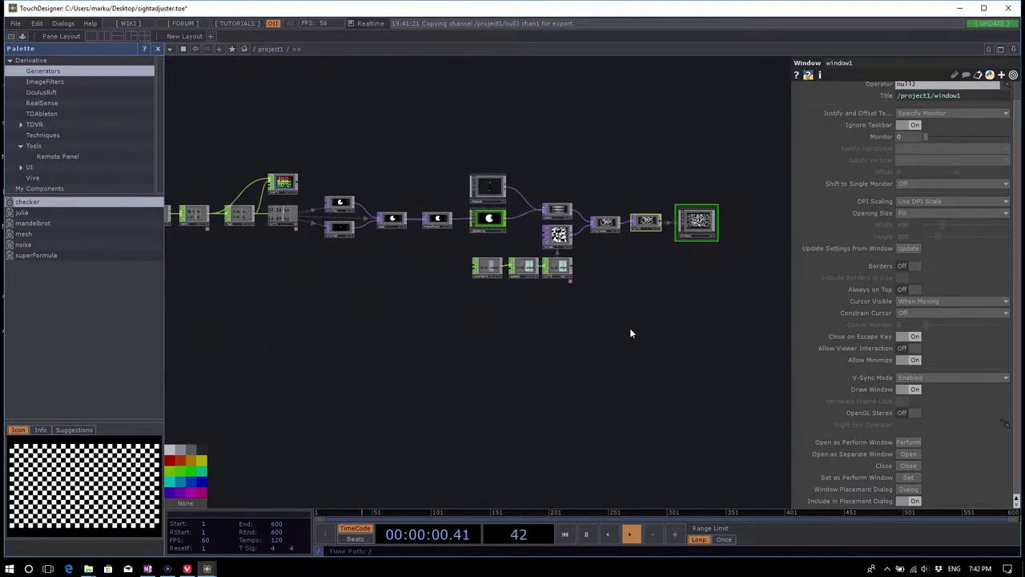
{"action": "key", "text": "ctrl+s"}
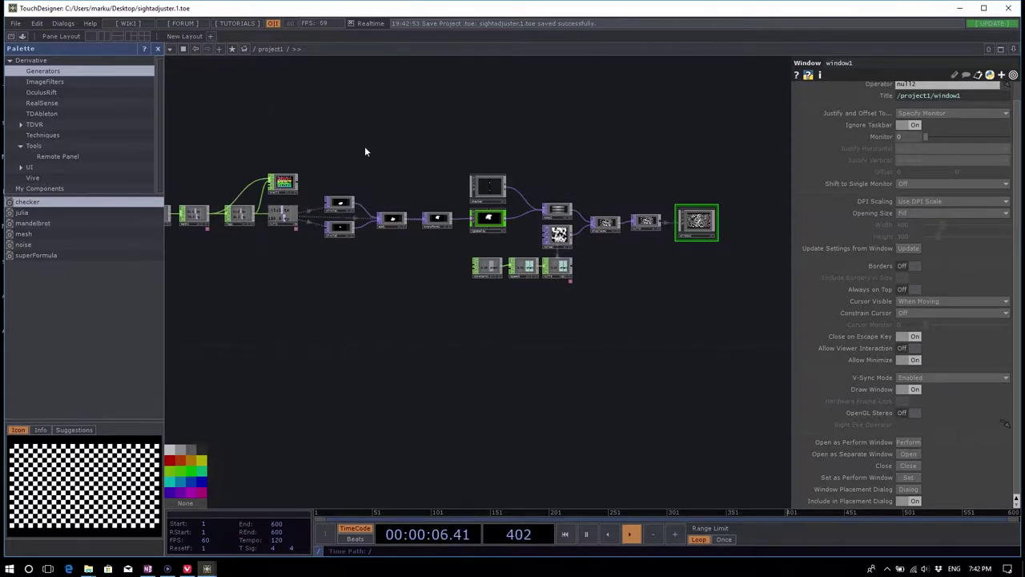
Step: Delete all operators inside project1 to empty the network
{"action": "scroll", "coordinate": [489, 279], "scroll_direction": "down", "scroll_amount": 2}
{"action": "right_click_drag", "start_coordinate": [674, 293], "coordinate": [199, 150]}
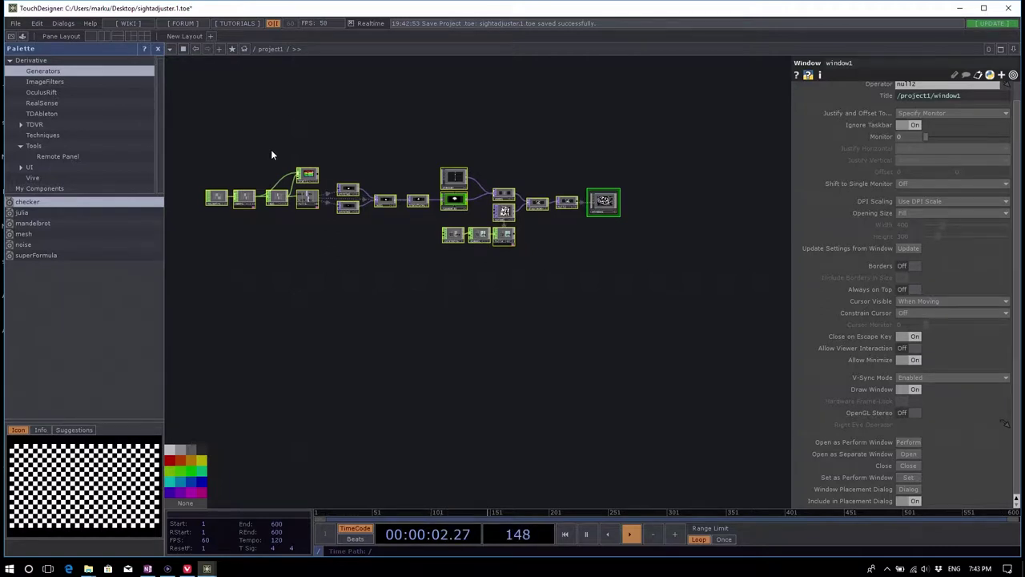
{"action": "key", "text": "Delete"}
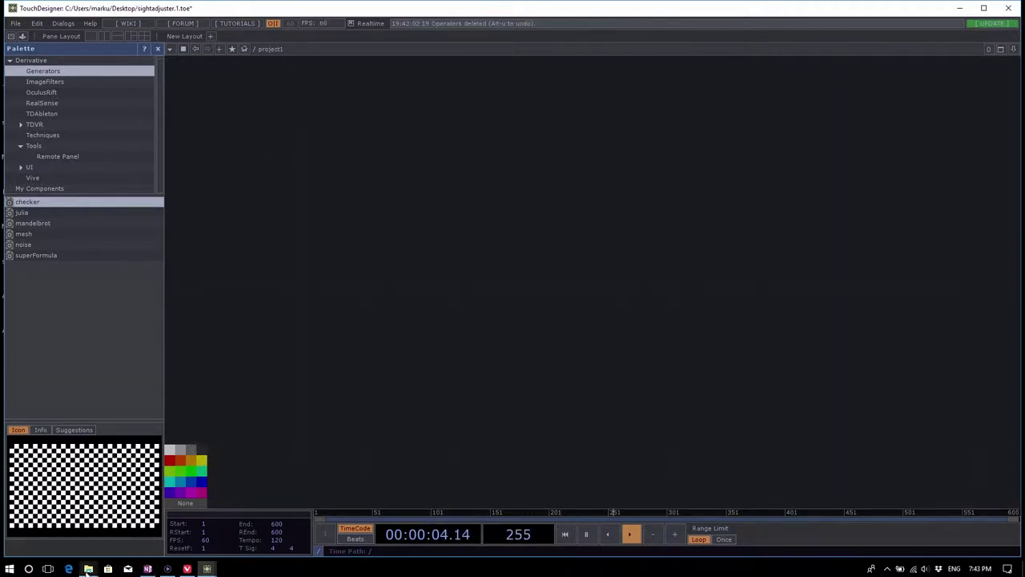
Step: Switch to File Explorer and open AudioViz7.toe from the 03_SimpleSynth folder of Workshop 2018 Mutek Argentina
{"action": "mouse_move", "coordinate": [88, 569]}
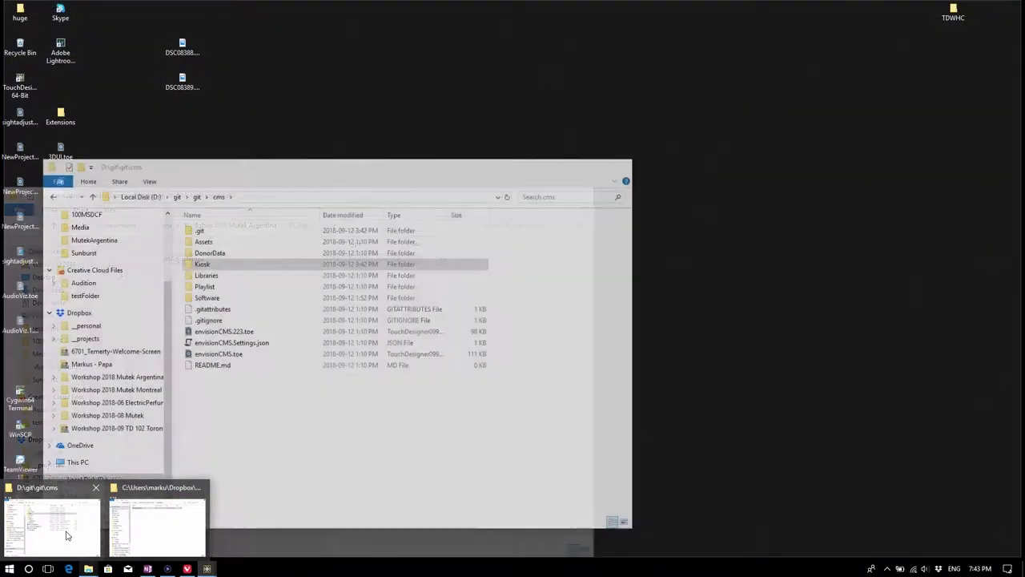
{"action": "mouse_move", "coordinate": [67, 535]}
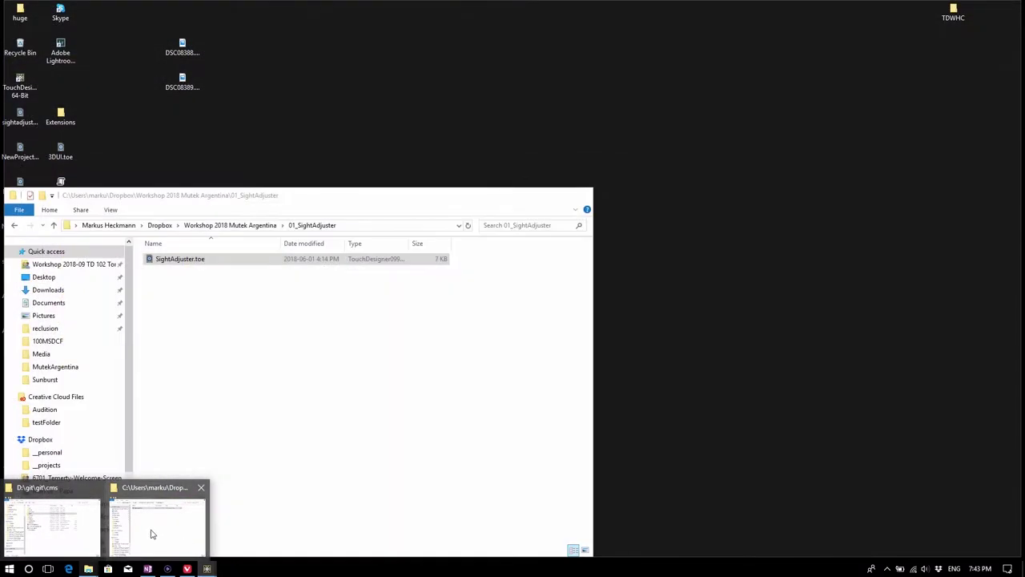
{"action": "left_click", "coordinate": [152, 529]}
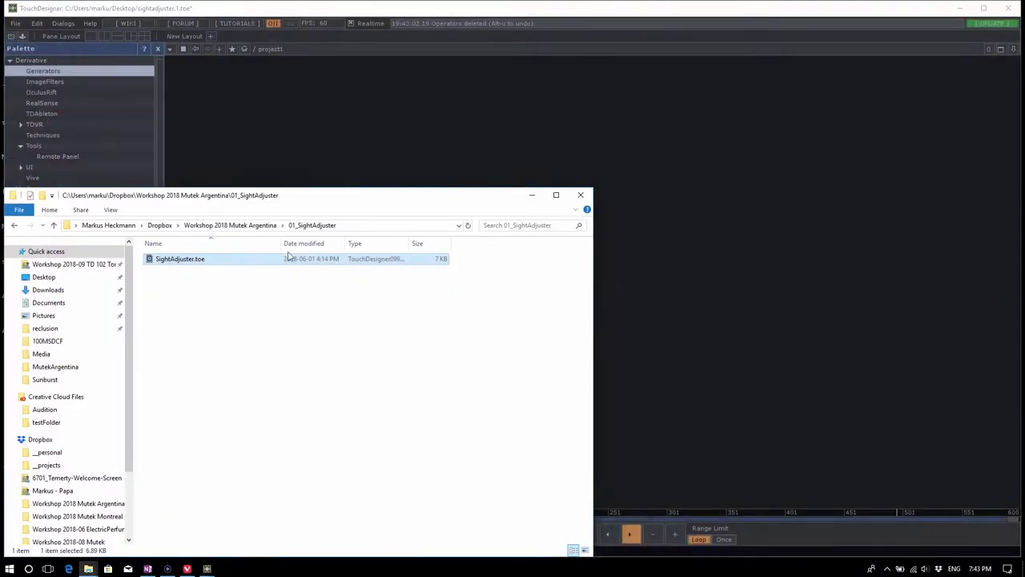
{"action": "left_click", "coordinate": [229, 225]}
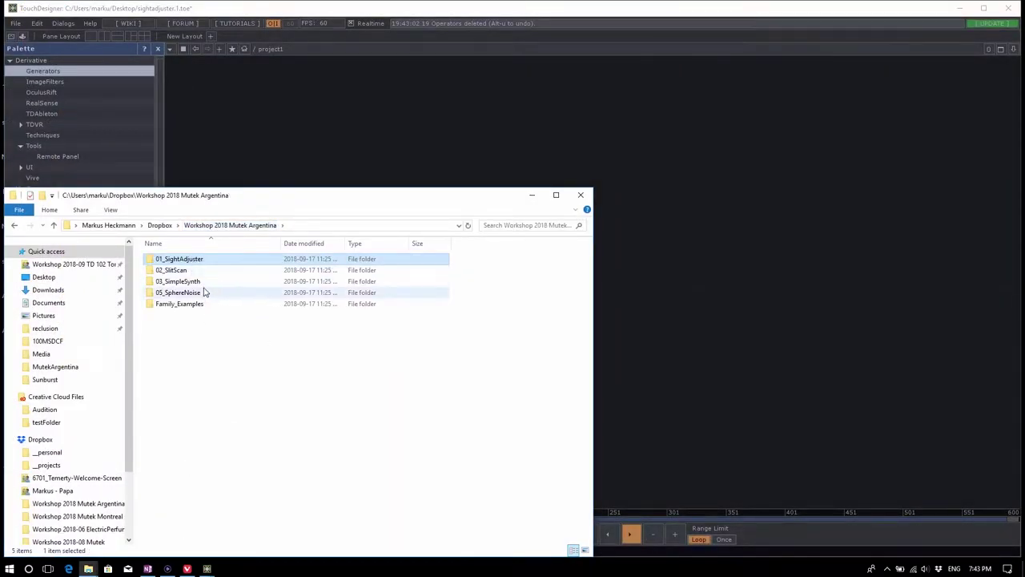
{"action": "double_click", "coordinate": [204, 283]}
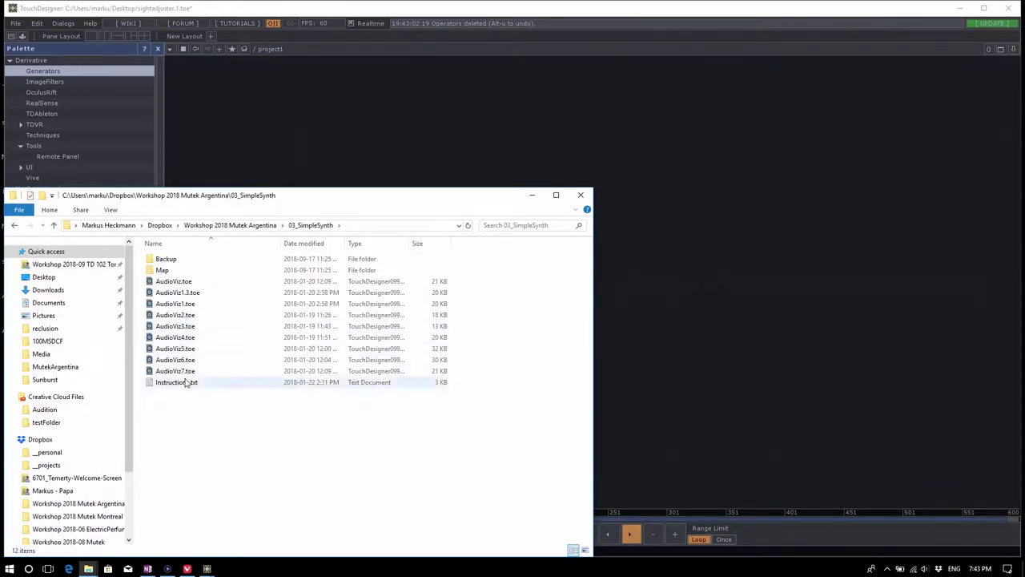
{"action": "double_click", "coordinate": [205, 372]}
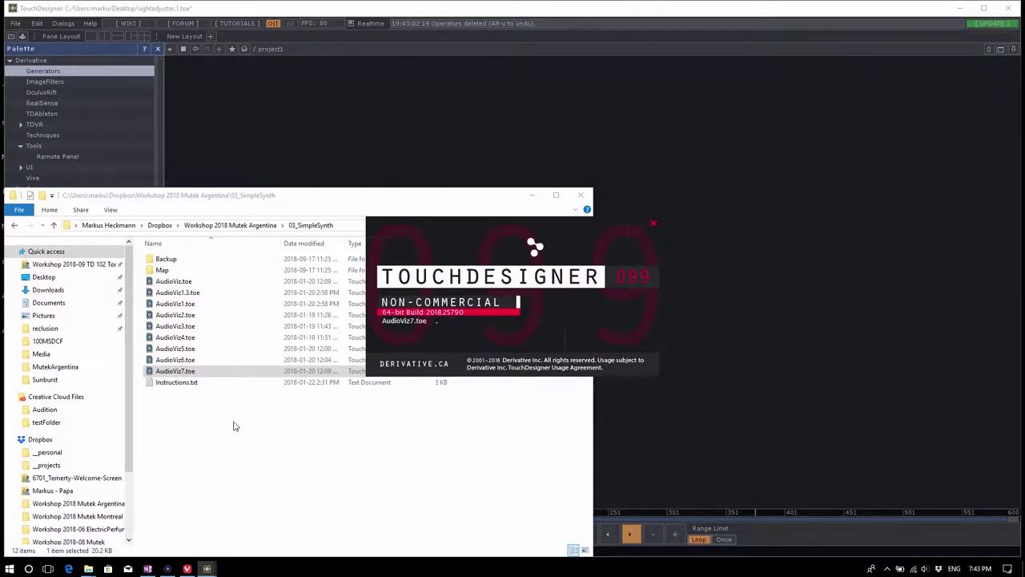
Step: Switch to the Vivaldi browser and open youtube.com
{"action": "mouse_move", "coordinate": [185, 570]}
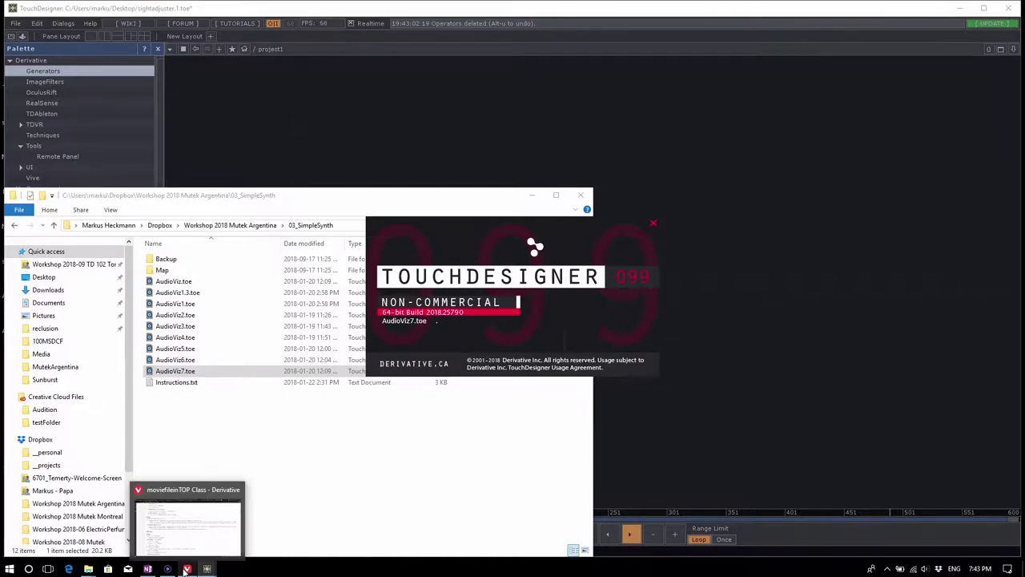
{"action": "left_click", "coordinate": [192, 538]}
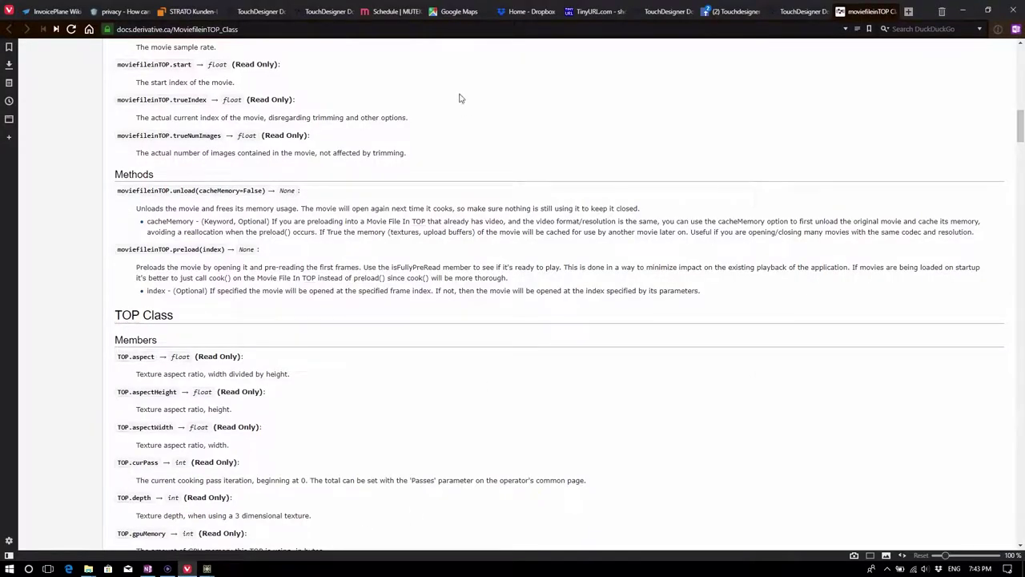
{"action": "left_click", "coordinate": [344, 30]}
{"action": "type", "text": "y"}
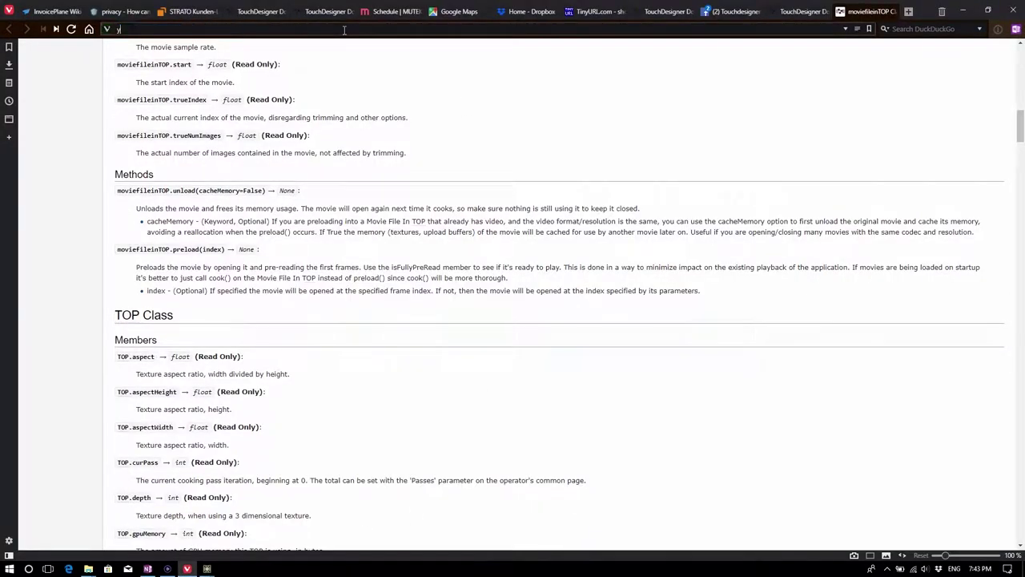
{"action": "type", "text": "outube.com"}
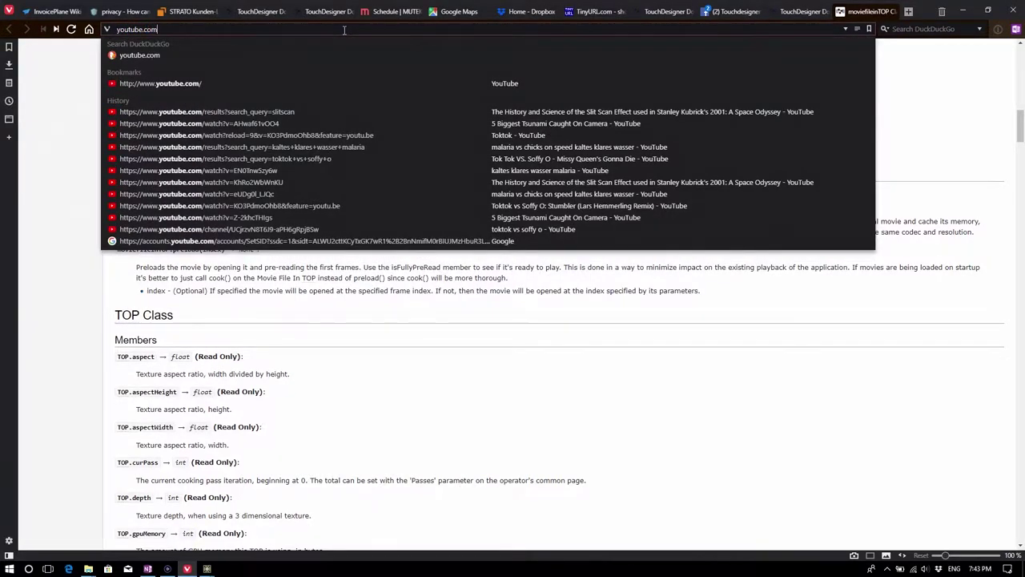
{"action": "key", "text": "Return"}
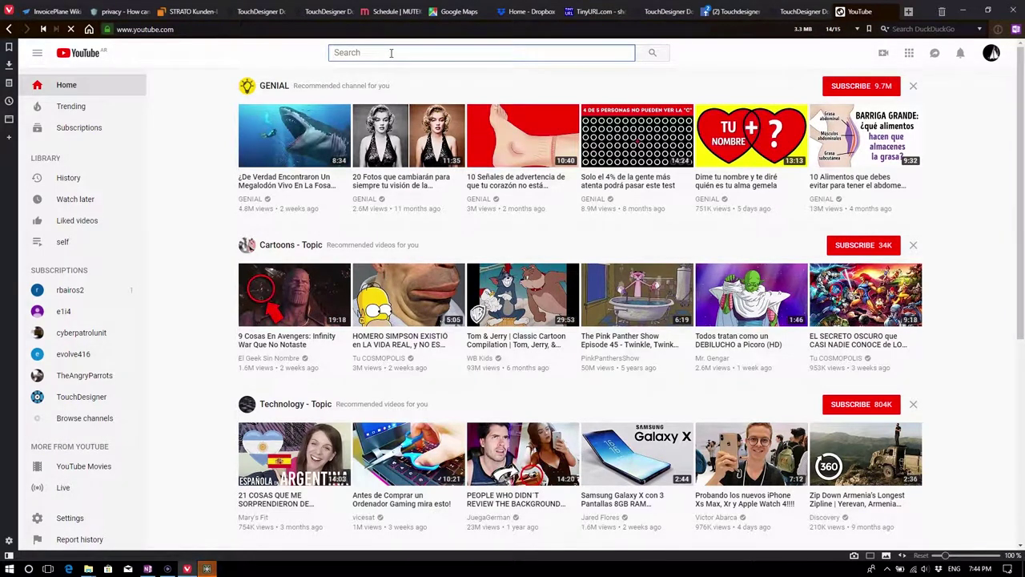
Step: Search YouTube for touchdesigner, browse the TouchDesigner channel's uploaded videos, and open Music Production in TouchDesigner
{"action": "type", "text": "touchdesigner"}
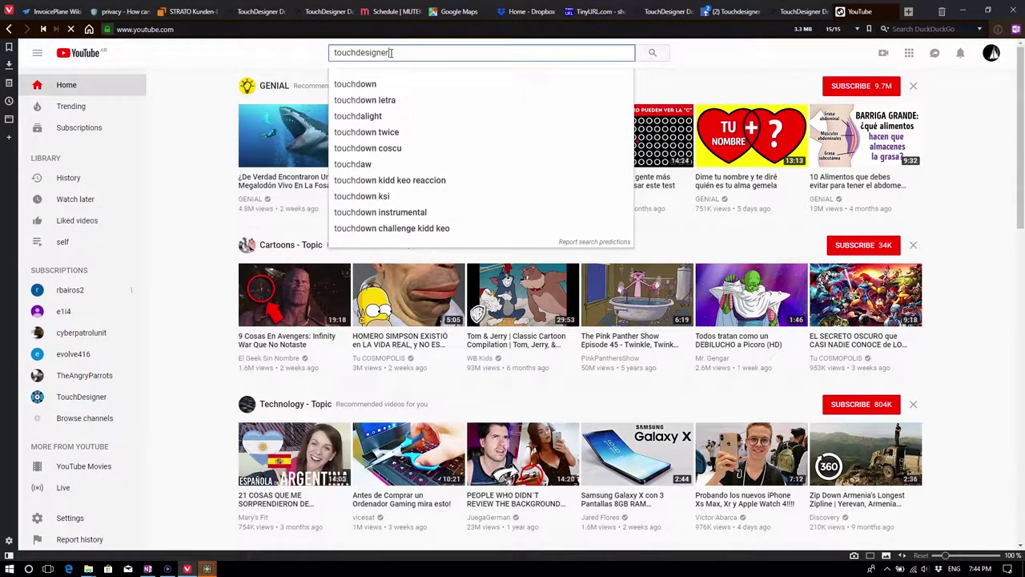
{"action": "left_click", "coordinate": [376, 84]}
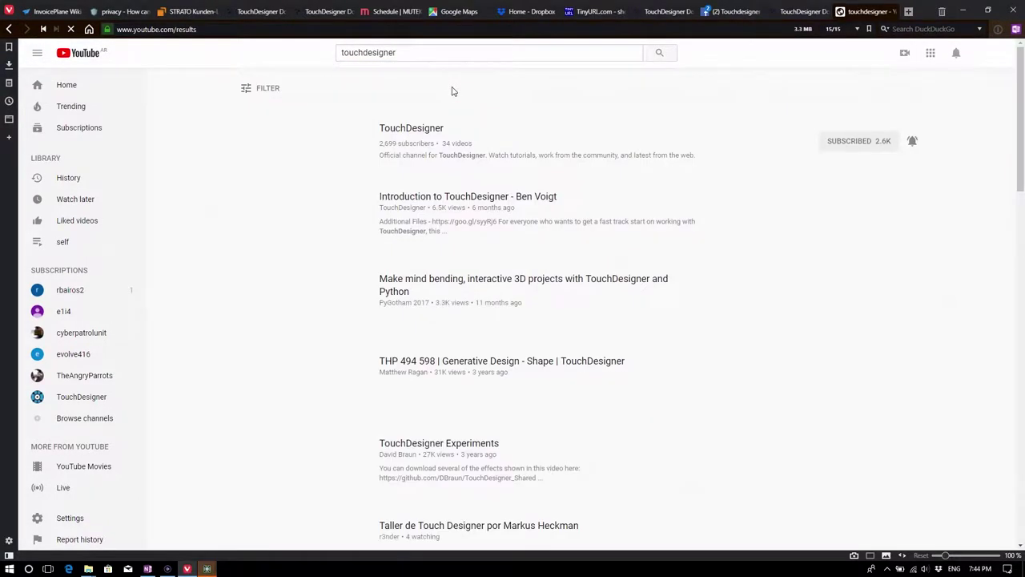
{"action": "left_click", "coordinate": [418, 130]}
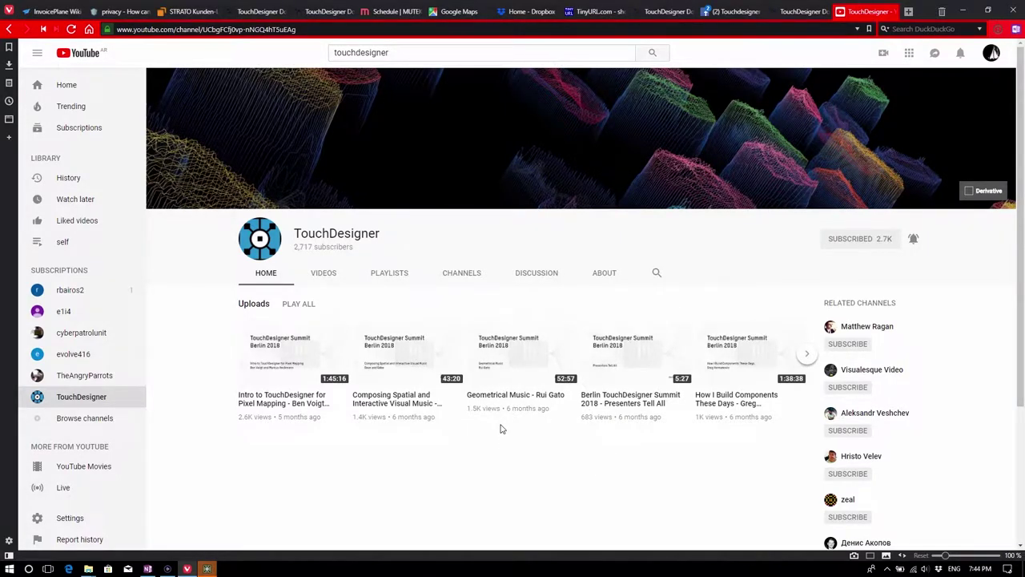
{"action": "left_click", "coordinate": [326, 274]}
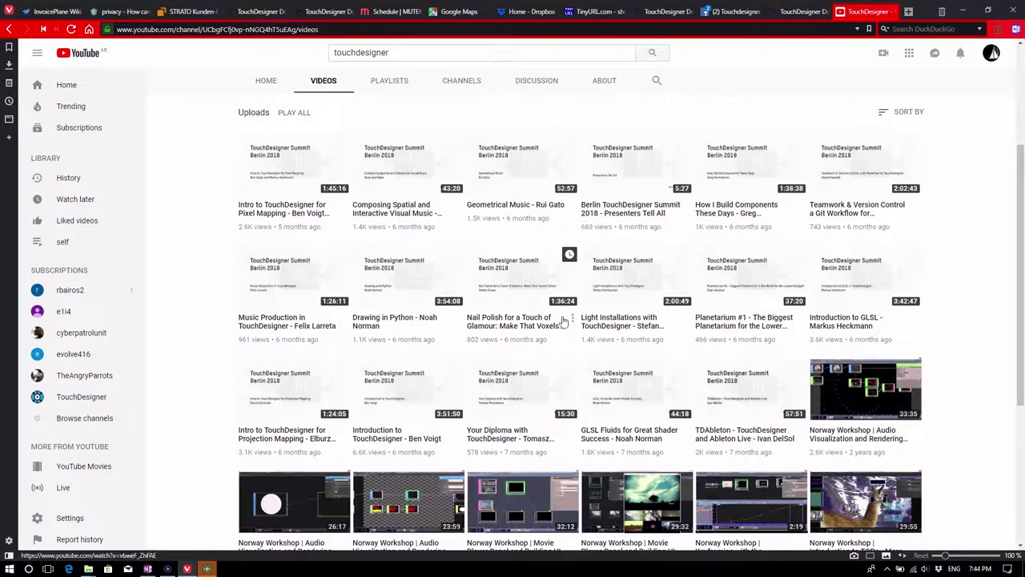
{"action": "scroll", "coordinate": [218, 329], "scroll_direction": "down", "scroll_amount": 1}
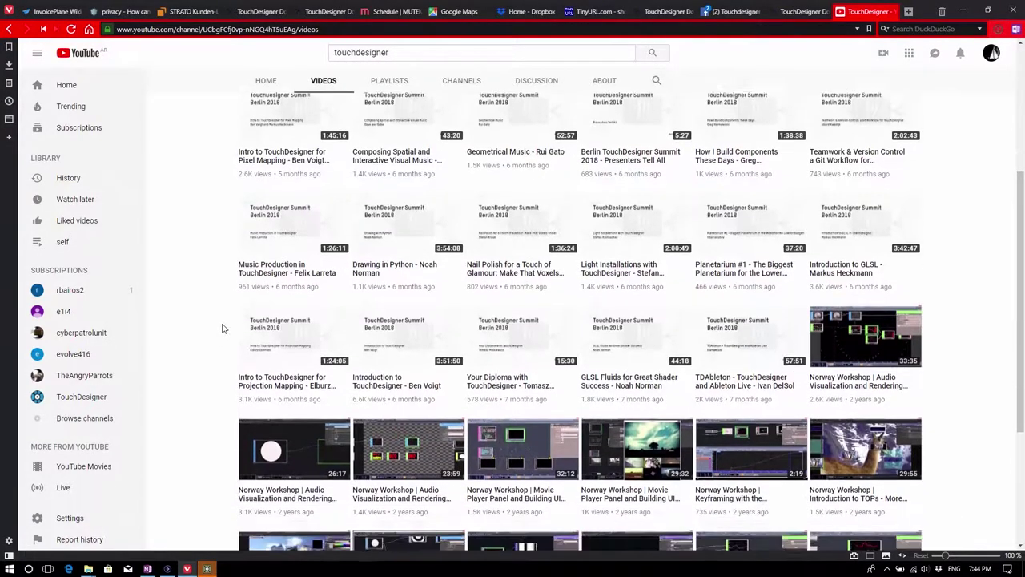
{"action": "left_click", "coordinate": [269, 268]}
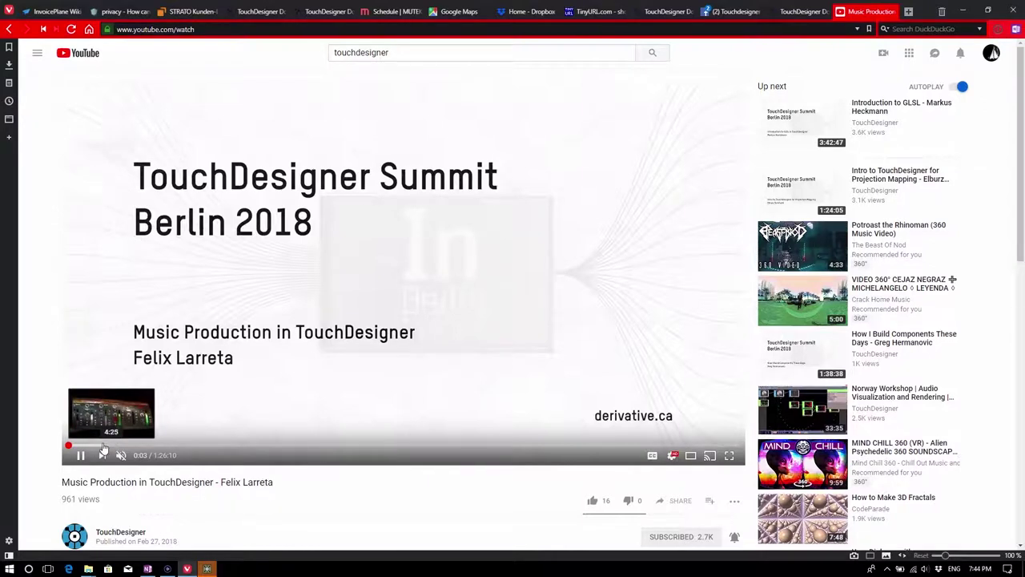
Step: Skim the Music Production in TouchDesigner video at 4:25 and 14:47, pausing on the large node network
{"action": "left_click", "coordinate": [102, 446]}
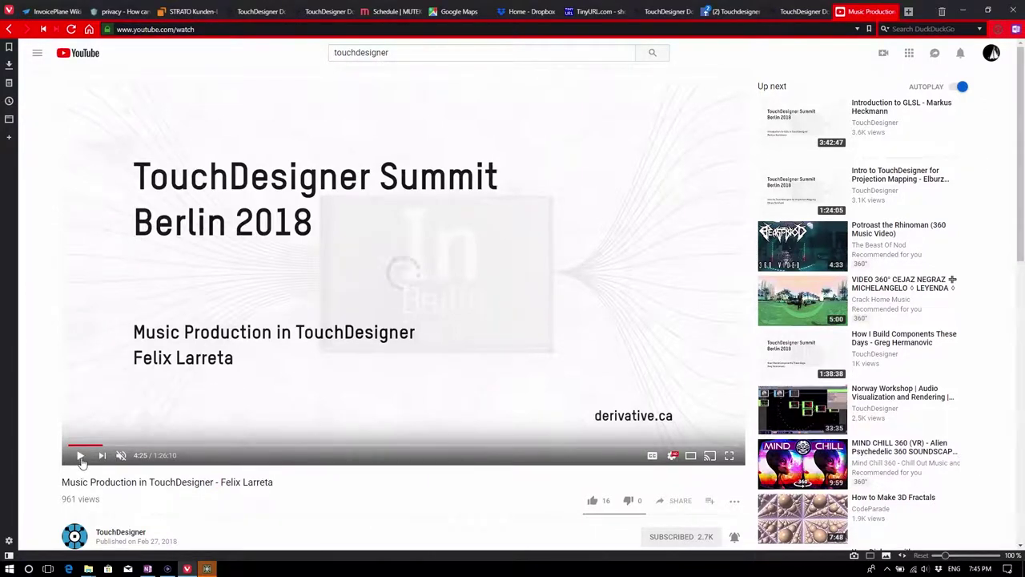
{"action": "left_click", "coordinate": [81, 455]}
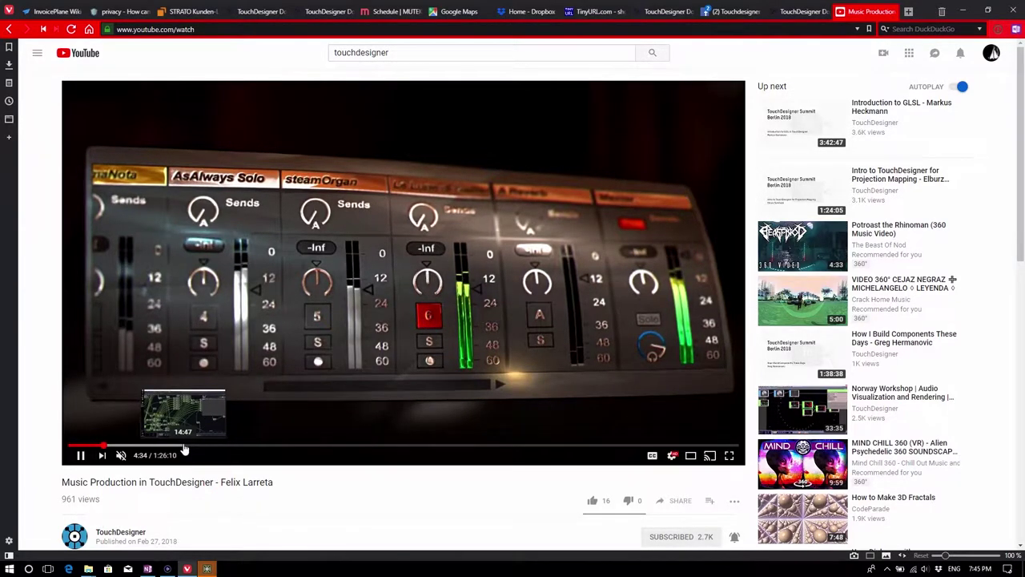
{"action": "left_click", "coordinate": [184, 447]}
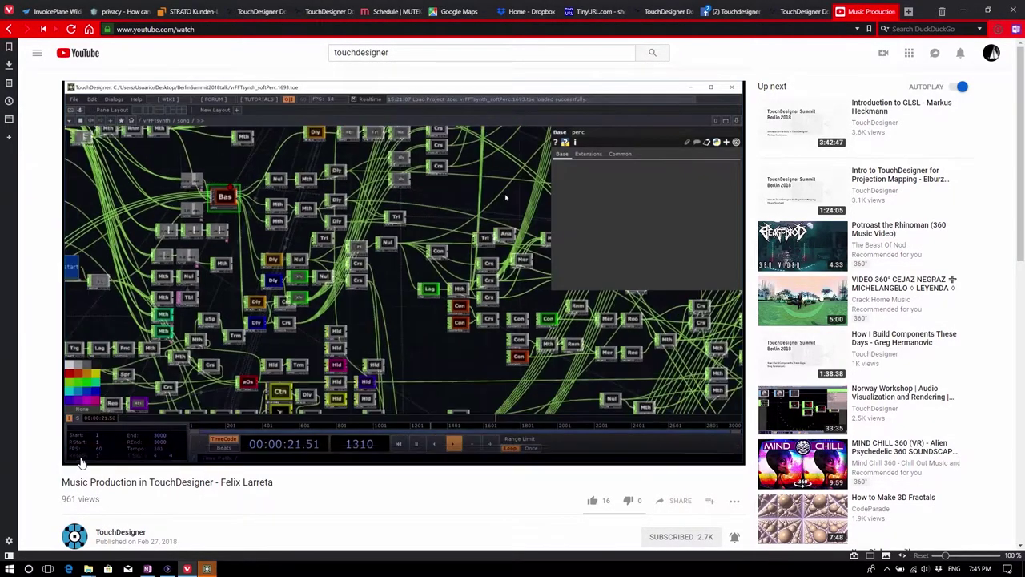
{"action": "left_click", "coordinate": [80, 456]}
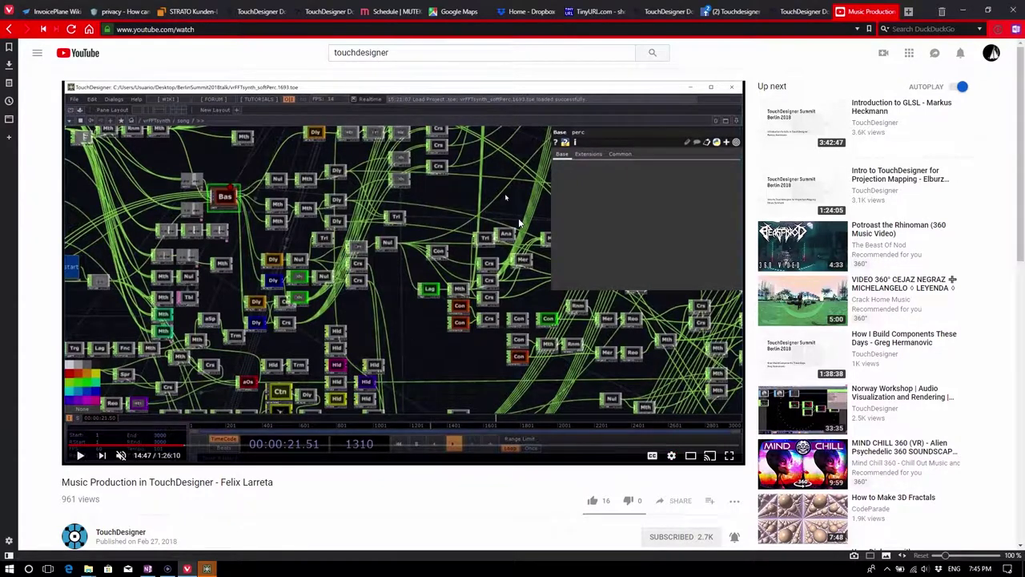
{"action": "mouse_move", "coordinate": [937, 200]}
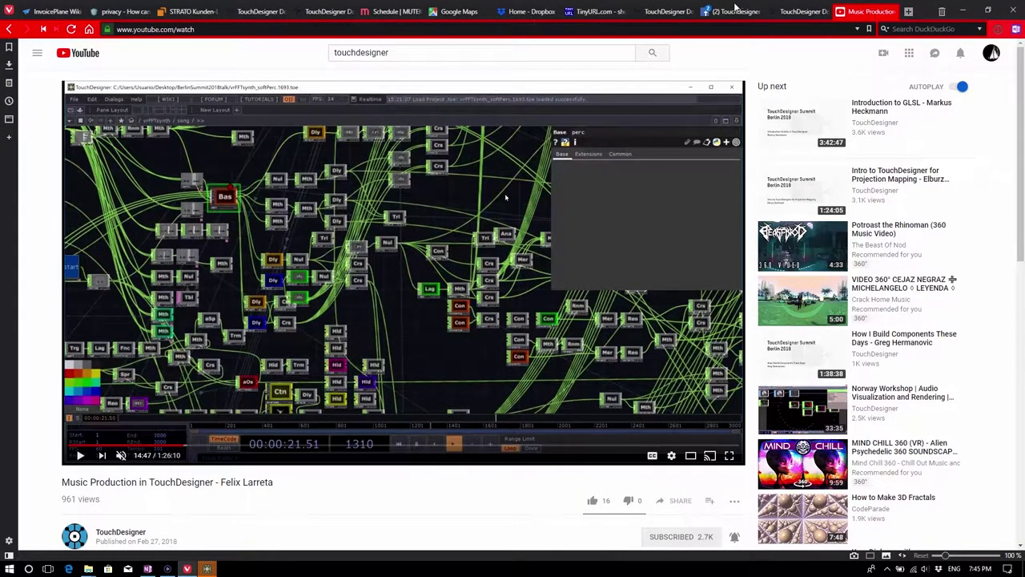
Step: Return to TouchDesigner, view project1 in a separate window to try the synth at a lower volume, and close that window
{"action": "left_click", "coordinate": [968, 12]}
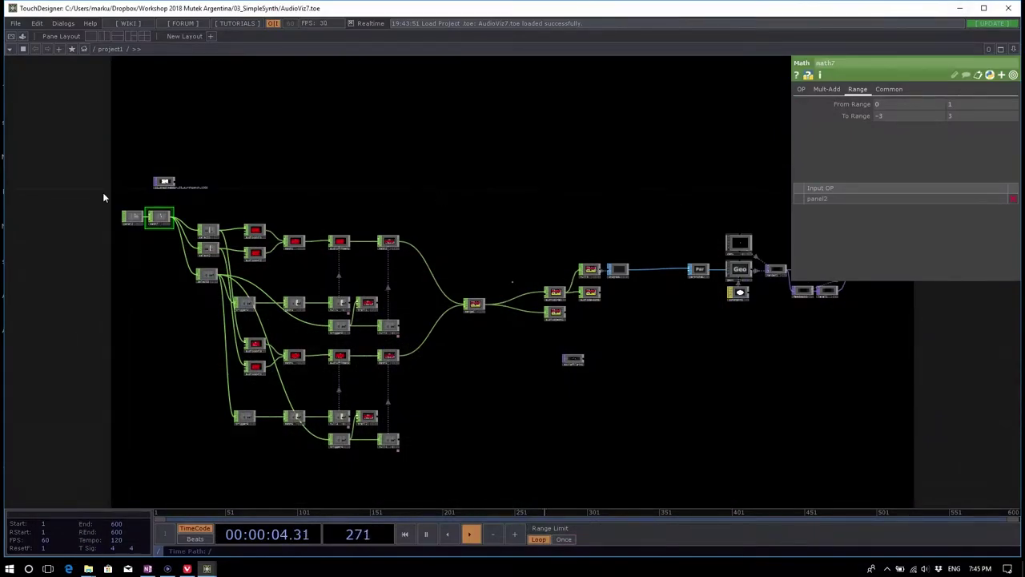
{"action": "left_click_drag", "start_coordinate": [388, 195], "coordinate": [435, 166]}
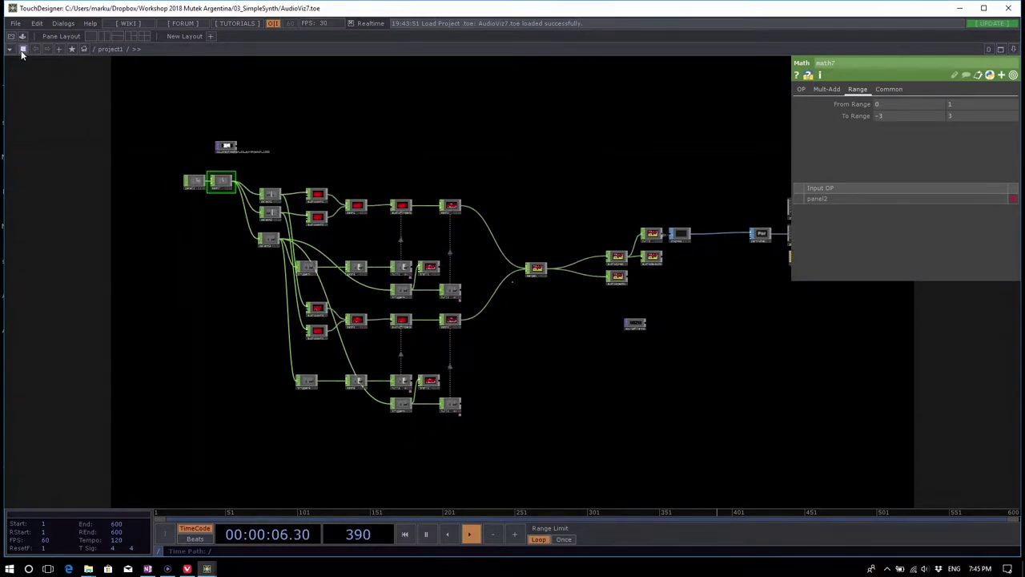
{"action": "left_click", "coordinate": [22, 49]}
{"action": "left_click_drag", "start_coordinate": [359, 12], "coordinate": [425, 60]}
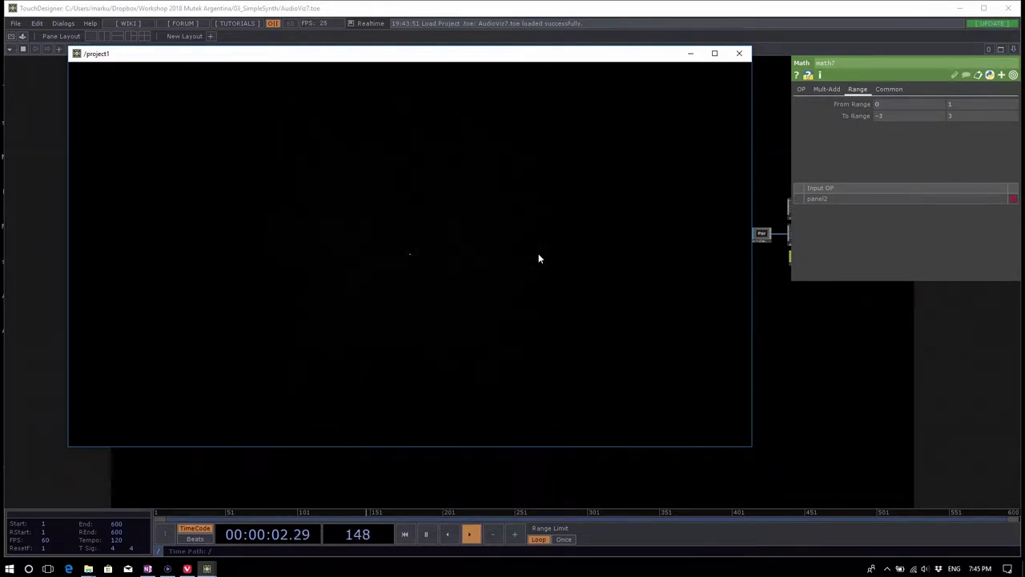
{"action": "key", "text": "XF86AudioLowerVolume"}
{"action": "left_click", "coordinate": [738, 53]}
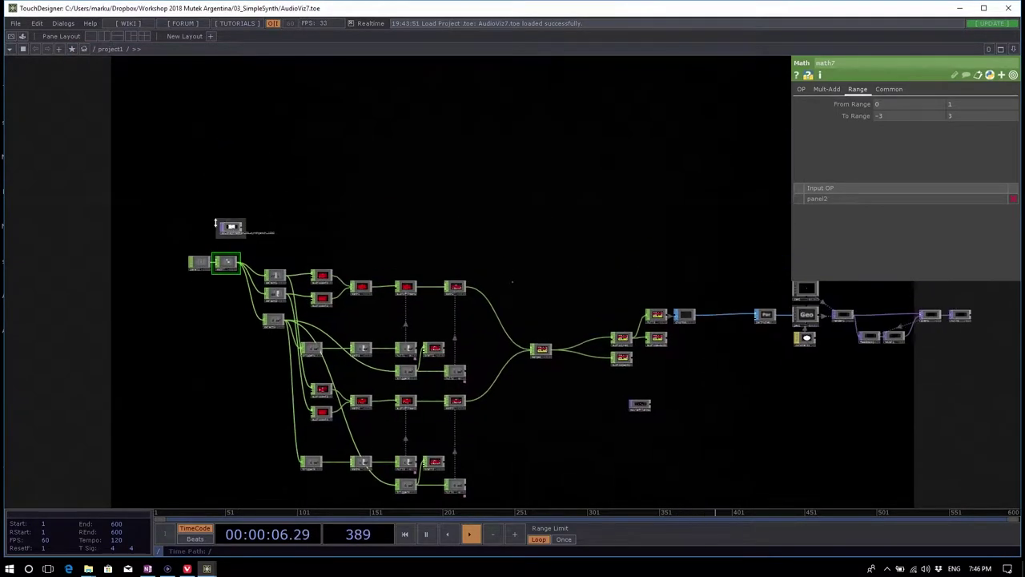
Step: Show the Basic Synthesizer Patch image as the network background and hide the parameter window
{"action": "scroll", "coordinate": [287, 262], "scroll_direction": "up", "scroll_amount": 5}
{"action": "left_click", "coordinate": [312, 254]}
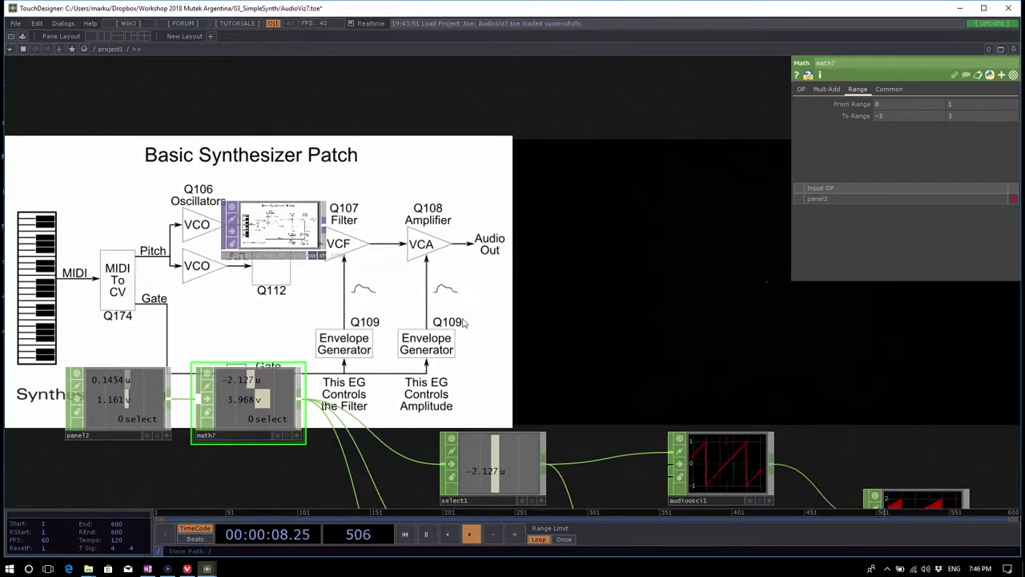
{"action": "scroll", "coordinate": [526, 265], "scroll_direction": "down", "scroll_amount": 5}
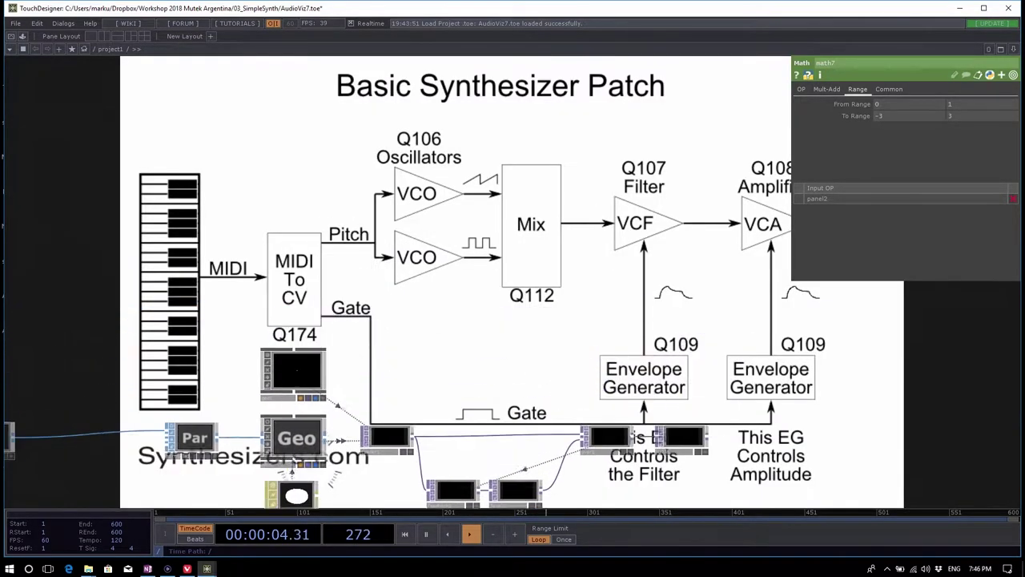
{"action": "key", "text": "p"}
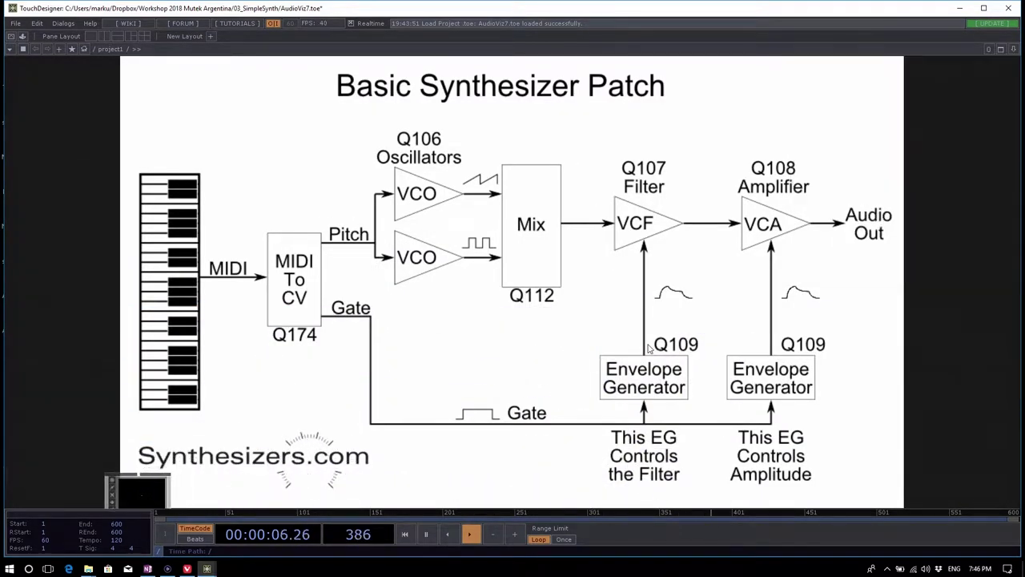
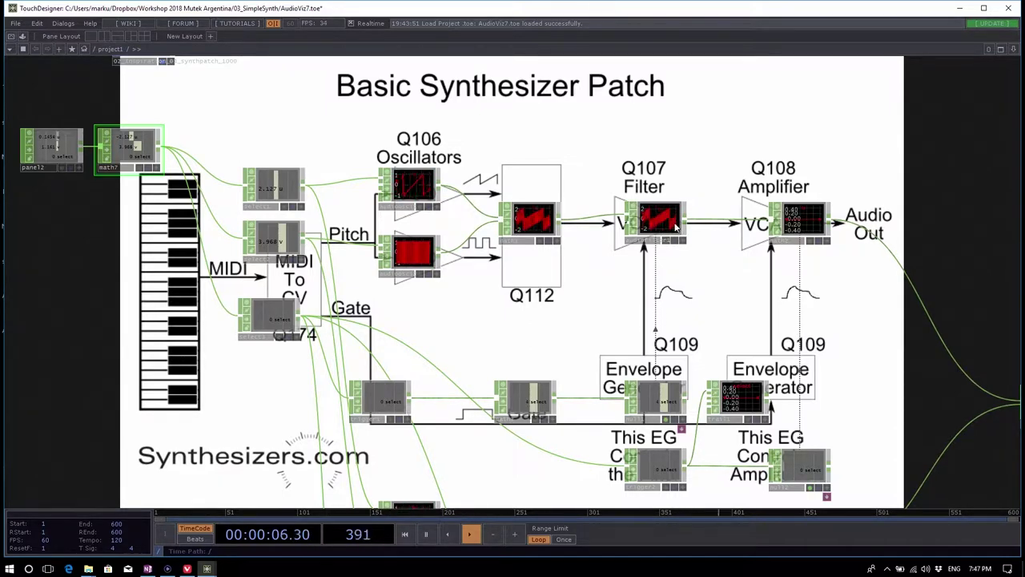
Step: Examine the filter, envelope, amplifier and rendering sections of the network against the Basic Synthesizer Patch diagram
{"action": "left_click", "coordinate": [662, 226]}
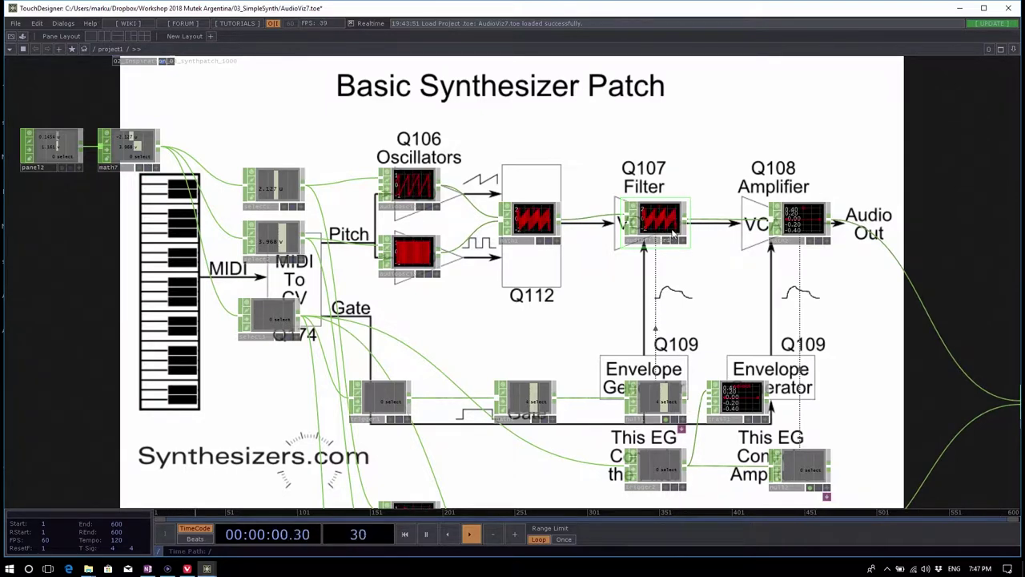
{"action": "right_click", "coordinate": [673, 232]}
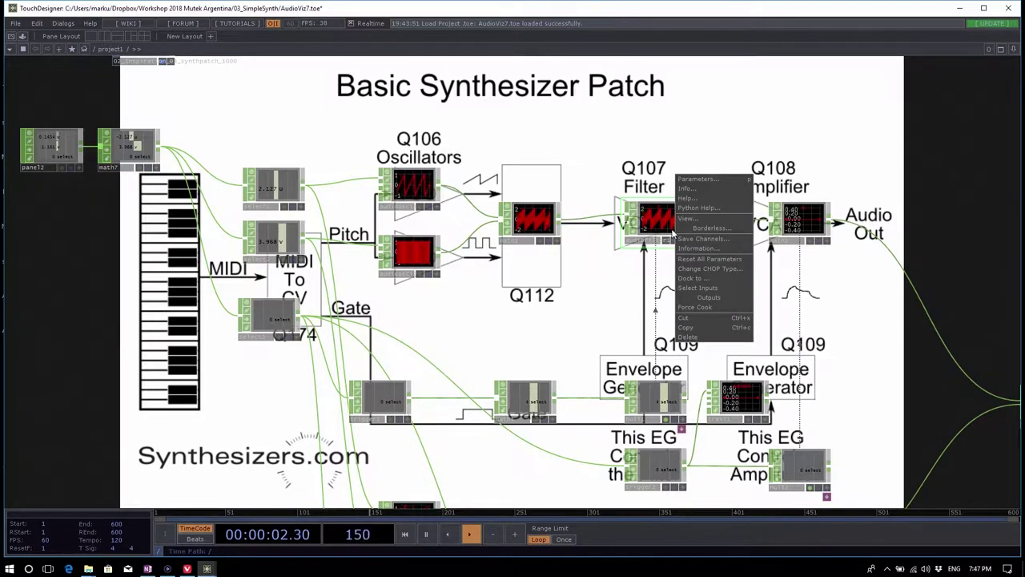
{"action": "left_click", "coordinate": [767, 176]}
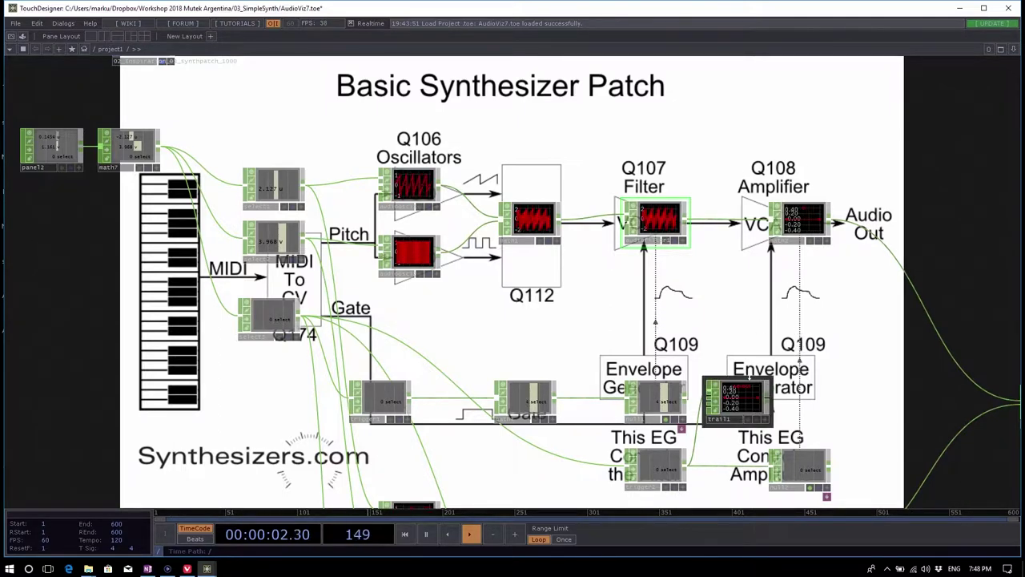
{"action": "left_click_drag", "start_coordinate": [557, 460], "coordinate": [541, 405]}
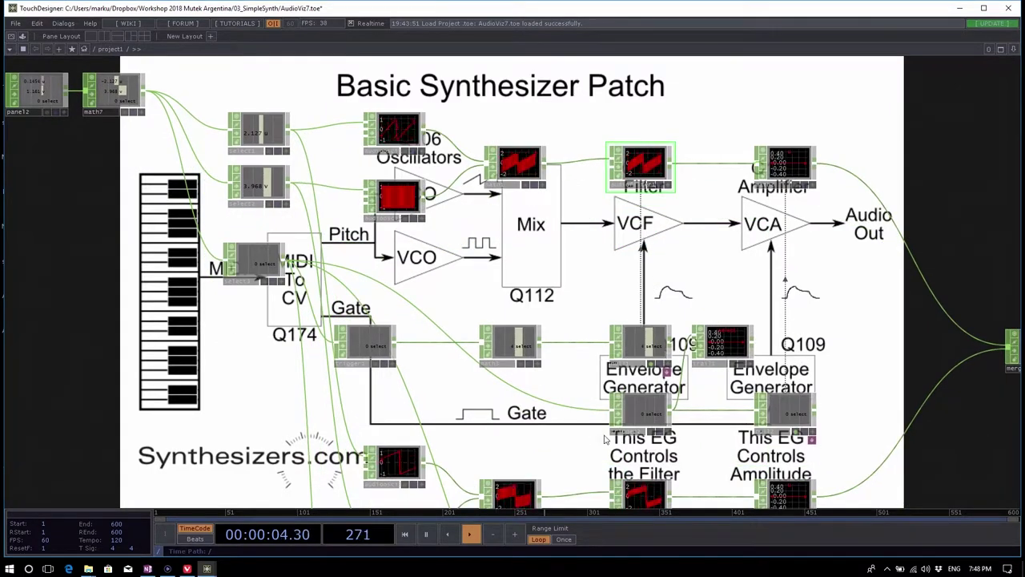
{"action": "scroll", "coordinate": [657, 452], "scroll_direction": "up", "scroll_amount": 4}
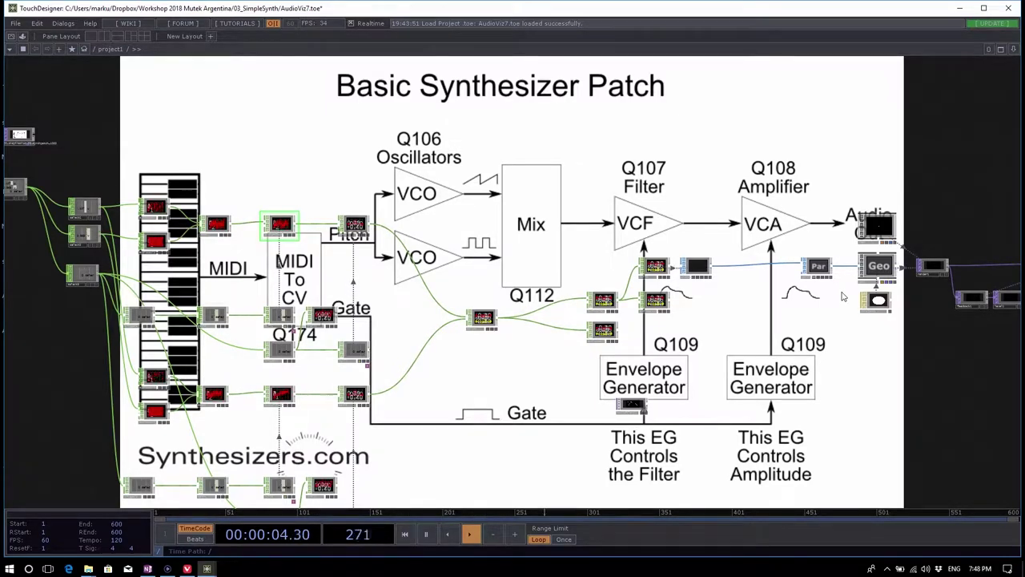
{"action": "scroll", "coordinate": [549, 276], "scroll_direction": "down", "scroll_amount": 5}
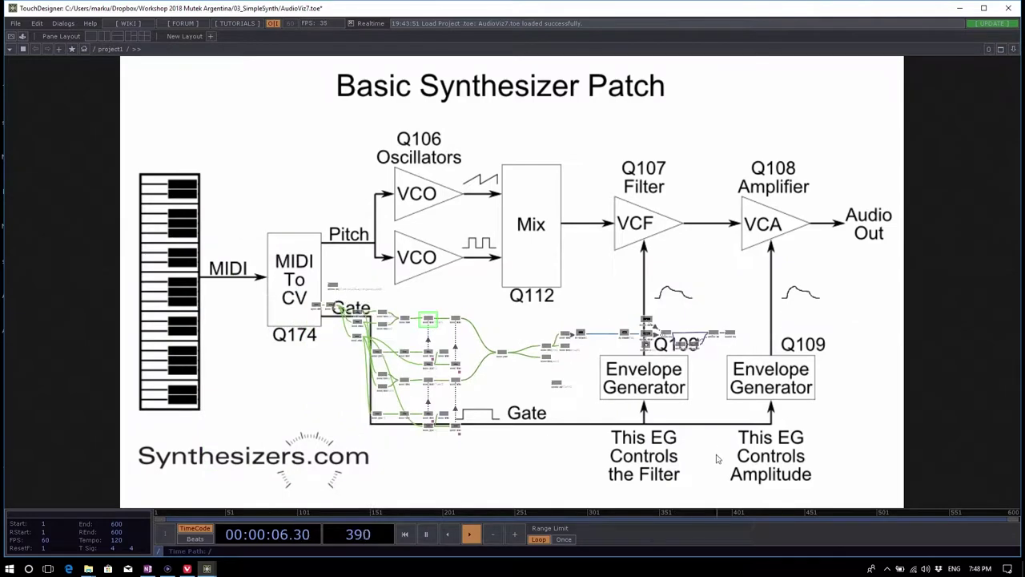
{"action": "left_click_drag", "start_coordinate": [732, 441], "coordinate": [620, 445]}
Step: Close the AudioViz7 project and try to open AudioViz1.toe from the 03_SimpleSynth folder
{"action": "left_click", "coordinate": [1008, 8]}
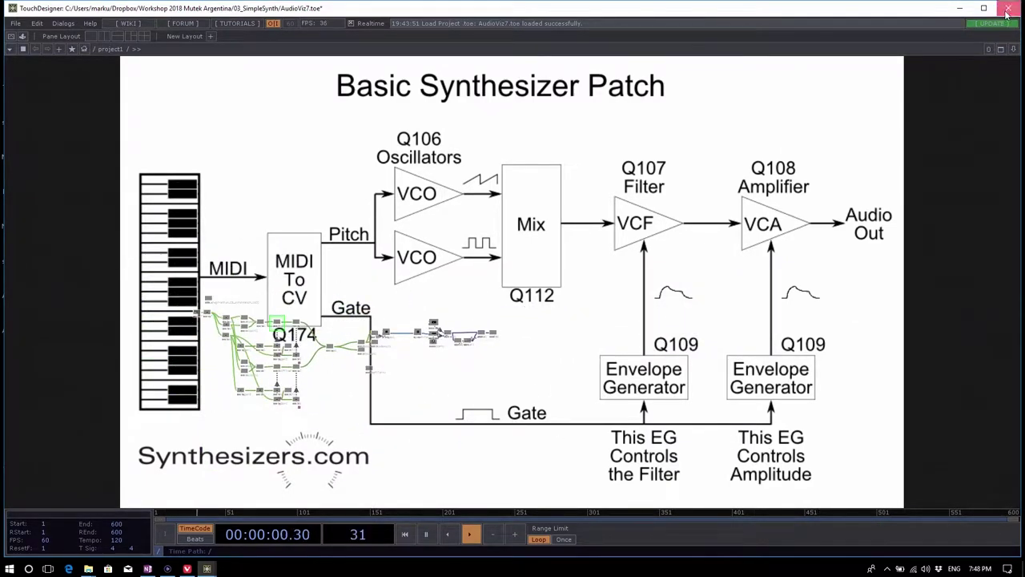
{"action": "left_click", "coordinate": [299, 170]}
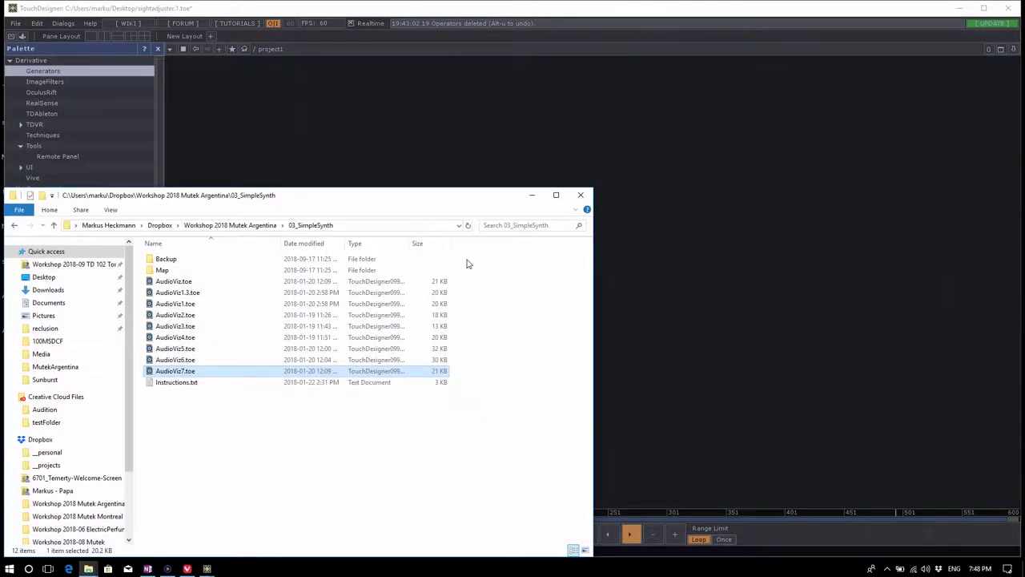
{"action": "left_click", "coordinate": [210, 305]}
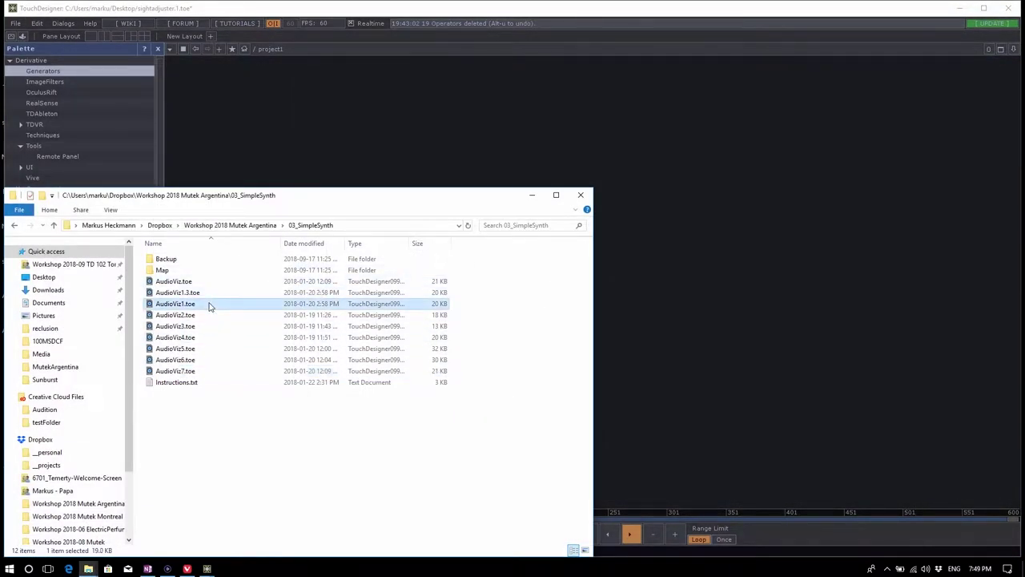
{"action": "double_click", "coordinate": [210, 305]}
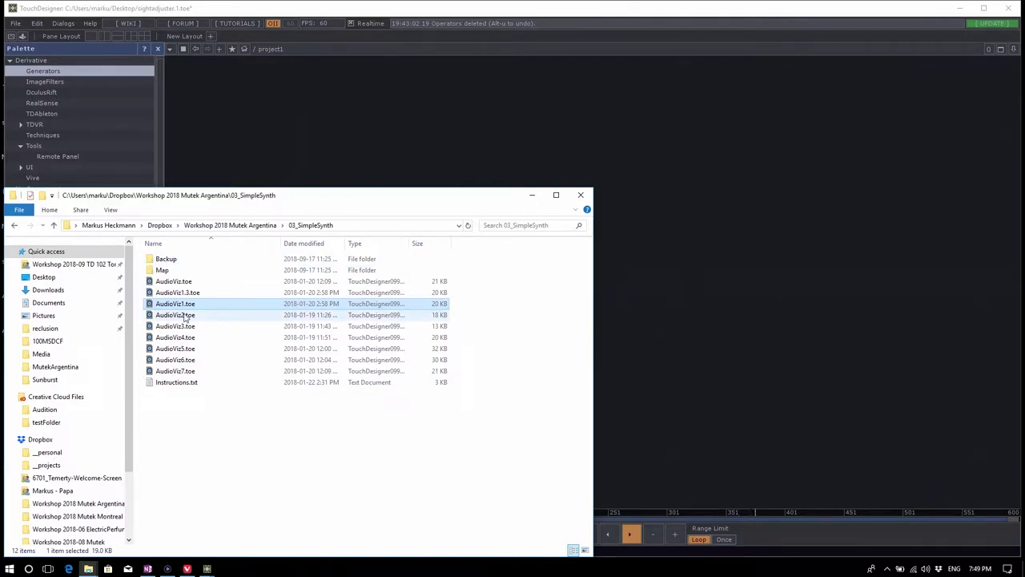
Step: Import 02_Inspiration_03_synthpatch_1000.jpg and ADSR_parameter.svg.png from the Map folder into the empty project1 network
{"action": "double_click", "coordinate": [212, 270]}
{"action": "left_click_drag", "start_coordinate": [182, 276], "coordinate": [411, 149]}
{"action": "left_click_drag", "start_coordinate": [234, 276], "coordinate": [473, 150]}
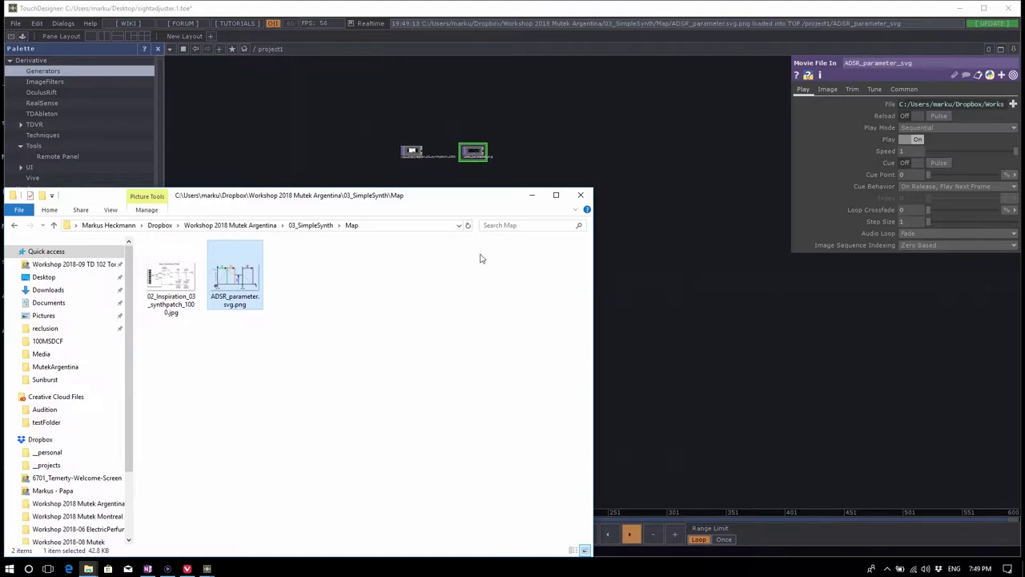
Step: Preview the Basic Synthesizer Patch image as the network background, dismiss the AudioViz1.toe startup window and hide the background again
{"action": "left_click", "coordinate": [647, 311]}
{"action": "scroll", "coordinate": [401, 142], "scroll_direction": "up", "scroll_amount": 5}
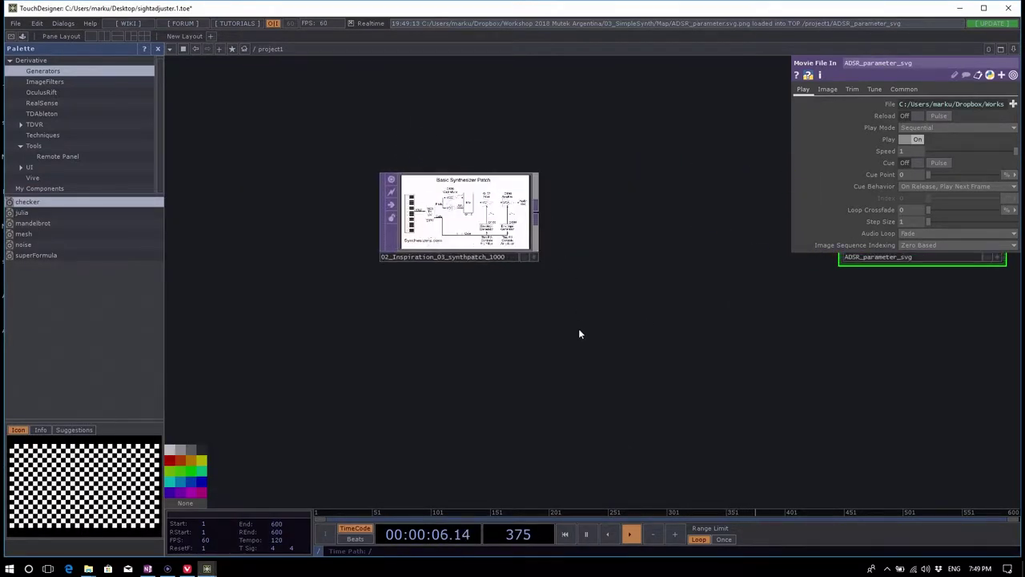
{"action": "left_click", "coordinate": [505, 241]}
{"action": "scroll", "coordinate": [573, 329], "scroll_direction": "down", "scroll_amount": 4}
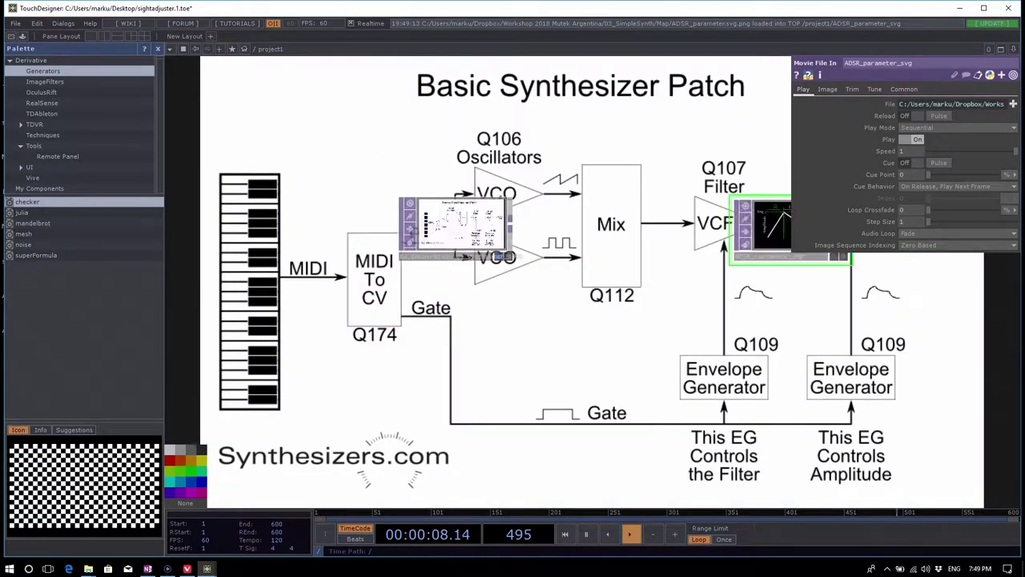
{"action": "left_click_drag", "start_coordinate": [593, 367], "coordinate": [538, 296]}
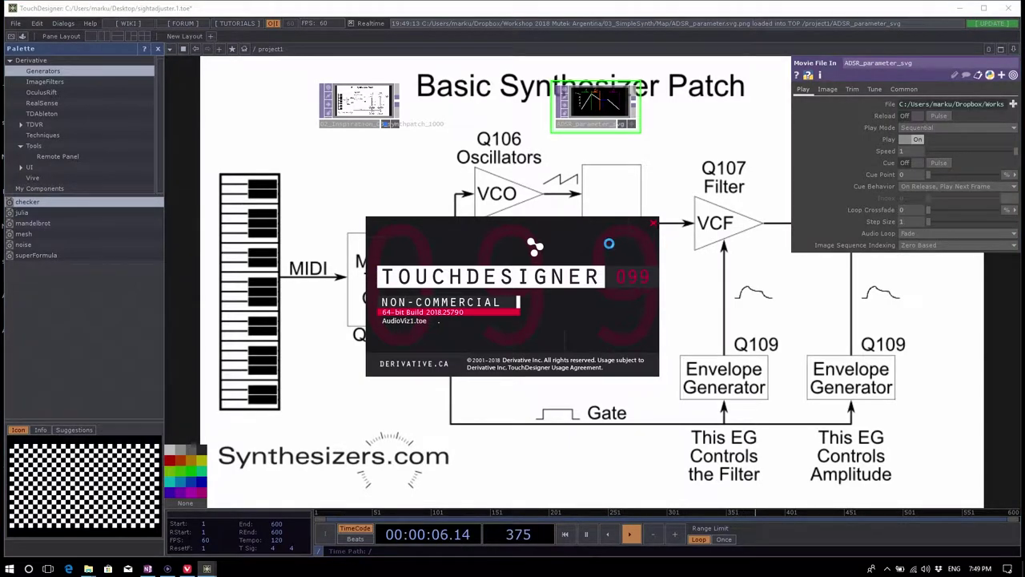
{"action": "left_click", "coordinate": [654, 224]}
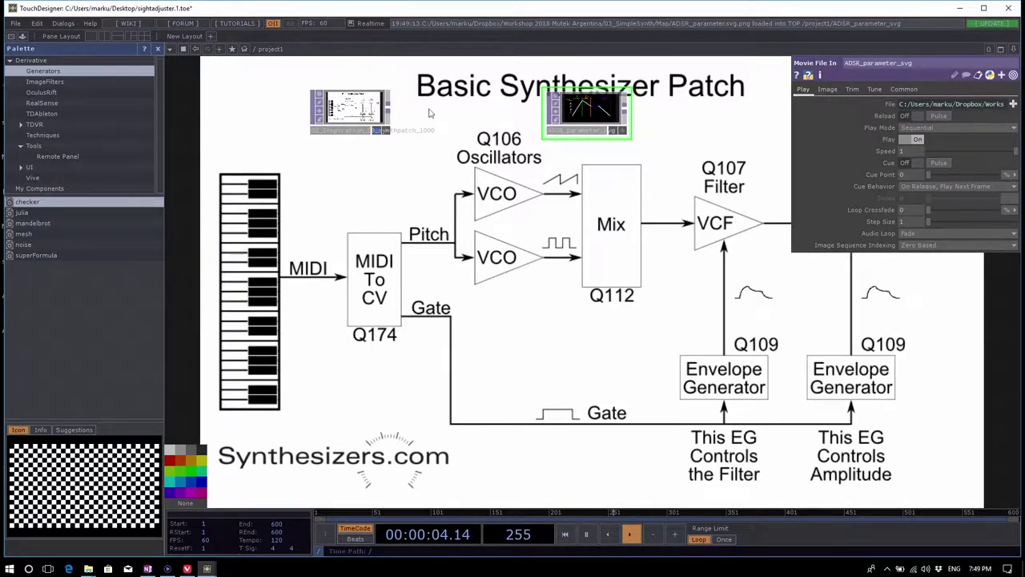
{"action": "left_click", "coordinate": [376, 131]}
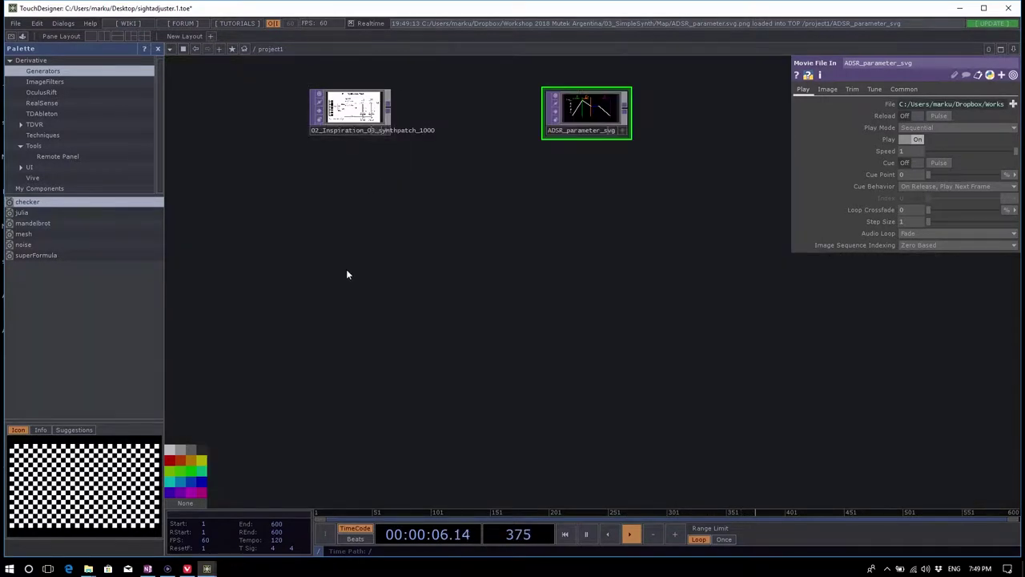
Step: Add a Button COMP to the project1 network below the Basic Synthesizer Patch image
{"action": "key", "text": "Tab"}
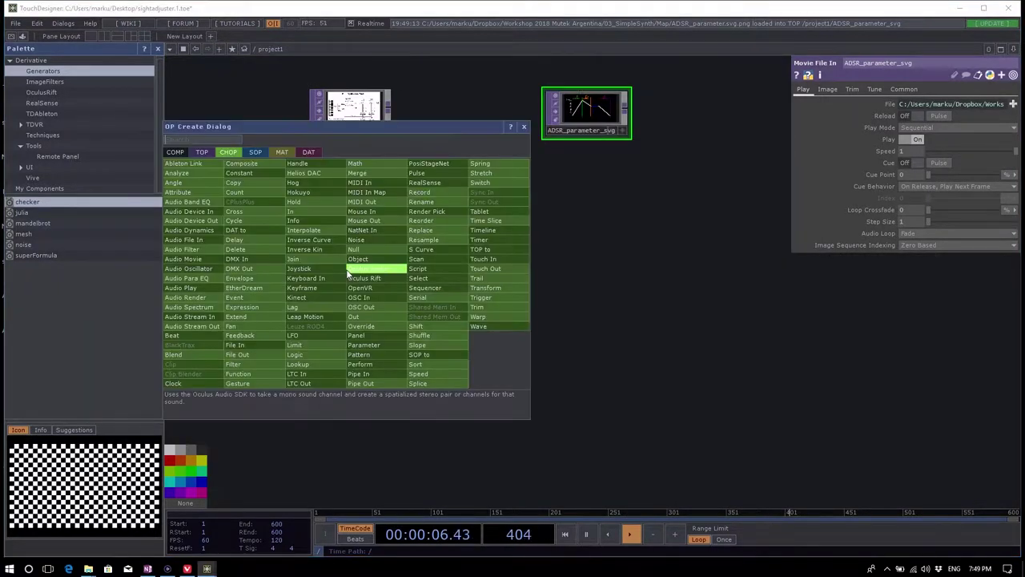
{"action": "left_click", "coordinate": [176, 153]}
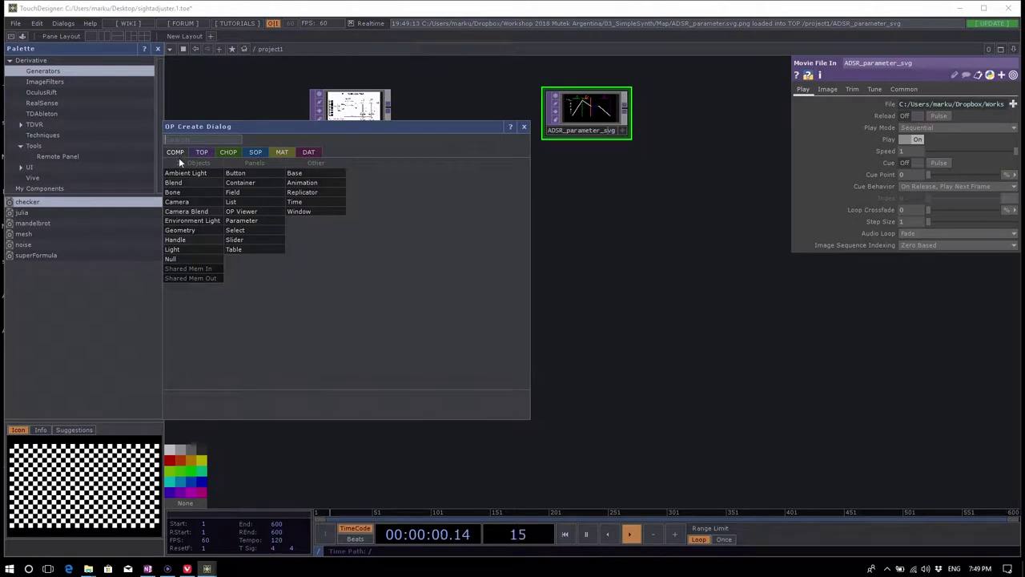
{"action": "left_click_drag", "start_coordinate": [217, 124], "coordinate": [231, 153]}
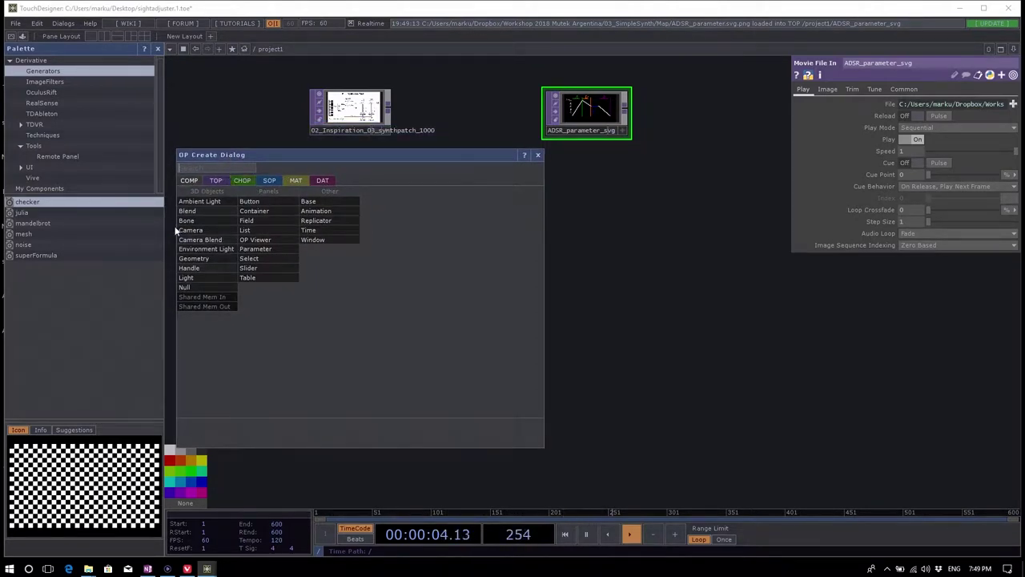
{"action": "left_click", "coordinate": [275, 201]}
{"action": "left_click", "coordinate": [346, 264]}
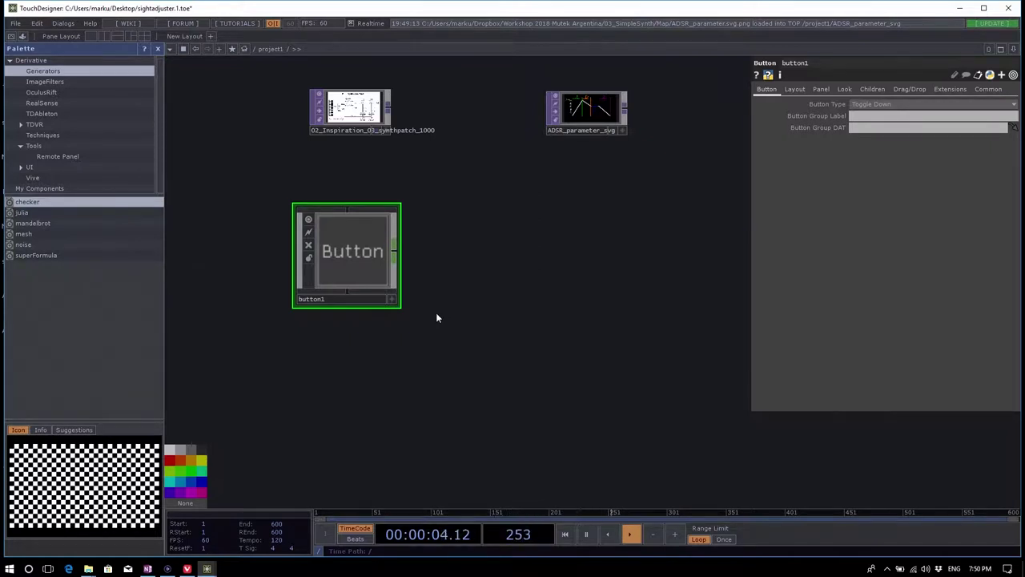
Step: Activate the viewer of button1 and test its Toggle Down behaviour by switching it on and off repeatedly
{"action": "left_click", "coordinate": [392, 301]}
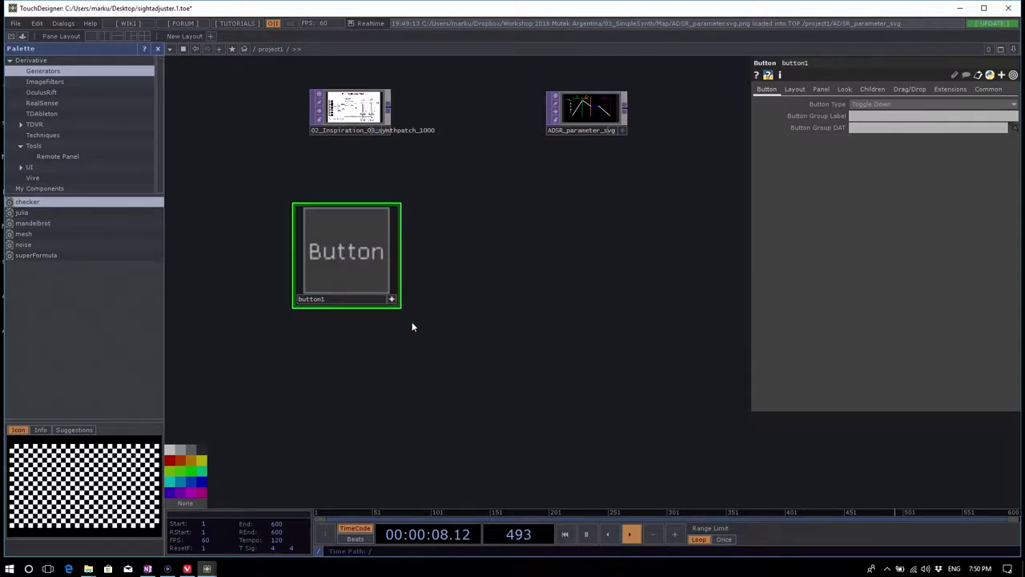
{"action": "left_click", "coordinate": [345, 250]}
{"action": "left_click", "coordinate": [358, 255]}
{"action": "left_click", "coordinate": [351, 248]}
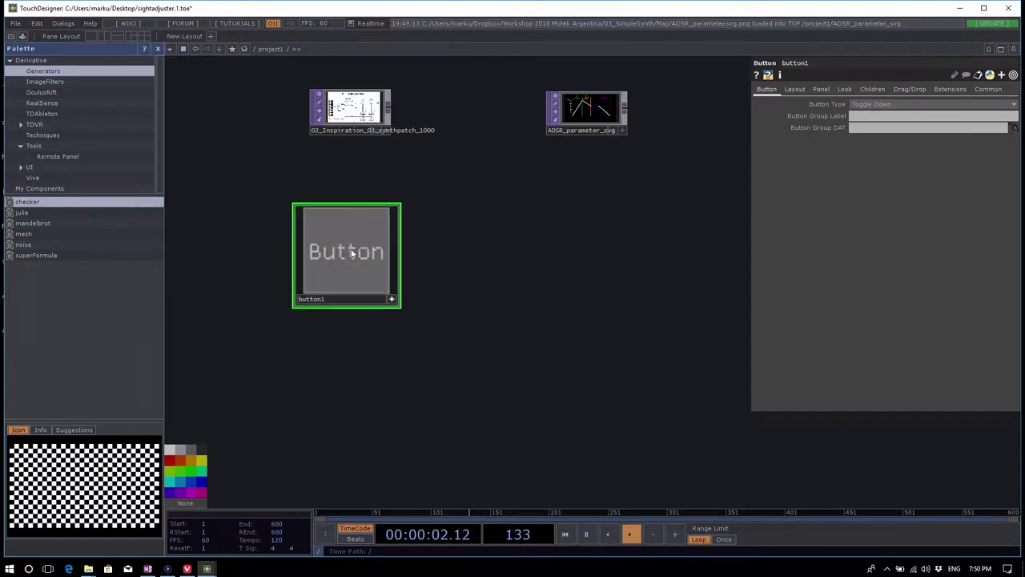
{"action": "left_click", "coordinate": [350, 250]}
{"action": "left_click", "coordinate": [333, 258]}
{"action": "left_click", "coordinate": [348, 257]}
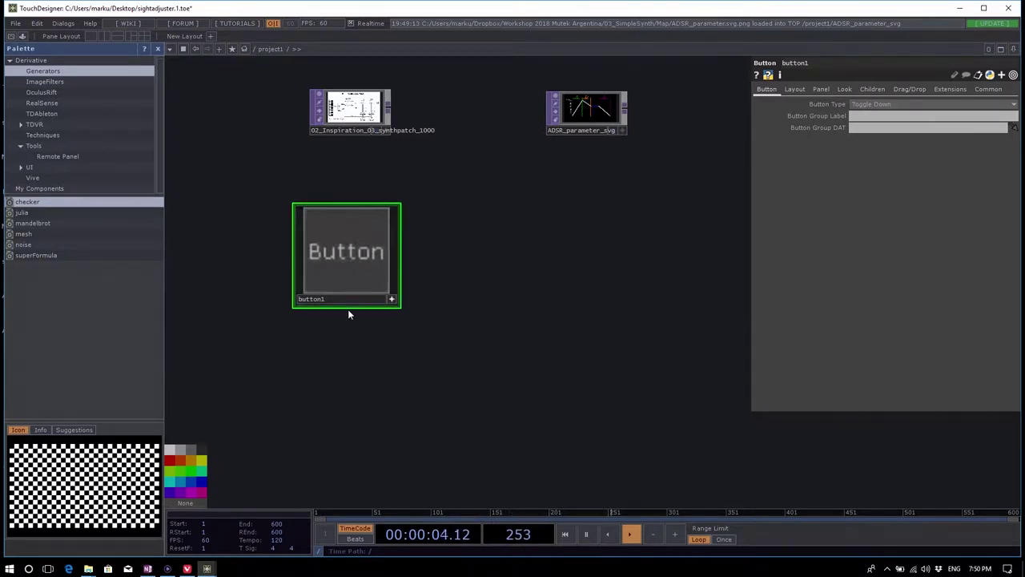
{"action": "left_click", "coordinate": [364, 261]}
{"action": "left_click", "coordinate": [368, 256]}
{"action": "left_click", "coordinate": [370, 252]}
{"action": "left_click", "coordinate": [345, 252]}
{"action": "left_click", "coordinate": [344, 253]}
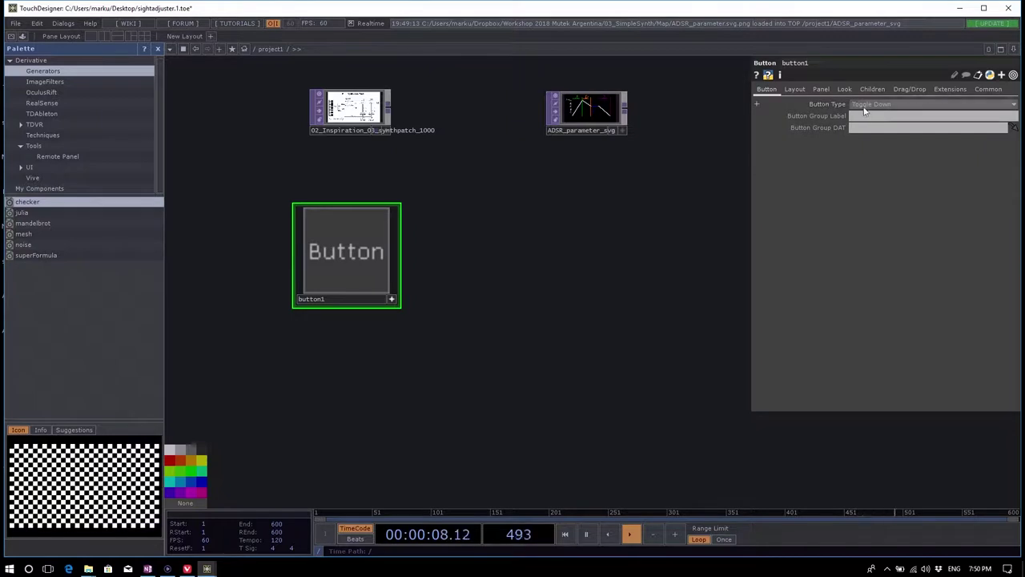
Step: Set the Button Type of button1 to Momentary and test how it responds
{"action": "left_click", "coordinate": [896, 105]}
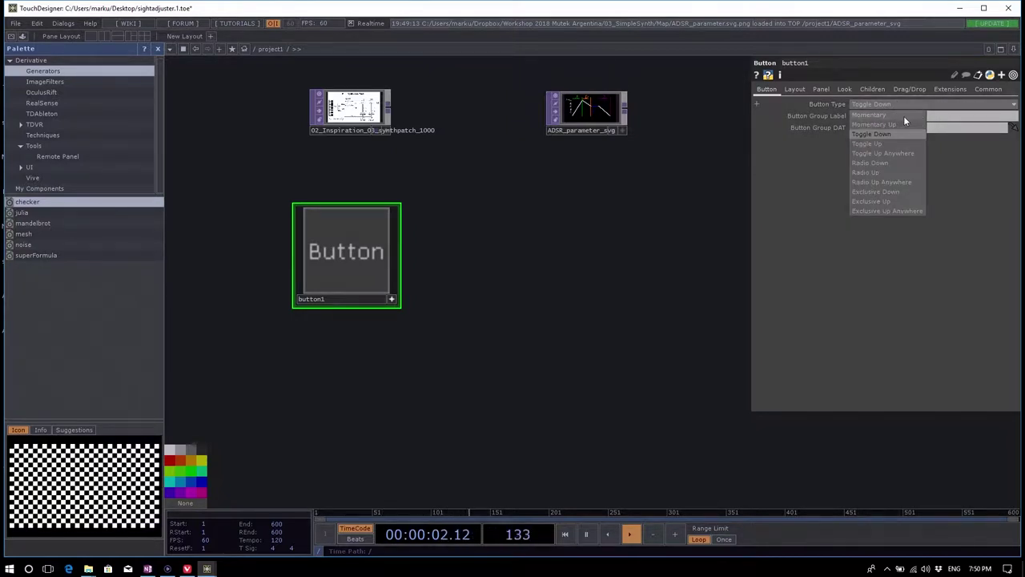
{"action": "left_click", "coordinate": [904, 116]}
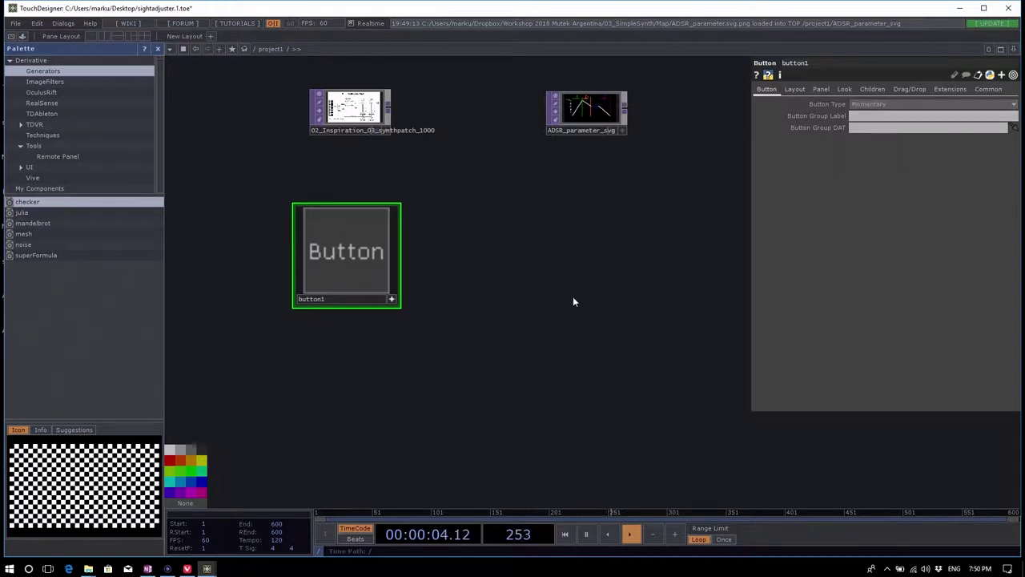
{"action": "left_click", "coordinate": [370, 286]}
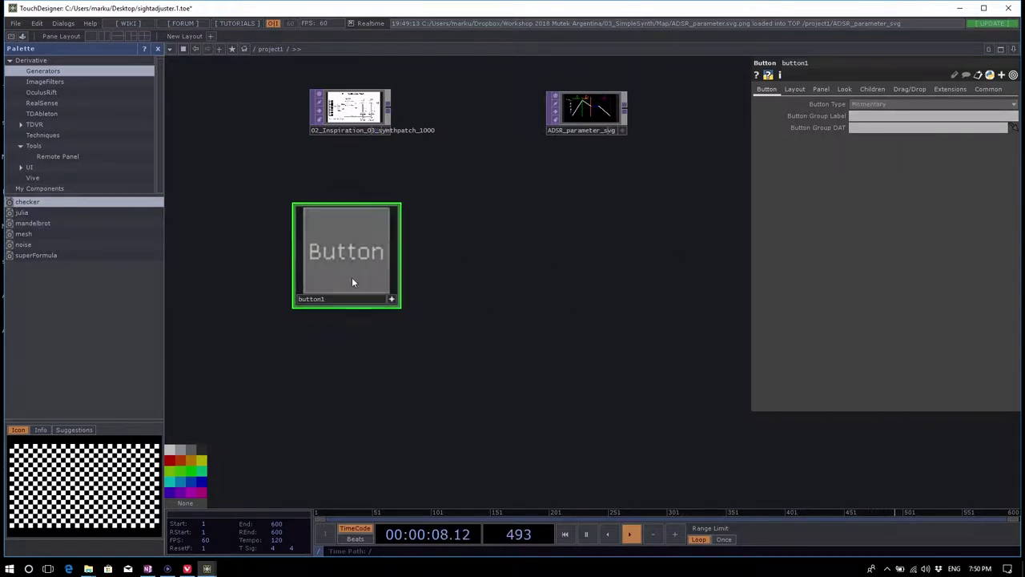
{"action": "left_click", "coordinate": [352, 278]}
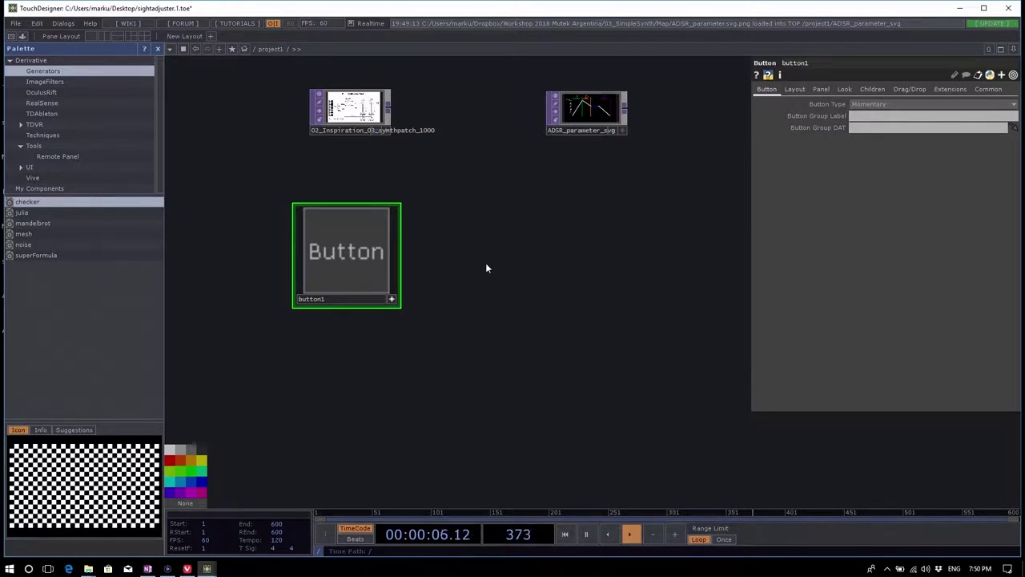
Step: Enter the internal network of button1 and move the bg operator down, clear of the color table
{"action": "key", "text": "Tab"}
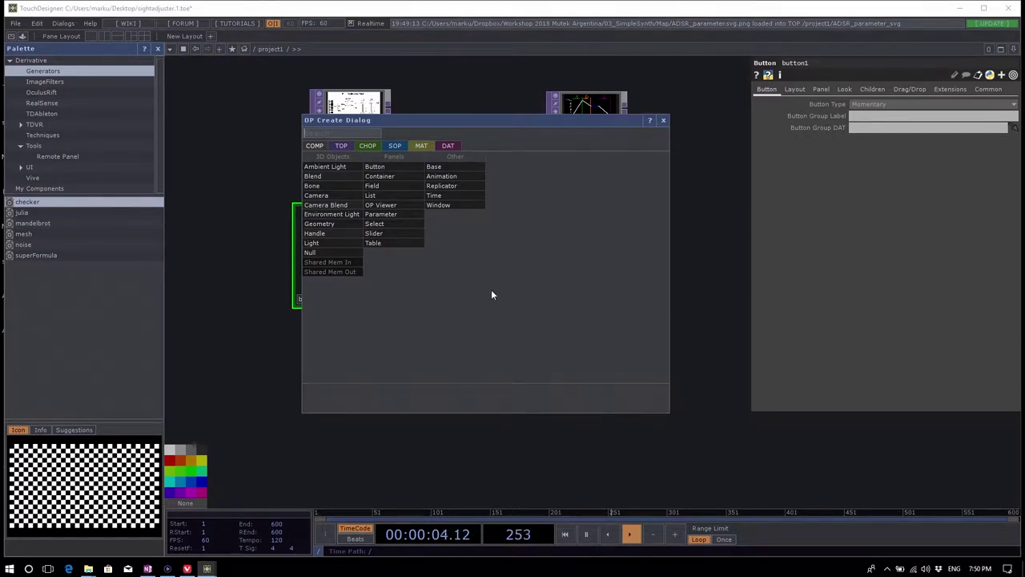
{"action": "left_click", "coordinate": [293, 318]}
{"action": "scroll", "coordinate": [337, 239], "scroll_direction": "up", "scroll_amount": 5}
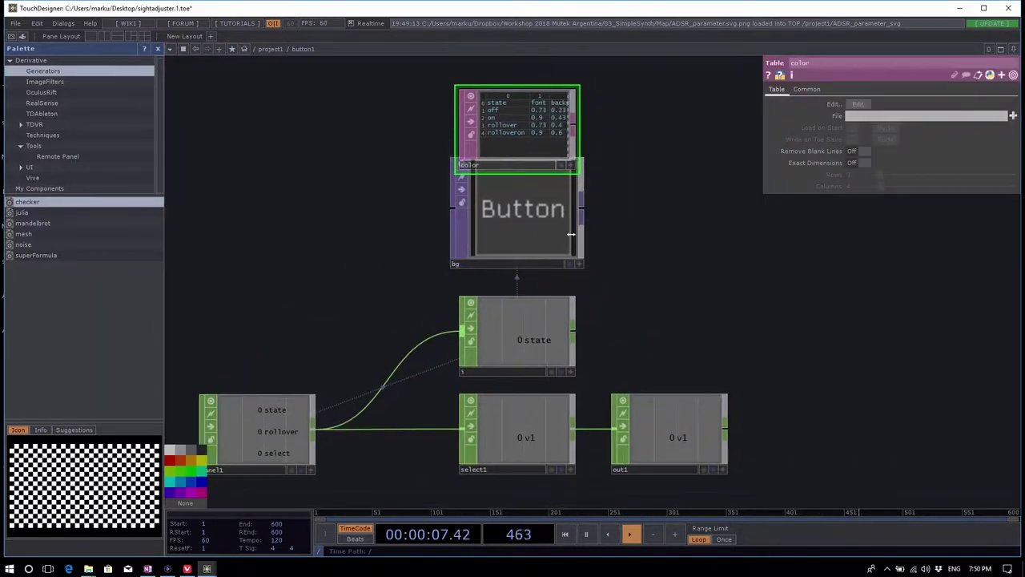
{"action": "left_click_drag", "start_coordinate": [571, 234], "coordinate": [571, 253]}
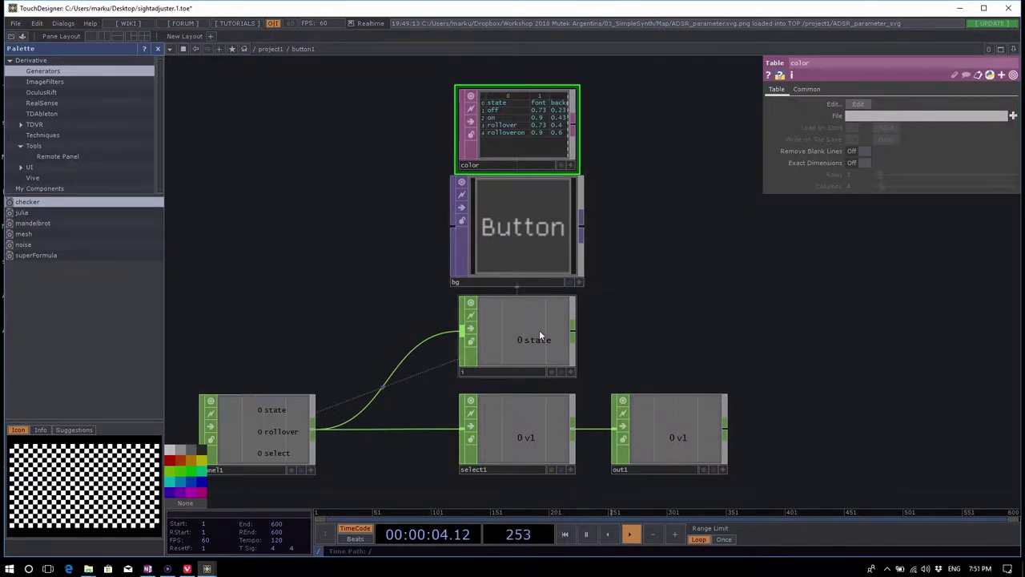
{"action": "left_click_drag", "start_coordinate": [261, 353], "coordinate": [306, 316]}
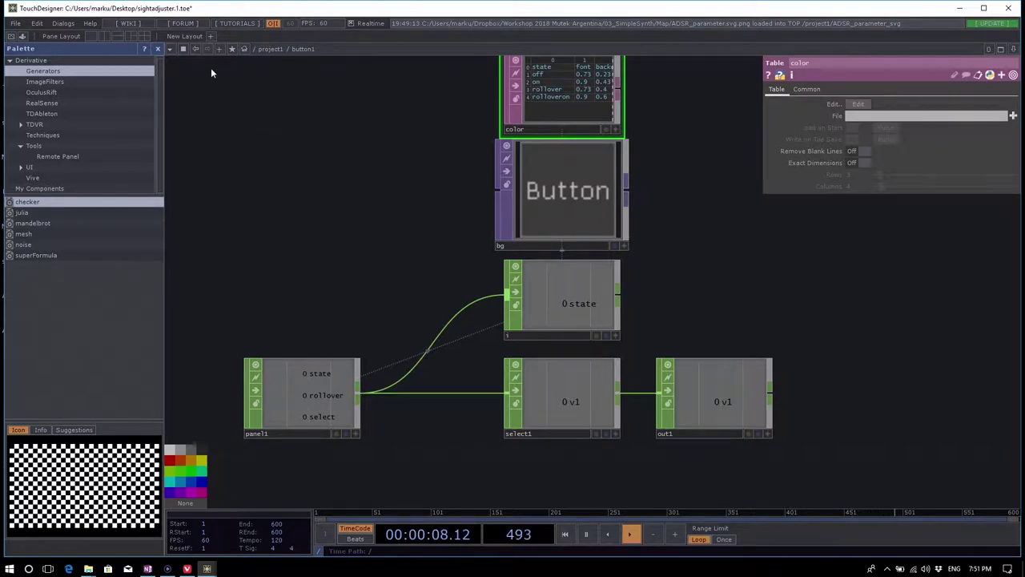
Step: Inspect the panel1 operator inside button1 and the panel values available for its Select parameter
{"action": "key", "text": "u"}
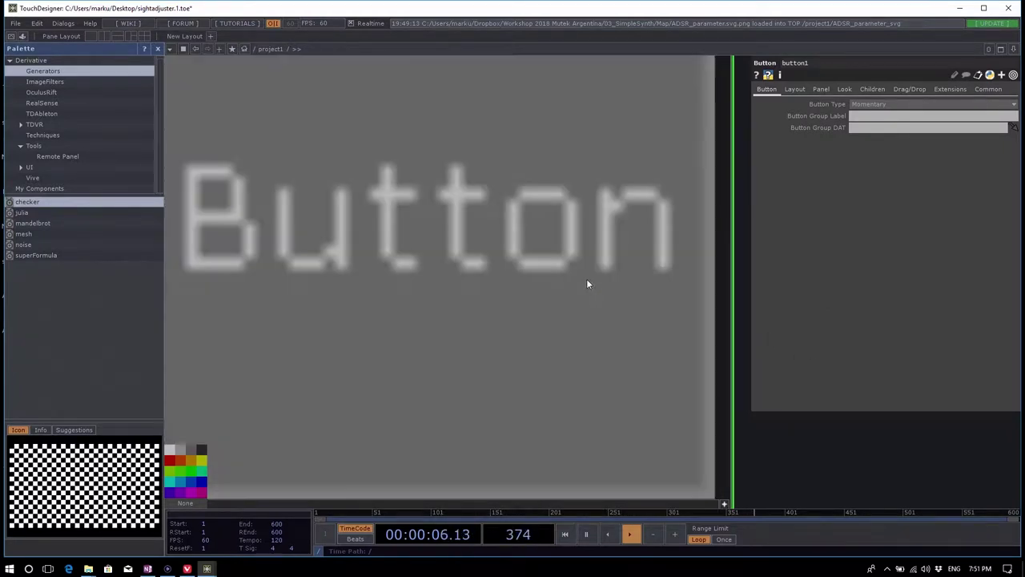
{"action": "key", "text": "i"}
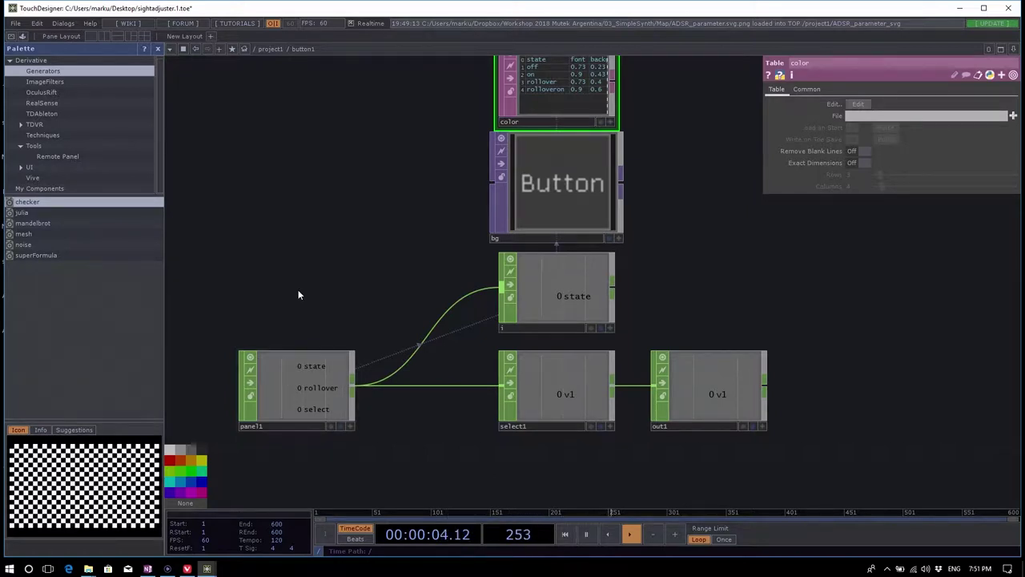
{"action": "left_click", "coordinate": [297, 387]}
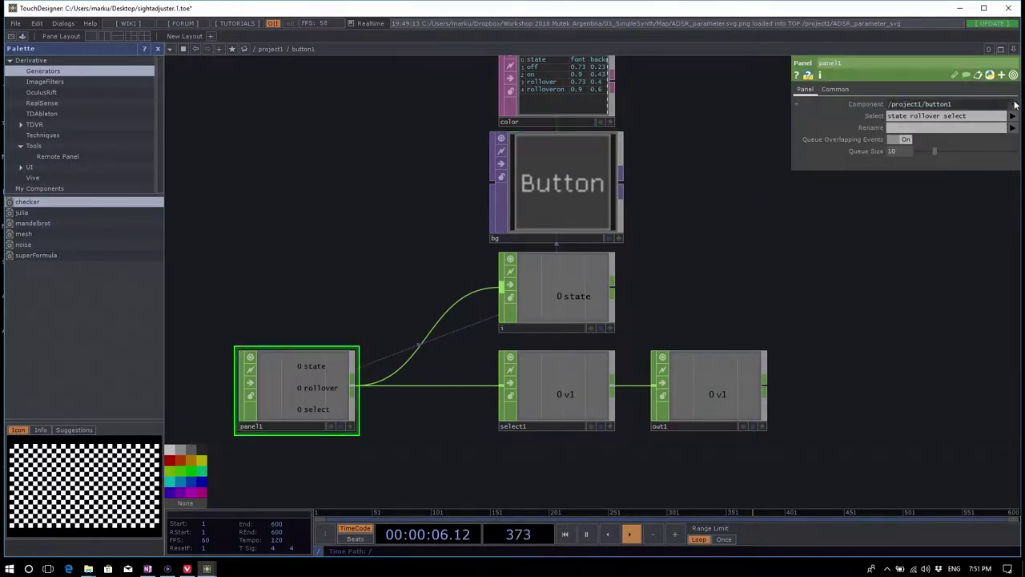
{"action": "left_click", "coordinate": [1013, 115]}
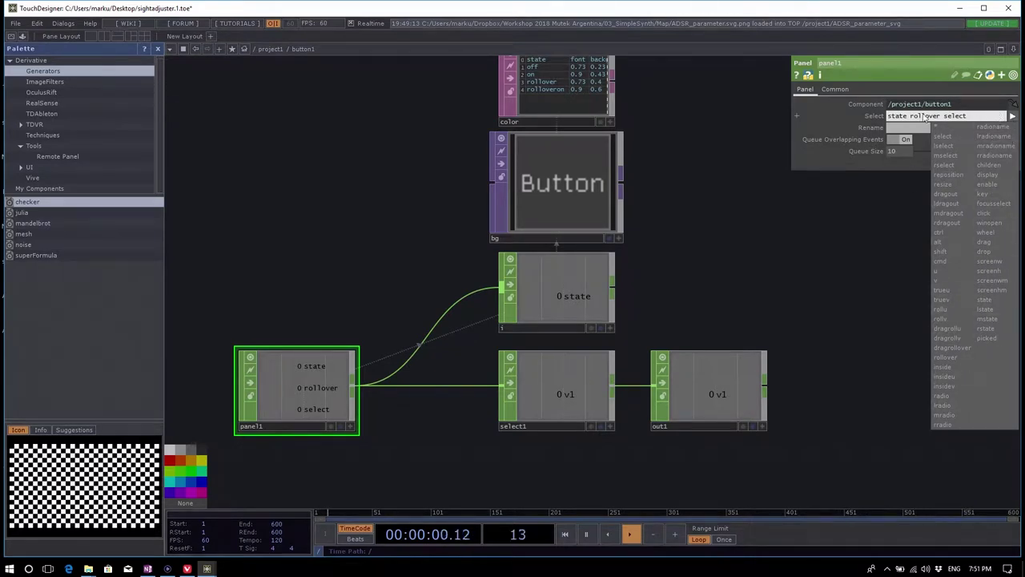
{"action": "left_click", "coordinate": [830, 258]}
Step: Move the out1 operator inside button1 farther away from select1, and return to the project1 network
{"action": "key", "text": "u"}
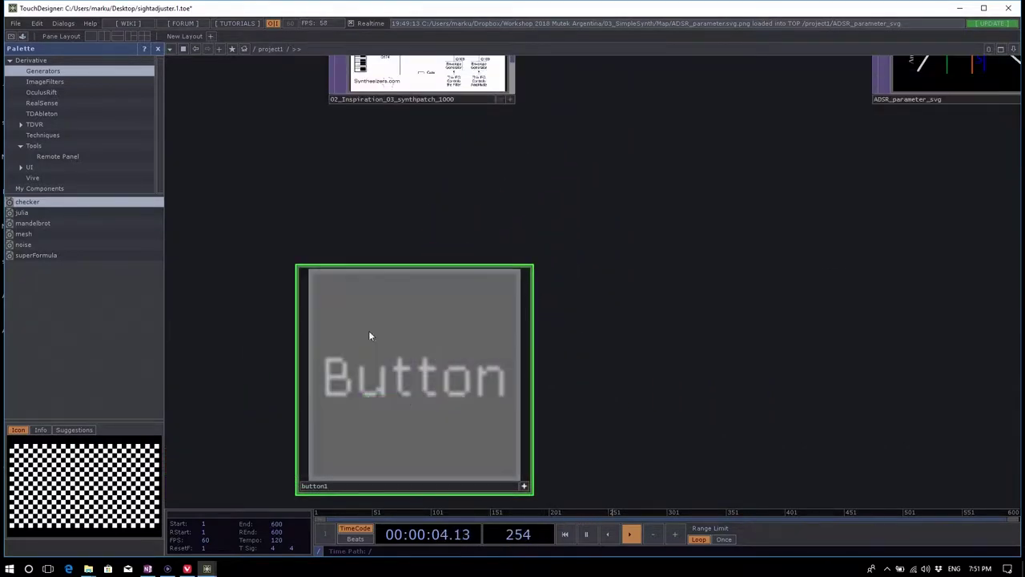
{"action": "key", "text": "p"}
{"action": "key", "text": "i"}
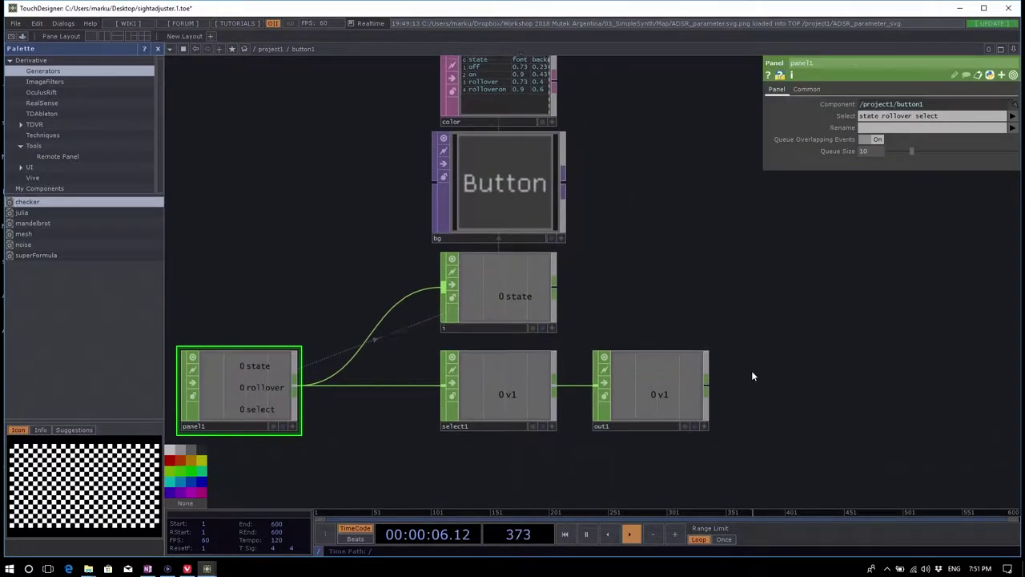
{"action": "left_click_drag", "start_coordinate": [662, 382], "coordinate": [716, 387]}
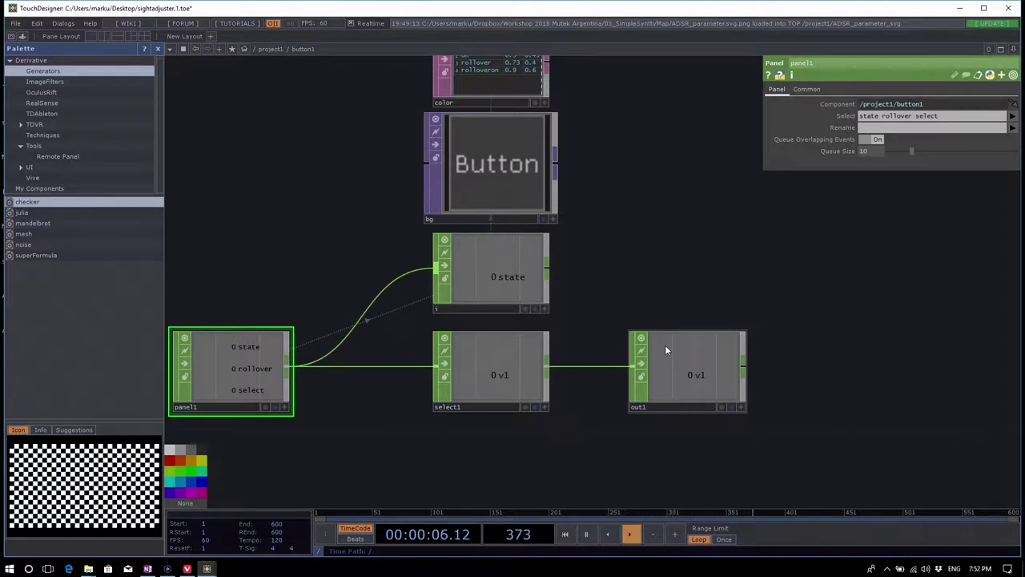
{"action": "scroll", "coordinate": [373, 213], "scroll_direction": "down", "scroll_amount": 5}
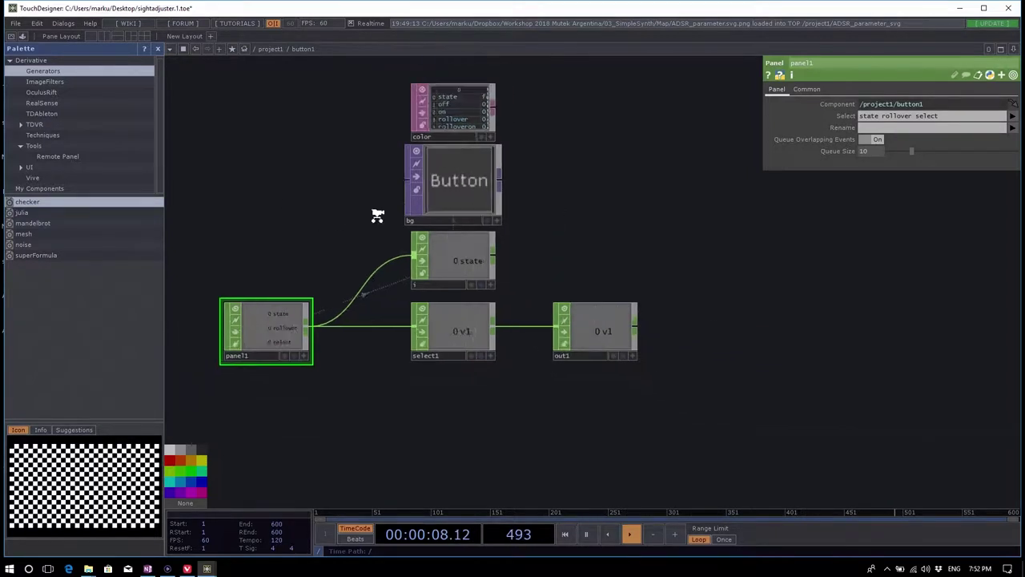
{"action": "key", "text": "p"}
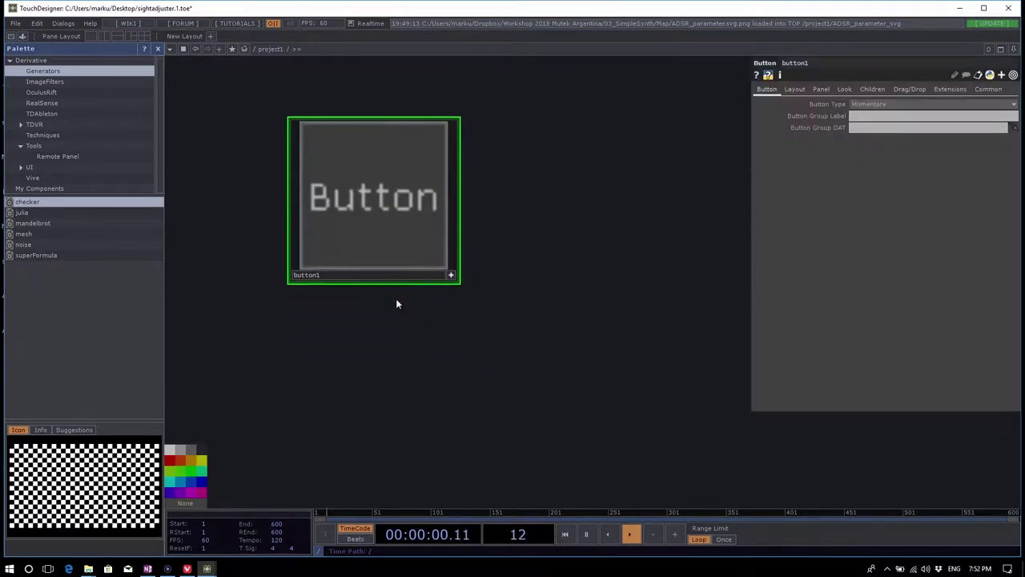
Step: Add the rgbaDelay component from the ImageFilters palette to the project1 network, below and beside button1
{"action": "left_click", "coordinate": [48, 82]}
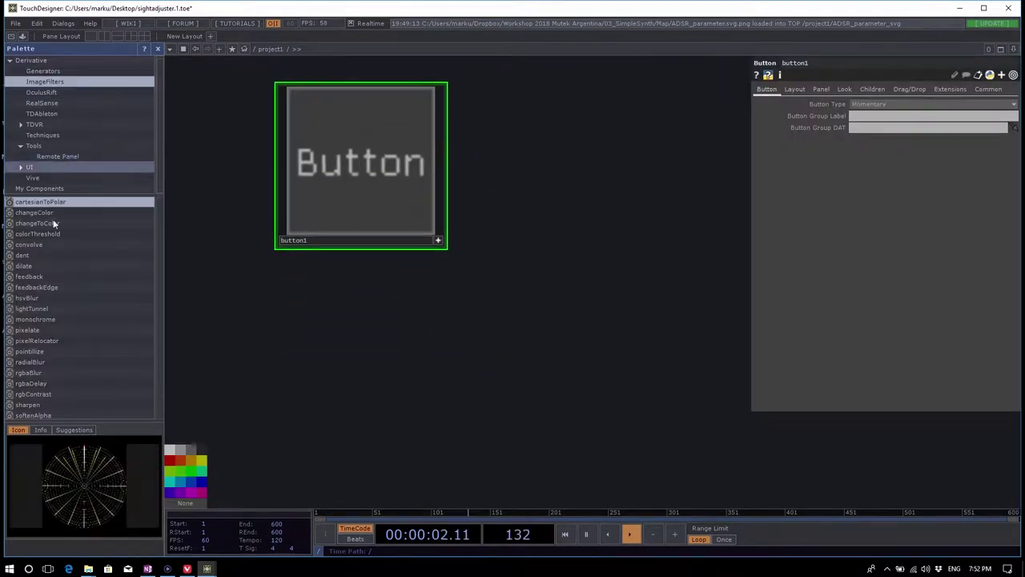
{"action": "scroll", "coordinate": [76, 364], "scroll_direction": "down", "scroll_amount": 1}
{"action": "left_click_drag", "start_coordinate": [32, 364], "coordinate": [503, 374]}
{"action": "left_click_drag", "start_coordinate": [590, 435], "coordinate": [569, 430]}
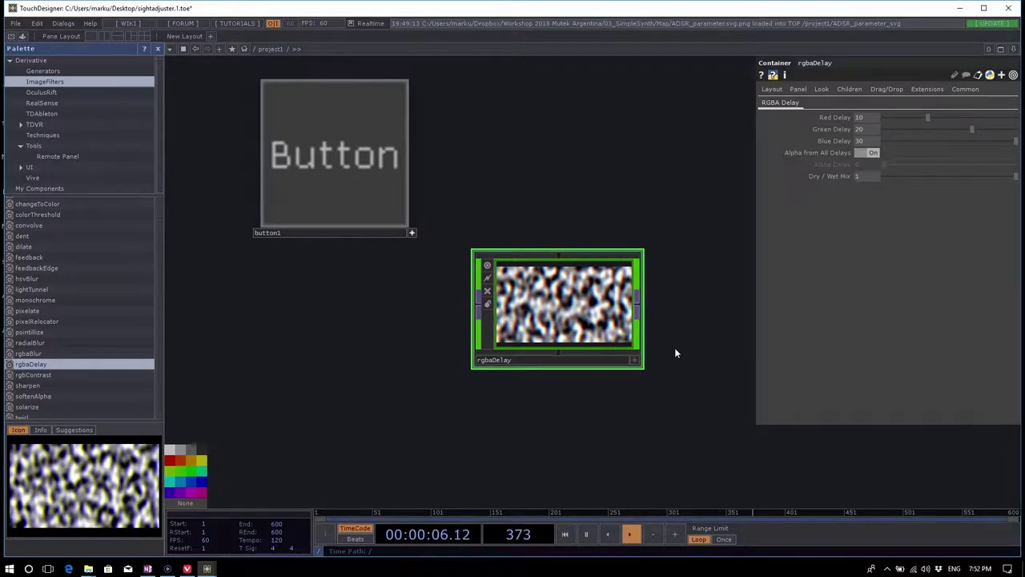
Step: Enter the rgbaDelay component and examine its internal network around the input operator
{"action": "scroll", "coordinate": [566, 319], "scroll_direction": "up", "scroll_amount": 5}
{"action": "scroll", "coordinate": [565, 320], "scroll_direction": "up", "scroll_amount": 10}
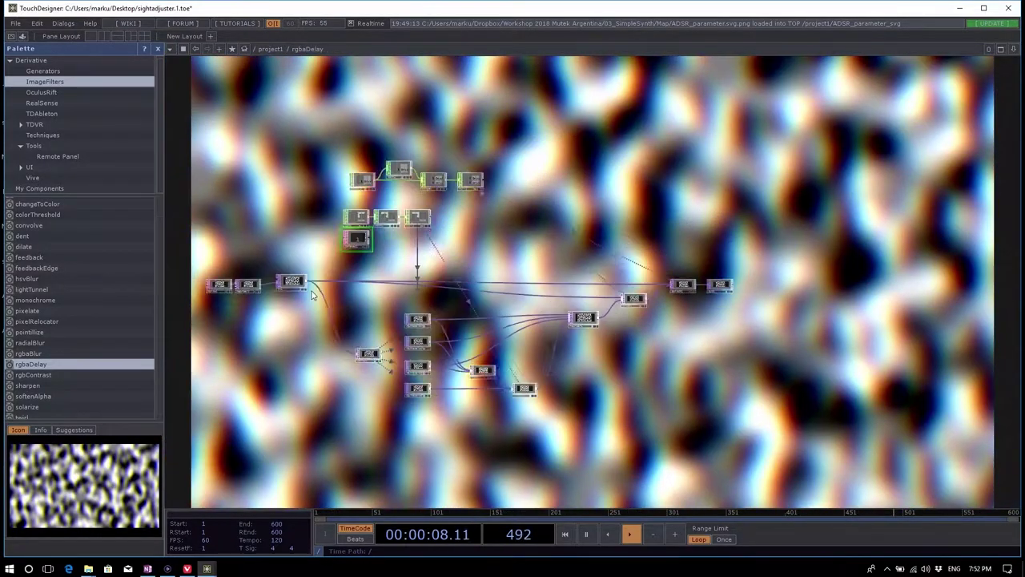
{"action": "scroll", "coordinate": [404, 267], "scroll_direction": "up", "scroll_amount": 3}
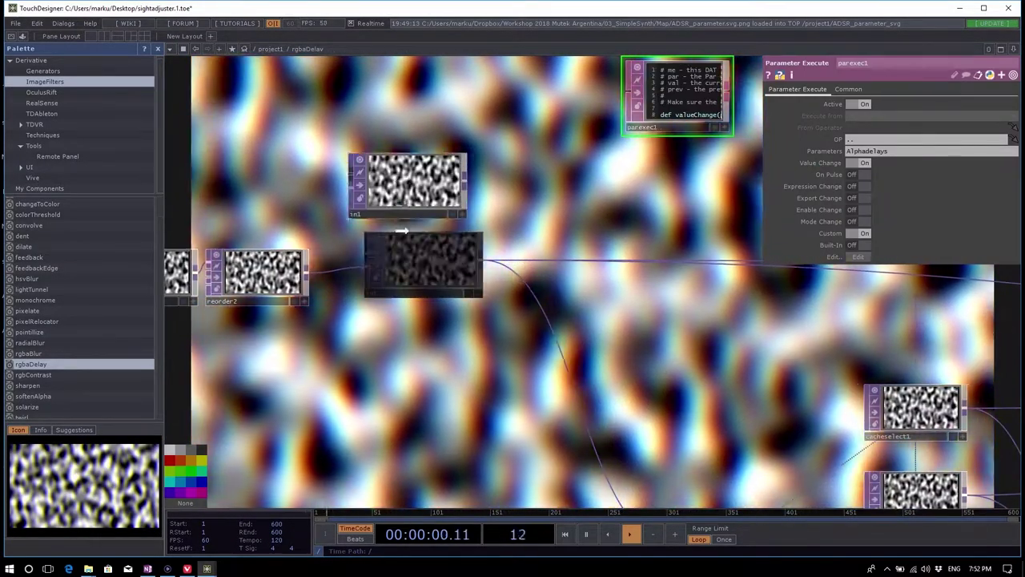
{"action": "scroll", "coordinate": [404, 267], "scroll_direction": "down", "scroll_amount": 10}
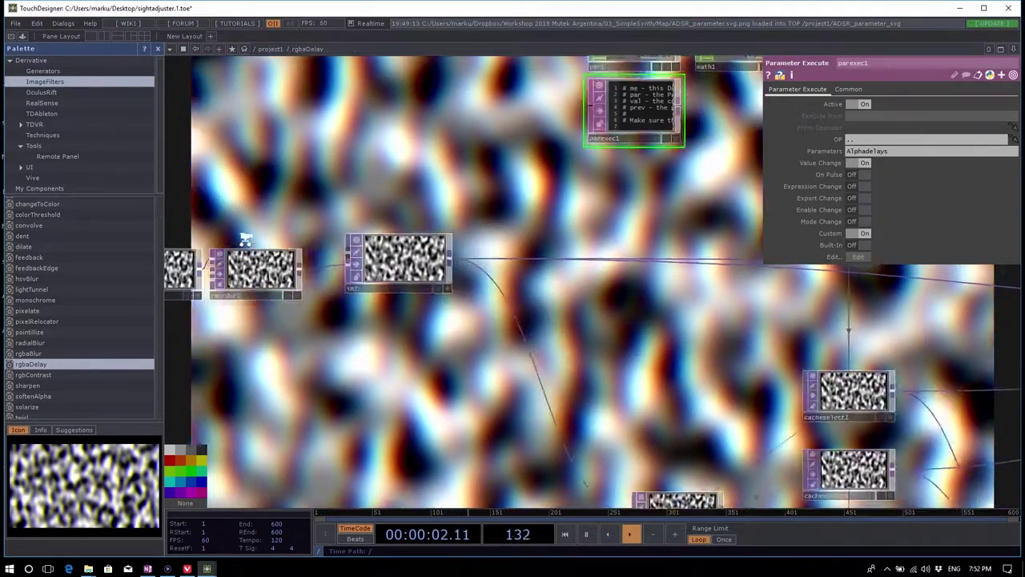
Step: Examine the out1 operator inside rgbaDelay and the In and Out operators offered in the TOP and CHOP families
{"action": "scroll", "coordinate": [590, 234], "scroll_direction": "up", "scroll_amount": 3}
{"action": "scroll", "coordinate": [589, 234], "scroll_direction": "up", "scroll_amount": 5}
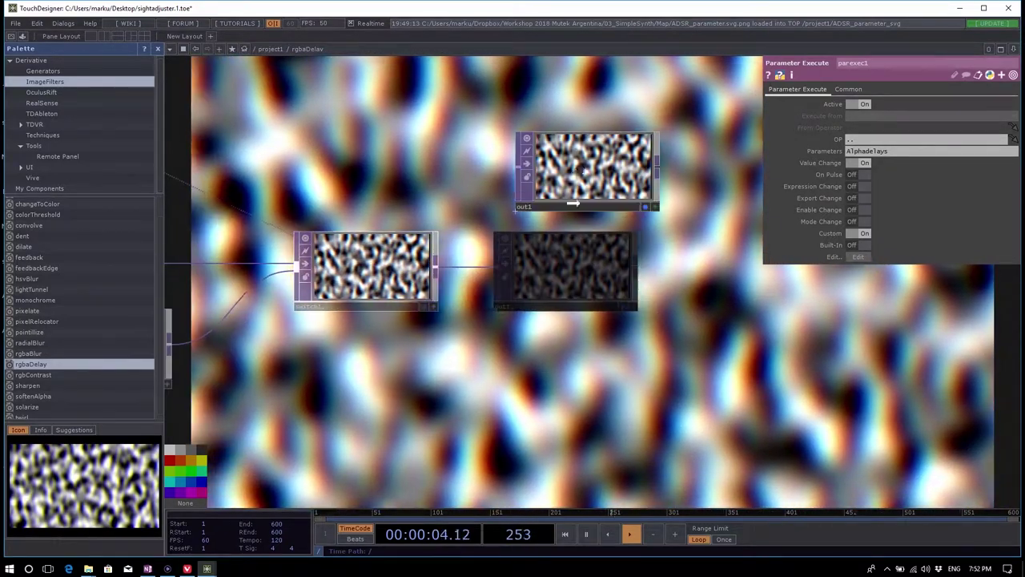
{"action": "key", "text": "Tab"}
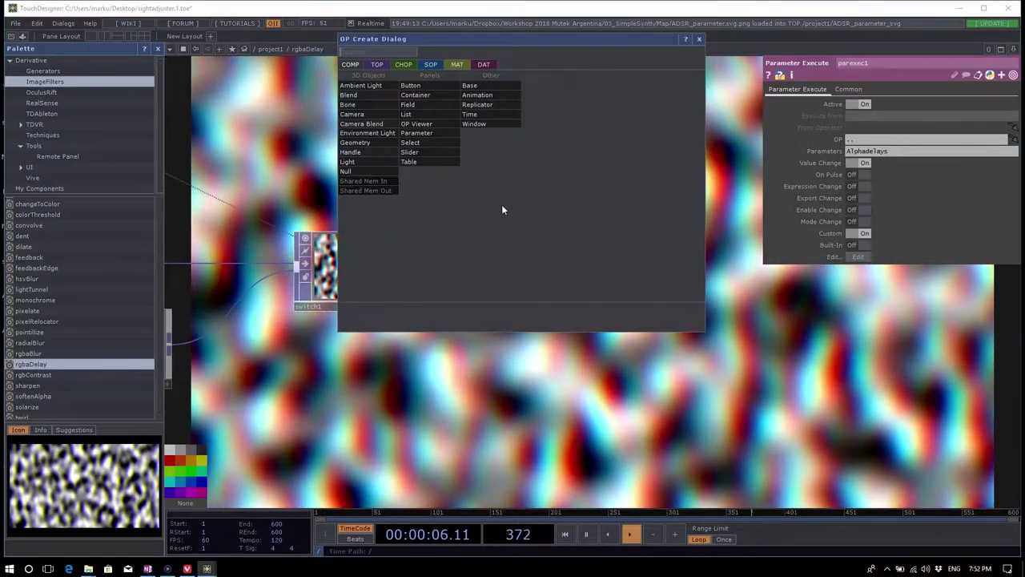
{"action": "left_click", "coordinate": [377, 64]}
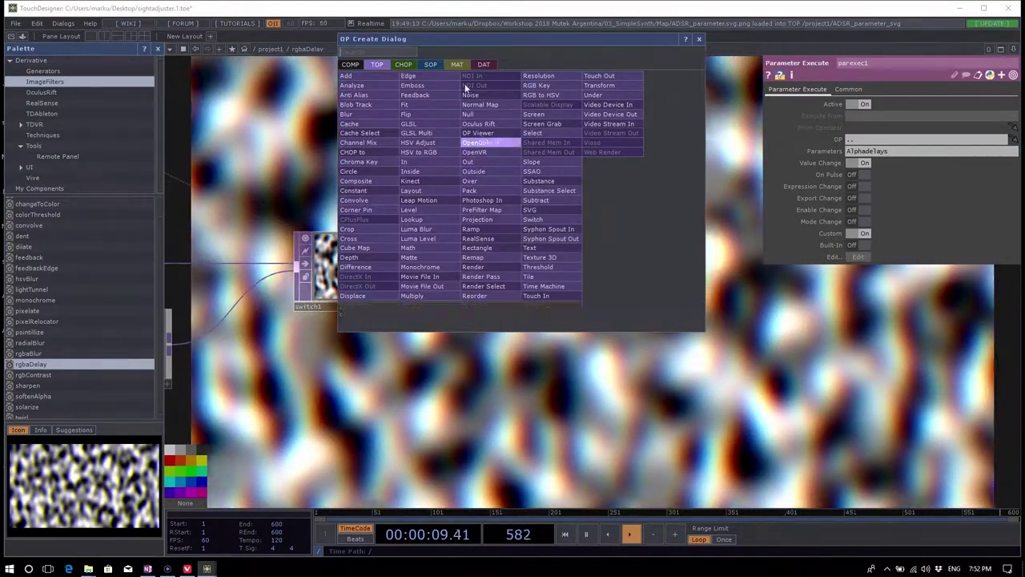
{"action": "left_click", "coordinate": [402, 64]}
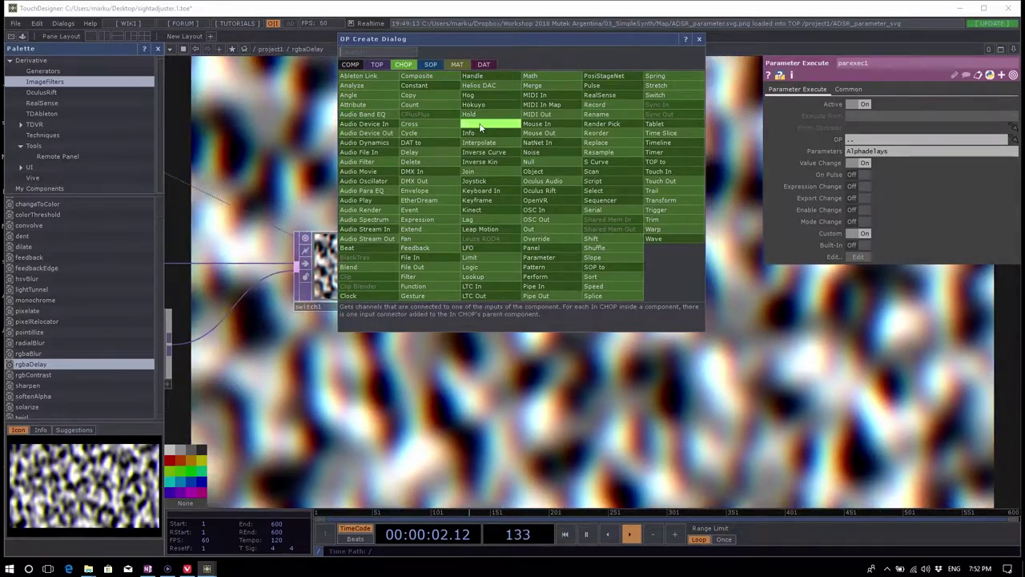
{"action": "key", "text": "Escape"}
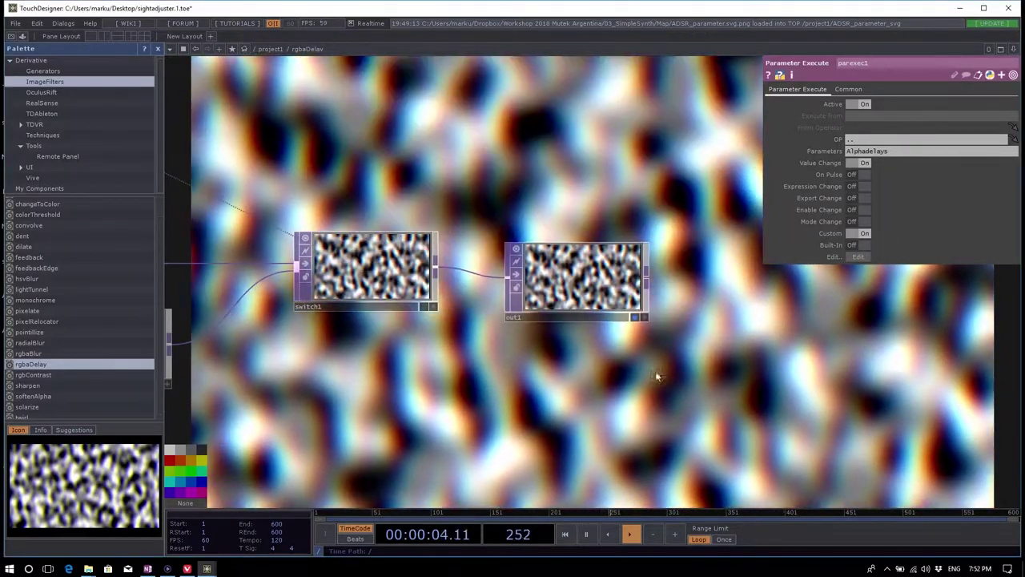
Step: Return to the project1 network and delete the rgbaDelay component
{"action": "scroll", "coordinate": [679, 340], "scroll_direction": "down", "scroll_amount": 10}
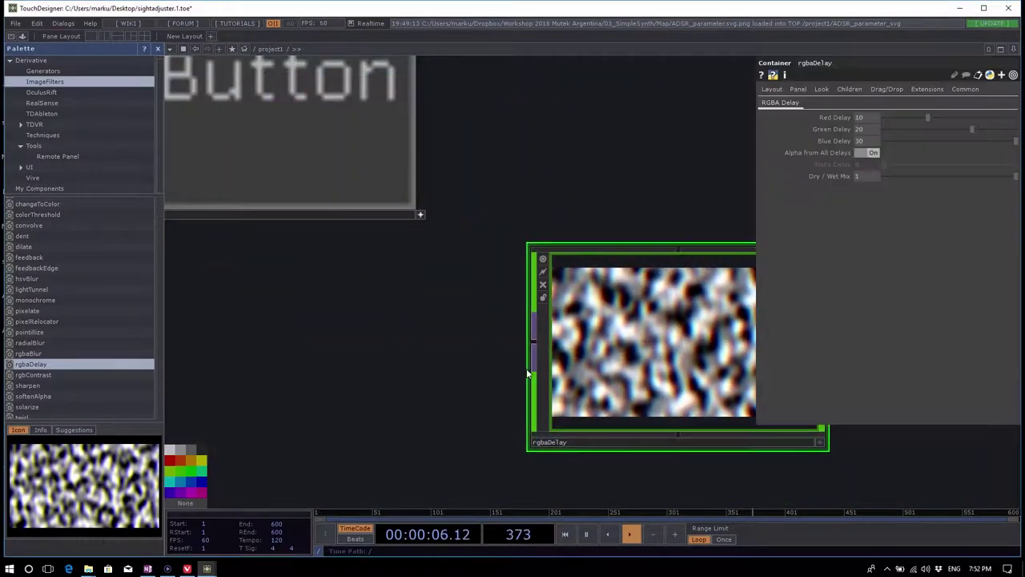
{"action": "left_click_drag", "start_coordinate": [428, 360], "coordinate": [214, 349]}
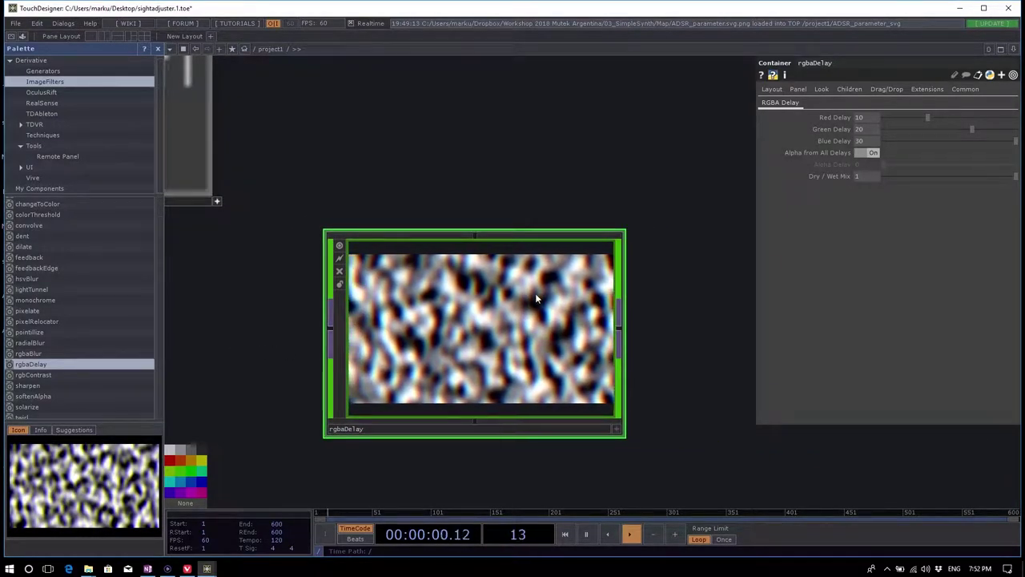
{"action": "key", "text": "Delete"}
{"action": "key", "text": "h"}
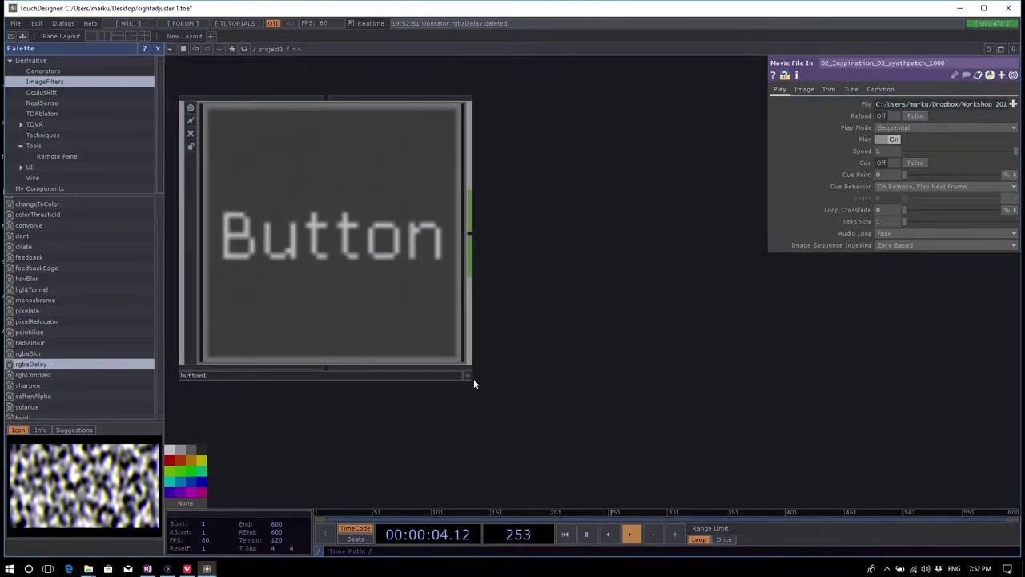
{"action": "right_click", "coordinate": [470, 238]}
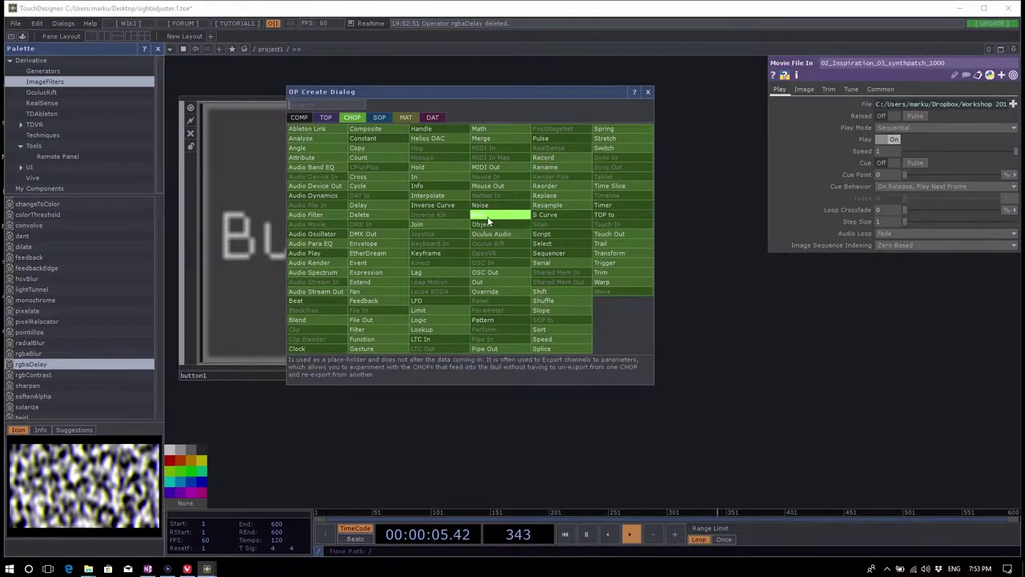
{"action": "left_click", "coordinate": [744, 312]}
{"action": "key", "text": "Escape"}
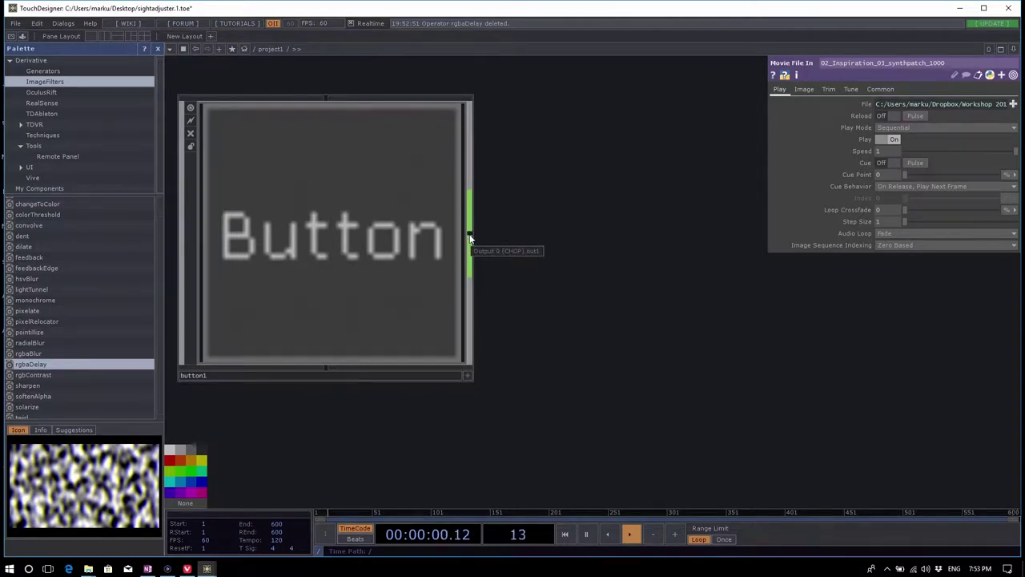
Step: Add a Null CHOP connected to button1's output and place it beside button1
{"action": "right_click", "coordinate": [470, 237]}
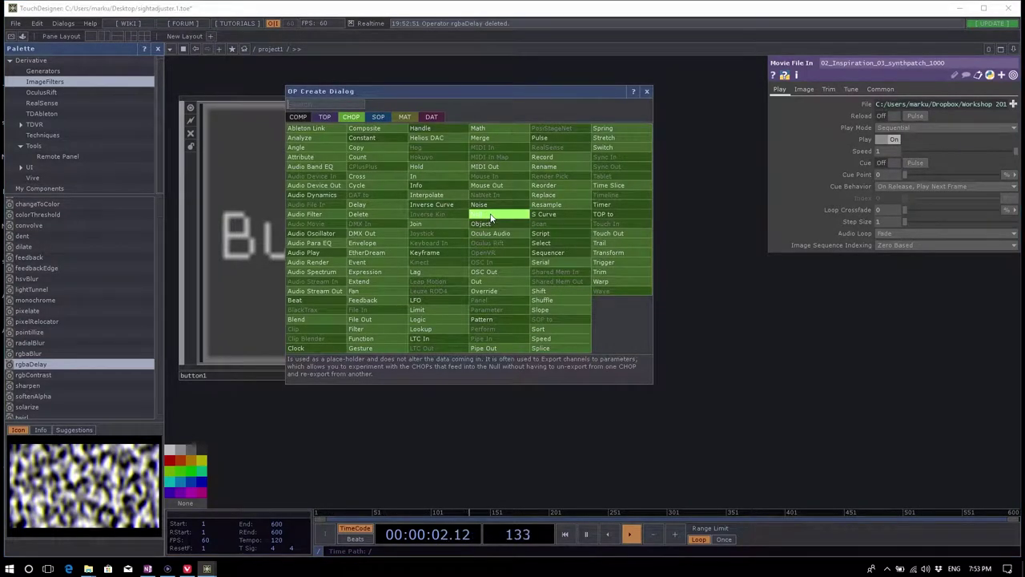
{"action": "left_click", "coordinate": [492, 218]}
{"action": "left_click", "coordinate": [634, 245]}
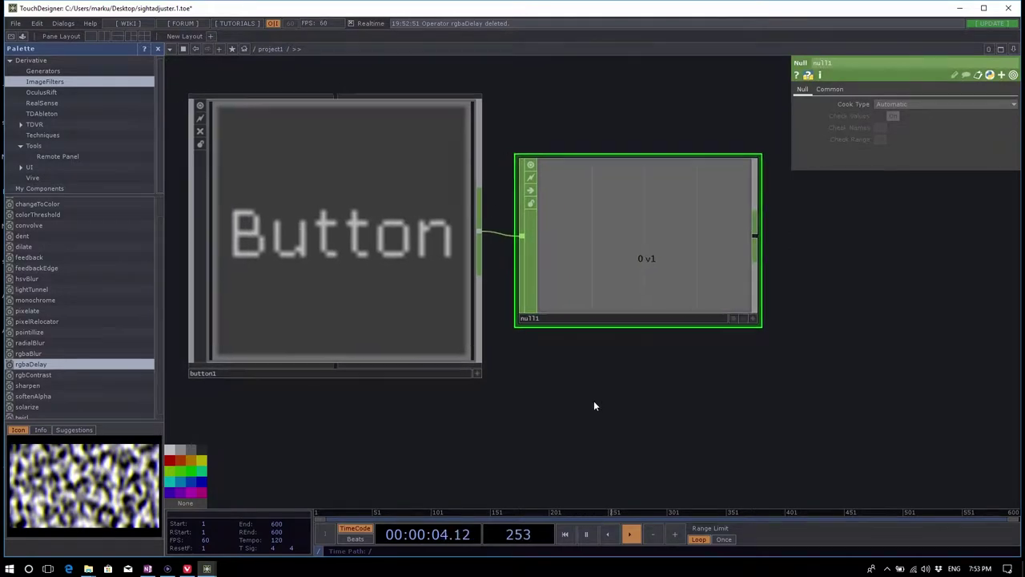
Step: Activate button1's viewer, with null1 moved slightly farther away, and trigger the button to test its signal
{"action": "left_click", "coordinate": [483, 372]}
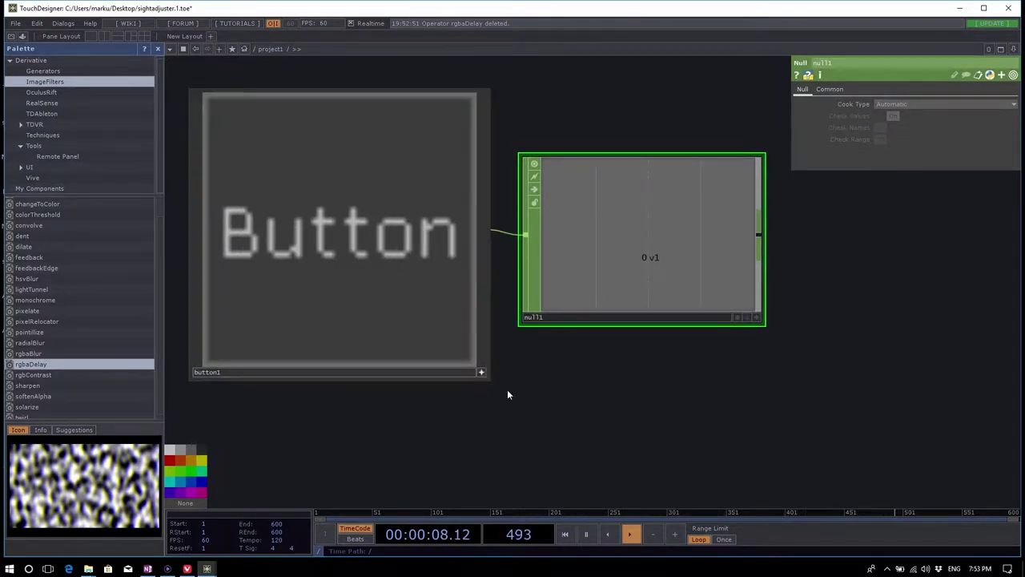
{"action": "left_click_drag", "start_coordinate": [676, 269], "coordinate": [703, 275]}
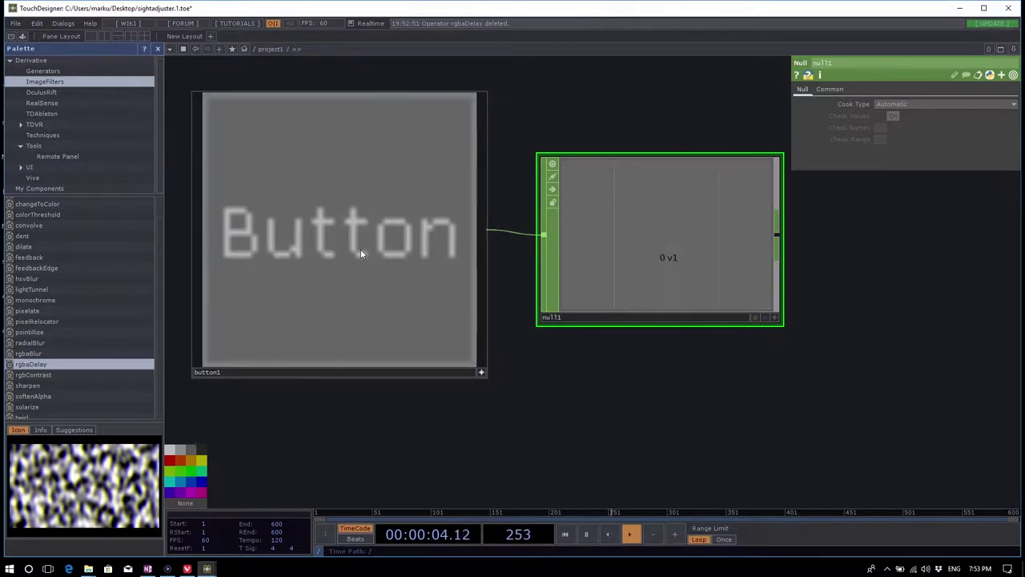
{"action": "left_click", "coordinate": [360, 249]}
{"action": "left_click", "coordinate": [360, 249]}
{"action": "left_click", "coordinate": [360, 254]}
Step: Examine the keyboard and MIDI section of the Basic Synthesizer Patch reference diagram
{"action": "left_click_drag", "start_coordinate": [591, 421], "coordinate": [530, 430]}
{"action": "scroll", "coordinate": [400, 360], "scroll_direction": "down", "scroll_amount": 5}
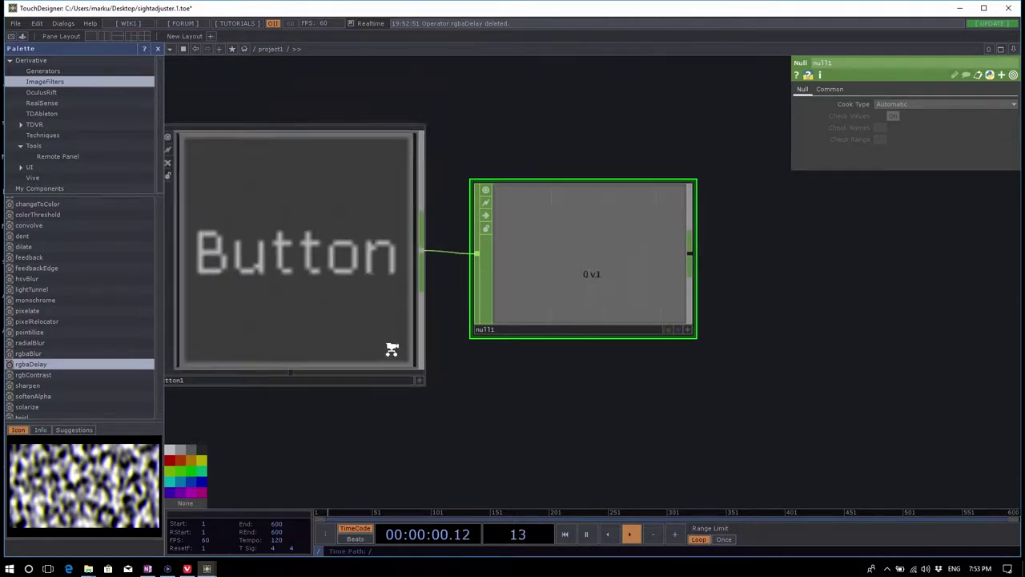
{"action": "left_click_drag", "start_coordinate": [647, 409], "coordinate": [585, 407]}
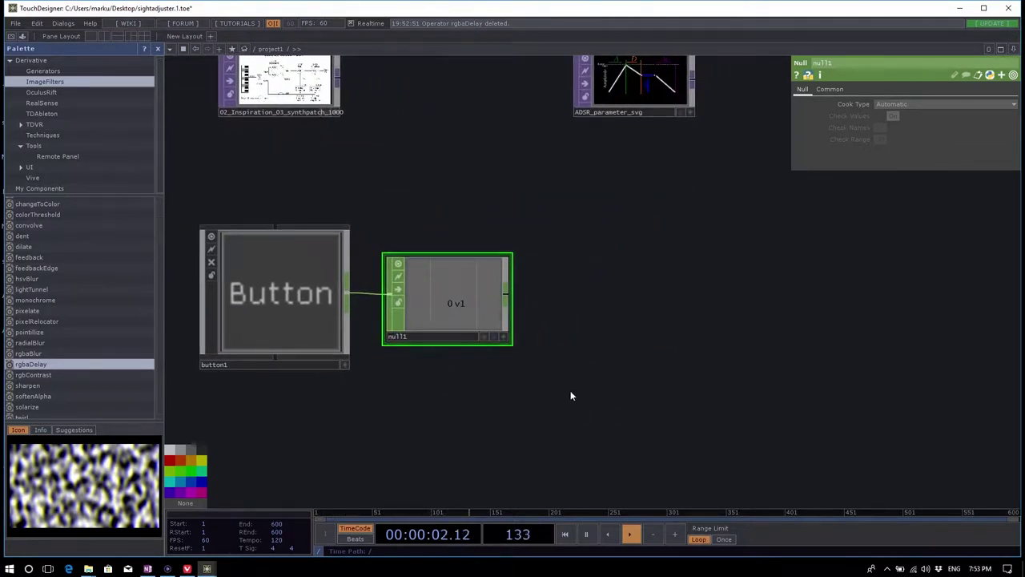
{"action": "scroll", "coordinate": [248, 126], "scroll_direction": "up", "scroll_amount": 5}
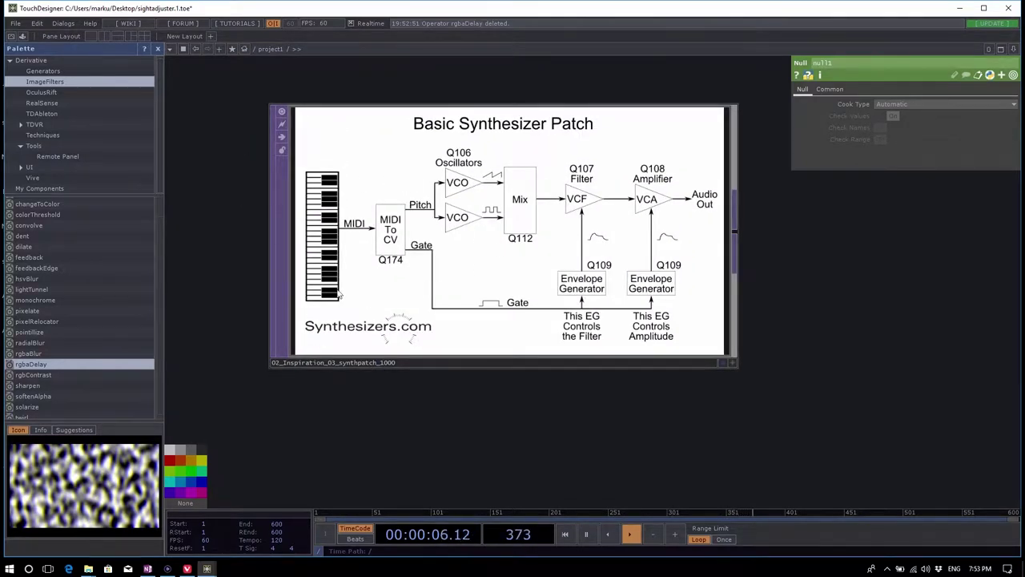
{"action": "key", "text": "h"}
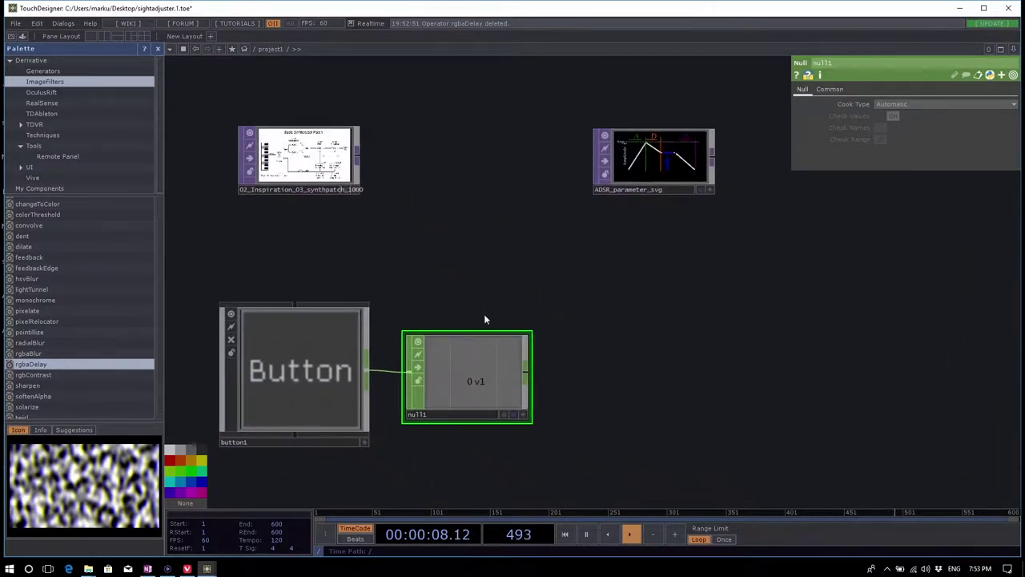
Step: Shift null1 slightly farther from button1 and examine the gate signal in the Basic Synthesizer Patch diagram
{"action": "left_click_drag", "start_coordinate": [473, 382], "coordinate": [437, 320]}
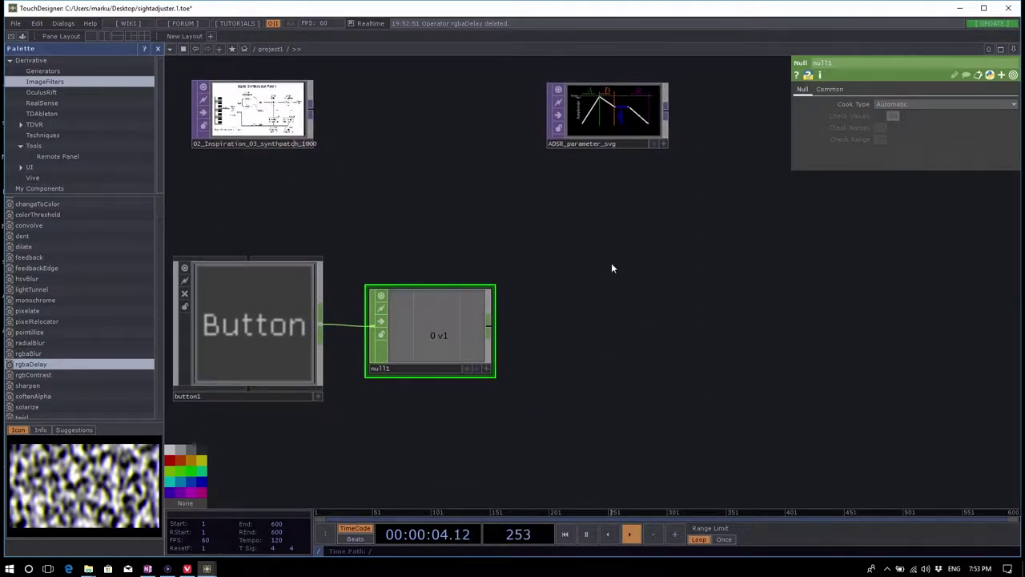
{"action": "scroll", "coordinate": [190, 75], "scroll_direction": "up", "scroll_amount": 5}
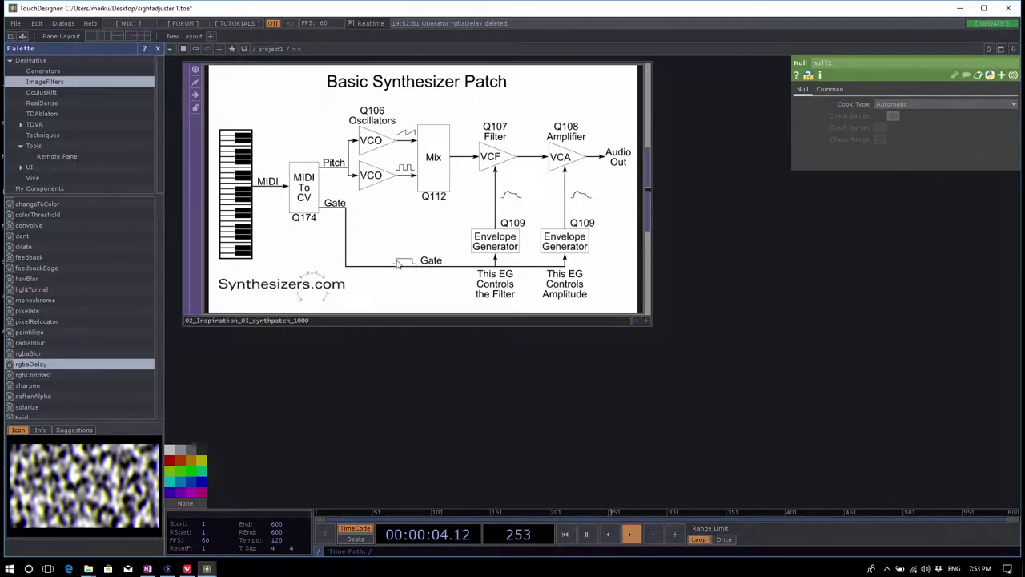
{"action": "scroll", "coordinate": [390, 249], "scroll_direction": "down", "scroll_amount": 5}
{"action": "left_click_drag", "start_coordinate": [552, 341], "coordinate": [546, 275]}
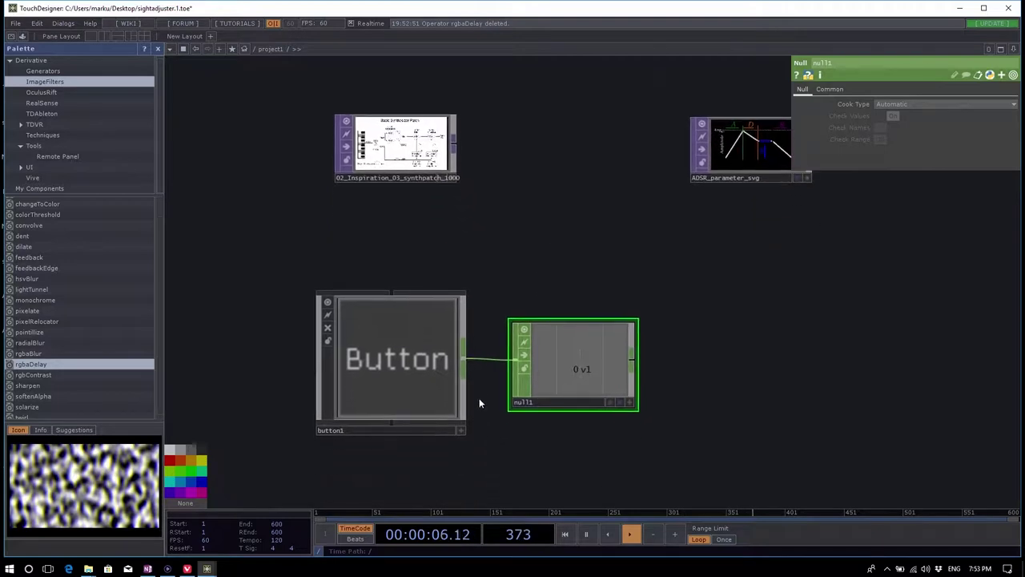
Step: Trigger button1 repeatedly through its active viewer to check the gate value passed to null1
{"action": "left_click", "coordinate": [418, 390]}
{"action": "left_click", "coordinate": [412, 382]}
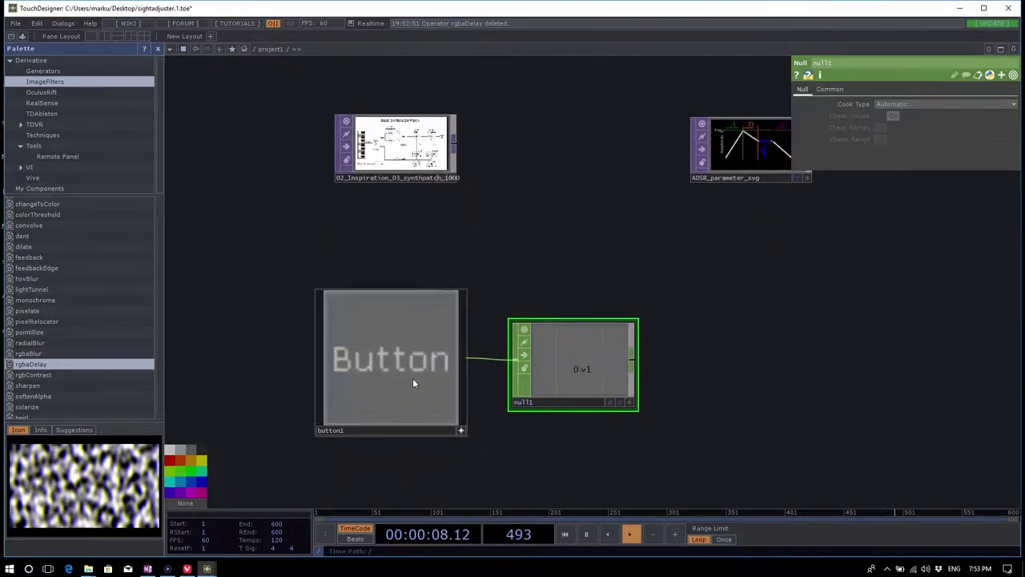
{"action": "left_click", "coordinate": [413, 382]}
{"action": "left_click", "coordinate": [413, 382]}
{"action": "left_click", "coordinate": [412, 382]}
{"action": "left_click", "coordinate": [413, 382]}
{"action": "left_click", "coordinate": [413, 378]}
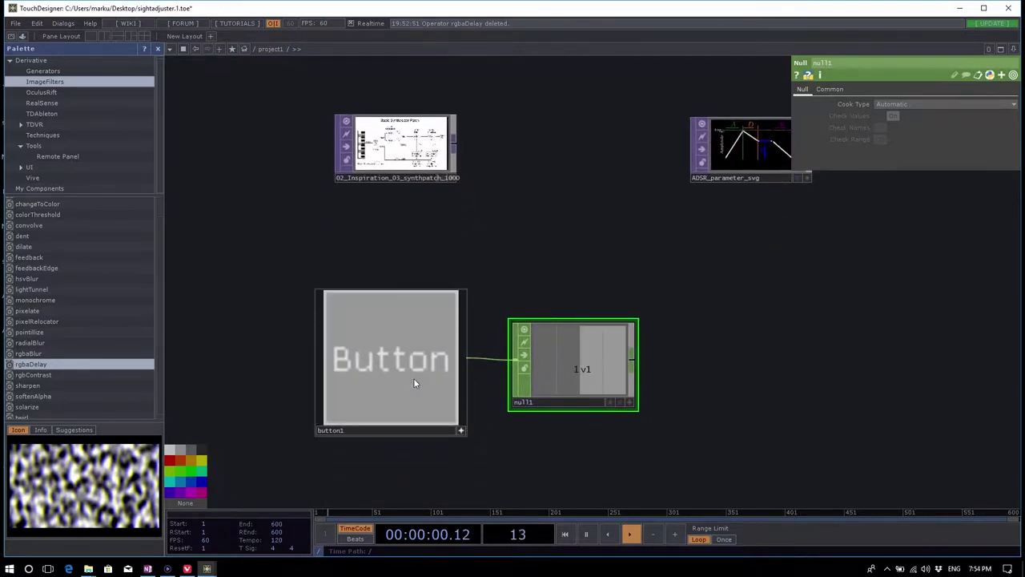
{"action": "left_click", "coordinate": [413, 378]}
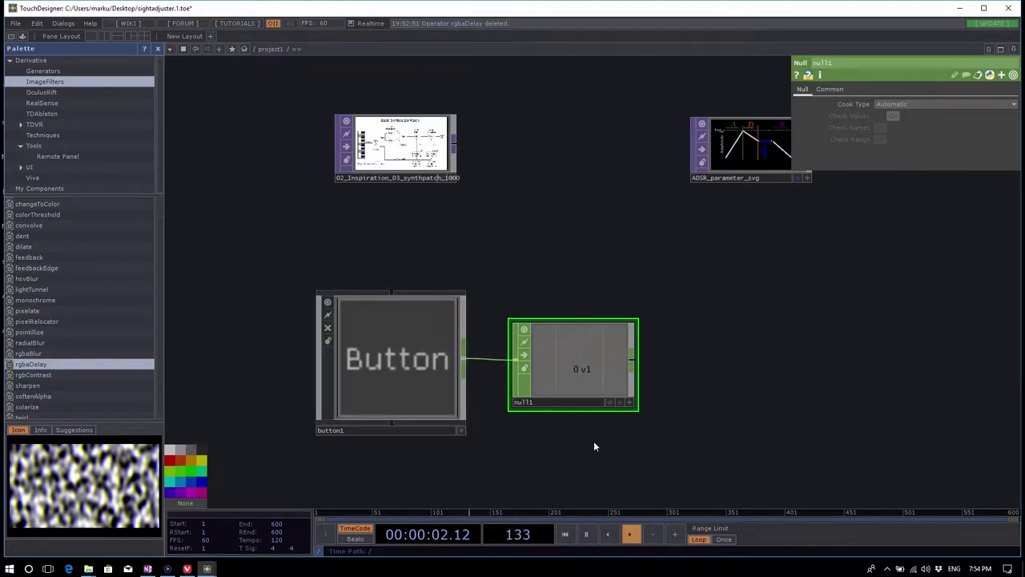
Step: Add a Trigger CHOP connected to null1's output and place it in line beside null1
{"action": "left_click_drag", "start_coordinate": [595, 444], "coordinate": [555, 309]}
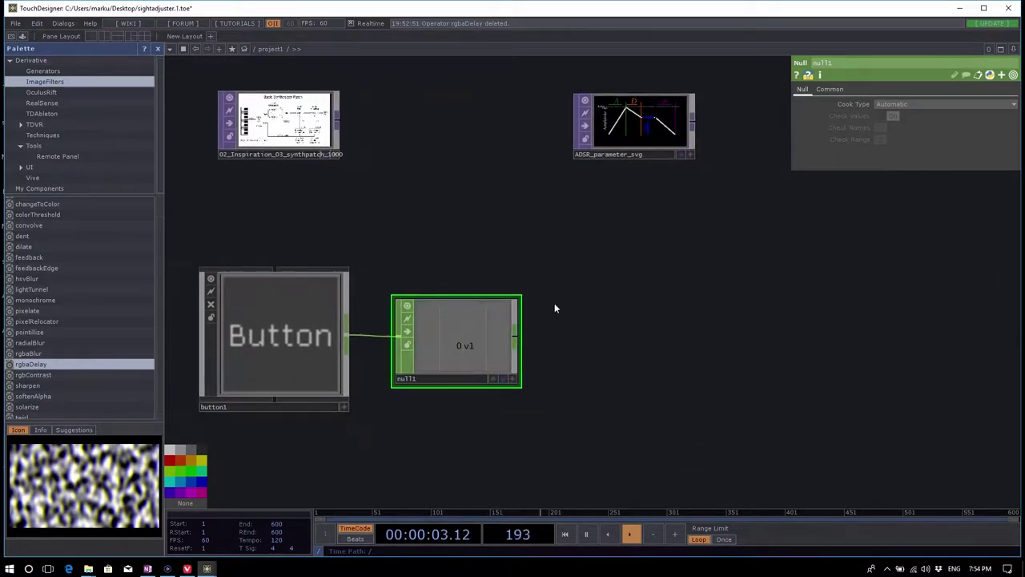
{"action": "right_click", "coordinate": [516, 342]}
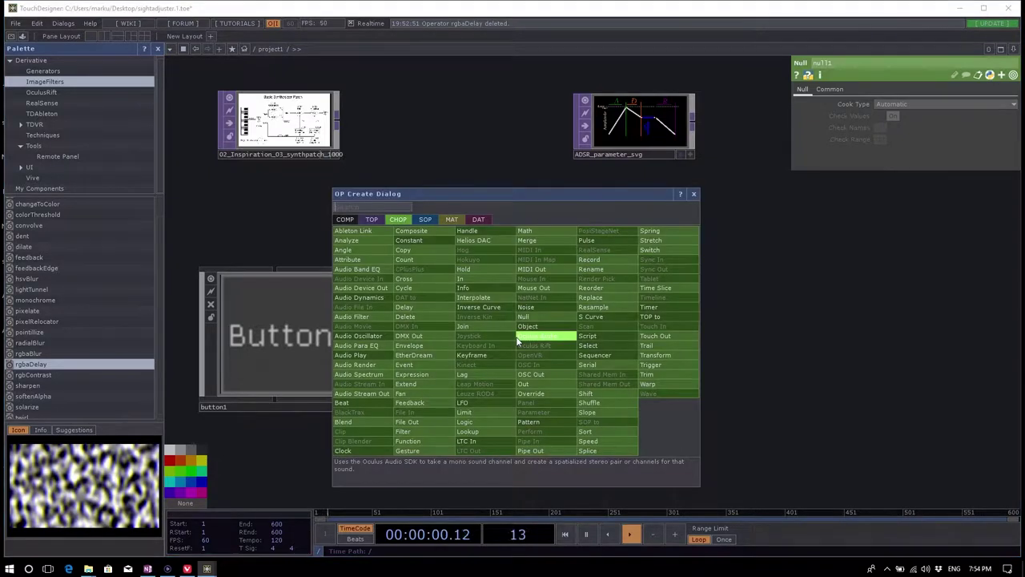
{"action": "type", "text": "tr"}
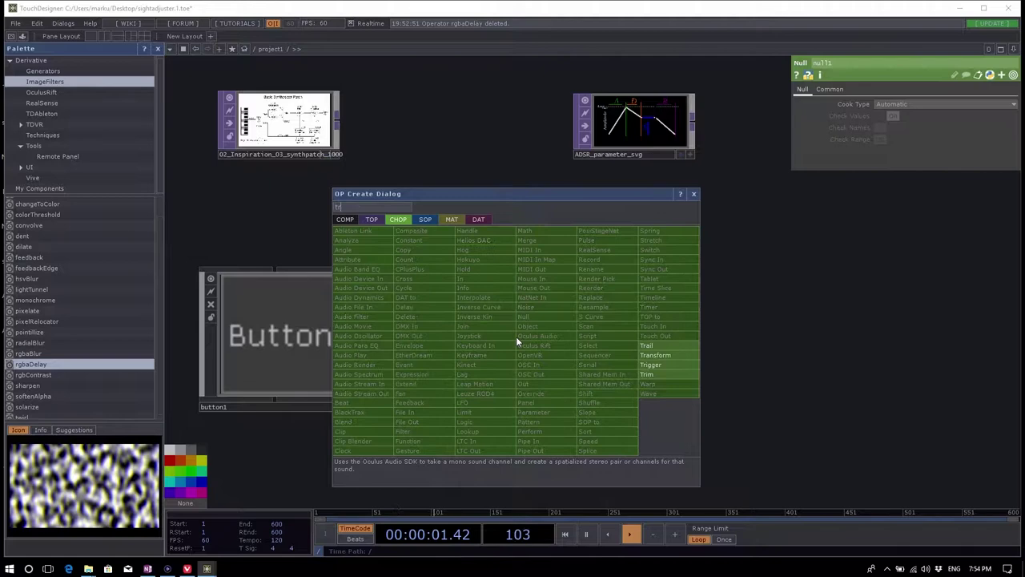
{"action": "left_click", "coordinate": [689, 369]}
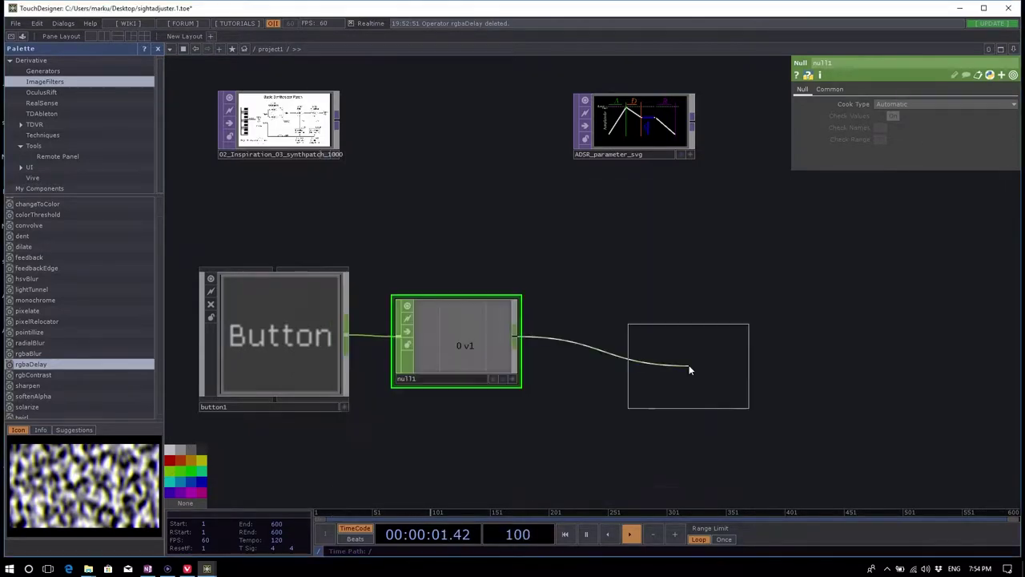
{"action": "left_click", "coordinate": [631, 340]}
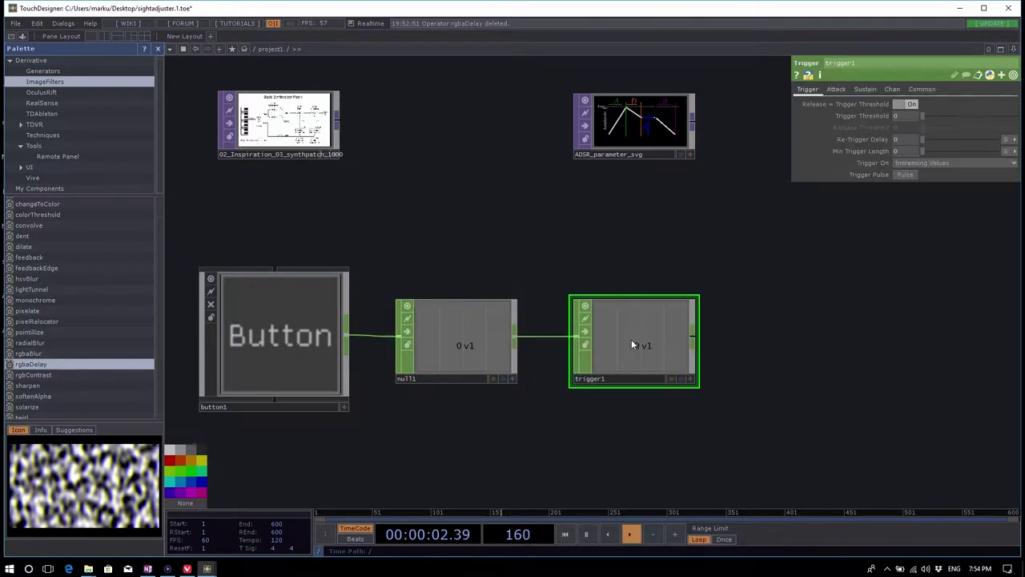
Step: Activate button1's viewer and trigger the button several times to observe the envelope produced by trigger1
{"action": "left_click", "coordinate": [344, 406]}
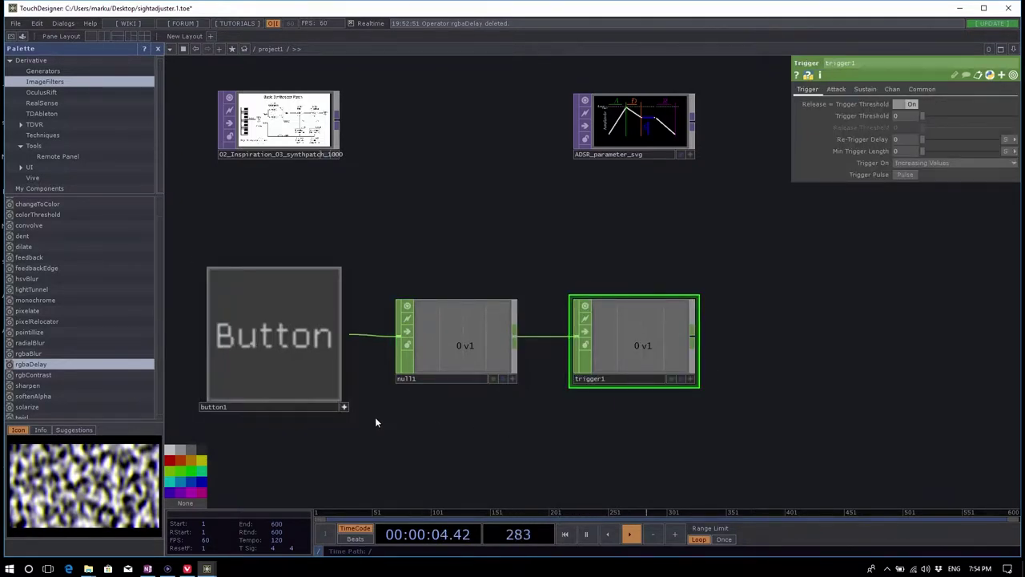
{"action": "left_click", "coordinate": [297, 373]}
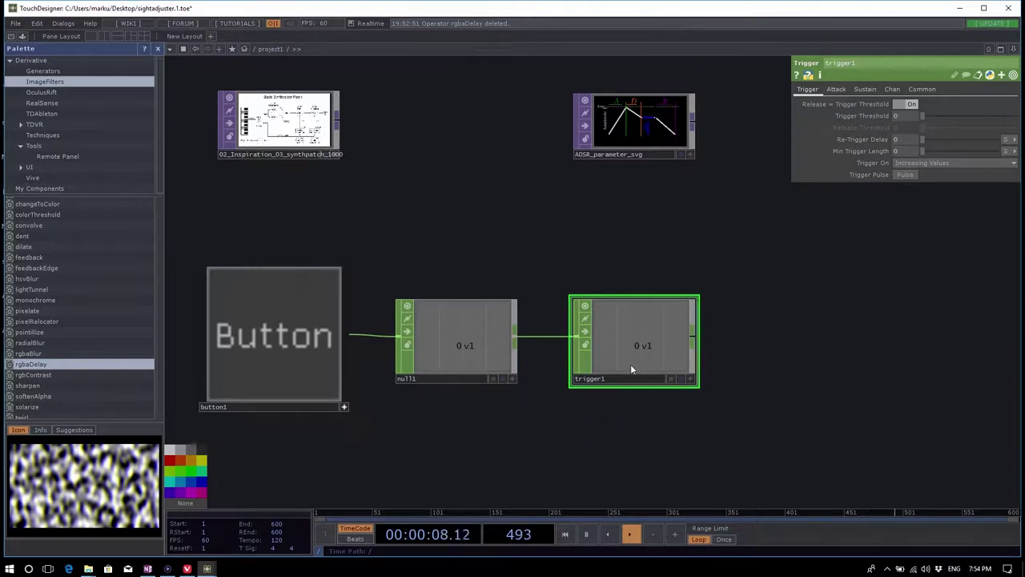
{"action": "left_click", "coordinate": [265, 369]}
{"action": "left_click", "coordinate": [292, 346]}
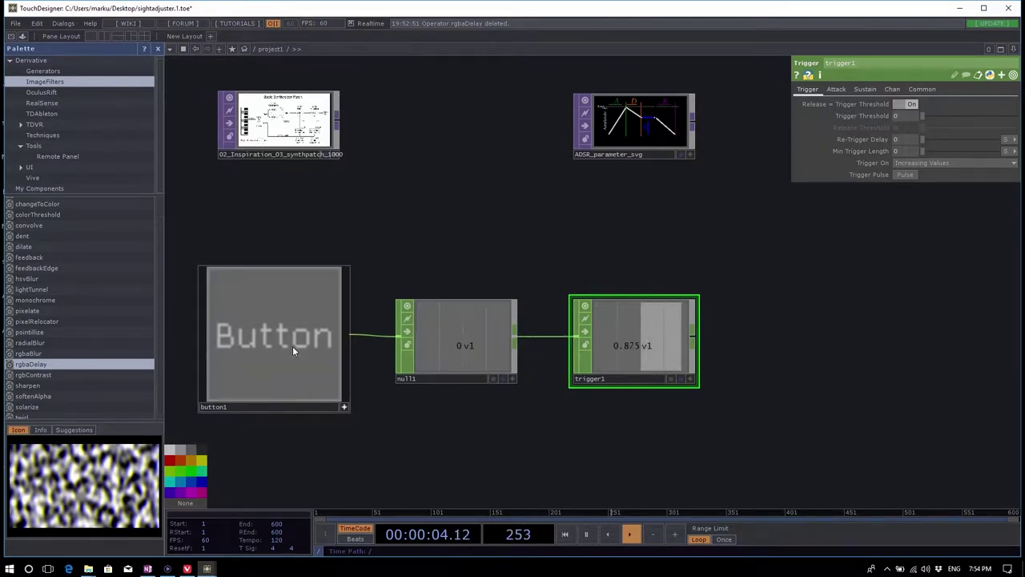
Step: Move the ADSR_parameter_svg diagram directly above trigger1 and examine its attack, decay, sustain and release stages
{"action": "left_click_drag", "start_coordinate": [655, 146], "coordinate": [645, 256]}
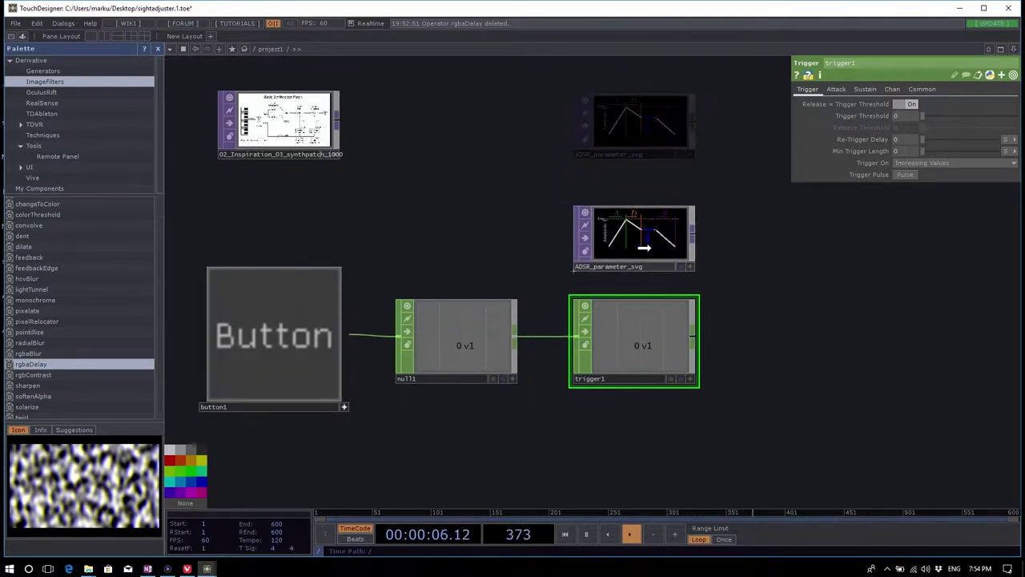
{"action": "scroll", "coordinate": [643, 254], "scroll_direction": "up", "scroll_amount": 5}
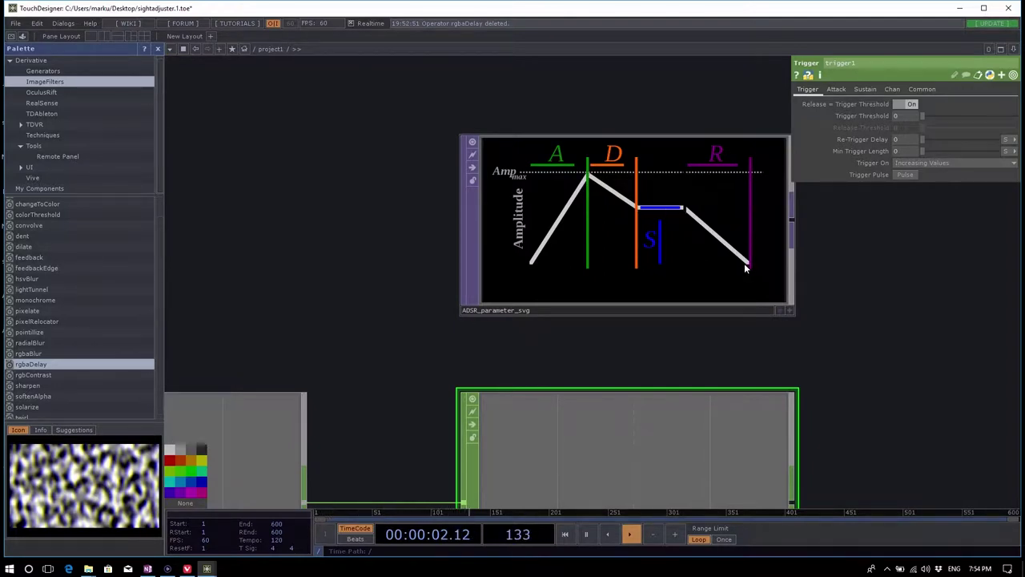
{"action": "scroll", "coordinate": [590, 204], "scroll_direction": "down", "scroll_amount": 5}
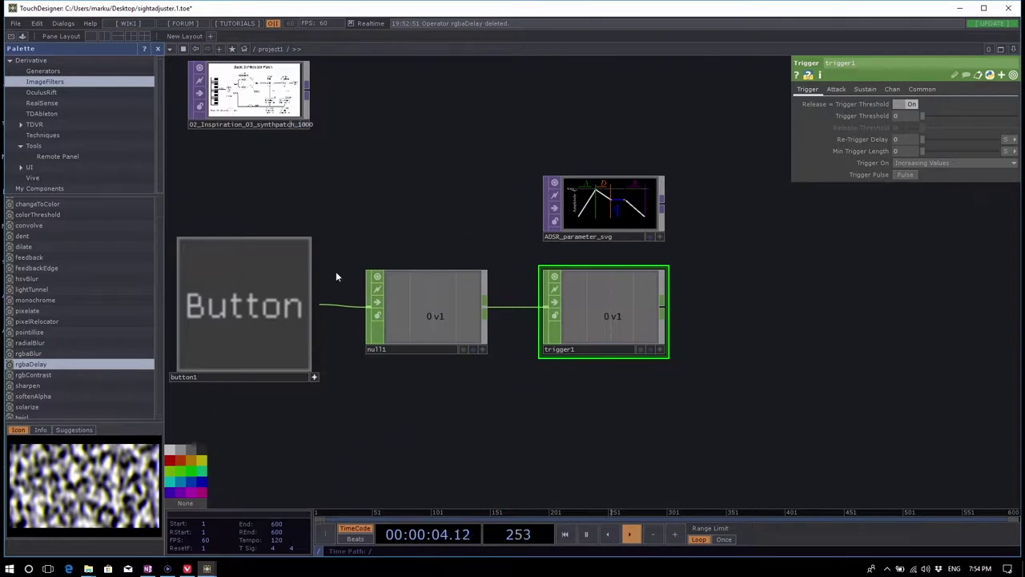
Step: Add a Trail CHOP connected to trigger1's output and move the ADSR_parameter_svg diagram directly above it
{"action": "left_click", "coordinate": [233, 301]}
{"action": "right_click", "coordinate": [664, 313]}
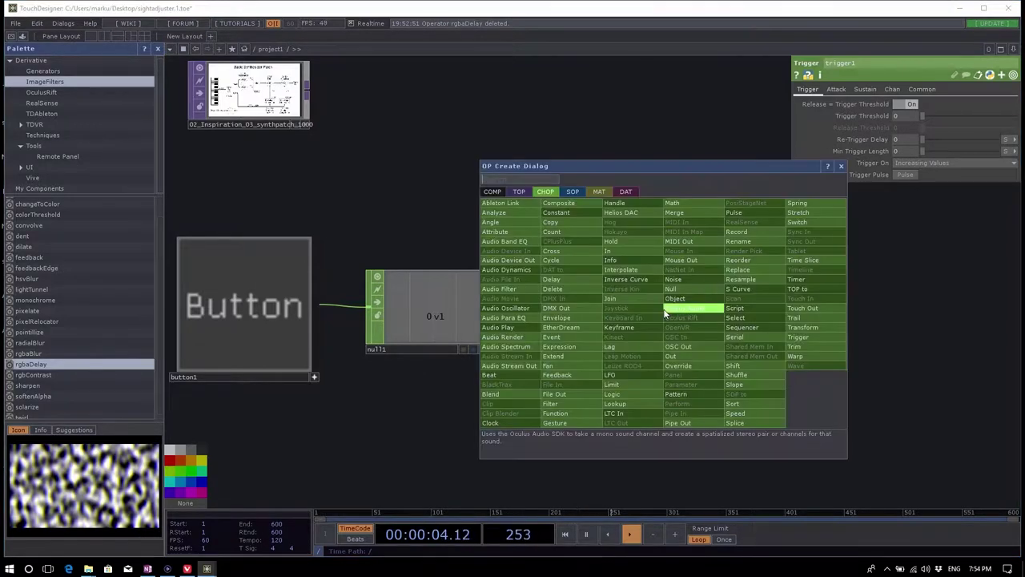
{"action": "type", "text": "trail"}
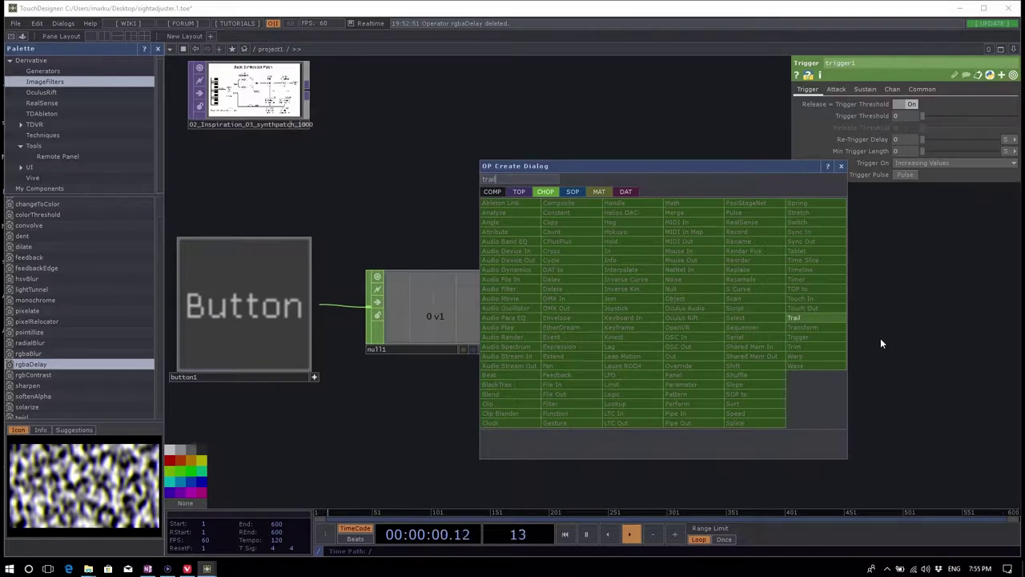
{"action": "left_click", "coordinate": [832, 320]}
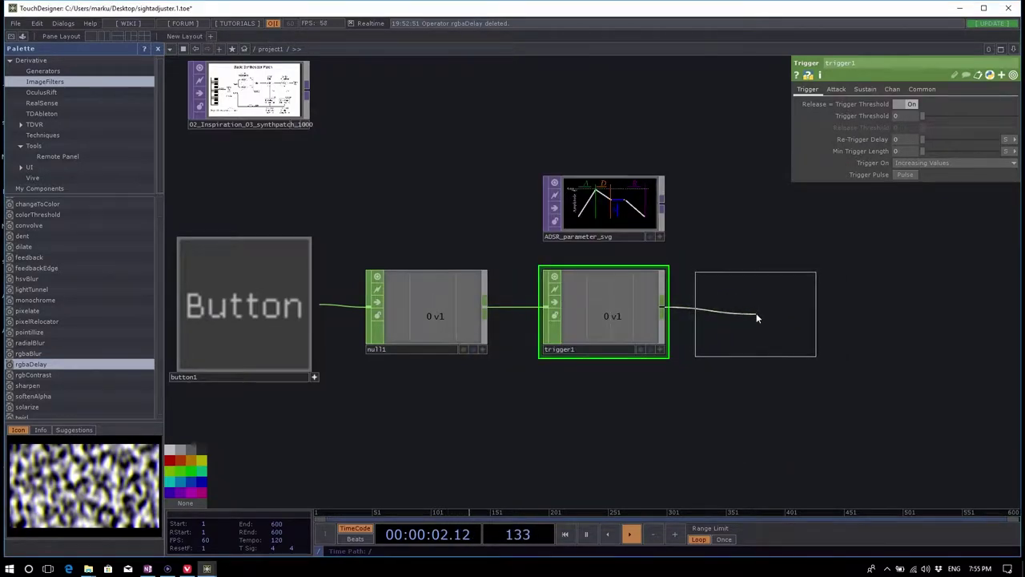
{"action": "left_click", "coordinate": [757, 318]}
{"action": "left_click_drag", "start_coordinate": [646, 201], "coordinate": [772, 214]}
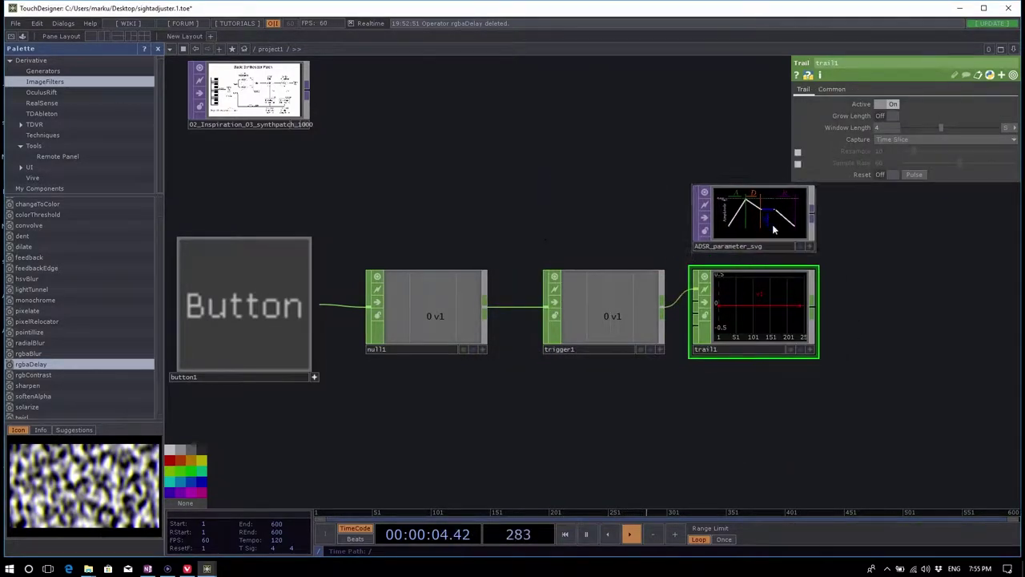
Step: Trigger button1, pause playback and enlarge the envelope curve in trail1's active viewer to compare it with the ADSR diagram
{"action": "left_click", "coordinate": [259, 302]}
{"action": "key", "text": "space"}
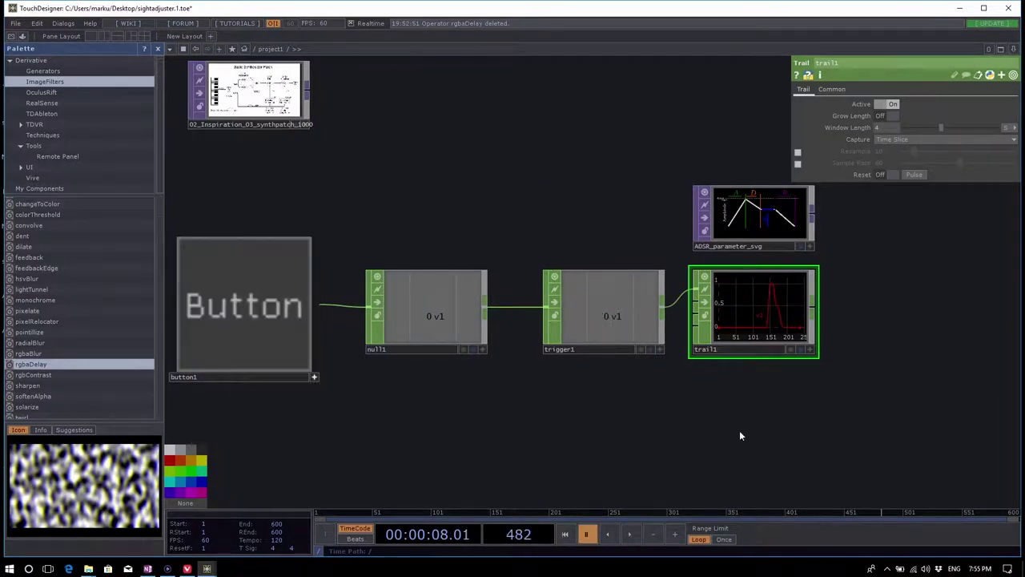
{"action": "scroll", "coordinate": [833, 323], "scroll_direction": "up", "scroll_amount": 5}
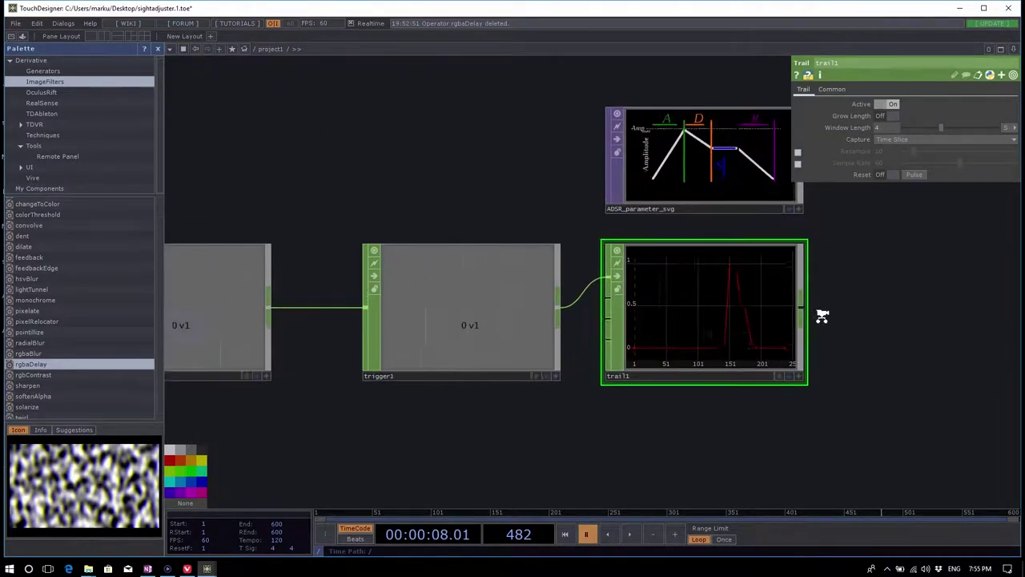
{"action": "scroll", "coordinate": [833, 328], "scroll_direction": "up", "scroll_amount": 3}
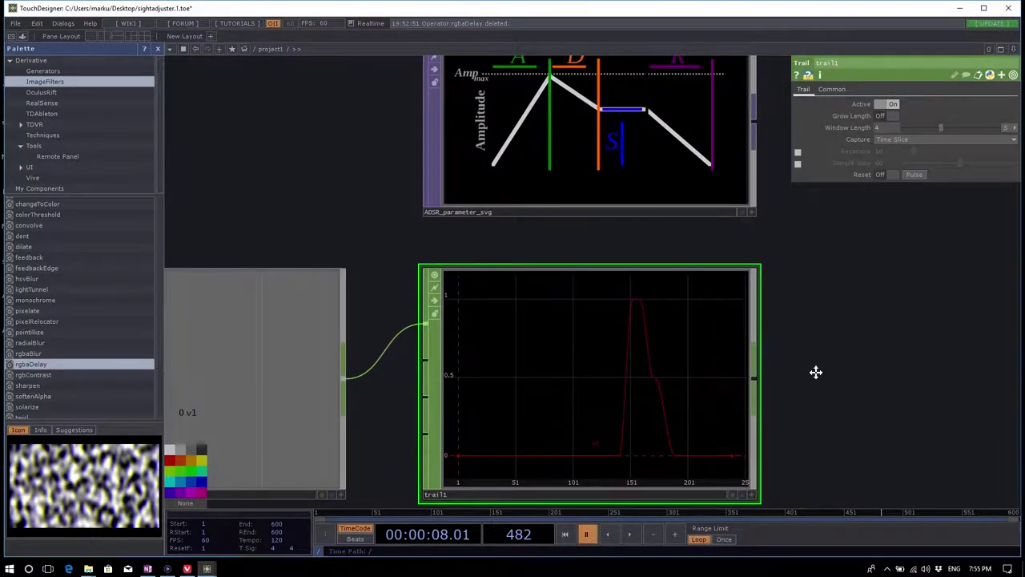
{"action": "key", "text": "a"}
{"action": "right_click_drag", "start_coordinate": [613, 412], "coordinate": [797, 406]}
{"action": "left_click_drag", "start_coordinate": [796, 406], "coordinate": [581, 419]}
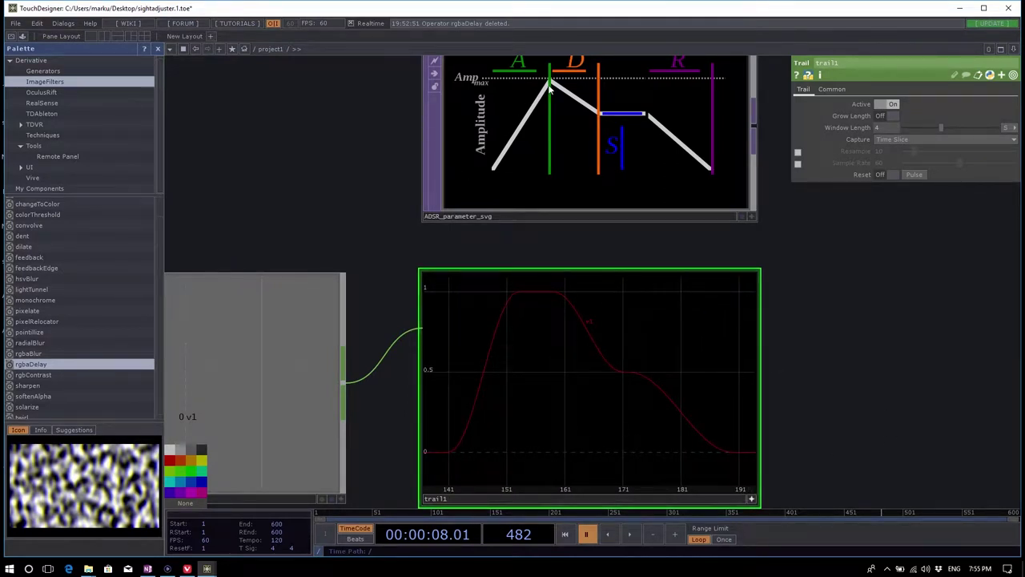
{"action": "scroll", "coordinate": [551, 251], "scroll_direction": "down", "scroll_amount": 2}
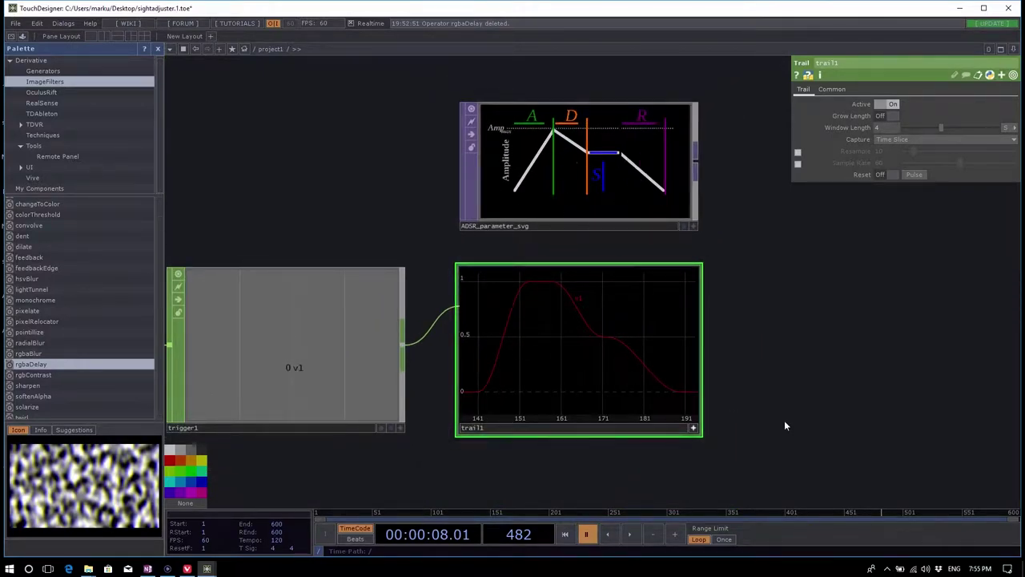
Step: Select trigger1 and examine its attack length and shape options and its decay, sustain and release parameters
{"action": "right_click_drag", "start_coordinate": [783, 419], "coordinate": [775, 393]}
{"action": "left_click_drag", "start_coordinate": [327, 243], "coordinate": [407, 229]}
{"action": "left_click", "coordinate": [388, 332]}
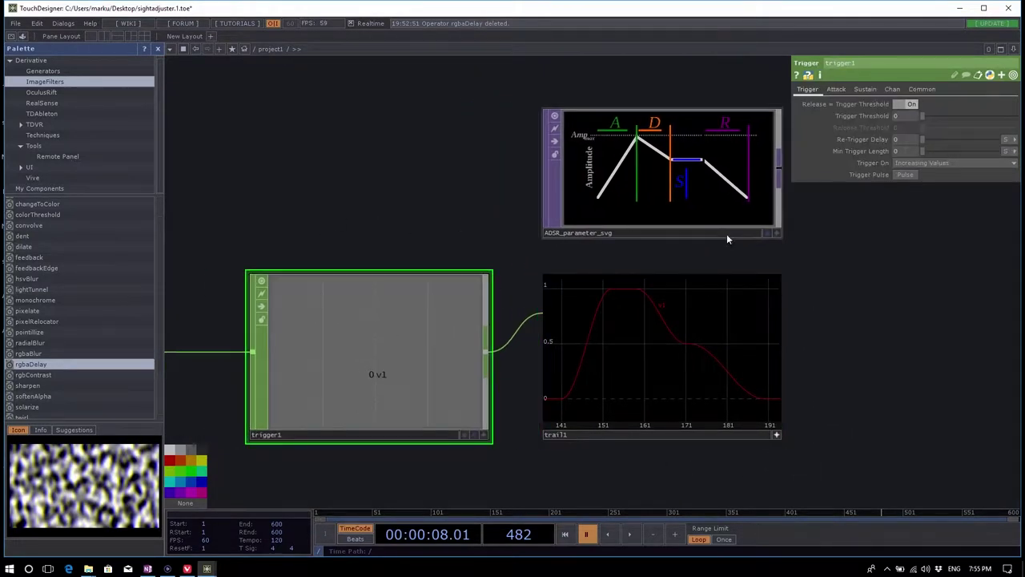
{"action": "left_click", "coordinate": [836, 89]}
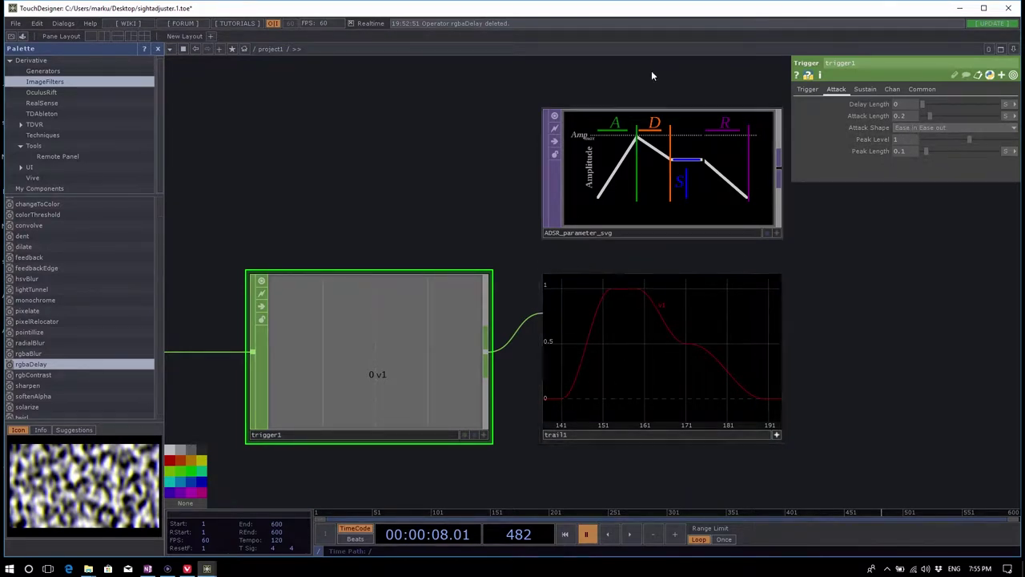
{"action": "left_click", "coordinate": [921, 127]}
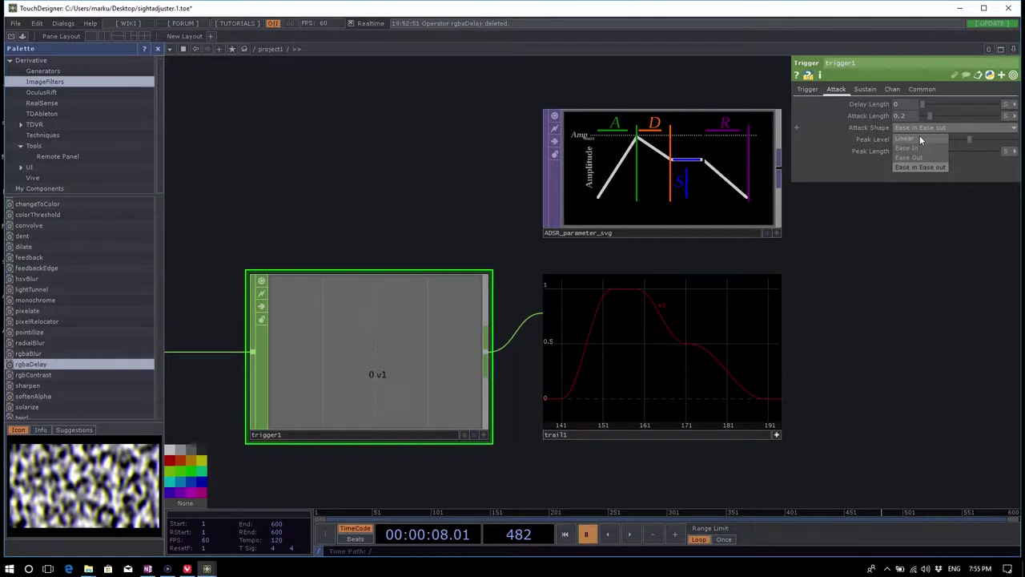
{"action": "left_click", "coordinate": [865, 89]}
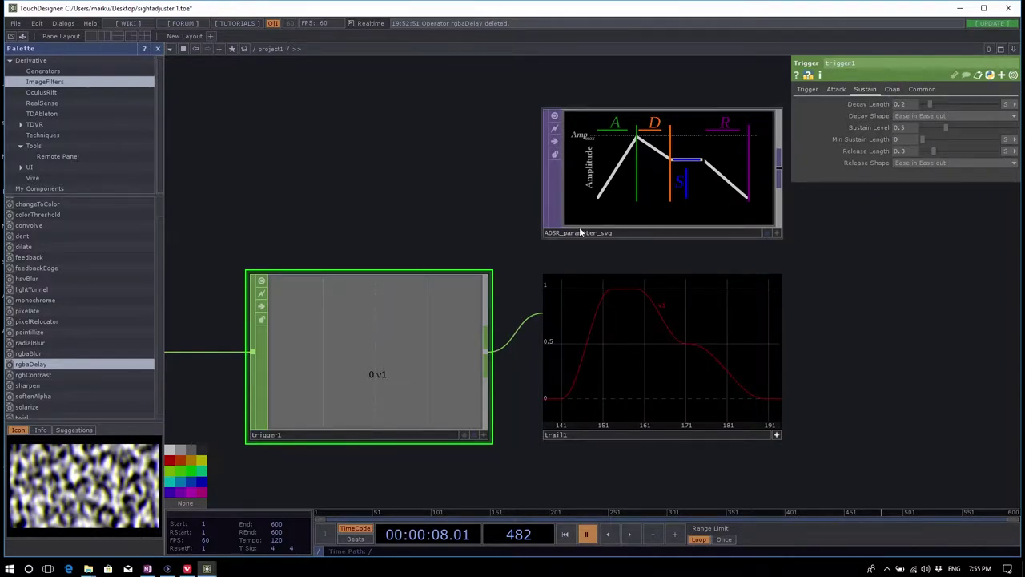
Step: Delete trail1, shift null1 and trigger1 slightly away from button1, and move the ADSR_parameter_svg diagram farther from trigger1
{"action": "scroll", "coordinate": [777, 314], "scroll_direction": "down", "scroll_amount": 3}
{"action": "right_click_drag", "start_coordinate": [741, 190], "coordinate": [750, 288]}
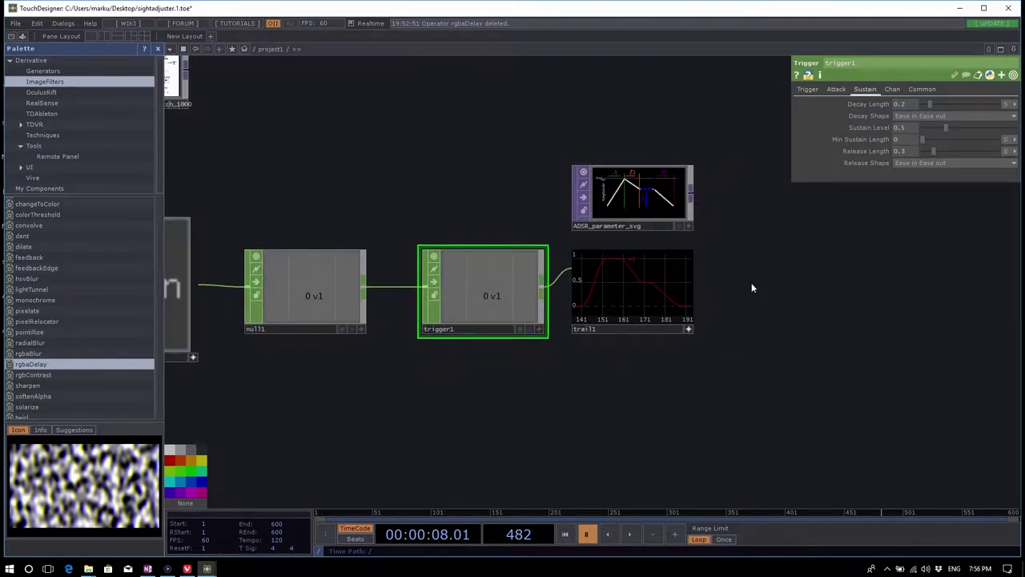
{"action": "key", "text": "Delete"}
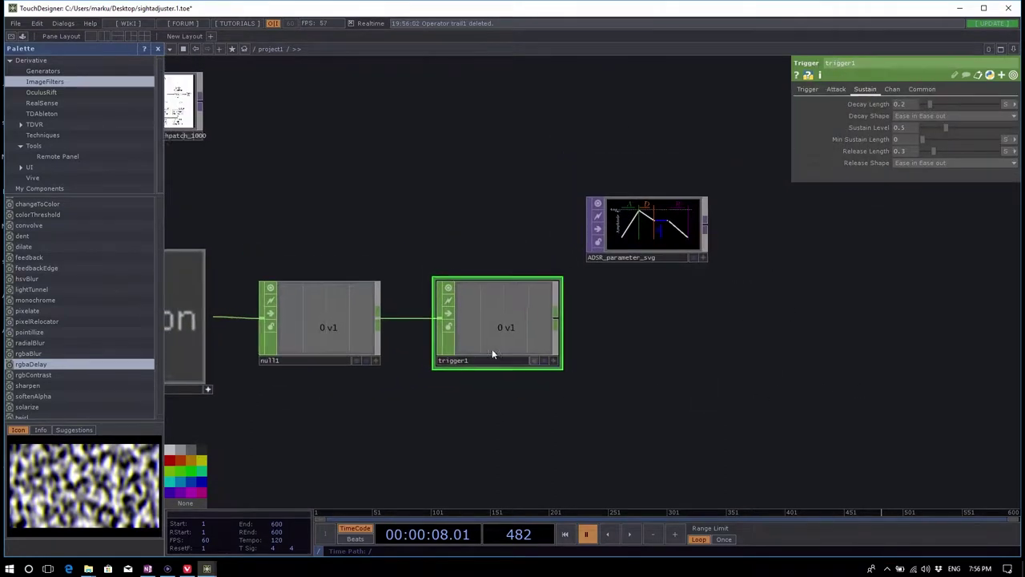
{"action": "left_click_drag", "start_coordinate": [303, 337], "coordinate": [340, 355]}
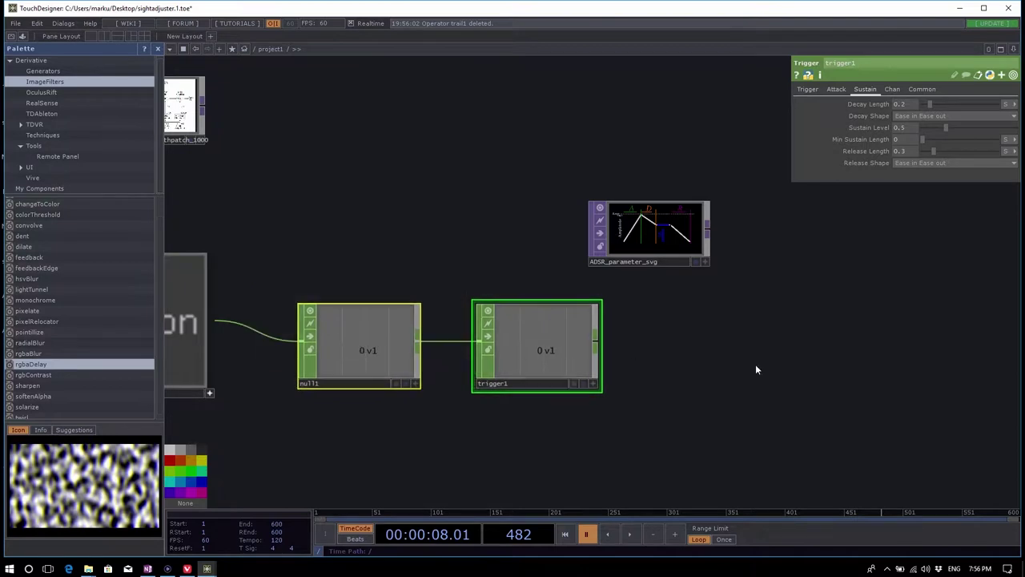
{"action": "left_click_drag", "start_coordinate": [481, 186], "coordinate": [481, 209]}
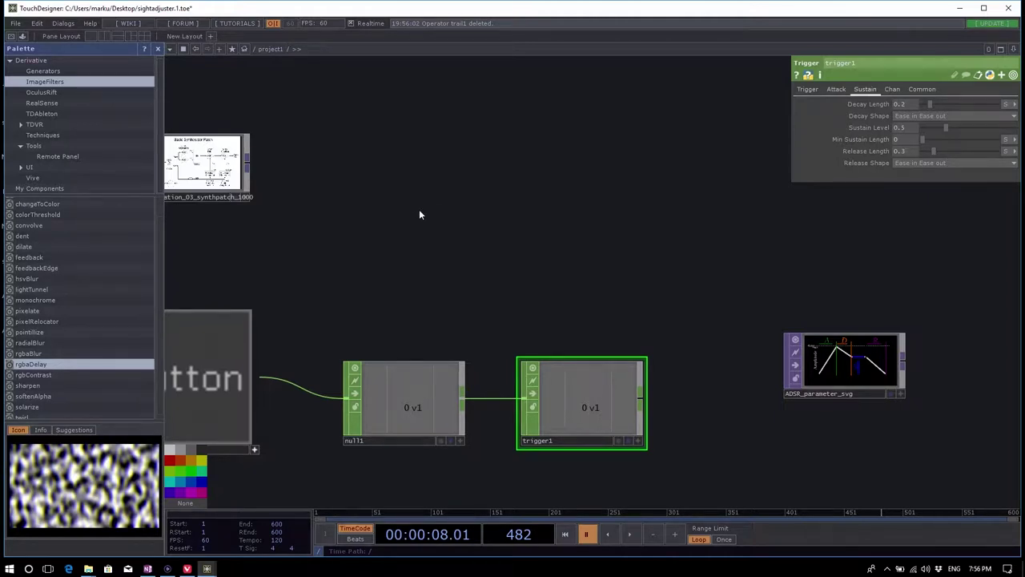
Step: Add an Audio Device In CHOP in the empty space above null1
{"action": "key", "text": "Tab"}
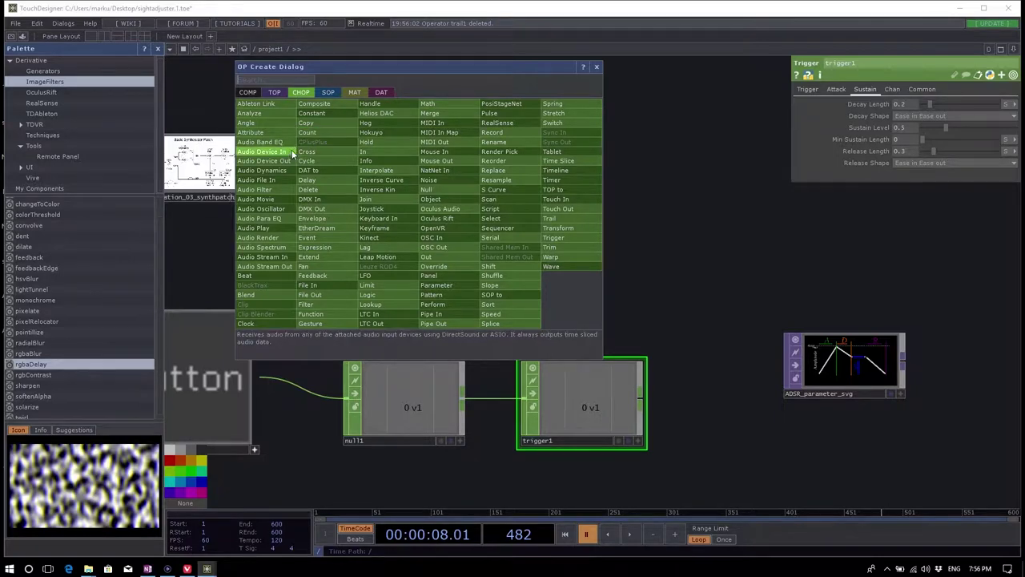
{"action": "left_click", "coordinate": [287, 153]}
{"action": "left_click", "coordinate": [419, 192]}
{"action": "scroll", "coordinate": [436, 189], "scroll_direction": "up", "scroll_amount": 3}
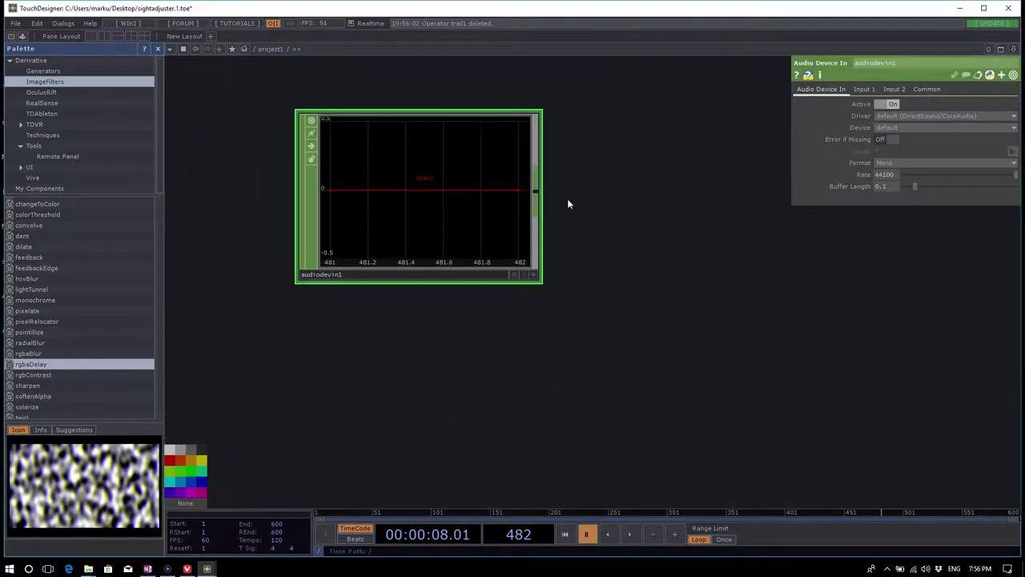
Step: Try the Realtek Microphone and Stereo Mix devices on audiodevin1, and set the device back to default
{"action": "left_click", "coordinate": [917, 128]}
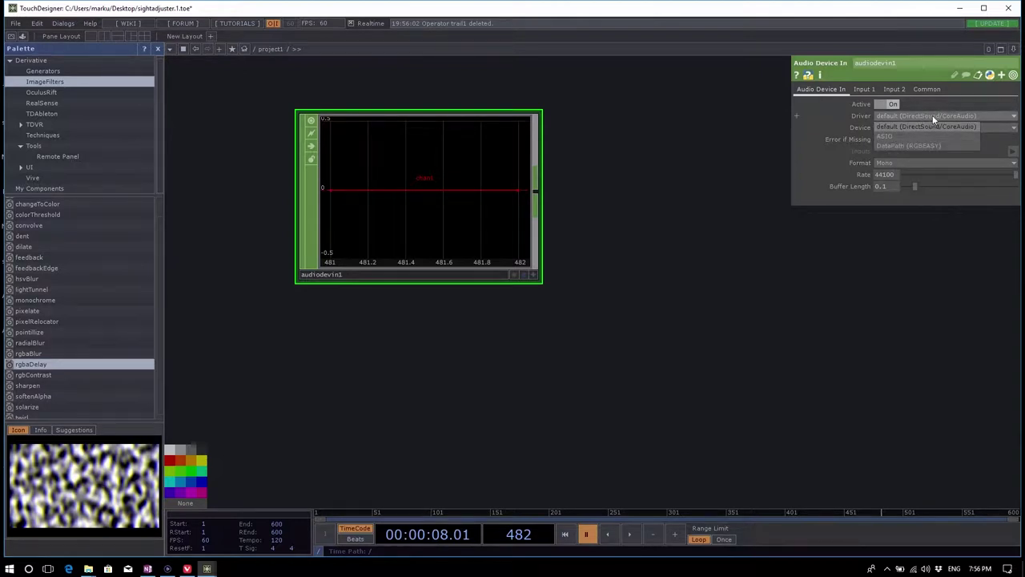
{"action": "left_click", "coordinate": [927, 126]}
{"action": "left_click", "coordinate": [922, 128]}
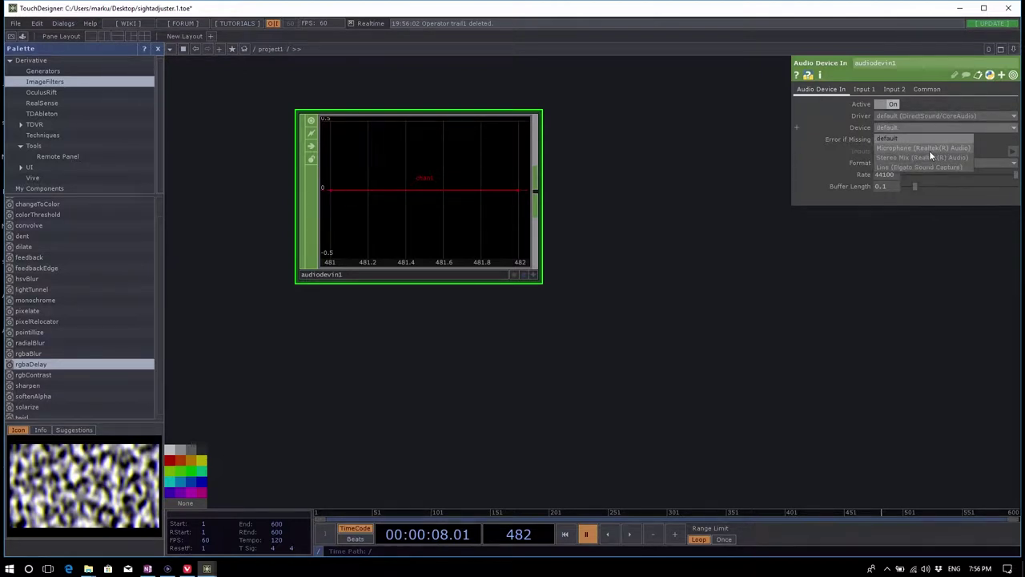
{"action": "left_click", "coordinate": [928, 149]}
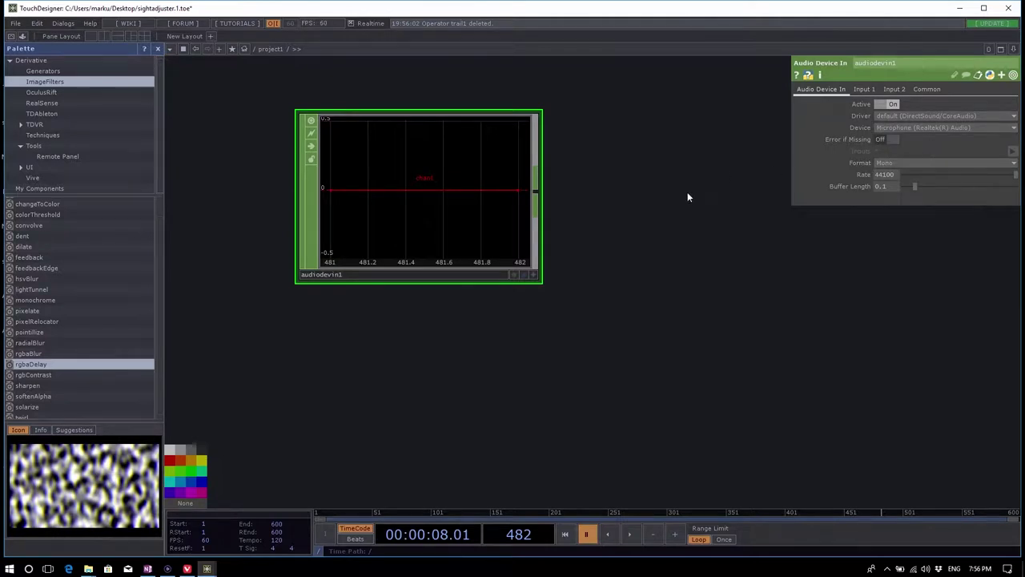
{"action": "left_click", "coordinate": [914, 126]}
{"action": "left_click", "coordinate": [910, 160]}
{"action": "left_click", "coordinate": [896, 127]}
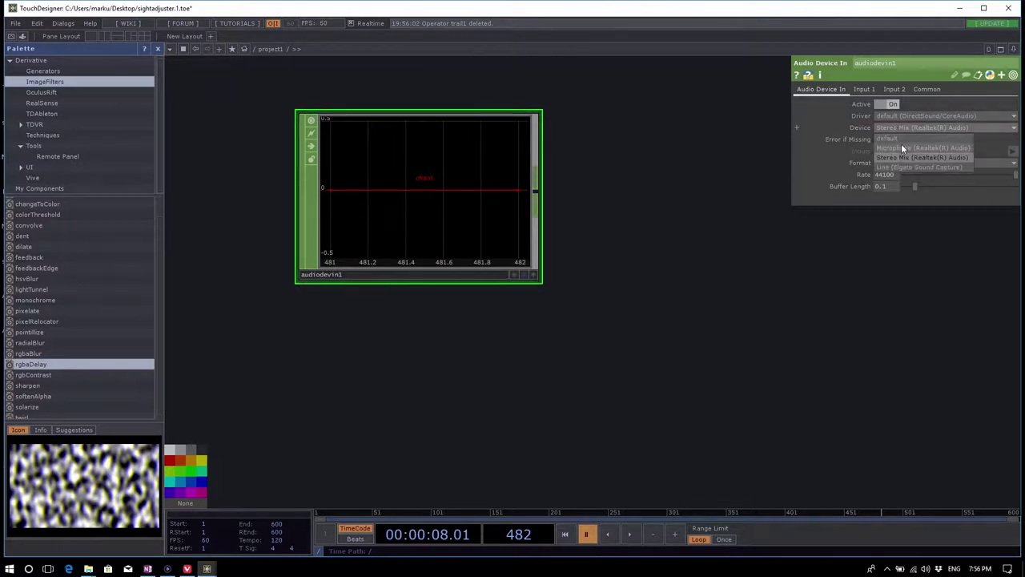
{"action": "left_click", "coordinate": [901, 139]}
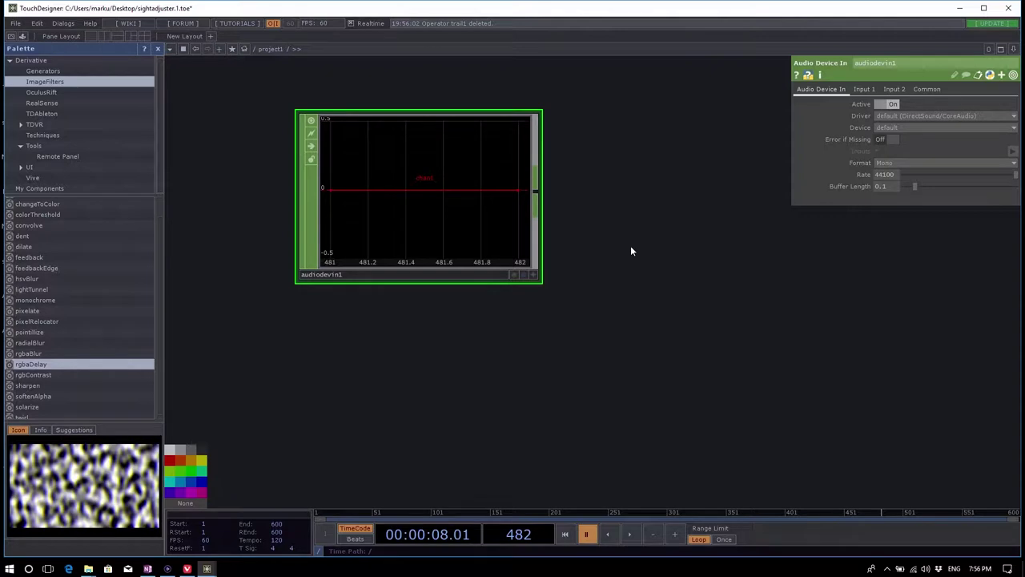
Step: Resume timeline playback and observe the live incoming waveform in audiodevin1
{"action": "left_click_drag", "start_coordinate": [616, 201], "coordinate": [589, 191]}
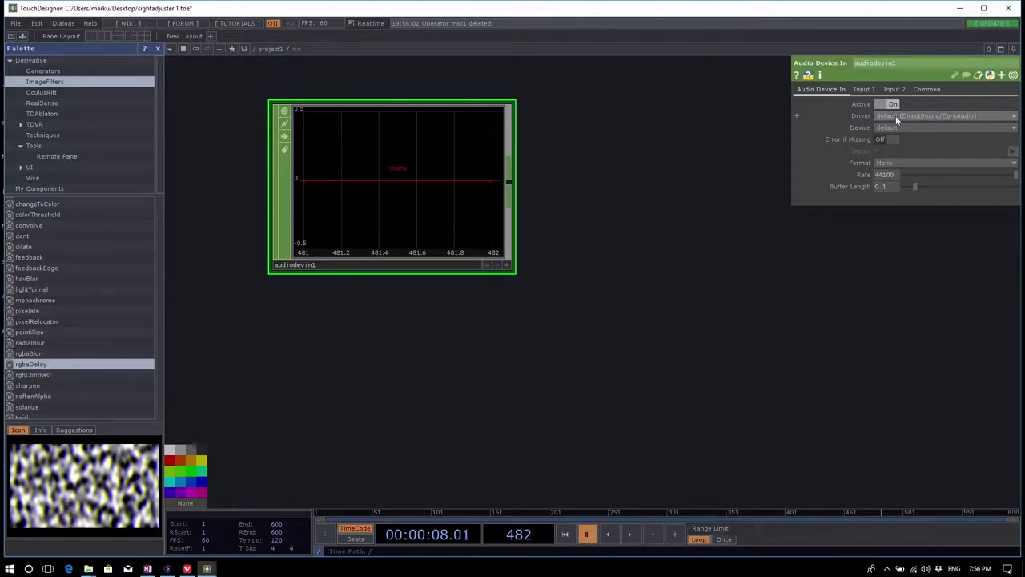
{"action": "right_click", "coordinate": [420, 178]}
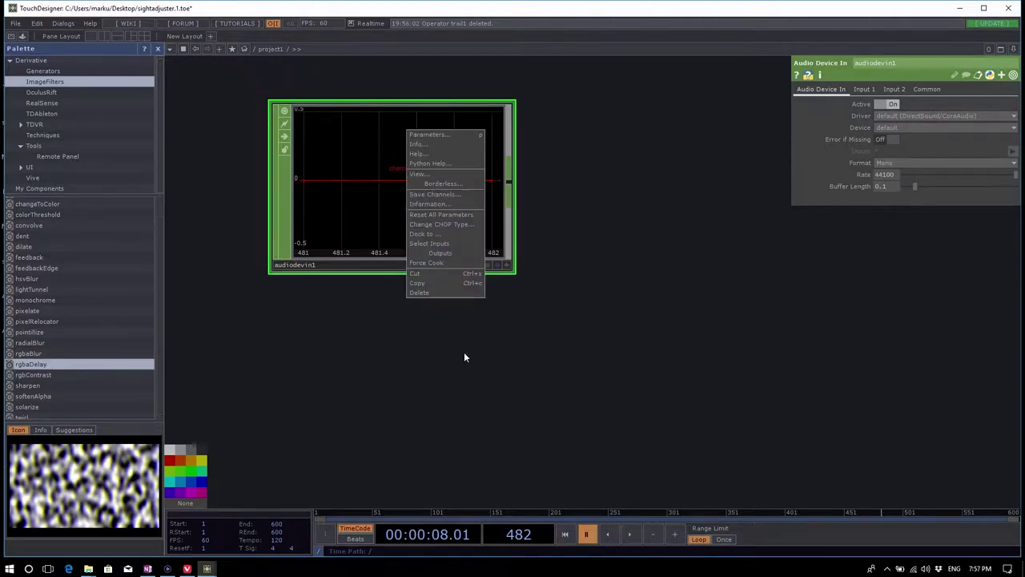
{"action": "left_click", "coordinate": [667, 416]}
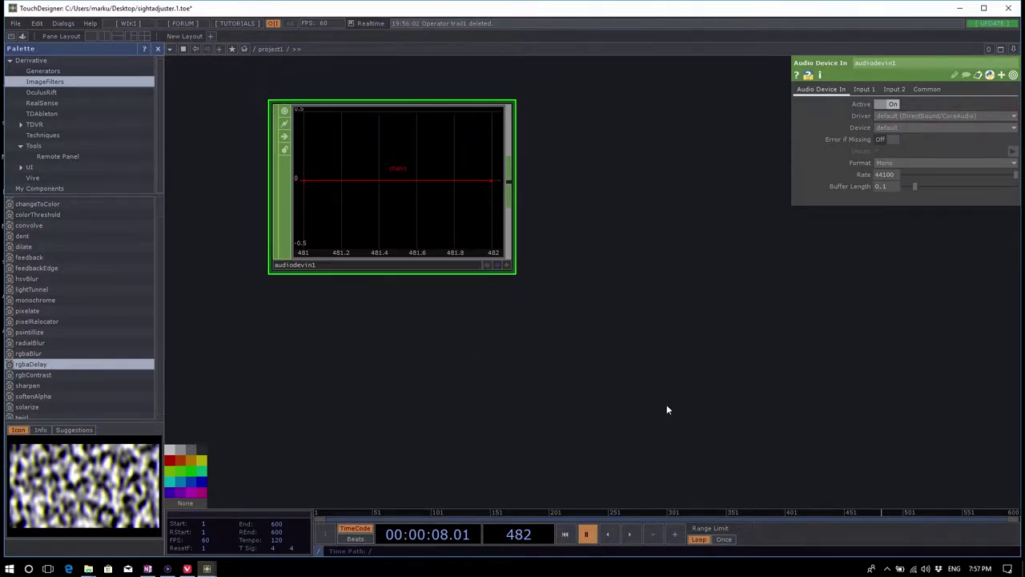
{"action": "key", "text": "space"}
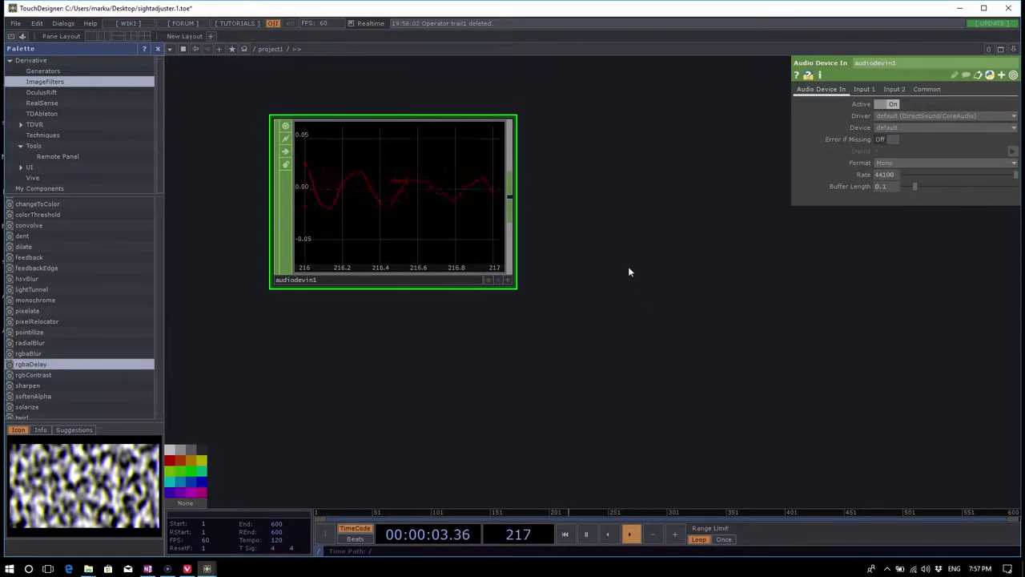
{"action": "scroll", "coordinate": [627, 264], "scroll_direction": "down", "scroll_amount": 3}
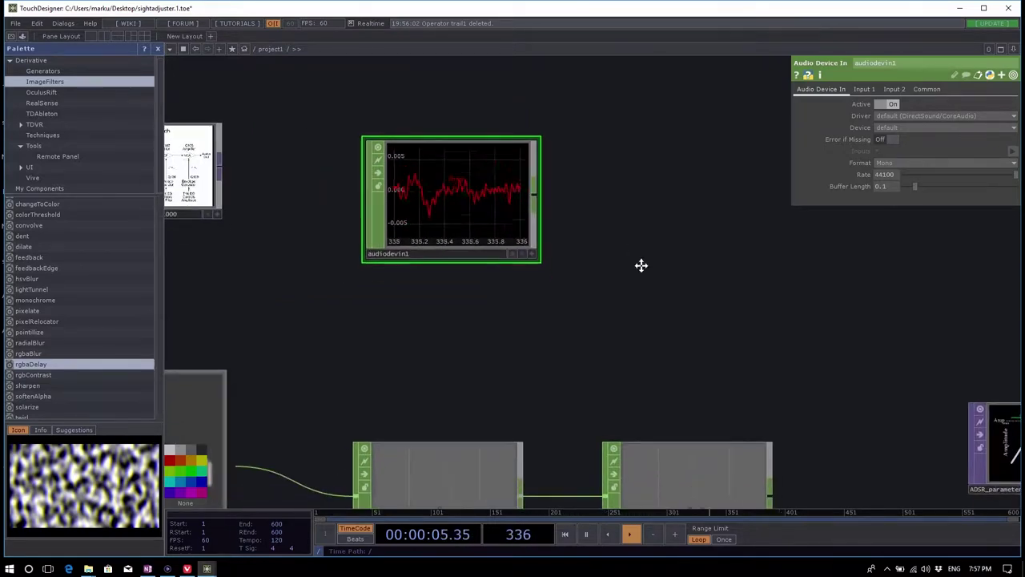
{"action": "left_click_drag", "start_coordinate": [680, 246], "coordinate": [668, 253]}
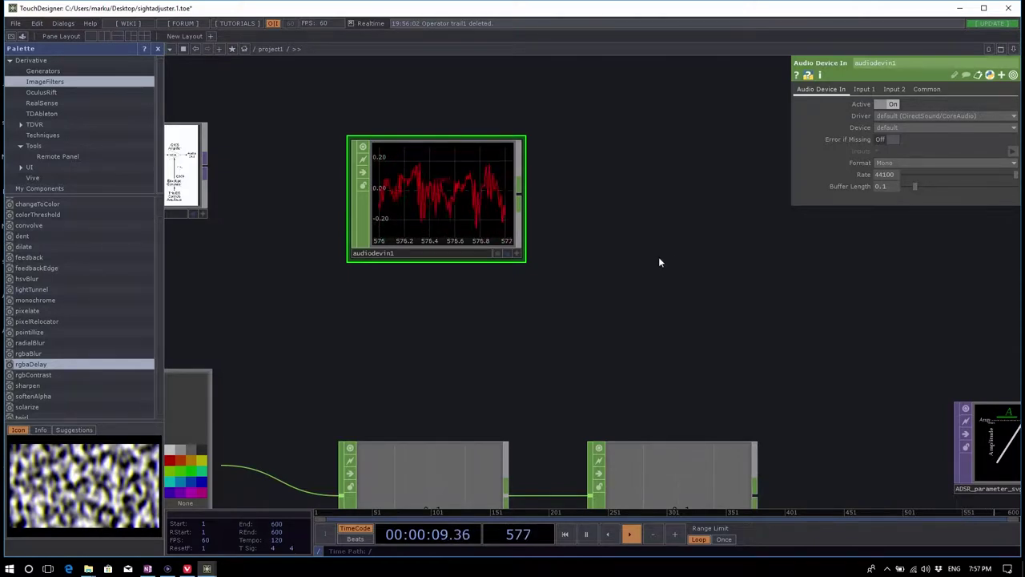
{"action": "left_click_drag", "start_coordinate": [659, 262], "coordinate": [661, 271]}
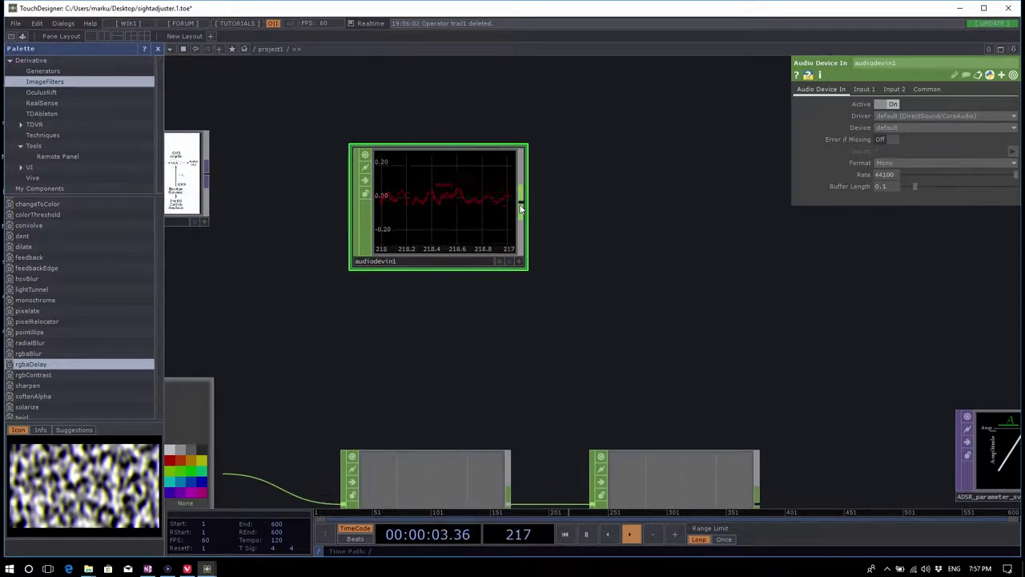
Step: Add an Audio Spectrum CHOP connected to audiodevin1's output and place it beside that node
{"action": "left_click_drag", "start_coordinate": [520, 208], "coordinate": [523, 210]}
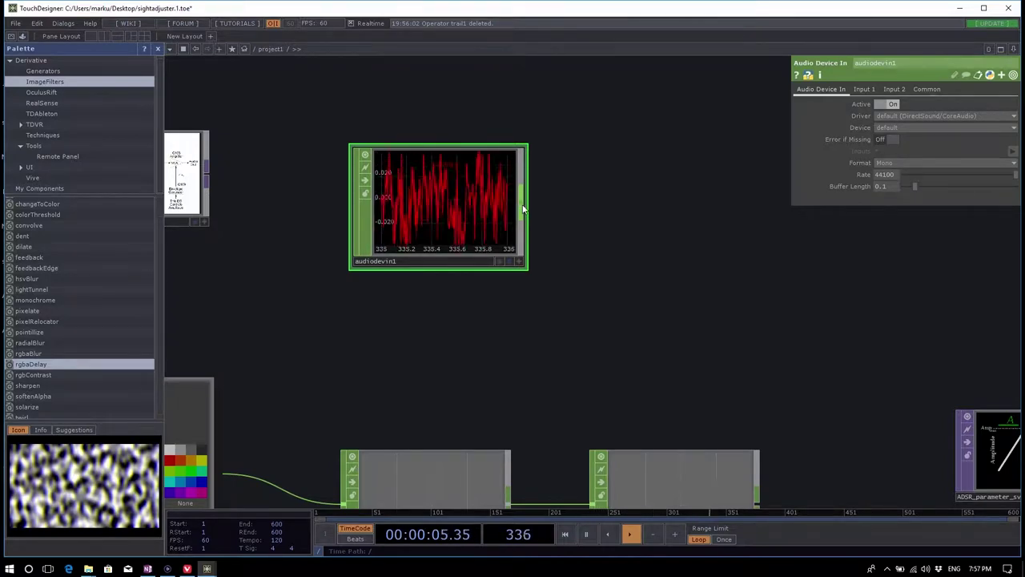
{"action": "key", "text": "Tab"}
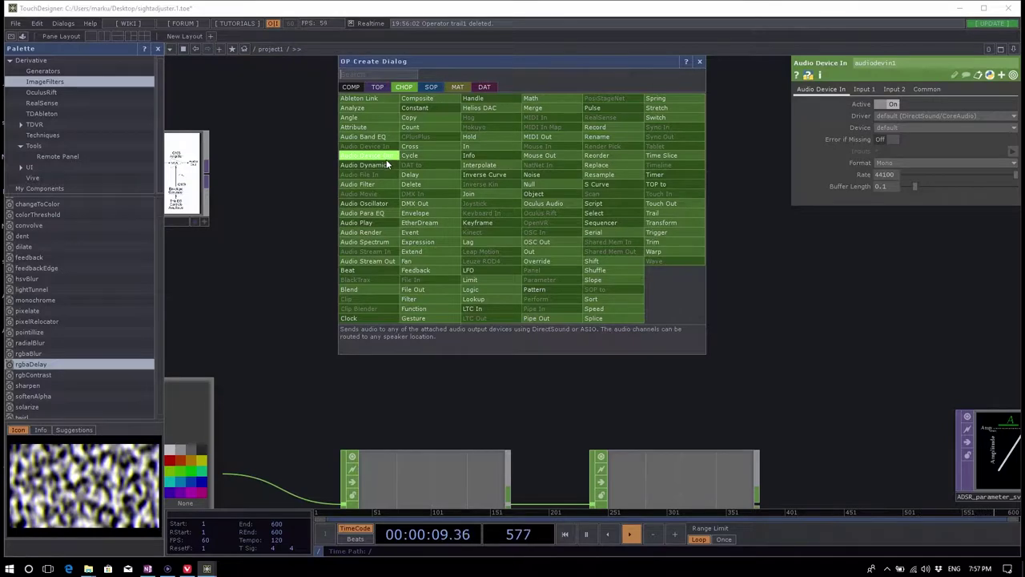
{"action": "left_click", "coordinate": [366, 240]}
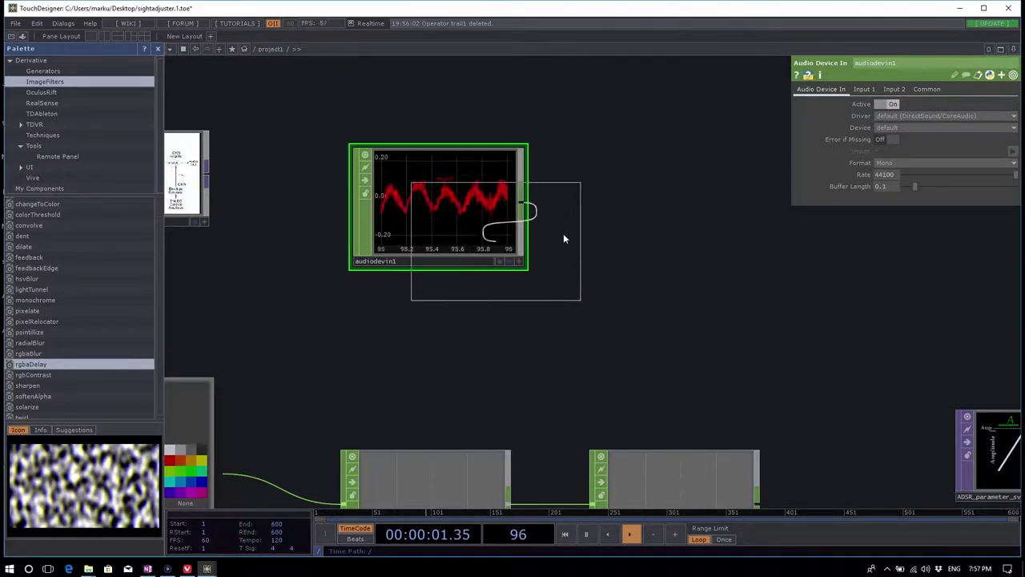
{"action": "left_click", "coordinate": [645, 213]}
{"action": "scroll", "coordinate": [675, 259], "scroll_direction": "up", "scroll_amount": 2}
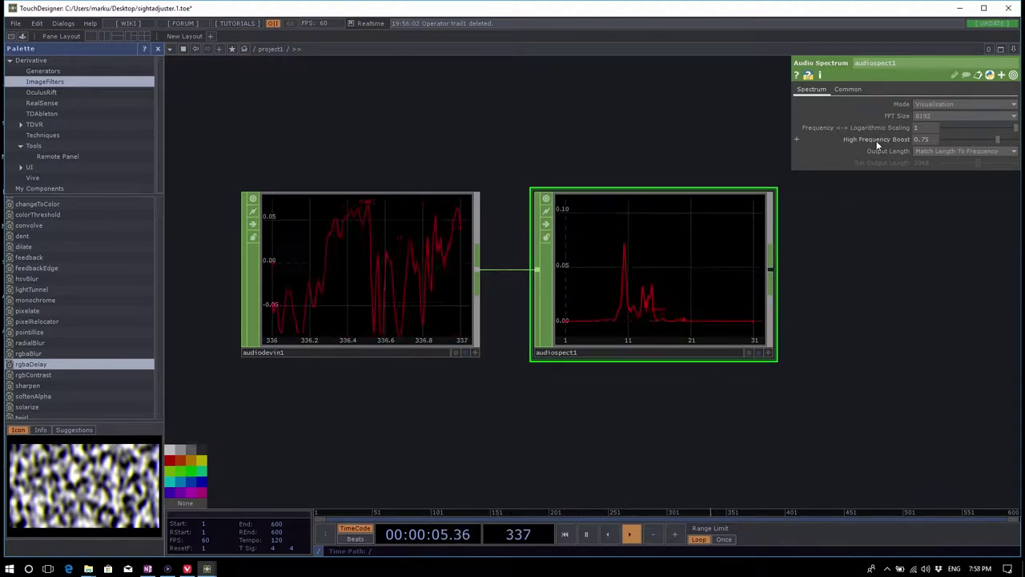
Step: Set audiospect1's mode to Time to Magnitude and Phase and inspect its magnitude and phase channels
{"action": "left_click", "coordinate": [929, 104]}
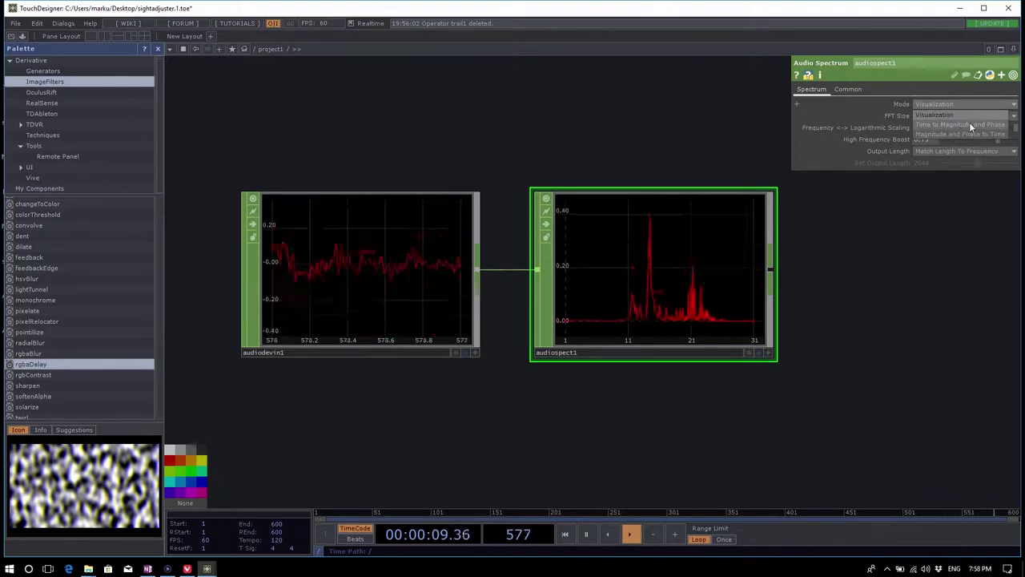
{"action": "left_click", "coordinate": [969, 123]}
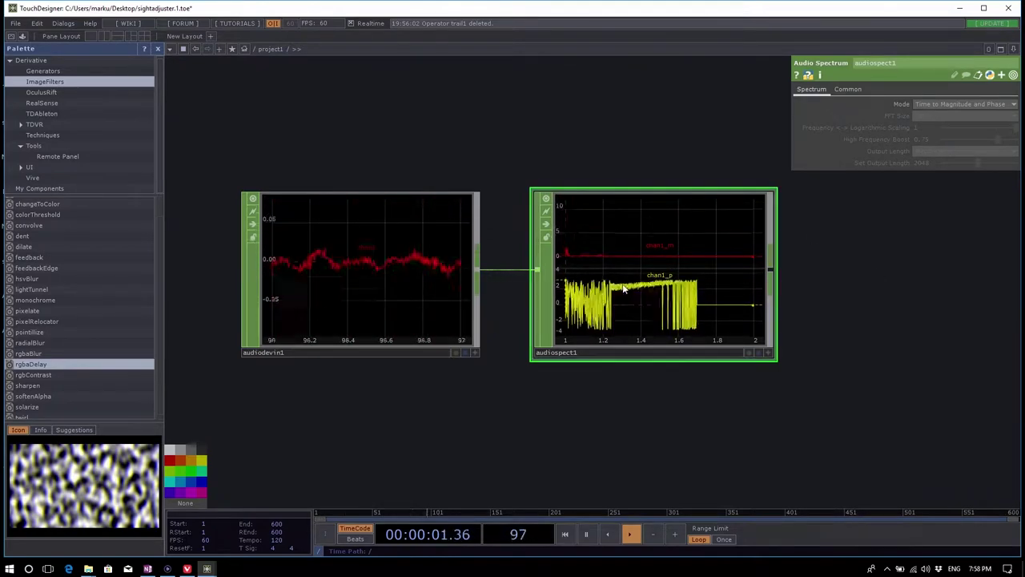
{"action": "scroll", "coordinate": [321, 296], "scroll_direction": "down", "scroll_amount": 2}
{"action": "scroll", "coordinate": [412, 285], "scroll_direction": "up", "scroll_amount": 4}
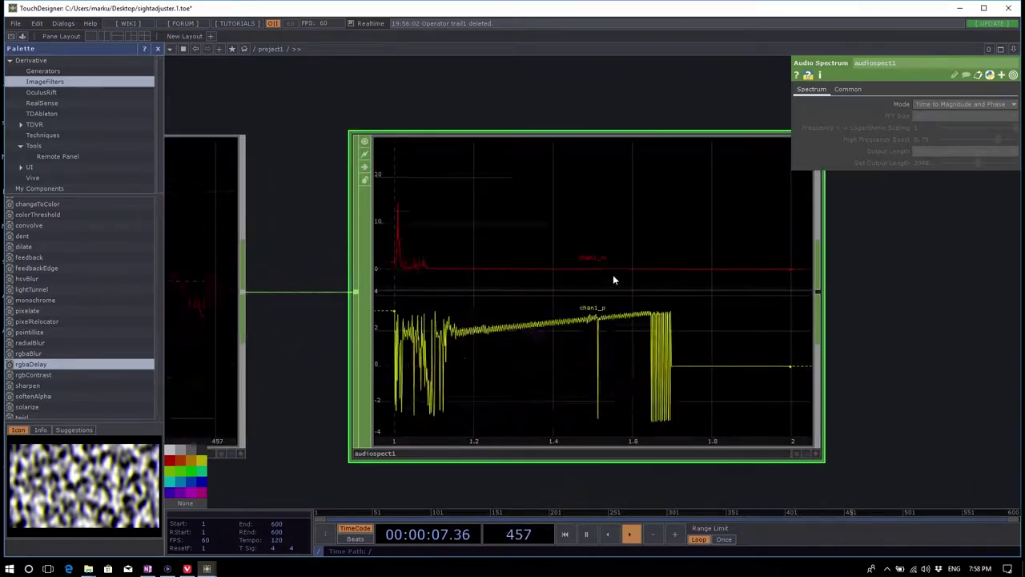
{"action": "scroll", "coordinate": [452, 272], "scroll_direction": "down", "scroll_amount": 2}
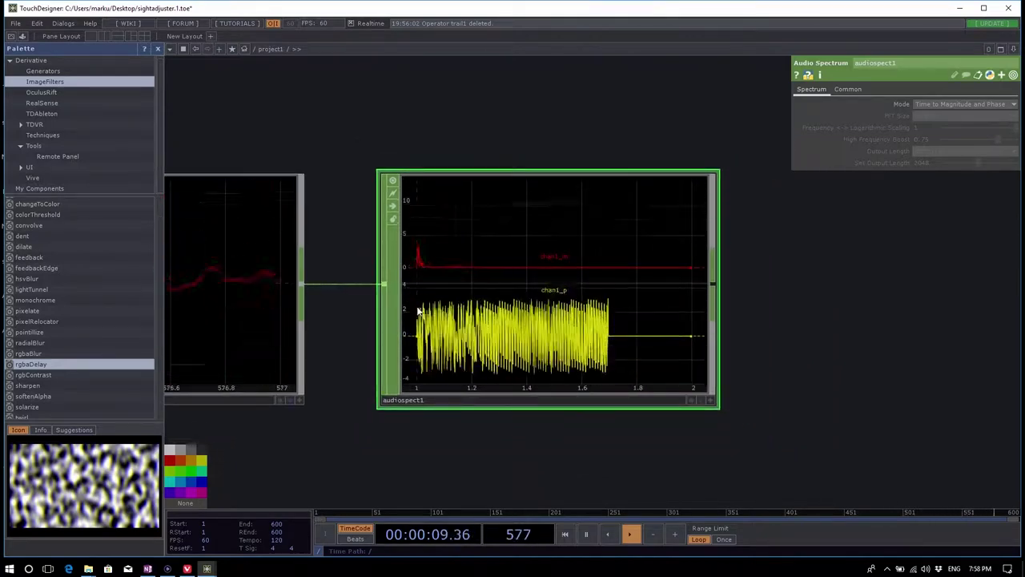
{"action": "scroll", "coordinate": [444, 316], "scroll_direction": "down", "scroll_amount": 2}
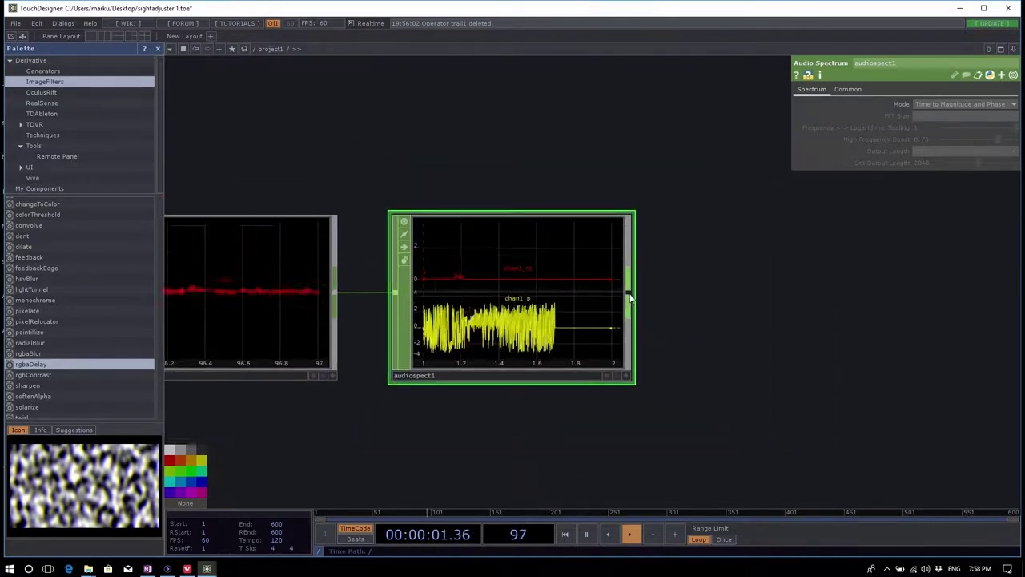
Step: Add a second Audio Spectrum CHOP connected to audiospect1's output and set its mode to Magnitude and Phase to Time
{"action": "right_click", "coordinate": [627, 294]}
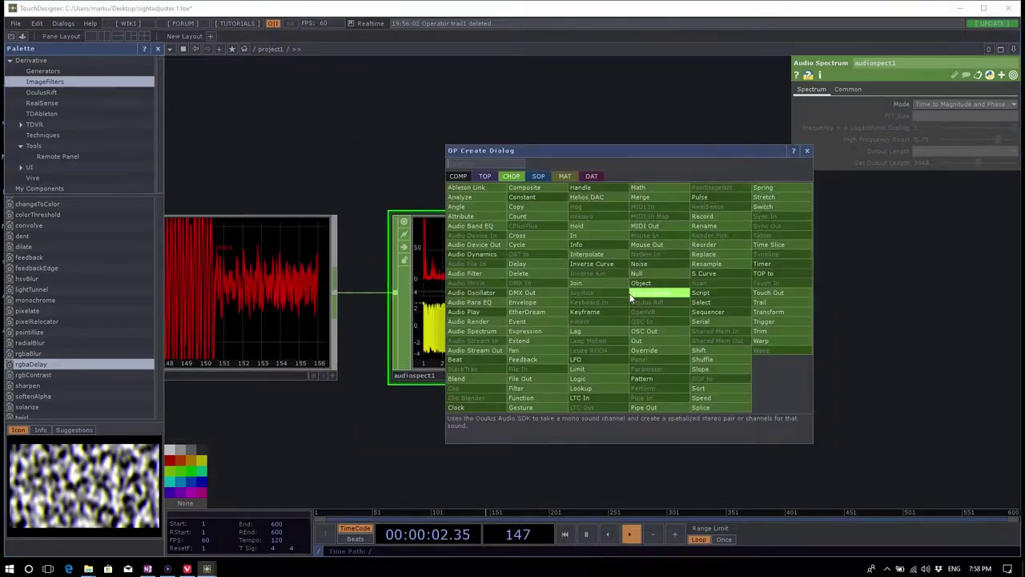
{"action": "left_click", "coordinate": [473, 326]}
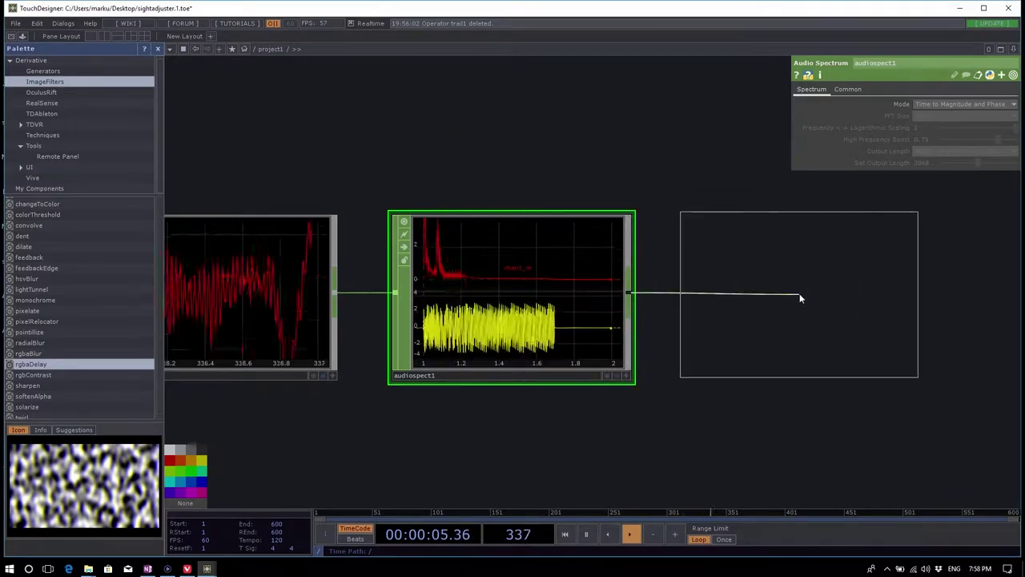
{"action": "left_click", "coordinate": [801, 296]}
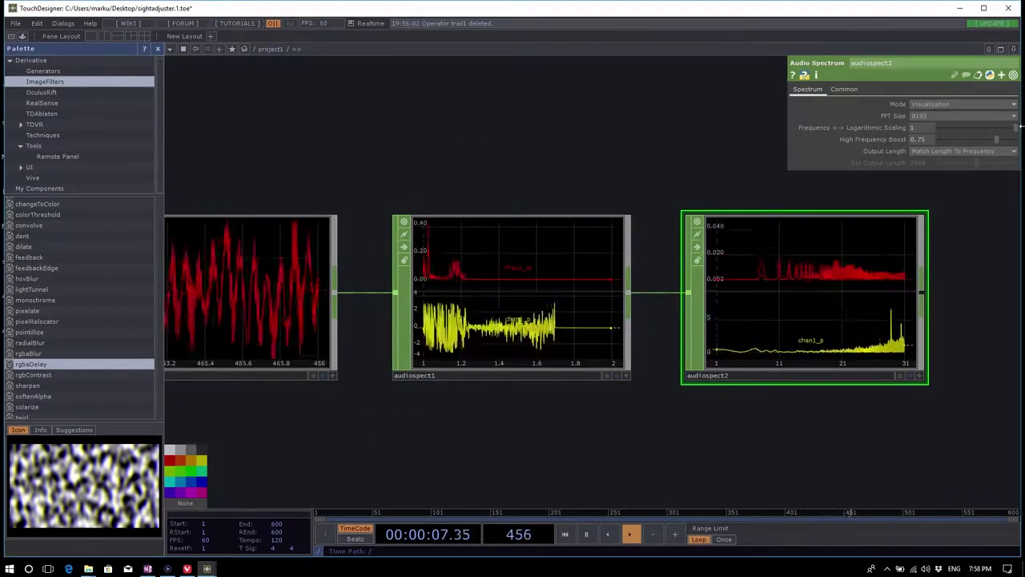
{"action": "left_click", "coordinate": [929, 104]}
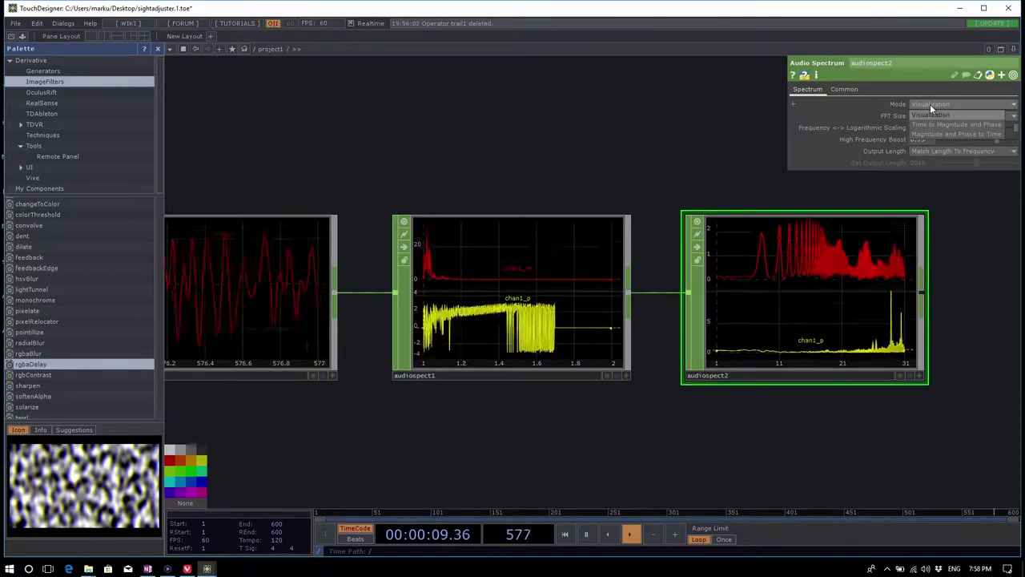
{"action": "left_click", "coordinate": [968, 134]}
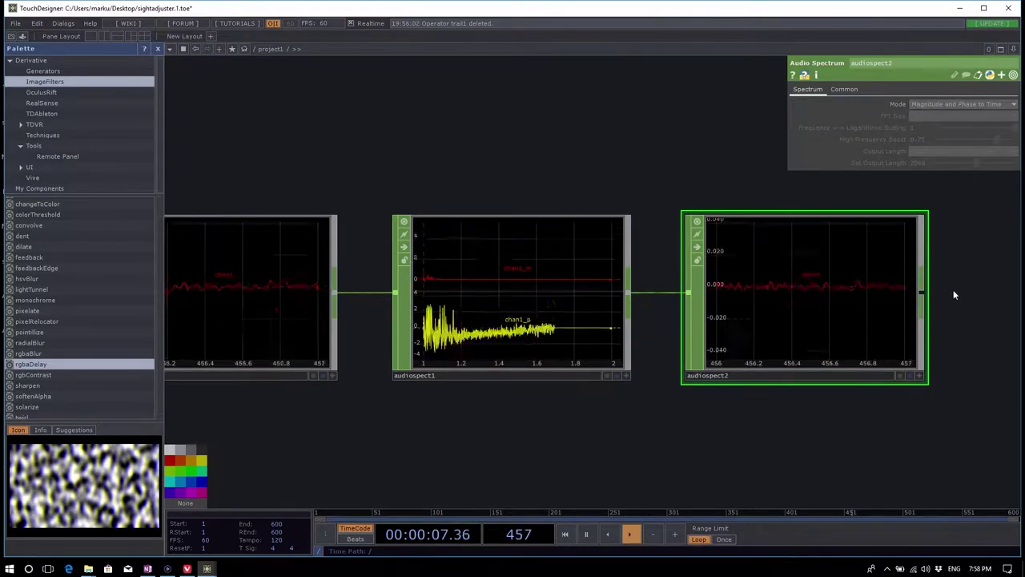
{"action": "scroll", "coordinate": [848, 320], "scroll_direction": "down", "scroll_amount": 2}
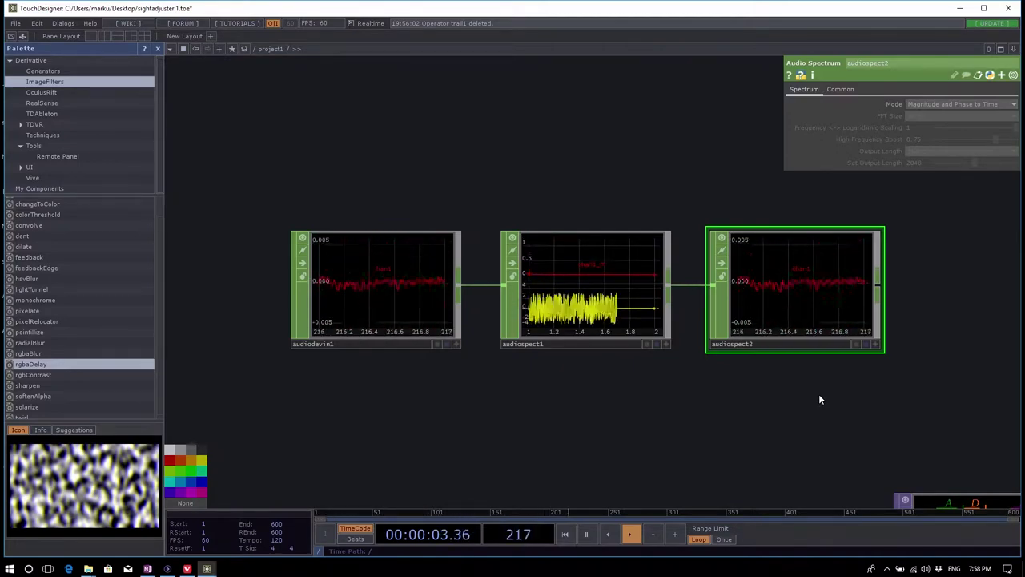
{"action": "left_click", "coordinate": [572, 270]}
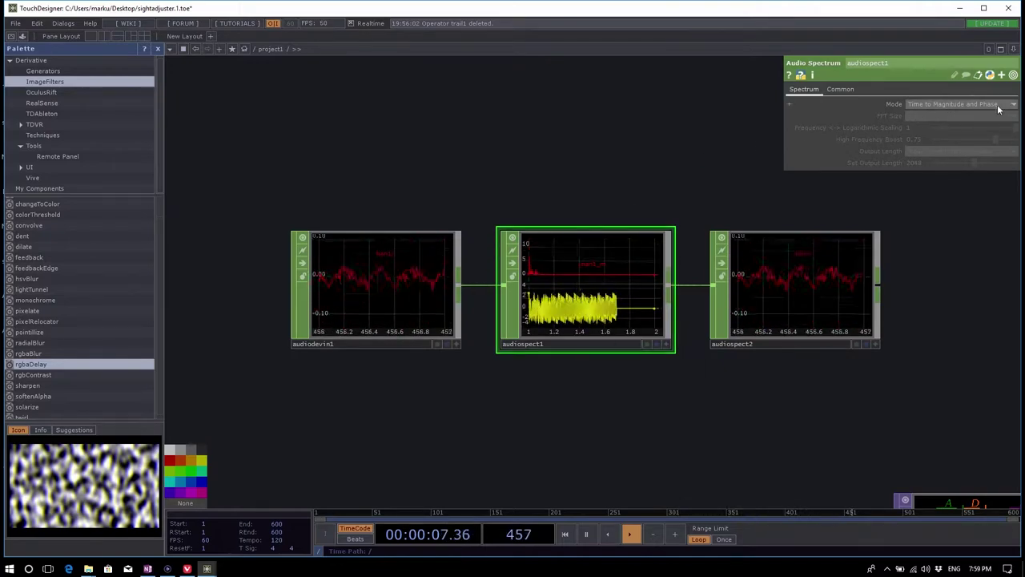
{"action": "left_click", "coordinate": [786, 317]}
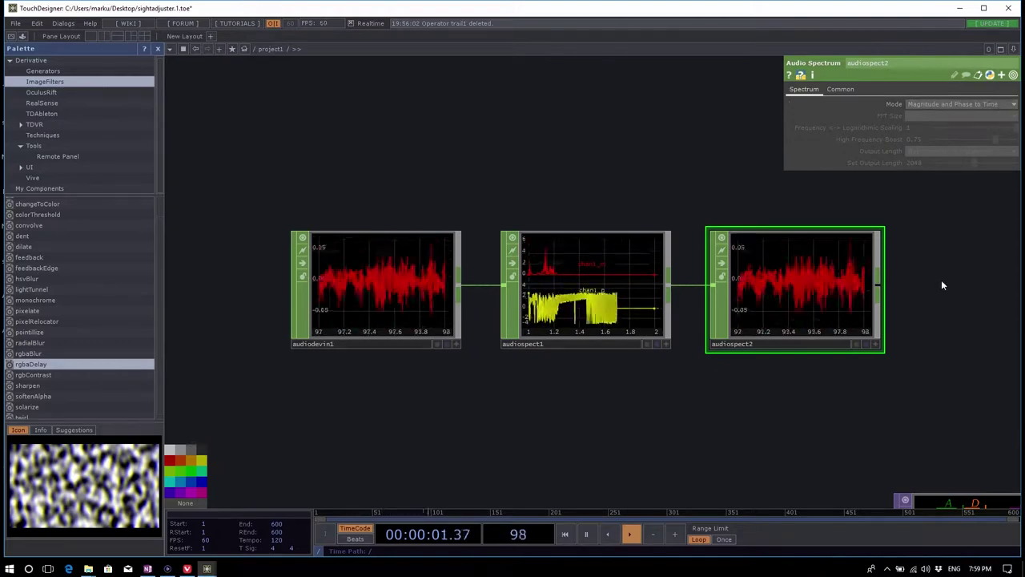
Step: Delete the audiodevin1, audiospect1 and audiospect2 nodes together
{"action": "left_click_drag", "start_coordinate": [940, 284], "coordinate": [904, 291]}
{"action": "scroll", "coordinate": [601, 226], "scroll_direction": "down", "scroll_amount": 2}
{"action": "scroll", "coordinate": [600, 226], "scroll_direction": "down", "scroll_amount": 2}
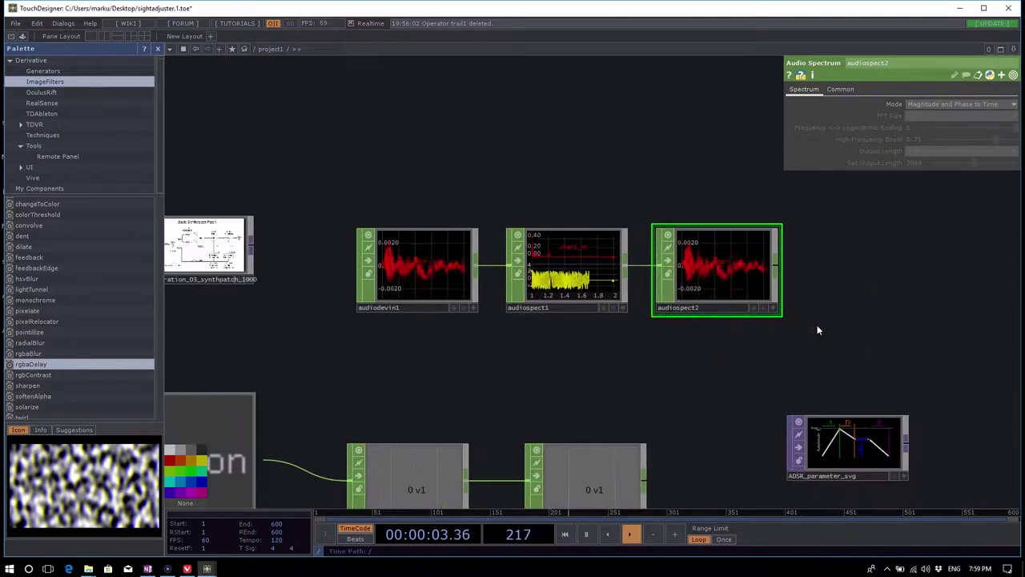
{"action": "left_click_drag", "start_coordinate": [817, 327], "coordinate": [836, 279]}
{"action": "left_click_drag", "start_coordinate": [581, 230], "coordinate": [557, 177]}
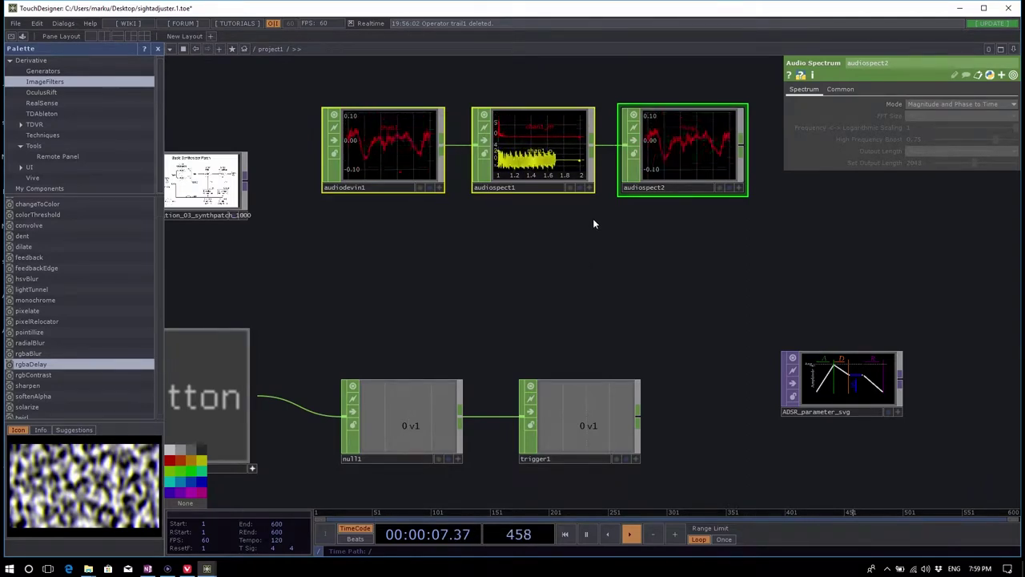
{"action": "key", "text": "Delete"}
Step: Add an Audio Oscillator CHOP in the empty space above null1
{"action": "key", "text": "Tab"}
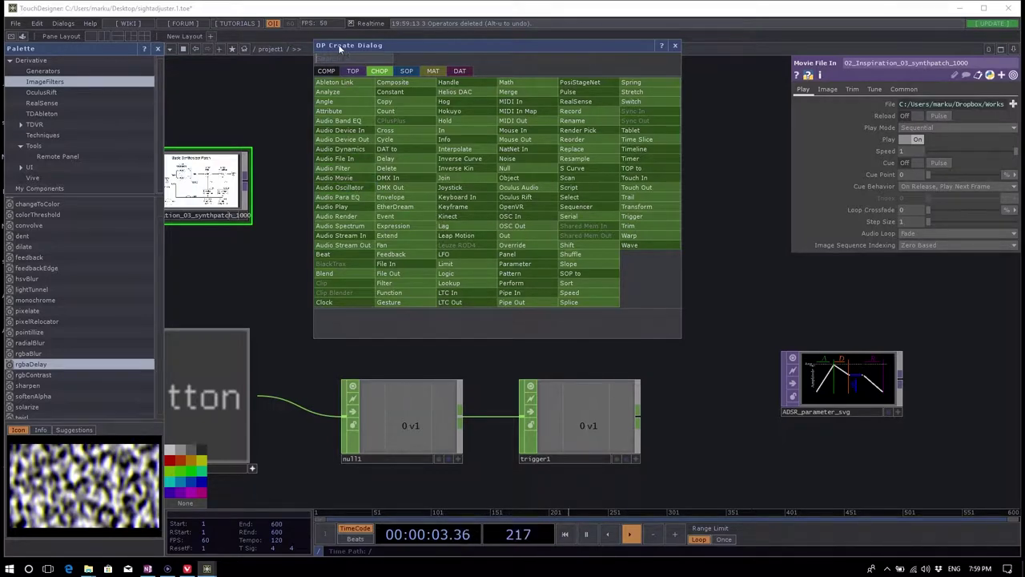
{"action": "type", "text": "audio o"}
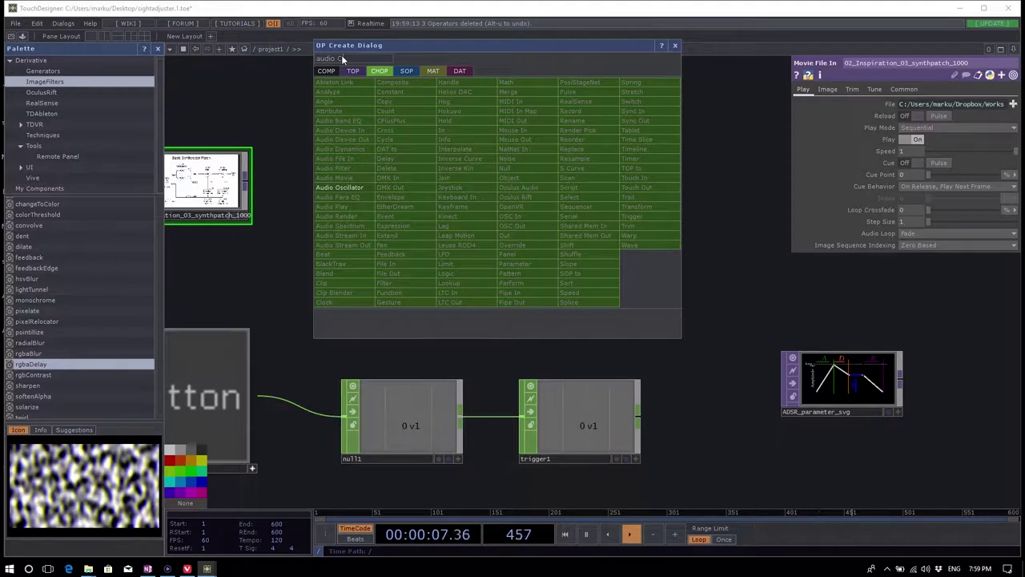
{"action": "type", "text": "s"}
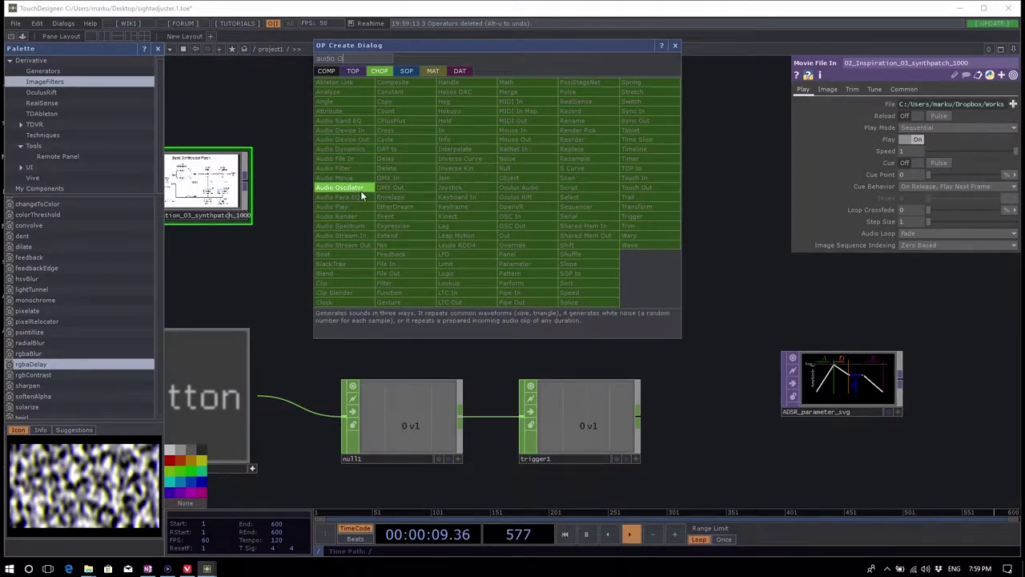
{"action": "left_click", "coordinate": [359, 189]}
{"action": "left_click", "coordinate": [406, 199]}
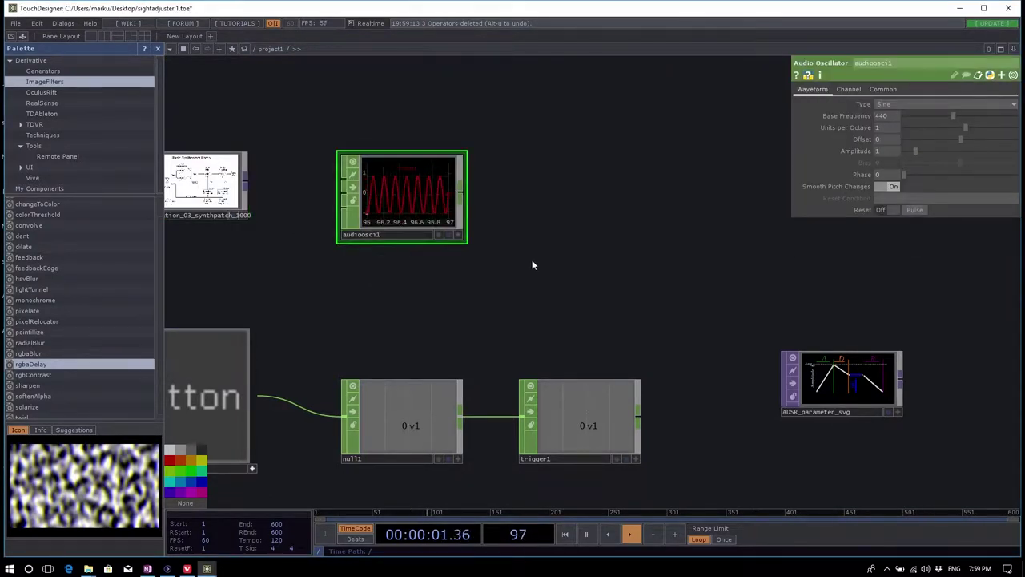
Step: Move audioosci1 farther from the synth patch image and set its amplitude to 0.1
{"action": "left_click_drag", "start_coordinate": [405, 200], "coordinate": [550, 179]}
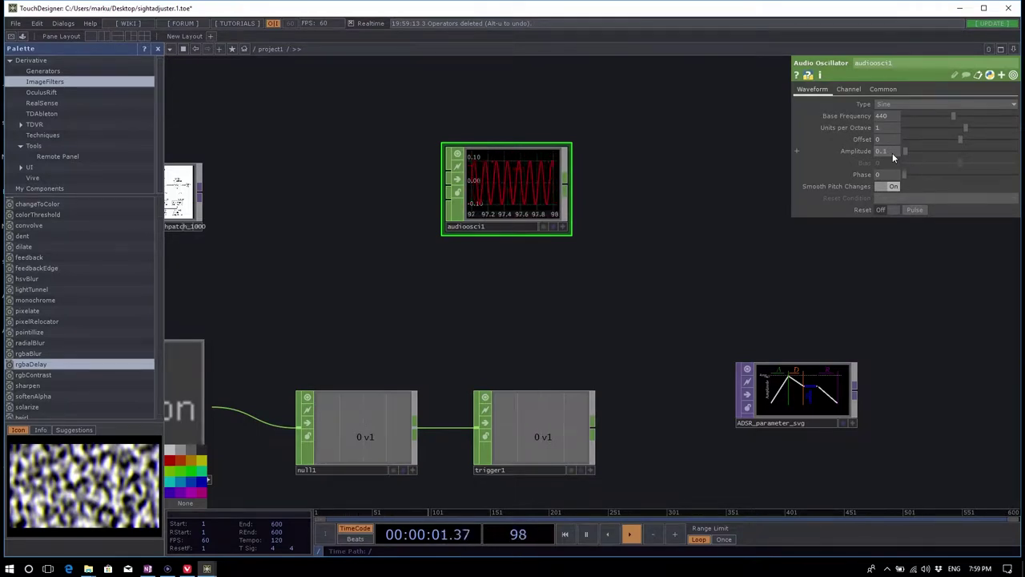
{"action": "left_click_drag", "start_coordinate": [688, 211], "coordinate": [667, 235]}
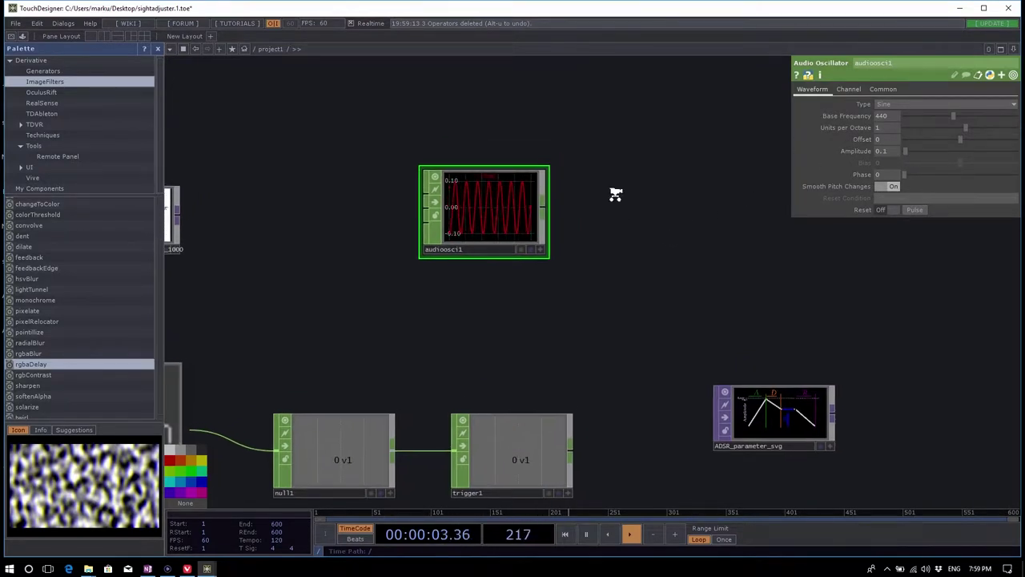
{"action": "scroll", "coordinate": [649, 233], "scroll_direction": "up", "scroll_amount": 2}
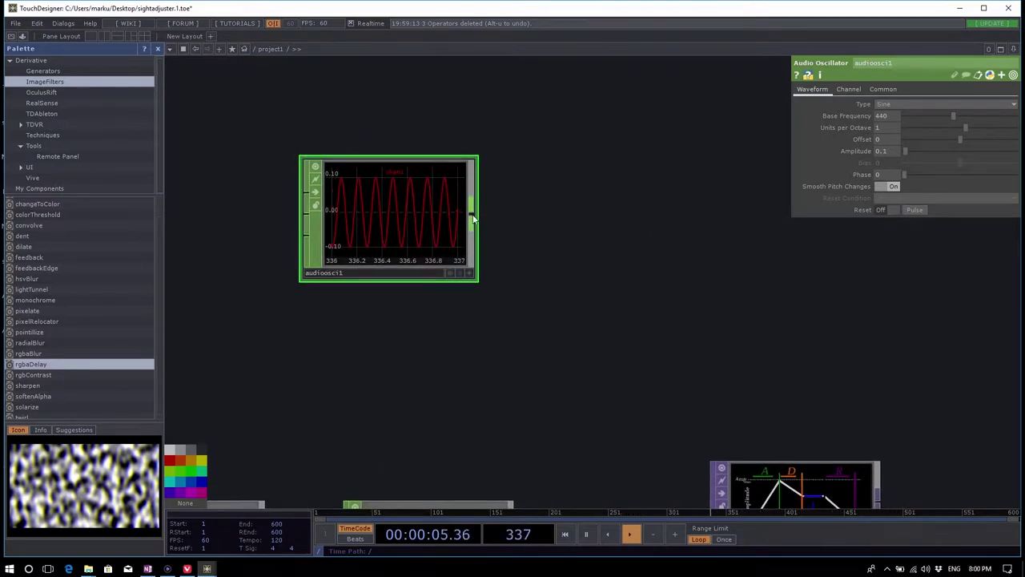
{"action": "left_click_drag", "start_coordinate": [376, 212], "coordinate": [390, 185]}
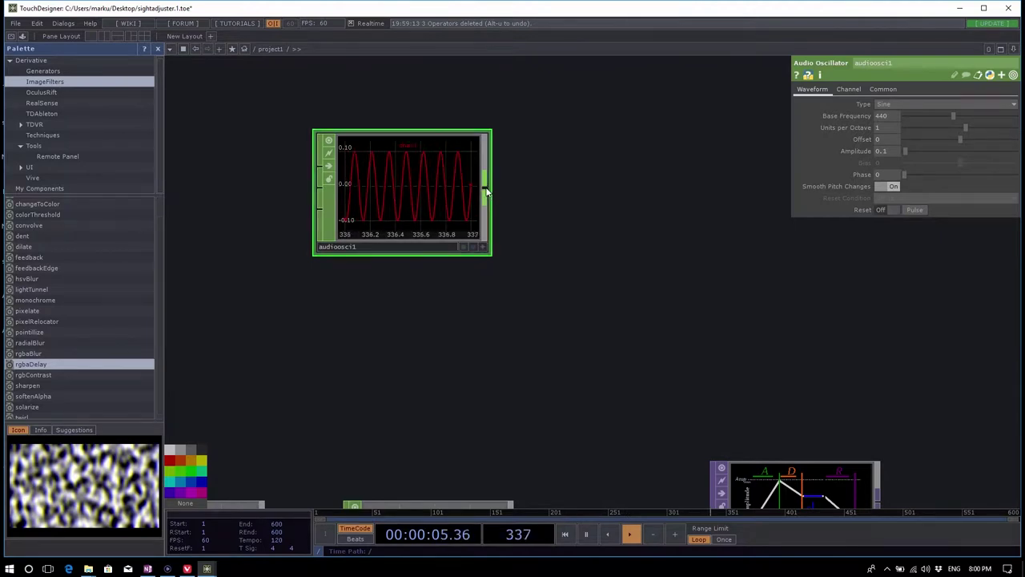
Step: Add an Audio Device Out CHOP connected to audioosci1's output and place it beside that node
{"action": "right_click", "coordinate": [485, 190]}
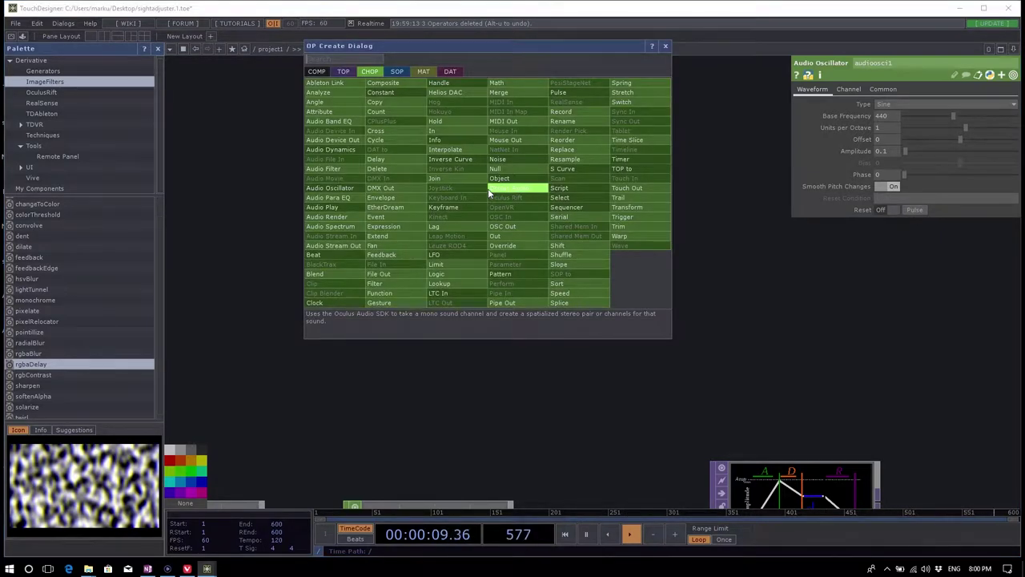
{"action": "left_click", "coordinate": [349, 140]}
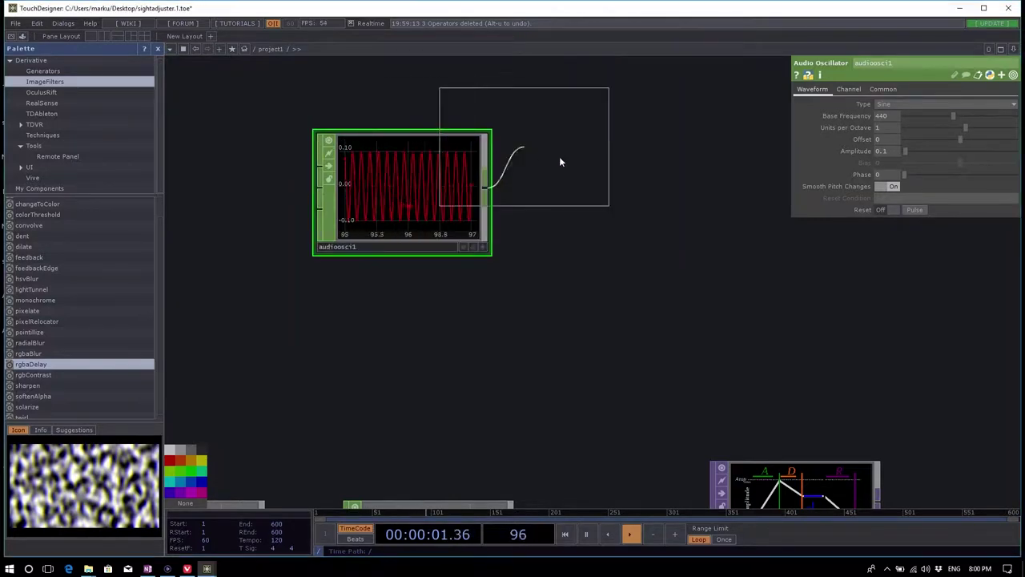
{"action": "left_click", "coordinate": [645, 192]}
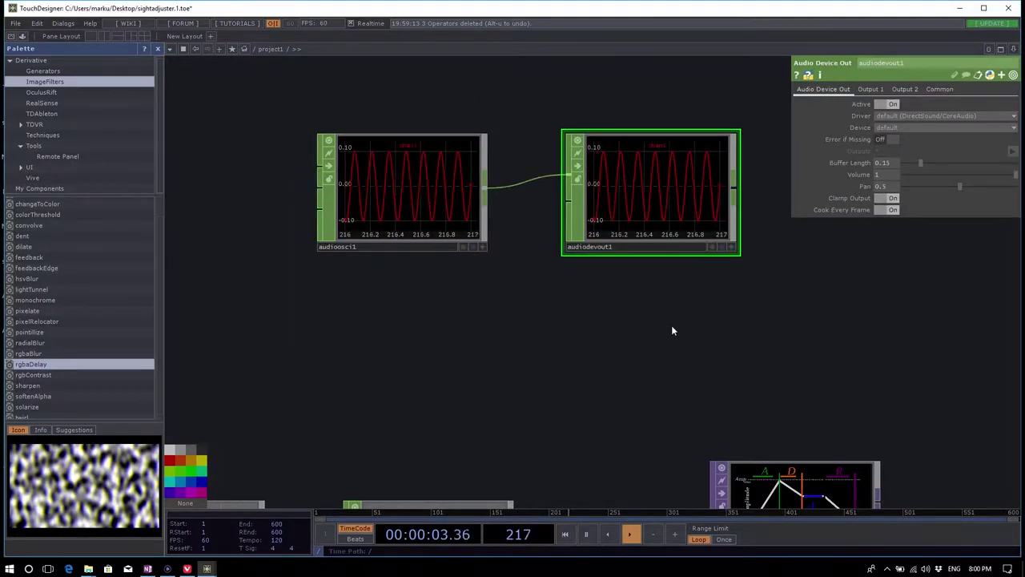
Step: Vary audioosci1's base frequency to hear the pitch change, and return it to 440
{"action": "left_click", "coordinate": [410, 200]}
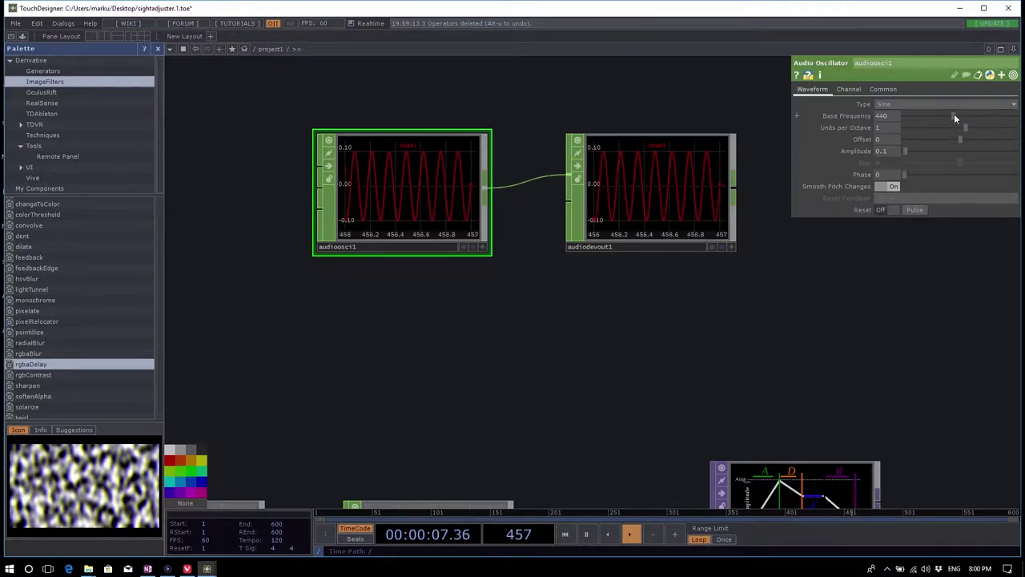
{"action": "left_click_drag", "start_coordinate": [948, 117], "coordinate": [986, 117]}
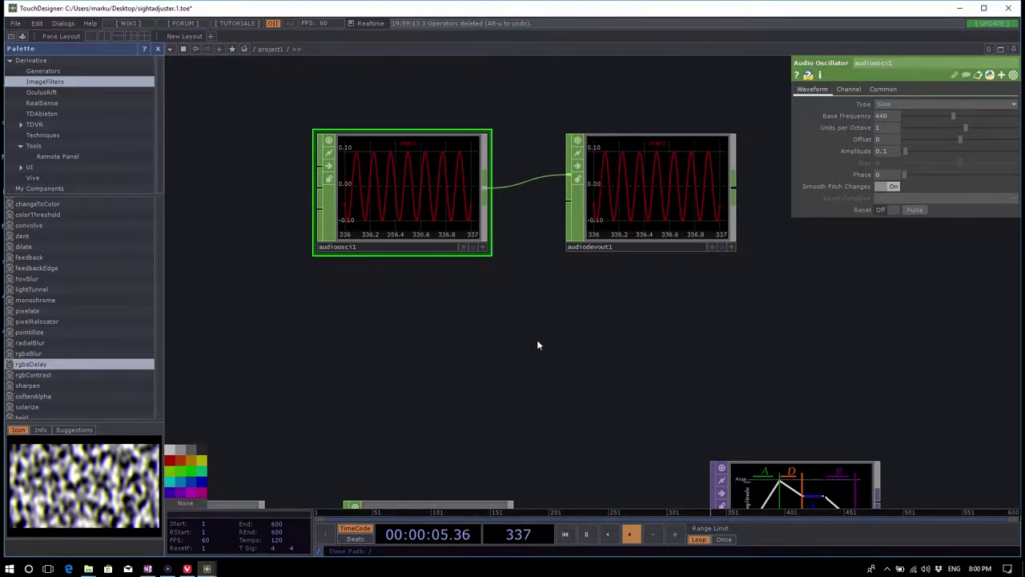
{"action": "left_click_drag", "start_coordinate": [605, 334], "coordinate": [562, 356]}
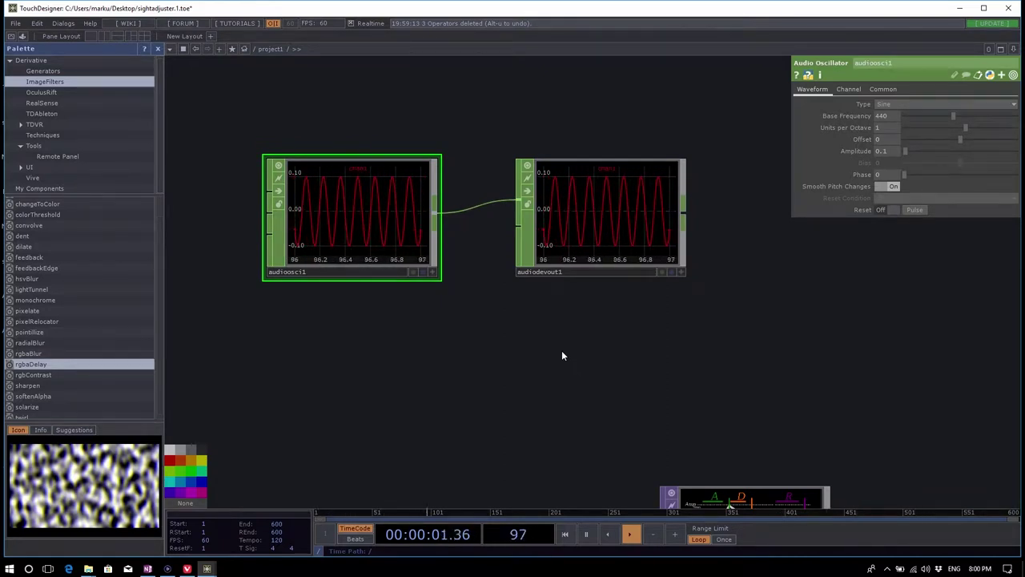
Step: Turn off the Active parameter on audiodevout1 to stop the sound output
{"action": "left_click", "coordinate": [574, 236]}
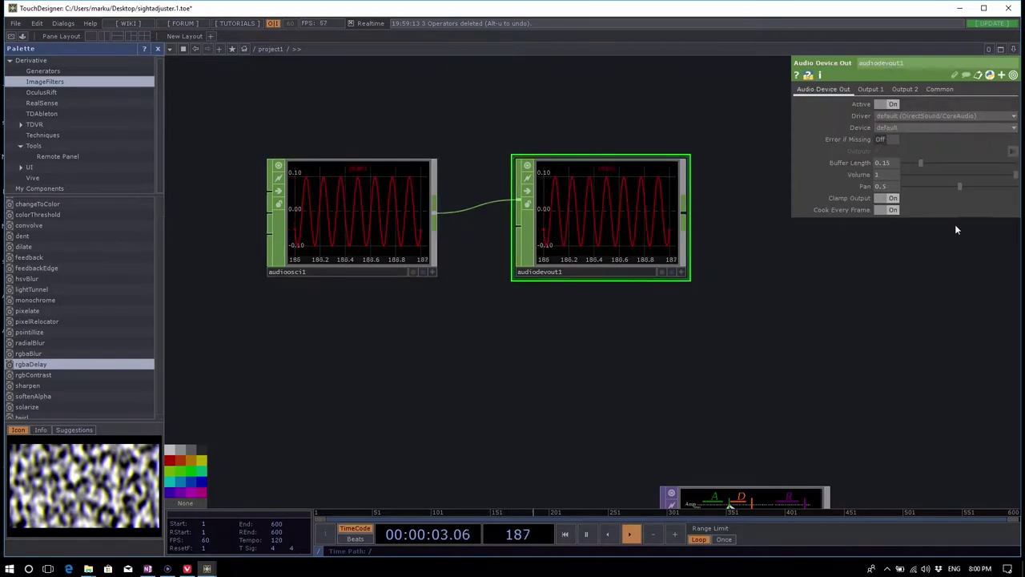
{"action": "left_click", "coordinate": [893, 104]}
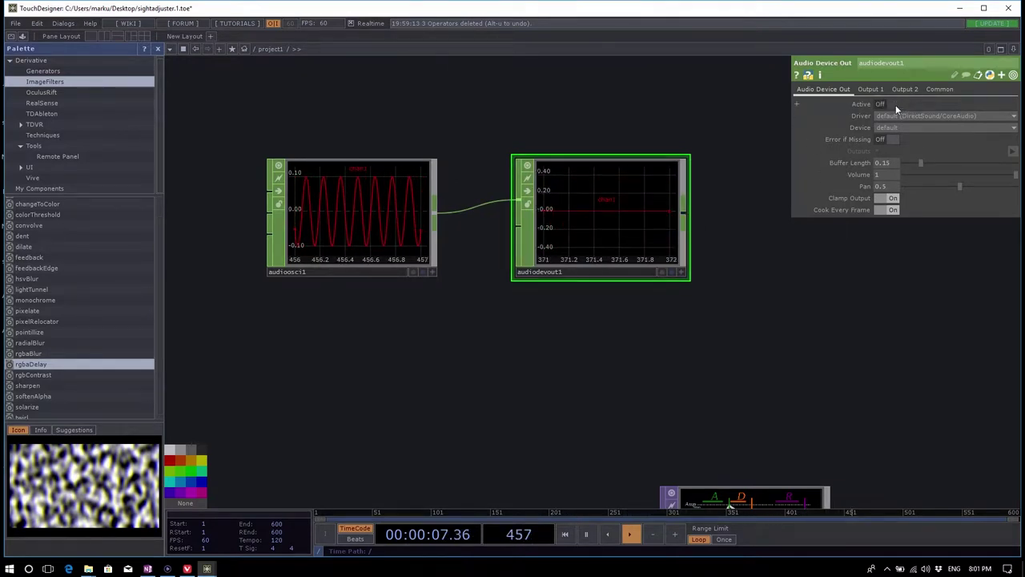
{"action": "left_click_drag", "start_coordinate": [568, 345], "coordinate": [527, 347]}
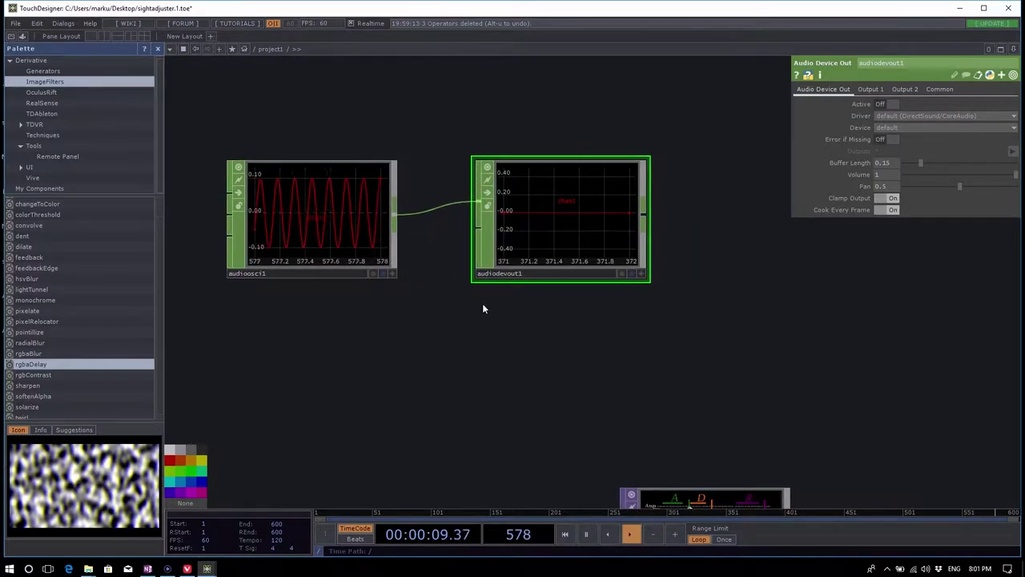
Step: Move audiodevout1 farther away from audioosci1 to leave room for more nodes between them
{"action": "scroll", "coordinate": [483, 308], "scroll_direction": "down", "scroll_amount": 2}
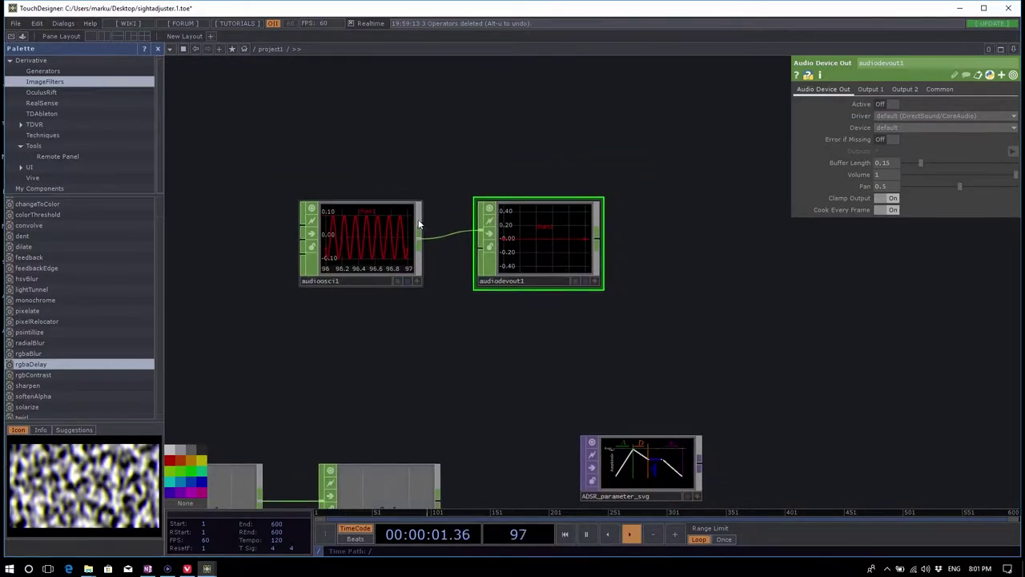
{"action": "left_click_drag", "start_coordinate": [523, 363], "coordinate": [513, 360]}
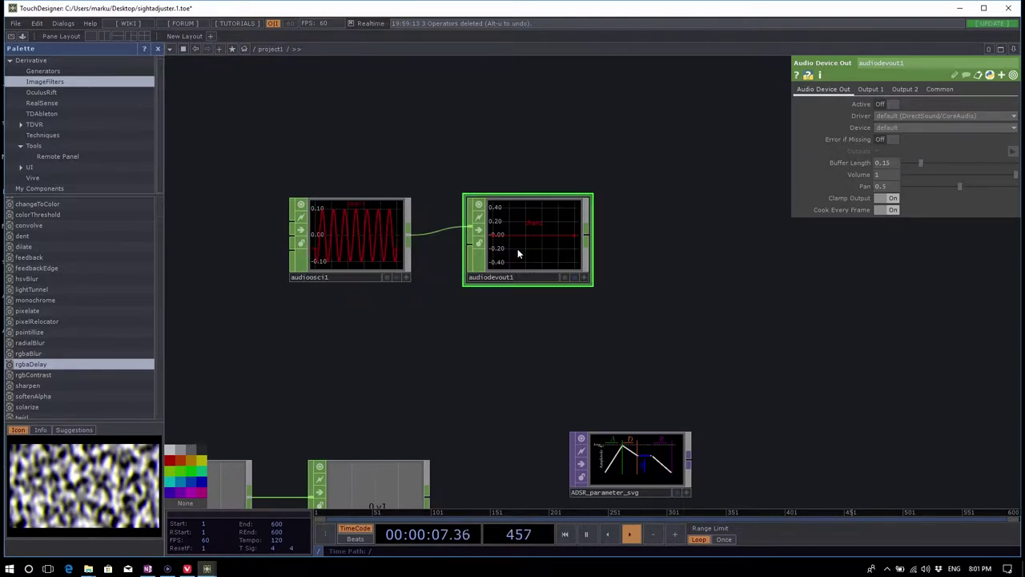
{"action": "left_click_drag", "start_coordinate": [518, 248], "coordinate": [787, 248]}
{"action": "scroll", "coordinate": [583, 286], "scroll_direction": "down", "scroll_amount": 3}
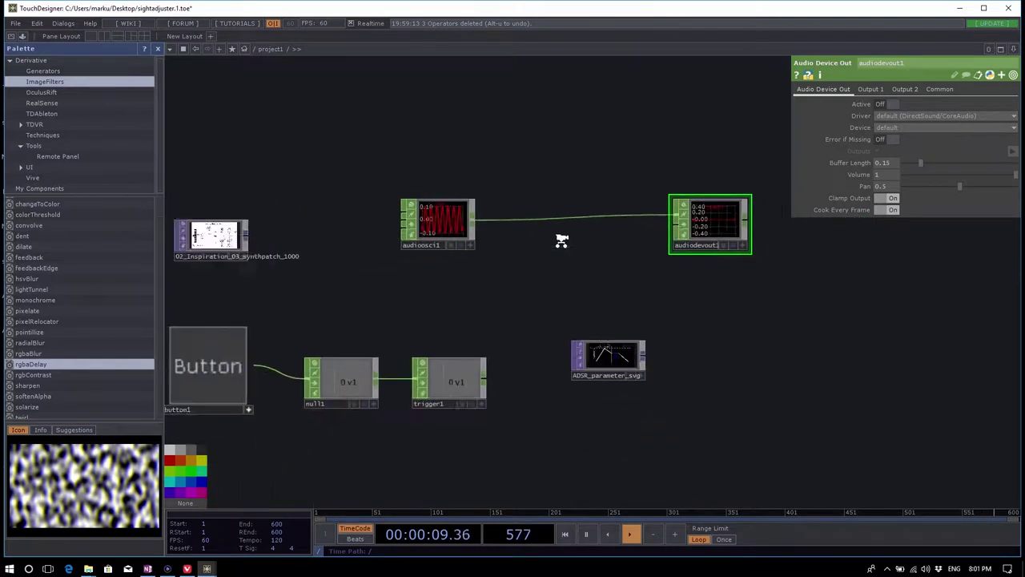
Step: Widen the gap between audioosci1 and audiodevout1 further by shifting the output node outward
{"action": "left_click_drag", "start_coordinate": [466, 216], "coordinate": [419, 220]}
{"action": "left_click_drag", "start_coordinate": [682, 224], "coordinate": [781, 228]}
{"action": "scroll", "coordinate": [461, 260], "scroll_direction": "up", "scroll_amount": 3}
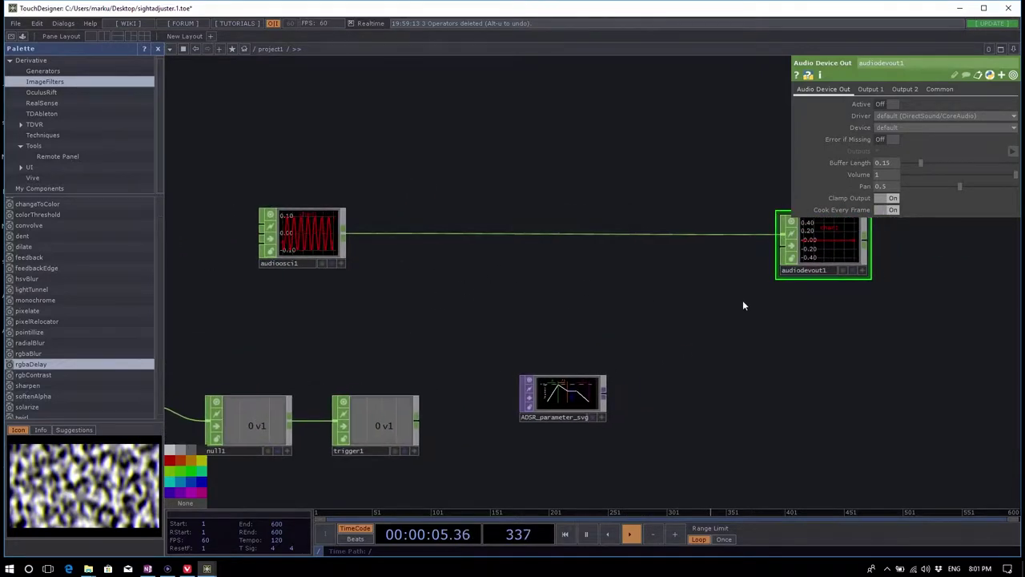
Step: Duplicate the audioosci1 node and place the copy directly below the original
{"action": "scroll", "coordinate": [481, 316], "scroll_direction": "down", "scroll_amount": 3}
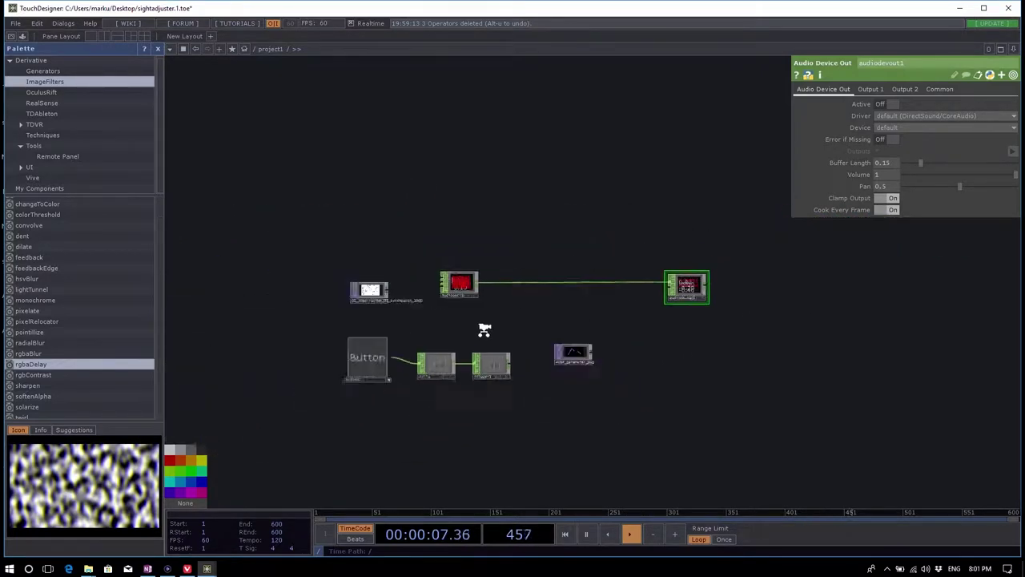
{"action": "scroll", "coordinate": [293, 293], "scroll_direction": "up", "scroll_amount": 5}
{"action": "scroll", "coordinate": [233, 249], "scroll_direction": "up", "scroll_amount": 5}
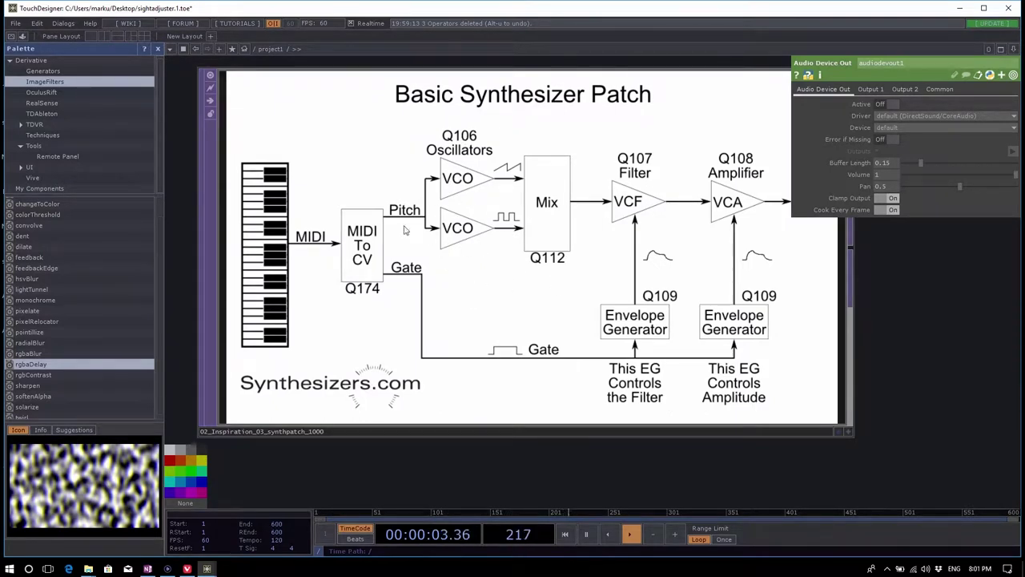
{"action": "scroll", "coordinate": [555, 332], "scroll_direction": "down", "scroll_amount": 5}
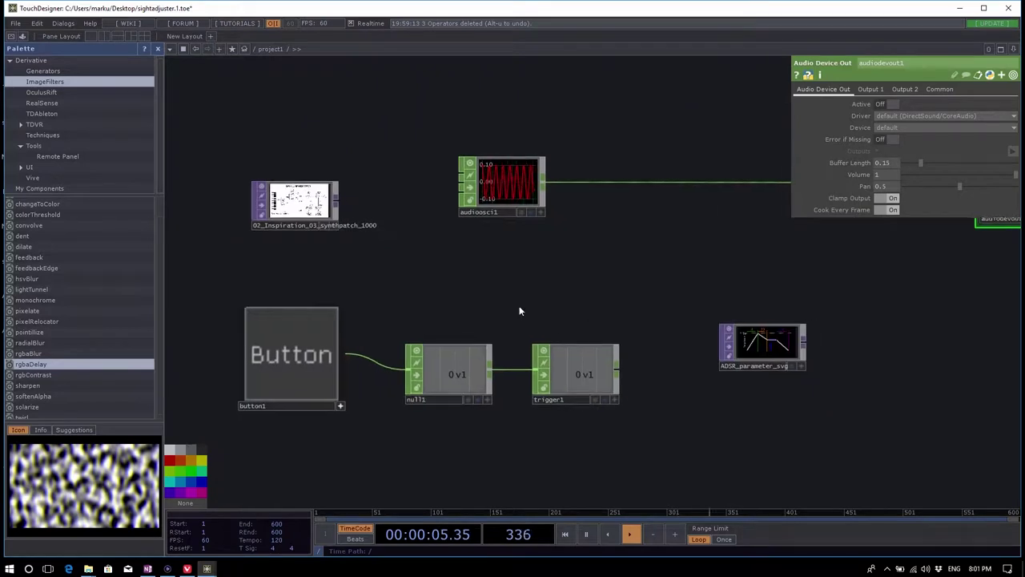
{"action": "scroll", "coordinate": [467, 192], "scroll_direction": "up", "scroll_amount": 5}
{"action": "left_click", "coordinate": [467, 192]}
{"action": "left_click_drag", "start_coordinate": [528, 239], "coordinate": [504, 301]}
{"action": "left_click", "coordinate": [555, 297]}
{"action": "key", "text": "ctrl+v"}
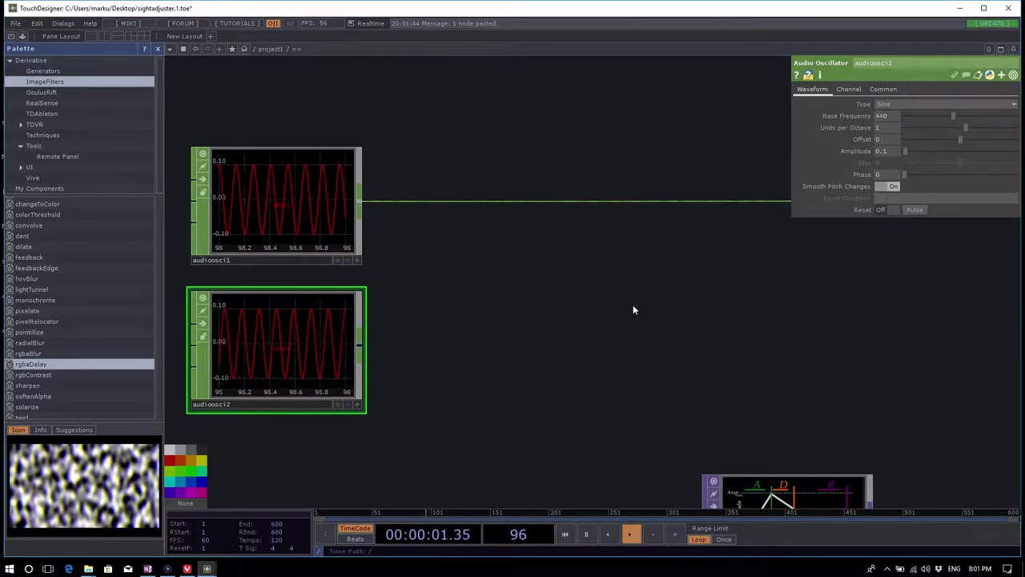
Step: Check the oscillator waveforms in the synthesizer patch diagram and set audioosci1's waveform type to Ramp
{"action": "scroll", "coordinate": [632, 306], "scroll_direction": "down", "scroll_amount": 5}
{"action": "scroll", "coordinate": [496, 329], "scroll_direction": "up", "scroll_amount": 5}
{"action": "scroll", "coordinate": [496, 329], "scroll_direction": "up", "scroll_amount": 5}
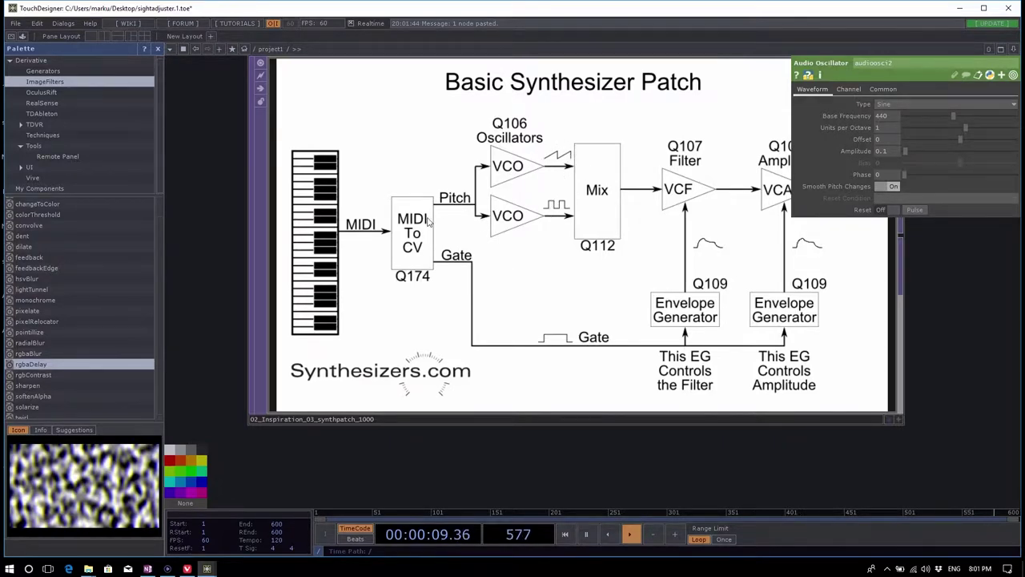
{"action": "scroll", "coordinate": [427, 221], "scroll_direction": "down", "scroll_amount": 5}
{"action": "left_click_drag", "start_coordinate": [834, 319], "coordinate": [682, 246]}
{"action": "scroll", "coordinate": [682, 246], "scroll_direction": "up", "scroll_amount": 4}
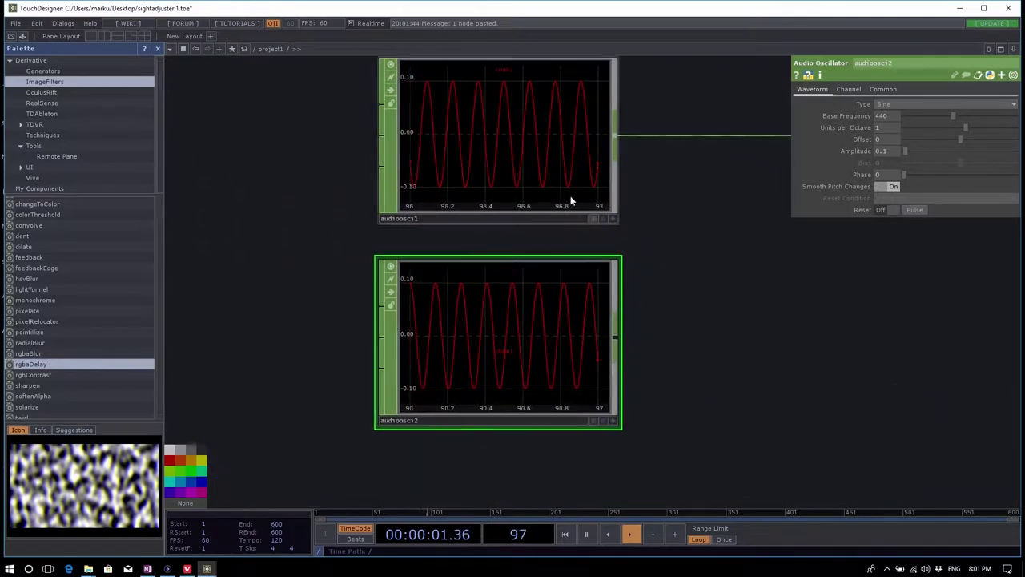
{"action": "left_click", "coordinate": [568, 188]}
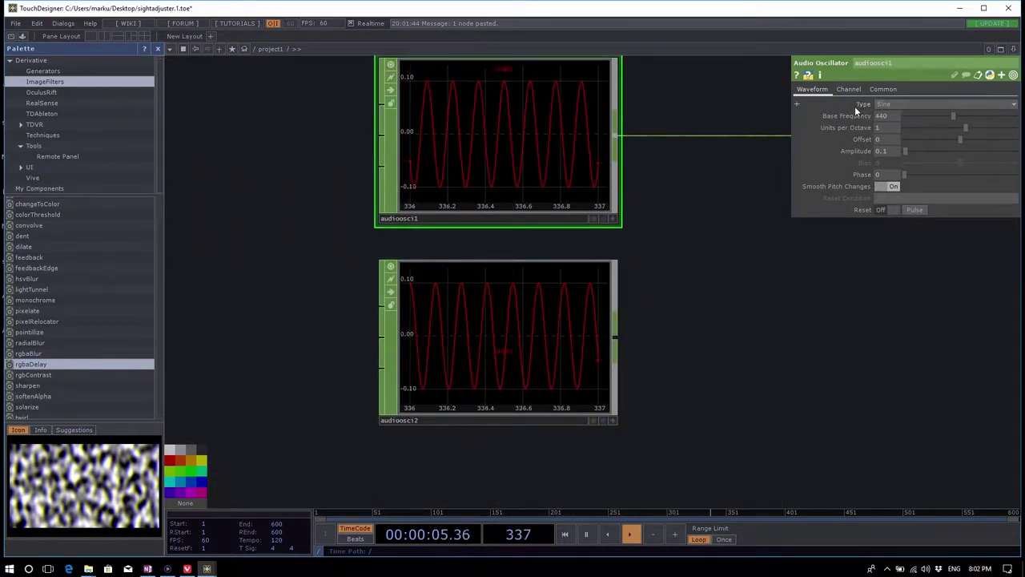
{"action": "left_click", "coordinate": [927, 103]}
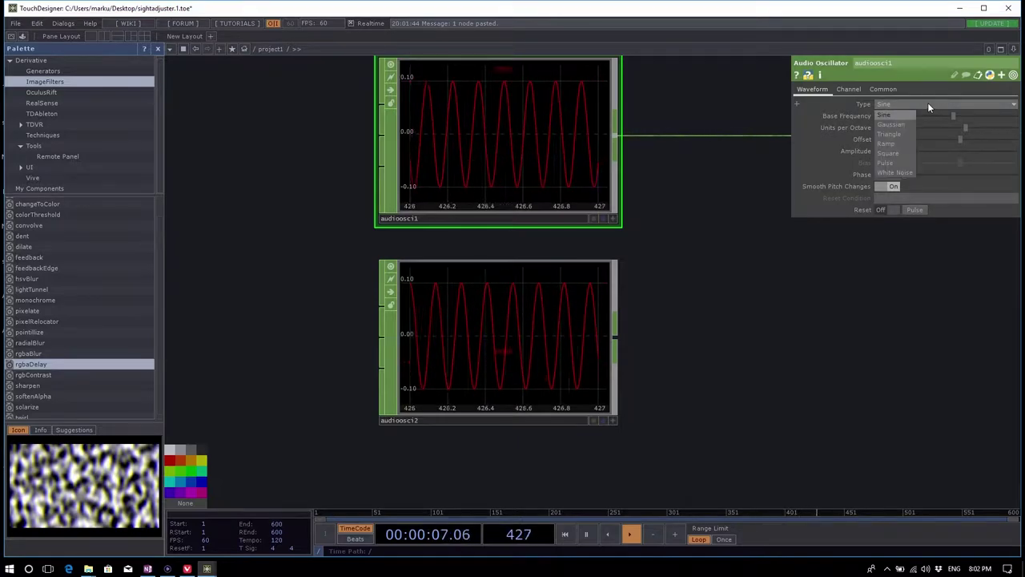
{"action": "left_click", "coordinate": [903, 143]}
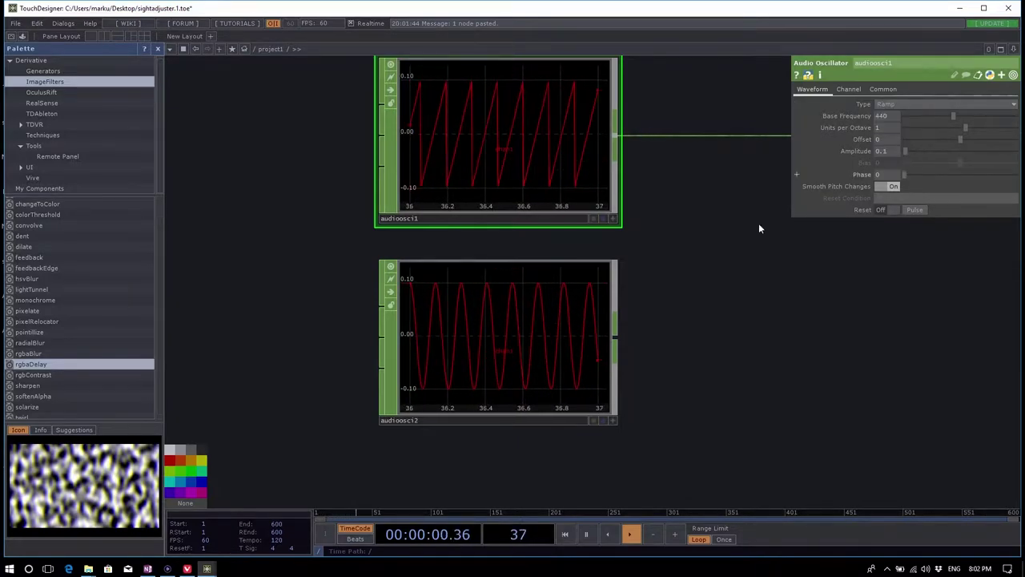
Step: Set audioosci2's waveform type to Square
{"action": "left_click", "coordinate": [562, 306]}
{"action": "left_click", "coordinate": [891, 104]}
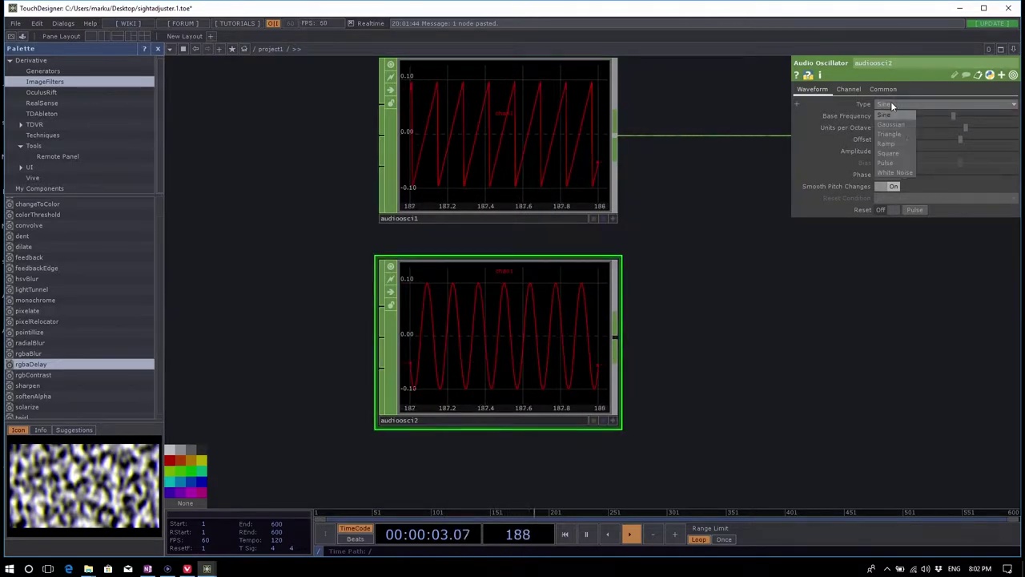
{"action": "left_click", "coordinate": [903, 152]}
{"action": "left_click_drag", "start_coordinate": [729, 324], "coordinate": [668, 338]}
{"action": "key", "text": "h"}
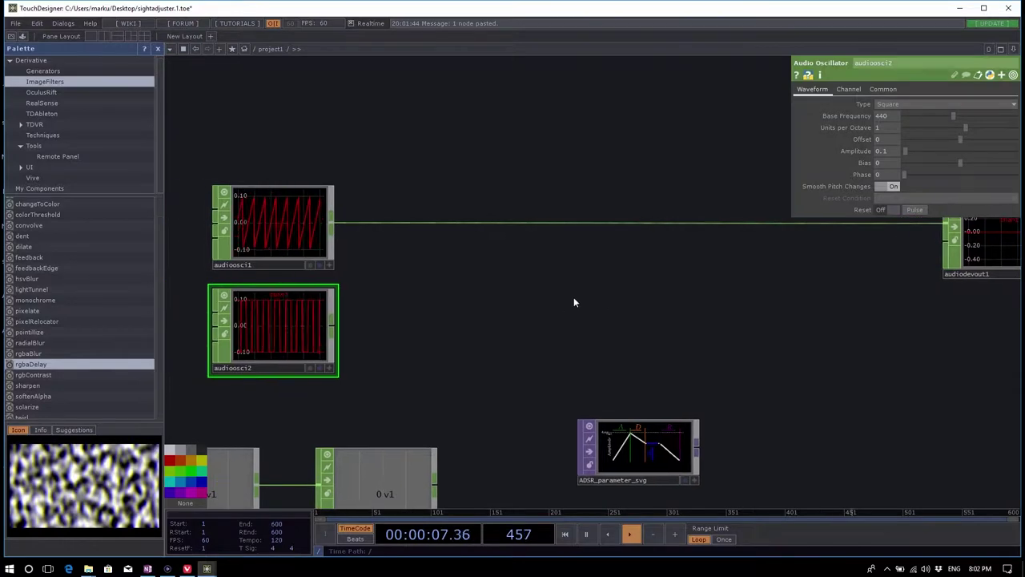
{"action": "key", "text": "h"}
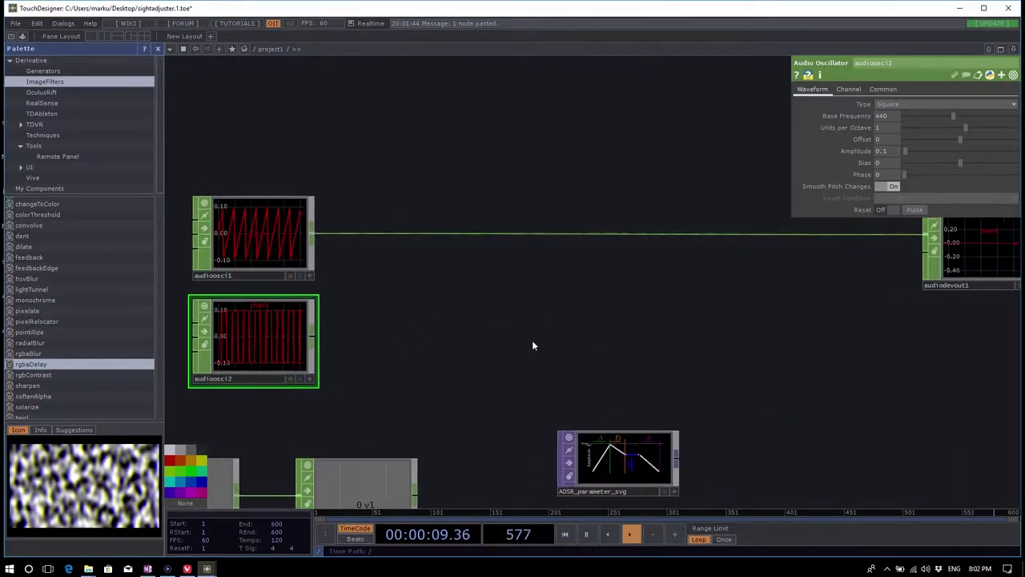
Step: Move audiodevout1 down so it sits level with the middle of the two oscillator nodes
{"action": "left_click_drag", "start_coordinate": [792, 253], "coordinate": [768, 281]}
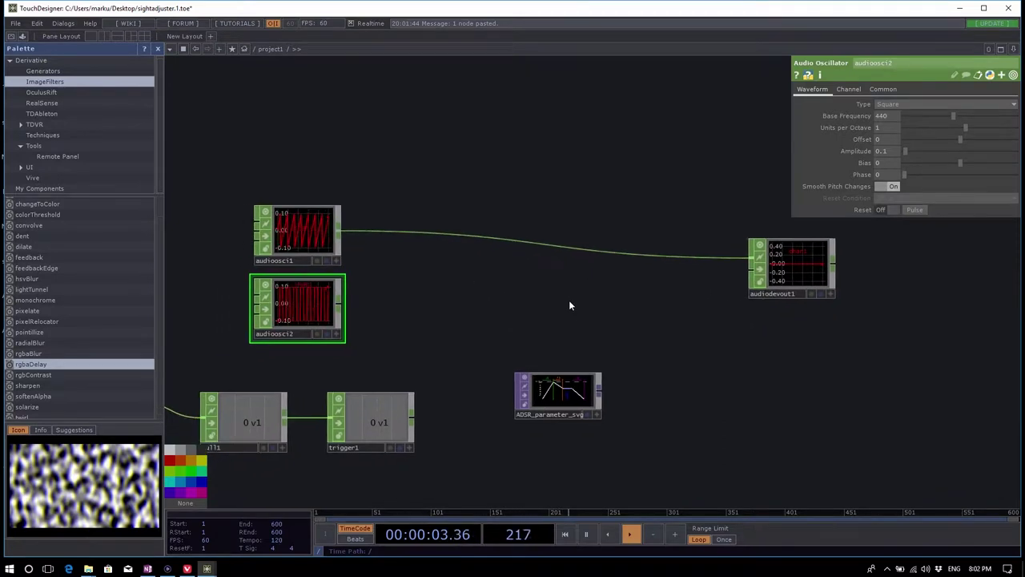
{"action": "left_click_drag", "start_coordinate": [447, 316], "coordinate": [294, 210]}
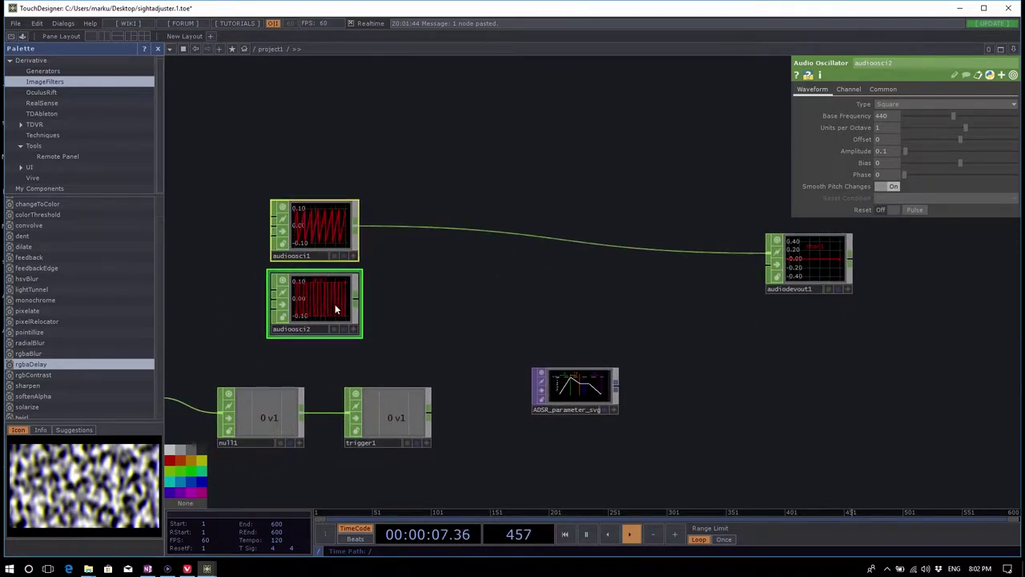
{"action": "left_click_drag", "start_coordinate": [334, 304], "coordinate": [273, 303]}
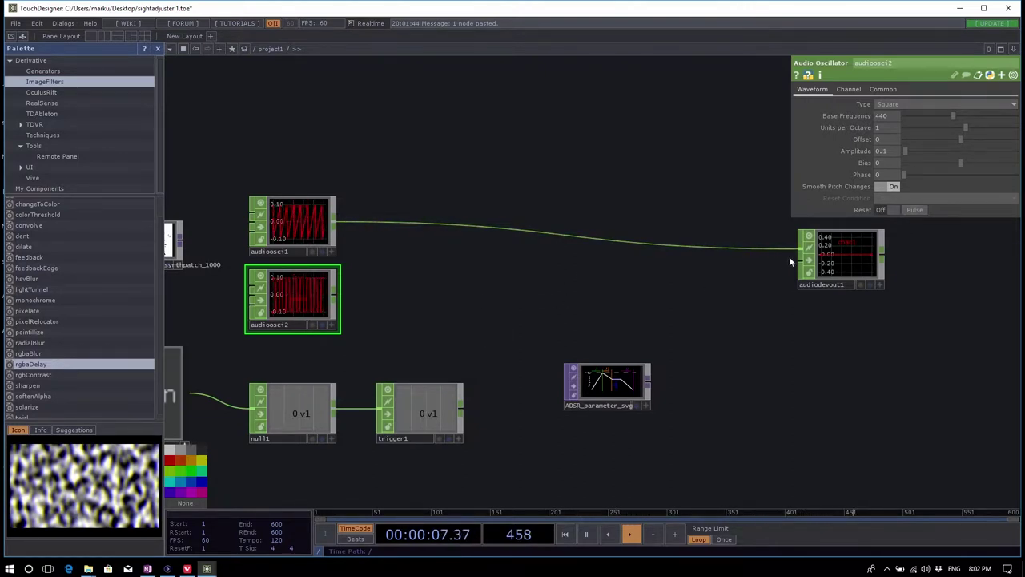
{"action": "left_click_drag", "start_coordinate": [814, 254], "coordinate": [818, 274]}
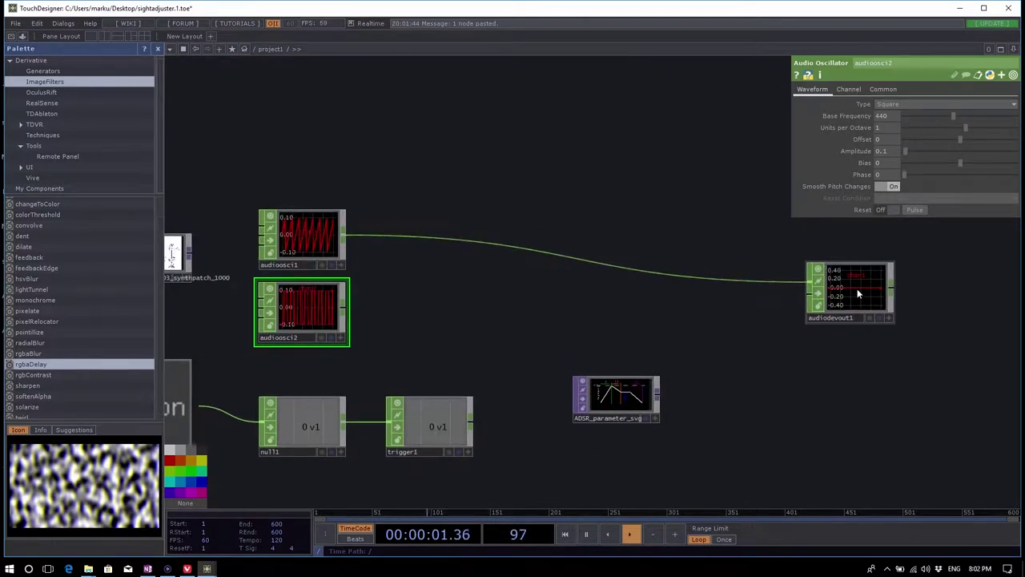
{"action": "left_click", "coordinate": [865, 306]}
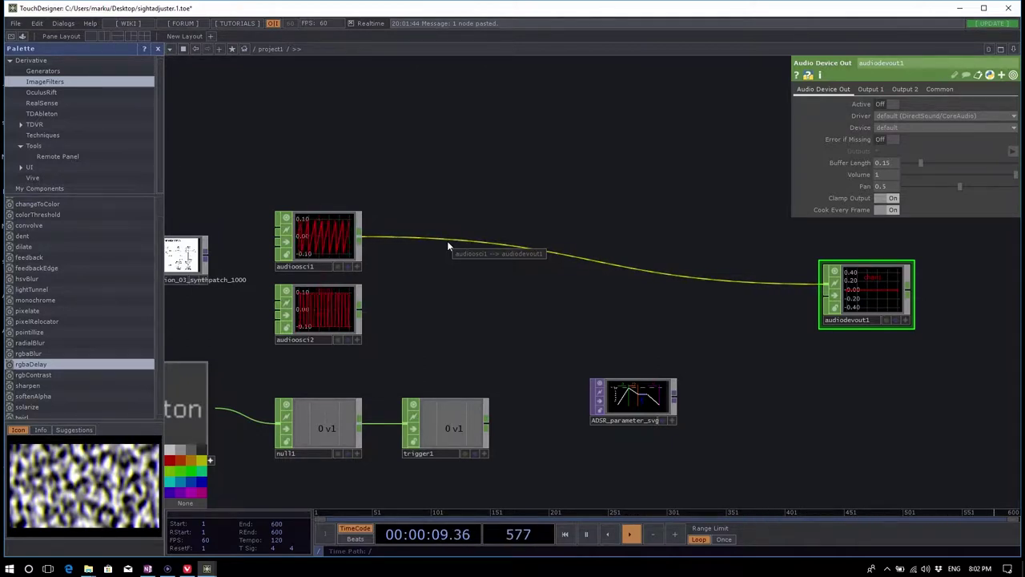
Step: Insert a Math CHOP between audioosci1 and audiodevout1, placed just beside the oscillators
{"action": "right_click", "coordinate": [358, 239]}
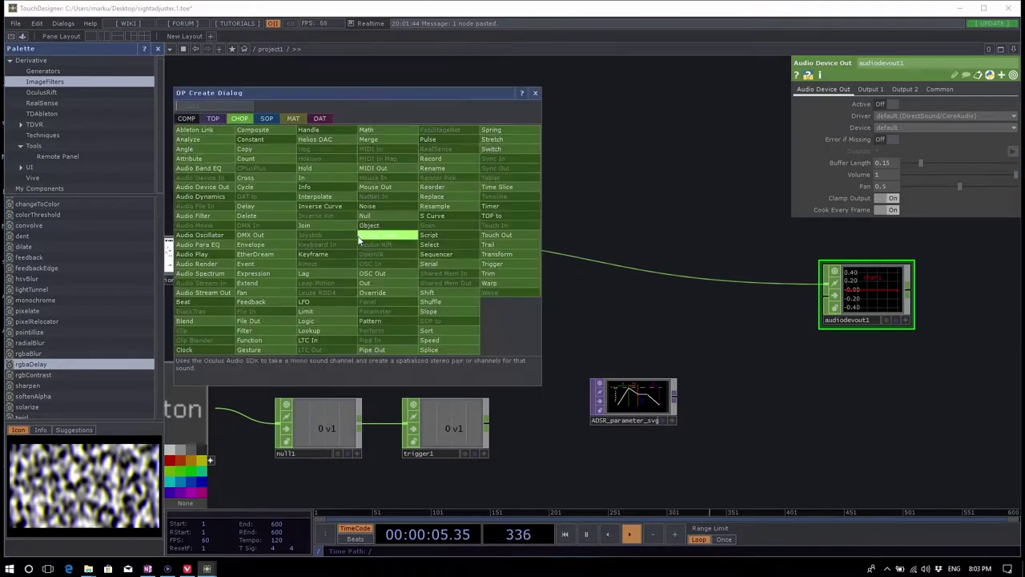
{"action": "type", "text": "math"}
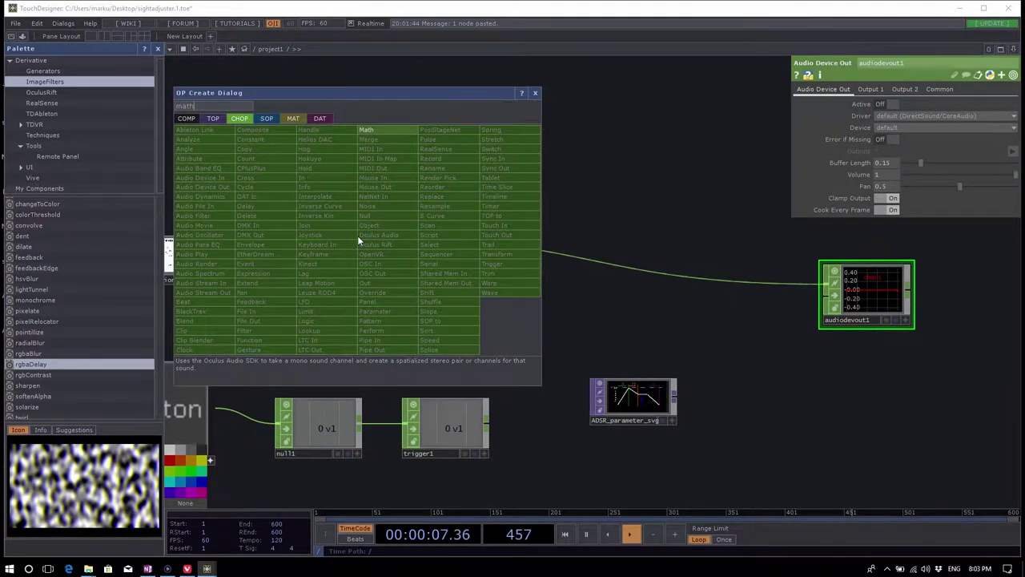
{"action": "left_click", "coordinate": [406, 133]}
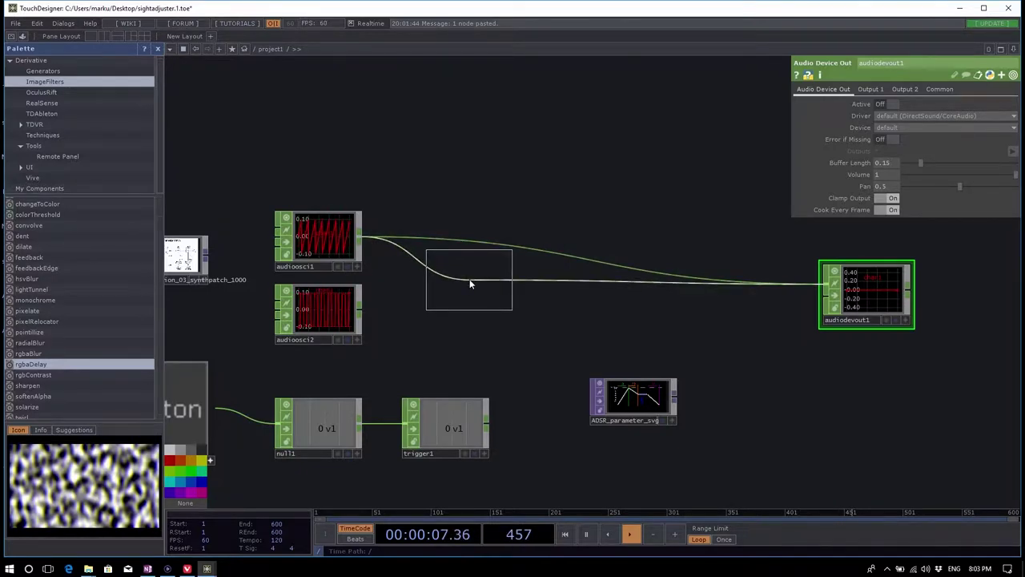
{"action": "left_click", "coordinate": [469, 280]}
{"action": "left_click_drag", "start_coordinate": [570, 340], "coordinate": [564, 374]}
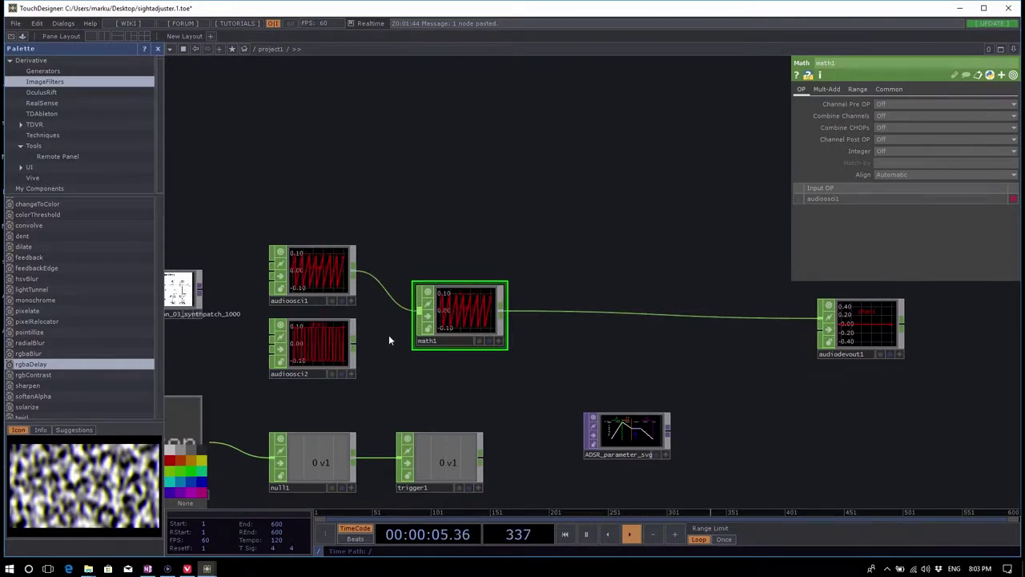
Step: Line up math1 with audiodevout1 and connect audioosci2's output to math1 as a second input
{"action": "left_click_drag", "start_coordinate": [466, 308], "coordinate": [461, 315]}
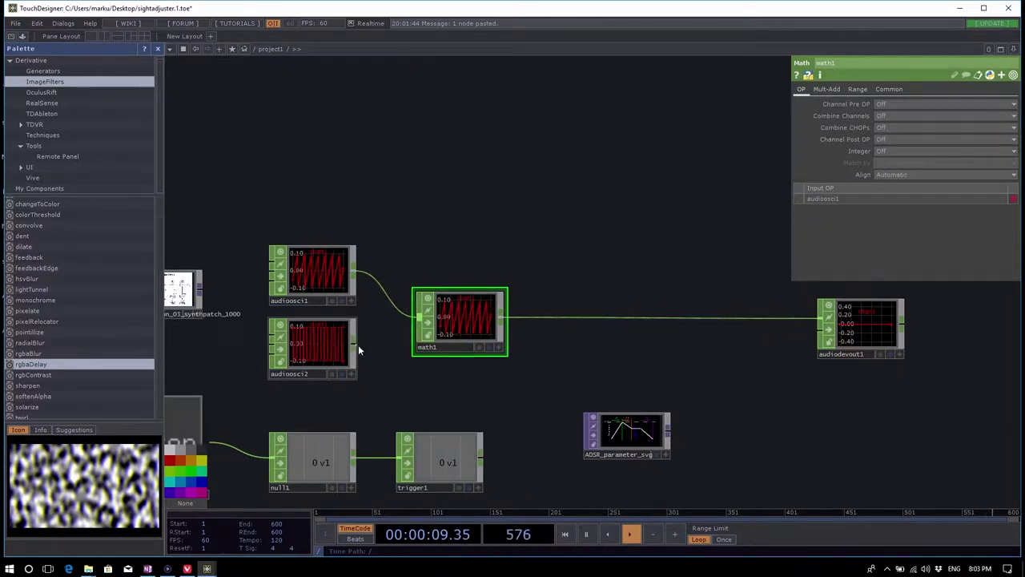
{"action": "left_click_drag", "start_coordinate": [355, 343], "coordinate": [411, 324]}
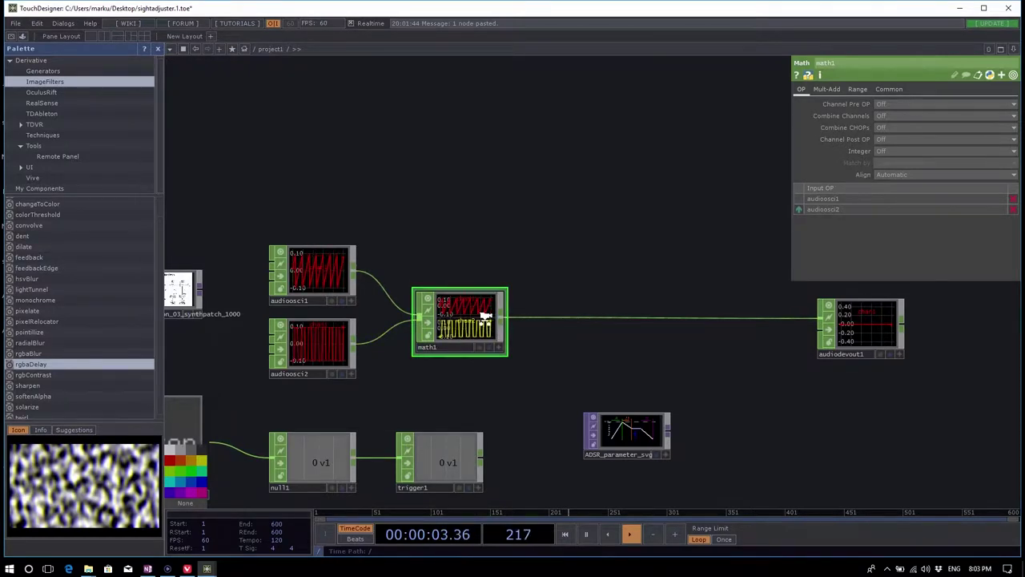
{"action": "scroll", "coordinate": [487, 315], "scroll_direction": "up", "scroll_amount": 3}
{"action": "scroll", "coordinate": [596, 374], "scroll_direction": "down", "scroll_amount": 3}
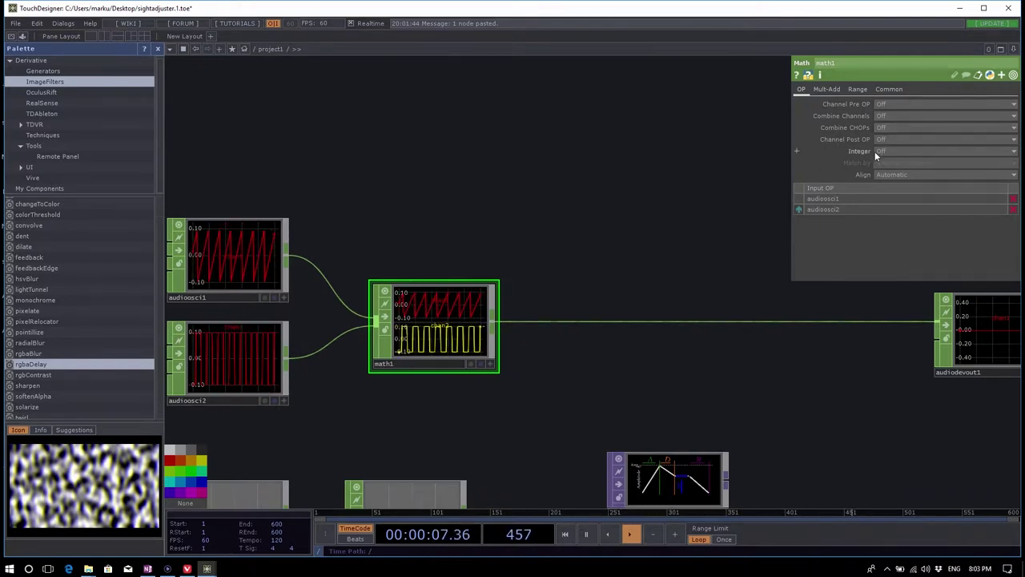
Step: Set math1's Combine CHOPs to Add so the two oscillators are mixed into one signal
{"action": "left_click", "coordinate": [889, 128]}
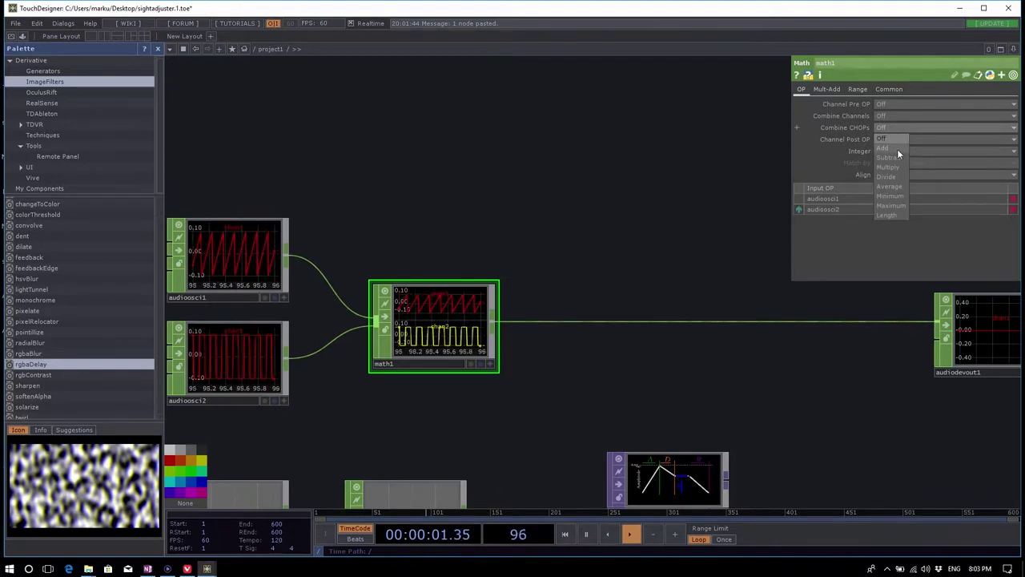
{"action": "left_click", "coordinate": [896, 148]}
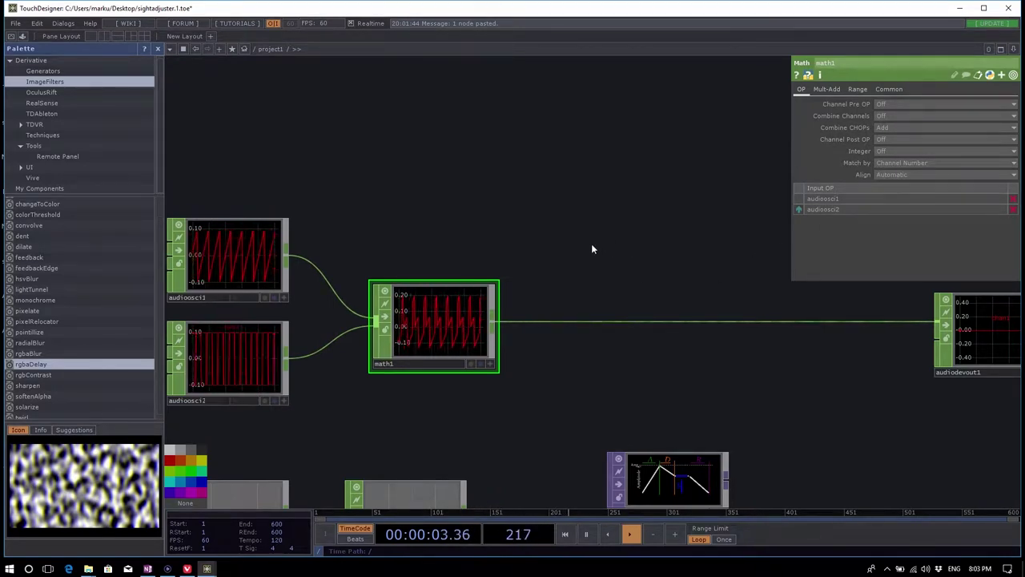
{"action": "left_click_drag", "start_coordinate": [591, 244], "coordinate": [613, 237]}
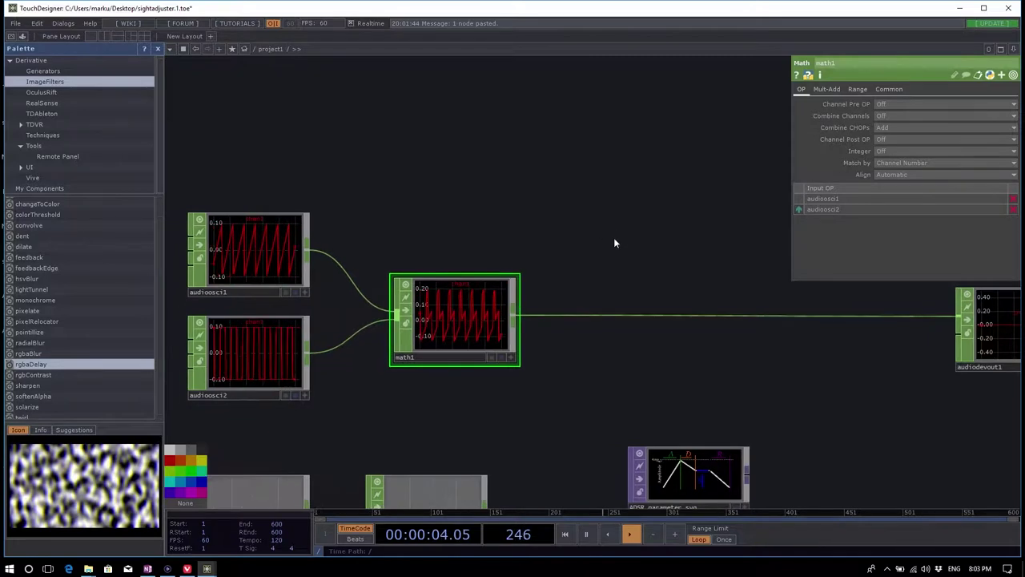
{"action": "left_click", "coordinate": [897, 125]}
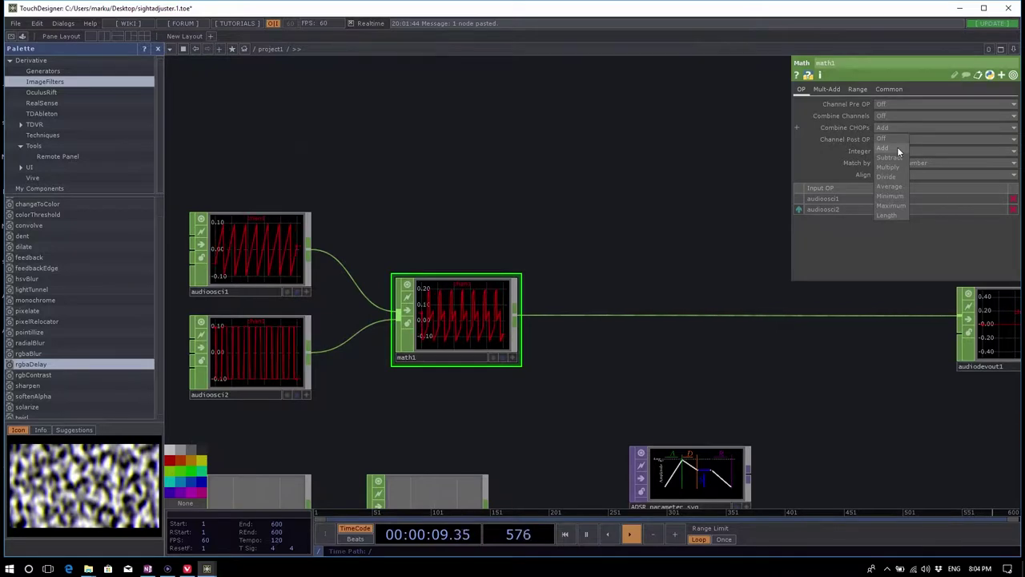
{"action": "left_click", "coordinate": [897, 147]}
{"action": "left_click_drag", "start_coordinate": [581, 214], "coordinate": [624, 233]}
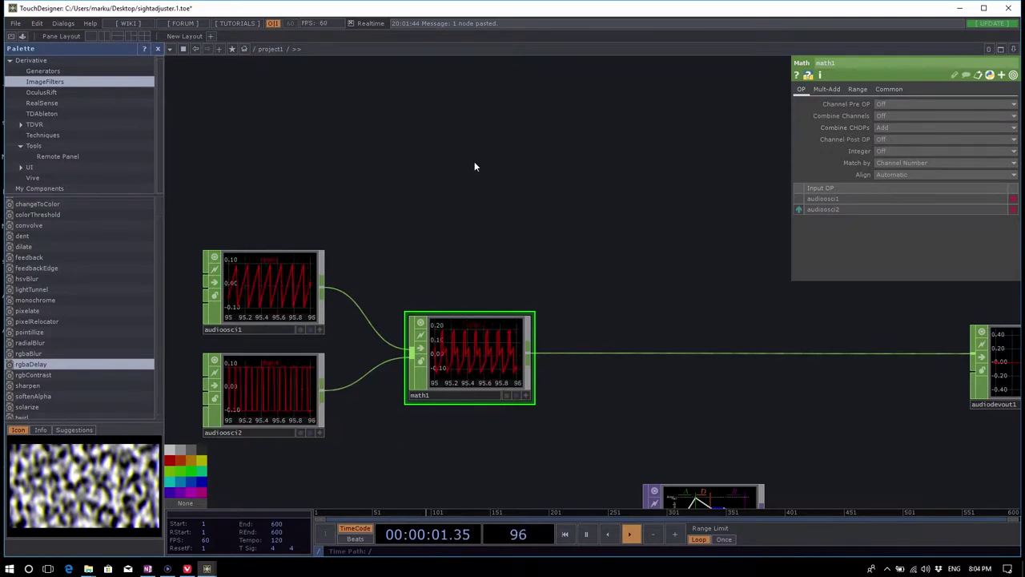
Step: Add a Pattern CHOP in the empty network area above the oscillators
{"action": "left_click_drag", "start_coordinate": [474, 166], "coordinate": [466, 194]}
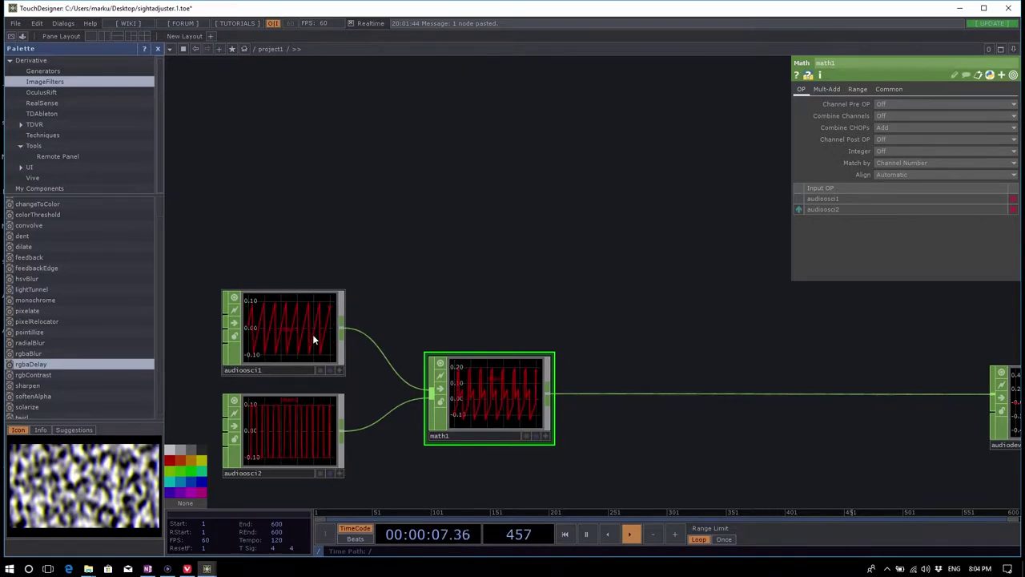
{"action": "left_click_drag", "start_coordinate": [373, 176], "coordinate": [389, 222]}
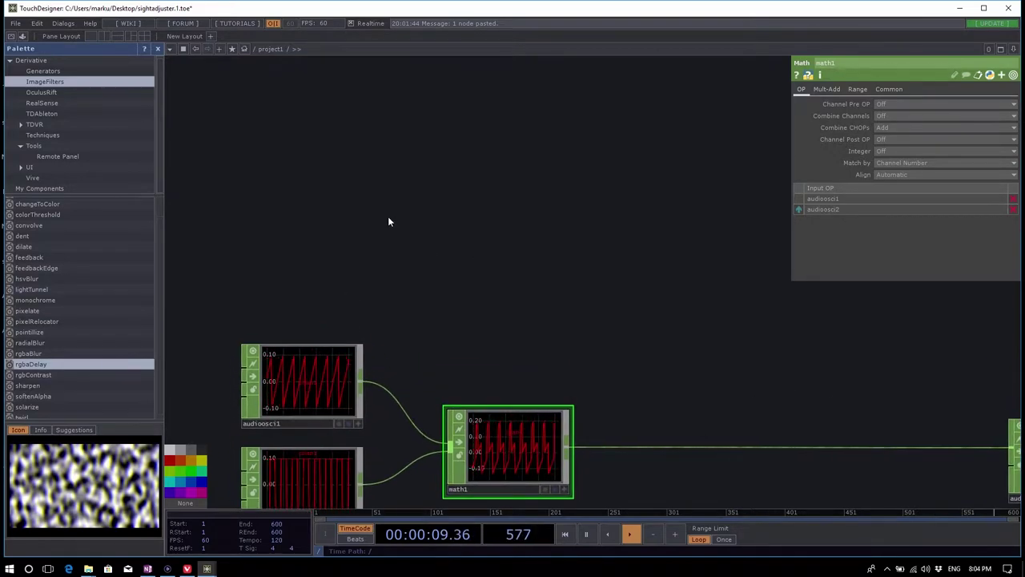
{"action": "key", "text": "Tab"}
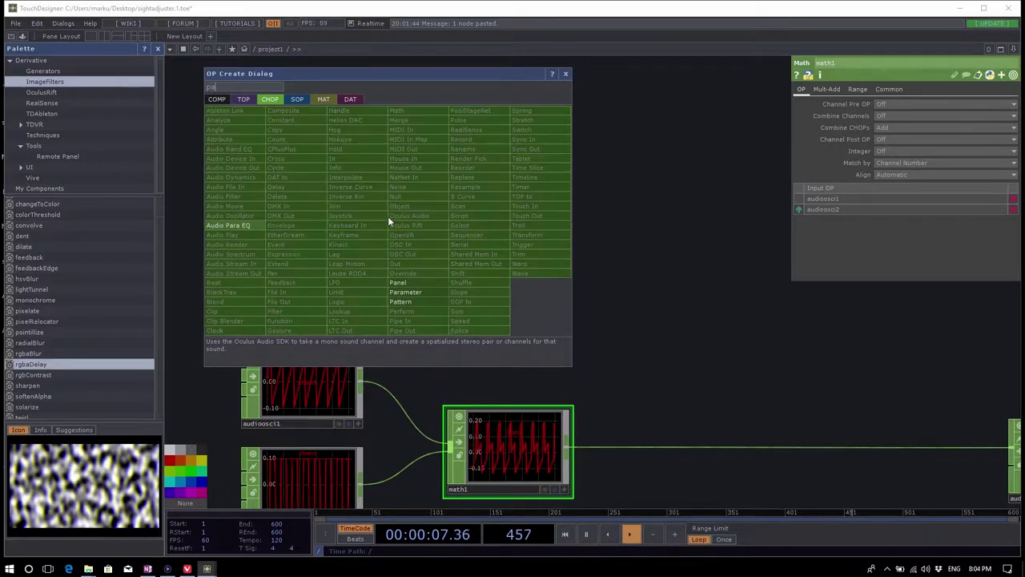
{"action": "key", "text": "Escape"}
{"action": "left_click", "coordinate": [368, 215]}
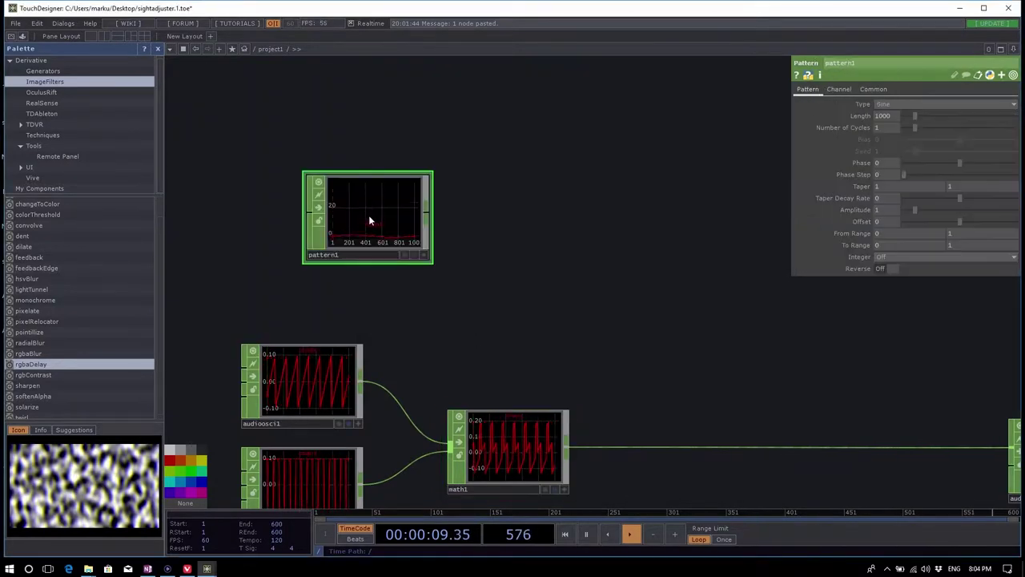
Step: Set pattern1's channel names to chan[1-2] and its Phase Step to 0.243
{"action": "left_click", "coordinate": [840, 89]}
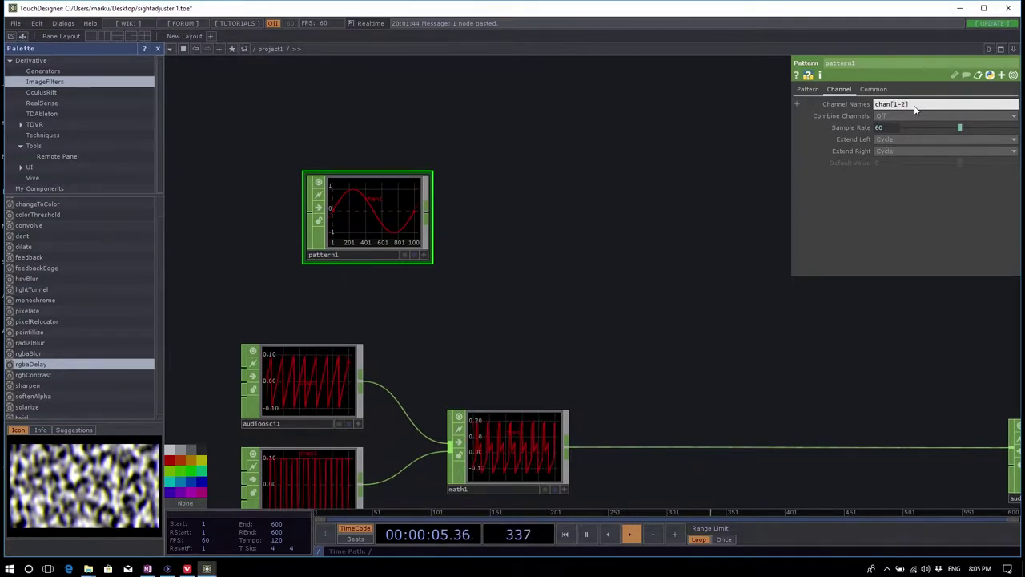
{"action": "key", "text": "Return"}
{"action": "left_click", "coordinate": [807, 90]}
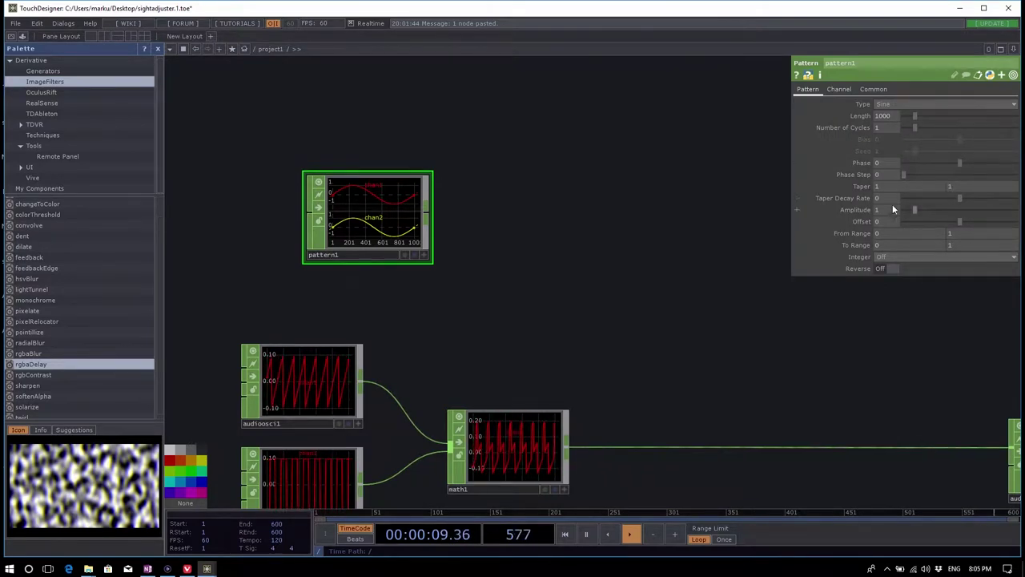
{"action": "left_click_drag", "start_coordinate": [905, 173], "coordinate": [929, 173]}
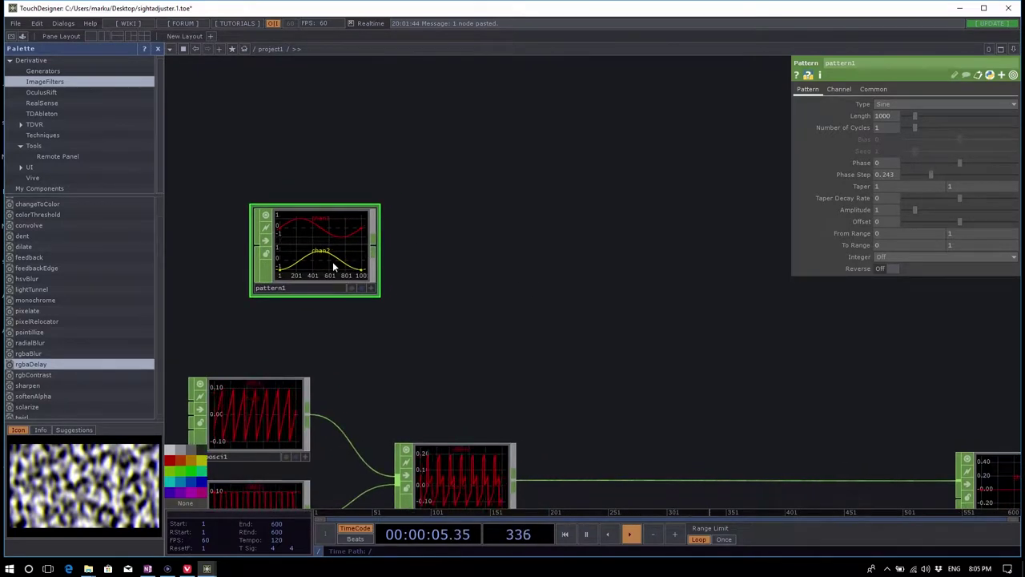
Step: Append a Math CHOP to pattern1's output and set its Combine Channels to Add
{"action": "right_click", "coordinate": [376, 251]}
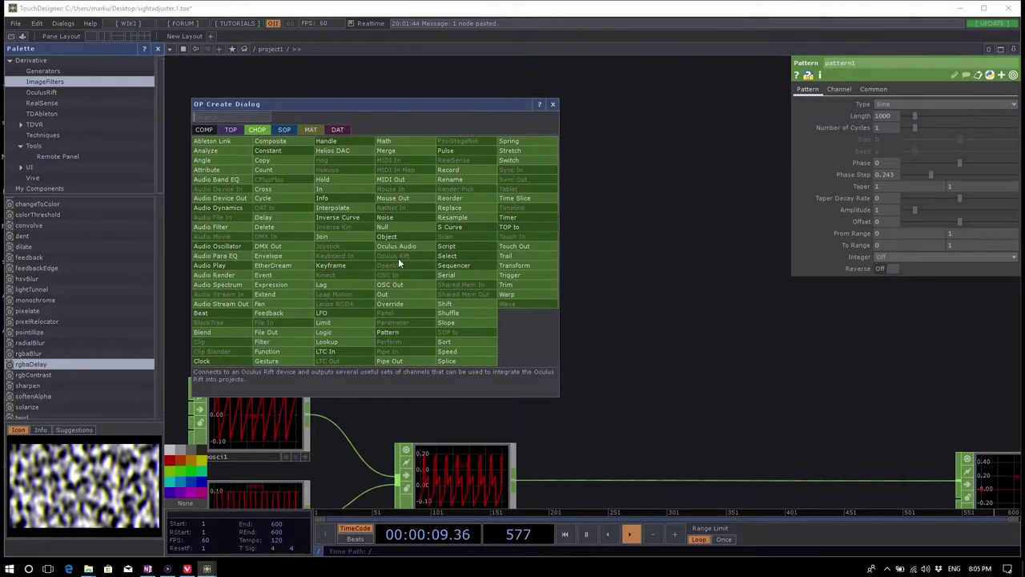
{"action": "type", "text": "math"}
{"action": "left_click", "coordinate": [393, 141]}
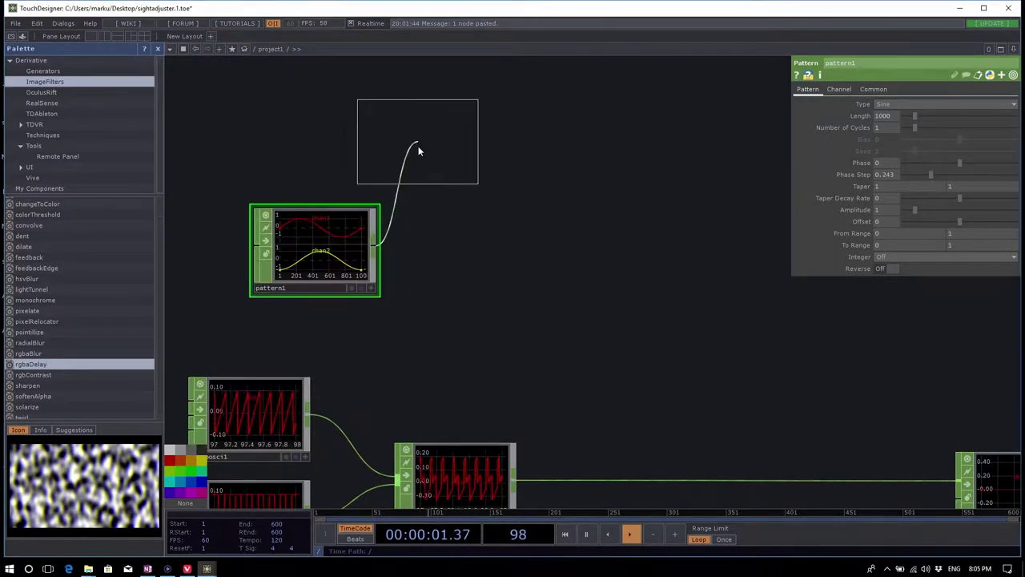
{"action": "left_click", "coordinate": [473, 249]}
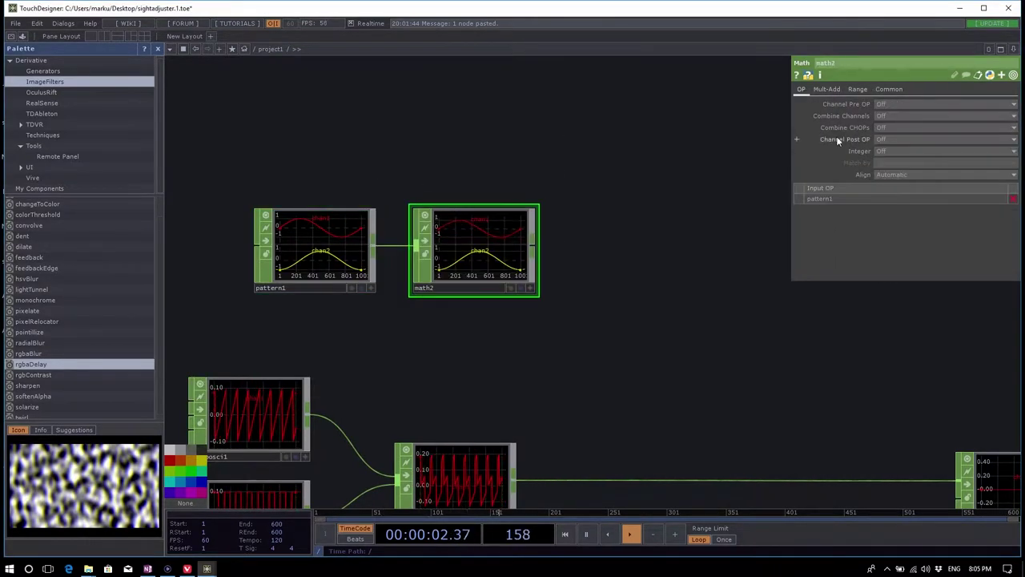
{"action": "left_click", "coordinate": [887, 115]}
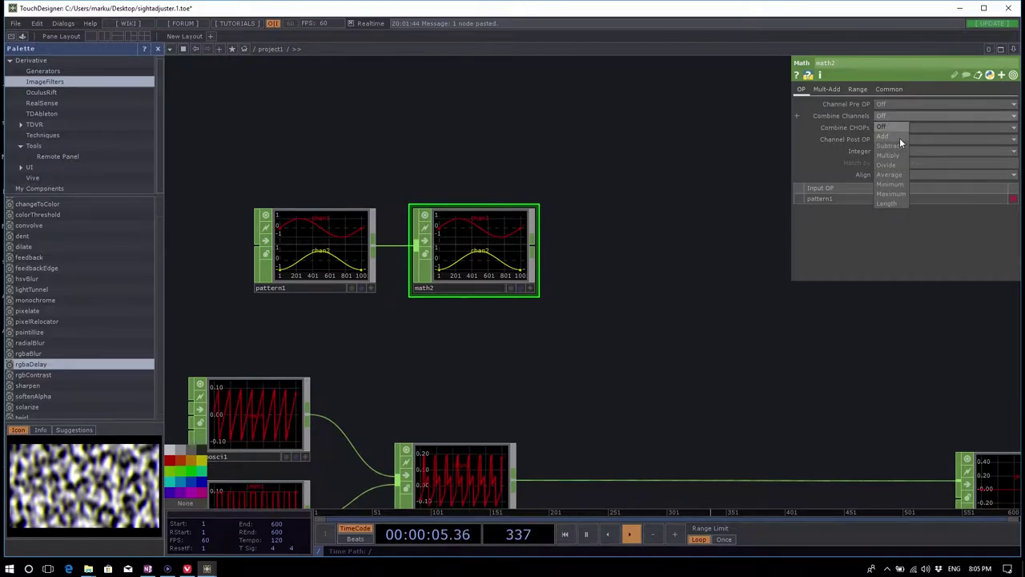
{"action": "left_click", "coordinate": [900, 138]}
Step: Duplicate pattern1 directly below itself with math2 moved farther away, and set the copy's Type to Triangle
{"action": "left_click", "coordinate": [320, 241]}
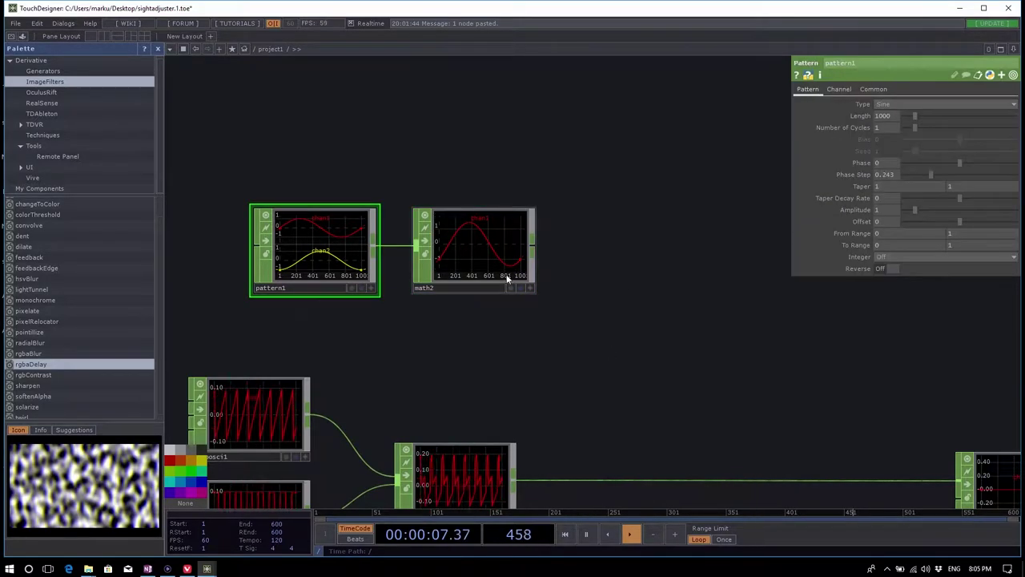
{"action": "left_click_drag", "start_coordinate": [653, 269], "coordinate": [703, 180]}
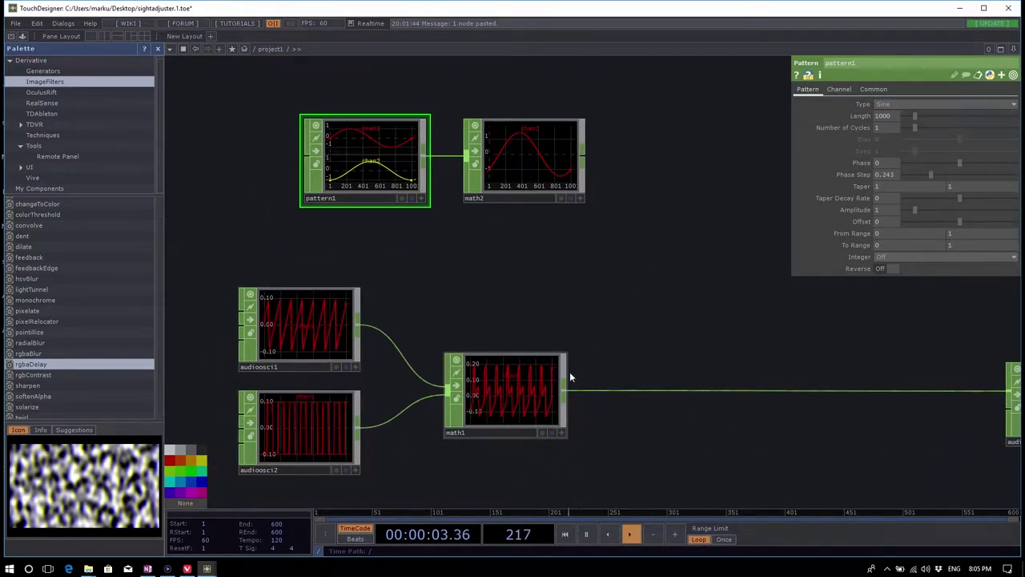
{"action": "left_click_drag", "start_coordinate": [569, 373], "coordinate": [600, 385]}
{"action": "left_click_drag", "start_coordinate": [555, 229], "coordinate": [594, 210]}
{"action": "left_click_drag", "start_coordinate": [355, 233], "coordinate": [331, 143]}
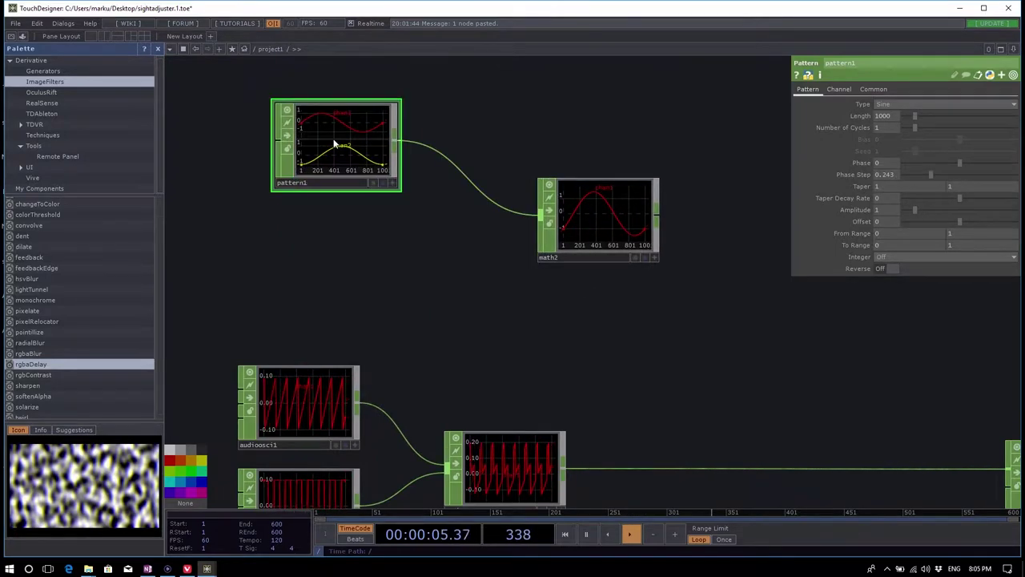
{"action": "key", "text": "ctrl+v"}
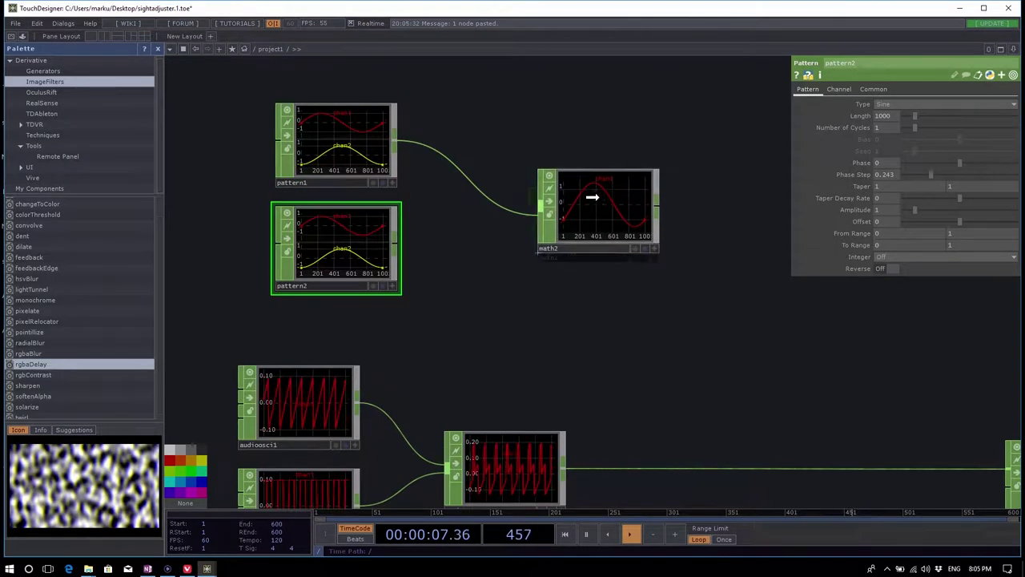
{"action": "left_click_drag", "start_coordinate": [590, 200], "coordinate": [747, 224]}
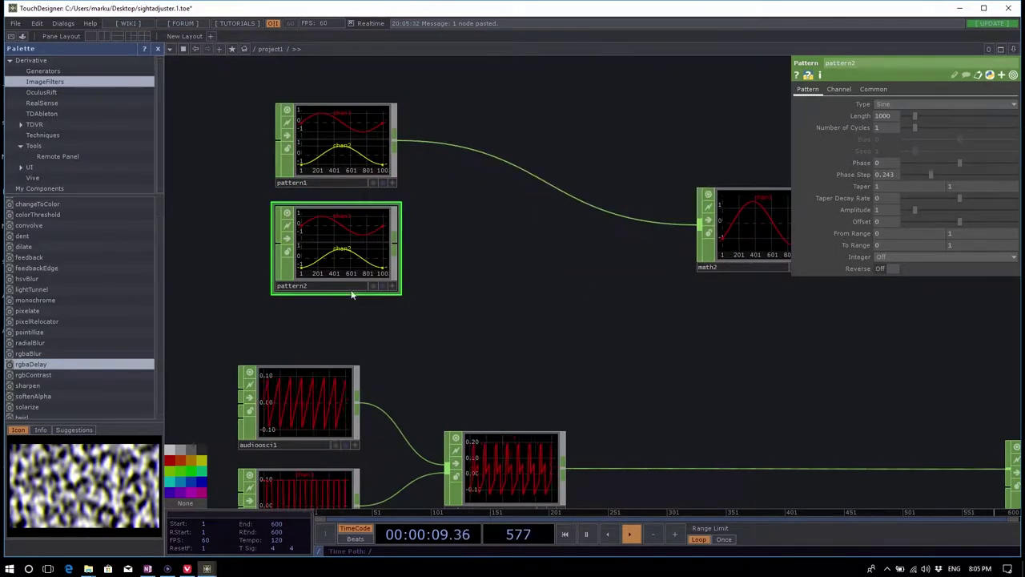
{"action": "left_click", "coordinate": [942, 104]}
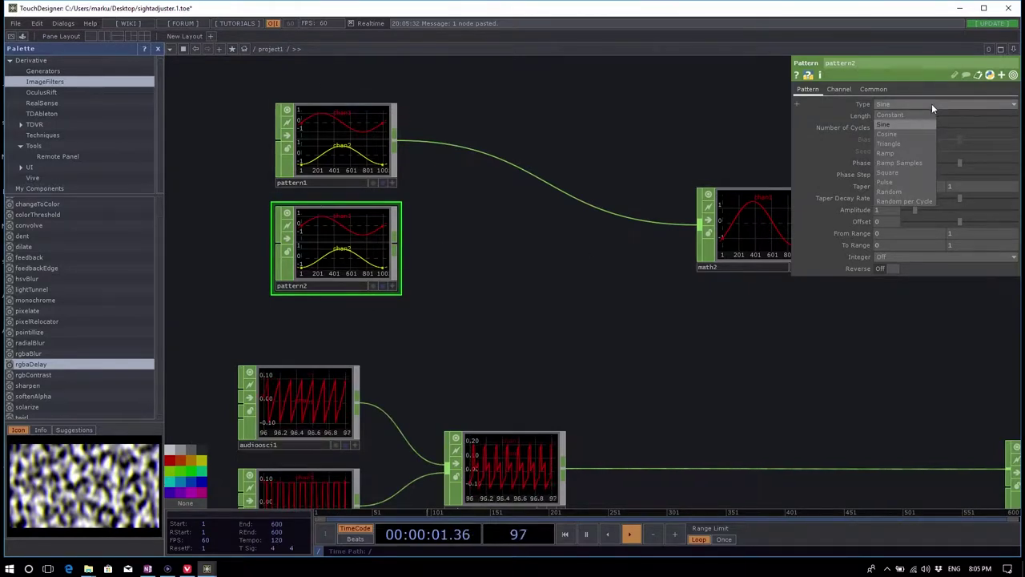
{"action": "left_click", "coordinate": [909, 144]}
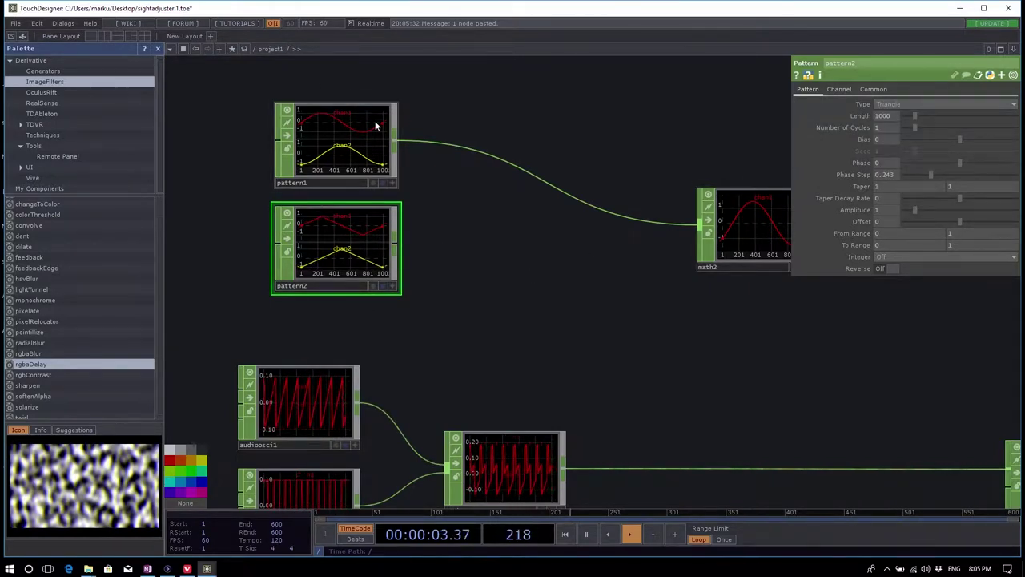
Step: Add a Math CHOP fed by both pattern1 and pattern2 and set its Combine CHOPs to Add
{"action": "right_click", "coordinate": [394, 144]}
{"action": "type", "text": "m"}
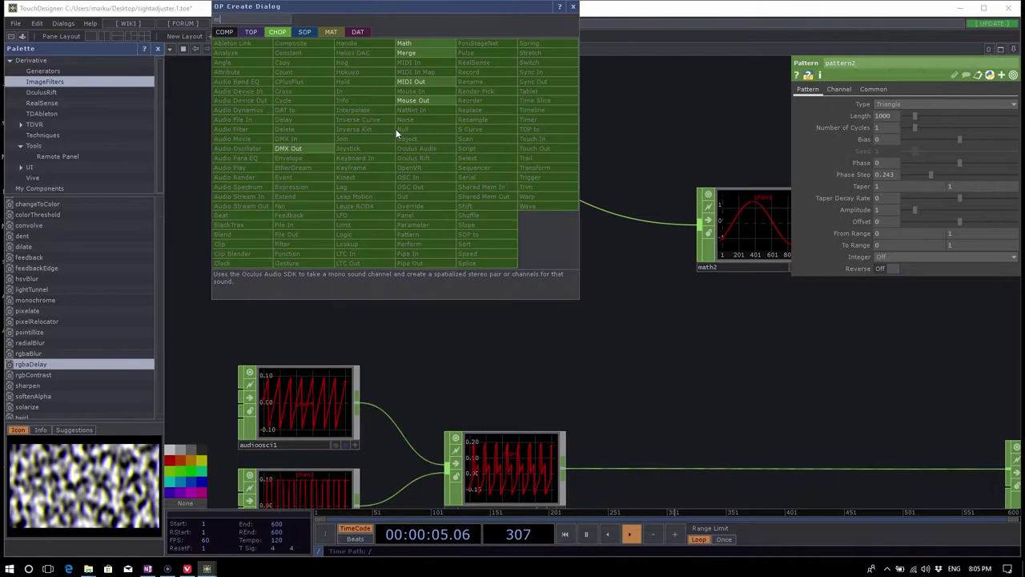
{"action": "left_click", "coordinate": [424, 46]}
{"action": "left_click", "coordinate": [485, 255]}
{"action": "left_click_drag", "start_coordinate": [393, 239], "coordinate": [487, 257]}
{"action": "left_click", "coordinate": [904, 128]}
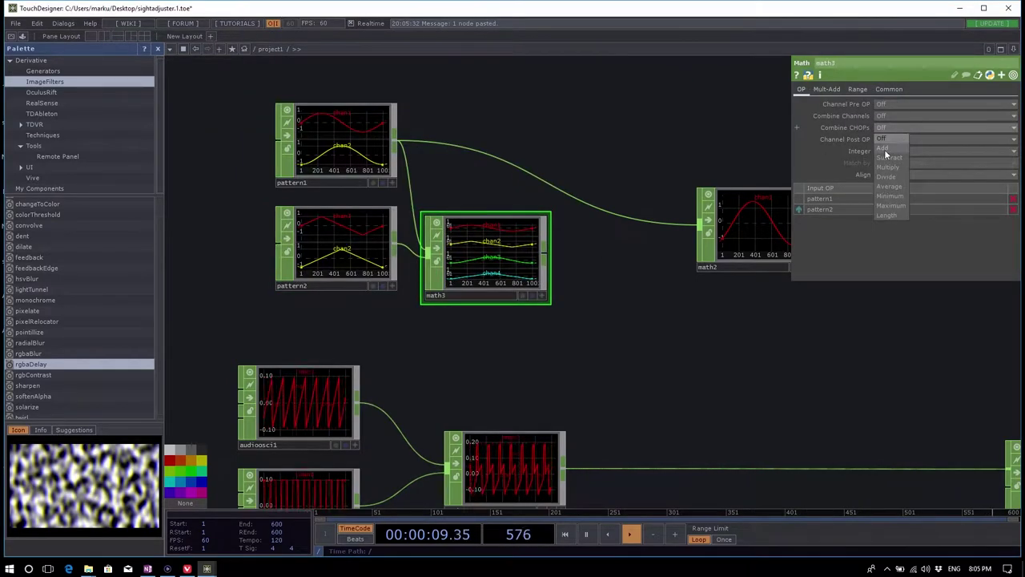
{"action": "left_click", "coordinate": [886, 149]}
Step: Line up math2 with pattern1, move math3 farther from pattern2, and set math3's Combine Channels to Add
{"action": "scroll", "coordinate": [476, 360], "scroll_direction": "up", "scroll_amount": 3}
{"action": "middle_click_drag", "start_coordinate": [476, 365], "coordinate": [469, 412]}
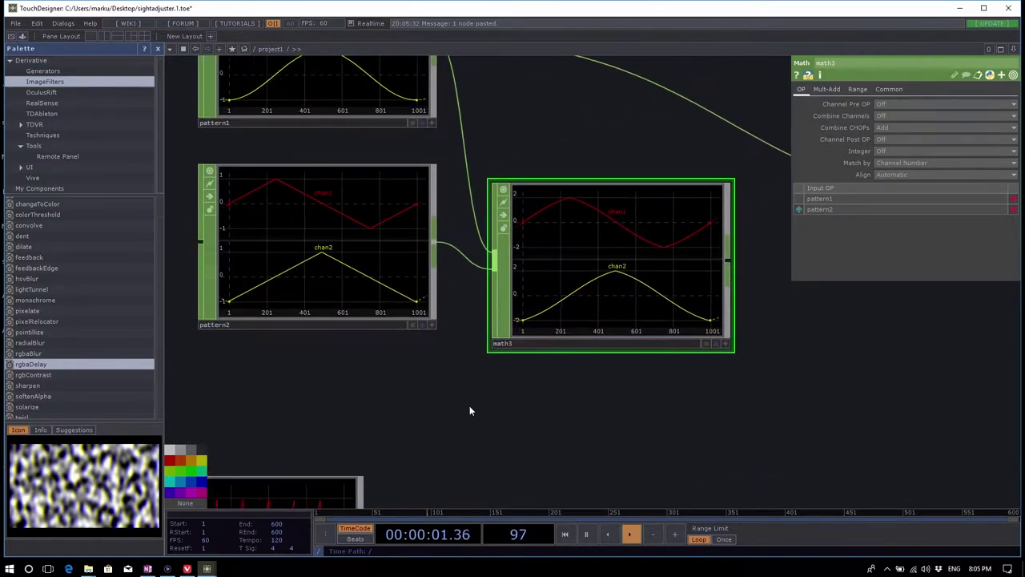
{"action": "scroll", "coordinate": [469, 412], "scroll_direction": "down", "scroll_amount": 2}
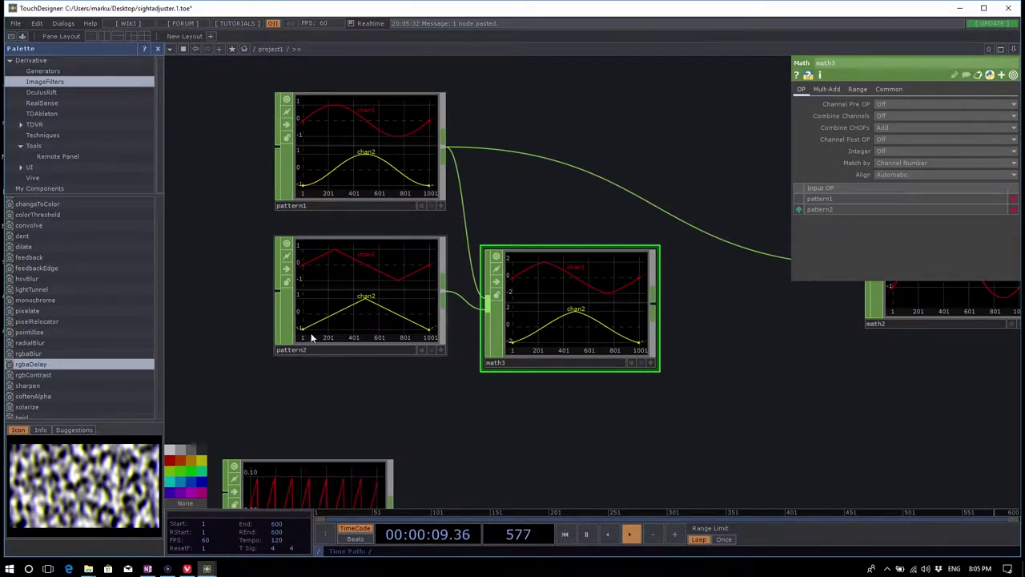
{"action": "scroll", "coordinate": [418, 286], "scroll_direction": "down", "scroll_amount": 6}
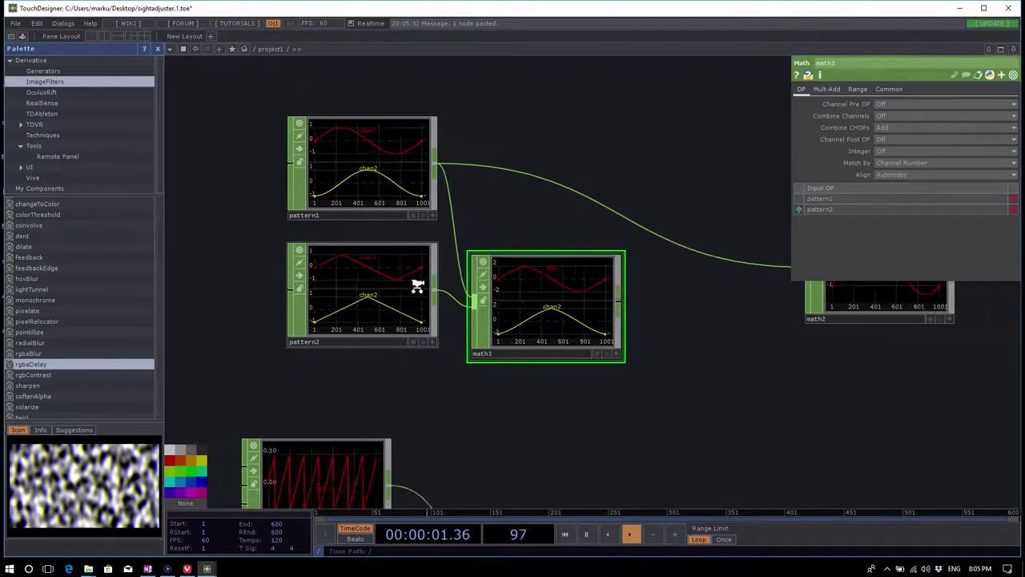
{"action": "left_click_drag", "start_coordinate": [553, 213], "coordinate": [514, 157]}
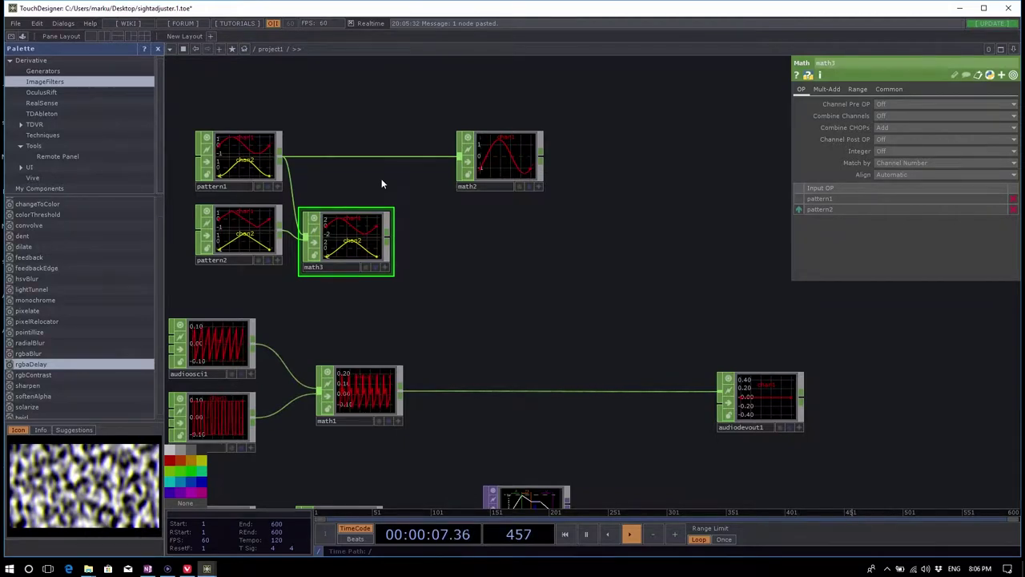
{"action": "left_click_drag", "start_coordinate": [345, 246], "coordinate": [373, 229]}
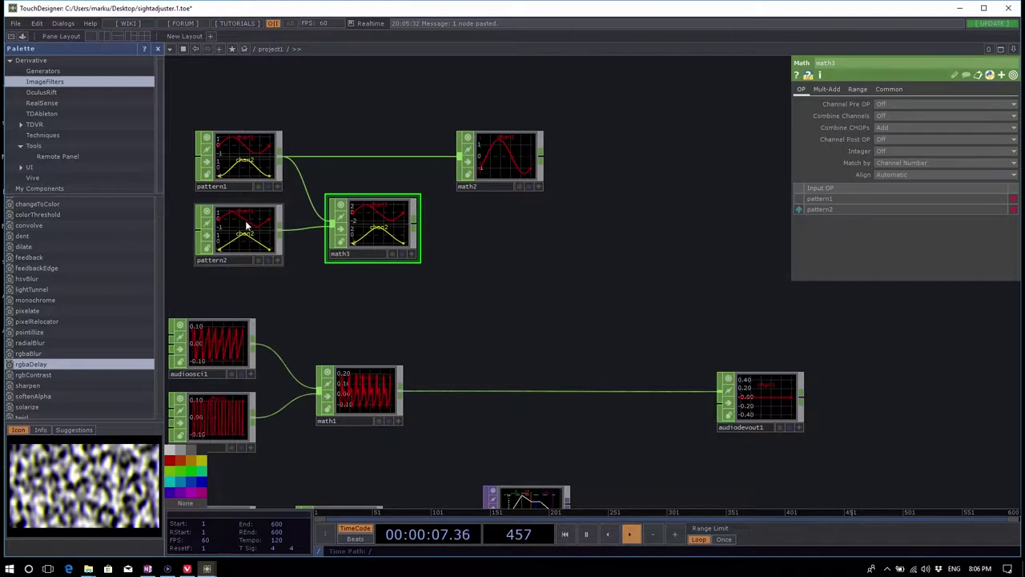
{"action": "left_click", "coordinate": [901, 116]}
{"action": "left_click", "coordinate": [890, 127]}
{"action": "scroll", "coordinate": [320, 238], "scroll_direction": "up", "scroll_amount": 3}
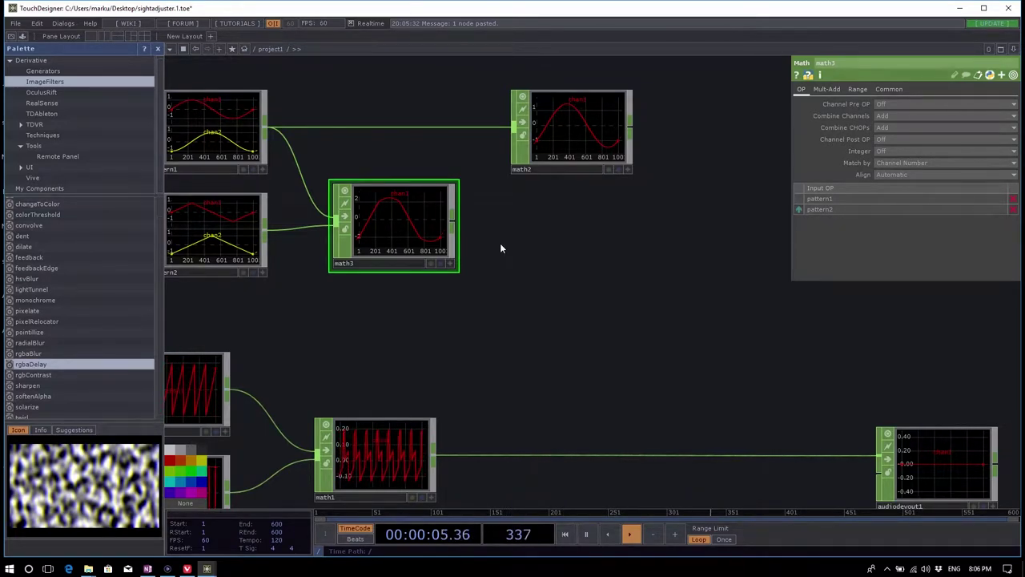
Step: Delete the four demonstration operators pattern1, pattern2, math2 and math3
{"action": "scroll", "coordinate": [602, 265], "scroll_direction": "down", "scroll_amount": 2}
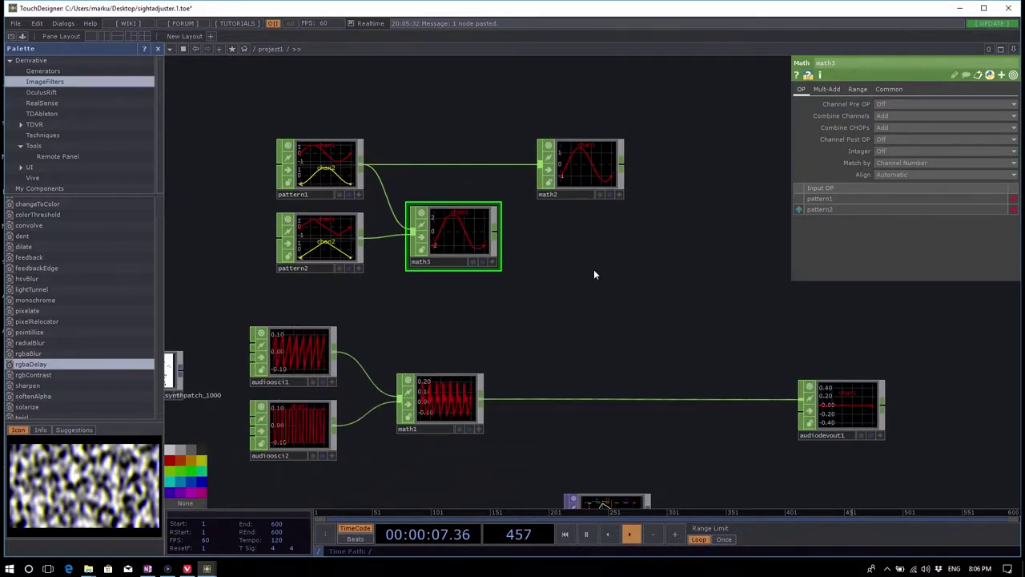
{"action": "left_click_drag", "start_coordinate": [629, 262], "coordinate": [318, 145]}
{"action": "right_click_drag", "start_coordinate": [664, 284], "coordinate": [275, 137]}
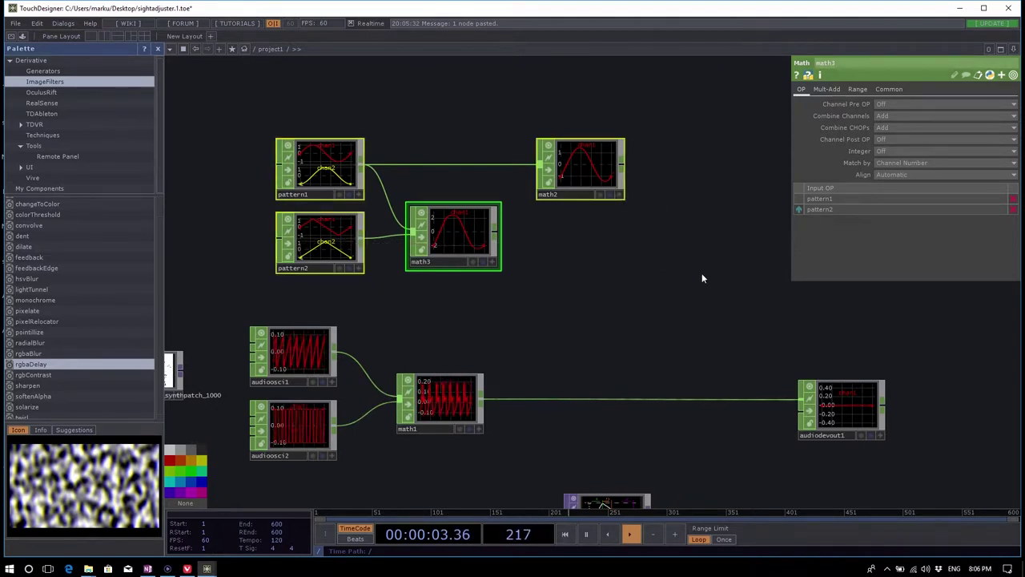
{"action": "key", "text": "Delete"}
{"action": "key", "text": "h"}
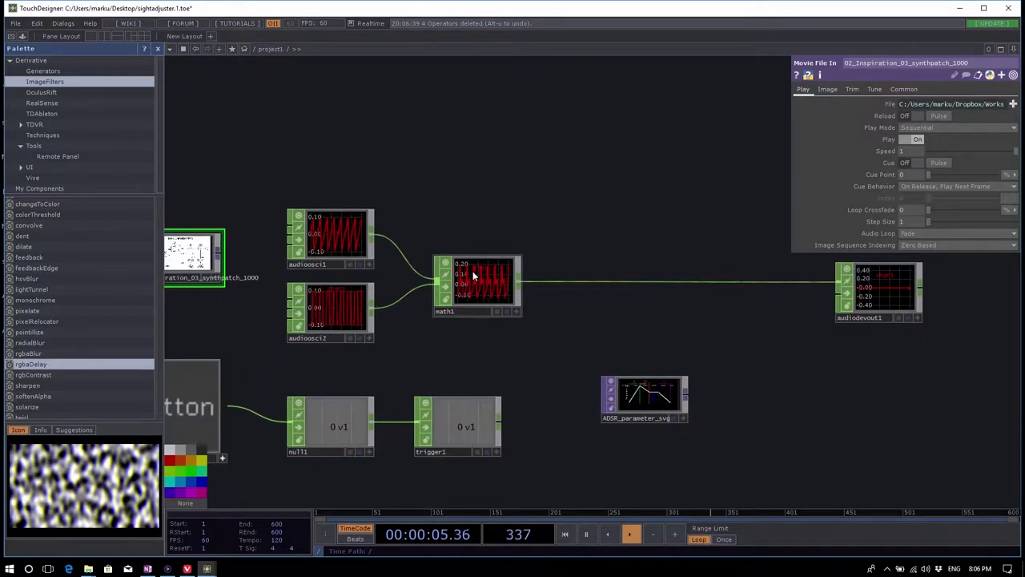
Step: Examine math1's mixed waveform and the Basic Synthesizer Patch diagram for the stage that follows the mixer
{"action": "left_click", "coordinate": [491, 285]}
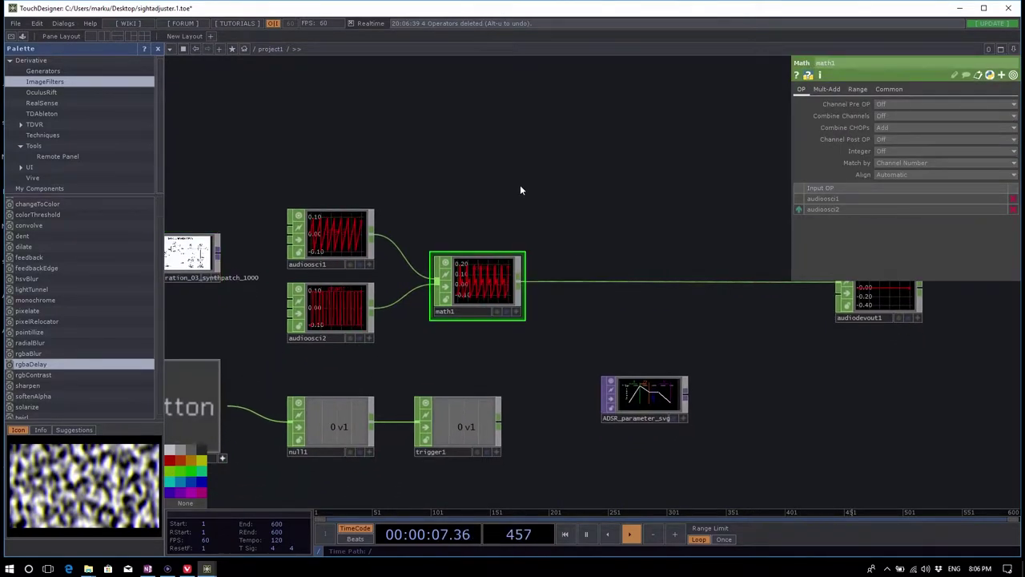
{"action": "left_click_drag", "start_coordinate": [572, 190], "coordinate": [545, 240]}
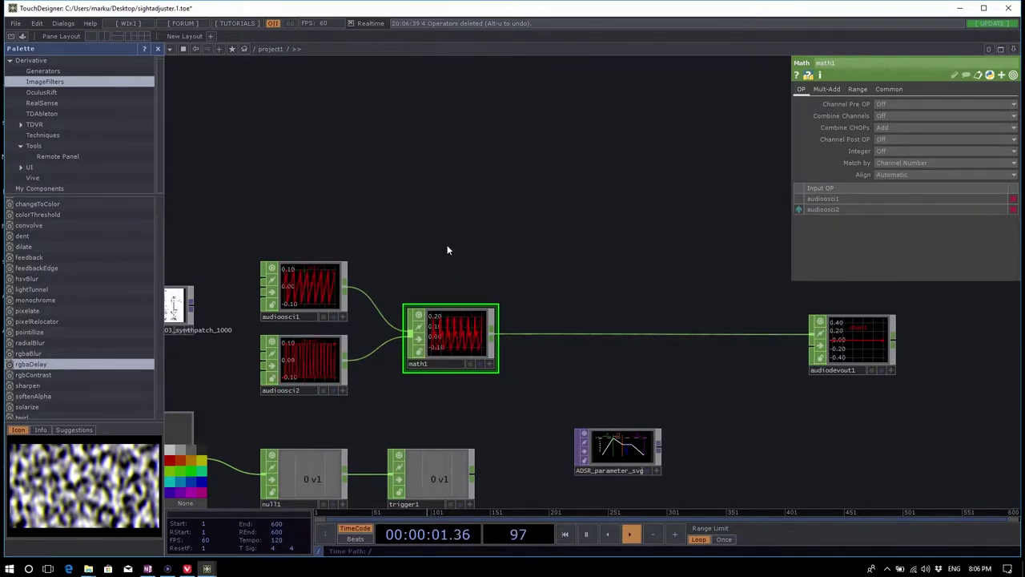
{"action": "scroll", "coordinate": [361, 340], "scroll_direction": "up", "scroll_amount": 5}
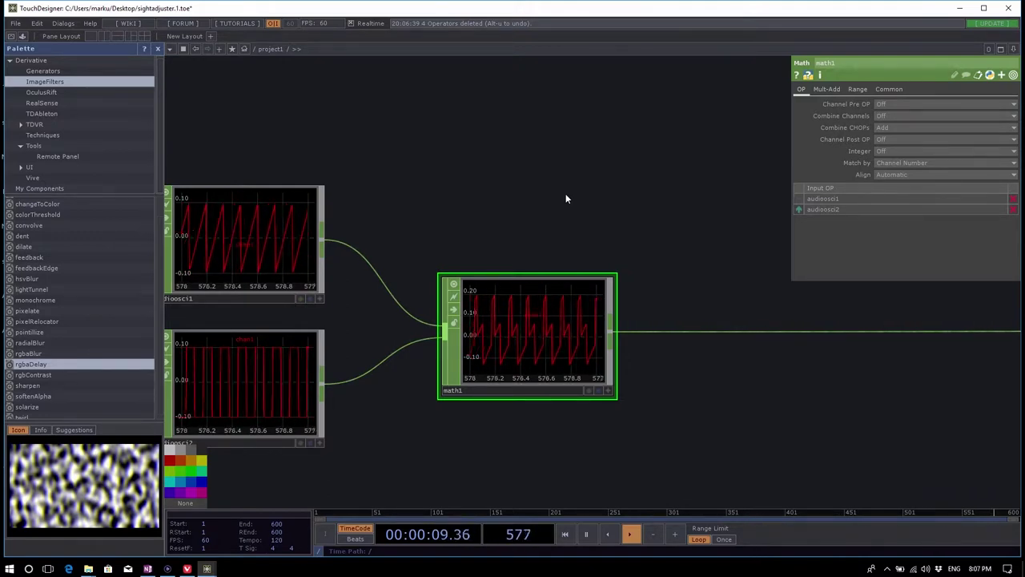
{"action": "scroll", "coordinate": [553, 311], "scroll_direction": "down", "scroll_amount": 5}
{"action": "left_click_drag", "start_coordinate": [666, 343], "coordinate": [576, 363]}
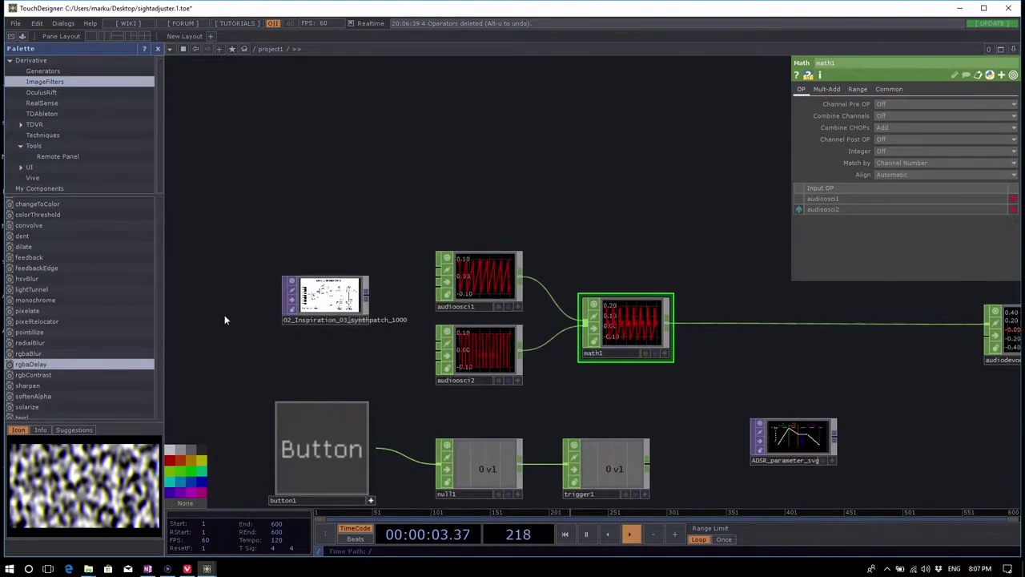
{"action": "scroll", "coordinate": [224, 318], "scroll_direction": "up", "scroll_amount": 5}
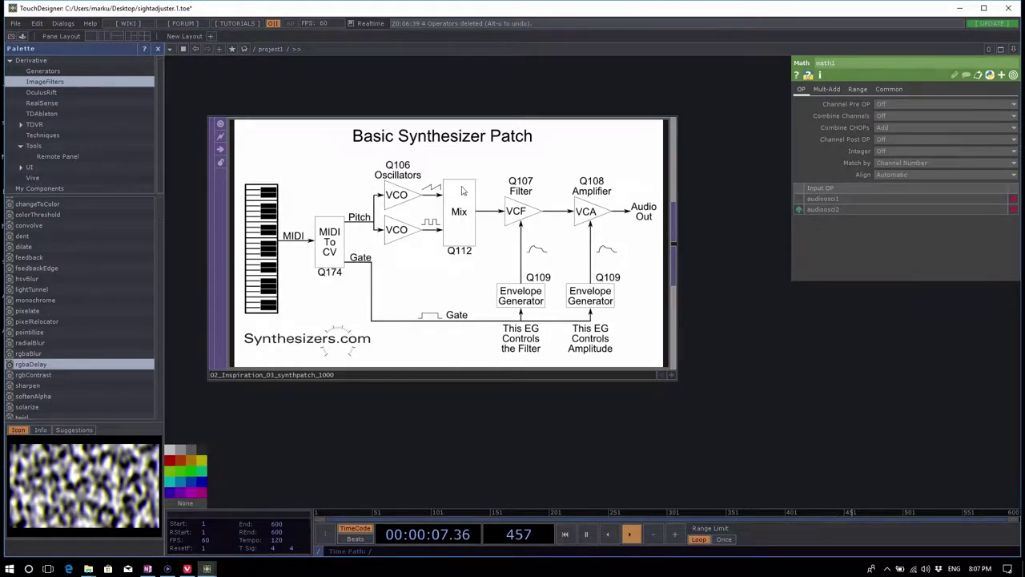
{"action": "scroll", "coordinate": [184, 232], "scroll_direction": "down", "scroll_amount": 4}
{"action": "scroll", "coordinate": [347, 232], "scroll_direction": "up", "scroll_amount": 4}
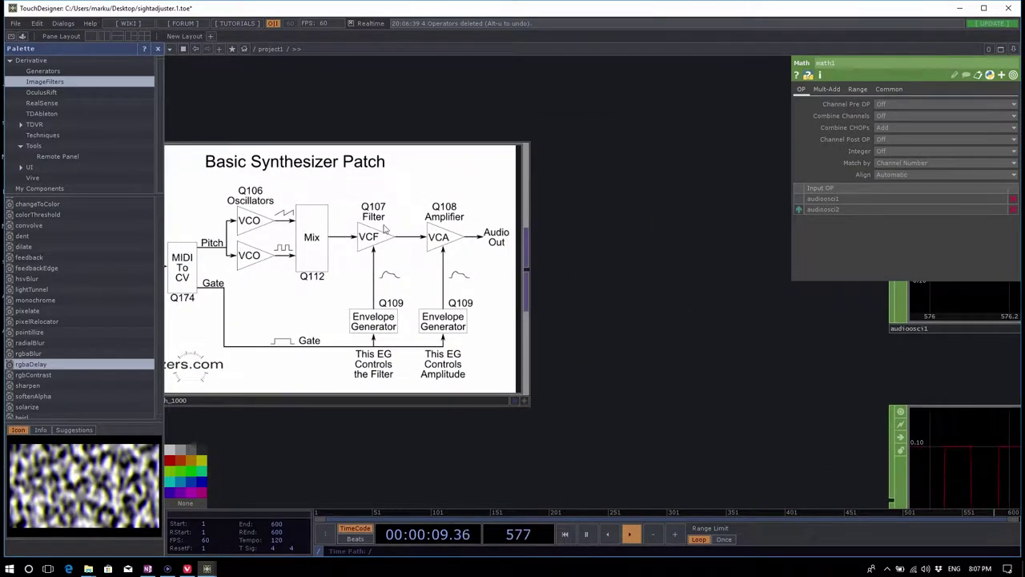
{"action": "scroll", "coordinate": [270, 225], "scroll_direction": "down", "scroll_amount": 5}
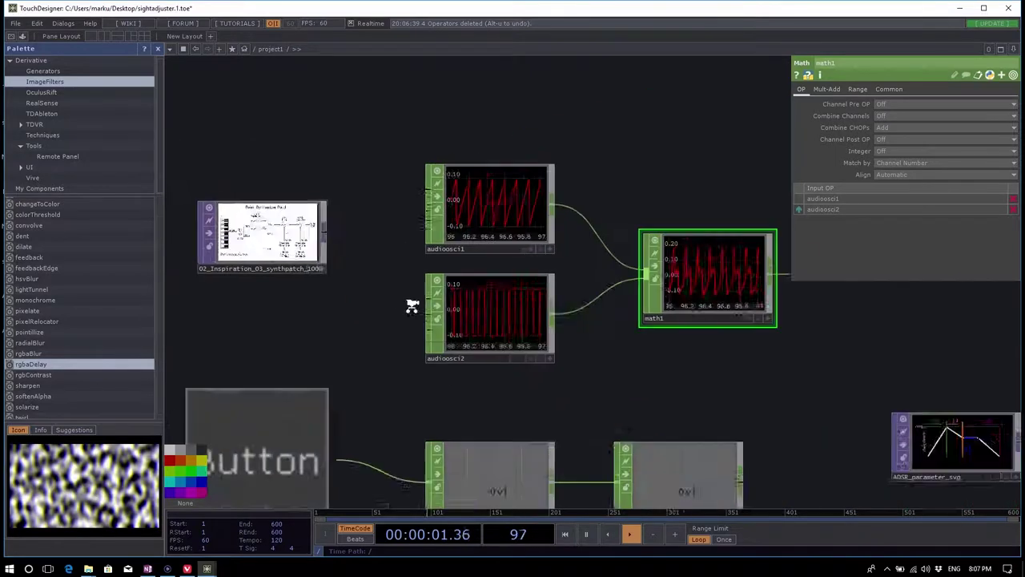
Step: Insert an Audio Filter CHOP on the wire between math1 and audiodevout1
{"action": "left_click_drag", "start_coordinate": [616, 314], "coordinate": [504, 305]}
{"action": "scroll", "coordinate": [494, 263], "scroll_direction": "up", "scroll_amount": 4}
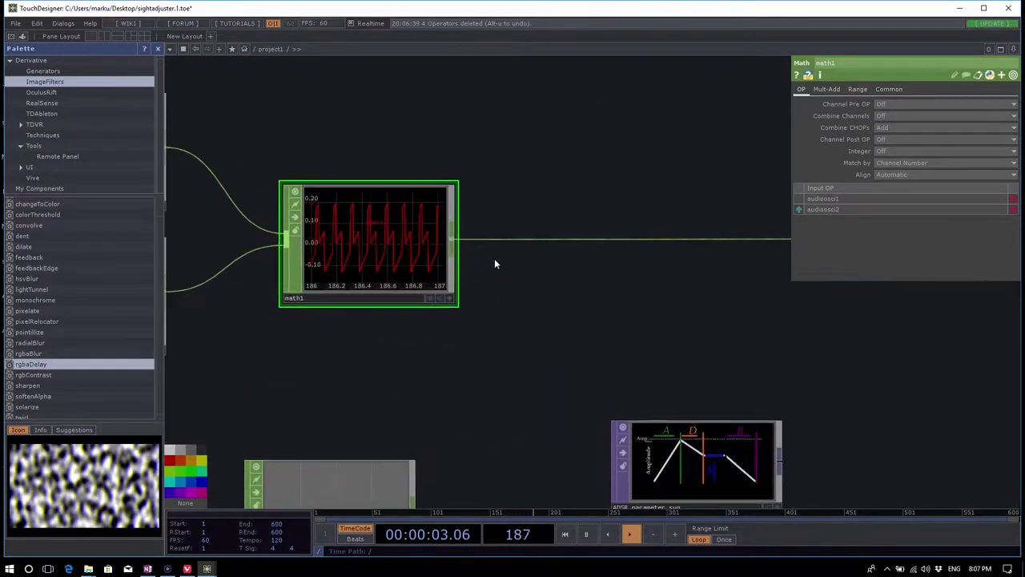
{"action": "right_click", "coordinate": [455, 242]}
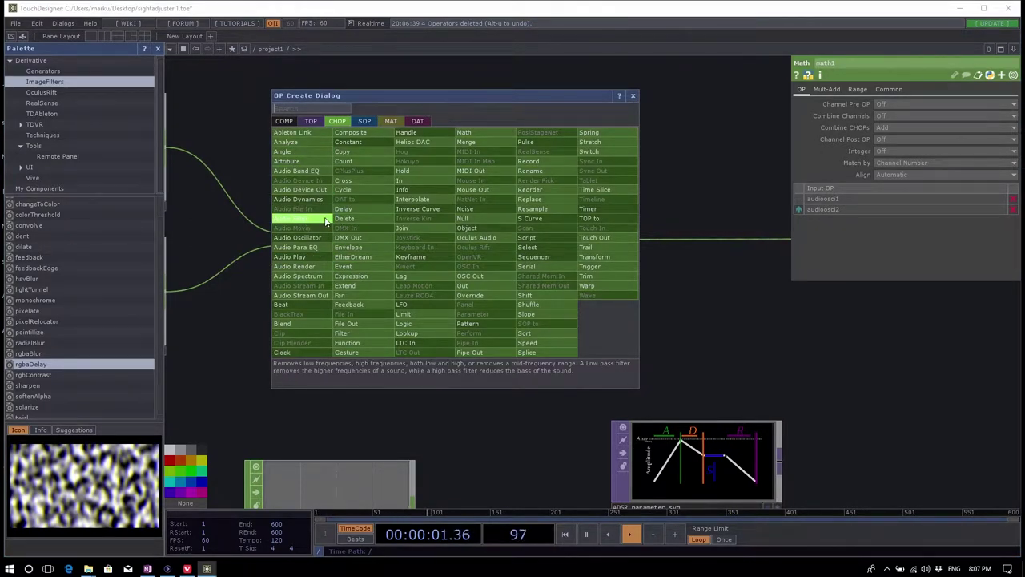
{"action": "type", "text": "audio"}
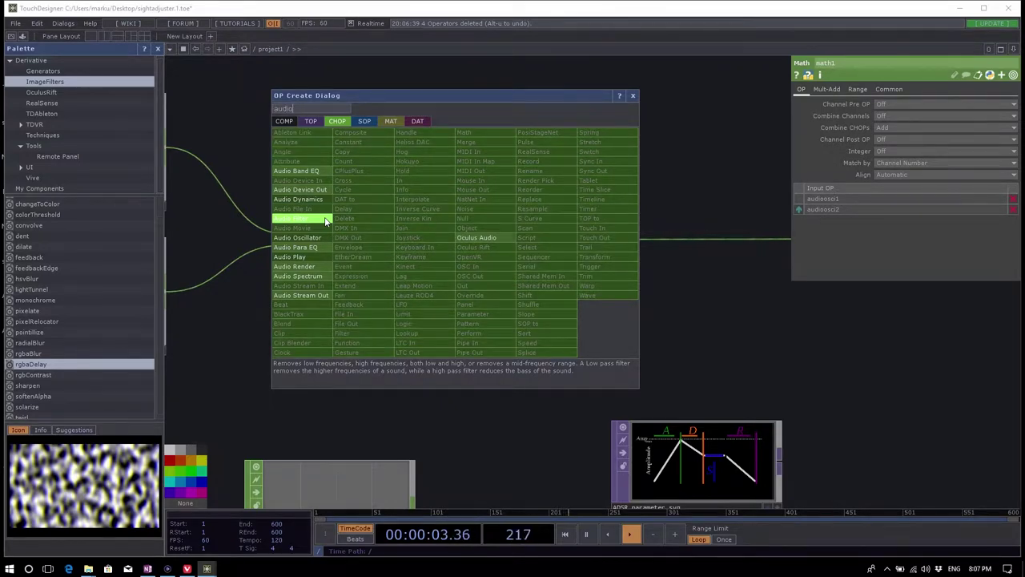
{"action": "type", "text": "Fil"}
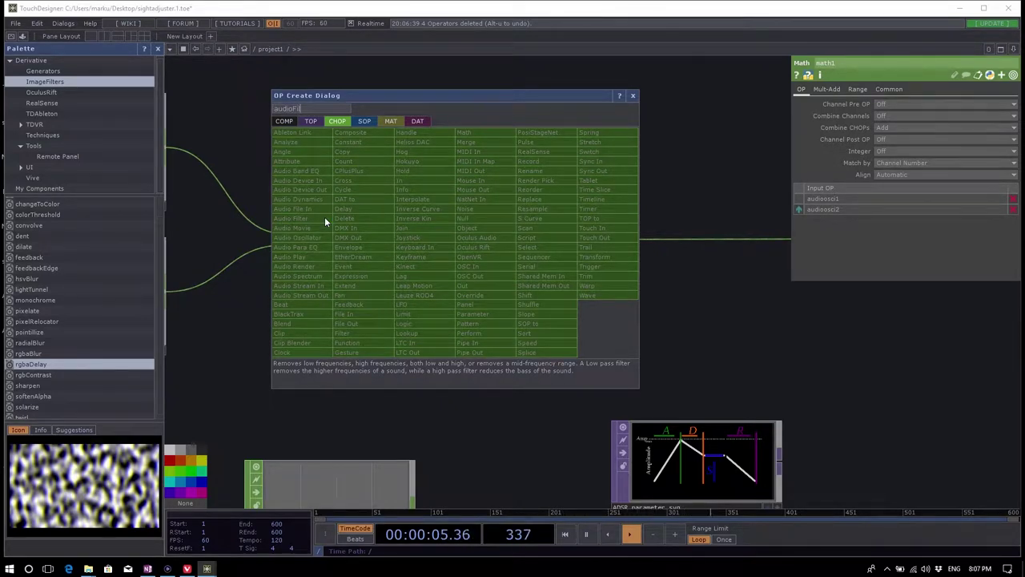
{"action": "key", "text": "BackSpace"}
{"action": "key", "text": "BackSpace"}
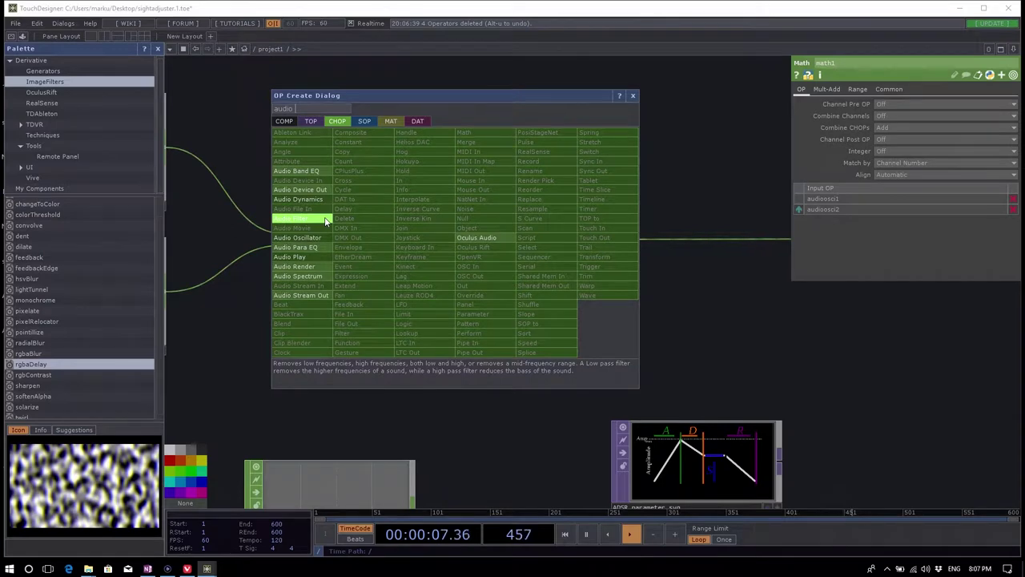
{"action": "type", "text": "fi"}
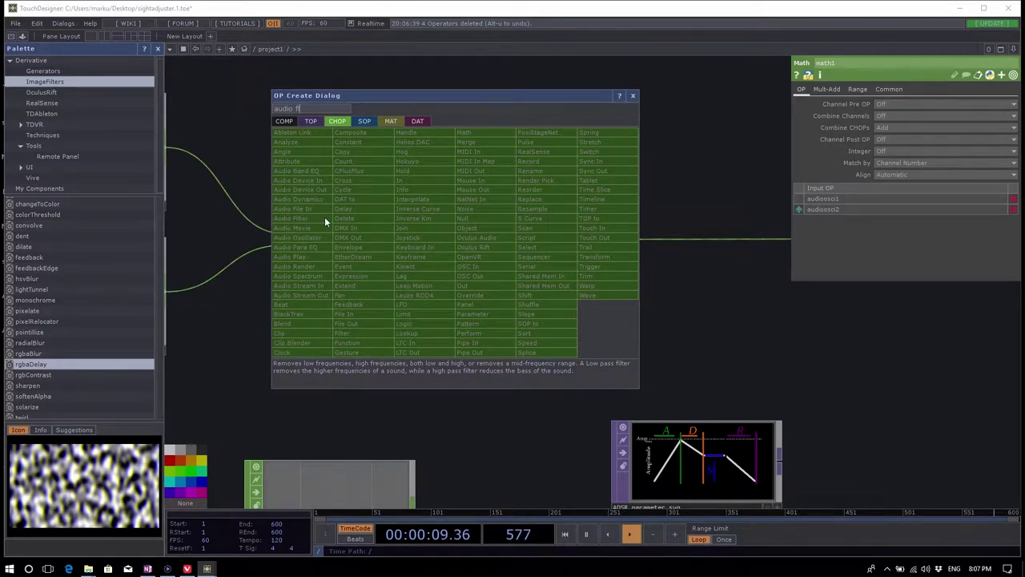
{"action": "key", "text": "BackSpace"}
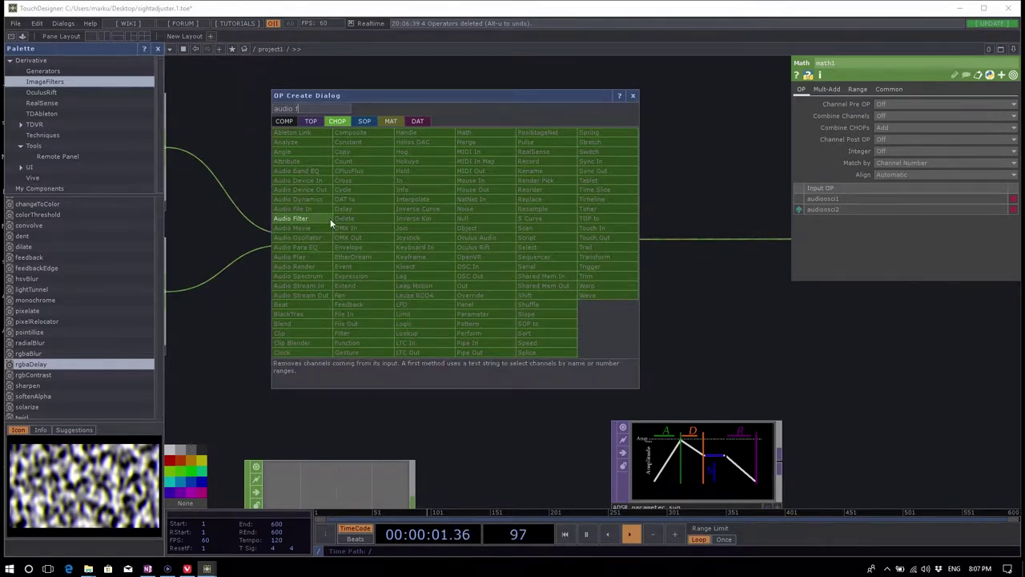
{"action": "left_click", "coordinate": [320, 219]}
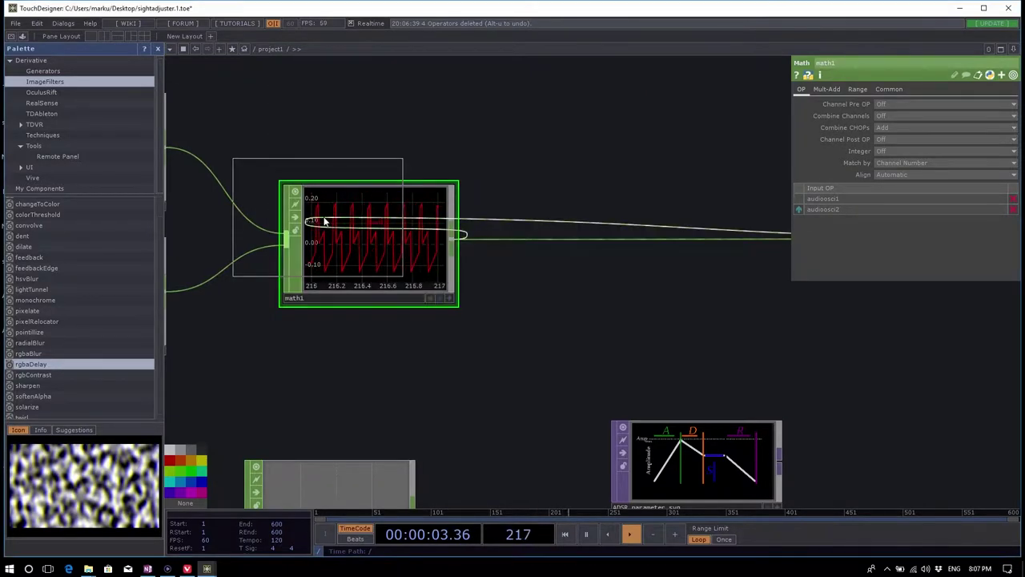
{"action": "left_click", "coordinate": [571, 237]}
{"action": "left_click_drag", "start_coordinate": [727, 359], "coordinate": [744, 370]}
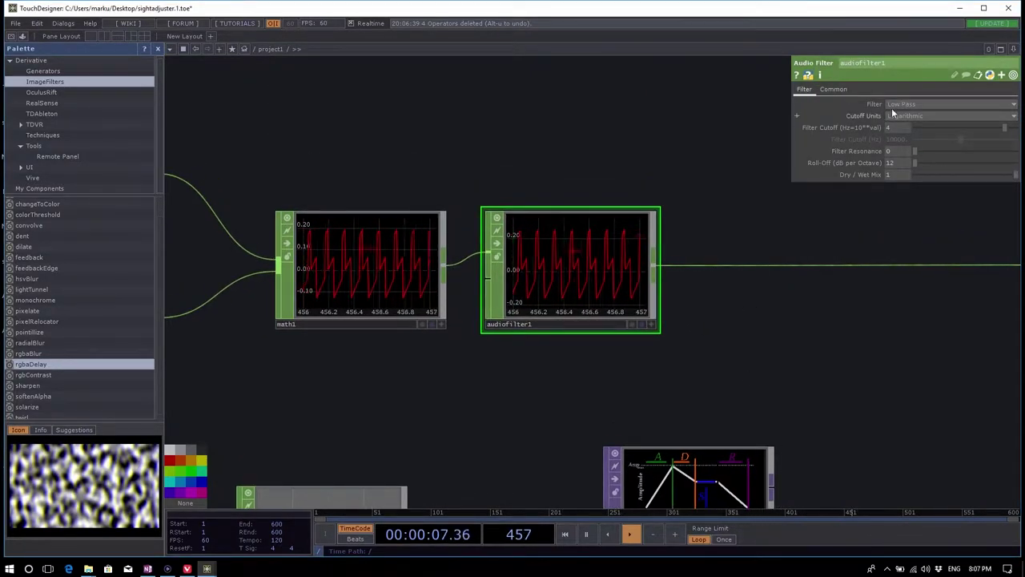
Step: Keep audiofilter1 on Low Pass with Logarithmic cutoff units and sweep its filter cutoff up and down, ending at 1.48
{"action": "left_click", "coordinate": [918, 103]}
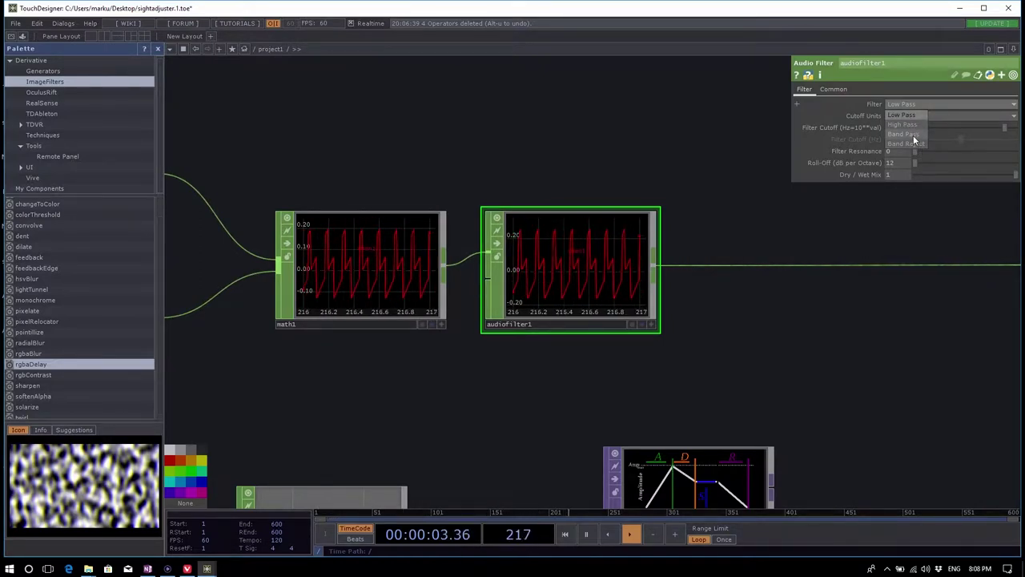
{"action": "left_click", "coordinate": [910, 118]}
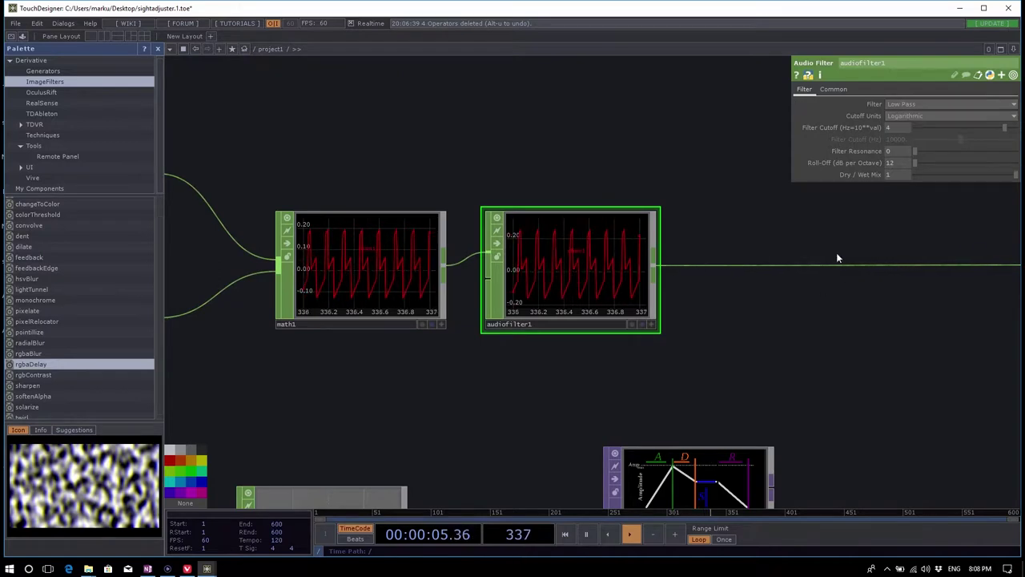
{"action": "scroll", "coordinate": [838, 256], "scroll_direction": "right", "scroll_amount": 5}
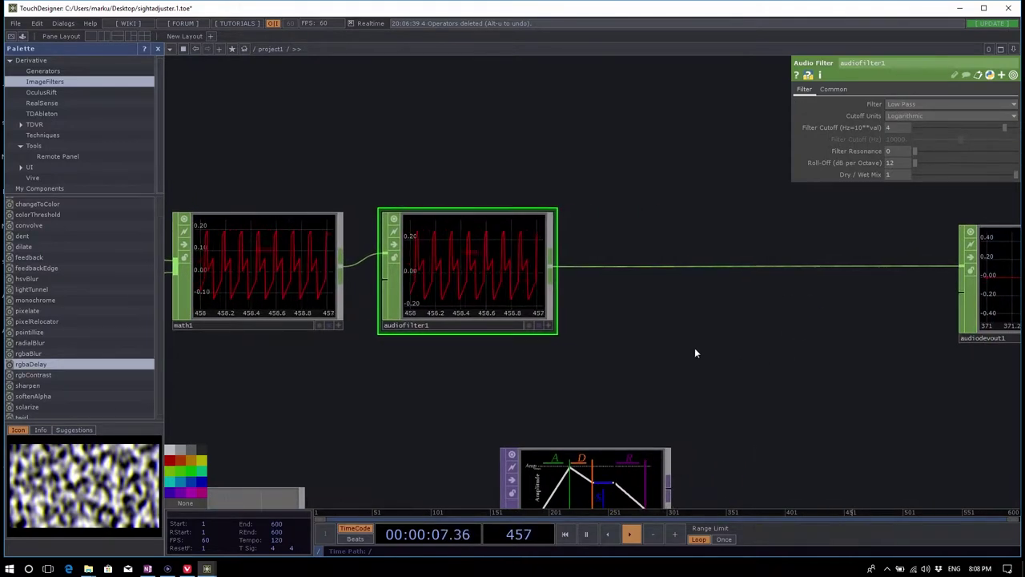
{"action": "scroll", "coordinate": [694, 353], "scroll_direction": "right", "scroll_amount": 2}
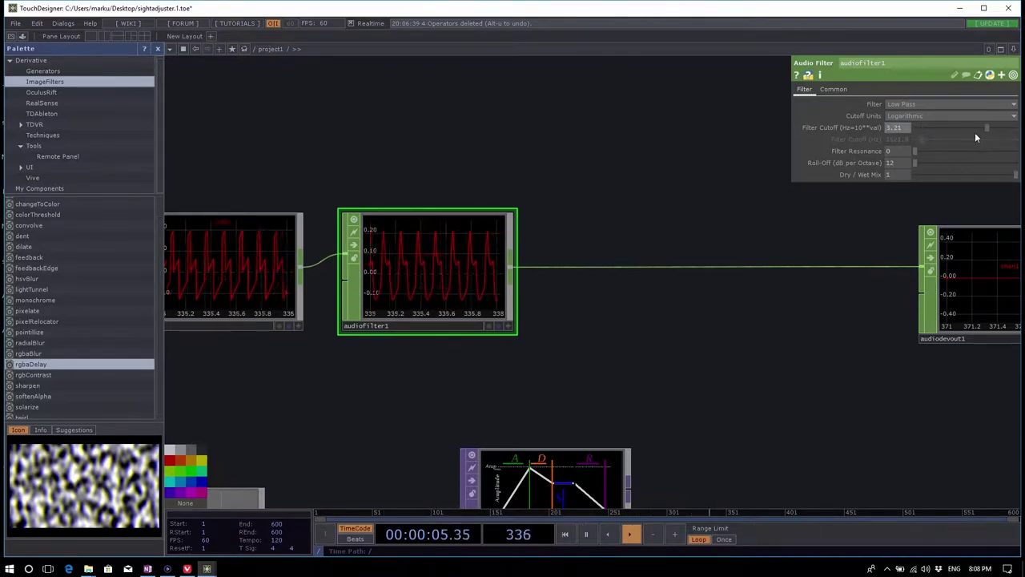
{"action": "left_click", "coordinate": [933, 116]}
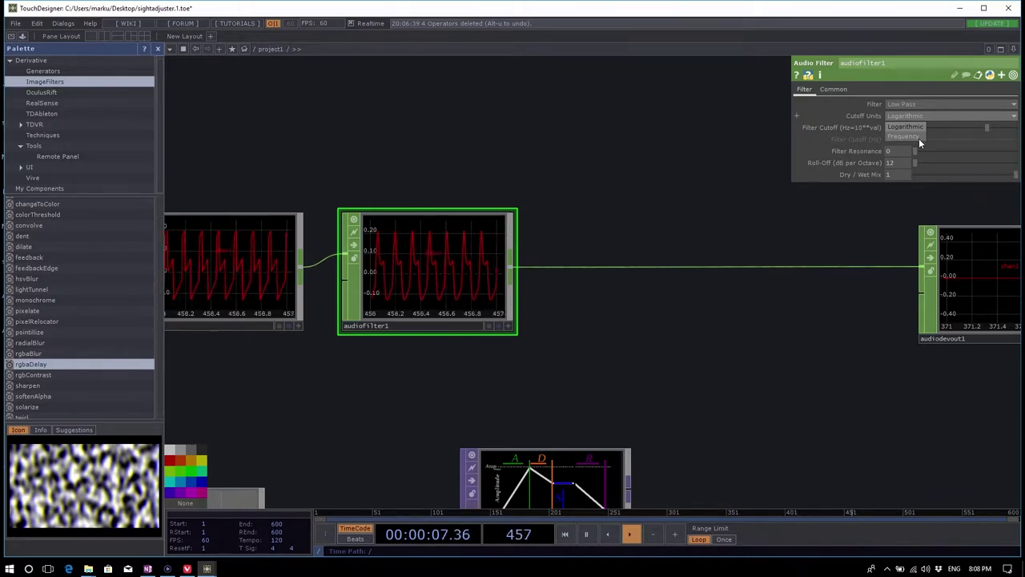
{"action": "left_click", "coordinate": [917, 128]}
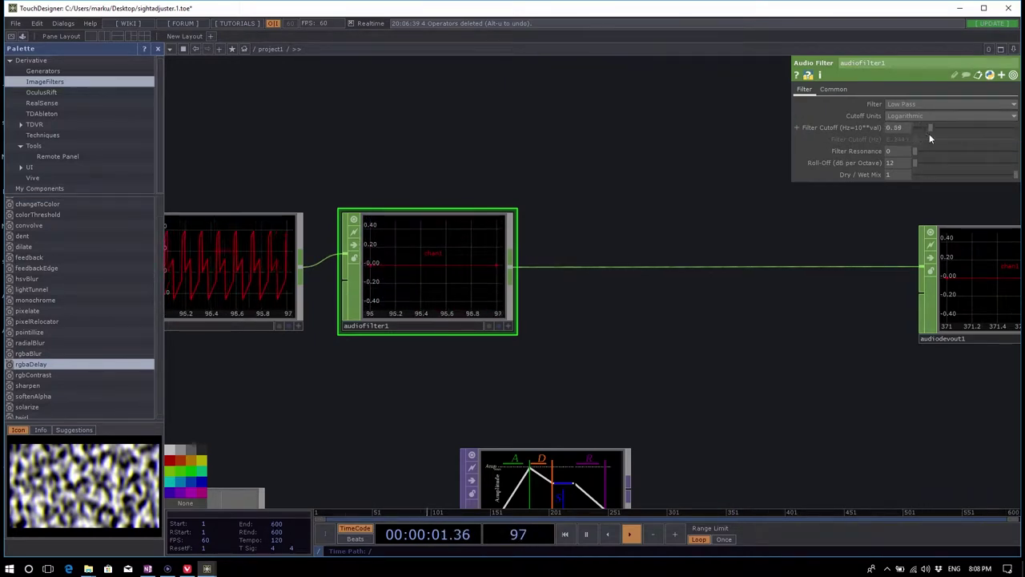
{"action": "left_click_drag", "start_coordinate": [929, 137], "coordinate": [1022, 143]}
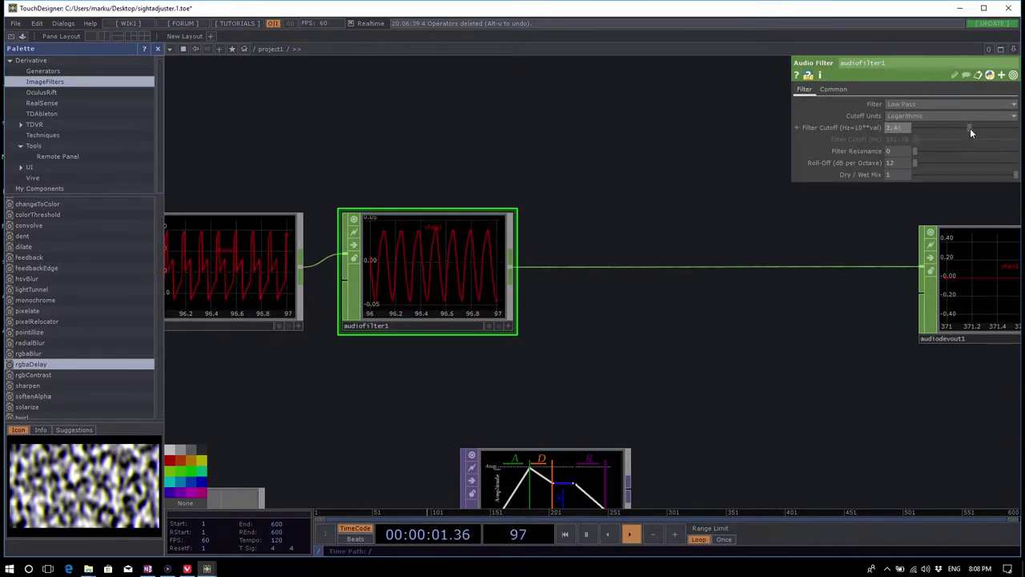
{"action": "left_click_drag", "start_coordinate": [975, 128], "coordinate": [1003, 131]}
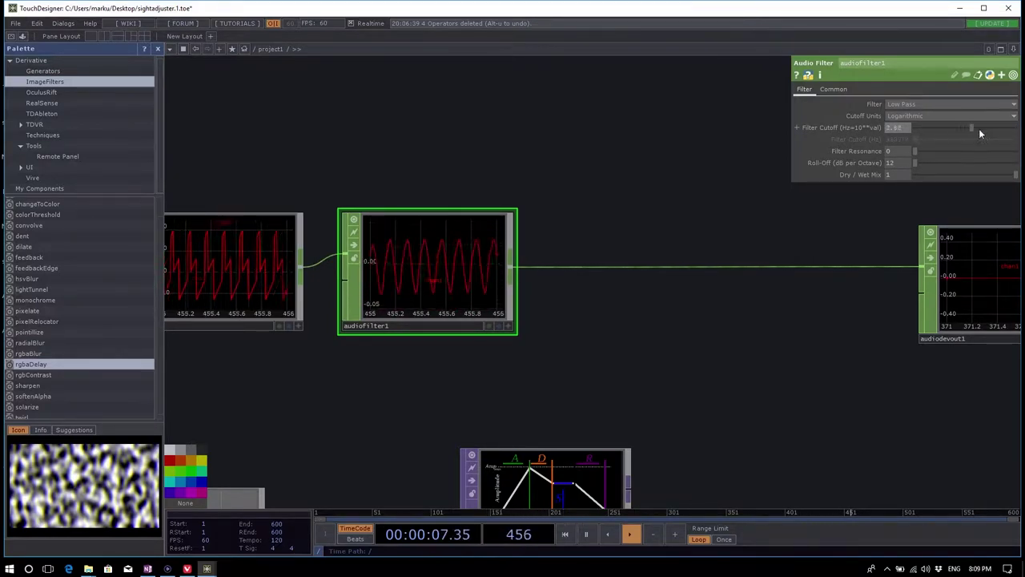
{"action": "left_click_drag", "start_coordinate": [980, 133], "coordinate": [950, 126]}
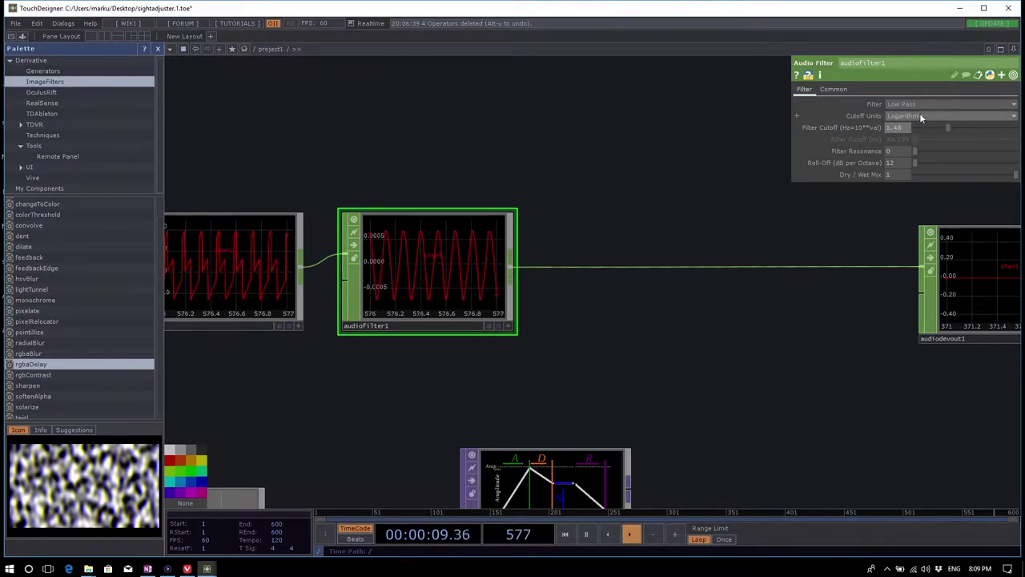
Step: Switch audiofilter1's cutoff units to Frequency, try cutoffs up to 22050 Hz, and return the units to Logarithmic
{"action": "left_click", "coordinate": [927, 114]}
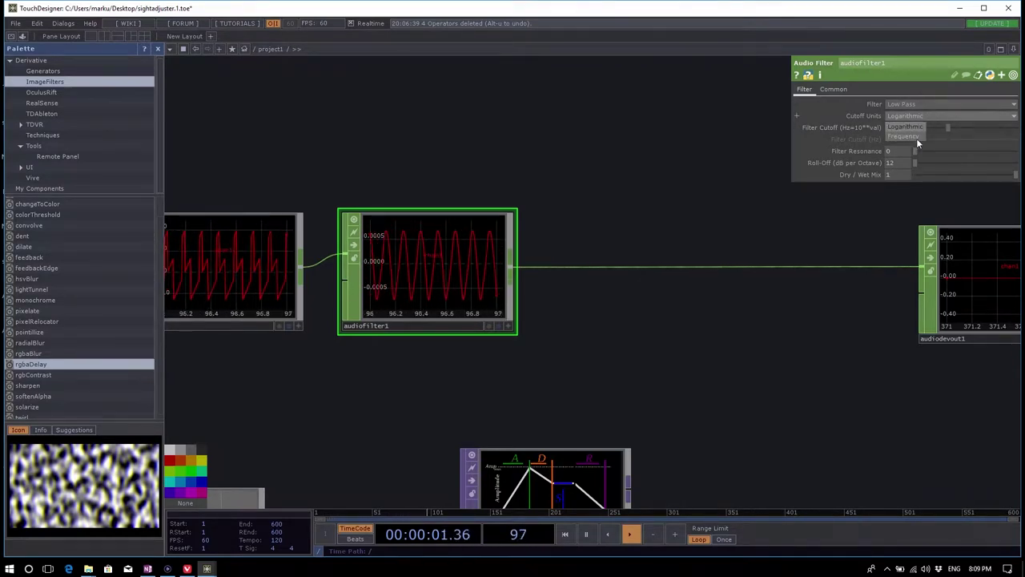
{"action": "left_click", "coordinate": [917, 139]}
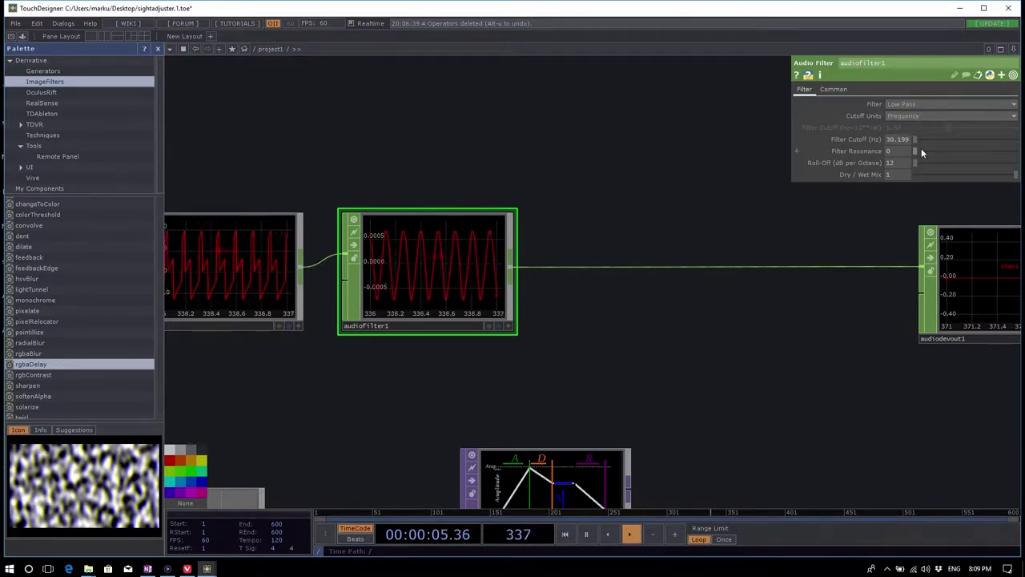
{"action": "left_click_drag", "start_coordinate": [917, 140], "coordinate": [1015, 140]}
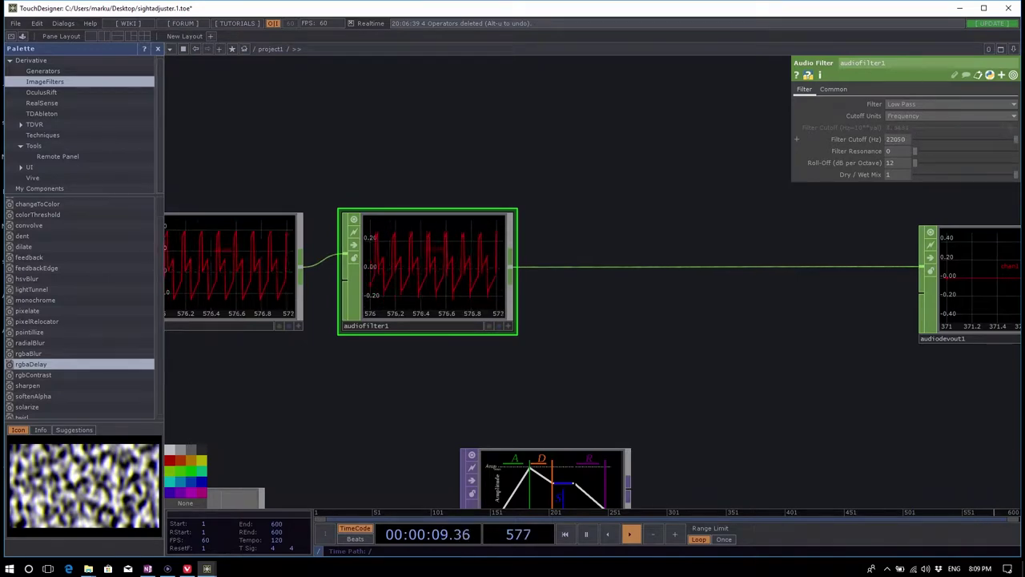
{"action": "left_click", "coordinate": [910, 117]}
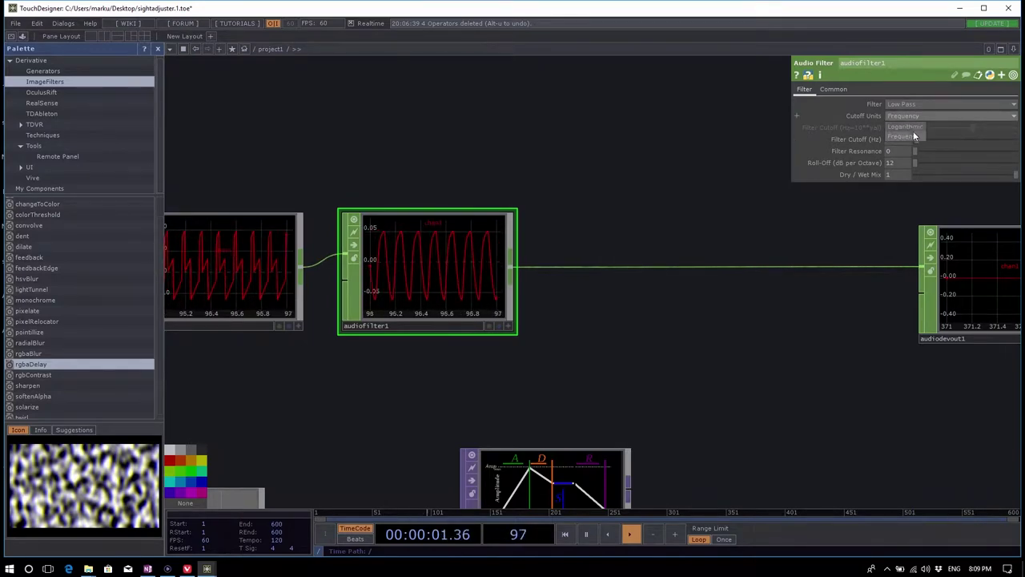
{"action": "left_click", "coordinate": [905, 126]}
Step: Set audiofilter1's logarithmic filter cutoff to 2.93
{"action": "scroll", "coordinate": [624, 240], "scroll_direction": "down", "scroll_amount": 3}
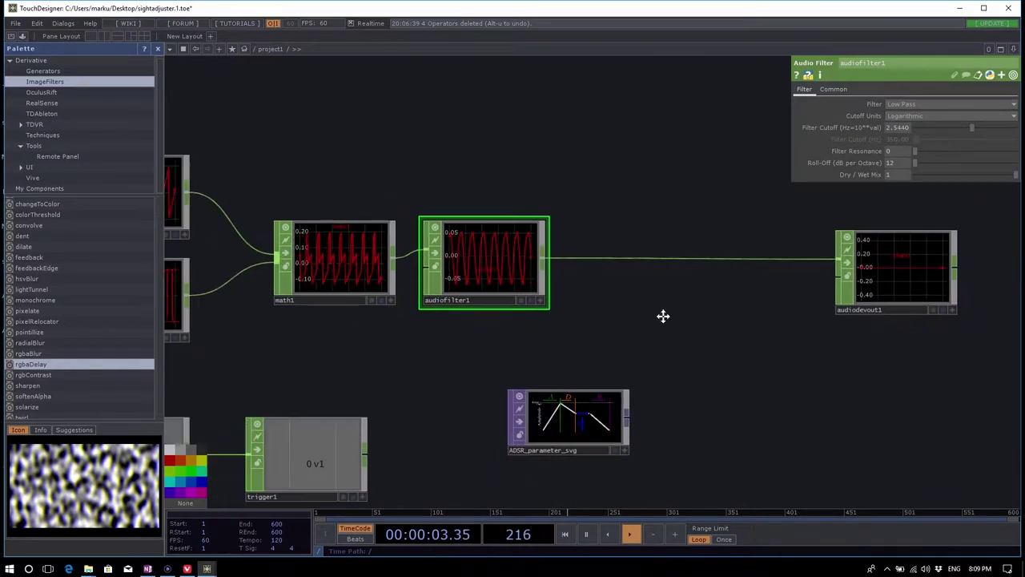
{"action": "left_click_drag", "start_coordinate": [663, 315], "coordinate": [595, 301]}
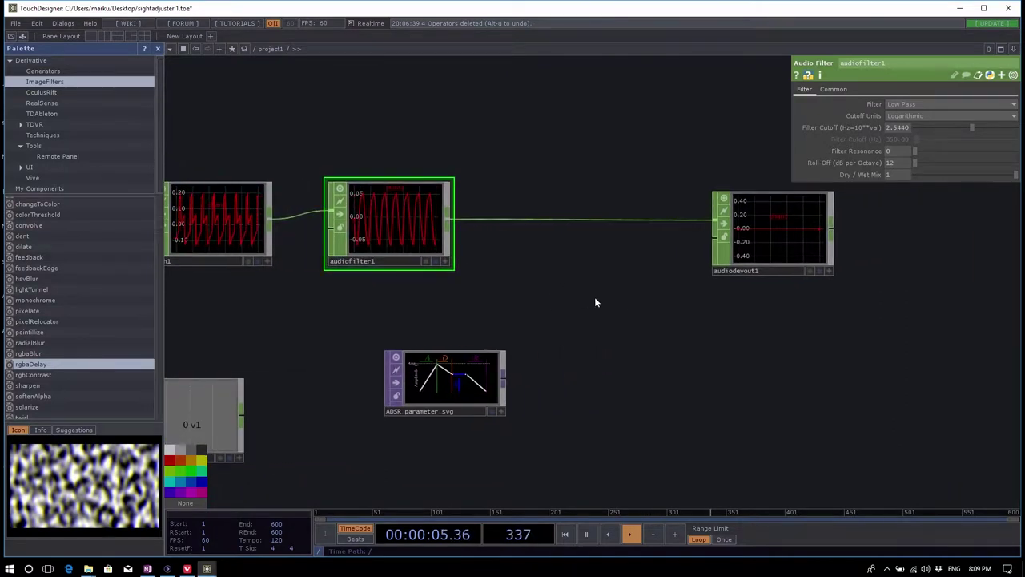
{"action": "mouse_move", "coordinate": [974, 128]}
{"action": "left_mouse_down"}
{"action": "mouse_move", "coordinate": [936, 129]}
{"action": "mouse_move", "coordinate": [976, 131]}
{"action": "left_mouse_up"}
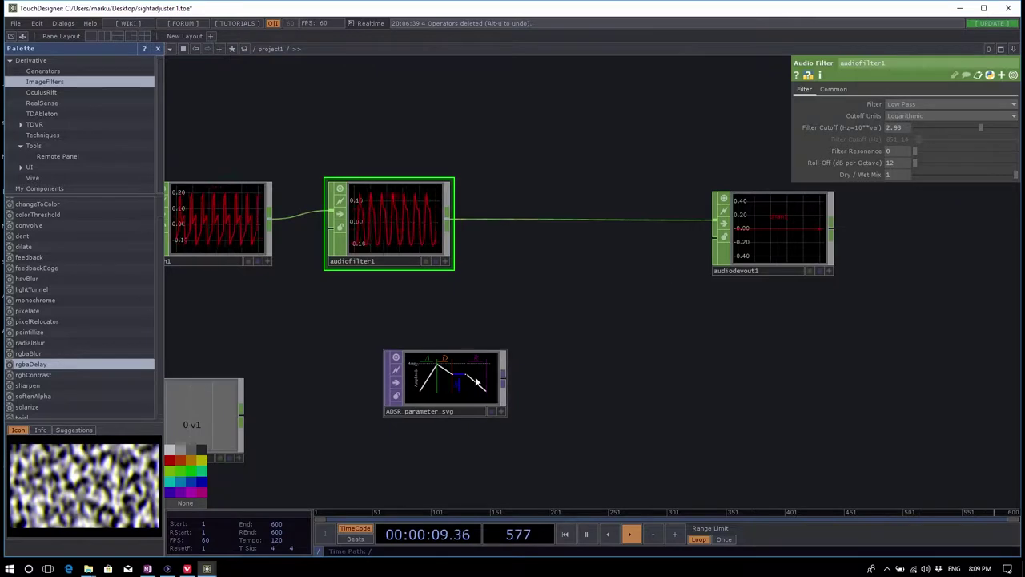
Step: Examine the Basic Synthesizer Patch diagram for the stage that follows the filter
{"action": "scroll", "coordinate": [657, 337], "scroll_direction": "down", "scroll_amount": 2}
{"action": "scroll", "coordinate": [793, 365], "scroll_direction": "down", "scroll_amount": 2}
{"action": "scroll", "coordinate": [205, 257], "scroll_direction": "up", "scroll_amount": 6}
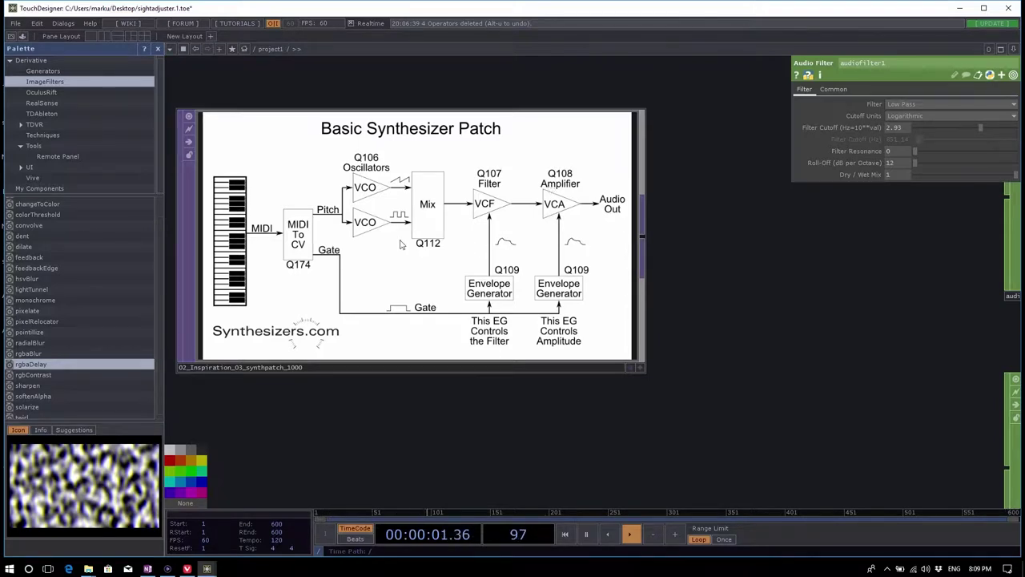
{"action": "scroll", "coordinate": [401, 245], "scroll_direction": "down", "scroll_amount": 8}
{"action": "left_click_drag", "start_coordinate": [712, 287], "coordinate": [639, 293]}
{"action": "scroll", "coordinate": [639, 293], "scroll_direction": "up", "scroll_amount": 3}
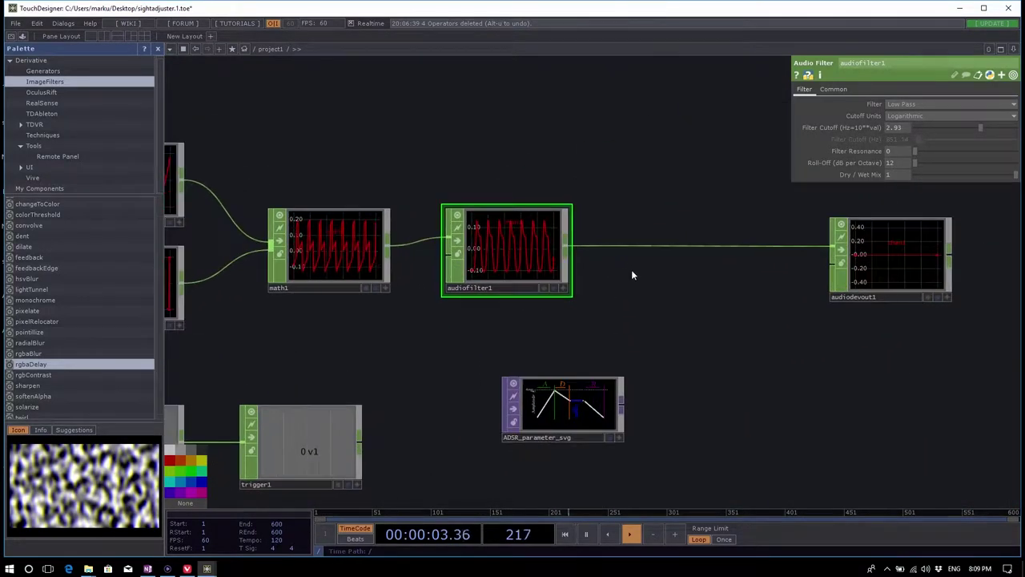
Step: Try a Math CHOP between audiofilter1 and audiodevout1, and delete it again
{"action": "right_click", "coordinate": [566, 251]}
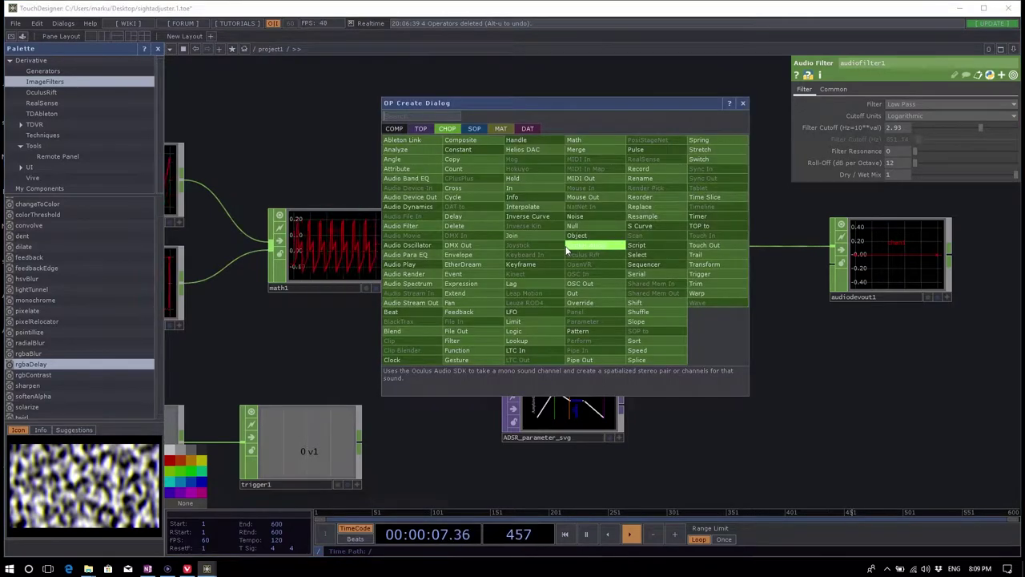
{"action": "type", "text": "math"}
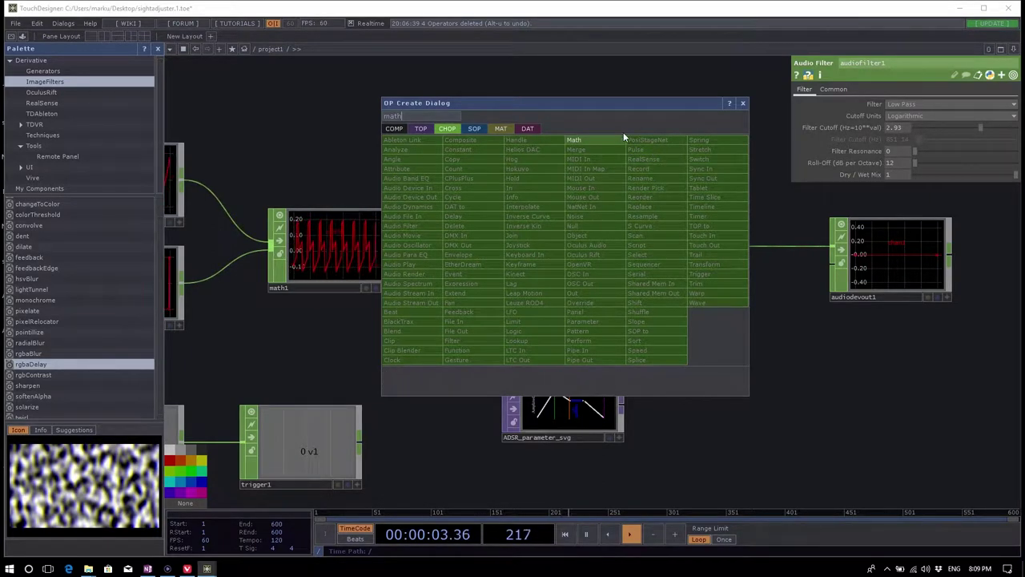
{"action": "left_click", "coordinate": [575, 139]}
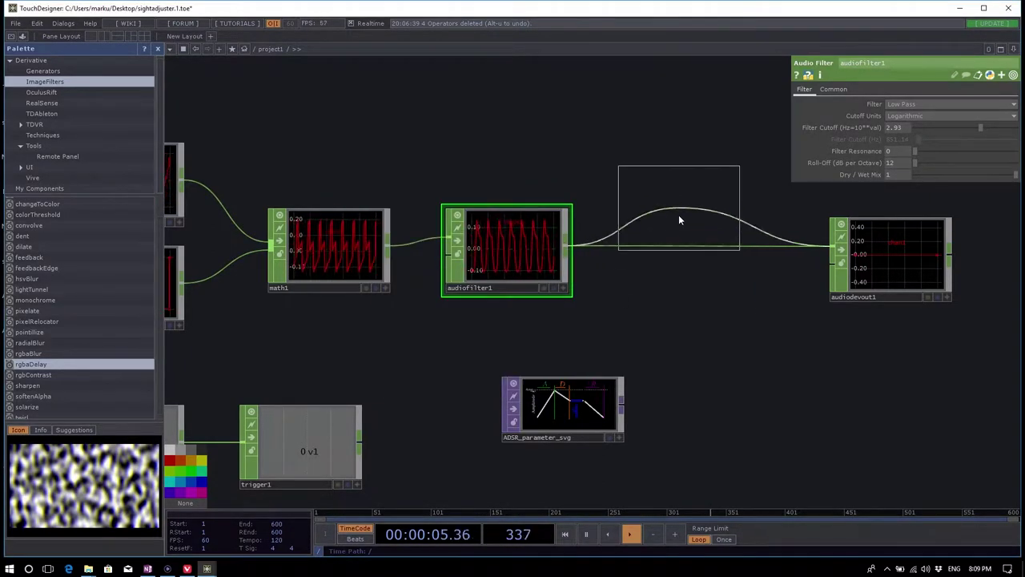
{"action": "left_click", "coordinate": [683, 248]}
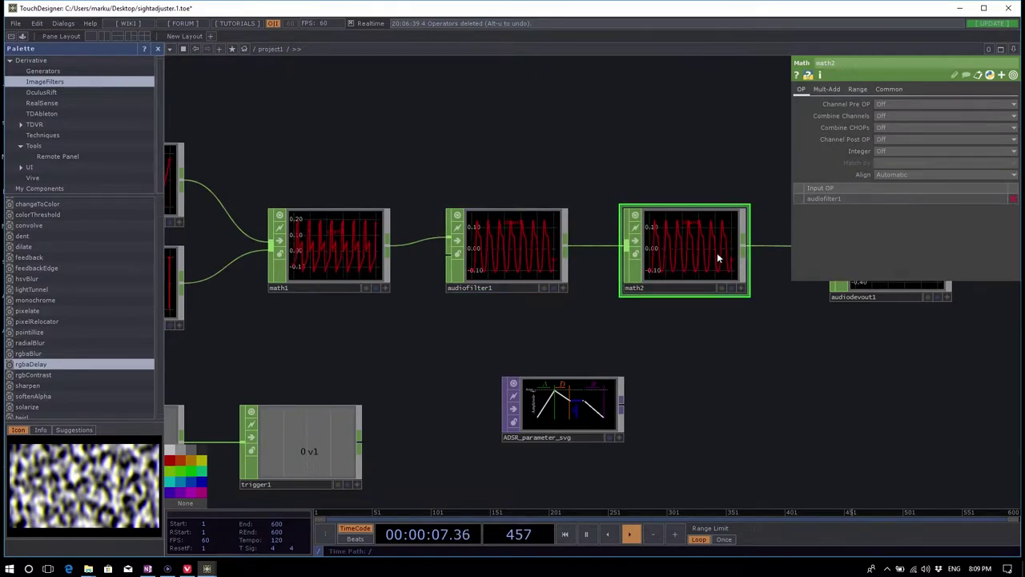
{"action": "key", "text": "Delete"}
Step: Insert a Math CHOP between audiofilter1 and audiodevout1 and show its Mult-Add parameters
{"action": "left_click_drag", "start_coordinate": [685, 298], "coordinate": [667, 315]}
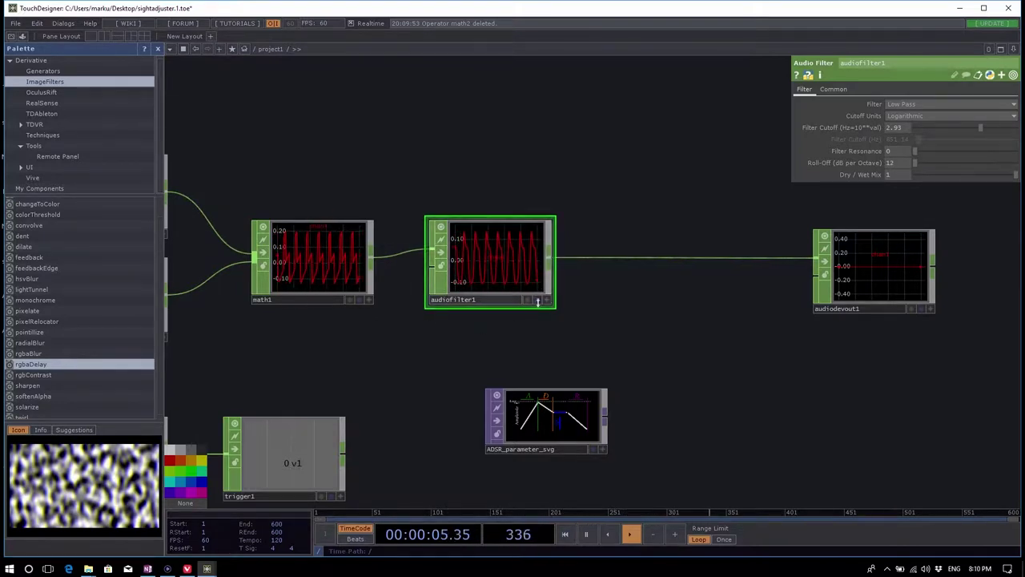
{"action": "key", "text": "Tab"}
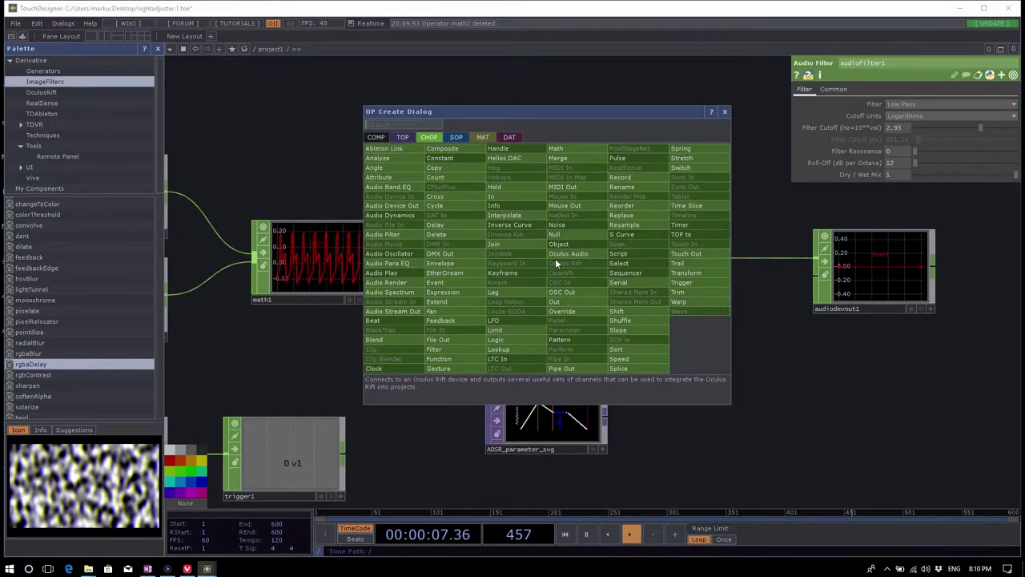
{"action": "left_click", "coordinate": [587, 148]}
{"action": "left_click", "coordinate": [673, 267]}
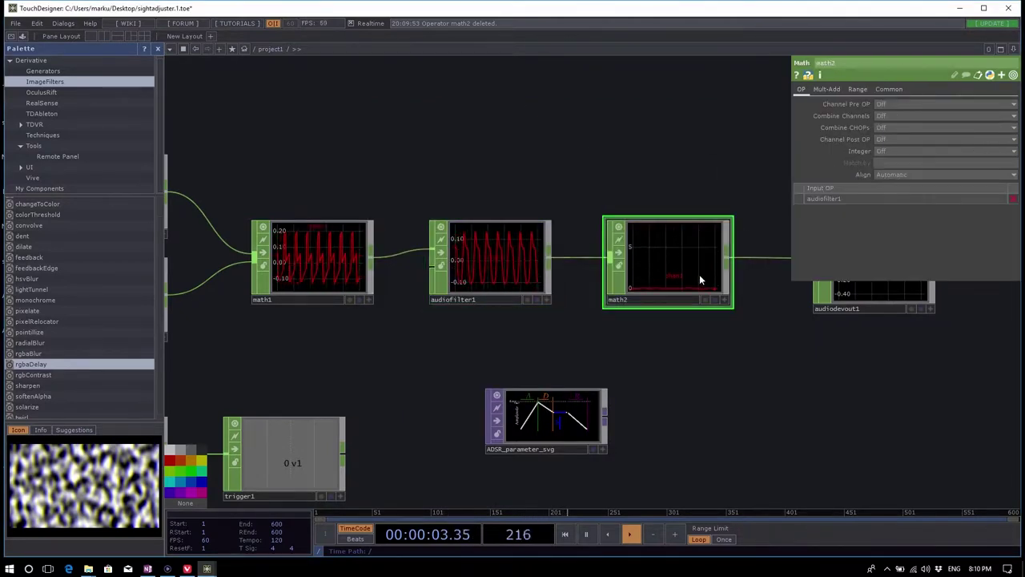
{"action": "left_click", "coordinate": [826, 88]}
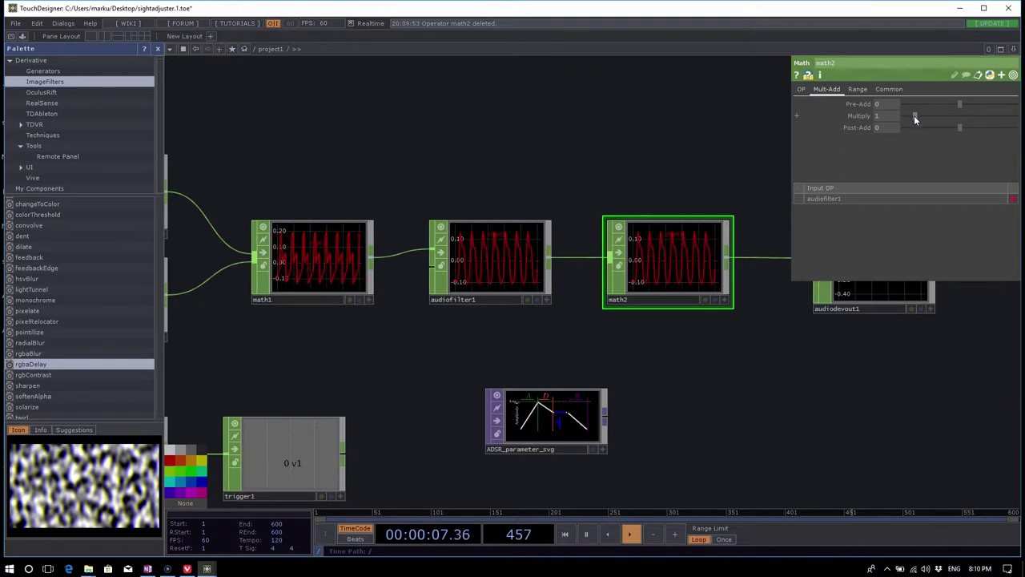
{"action": "mouse_move", "coordinate": [910, 116]}
{"action": "left_mouse_down"}
{"action": "mouse_move", "coordinate": [901, 116]}
{"action": "mouse_move", "coordinate": [909, 118]}
{"action": "left_mouse_up"}
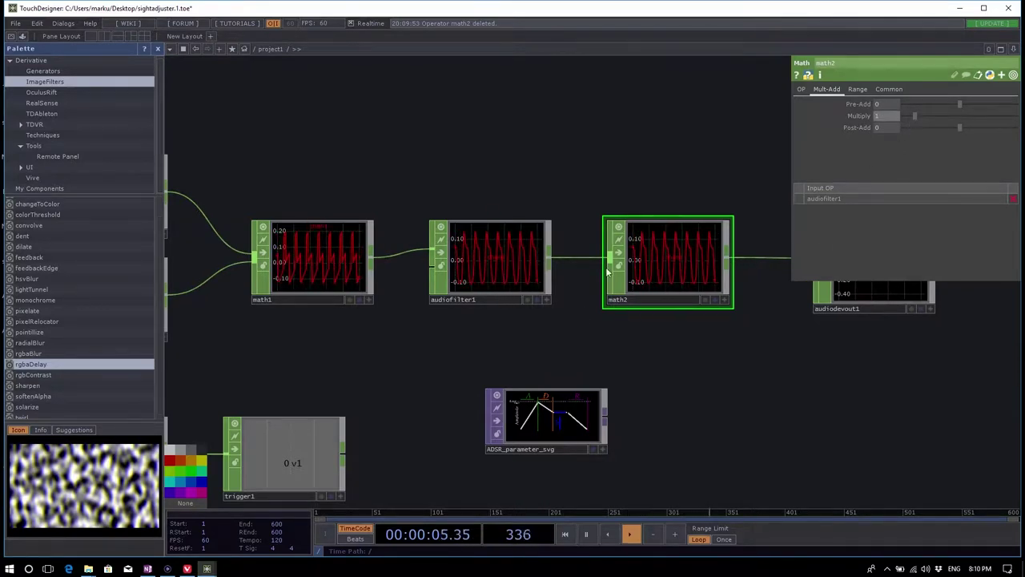
Step: Move the ADSR image lower, clear of the audio chain, and shift null1 and trigger1 slightly further from button1
{"action": "scroll", "coordinate": [607, 272], "scroll_direction": "down", "scroll_amount": 3}
{"action": "left_click_drag", "start_coordinate": [587, 339], "coordinate": [659, 451]}
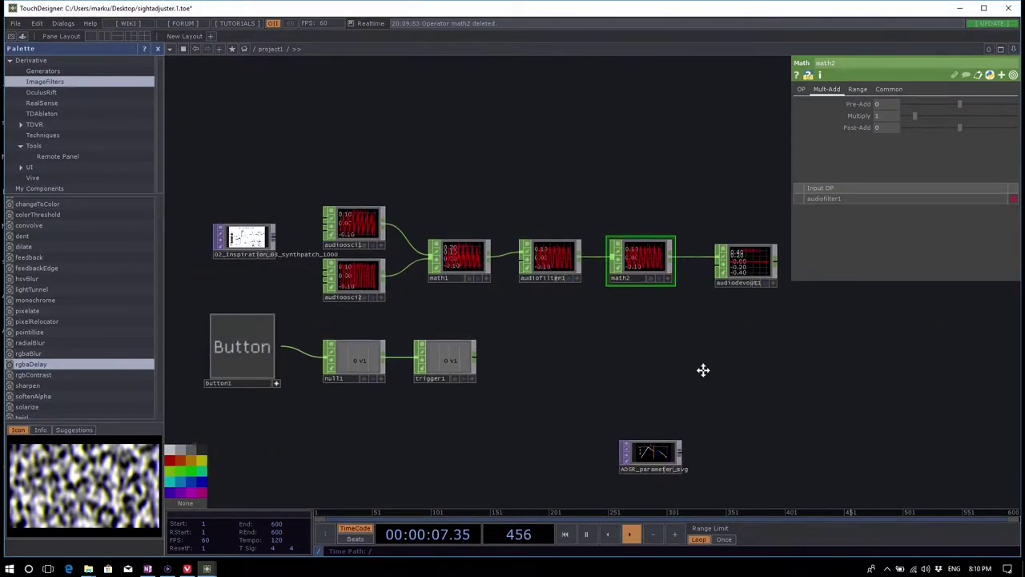
{"action": "left_click_drag", "start_coordinate": [703, 370], "coordinate": [687, 337]}
{"action": "right_click_drag", "start_coordinate": [492, 377], "coordinate": [335, 330]}
{"action": "left_click_drag", "start_coordinate": [336, 330], "coordinate": [437, 327]}
{"action": "right_click_drag", "start_coordinate": [576, 358], "coordinate": [451, 324]}
{"action": "left_click_drag", "start_coordinate": [451, 325], "coordinate": [370, 324]}
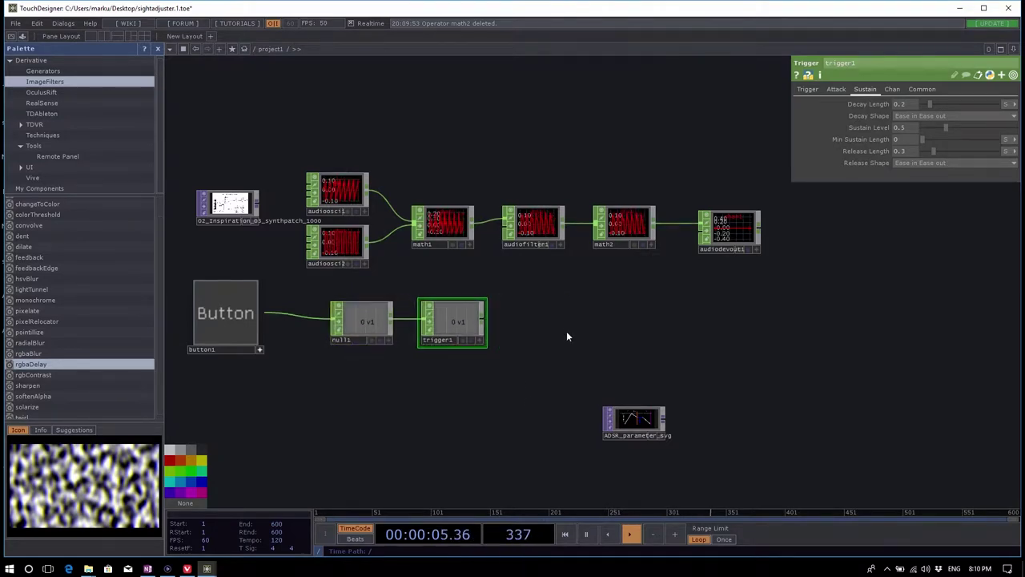
Step: Check the envelope generators in the Basic Synthesizer Patch diagram and duplicate trigger1 as a second envelope fed by null1
{"action": "scroll", "coordinate": [566, 330], "scroll_direction": "up", "scroll_amount": 8}
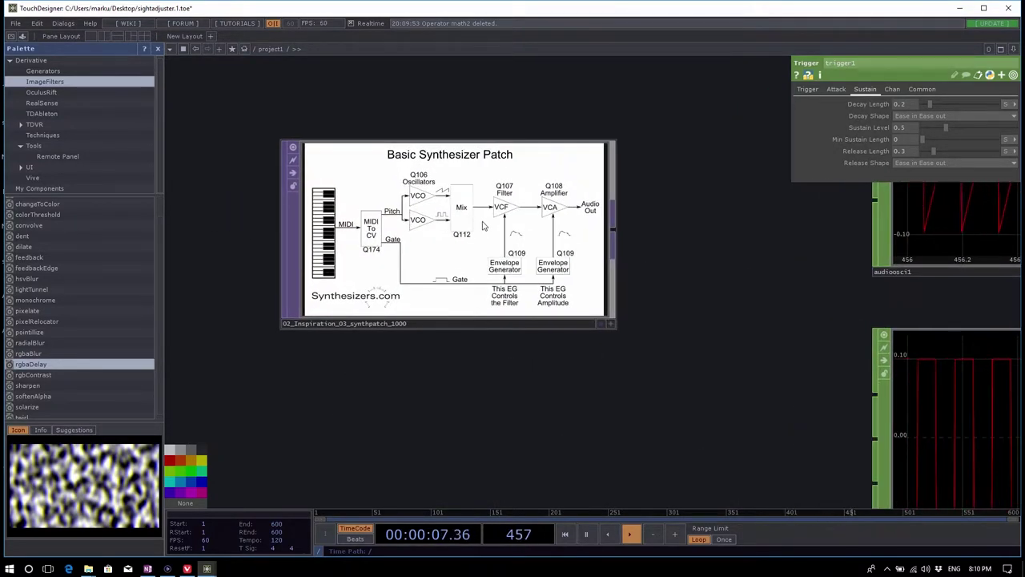
{"action": "scroll", "coordinate": [484, 232], "scroll_direction": "up", "scroll_amount": 4}
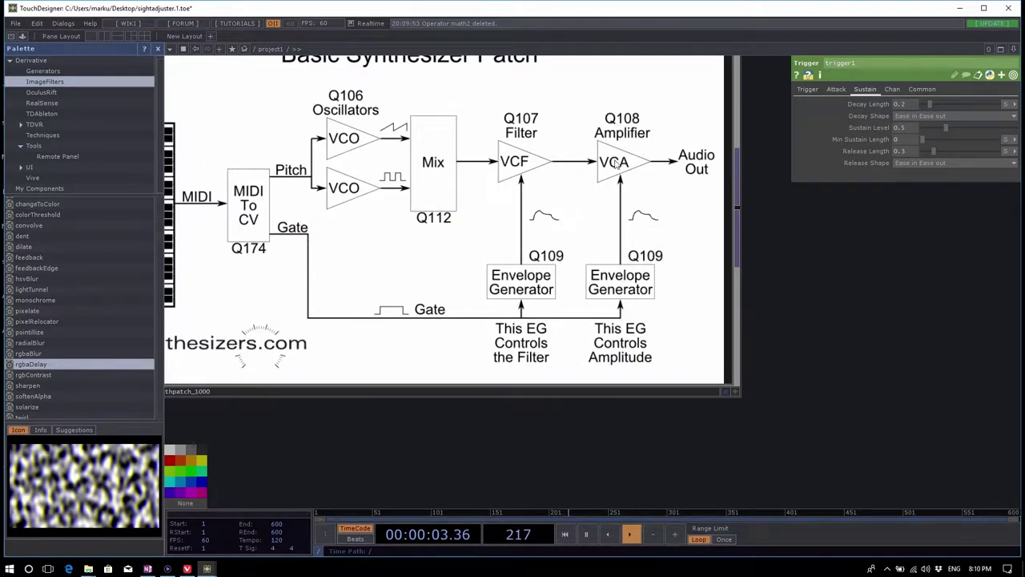
{"action": "scroll", "coordinate": [446, 208], "scroll_direction": "down", "scroll_amount": 10}
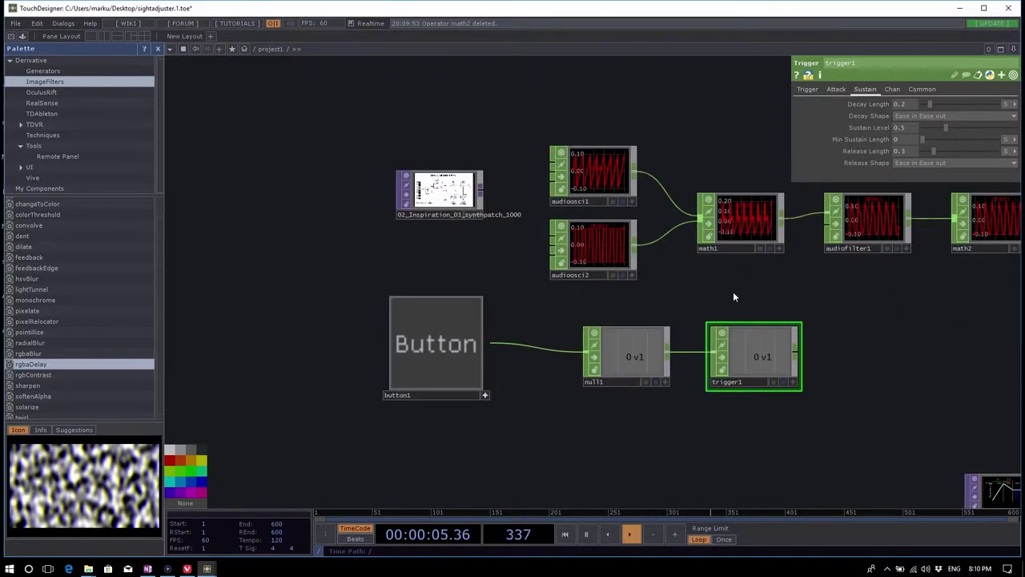
{"action": "key", "text": "ctrl+c"}
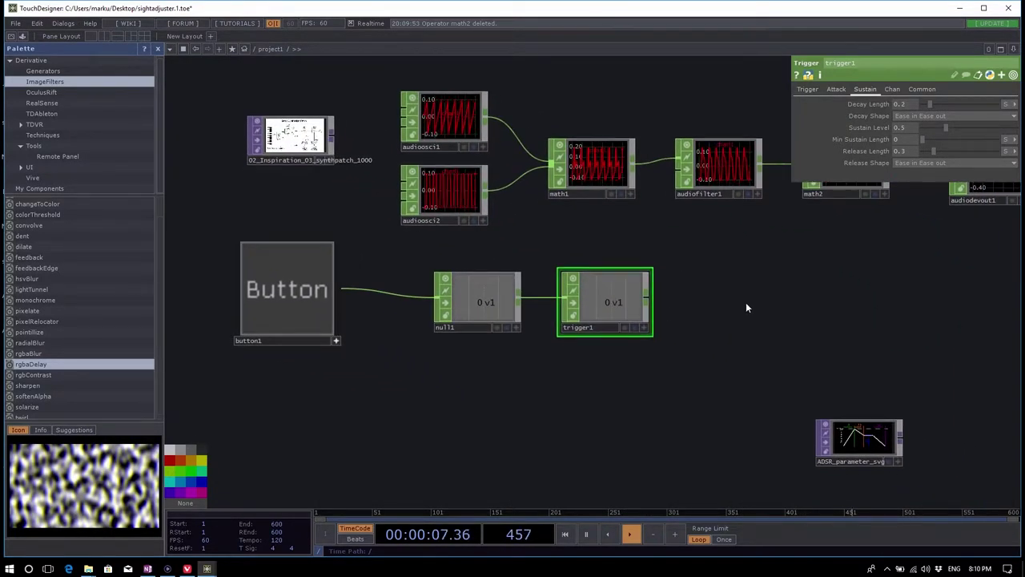
{"action": "key", "text": "ctrl+v"}
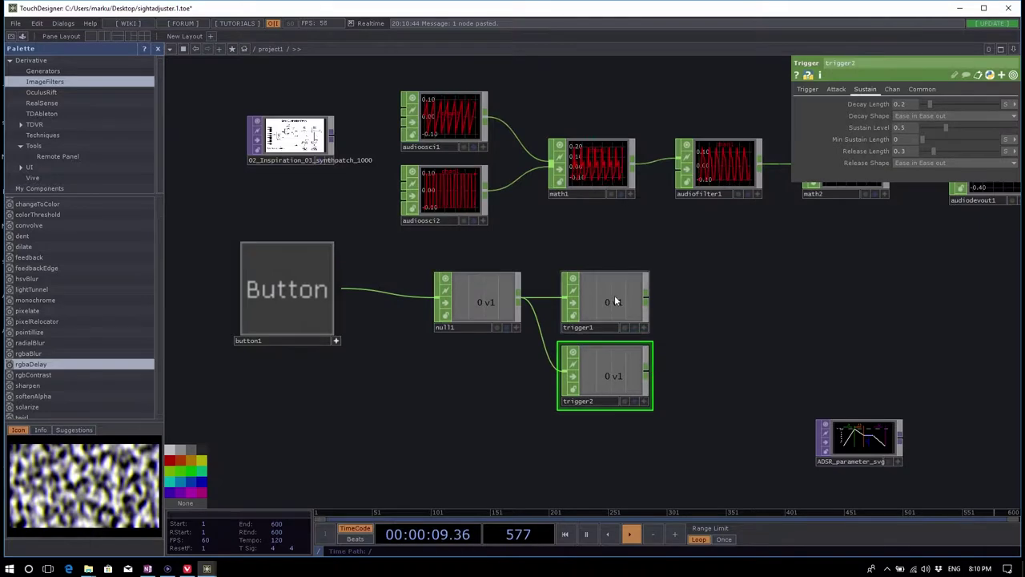
Step: Place trigger2 below trigger1 and shift the button, null1 and both triggers as a group so null1 sits beneath audioosci2
{"action": "left_click_drag", "start_coordinate": [601, 389], "coordinate": [614, 408]}
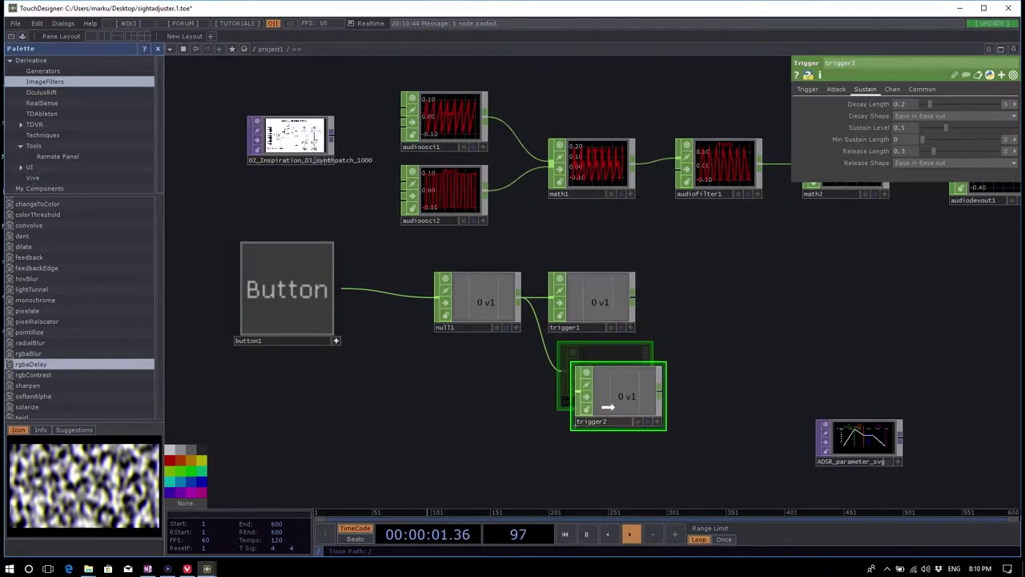
{"action": "left_click_drag", "start_coordinate": [778, 337], "coordinate": [817, 309]}
{"action": "left_click_drag", "start_coordinate": [721, 447], "coordinate": [250, 281]}
{"action": "left_click_drag", "start_coordinate": [649, 279], "coordinate": [496, 274]}
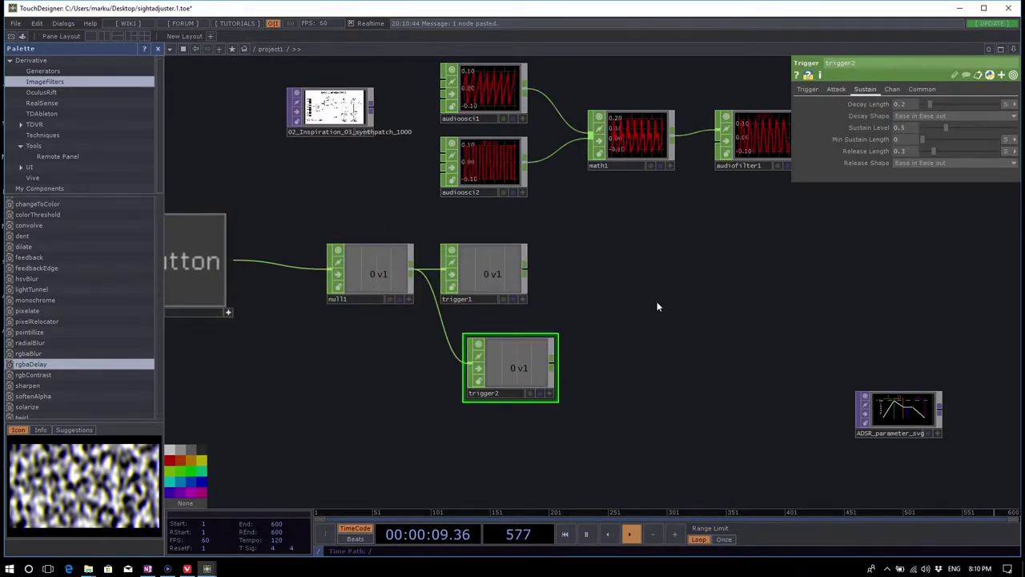
{"action": "left_click_drag", "start_coordinate": [687, 408], "coordinate": [225, 250]}
{"action": "left_click_drag", "start_coordinate": [481, 276], "coordinate": [591, 272]}
{"action": "left_click_drag", "start_coordinate": [661, 284], "coordinate": [607, 292]}
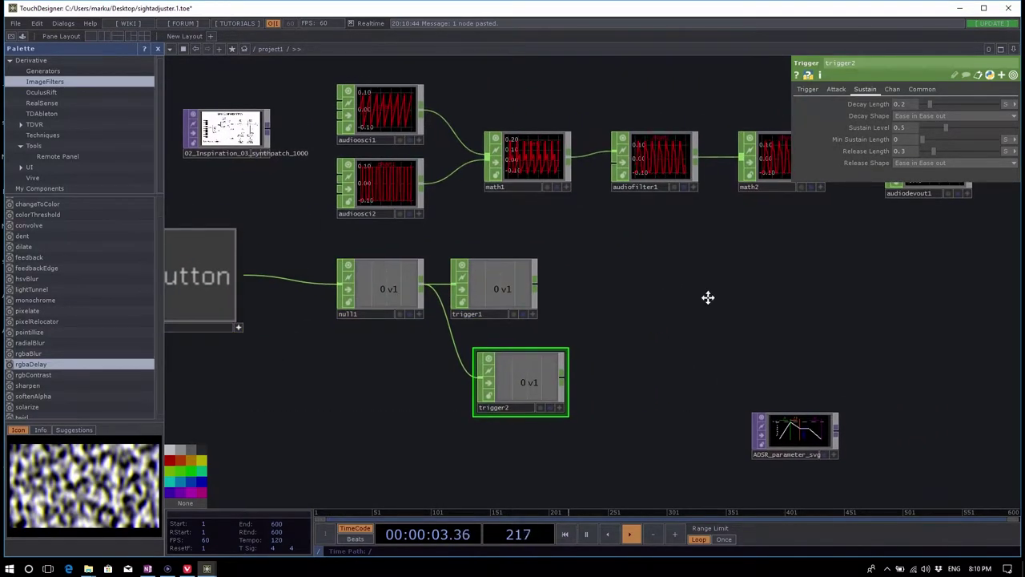
Step: Add a Null CHOP connected to the output of trigger1 and place it beside that node
{"action": "left_click_drag", "start_coordinate": [707, 297], "coordinate": [674, 302]}
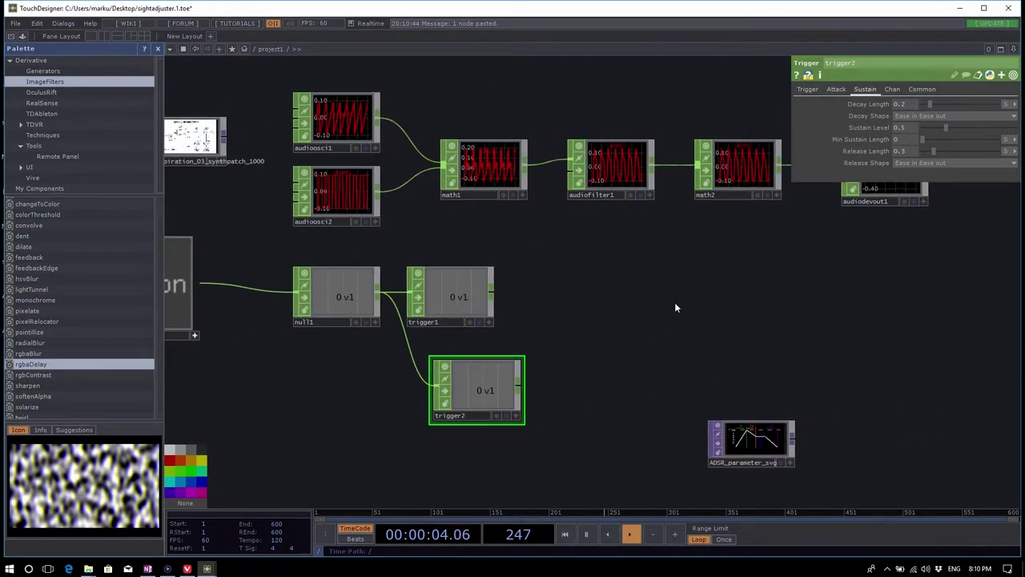
{"action": "right_click", "coordinate": [491, 297]}
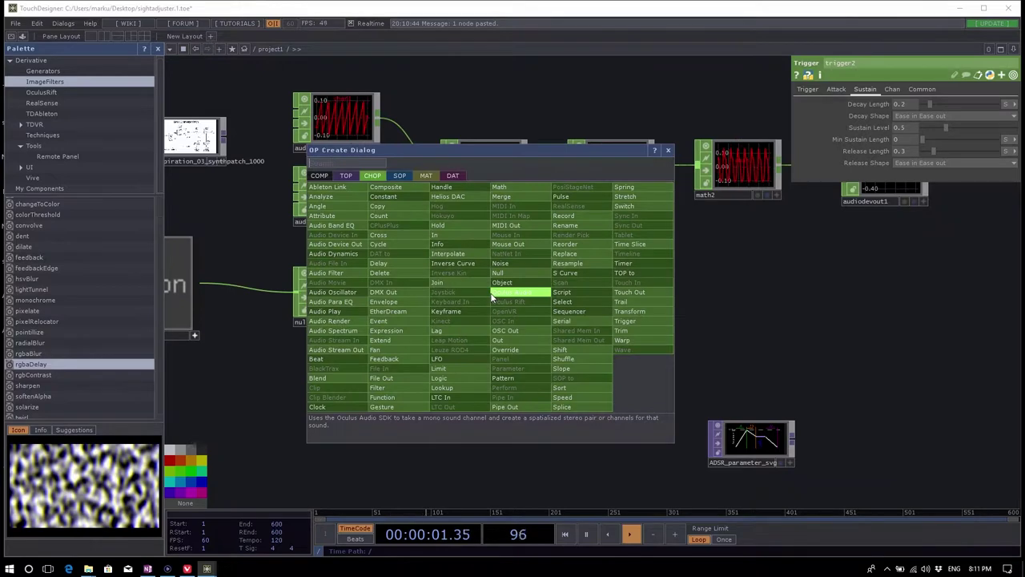
{"action": "type", "text": "null"}
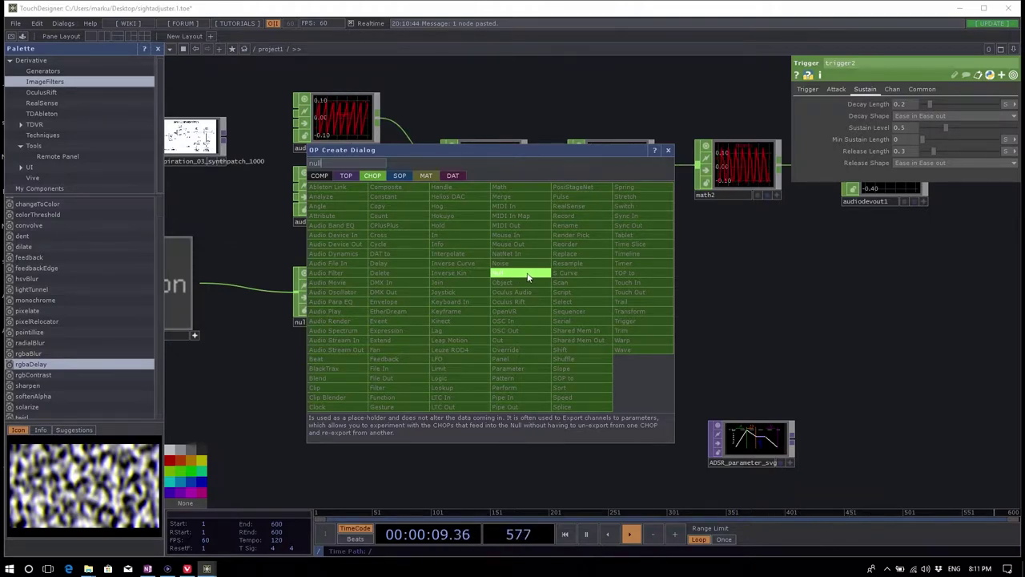
{"action": "left_click", "coordinate": [528, 276]}
{"action": "left_click", "coordinate": [612, 296]}
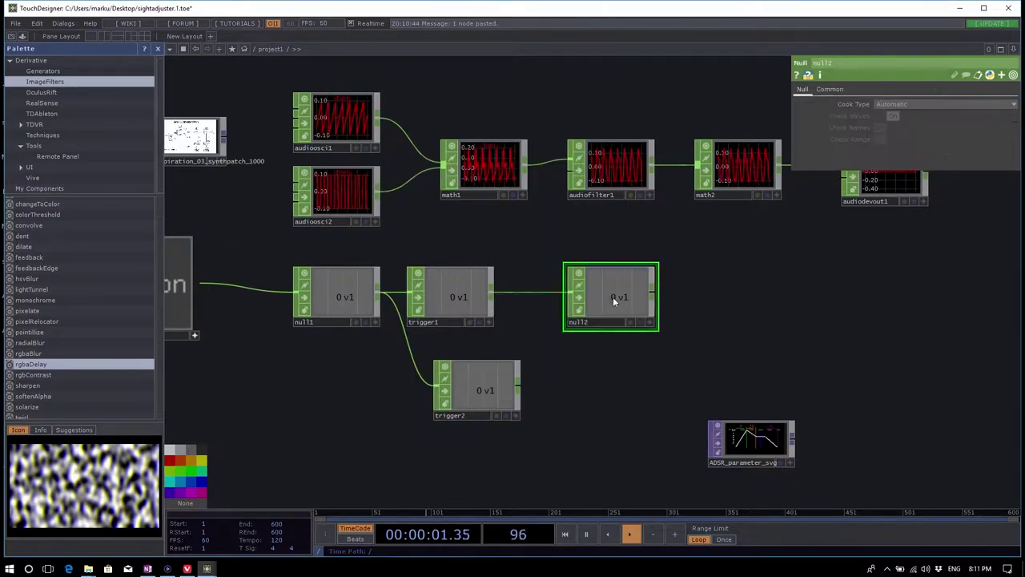
Step: Shift trigger2 over to make room and add a Null CHOP connected to its output
{"action": "left_click_drag", "start_coordinate": [690, 347], "coordinate": [655, 330]}
{"action": "left_click_drag", "start_coordinate": [446, 372], "coordinate": [537, 375]}
{"action": "left_click_drag", "start_coordinate": [703, 424], "coordinate": [669, 445]}
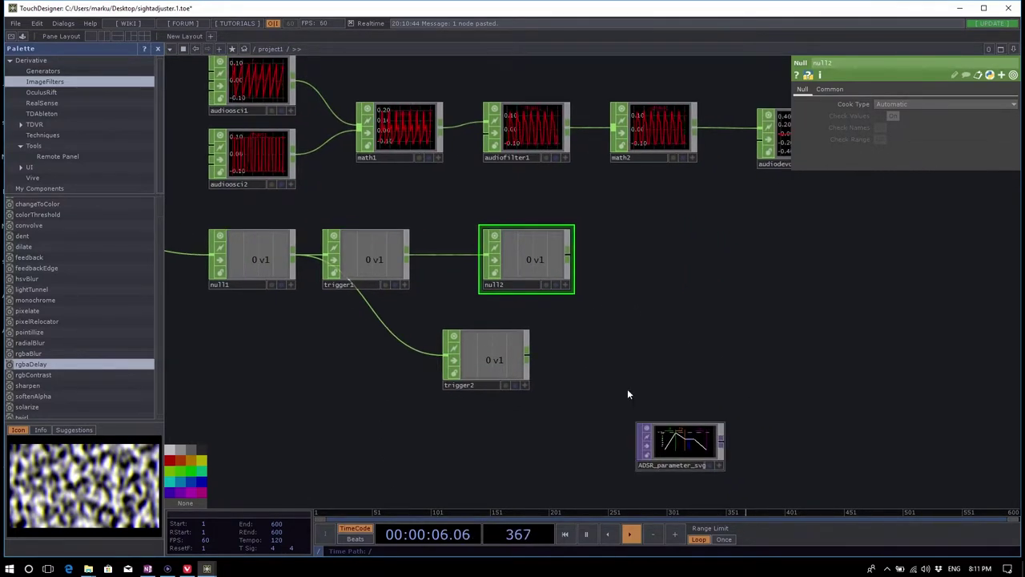
{"action": "right_click", "coordinate": [527, 361]}
{"action": "left_click", "coordinate": [564, 337]}
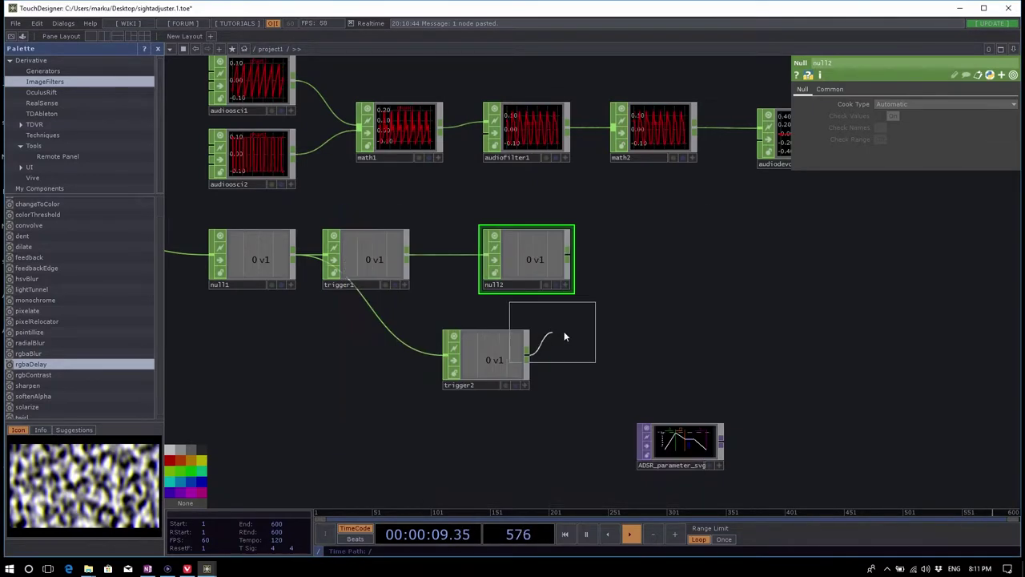
{"action": "left_click", "coordinate": [667, 358]}
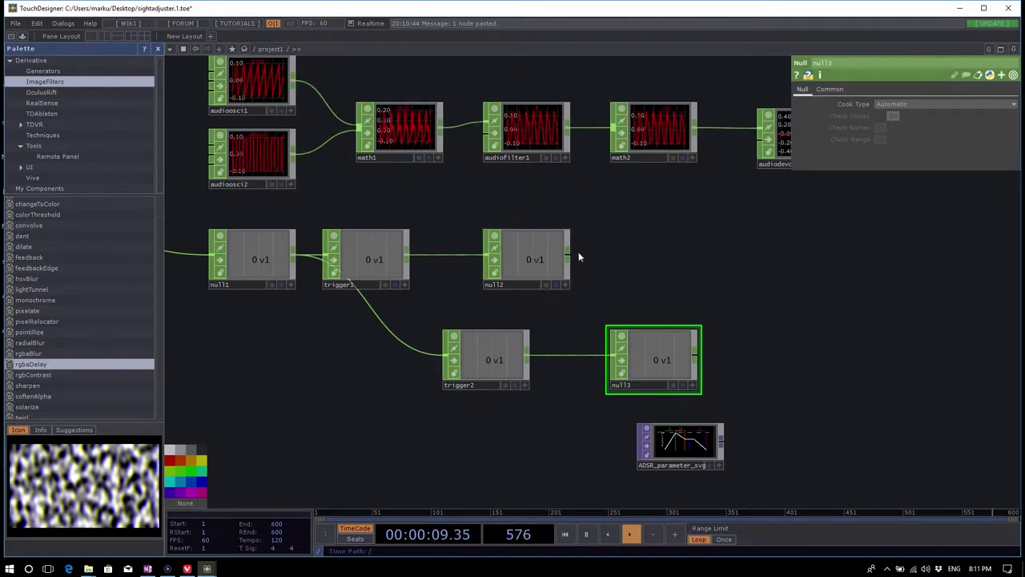
Step: Rename the null fed by trigger1 to nullFilter and the null fed by trigger2 to nullAmplify
{"action": "left_click", "coordinate": [516, 279]}
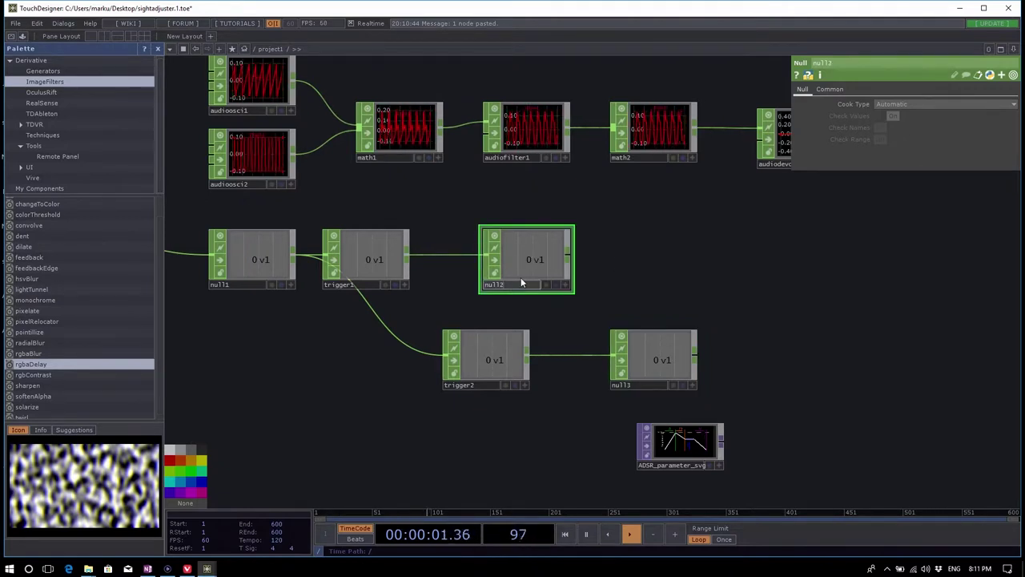
{"action": "type", "text": "Filter"}
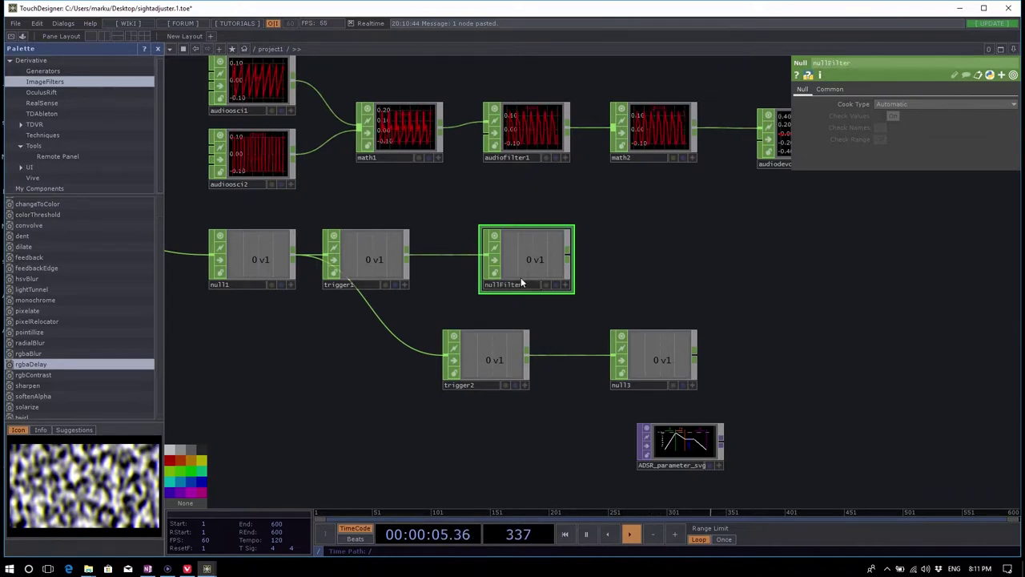
{"action": "key", "text": "Return"}
{"action": "left_click", "coordinate": [651, 378]}
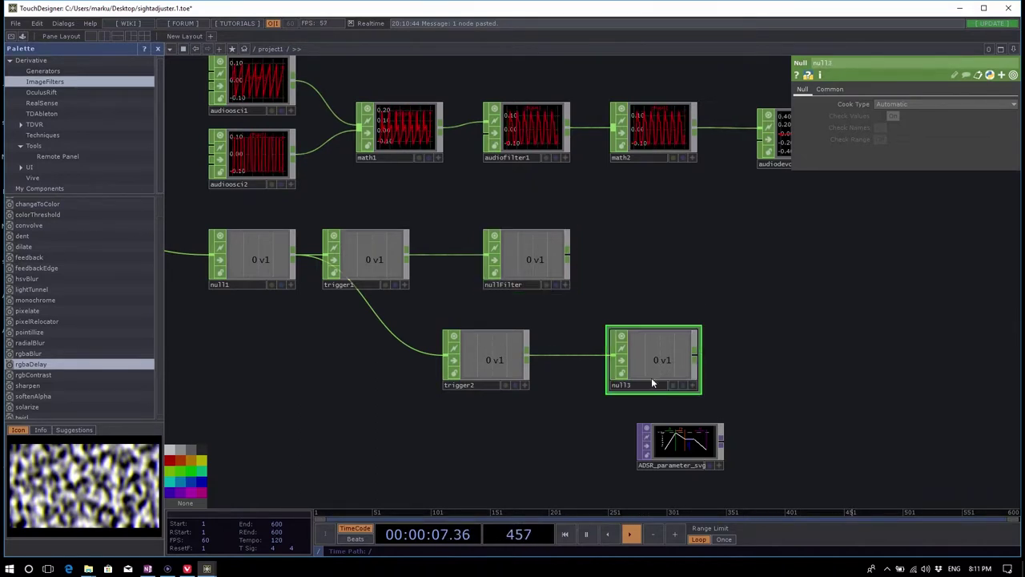
{"action": "left_click", "coordinate": [649, 385]}
{"action": "key", "text": "BackSpace"}
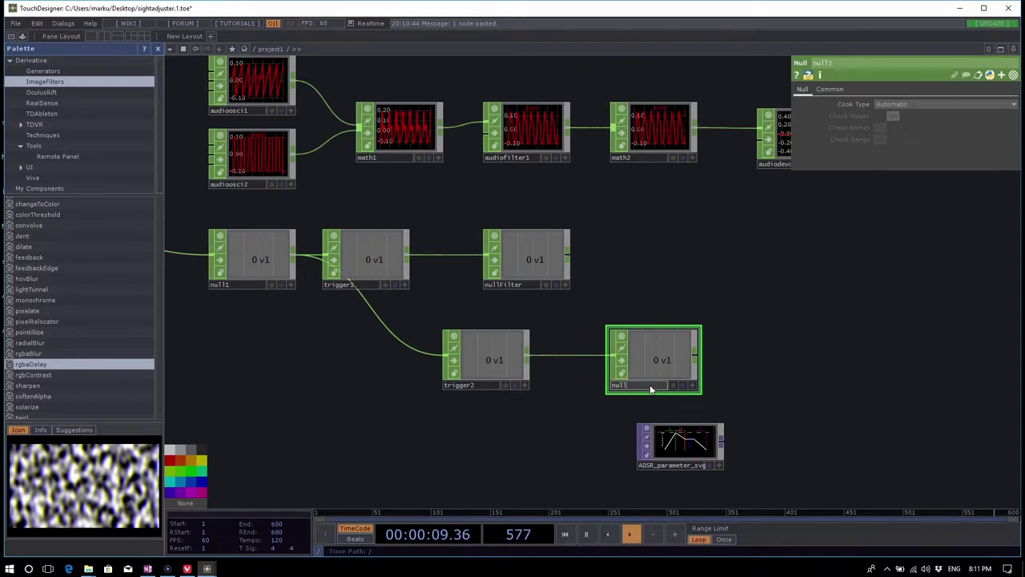
{"action": "type", "text": "Amplify"}
{"action": "key", "text": "Return"}
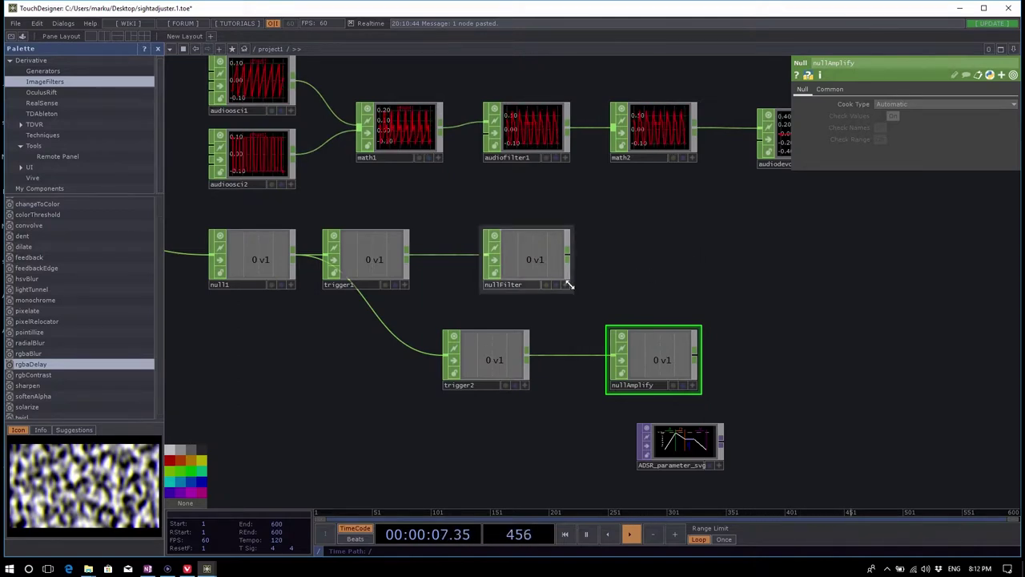
Step: Export nullFilter's v1 channel to the Filter Cutoff parameter of audiofilter1 as an Export CHOP
{"action": "left_click", "coordinate": [542, 132]}
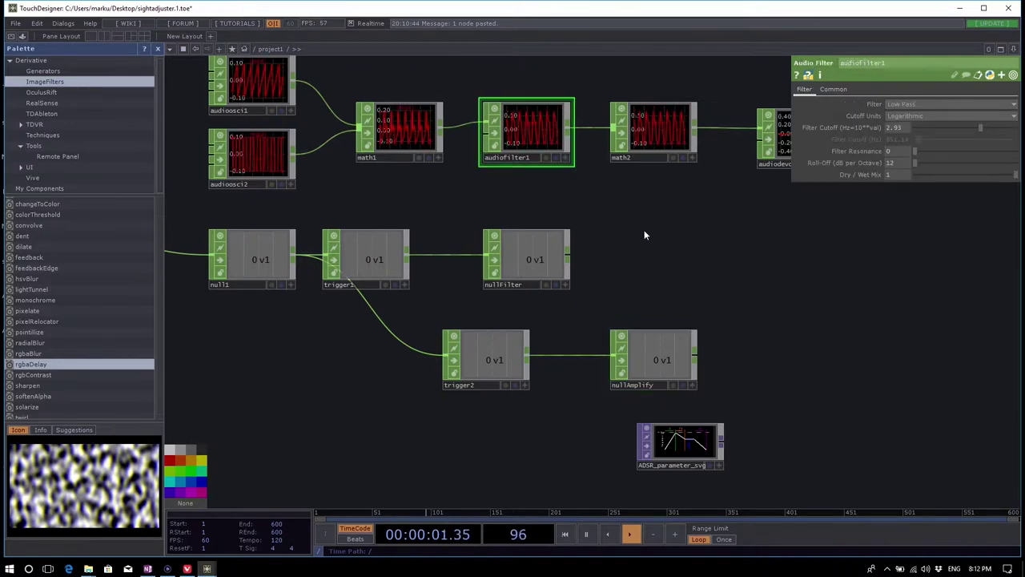
{"action": "middle_click_drag", "start_coordinate": [647, 233], "coordinate": [645, 257]}
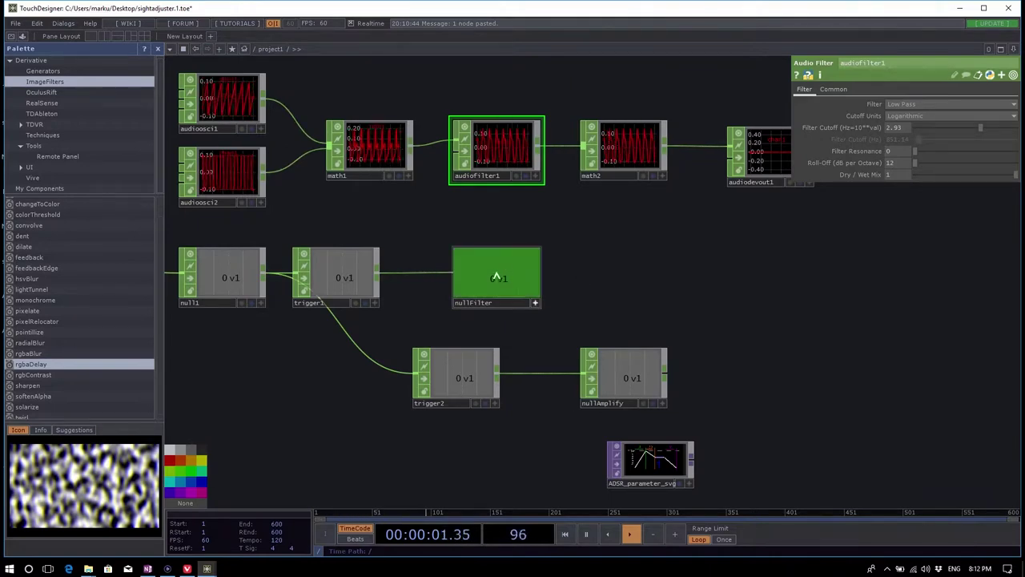
{"action": "left_click_drag", "start_coordinate": [503, 282], "coordinate": [898, 127]}
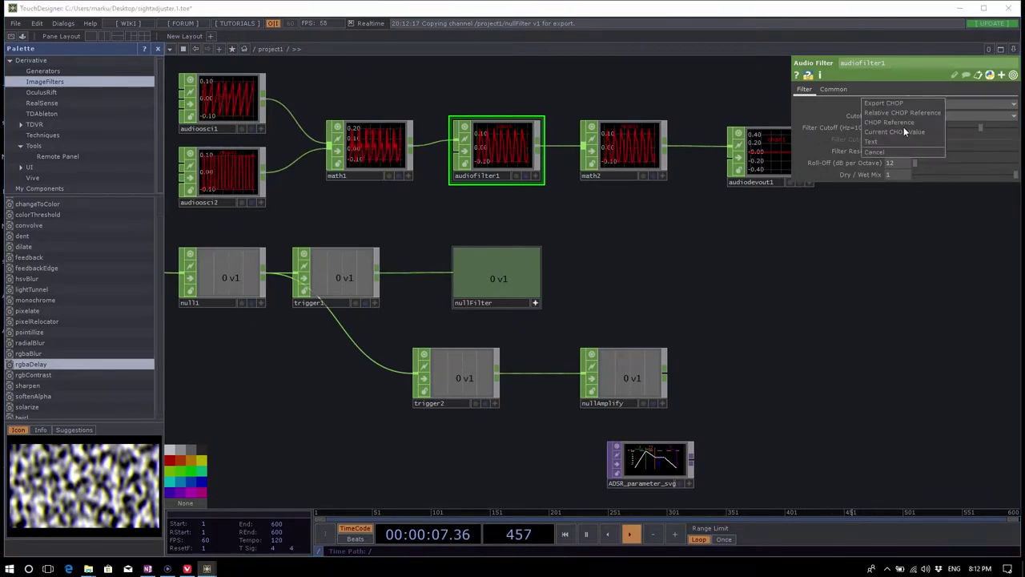
{"action": "left_click", "coordinate": [901, 105]}
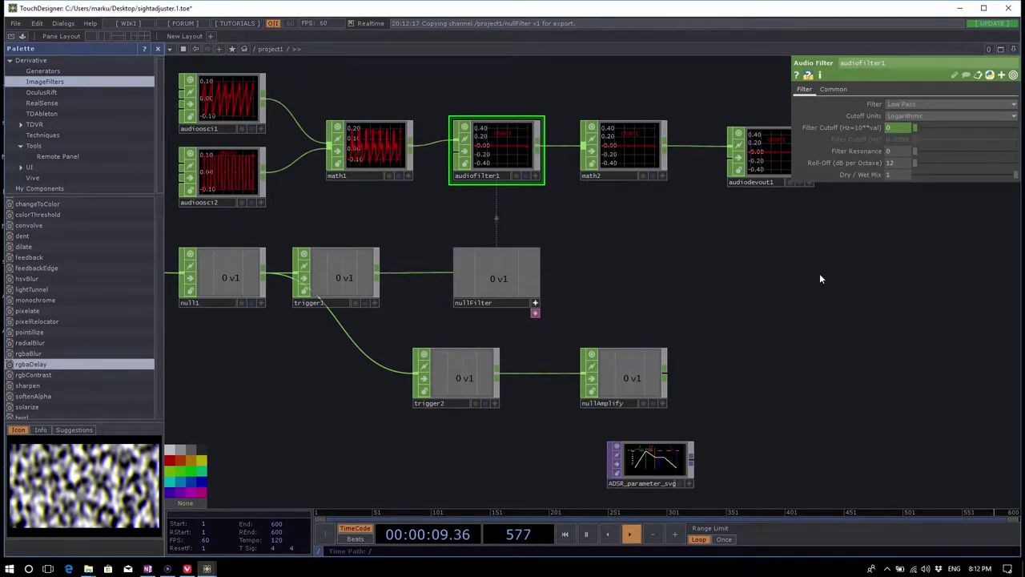
Step: Move the nullFilter node up so it sits directly beneath audiofilter1
{"action": "left_click", "coordinate": [504, 279]}
{"action": "left_click_drag", "start_coordinate": [694, 326], "coordinate": [687, 327]}
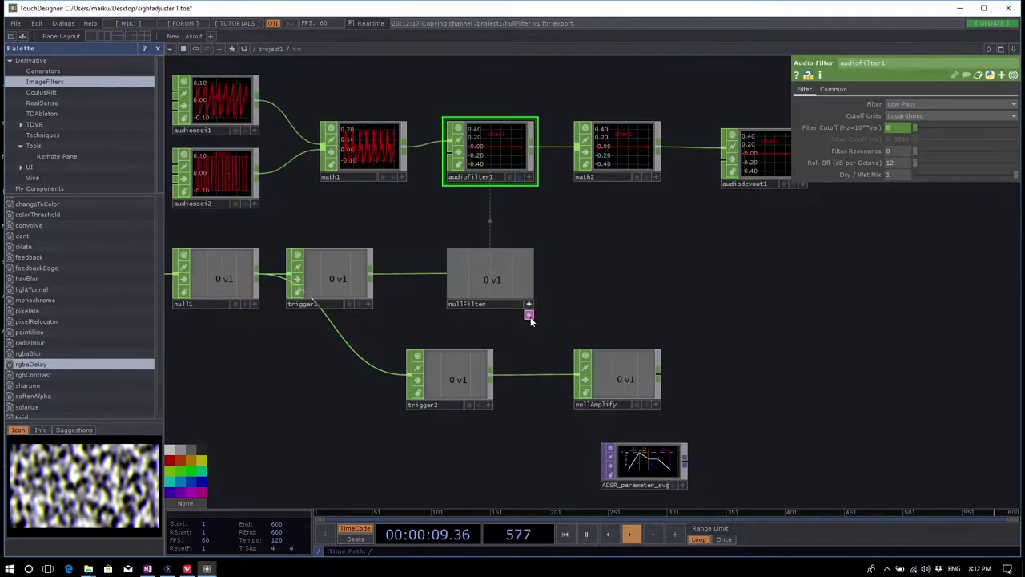
{"action": "left_click_drag", "start_coordinate": [491, 306], "coordinate": [491, 259]}
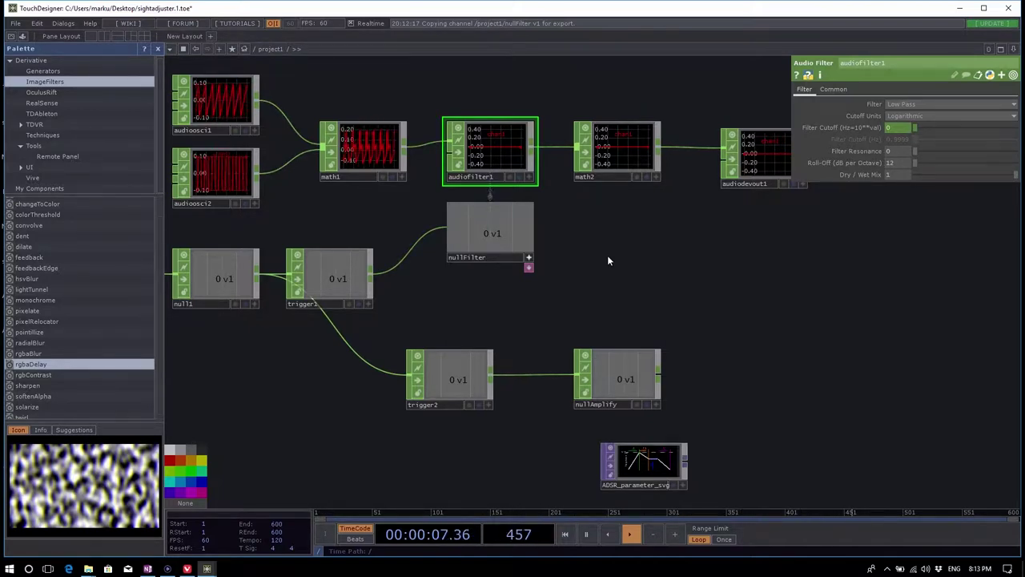
Step: Show and hide nullFilter's docked export table, moving the node with its table aside and back under audiofilter1
{"action": "left_click", "coordinate": [528, 268]}
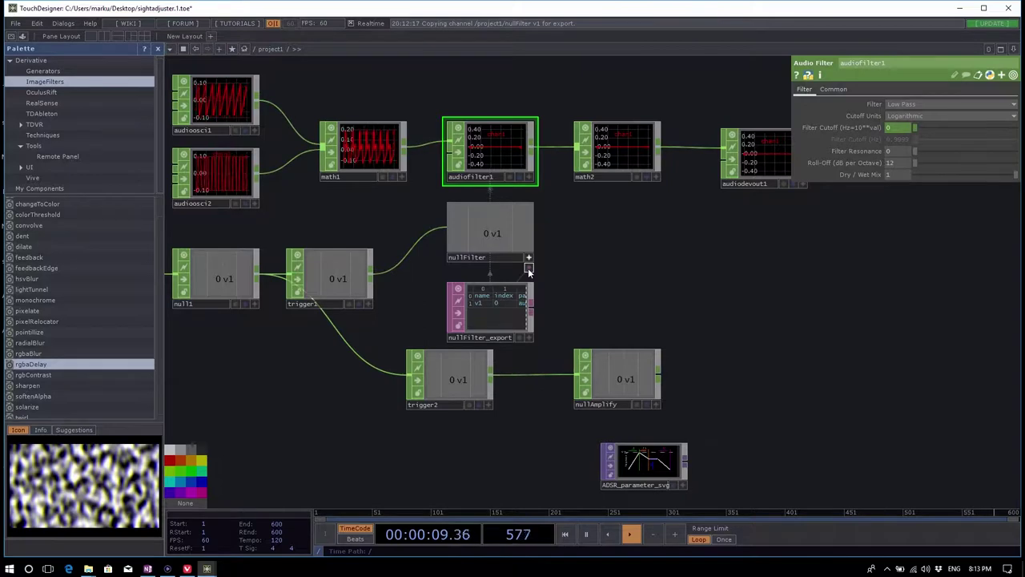
{"action": "left_click", "coordinate": [529, 269]}
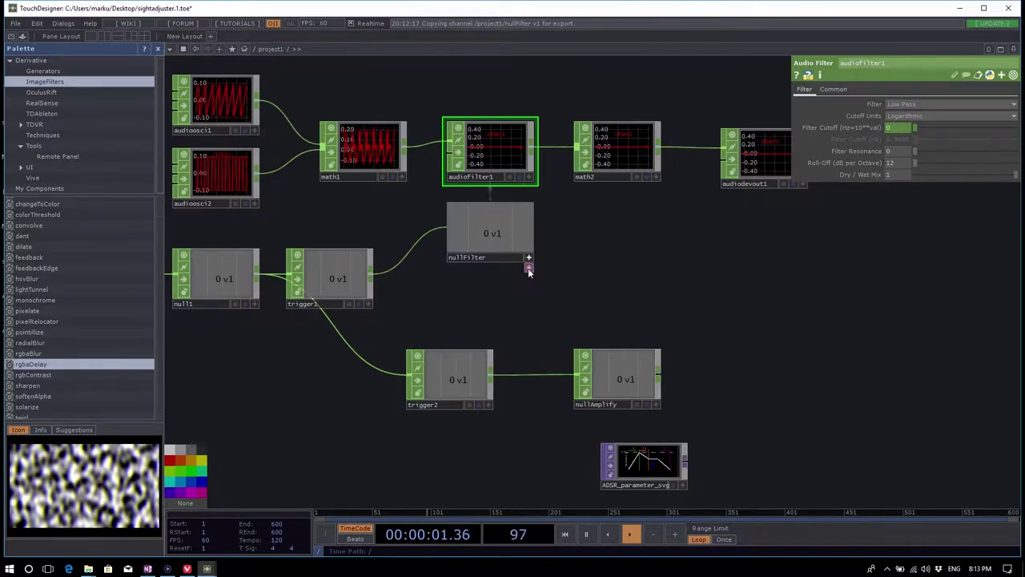
{"action": "left_click", "coordinate": [529, 268]}
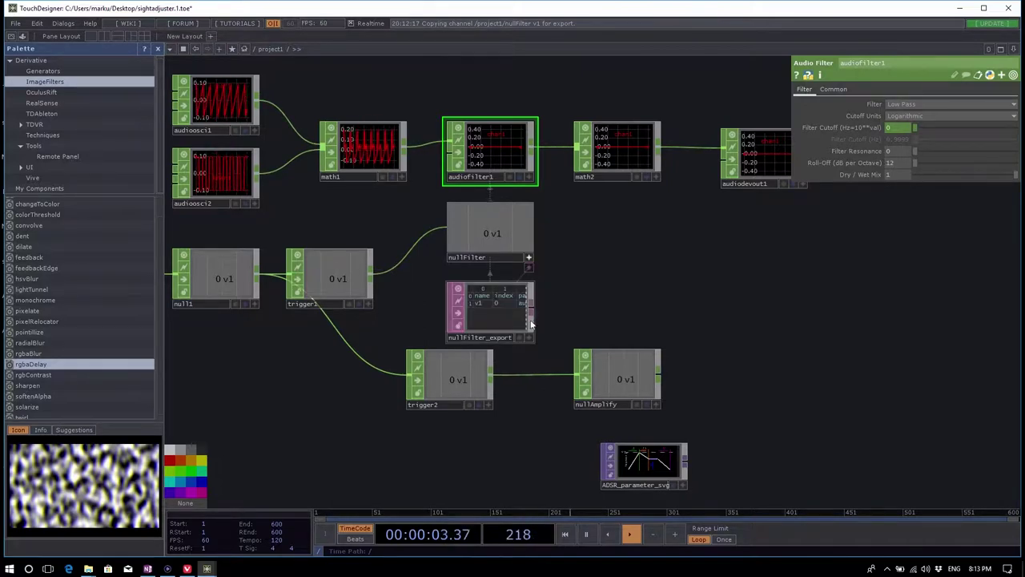
{"action": "left_click_drag", "start_coordinate": [485, 258], "coordinate": [650, 266]}
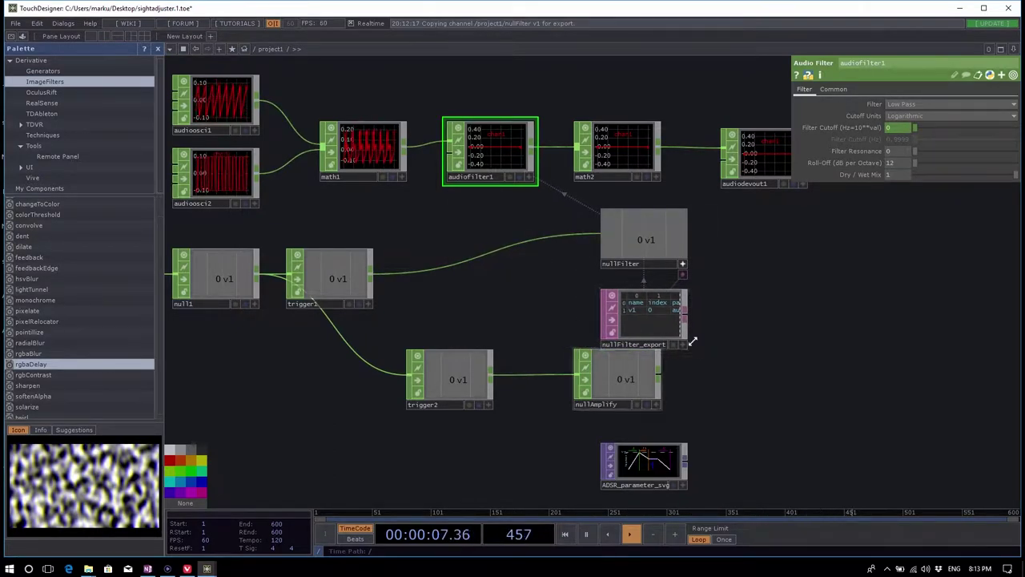
{"action": "left_click_drag", "start_coordinate": [640, 266], "coordinate": [485, 258]}
{"action": "left_click", "coordinate": [528, 267]}
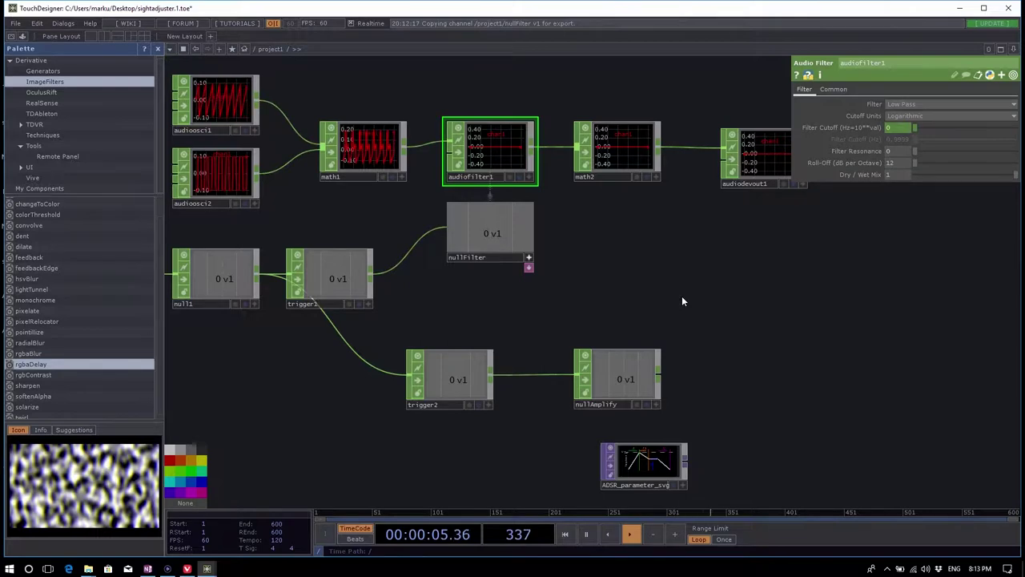
Step: Reveal nullFilter's docked export table and examine its name, index, path, parameter and enable columns
{"action": "left_click", "coordinate": [529, 268]}
{"action": "scroll", "coordinate": [486, 308], "scroll_direction": "up", "scroll_amount": 5}
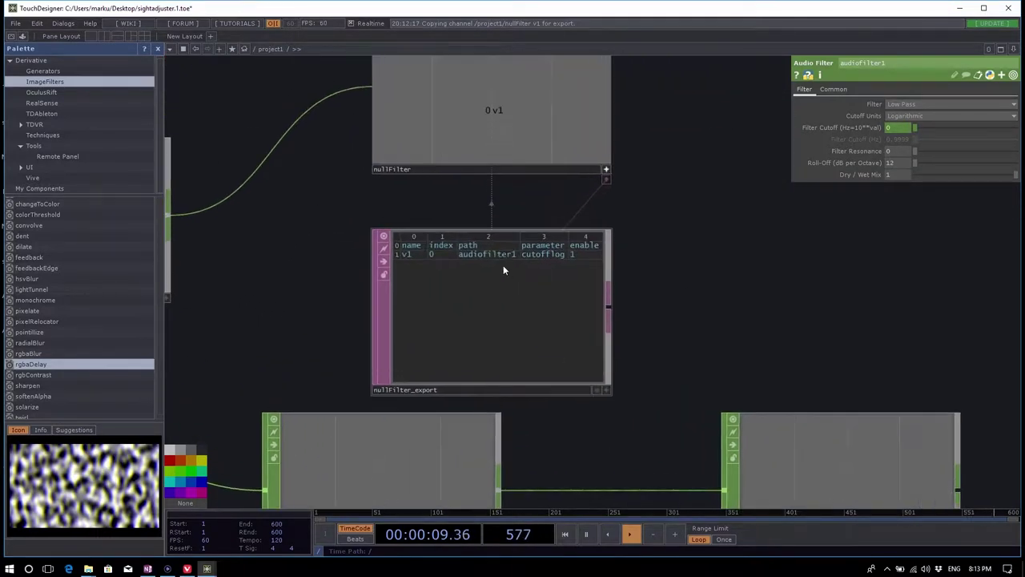
{"action": "left_click_drag", "start_coordinate": [712, 267], "coordinate": [697, 362]}
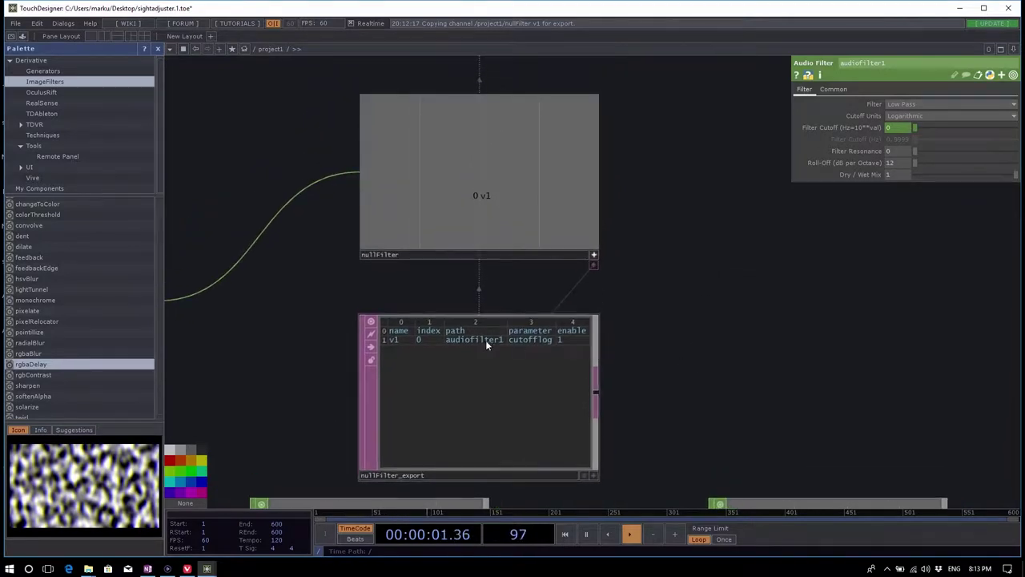
{"action": "left_click_drag", "start_coordinate": [392, 339], "coordinate": [392, 339]}
{"action": "scroll", "coordinate": [487, 432], "scroll_direction": "down", "scroll_amount": 4}
{"action": "scroll", "coordinate": [509, 449], "scroll_direction": "up", "scroll_amount": 5}
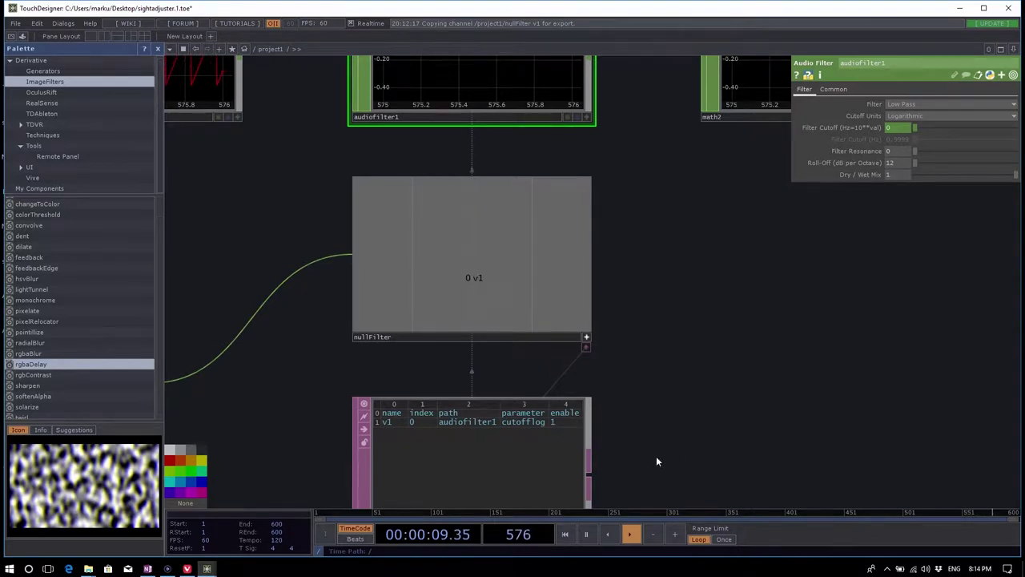
{"action": "left_click_drag", "start_coordinate": [656, 461], "coordinate": [636, 425]}
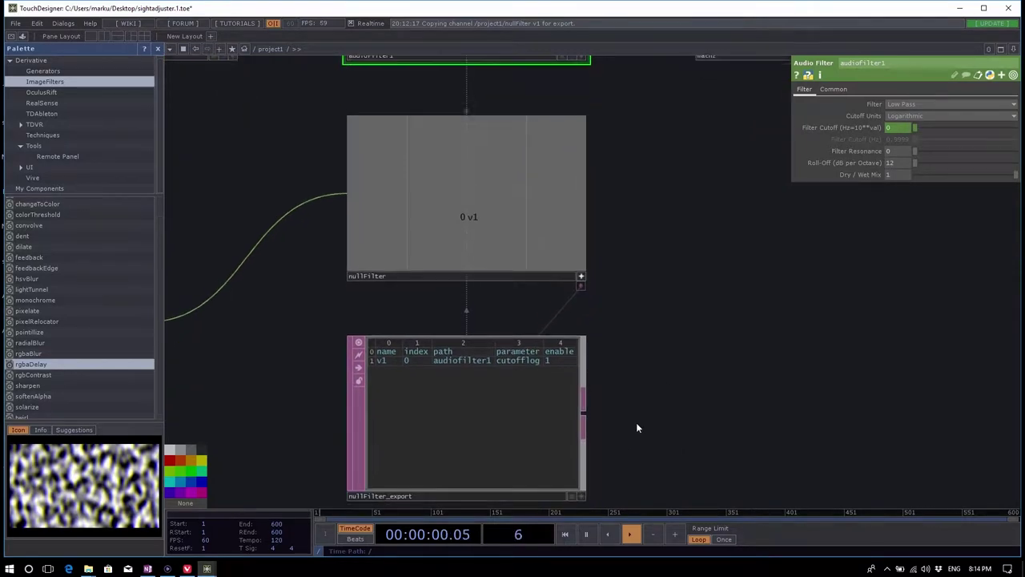
Step: Turn the cutofflog export off with enable value 0 in nullFilter_export, and back on with 1
{"action": "left_click", "coordinate": [570, 353]}
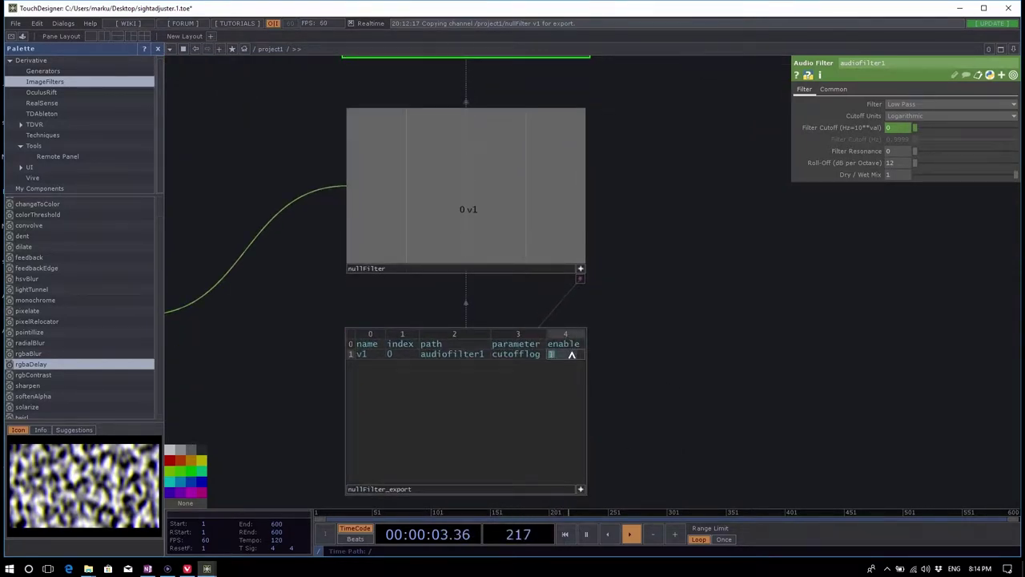
{"action": "key", "text": "Return"}
{"action": "left_click_drag", "start_coordinate": [451, 213], "coordinate": [704, 281]}
{"action": "left_click", "coordinate": [579, 421]}
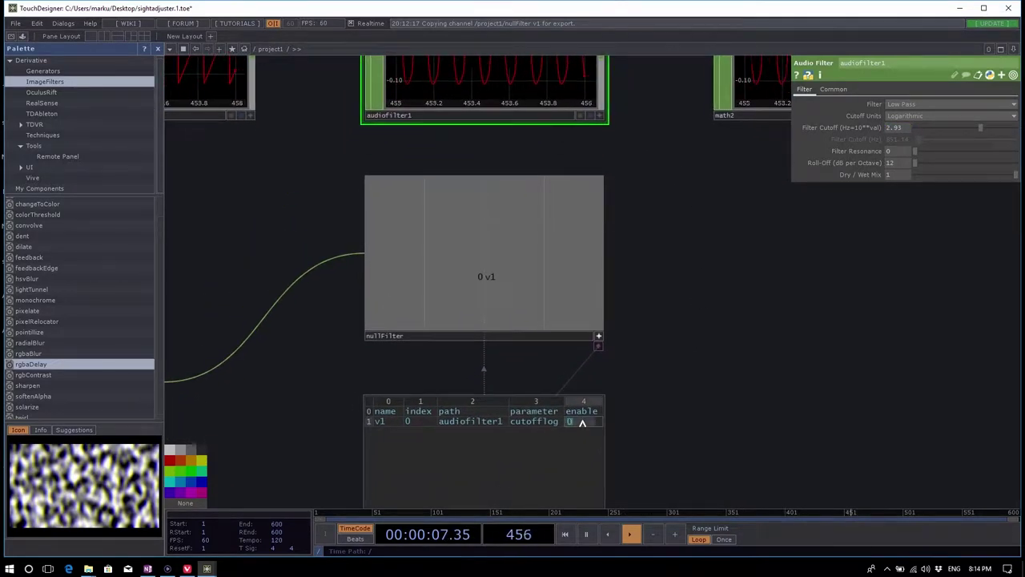
{"action": "type", "text": "1"}
{"action": "key", "text": "Return"}
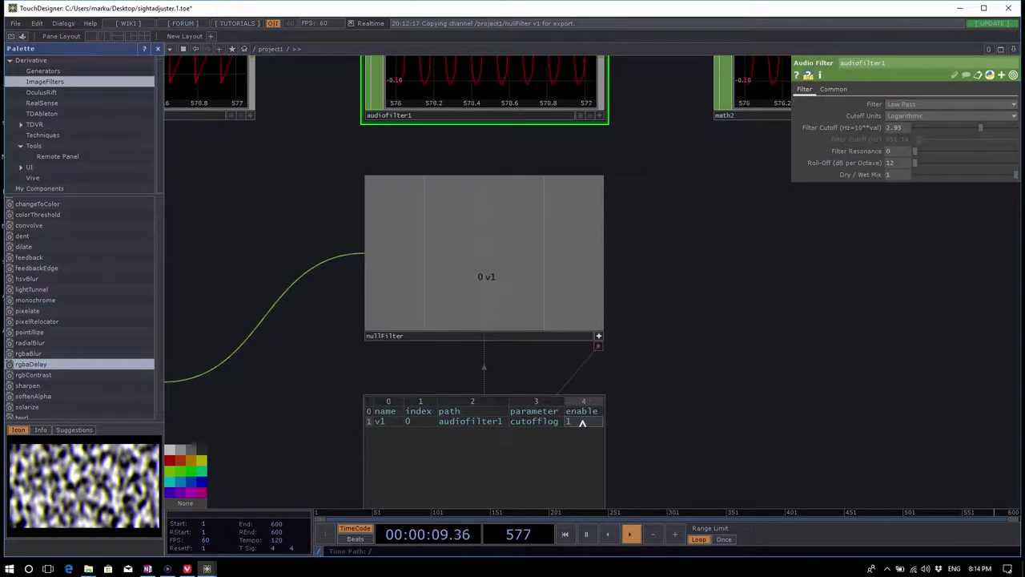
Step: Collapse nullFilter's docked export table and inspect the export source behind audiofilter1's Filter Cutoff parameter
{"action": "left_click", "coordinate": [598, 346]}
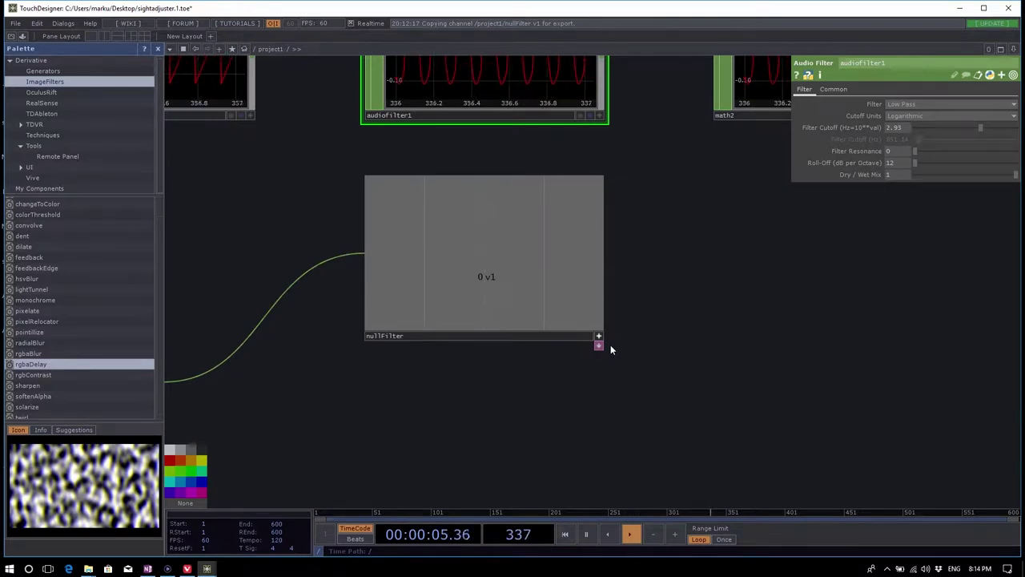
{"action": "left_click_drag", "start_coordinate": [629, 314], "coordinate": [617, 384]}
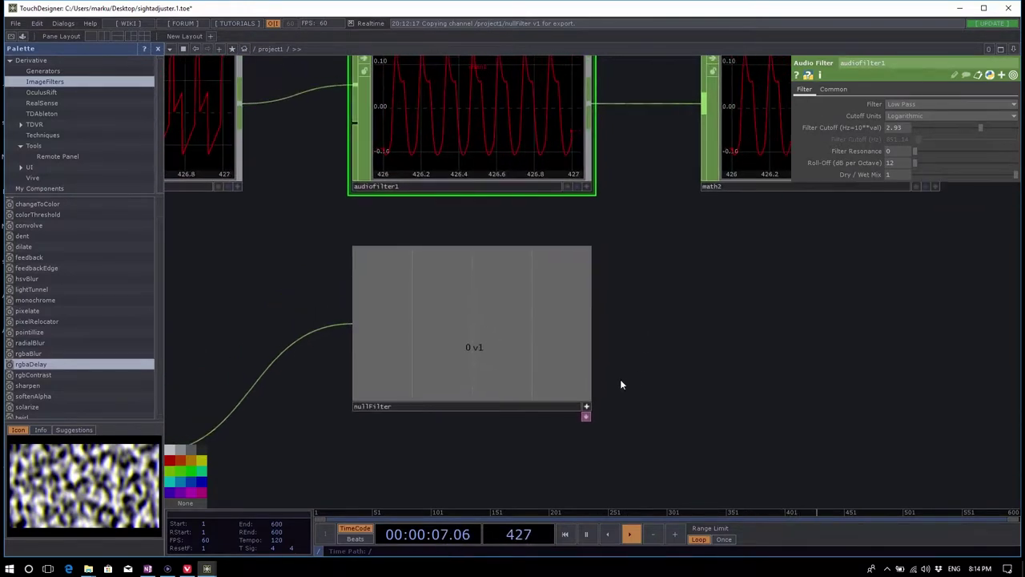
{"action": "left_click", "coordinate": [587, 416]}
{"action": "left_click_drag", "start_coordinate": [631, 430], "coordinate": [657, 305]}
{"action": "left_click", "coordinate": [617, 288]}
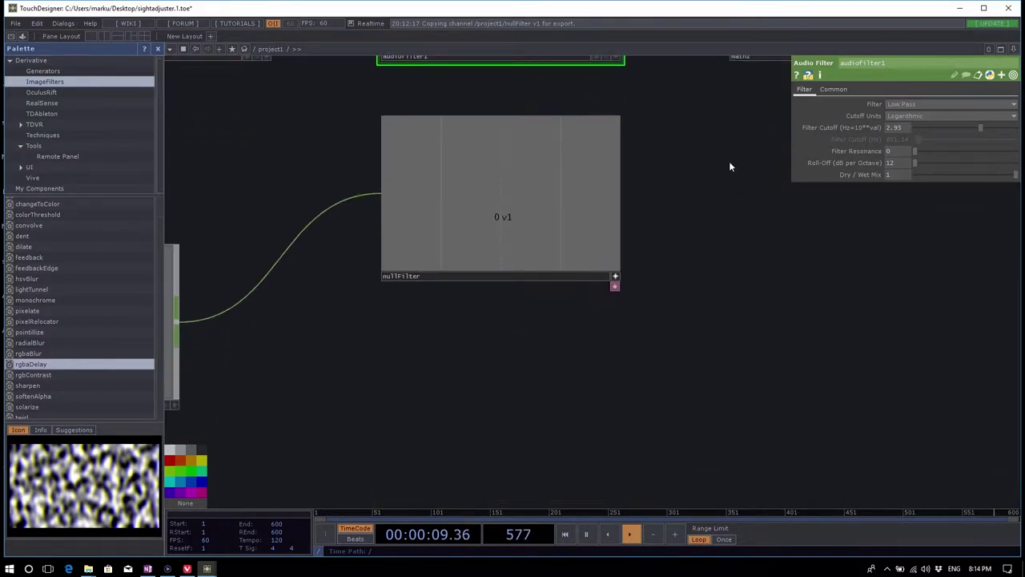
{"action": "mouse_move", "coordinate": [838, 132]}
{"action": "left_mouse_down"}
{"action": "mouse_move", "coordinate": [870, 141]}
{"action": "mouse_move", "coordinate": [863, 128]}
{"action": "left_mouse_up"}
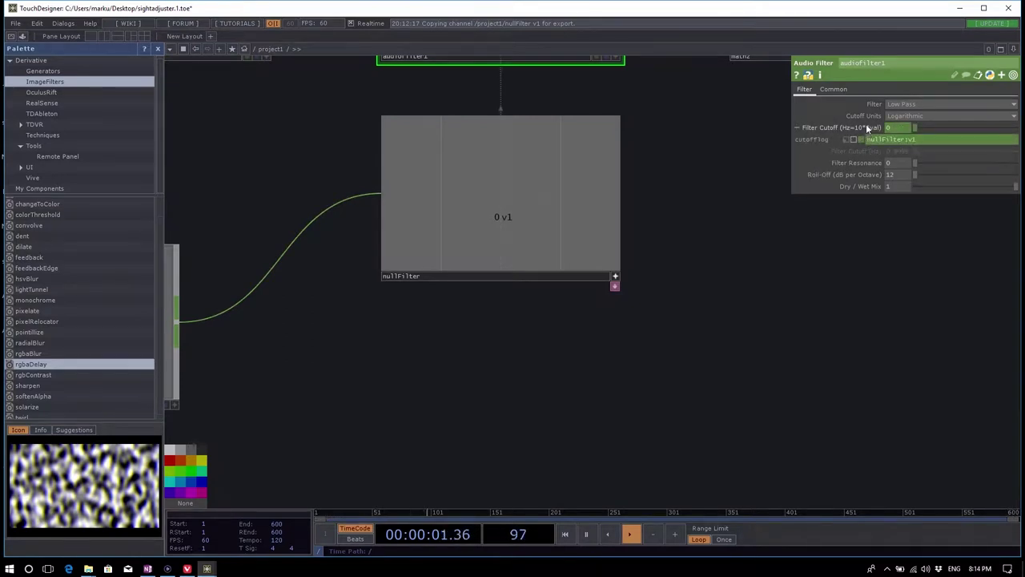
{"action": "left_click_drag", "start_coordinate": [737, 275], "coordinate": [721, 366]}
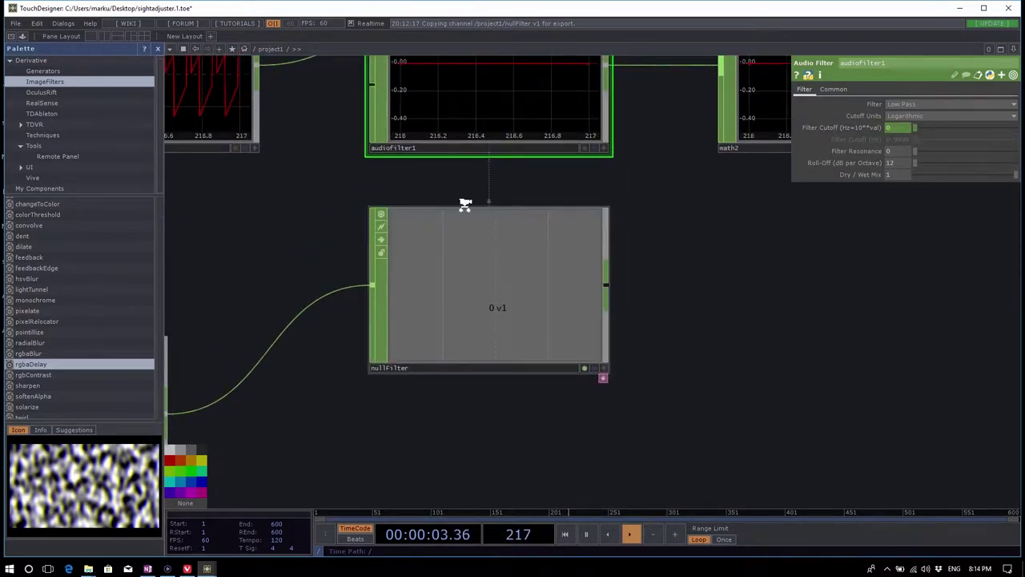
Step: Export the nullAmplify channel to math2's Multiply parameter as an Export CHOP
{"action": "scroll", "coordinate": [465, 205], "scroll_direction": "down", "scroll_amount": 3}
{"action": "left_click", "coordinate": [649, 126]}
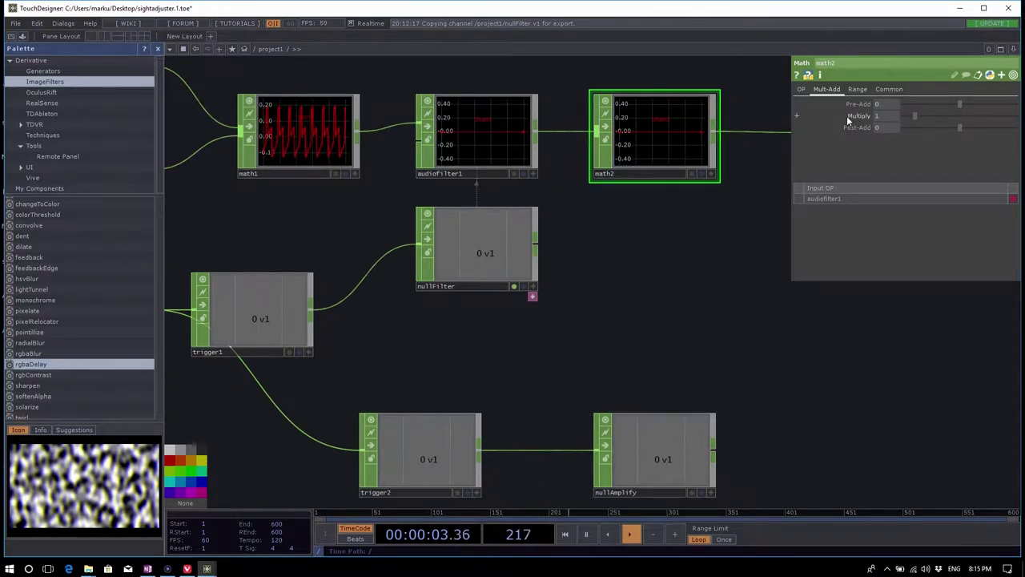
{"action": "left_click", "coordinate": [800, 90]}
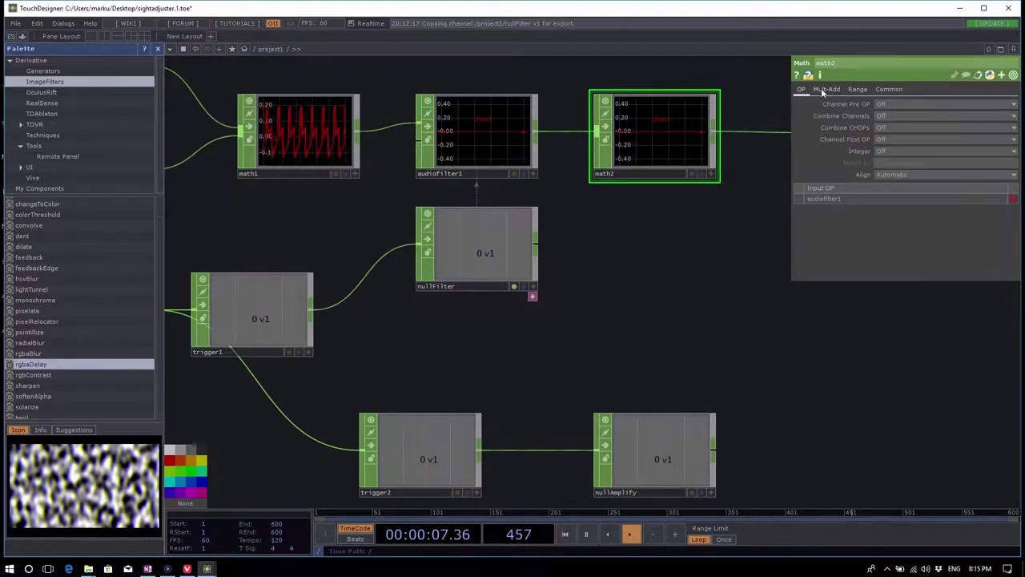
{"action": "left_click", "coordinate": [822, 89]}
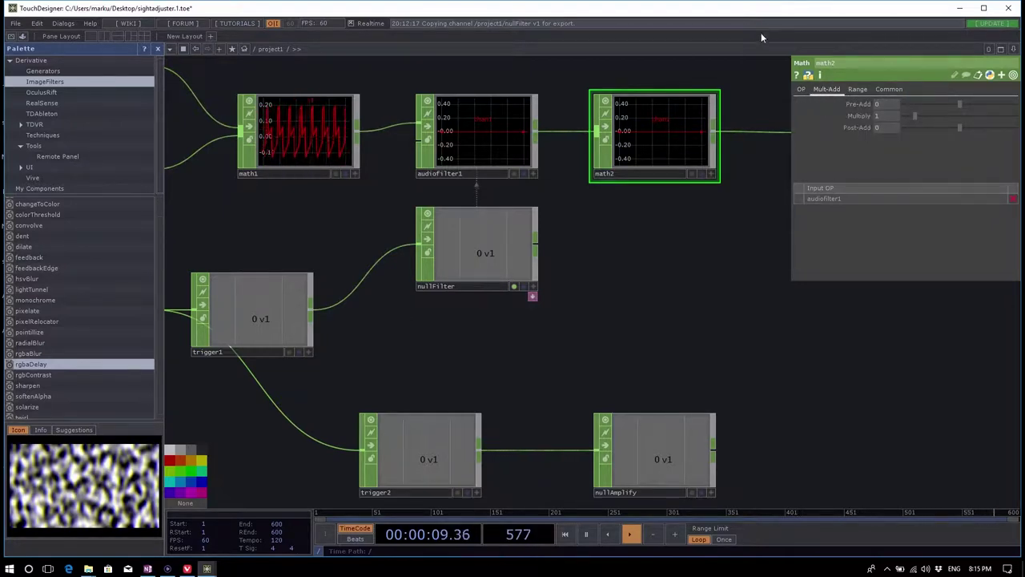
{"action": "left_click", "coordinate": [711, 490]}
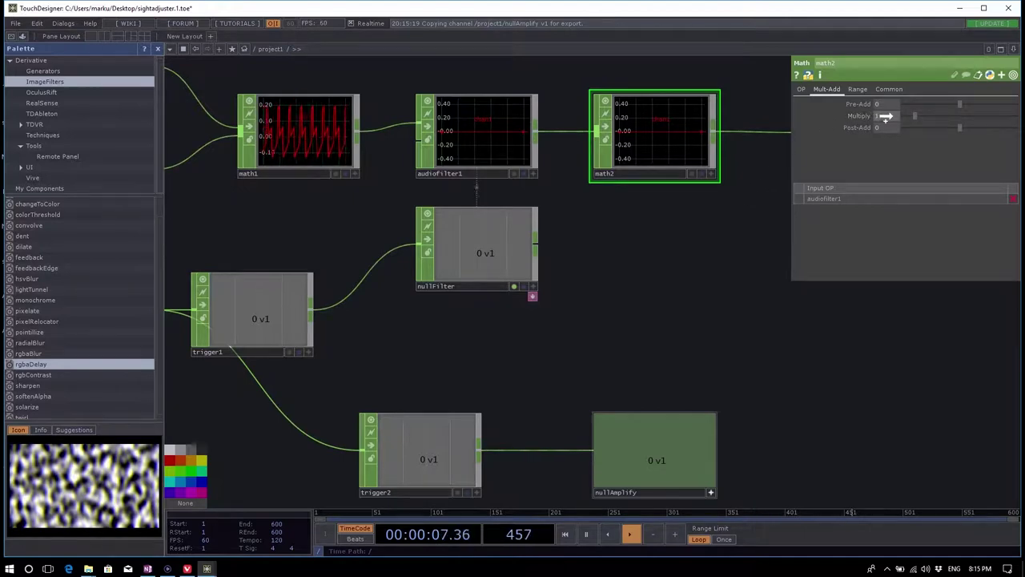
{"action": "left_click_drag", "start_coordinate": [884, 116], "coordinate": [891, 115]}
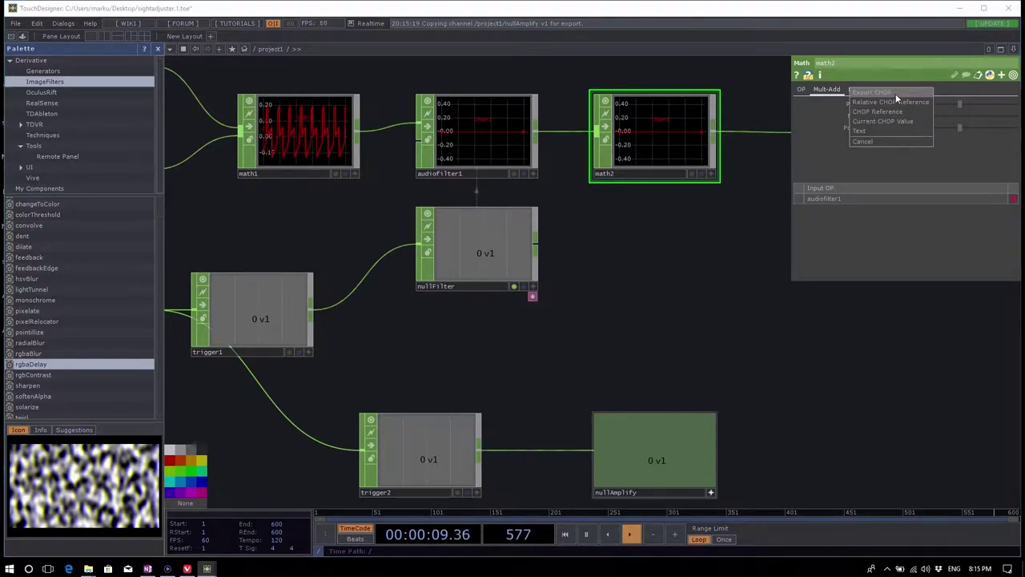
{"action": "left_click", "coordinate": [895, 93]}
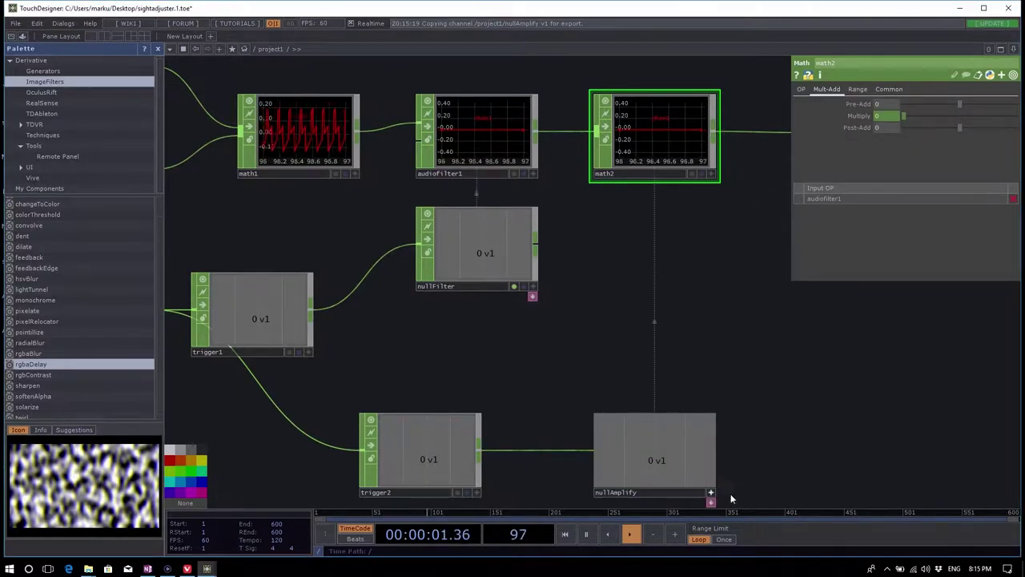
Step: Fire button1 several times to test the envelopes driving the filter cutoff and the amplification
{"action": "scroll", "coordinate": [808, 412], "scroll_direction": "down", "scroll_amount": 3}
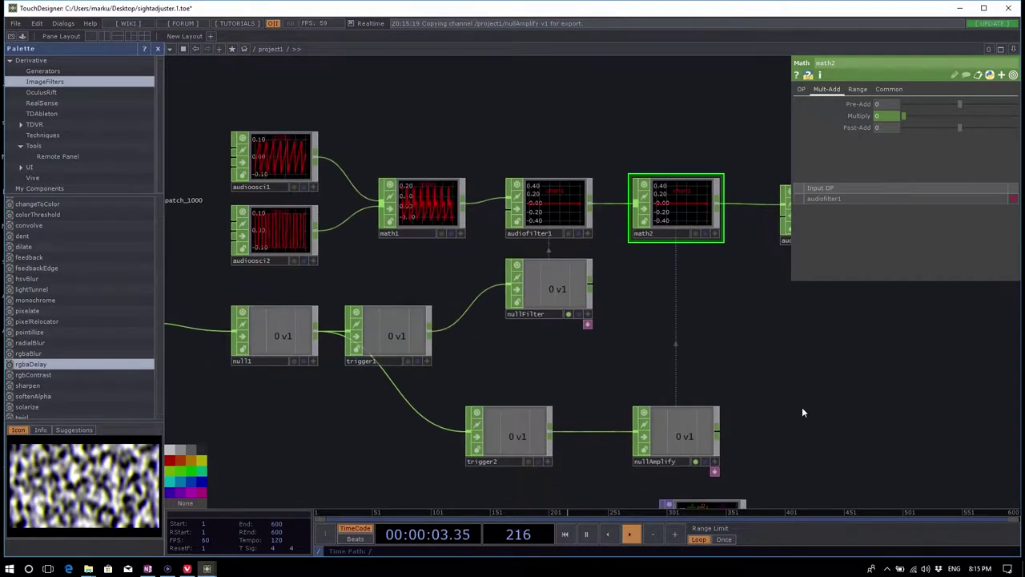
{"action": "scroll", "coordinate": [838, 398], "scroll_direction": "down", "scroll_amount": 2}
{"action": "left_click", "coordinate": [291, 346]}
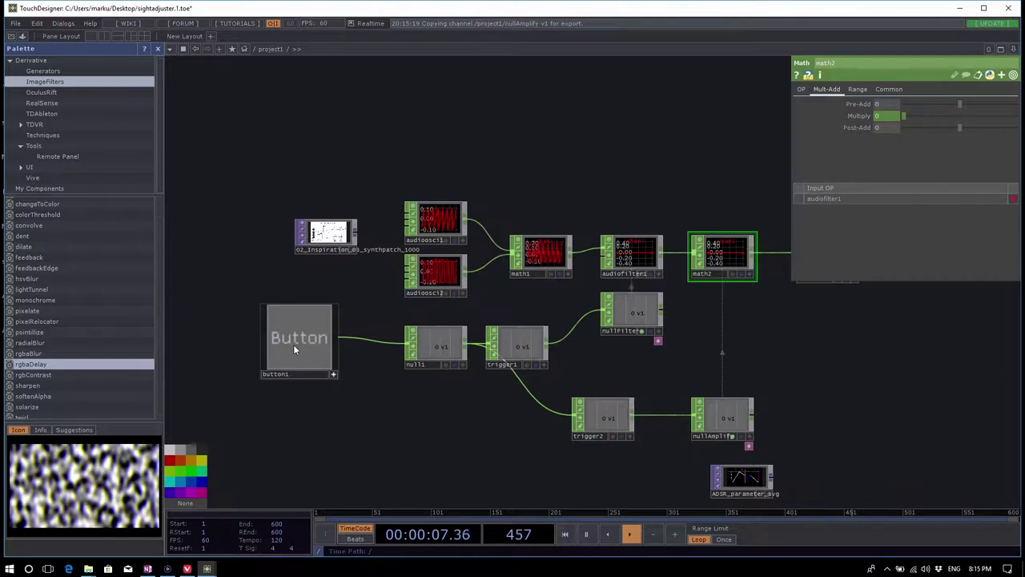
{"action": "left_click", "coordinate": [293, 345]}
{"action": "left_click", "coordinate": [293, 344]}
{"action": "left_click", "coordinate": [293, 344]}
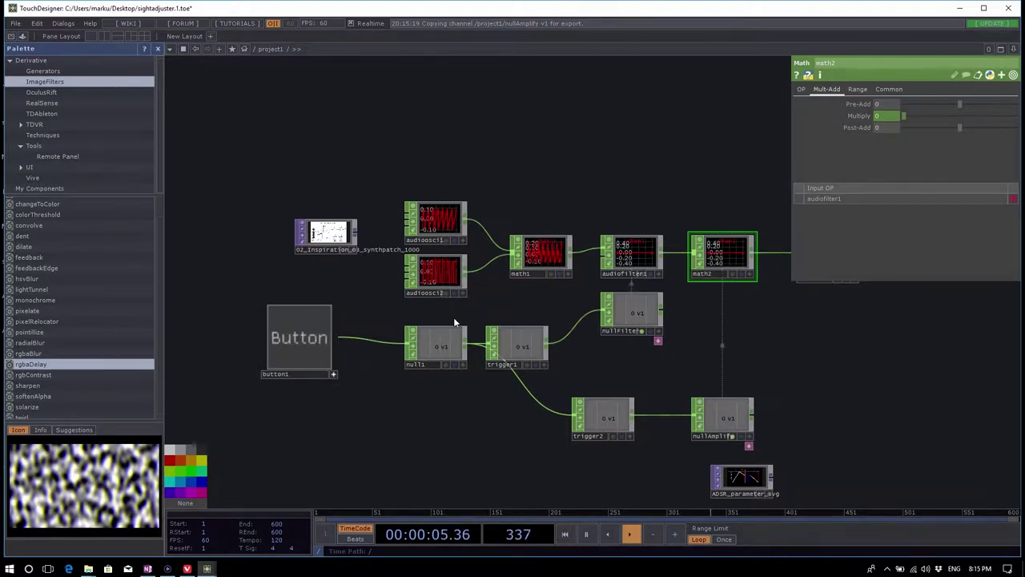
Step: Shift audiofilter1, nullFilter, math2 and audiodevout1 together to the right, making room after trigger1
{"action": "left_click", "coordinate": [634, 266]}
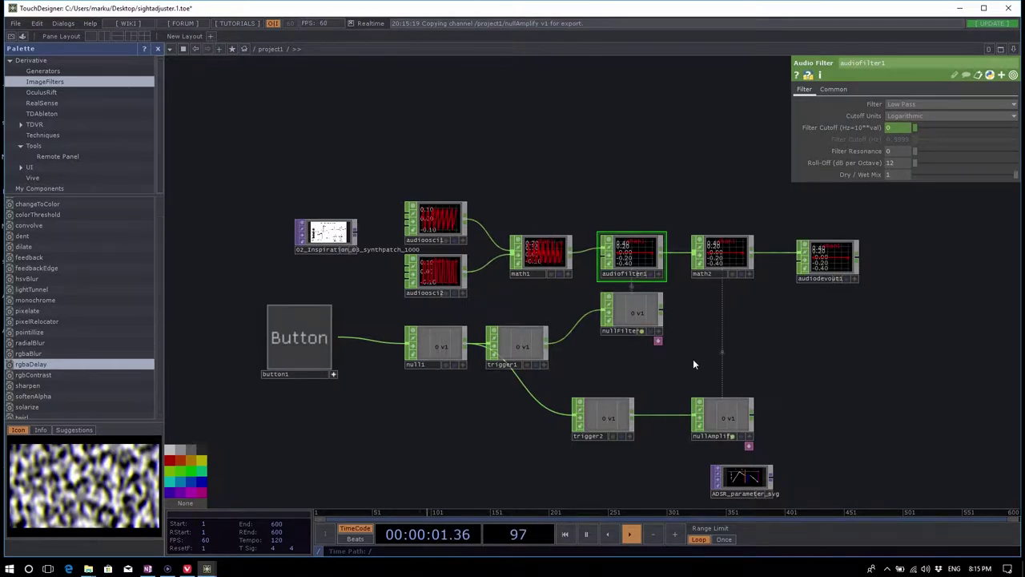
{"action": "left_click_drag", "start_coordinate": [693, 358], "coordinate": [608, 322]}
{"action": "right_click_drag", "start_coordinate": [746, 283], "coordinate": [505, 163]}
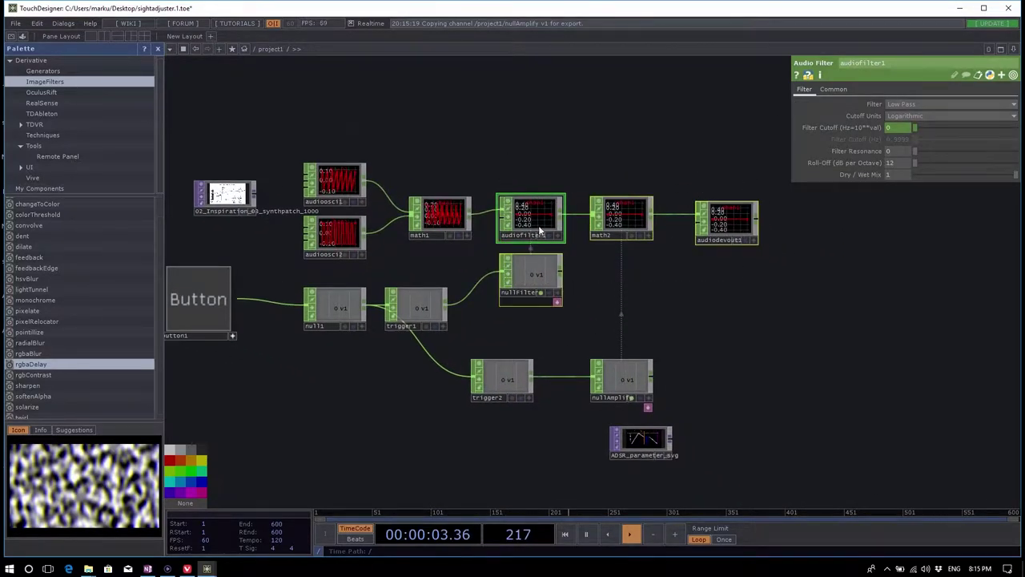
{"action": "left_click_drag", "start_coordinate": [538, 225], "coordinate": [623, 237]}
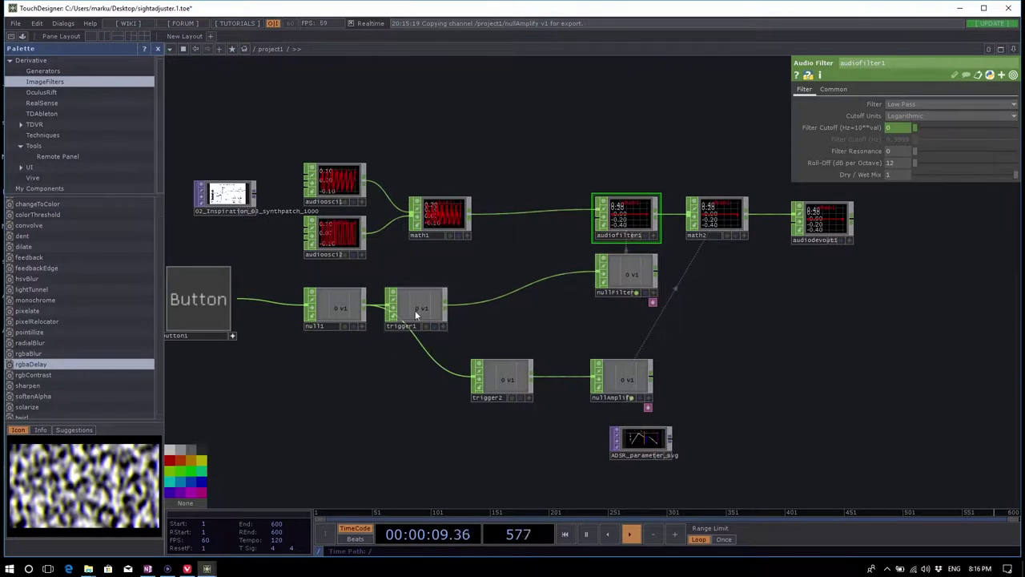
Step: Nudge trigger1 to the right and insert a Math CHOP between trigger1 and nullFilter
{"action": "left_click_drag", "start_coordinate": [425, 299], "coordinate": [440, 299]}
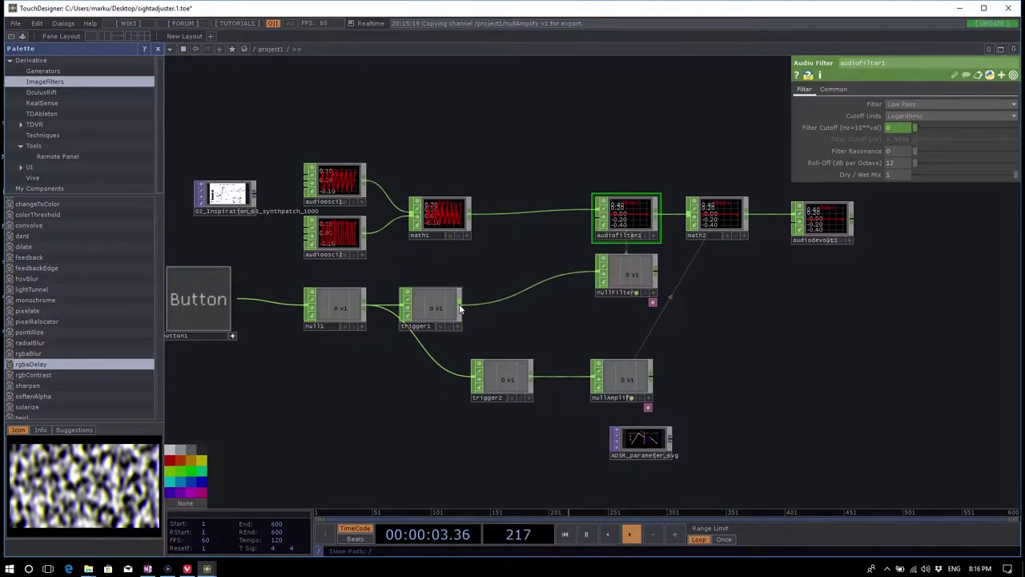
{"action": "right_click", "coordinate": [459, 303]}
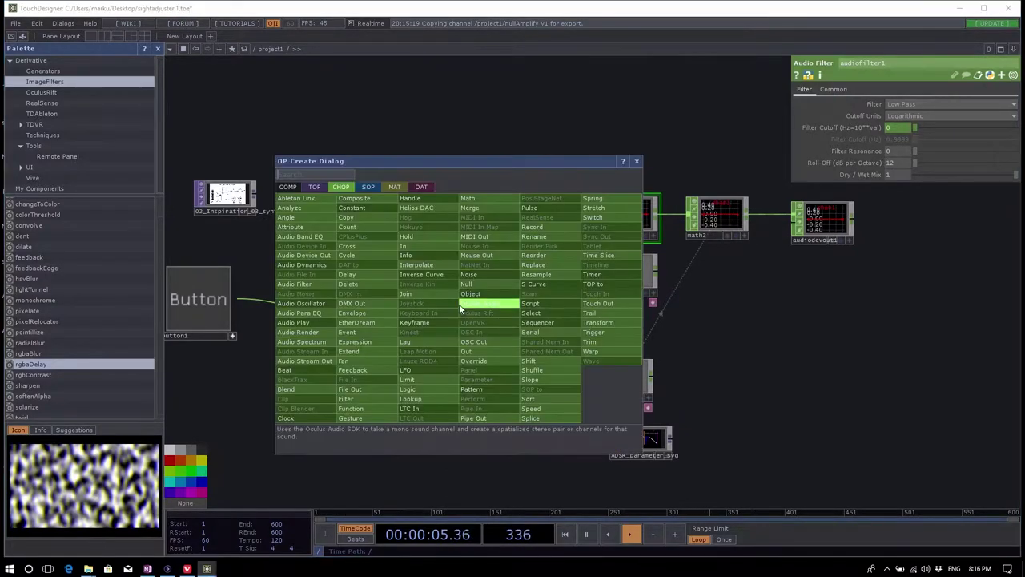
{"action": "type", "text": "math"}
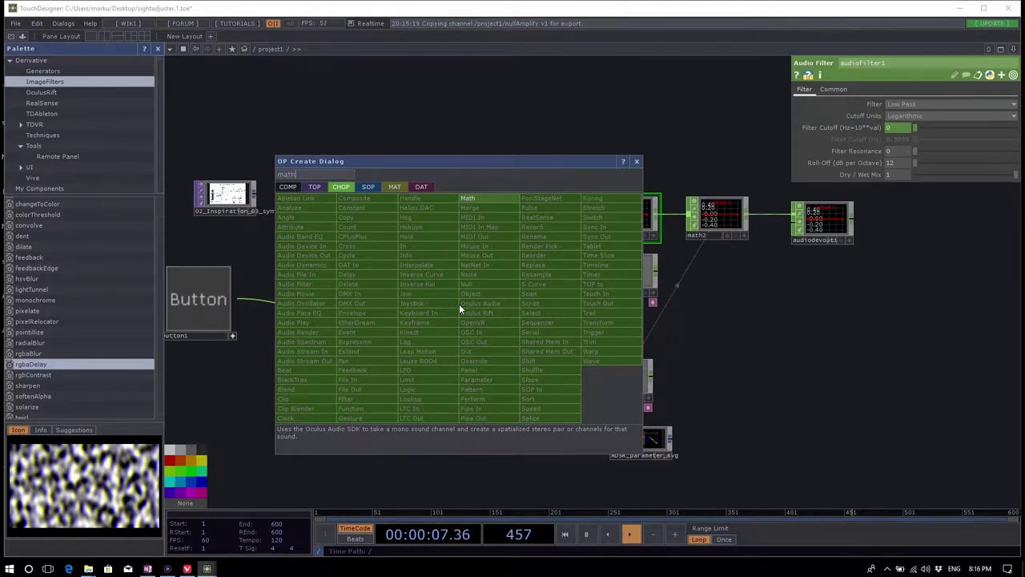
{"action": "left_click", "coordinate": [494, 201]}
{"action": "left_click", "coordinate": [520, 306]}
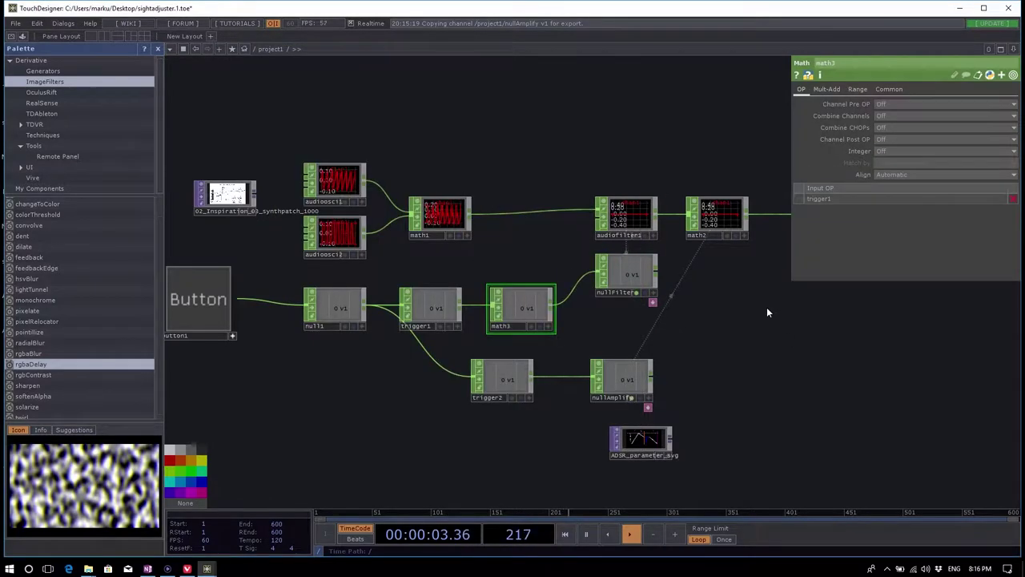
Step: Set math3's To Range to 4 and 2
{"action": "left_click", "coordinate": [857, 90]}
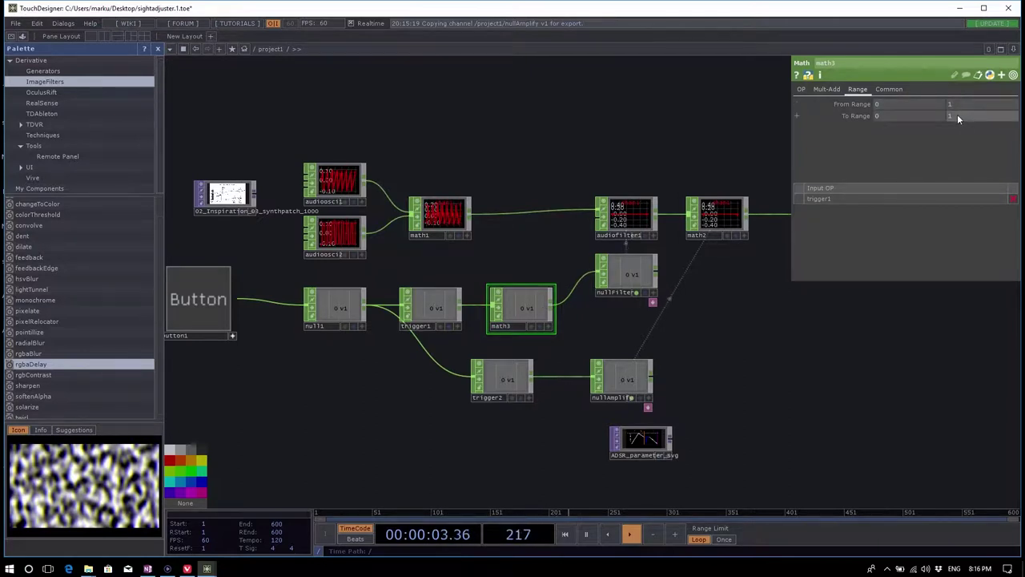
{"action": "left_click", "coordinate": [915, 116]}
{"action": "type", "text": "4"}
{"action": "key", "text": "Tab"}
{"action": "type", "text": "2"}
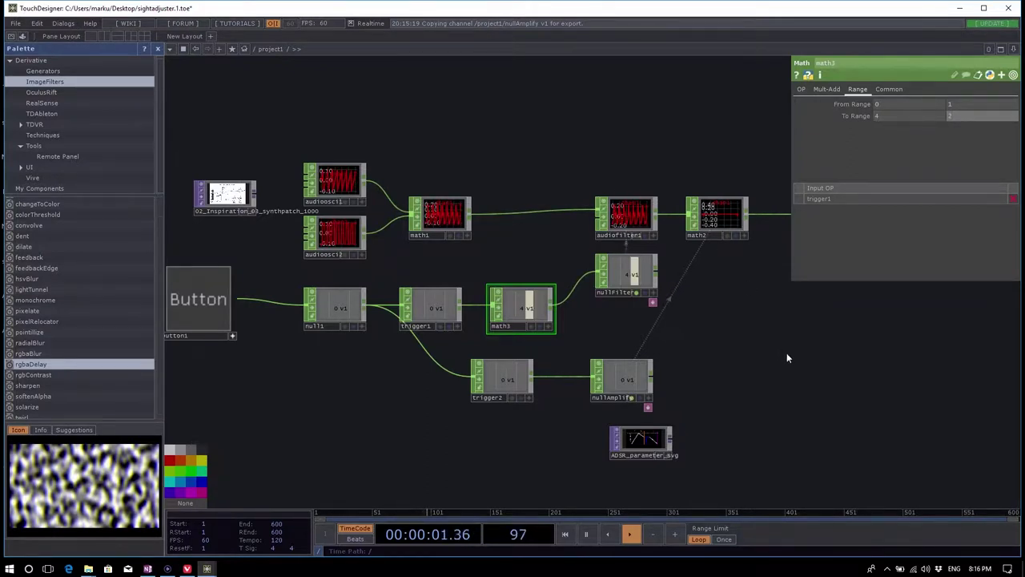
Step: Fire button1 repeatedly to test the filter sweep with the remapped envelope range
{"action": "left_click", "coordinate": [199, 312]}
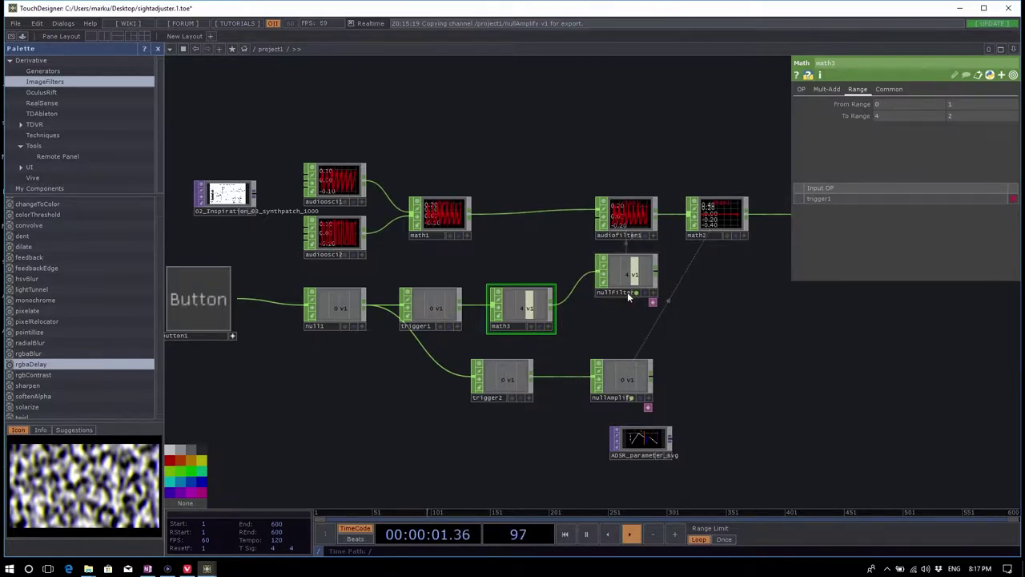
{"action": "left_click", "coordinate": [202, 299]}
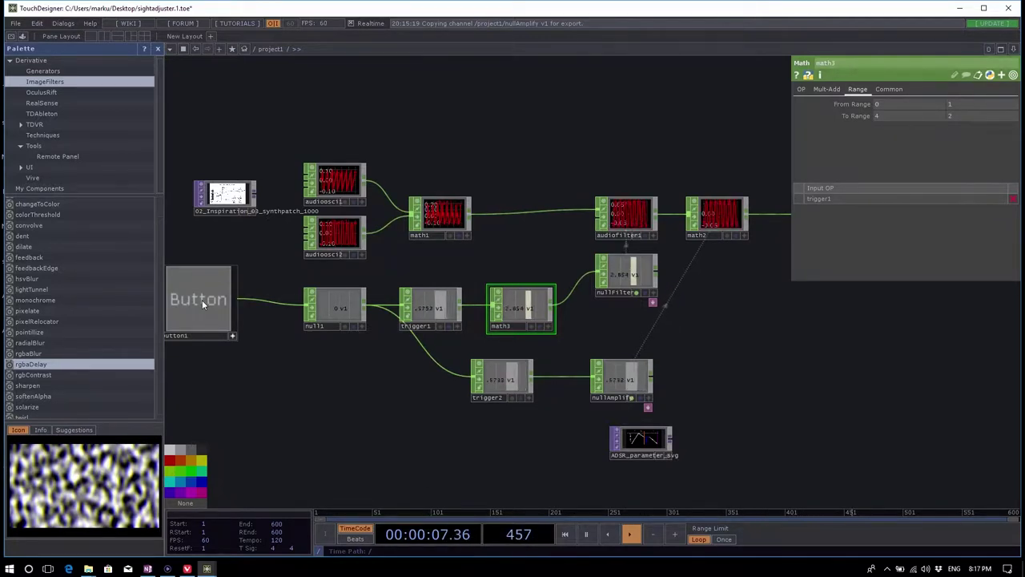
{"action": "left_click", "coordinate": [201, 299]}
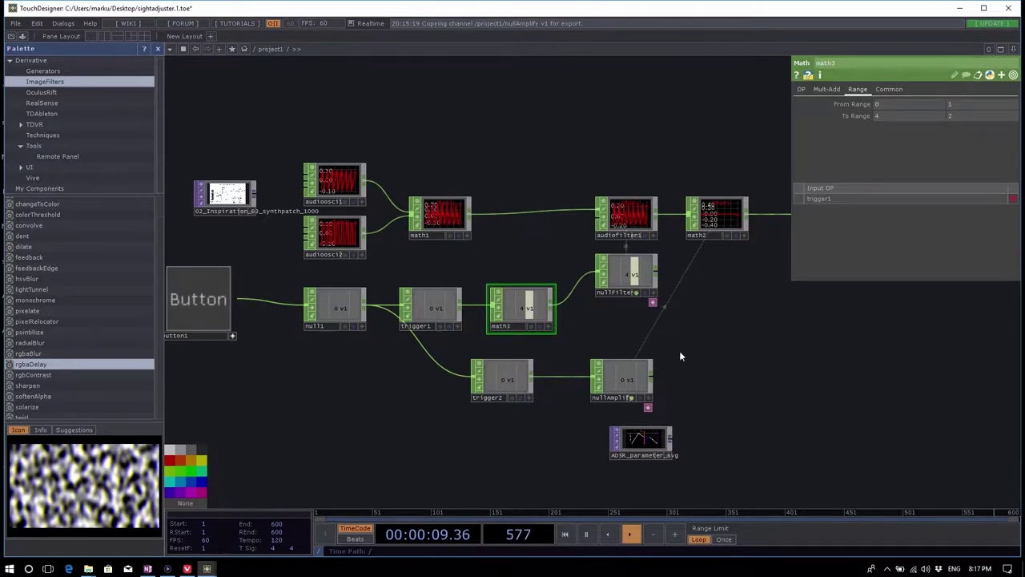
Step: Move nullAmplify to the right so that it sits beneath math2
{"action": "scroll", "coordinate": [710, 361], "scroll_direction": "right", "scroll_amount": 2}
{"action": "left_click_drag", "start_coordinate": [606, 387], "coordinate": [689, 387]}
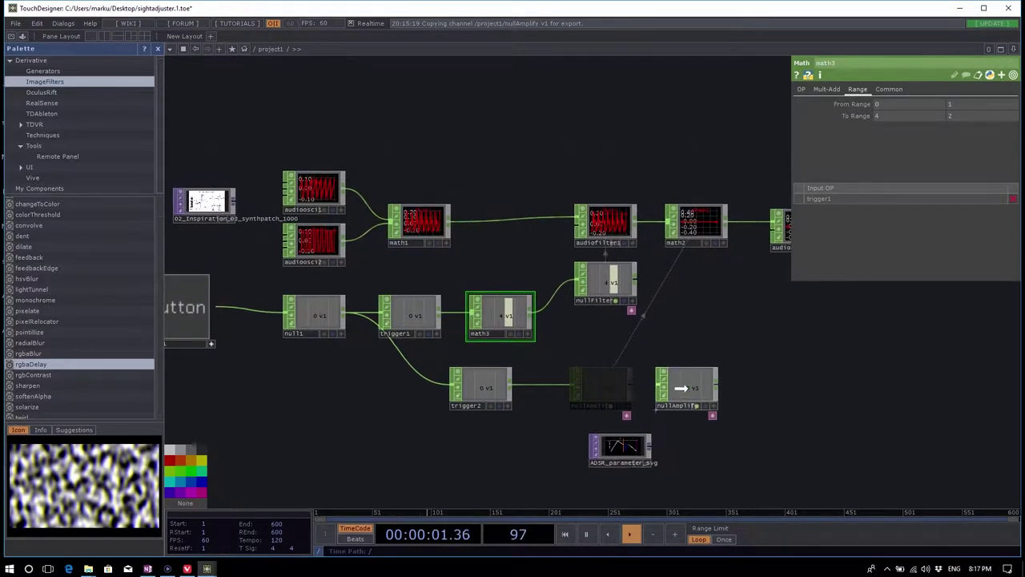
{"action": "left_click_drag", "start_coordinate": [774, 390], "coordinate": [825, 386]}
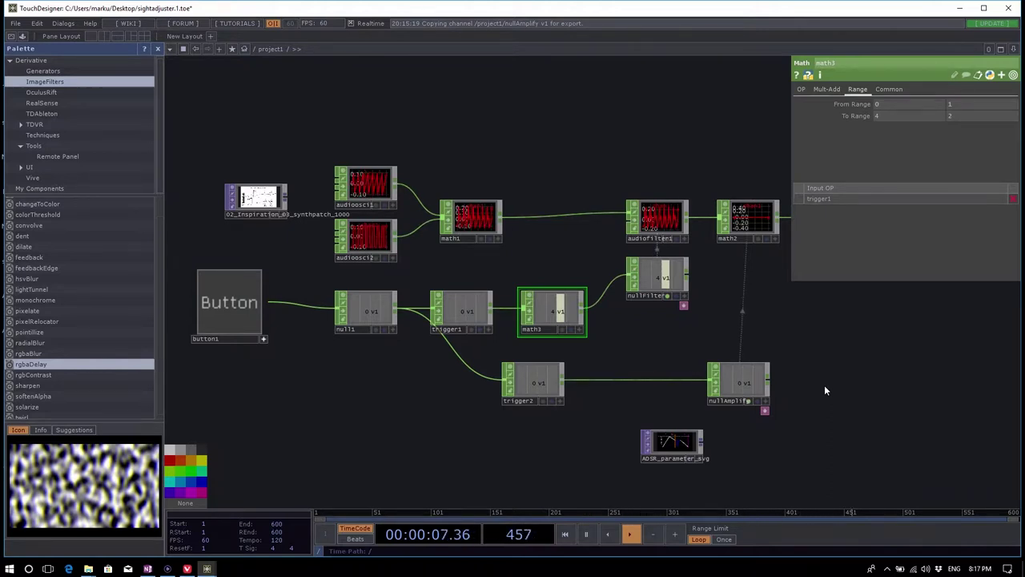
Step: Set trigger1's Attack Length to 0.06 and Peak Length to 0, using the ADSR diagram as reference
{"action": "left_click", "coordinate": [465, 314]}
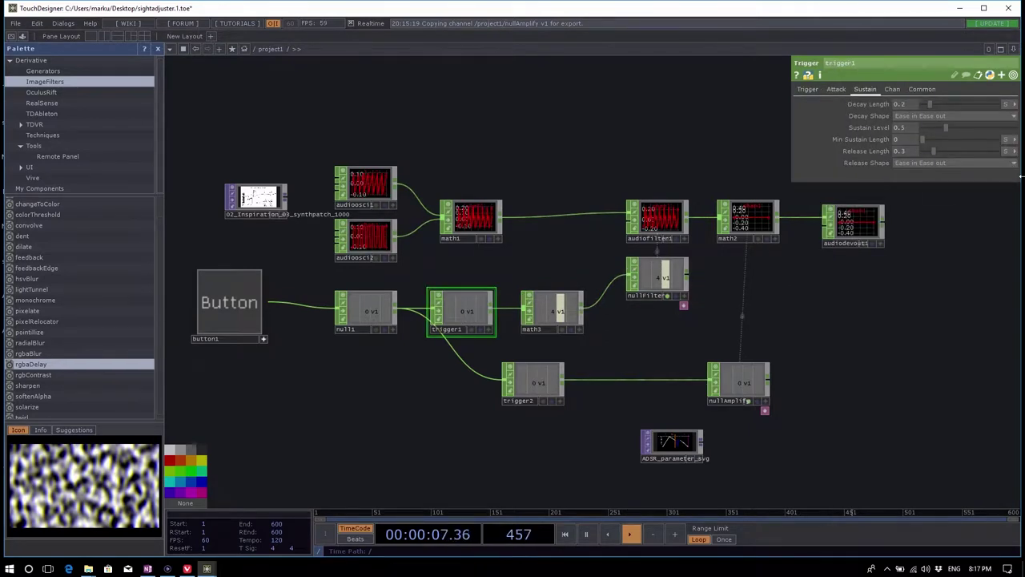
{"action": "left_click", "coordinate": [834, 89]}
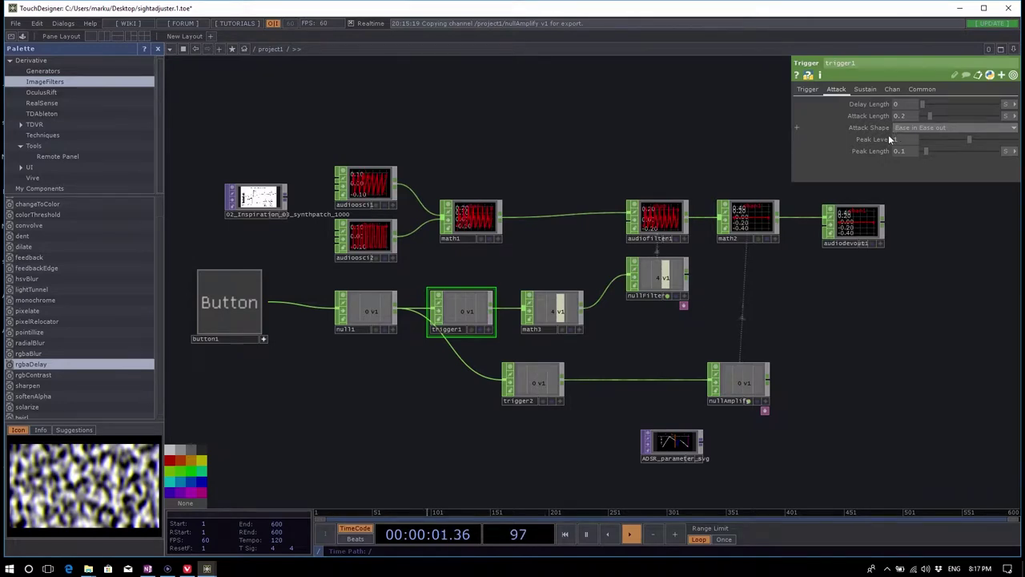
{"action": "scroll", "coordinate": [681, 488], "scroll_direction": "up", "scroll_amount": 5}
{"action": "scroll", "coordinate": [672, 482], "scroll_direction": "up", "scroll_amount": 1}
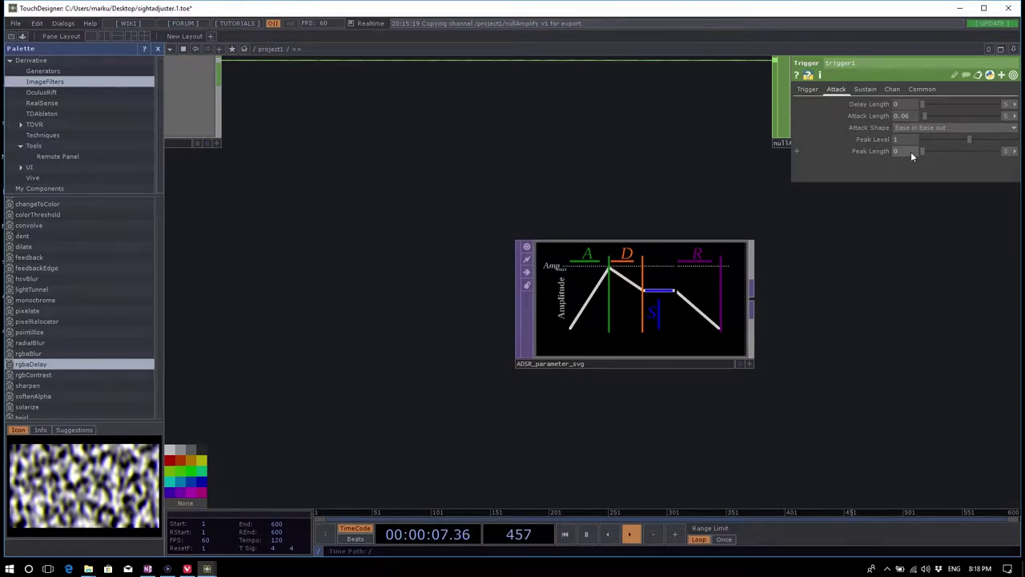
Step: Set trigger1's Decay Length to 0.06
{"action": "left_click", "coordinate": [865, 89]}
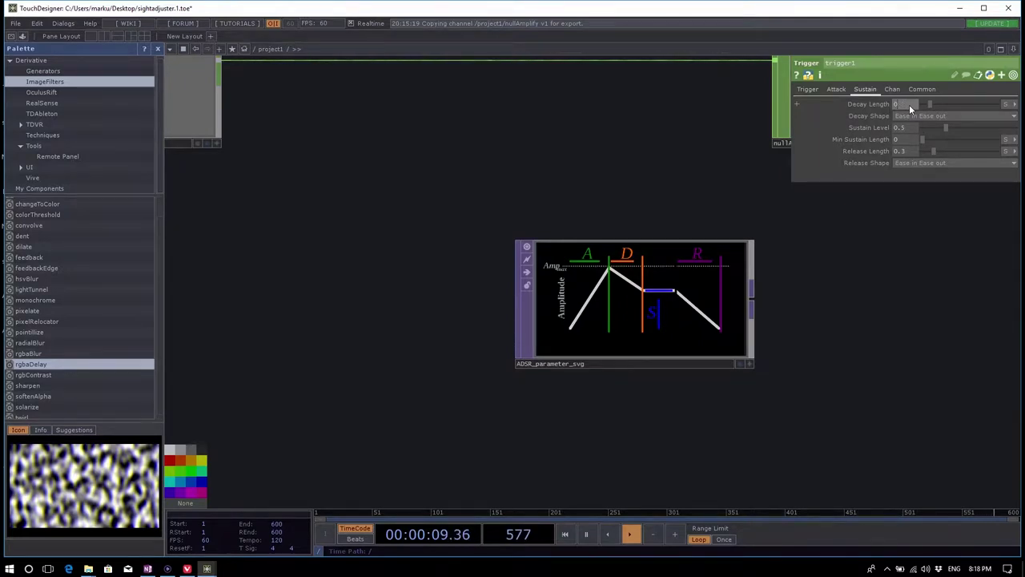
{"action": "type", "text": ".06"}
{"action": "key", "text": "Return"}
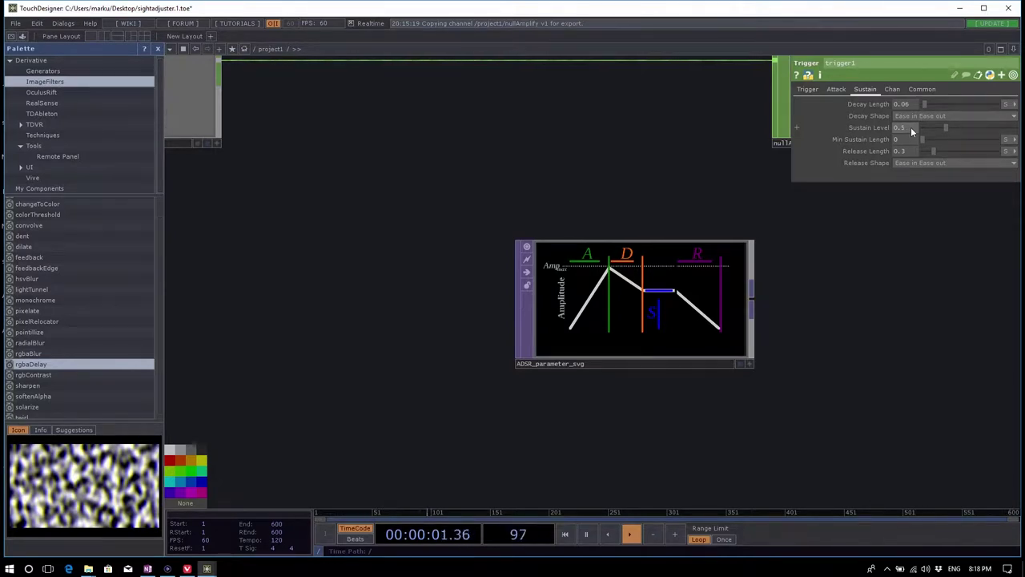
Step: Review trigger1's attack, decay, sustain and release settings against the ADSR diagram
{"action": "left_click", "coordinate": [836, 89]}
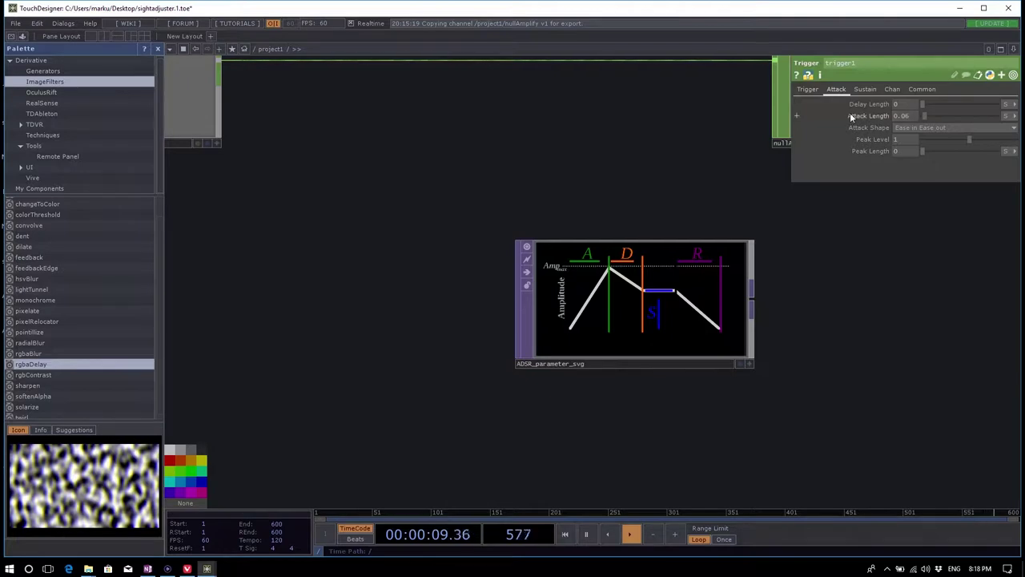
{"action": "scroll", "coordinate": [547, 317], "scroll_direction": "down", "scroll_amount": 4}
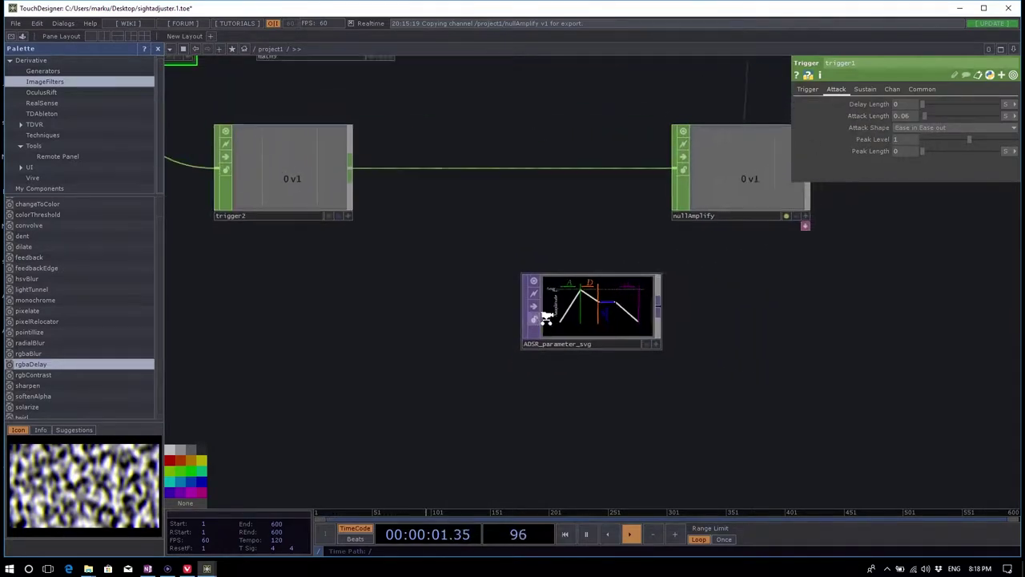
{"action": "scroll", "coordinate": [547, 317], "scroll_direction": "down", "scroll_amount": 2}
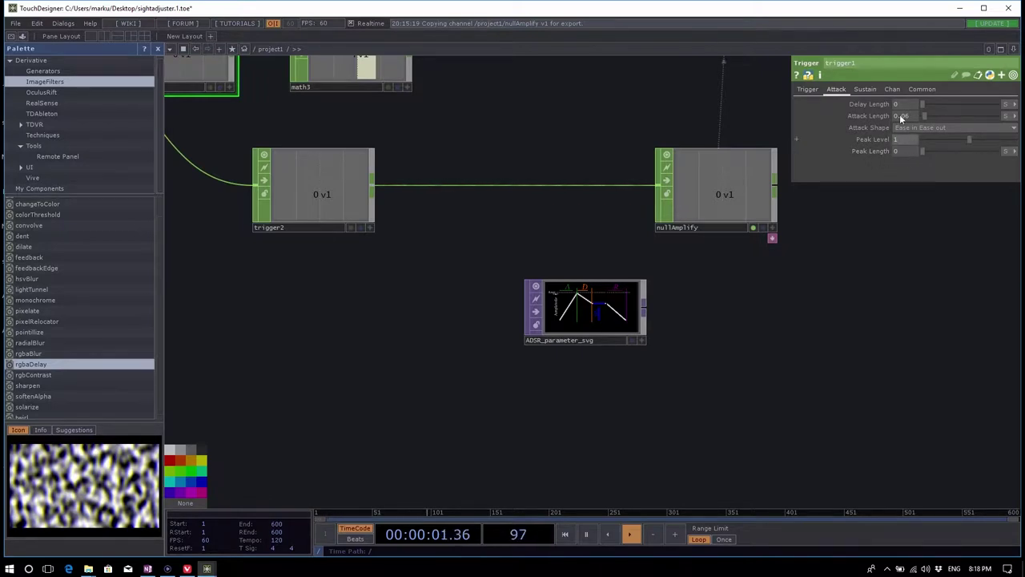
{"action": "left_click", "coordinate": [870, 89]}
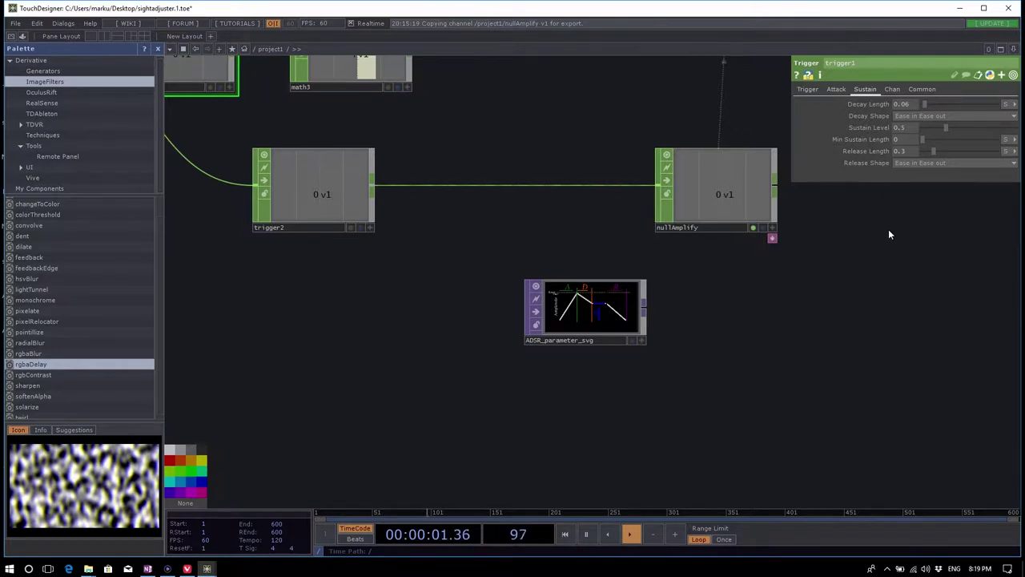
Step: Set trigger2's Attack Length to 0.08 and its Decay Length to 0.17
{"action": "scroll", "coordinate": [746, 336], "scroll_direction": "down", "scroll_amount": 3}
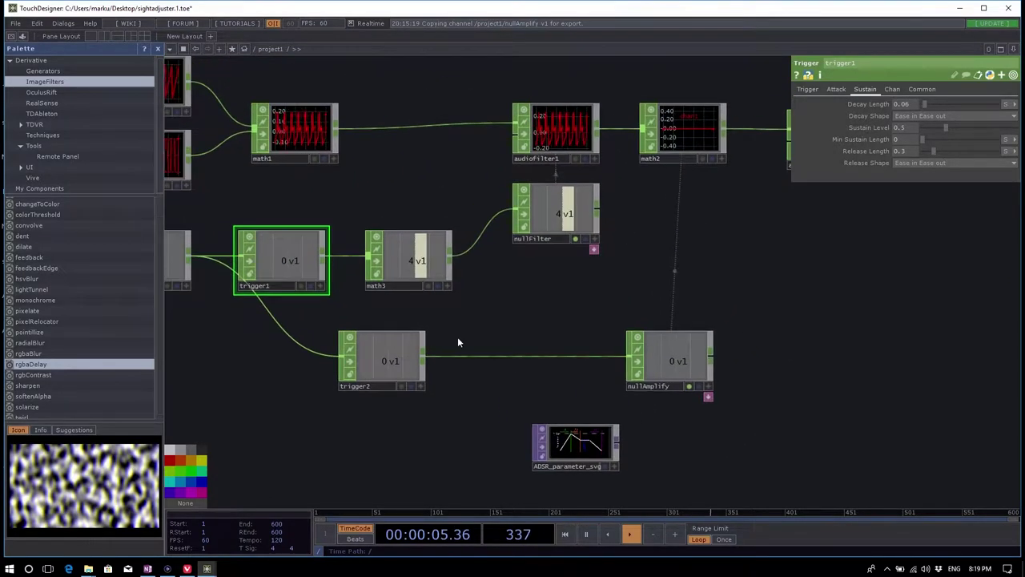
{"action": "left_click", "coordinate": [396, 362]}
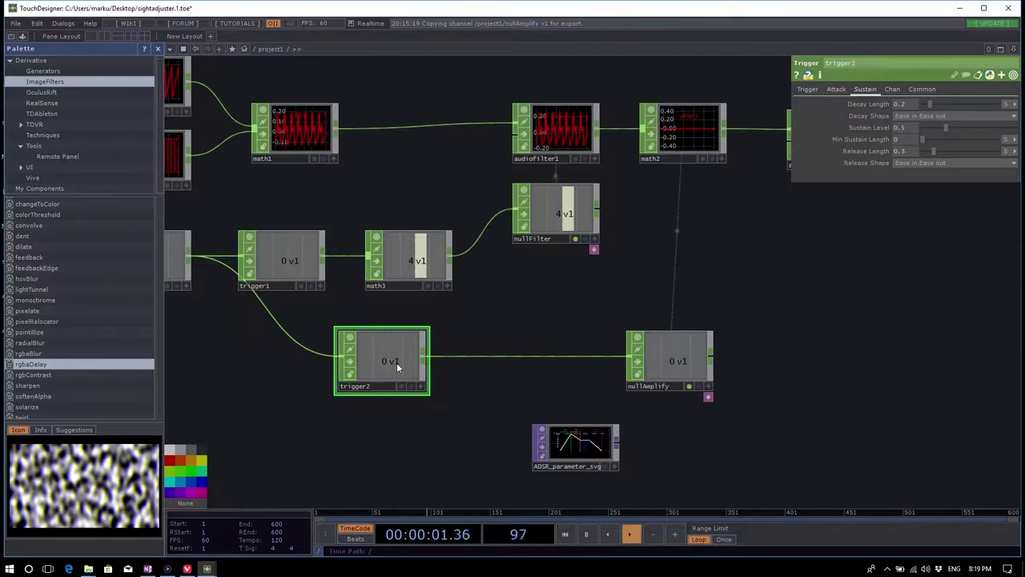
{"action": "left_click", "coordinate": [834, 91]}
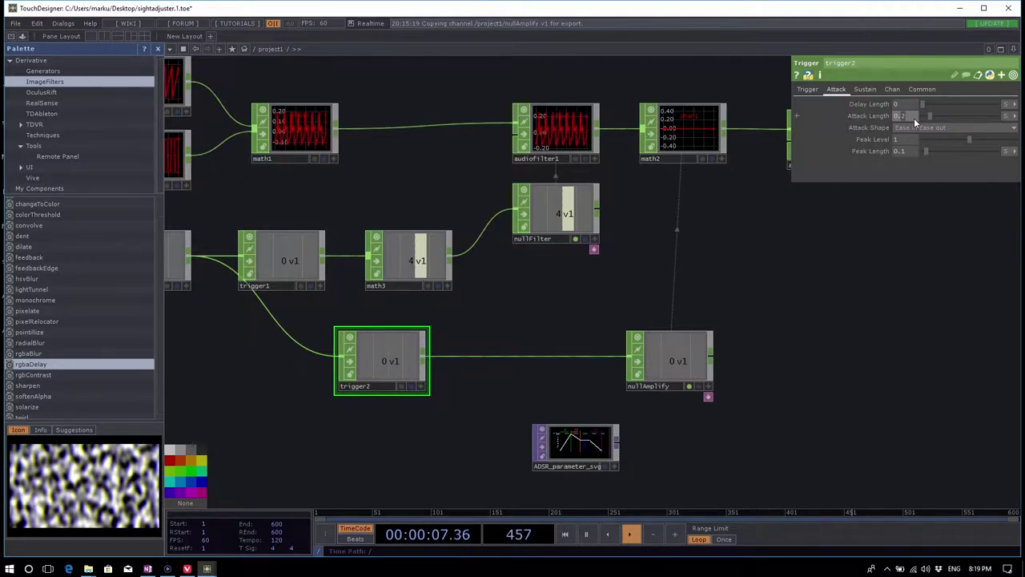
{"action": "type", "text": "8"}
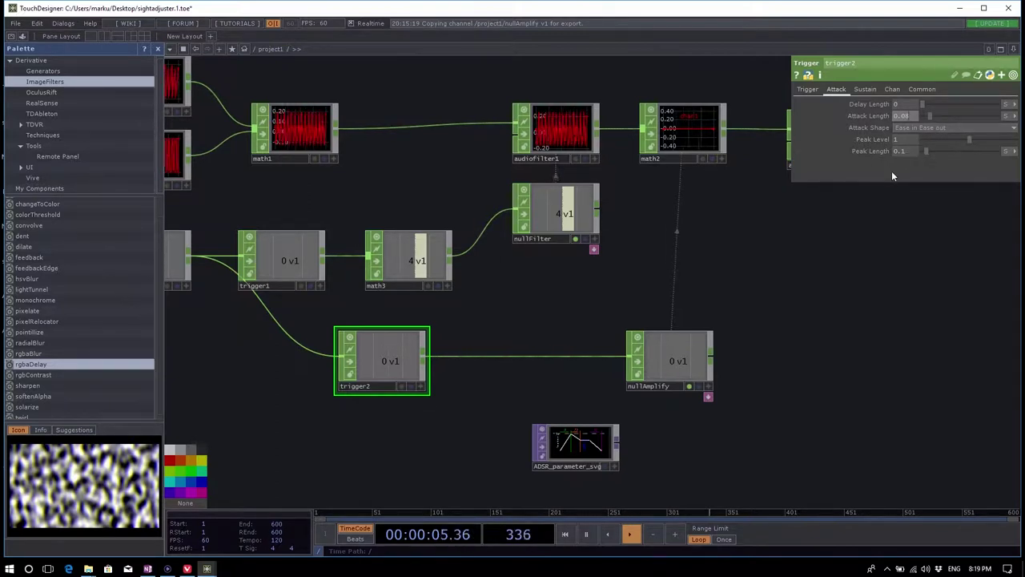
{"action": "left_click", "coordinate": [864, 90]}
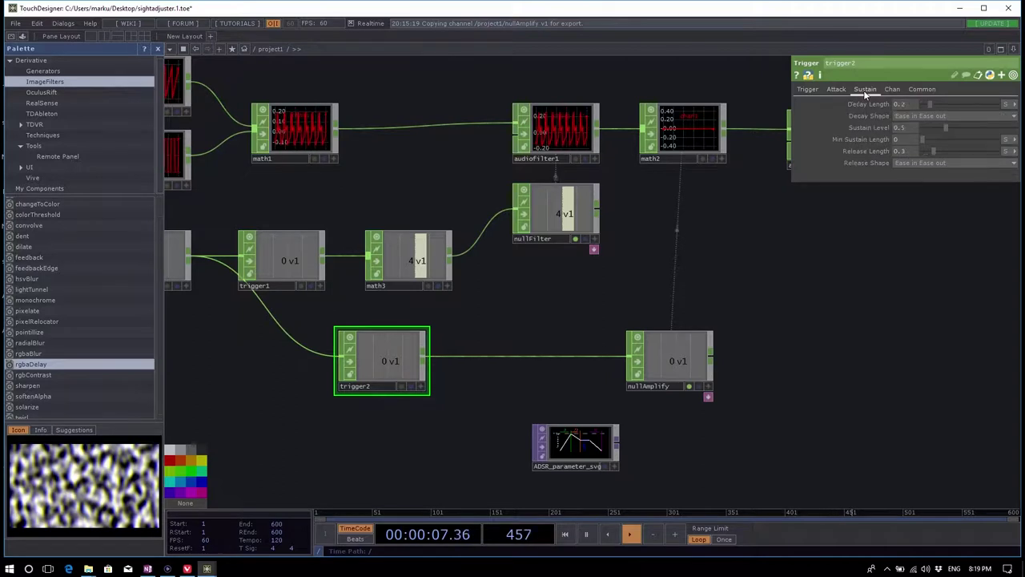
{"action": "left_click", "coordinate": [836, 89]}
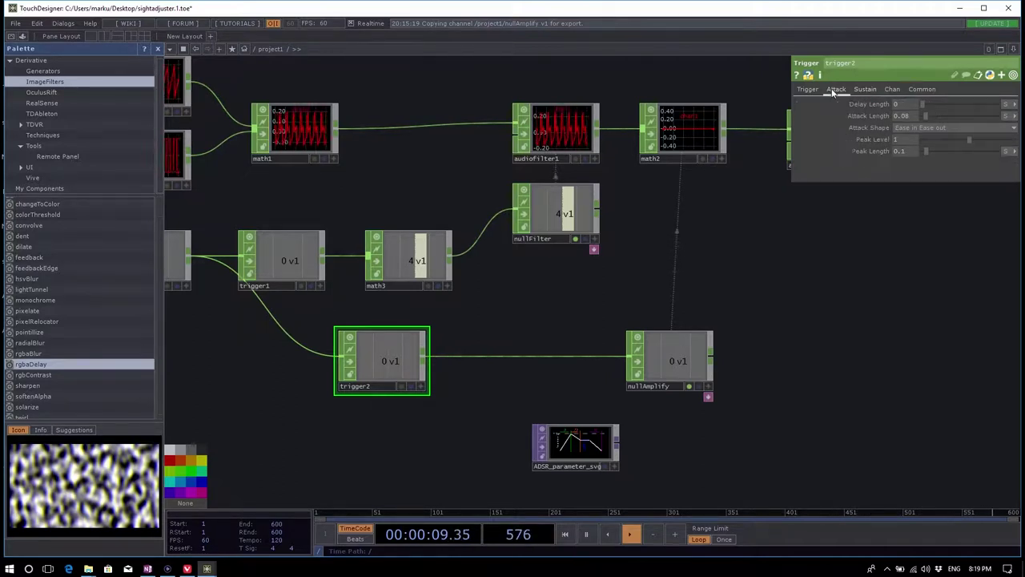
{"action": "left_click", "coordinate": [863, 90]}
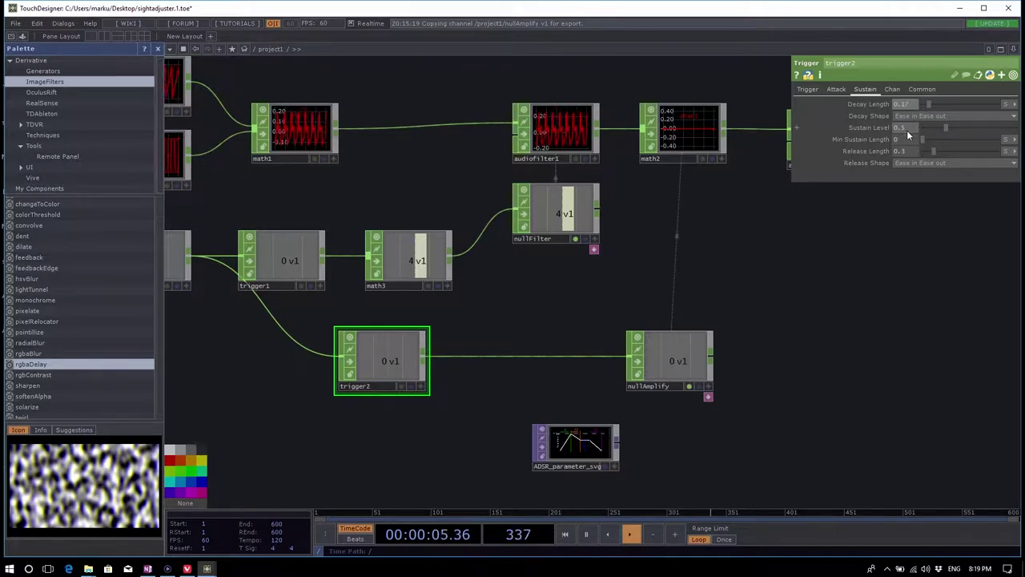
Step: Turn on the Active option of audiodevout1 to audition the patch with button1
{"action": "scroll", "coordinate": [817, 311], "scroll_direction": "down", "scroll_amount": 4}
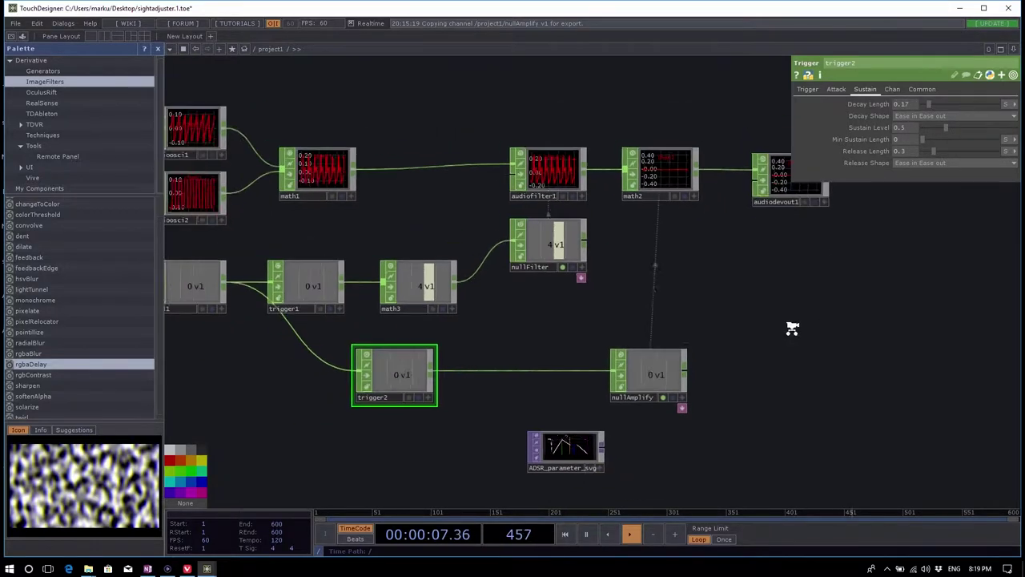
{"action": "left_click", "coordinate": [798, 212]}
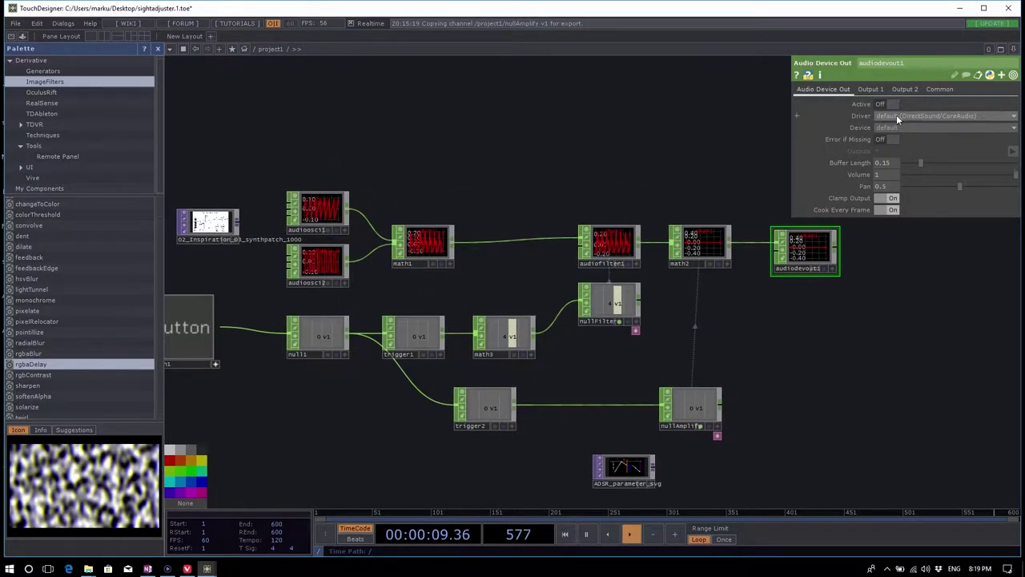
{"action": "scroll", "coordinate": [894, 300], "scroll_direction": "down", "scroll_amount": 2}
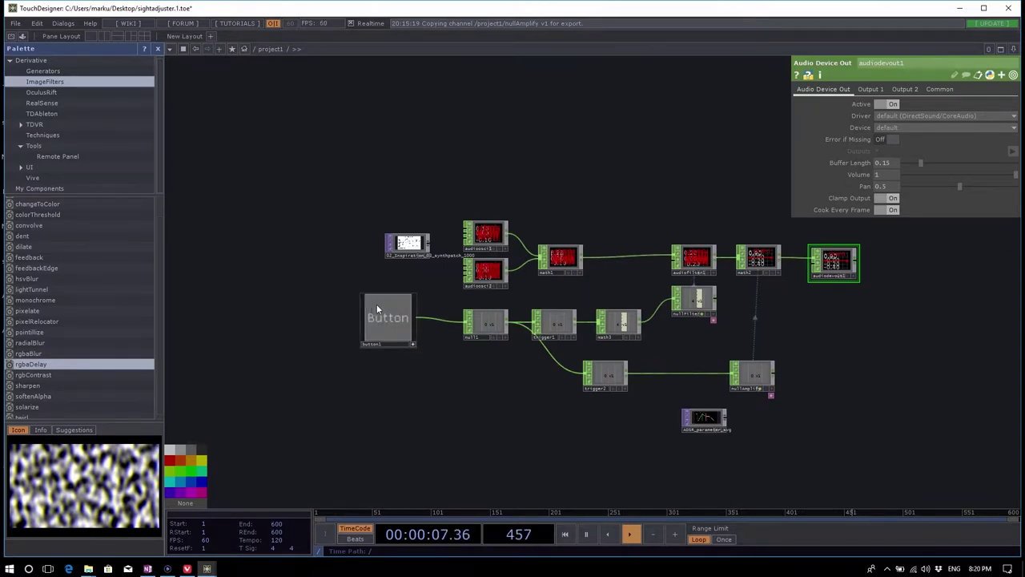
Step: Move button1 farther away from null1 and turn off the Active option of audiodevout1
{"action": "left_click_drag", "start_coordinate": [396, 344], "coordinate": [359, 347]}
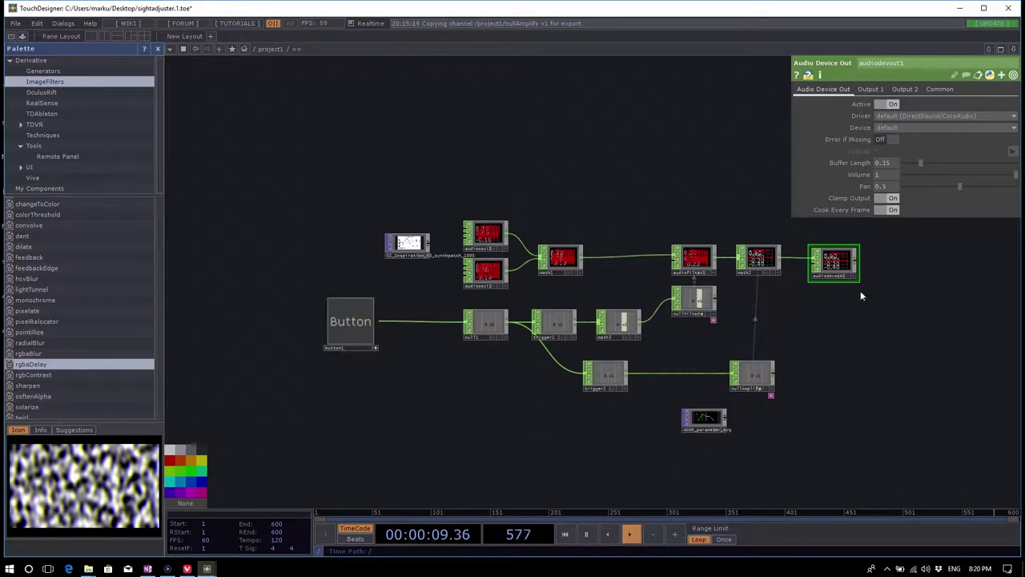
{"action": "left_click", "coordinate": [890, 105]}
{"action": "left_click_drag", "start_coordinate": [885, 335], "coordinate": [867, 344]}
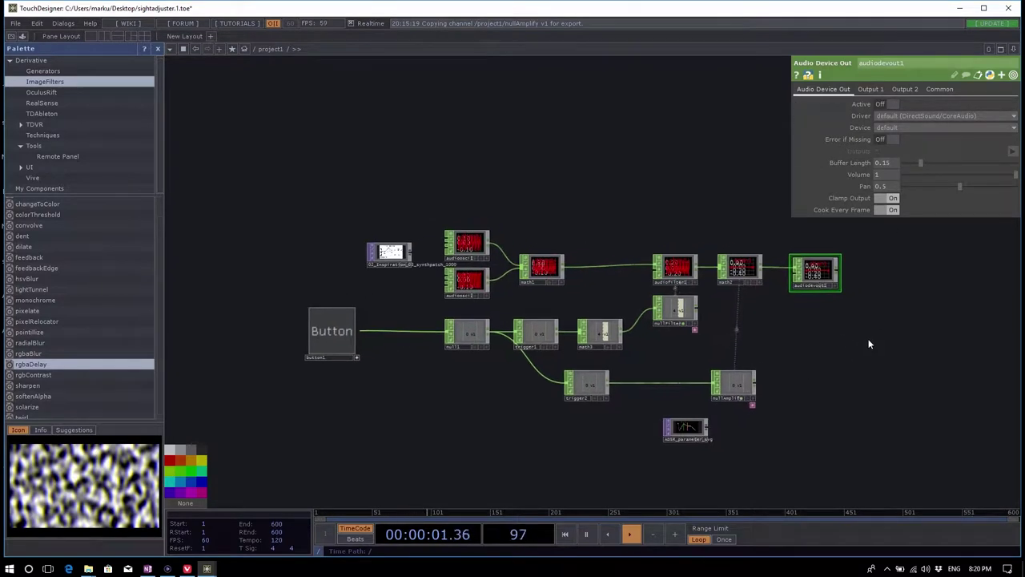
Step: Move the synthpatch reference image above button1 and lower nullFilter so that it lines up with math3
{"action": "left_click_drag", "start_coordinate": [406, 259], "coordinate": [340, 242]}
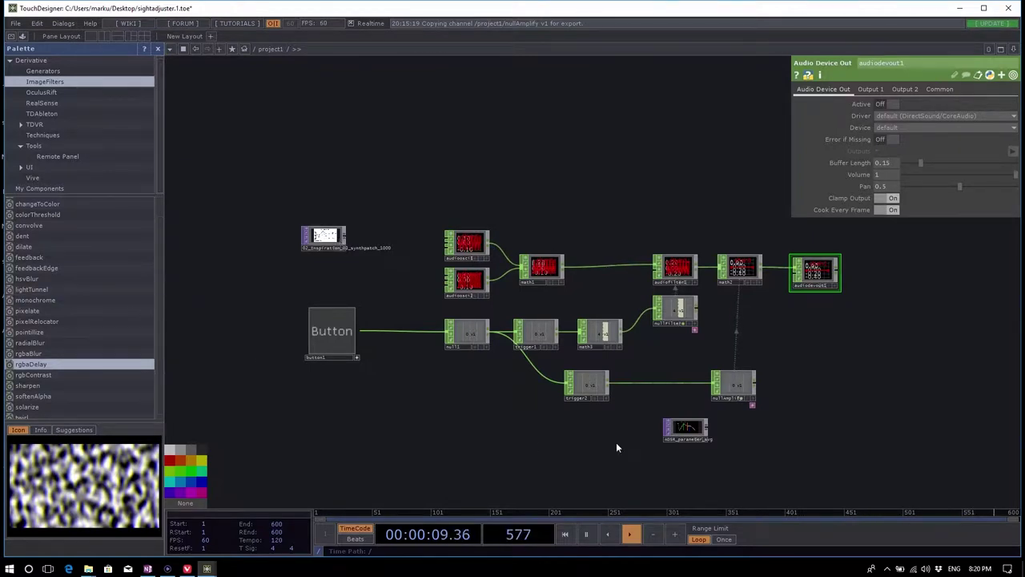
{"action": "left_click_drag", "start_coordinate": [669, 309], "coordinate": [666, 334]}
{"action": "left_click_drag", "start_coordinate": [824, 347], "coordinate": [795, 314]}
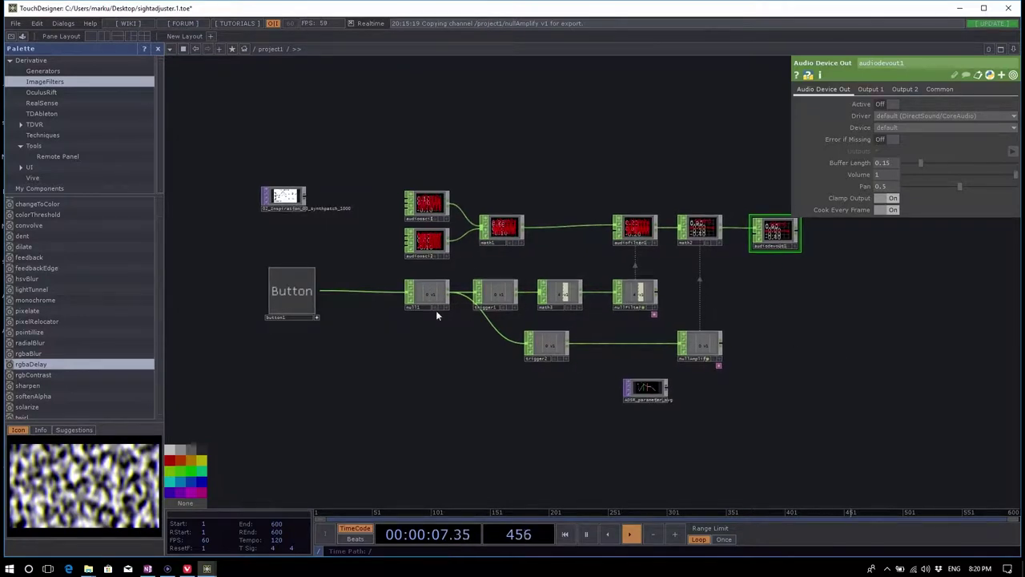
Step: Examine the pitch and gate routing in the Basic Synthesizer Patch reference diagram
{"action": "scroll", "coordinate": [354, 281], "scroll_direction": "up", "scroll_amount": 2}
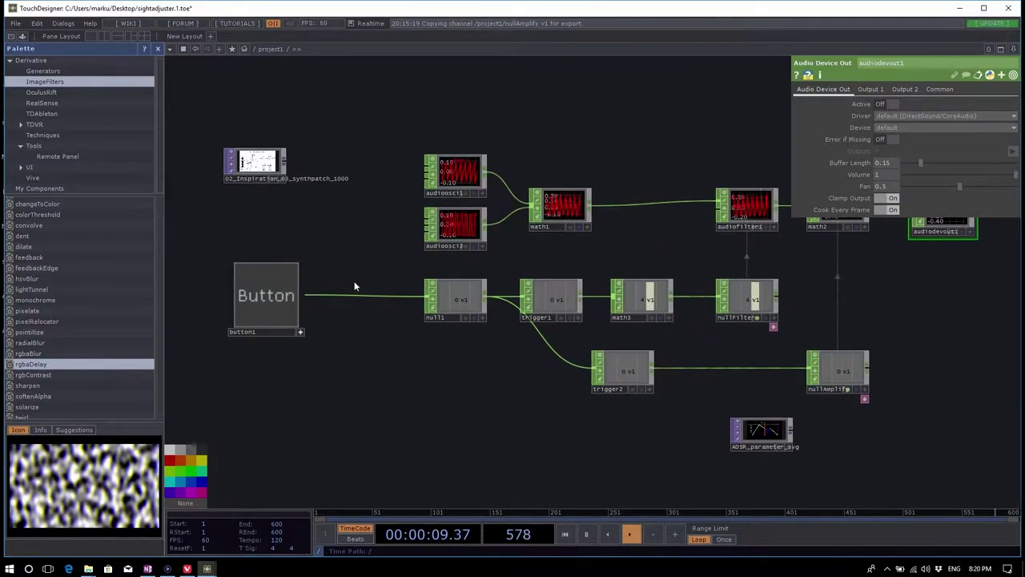
{"action": "scroll", "coordinate": [252, 160], "scroll_direction": "up", "scroll_amount": 5}
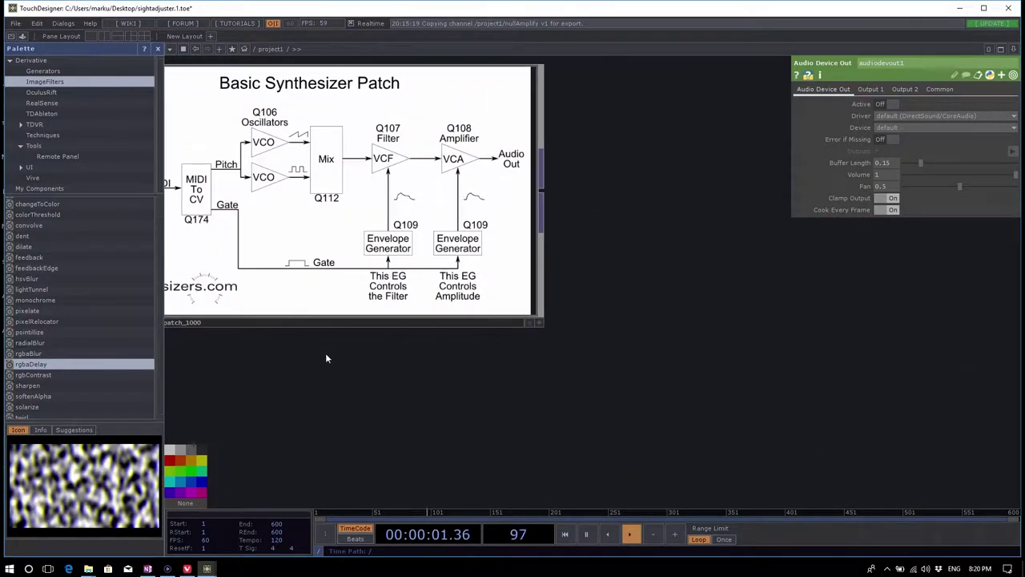
{"action": "left_click_drag", "start_coordinate": [326, 352], "coordinate": [604, 420]}
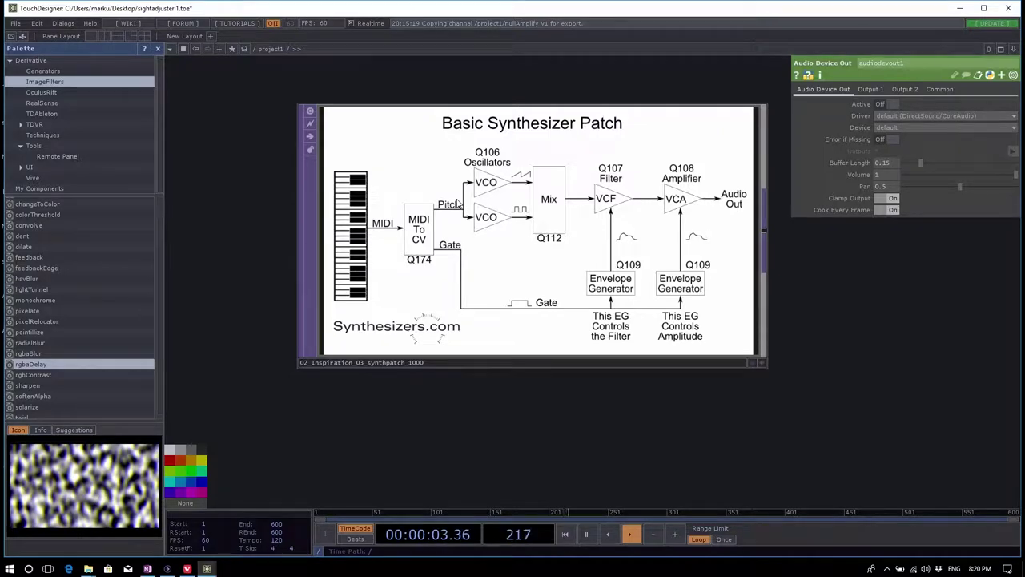
Step: Move button1 farther left and slightly up, away from null1
{"action": "scroll", "coordinate": [270, 213], "scroll_direction": "down", "scroll_amount": 5}
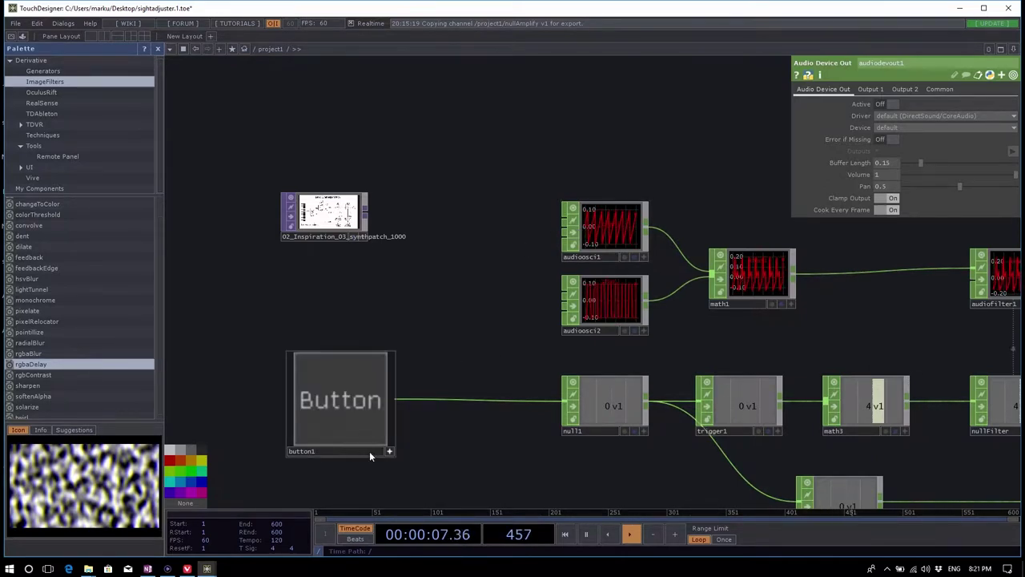
{"action": "left_click_drag", "start_coordinate": [360, 452], "coordinate": [270, 412]}
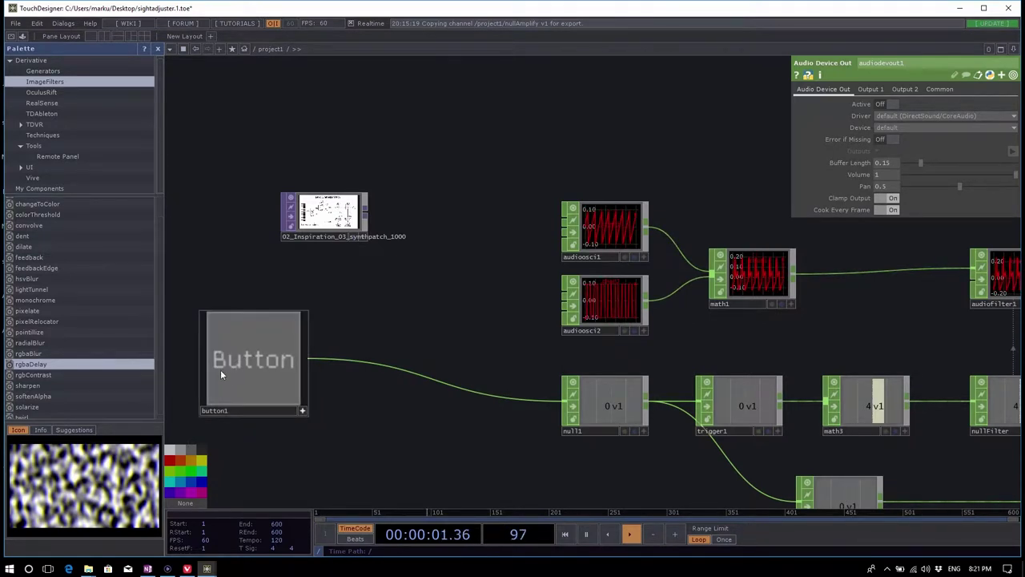
Step: Close the second TouchDesigner window with the SightAdjuster.toe project and return to the synth patch
{"action": "mouse_move", "coordinate": [207, 570]}
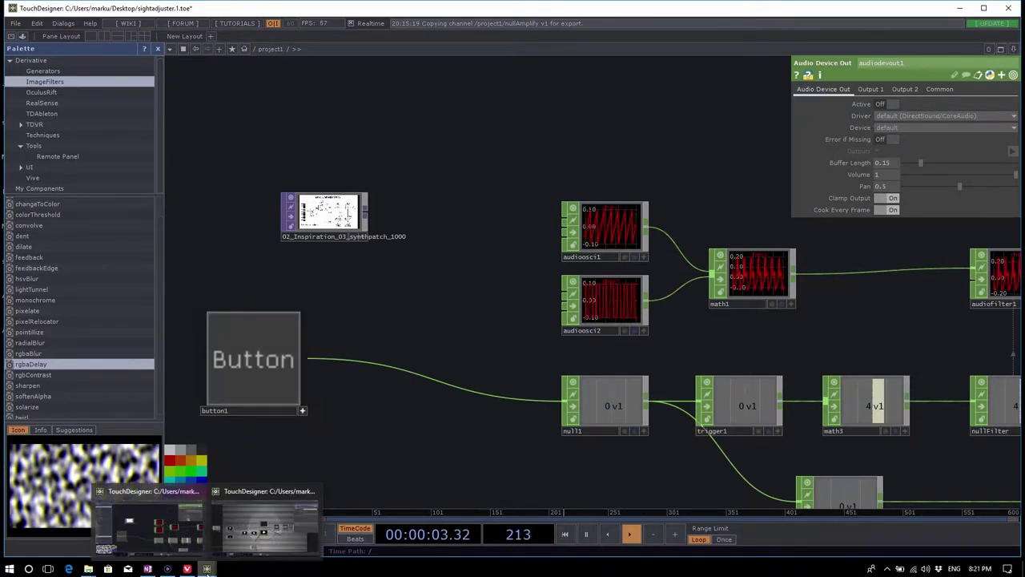
{"action": "left_click", "coordinate": [317, 506]}
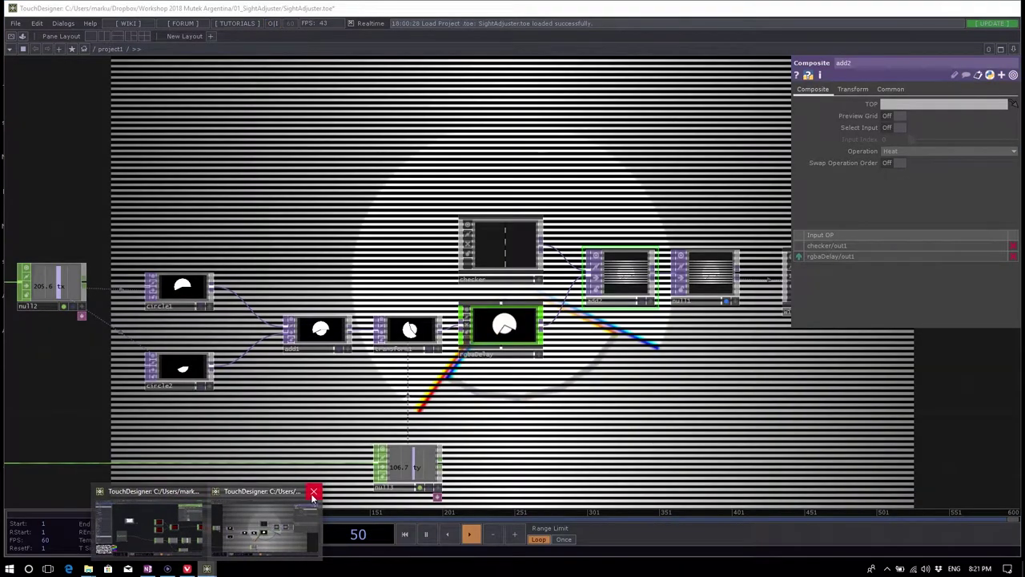
{"action": "left_click", "coordinate": [313, 492]}
{"action": "left_click", "coordinate": [303, 171]}
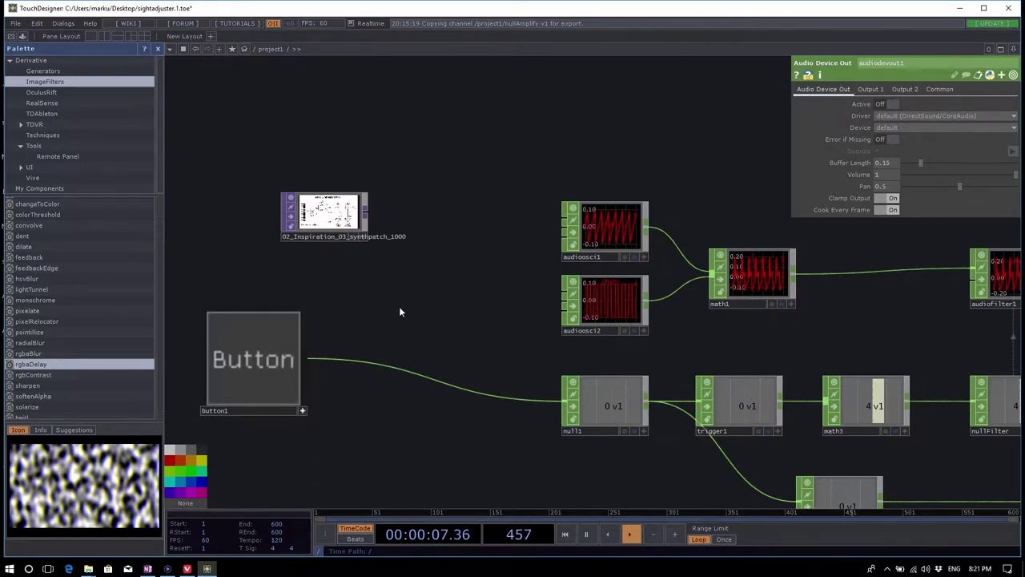
Step: Move the synthpatch reference image up and button1 down to free space between them
{"action": "left_click_drag", "start_coordinate": [399, 308], "coordinate": [402, 309]}
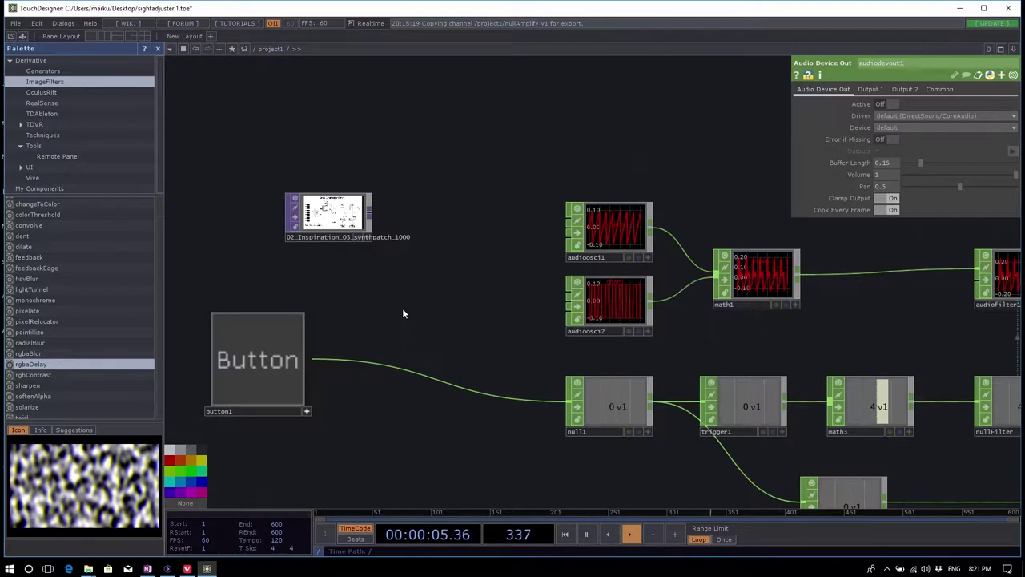
{"action": "left_click_drag", "start_coordinate": [335, 213], "coordinate": [314, 139]}
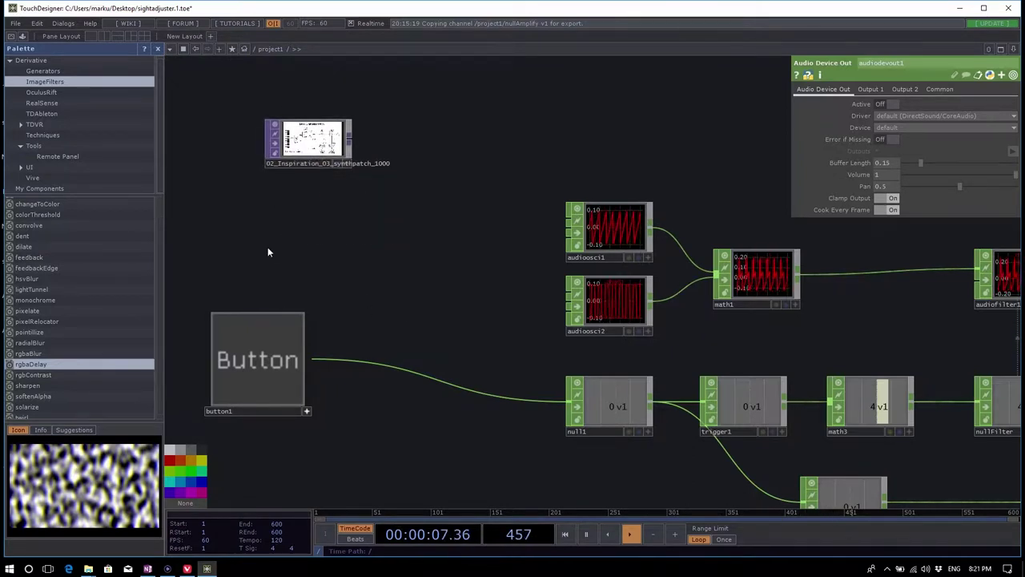
{"action": "left_click_drag", "start_coordinate": [263, 411], "coordinate": [276, 432]}
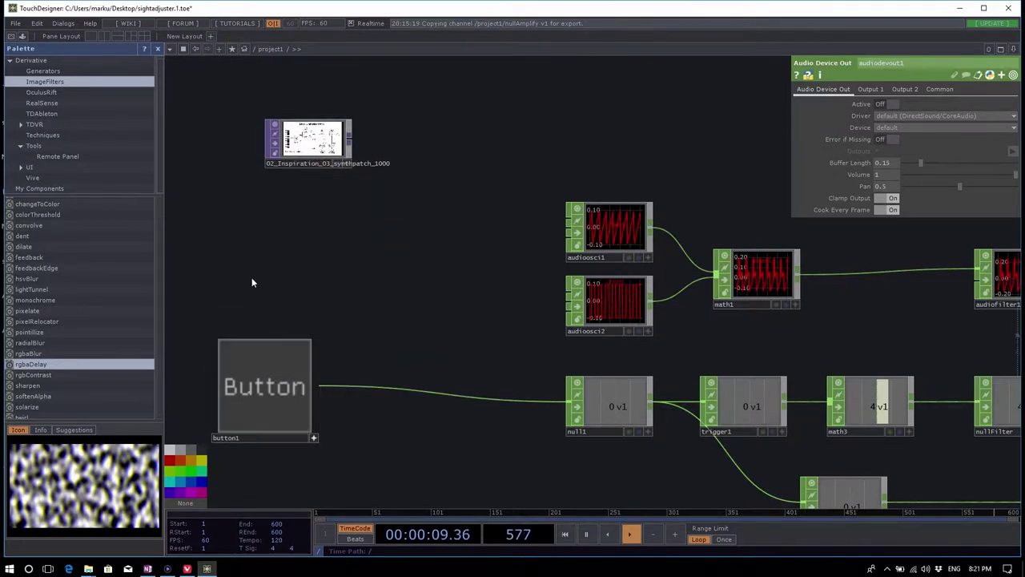
{"action": "key", "text": "Tab"}
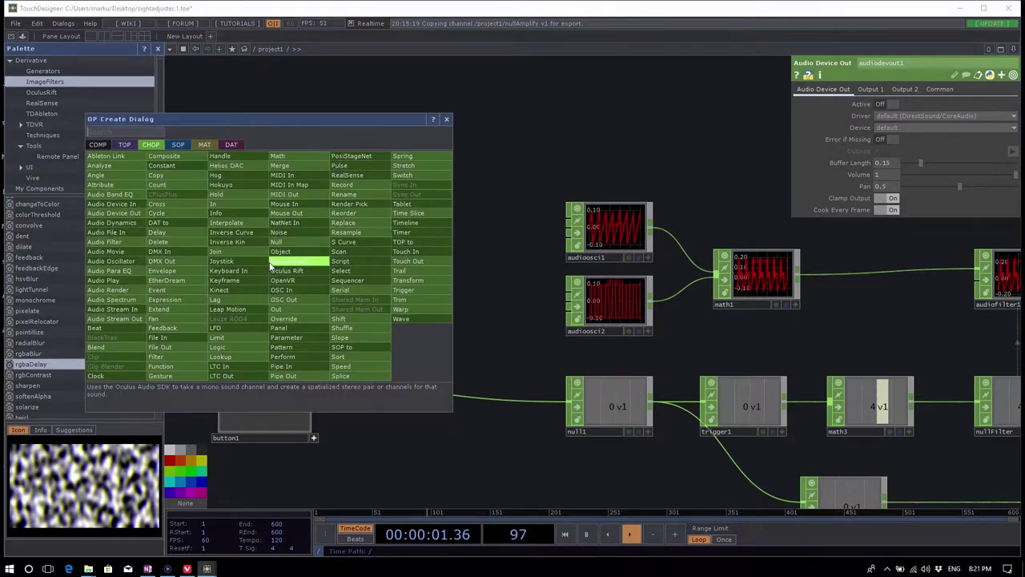
{"action": "left_click", "coordinate": [481, 172]}
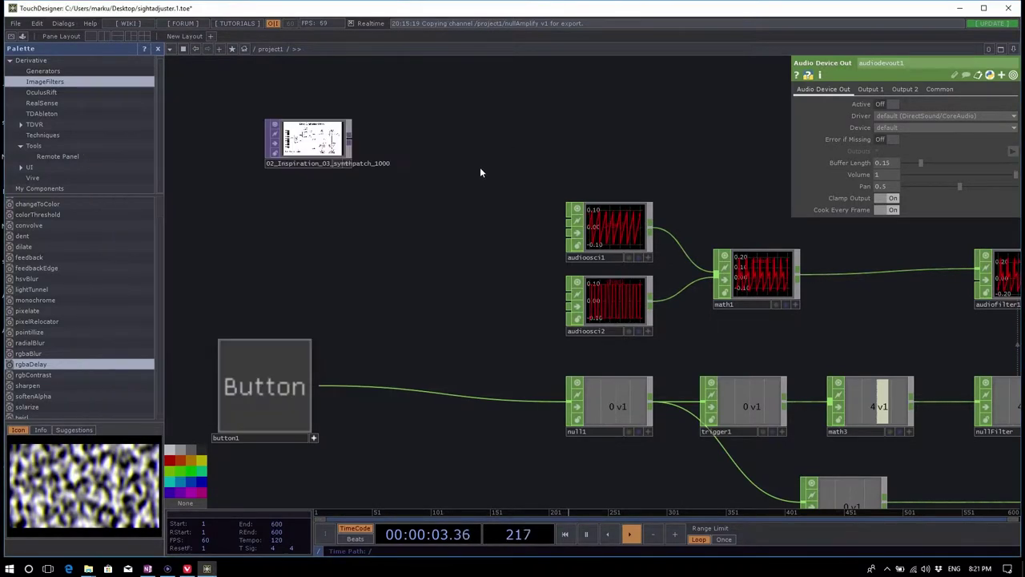
{"action": "key", "text": "Tab"}
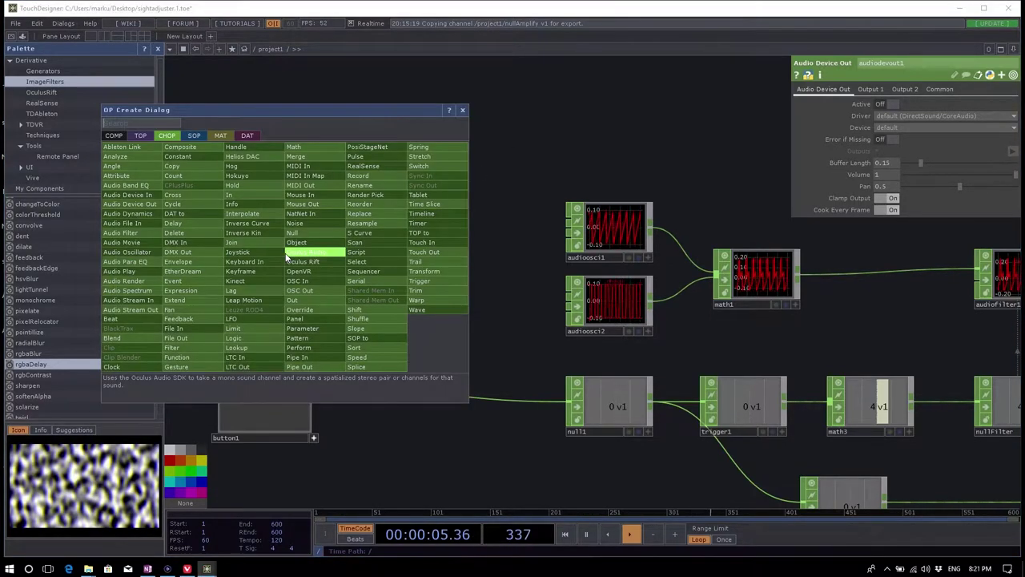
{"action": "type", "text": "pa"}
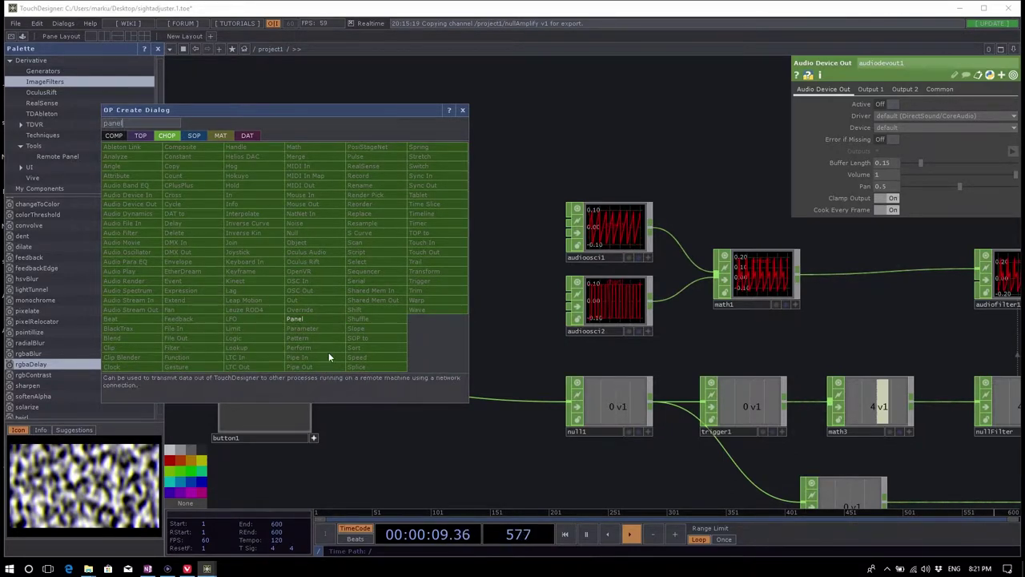
{"action": "type", "text": "nel"}
{"action": "left_click", "coordinate": [338, 321]}
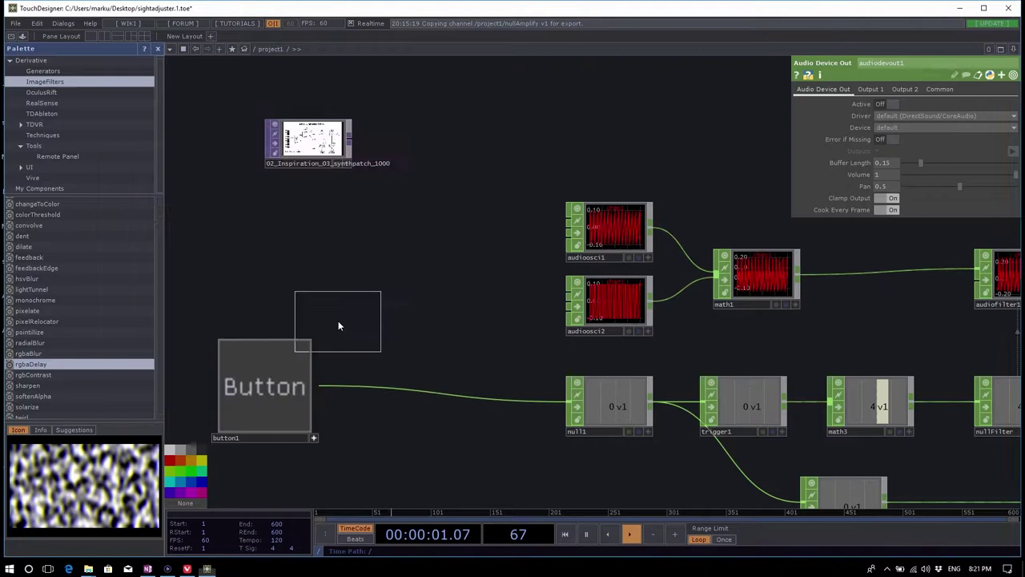
{"action": "left_click", "coordinate": [278, 276]}
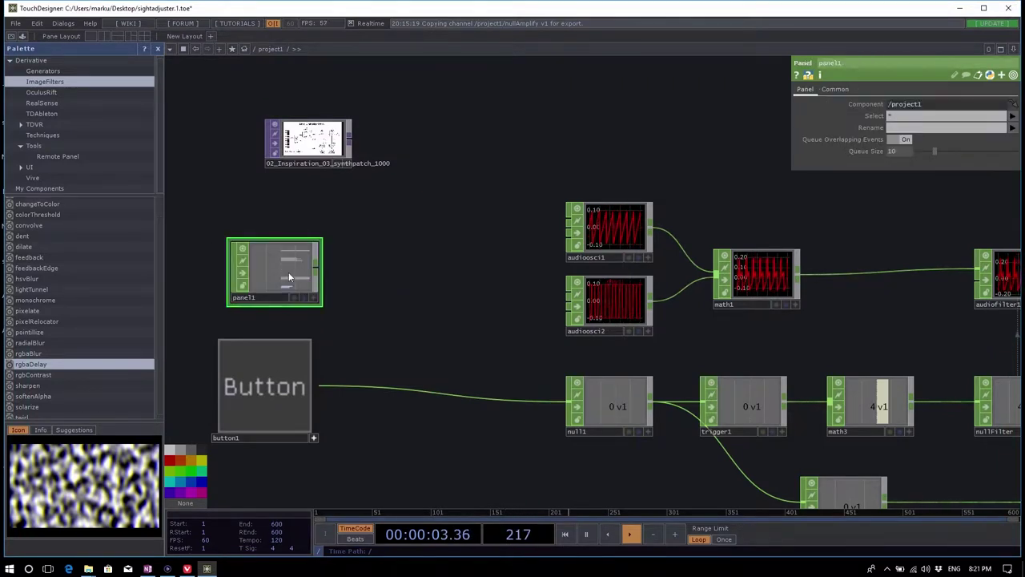
{"action": "key", "text": "Delete"}
Step: Add a Panel CHOP in the free space between the synthpatch reference image and button1
{"action": "key", "text": "Tab"}
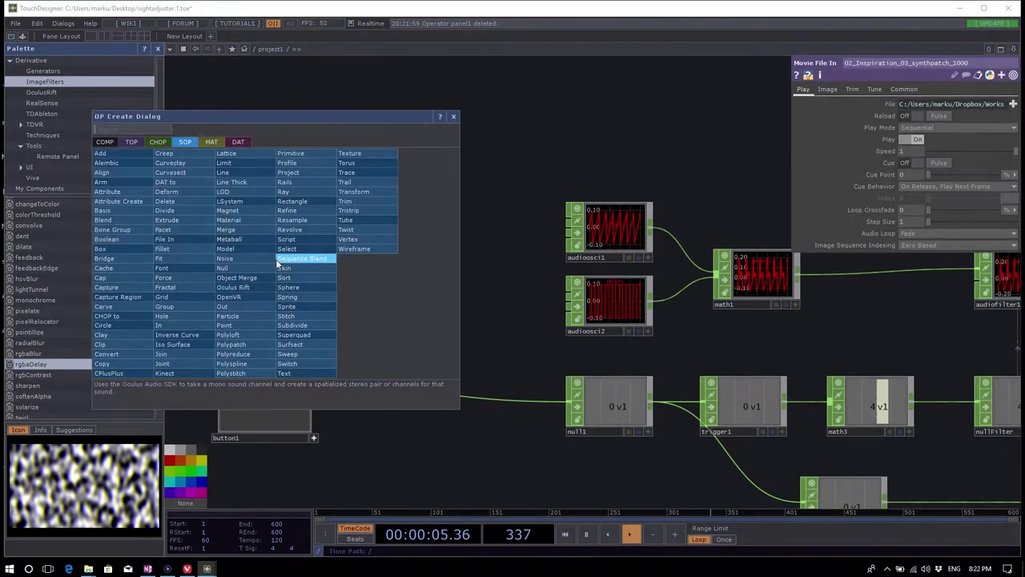
{"action": "key", "text": "Tab"}
{"action": "key", "text": "Tab"}
{"action": "key", "text": "Tab"}
{"action": "key", "text": "Tab"}
{"action": "key", "text": "Tab"}
{"action": "type", "text": "P"}
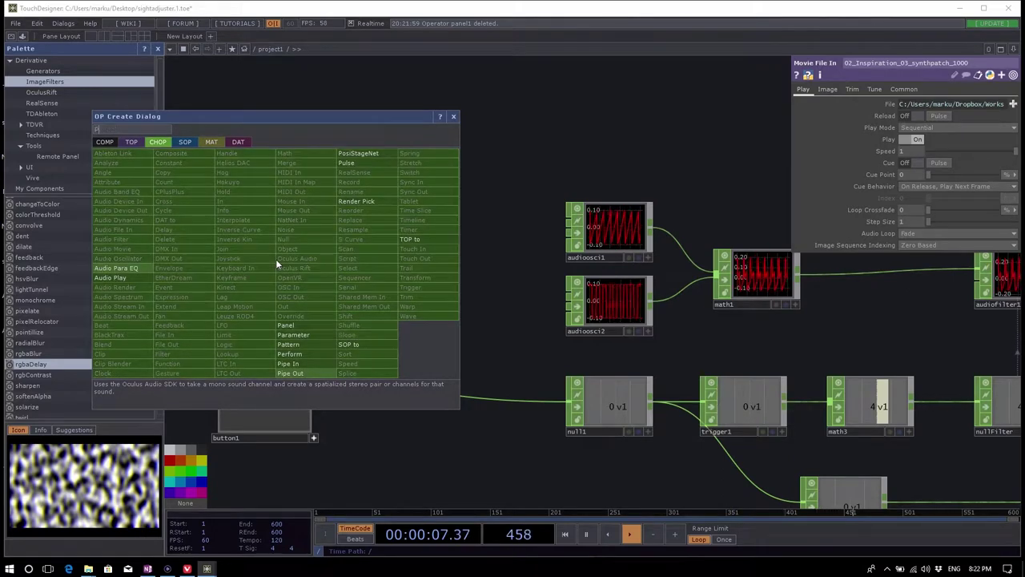
{"action": "type", "text": "anel"}
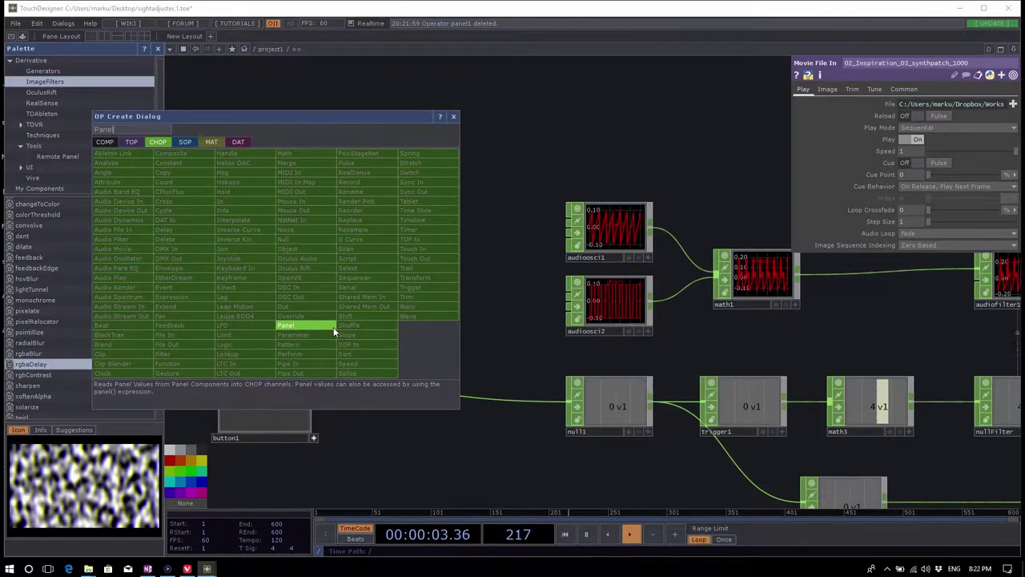
{"action": "left_click", "coordinate": [333, 327]}
{"action": "left_click", "coordinate": [267, 274]}
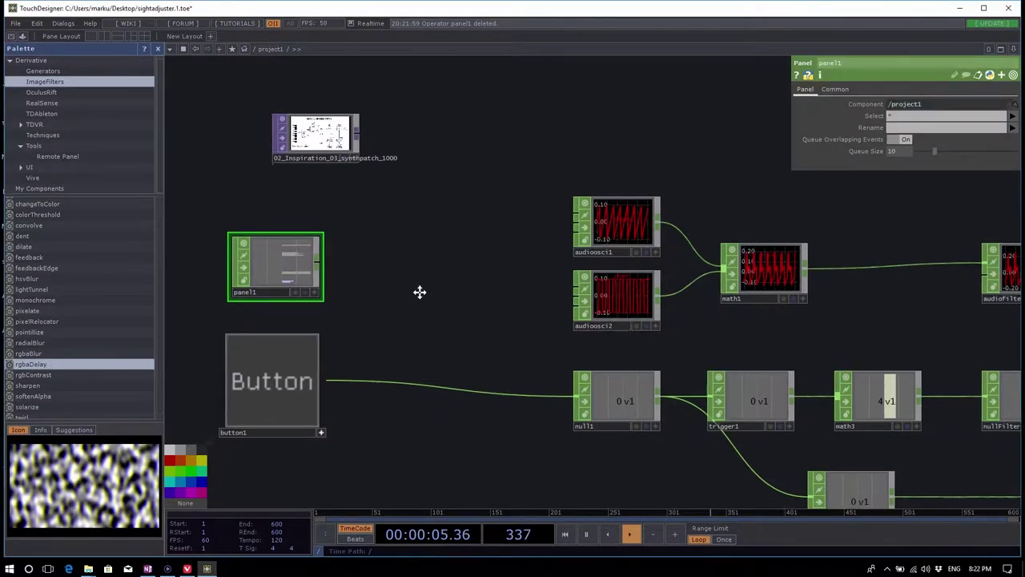
Step: Assign button1 as the component that panel1 reads its panel values from
{"action": "left_click_drag", "start_coordinate": [420, 292], "coordinate": [471, 268]}
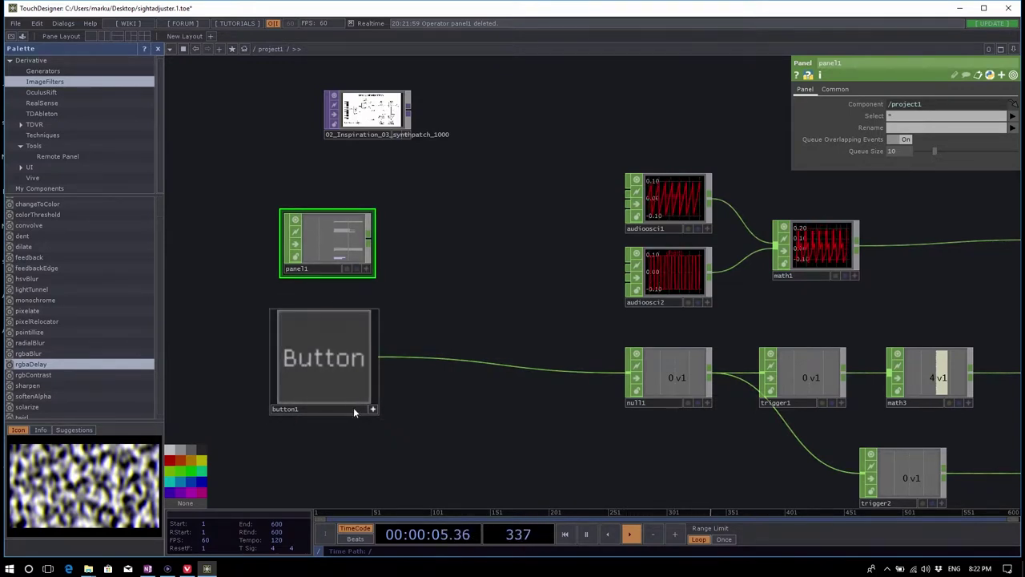
{"action": "left_click_drag", "start_coordinate": [330, 415], "coordinate": [326, 248]}
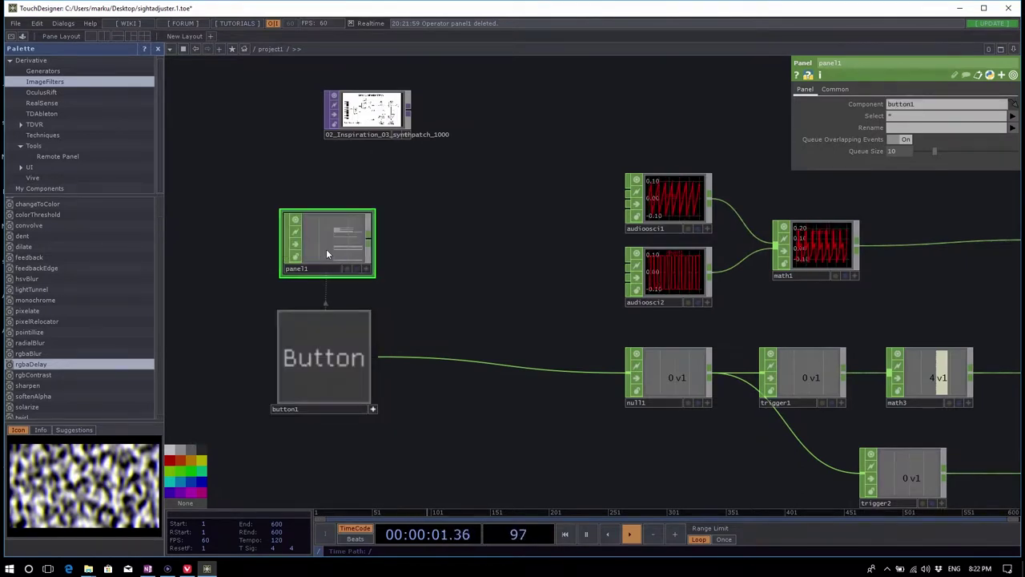
{"action": "left_click_drag", "start_coordinate": [305, 407], "coordinate": [347, 248]}
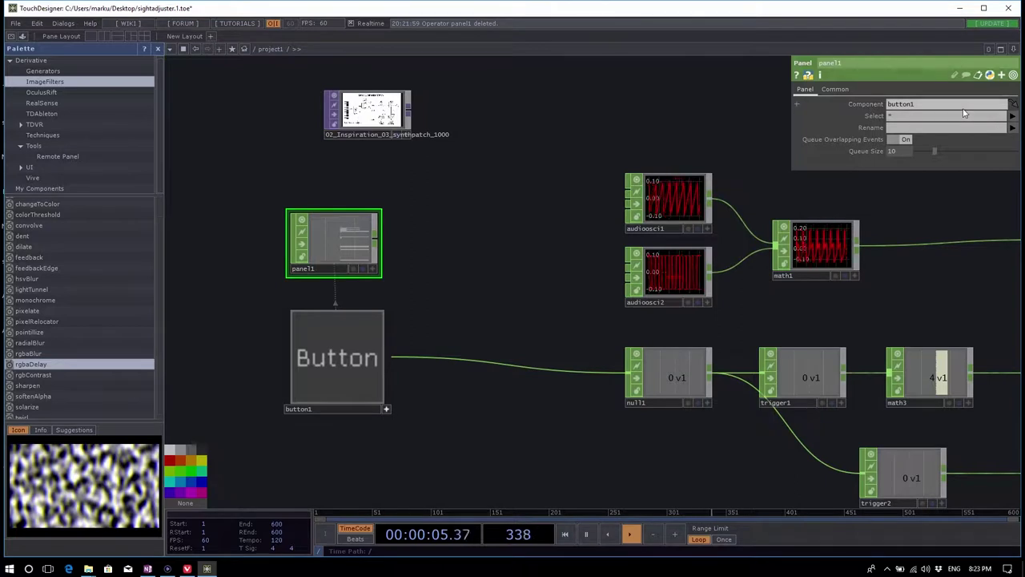
{"action": "left_click_drag", "start_coordinate": [338, 413], "coordinate": [919, 107]}
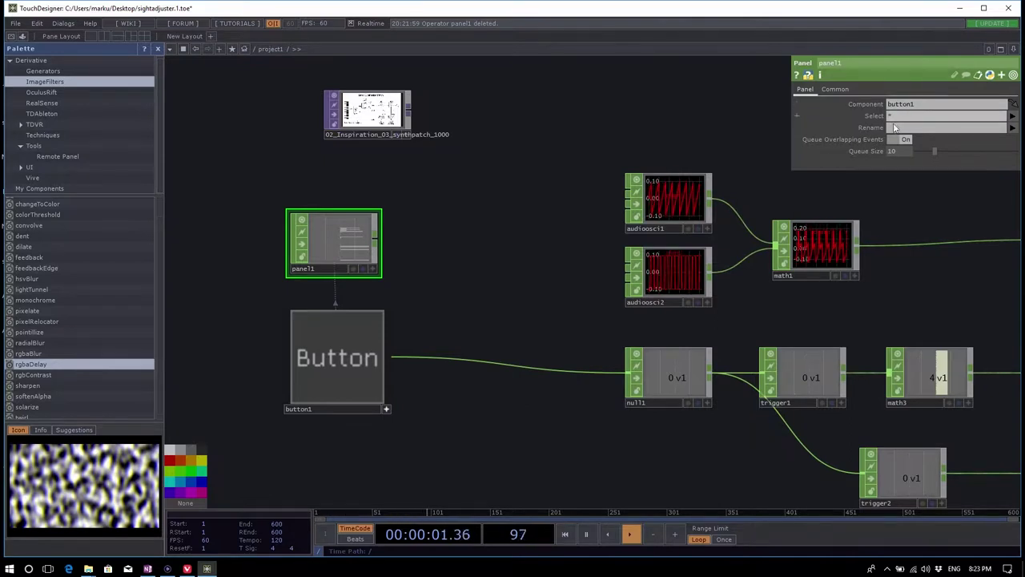
{"action": "left_click_drag", "start_coordinate": [343, 412], "coordinate": [332, 240]}
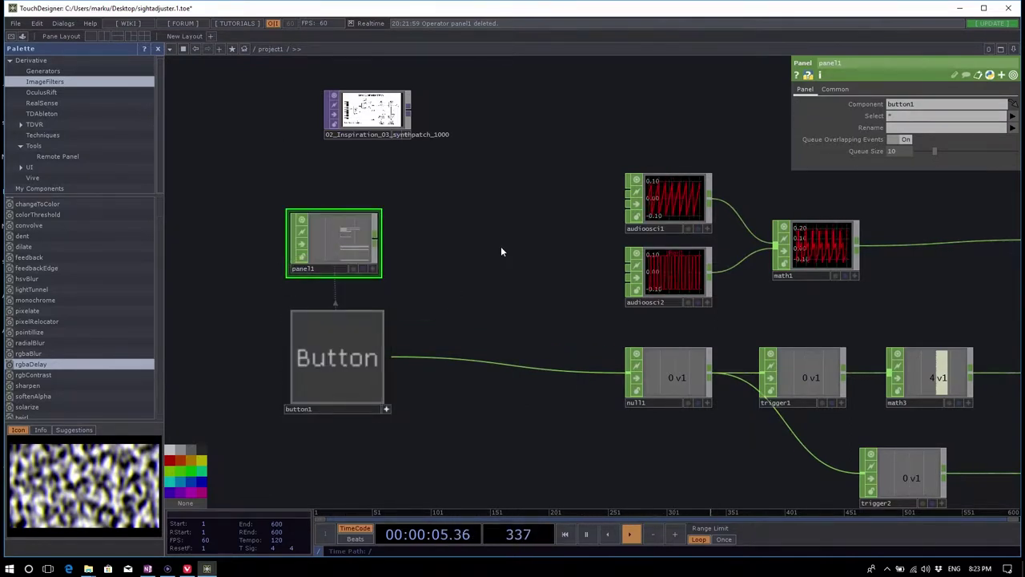
Step: Limit the channels selected in panel1 to u and v
{"action": "scroll", "coordinate": [333, 229], "scroll_direction": "up", "scroll_amount": 10}
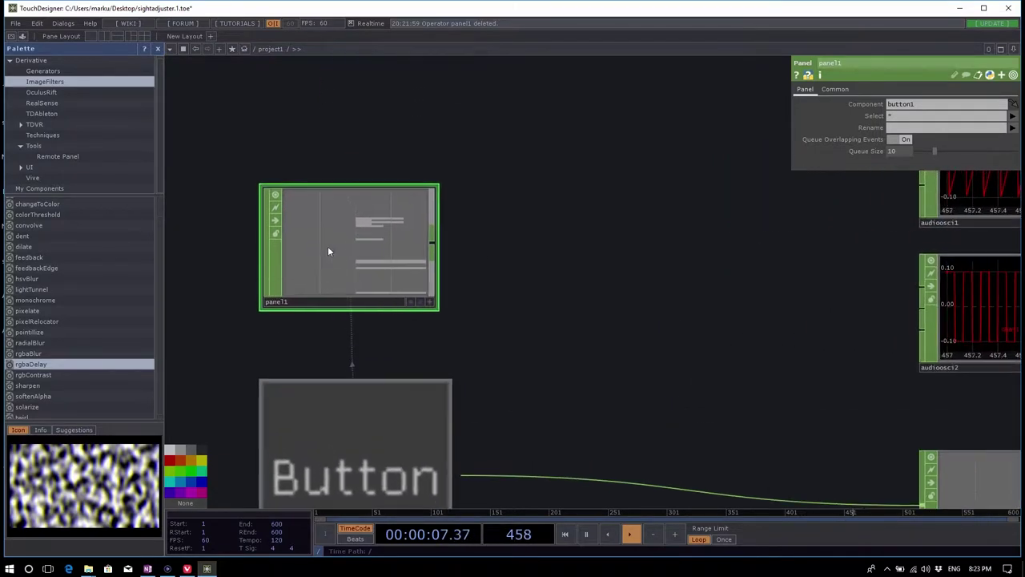
{"action": "scroll", "coordinate": [392, 238], "scroll_direction": "down", "scroll_amount": 3}
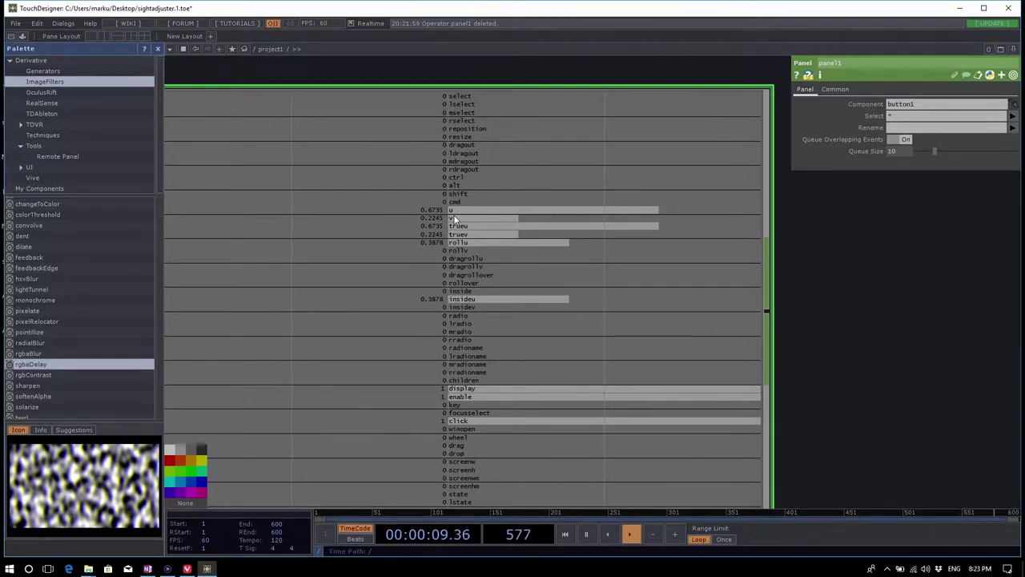
{"action": "scroll", "coordinate": [454, 219], "scroll_direction": "down", "scroll_amount": 5}
{"action": "scroll", "coordinate": [453, 222], "scroll_direction": "up", "scroll_amount": 5}
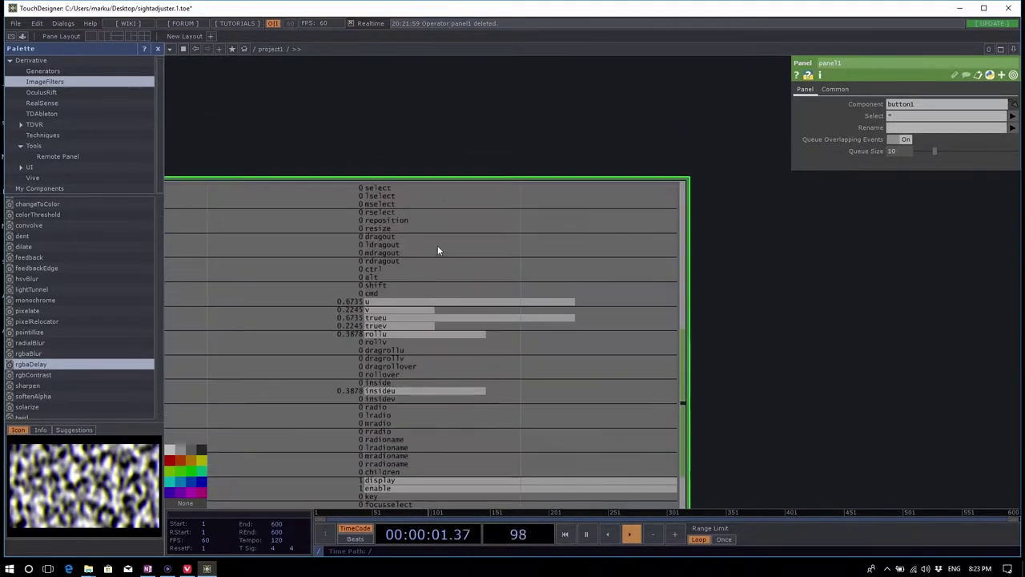
{"action": "scroll", "coordinate": [393, 240], "scroll_direction": "down", "scroll_amount": 3}
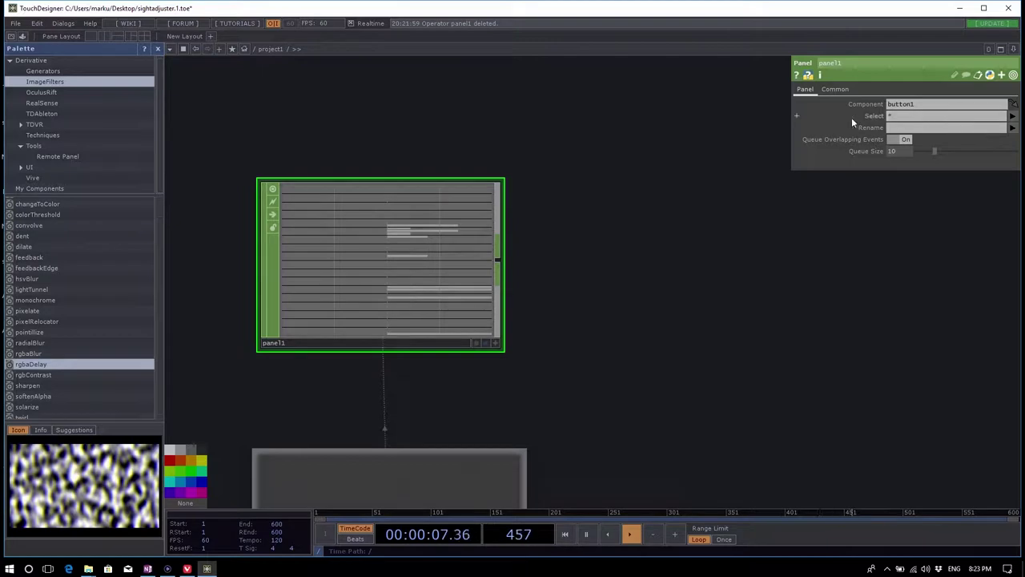
{"action": "left_click", "coordinate": [943, 119]}
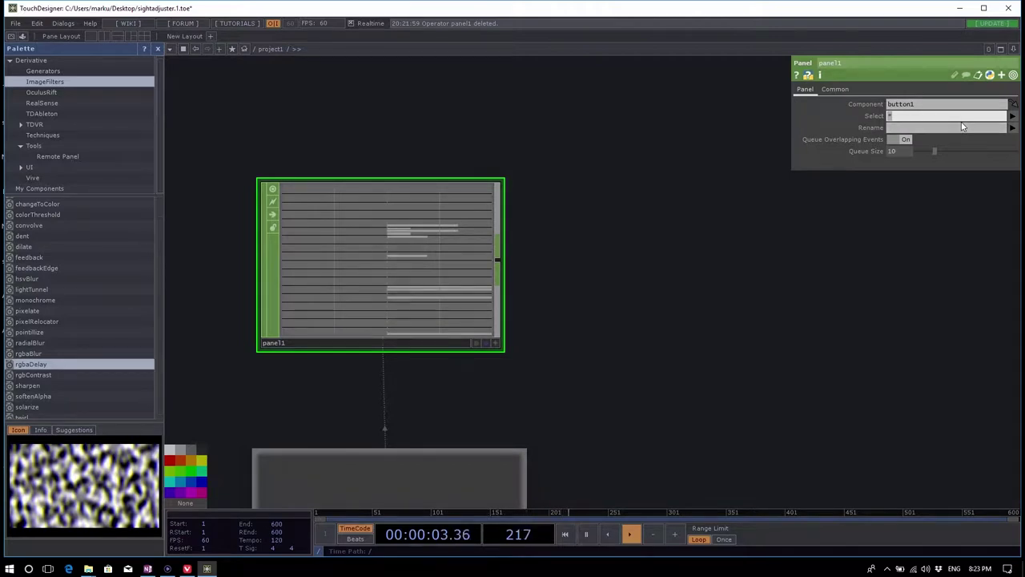
{"action": "left_click", "coordinate": [1012, 117]}
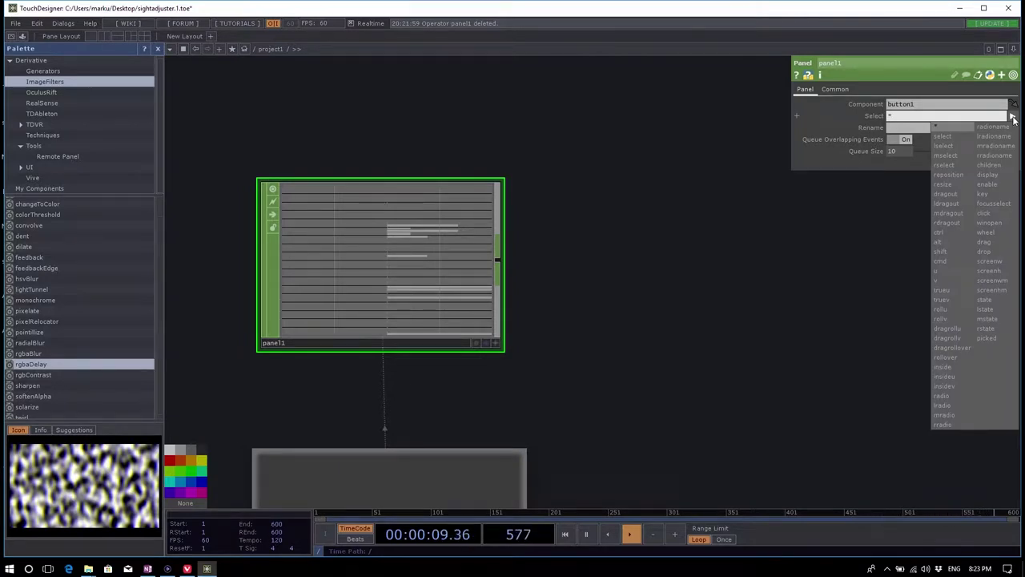
{"action": "left_click", "coordinate": [942, 272]}
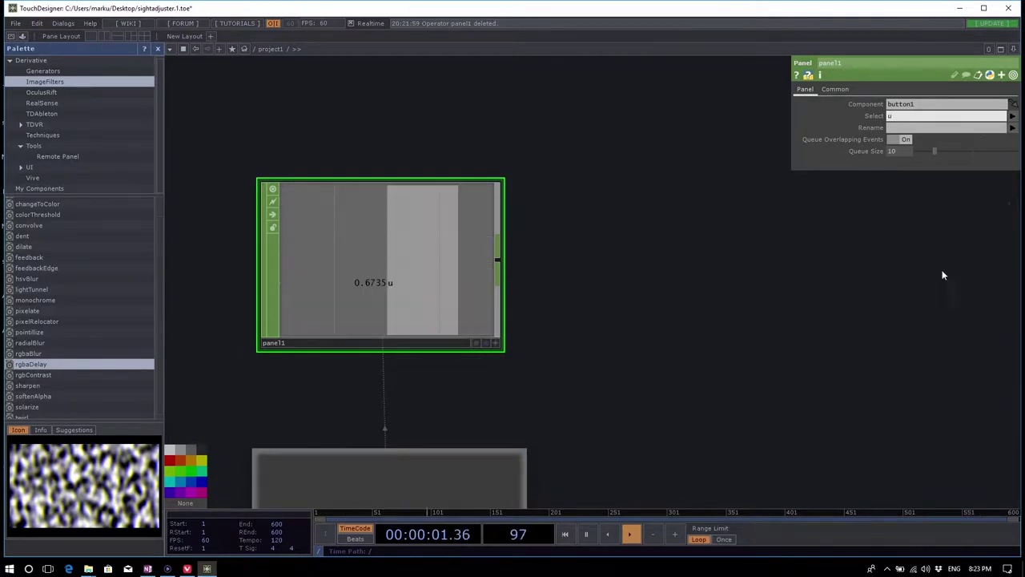
{"action": "left_click", "coordinate": [1013, 117]}
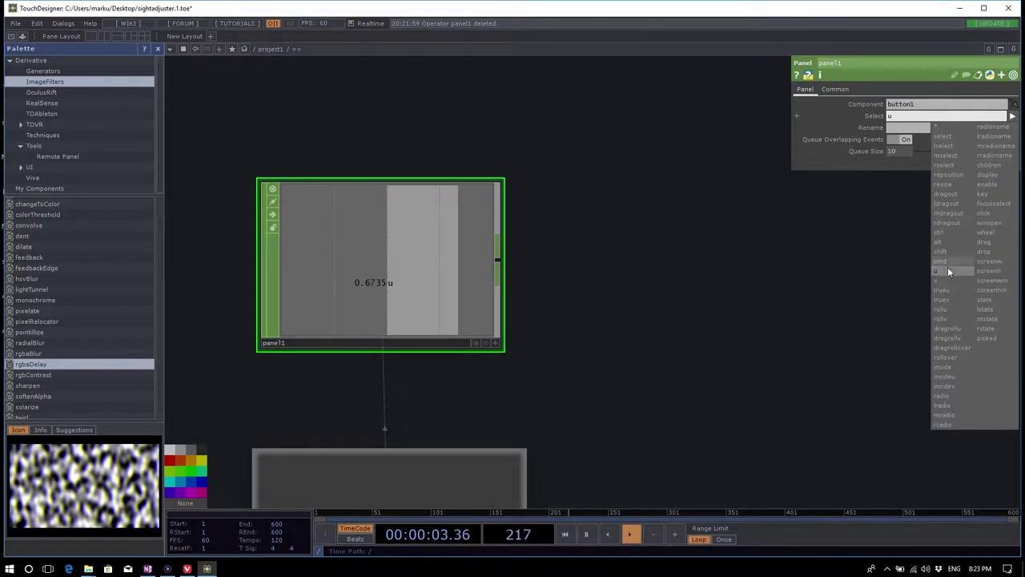
{"action": "left_click", "coordinate": [950, 284]}
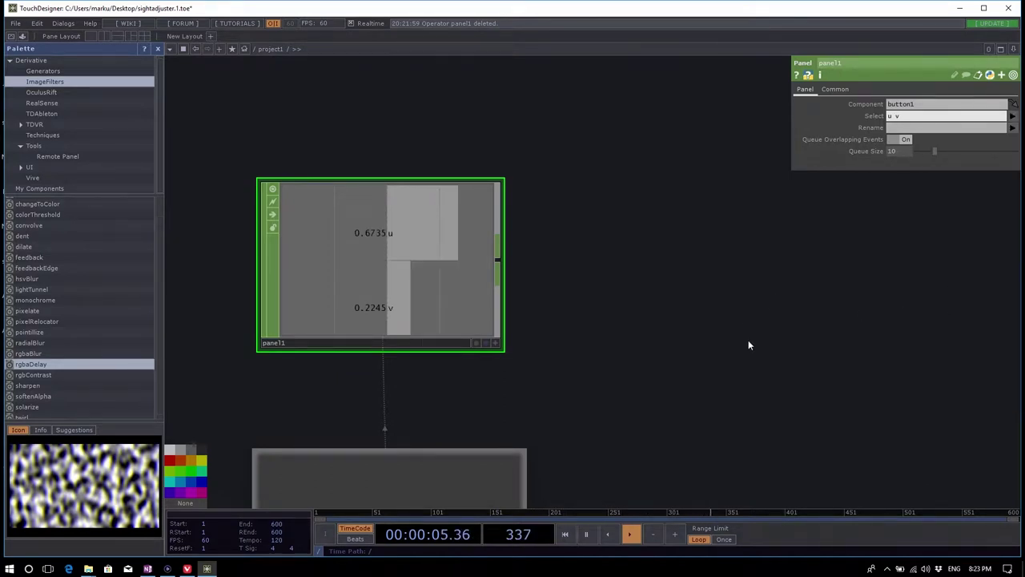
Step: Trigger button1 at different spots on its surface to check how panel1's u and v values respond
{"action": "scroll", "coordinate": [734, 332], "scroll_direction": "down", "scroll_amount": 3}
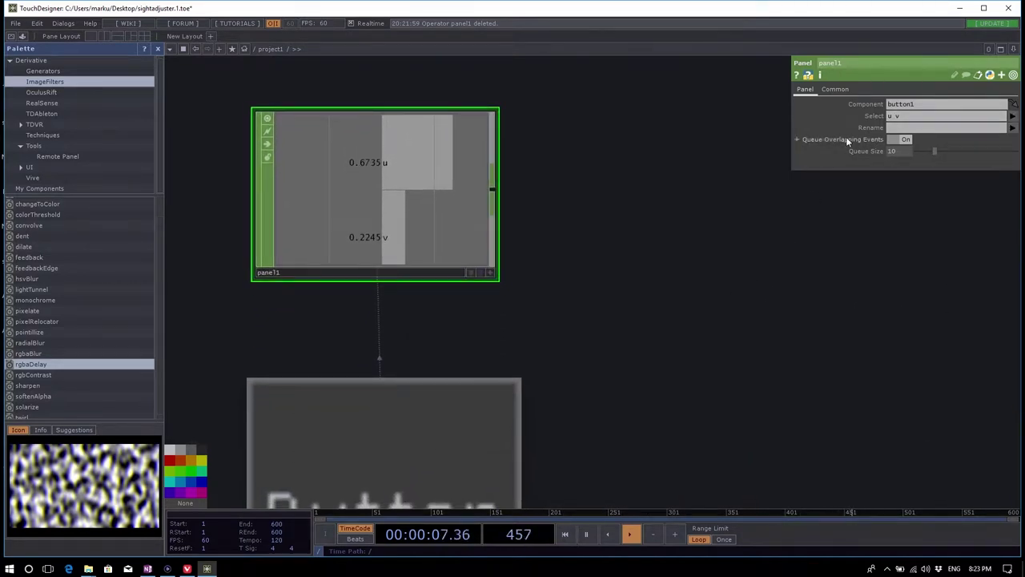
{"action": "scroll", "coordinate": [626, 297], "scroll_direction": "down", "scroll_amount": 3}
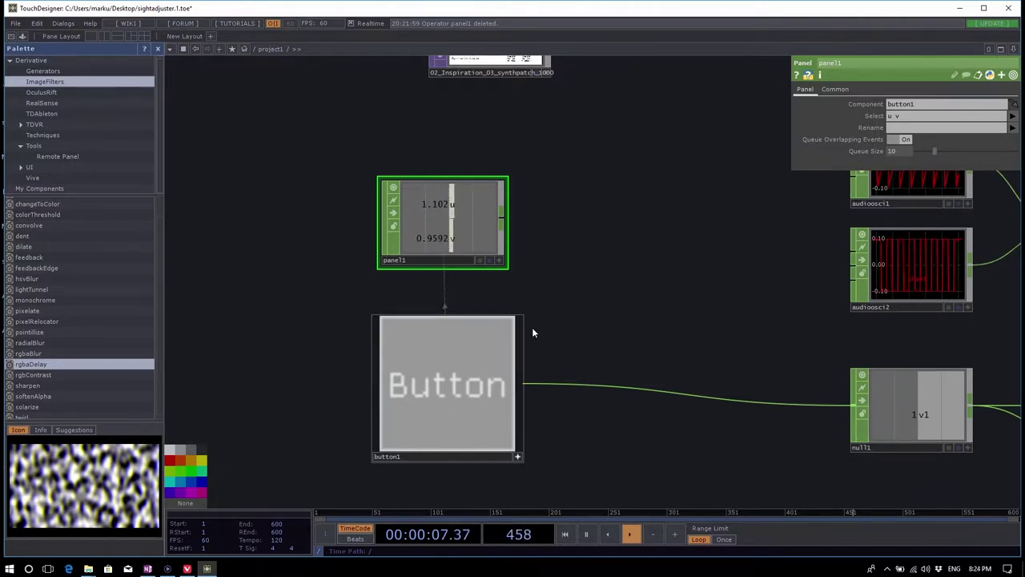
{"action": "left_click_drag", "start_coordinate": [719, 277], "coordinate": [624, 332]}
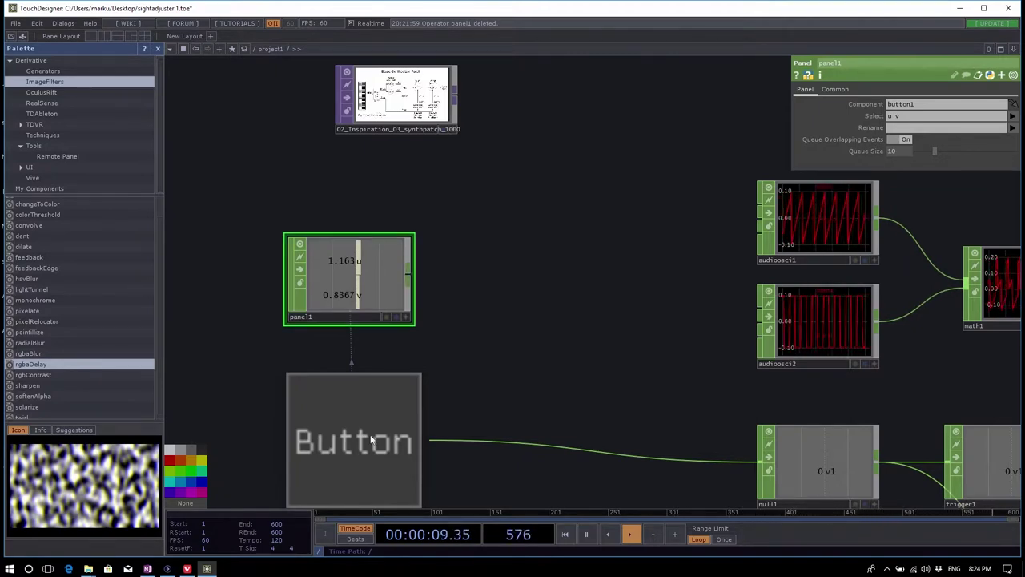
{"action": "left_click", "coordinate": [369, 387]}
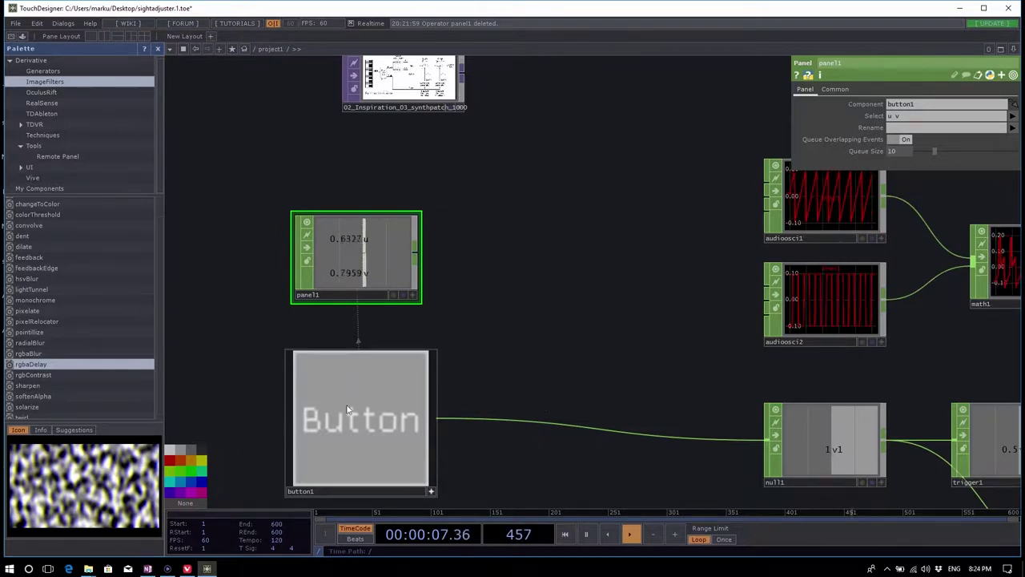
{"action": "left_click", "coordinate": [343, 433]}
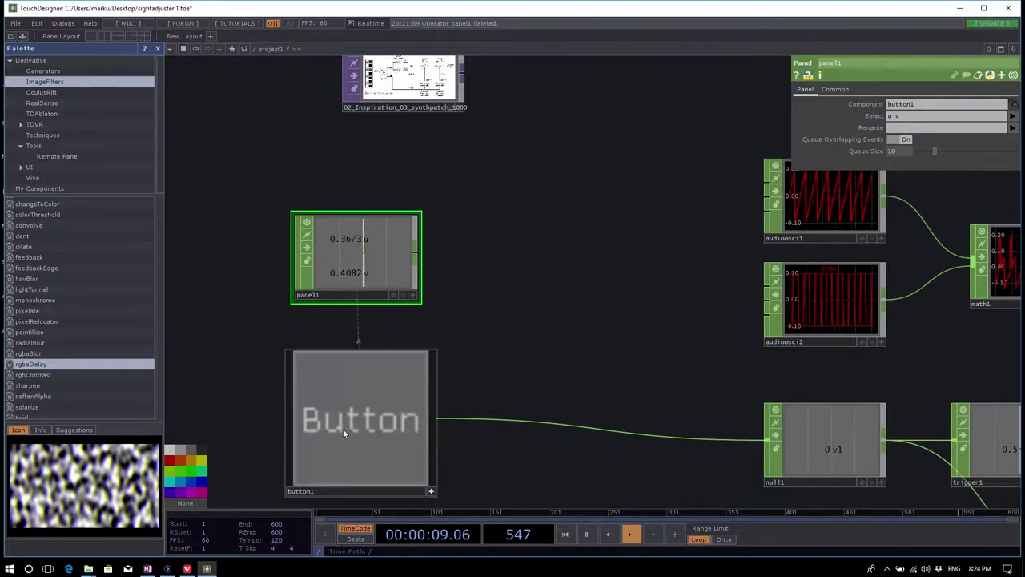
Step: Add a Select CHOP fed by panel1's output and set its channel names to u
{"action": "right_click", "coordinate": [415, 256]}
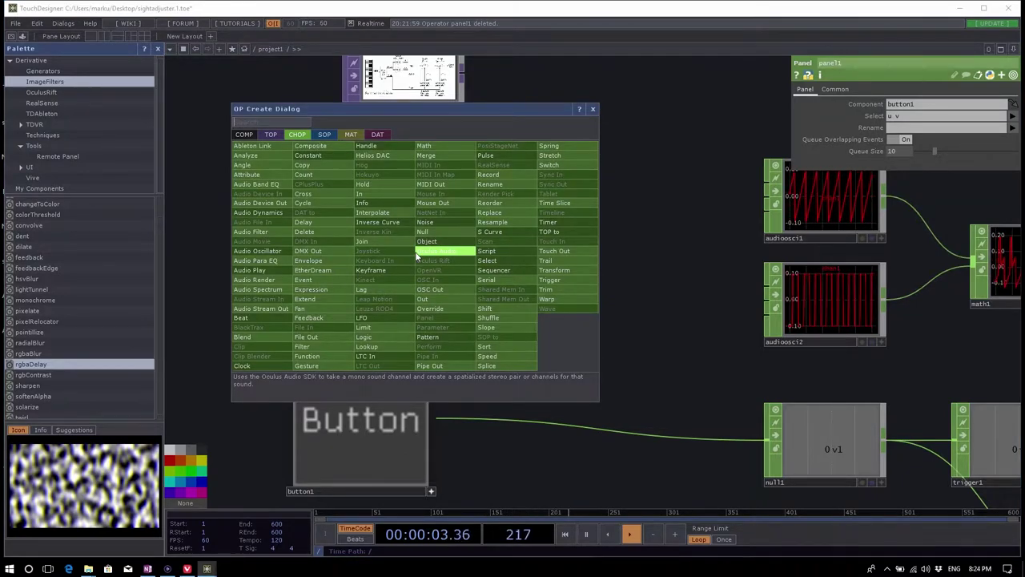
{"action": "type", "text": "sel"}
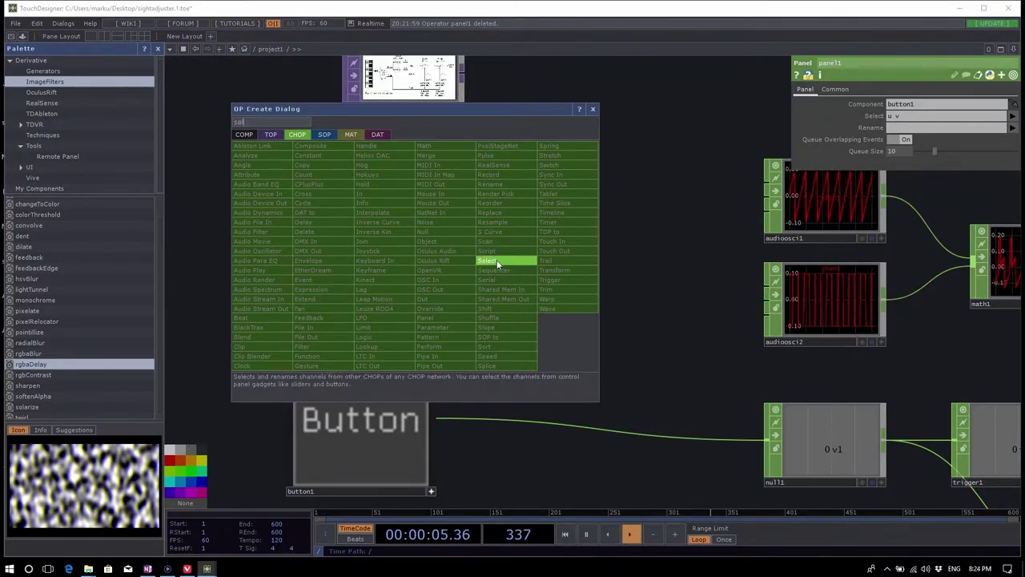
{"action": "left_click", "coordinate": [496, 260]}
{"action": "left_click", "coordinate": [524, 197]}
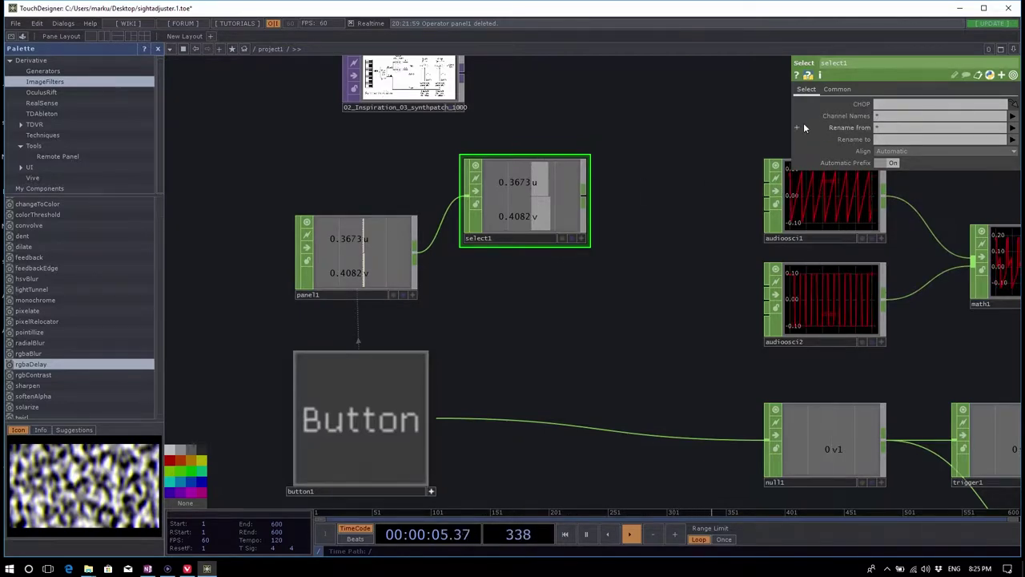
{"action": "left_click", "coordinate": [898, 118]}
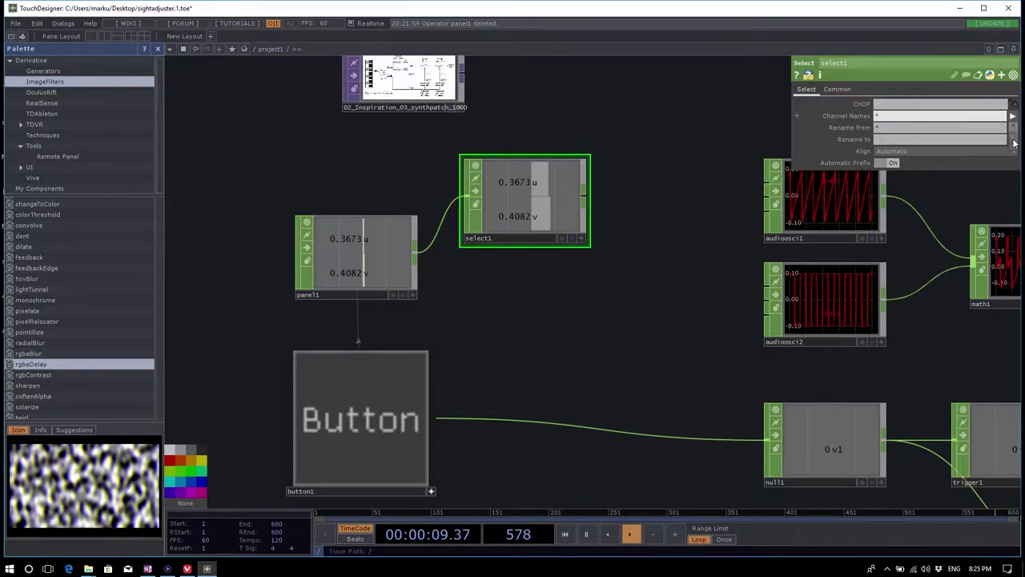
{"action": "type", "text": "u"}
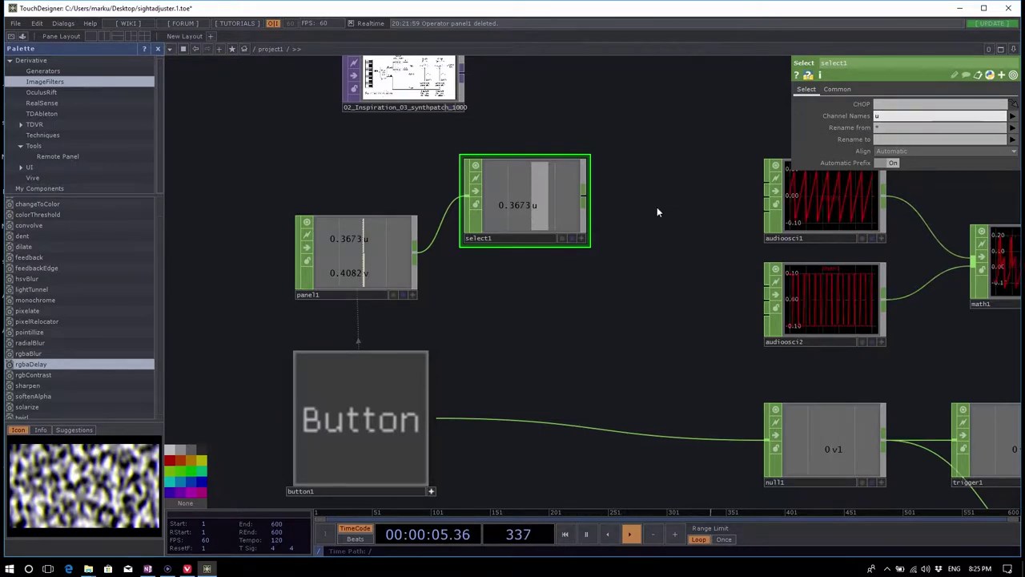
Step: Connect the output of select1 to the first input of audioosci1
{"action": "left_click_drag", "start_coordinate": [656, 212], "coordinate": [643, 213]}
{"action": "left_click", "coordinate": [570, 200]}
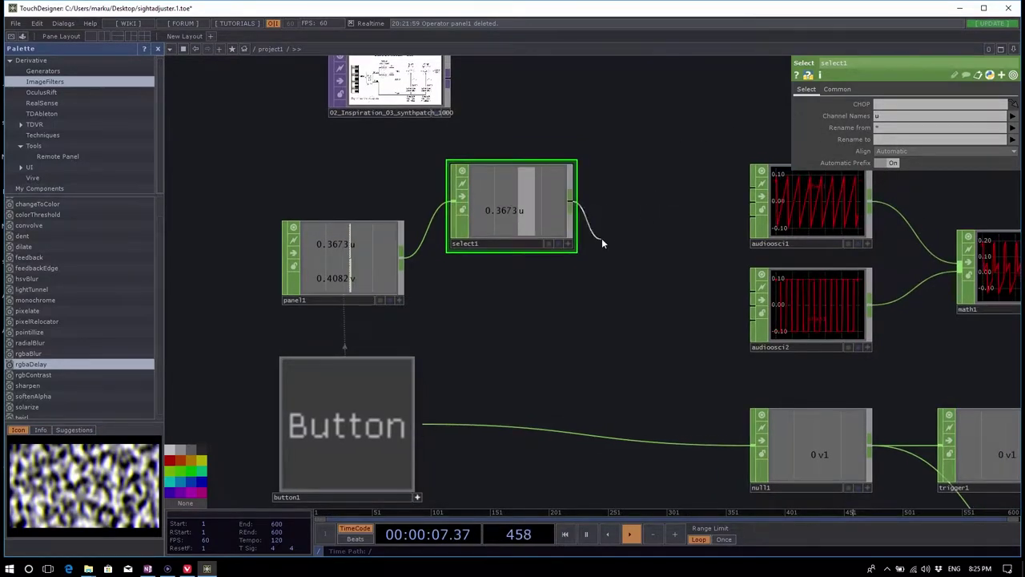
{"action": "left_click", "coordinate": [737, 188]}
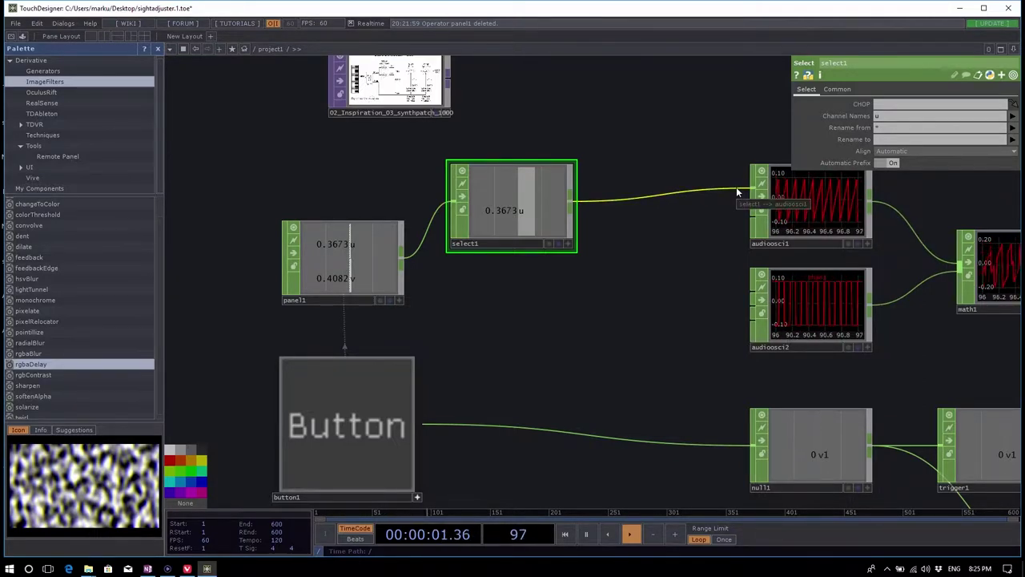
Step: Duplicate select1 directly below it, still fed by panel1, and set the copy's channel names to v
{"action": "left_click_drag", "start_coordinate": [682, 281], "coordinate": [640, 261]}
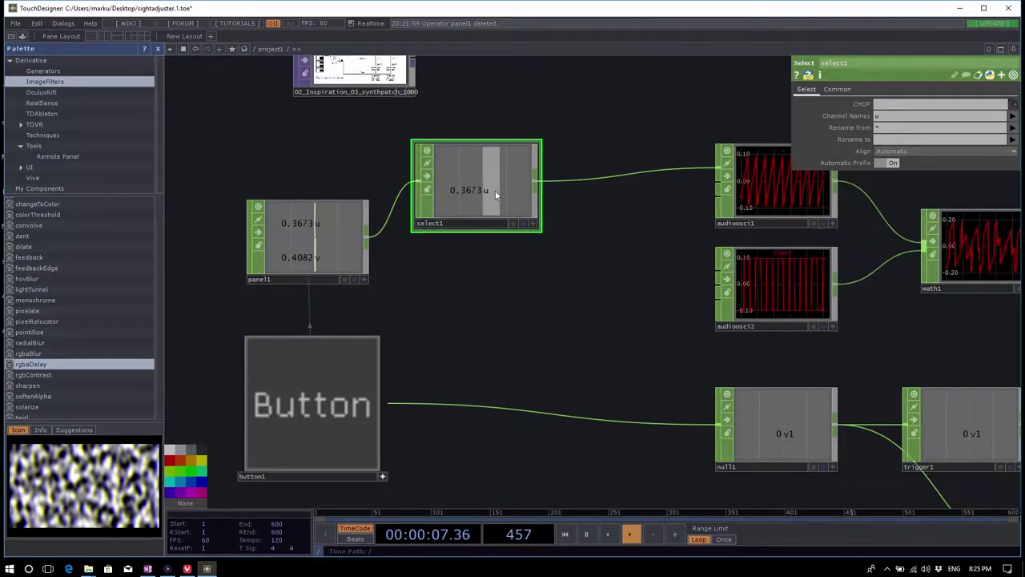
{"action": "key", "text": "ctrl+v"}
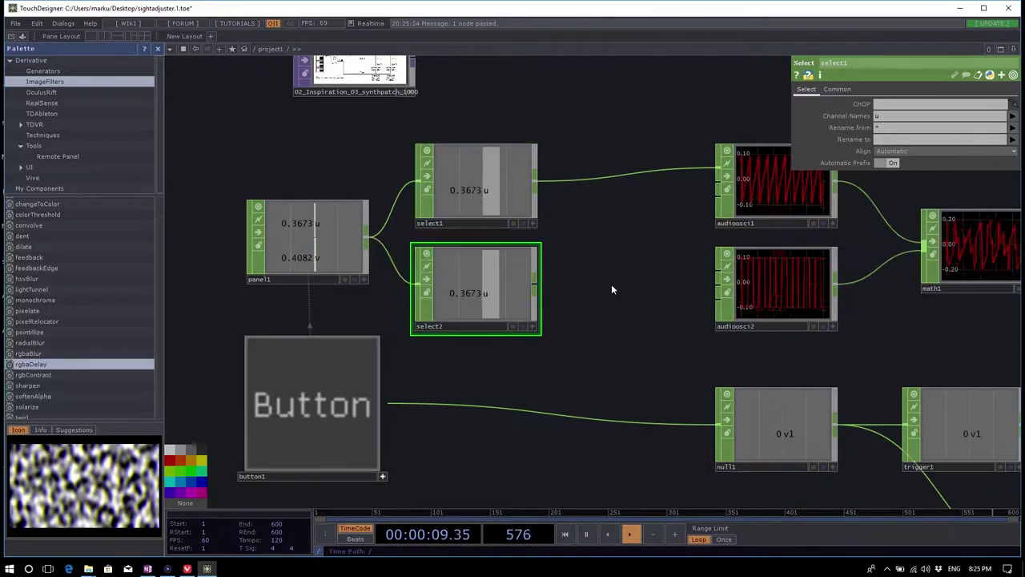
{"action": "left_click", "coordinate": [505, 277]}
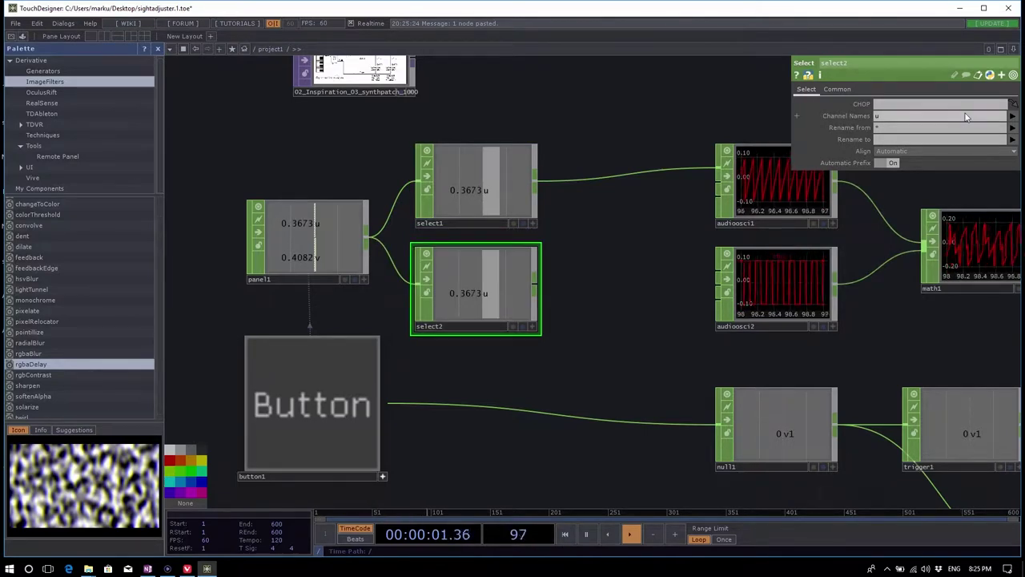
{"action": "left_click_drag", "start_coordinate": [499, 284], "coordinate": [499, 293]}
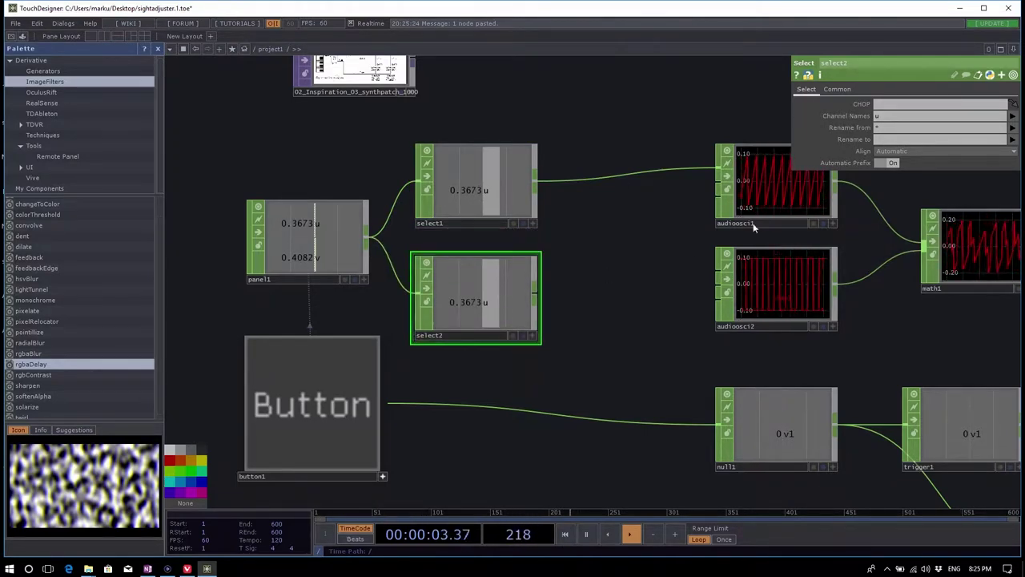
{"action": "left_click", "coordinate": [894, 118]}
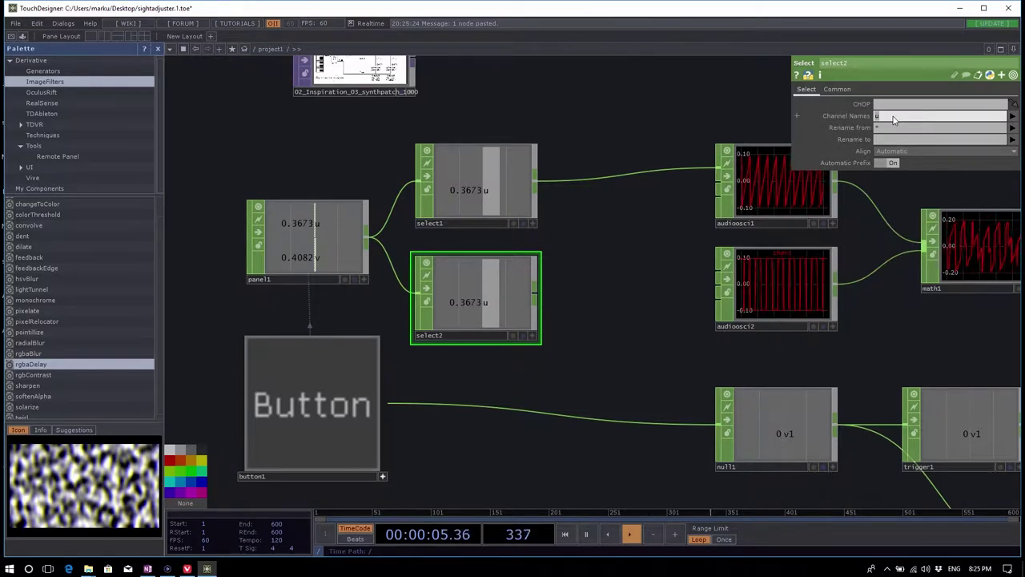
{"action": "type", "text": "v"}
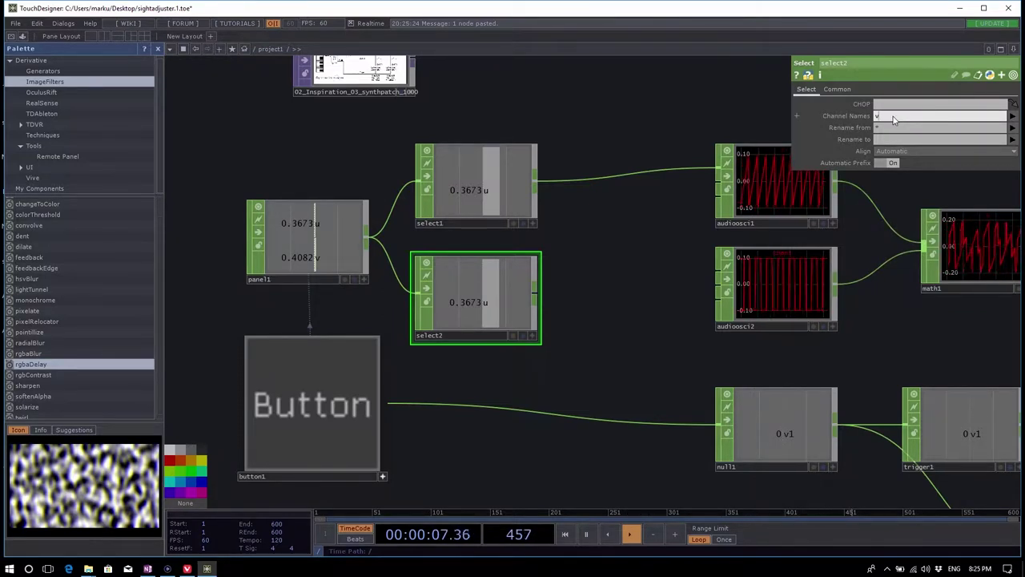
{"action": "key", "text": "Return"}
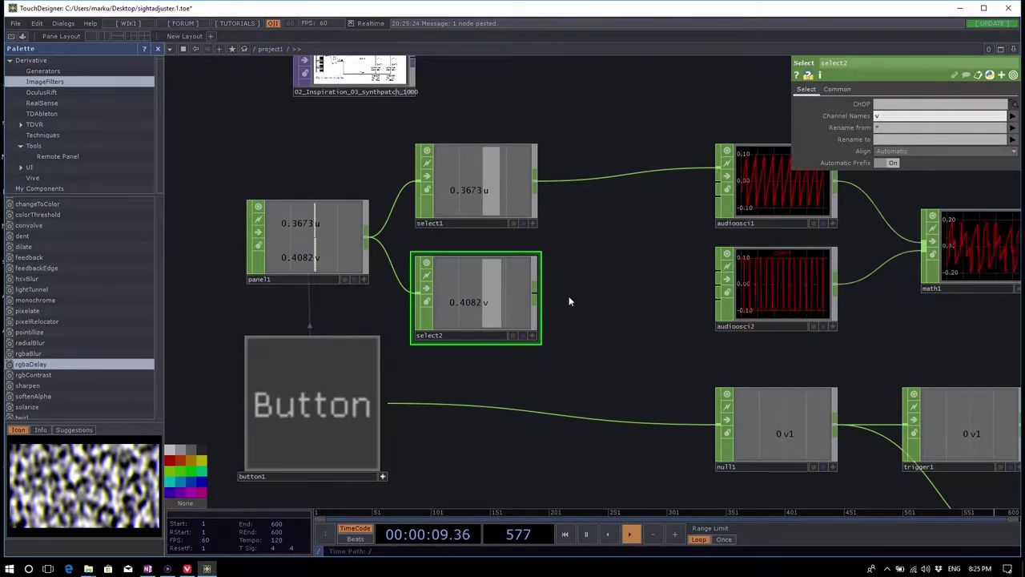
Step: Connect the output of select2 to the first input of audioosci2
{"action": "left_click_drag", "start_coordinate": [535, 294], "coordinate": [705, 273]}
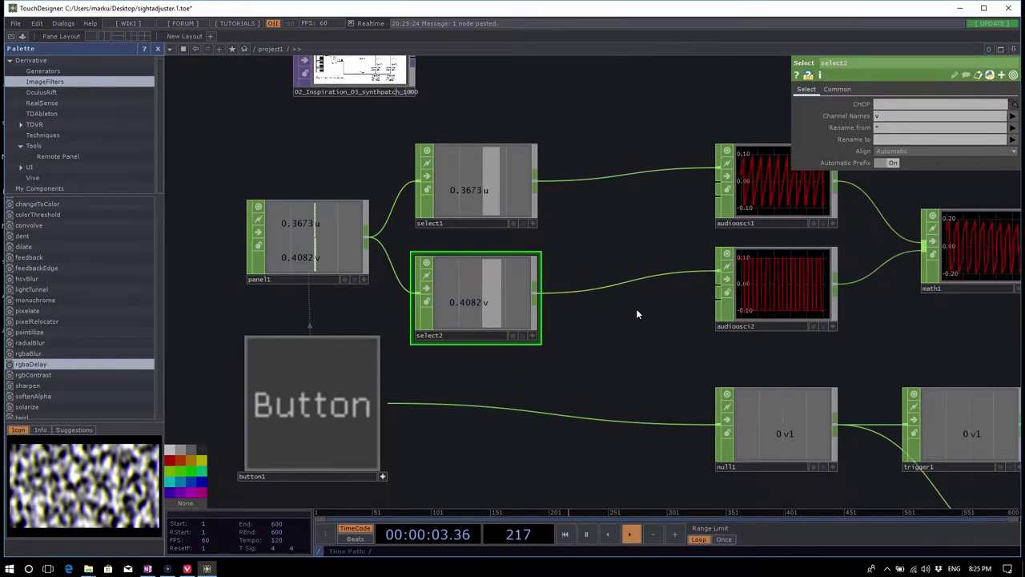
{"action": "scroll", "coordinate": [624, 305], "scroll_direction": "down", "scroll_amount": 3}
{"action": "left_click_drag", "start_coordinate": [624, 325], "coordinate": [538, 327]}
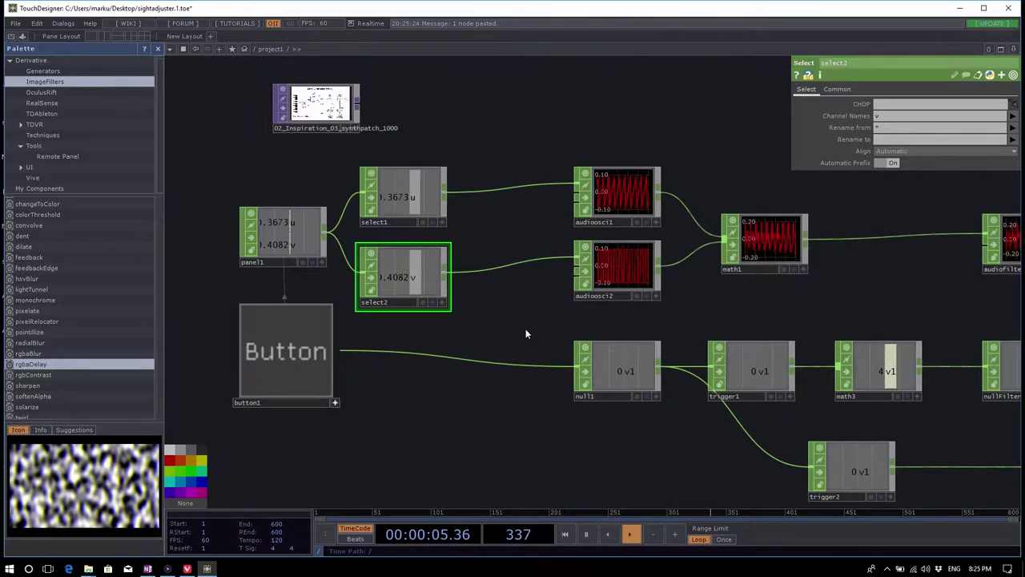
Step: Trigger button1 at a different point to test the u and v control, and review the signal flow across the whole network
{"action": "left_click", "coordinate": [281, 368]}
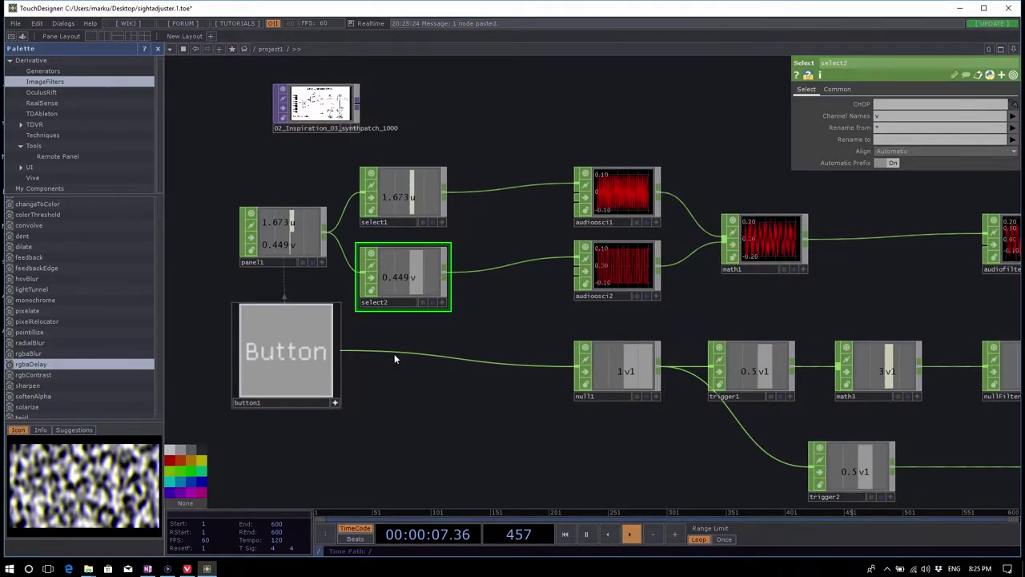
{"action": "left_click_drag", "start_coordinate": [501, 427], "coordinate": [382, 412]}
{"action": "scroll", "coordinate": [385, 400], "scroll_direction": "down", "scroll_amount": 2}
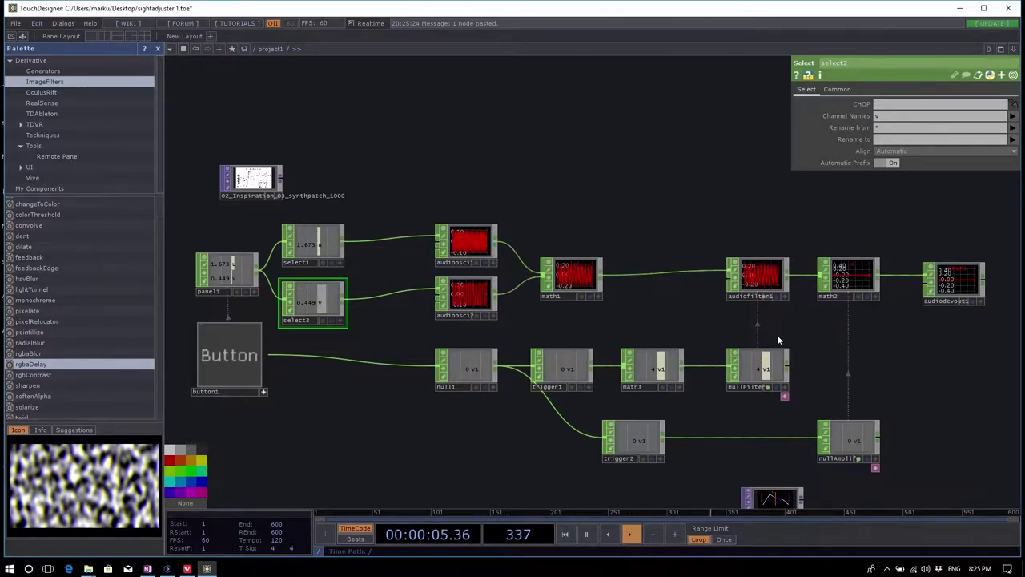
{"action": "left_click_drag", "start_coordinate": [333, 394], "coordinate": [343, 383]}
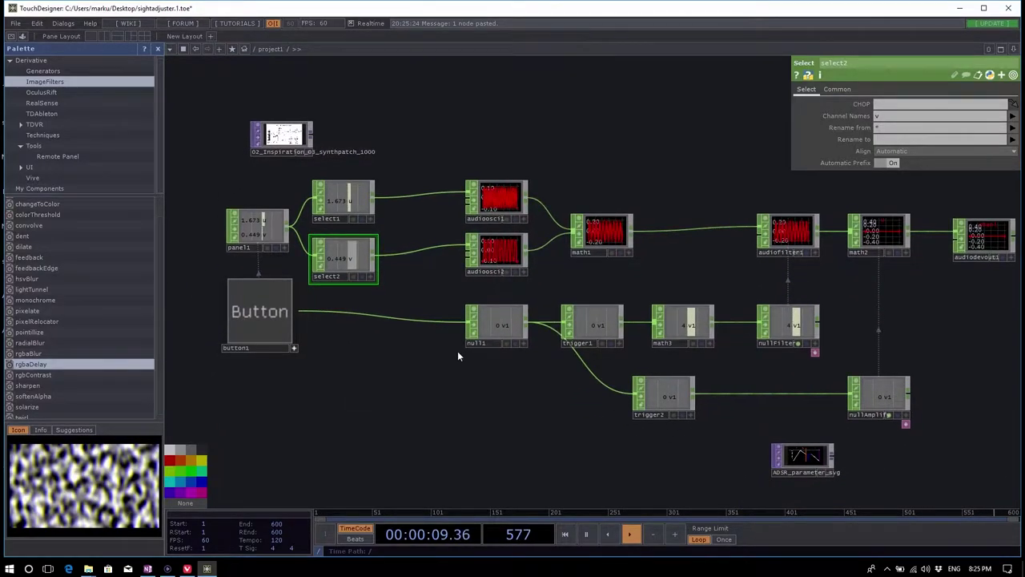
{"action": "scroll", "coordinate": [440, 248], "scroll_direction": "up", "scroll_amount": 5}
{"action": "scroll", "coordinate": [602, 189], "scroll_direction": "down", "scroll_amount": 7}
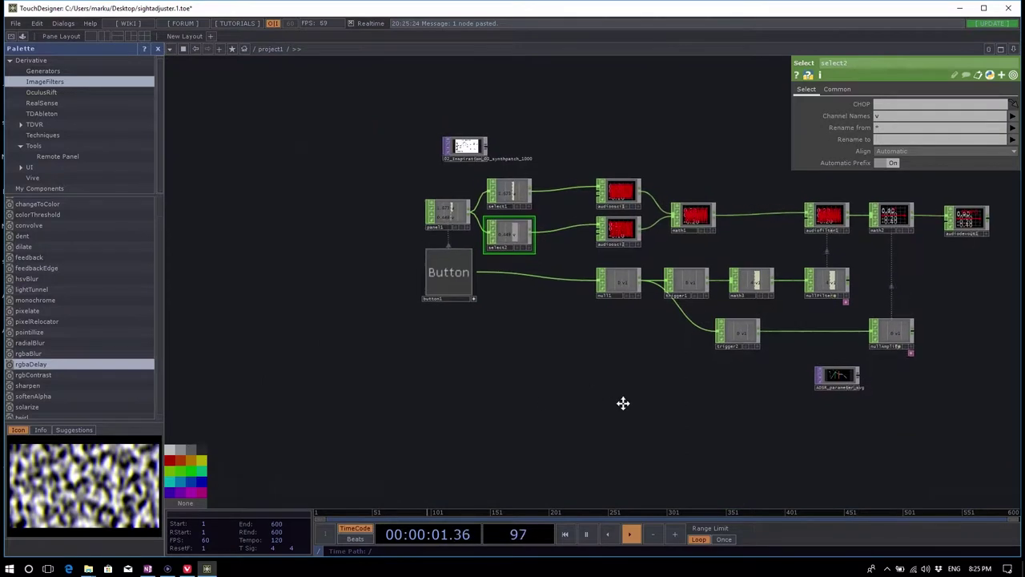
{"action": "left_click_drag", "start_coordinate": [623, 403], "coordinate": [623, 408]}
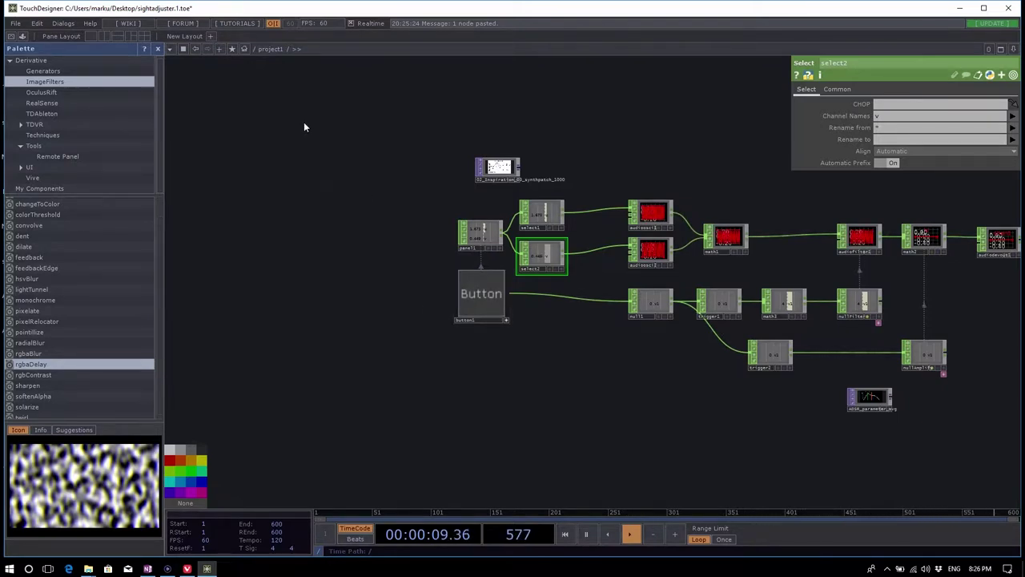
Step: Open the MIDI Device Mapper and move its window away from the centre of the network
{"action": "left_click", "coordinate": [64, 24]}
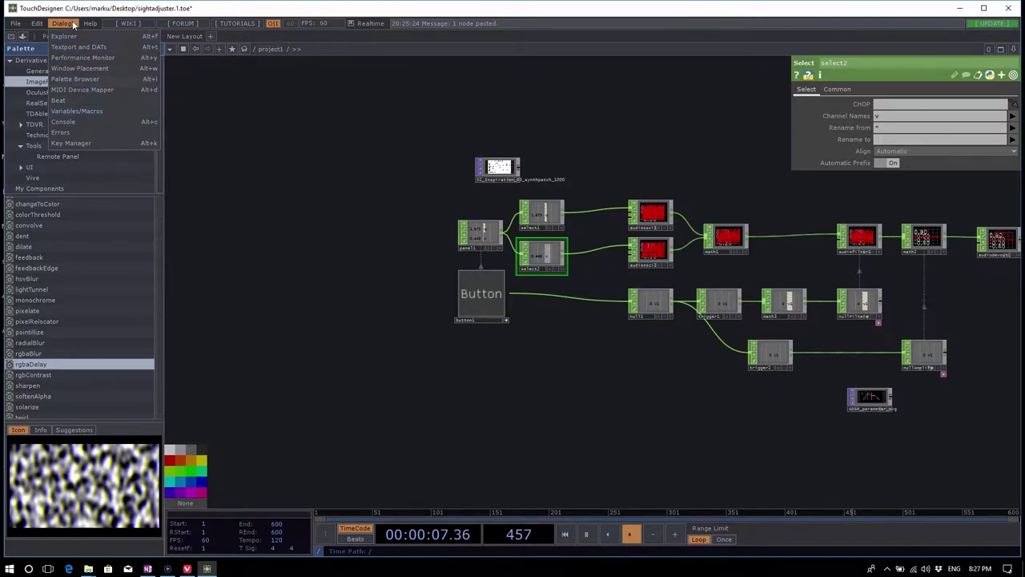
{"action": "left_click", "coordinate": [119, 88]}
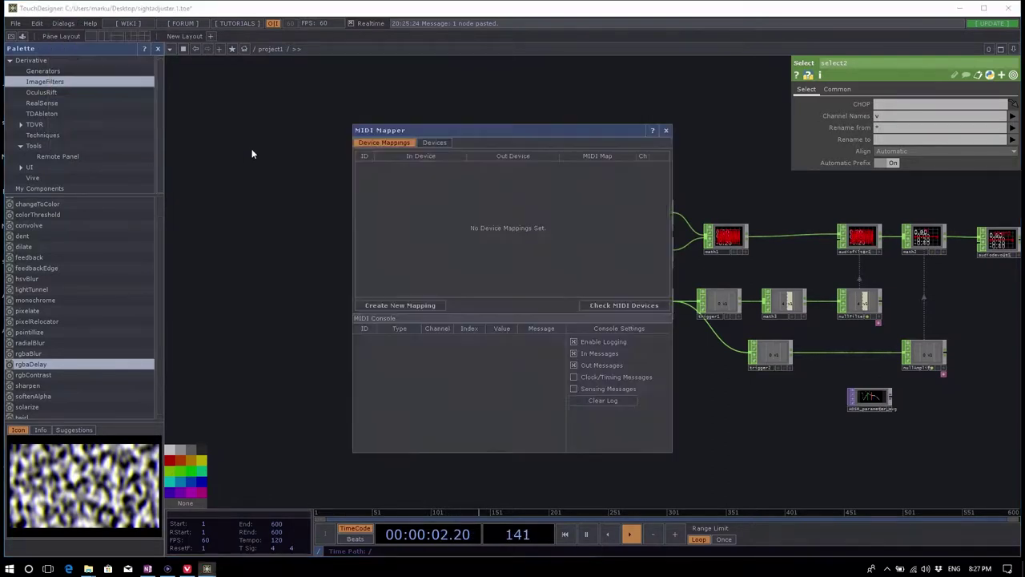
{"action": "left_click_drag", "start_coordinate": [556, 130], "coordinate": [227, 108]}
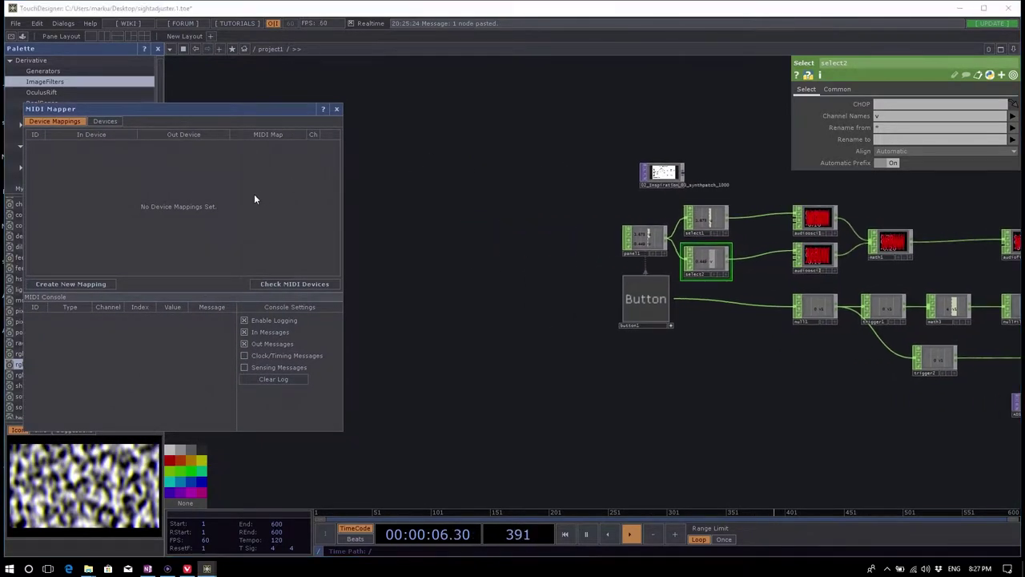
{"action": "left_click", "coordinate": [255, 198]}
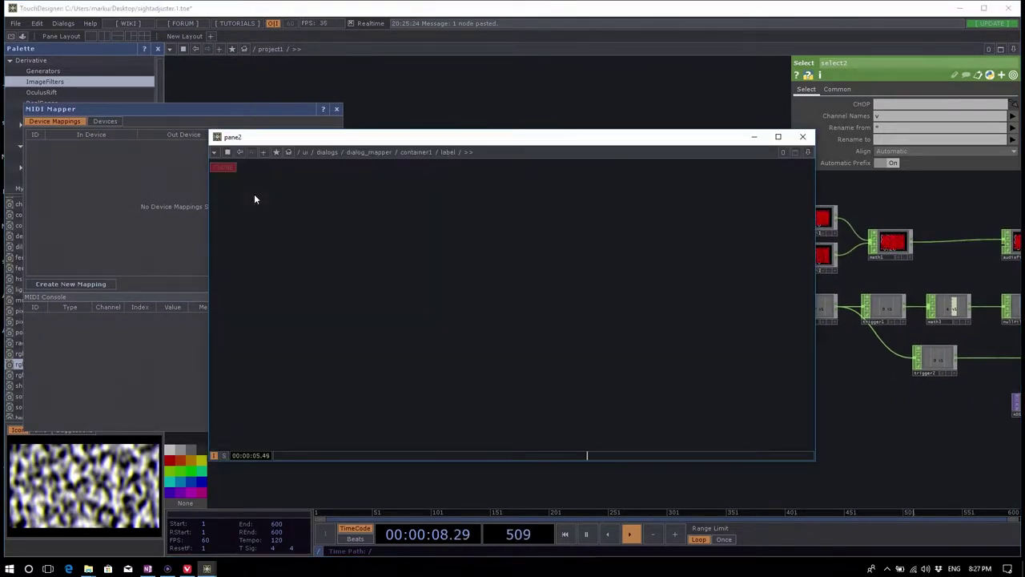
{"action": "key", "text": "u"}
{"action": "scroll", "coordinate": [515, 306], "scroll_direction": "up", "scroll_amount": 5}
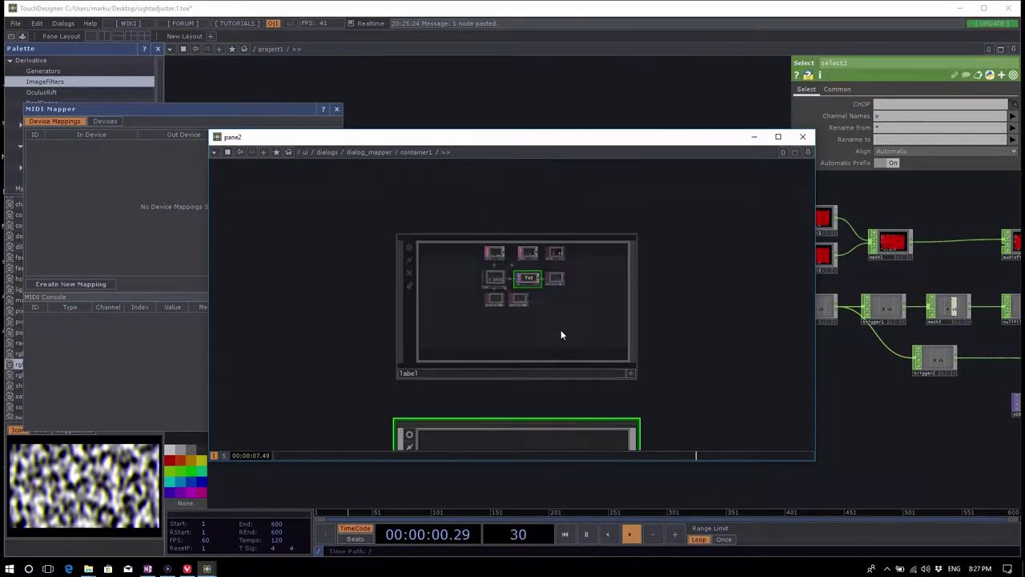
{"action": "scroll", "coordinate": [501, 345], "scroll_direction": "down", "scroll_amount": 8}
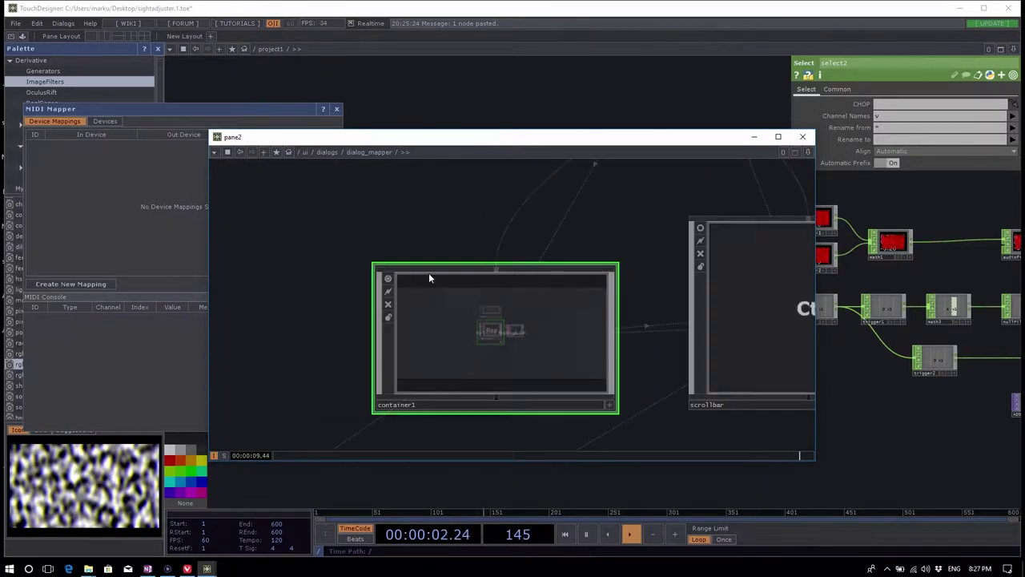
{"action": "scroll", "coordinate": [456, 303], "scroll_direction": "down", "scroll_amount": 5}
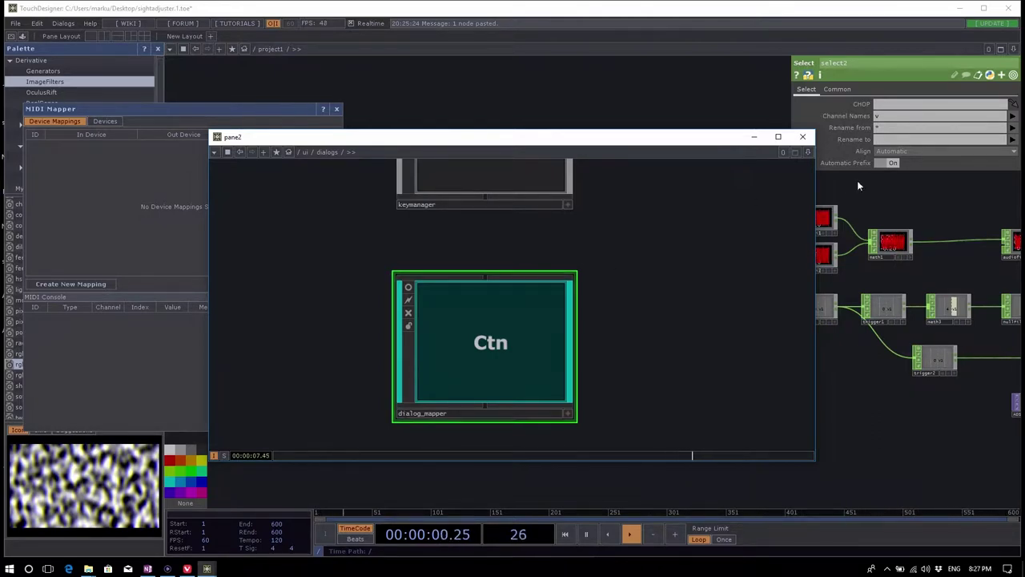
{"action": "left_click", "coordinate": [802, 136]}
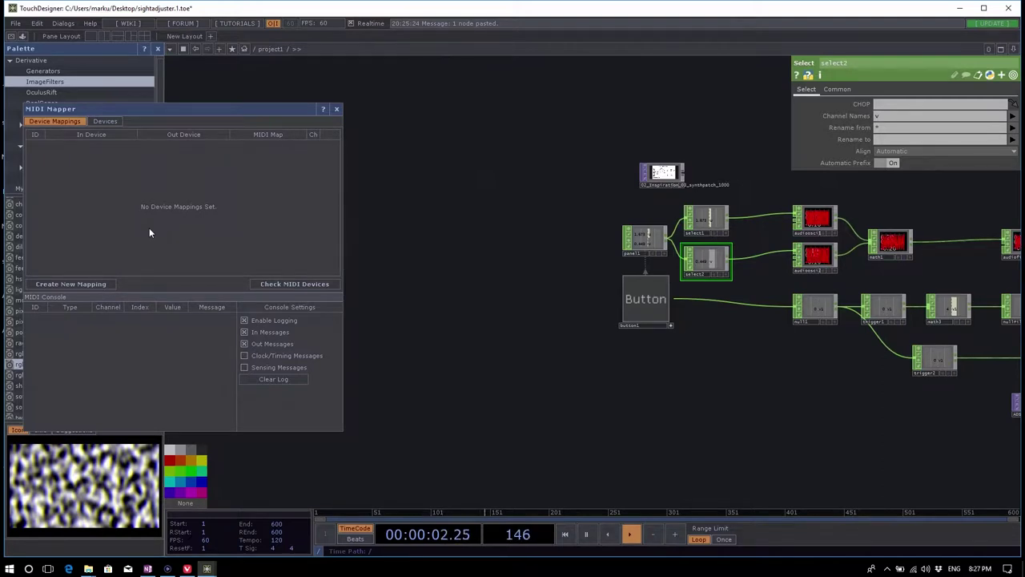
Step: Create an empty device mapping, close and reopen the MIDI Mapper, and delete that mapping
{"action": "left_click", "coordinate": [101, 283]}
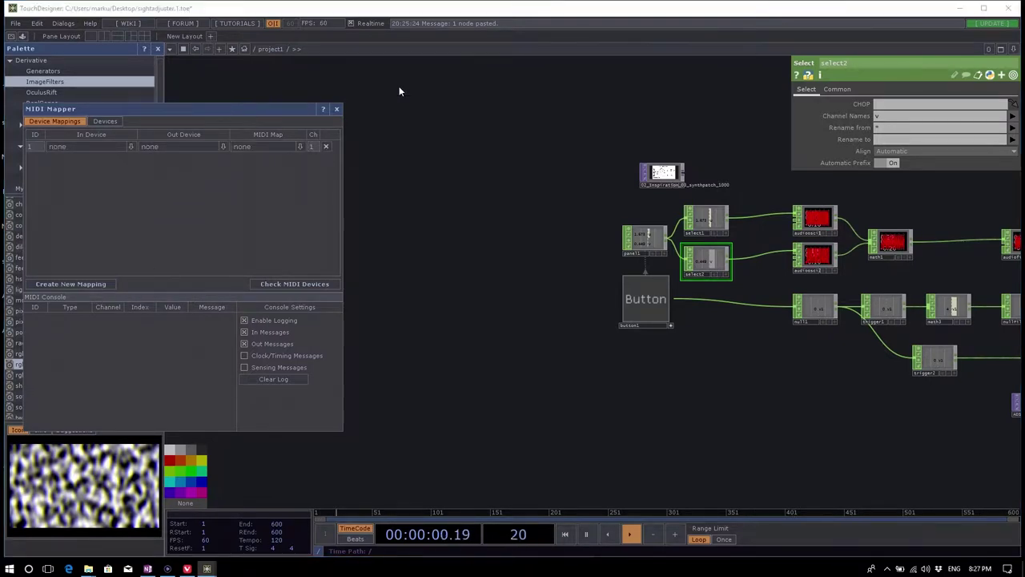
{"action": "left_click", "coordinate": [336, 109]}
{"action": "left_click", "coordinate": [64, 23]}
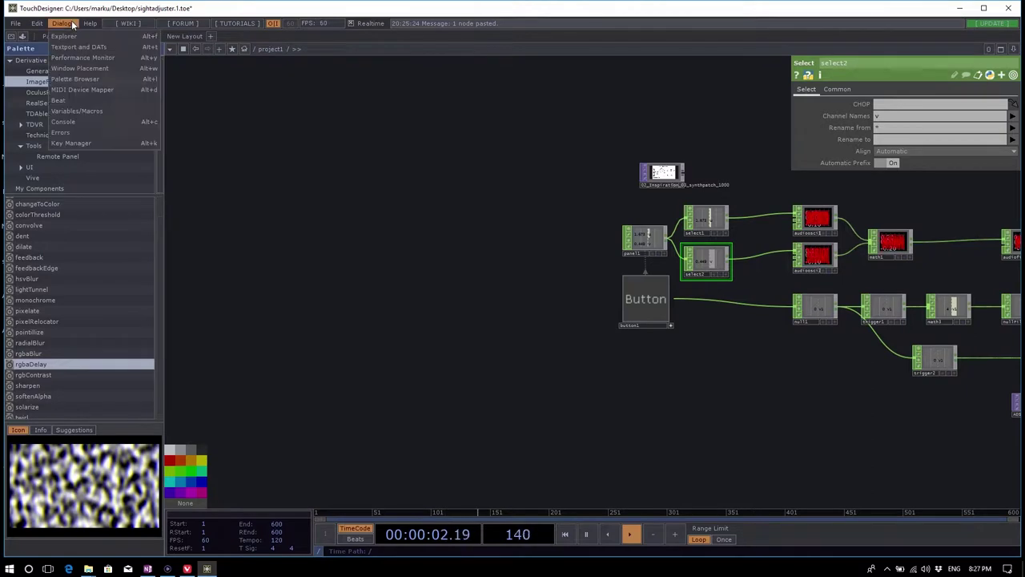
{"action": "left_click", "coordinate": [117, 90]}
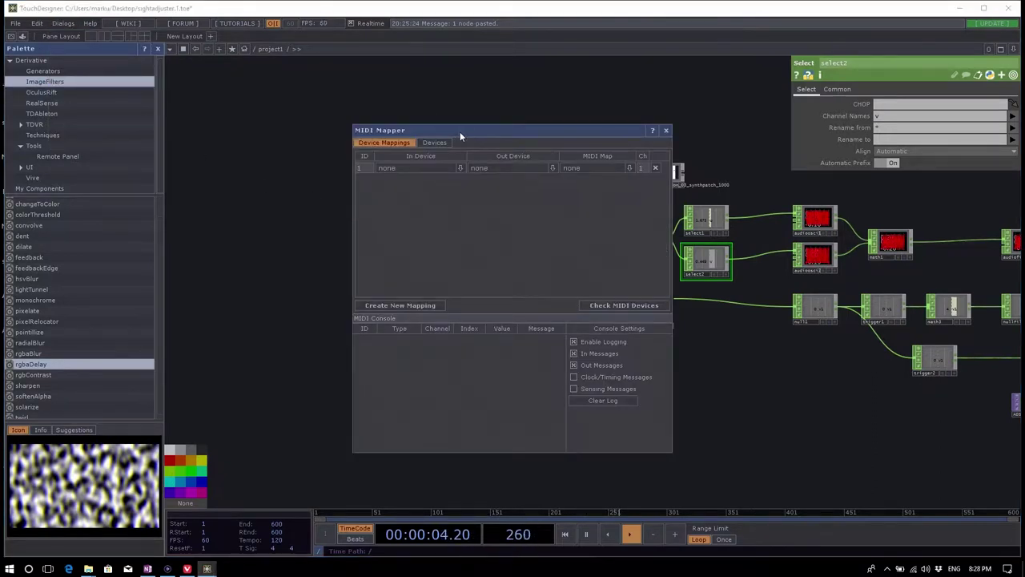
{"action": "left_click_drag", "start_coordinate": [460, 132], "coordinate": [163, 103]}
{"action": "left_click", "coordinate": [357, 141]}
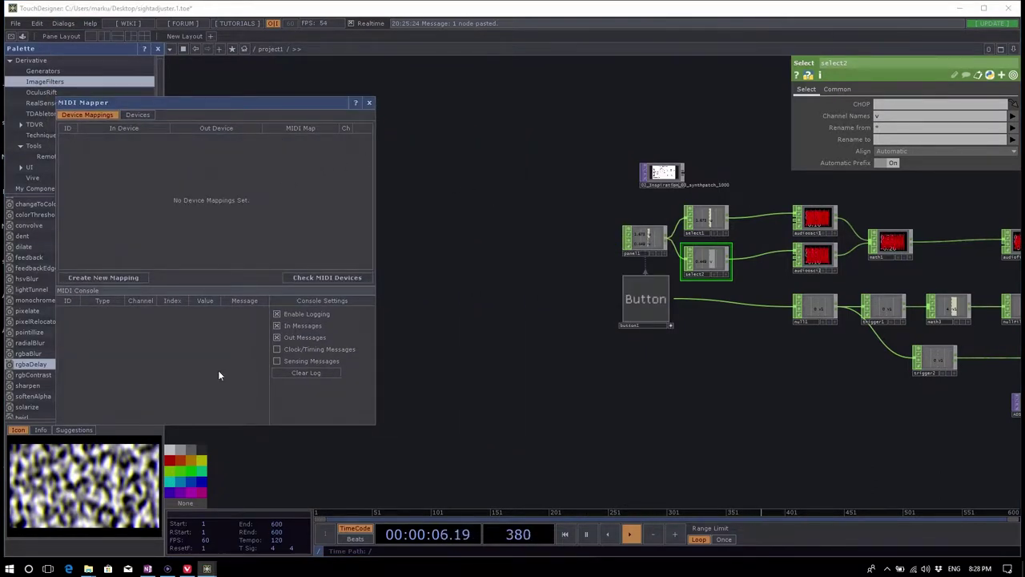
Step: Create a new device mapping with the first MIDISPORT 4x4 entry as In Device, and move the mapper clear of the network
{"action": "left_click", "coordinate": [137, 277]}
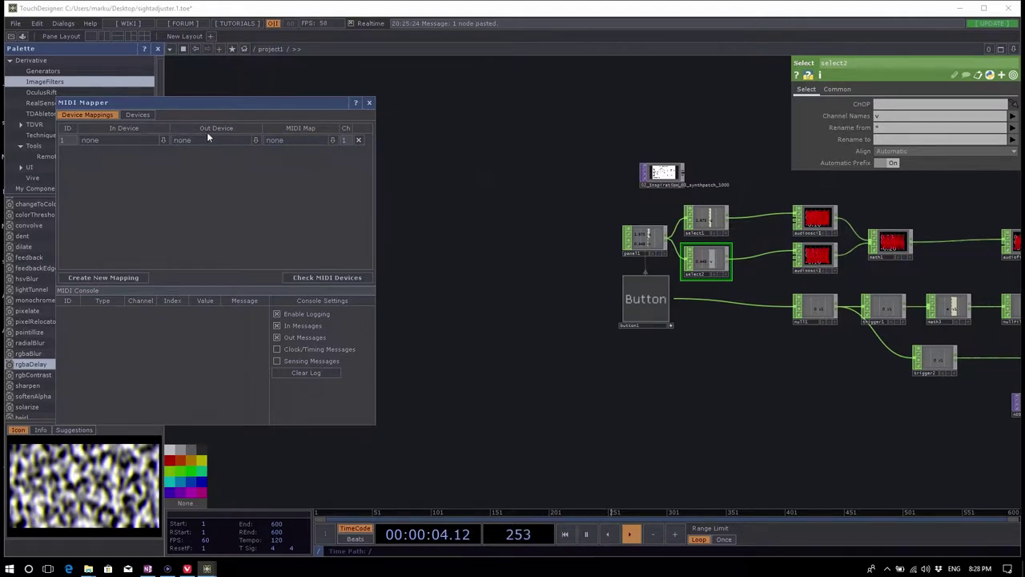
{"action": "left_click", "coordinate": [163, 141]}
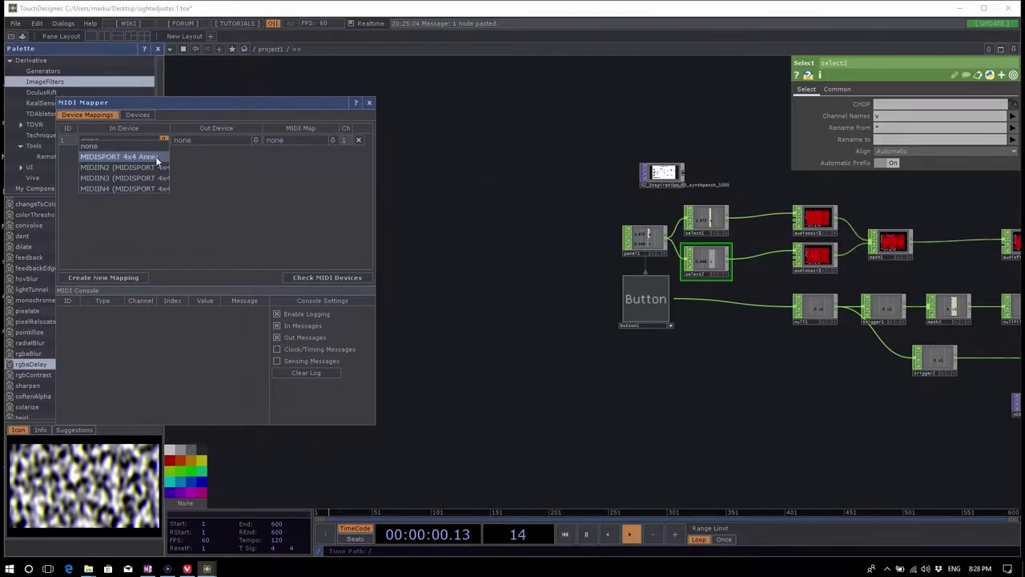
{"action": "left_click", "coordinate": [155, 156]}
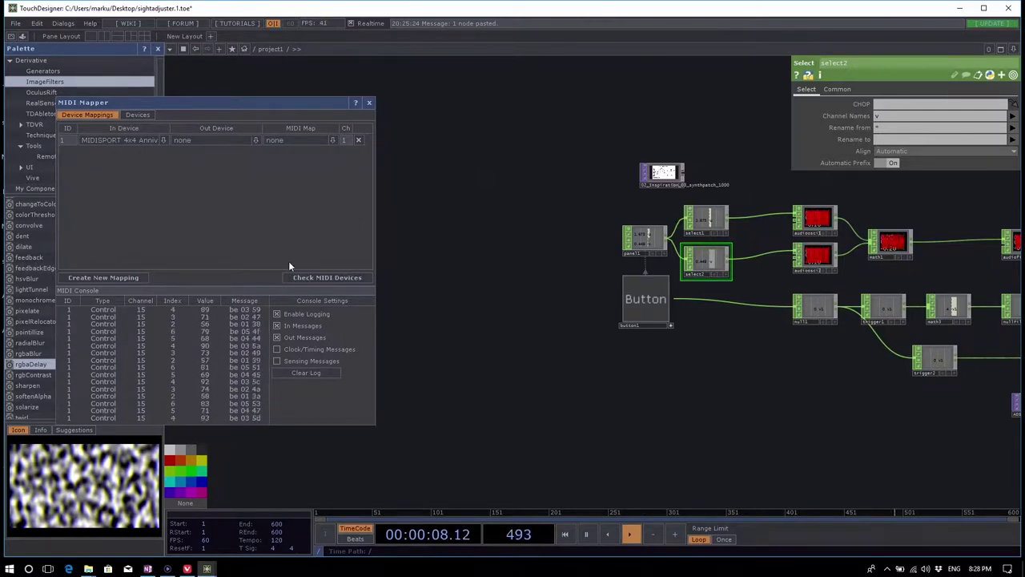
{"action": "left_click_drag", "start_coordinate": [284, 103], "coordinate": [245, 163]}
Step: Add a MIDI In CHOP in the empty area beside panel1, and inspect its incoming control channels and its Record and Note parameters
{"action": "left_click_drag", "start_coordinate": [480, 304], "coordinate": [547, 252]}
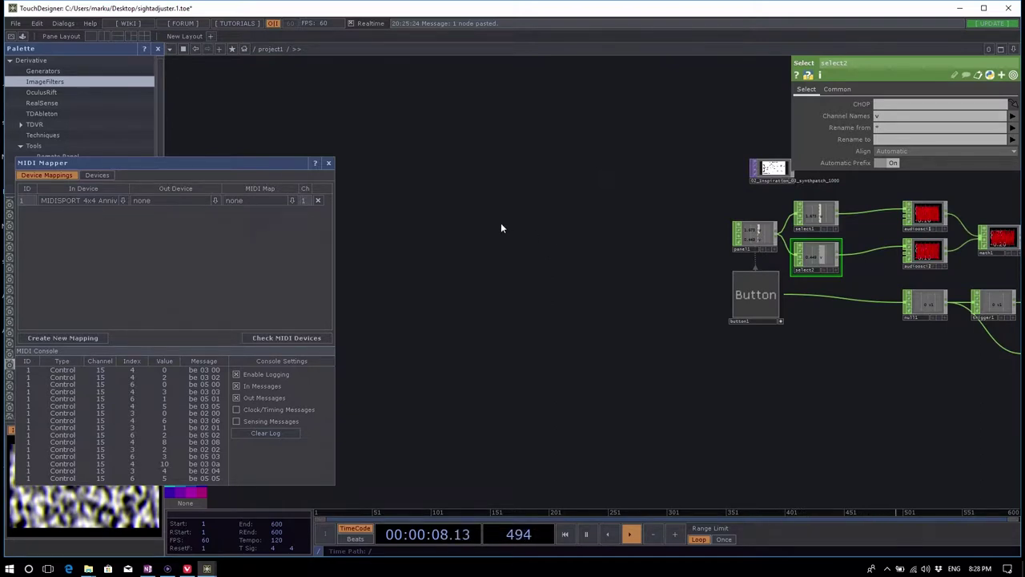
{"action": "key", "text": "Tab"}
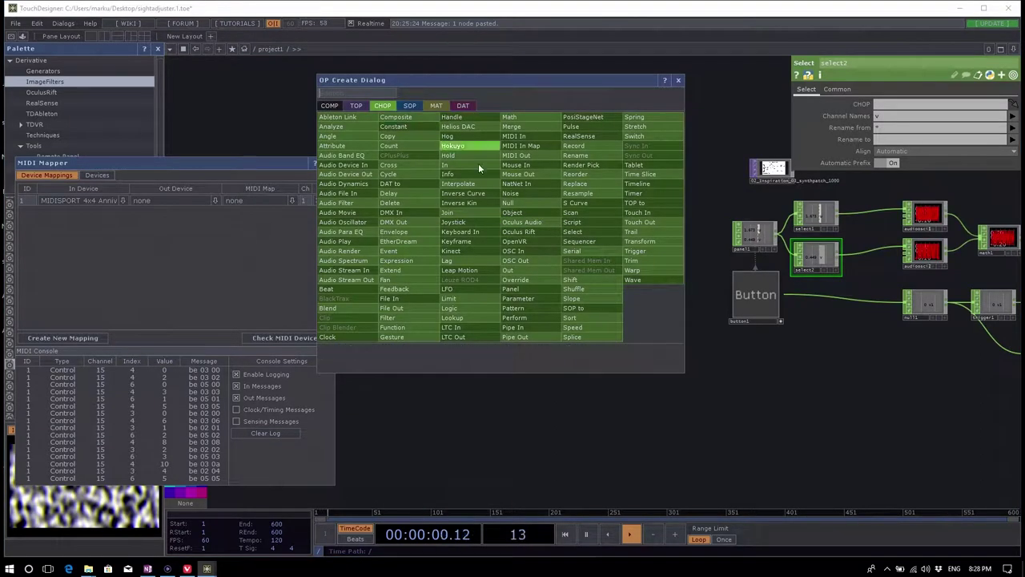
{"action": "type", "text": "mid"}
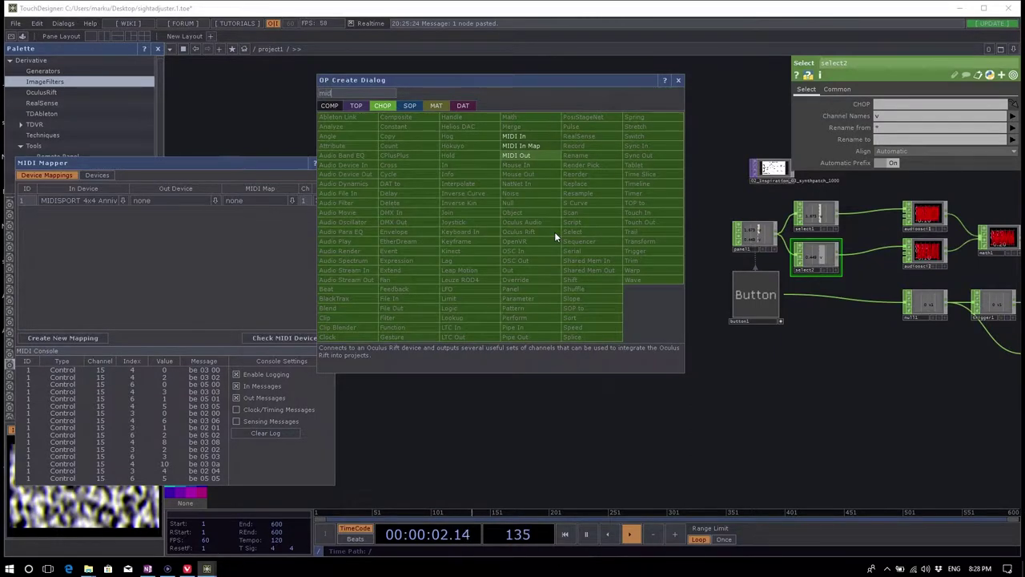
{"action": "left_click", "coordinate": [545, 137]}
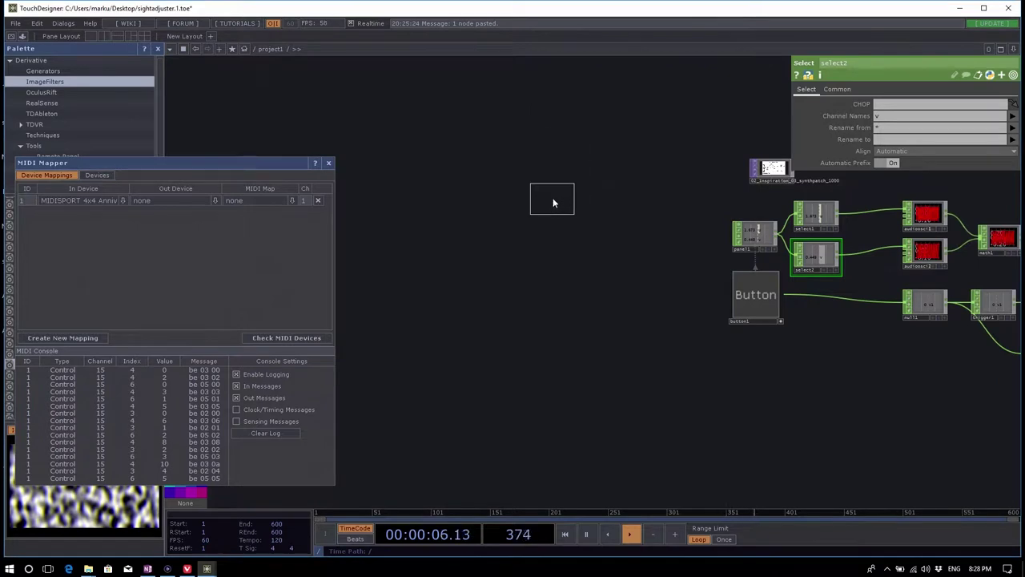
{"action": "left_click", "coordinate": [568, 222]}
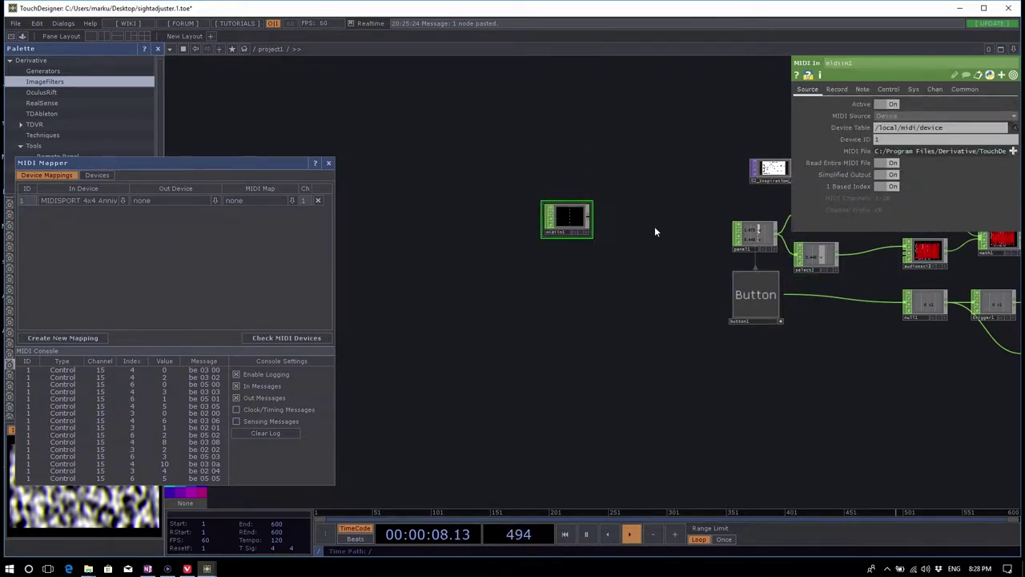
{"action": "scroll", "coordinate": [579, 239], "scroll_direction": "up", "scroll_amount": 3}
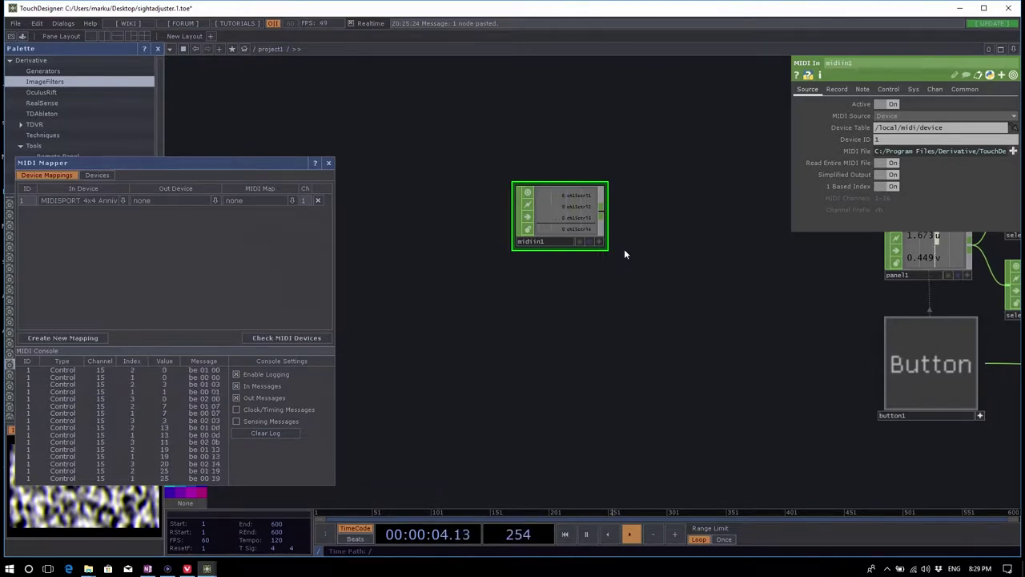
{"action": "scroll", "coordinate": [589, 231], "scroll_direction": "up", "scroll_amount": 4}
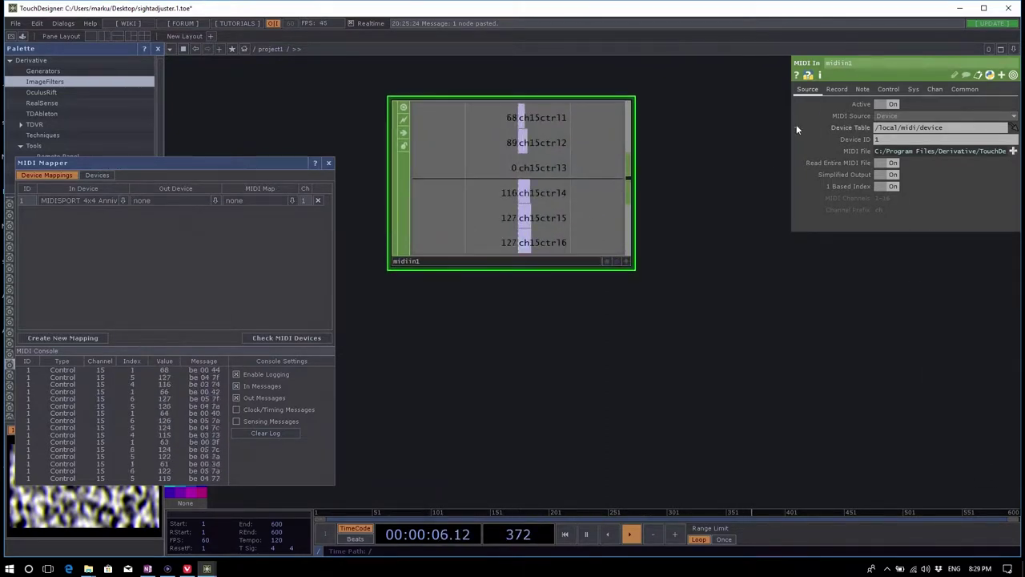
{"action": "left_click", "coordinate": [837, 89]}
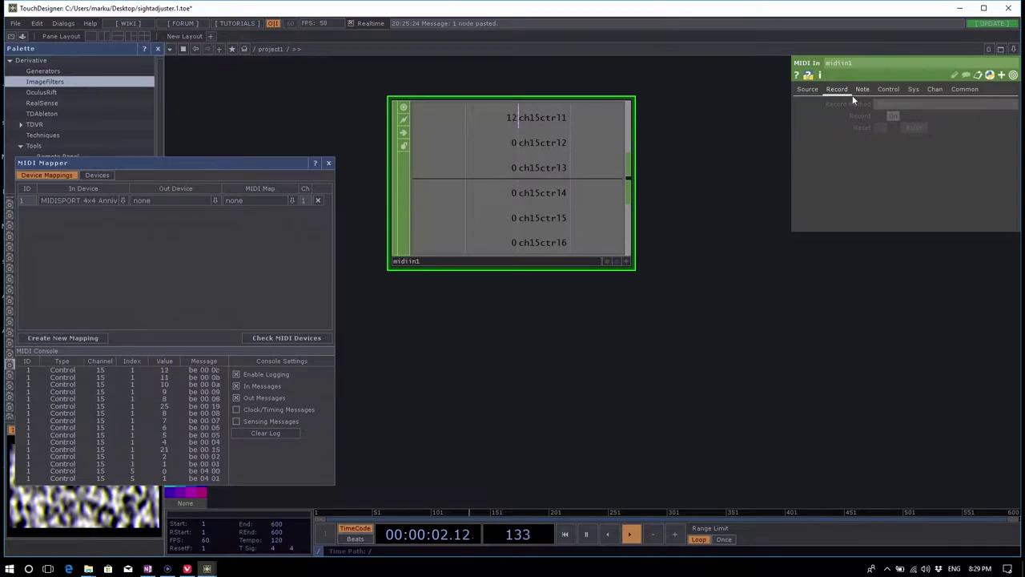
{"action": "left_click", "coordinate": [864, 91]}
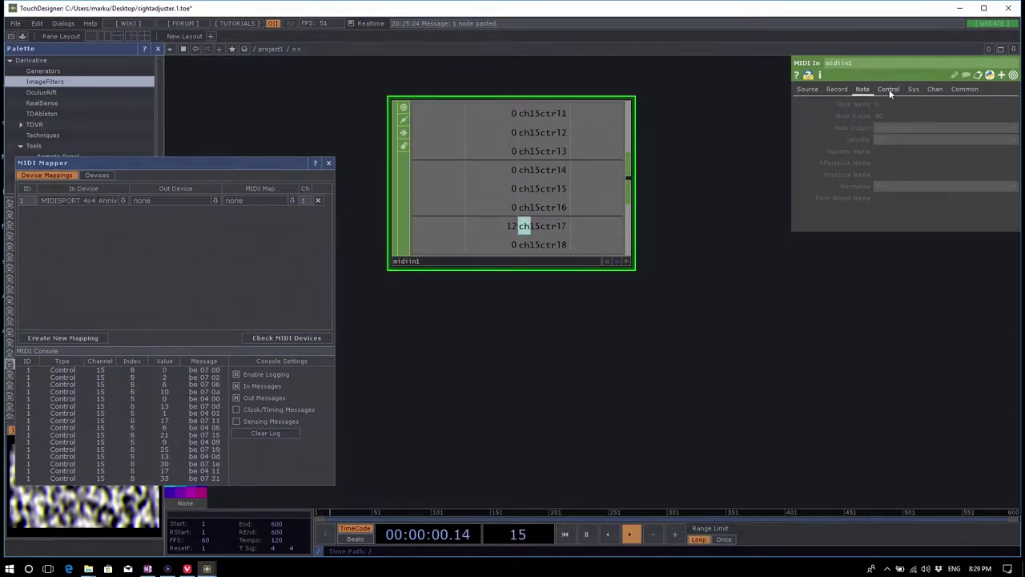
Step: Add a MIDI In DAT below midiin1, and examine its message table and the attached callbacks script
{"action": "scroll", "coordinate": [494, 130], "scroll_direction": "down", "scroll_amount": 5}
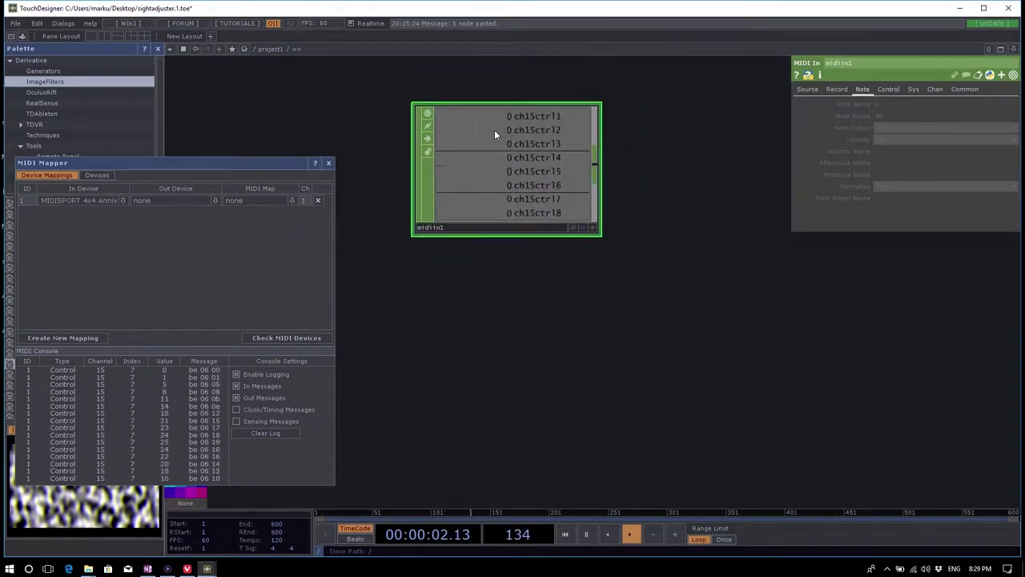
{"action": "key", "text": "Tab"}
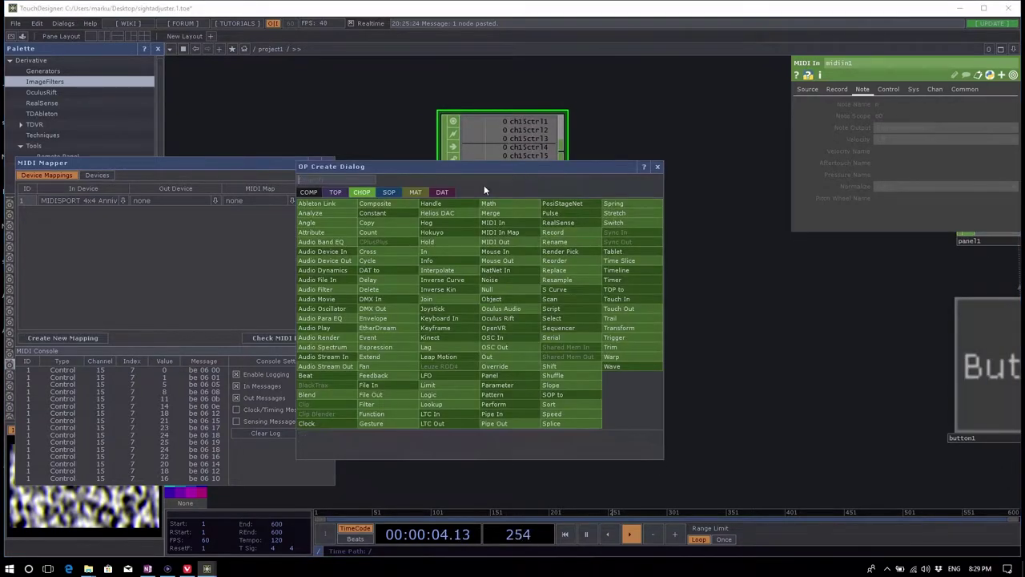
{"action": "left_click", "coordinate": [440, 192]}
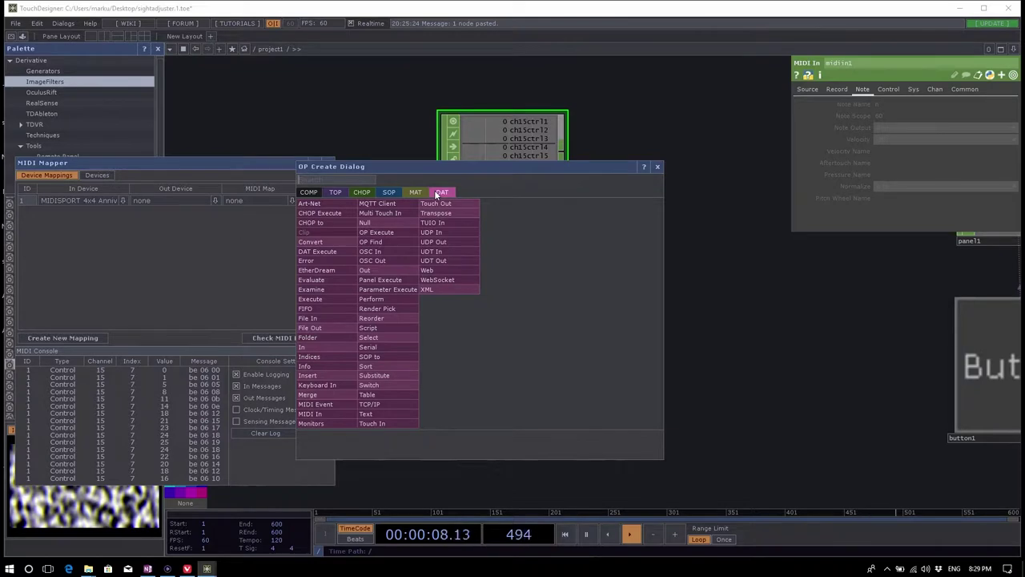
{"action": "type", "text": "mi"}
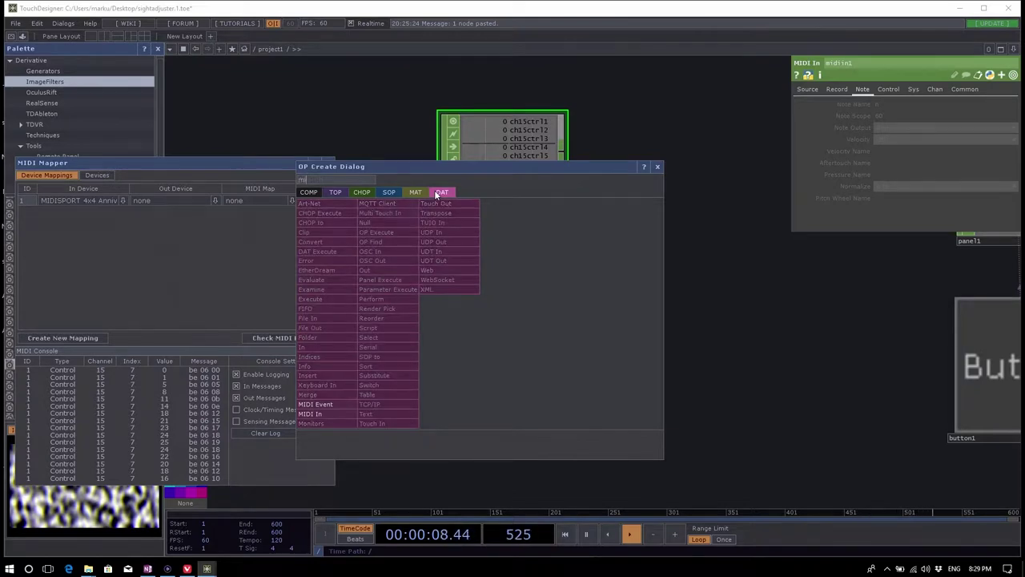
{"action": "left_click", "coordinate": [336, 414]}
{"action": "left_click", "coordinate": [507, 297]}
{"action": "scroll", "coordinate": [523, 356], "scroll_direction": "up", "scroll_amount": 2}
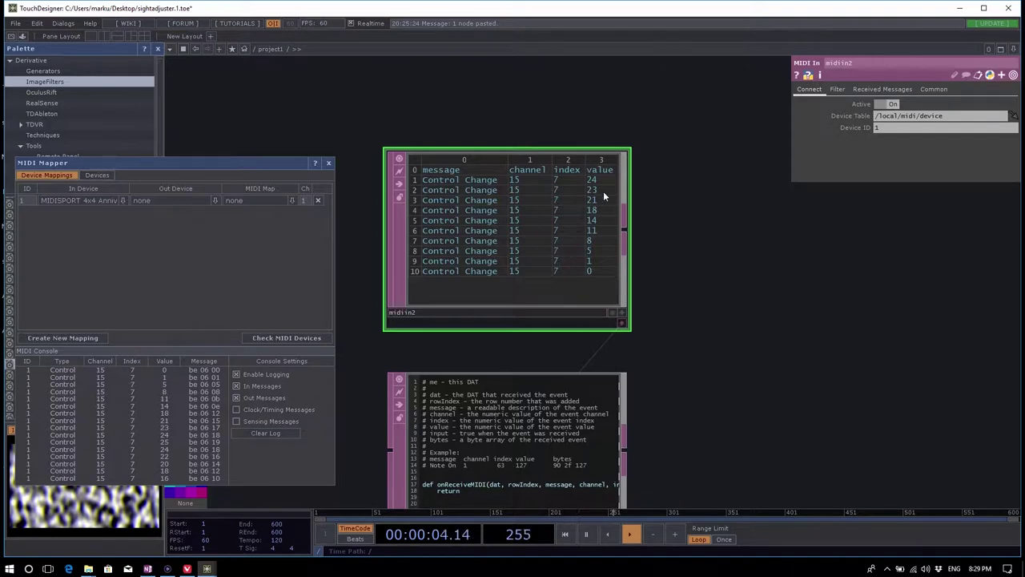
{"action": "left_click_drag", "start_coordinate": [516, 495], "coordinate": [516, 381]}
{"action": "scroll", "coordinate": [517, 381], "scroll_direction": "up", "scroll_amount": 3}
{"action": "scroll", "coordinate": [455, 403], "scroll_direction": "up", "scroll_amount": 2}
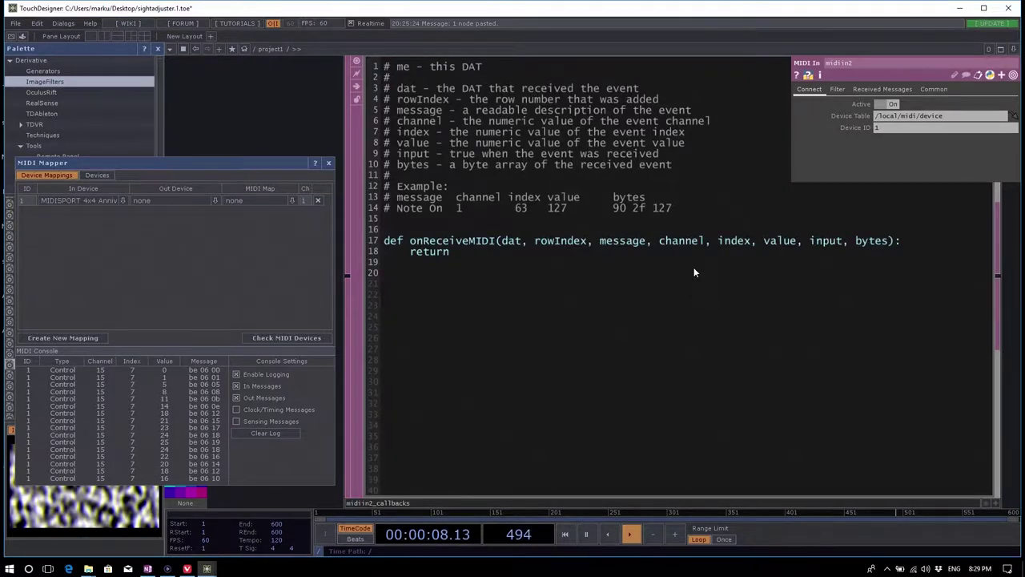
Step: Delete the midiin2 MIDI In DAT and go back to the midiin1 CHOP
{"action": "scroll", "coordinate": [694, 270], "scroll_direction": "down", "scroll_amount": 5}
{"action": "left_click_drag", "start_coordinate": [597, 237], "coordinate": [559, 313]}
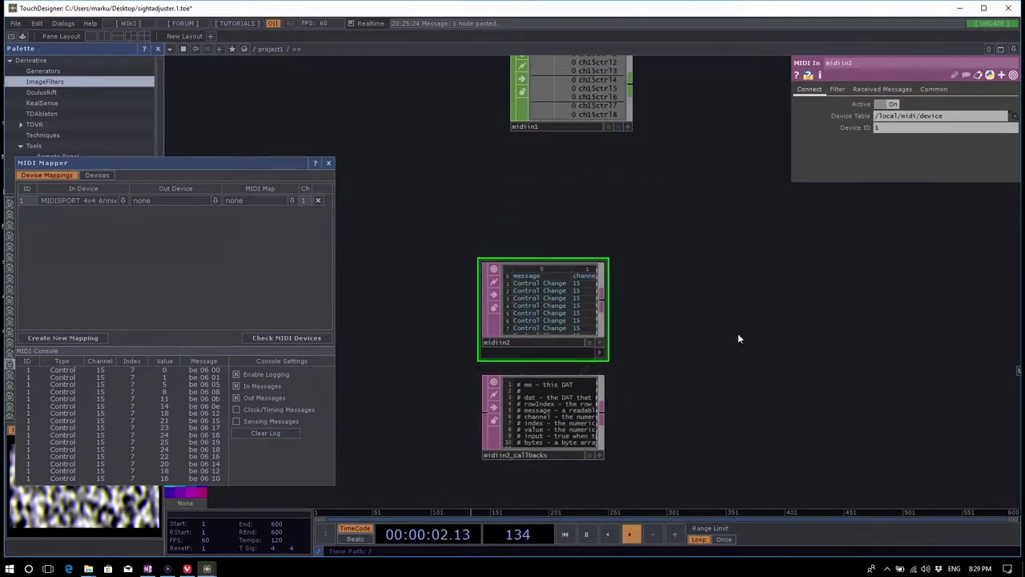
{"action": "key", "text": "Delete"}
{"action": "left_click_drag", "start_coordinate": [582, 262], "coordinate": [585, 364]}
{"action": "left_click_drag", "start_coordinate": [525, 216], "coordinate": [473, 222]}
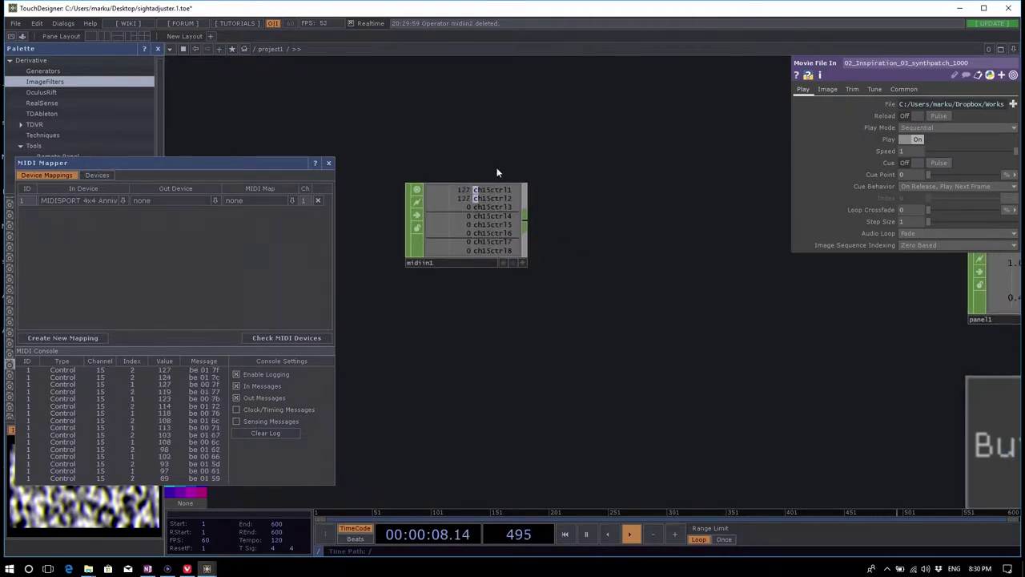
Step: Examine midiin1's incoming control channels and move midiin1 closer to panel1
{"action": "scroll", "coordinate": [477, 210], "scroll_direction": "up", "scroll_amount": 5}
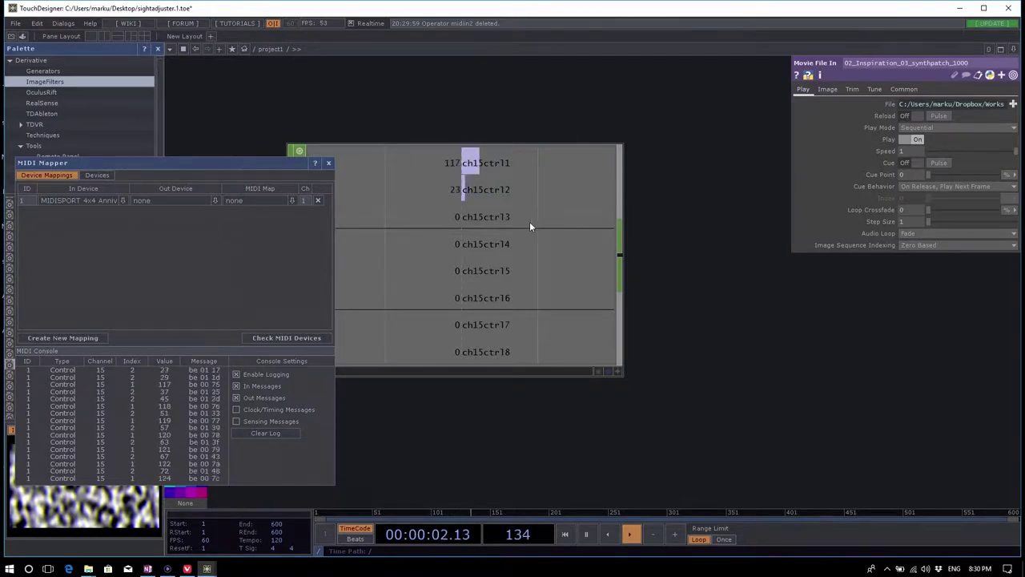
{"action": "scroll", "coordinate": [678, 326], "scroll_direction": "down", "scroll_amount": 5}
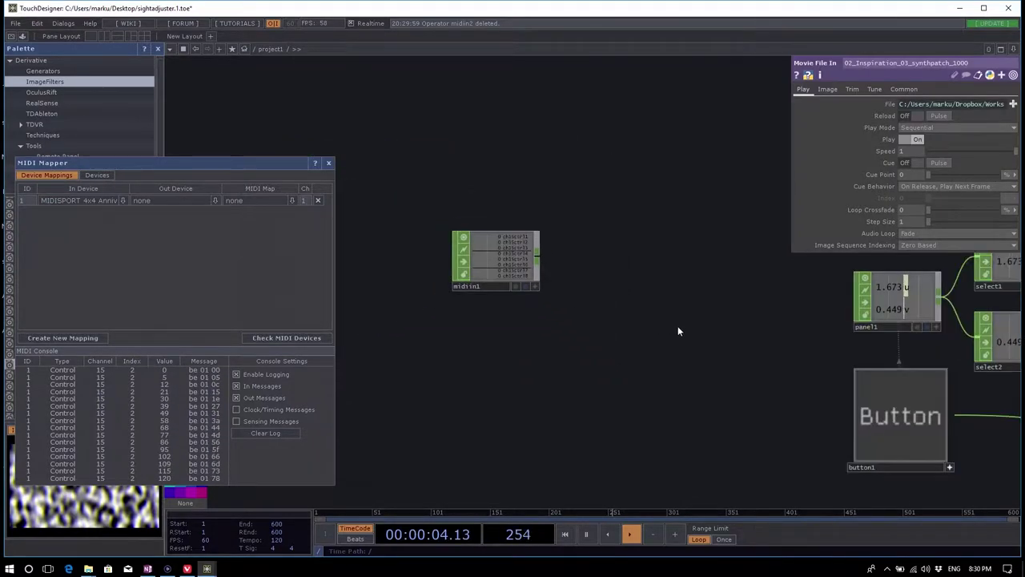
{"action": "scroll", "coordinate": [500, 316], "scroll_direction": "down", "scroll_amount": 2}
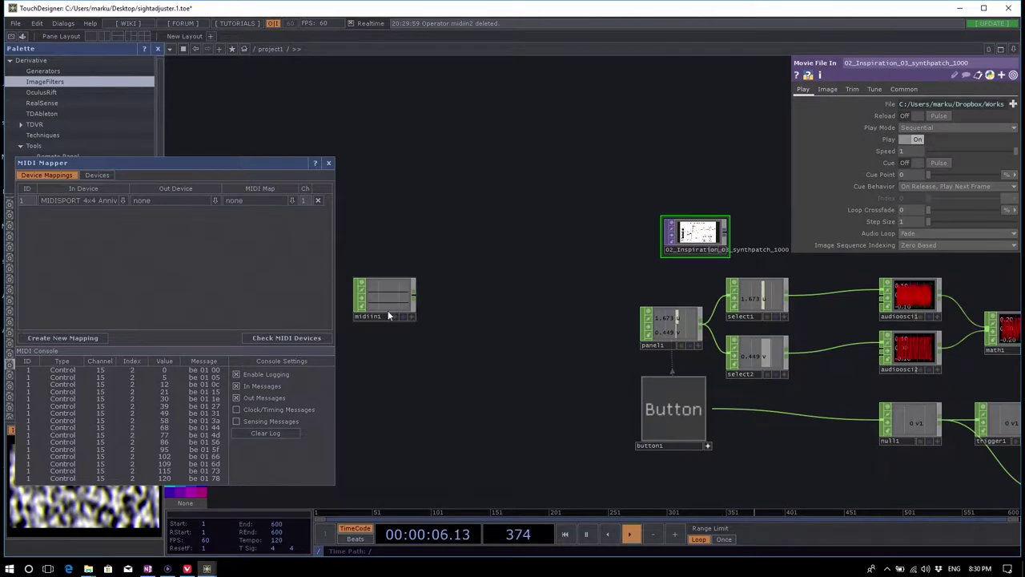
{"action": "left_click_drag", "start_coordinate": [389, 313], "coordinate": [469, 310]}
{"action": "scroll", "coordinate": [490, 298], "scroll_direction": "up", "scroll_amount": 4}
{"action": "scroll", "coordinate": [491, 296], "scroll_direction": "up", "scroll_amount": 1}
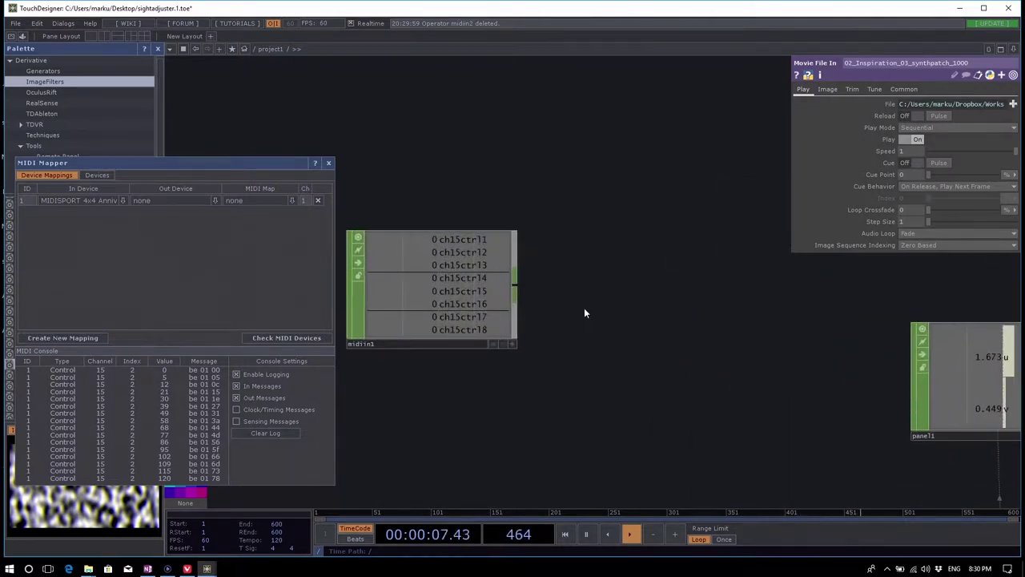
Step: Add a Select CHOP after midiin1 and set its Channel Names to ch15ctrl1
{"action": "right_click", "coordinate": [517, 287]}
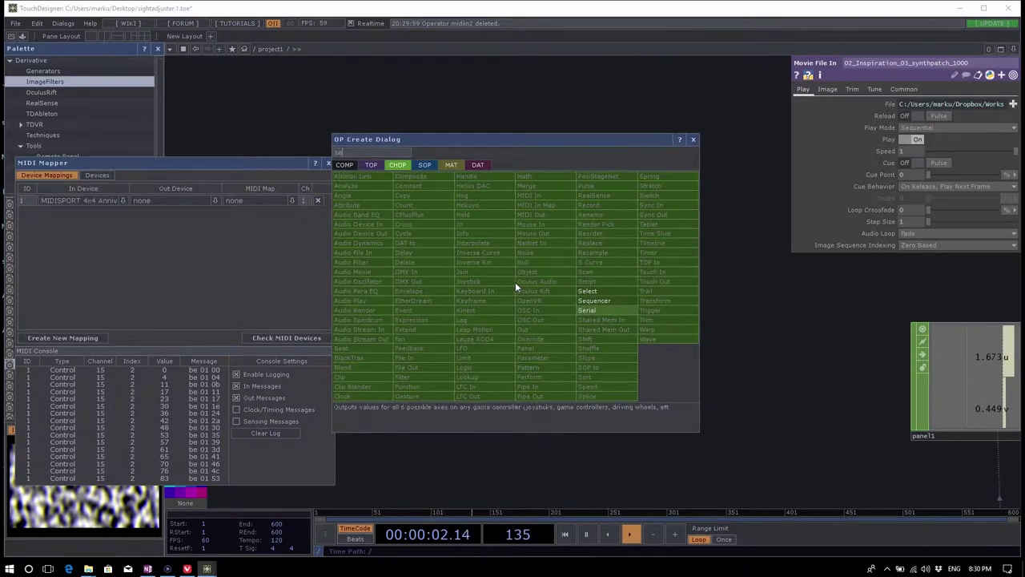
{"action": "left_click", "coordinate": [593, 291]}
{"action": "left_click", "coordinate": [658, 237]}
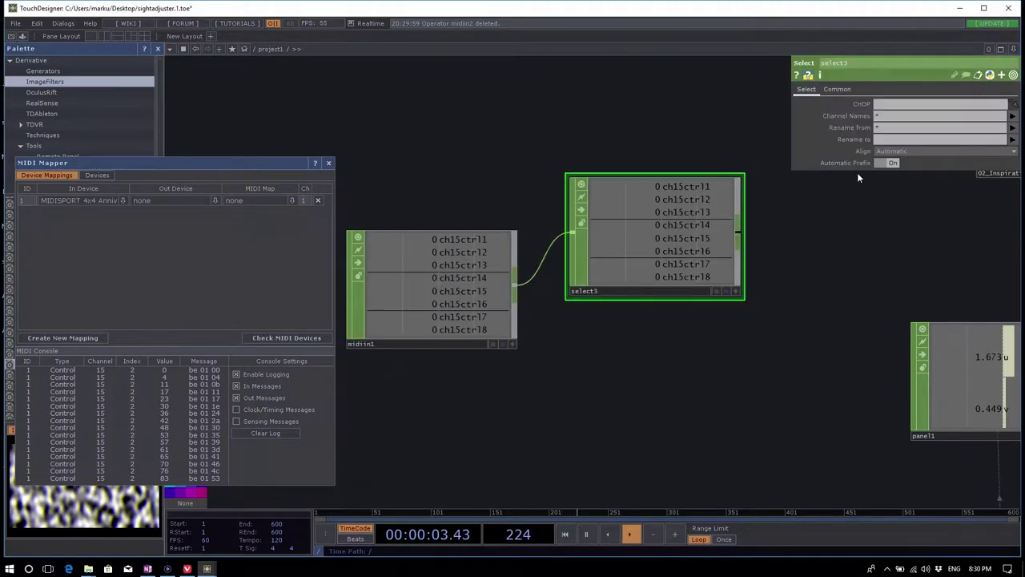
{"action": "left_click", "coordinate": [1012, 115]}
{"action": "left_click", "coordinate": [999, 125]}
{"action": "scroll", "coordinate": [650, 392], "scroll_direction": "right", "scroll_amount": 2}
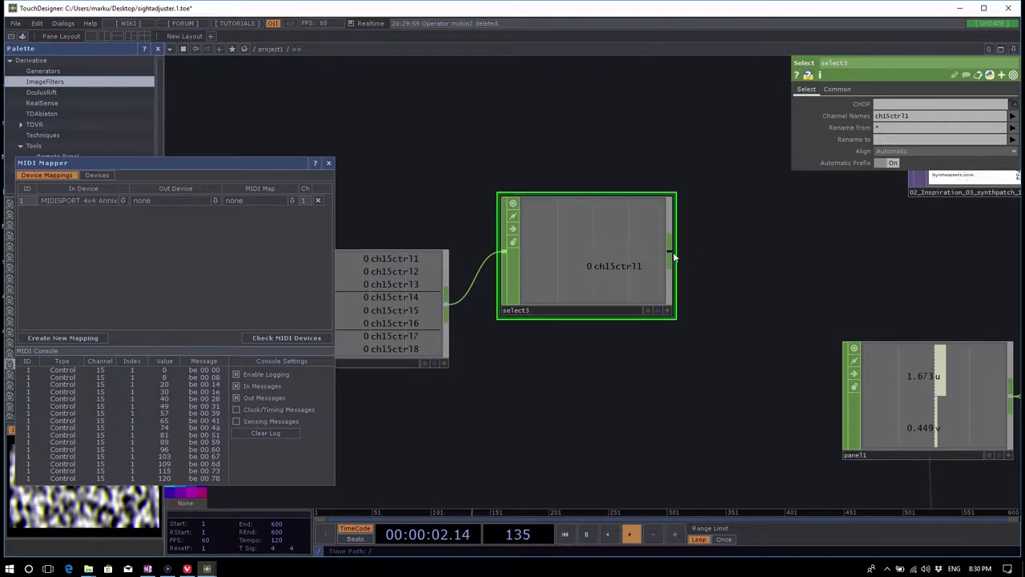
Step: Add a Math CHOP after select3, connected to its output
{"action": "key", "text": "Tab"}
{"action": "type", "text": "m"}
{"action": "left_click", "coordinate": [694, 146]}
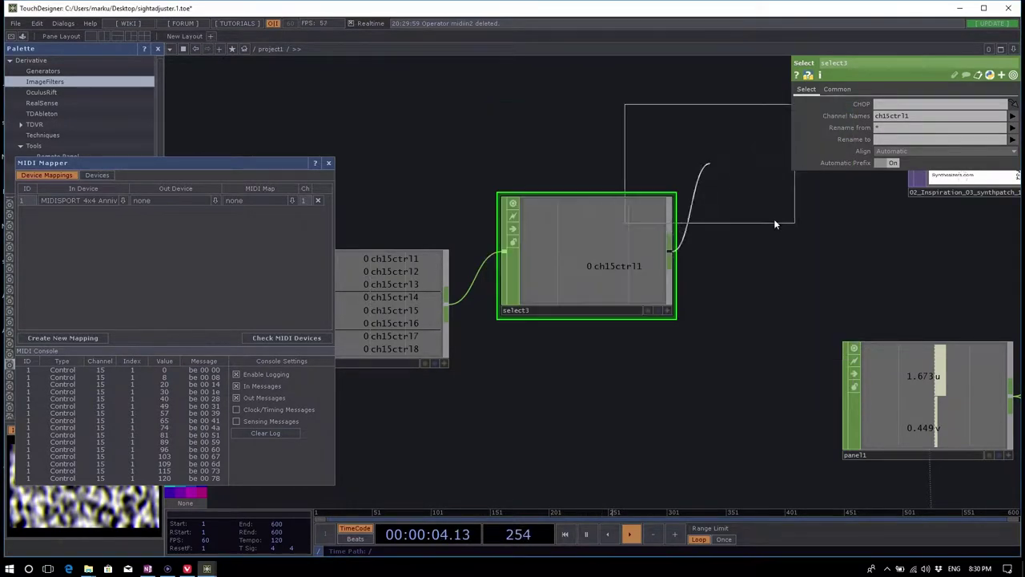
{"action": "left_click", "coordinate": [780, 249]}
{"action": "left_click_drag", "start_coordinate": [742, 341], "coordinate": [676, 344]}
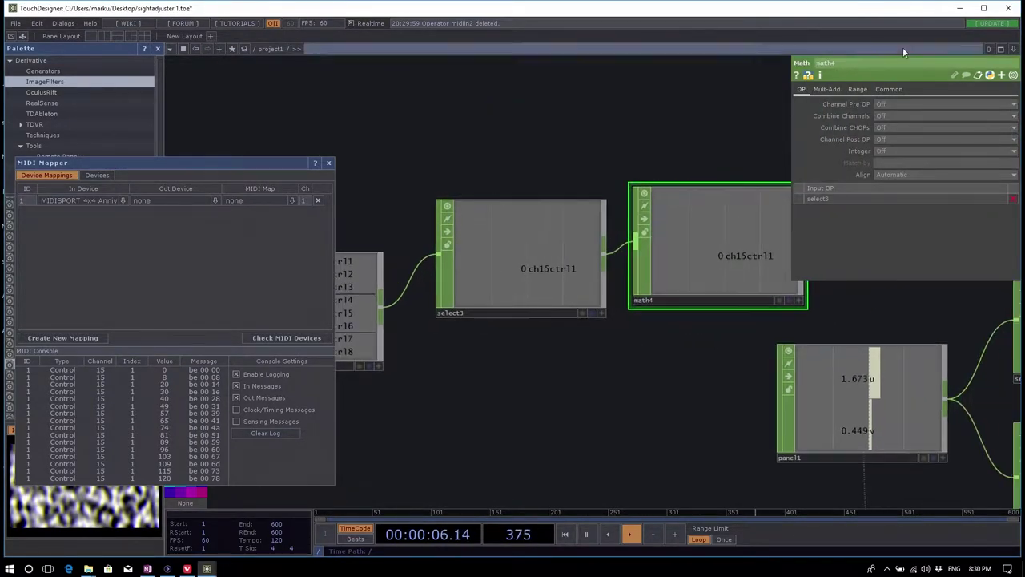
Step: Set math4's From Range to 0 to 127 and its To Range to -1 to 1
{"action": "left_click", "coordinate": [857, 89]}
{"action": "left_click", "coordinate": [964, 104]}
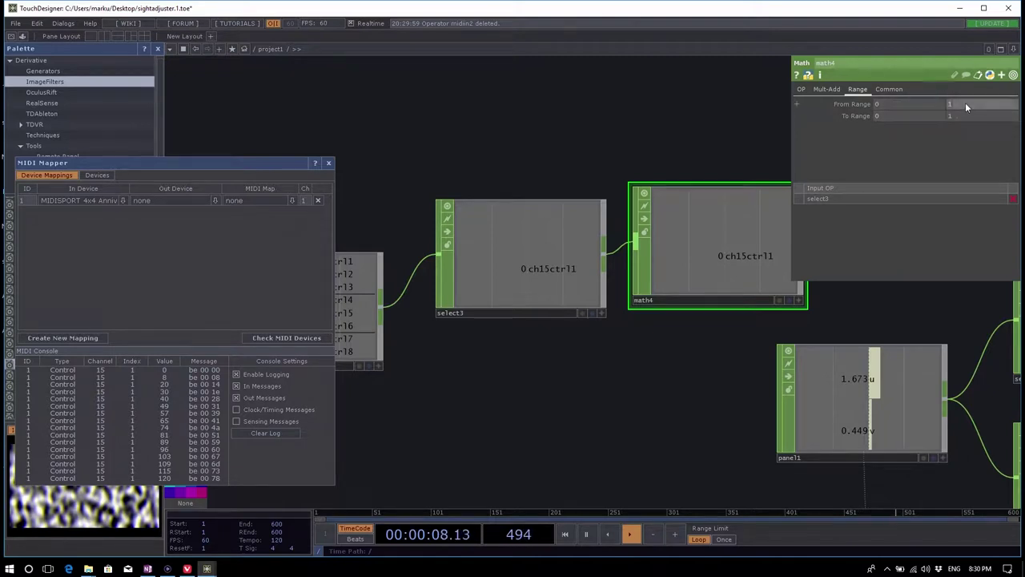
{"action": "type", "text": "127"}
{"action": "key", "text": "Tab"}
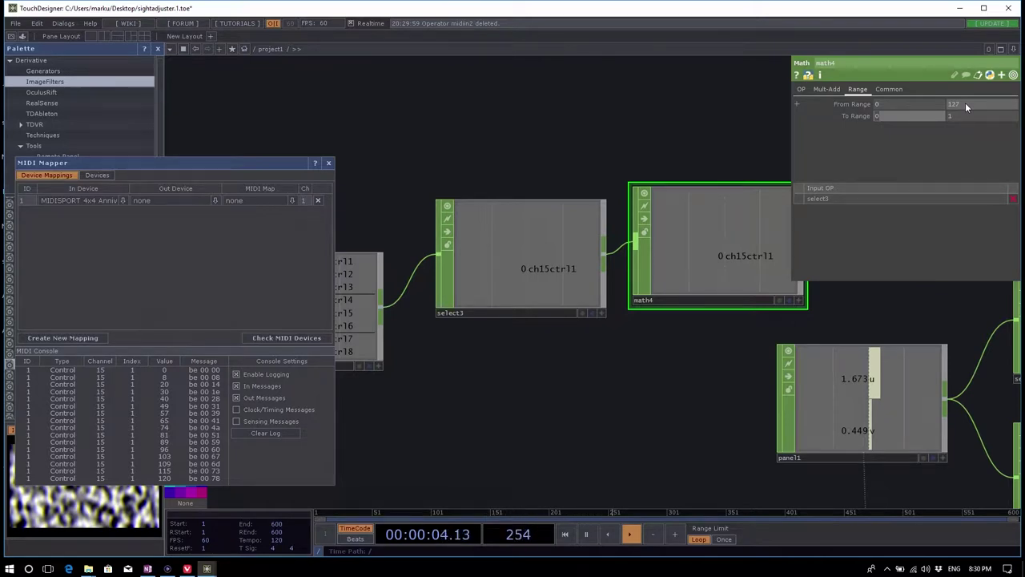
{"action": "type", "text": "-1"}
{"action": "key", "text": "Tab"}
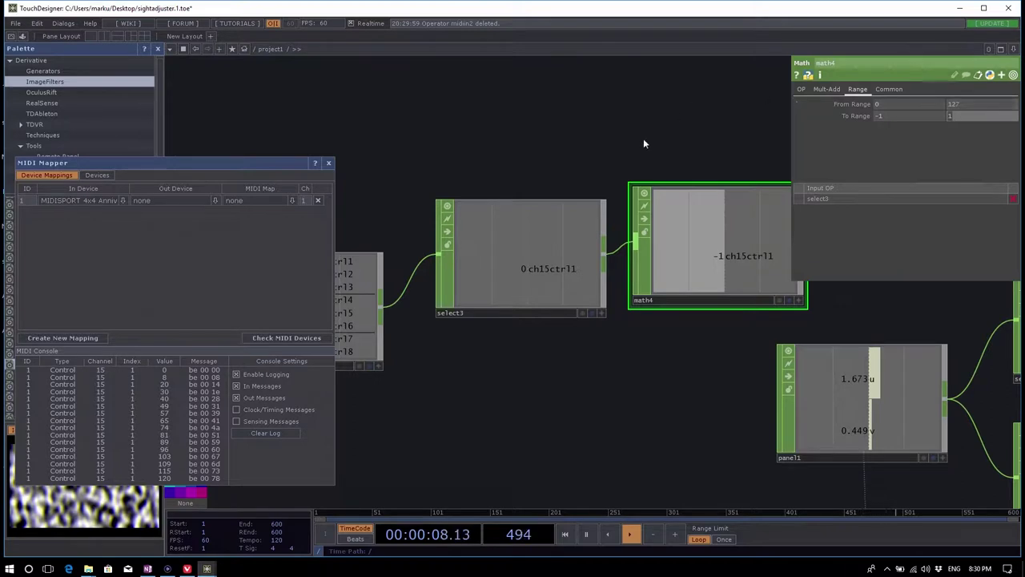
Step: Nudge midiin1 slightly downward and examine how select3 and math4 respond to the MIDI controller
{"action": "scroll", "coordinate": [596, 217], "scroll_direction": "down", "scroll_amount": 4}
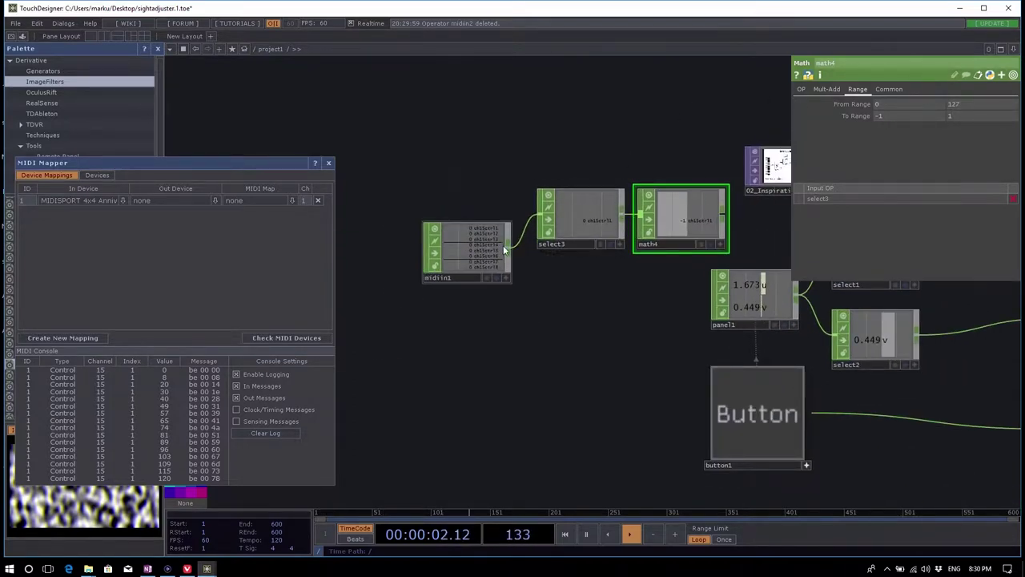
{"action": "mouse_move", "coordinate": [464, 251]}
{"action": "left_mouse_down"}
{"action": "mouse_move", "coordinate": [461, 240]}
{"action": "mouse_move", "coordinate": [460, 258]}
{"action": "left_mouse_up"}
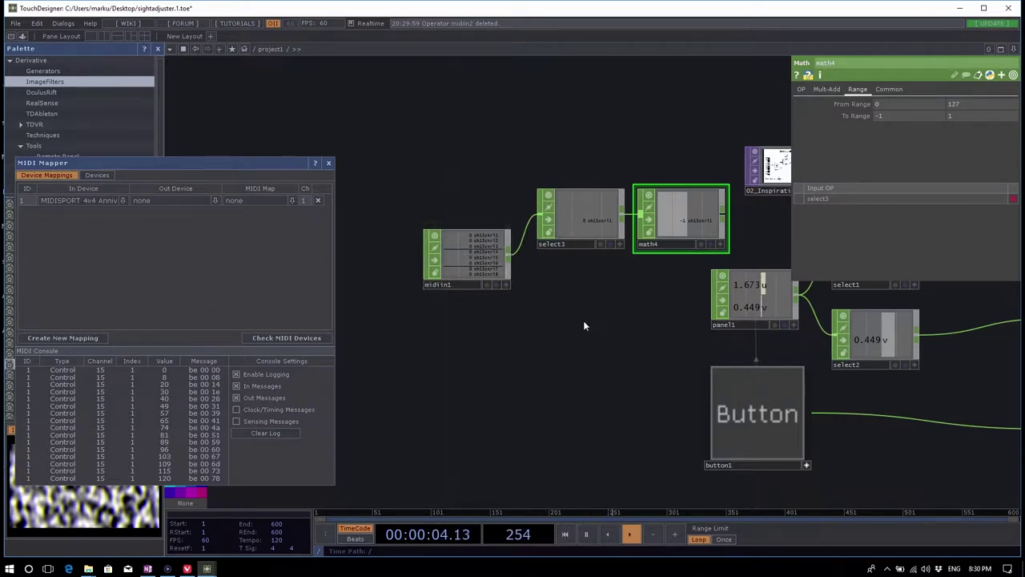
{"action": "left_click", "coordinate": [592, 222]}
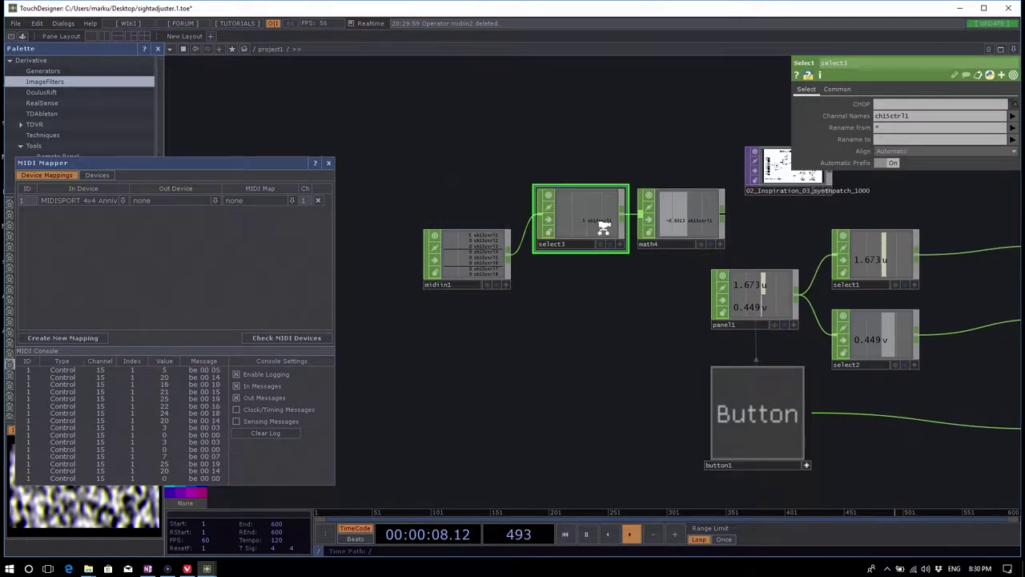
{"action": "scroll", "coordinate": [599, 228], "scroll_direction": "up", "scroll_amount": 2}
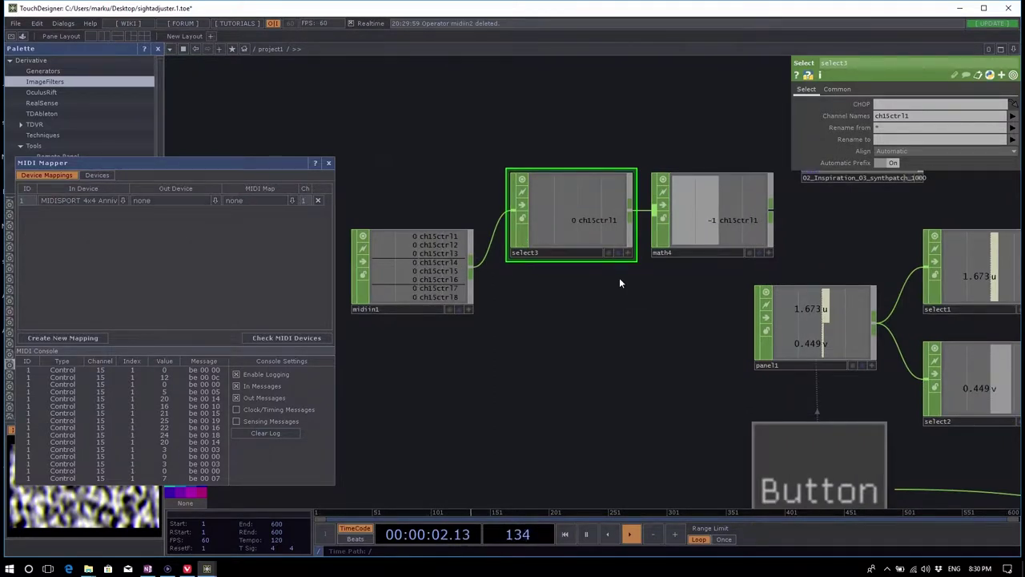
{"action": "left_click_drag", "start_coordinate": [630, 295], "coordinate": [606, 298]}
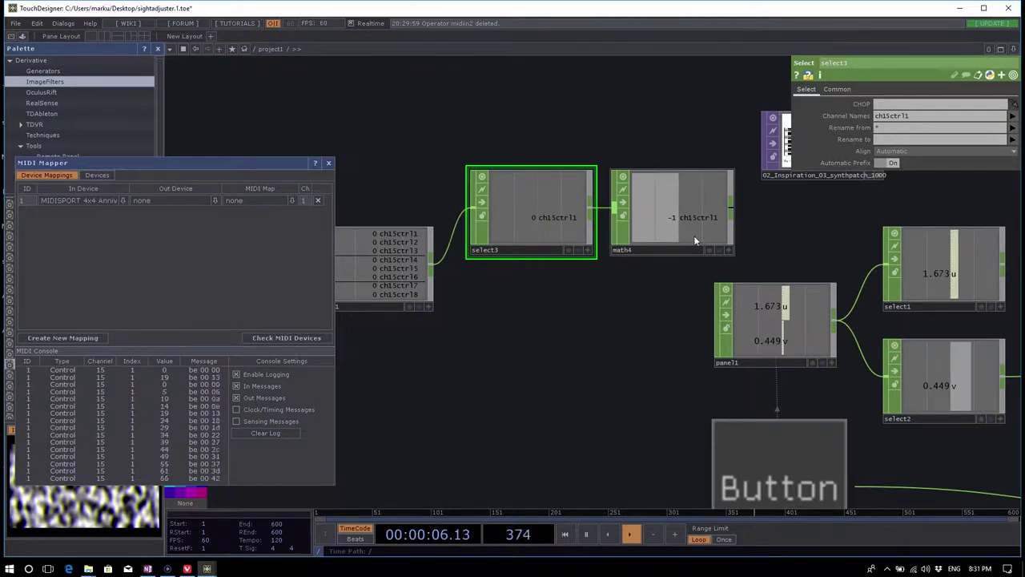
{"action": "scroll", "coordinate": [538, 304], "scroll_direction": "down", "scroll_amount": 2}
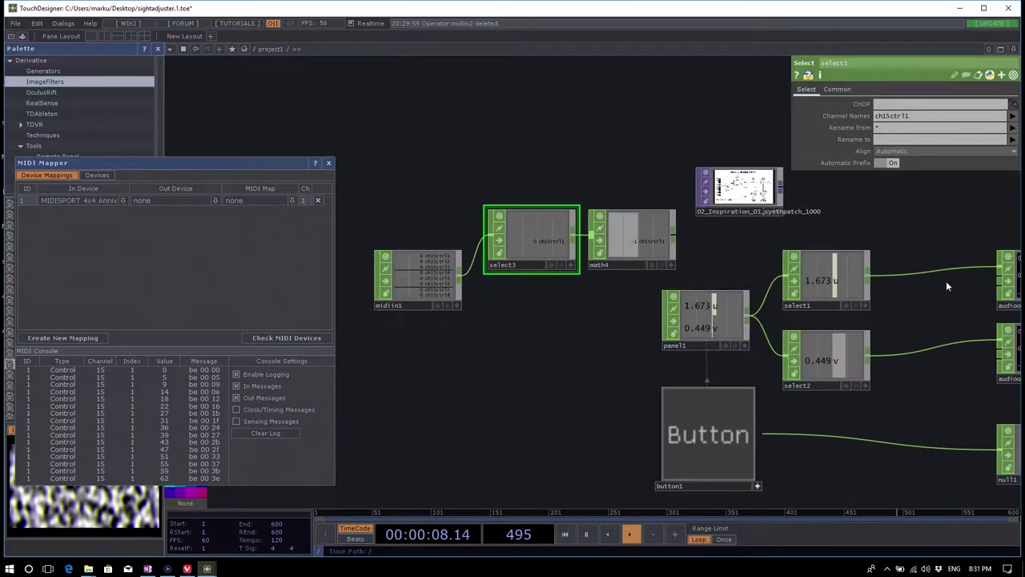
Step: Connect math4's output to the Pitch Control input of audioosci1, replacing the select1 connection
{"action": "left_click_drag", "start_coordinate": [926, 236], "coordinate": [688, 241]}
{"action": "left_click", "coordinate": [800, 272]}
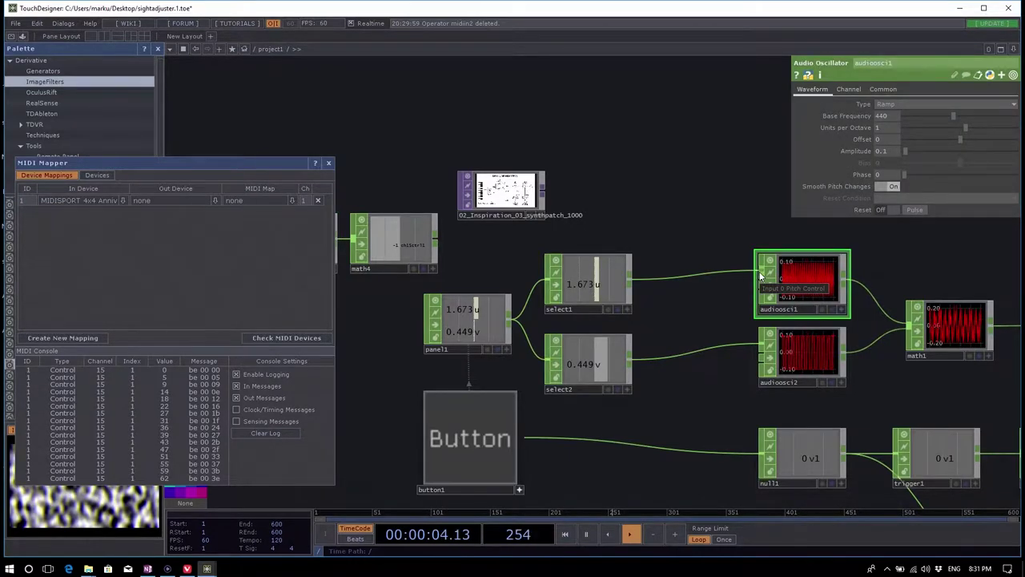
{"action": "scroll", "coordinate": [733, 236], "scroll_direction": "down", "scroll_amount": 4}
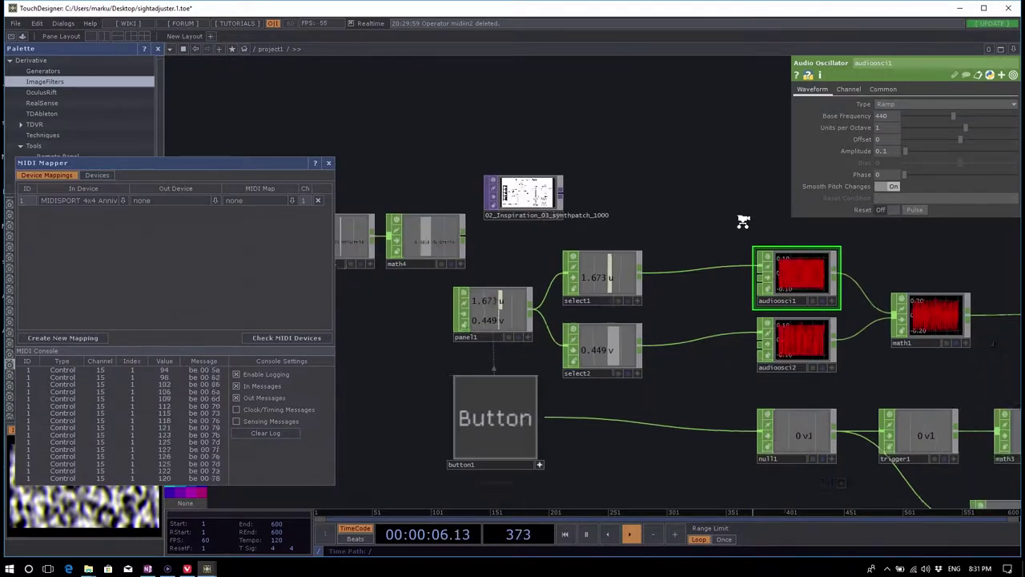
{"action": "scroll", "coordinate": [494, 269], "scroll_direction": "up", "scroll_amount": 5}
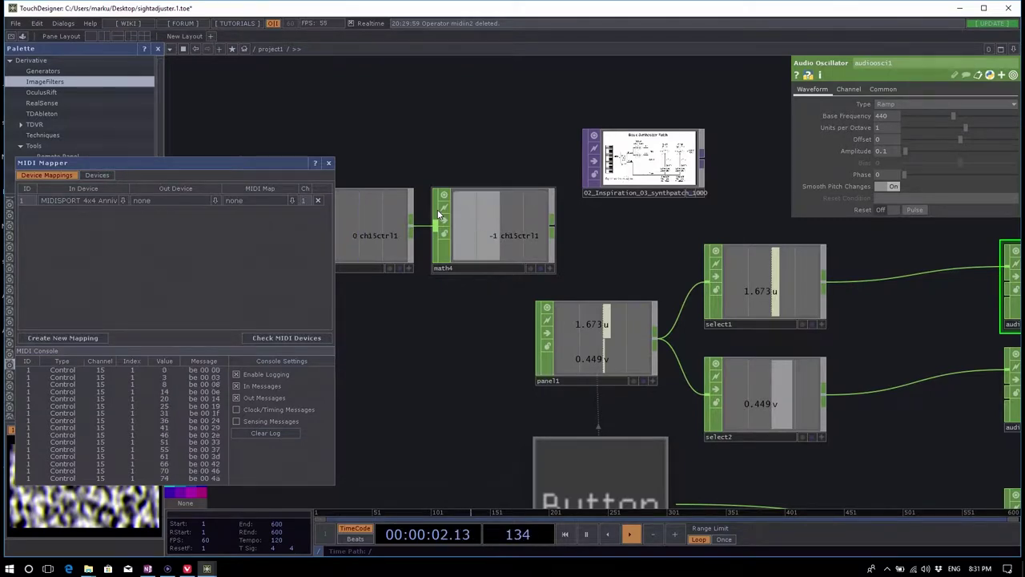
{"action": "scroll", "coordinate": [453, 271], "scroll_direction": "down", "scroll_amount": 2}
{"action": "left_click_drag", "start_coordinate": [521, 238], "coordinate": [824, 265]}
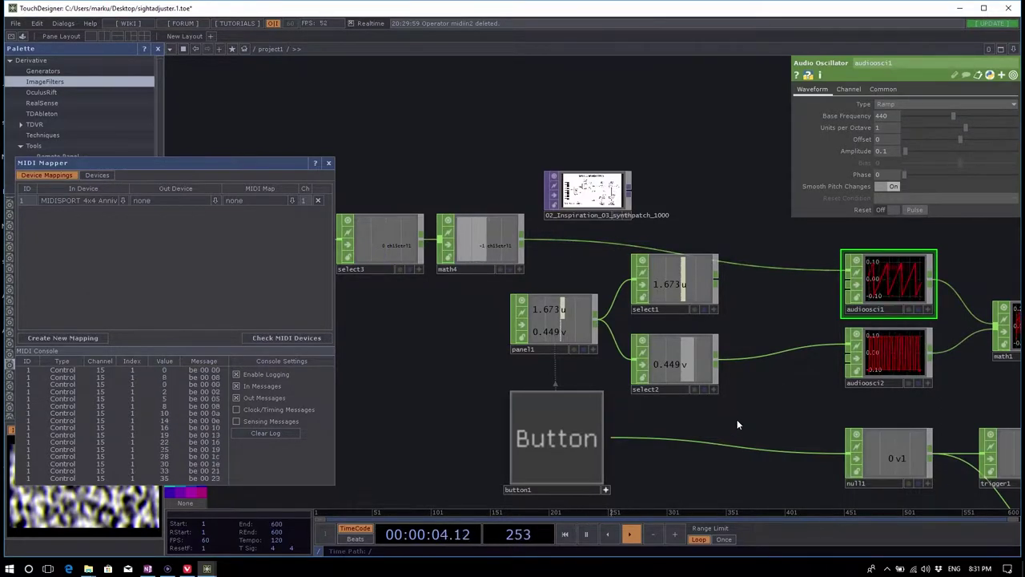
Step: Trigger button1 twice to test the controller-driven pitch, and check math4's range parameters
{"action": "left_click", "coordinate": [568, 434]}
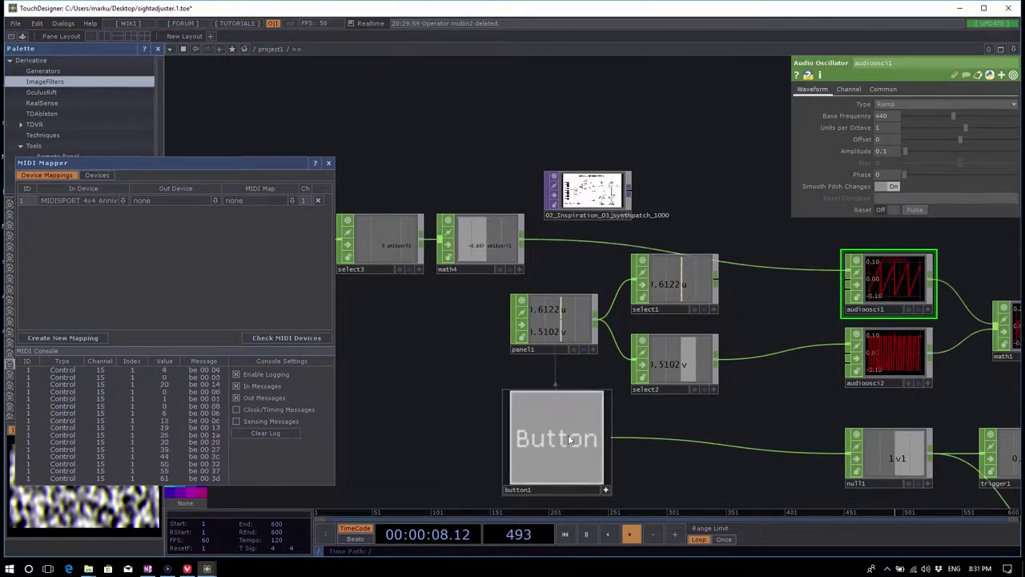
{"action": "left_click", "coordinate": [569, 439]}
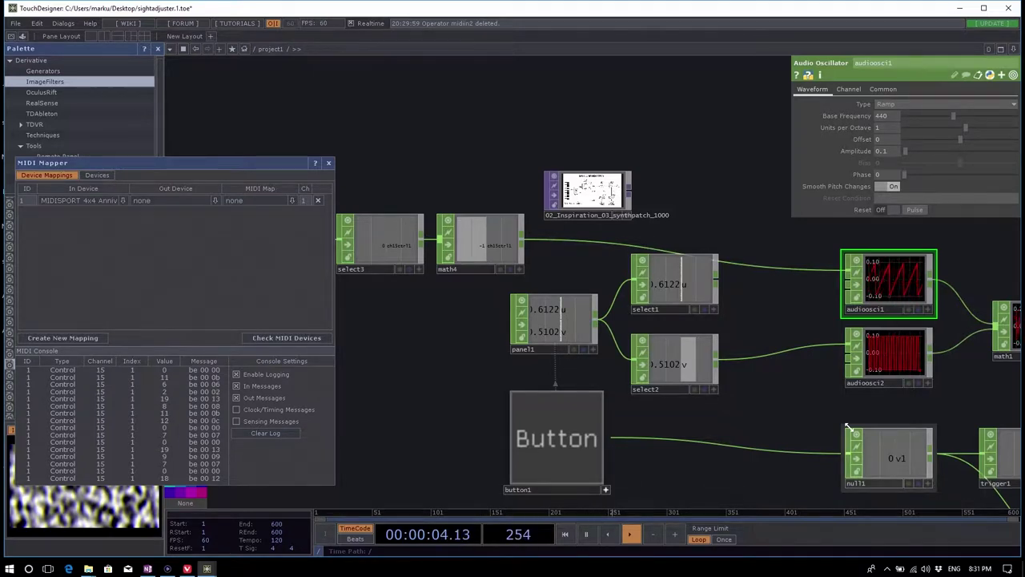
{"action": "left_click", "coordinate": [477, 242]}
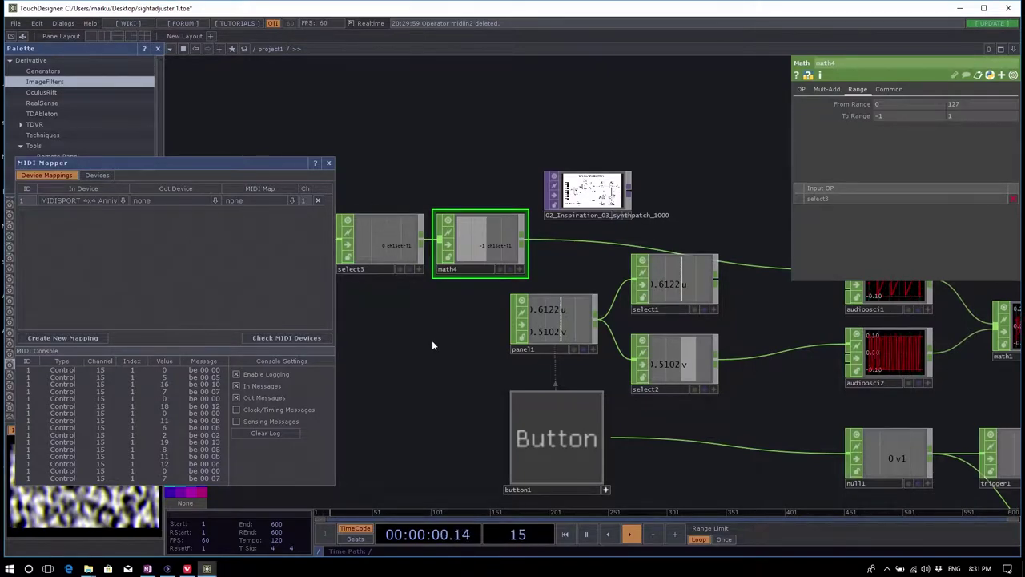
{"action": "left_click_drag", "start_coordinate": [430, 348], "coordinate": [471, 375]}
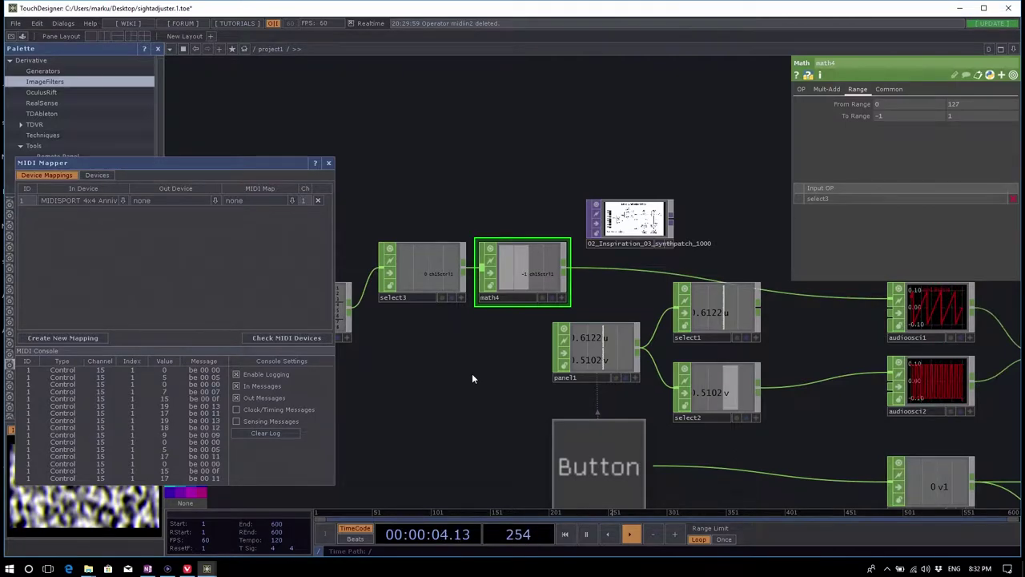
Step: Examine audioosci1's Base Frequency and Units per Octave parameters, and trigger button1 again
{"action": "left_click_drag", "start_coordinate": [782, 328], "coordinate": [557, 346]}
{"action": "left_click", "coordinate": [704, 325]}
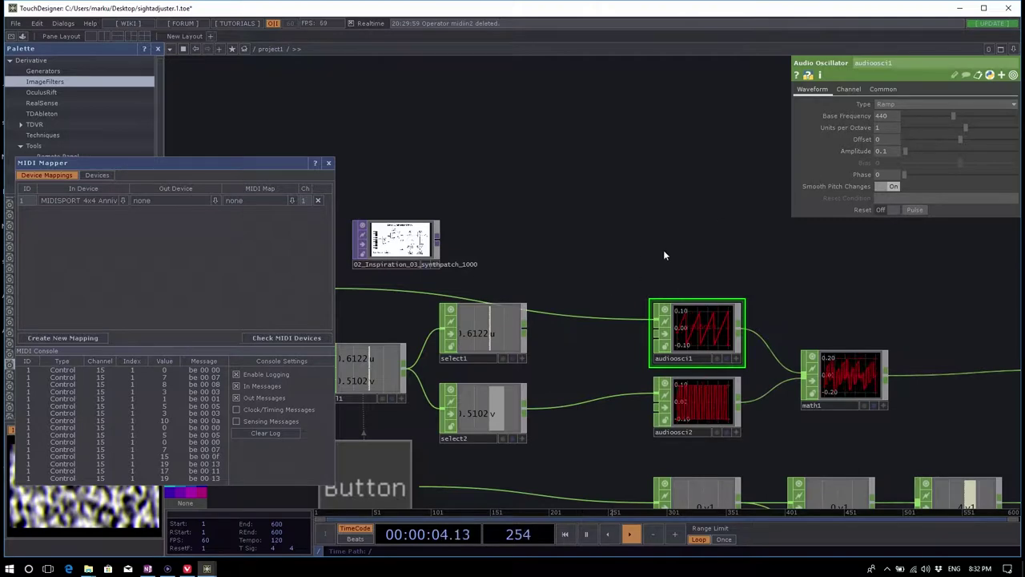
{"action": "scroll", "coordinate": [665, 248], "scroll_direction": "down", "scroll_amount": 2}
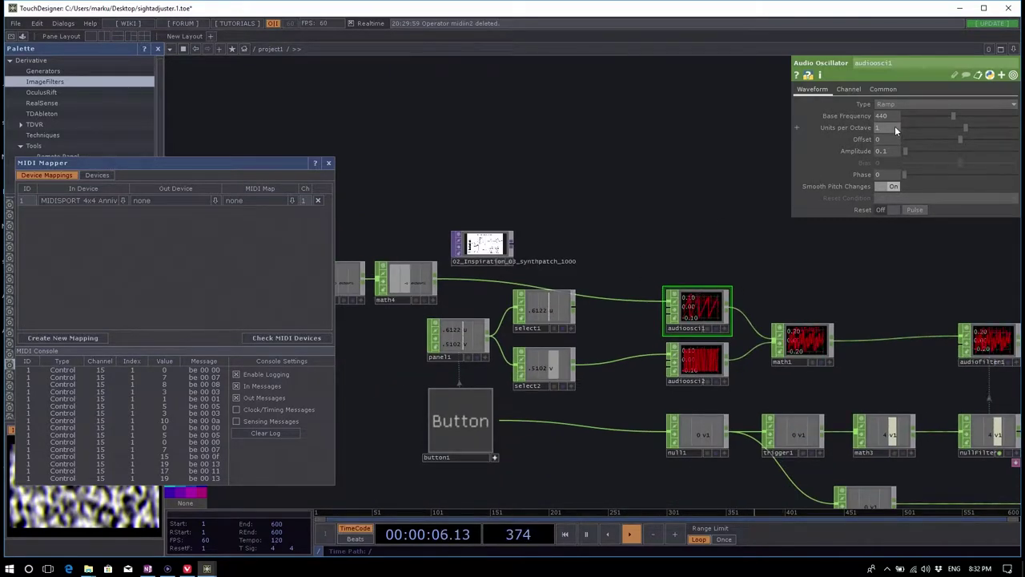
{"action": "type", "text": "127"}
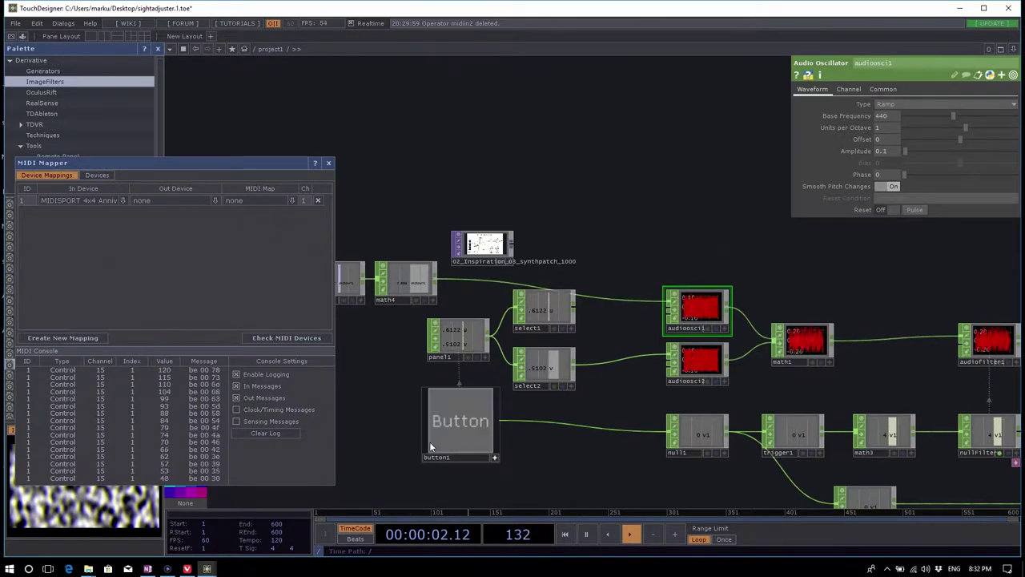
{"action": "left_click", "coordinate": [463, 433]}
Step: Turn on Active for the audiodevout1 Audio Device Out CHOP
{"action": "scroll", "coordinate": [824, 347], "scroll_direction": "down", "scroll_amount": 5}
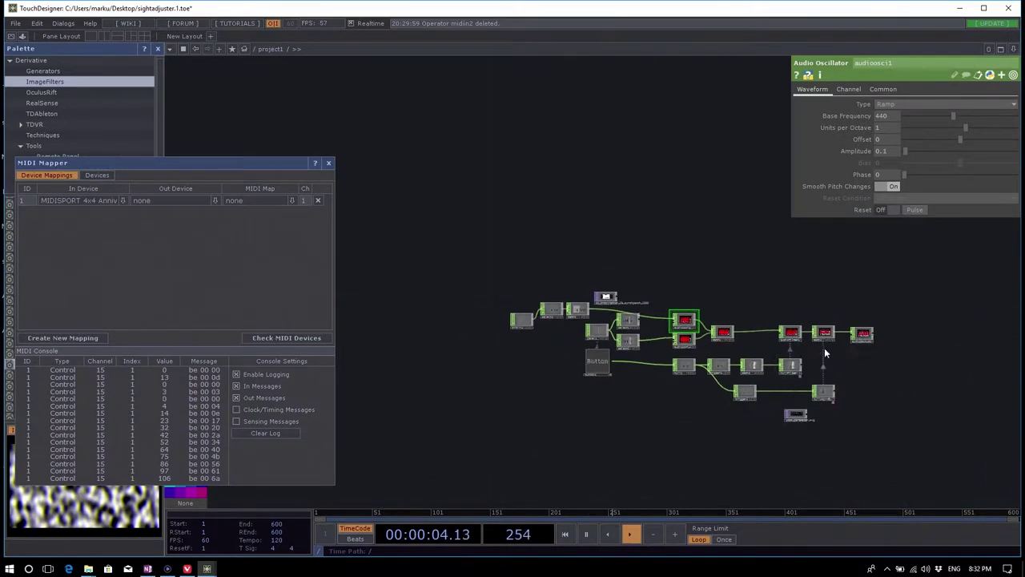
{"action": "scroll", "coordinate": [947, 359], "scroll_direction": "up", "scroll_amount": 8}
{"action": "left_click", "coordinate": [906, 290]}
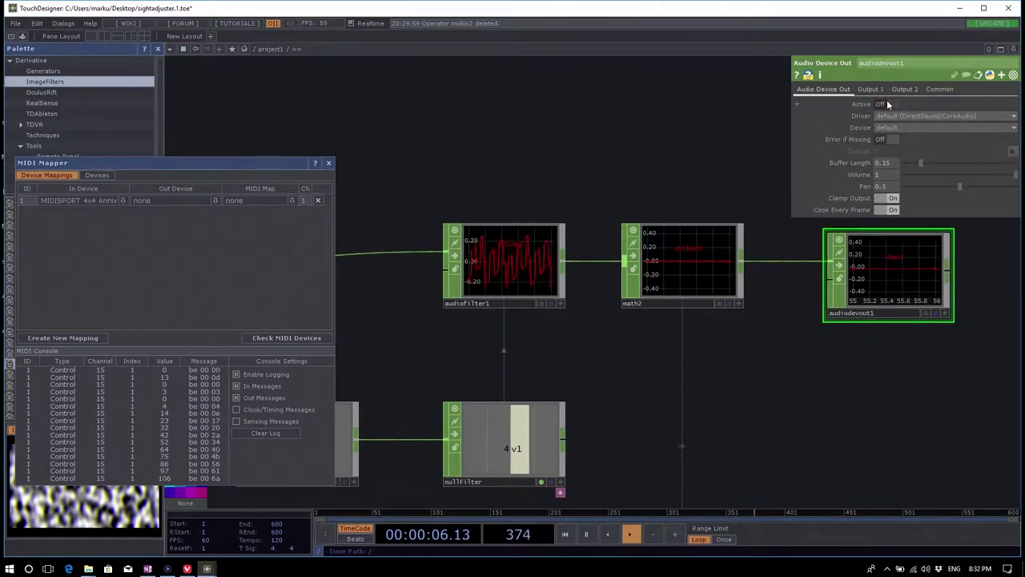
Step: Check math4's From Range and To Range values, and trigger button1 twice to test the controller-driven pitch
{"action": "scroll", "coordinate": [915, 374], "scroll_direction": "down", "scroll_amount": 5}
{"action": "scroll", "coordinate": [694, 347], "scroll_direction": "up", "scroll_amount": 8}
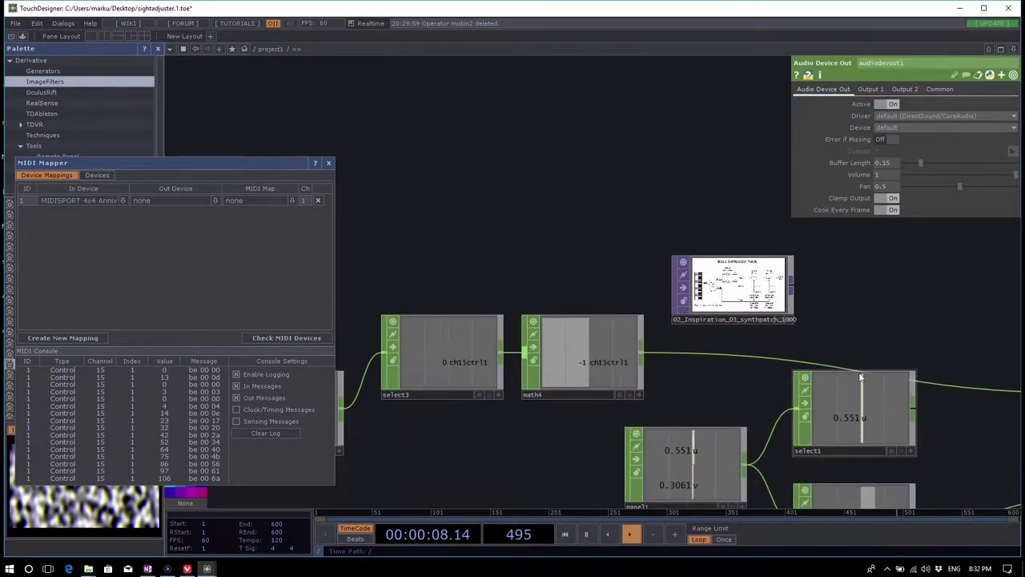
{"action": "left_click", "coordinate": [573, 358]}
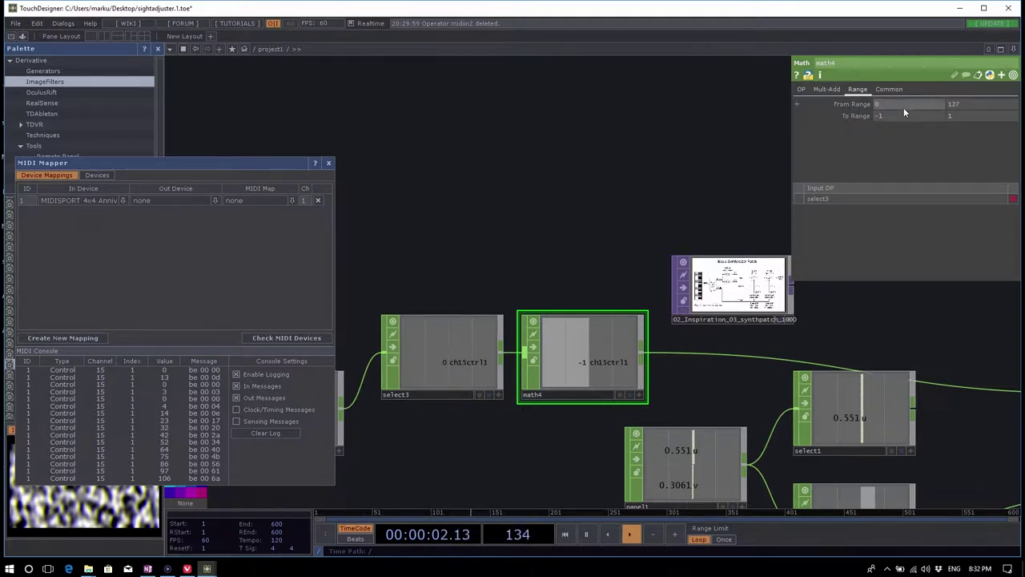
{"action": "scroll", "coordinate": [449, 192], "scroll_direction": "down", "scroll_amount": 6}
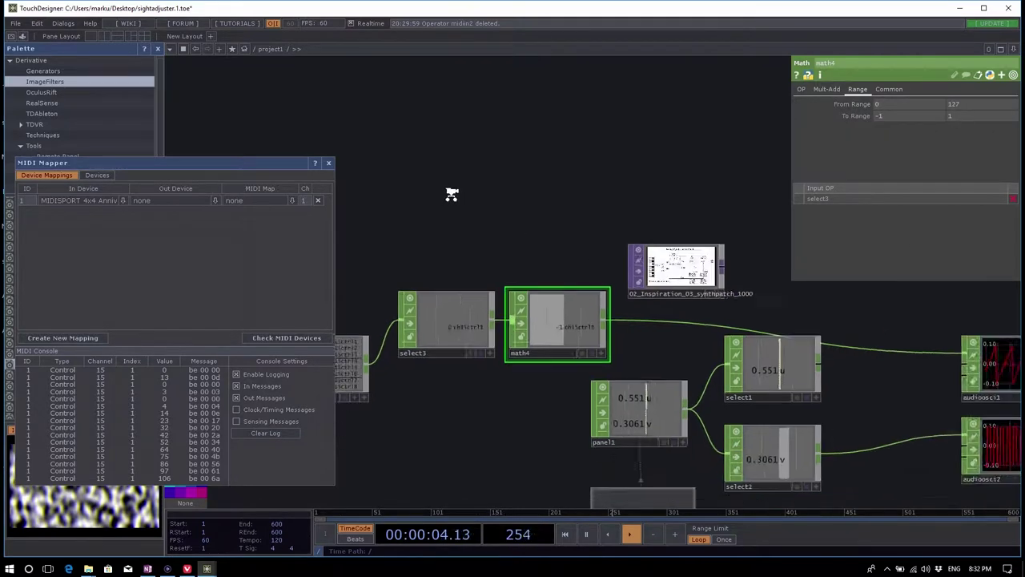
{"action": "left_click", "coordinate": [585, 424]}
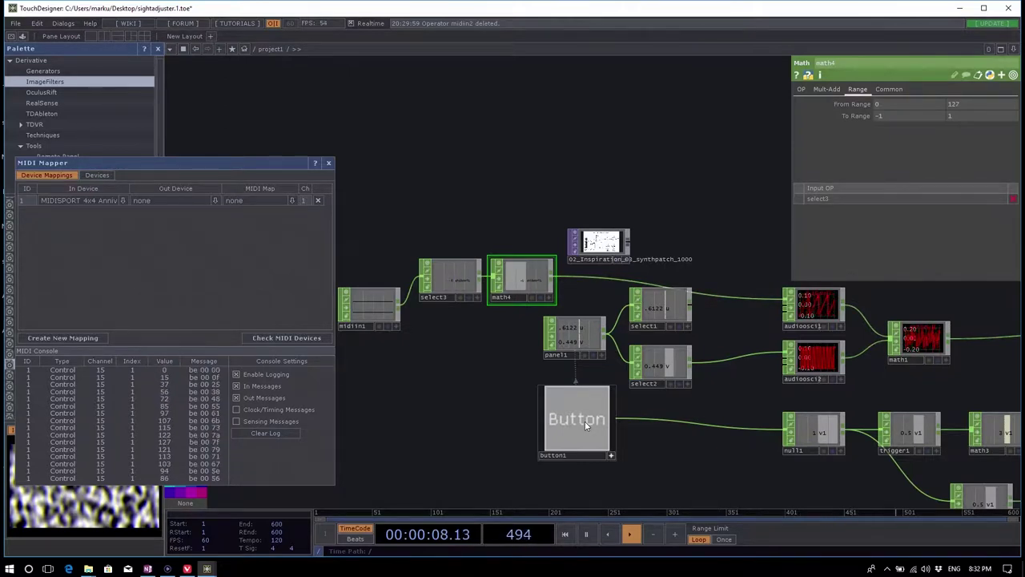
{"action": "left_click", "coordinate": [585, 425]}
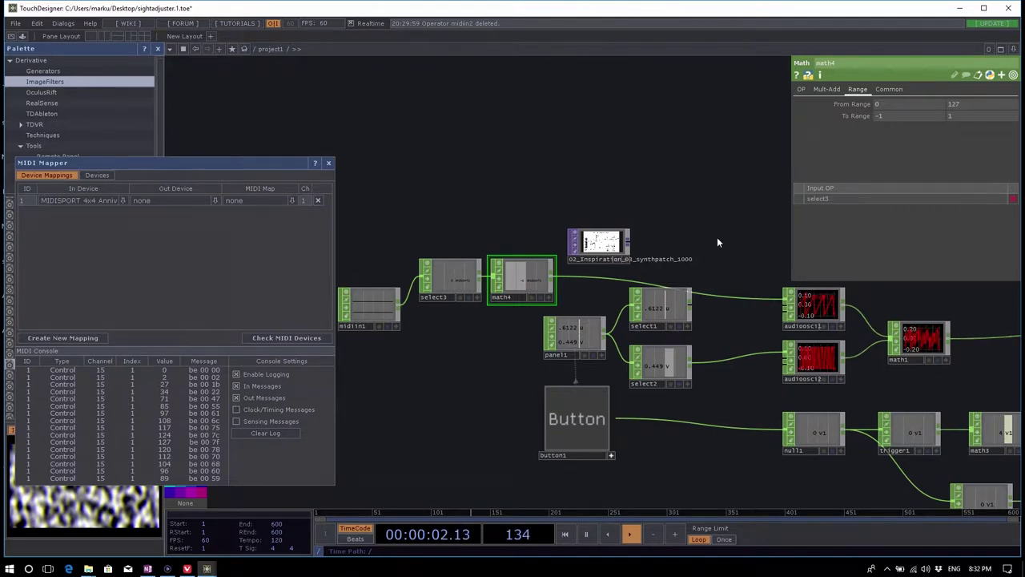
Step: Add an OSC In CHOP in the empty network area below button1
{"action": "left_click_drag", "start_coordinate": [447, 376], "coordinate": [494, 363]}
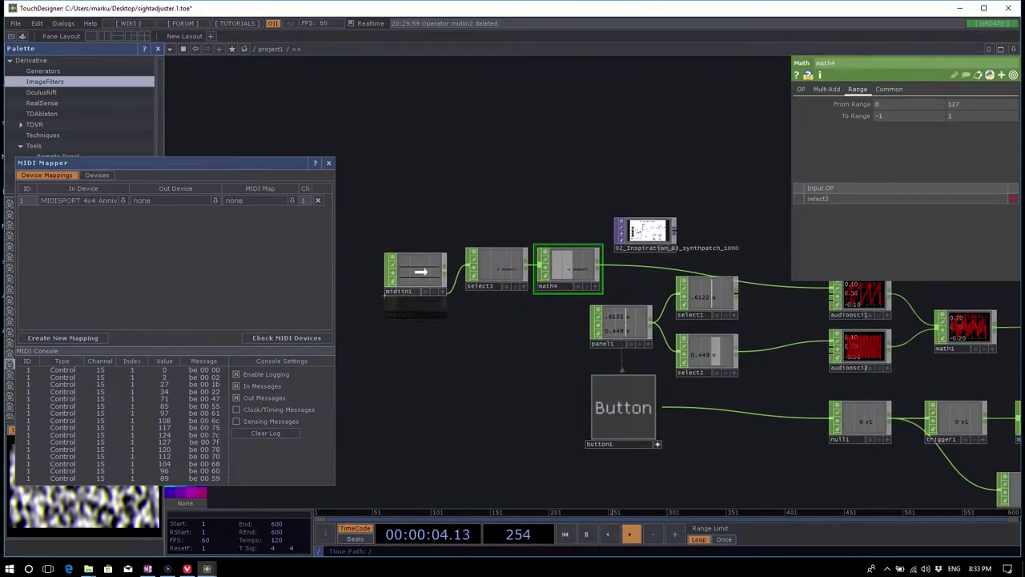
{"action": "key", "text": "h"}
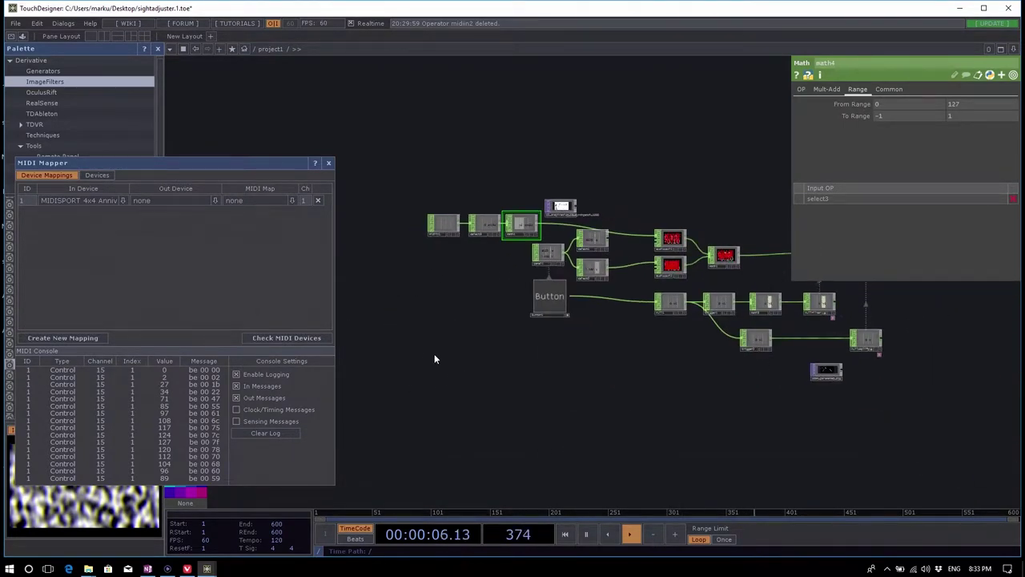
{"action": "key", "text": "Tab"}
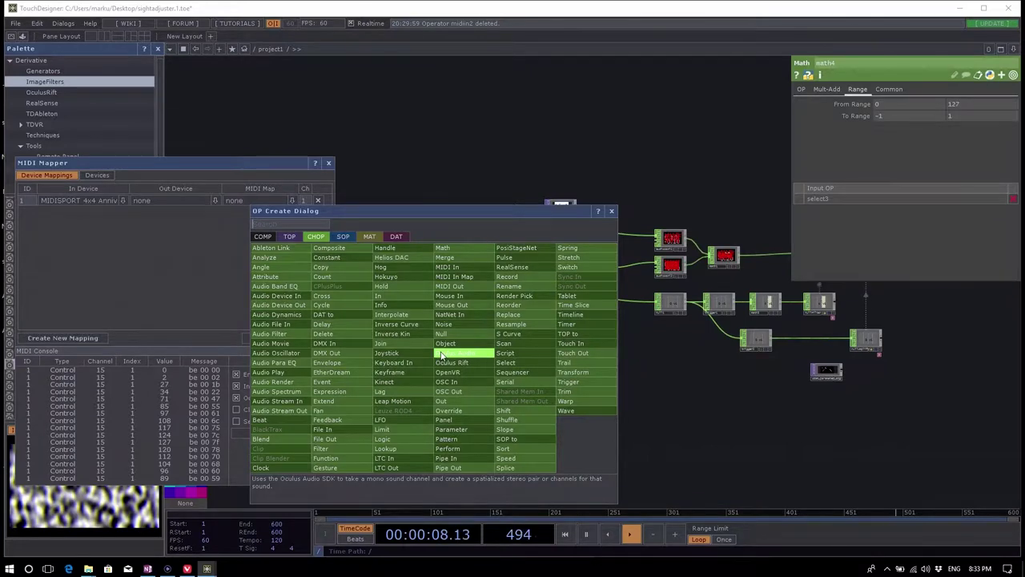
{"action": "type", "text": "o"}
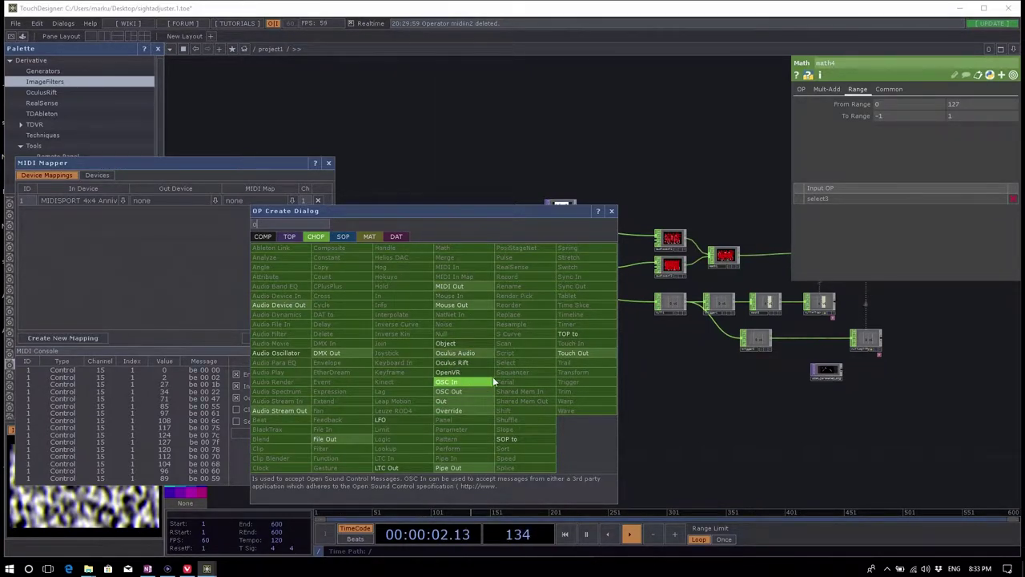
{"action": "left_click", "coordinate": [468, 381]}
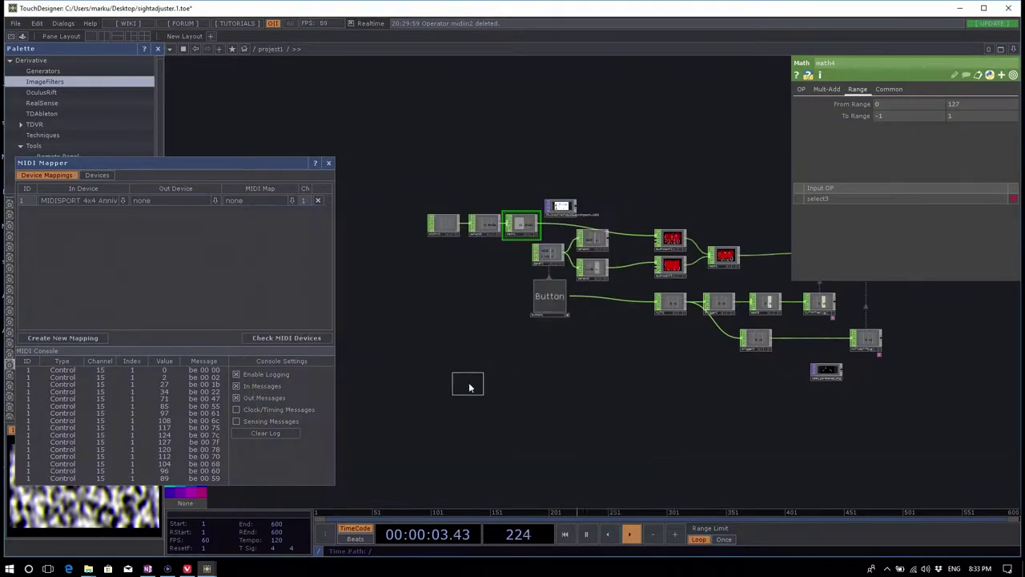
{"action": "left_click", "coordinate": [526, 368]}
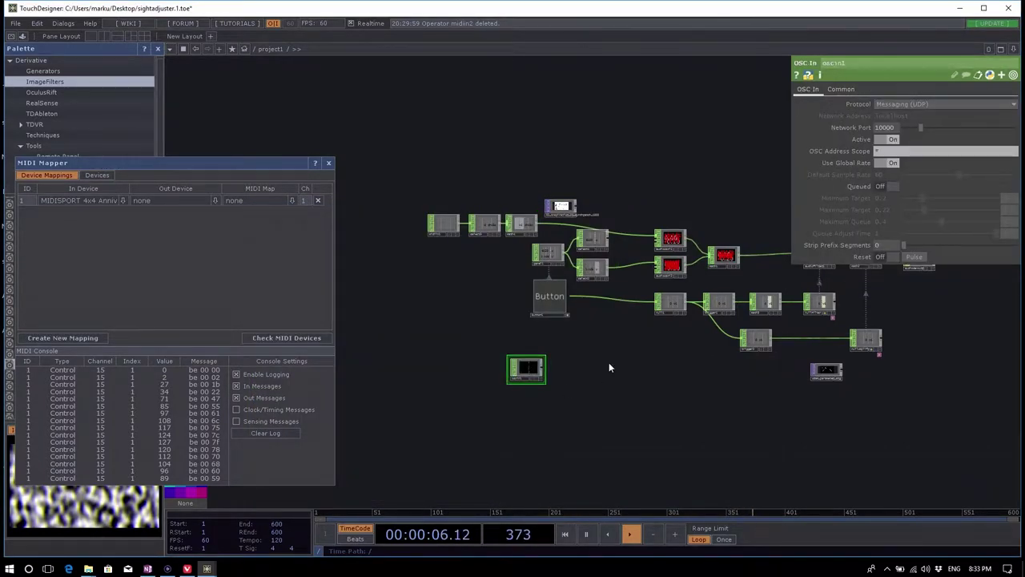
Step: Look over the DAT operators available for creation, close the list without adding one, and focus on oscin1
{"action": "key", "text": "Tab"}
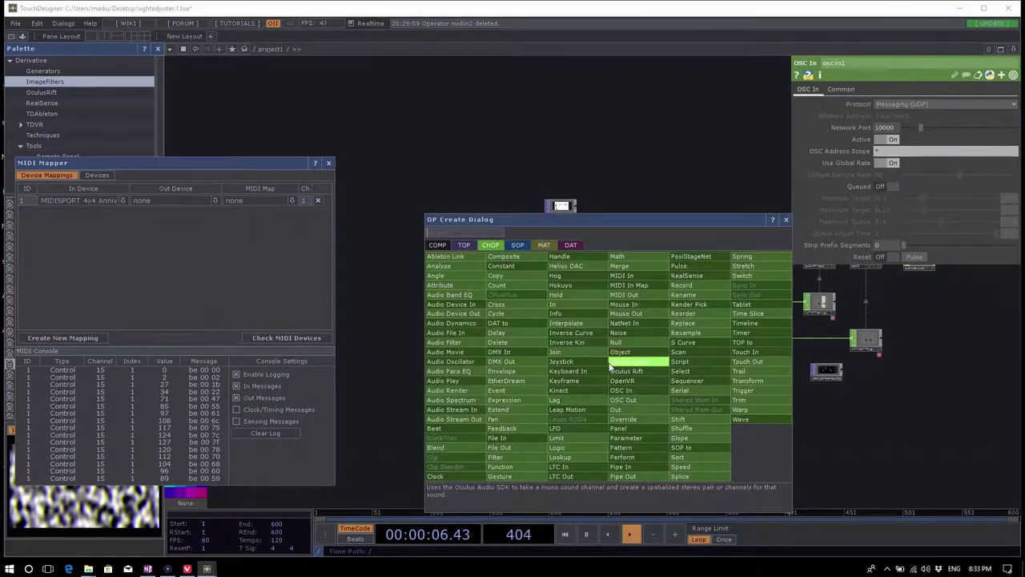
{"action": "left_click", "coordinate": [569, 245]}
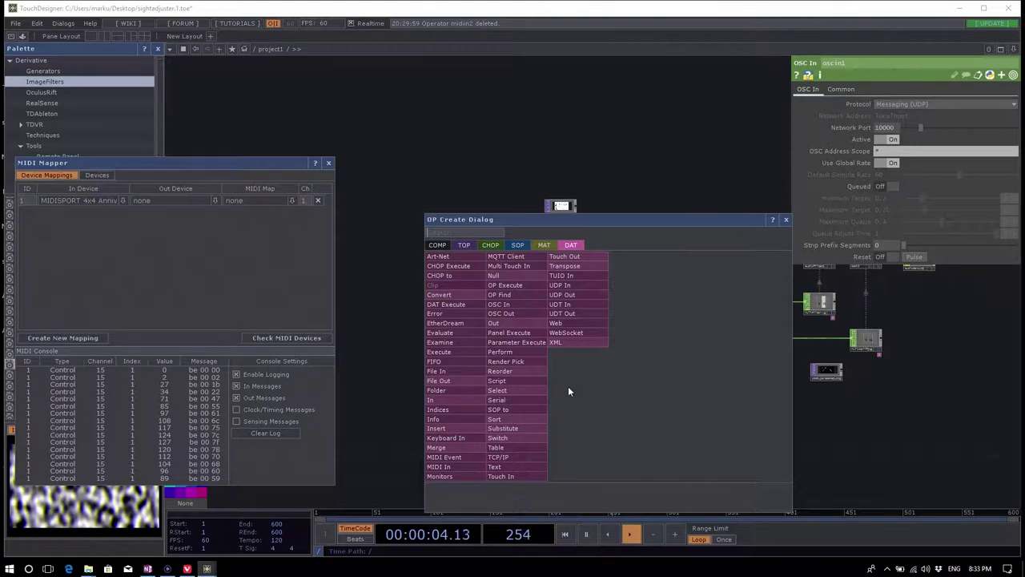
{"action": "key", "text": "Escape"}
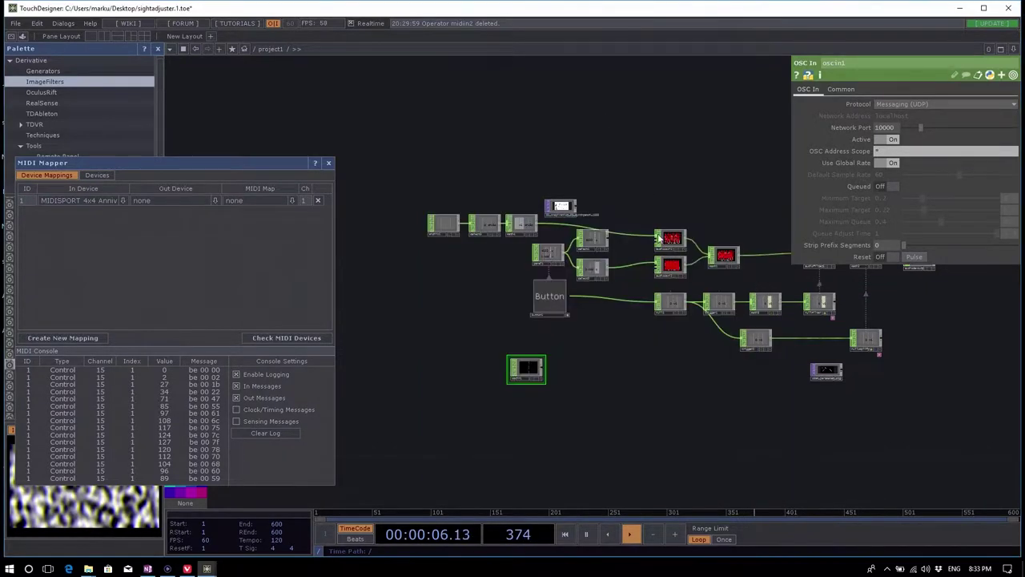
{"action": "scroll", "coordinate": [559, 394], "scroll_direction": "up", "scroll_amount": 4}
{"action": "left_click_drag", "start_coordinate": [656, 373], "coordinate": [642, 314]}
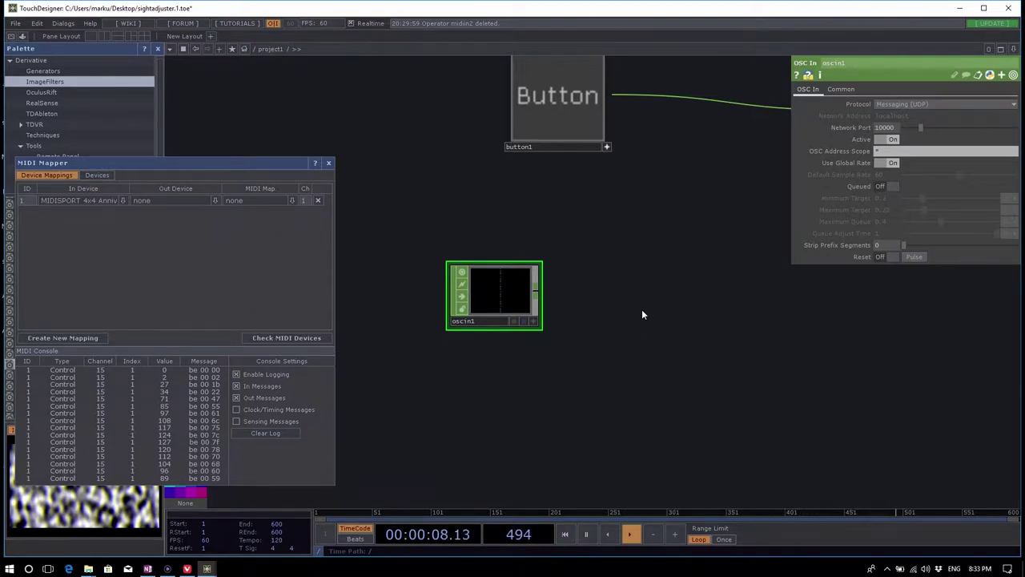
Step: Switch to the Vivaldi web browser and search the web for zigsim
{"action": "left_click", "coordinate": [185, 569]}
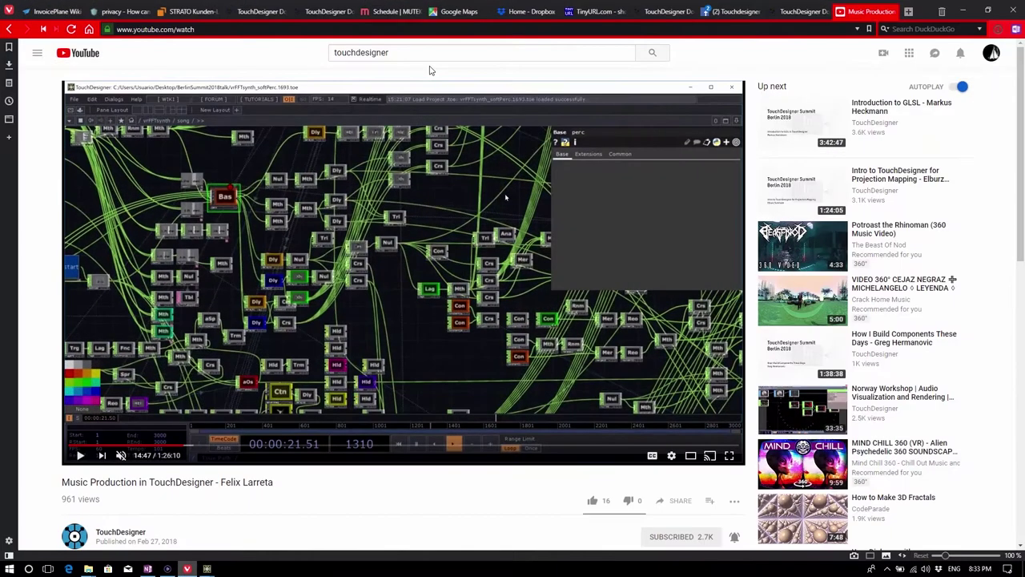
{"action": "left_click", "coordinate": [400, 29]}
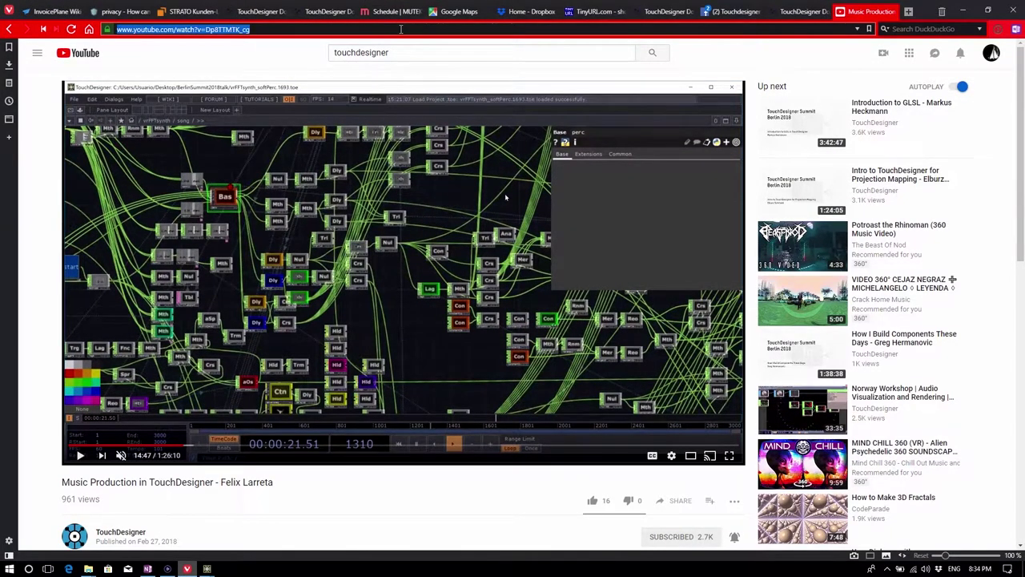
{"action": "type", "text": "zigsim"}
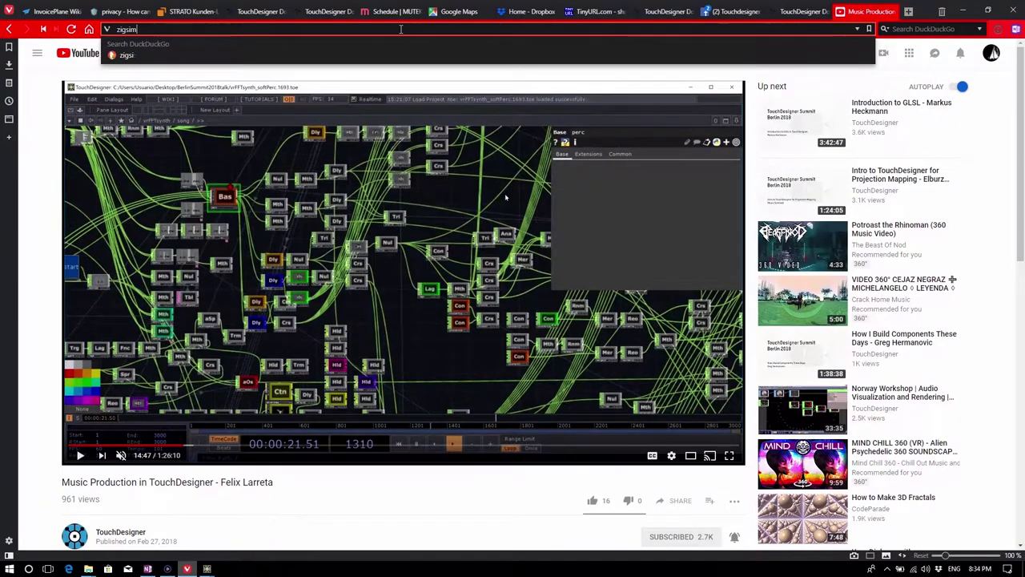
{"action": "key", "text": "Return"}
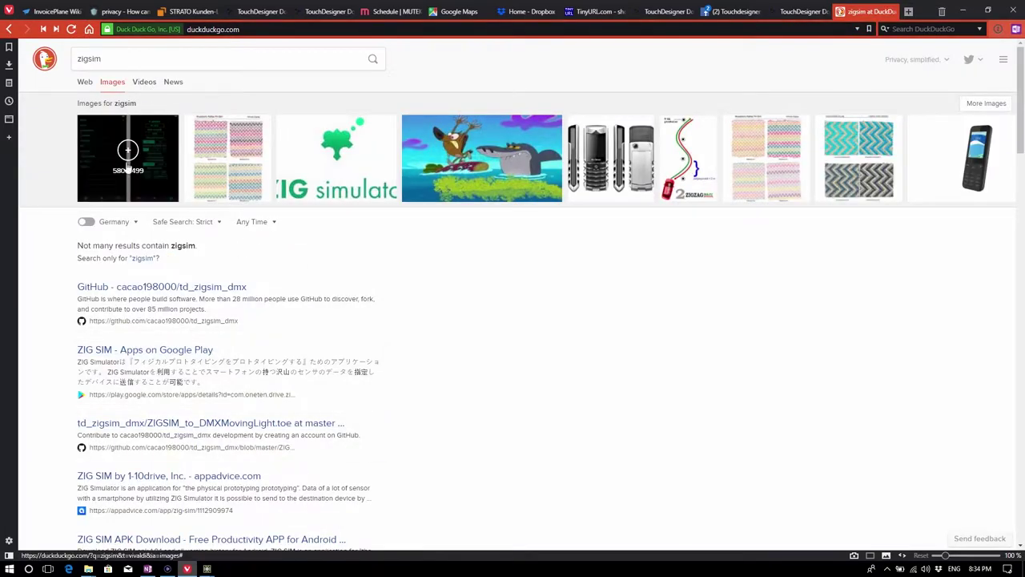
Step: Open the appadvice.com result for ZIG SIM and read through the app's page
{"action": "scroll", "coordinate": [337, 360], "scroll_direction": "down", "scroll_amount": 1}
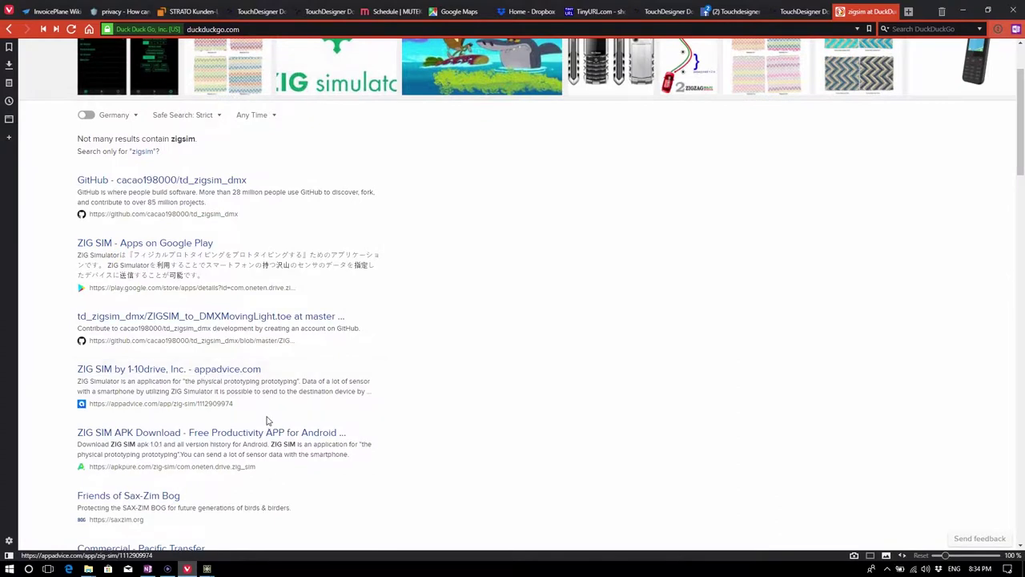
{"action": "scroll", "coordinate": [224, 376], "scroll_direction": "down", "scroll_amount": 1}
{"action": "left_click", "coordinate": [183, 317]}
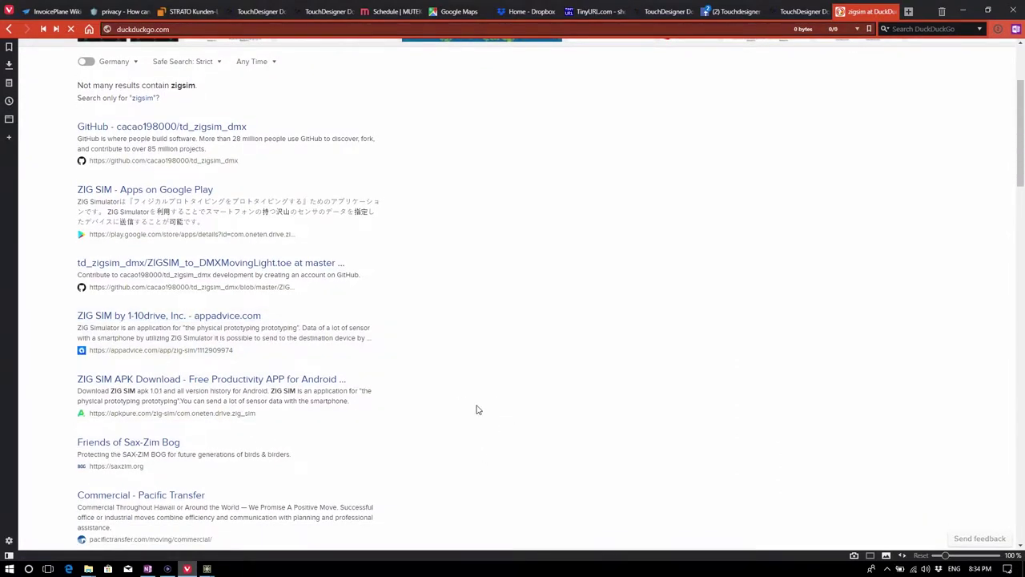
{"action": "scroll", "coordinate": [477, 410], "scroll_direction": "down", "scroll_amount": 1}
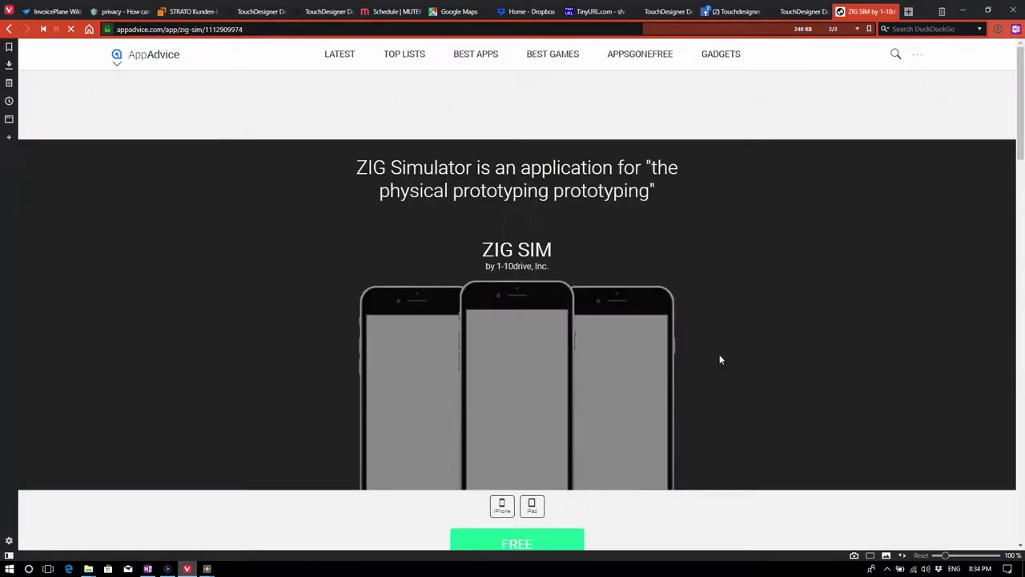
{"action": "scroll", "coordinate": [751, 304], "scroll_direction": "down", "scroll_amount": 3}
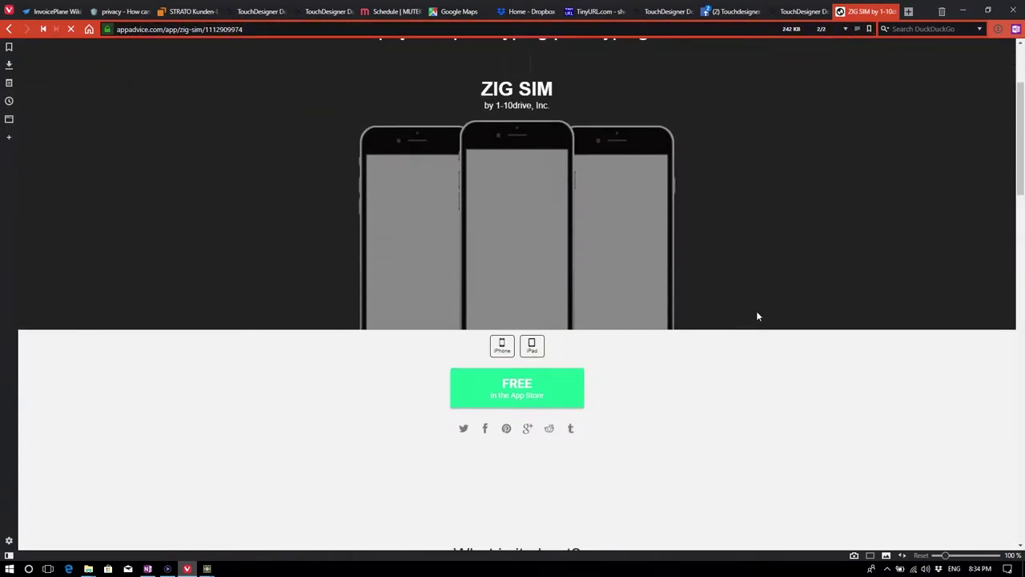
{"action": "scroll", "coordinate": [781, 336], "scroll_direction": "up", "scroll_amount": 3}
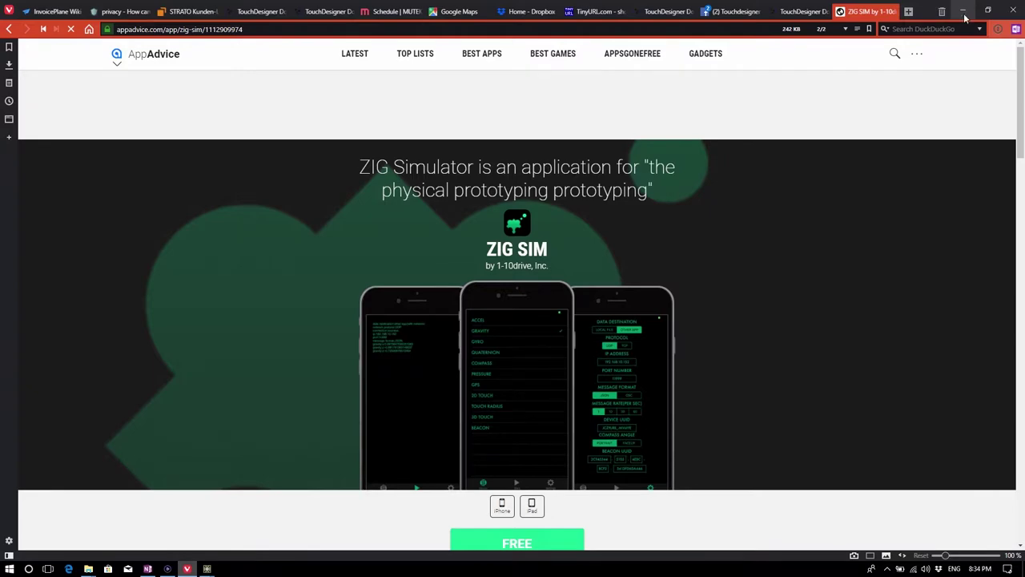
{"action": "scroll", "coordinate": [741, 336], "scroll_direction": "down", "scroll_amount": 5}
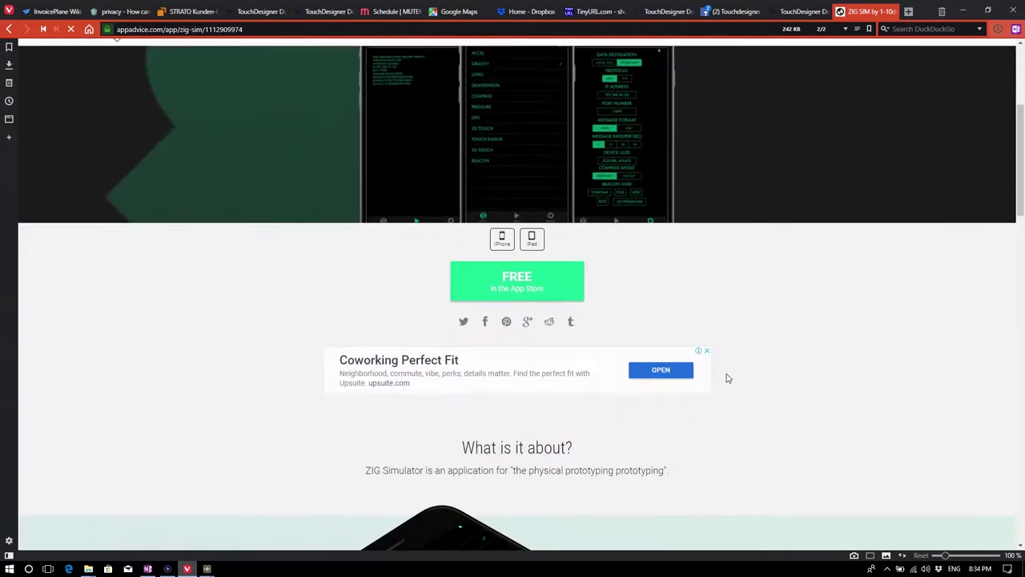
{"action": "scroll", "coordinate": [756, 373], "scroll_direction": "down", "scroll_amount": 12}
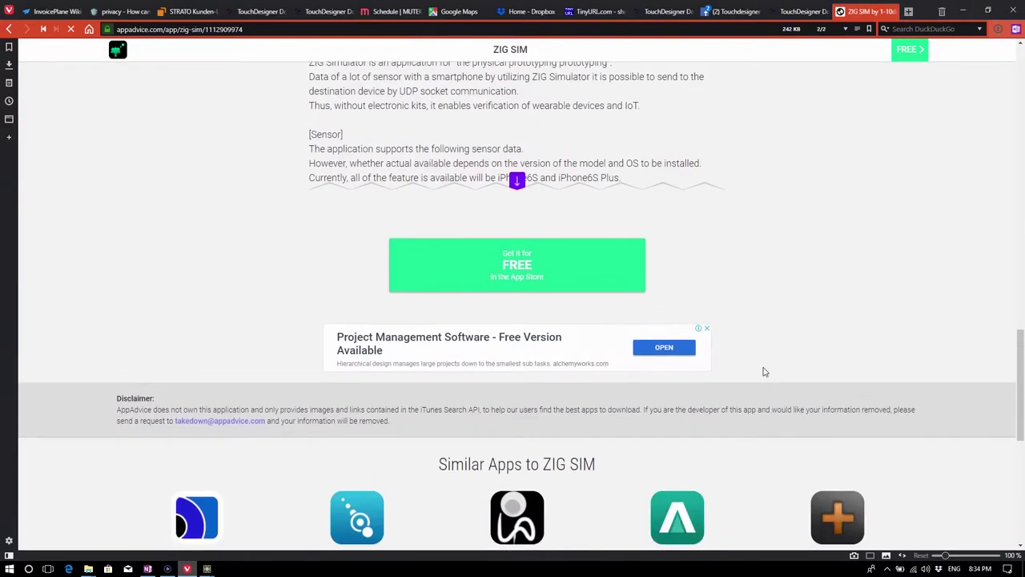
{"action": "scroll", "coordinate": [763, 370], "scroll_direction": "up", "scroll_amount": 9}
{"action": "scroll", "coordinate": [762, 368], "scroll_direction": "up", "scroll_amount": 5}
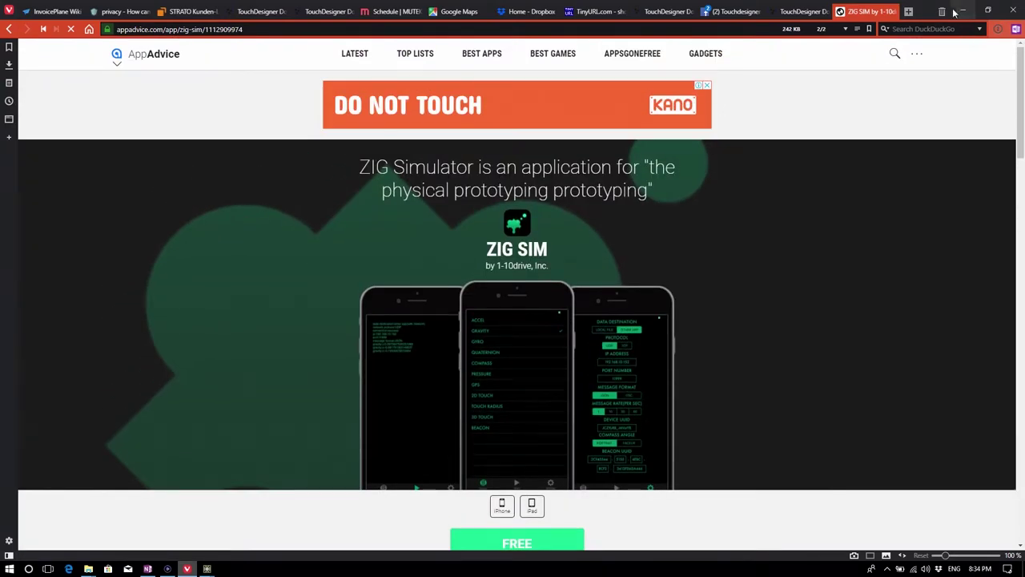
Step: Search the web for zig simulator
{"action": "left_click", "coordinate": [652, 29]}
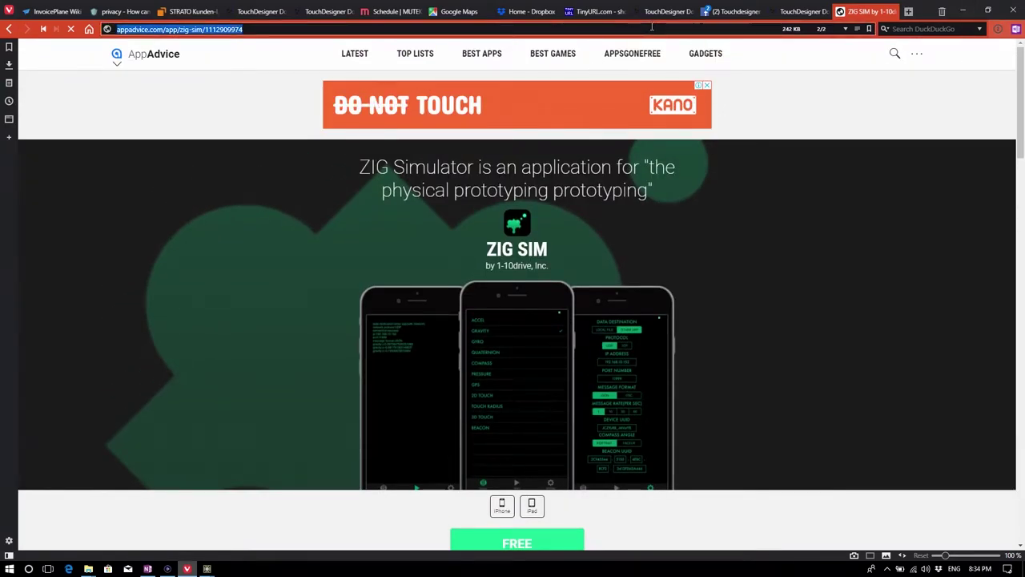
{"action": "type", "text": "sig simula"}
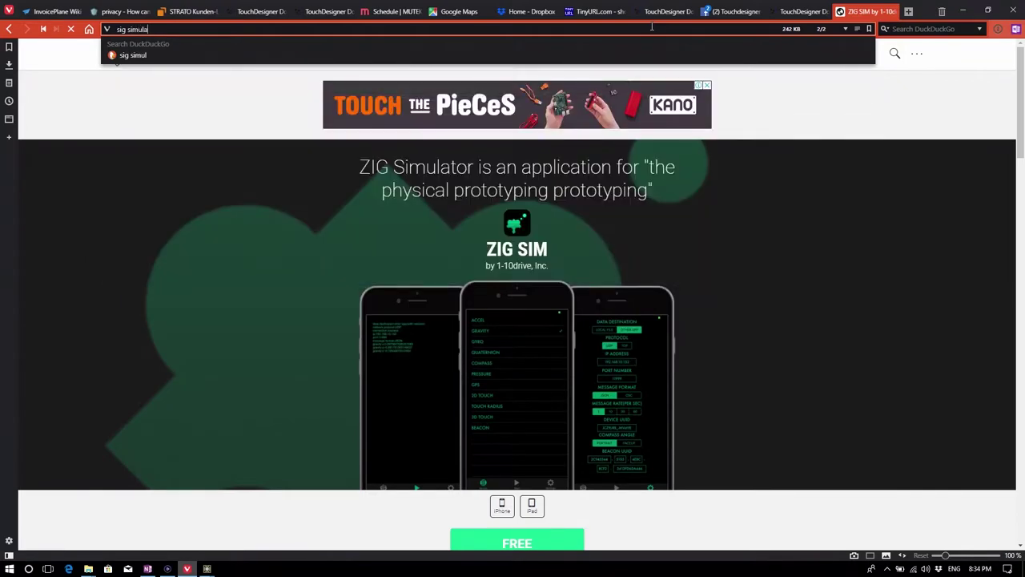
{"action": "type", "text": "tor"}
{"action": "key", "text": "Return"}
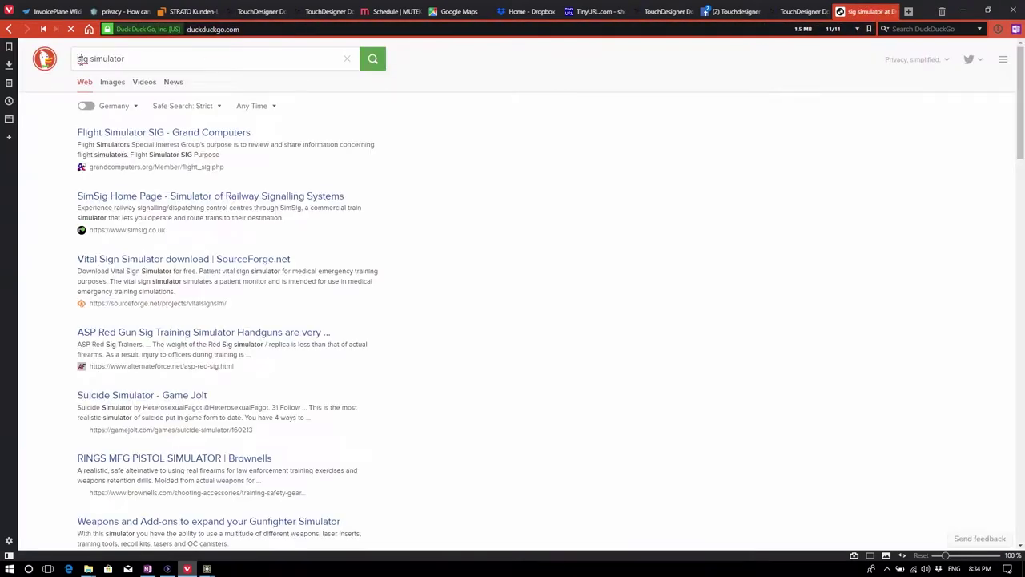
{"action": "left_click_drag", "start_coordinate": [81, 61], "coordinate": [76, 64]}
{"action": "type", "text": "z"}
{"action": "key", "text": "Return"}
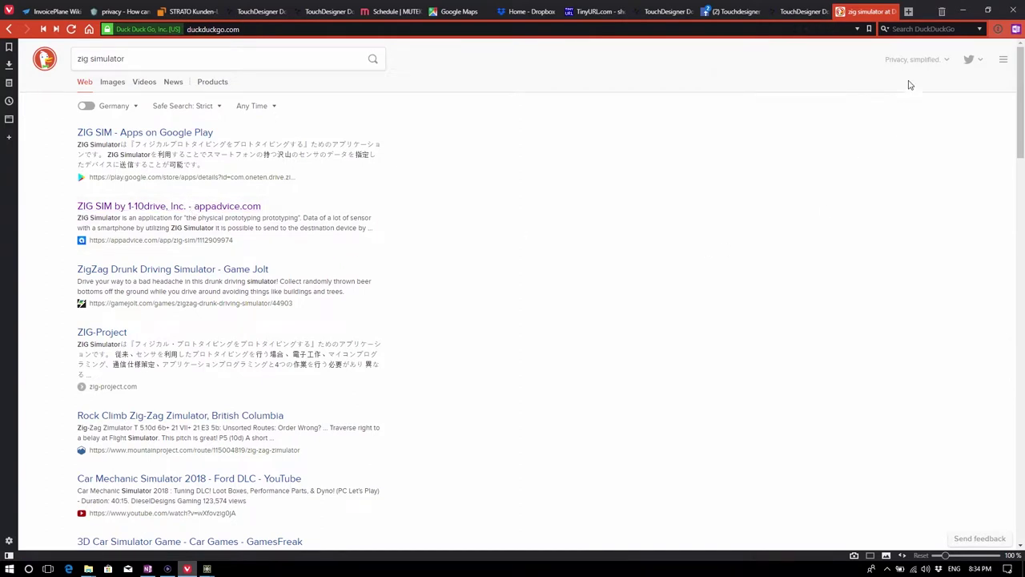
Step: Minimize the browser to return to TouchDesigner, and launch the Windows Command Prompt with cmd
{"action": "left_click", "coordinate": [961, 12]}
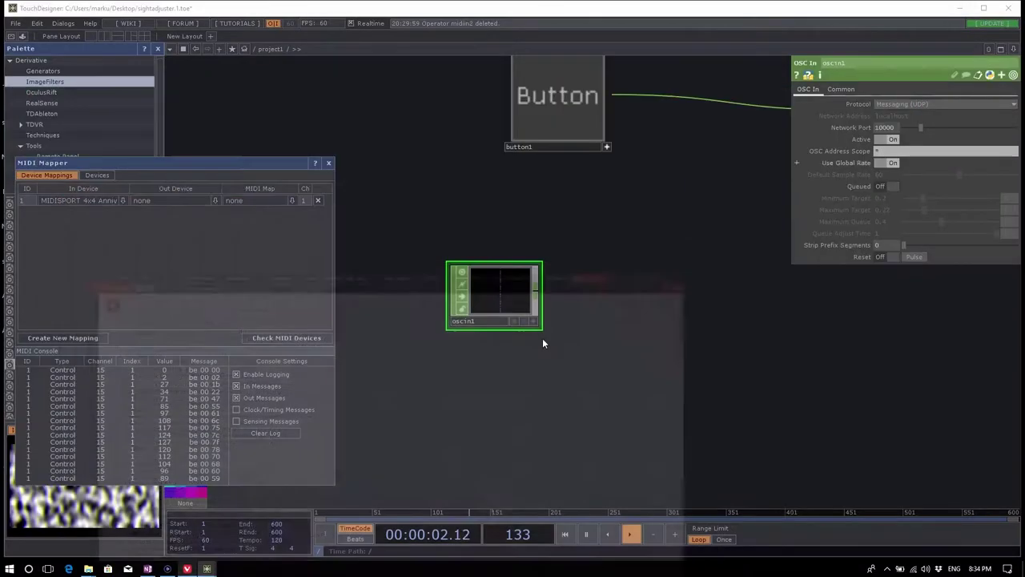
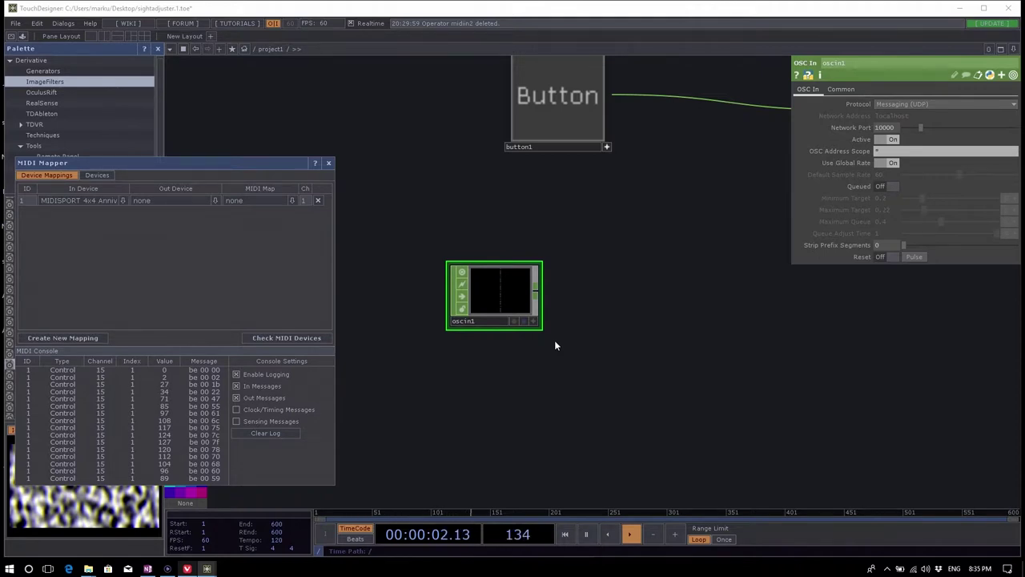
{"action": "key", "text": "super"}
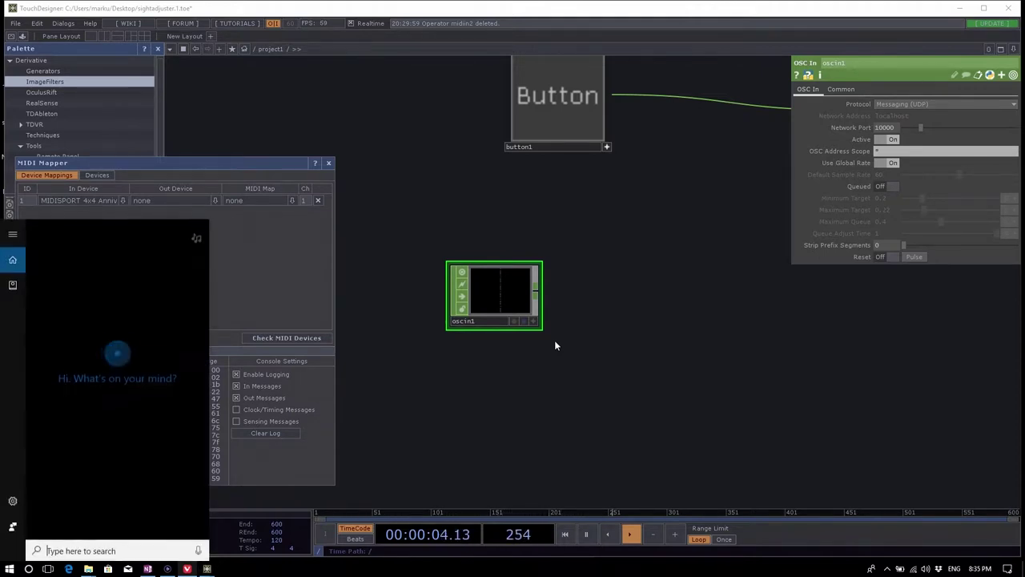
{"action": "type", "text": "cmd"}
{"action": "key", "text": "Return"}
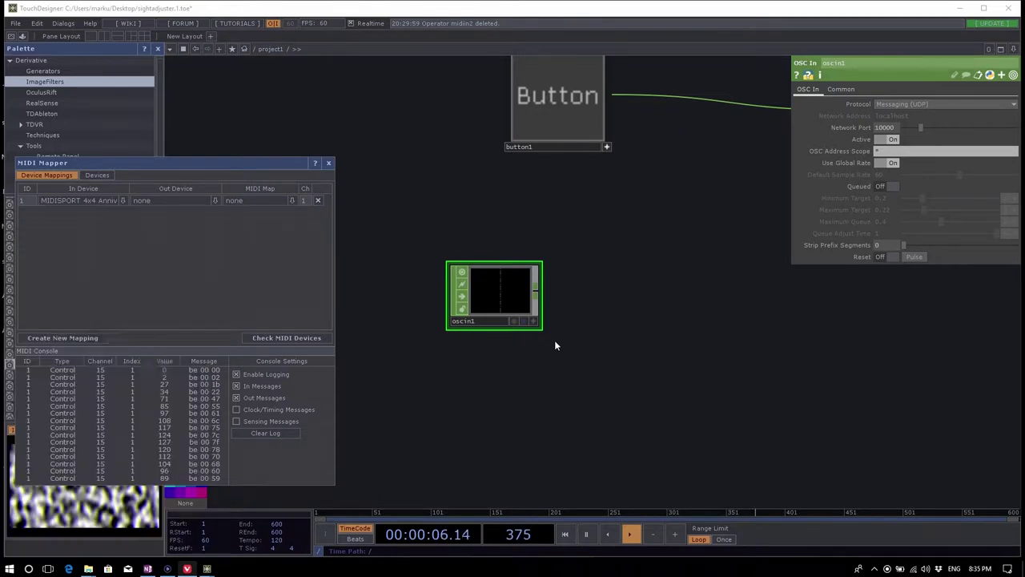
Step: Try to run ipconfig /a in the Command Prompt and read the command's usage and options
{"action": "type", "text": "ipconfig"}
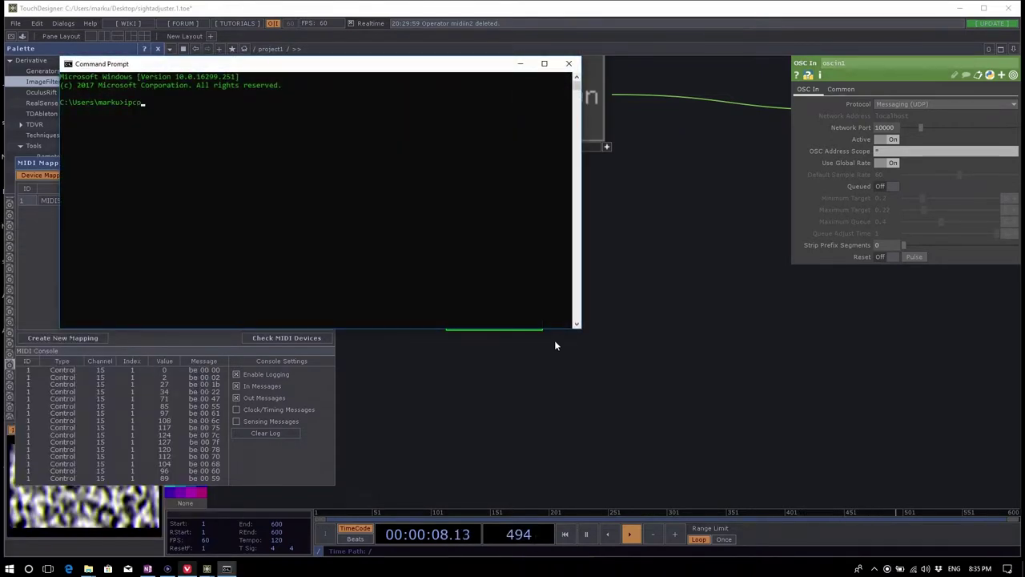
{"action": "key", "text": "BackSpace"}
{"action": "key", "text": "BackSpace"}
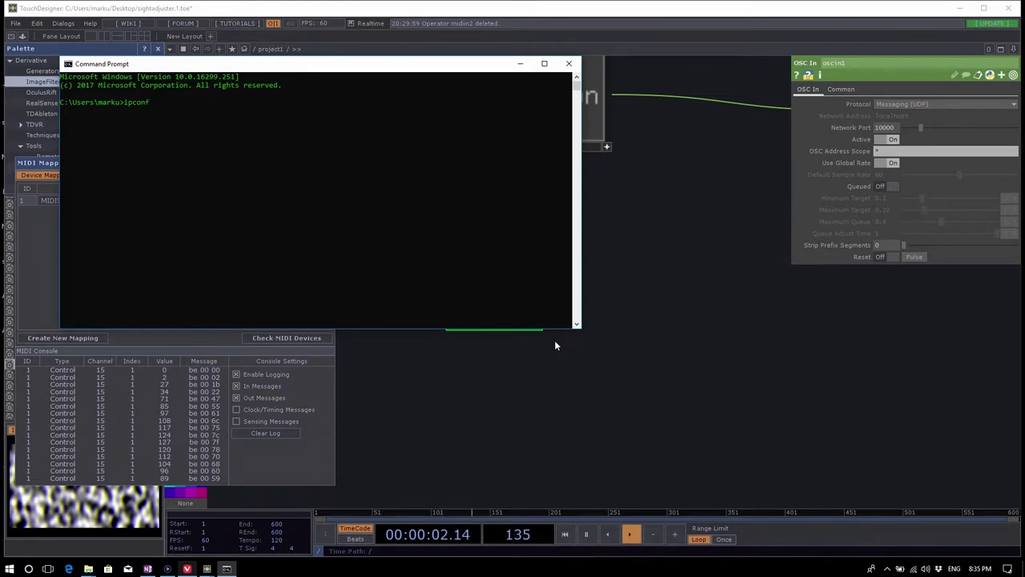
{"action": "type", "text": "fig /?"}
{"action": "key", "text": "Return"}
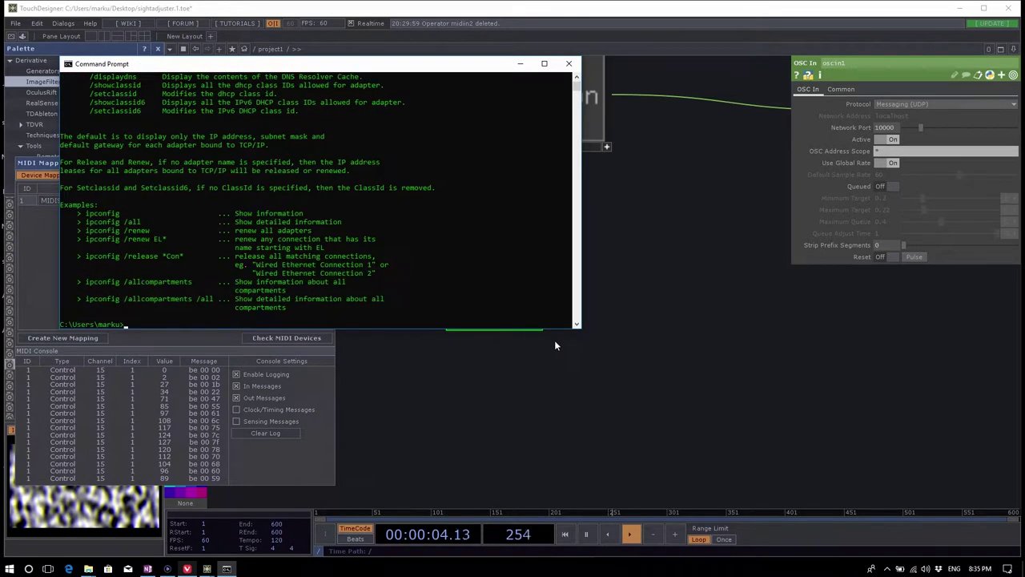
{"action": "scroll", "coordinate": [340, 207], "scroll_direction": "up", "scroll_amount": 10}
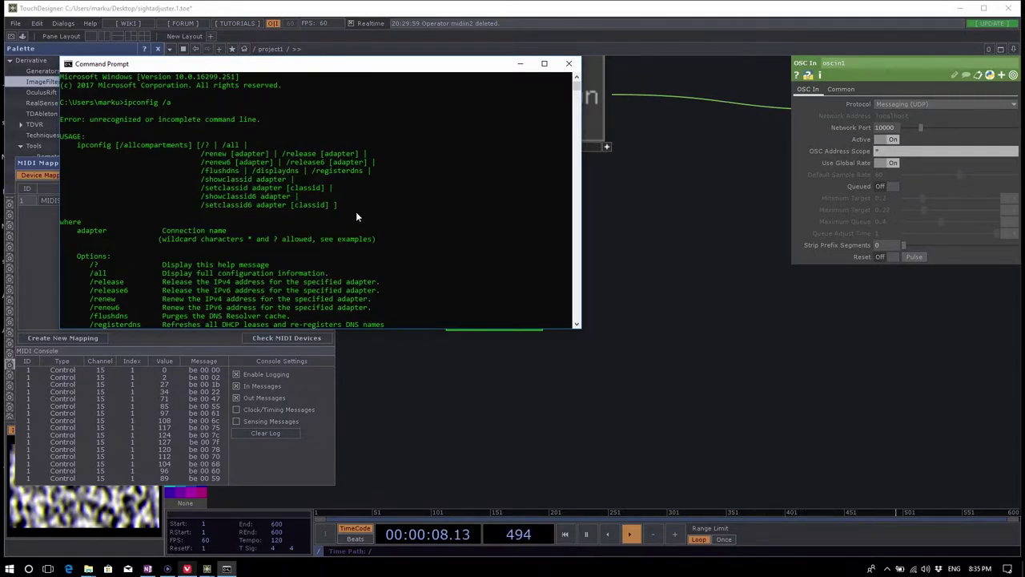
Step: Run ipconfig /all and find the IPv4 address of the Wi-Fi wireless LAN adapter
{"action": "key", "text": "Up"}
{"action": "key", "text": "Up"}
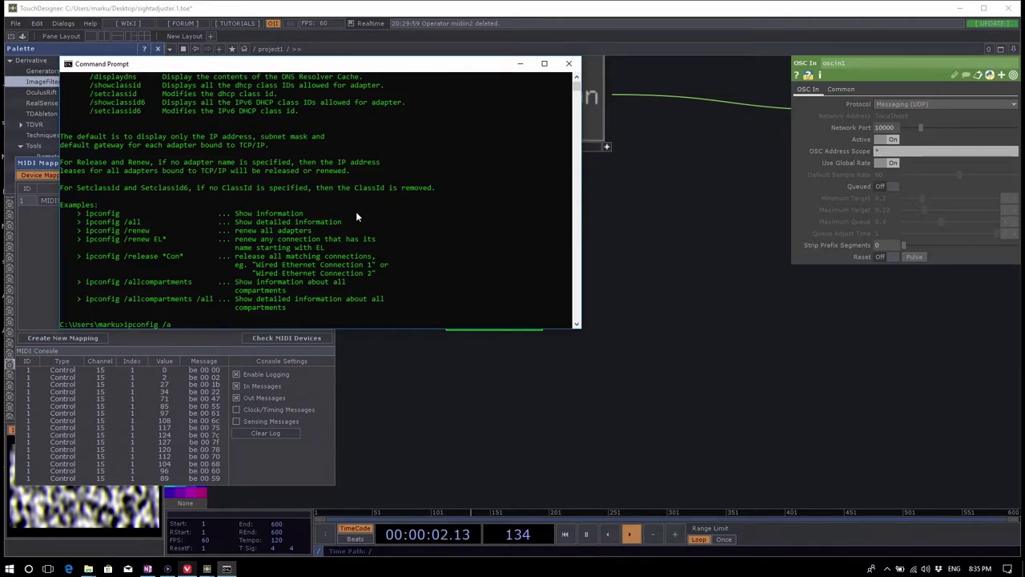
{"action": "type", "text": "ll"}
{"action": "key", "text": "Return"}
{"action": "scroll", "coordinate": [331, 205], "scroll_direction": "up", "scroll_amount": 8}
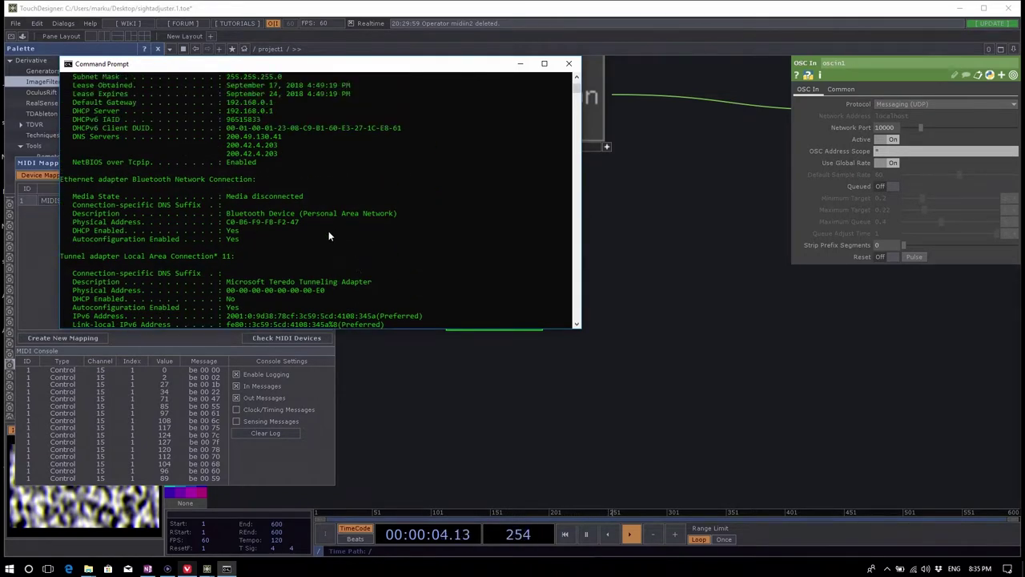
{"action": "scroll", "coordinate": [356, 268], "scroll_direction": "up", "scroll_amount": 12}
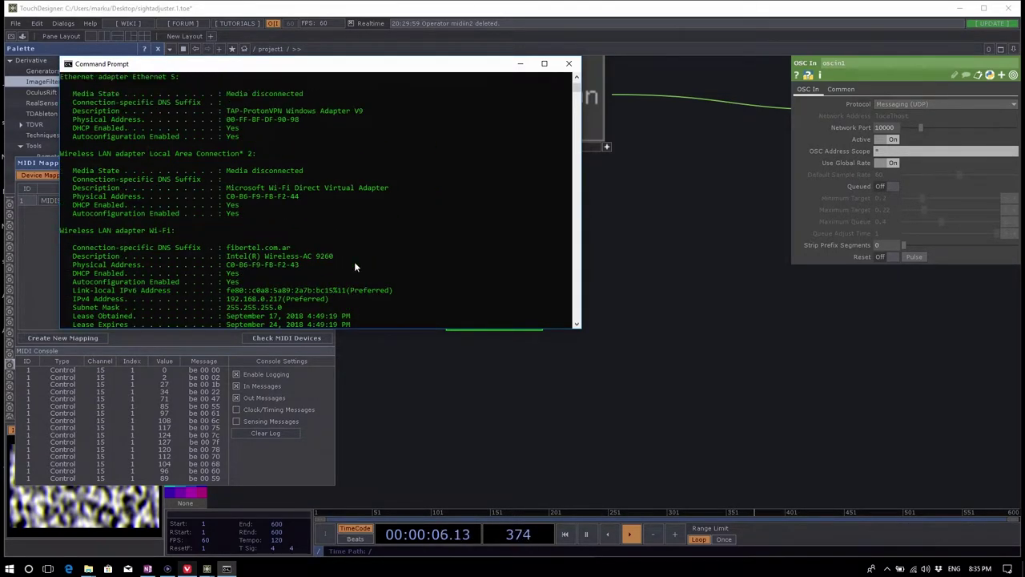
{"action": "scroll", "coordinate": [356, 268], "scroll_direction": "up", "scroll_amount": 3}
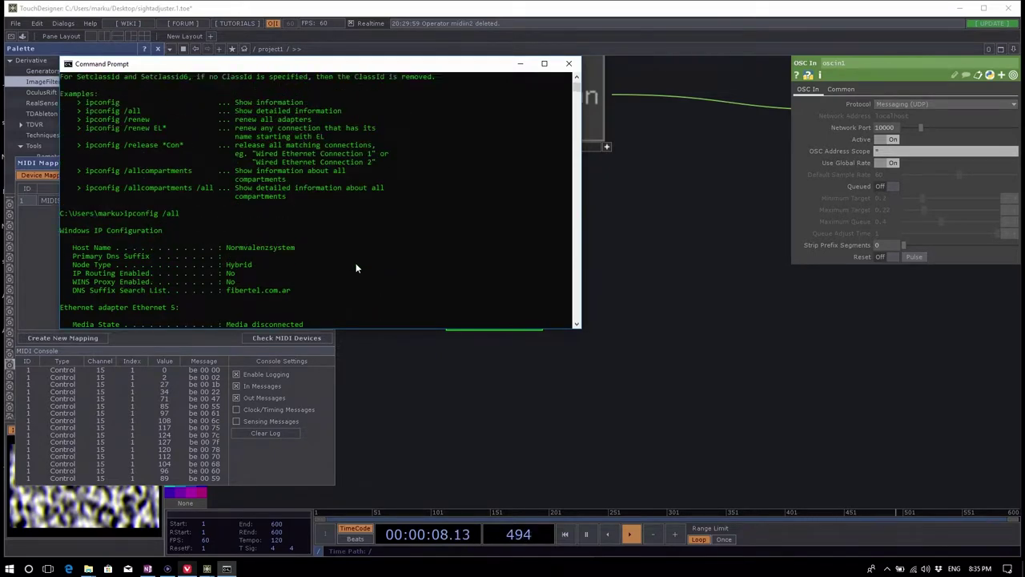
{"action": "scroll", "coordinate": [348, 267], "scroll_direction": "down", "scroll_amount": 8}
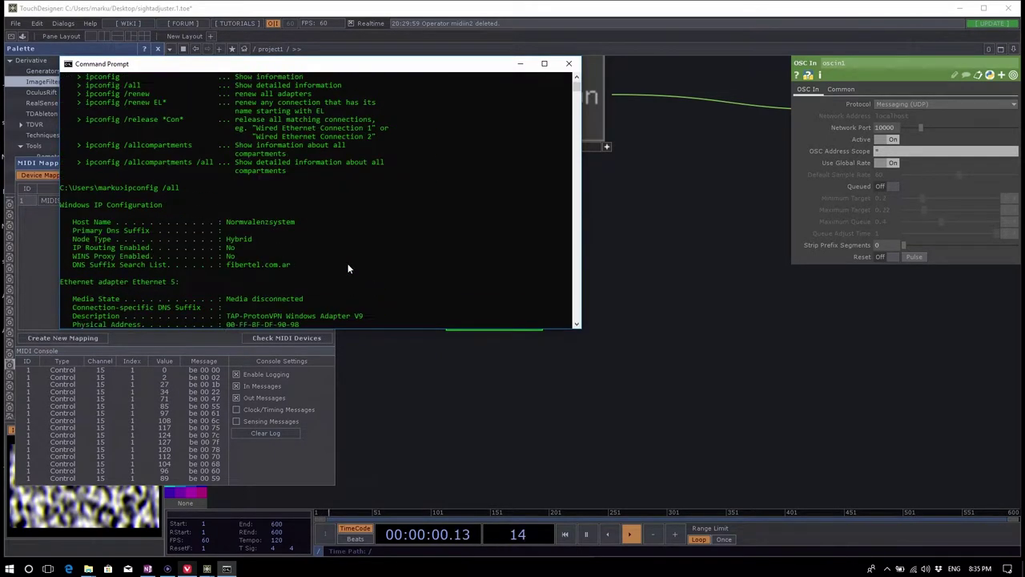
{"action": "scroll", "coordinate": [346, 262], "scroll_direction": "down", "scroll_amount": 6}
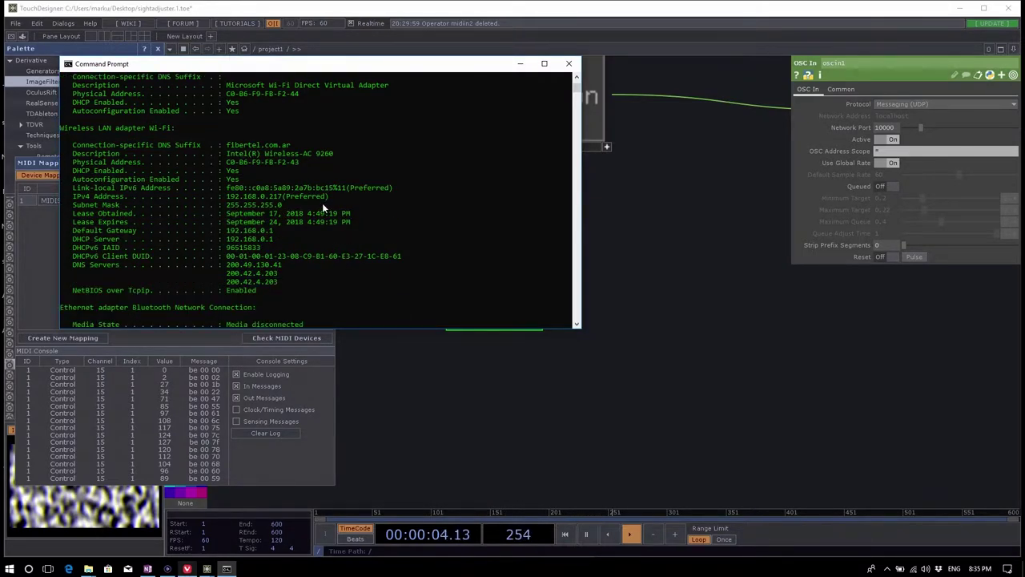
{"action": "mouse_move", "coordinate": [349, 203]}
{"action": "left_mouse_down"}
{"action": "mouse_move", "coordinate": [251, 204]}
{"action": "mouse_move", "coordinate": [352, 203]}
{"action": "left_mouse_up"}
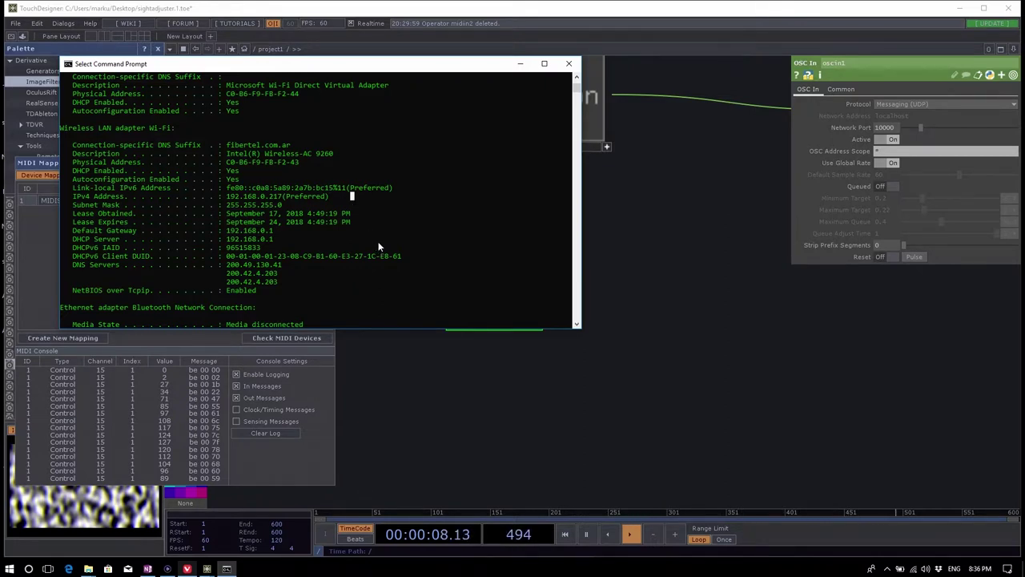
Step: Switch back to TouchDesigner and check the network port of the oscin1 operator
{"action": "left_click", "coordinate": [689, 362]}
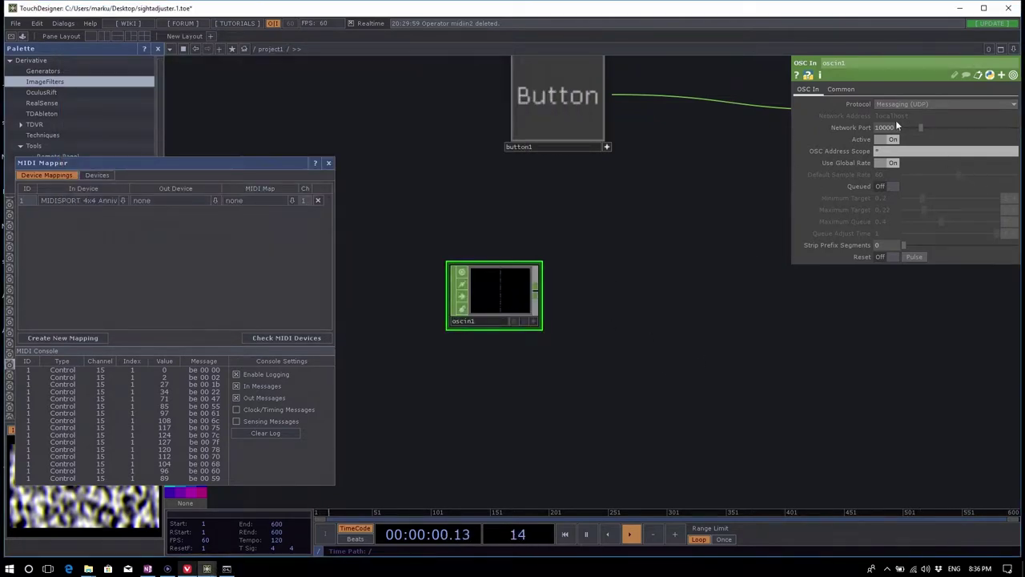
{"action": "scroll", "coordinate": [891, 126], "scroll_direction": "up", "scroll_amount": 2}
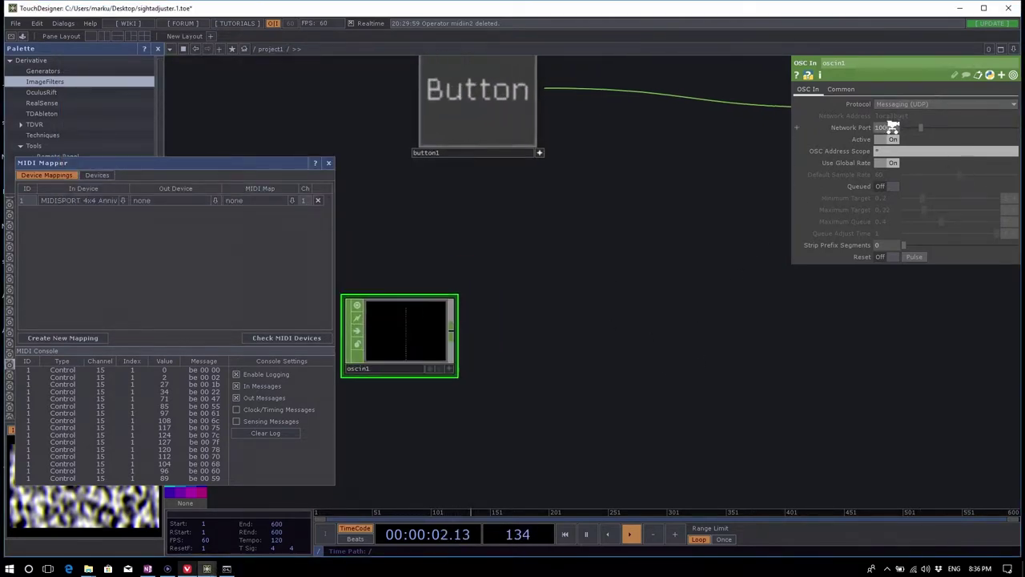
{"action": "scroll", "coordinate": [618, 317], "scroll_direction": "up", "scroll_amount": 2}
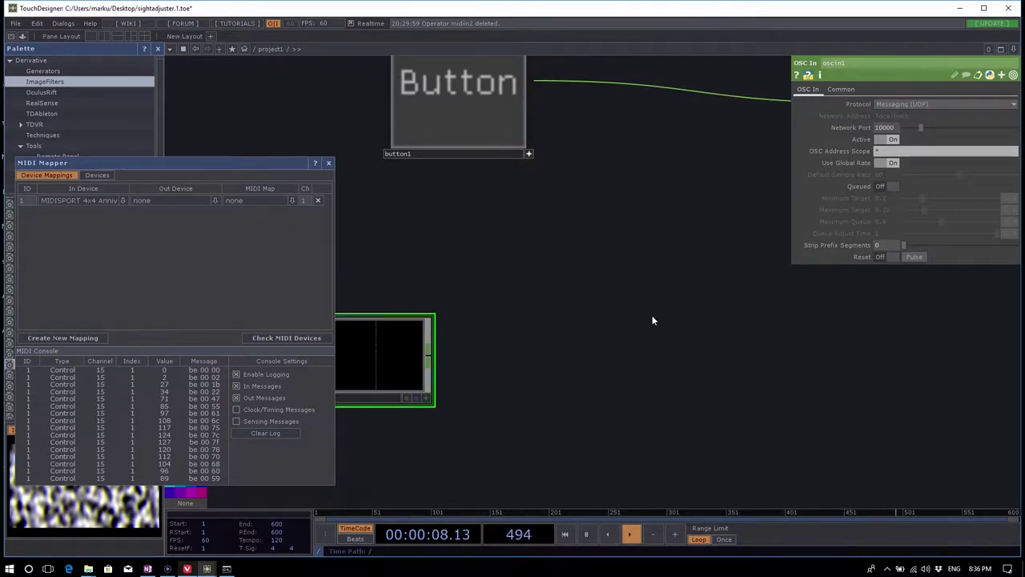
Step: Review the Wi-Fi adapter's IPv4 address in the Command Prompt again, and return to TouchDesigner to compare the OSC In network port
{"action": "left_click", "coordinate": [227, 568]}
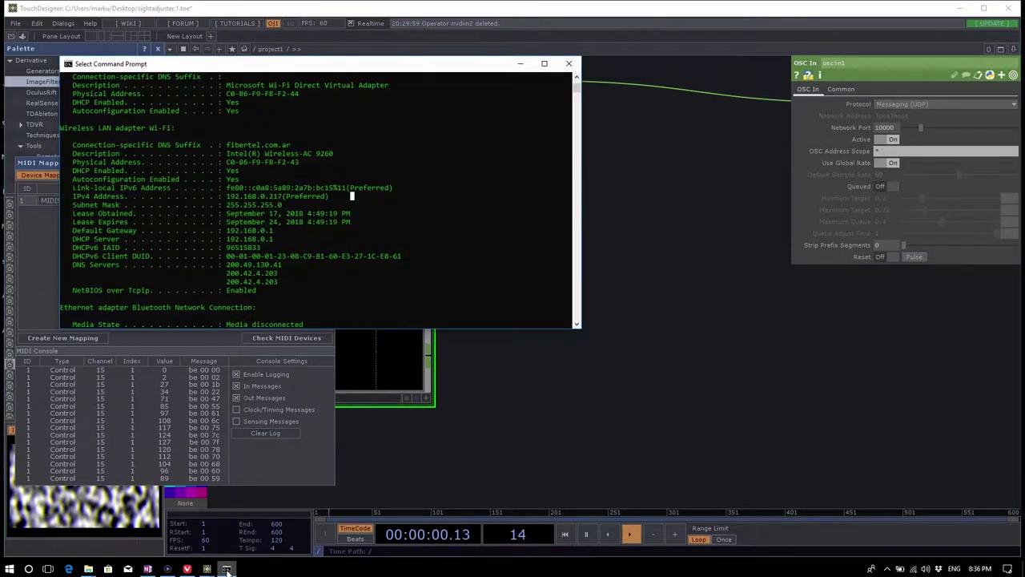
{"action": "scroll", "coordinate": [385, 223], "scroll_direction": "down", "scroll_amount": 3}
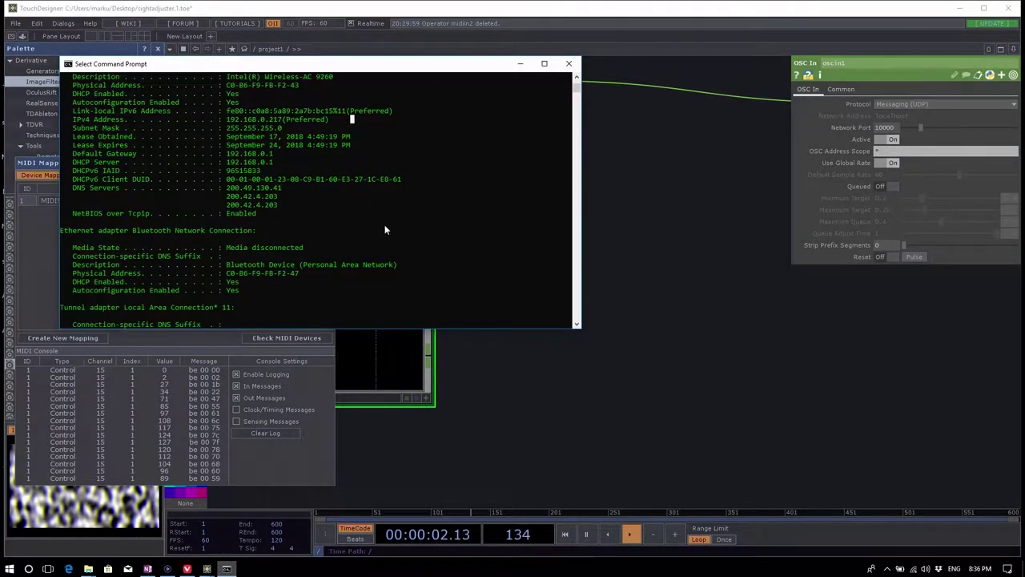
{"action": "scroll", "coordinate": [382, 231], "scroll_direction": "down", "scroll_amount": 3}
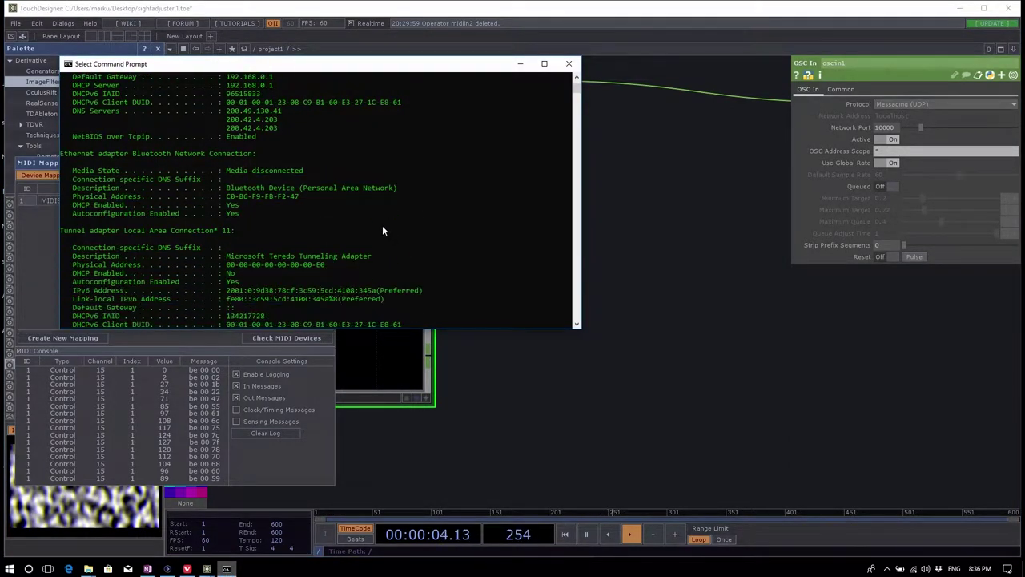
{"action": "scroll", "coordinate": [382, 231], "scroll_direction": "down", "scroll_amount": 3}
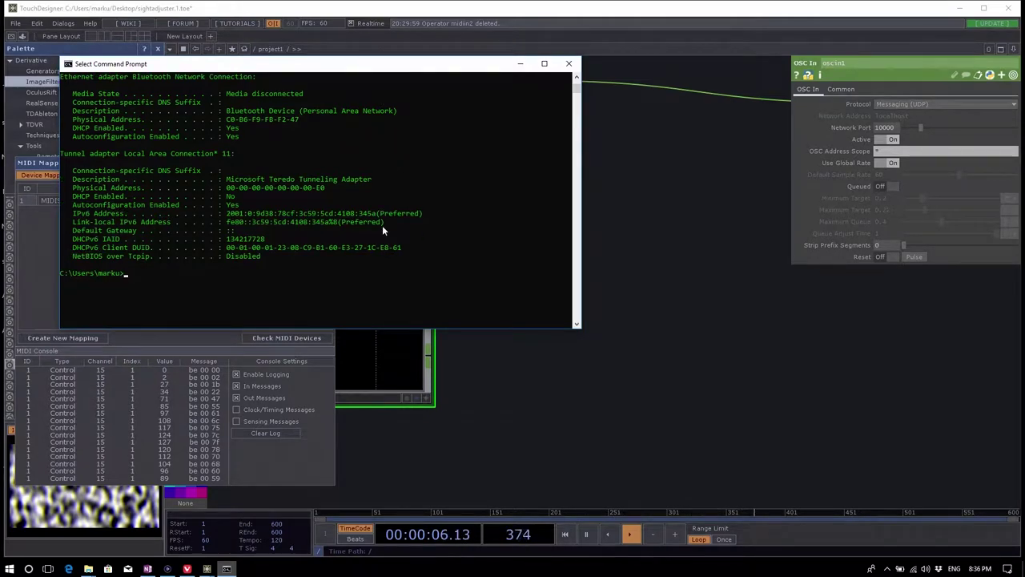
{"action": "scroll", "coordinate": [382, 230], "scroll_direction": "up", "scroll_amount": 6}
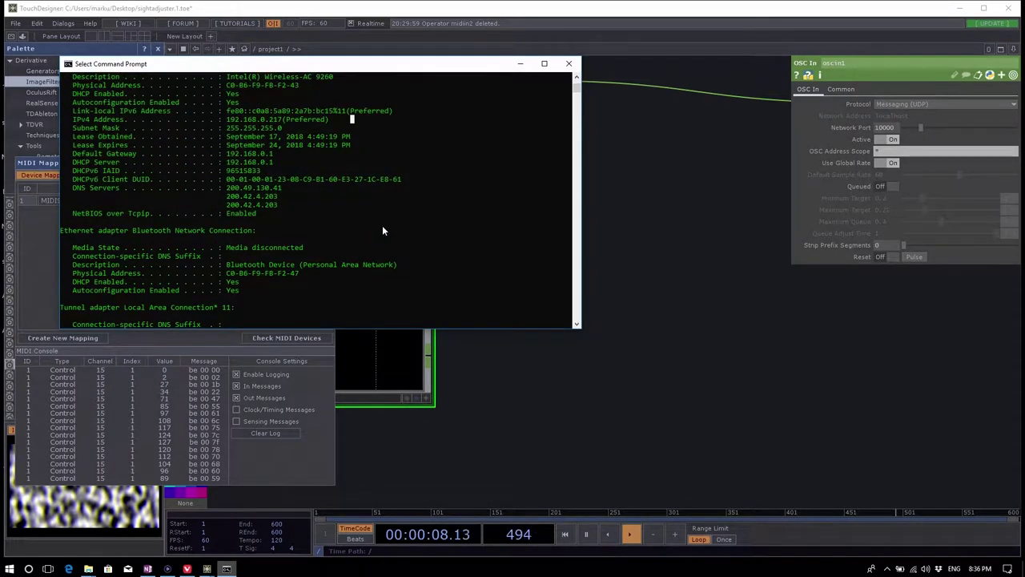
{"action": "scroll", "coordinate": [382, 229], "scroll_direction": "up", "scroll_amount": 4}
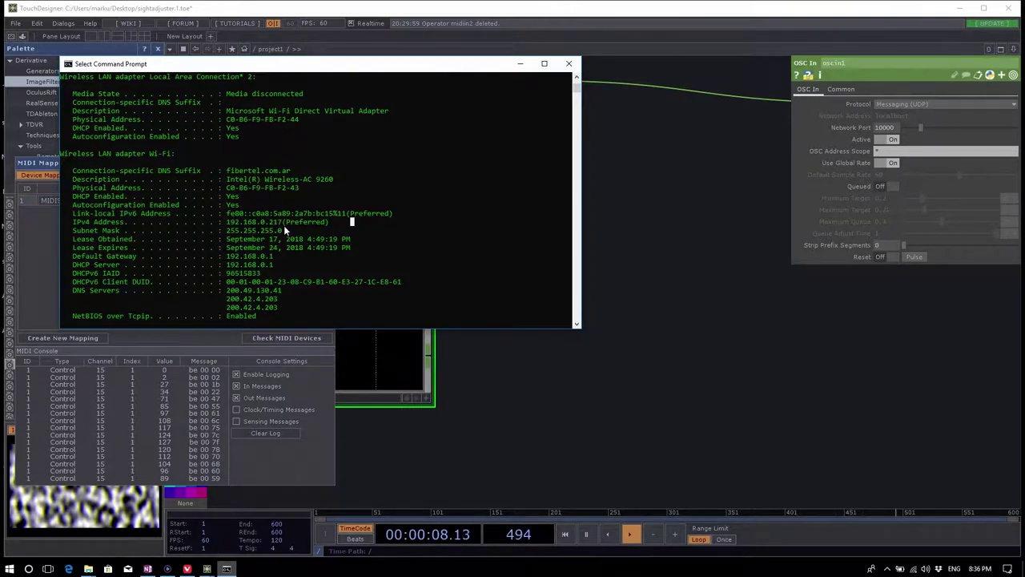
{"action": "left_click", "coordinate": [728, 269]}
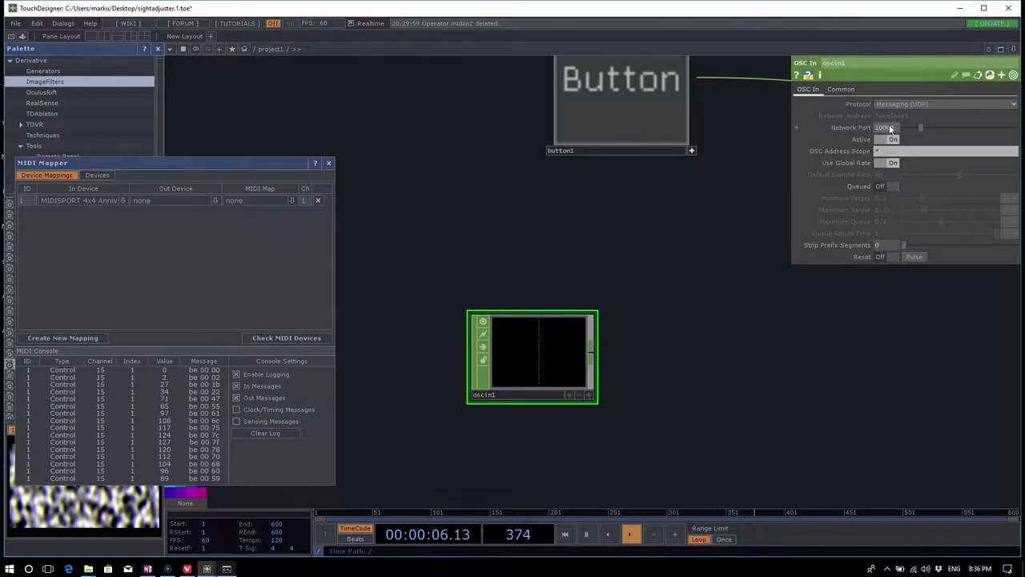
{"action": "middle_click_drag", "start_coordinate": [885, 128], "coordinate": [889, 131]}
Step: Open the Windows network adapter options, inspect the Wi-Fi properties at Internet Protocol Version 4 (TCP/IPv4), and close the properties
{"action": "right_click", "coordinate": [914, 569]}
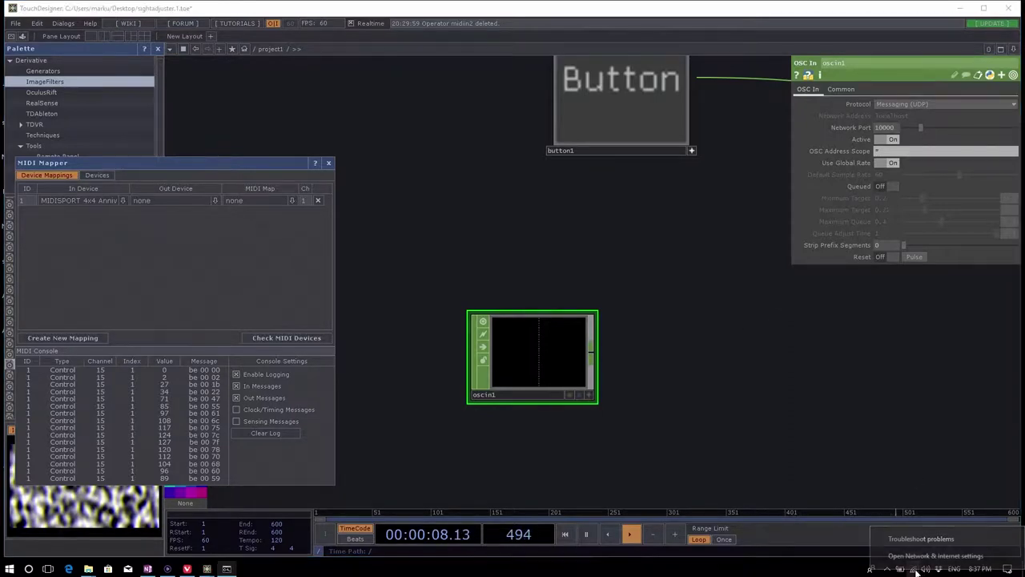
{"action": "left_click", "coordinate": [927, 556]}
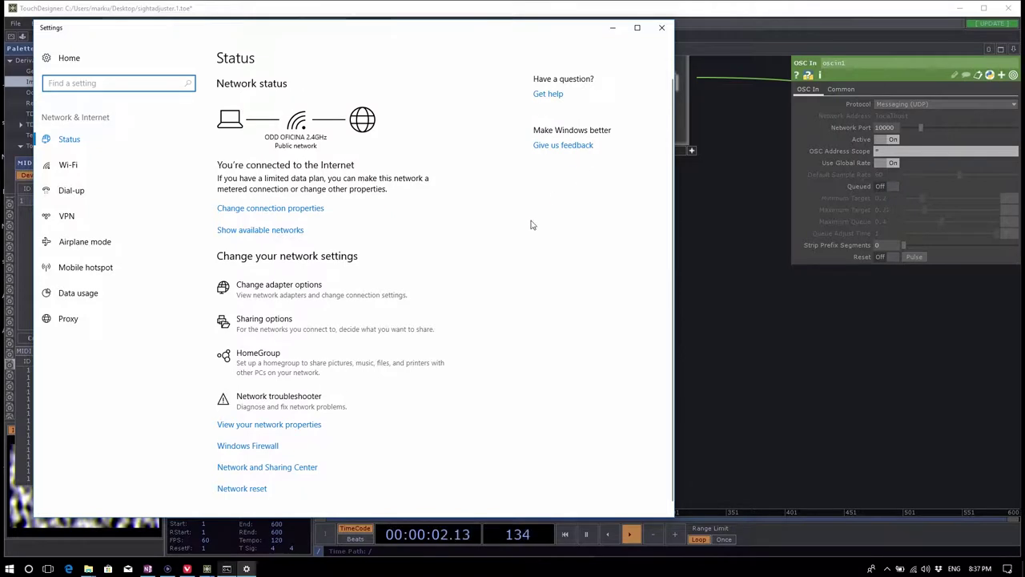
{"action": "left_click", "coordinate": [321, 293]}
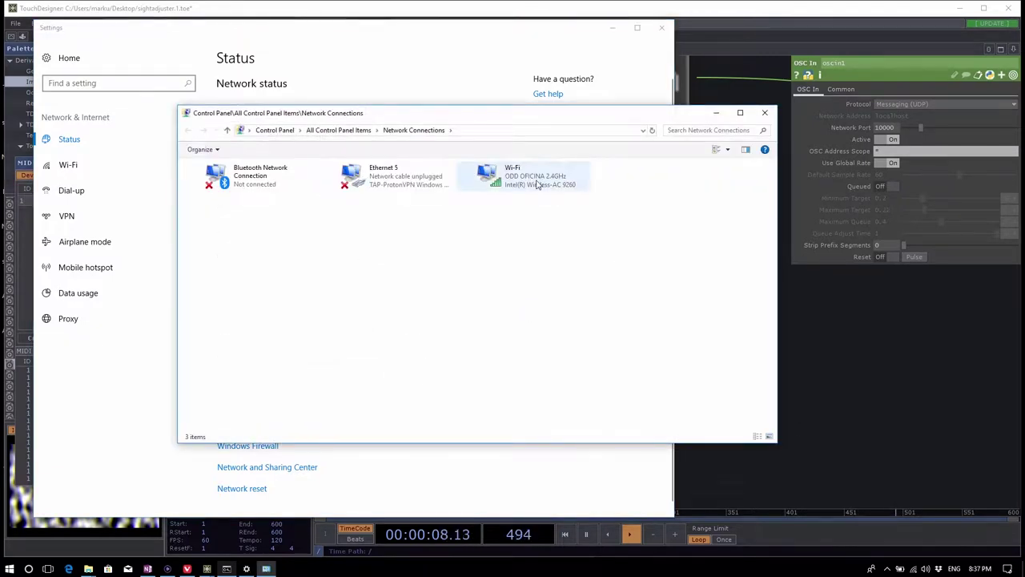
{"action": "right_click", "coordinate": [507, 174]}
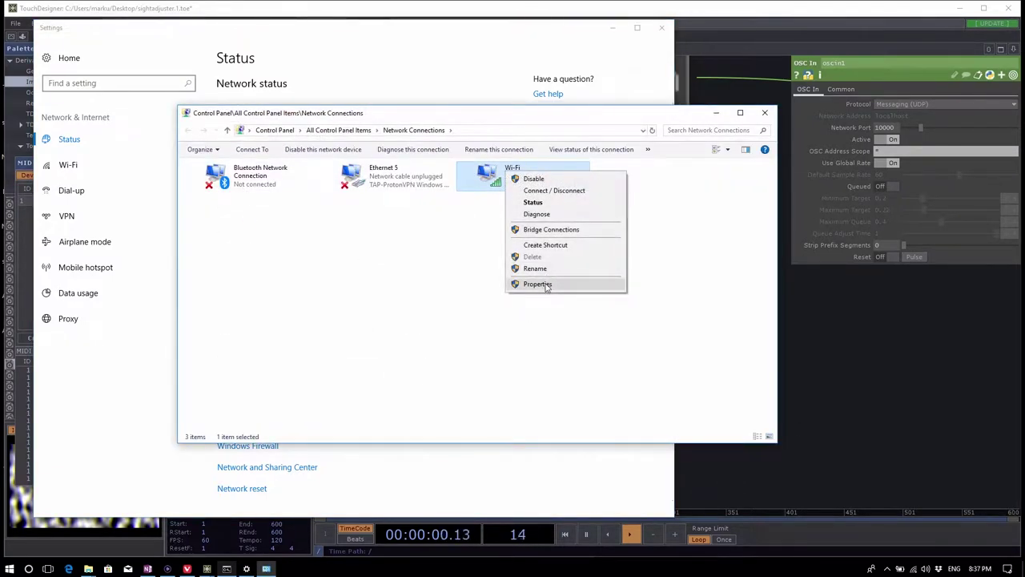
{"action": "left_click", "coordinate": [597, 285]}
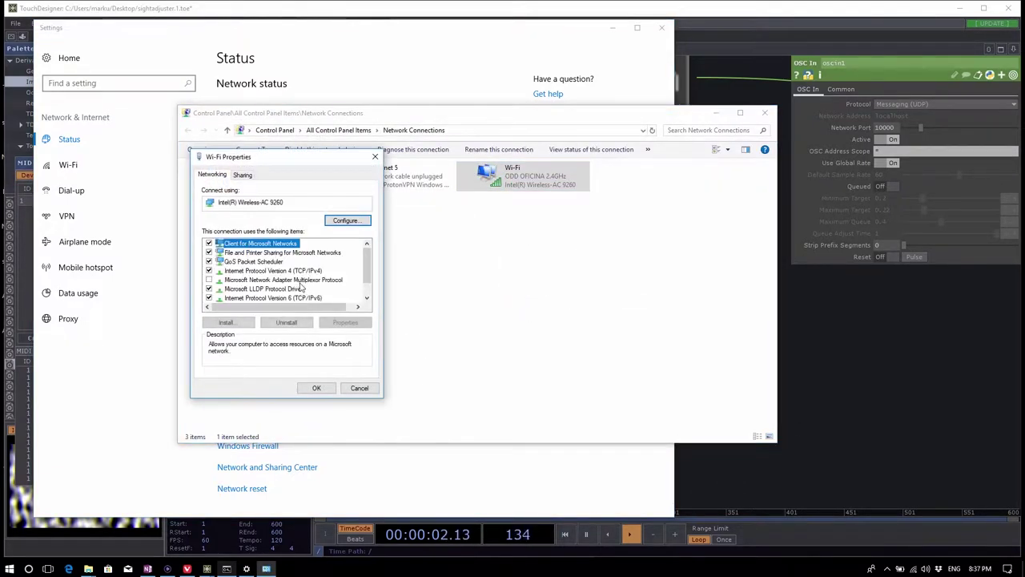
{"action": "left_click", "coordinate": [313, 270]}
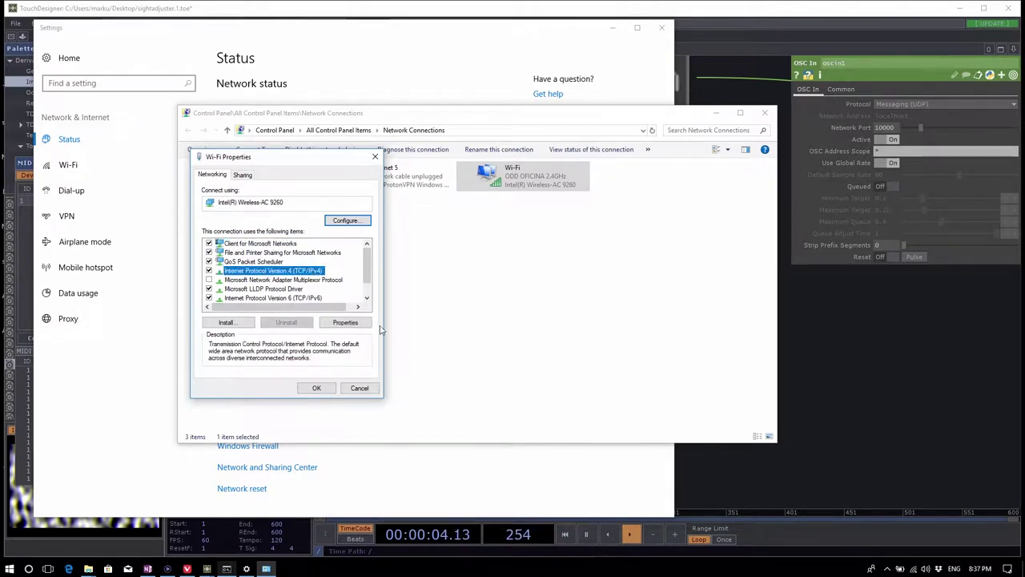
{"action": "left_click", "coordinate": [375, 157]}
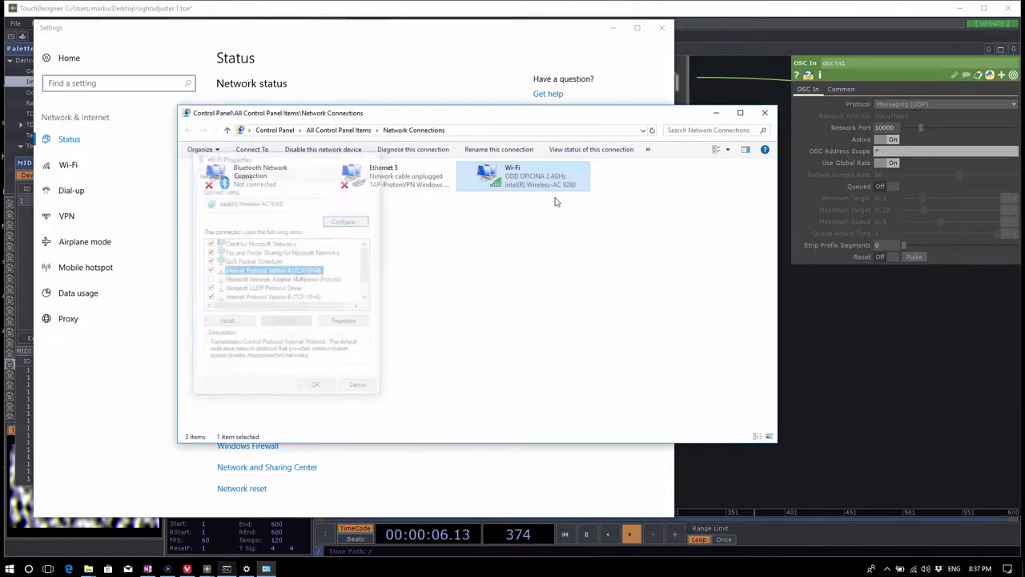
Step: Open the Wi-Fi connection's status details to read its IPv4 address, and close both dialogs
{"action": "double_click", "coordinate": [511, 178]}
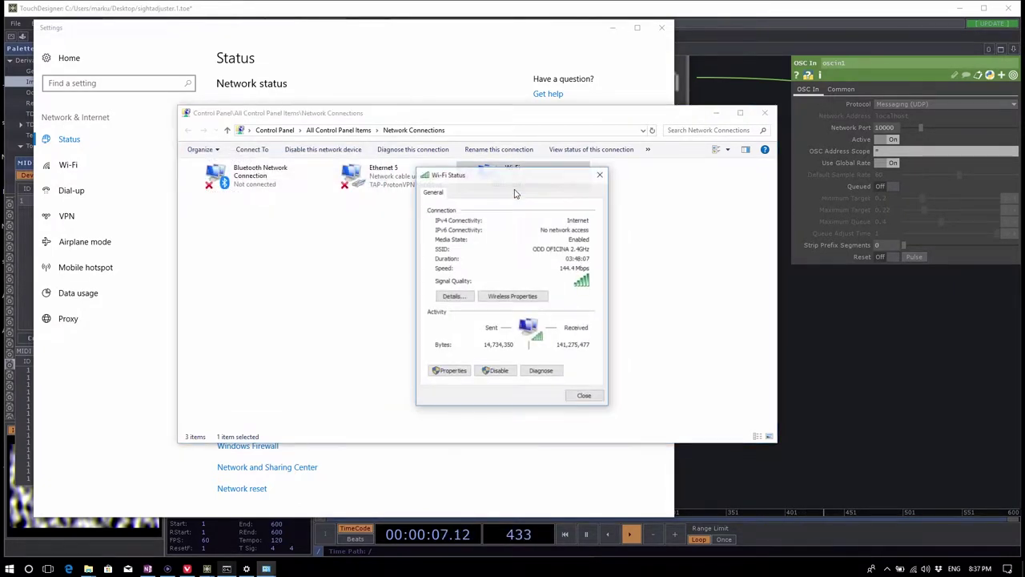
{"action": "left_click", "coordinate": [454, 296]}
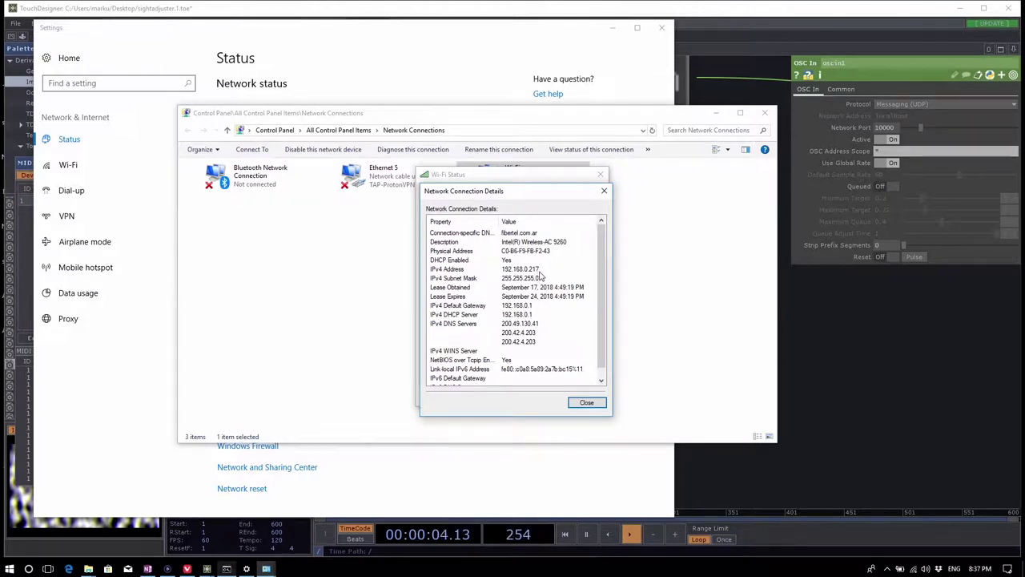
{"action": "left_click", "coordinate": [587, 402]}
{"action": "left_click", "coordinate": [589, 397]}
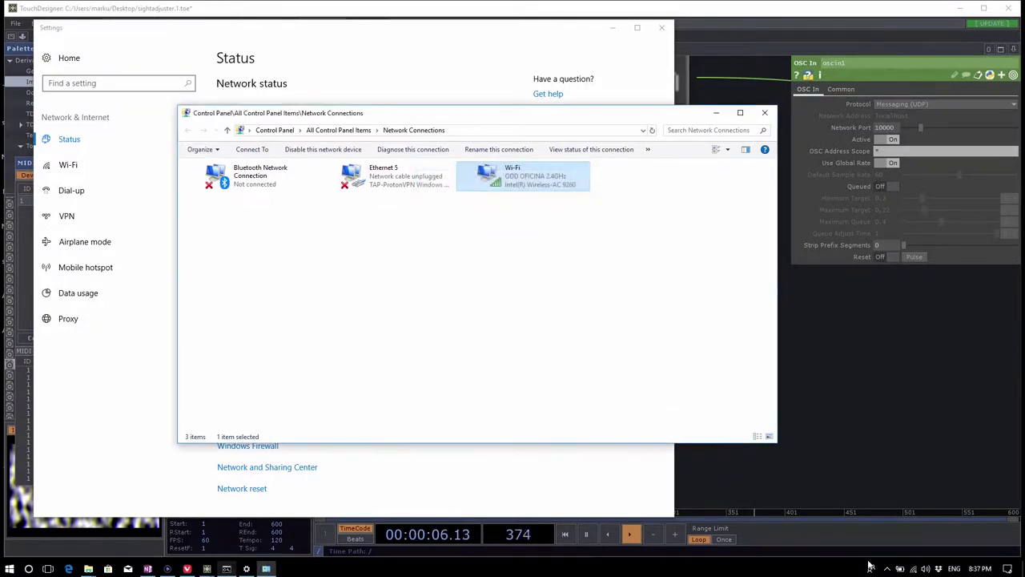
Step: Check the hidden background app icons, and return to TouchDesigner to look over oscin1 and the whole network
{"action": "left_click", "coordinate": [887, 569]}
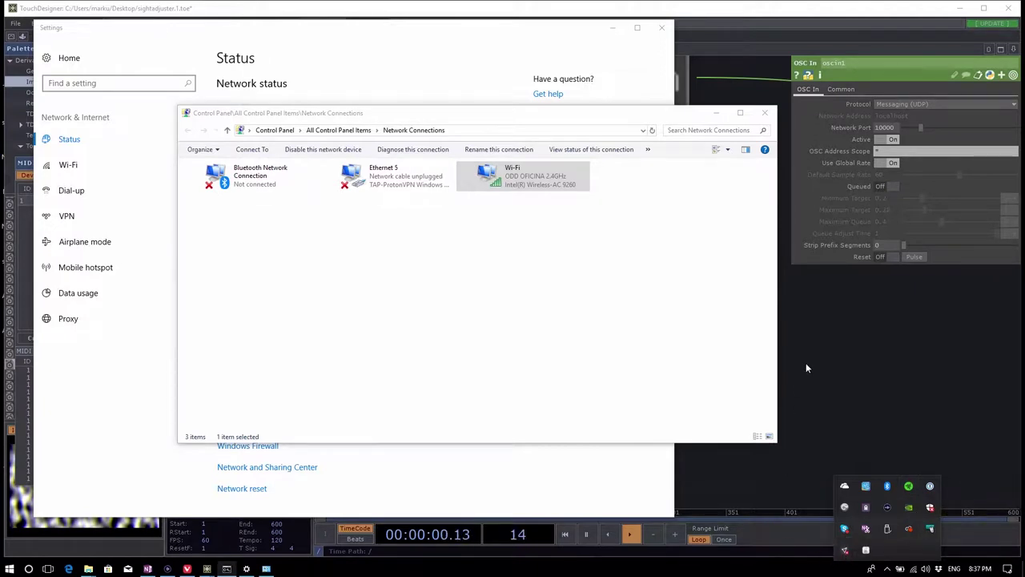
{"action": "left_click", "coordinate": [901, 407]}
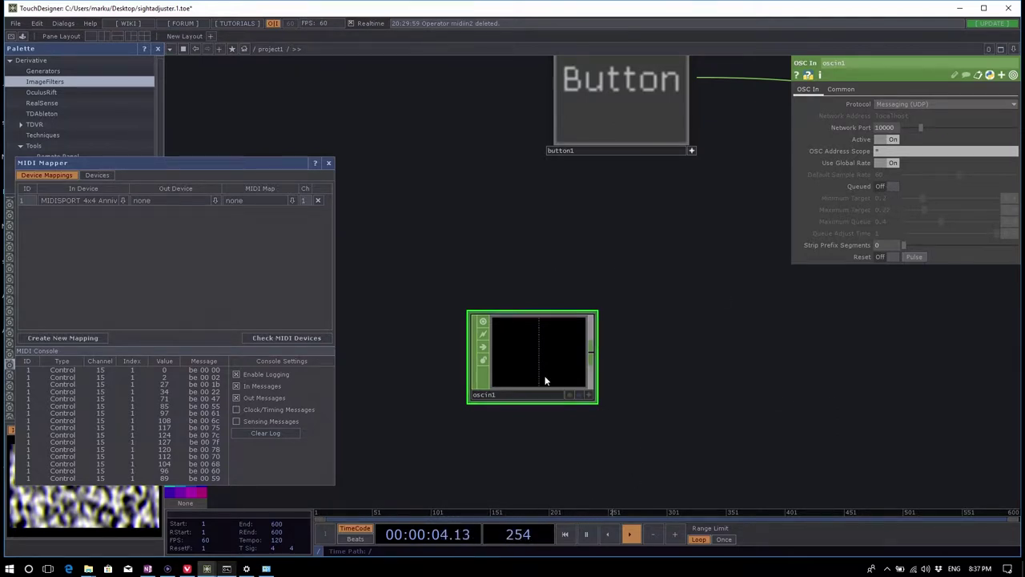
{"action": "scroll", "coordinate": [560, 415], "scroll_direction": "up", "scroll_amount": 2}
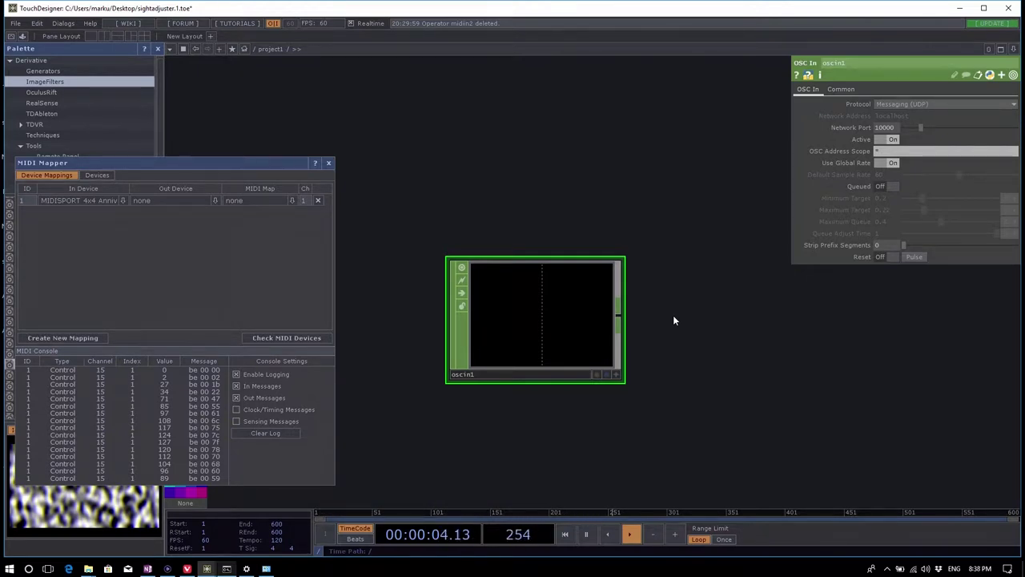
{"action": "scroll", "coordinate": [487, 437], "scroll_direction": "down", "scroll_amount": 5}
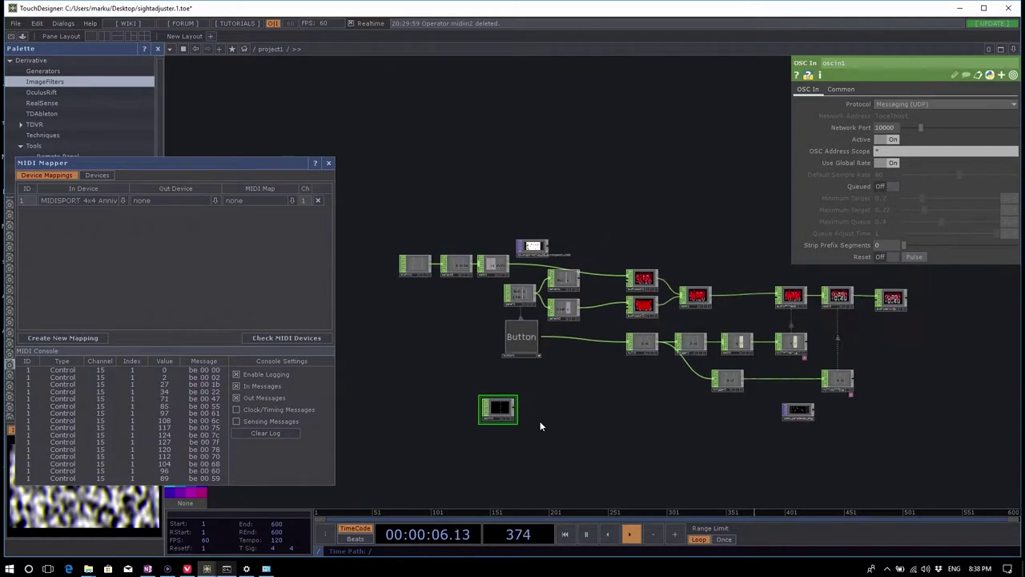
Step: Delete the oscin1 operator from the network and close the MIDI Mapper
{"action": "left_click_drag", "start_coordinate": [582, 394], "coordinate": [566, 345]}
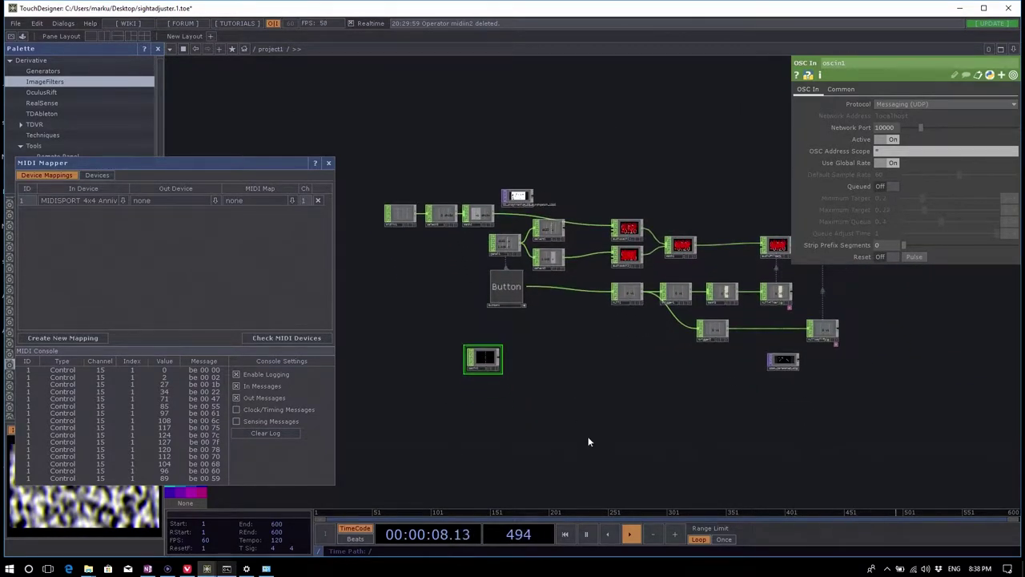
{"action": "key", "text": "Delete"}
{"action": "left_click", "coordinate": [328, 162]}
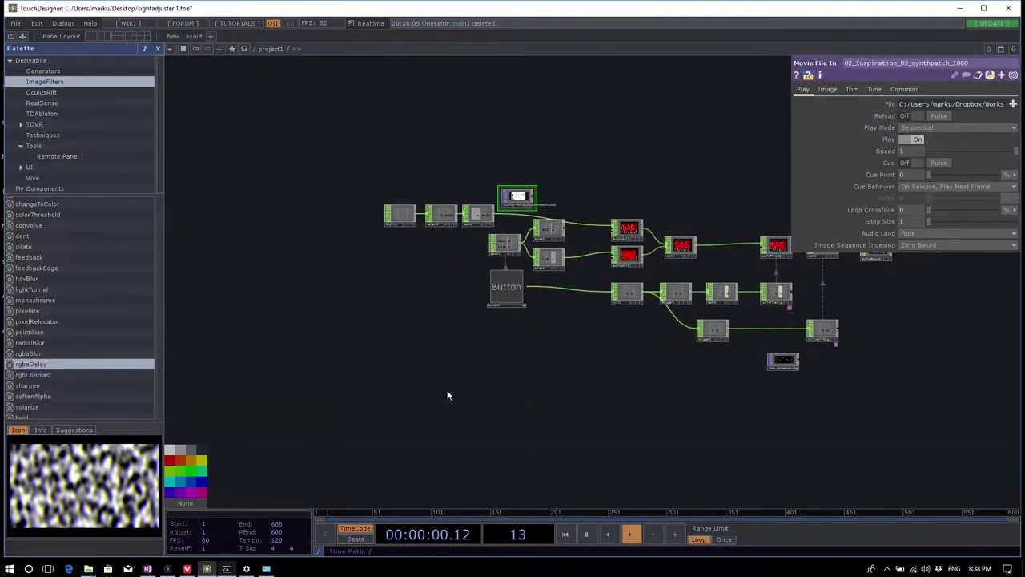
Step: Add a fresh OSC In CHOP in the empty area below the Button component
{"action": "key", "text": "Tab"}
{"action": "left_click", "coordinate": [302, 258]}
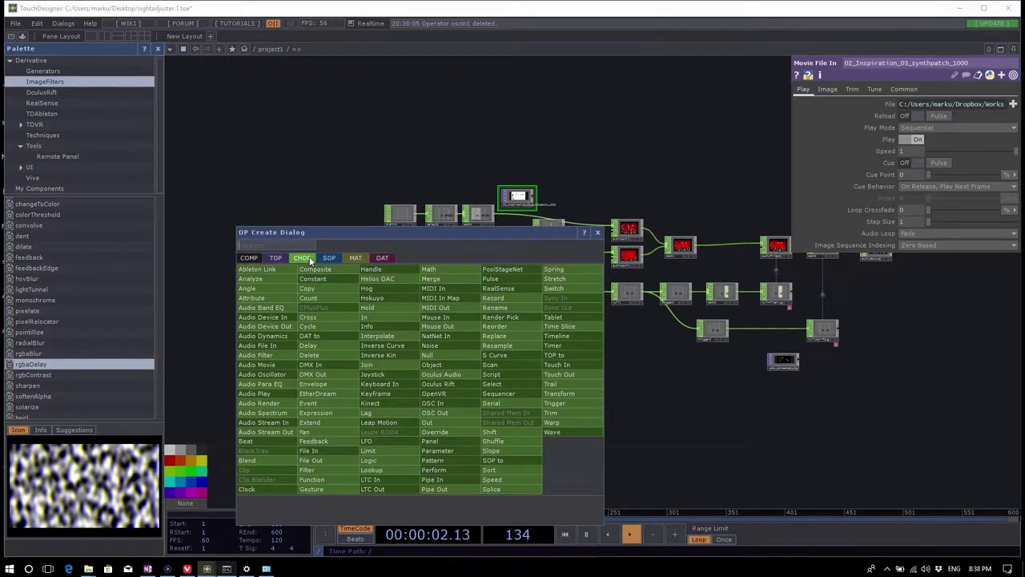
{"action": "type", "text": "o"}
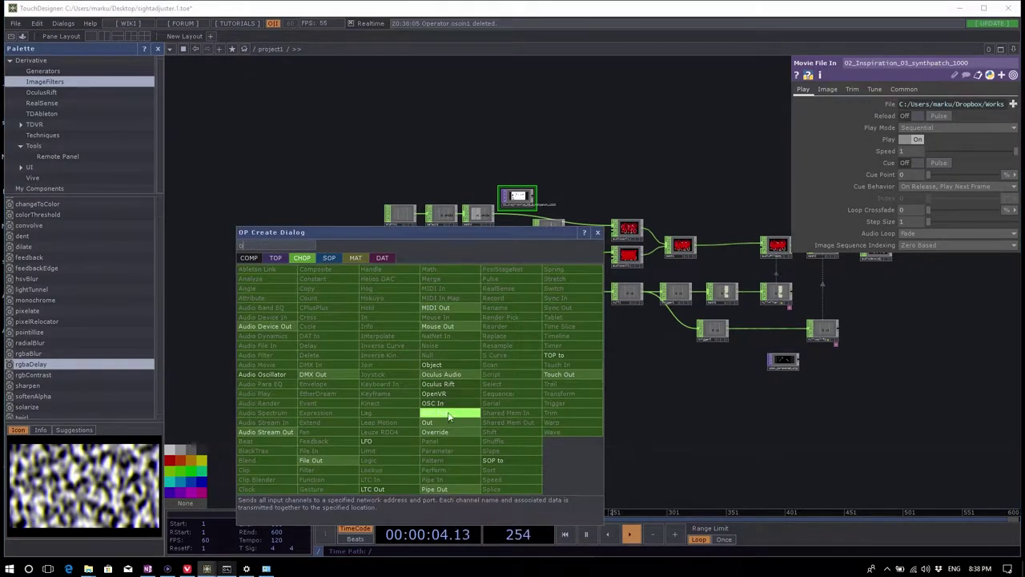
{"action": "left_click", "coordinate": [458, 403]}
{"action": "left_click", "coordinate": [415, 399]}
{"action": "scroll", "coordinate": [415, 399], "scroll_direction": "up", "scroll_amount": 5}
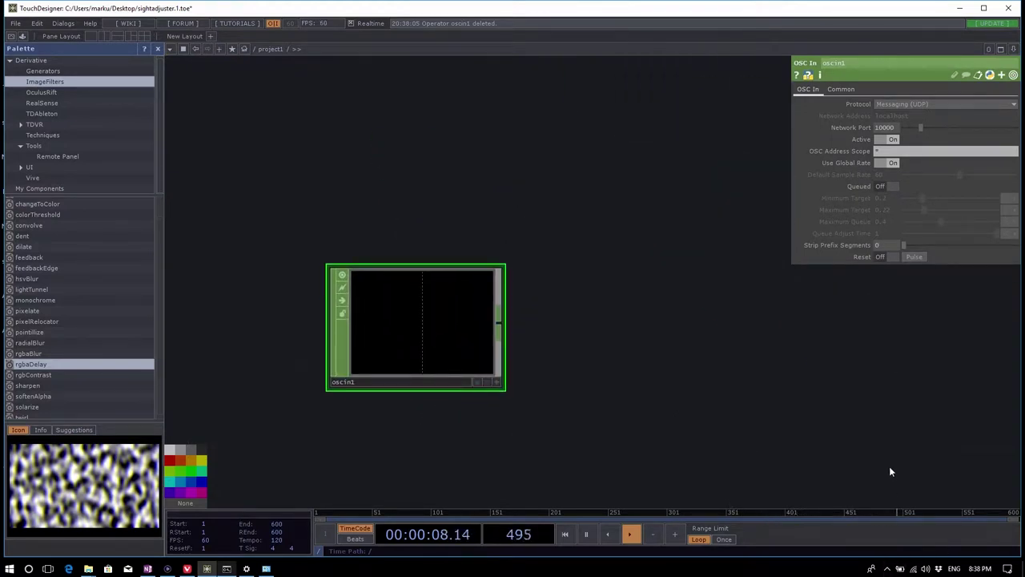
Step: Open the Windows Defender Firewall status and inspect the details of the guest or public networks
{"action": "key", "text": "super"}
{"action": "type", "text": "fire"}
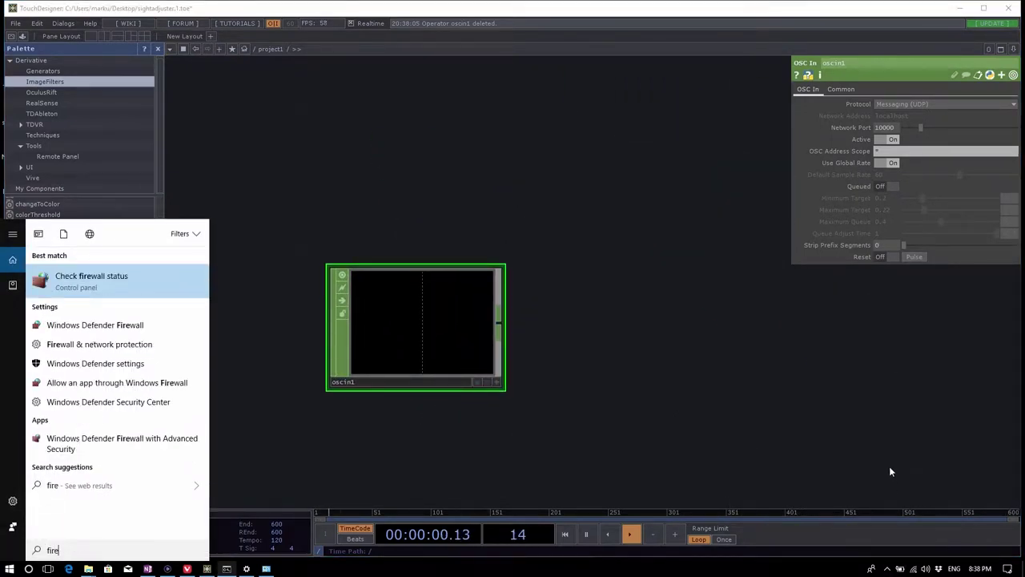
{"action": "left_click", "coordinate": [165, 282]}
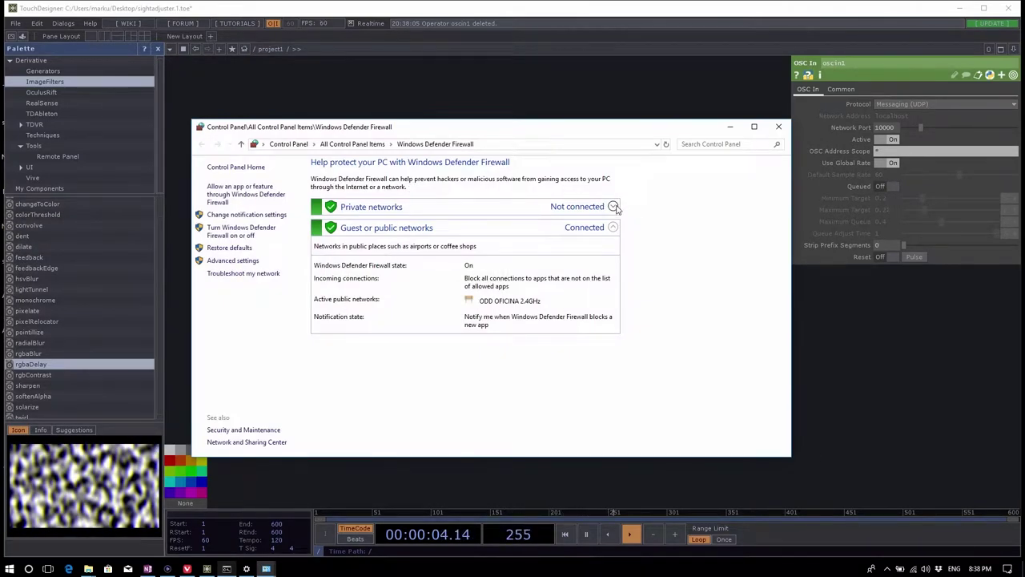
{"action": "left_click", "coordinate": [613, 228]}
{"action": "left_click", "coordinate": [612, 228]}
Step: Turn off Windows Defender Firewall for both the private and the public network settings
{"action": "left_click", "coordinate": [242, 230]}
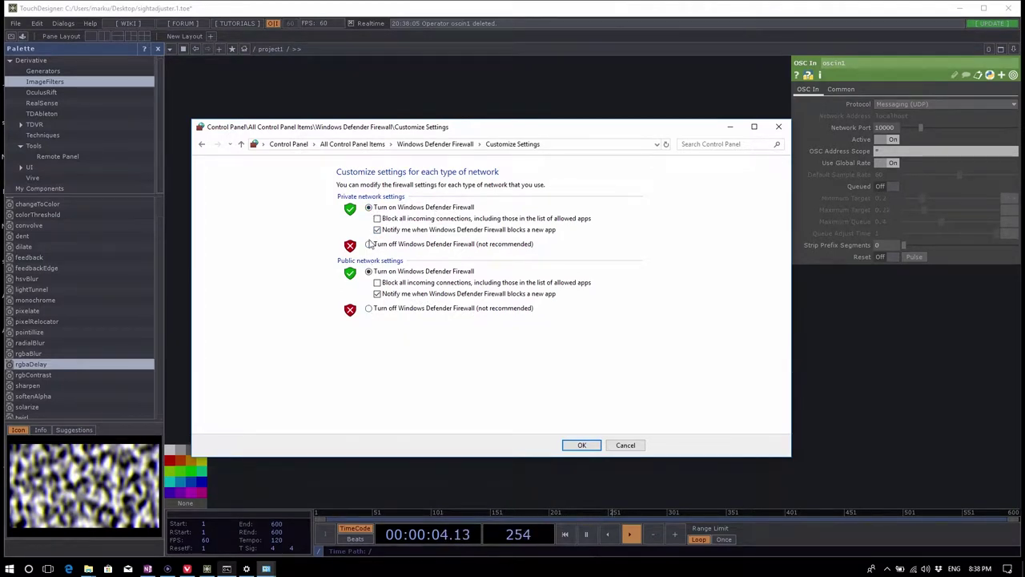
{"action": "left_click", "coordinate": [369, 243]}
{"action": "left_click", "coordinate": [368, 309]}
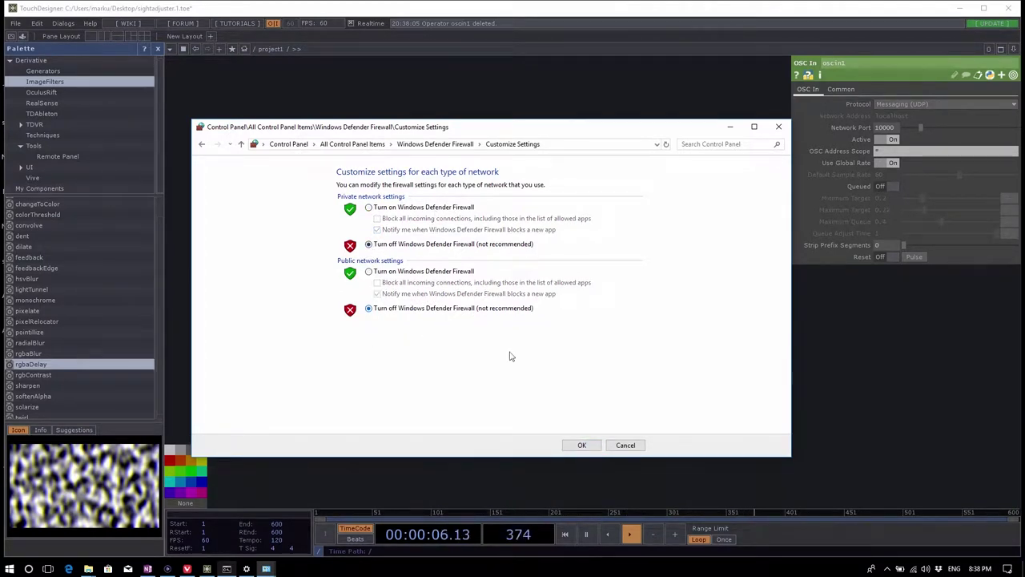
{"action": "left_click", "coordinate": [581, 444]}
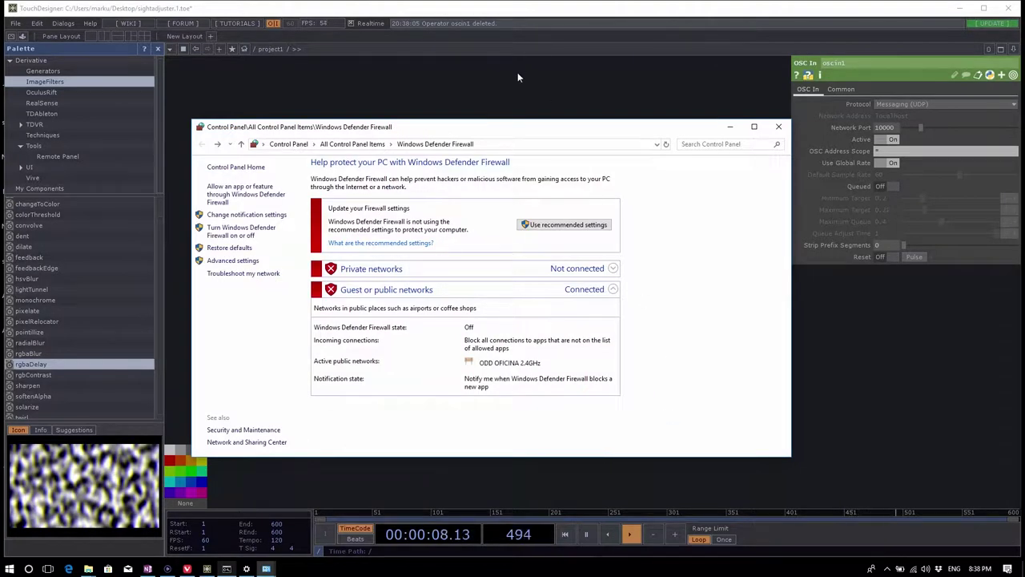
Step: Return to TouchDesigner and delete the oscin1 operator
{"action": "left_click", "coordinate": [836, 329]}
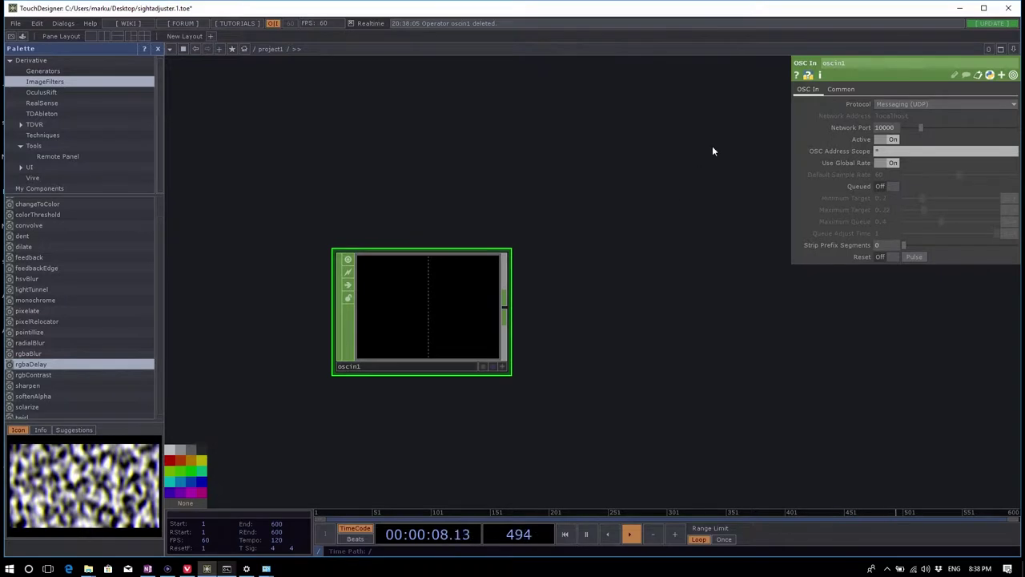
{"action": "right_click", "coordinate": [445, 314]}
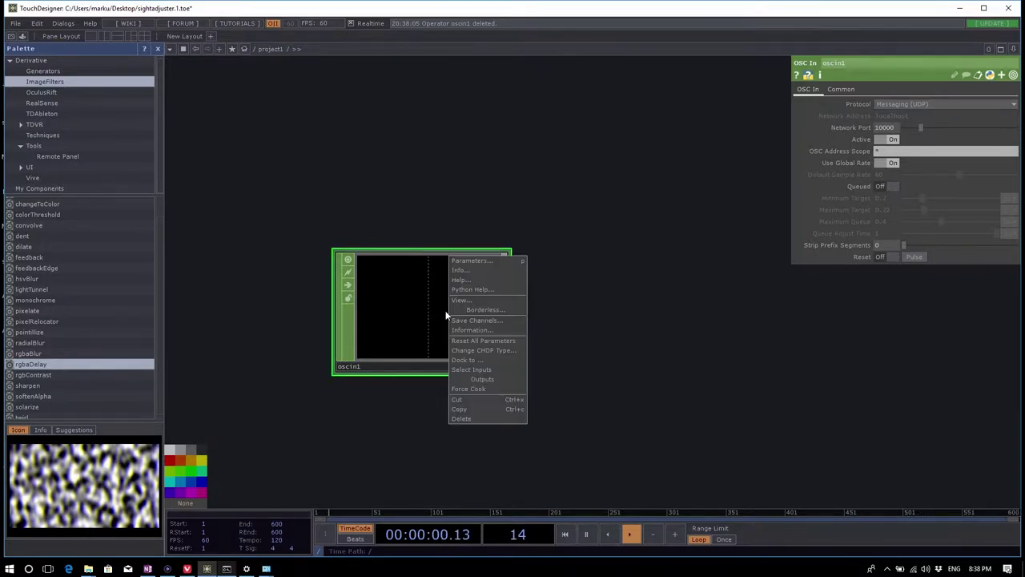
{"action": "left_click", "coordinate": [504, 421]}
Step: Turn Windows Defender Firewall back on for both private and public networks, and close the Control Panel window
{"action": "key", "text": "super"}
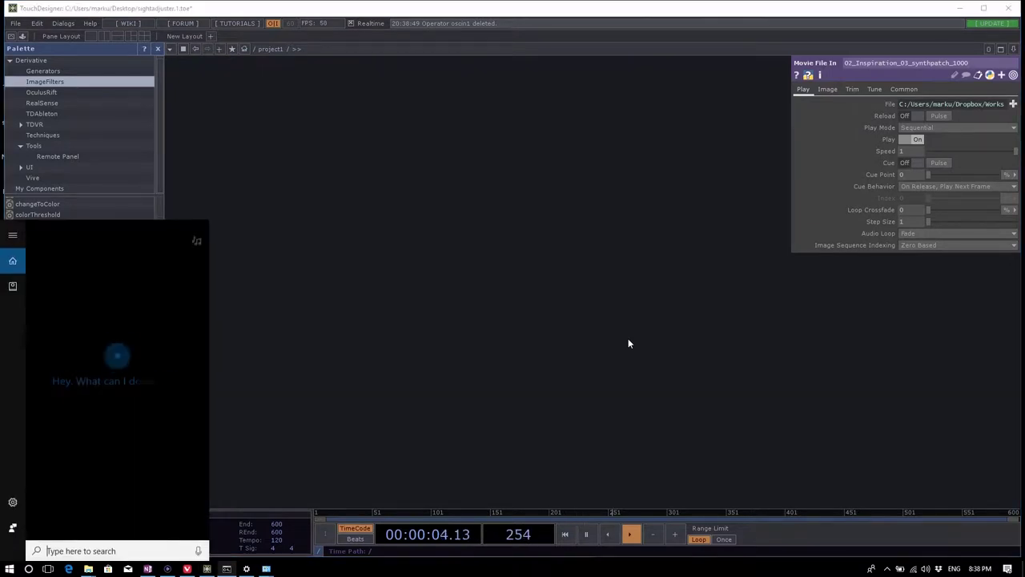
{"action": "type", "text": "fire"}
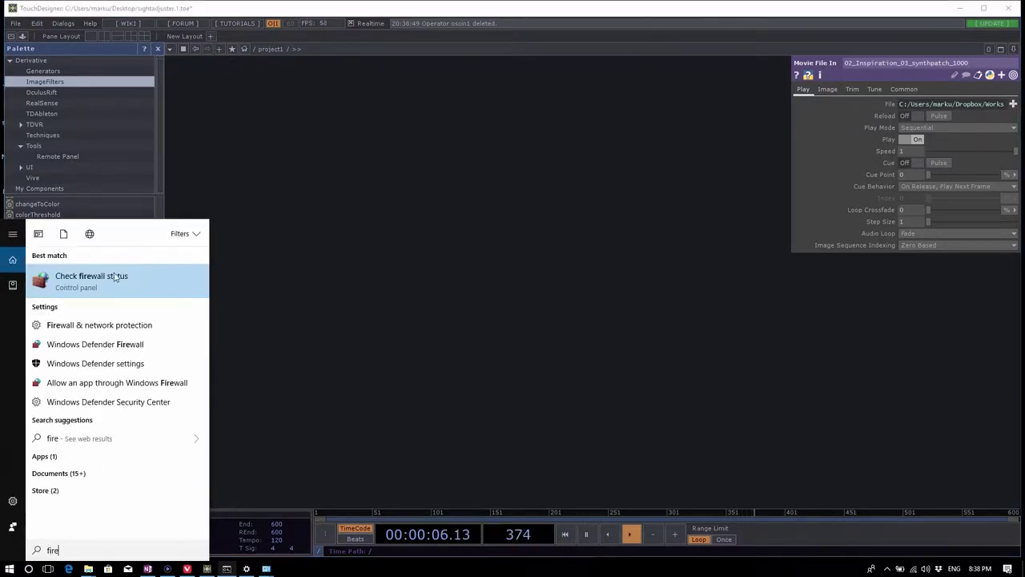
{"action": "left_click", "coordinate": [117, 276]}
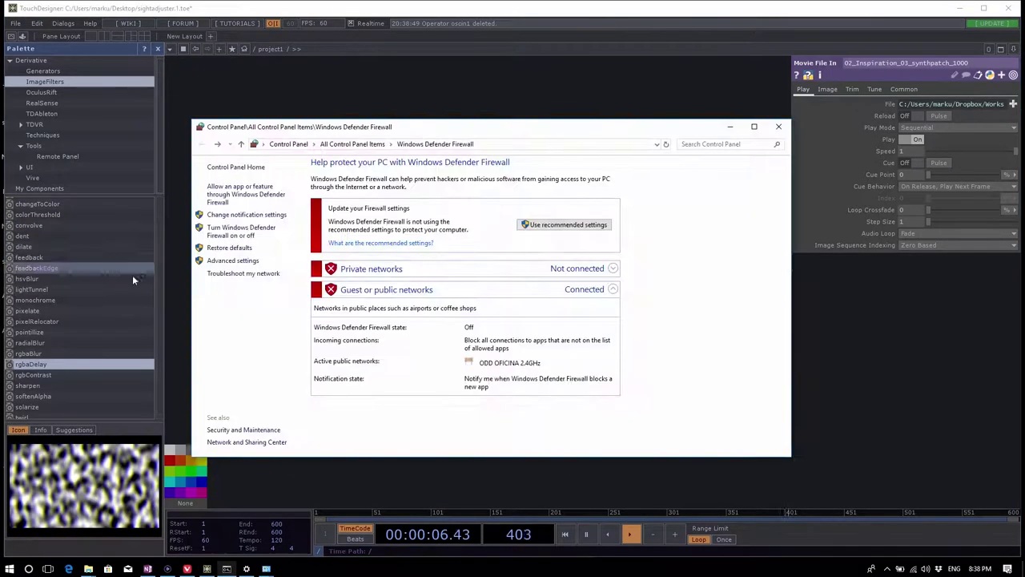
{"action": "left_click", "coordinate": [247, 231]}
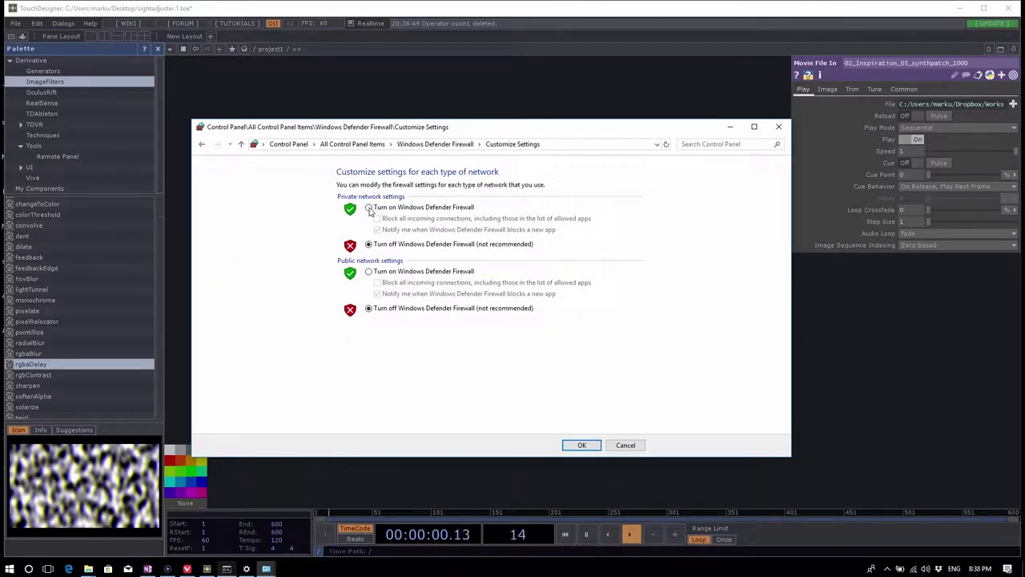
{"action": "left_click", "coordinate": [369, 207]}
{"action": "left_click", "coordinate": [369, 272]}
{"action": "left_click", "coordinate": [582, 445]}
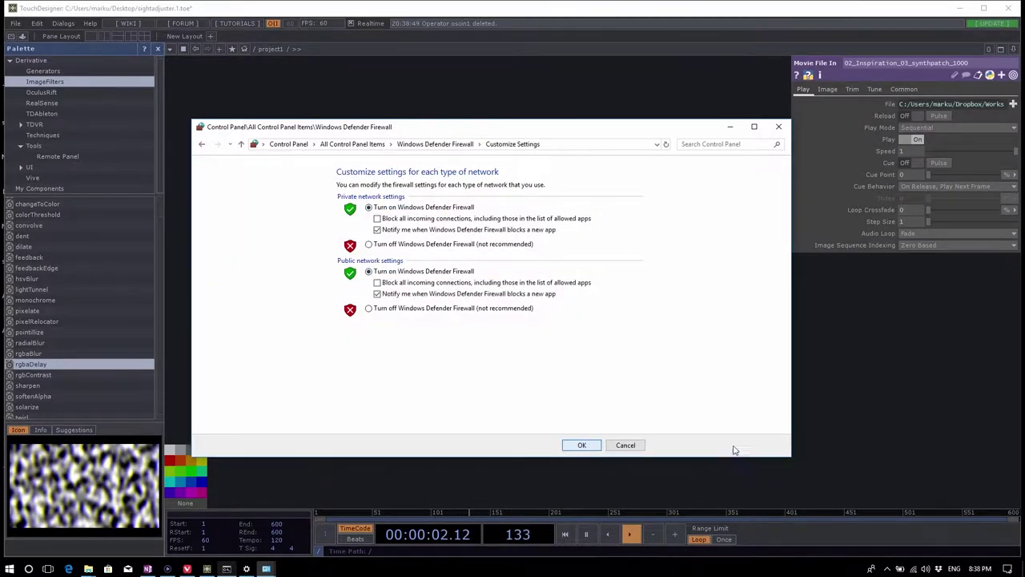
{"action": "left_click", "coordinate": [778, 127]}
Step: Place another OSC In CHOP below the synth network and delete it again
{"action": "key", "text": "h"}
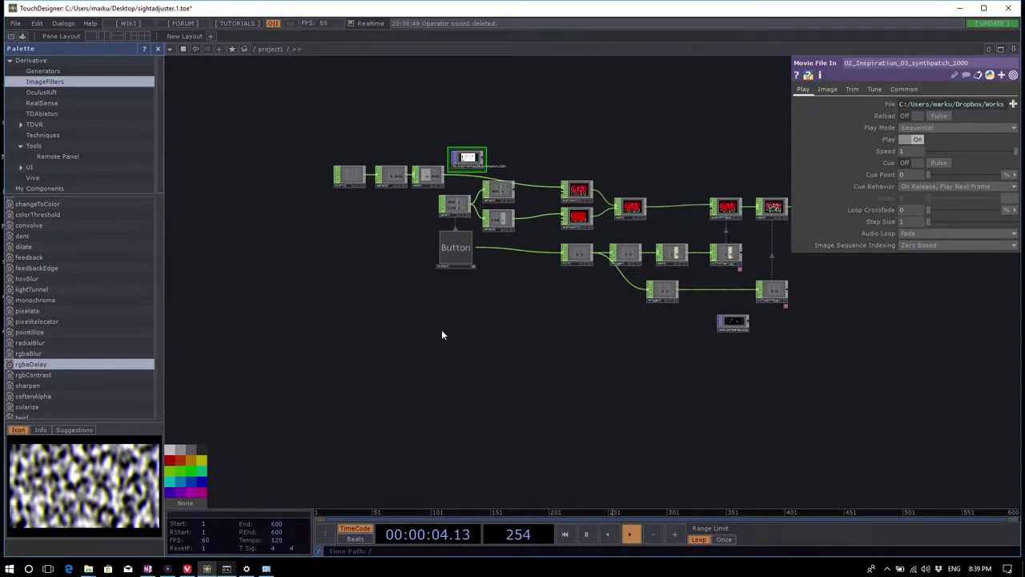
{"action": "key", "text": "Tab"}
{"action": "type", "text": "o"}
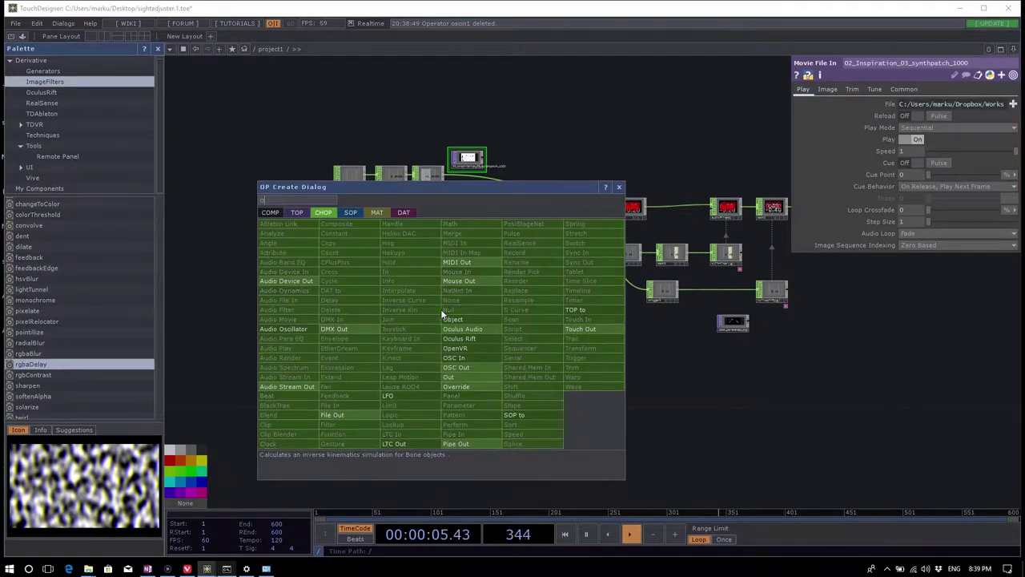
{"action": "left_click", "coordinate": [476, 358]}
{"action": "left_click", "coordinate": [472, 362]}
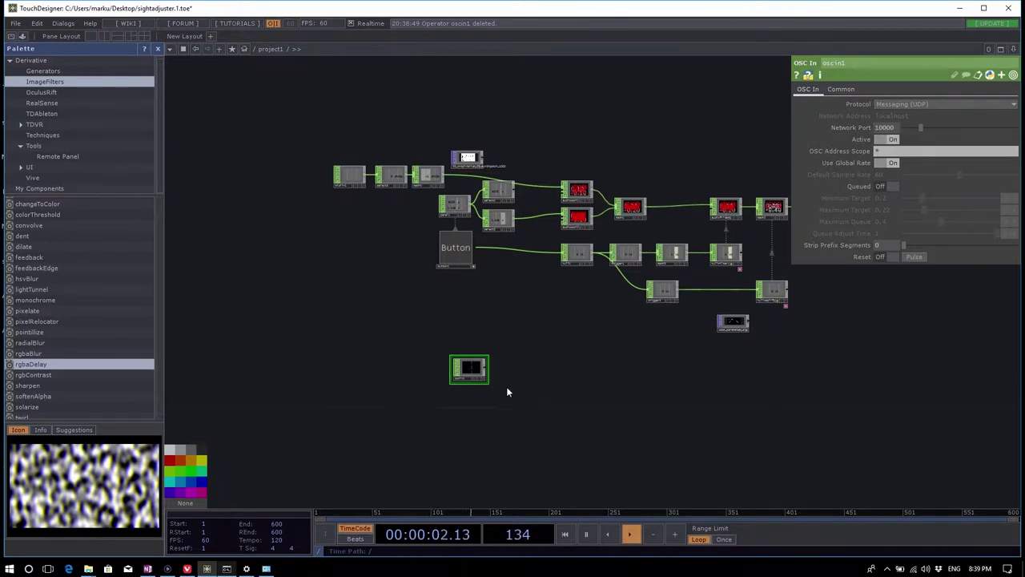
{"action": "scroll", "coordinate": [506, 392], "scroll_direction": "up", "scroll_amount": 5}
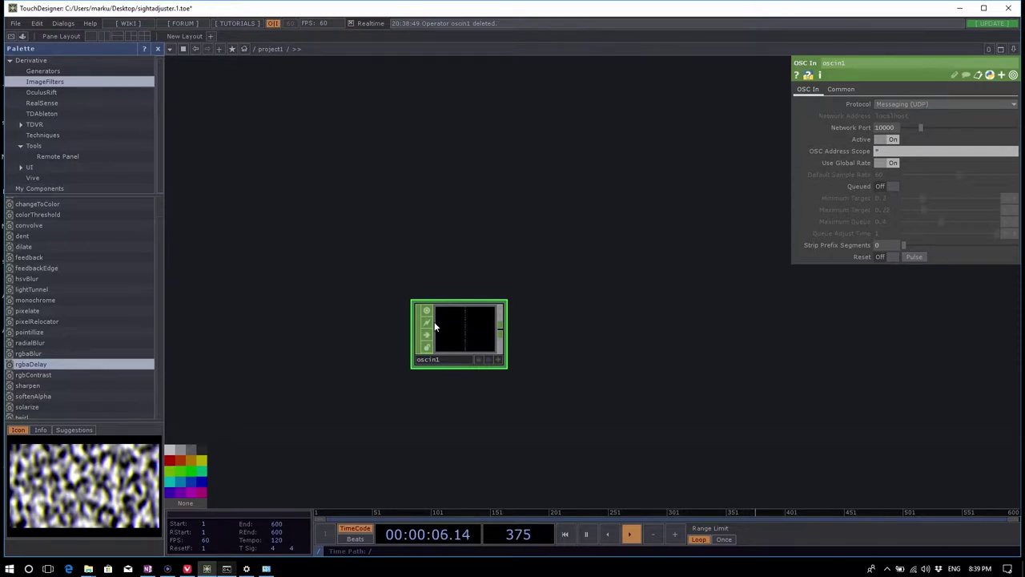
{"action": "key", "text": "Delete"}
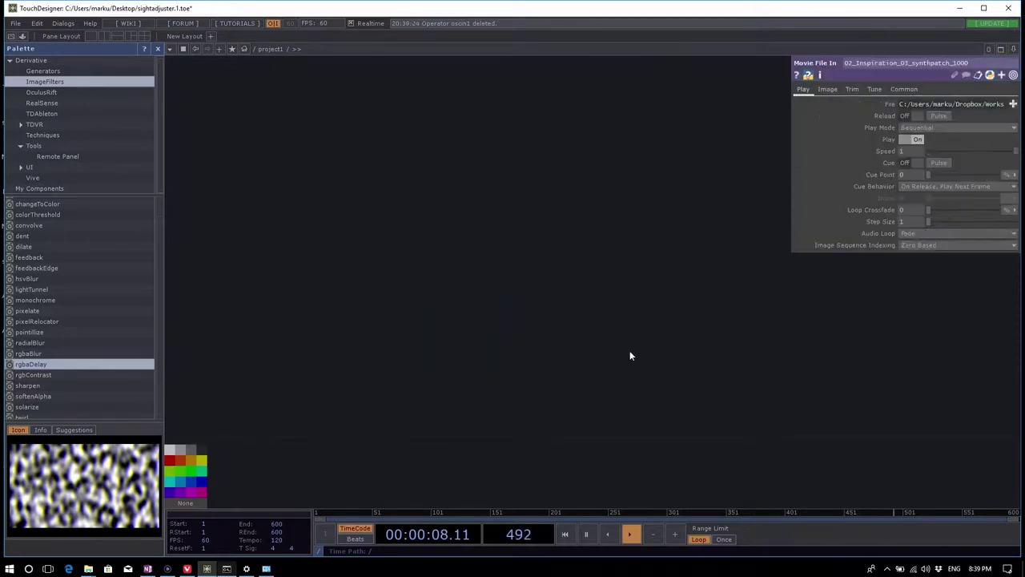
{"action": "scroll", "coordinate": [422, 353], "scroll_direction": "down", "scroll_amount": 5}
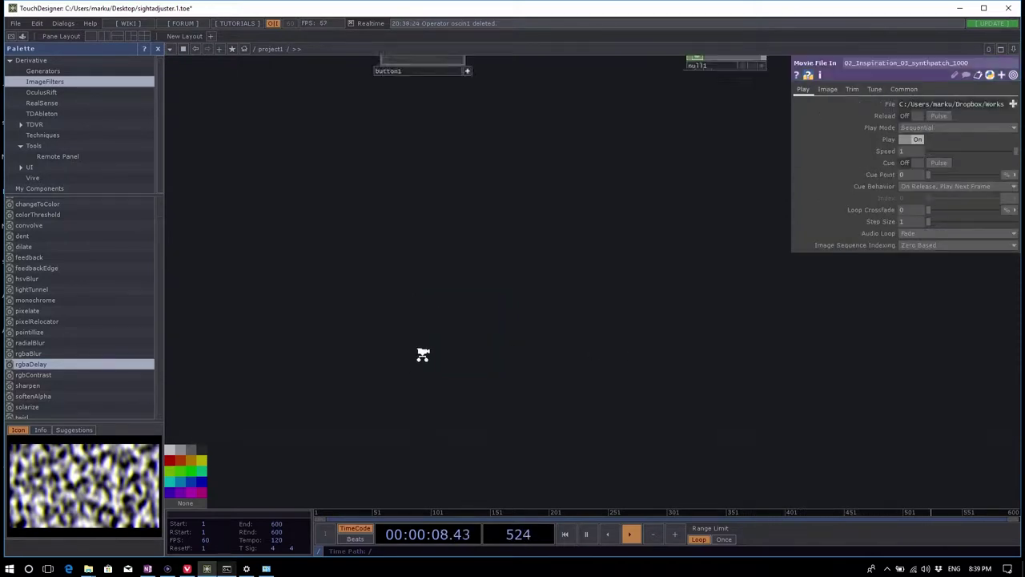
Step: Look up the tdAbletonPackage component in the Palette's TDAbleton category
{"action": "left_click", "coordinate": [57, 114]}
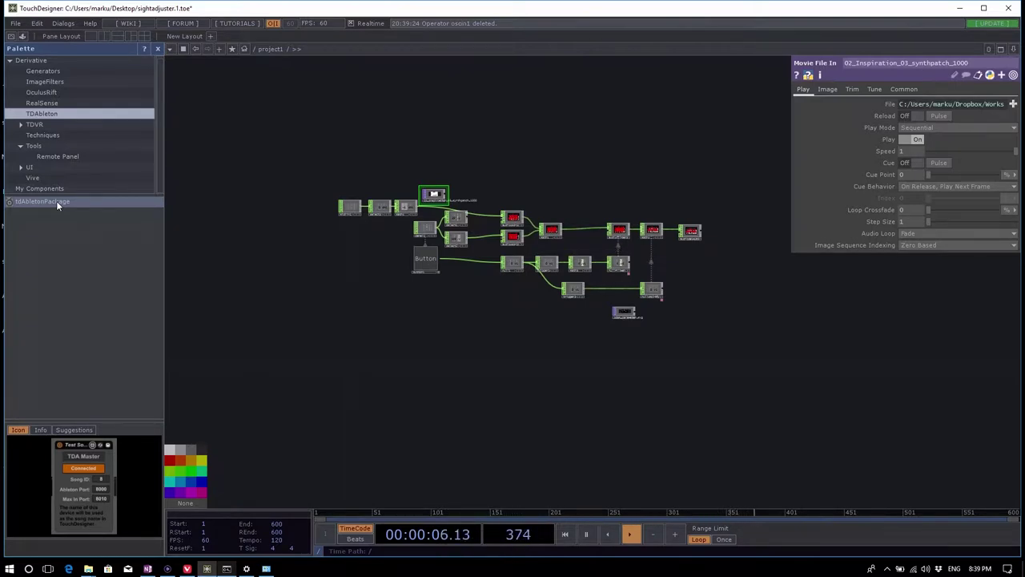
{"action": "left_click", "coordinate": [48, 202]}
Step: Move the ADSR_parameter_svg and 02_Inspiration_03_synthpatch_1000 reference images into the free space above the midiin1 chain
{"action": "scroll", "coordinate": [611, 313], "scroll_direction": "up", "scroll_amount": 5}
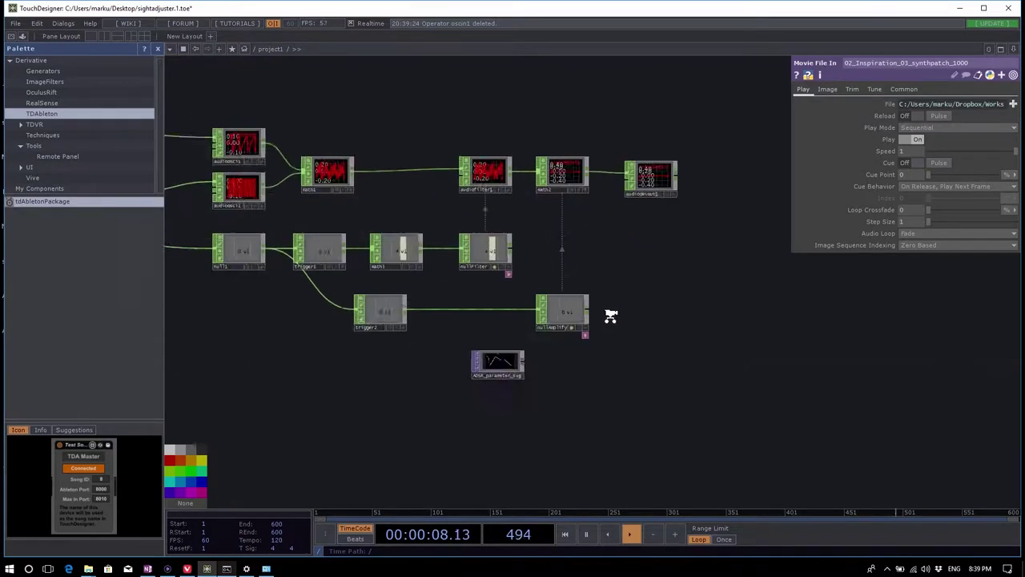
{"action": "left_click", "coordinate": [497, 381]}
{"action": "left_click_drag", "start_coordinate": [497, 382], "coordinate": [432, 99]}
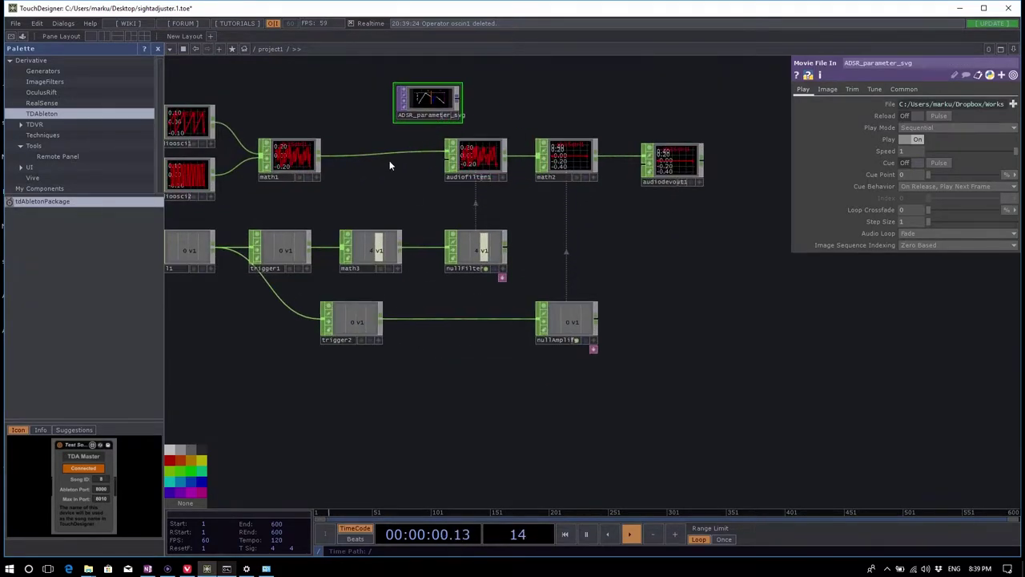
{"action": "left_click_drag", "start_coordinate": [389, 160], "coordinate": [594, 339]}
{"action": "left_click_drag", "start_coordinate": [560, 255], "coordinate": [251, 120]}
{"action": "left_click_drag", "start_coordinate": [318, 200], "coordinate": [690, 312]}
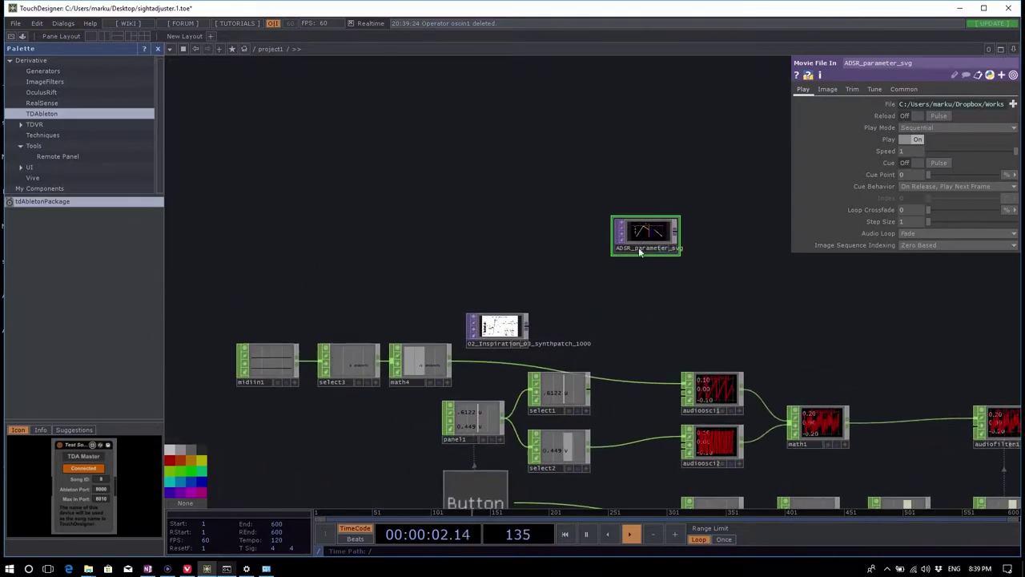
{"action": "left_click_drag", "start_coordinate": [628, 238], "coordinate": [403, 151]}
{"action": "left_click_drag", "start_coordinate": [497, 326], "coordinate": [421, 189]}
Step: Move audiodevout1 farther away from math2 to make room at the end of the audio chain
{"action": "scroll", "coordinate": [517, 238], "scroll_direction": "down", "scroll_amount": 4}
{"action": "scroll", "coordinate": [612, 244], "scroll_direction": "up", "scroll_amount": 5}
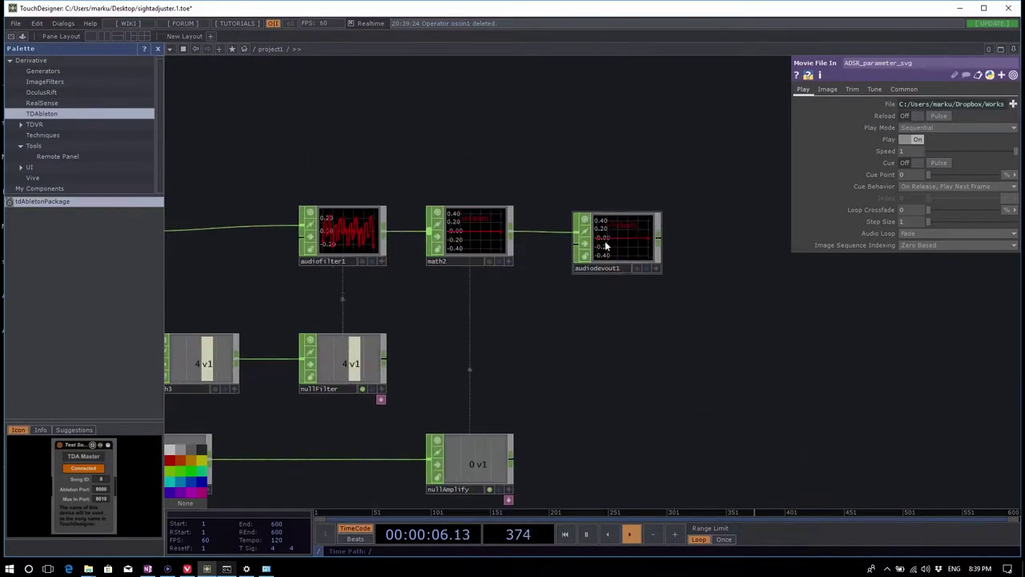
{"action": "left_click_drag", "start_coordinate": [612, 241], "coordinate": [817, 279]}
{"action": "scroll", "coordinate": [631, 270], "scroll_direction": "down", "scroll_amount": 5}
{"action": "scroll", "coordinate": [631, 271], "scroll_direction": "down", "scroll_amount": 3}
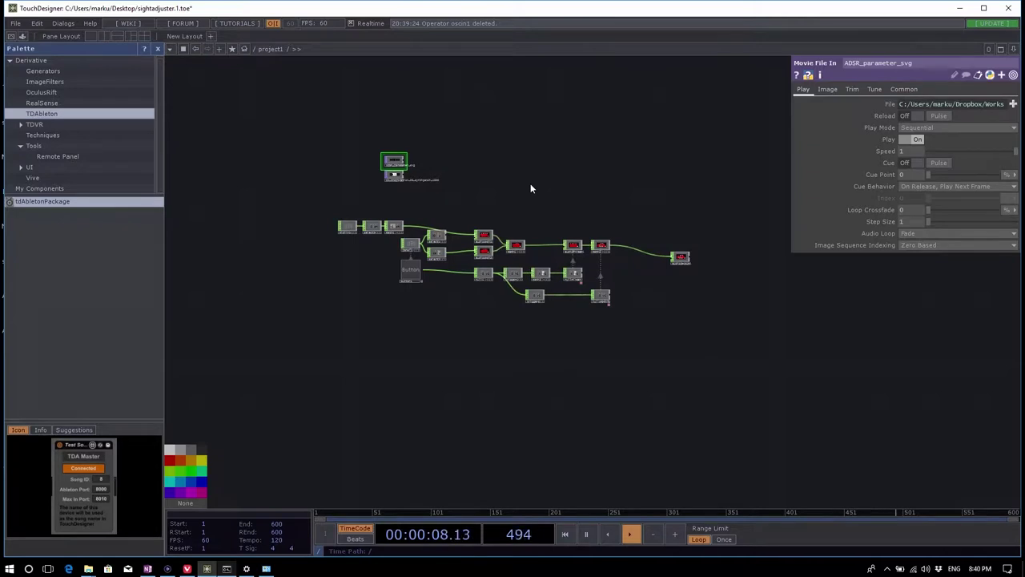
Step: Connect select1 to the input of audioosci1 in place of math4
{"action": "scroll", "coordinate": [408, 295], "scroll_direction": "up", "scroll_amount": 5}
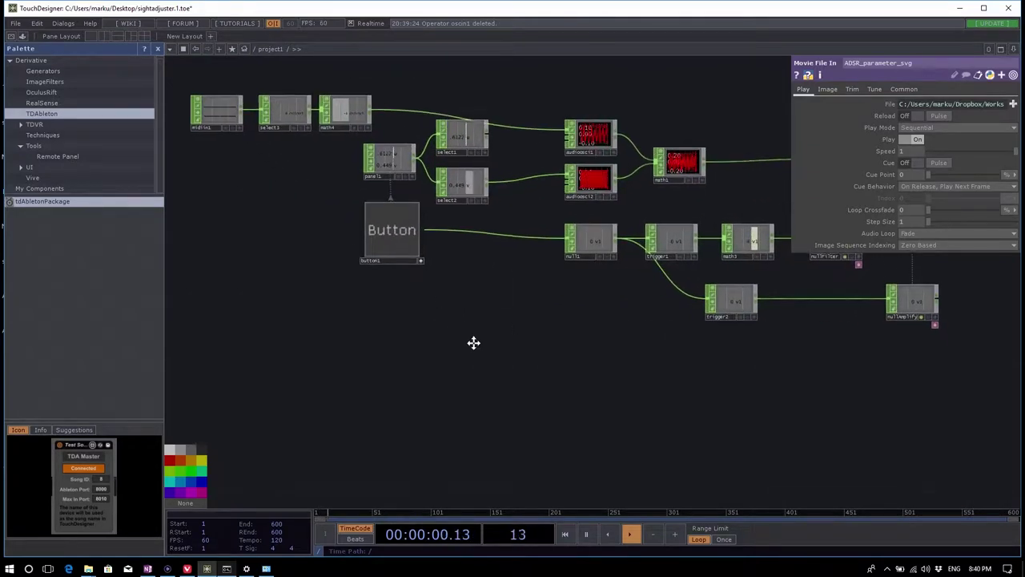
{"action": "left_click_drag", "start_coordinate": [473, 343], "coordinate": [373, 373]}
{"action": "scroll", "coordinate": [368, 320], "scroll_direction": "down", "scroll_amount": 3}
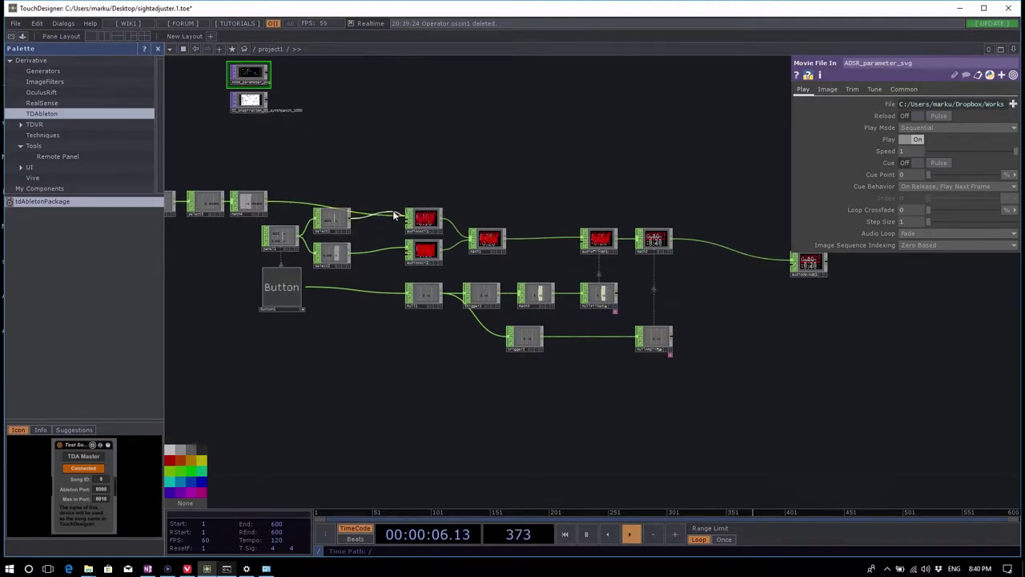
{"action": "left_click_drag", "start_coordinate": [430, 161], "coordinate": [401, 178]}
Step: Select the synth voice from the oscillators to nullAmplify, and move audiodevout1 level with math2
{"action": "right_click_drag", "start_coordinate": [400, 177], "coordinate": [661, 445]}
{"action": "scroll", "coordinate": [293, 304], "scroll_direction": "up", "scroll_amount": 2}
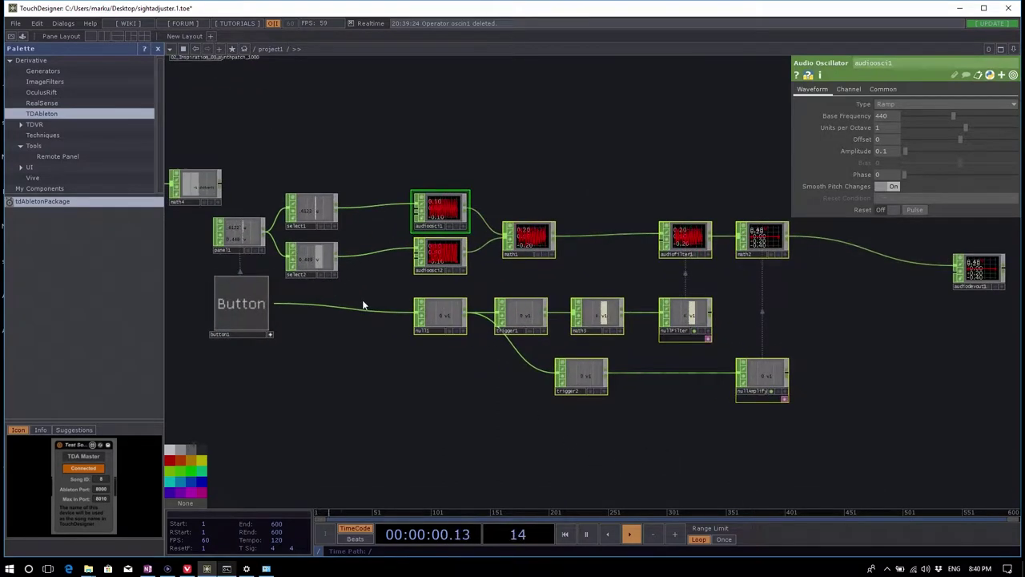
{"action": "left_click_drag", "start_coordinate": [484, 168], "coordinate": [437, 173]}
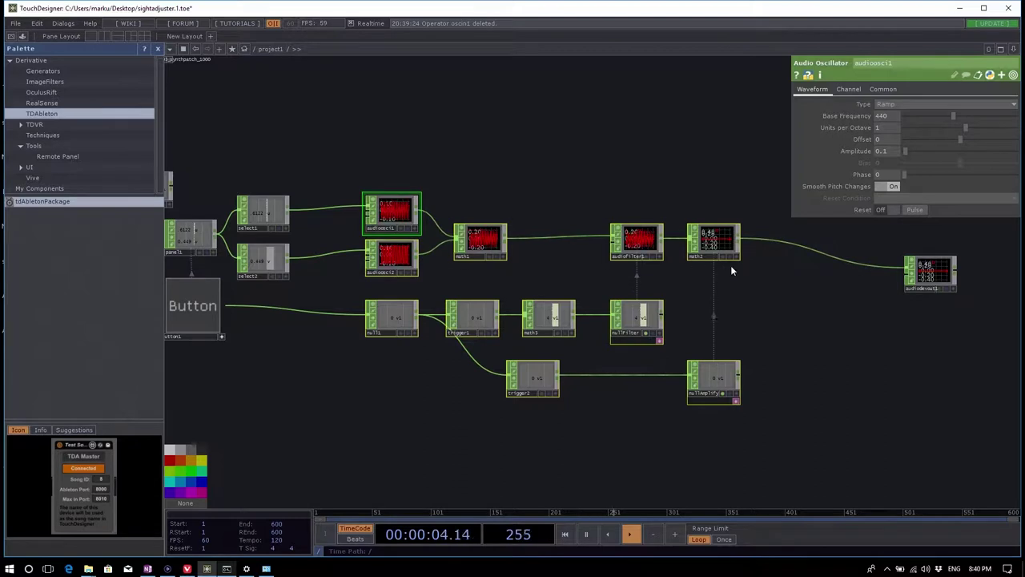
{"action": "left_click_drag", "start_coordinate": [941, 277], "coordinate": [964, 246]}
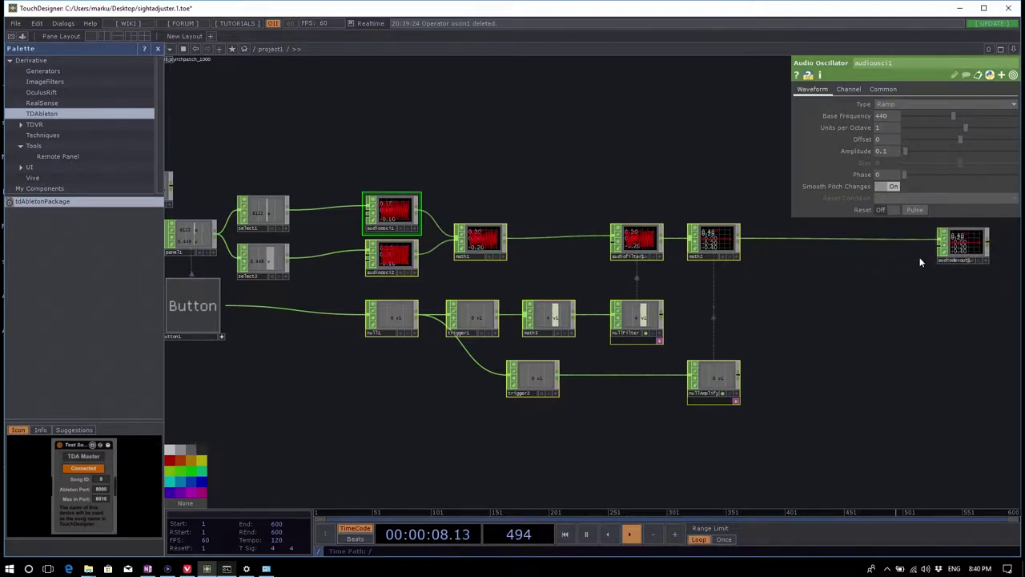
Step: Duplicate the 11-node synth voice, from the audio oscillators and null1 to math2 and nullAmplify, and place the copy below the original
{"action": "left_click_drag", "start_coordinate": [352, 144], "coordinate": [821, 469]}
{"action": "key", "text": "ctrl+c"}
{"action": "key", "text": "ctrl+v"}
{"action": "middle_click_drag", "start_coordinate": [829, 434], "coordinate": [793, 342]}
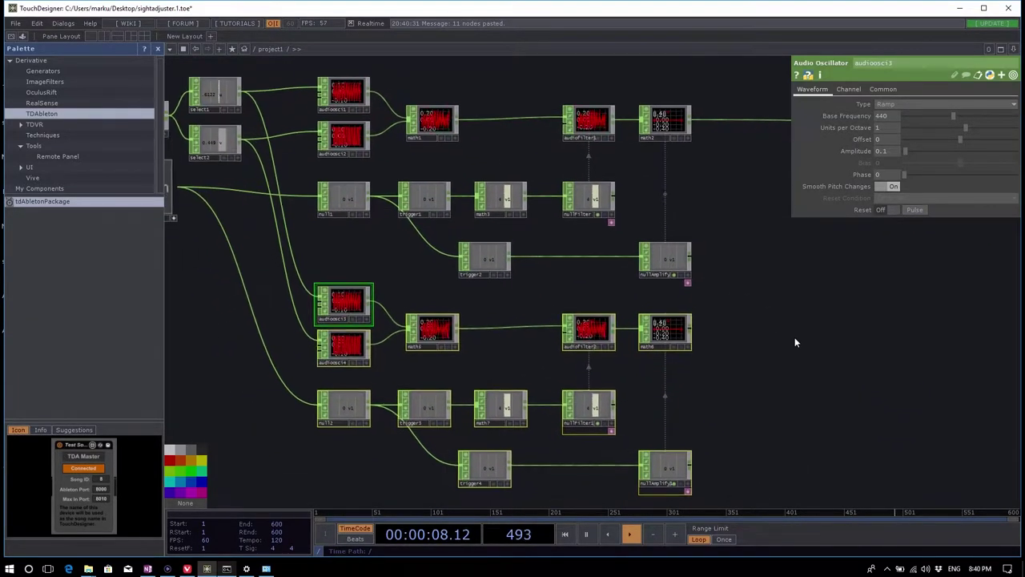
Step: Undo the last paste of the duplicated synth voice
{"action": "key", "text": "ctrl+z"}
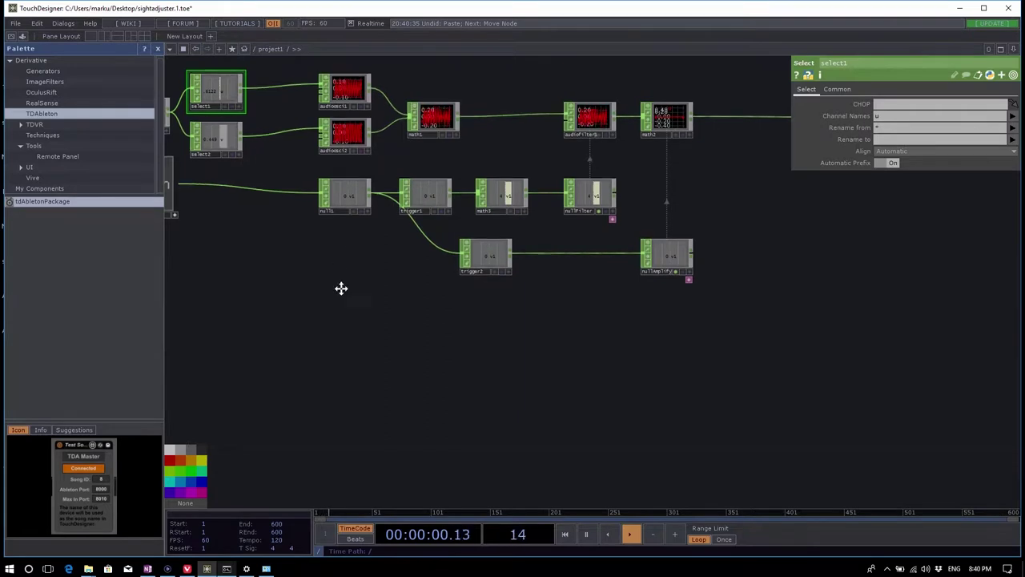
{"action": "key", "text": "h"}
{"action": "left_click_drag", "start_coordinate": [300, 110], "coordinate": [751, 389]}
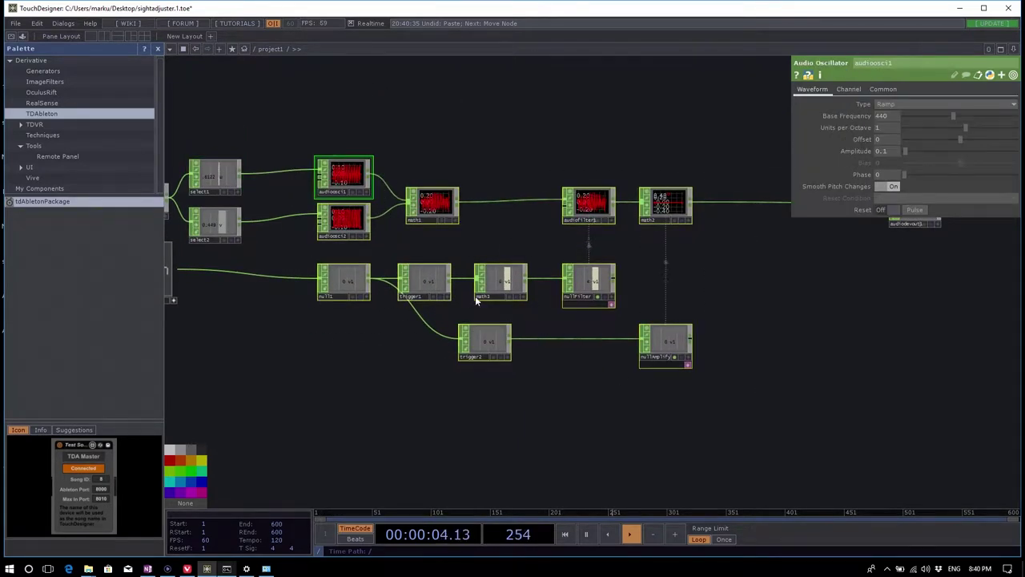
{"action": "middle_click_drag", "start_coordinate": [787, 370], "coordinate": [745, 404]}
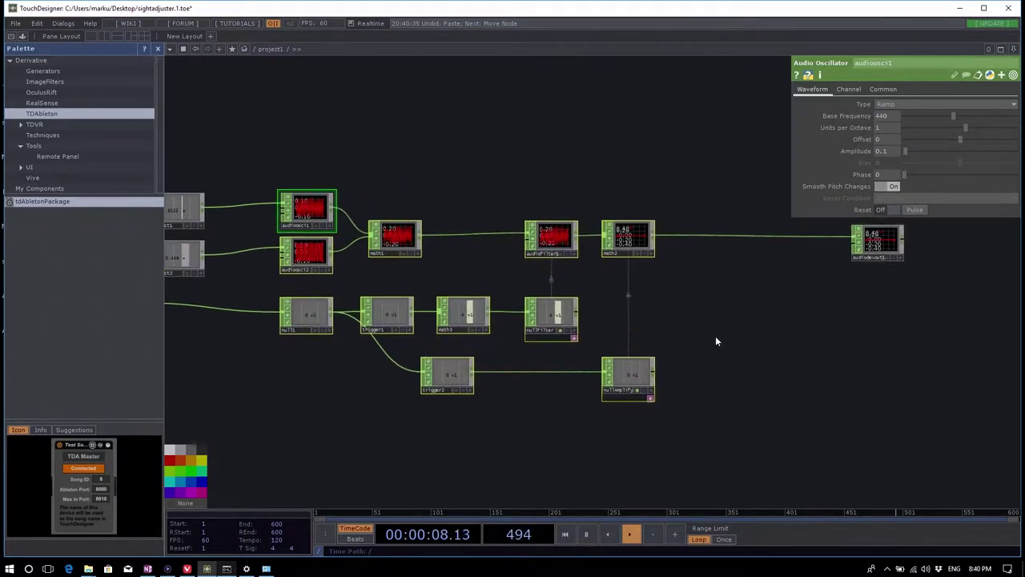
{"action": "key", "text": "ctrl+v"}
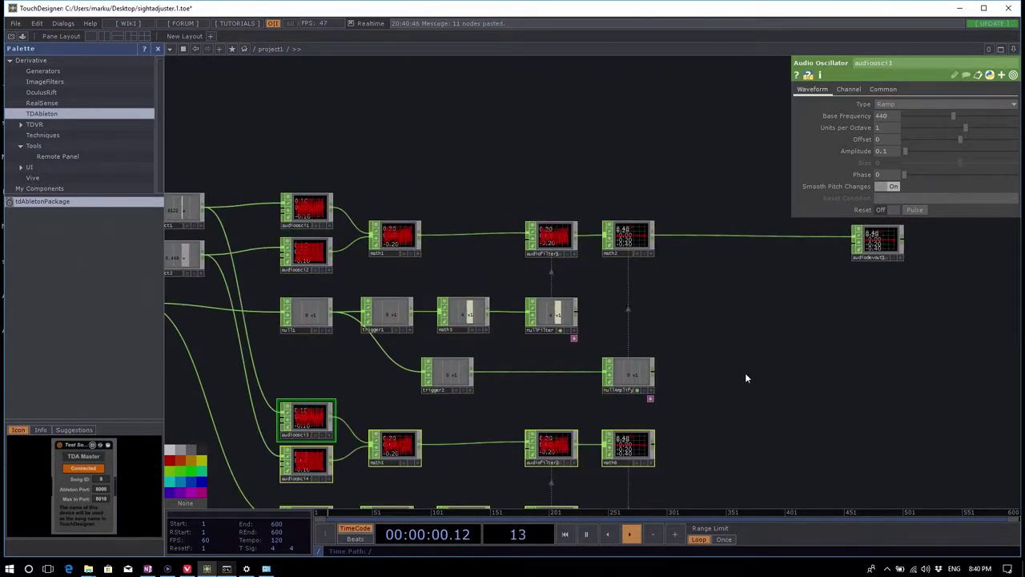
{"action": "scroll", "coordinate": [745, 372], "scroll_direction": "down", "scroll_amount": 6}
{"action": "middle_click_drag", "start_coordinate": [767, 339], "coordinate": [736, 331]}
{"action": "middle_click_drag", "start_coordinate": [676, 343], "coordinate": [778, 309]}
{"action": "right_click_drag", "start_coordinate": [755, 320], "coordinate": [400, 459]}
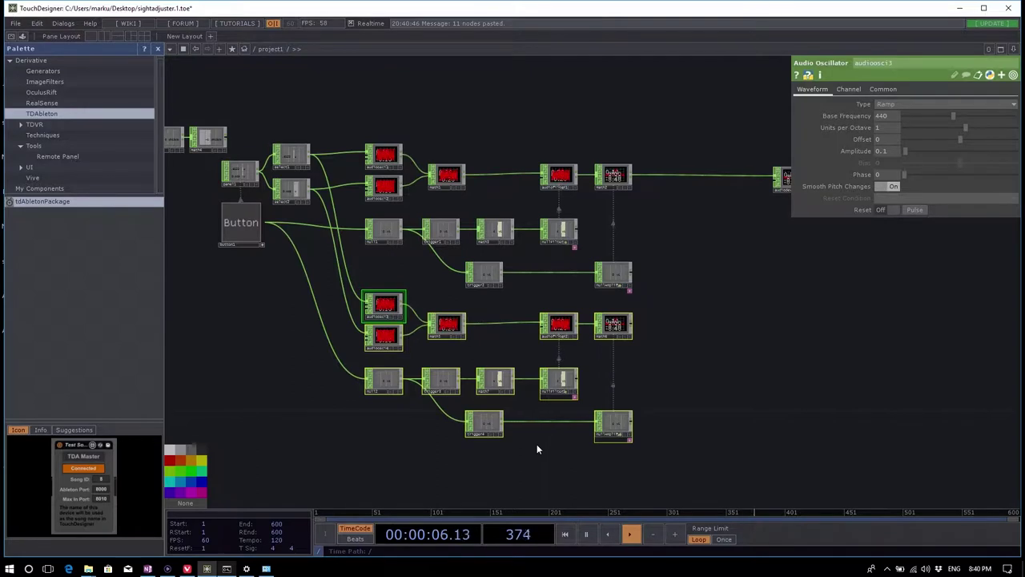
{"action": "key", "text": "Delete"}
Step: Duplicate the 11-node synth voice, from the two audio oscillators and null1 to math2 and nullAmplify, placing the copy below the original
{"action": "middle_click_drag", "start_coordinate": [457, 183], "coordinate": [384, 163]}
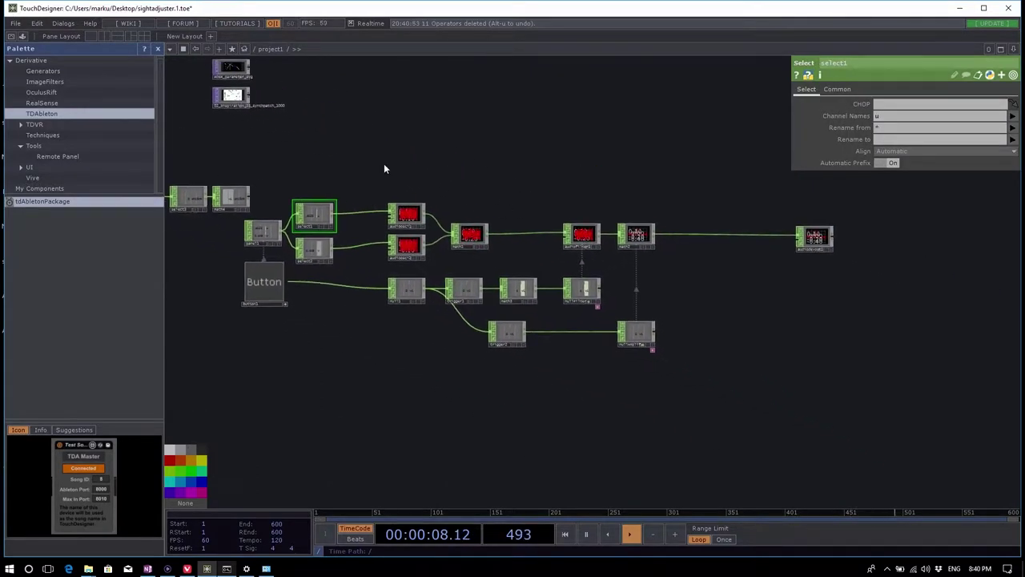
{"action": "right_click_drag", "start_coordinate": [384, 164], "coordinate": [454, 174]}
{"action": "right_click", "coordinate": [736, 405]}
{"action": "left_click", "coordinate": [670, 415]}
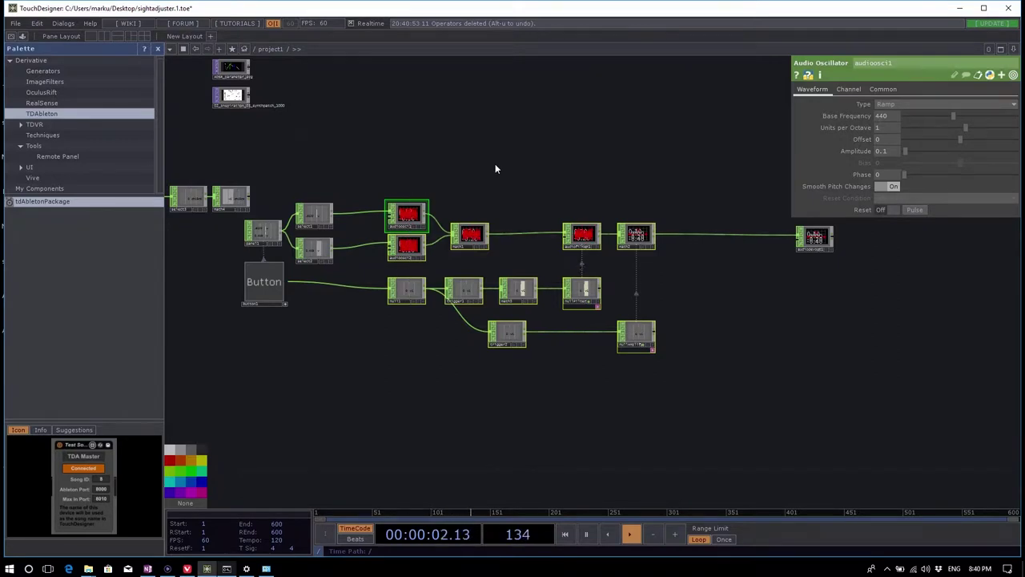
{"action": "key", "text": "ctrl+v"}
Step: Move audiodevout1 to a height between math2 and math6, leaving room after the two voices' outputs
{"action": "left_click_drag", "start_coordinate": [727, 415], "coordinate": [653, 359]}
{"action": "left_click_drag", "start_coordinate": [715, 198], "coordinate": [824, 298]}
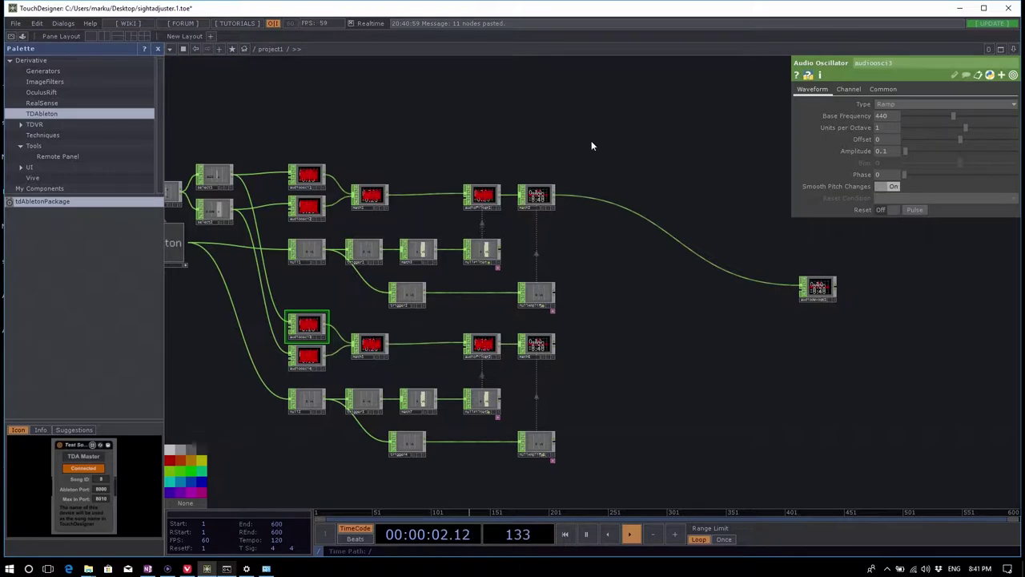
{"action": "scroll", "coordinate": [563, 205], "scroll_direction": "up", "scroll_amount": 3}
{"action": "scroll", "coordinate": [298, 403], "scroll_direction": "up", "scroll_amount": 3}
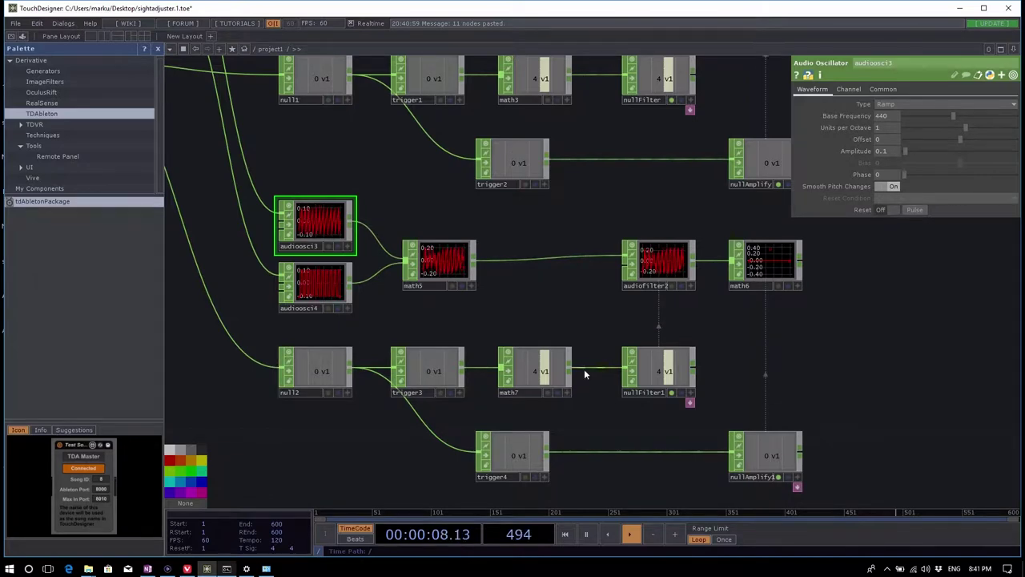
{"action": "left_click_drag", "start_coordinate": [862, 370], "coordinate": [679, 414]}
{"action": "scroll", "coordinate": [678, 414], "scroll_direction": "down", "scroll_amount": 5}
{"action": "scroll", "coordinate": [614, 196], "scroll_direction": "up", "scroll_amount": 4}
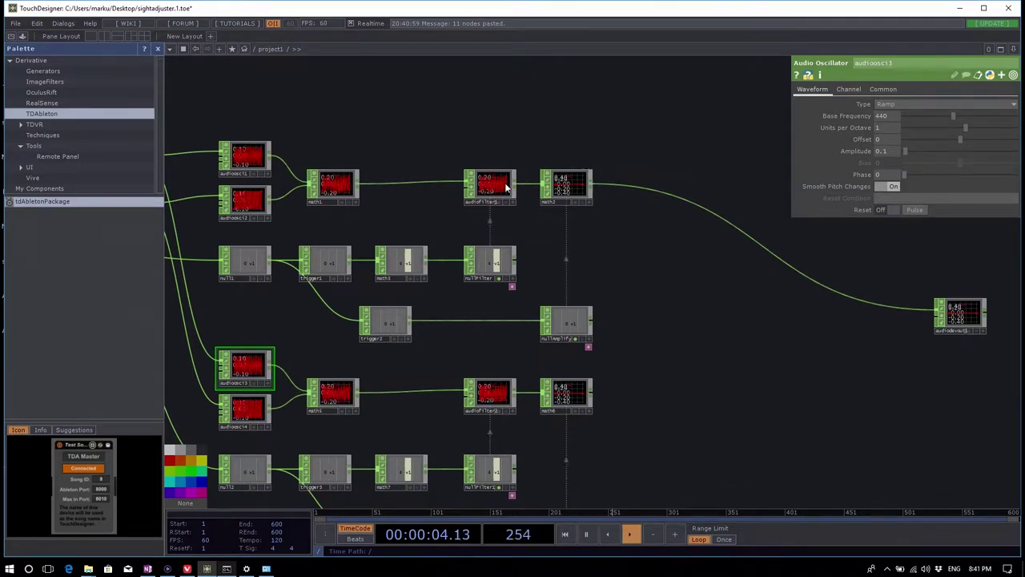
Step: Insert a Merge CHOP on the connection between math2 and audiodevout1
{"action": "right_click", "coordinate": [593, 189]}
{"action": "type", "text": "me"}
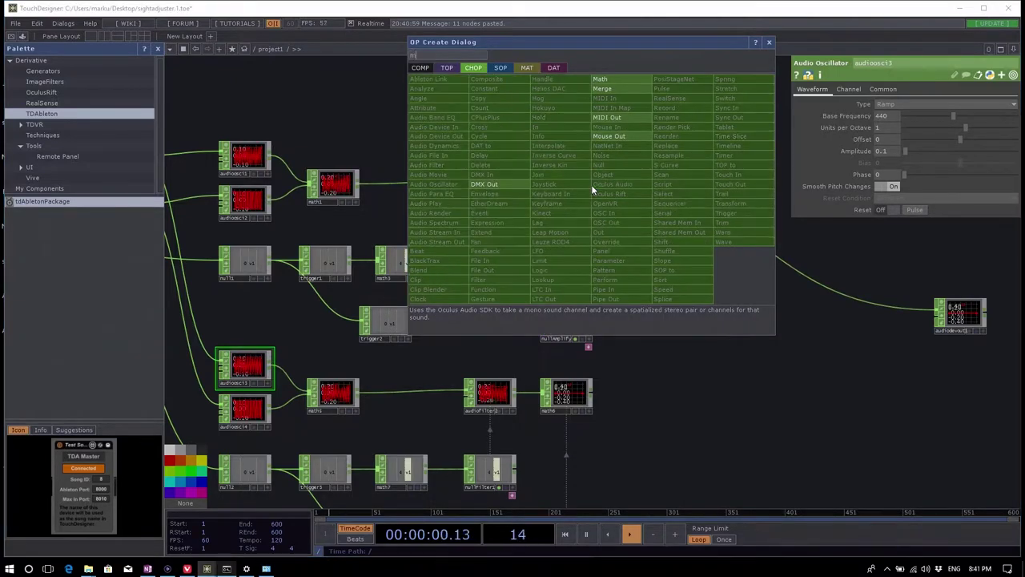
{"action": "type", "text": "r"}
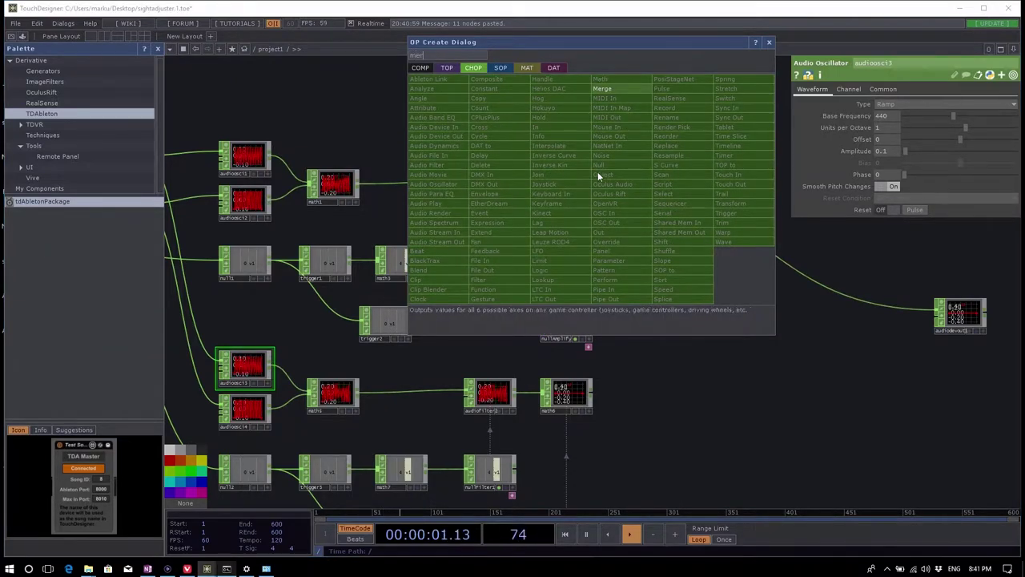
{"action": "left_click", "coordinate": [640, 87]}
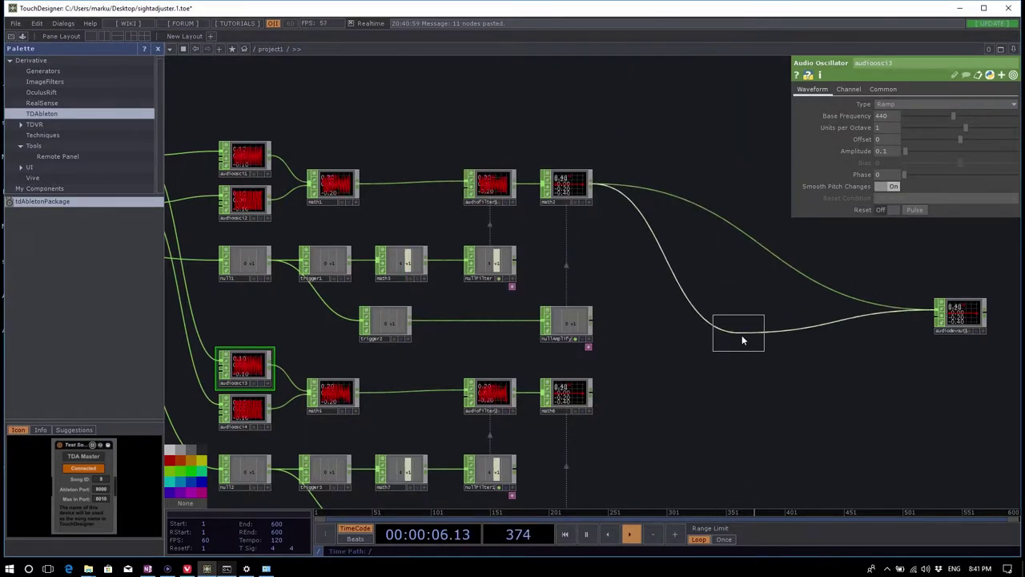
{"action": "left_click", "coordinate": [747, 341]}
Step: Connect math6 as the second input of merge1 and move audiodevout1 close beside merge1
{"action": "left_click_drag", "start_coordinate": [757, 401], "coordinate": [670, 389]}
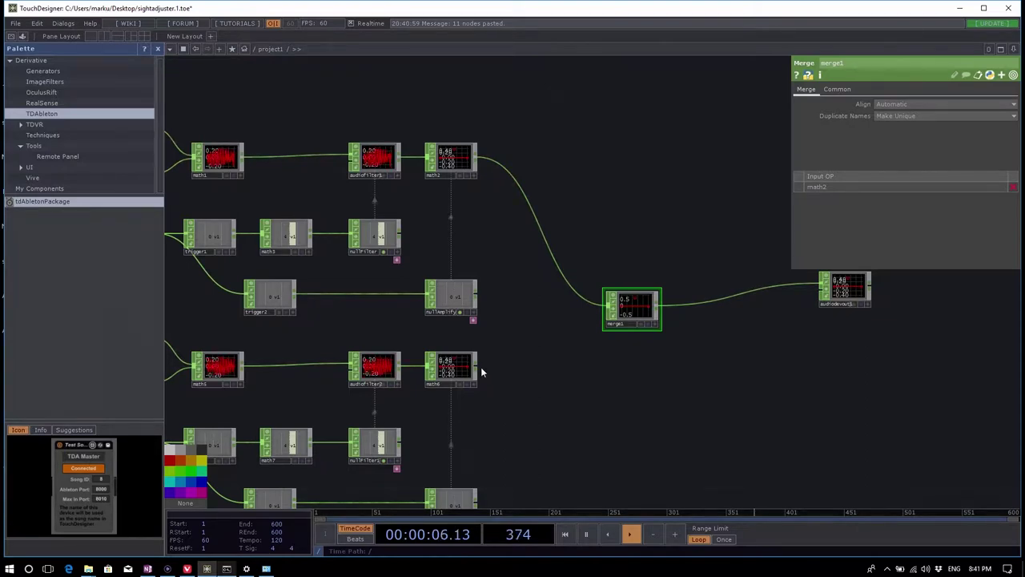
{"action": "left_click_drag", "start_coordinate": [476, 369], "coordinate": [609, 309]}
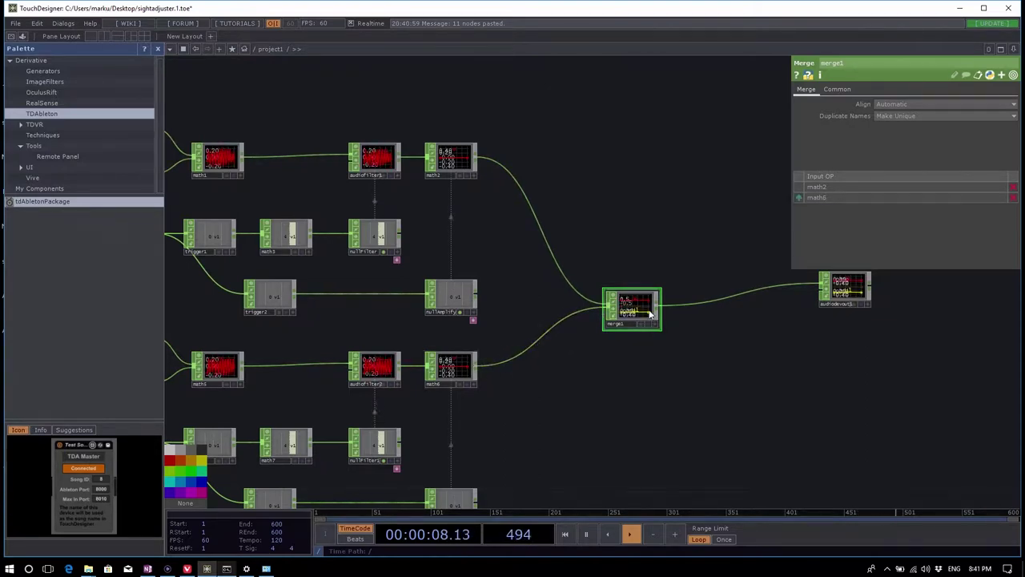
{"action": "scroll", "coordinate": [647, 312], "scroll_direction": "up", "scroll_amount": 3}
{"action": "scroll", "coordinate": [641, 316], "scroll_direction": "up", "scroll_amount": 1}
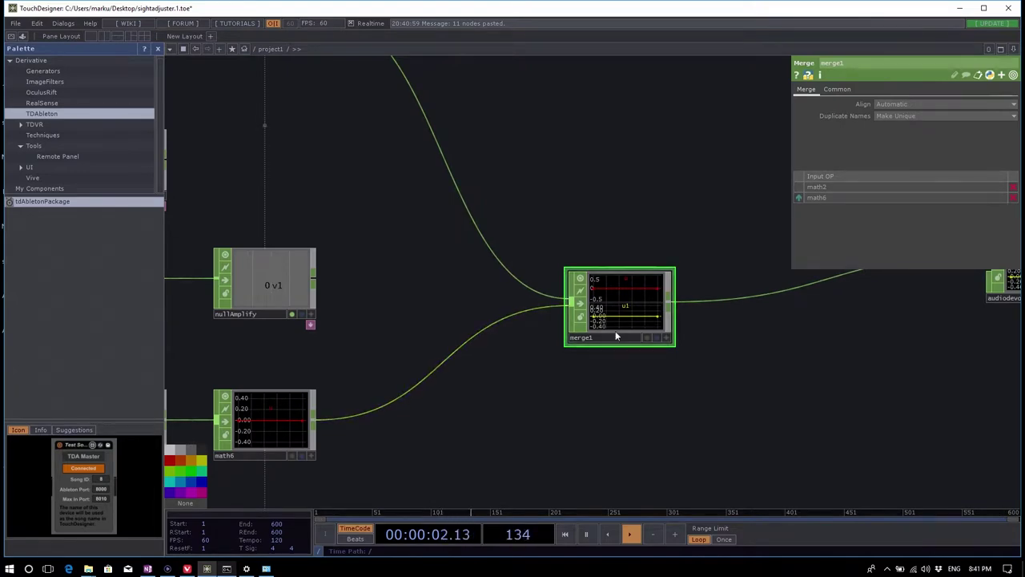
{"action": "scroll", "coordinate": [664, 353], "scroll_direction": "down", "scroll_amount": 4}
{"action": "scroll", "coordinate": [627, 335], "scroll_direction": "up", "scroll_amount": 3}
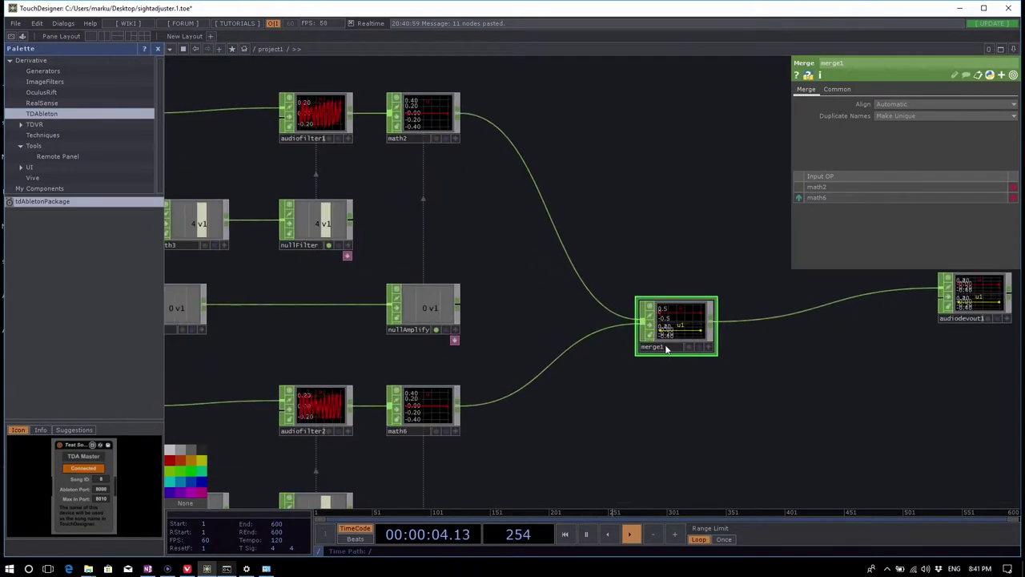
{"action": "left_click_drag", "start_coordinate": [965, 303], "coordinate": [776, 322]}
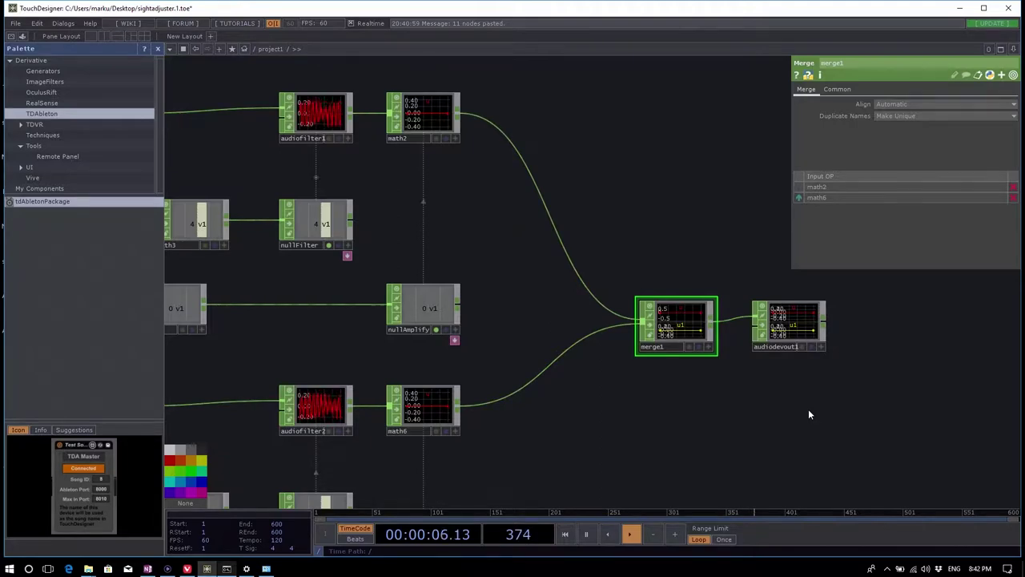
Step: Trigger button1 to listen to both merged synth voices
{"action": "scroll", "coordinate": [801, 332], "scroll_direction": "down", "scroll_amount": 8}
{"action": "scroll", "coordinate": [529, 361], "scroll_direction": "up", "scroll_amount": 6}
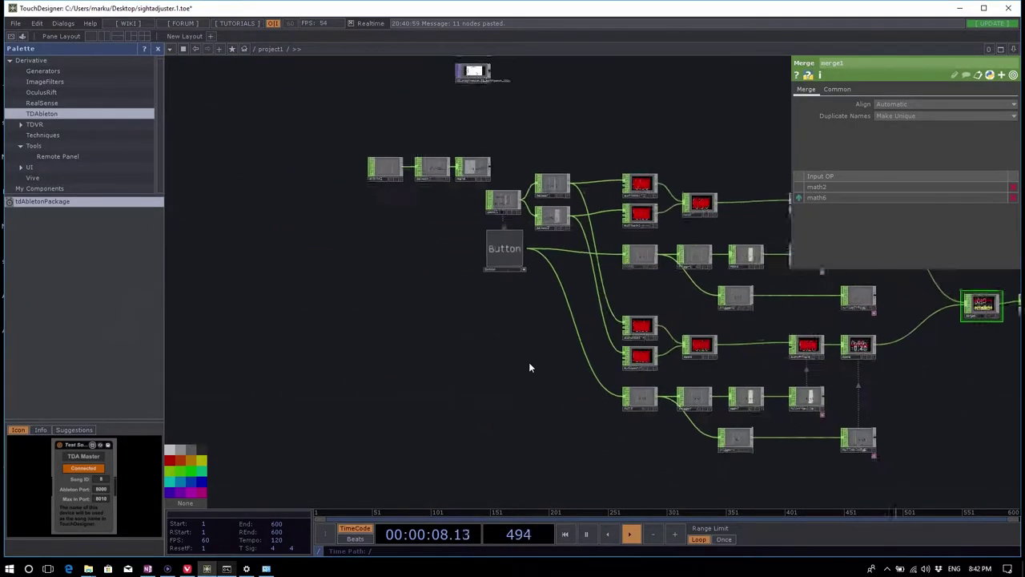
{"action": "left_click", "coordinate": [402, 249]}
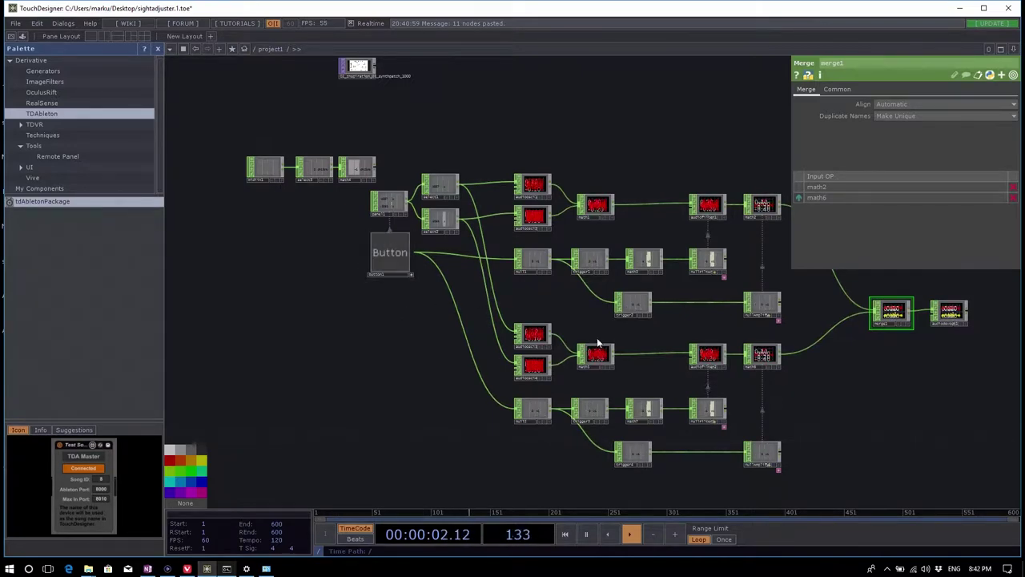
Step: Set the waveform type of audioosci3 to Triangle
{"action": "scroll", "coordinate": [517, 362], "scroll_direction": "up", "scroll_amount": 4}
{"action": "right_click_drag", "start_coordinate": [525, 236], "coordinate": [531, 352]}
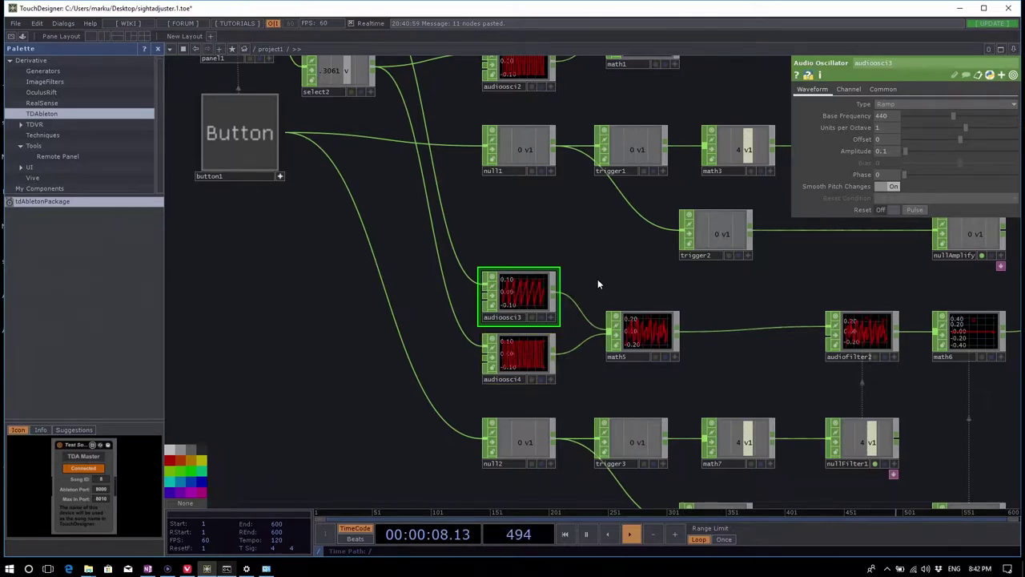
{"action": "left_click", "coordinate": [535, 299]}
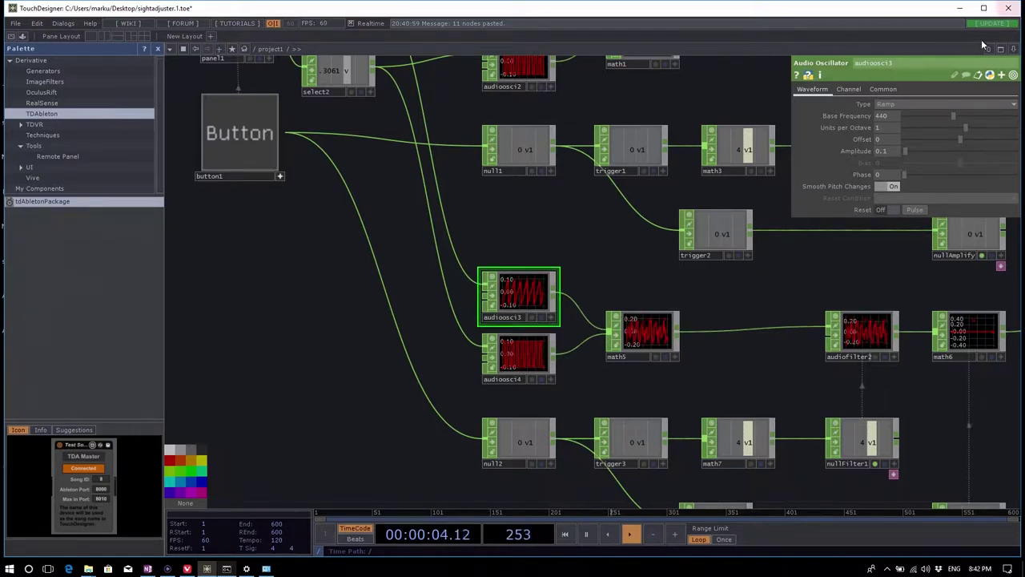
{"action": "left_click", "coordinate": [913, 105]}
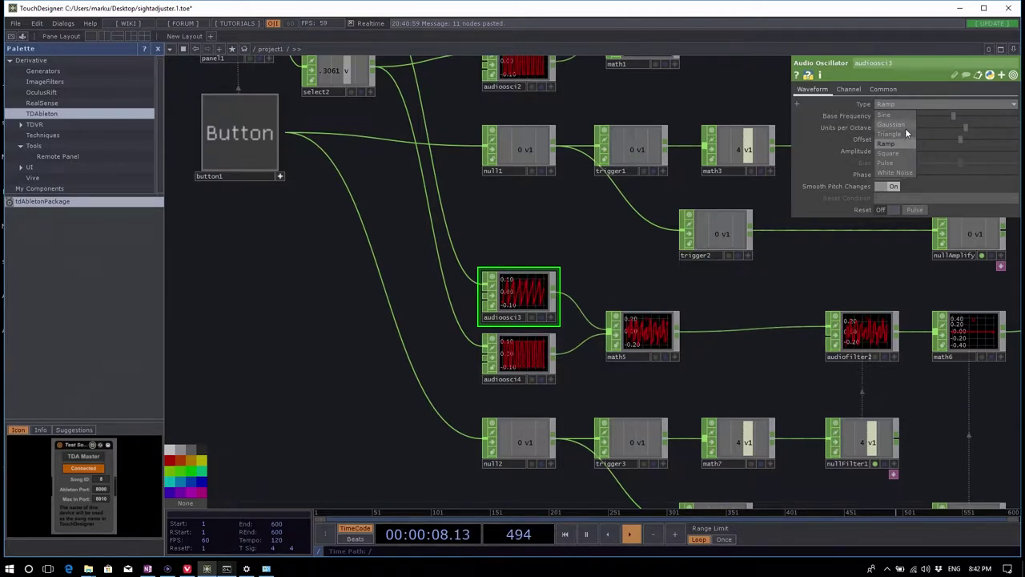
{"action": "left_click", "coordinate": [904, 134]}
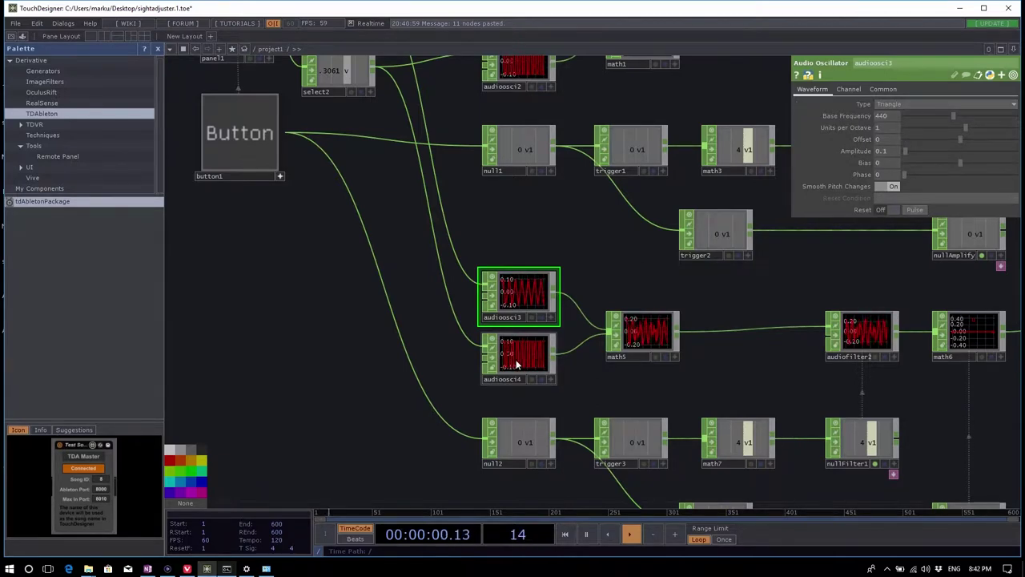
Step: Set the waveform type of audioosci4 to Sine
{"action": "left_click", "coordinate": [550, 365]}
{"action": "scroll", "coordinate": [550, 365], "scroll_direction": "up", "scroll_amount": 2}
{"action": "left_click", "coordinate": [895, 102]}
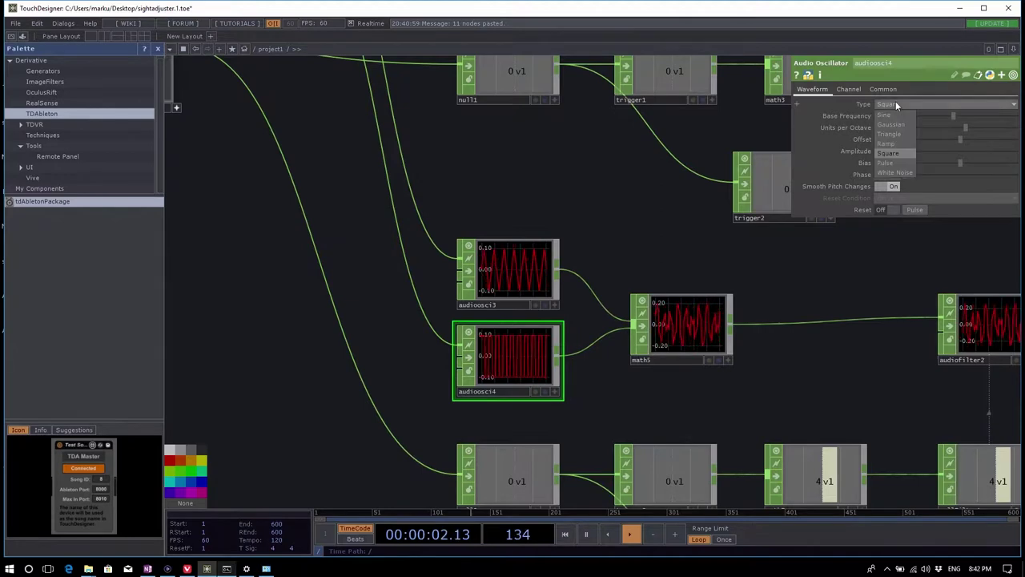
{"action": "left_click", "coordinate": [893, 116]}
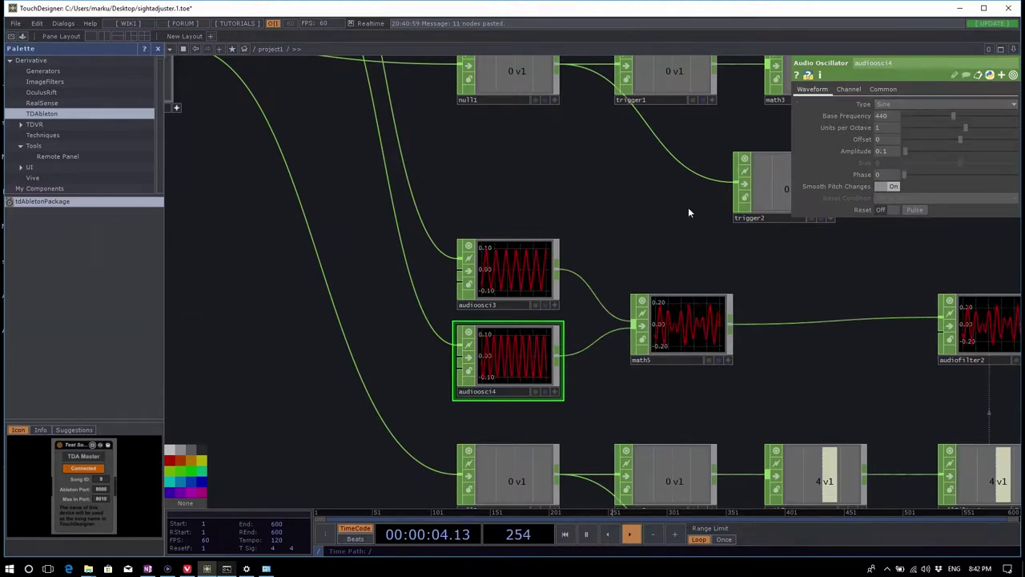
Step: Trigger button1 again to test the sound with the Triangle and Sine oscillators
{"action": "left_click_drag", "start_coordinate": [645, 230], "coordinate": [623, 243]}
{"action": "scroll", "coordinate": [409, 334], "scroll_direction": "down", "scroll_amount": 5}
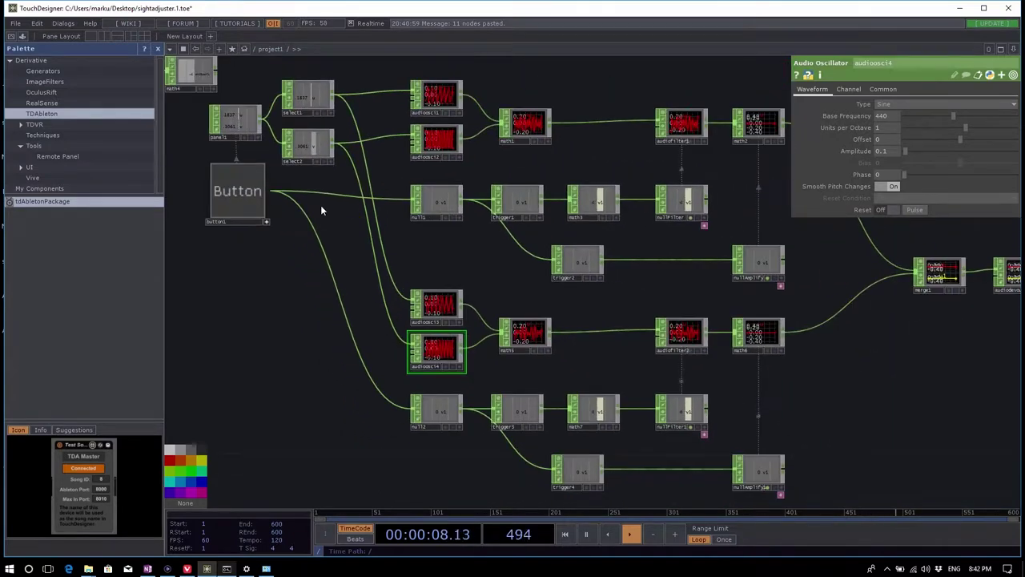
{"action": "left_click", "coordinate": [250, 182]}
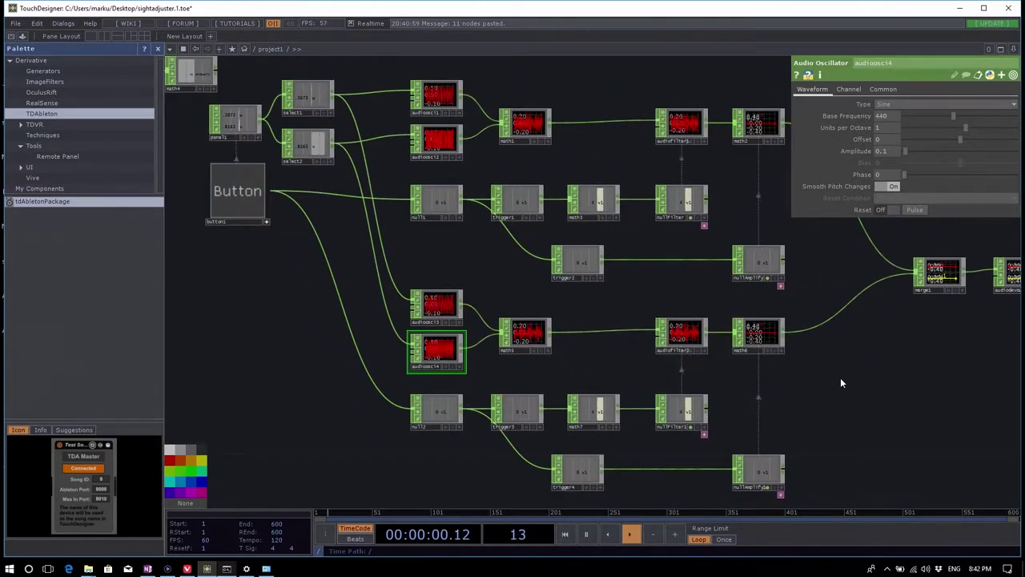
Step: Move audiodevout1 farther away from merge1, slightly above it
{"action": "left_click_drag", "start_coordinate": [718, 382], "coordinate": [456, 404]}
{"action": "left_click_drag", "start_coordinate": [764, 304], "coordinate": [800, 263]}
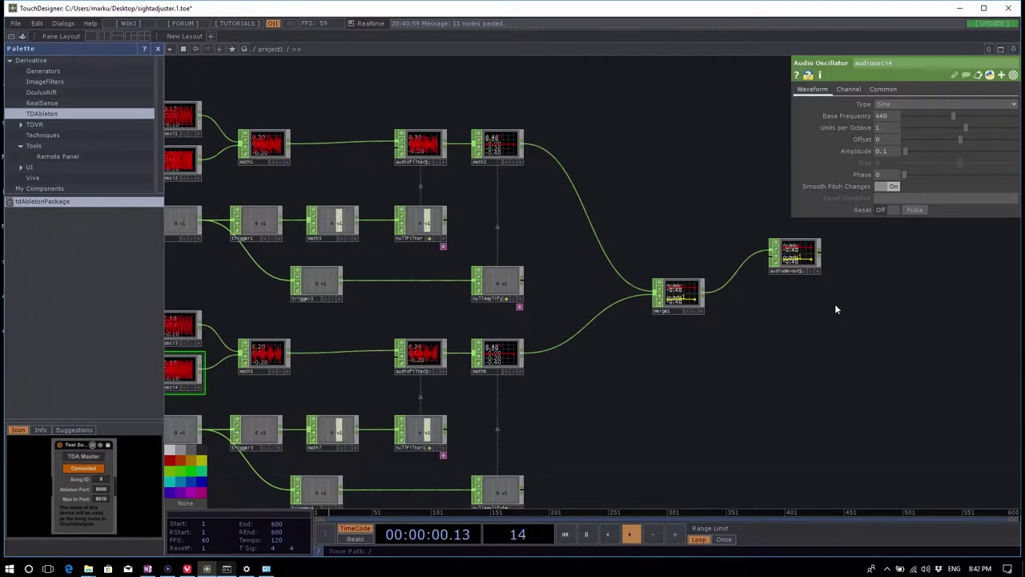
Step: Examine the two audio channels of merge1 up close in its active viewer
{"action": "scroll", "coordinate": [680, 305], "scroll_direction": "up", "scroll_amount": 6}
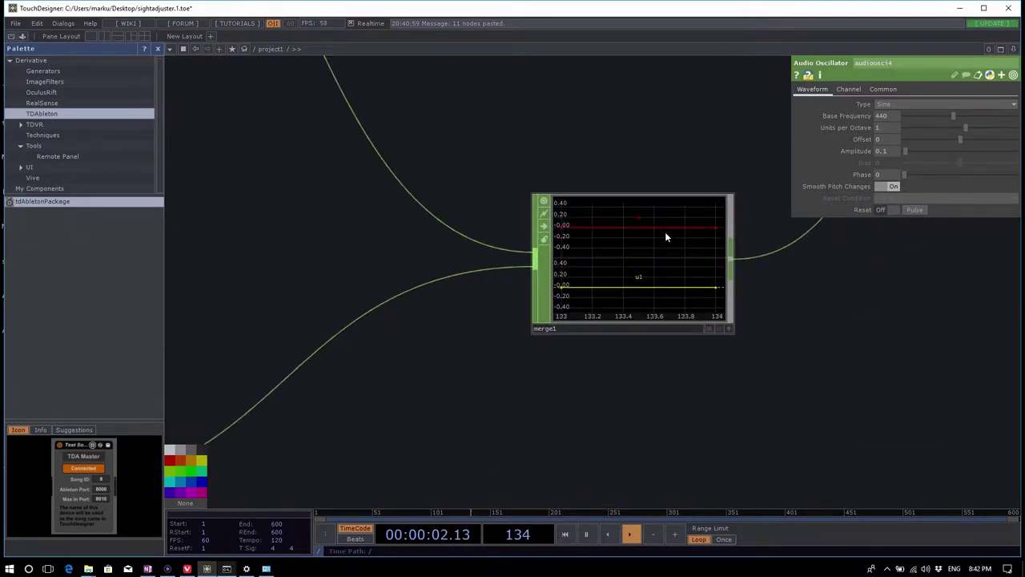
{"action": "left_click", "coordinate": [633, 286]}
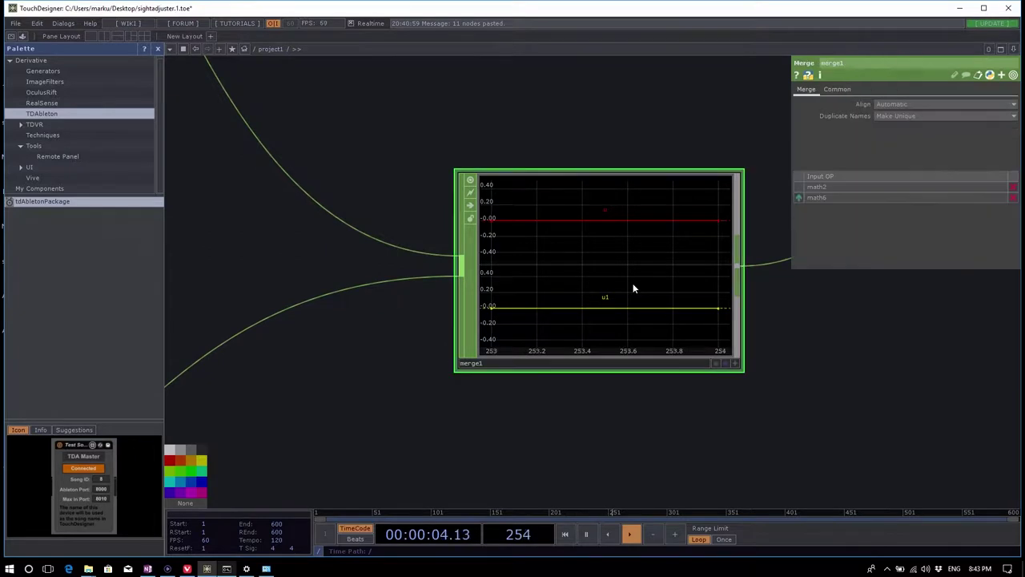
{"action": "scroll", "coordinate": [526, 337], "scroll_direction": "up", "scroll_amount": 5}
{"action": "scroll", "coordinate": [354, 384], "scroll_direction": "down", "scroll_amount": 6}
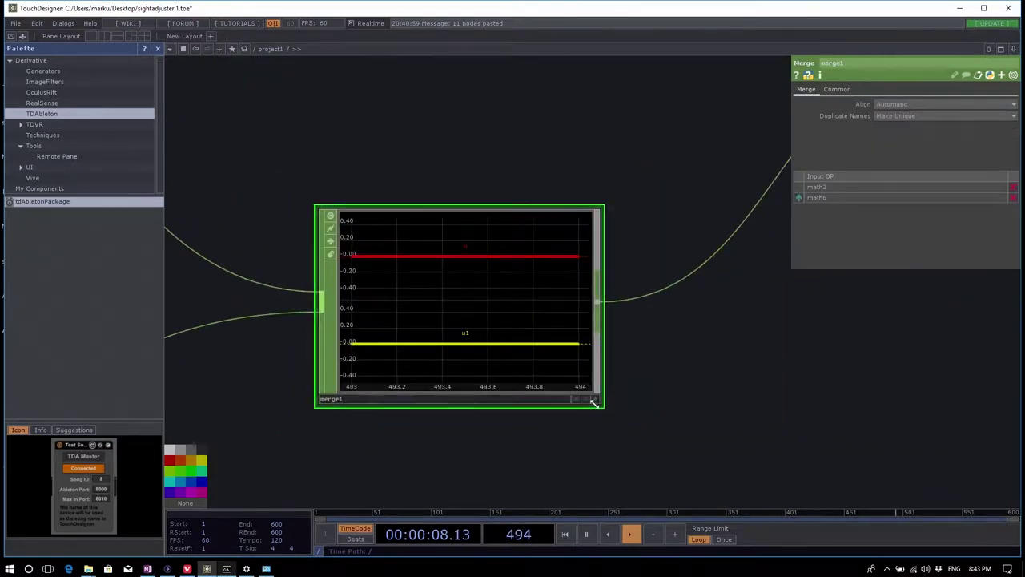
{"action": "key", "text": "h"}
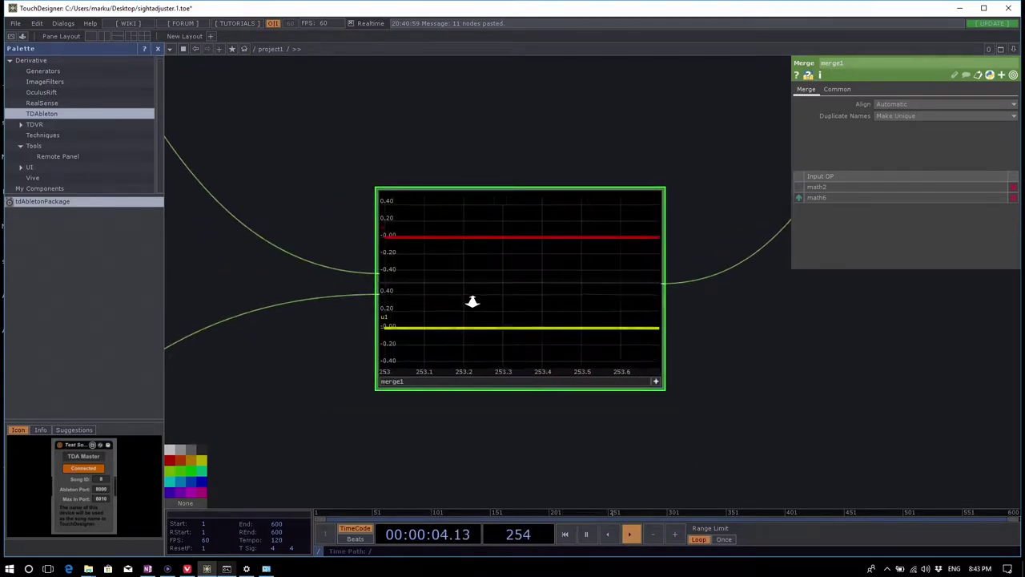
{"action": "scroll", "coordinate": [627, 282], "scroll_direction": "up", "scroll_amount": 5}
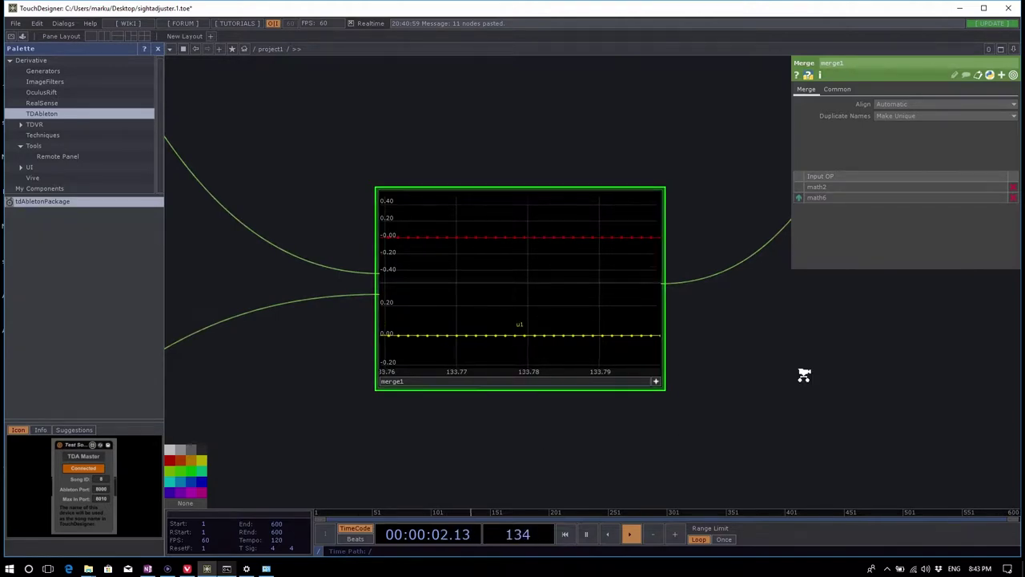
{"action": "scroll", "coordinate": [800, 371], "scroll_direction": "down", "scroll_amount": 10}
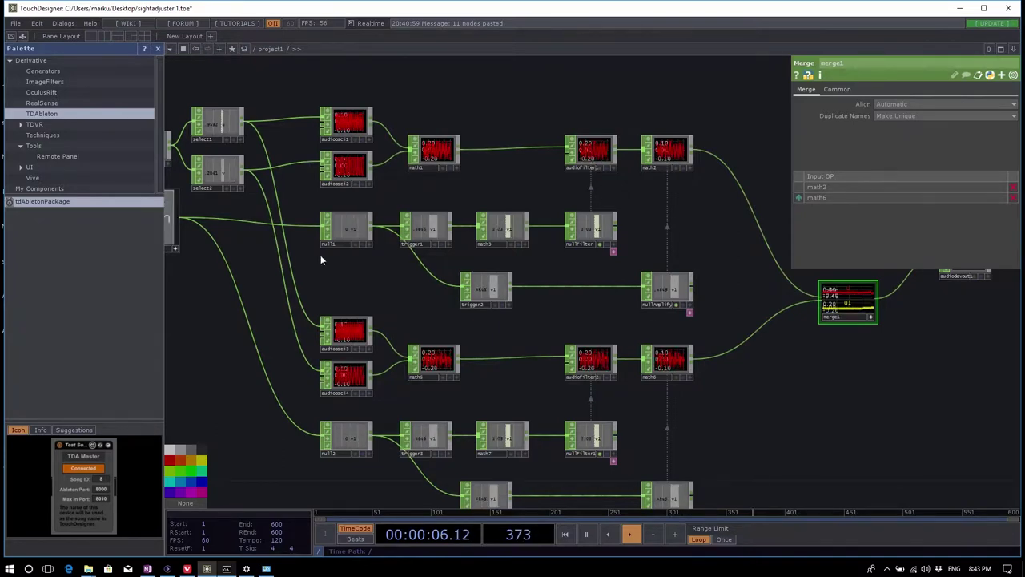
{"action": "scroll", "coordinate": [897, 297], "scroll_direction": "up", "scroll_amount": 10}
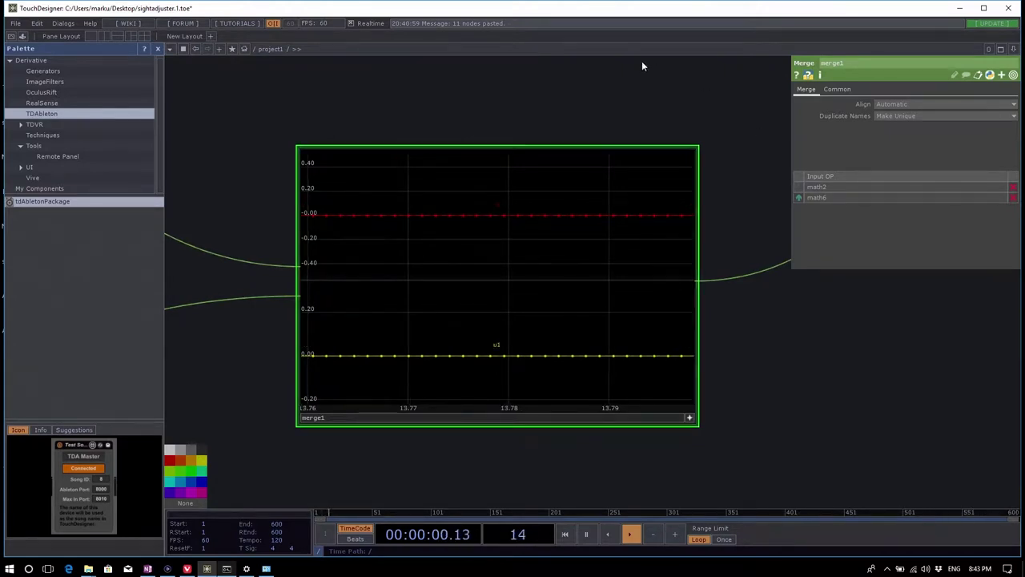
Step: Add a Circle SOP in the empty network area below merge1
{"action": "scroll", "coordinate": [469, 130], "scroll_direction": "down", "scroll_amount": 5}
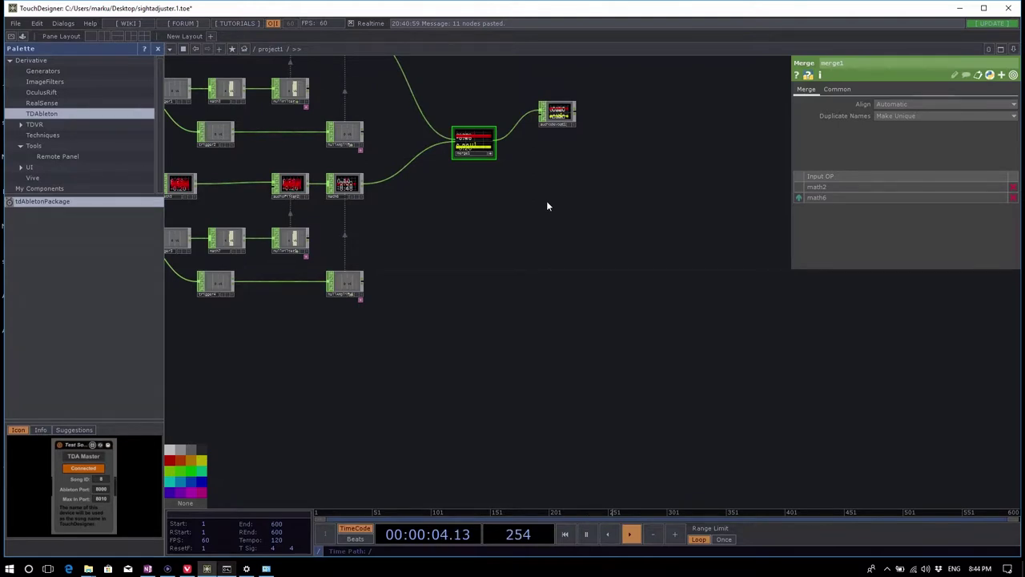
{"action": "key", "text": "Tab"}
{"action": "left_click", "coordinate": [454, 84]}
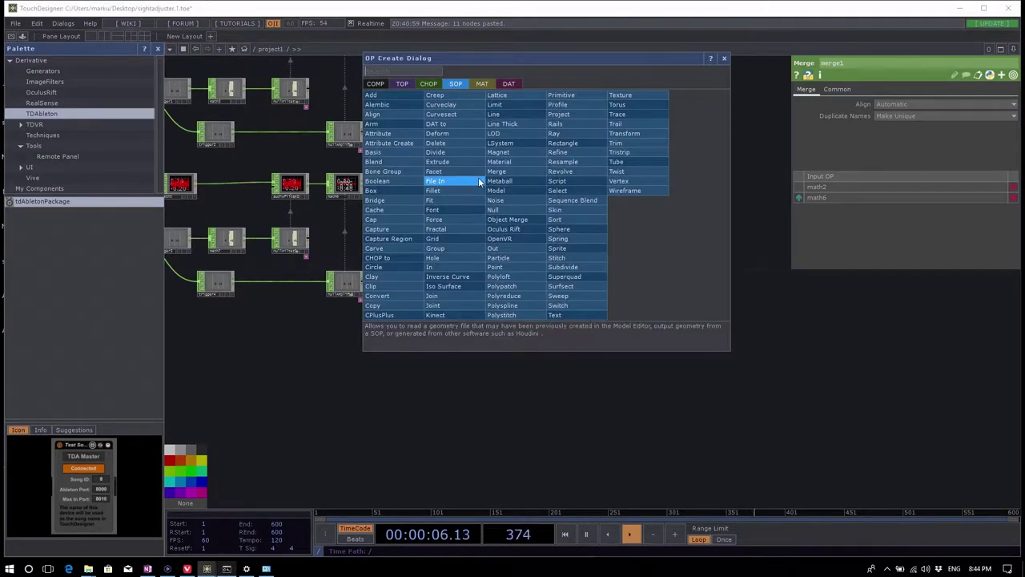
{"action": "type", "text": "c"}
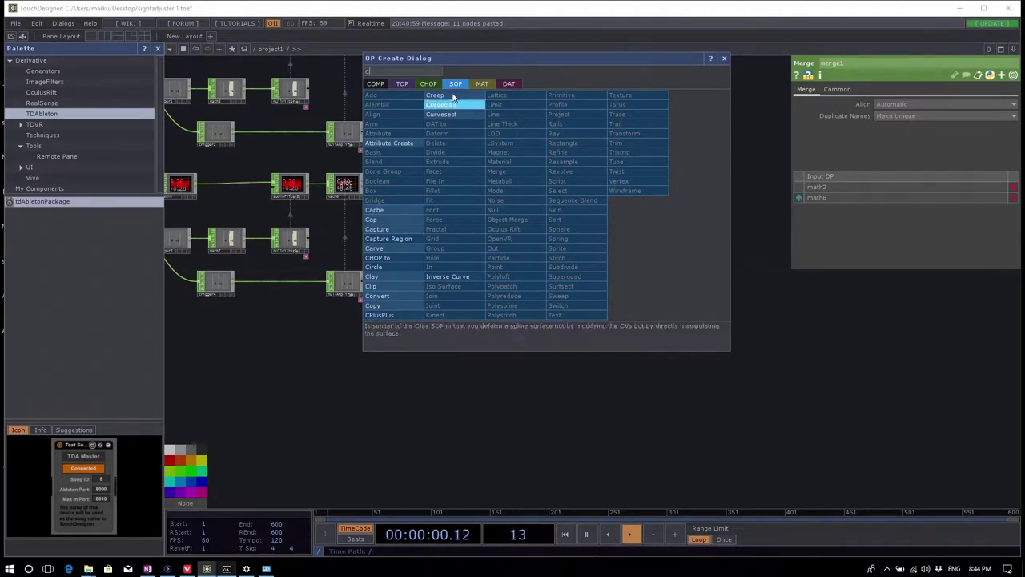
{"action": "left_click", "coordinate": [398, 269]}
{"action": "left_click", "coordinate": [468, 244]}
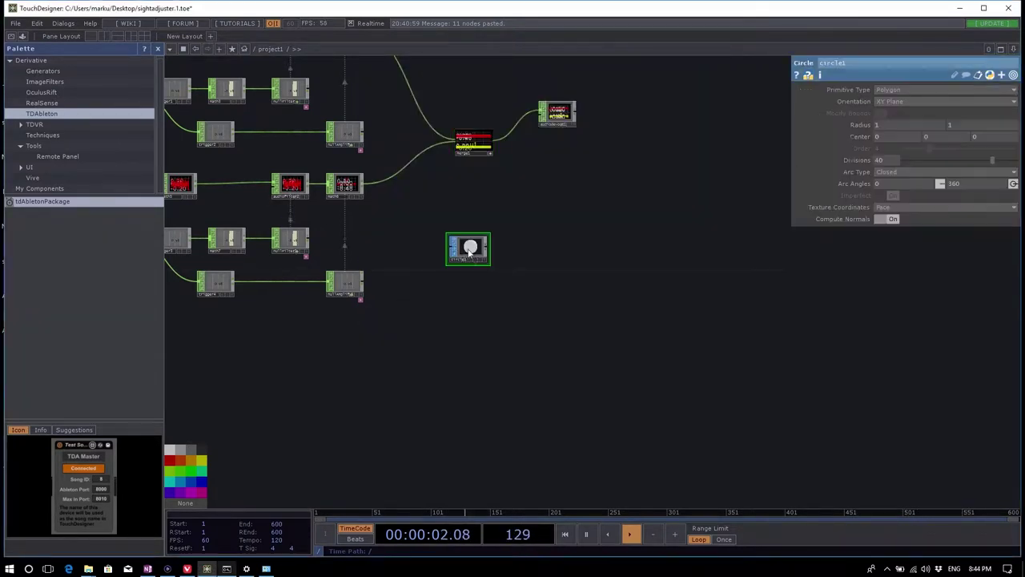
Step: Convert circle1 to channels with a SOP to CHOP placed beside it
{"action": "scroll", "coordinate": [480, 246], "scroll_direction": "up", "scroll_amount": 3}
{"action": "right_click", "coordinate": [462, 253]}
{"action": "left_click", "coordinate": [343, 130]}
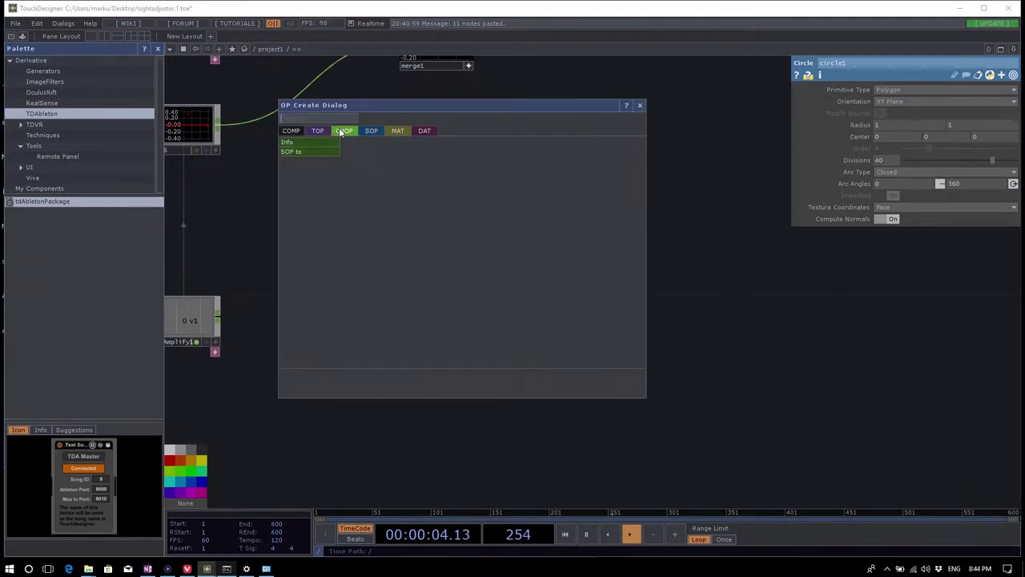
{"action": "left_click", "coordinate": [301, 152]}
{"action": "left_click", "coordinate": [517, 255]}
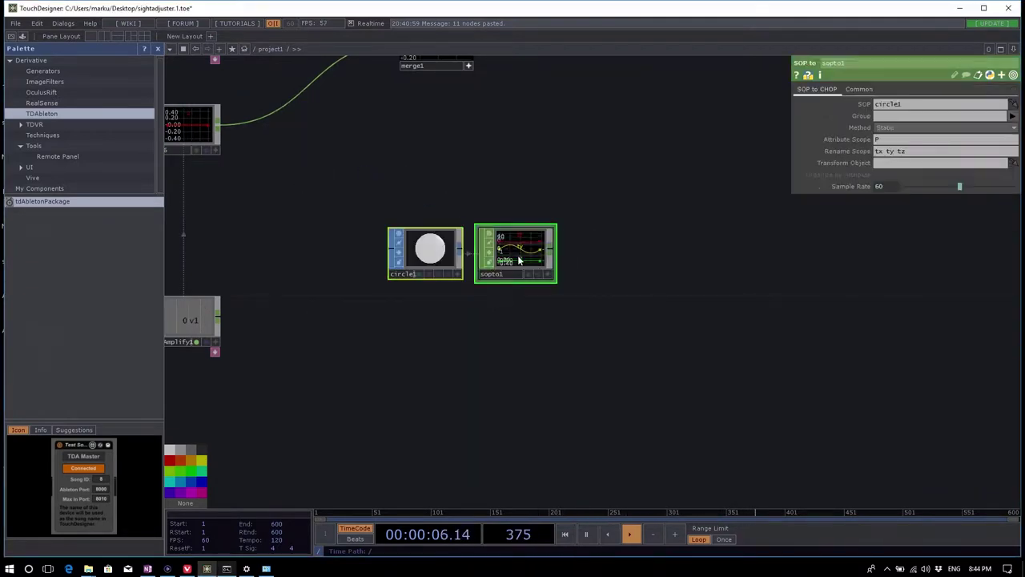
Step: Compare the shape of circle1 in its active viewer with the tx, ty and tz curves of sopto1
{"action": "scroll", "coordinate": [542, 250], "scroll_direction": "up", "scroll_amount": 3}
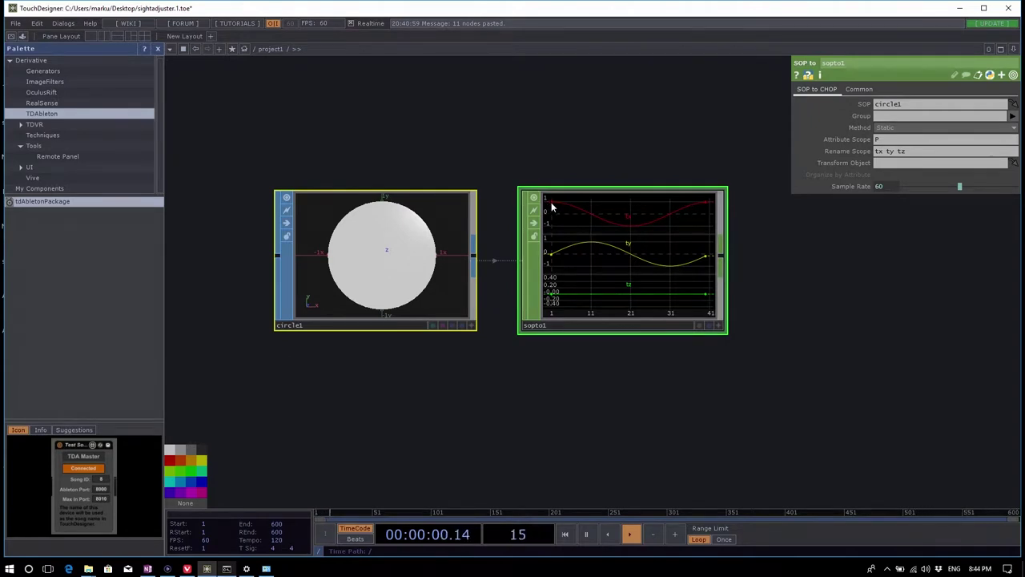
{"action": "left_click", "coordinate": [371, 272]}
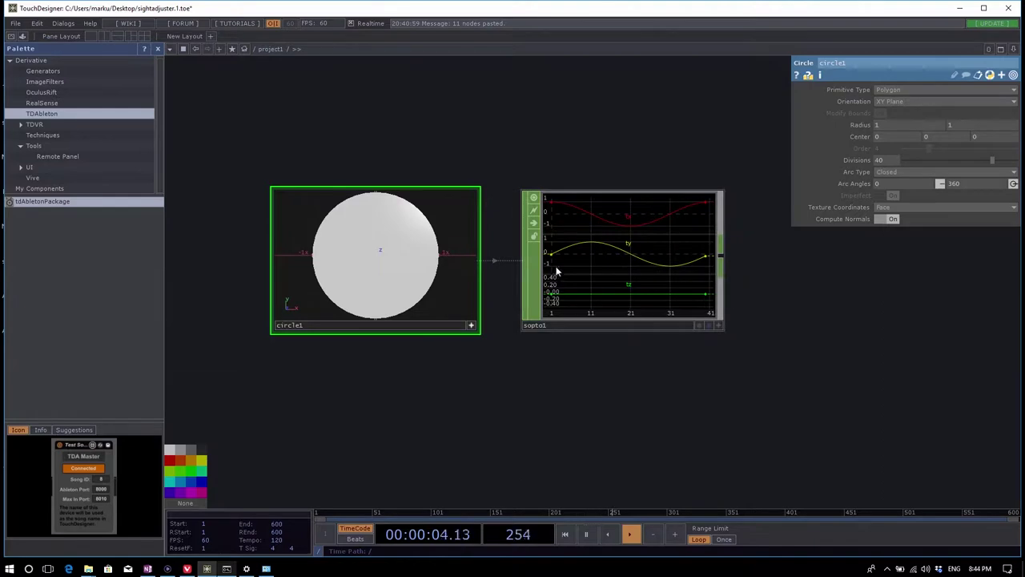
{"action": "scroll", "coordinate": [601, 408], "scroll_direction": "down", "scroll_amount": 5}
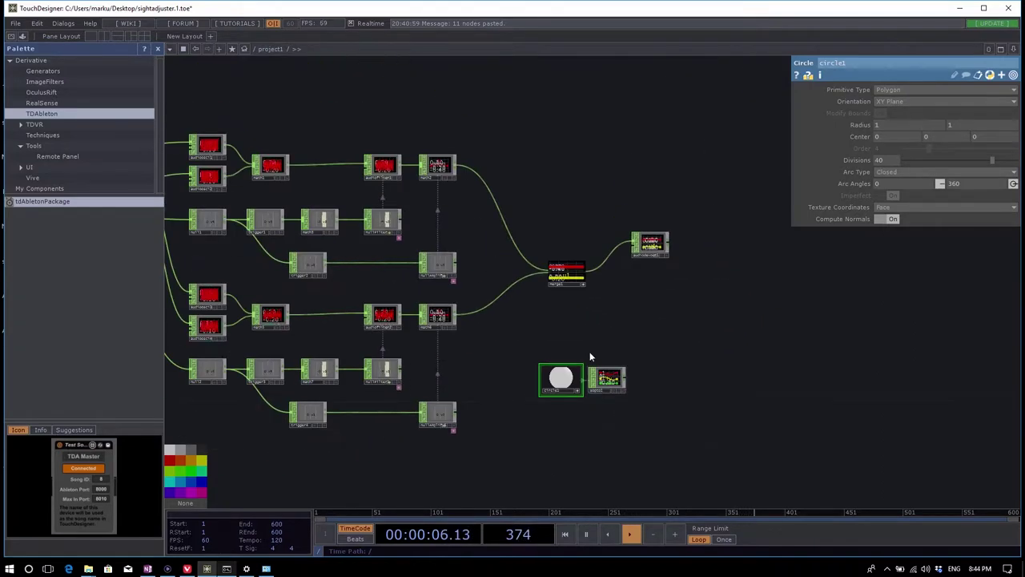
Step: Trigger the Button component and examine how merge1's channels feed the audio output
{"action": "scroll", "coordinate": [592, 292], "scroll_direction": "up", "scroll_amount": 6}
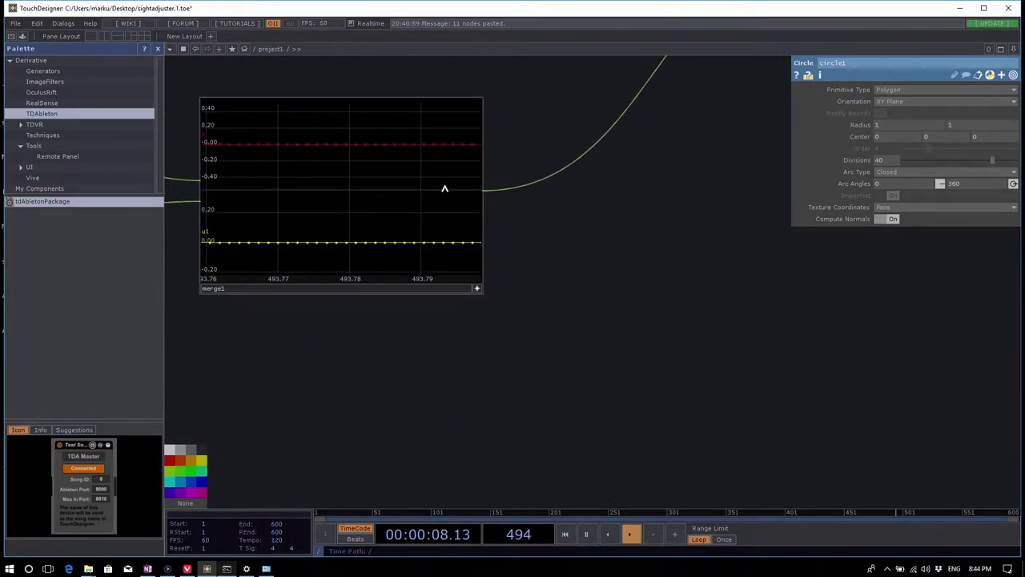
{"action": "scroll", "coordinate": [682, 286], "scroll_direction": "down", "scroll_amount": 8}
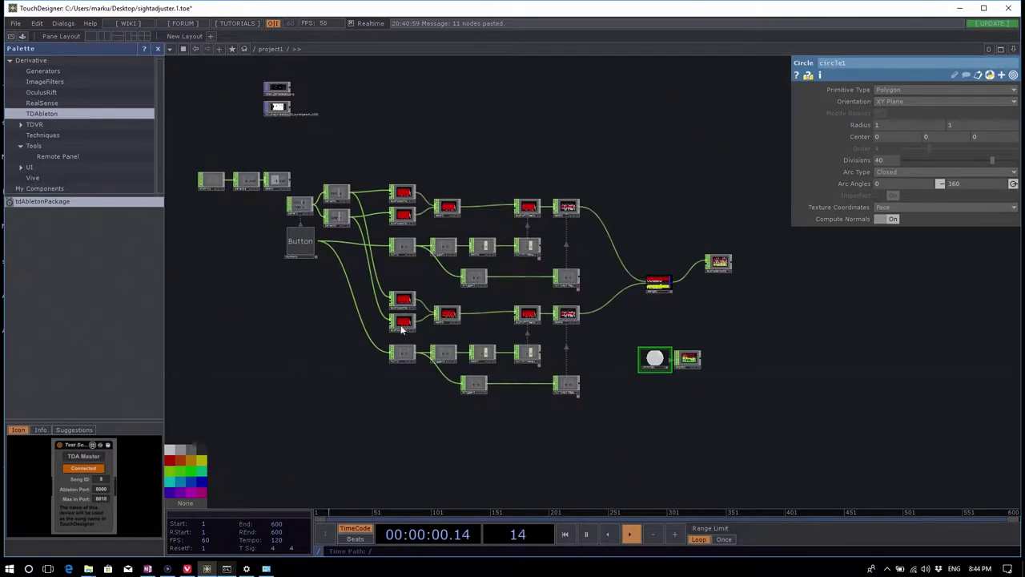
{"action": "left_click", "coordinate": [294, 242]}
{"action": "scroll", "coordinate": [670, 291], "scroll_direction": "up", "scroll_amount": 5}
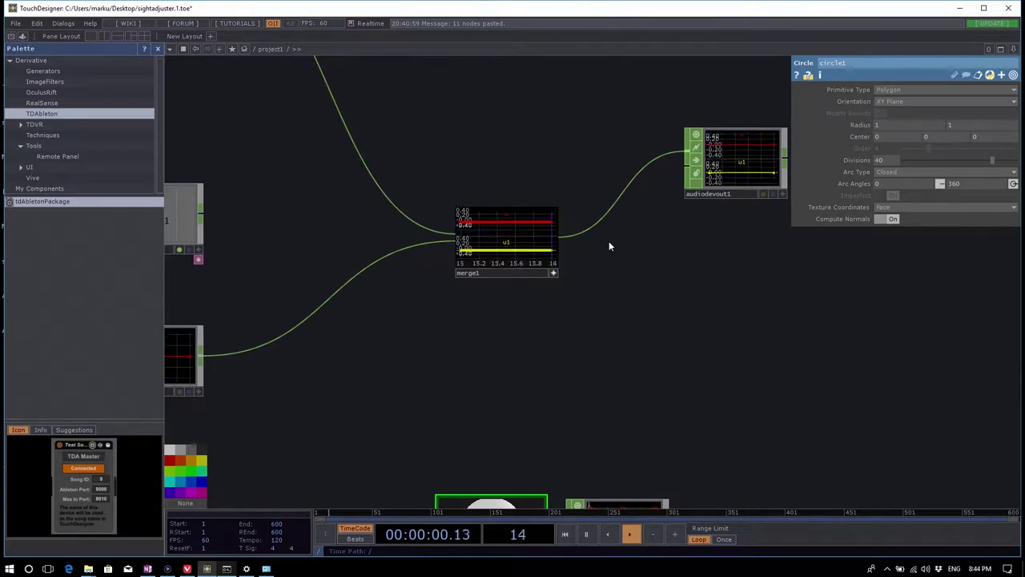
{"action": "left_click_drag", "start_coordinate": [659, 410], "coordinate": [588, 351]}
{"action": "left_click_drag", "start_coordinate": [603, 165], "coordinate": [674, 133]}
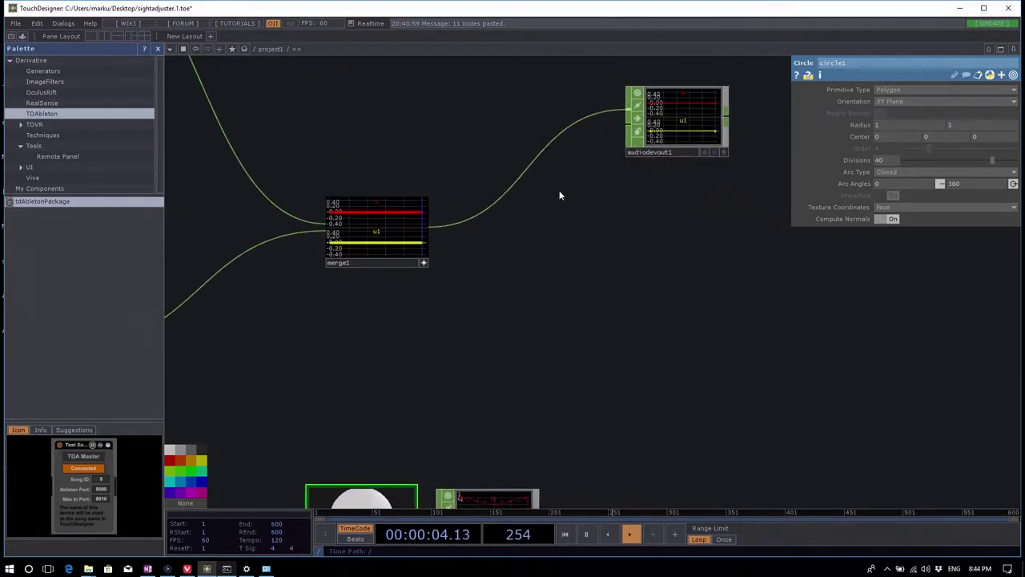
Step: Deactivate the active viewers of merge1 and circle1
{"action": "left_click", "coordinate": [424, 263]}
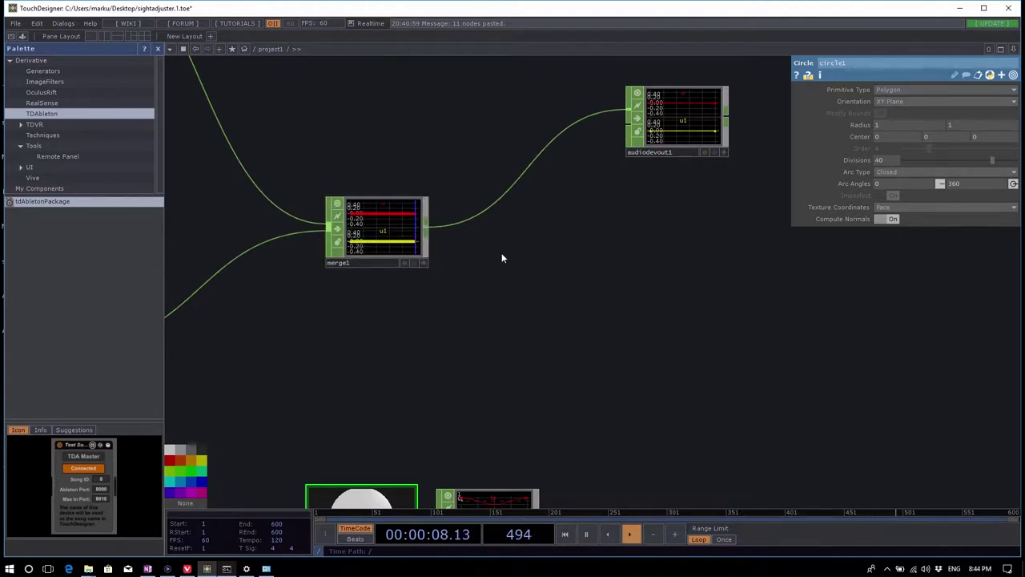
{"action": "left_click_drag", "start_coordinate": [469, 336], "coordinate": [538, 196]}
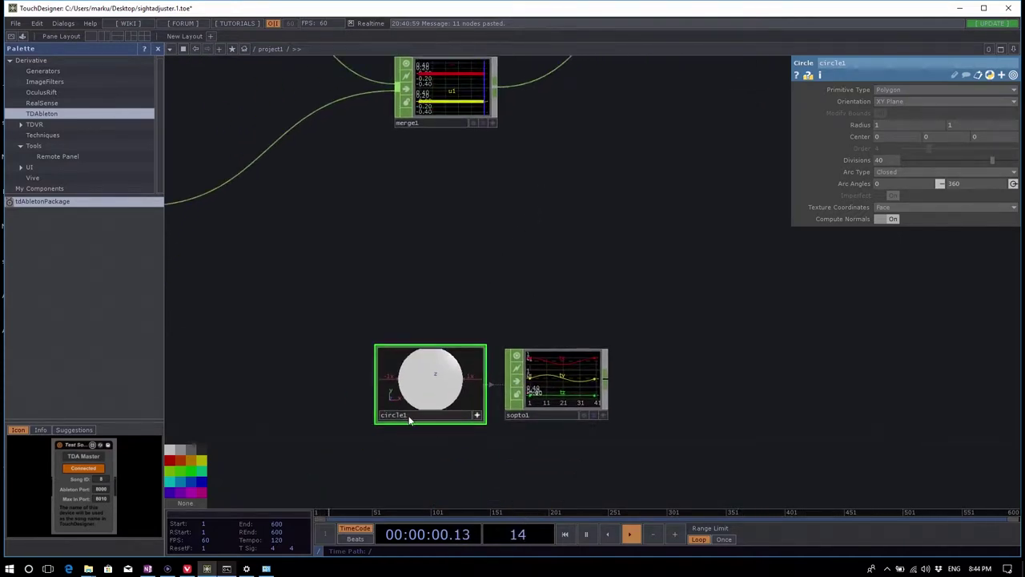
{"action": "left_click", "coordinate": [477, 416]}
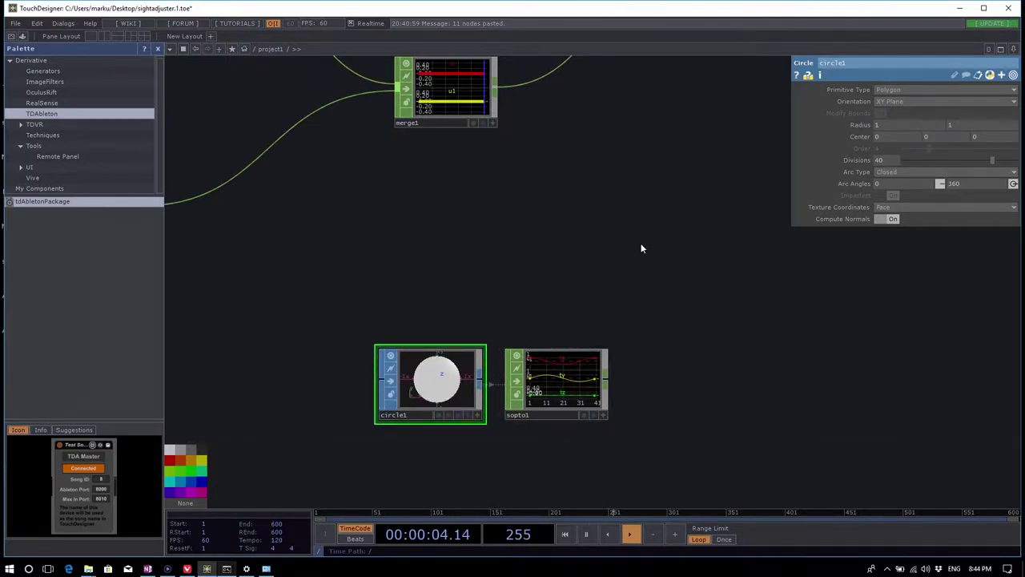
Step: Add a CHOP to SOP in the empty network area below merge1
{"action": "left_click_drag", "start_coordinate": [640, 247], "coordinate": [603, 295]}
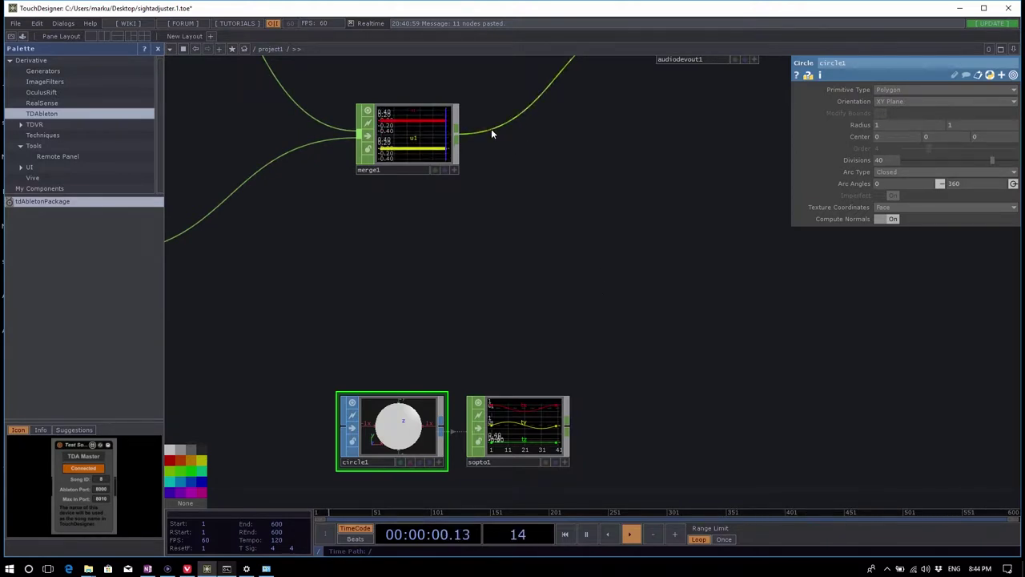
{"action": "left_click_drag", "start_coordinate": [547, 195], "coordinate": [538, 216]}
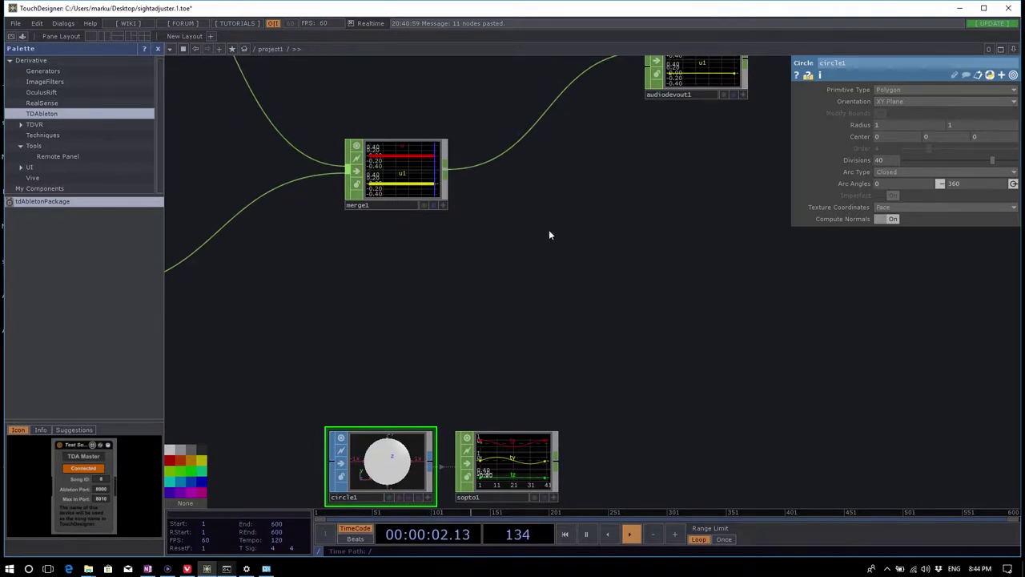
{"action": "key", "text": "Tab"}
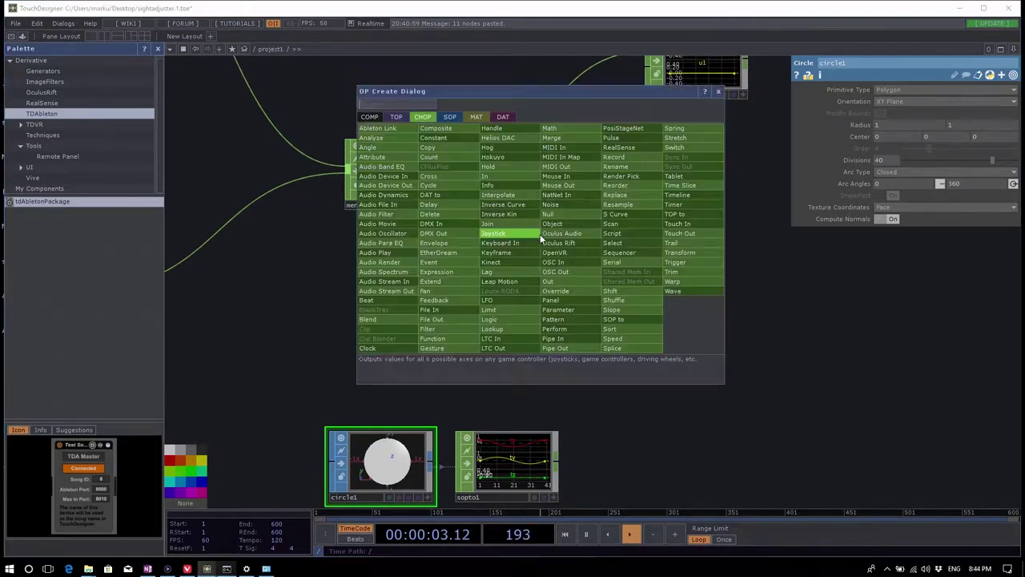
{"action": "left_click", "coordinate": [449, 117]}
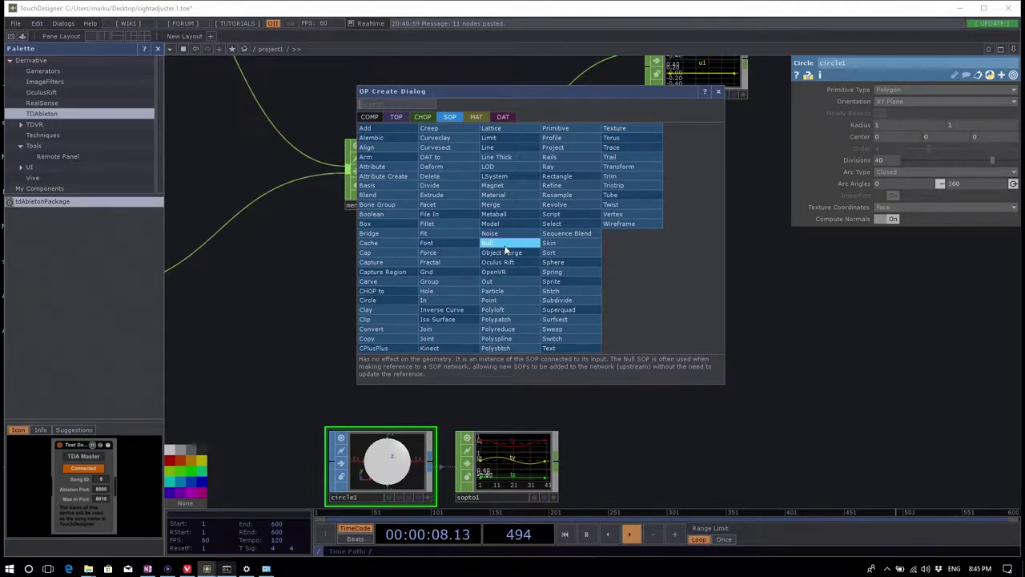
{"action": "key", "text": "Escape"}
{"action": "key", "text": "Tab"}
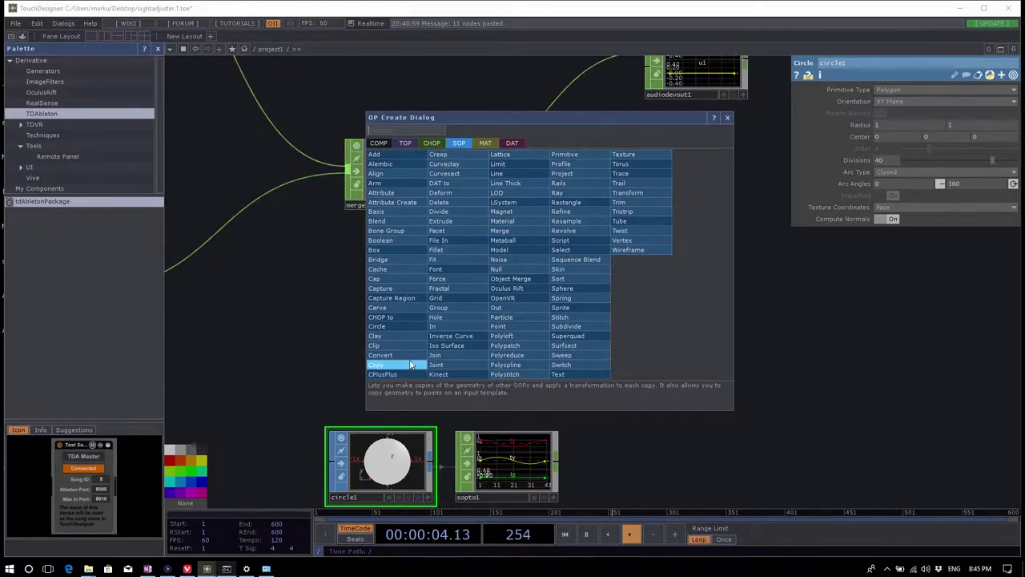
{"action": "left_click", "coordinate": [415, 317]}
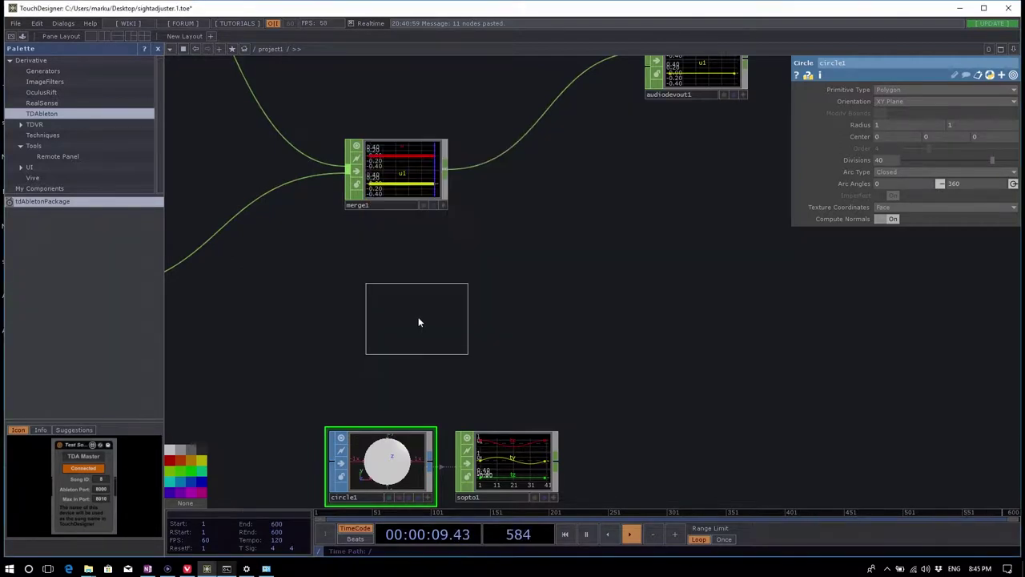
{"action": "left_click", "coordinate": [522, 281]}
{"action": "left_click_drag", "start_coordinate": [615, 297], "coordinate": [627, 337]}
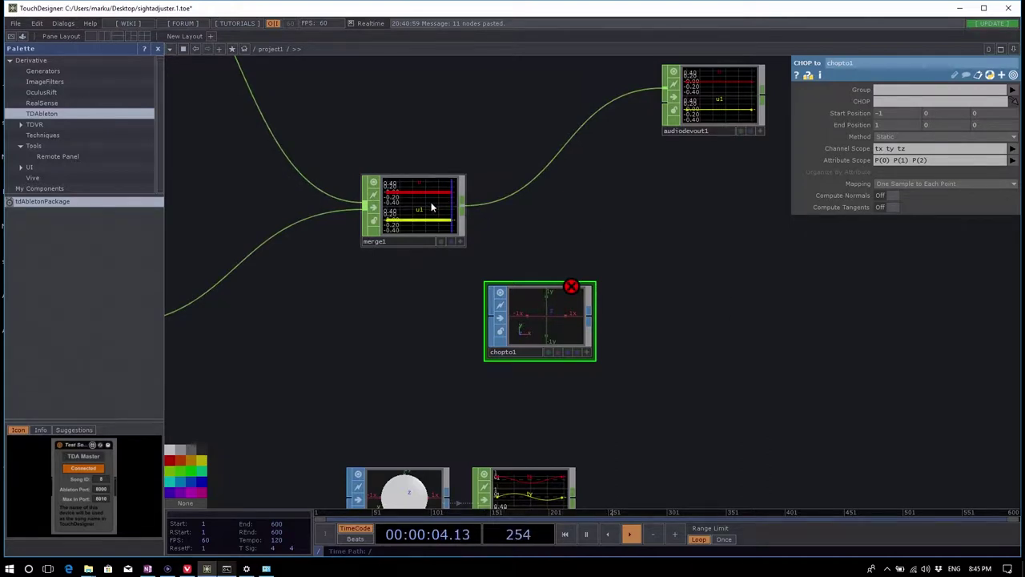
Step: Move merge1 further left and chopto1 lower to make room between them
{"action": "left_click_drag", "start_coordinate": [430, 201], "coordinate": [345, 194]}
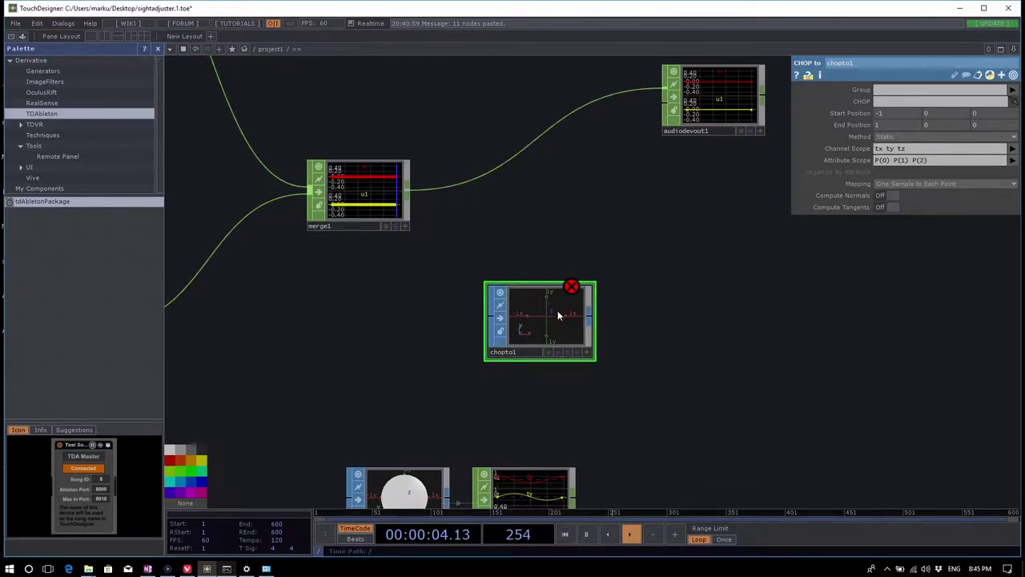
{"action": "left_click_drag", "start_coordinate": [558, 311], "coordinate": [532, 360]}
{"action": "left_click_drag", "start_coordinate": [638, 317], "coordinate": [616, 310]}
{"action": "left_click_drag", "start_coordinate": [559, 219], "coordinate": [561, 239]}
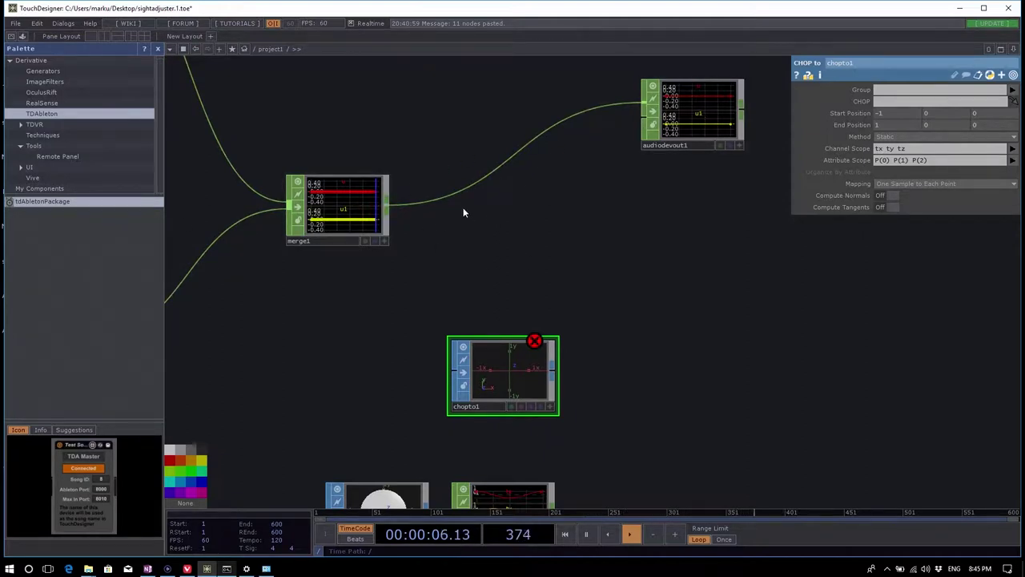
Step: Branch a Null CHOP off merge1's output above chopto1 and delete it again
{"action": "right_click", "coordinate": [386, 209]}
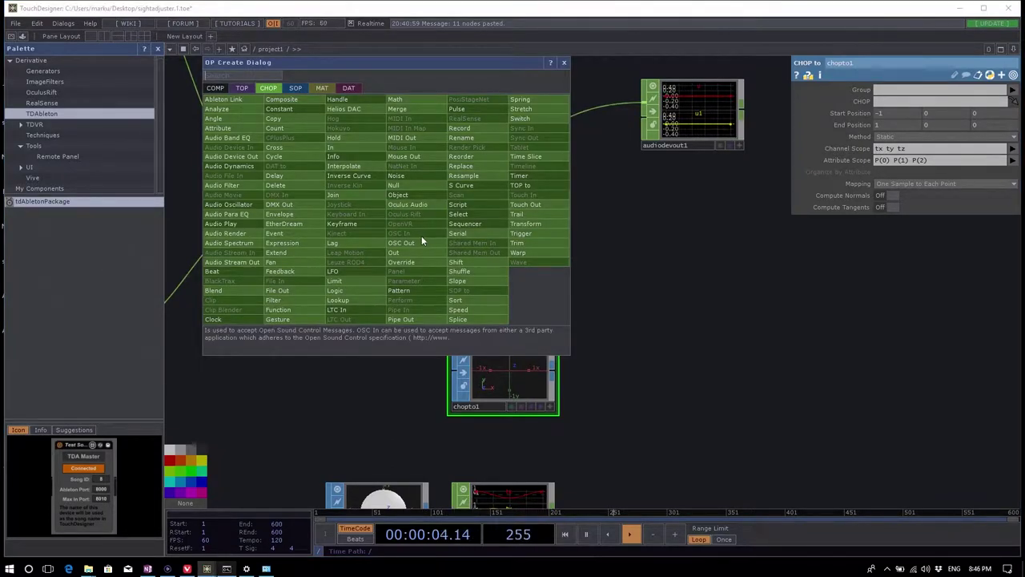
{"action": "type", "text": "null"}
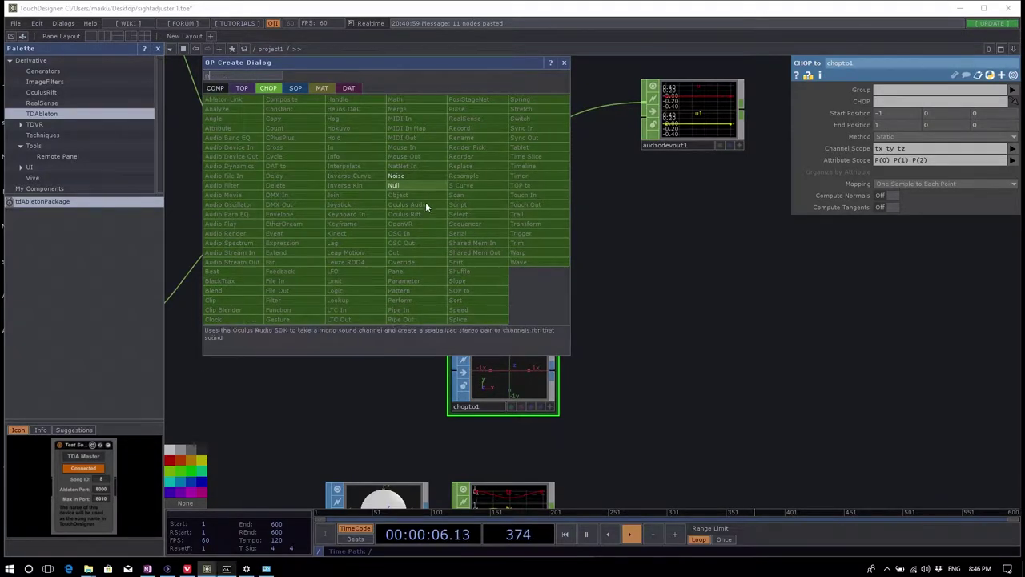
{"action": "left_click", "coordinate": [420, 185]}
{"action": "left_click", "coordinate": [498, 276]}
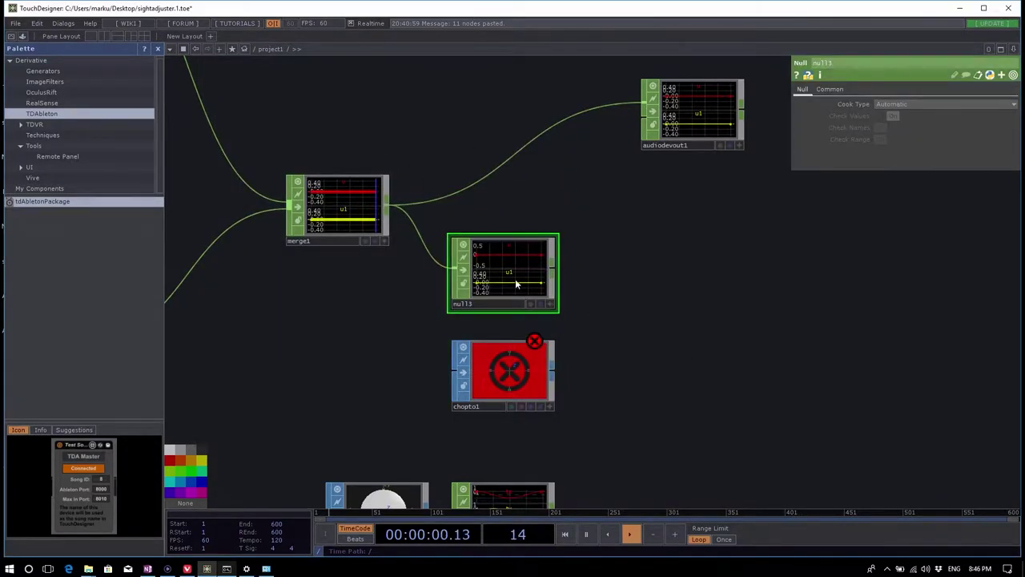
{"action": "key", "text": "Delete"}
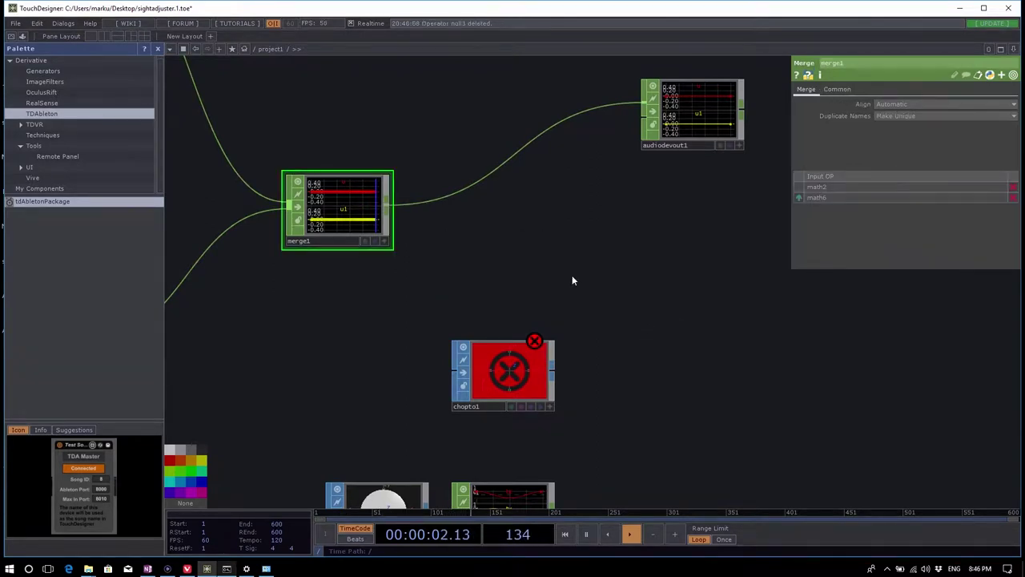
Step: Place a standalone Null CHOP above chopto1, wire merge1 into it, and remove it again
{"action": "key", "text": "Tab"}
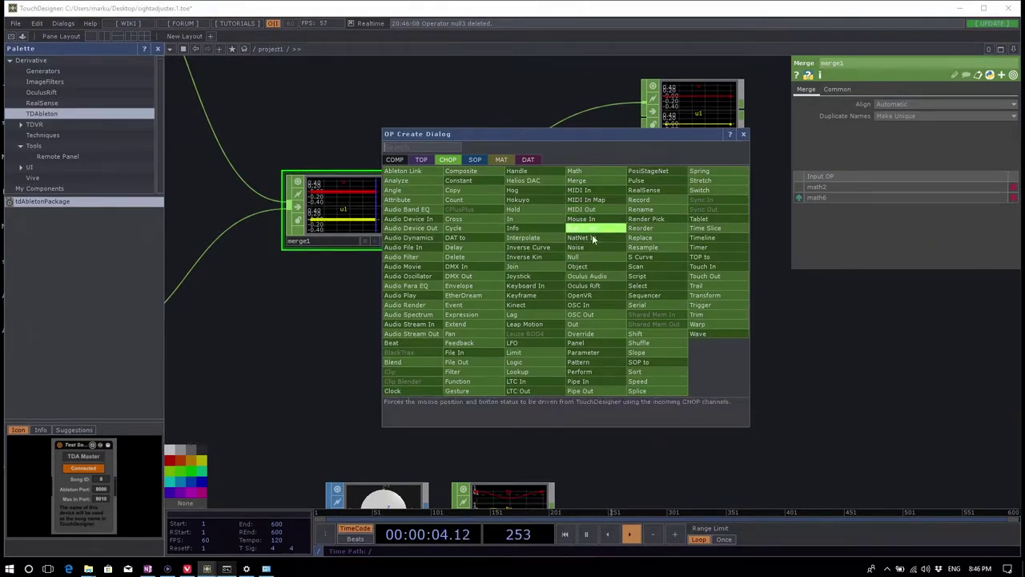
{"action": "left_click", "coordinate": [577, 256]}
{"action": "left_click", "coordinate": [568, 240]}
{"action": "left_click_drag", "start_coordinate": [387, 208], "coordinate": [514, 276]}
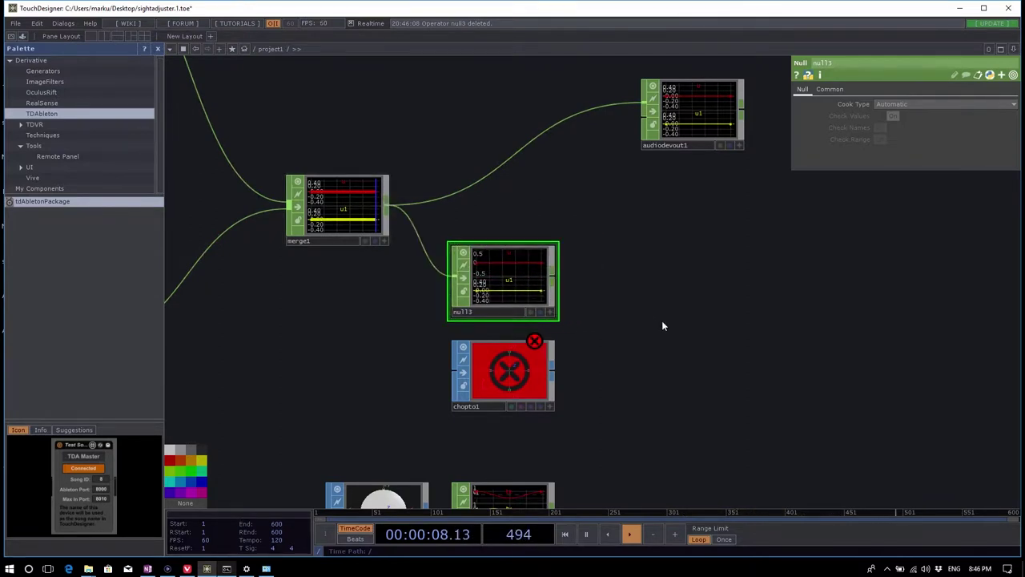
{"action": "left_click_drag", "start_coordinate": [660, 325], "coordinate": [647, 312]}
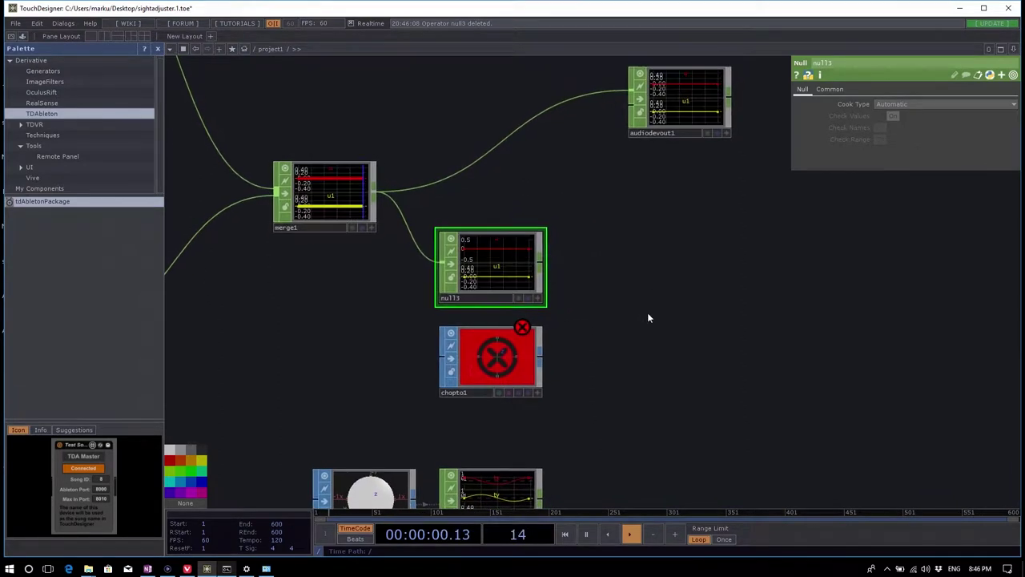
{"action": "key", "text": "Delete"}
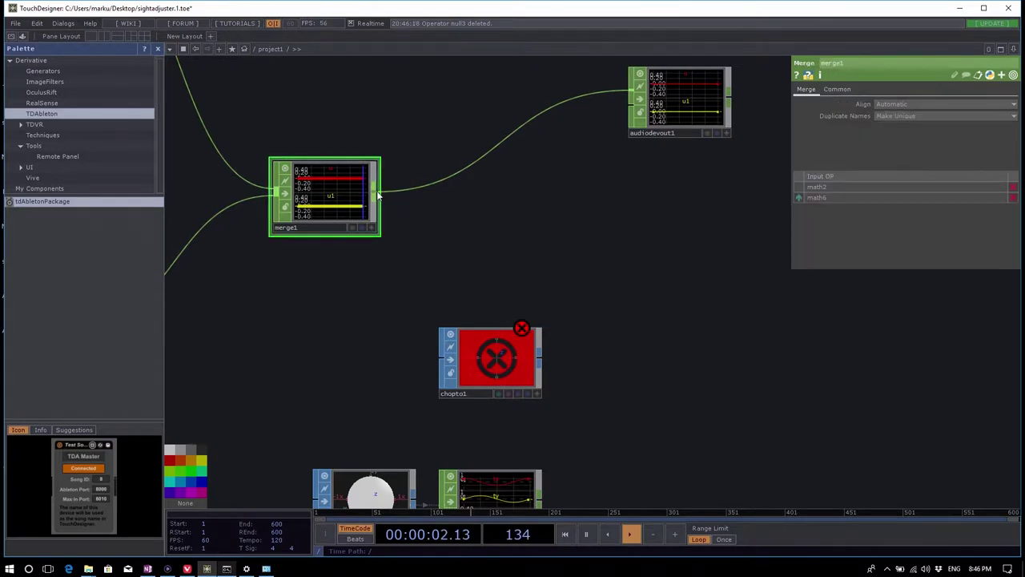
Step: Insert a Null CHOP from merge1's output, between merge1 and audiodevout1
{"action": "right_click", "coordinate": [375, 192]}
{"action": "type", "text": "n"}
{"action": "key", "text": "Return"}
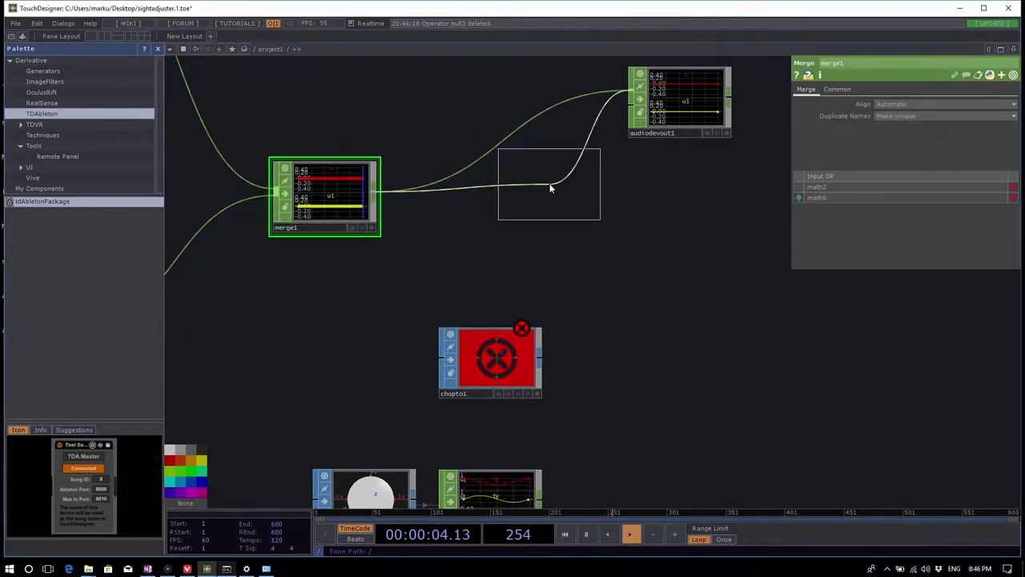
{"action": "left_click", "coordinate": [514, 189]}
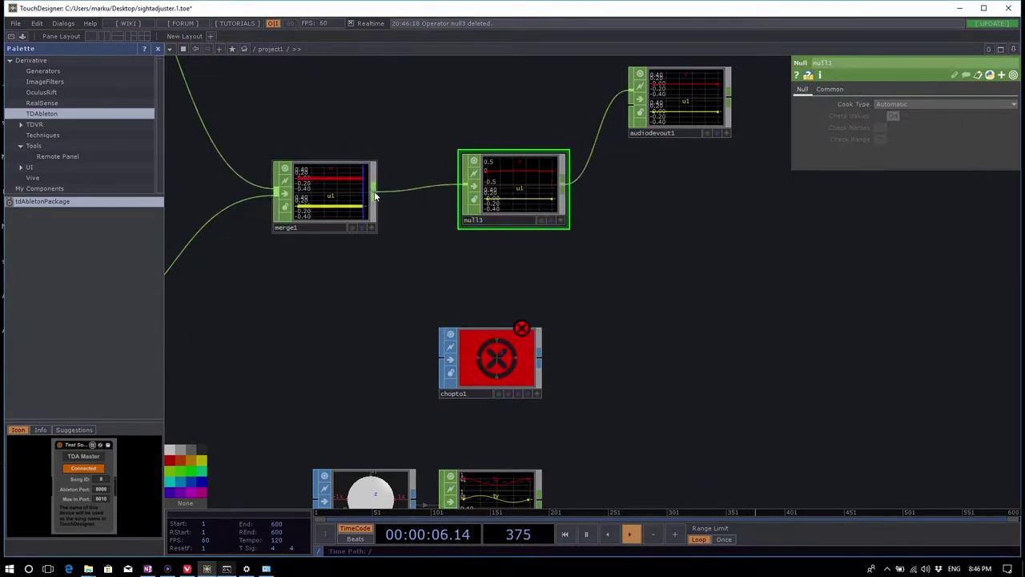
Step: Reconnect merge1 directly to audiodevout1 and move null3 down to sit above chopto1
{"action": "left_click_drag", "start_coordinate": [375, 191], "coordinate": [613, 89]}
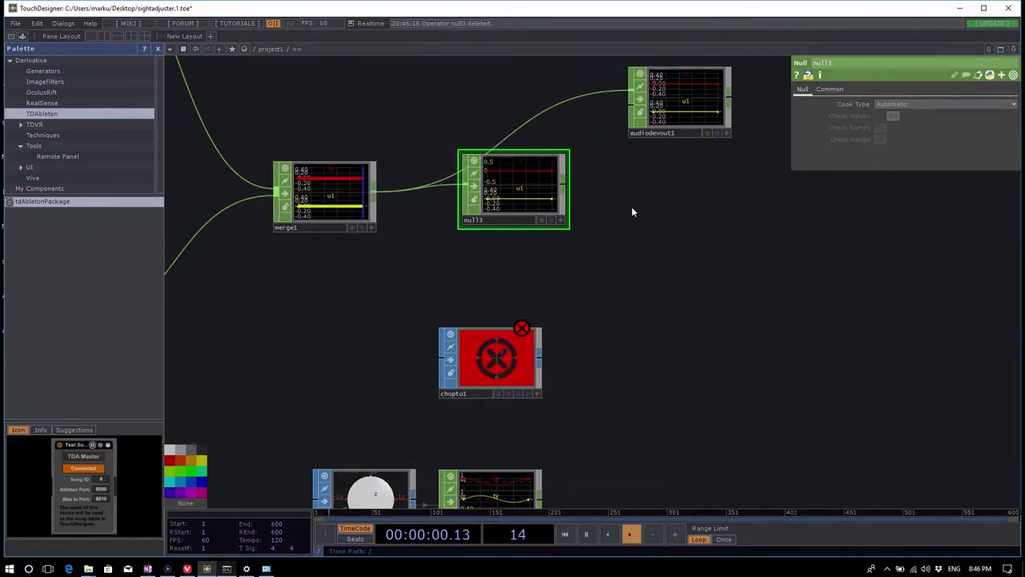
{"action": "left_click_drag", "start_coordinate": [537, 201], "coordinate": [513, 264]}
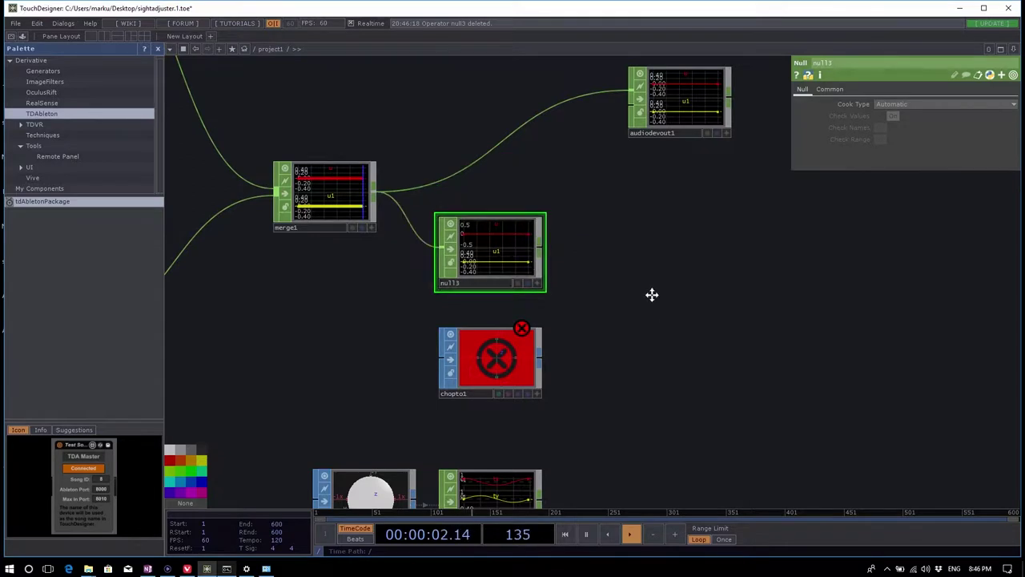
{"action": "left_click_drag", "start_coordinate": [652, 295], "coordinate": [651, 245]}
{"action": "left_click_drag", "start_coordinate": [500, 196], "coordinate": [487, 212]}
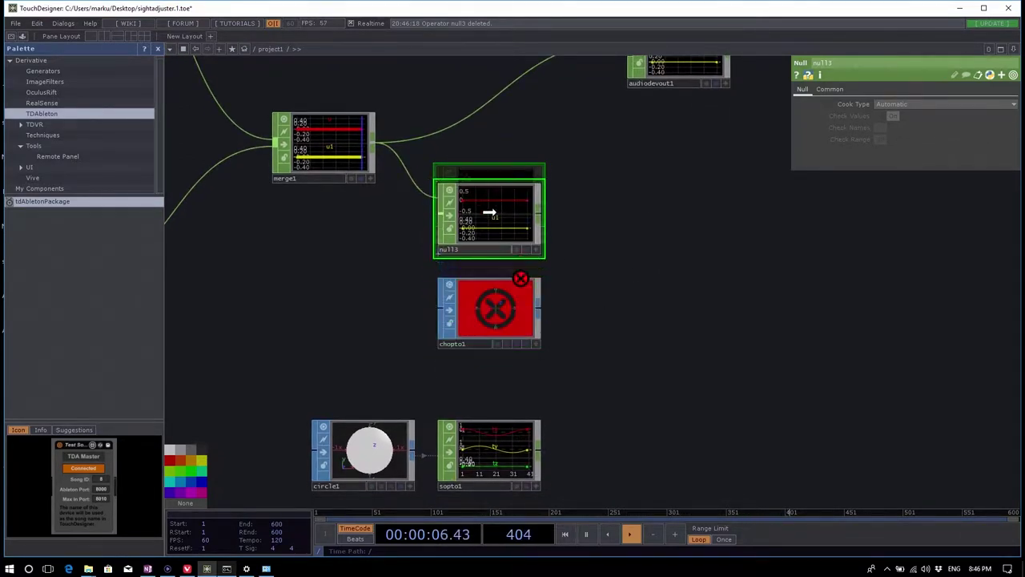
Step: Assign null3 as the source CHOP of chopto1
{"action": "mouse_move", "coordinate": [503, 305]}
{"action": "middle_mouse_down"}
{"action": "mouse_move", "coordinate": [623, 327]}
{"action": "mouse_move", "coordinate": [516, 319]}
{"action": "middle_mouse_up"}
{"action": "left_click", "coordinate": [516, 318]}
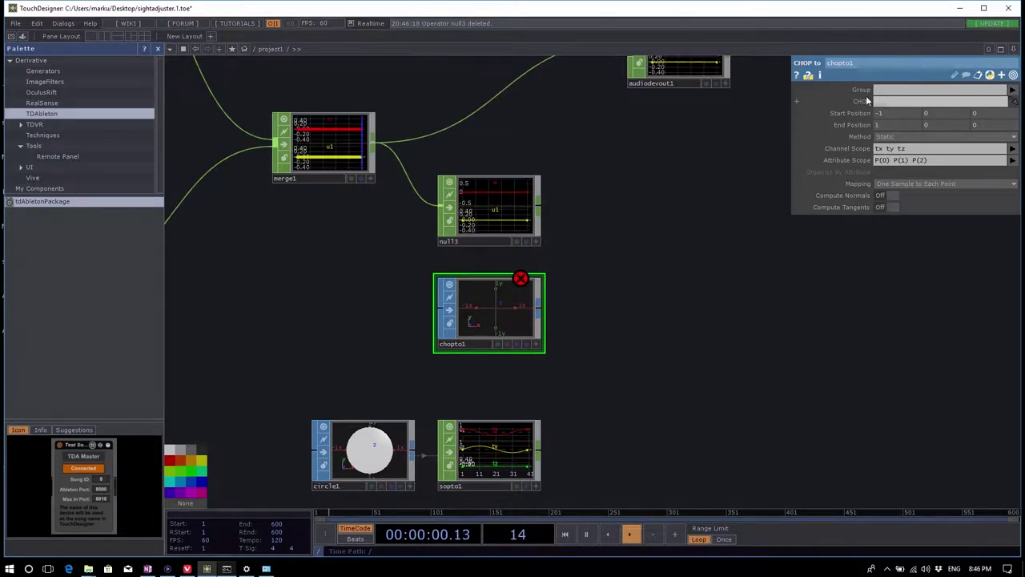
{"action": "left_click_drag", "start_coordinate": [487, 204], "coordinate": [501, 314]}
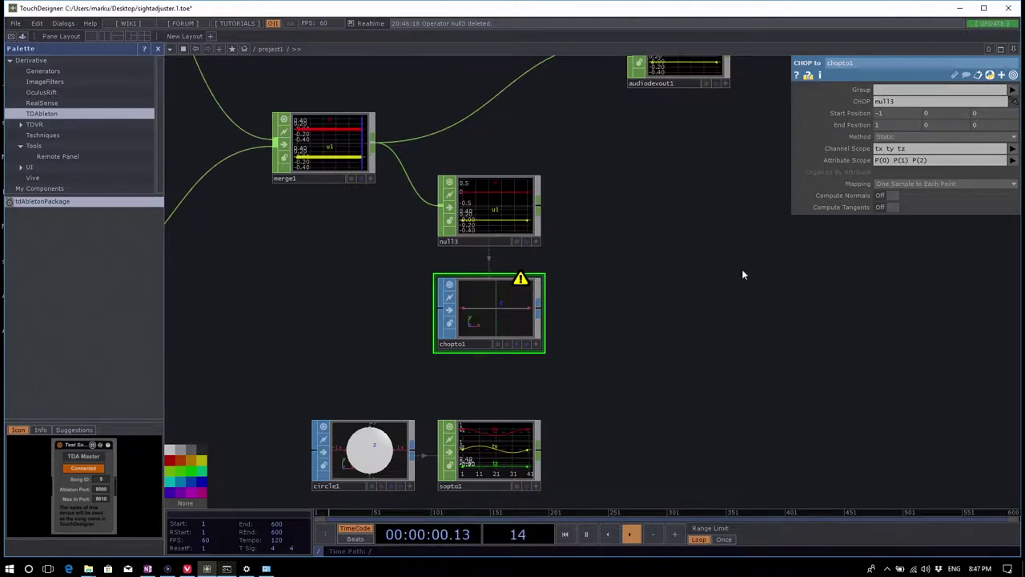
Step: Set chopto1's Channel Scope to u u1
{"action": "left_click_drag", "start_coordinate": [649, 331], "coordinate": [652, 330]}
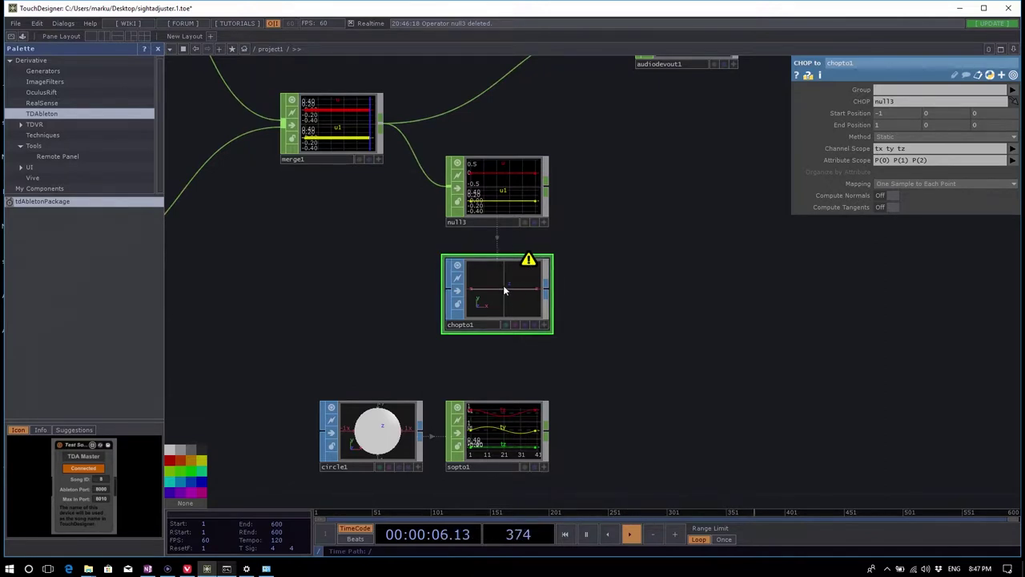
{"action": "middle_click_drag", "start_coordinate": [503, 285], "coordinate": [637, 291]}
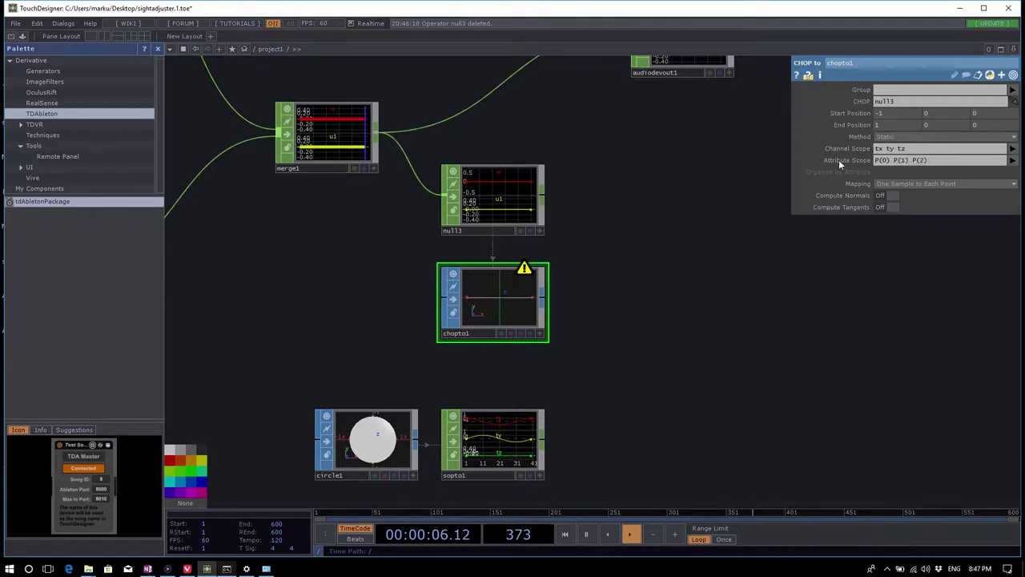
{"action": "scroll", "coordinate": [497, 206], "scroll_direction": "up", "scroll_amount": 4}
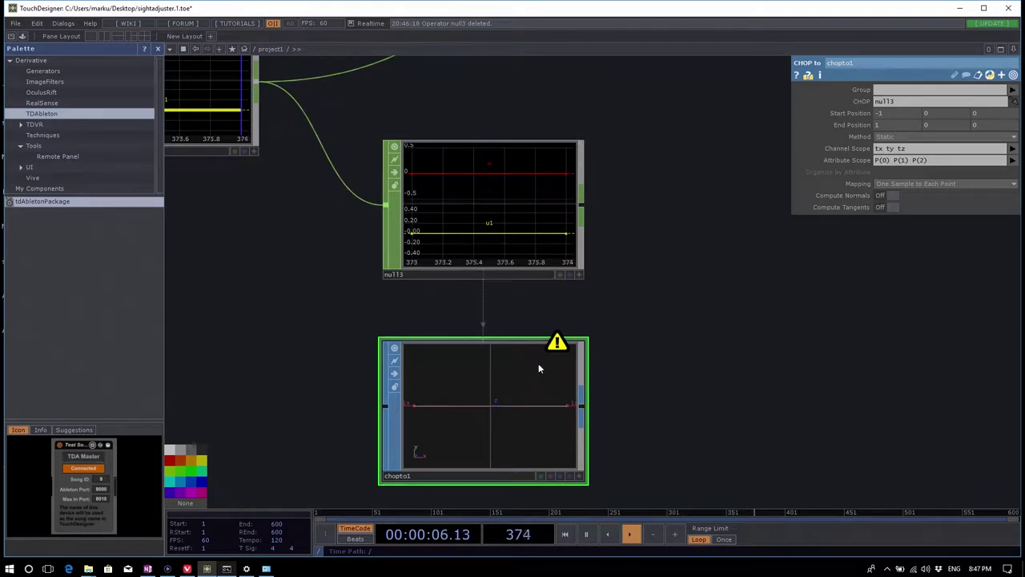
{"action": "left_click", "coordinate": [941, 153]}
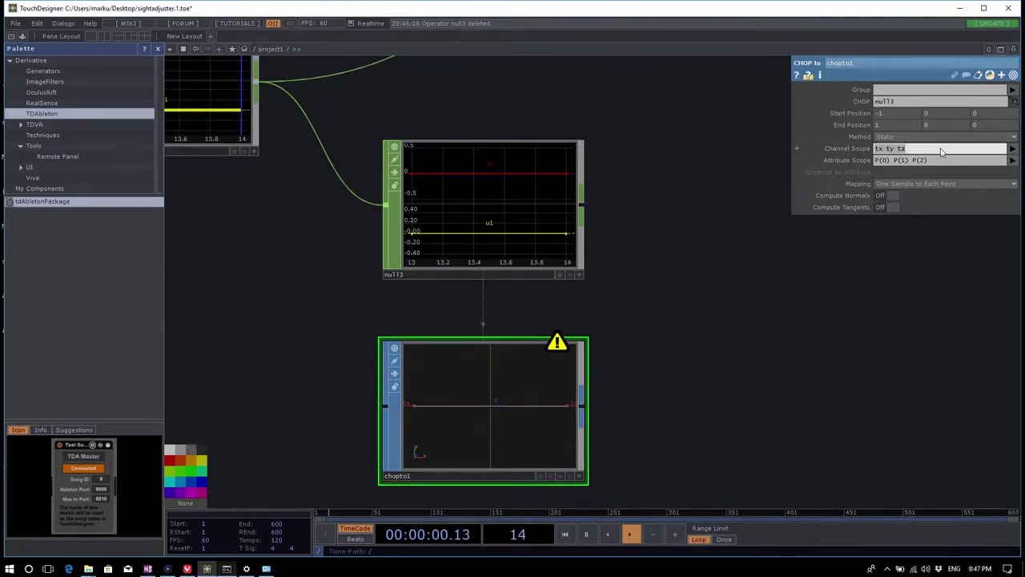
{"action": "type", "text": "u 1"}
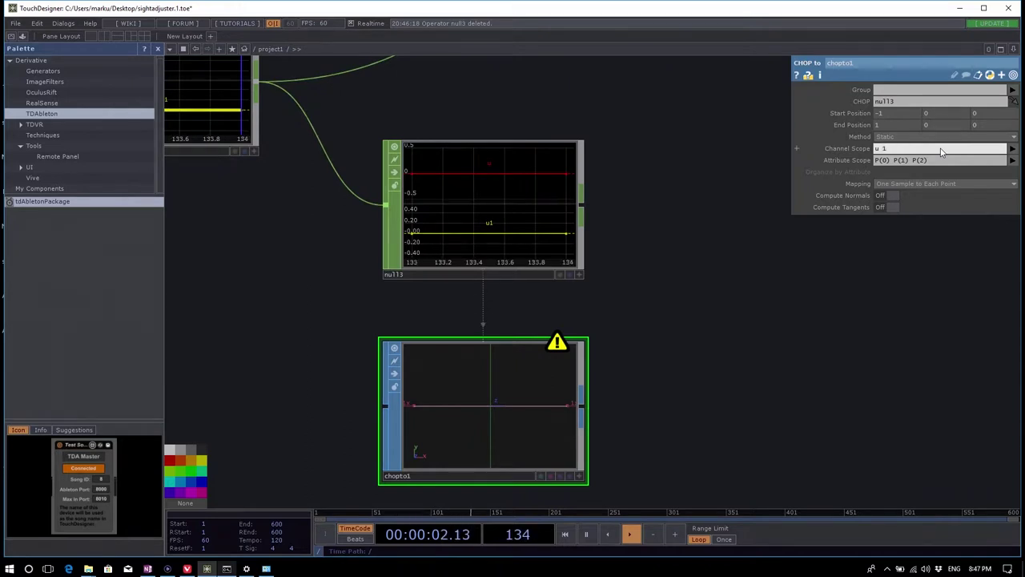
{"action": "type", "text": " u1"}
{"action": "key", "text": "Return"}
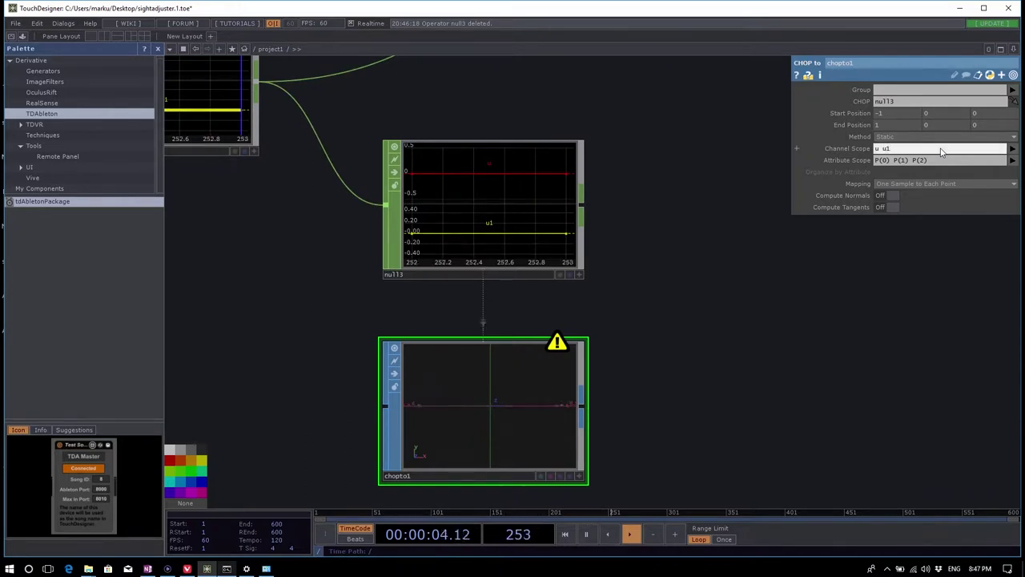
Step: Reduce chopto1's Attribute Scope to P(0) P(1), dropping the Z position attribute
{"action": "scroll", "coordinate": [574, 452], "scroll_direction": "down", "scroll_amount": 1}
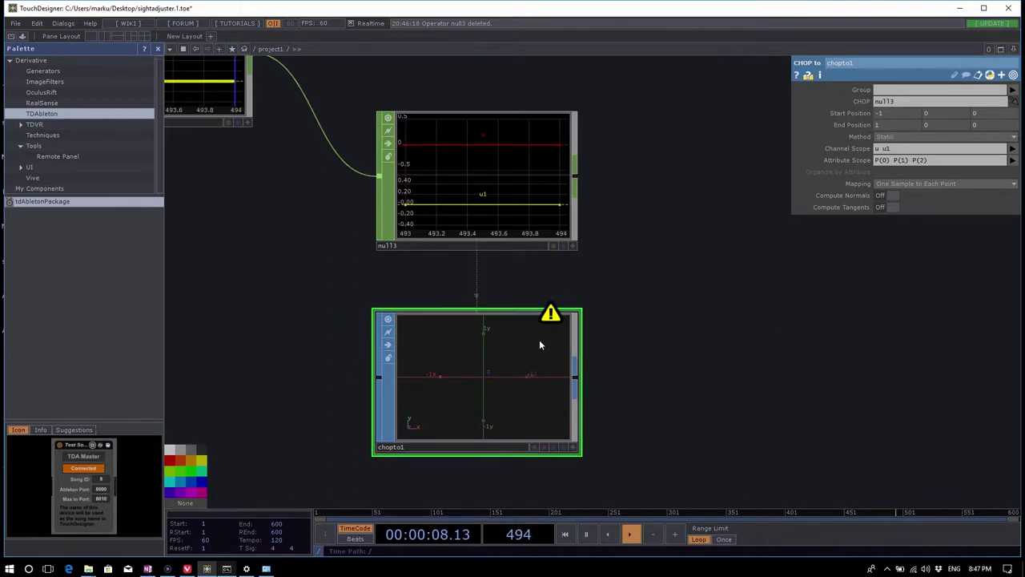
{"action": "middle_click_drag", "start_coordinate": [539, 339], "coordinate": [635, 364]}
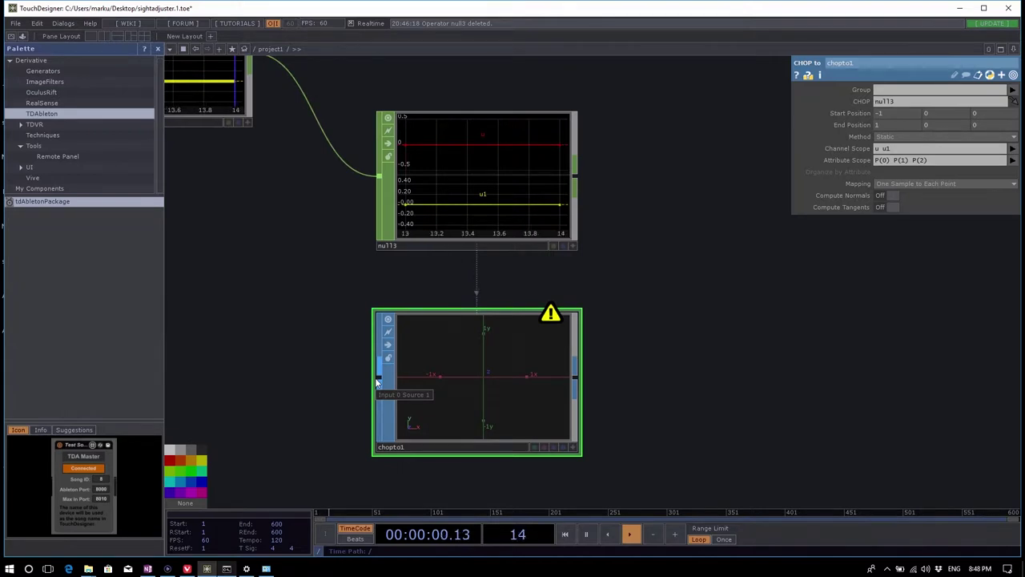
{"action": "left_click", "coordinate": [1012, 160]}
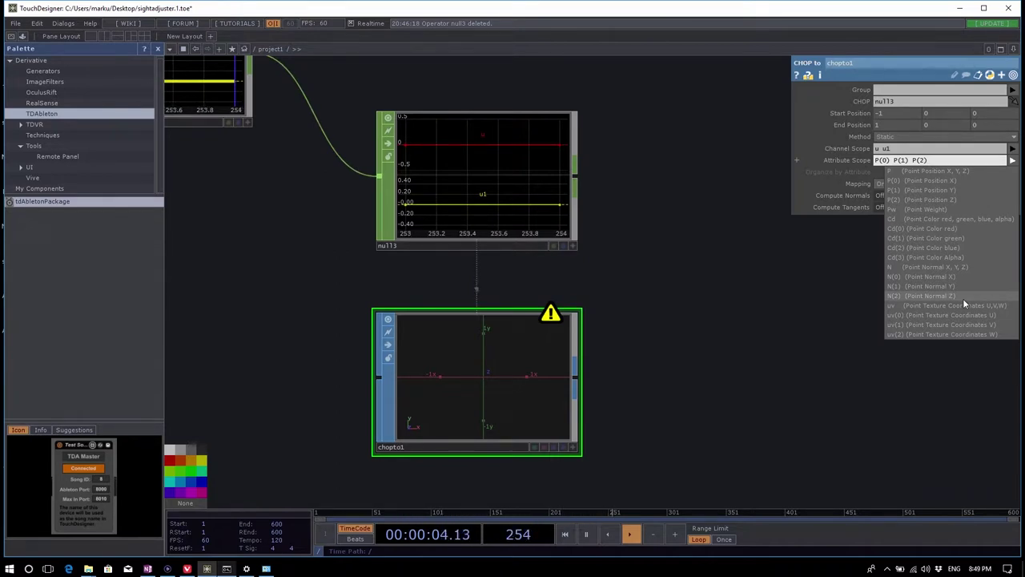
{"action": "left_click", "coordinate": [696, 311]}
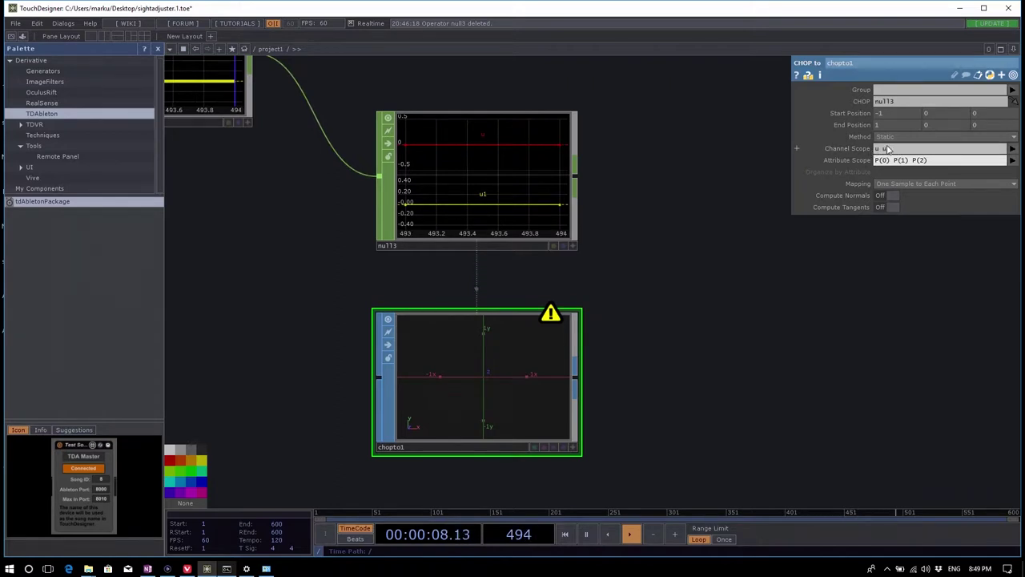
{"action": "left_click_drag", "start_coordinate": [949, 166], "coordinate": [909, 166]}
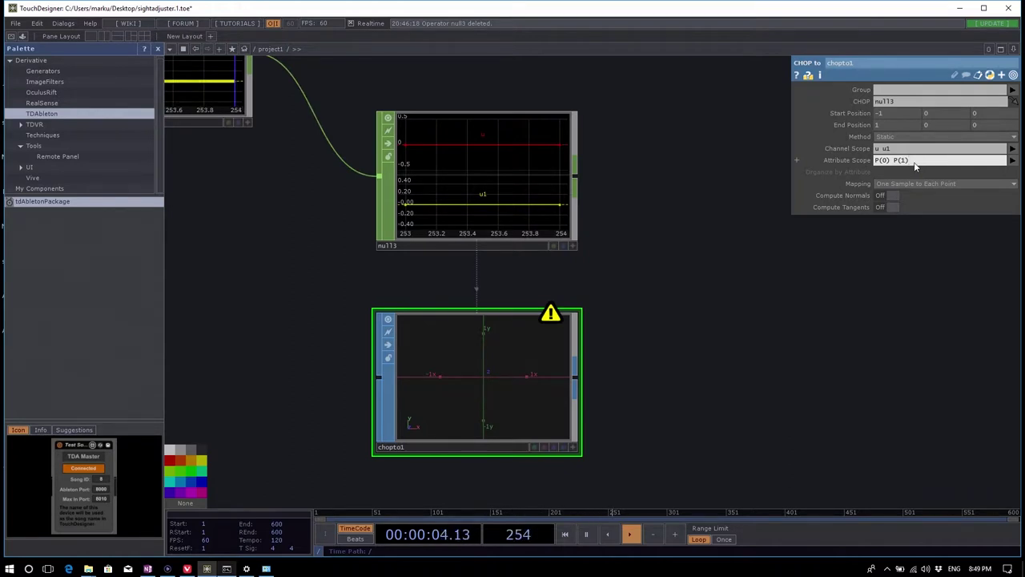
{"action": "key", "text": "Return"}
Step: Trigger the synth with the Button component and examine the geometry that chopto1 draws from the audio
{"action": "scroll", "coordinate": [796, 427], "scroll_direction": "down", "scroll_amount": 3}
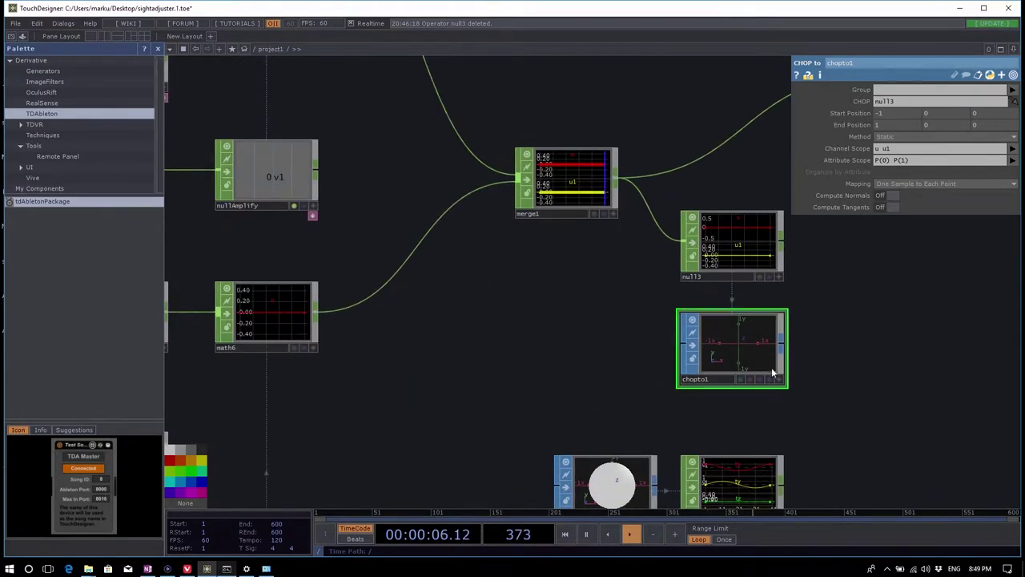
{"action": "scroll", "coordinate": [865, 373], "scroll_direction": "down", "scroll_amount": 5}
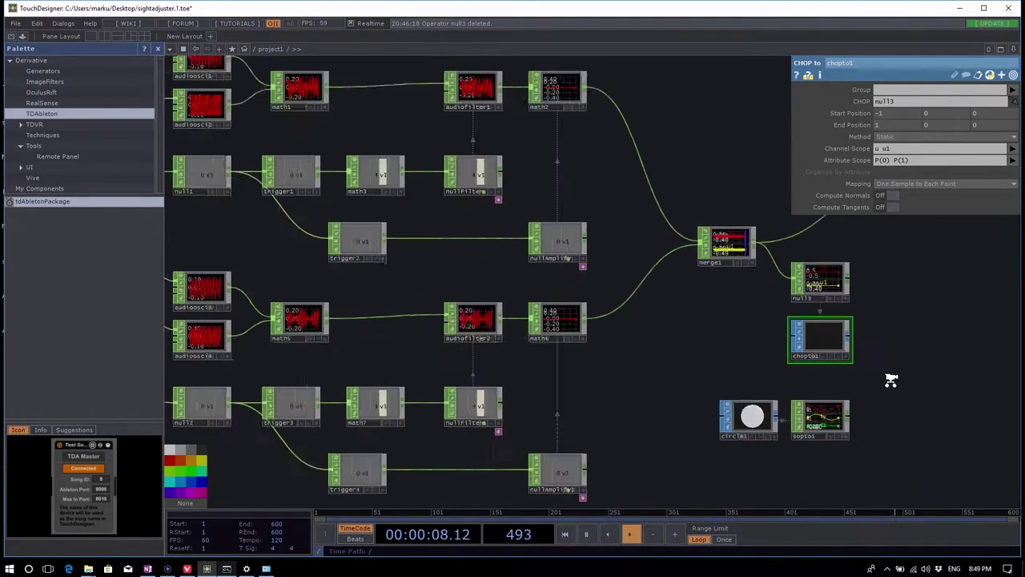
{"action": "left_click", "coordinate": [317, 205]}
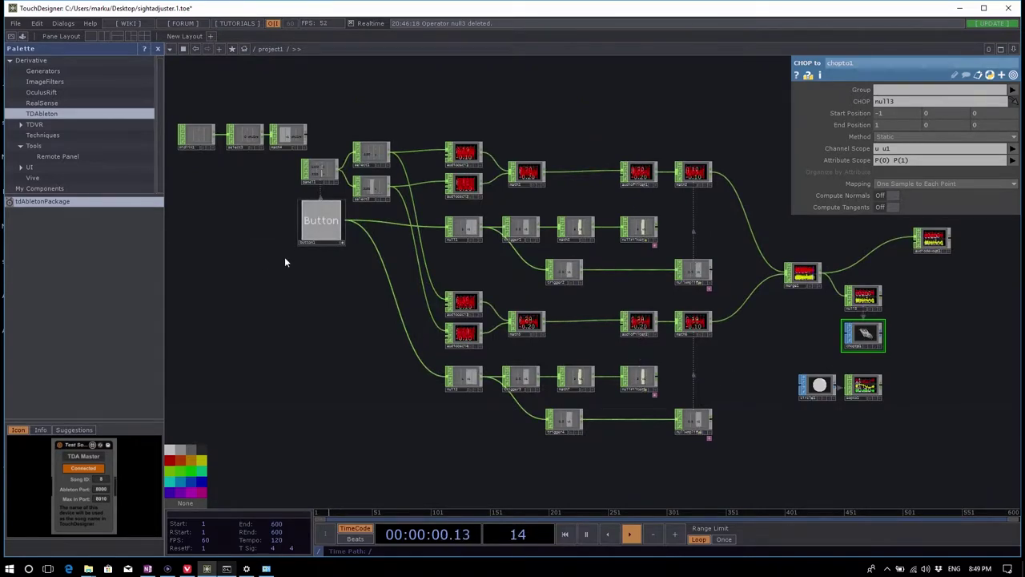
{"action": "scroll", "coordinate": [929, 357], "scroll_direction": "up", "scroll_amount": 5}
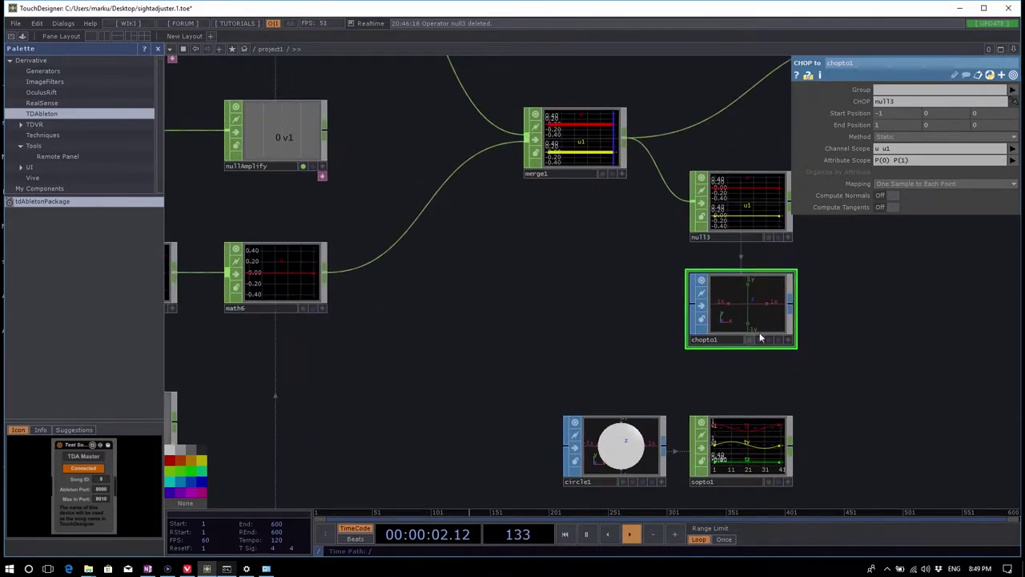
{"action": "scroll", "coordinate": [834, 353], "scroll_direction": "down", "scroll_amount": 3}
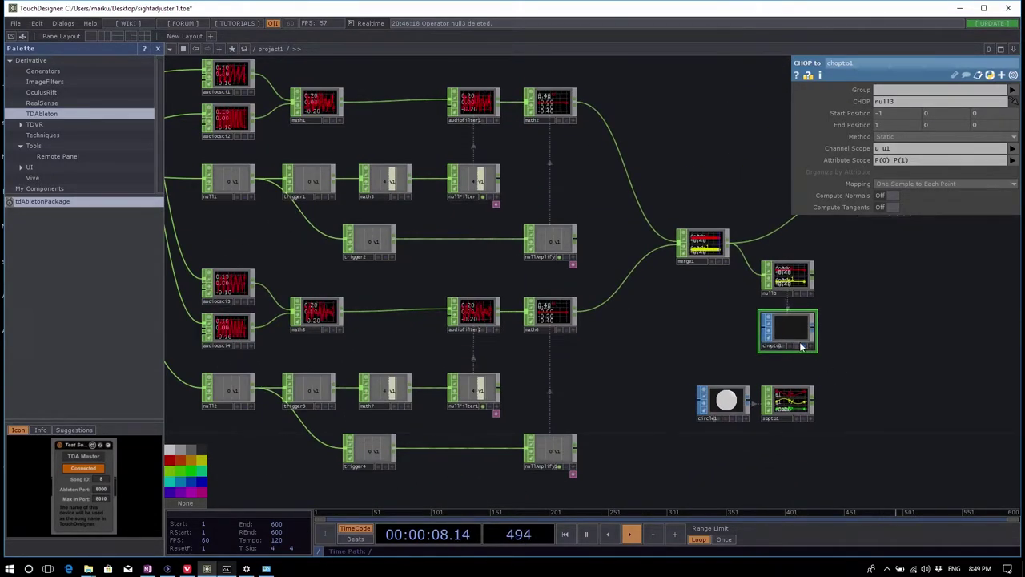
Step: Delete the reference operators circle1 and sopto1 below chopto1
{"action": "right_click_drag", "start_coordinate": [855, 389], "coordinate": [679, 448]}
{"action": "key", "text": "Delete"}
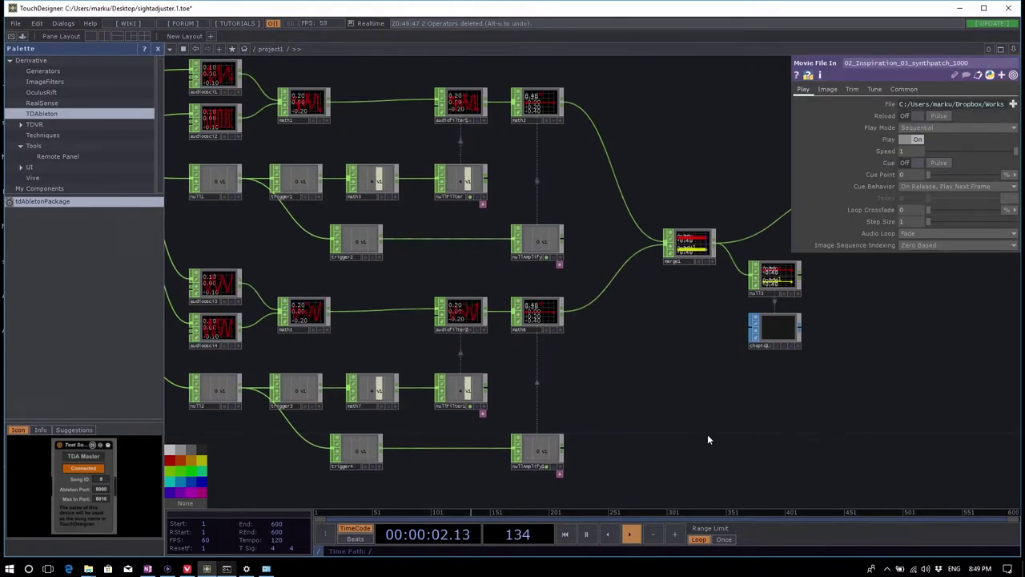
{"action": "left_click_drag", "start_coordinate": [809, 447], "coordinate": [796, 453]}
{"action": "scroll", "coordinate": [725, 382], "scroll_direction": "up", "scroll_amount": 5}
{"action": "scroll", "coordinate": [819, 364], "scroll_direction": "down", "scroll_amount": 5}
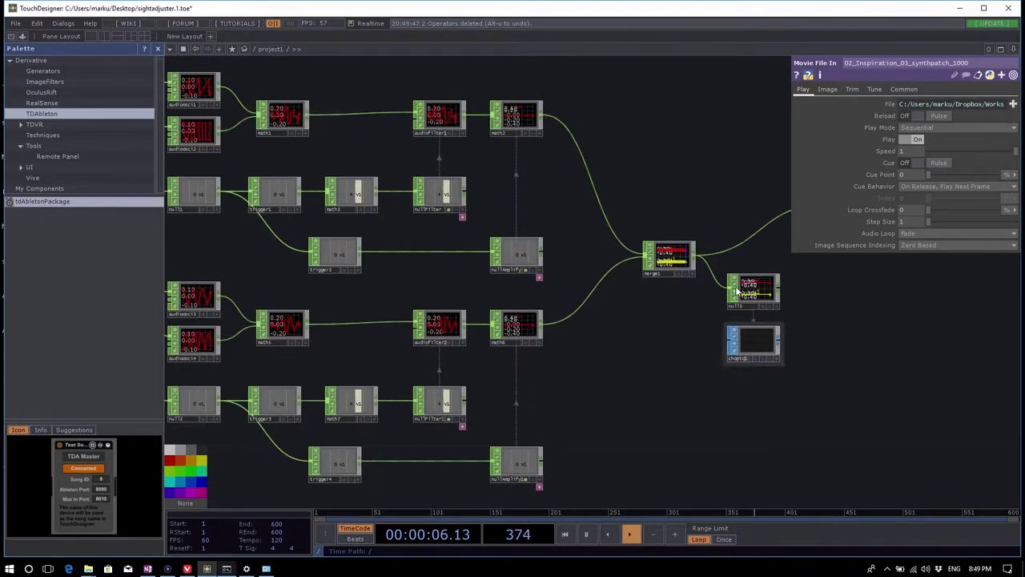
Step: Mute the system sound and trigger the synth with the Button component
{"action": "scroll", "coordinate": [905, 361], "scroll_direction": "down", "scroll_amount": 3}
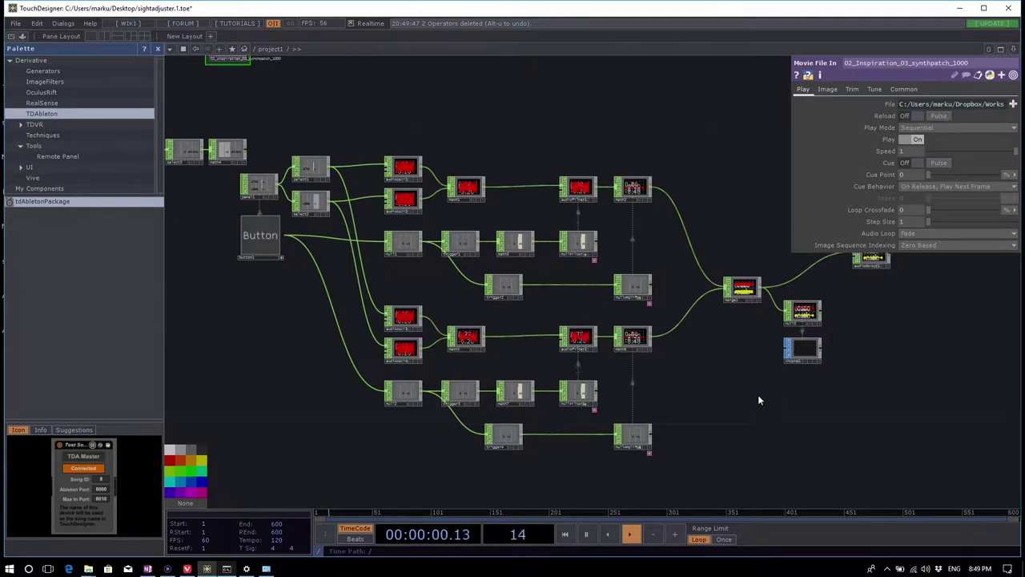
{"action": "key", "text": "XF86AudioLowerVolume"}
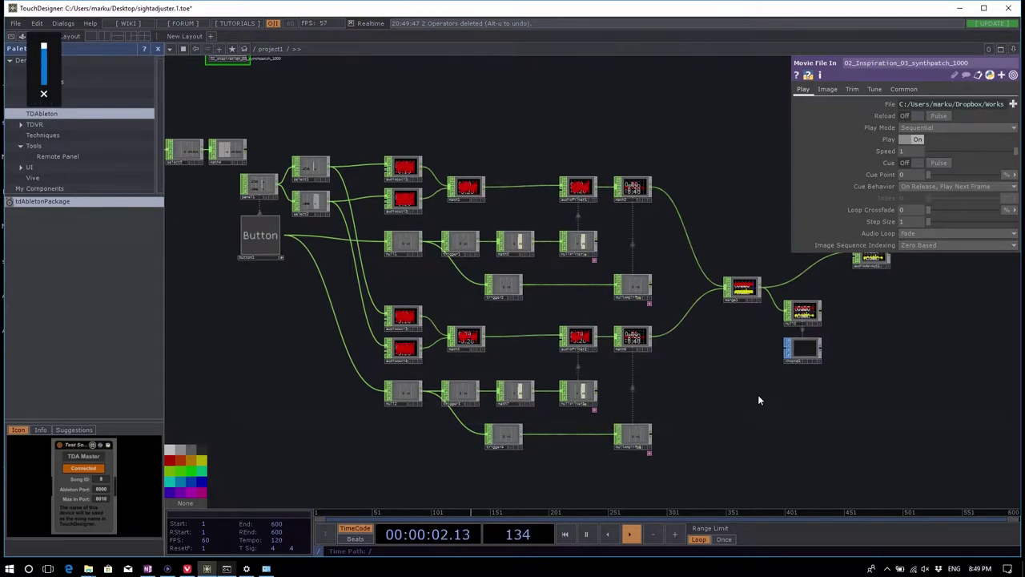
{"action": "left_click", "coordinate": [276, 253]}
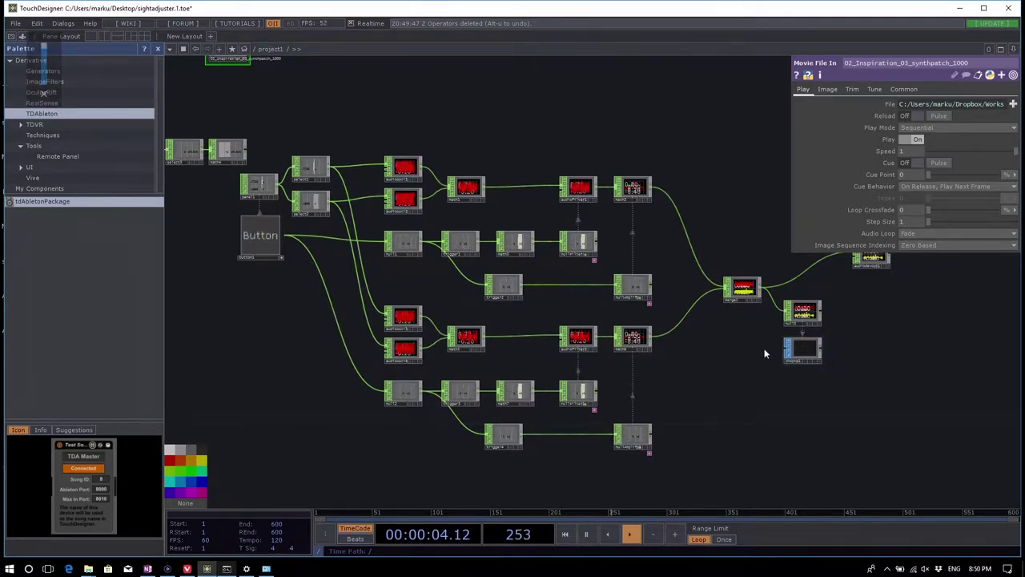
Step: Open chopto1's view in its own floating window, move it over the palette and enlarge it
{"action": "right_click", "coordinate": [806, 351]}
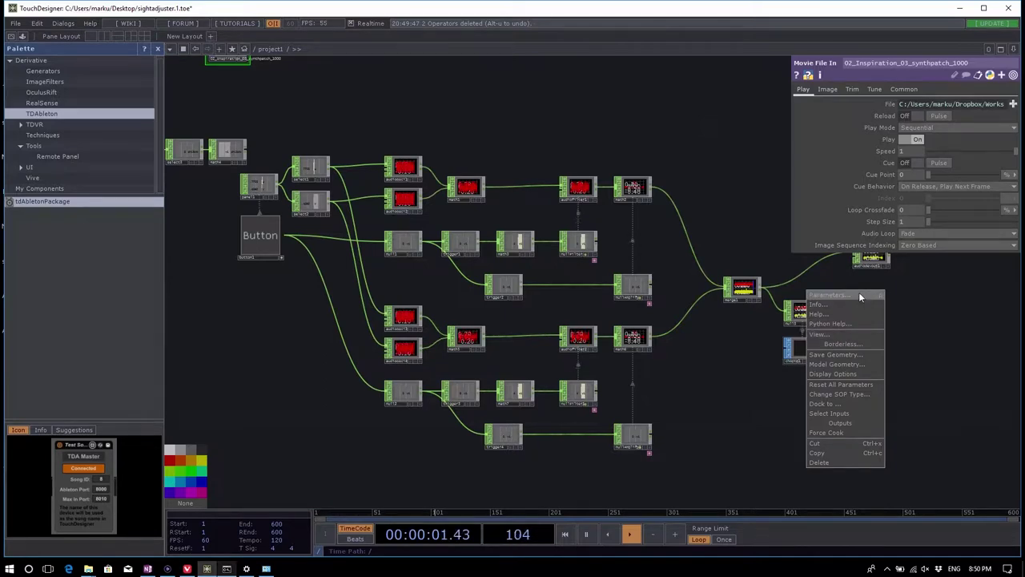
{"action": "scroll", "coordinate": [805, 340], "scroll_direction": "up", "scroll_amount": 5}
{"action": "right_click", "coordinate": [805, 340]}
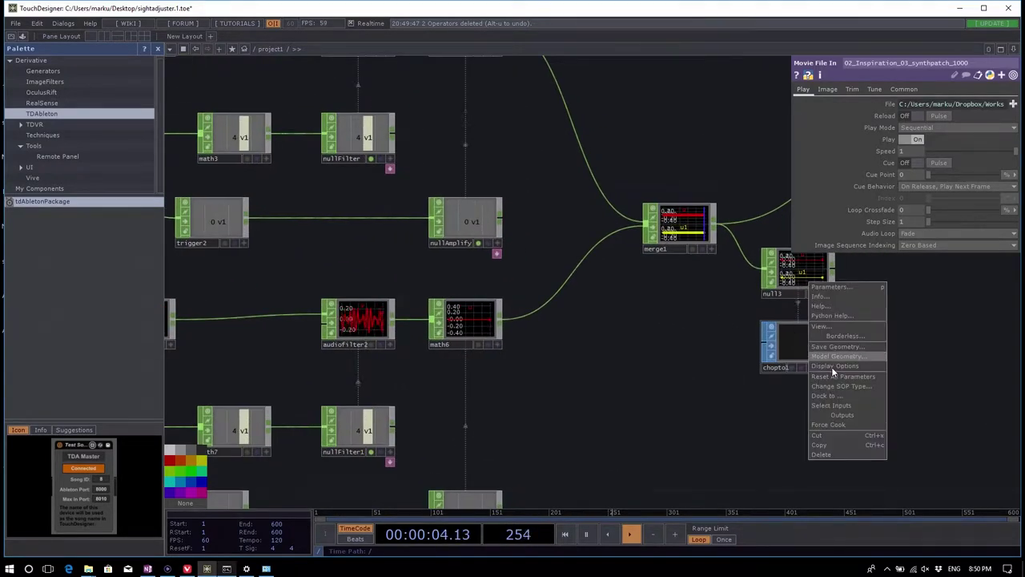
{"action": "left_click", "coordinate": [843, 327]}
{"action": "left_click_drag", "start_coordinate": [833, 253], "coordinate": [154, 36]}
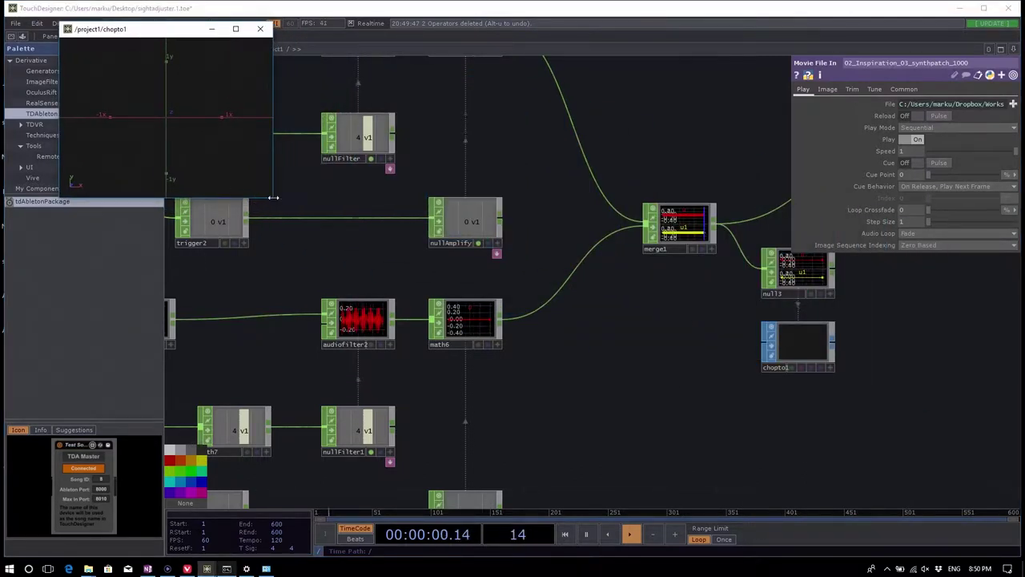
{"action": "left_click_drag", "start_coordinate": [272, 197], "coordinate": [482, 364]}
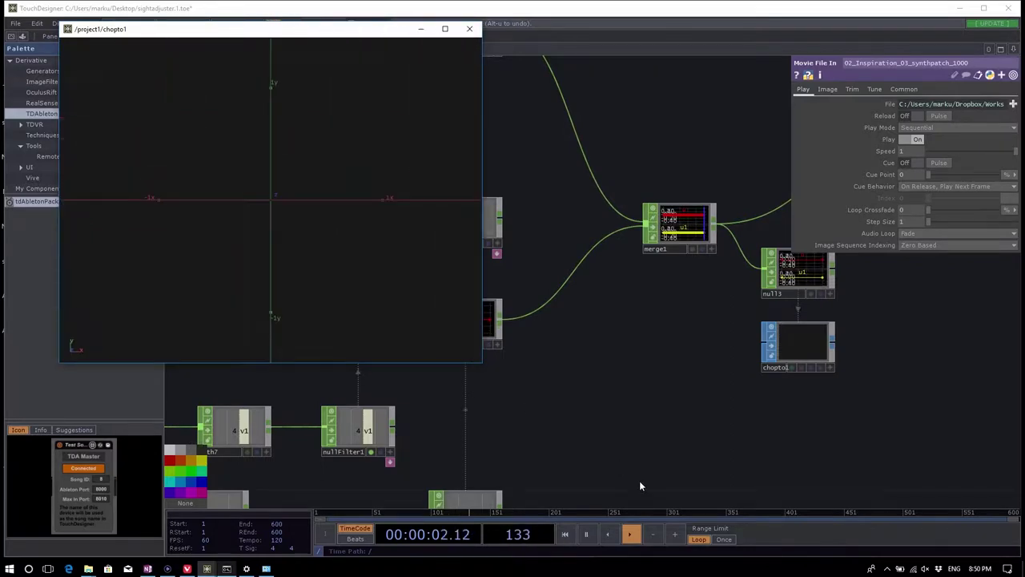
Step: Trigger the synth repeatedly with the Button component and examine the curves in chopto1's floating view
{"action": "scroll", "coordinate": [641, 481], "scroll_direction": "down", "scroll_amount": 10}
{"action": "left_click", "coordinate": [539, 323]}
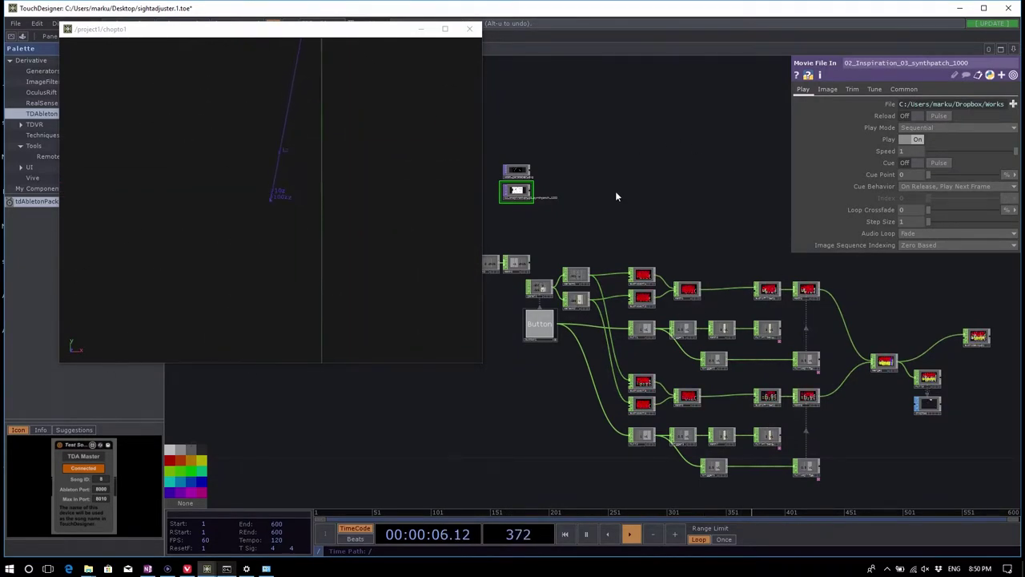
{"action": "left_click", "coordinate": [541, 326]}
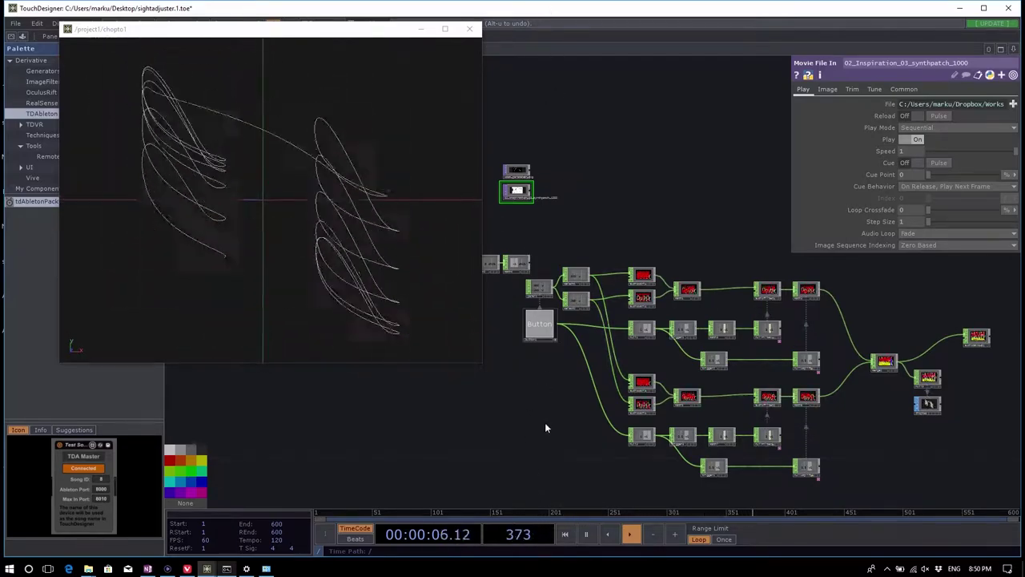
{"action": "left_click", "coordinate": [551, 321]}
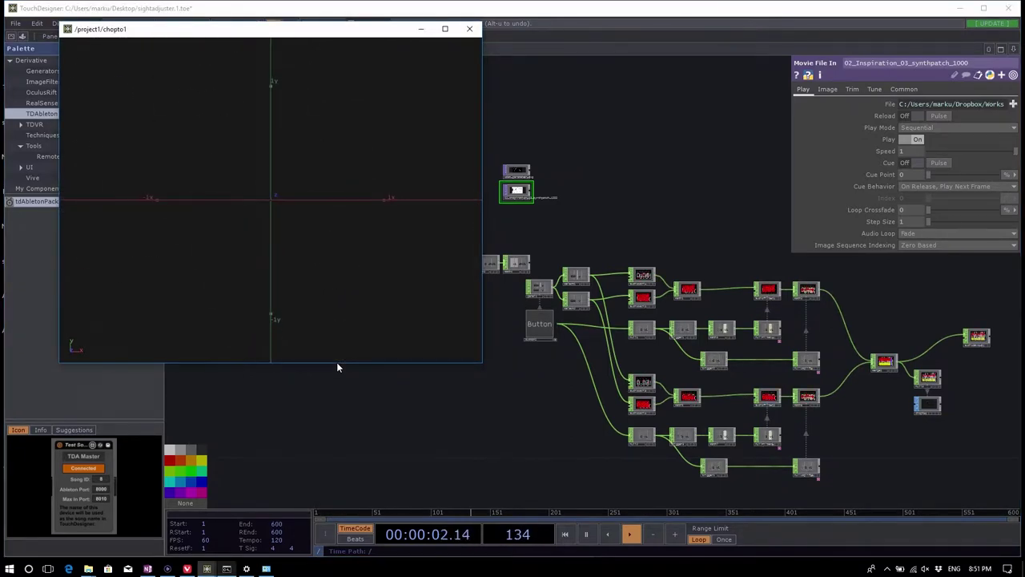
{"action": "left_click", "coordinate": [552, 331]}
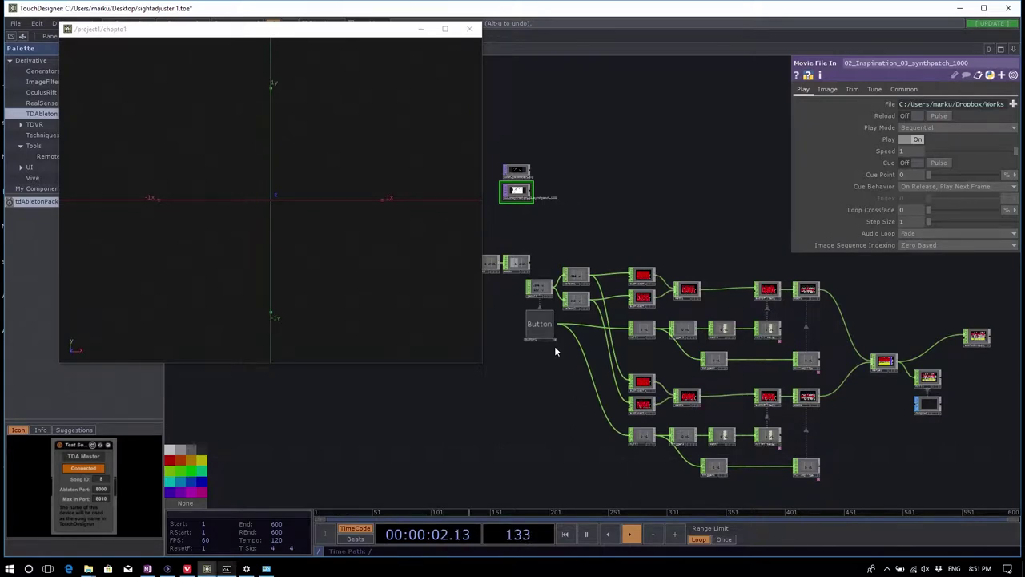
{"action": "left_click", "coordinate": [539, 326]}
{"action": "left_click", "coordinate": [539, 326]}
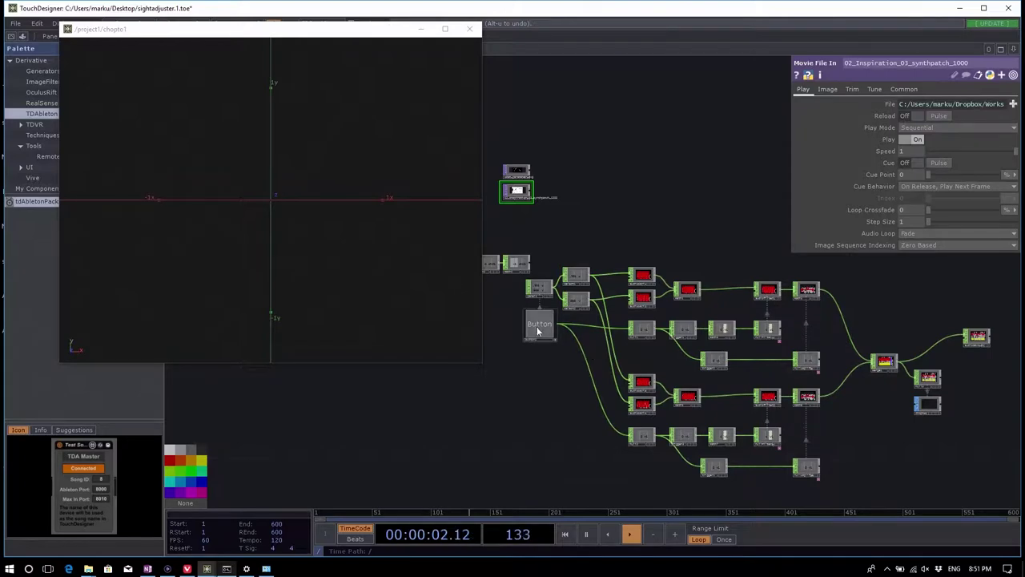
{"action": "mouse_move", "coordinate": [540, 325]}
{"action": "left_mouse_down"}
{"action": "mouse_move", "coordinate": [596, 345]}
{"action": "mouse_move", "coordinate": [457, 382]}
{"action": "mouse_move", "coordinate": [929, 473]}
{"action": "left_mouse_up"}
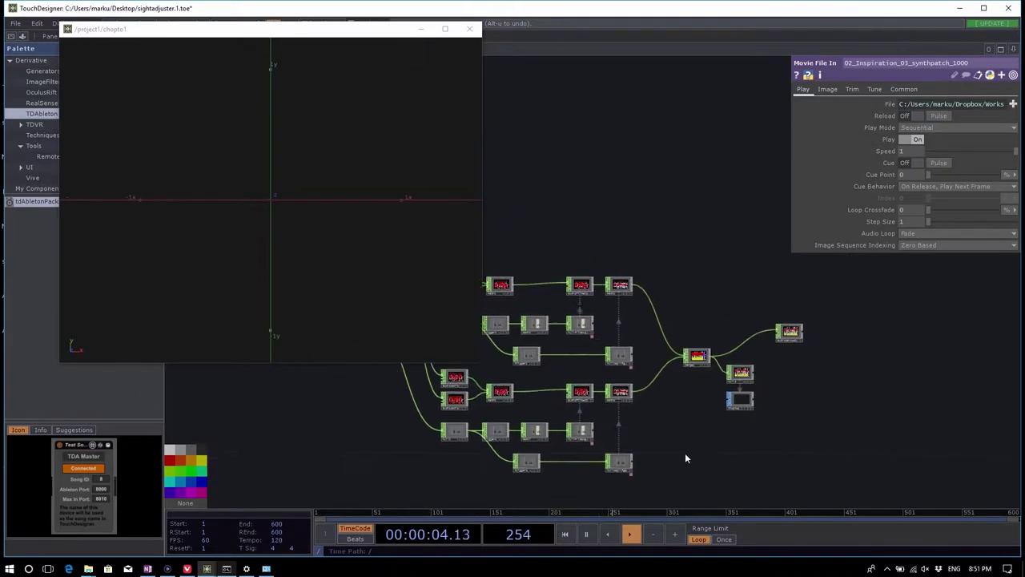
{"action": "scroll", "coordinate": [696, 433], "scroll_direction": "up", "scroll_amount": 5}
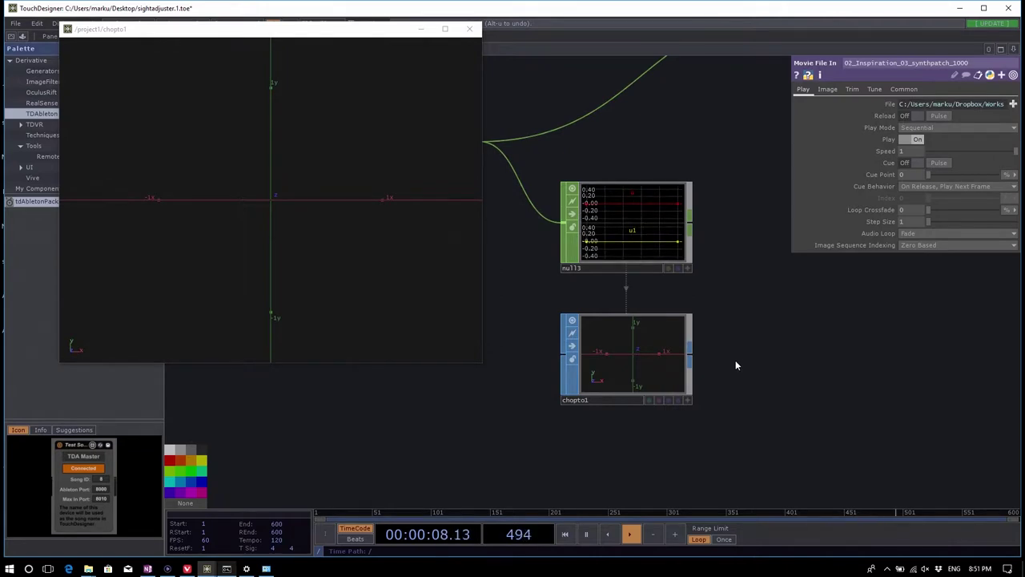
{"action": "key", "text": "Tab"}
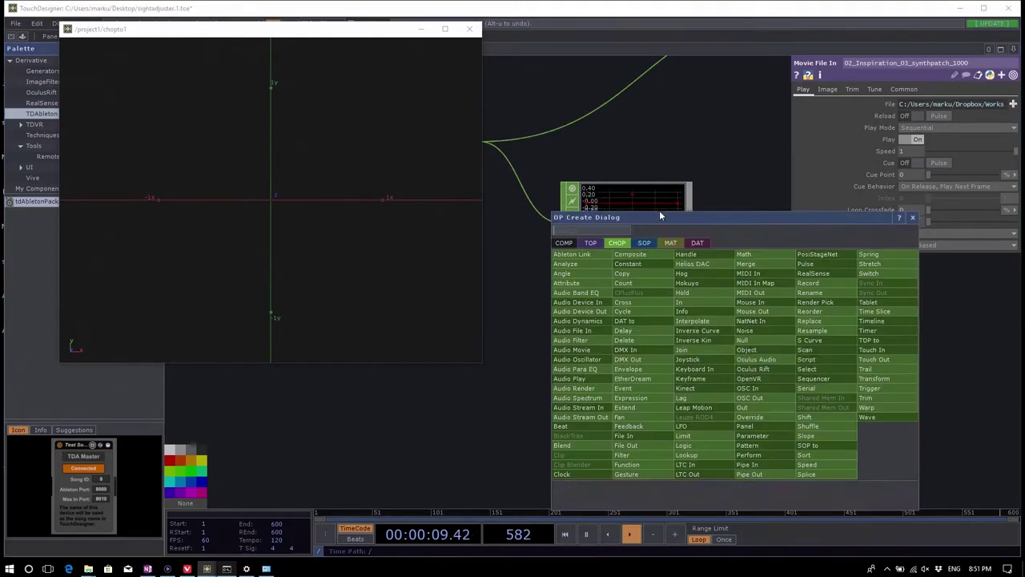
{"action": "left_click", "coordinate": [590, 242]}
{"action": "left_click", "coordinate": [713, 144]}
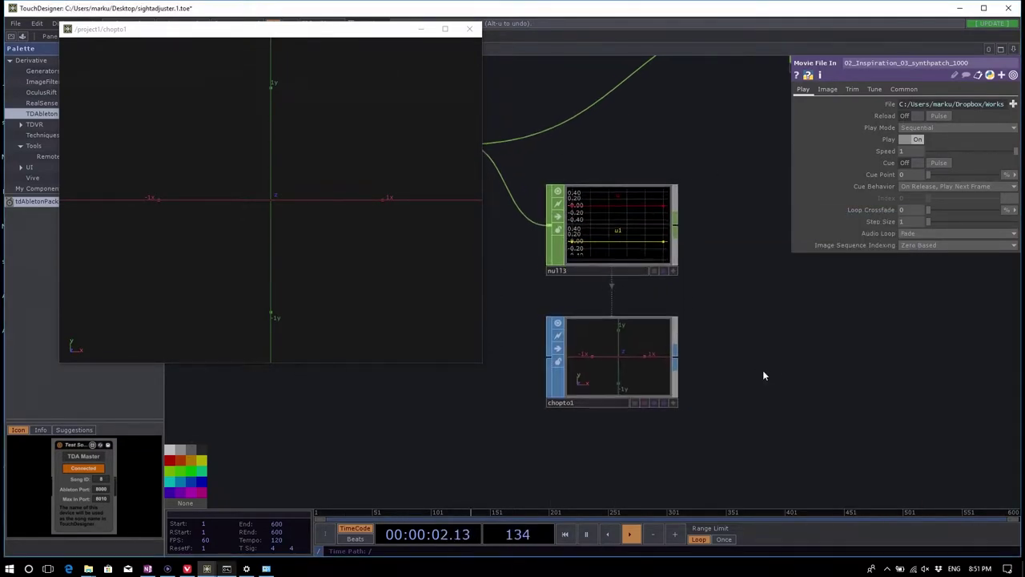
Step: Close chopto1's floating view window
{"action": "left_click_drag", "start_coordinate": [445, 29], "coordinate": [391, 35]}
{"action": "left_click", "coordinate": [419, 35]}
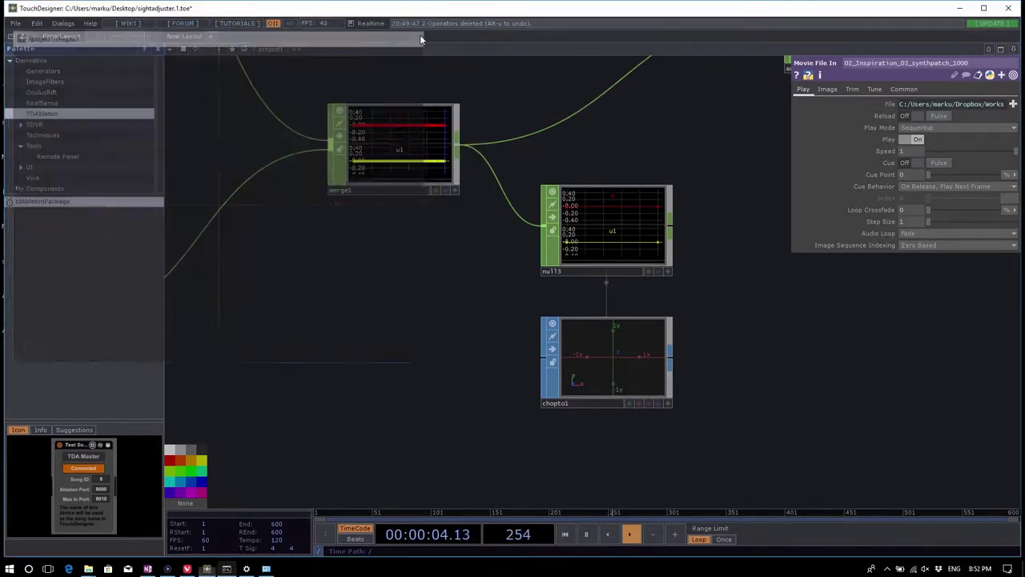
Step: Move chopto1 out from under null3 to sit to the right of it in the network
{"action": "scroll", "coordinate": [395, 338], "scroll_direction": "down", "scroll_amount": 3}
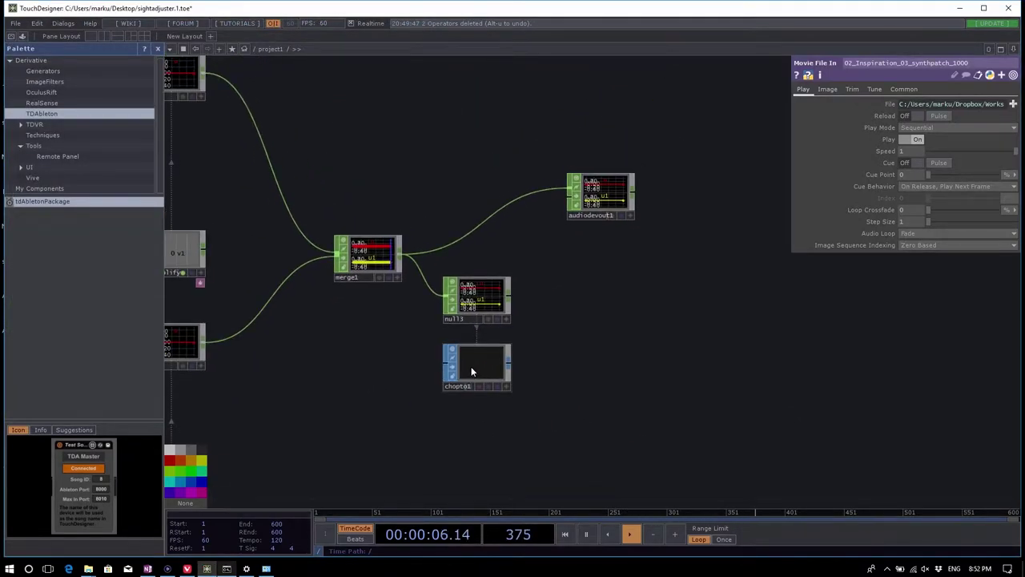
{"action": "left_click_drag", "start_coordinate": [469, 366], "coordinate": [615, 299]}
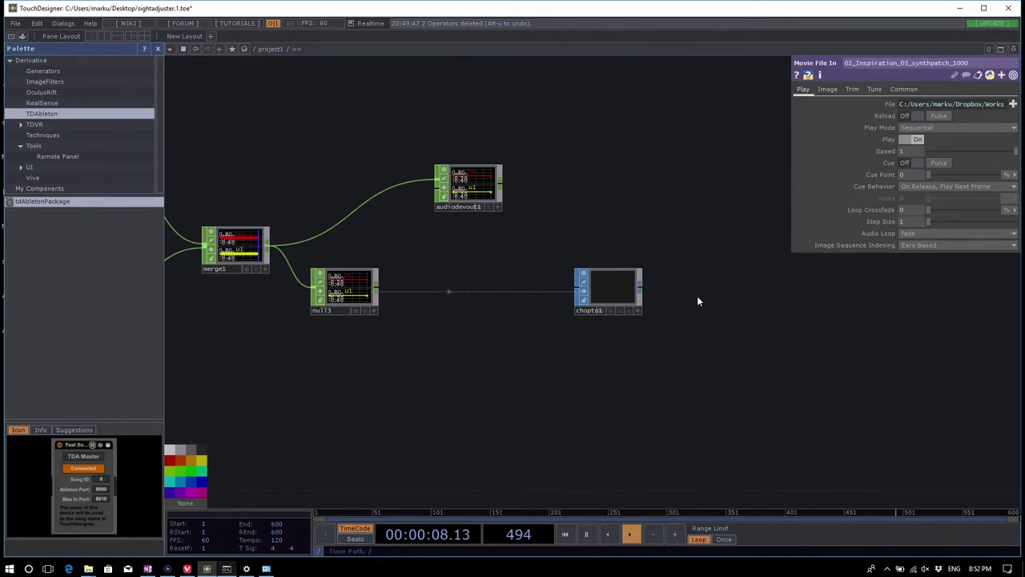
{"action": "scroll", "coordinate": [624, 309], "scroll_direction": "up", "scroll_amount": 5}
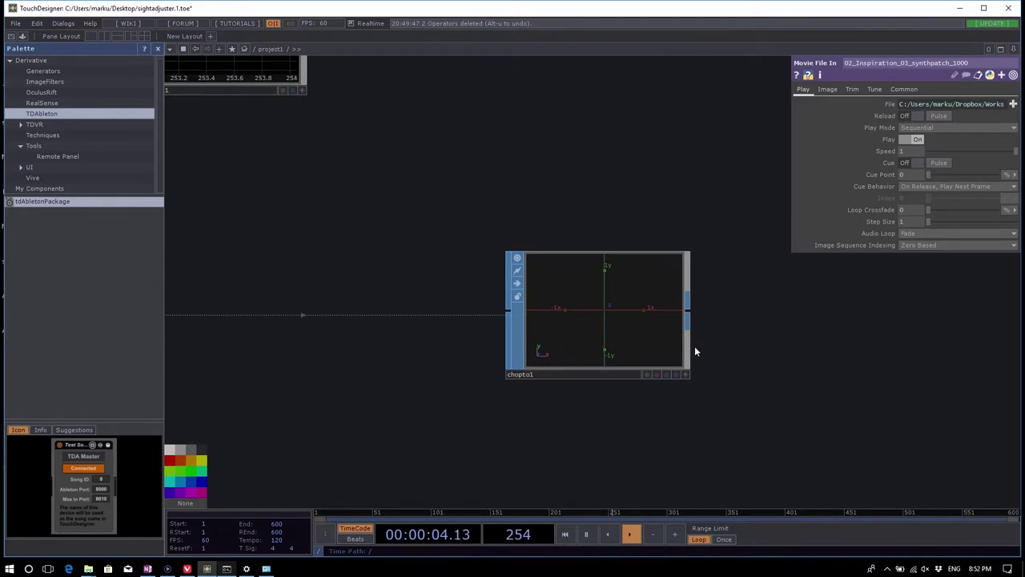
{"action": "key", "text": "h"}
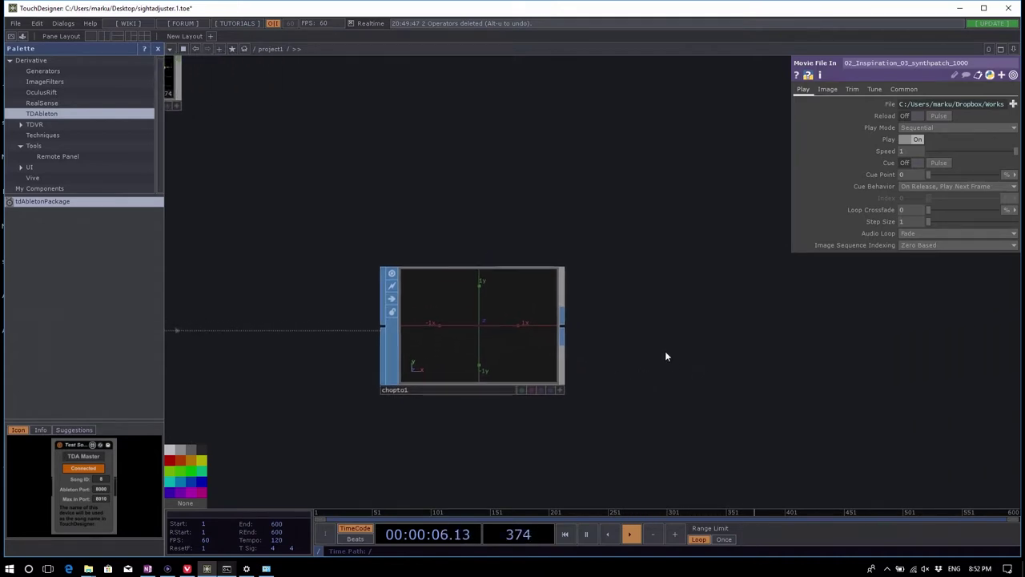
{"action": "left_click_drag", "start_coordinate": [725, 380], "coordinate": [668, 378]}
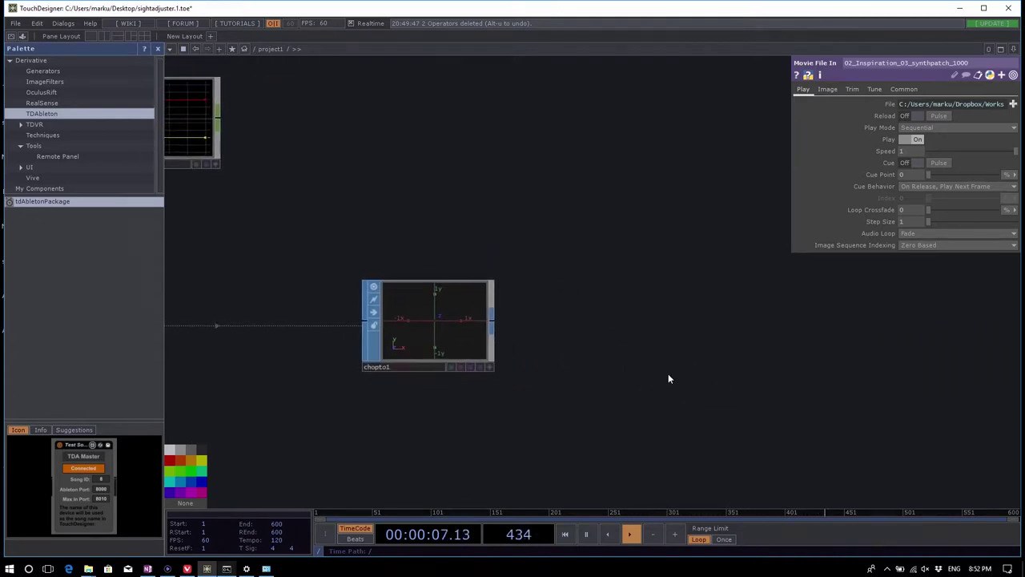
Step: Add a Geometry component wired to chopto1's output and place it beside chopto1
{"action": "left_click", "coordinate": [491, 326]}
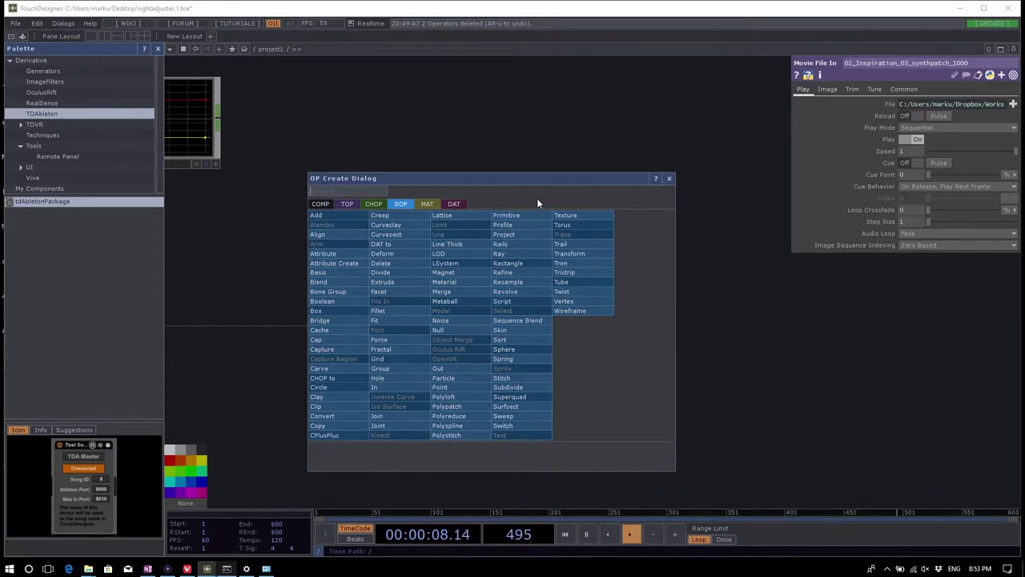
{"action": "key", "text": "Right"}
{"action": "key", "text": "Right"}
{"action": "key", "text": "Right"}
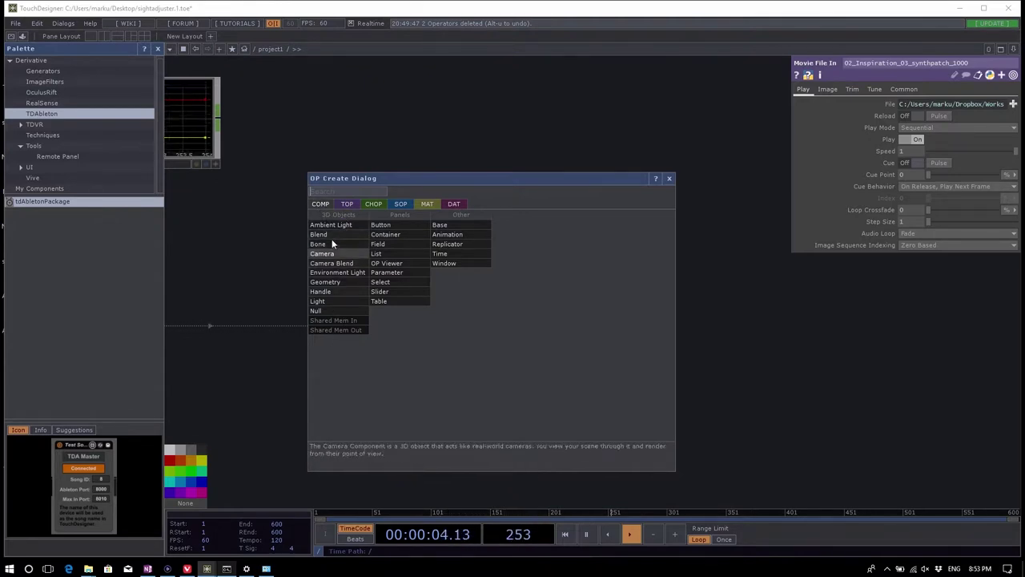
{"action": "left_click", "coordinate": [351, 282]}
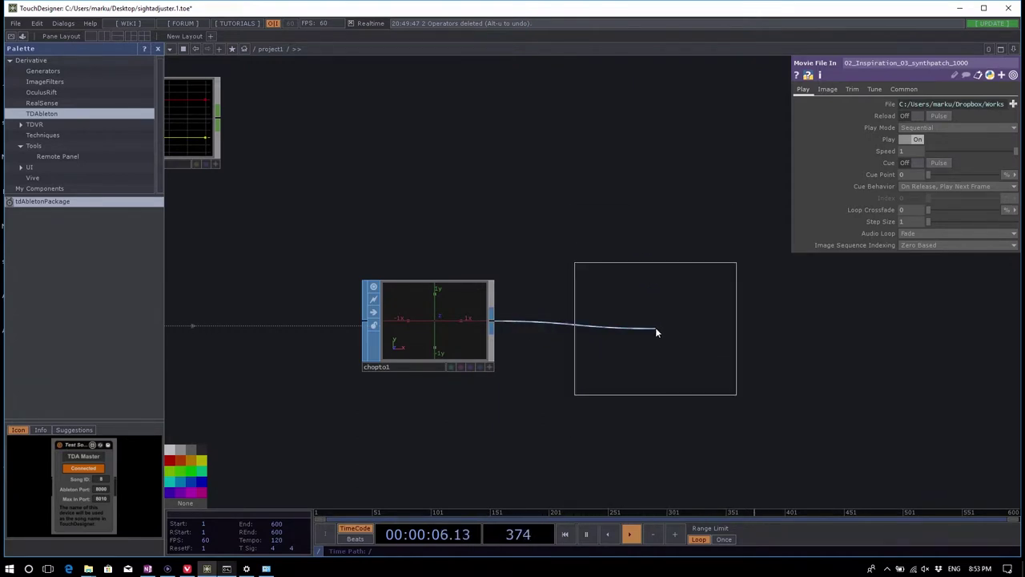
{"action": "left_click", "coordinate": [656, 329]}
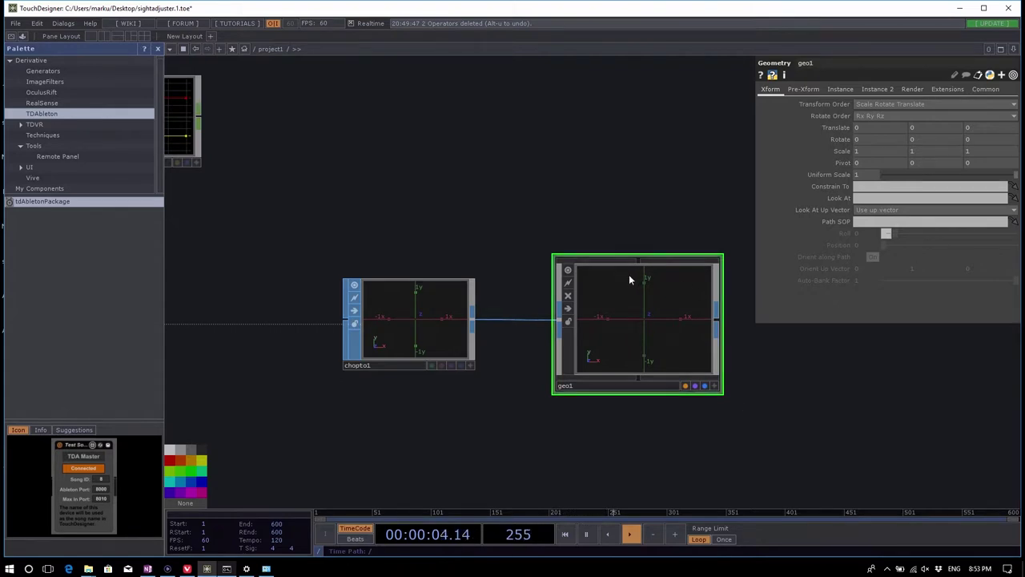
Step: Go inside geo1, examine its In and Out operators, and return to the project1 network
{"action": "scroll", "coordinate": [682, 337], "scroll_direction": "up", "scroll_amount": 2}
{"action": "scroll", "coordinate": [682, 337], "scroll_direction": "up", "scroll_amount": 4}
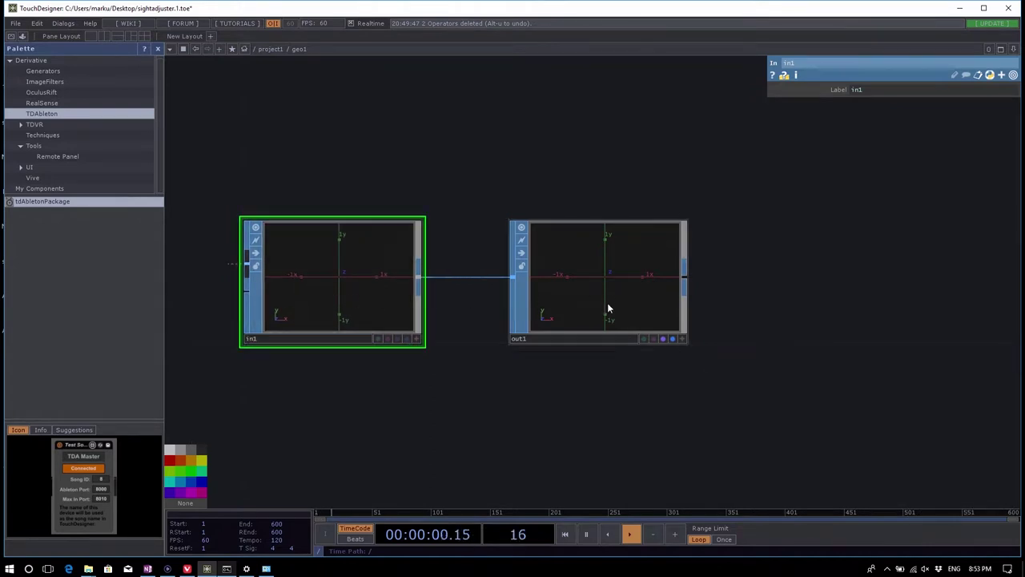
{"action": "mouse_move", "coordinate": [607, 303]}
{"action": "left_mouse_down"}
{"action": "mouse_move", "coordinate": [614, 261]}
{"action": "mouse_move", "coordinate": [622, 290]}
{"action": "left_mouse_up"}
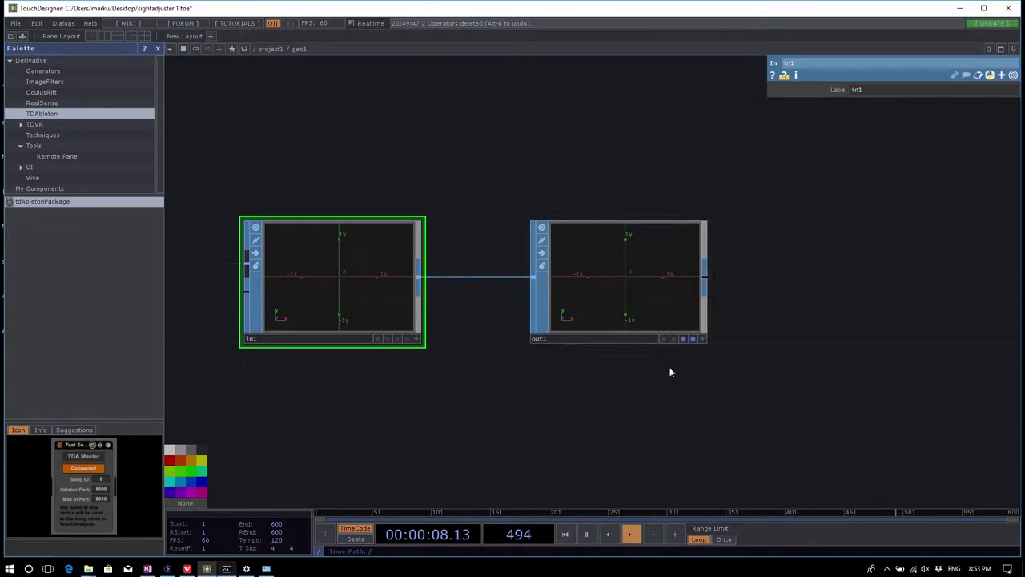
{"action": "scroll", "coordinate": [677, 357], "scroll_direction": "up", "scroll_amount": 3}
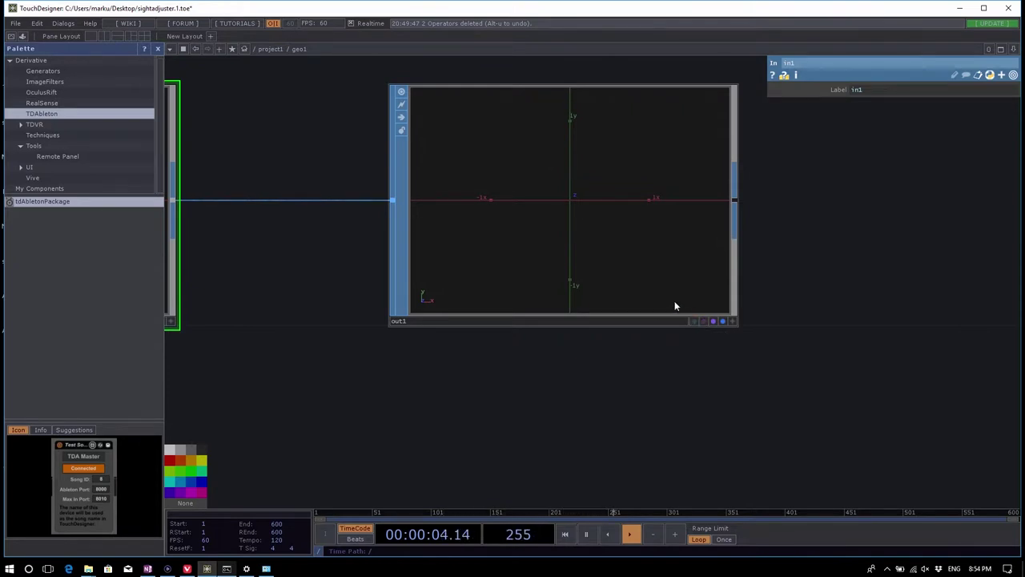
{"action": "scroll", "coordinate": [537, 257], "scroll_direction": "down", "scroll_amount": 2}
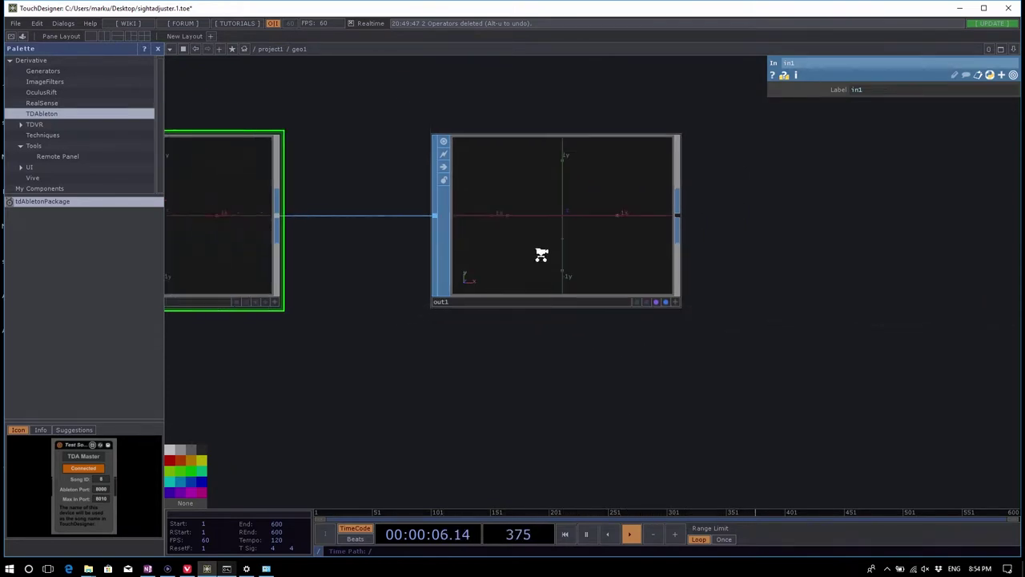
{"action": "scroll", "coordinate": [541, 255], "scroll_direction": "down", "scroll_amount": 5}
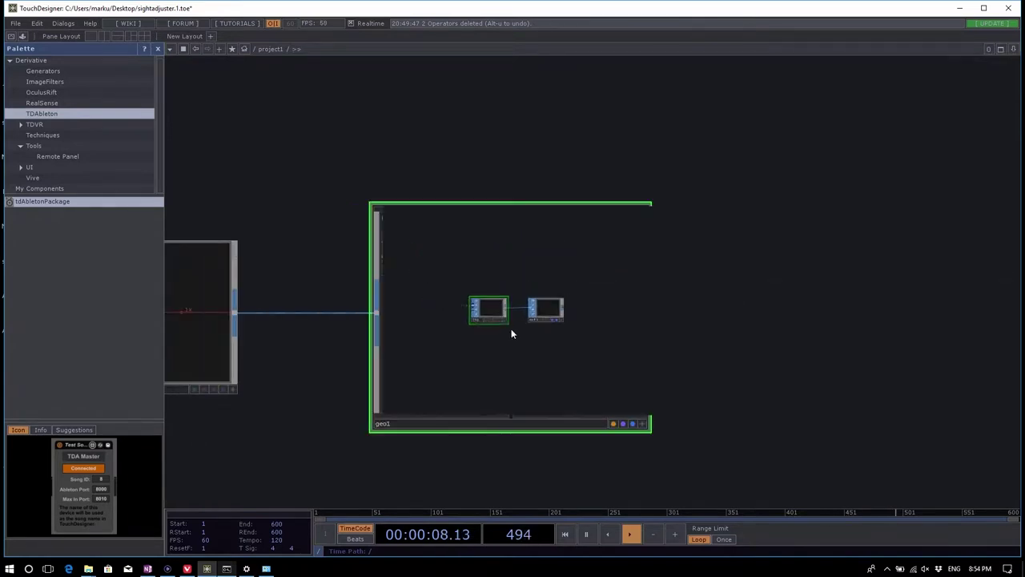
{"action": "scroll", "coordinate": [511, 334], "scroll_direction": "down", "scroll_amount": 5}
{"action": "key", "text": "p"}
{"action": "scroll", "coordinate": [512, 238], "scroll_direction": "up", "scroll_amount": 3}
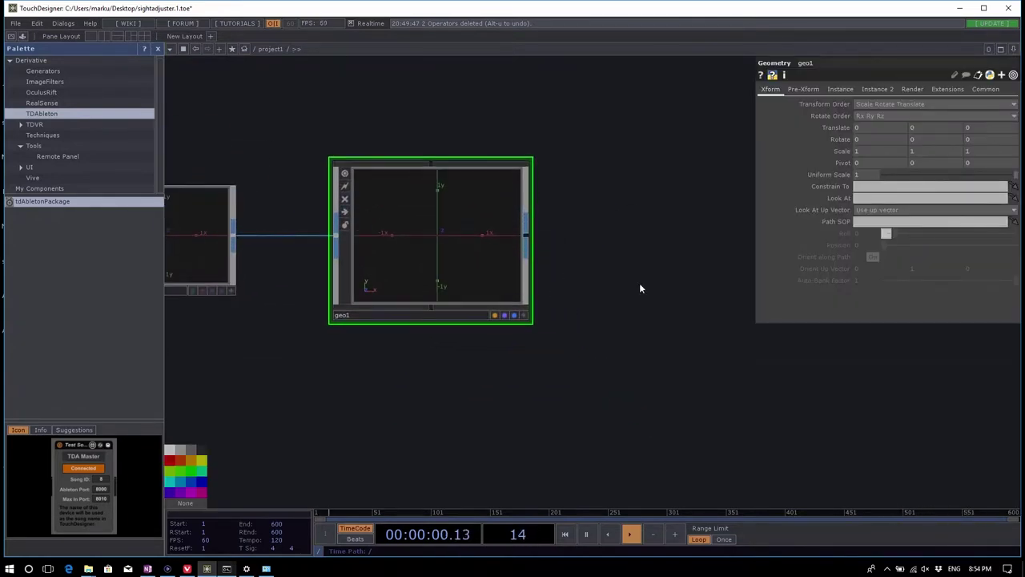
Step: Place a standalone Geometry component below geo1 and delete the default torus inside it
{"action": "scroll", "coordinate": [657, 330], "scroll_direction": "down", "scroll_amount": 3}
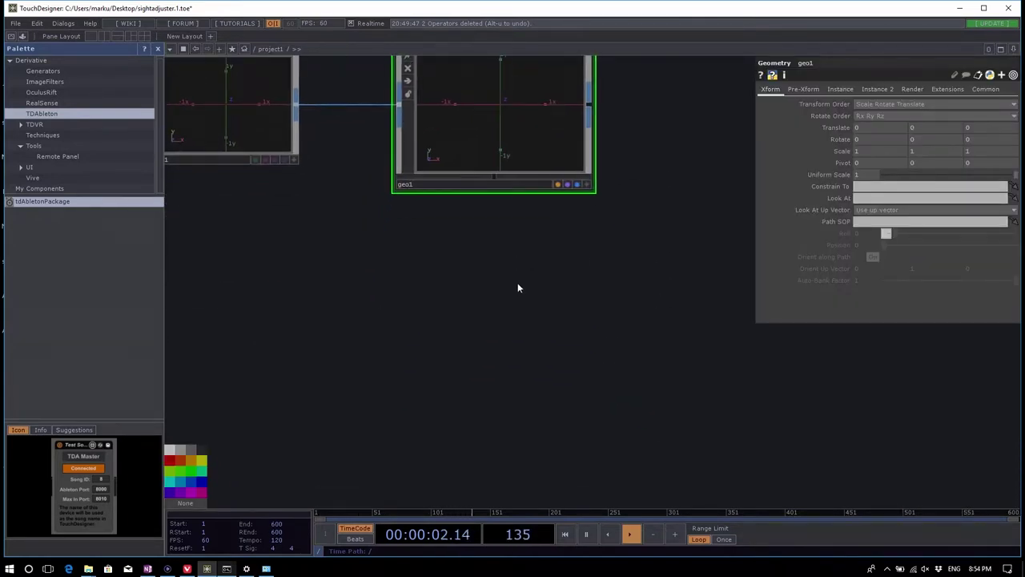
{"action": "key", "text": "Tab"}
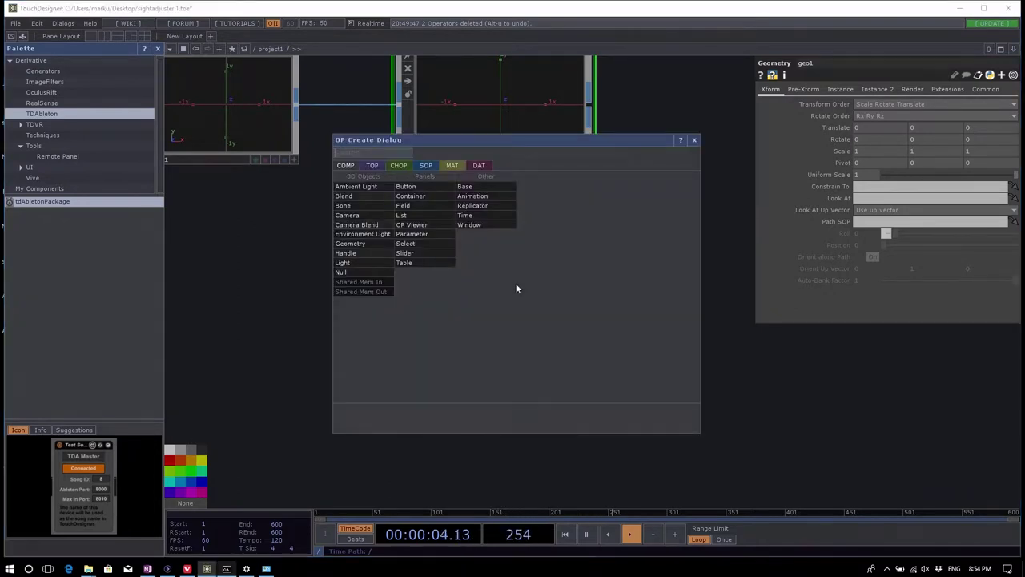
{"action": "left_click", "coordinate": [377, 243]}
{"action": "left_click", "coordinate": [445, 320]}
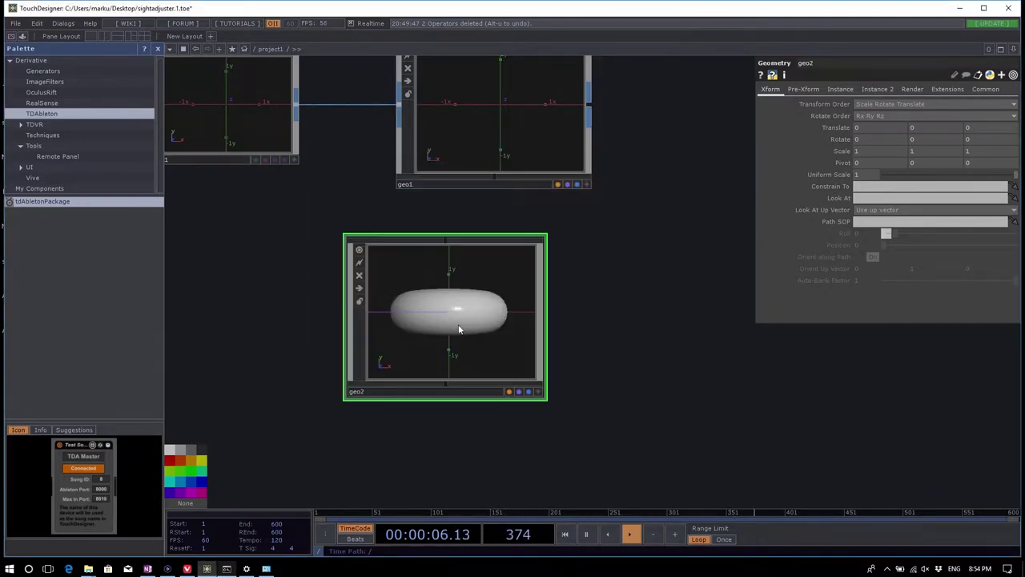
{"action": "scroll", "coordinate": [446, 323], "scroll_direction": "up", "scroll_amount": 5}
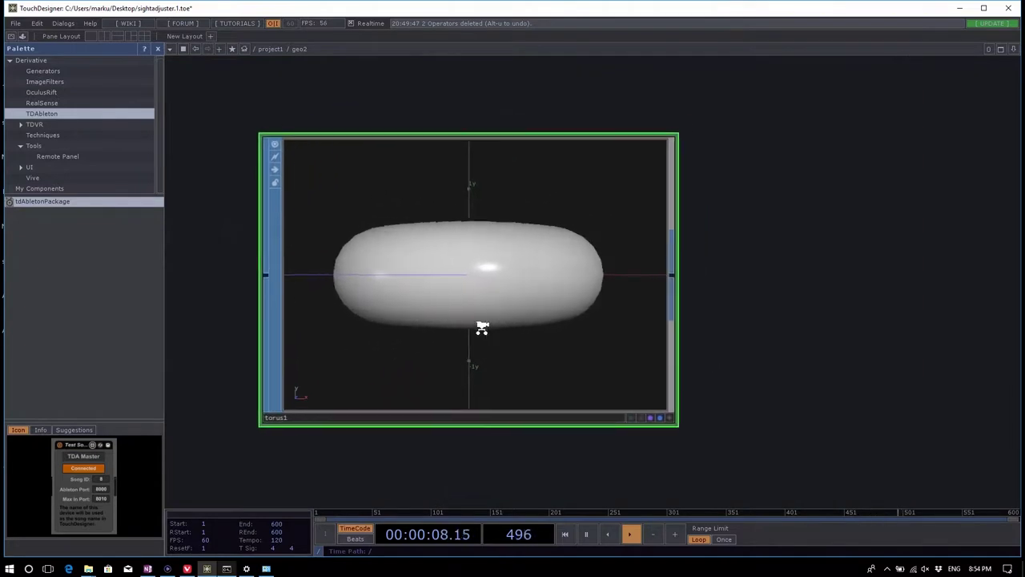
{"action": "key", "text": "Delete"}
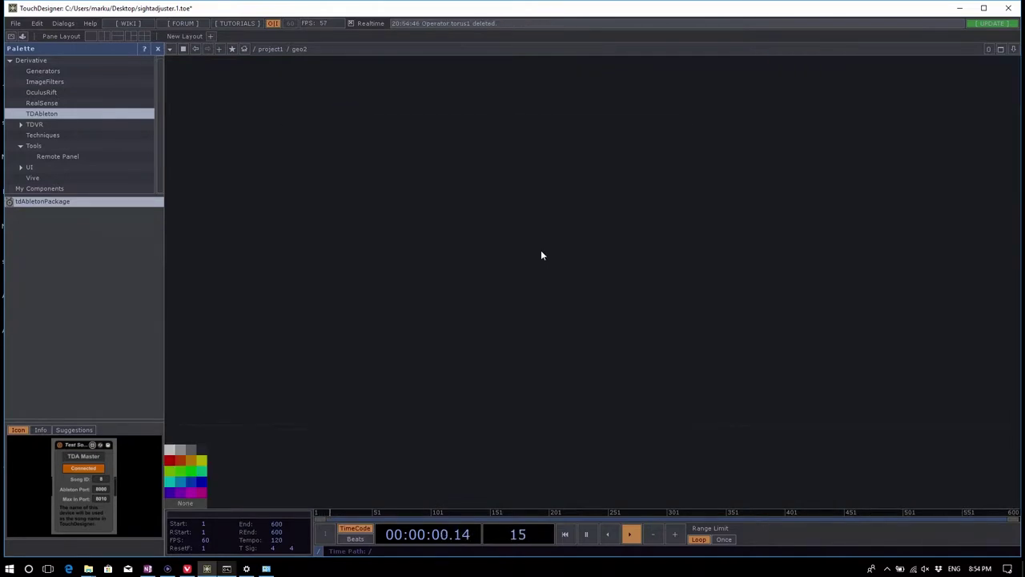
Step: Add an In SOP inside geo2, switch on its render flag, and return to the project1 network
{"action": "key", "text": "Tab"}
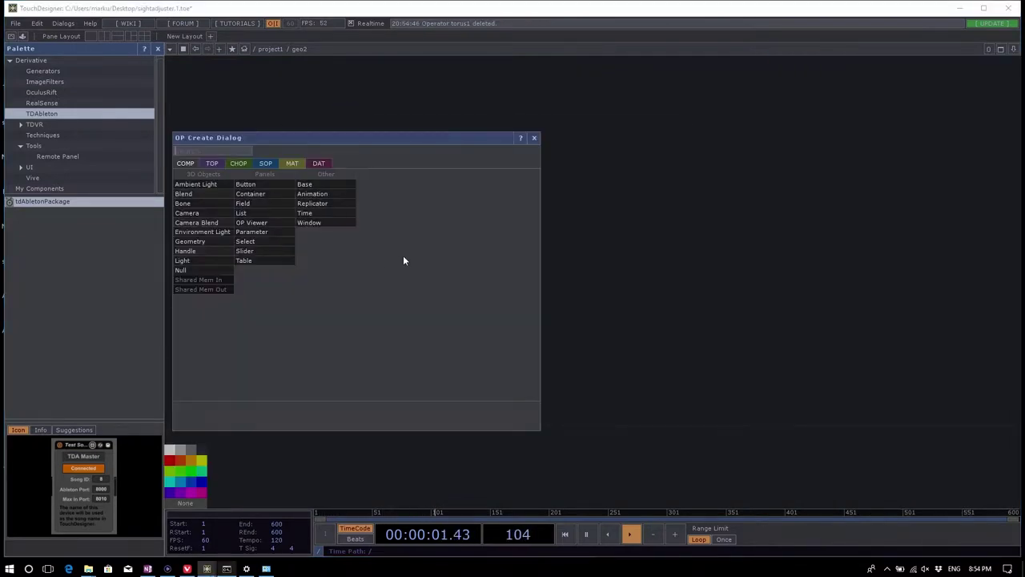
{"action": "left_click", "coordinate": [265, 163]}
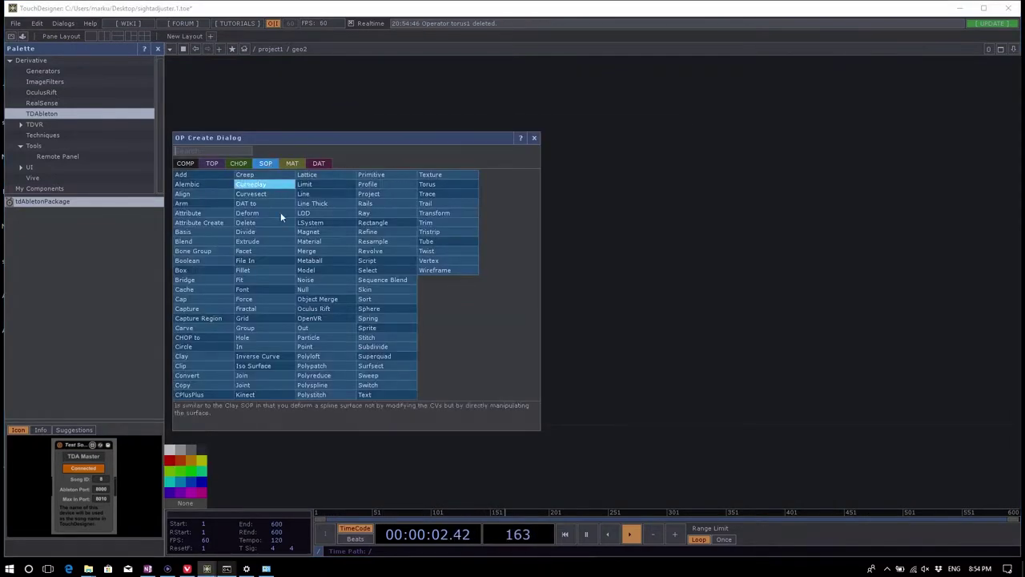
{"action": "left_click", "coordinate": [264, 344]}
{"action": "left_click", "coordinate": [392, 276]}
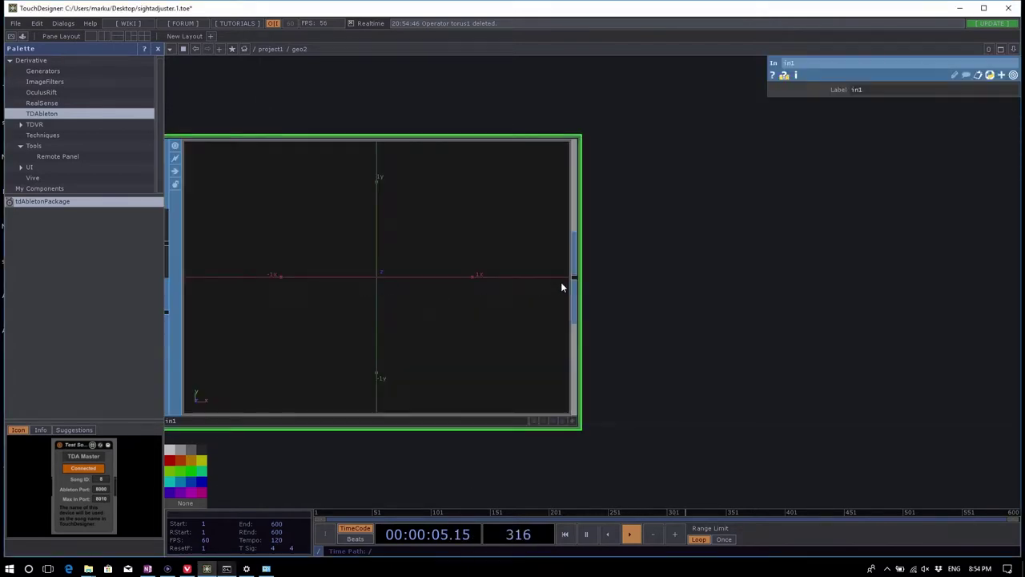
{"action": "left_click", "coordinate": [553, 421]}
{"action": "key", "text": "u"}
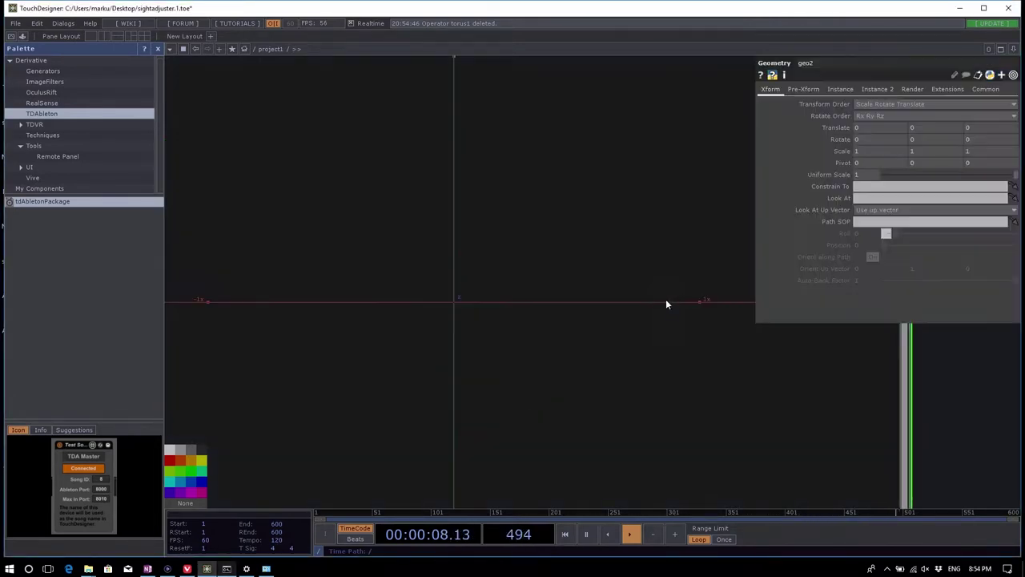
Step: Delete both Geometry components, geo2 and geo1, from the project1 network
{"action": "left_click_drag", "start_coordinate": [371, 118], "coordinate": [414, 297]}
{"action": "key", "text": "Delete"}
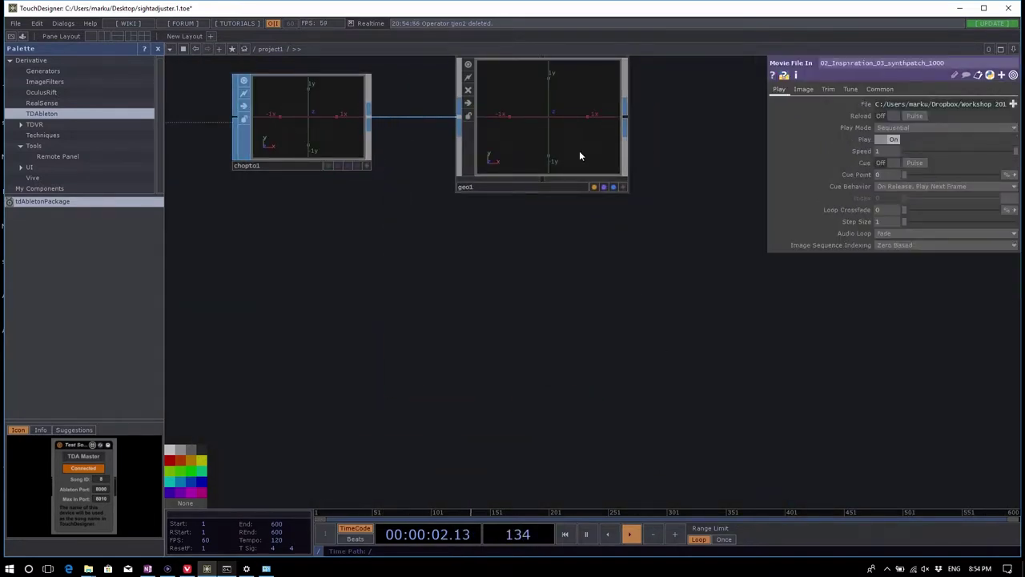
{"action": "left_click", "coordinate": [579, 158]}
{"action": "key", "text": "Delete"}
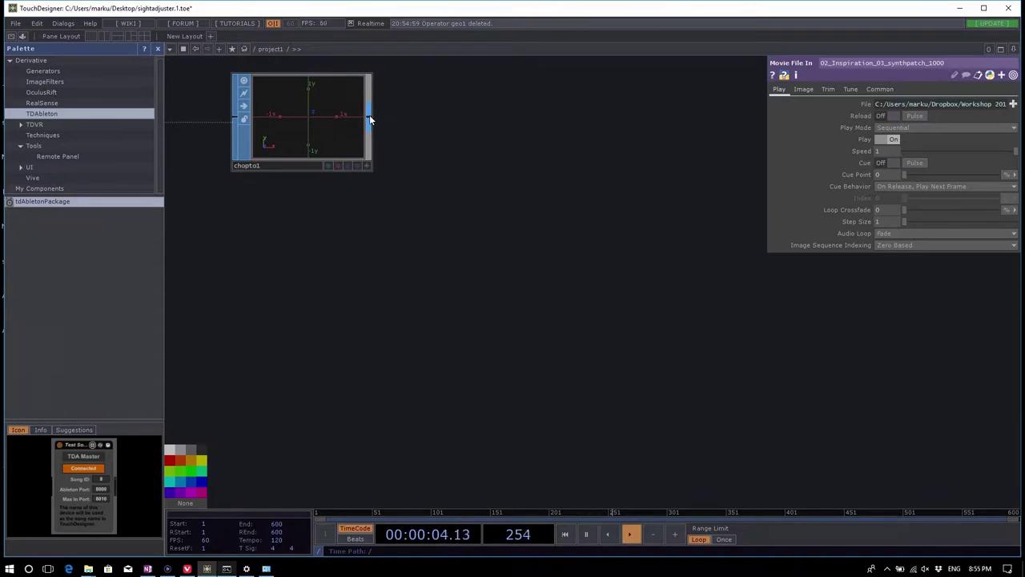
Step: Add a new Geometry component wired to chopto1's output and place it next to chopto1
{"action": "right_click", "coordinate": [369, 119]}
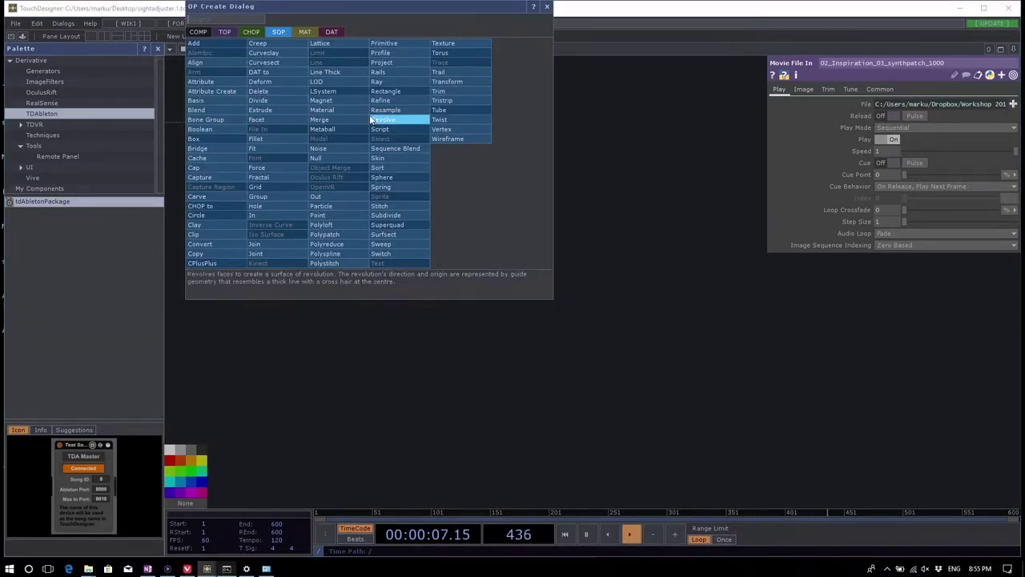
{"action": "left_click", "coordinate": [197, 32]}
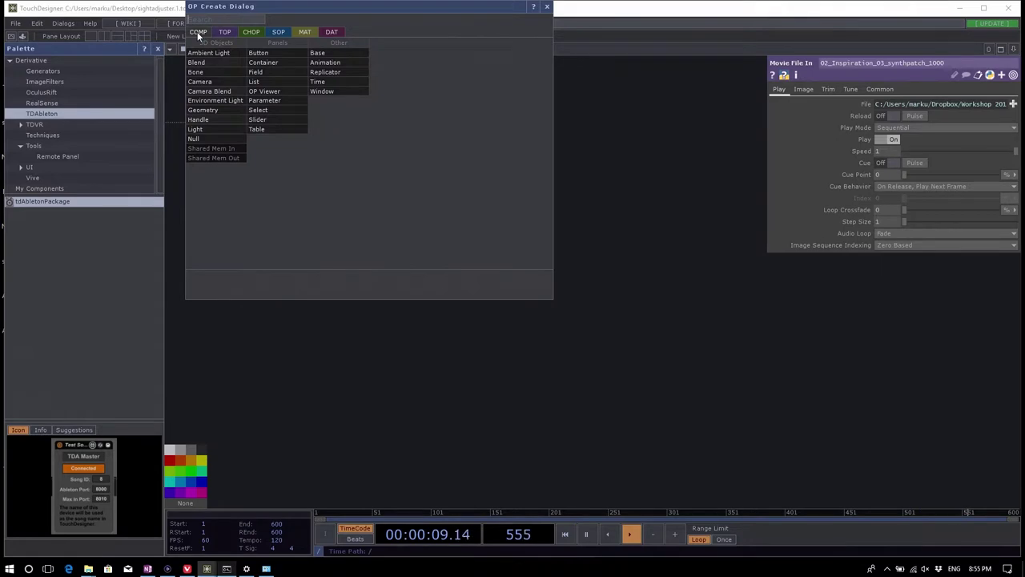
{"action": "left_click", "coordinate": [226, 113]}
{"action": "left_click", "coordinate": [499, 132]}
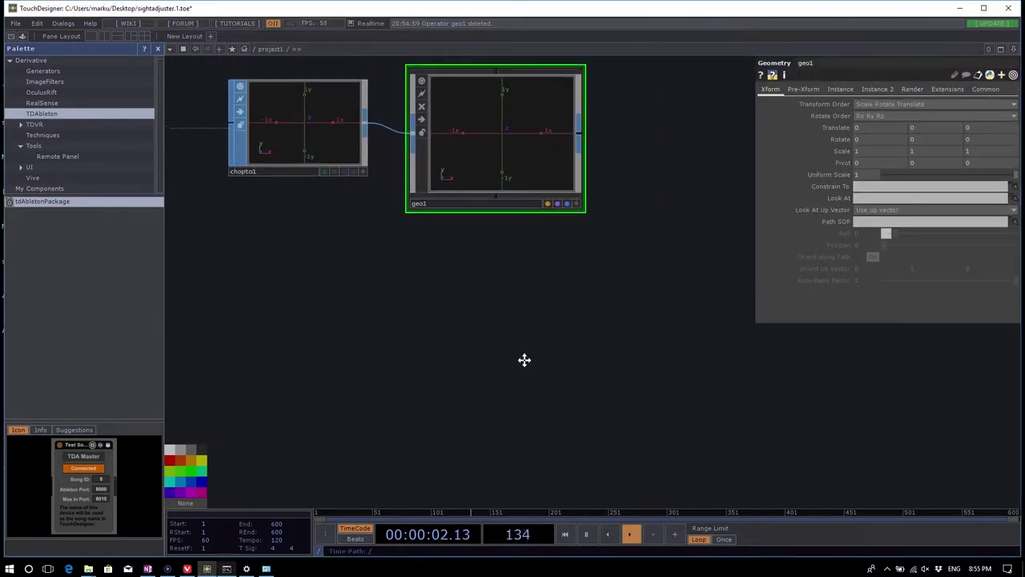
Step: Add a Camera component and place it directly above geo1
{"action": "left_click_drag", "start_coordinate": [523, 359], "coordinate": [481, 242]}
{"action": "scroll", "coordinate": [643, 352], "scroll_direction": "down", "scroll_amount": 4}
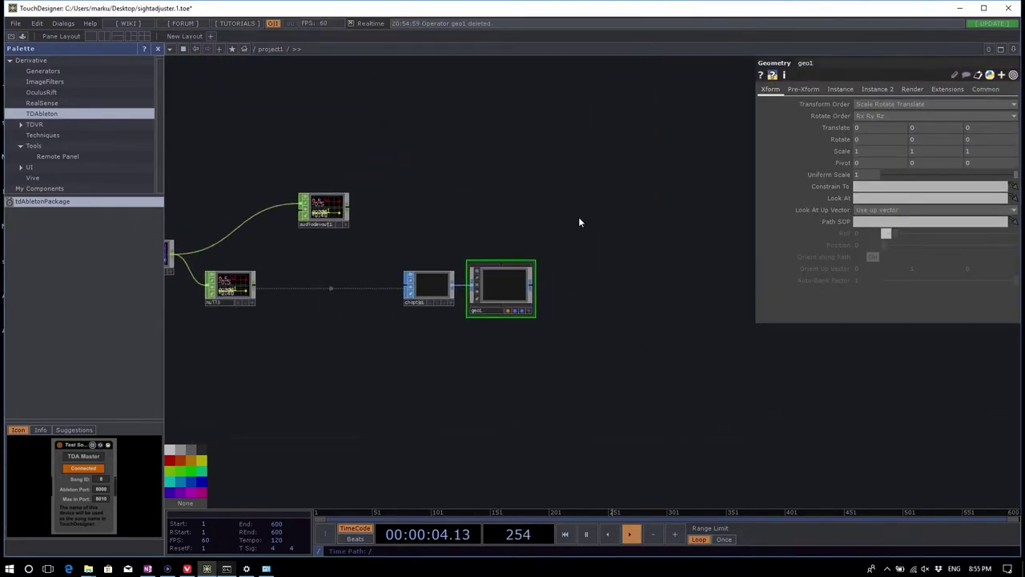
{"action": "scroll", "coordinate": [505, 206], "scroll_direction": "up", "scroll_amount": 2}
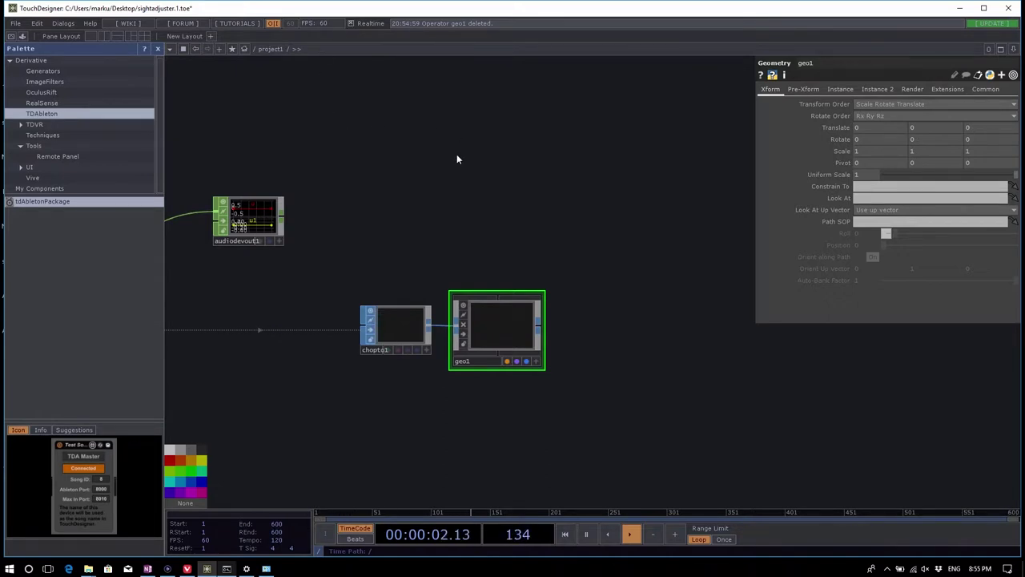
{"action": "key", "text": "Tab"}
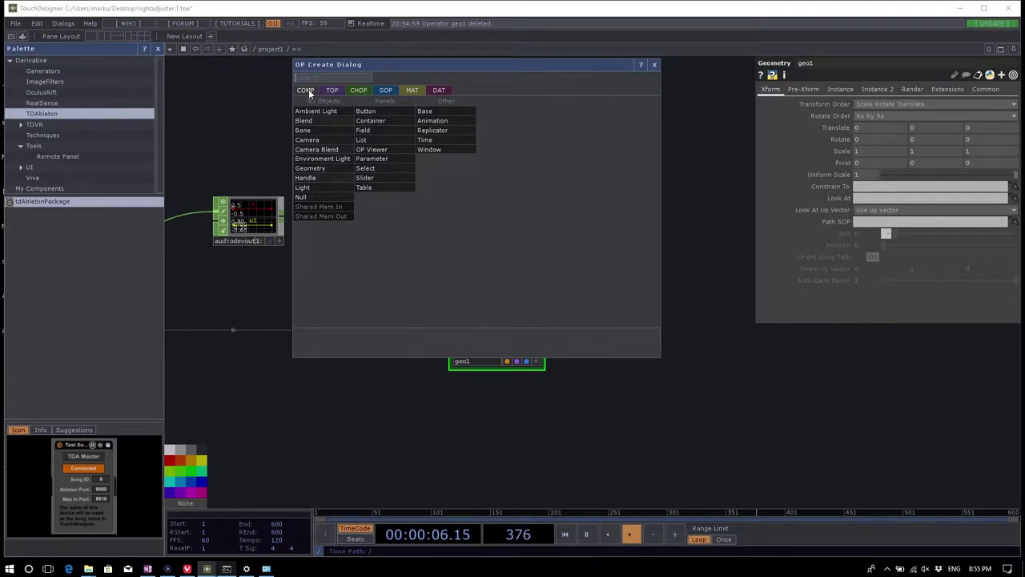
{"action": "left_click", "coordinate": [337, 140]}
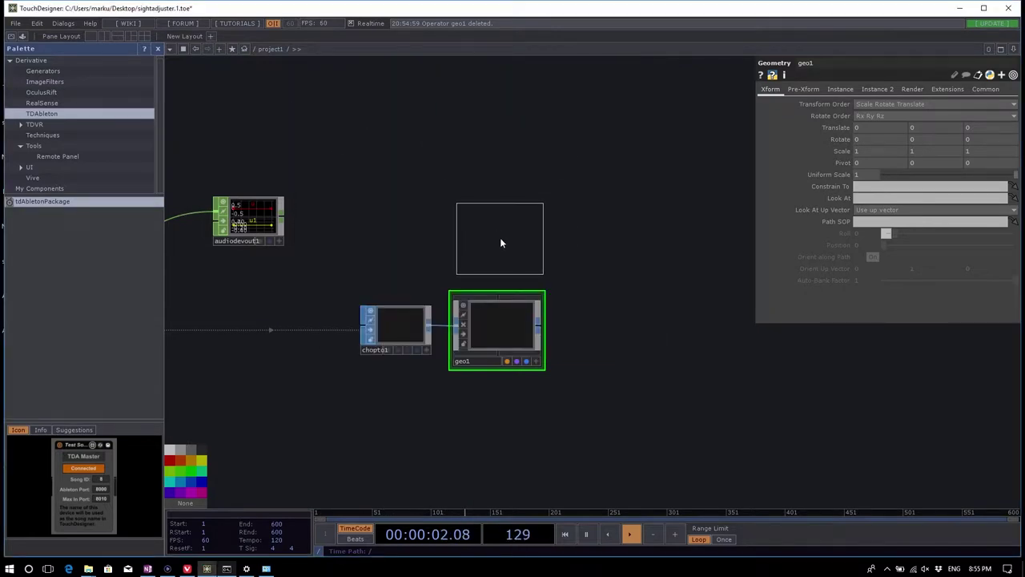
{"action": "left_click", "coordinate": [500, 237]}
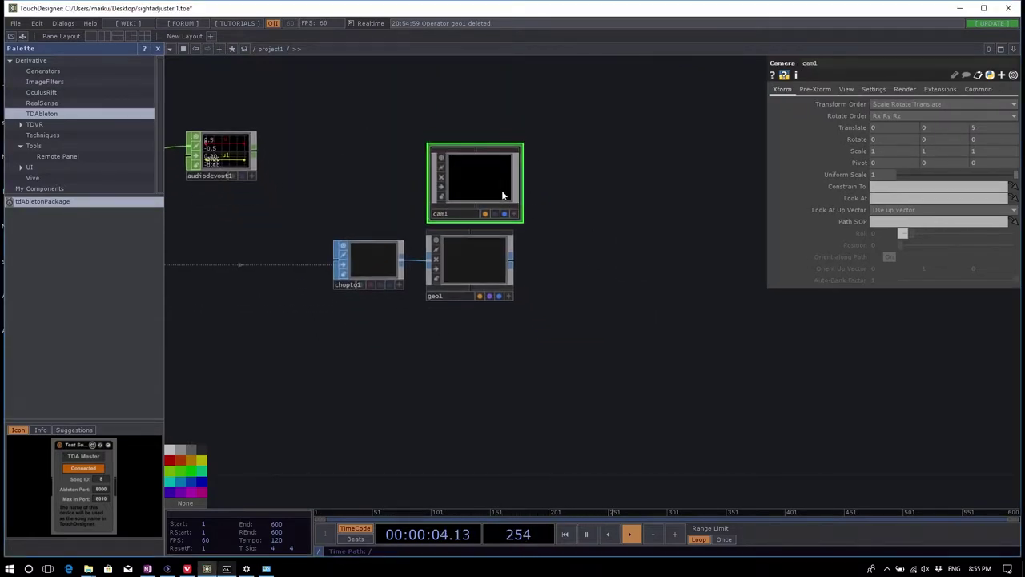
{"action": "left_click_drag", "start_coordinate": [613, 275], "coordinate": [615, 262]}
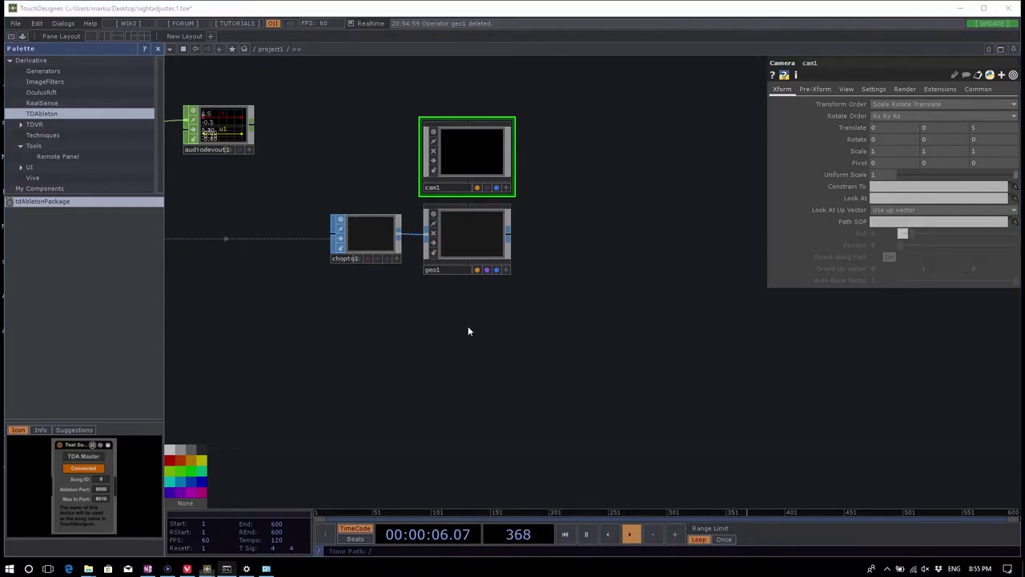
Step: Add a Constant material to the project1 network and place it directly below geo1
{"action": "key", "text": "Tab"}
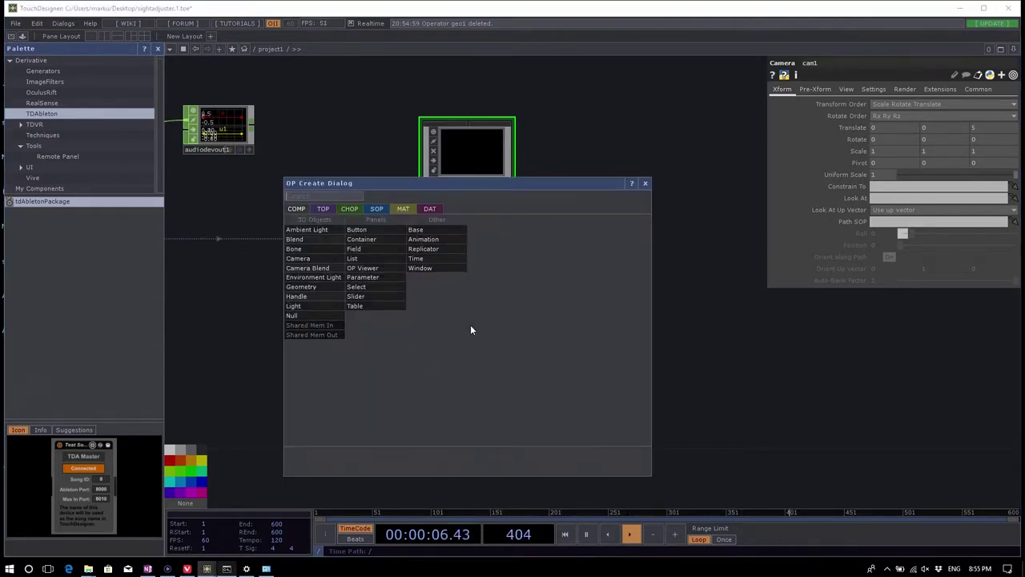
{"action": "left_click", "coordinate": [403, 209]}
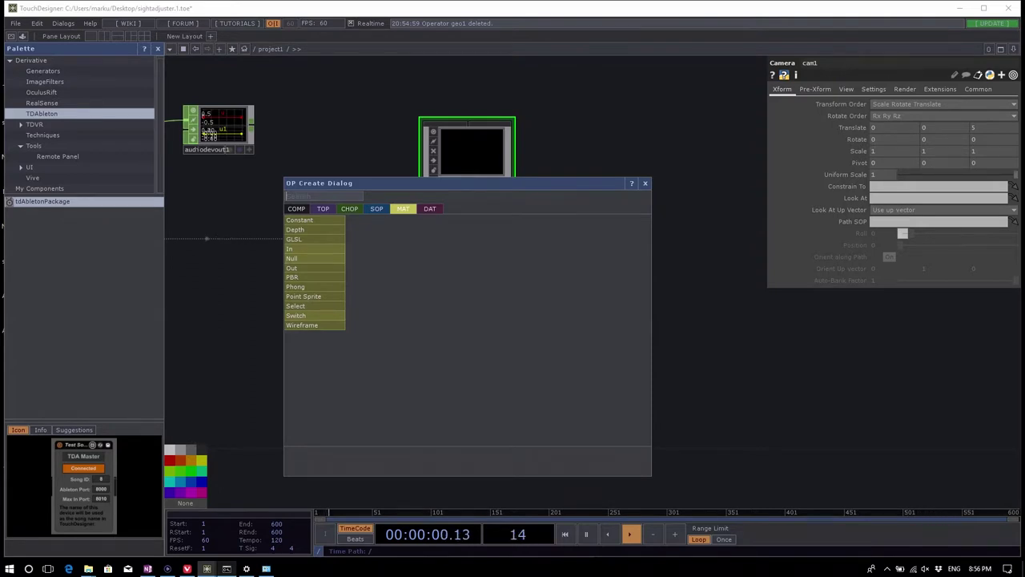
{"action": "left_click", "coordinate": [323, 214]}
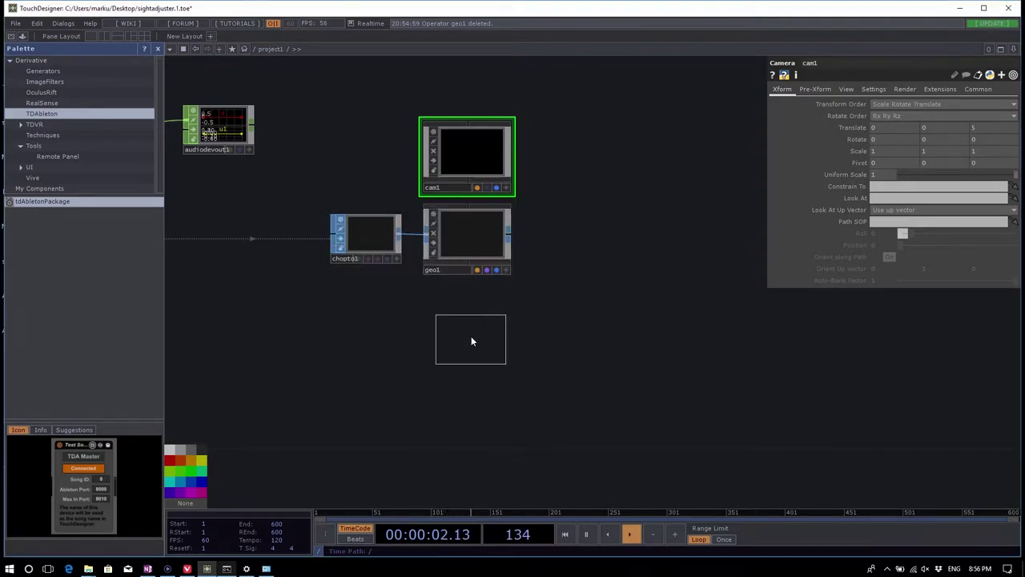
{"action": "left_click", "coordinate": [466, 314]}
{"action": "scroll", "coordinate": [559, 246], "scroll_direction": "up", "scroll_amount": 3}
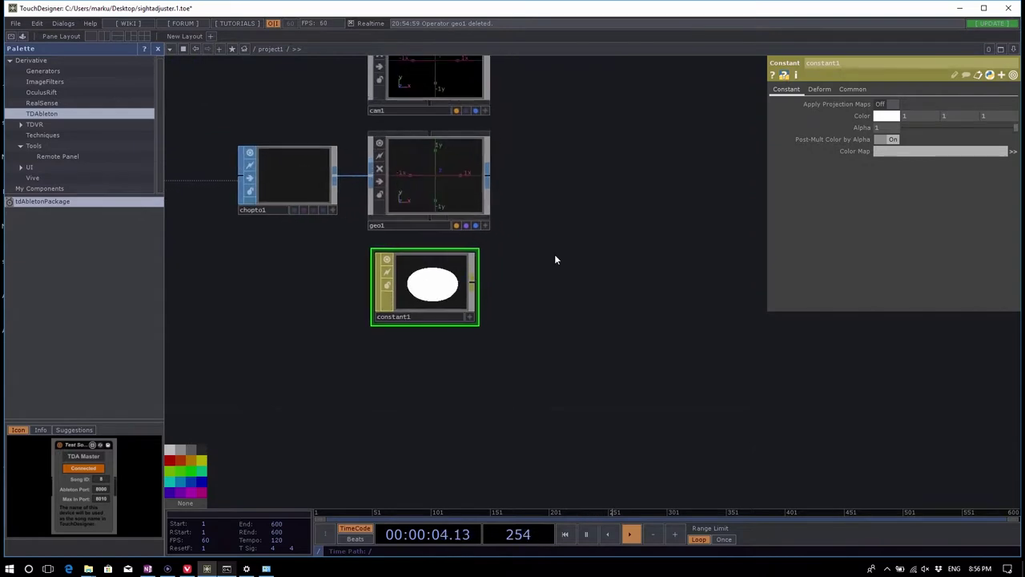
{"action": "left_click_drag", "start_coordinate": [414, 340], "coordinate": [441, 316]}
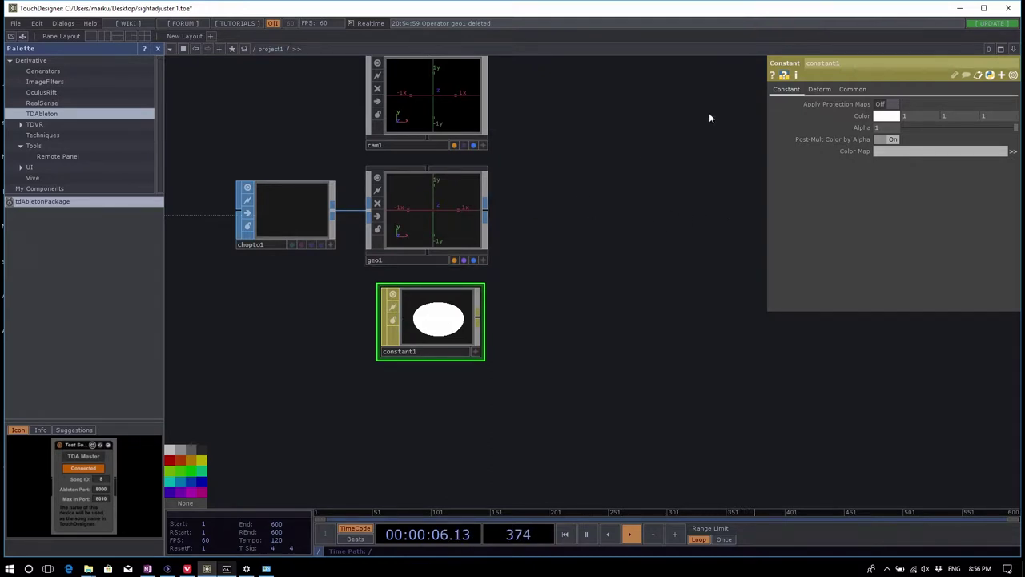
Step: Assign constant1 as geo1's render material and align the constant1 node beneath geo1
{"action": "left_click", "coordinate": [442, 206]}
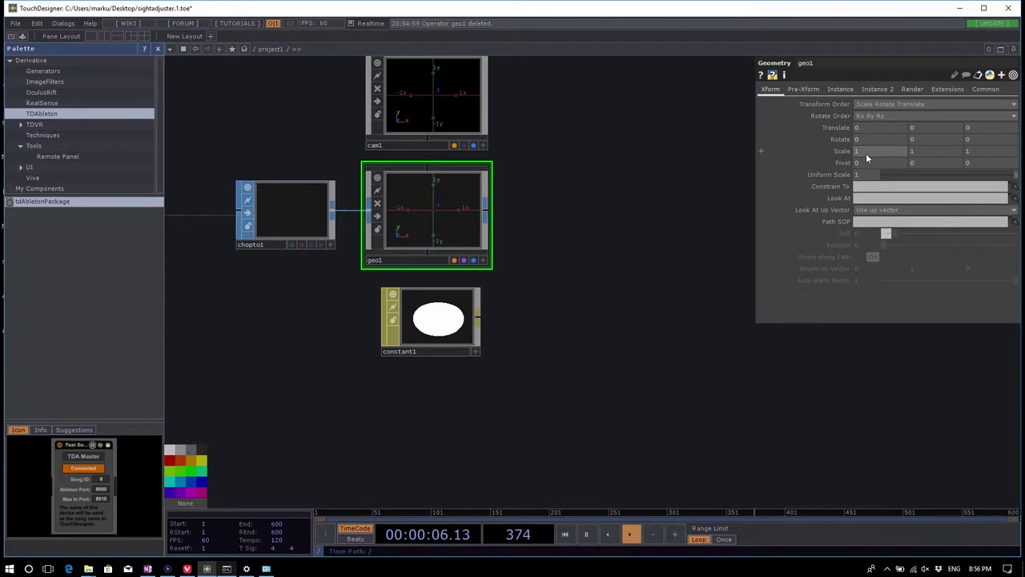
{"action": "left_click", "coordinate": [833, 90]}
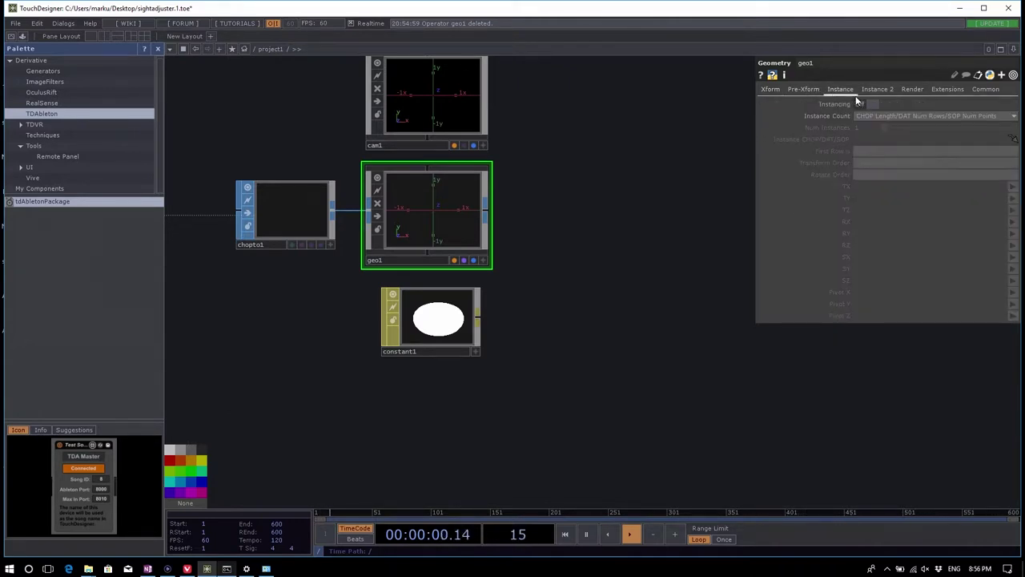
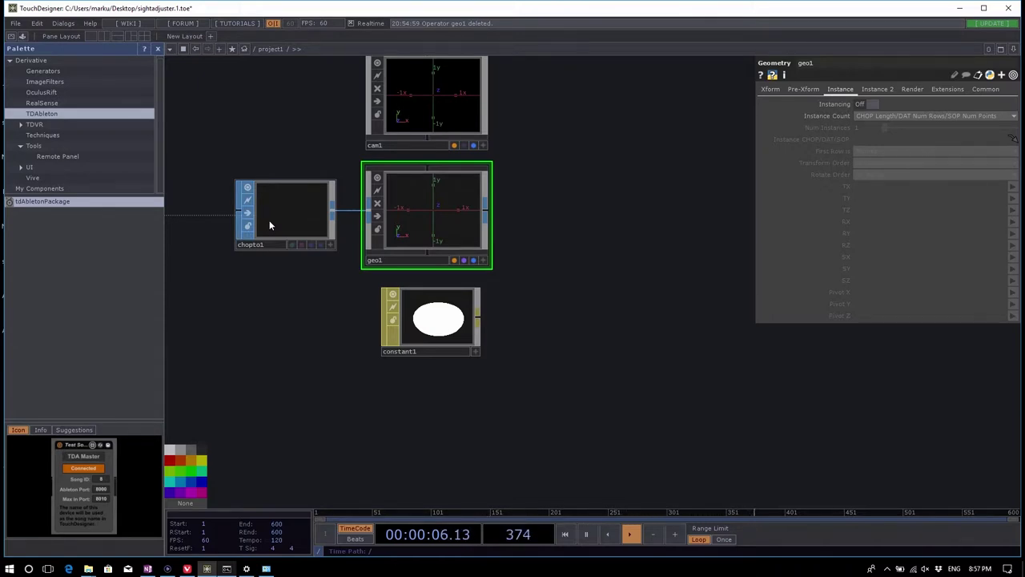
{"action": "left_click", "coordinate": [911, 89]}
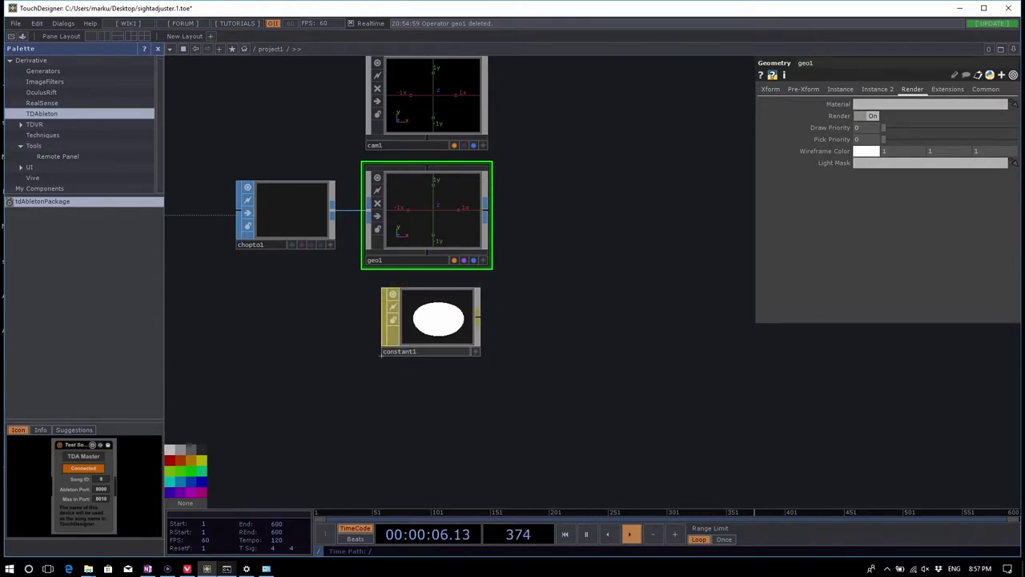
{"action": "left_click_drag", "start_coordinate": [445, 306], "coordinate": [873, 106]}
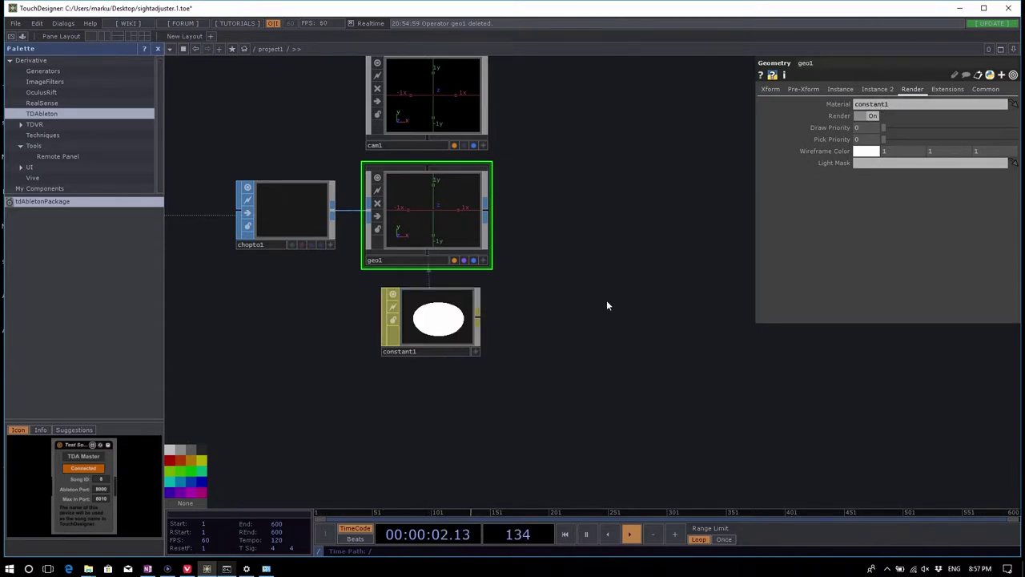
{"action": "left_click_drag", "start_coordinate": [613, 286], "coordinate": [622, 350]}
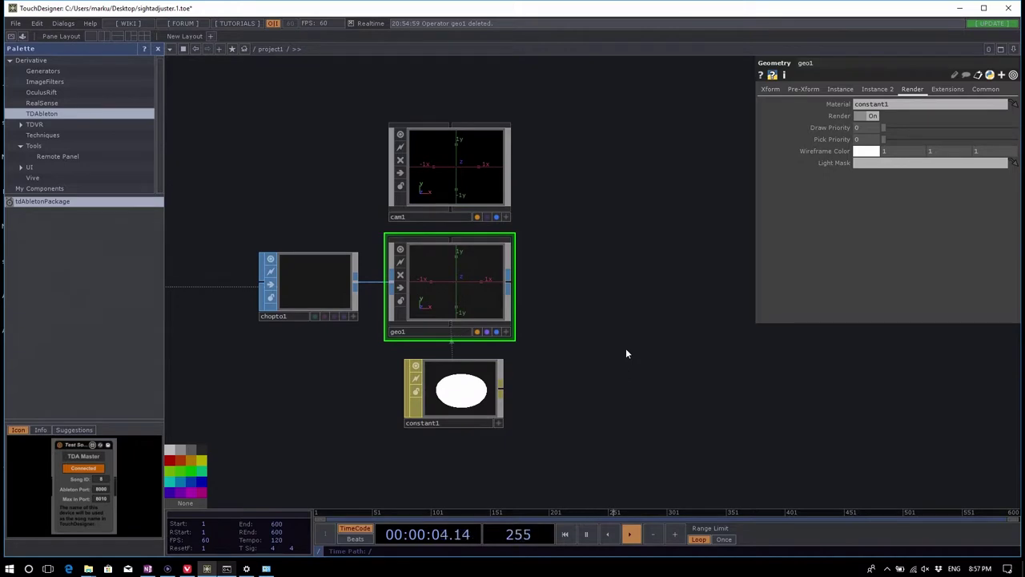
{"action": "left_click_drag", "start_coordinate": [424, 389], "coordinate": [415, 390]}
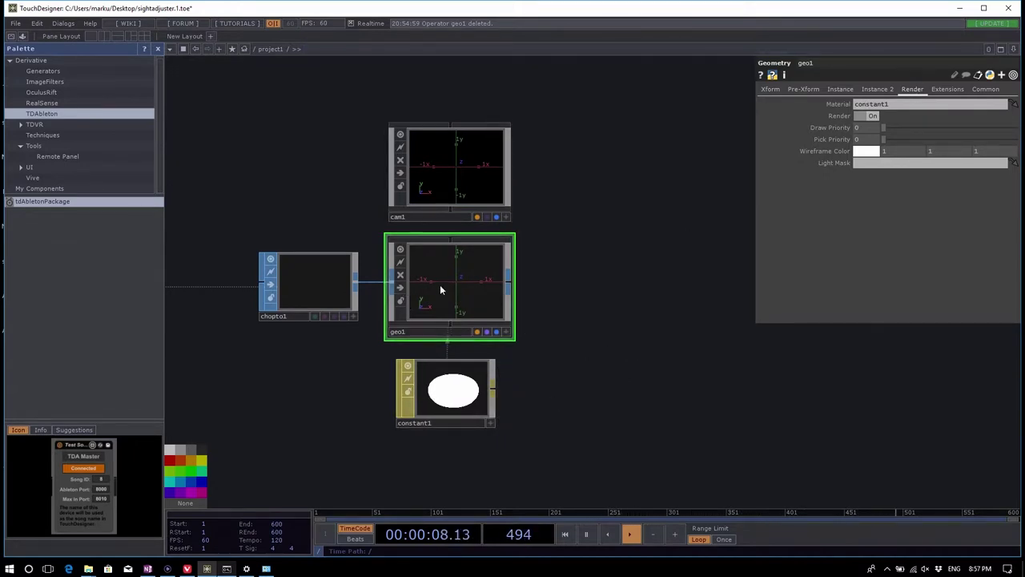
{"action": "left_click_drag", "start_coordinate": [429, 403], "coordinate": [885, 105]}
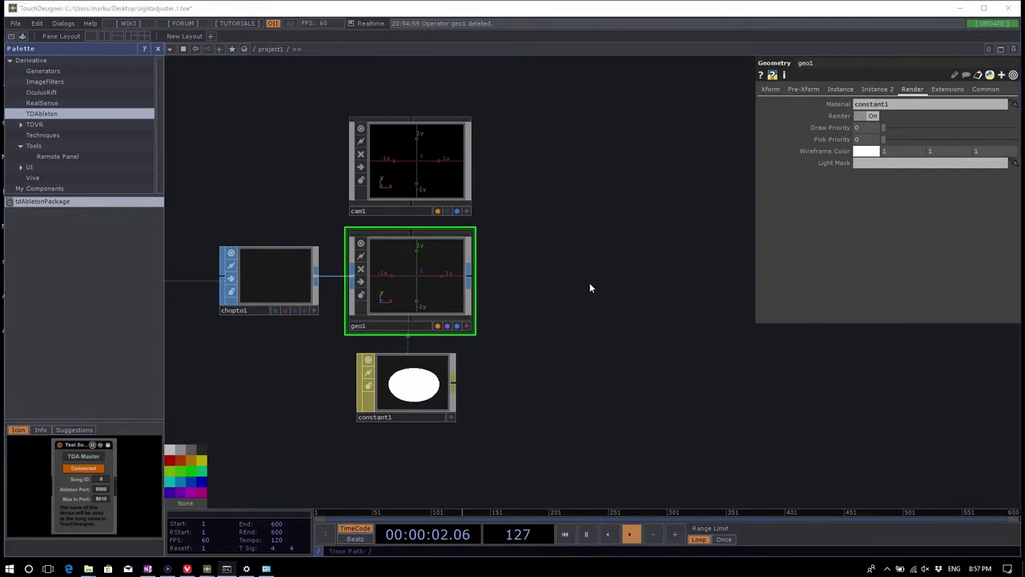
Step: Add a Render TOP beside geo1, to the right of the camera and geometry nodes
{"action": "key", "text": "Tab"}
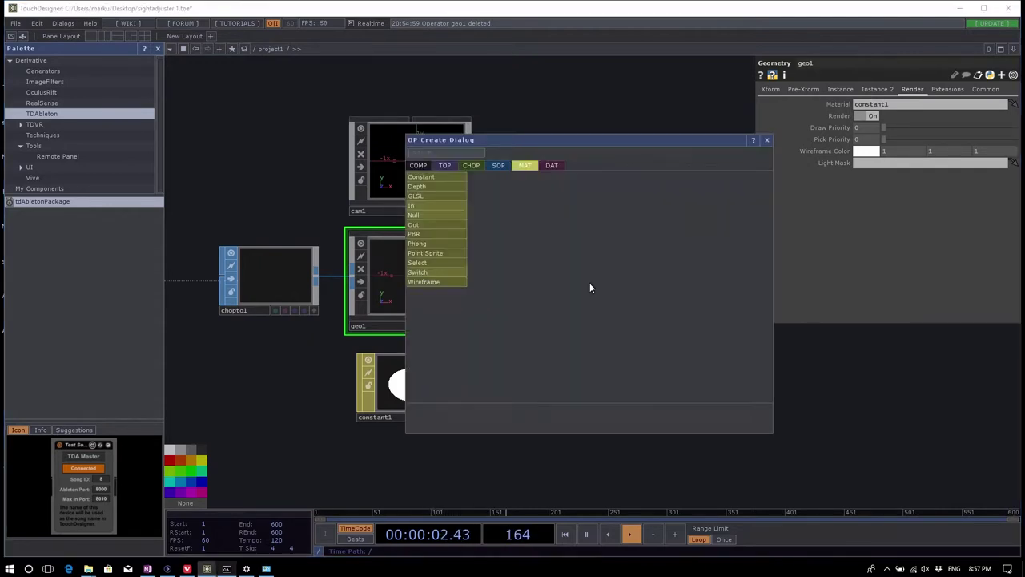
{"action": "left_click", "coordinate": [446, 166]}
{"action": "type", "text": "r"}
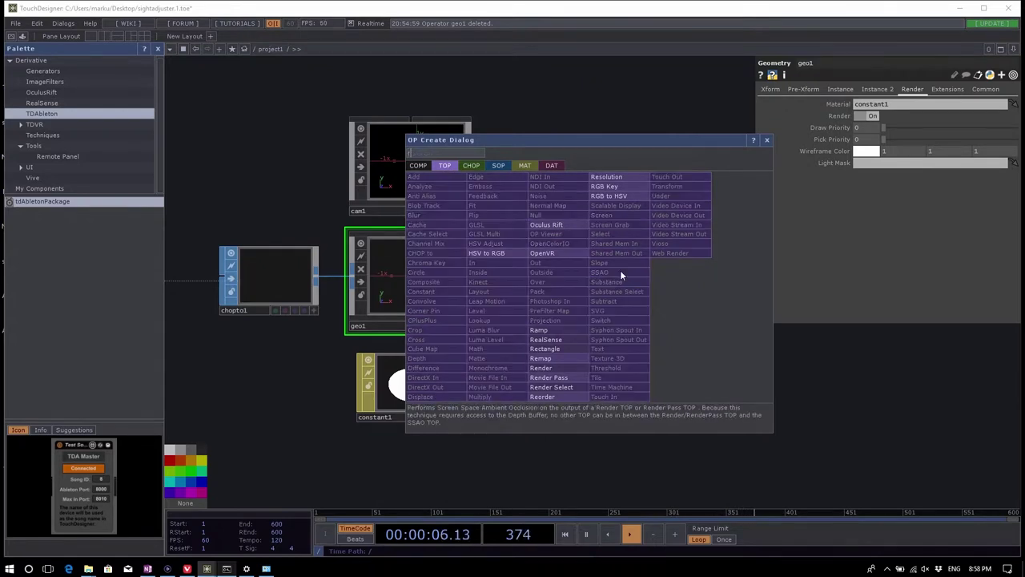
{"action": "type", "text": "ender"}
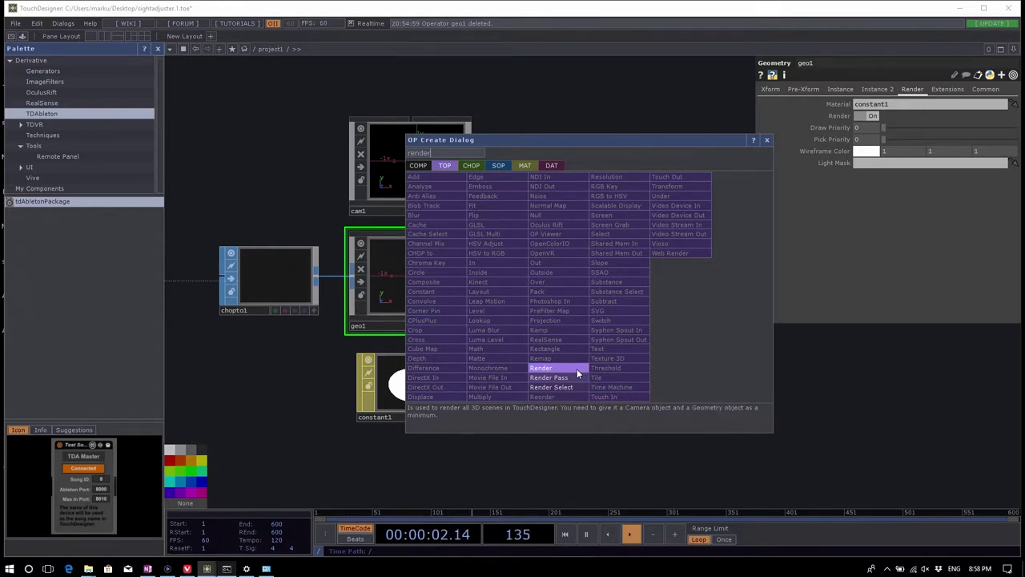
{"action": "left_click", "coordinate": [576, 369]}
{"action": "left_click", "coordinate": [621, 290]}
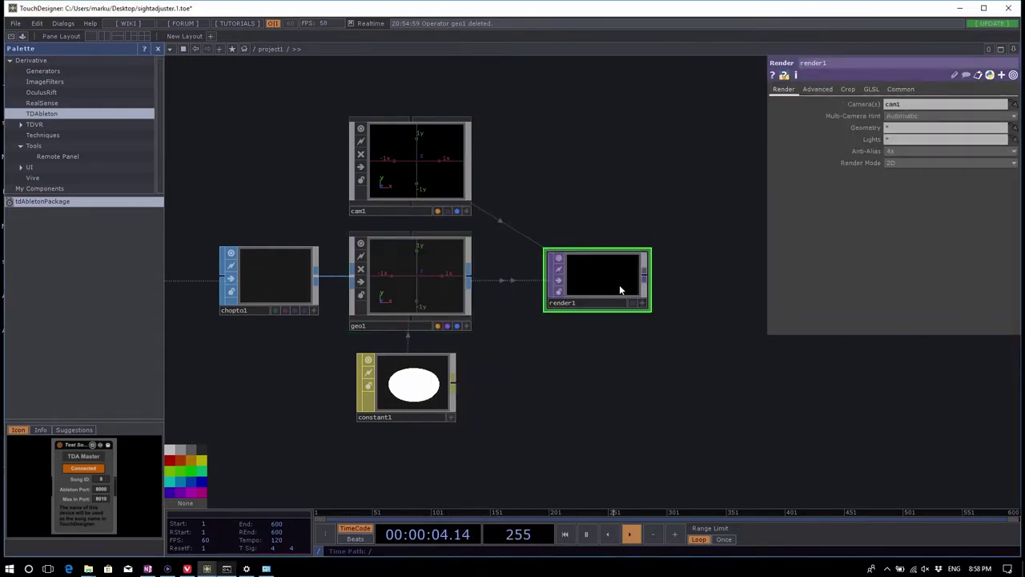
{"action": "left_click_drag", "start_coordinate": [625, 389], "coordinate": [620, 385]}
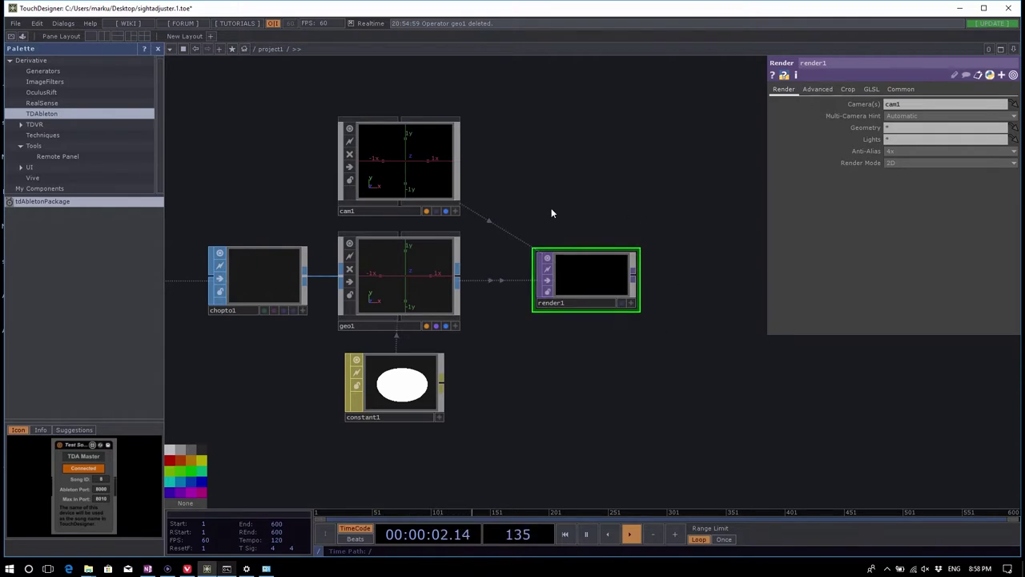
Step: Display render1's output as the network background and check it across the whole network
{"action": "left_click", "coordinate": [621, 304]}
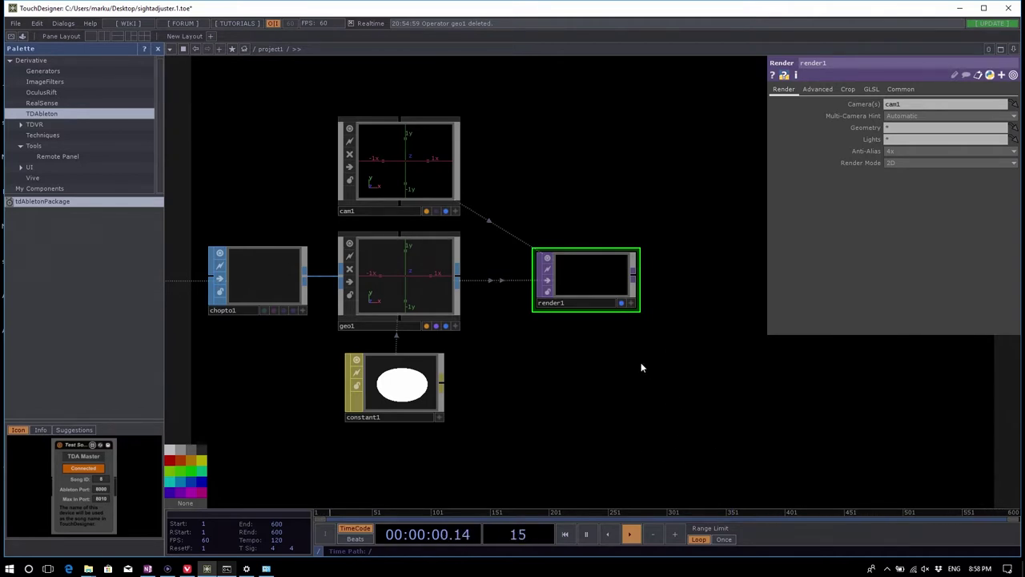
{"action": "scroll", "coordinate": [641, 361], "scroll_direction": "down", "scroll_amount": 6}
{"action": "scroll", "coordinate": [712, 357], "scroll_direction": "up", "scroll_amount": 6}
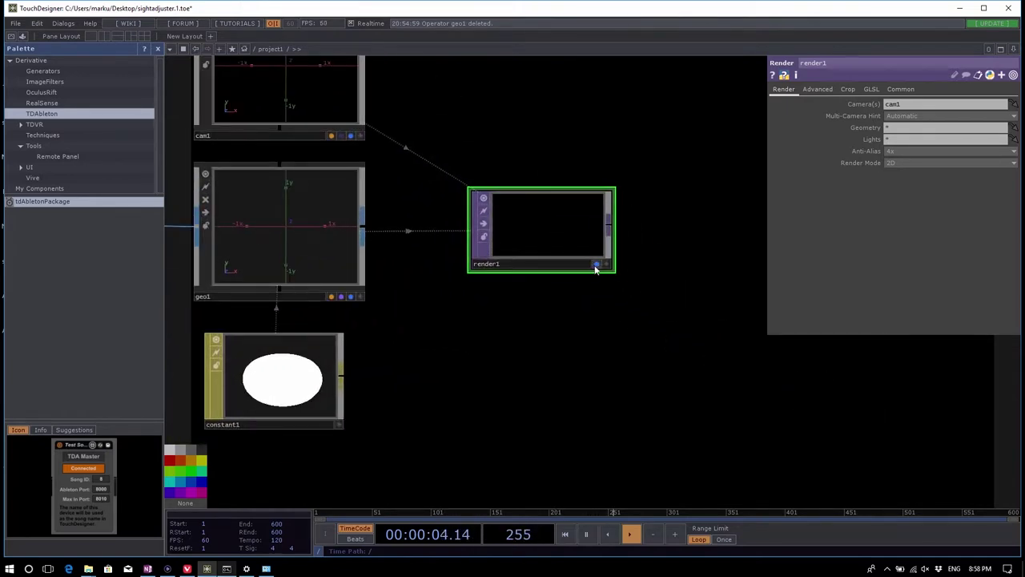
{"action": "scroll", "coordinate": [721, 355], "scroll_direction": "down", "scroll_amount": 4}
{"action": "scroll", "coordinate": [807, 363], "scroll_direction": "down", "scroll_amount": 4}
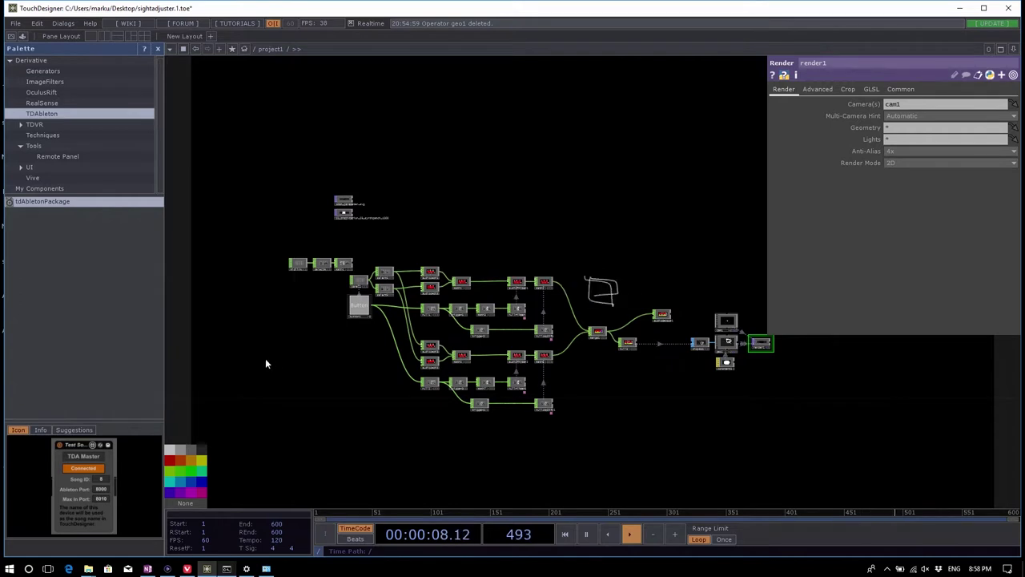
Step: Set geo1's uniform scale to 4 and move chopto1 farther away to the left of geo1
{"action": "left_click", "coordinate": [729, 344]}
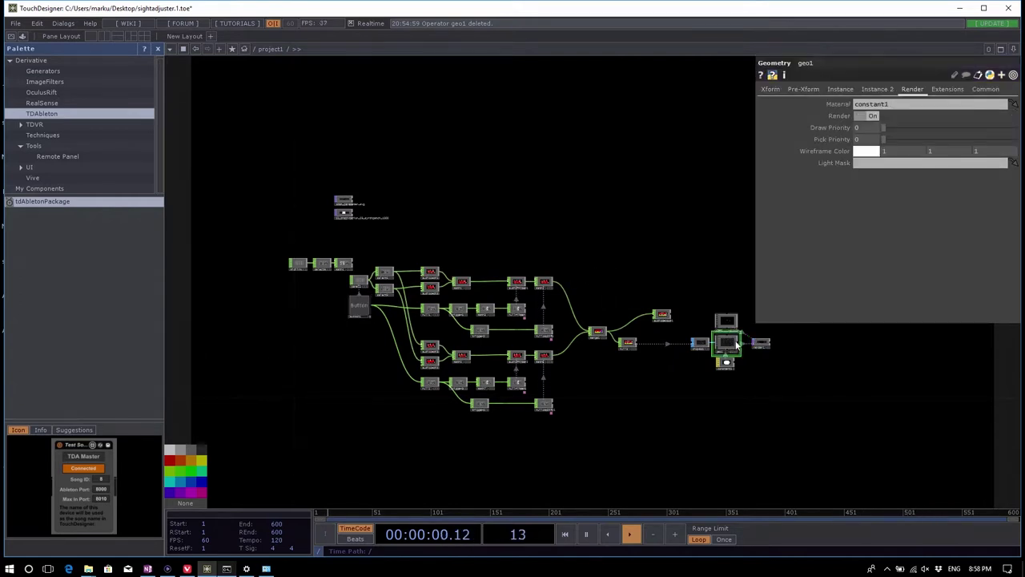
{"action": "scroll", "coordinate": [730, 344], "scroll_direction": "up", "scroll_amount": 5}
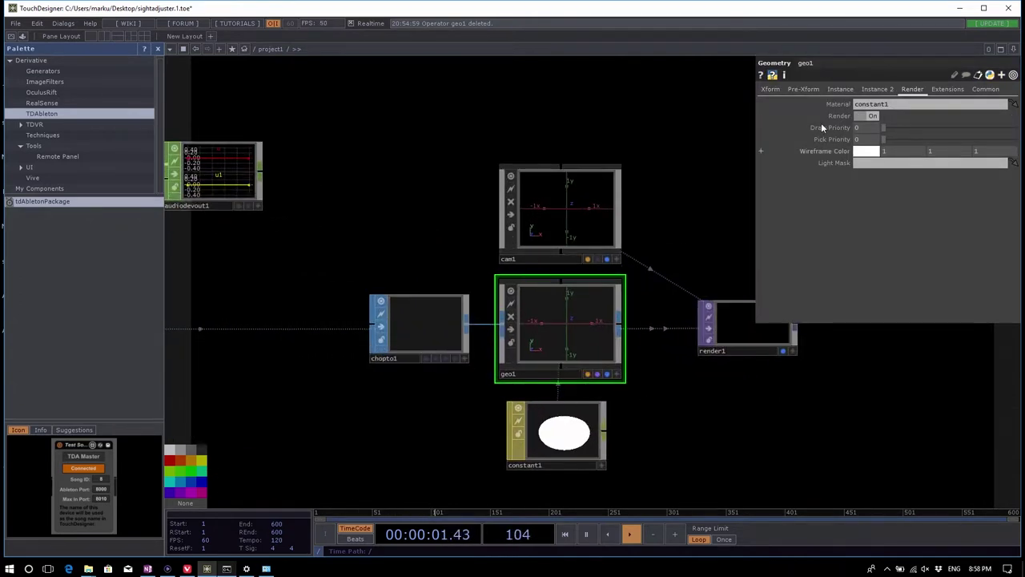
{"action": "left_click", "coordinate": [772, 90]}
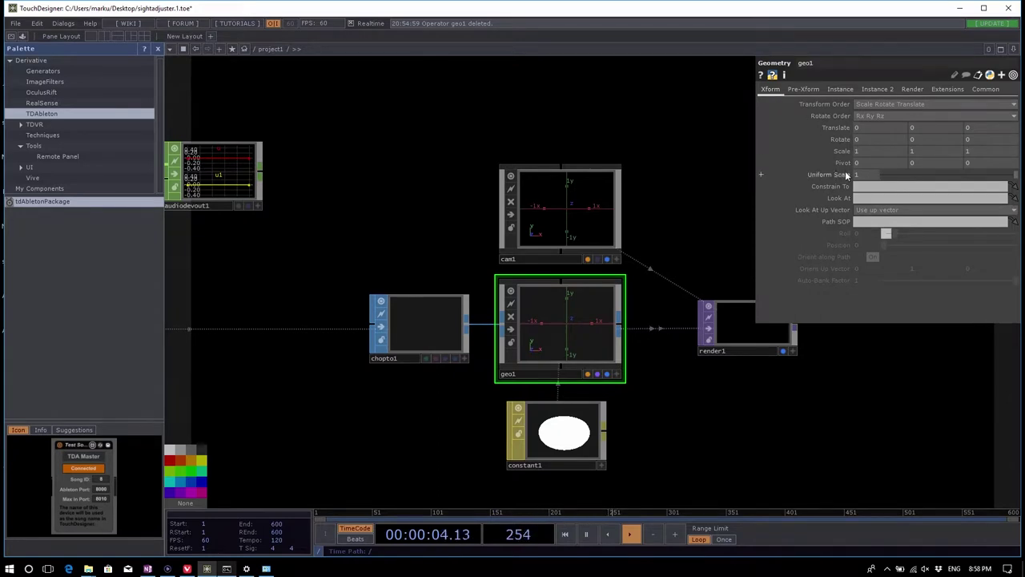
{"action": "middle_click_drag", "start_coordinate": [863, 173], "coordinate": [870, 155]}
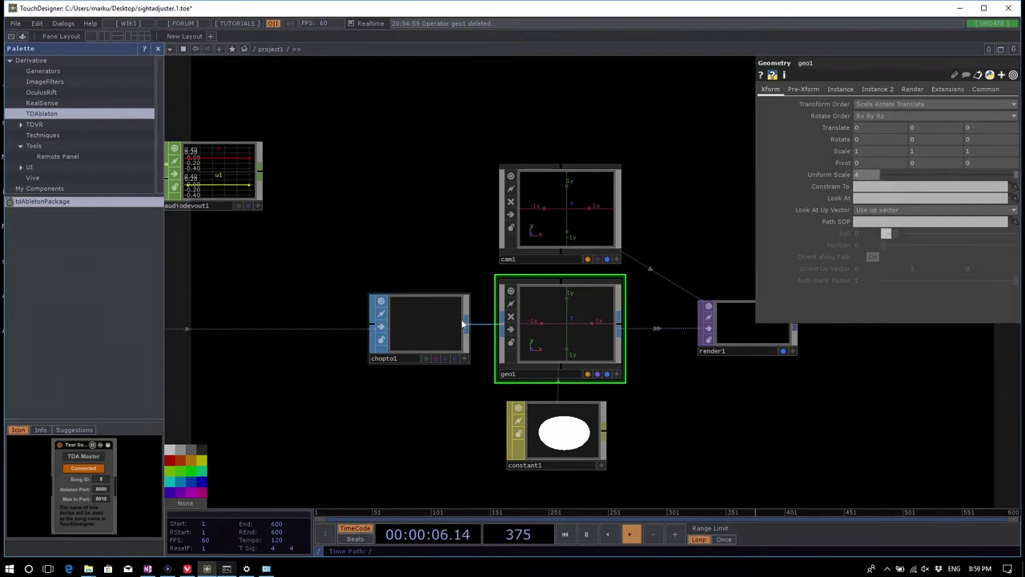
{"action": "left_click_drag", "start_coordinate": [433, 336], "coordinate": [393, 334]}
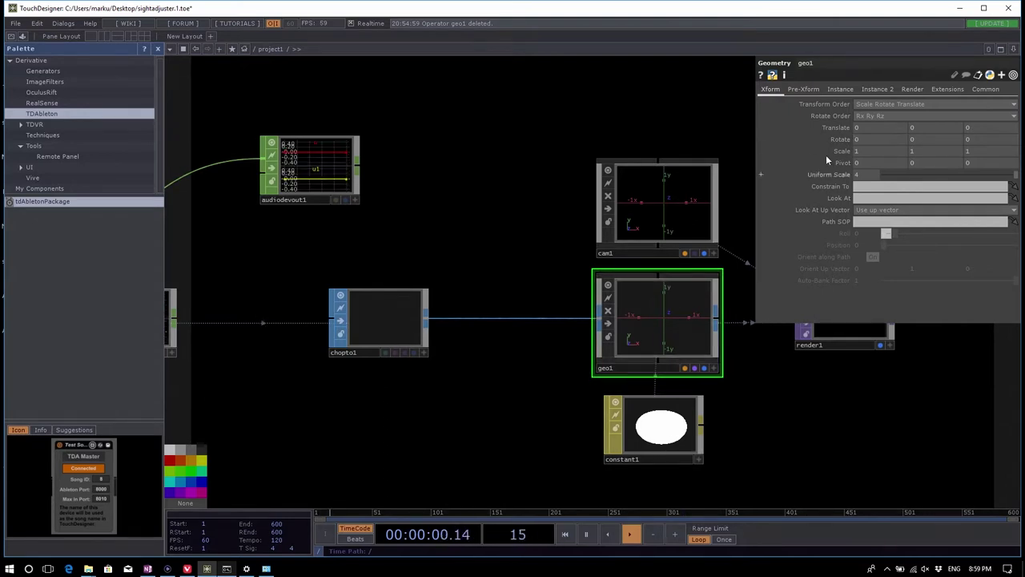
Step: Review the network overview, and look through the available MAT and TOP operators without adding one
{"action": "key", "text": "h"}
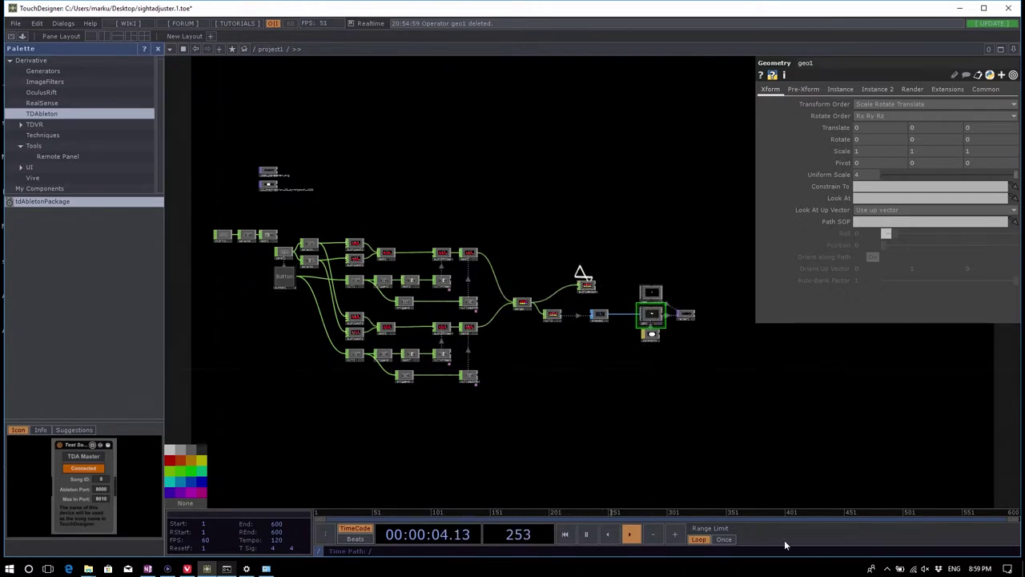
{"action": "scroll", "coordinate": [681, 339], "scroll_direction": "up", "scroll_amount": 5}
{"action": "left_click_drag", "start_coordinate": [597, 326], "coordinate": [631, 361]}
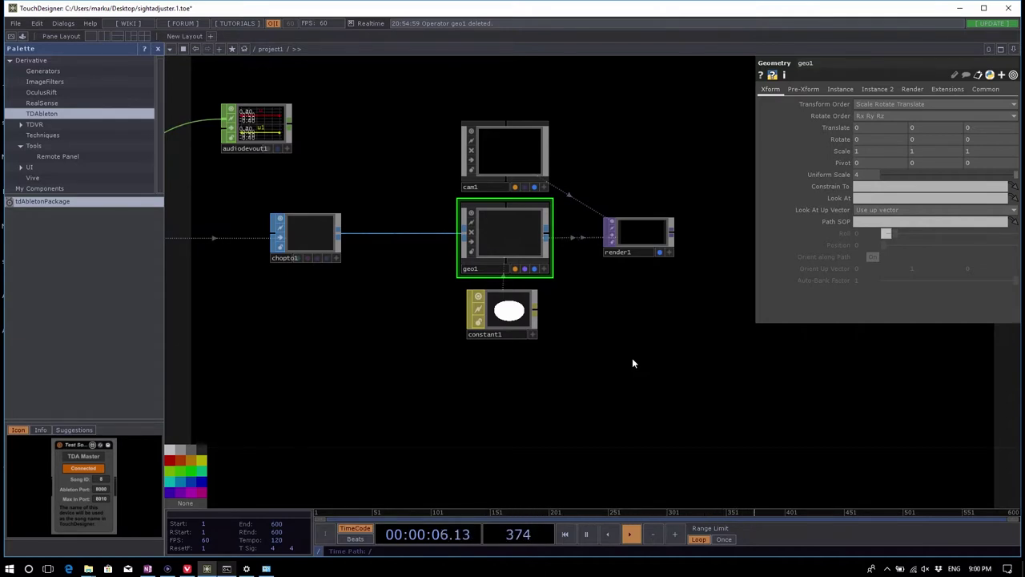
{"action": "left_click_drag", "start_coordinate": [549, 425], "coordinate": [571, 304]}
{"action": "key", "text": "Tab"}
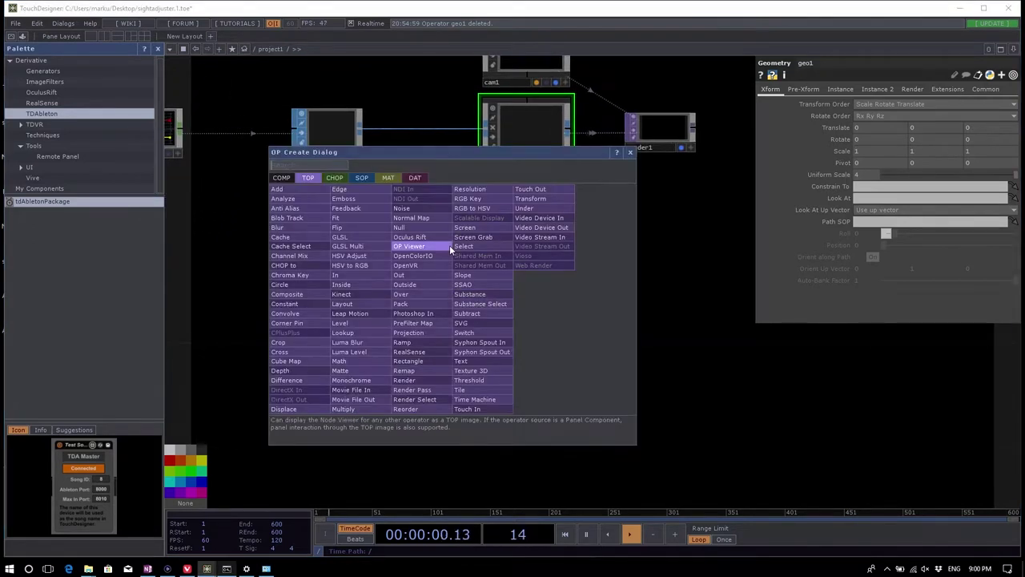
{"action": "left_click", "coordinate": [387, 180]}
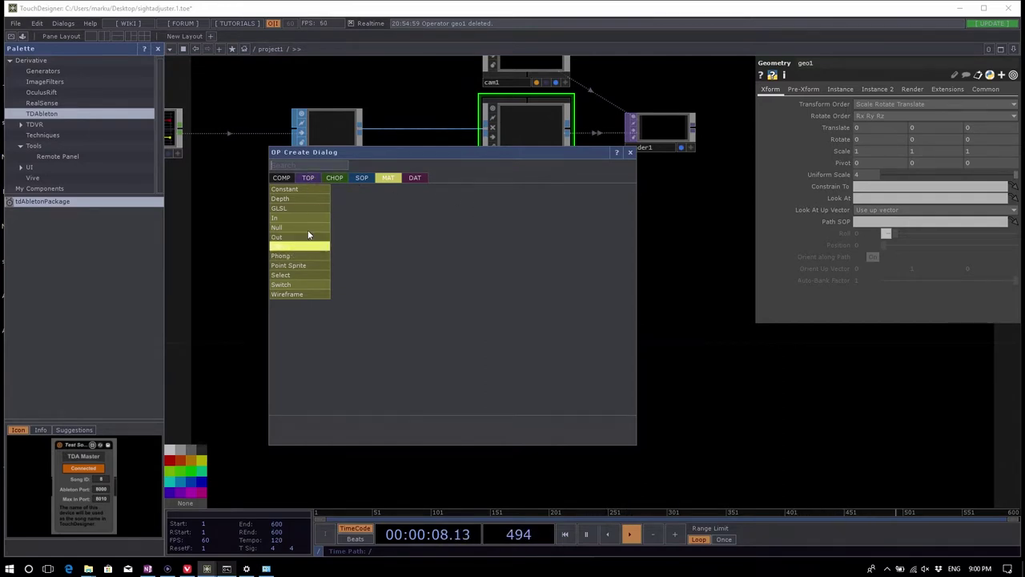
{"action": "left_click", "coordinate": [310, 177]}
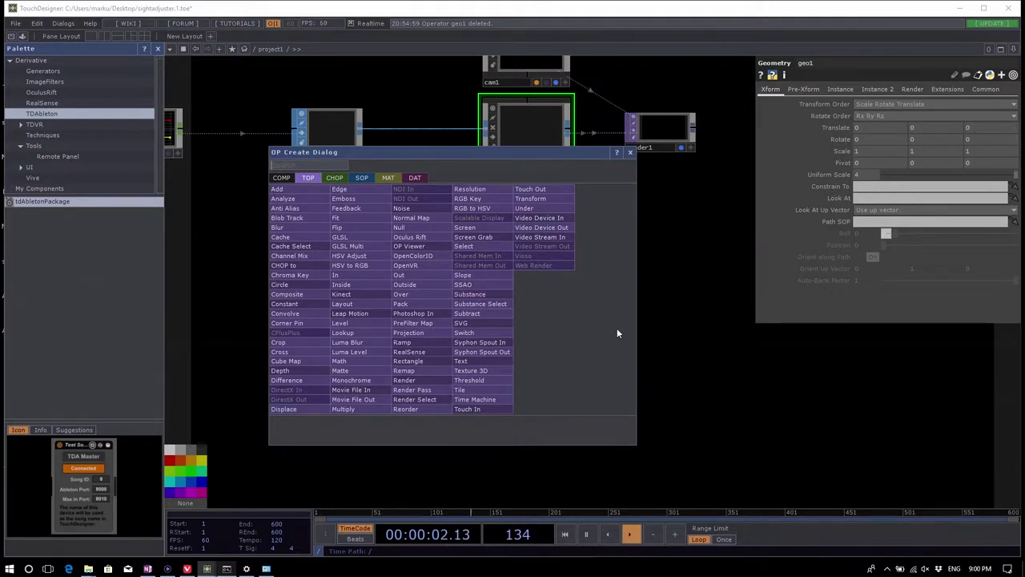
{"action": "left_click", "coordinate": [723, 411]}
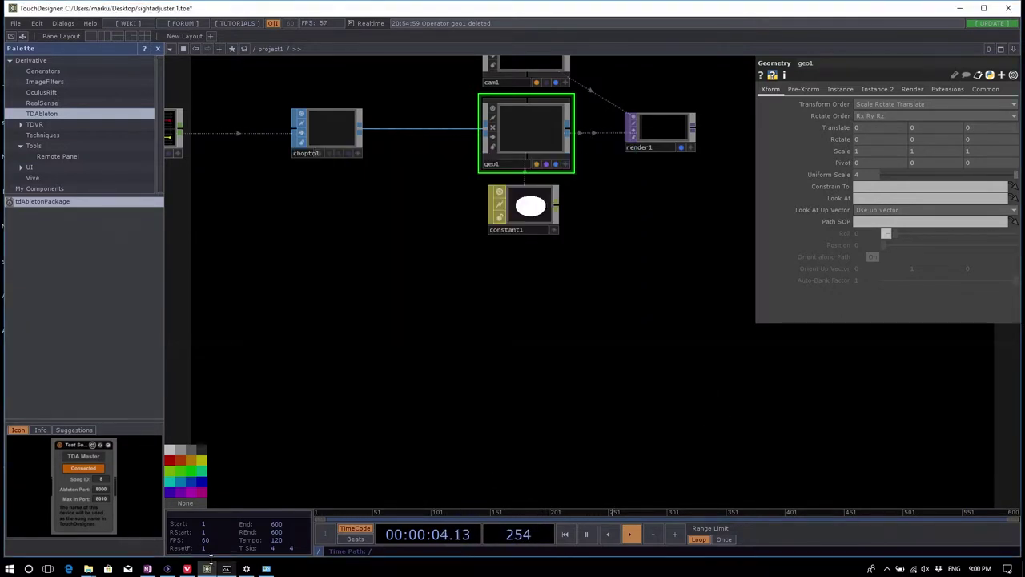
Step: Switch to the web browser and search for substance designer
{"action": "left_click", "coordinate": [187, 568]}
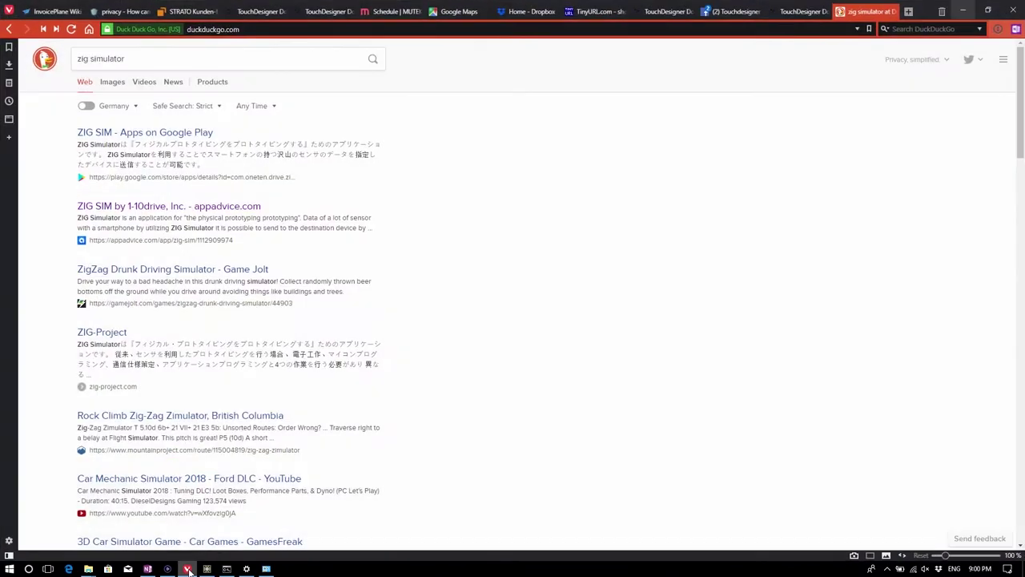
{"action": "left_click", "coordinate": [677, 32]}
{"action": "type", "text": "sunb"}
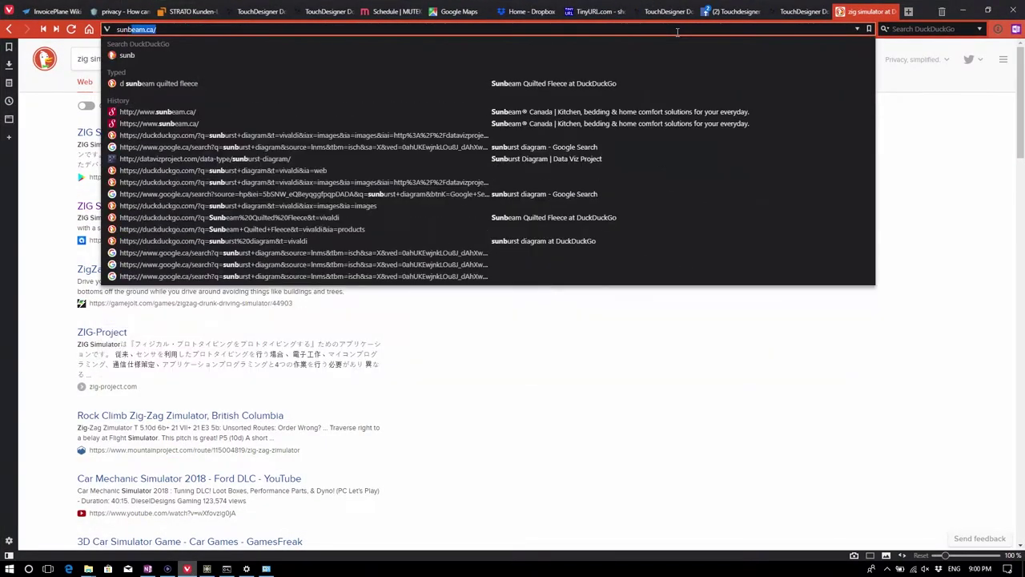
{"action": "type", "text": "s"}
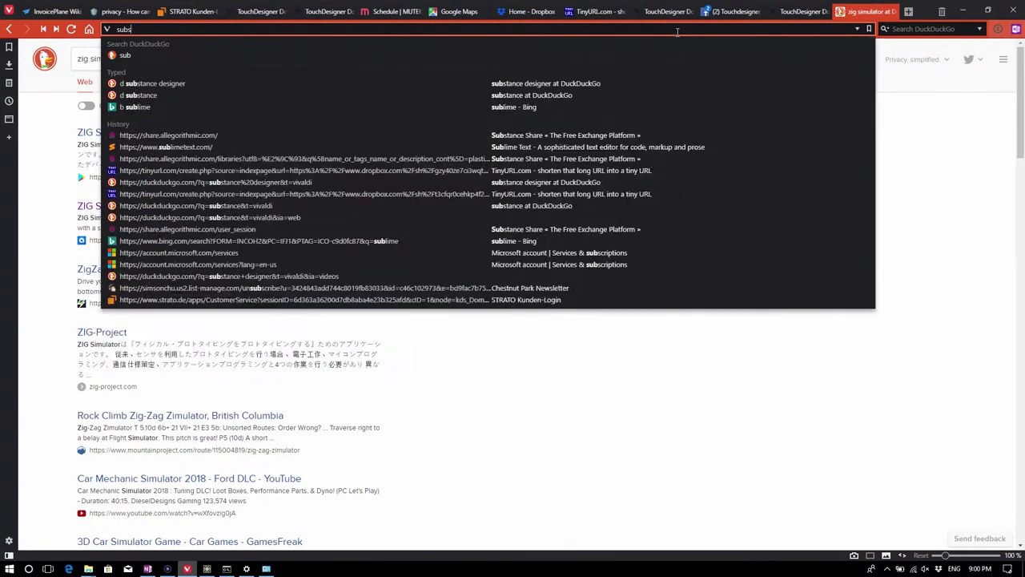
{"action": "type", "text": "tance des"}
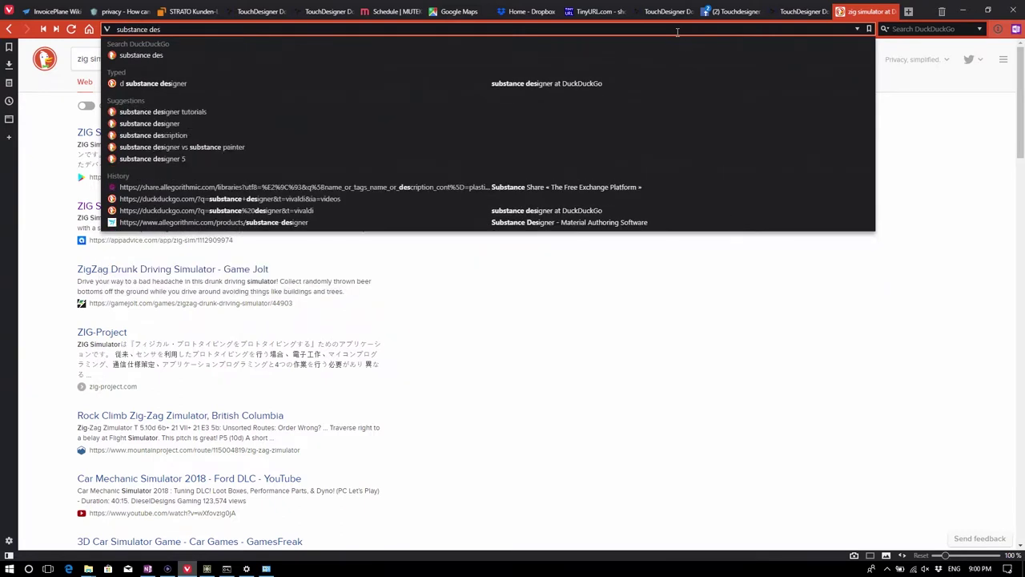
{"action": "key", "text": "Down"}
{"action": "key", "text": "Down"}
{"action": "key", "text": "Down"}
{"action": "key", "text": "Down"}
{"action": "key", "text": "Up"}
{"action": "key", "text": "Return"}
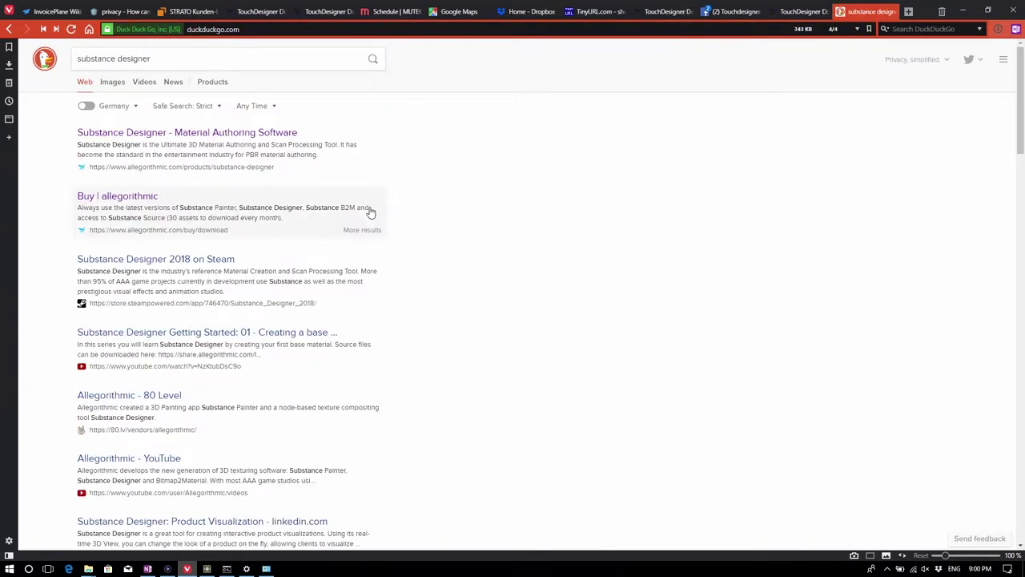
Step: Open the Substance Designer product page and browse the latest and most popular uploads on Substance Share
{"action": "left_click", "coordinate": [222, 134]}
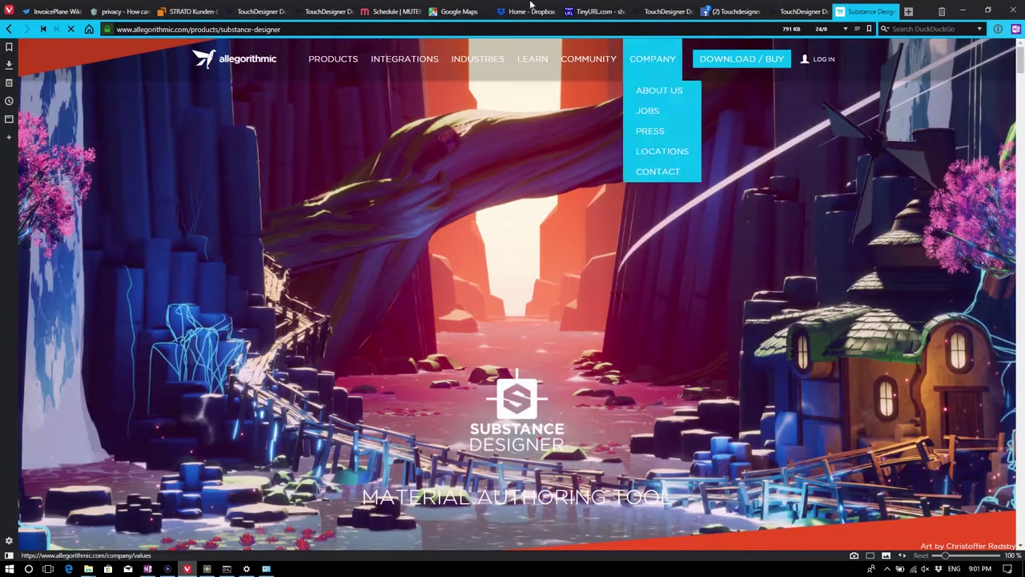
{"action": "mouse_move", "coordinate": [554, 92]}
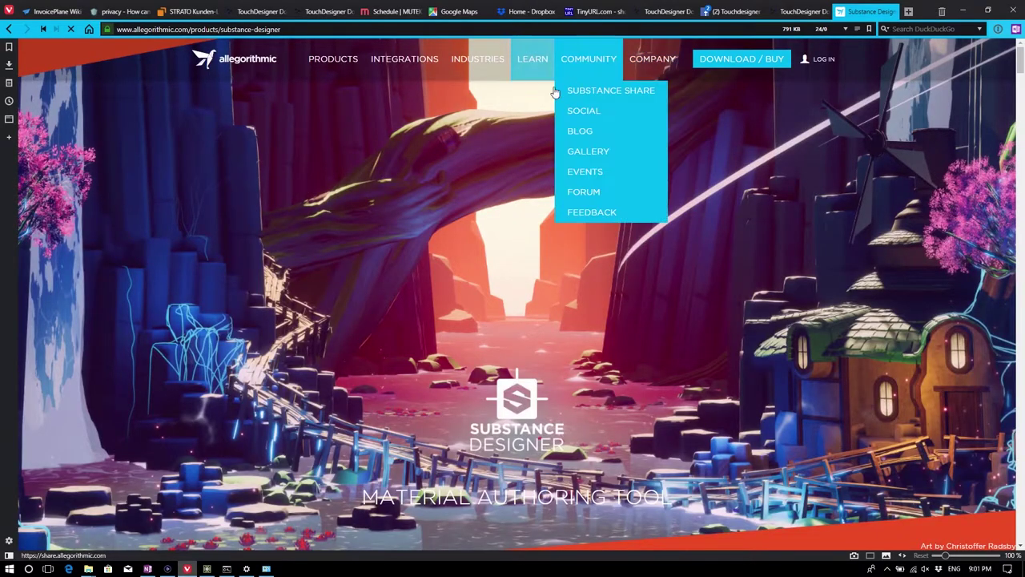
{"action": "left_click", "coordinate": [603, 94]}
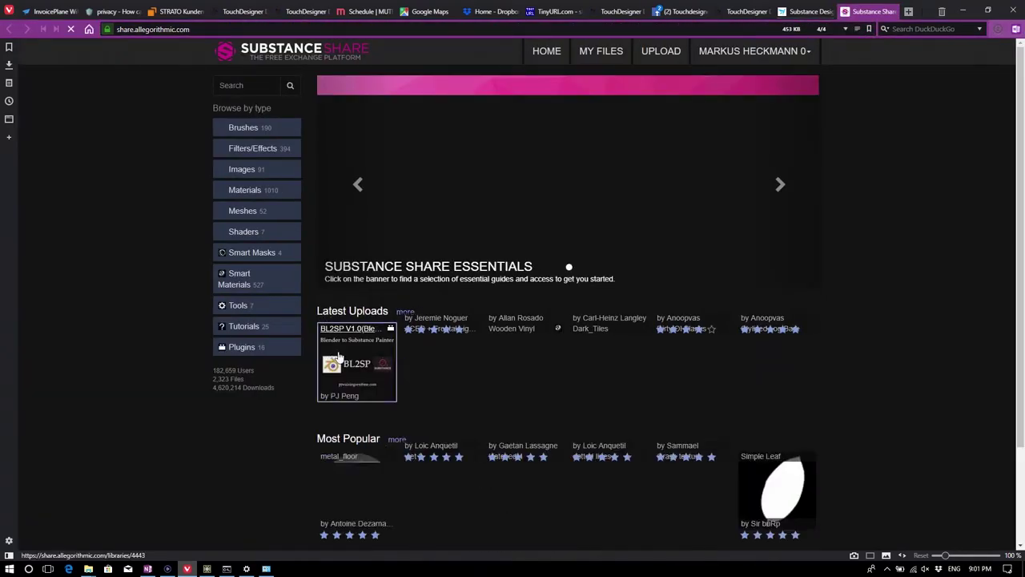
{"action": "scroll", "coordinate": [862, 381], "scroll_direction": "down", "scroll_amount": 2}
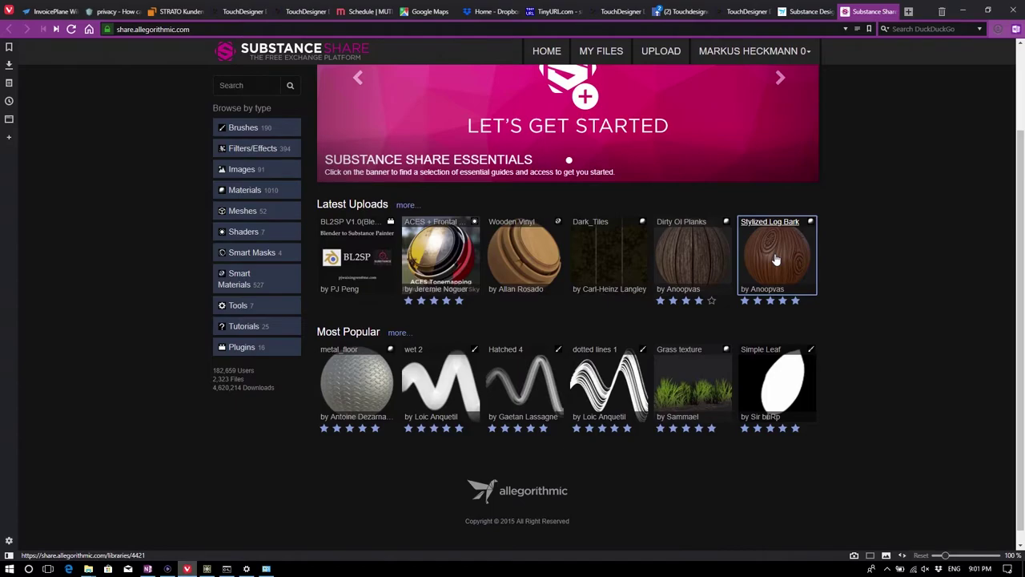
Step: Switch back to TouchDesigner and look up the Substance TOP in the operator list without adding it
{"action": "left_click", "coordinate": [963, 11]}
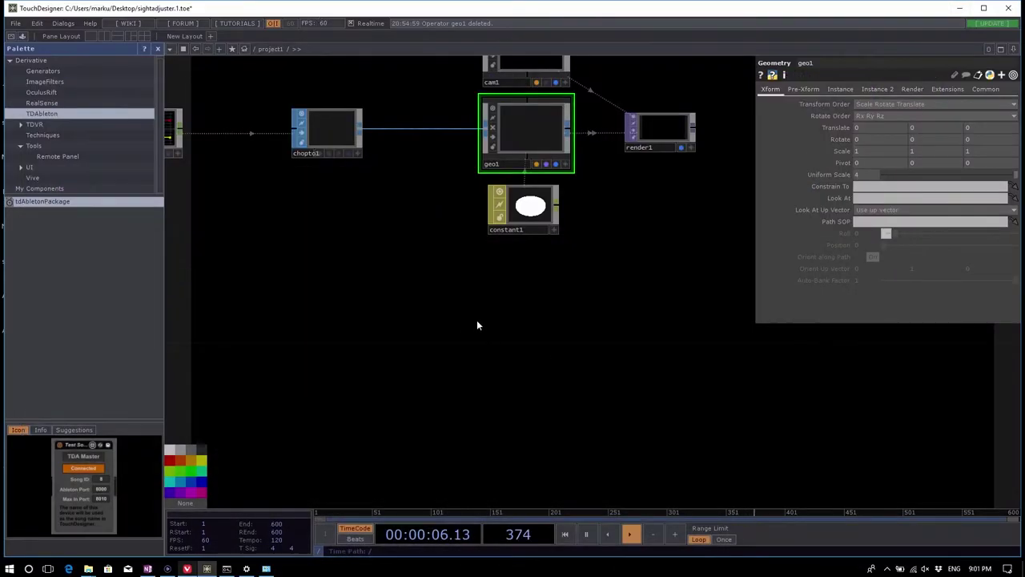
{"action": "key", "text": "Tab"}
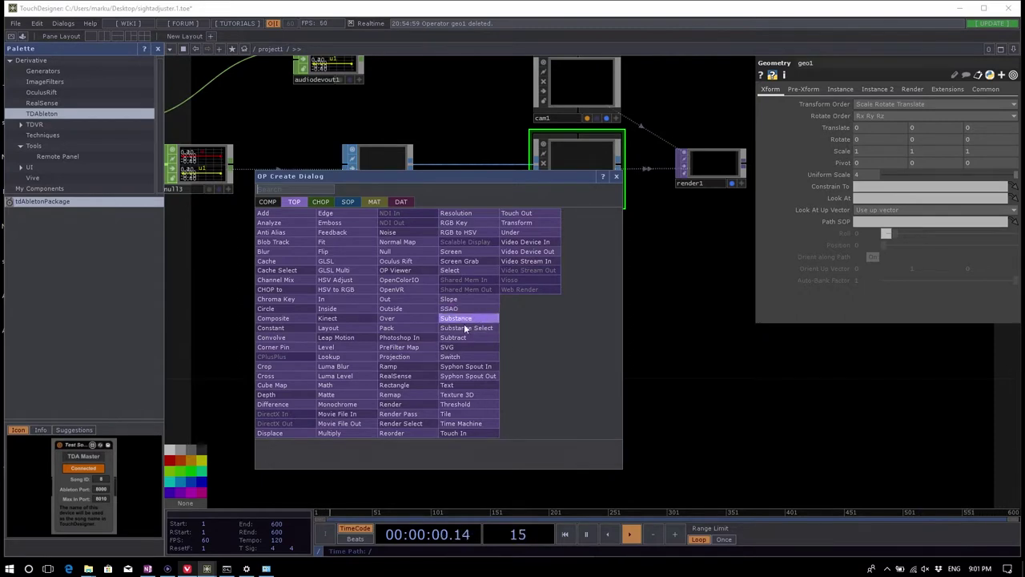
{"action": "key", "text": "Escape"}
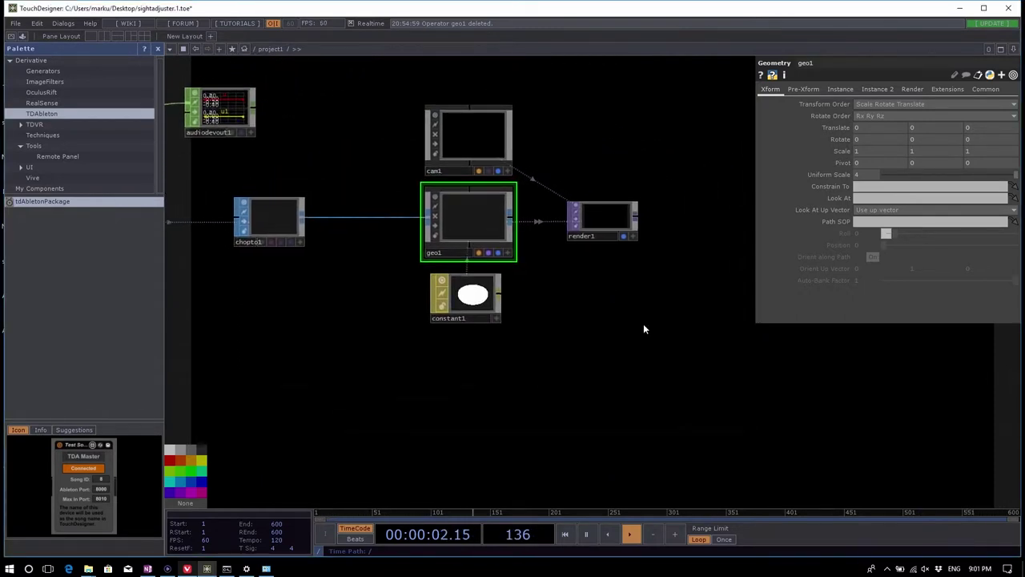
Step: Append a Null TOP to render1's output, placing it to the right of render1
{"action": "left_click_drag", "start_coordinate": [643, 324], "coordinate": [561, 344]}
{"action": "left_click_drag", "start_coordinate": [586, 297], "coordinate": [521, 240]}
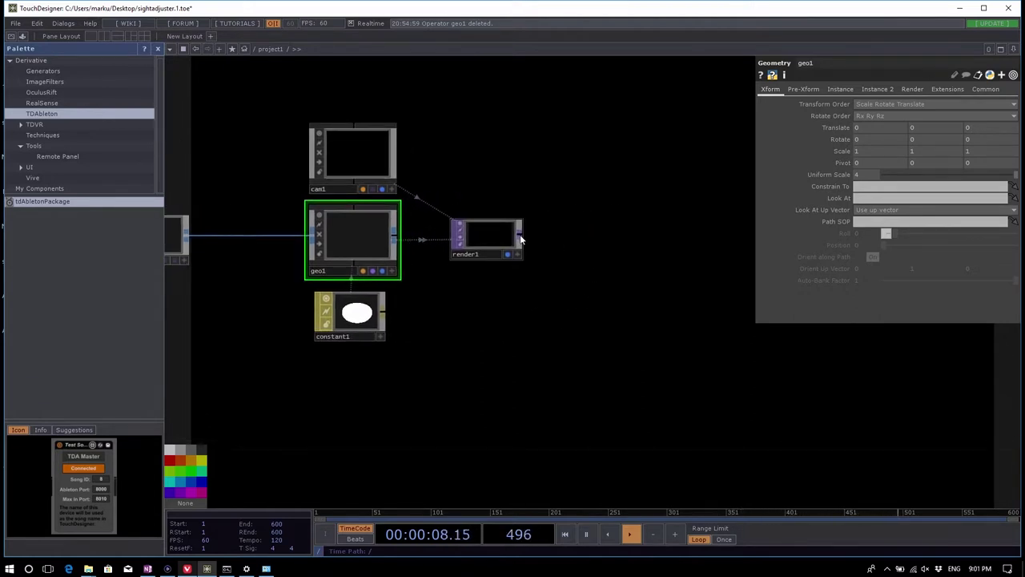
{"action": "right_click", "coordinate": [519, 236]}
{"action": "type", "text": "n"}
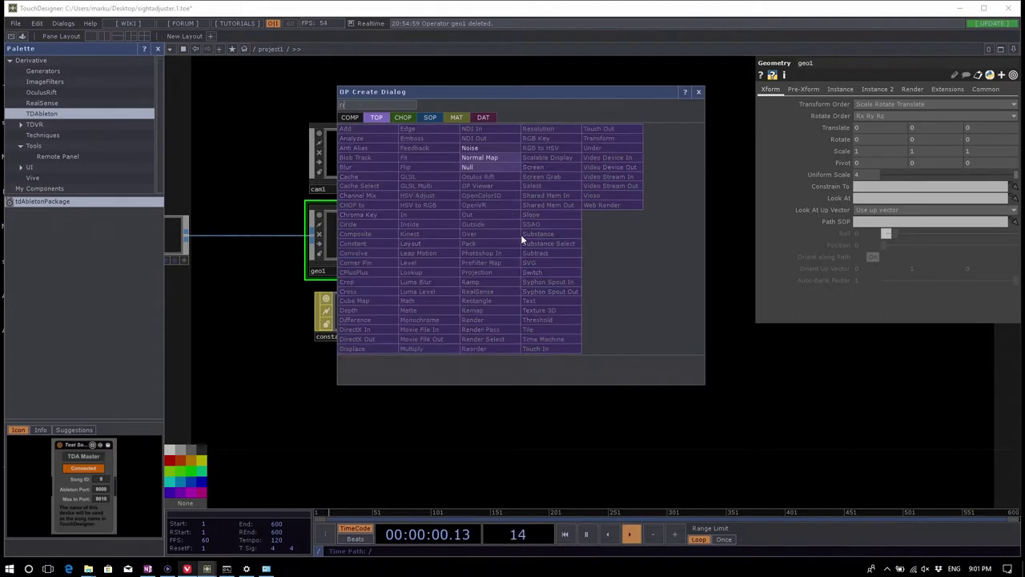
{"action": "left_click", "coordinate": [489, 166]}
{"action": "left_click", "coordinate": [706, 241]}
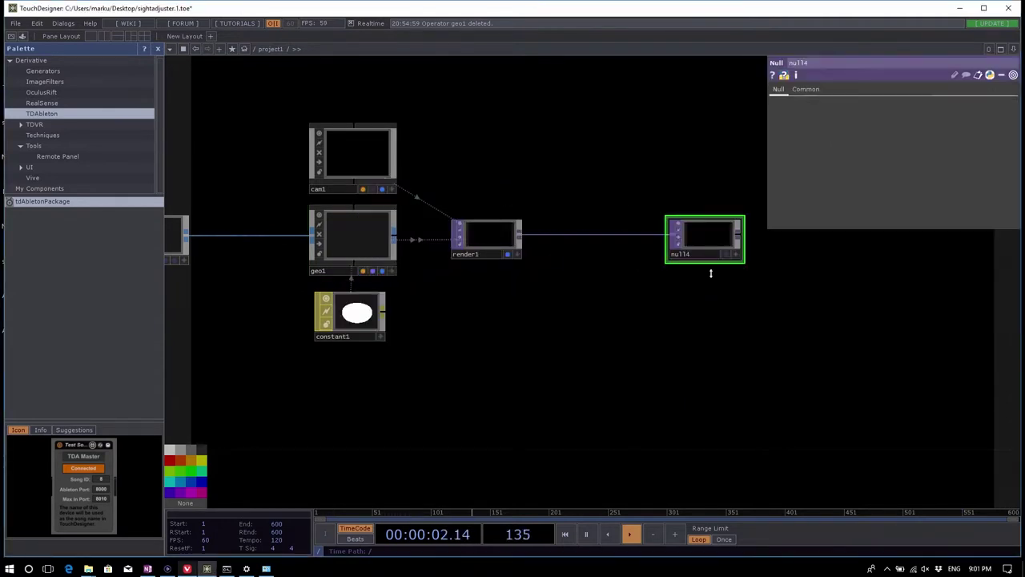
{"action": "left_click_drag", "start_coordinate": [518, 286], "coordinate": [456, 299]}
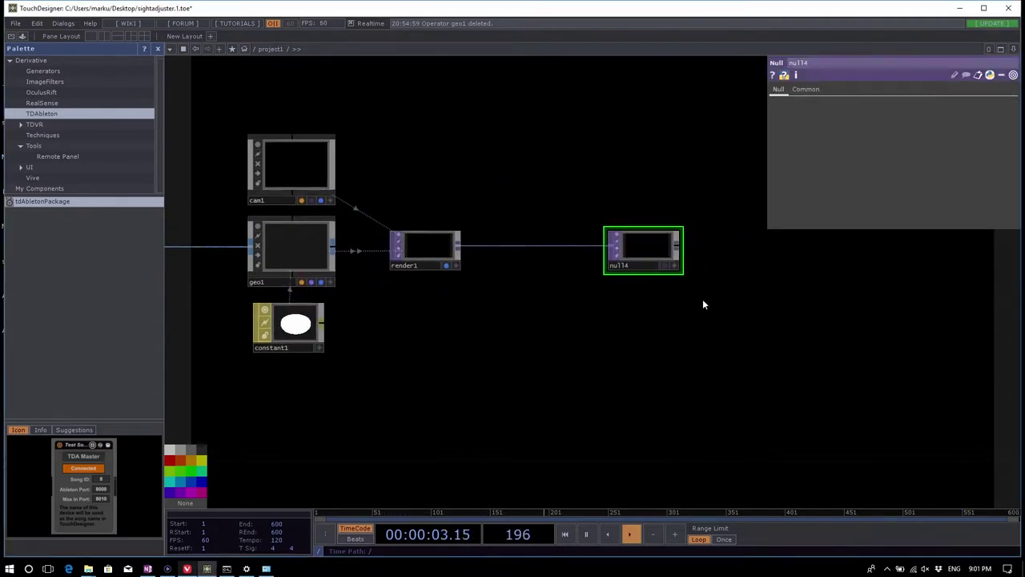
Step: Move null4 farther right of render1 and display both operators' outputs as the network background
{"action": "left_click", "coordinate": [665, 265]}
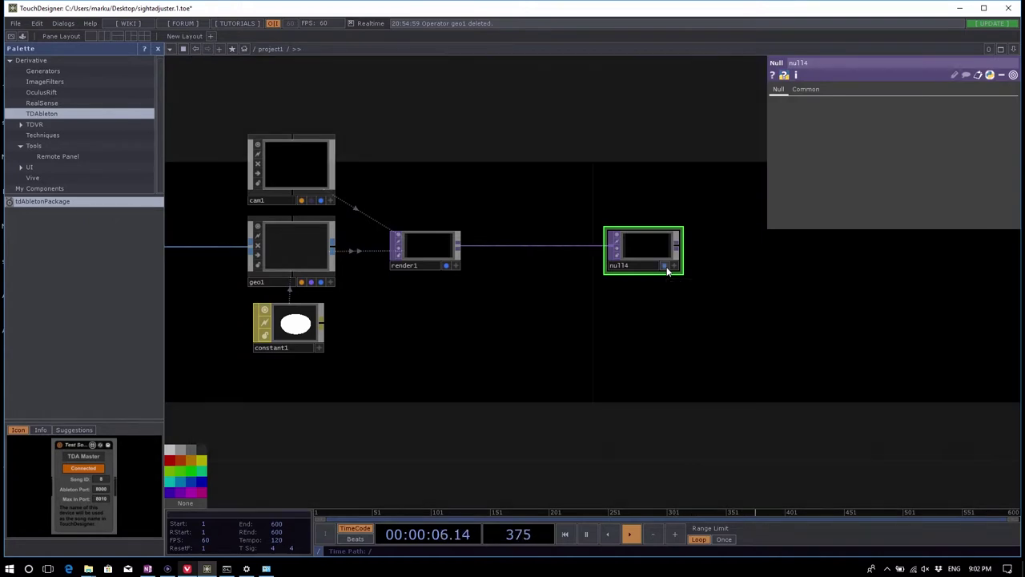
{"action": "left_click", "coordinate": [446, 265]}
{"action": "left_click_drag", "start_coordinate": [650, 255], "coordinate": [818, 251]}
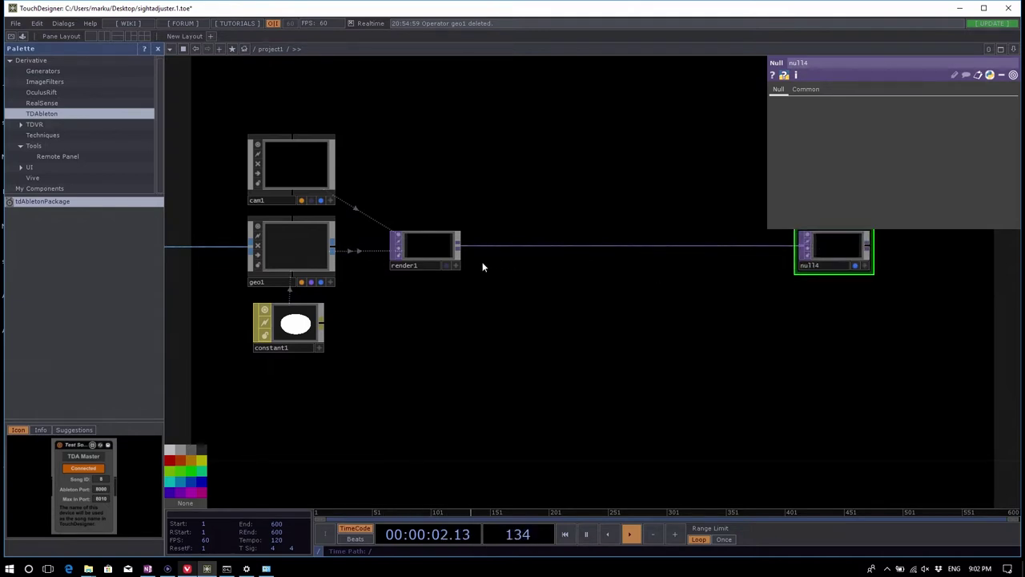
{"action": "left_click", "coordinate": [446, 265]}
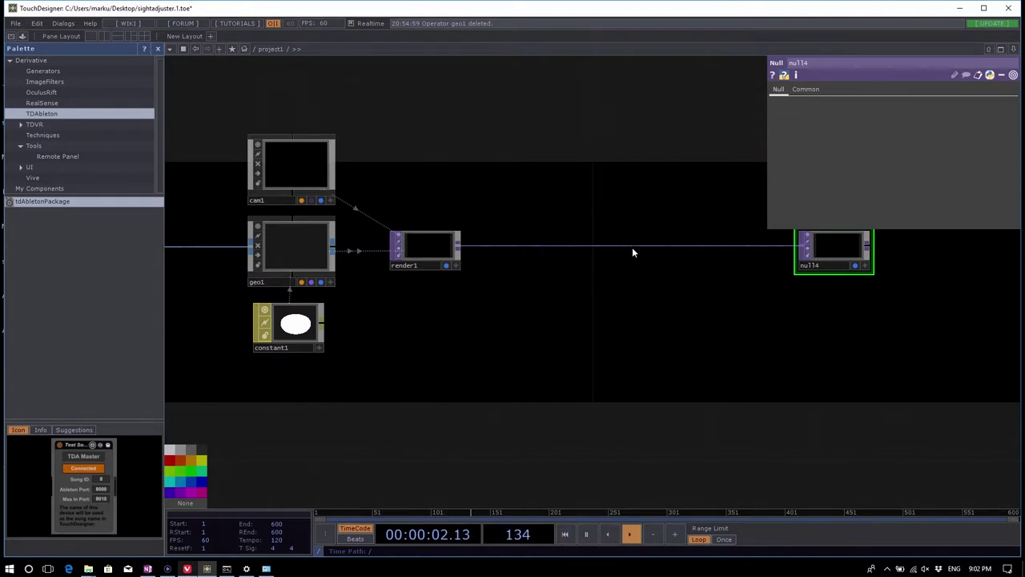
Step: Add a Noise TOP below the render nodes and display its output in the network background
{"action": "scroll", "coordinate": [676, 301], "scroll_direction": "down", "scroll_amount": 5}
{"action": "key", "text": "Tab"}
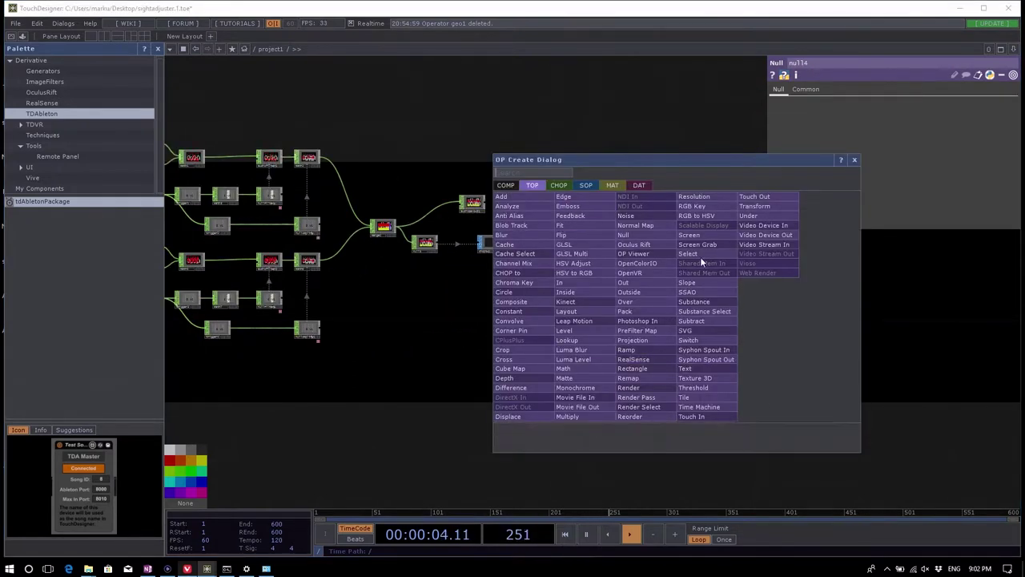
{"action": "type", "text": "noise"}
{"action": "key", "text": "Return"}
{"action": "left_click", "coordinate": [621, 370]}
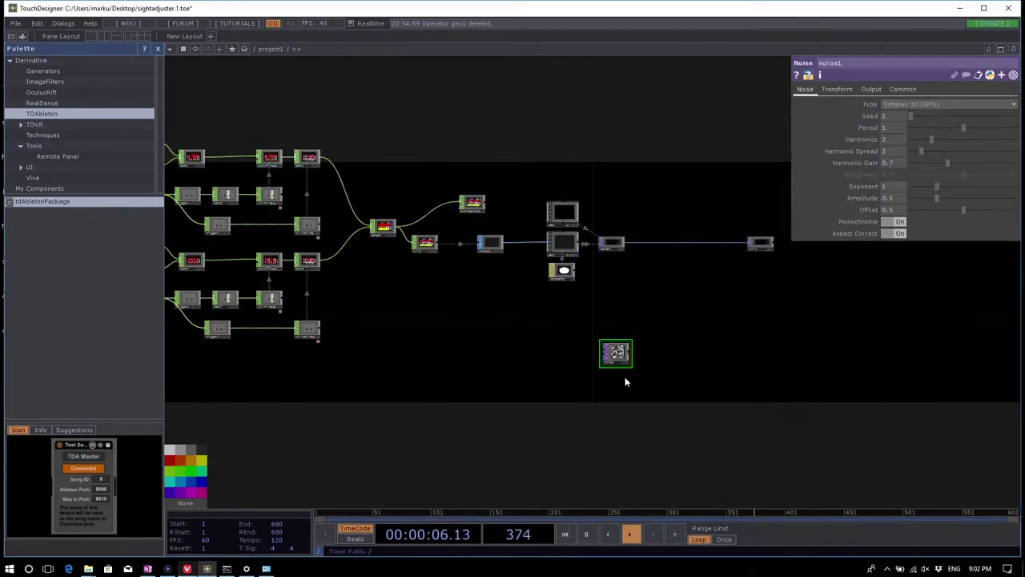
{"action": "scroll", "coordinate": [625, 382], "scroll_direction": "up", "scroll_amount": 5}
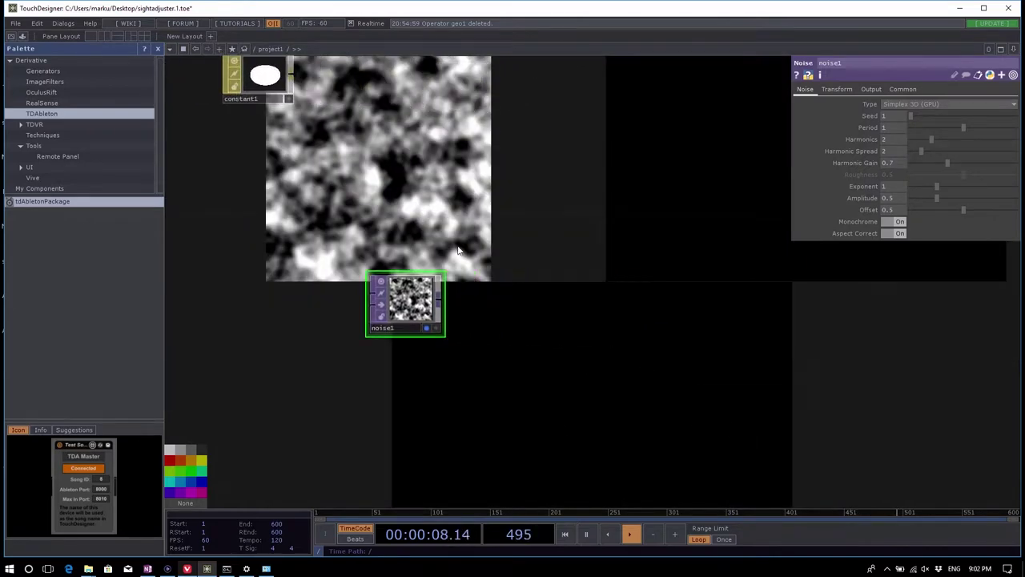
Step: Copy the displayed Noise TOP and paste 18 duplicates so their outputs tile the network background
{"action": "key", "text": "ctrl+c"}
{"action": "key", "text": "ctrl+v"}
{"action": "key", "text": "ctrl+v"}
{"action": "key", "text": "ctrl+v"}
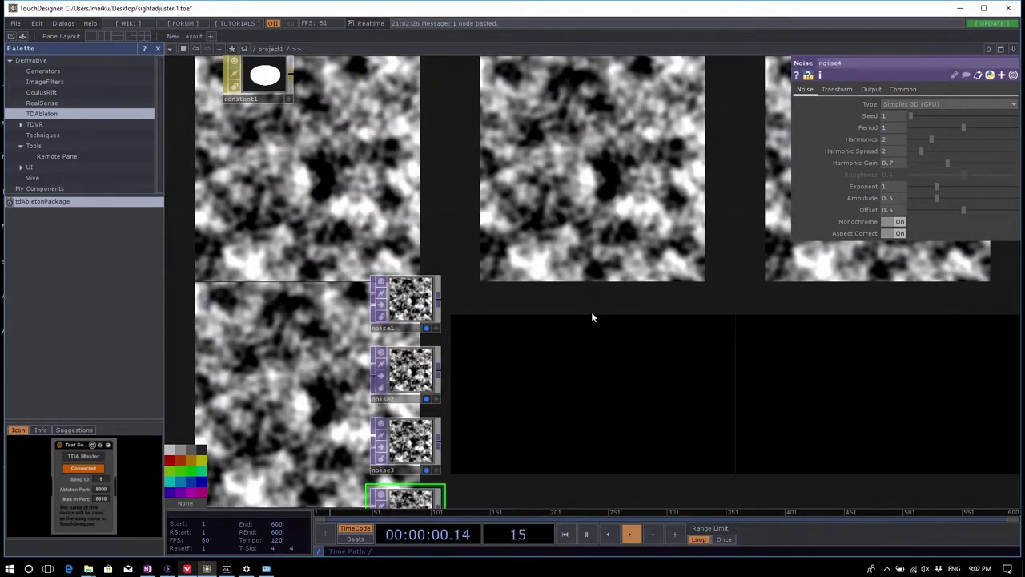
{"action": "key", "text": "ctrl+v"}
{"action": "key", "text": "ctrl+v"}
{"action": "key", "text": "ctrl+v"}
{"action": "key", "text": "ctrl+v"}
{"action": "key", "text": "ctrl+v"}
{"action": "key", "text": "ctrl+v"}
{"action": "key", "text": "ctrl+v"}
{"action": "key", "text": "ctrl+v"}
{"action": "key", "text": "ctrl+v"}
{"action": "key", "text": "ctrl+v"}
{"action": "key", "text": "ctrl+v"}
{"action": "key", "text": "ctrl+v"}
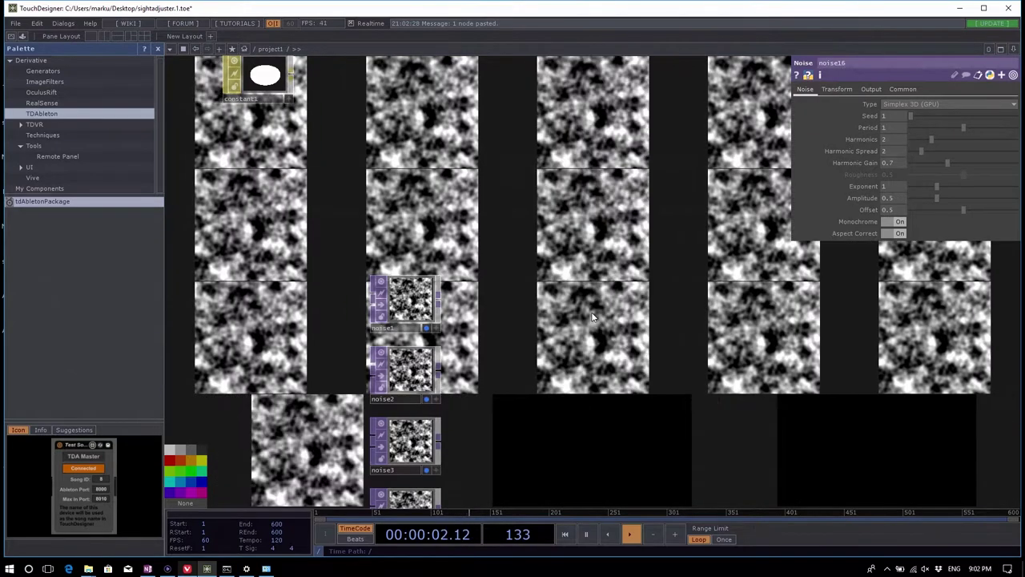
{"action": "key", "text": "ctrl+v"}
{"action": "key", "text": "ctrl+v"}
{"action": "key", "text": "ctrl+v"}
Step: Select all 19 Noise TOPs and delete them from the network
{"action": "scroll", "coordinate": [521, 200], "scroll_direction": "down", "scroll_amount": 5}
{"action": "left_click_drag", "start_coordinate": [556, 394], "coordinate": [498, 218]}
{"action": "key", "text": "Delete"}
Step: Review the whole network from the synth CHOPs through chopto1, geo1 and render1 to null4
{"action": "scroll", "coordinate": [546, 205], "scroll_direction": "up", "scroll_amount": 3}
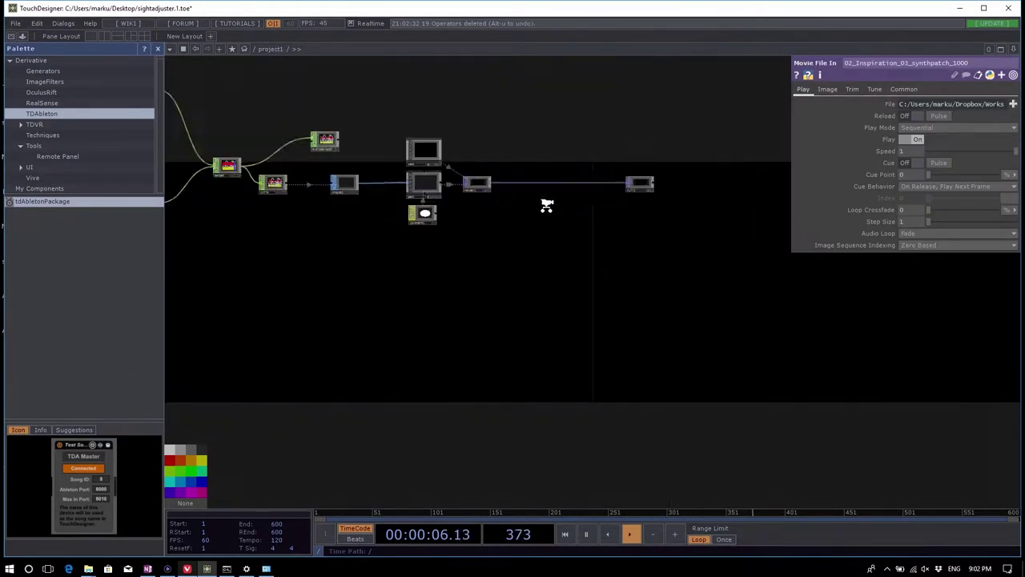
{"action": "scroll", "coordinate": [546, 206], "scroll_direction": "up", "scroll_amount": 3}
{"action": "scroll", "coordinate": [520, 325], "scroll_direction": "down", "scroll_amount": 4}
{"action": "left_click_drag", "start_coordinate": [652, 294], "coordinate": [721, 291]}
{"action": "left_click_drag", "start_coordinate": [467, 229], "coordinate": [723, 278]}
{"action": "scroll", "coordinate": [723, 278], "scroll_direction": "down", "scroll_amount": 1}
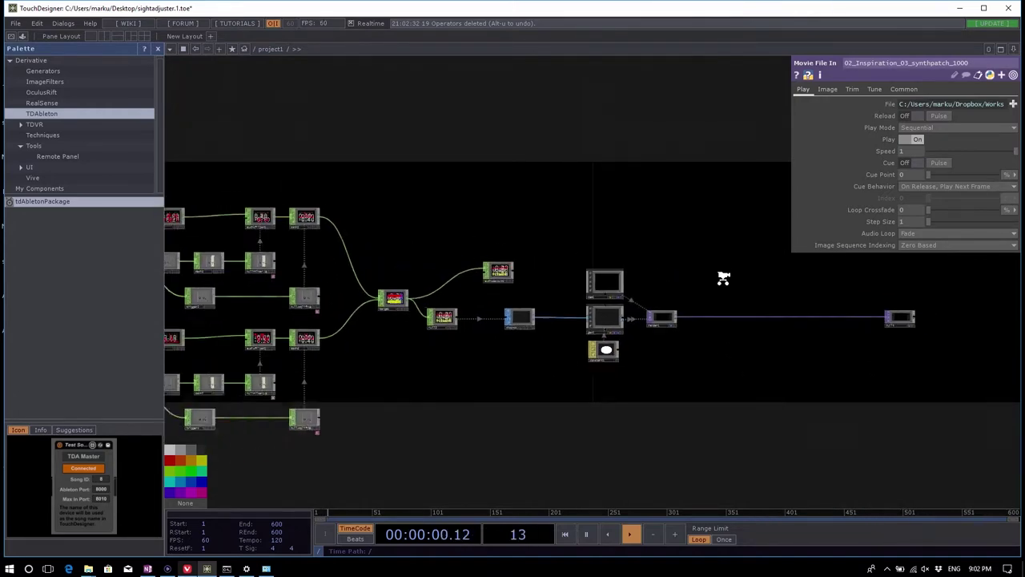
{"action": "scroll", "coordinate": [723, 278], "scroll_direction": "down", "scroll_amount": 3}
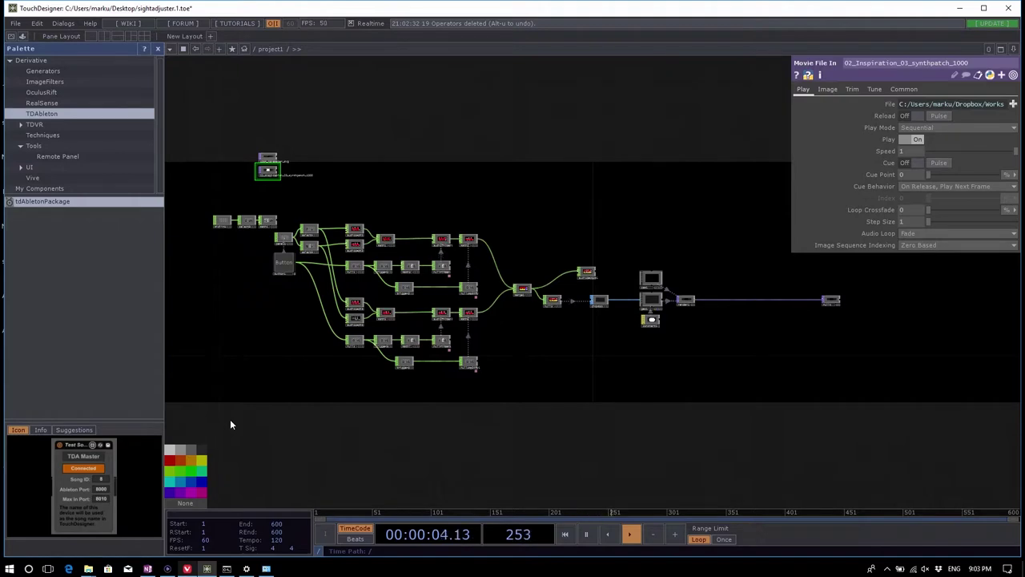
{"action": "scroll", "coordinate": [304, 336], "scroll_direction": "down", "scroll_amount": 1}
{"action": "scroll", "coordinate": [787, 286], "scroll_direction": "up", "scroll_amount": 6}
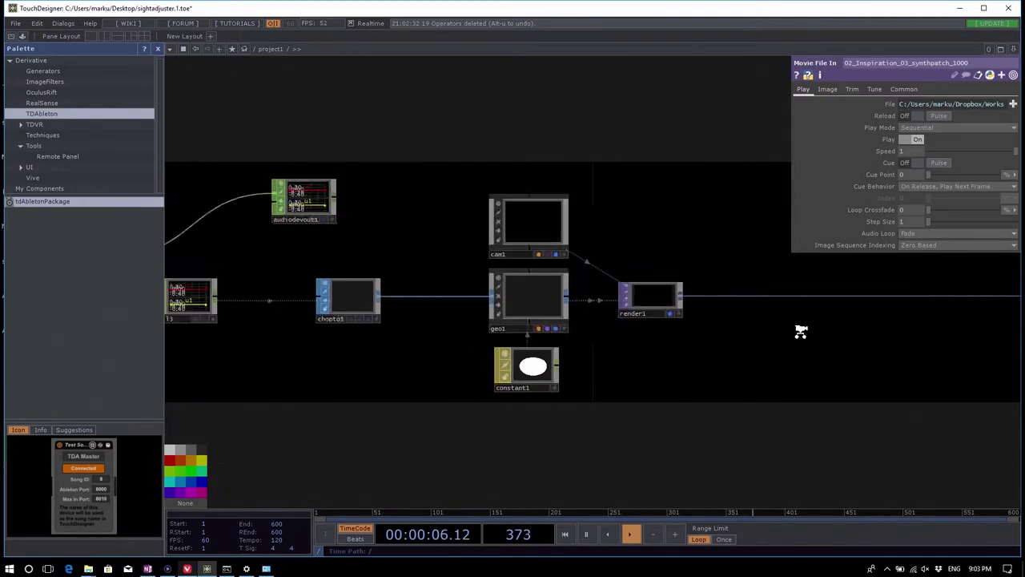
{"action": "scroll", "coordinate": [701, 372], "scroll_direction": "down", "scroll_amount": 10}
{"action": "scroll", "coordinate": [701, 372], "scroll_direction": "up", "scroll_amount": 10}
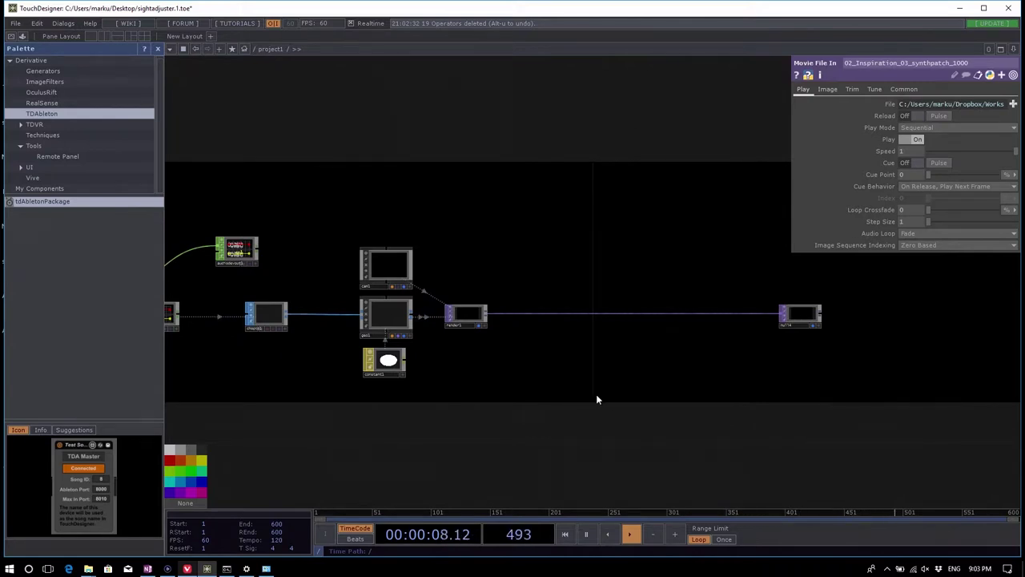
Step: Add a Feedback TOP below the wire between render1 and null4, close to render1
{"action": "left_click_drag", "start_coordinate": [596, 394], "coordinate": [597, 347]}
{"action": "scroll", "coordinate": [527, 397], "scroll_direction": "up", "scroll_amount": 6}
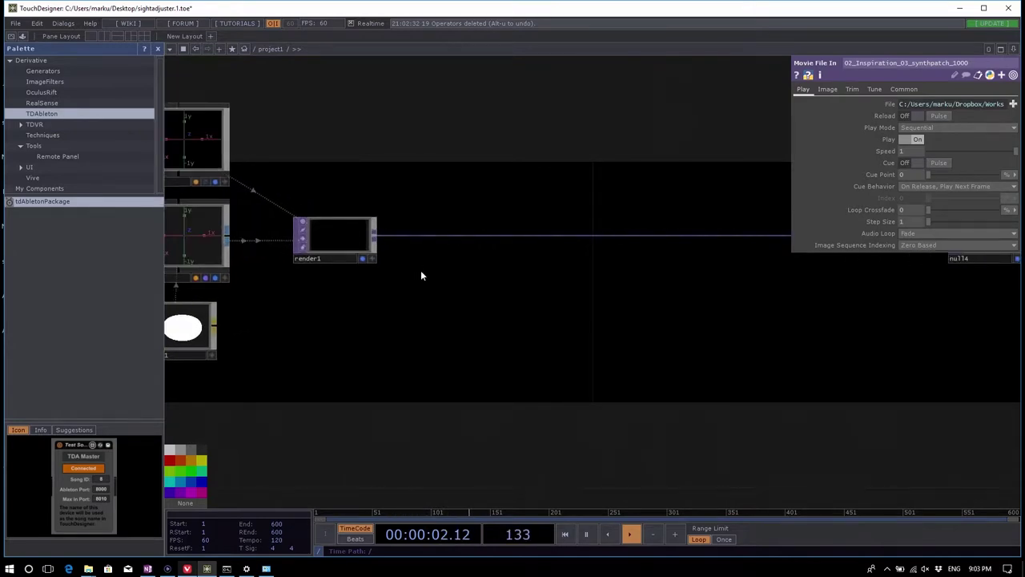
{"action": "left_click_drag", "start_coordinate": [420, 270], "coordinate": [333, 263]}
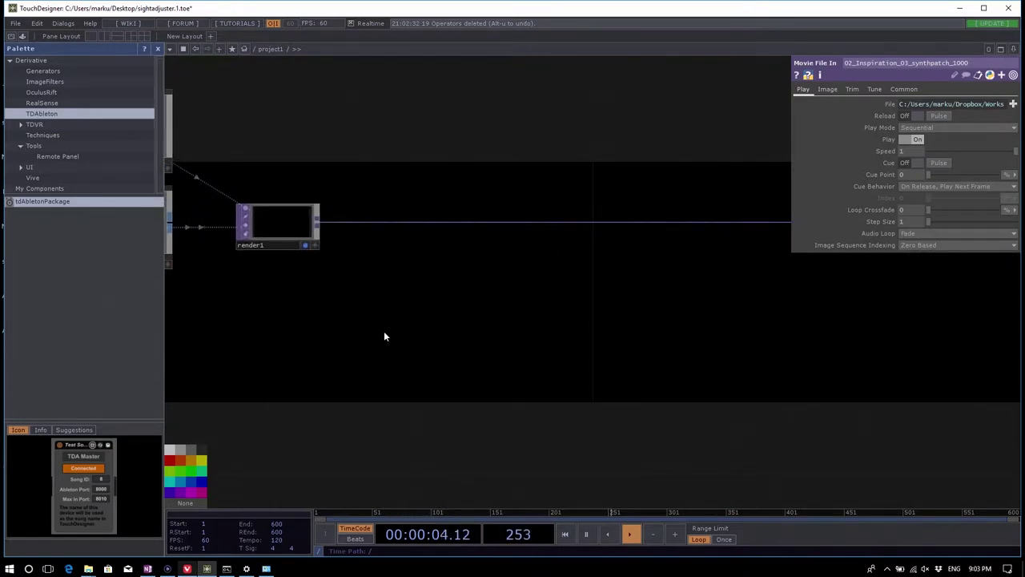
{"action": "key", "text": "Tab"}
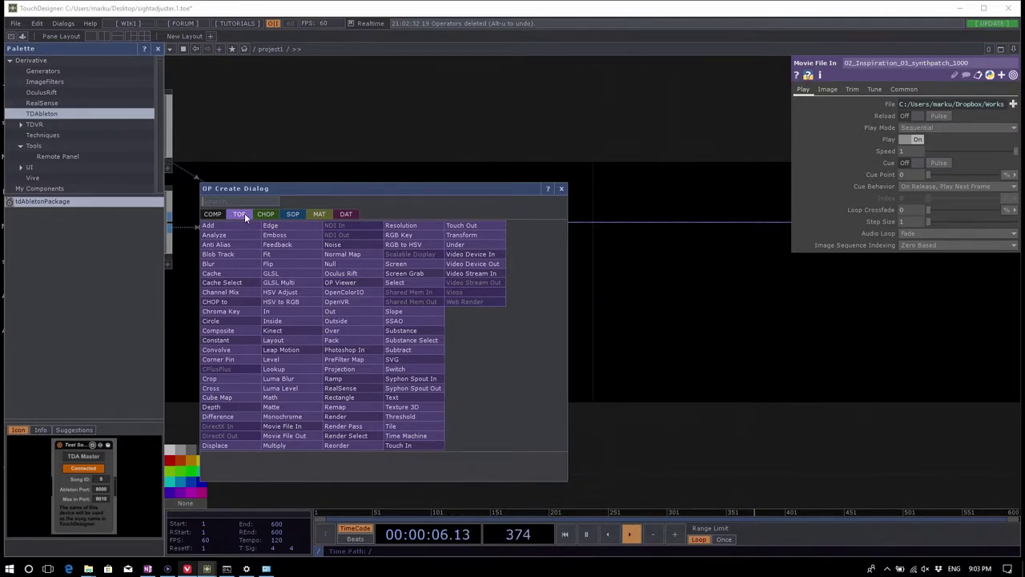
{"action": "type", "text": "fe"}
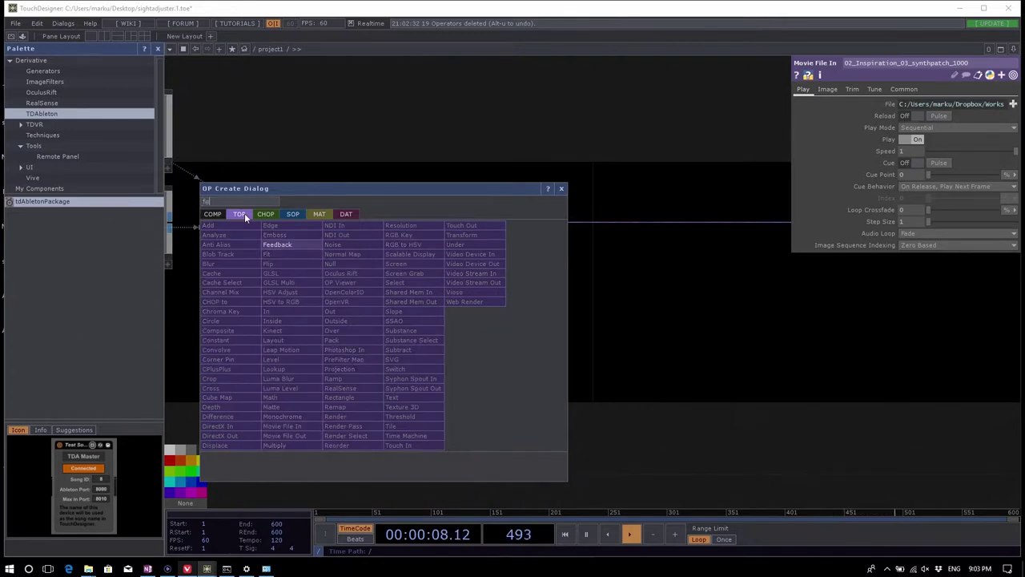
{"action": "left_click", "coordinate": [305, 245]}
{"action": "left_click", "coordinate": [401, 293]}
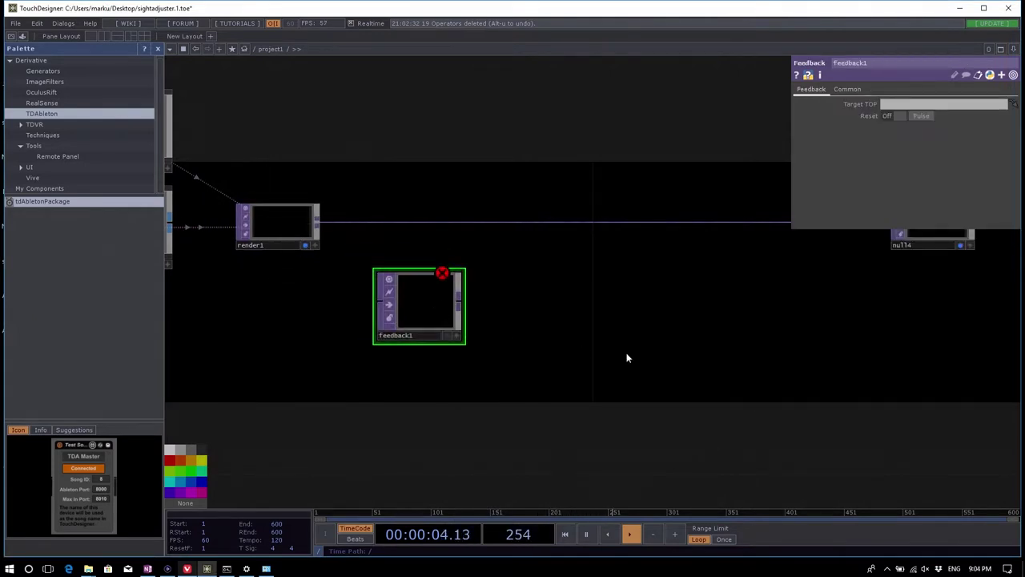
{"action": "left_click_drag", "start_coordinate": [627, 357], "coordinate": [607, 384]}
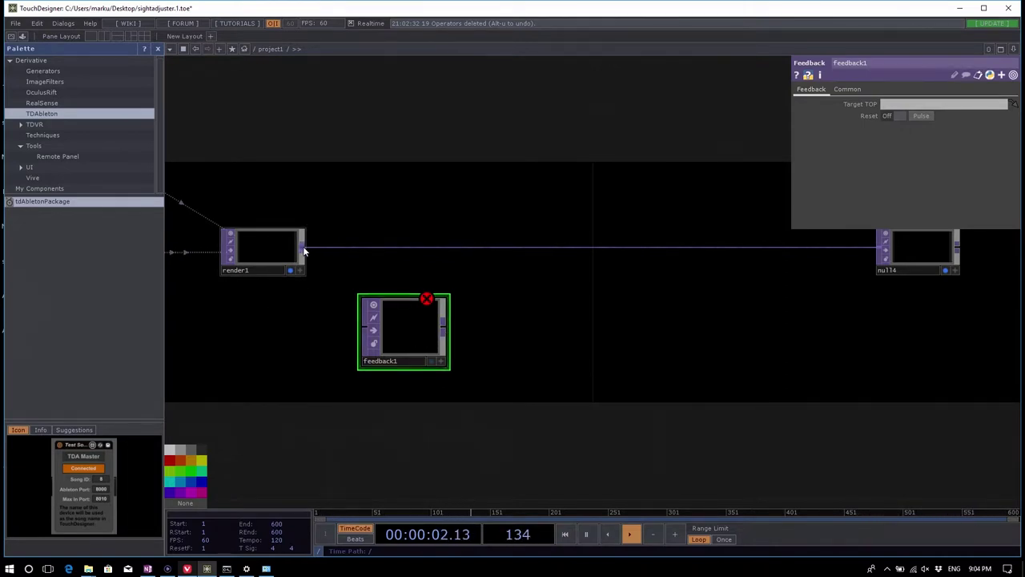
Step: Connect the output of render1 to the input of feedback1
{"action": "left_click_drag", "start_coordinate": [303, 253], "coordinate": [452, 338]}
{"action": "left_click_drag", "start_coordinate": [670, 366], "coordinate": [613, 390]}
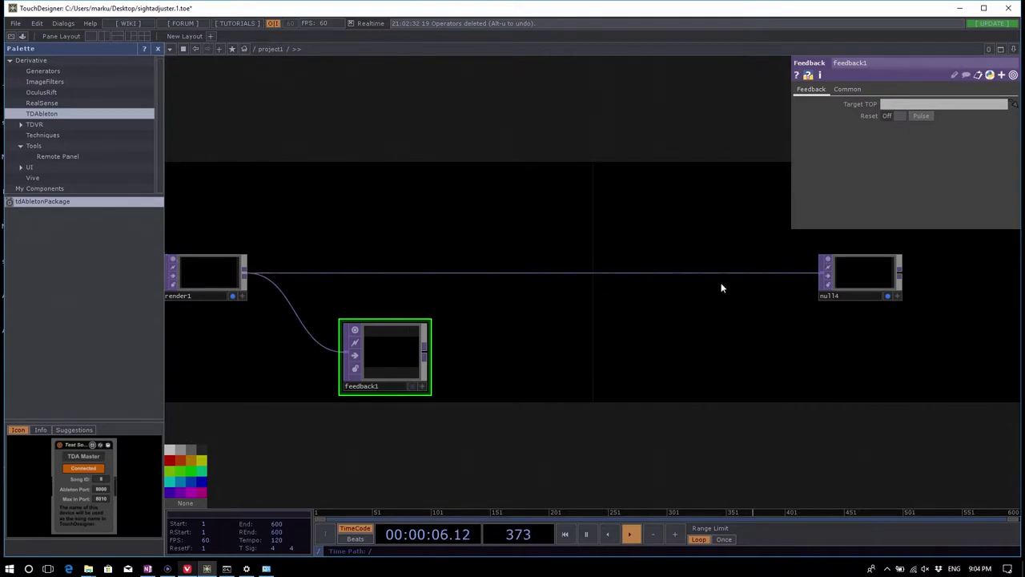
Step: Insert an Add TOP on the wire between render1 and null4, and connect feedback1's output as its second input
{"action": "right_click", "coordinate": [656, 274]}
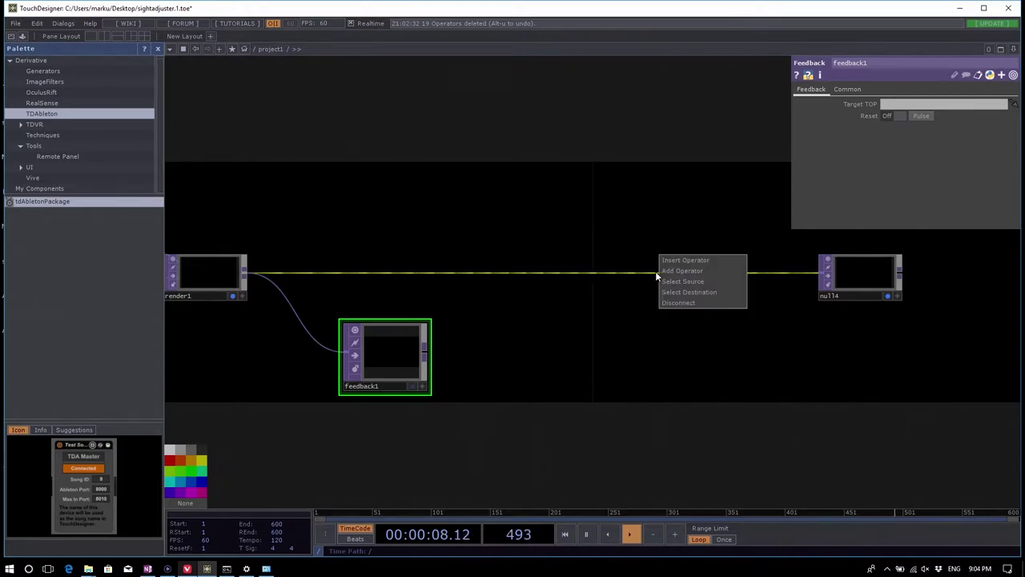
{"action": "left_click", "coordinate": [714, 265]}
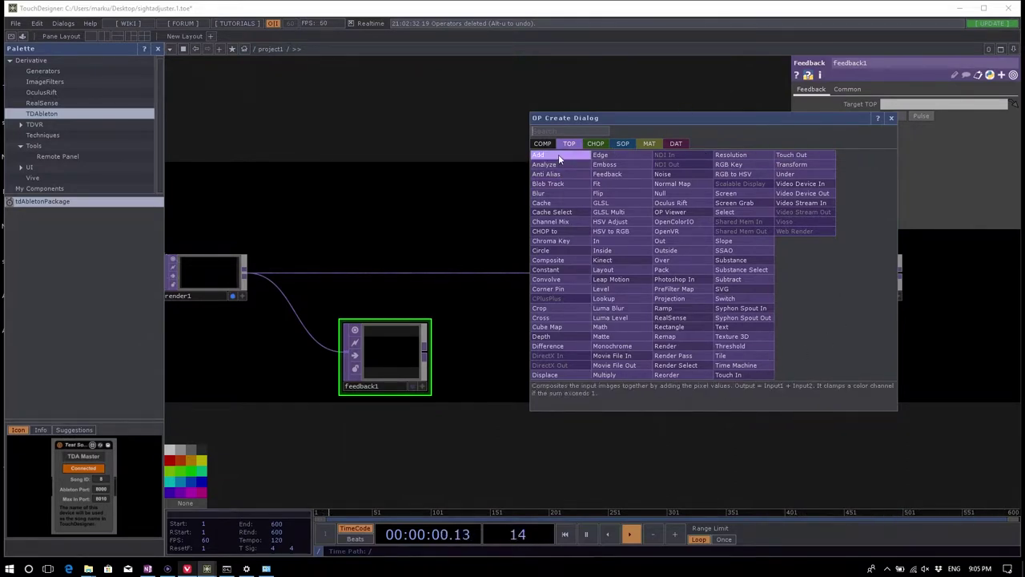
{"action": "left_click", "coordinate": [558, 154]}
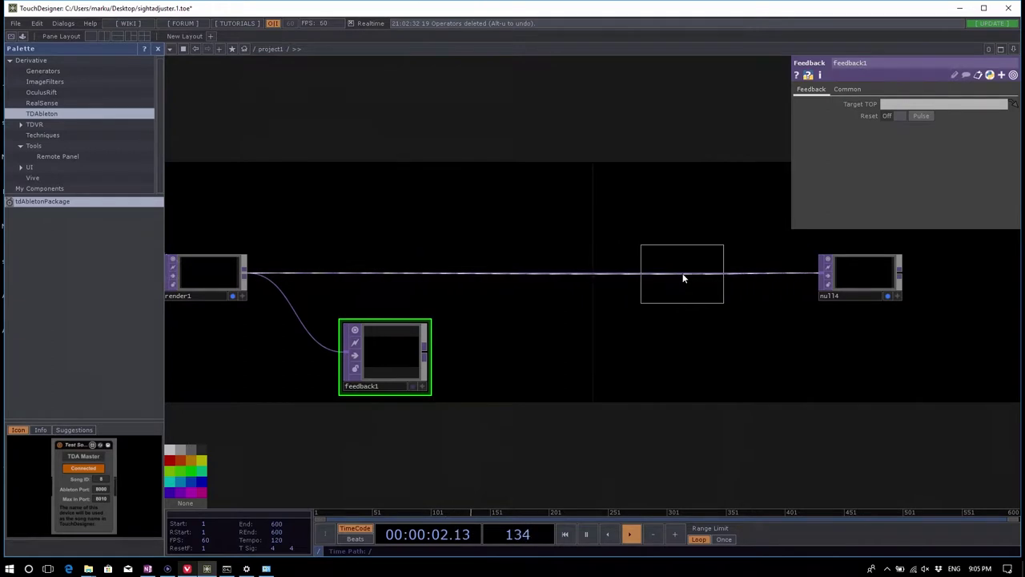
{"action": "left_click", "coordinate": [683, 278]}
{"action": "left_click_drag", "start_coordinate": [761, 350], "coordinate": [734, 382]}
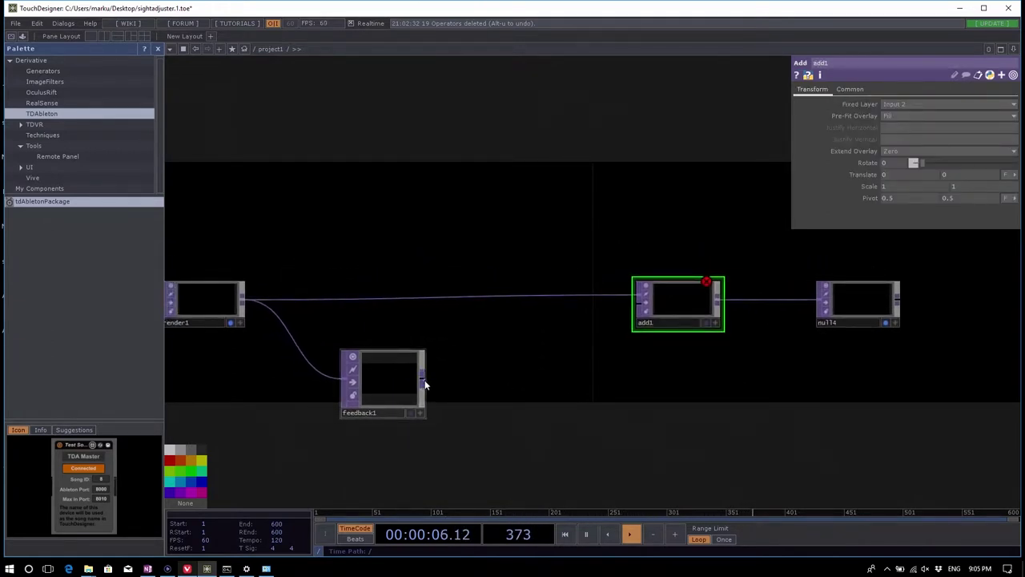
{"action": "left_click_drag", "start_coordinate": [423, 382], "coordinate": [694, 305]}
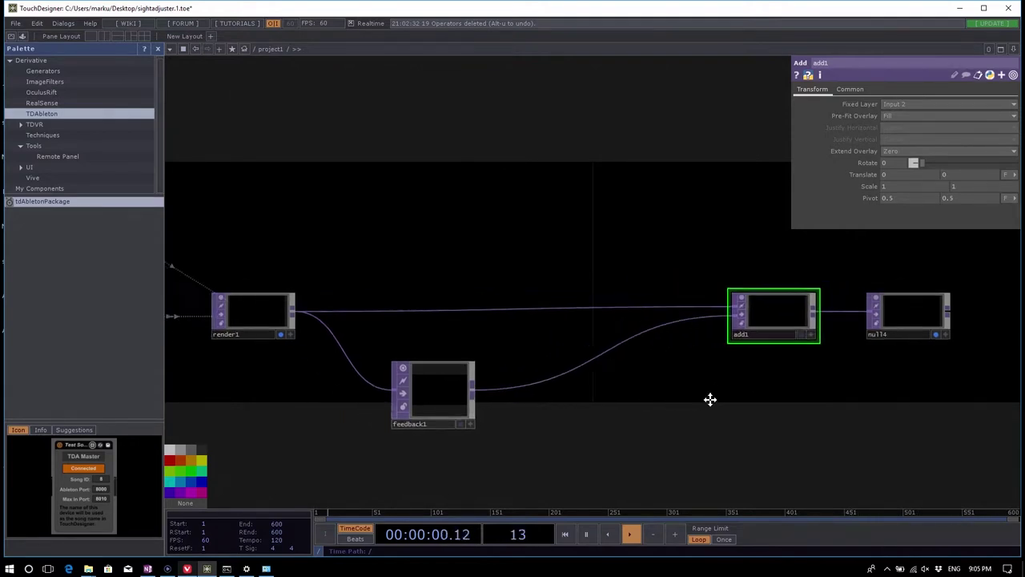
Step: Try to wire add1's output back into feedback1's input
{"action": "scroll", "coordinate": [739, 387], "scroll_direction": "down", "scroll_amount": 6}
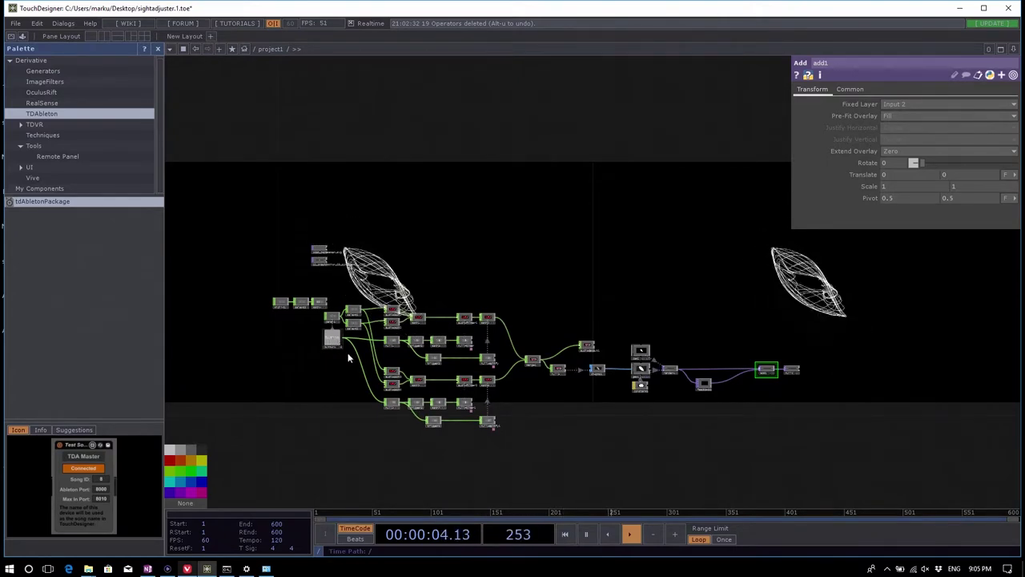
{"action": "scroll", "coordinate": [801, 387], "scroll_direction": "up", "scroll_amount": 5}
{"action": "left_click_drag", "start_coordinate": [809, 441], "coordinate": [716, 418]}
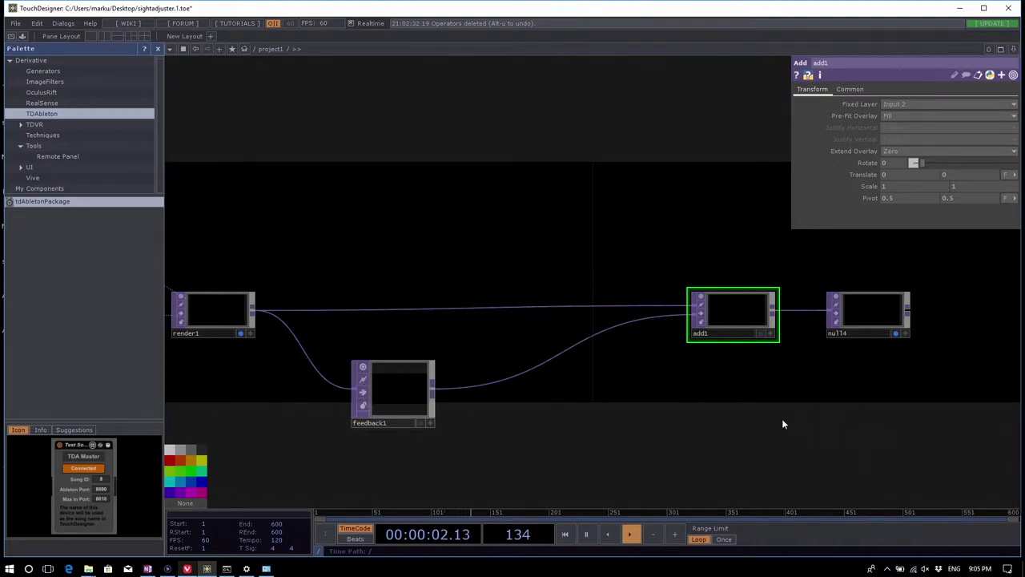
{"action": "middle_click_drag", "start_coordinate": [783, 424], "coordinate": [793, 413]}
{"action": "left_click_drag", "start_coordinate": [786, 303], "coordinate": [345, 373]}
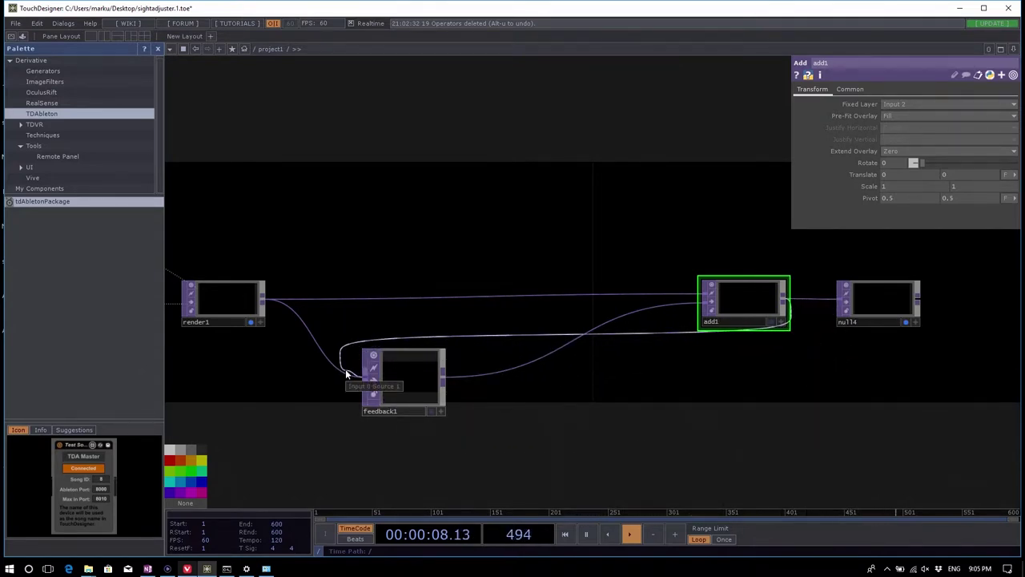
{"action": "left_click_drag", "start_coordinate": [345, 373], "coordinate": [592, 401]}
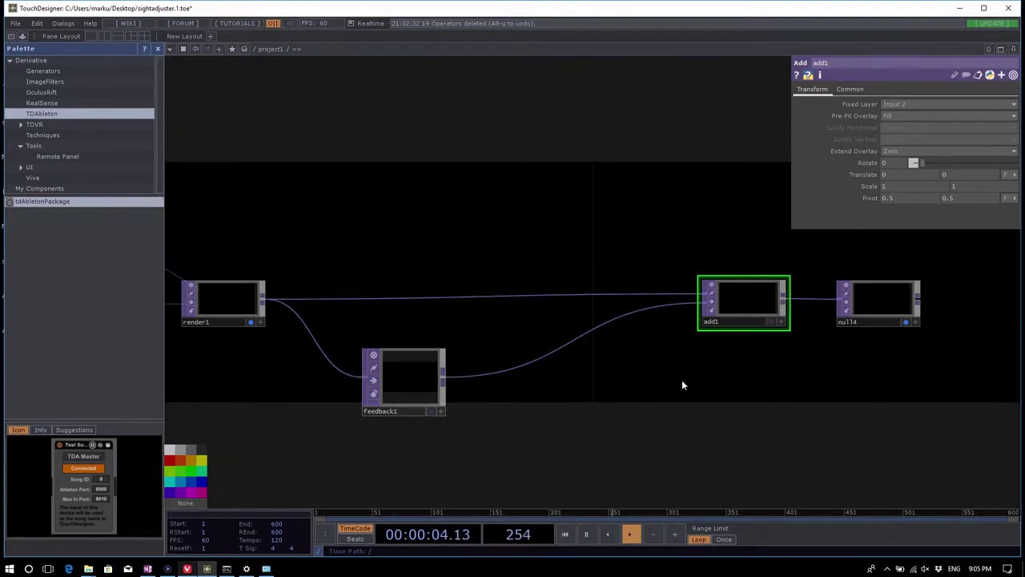
Step: Set feedback1's Target TOP to add1 and trigger the Button component to test the feedback loop
{"action": "left_click", "coordinate": [410, 389]}
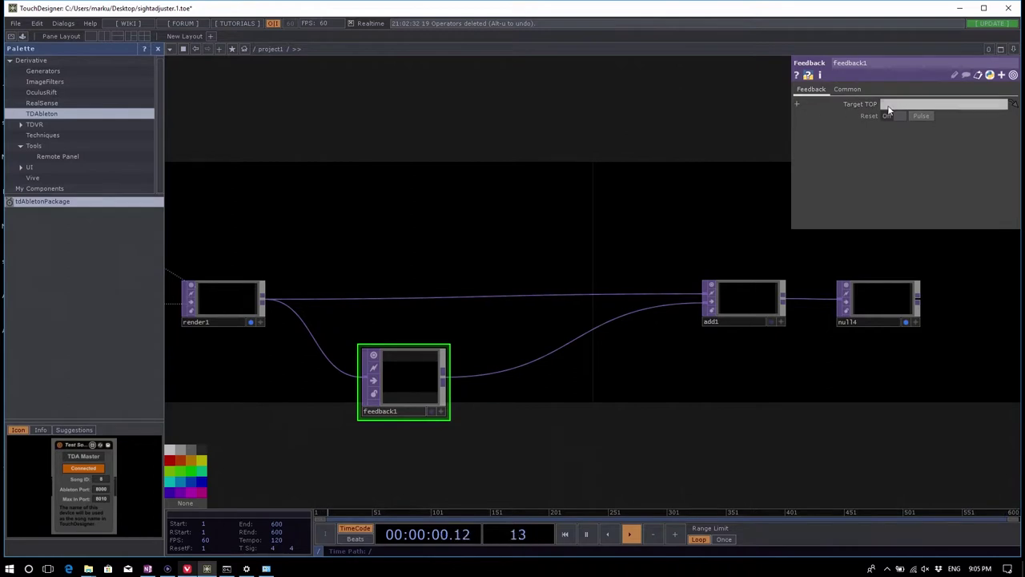
{"action": "left_click_drag", "start_coordinate": [752, 305], "coordinate": [915, 106]}
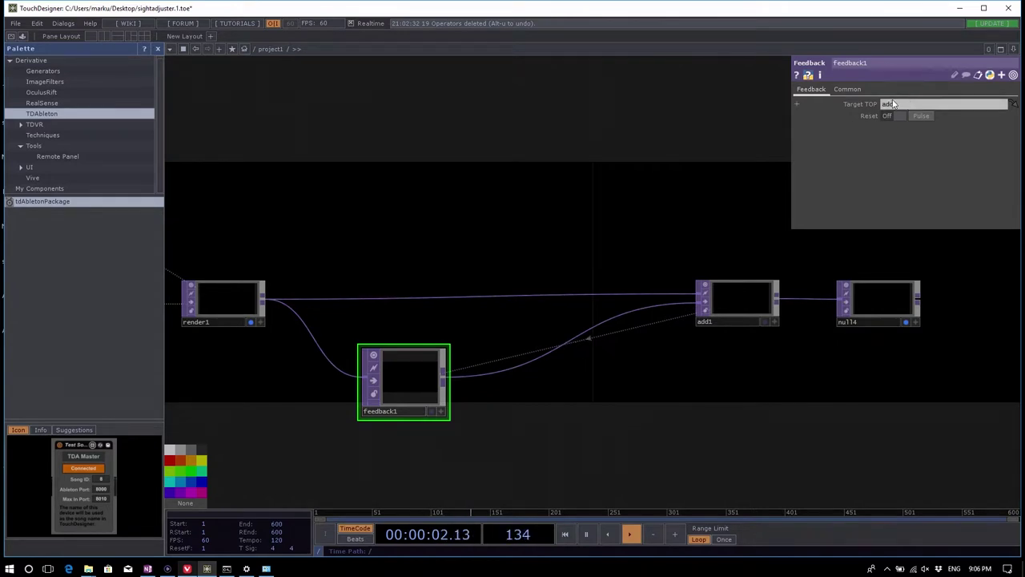
{"action": "key", "text": "h"}
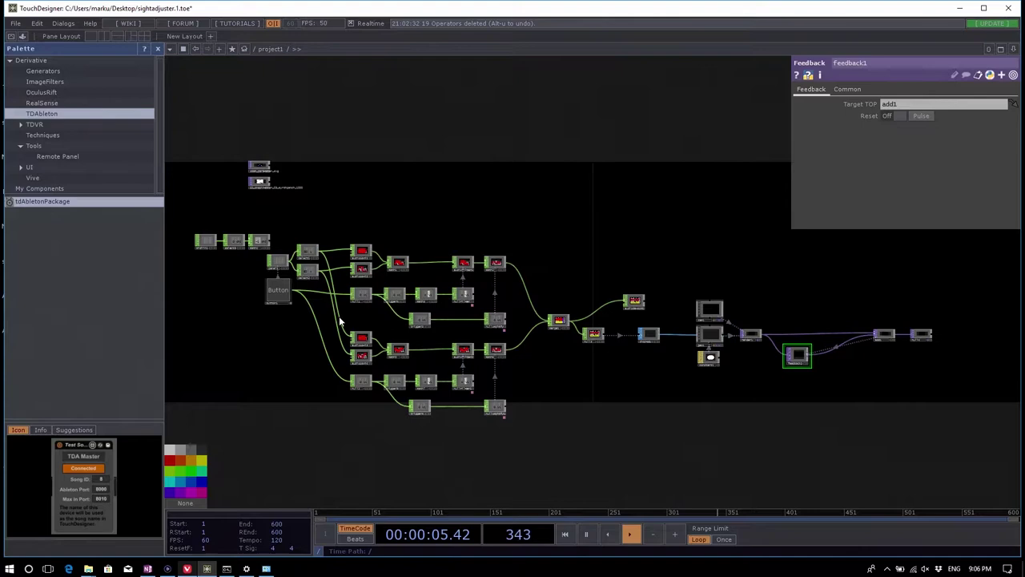
{"action": "left_click", "coordinate": [276, 298]}
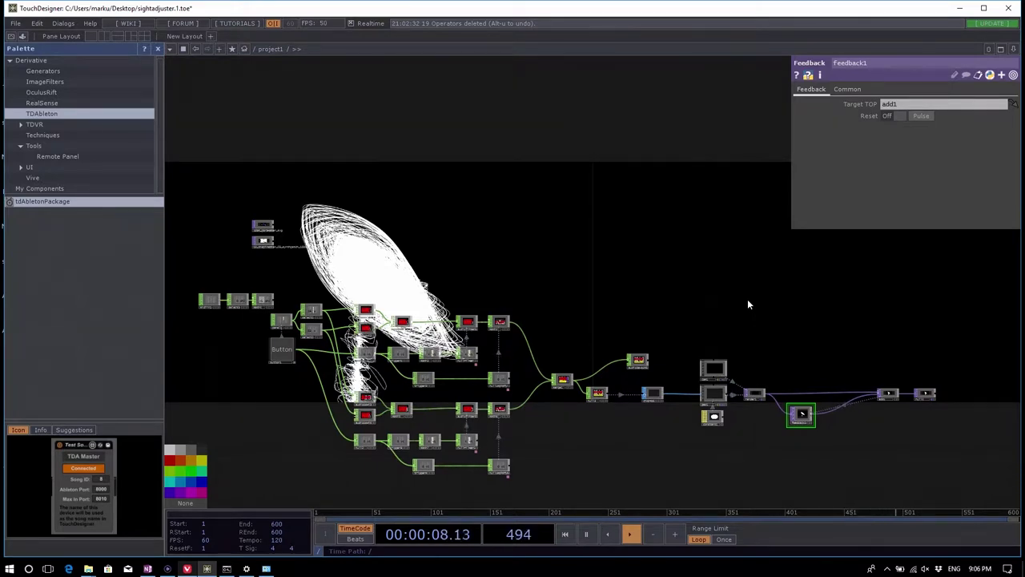
Step: Insert a Level TOP between feedback1 and add1
{"action": "scroll", "coordinate": [841, 429], "scroll_direction": "up", "scroll_amount": 5}
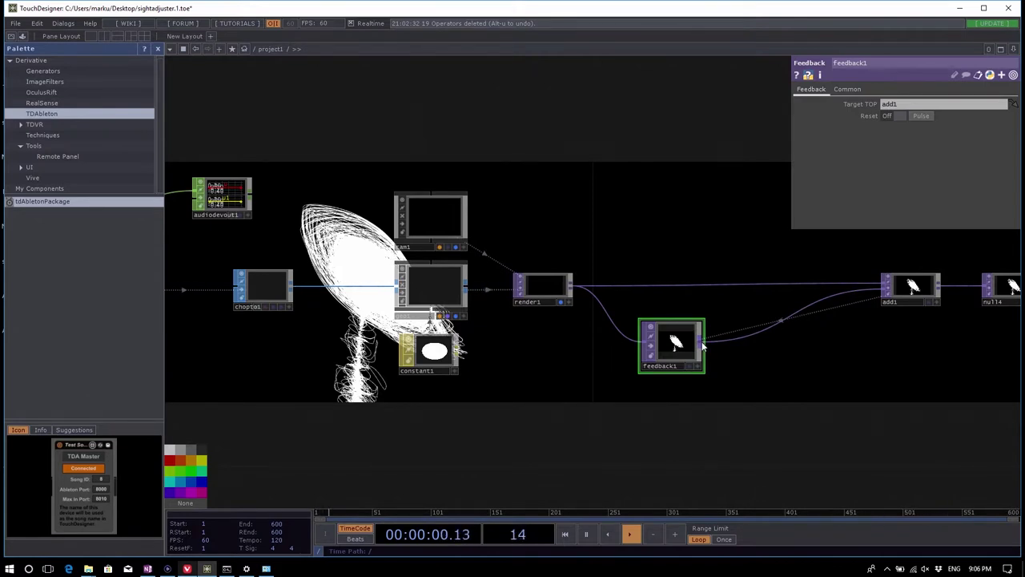
{"action": "right_click", "coordinate": [703, 344]}
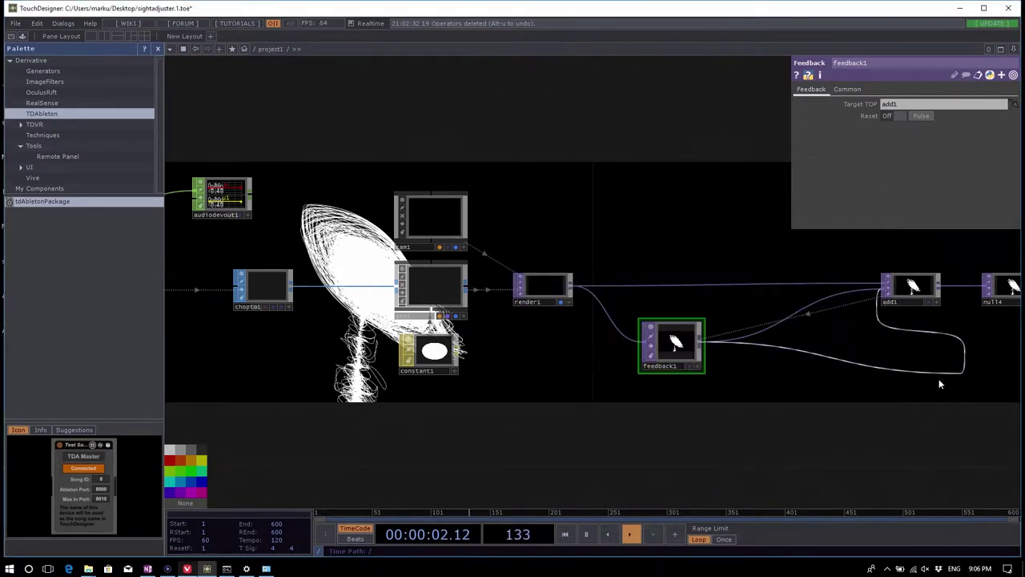
{"action": "scroll", "coordinate": [940, 382], "scroll_direction": "up", "scroll_amount": 5}
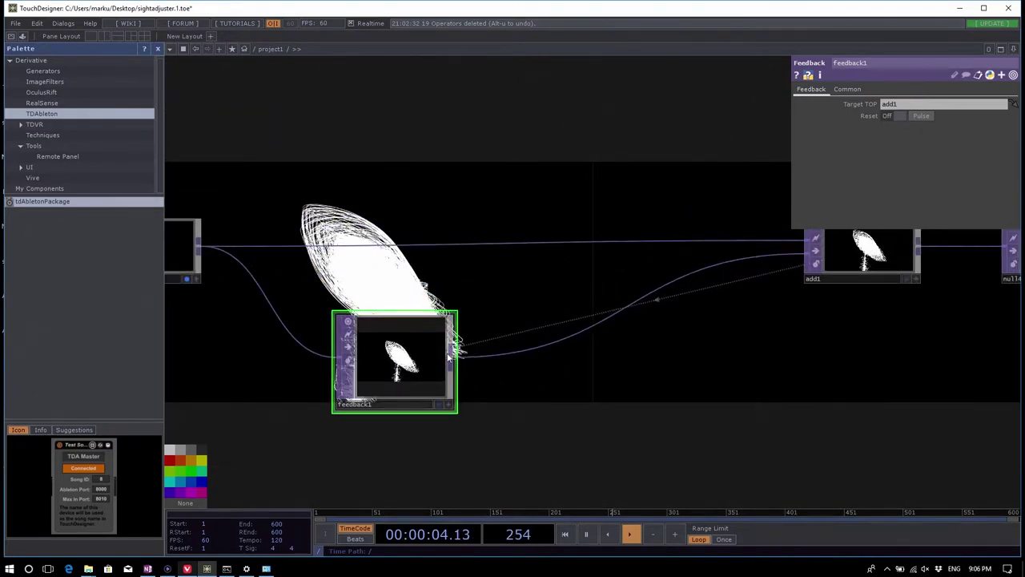
{"action": "right_click", "coordinate": [451, 358]}
{"action": "type", "text": "leve"}
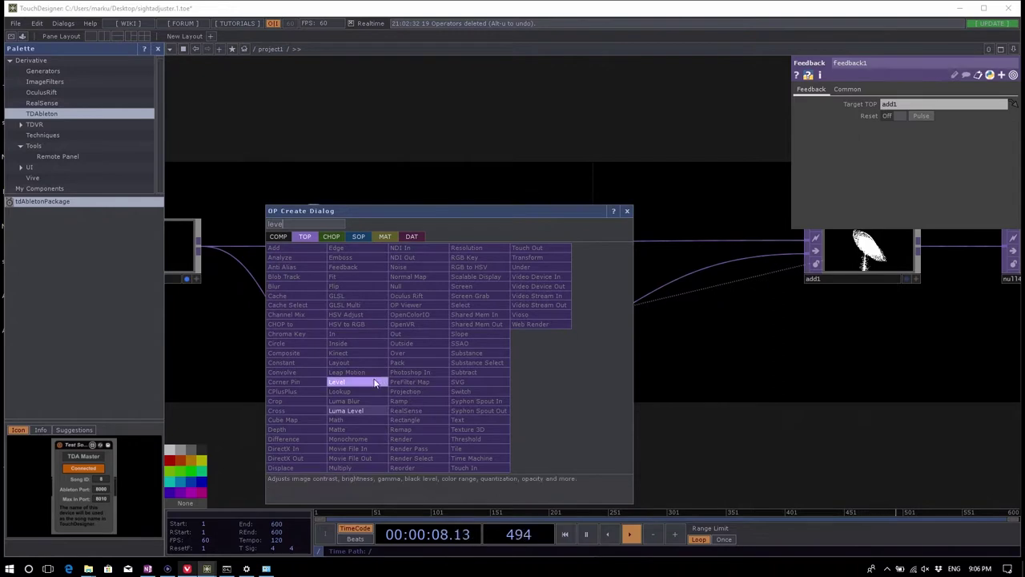
{"action": "left_click", "coordinate": [337, 381]}
{"action": "left_click", "coordinate": [752, 364]}
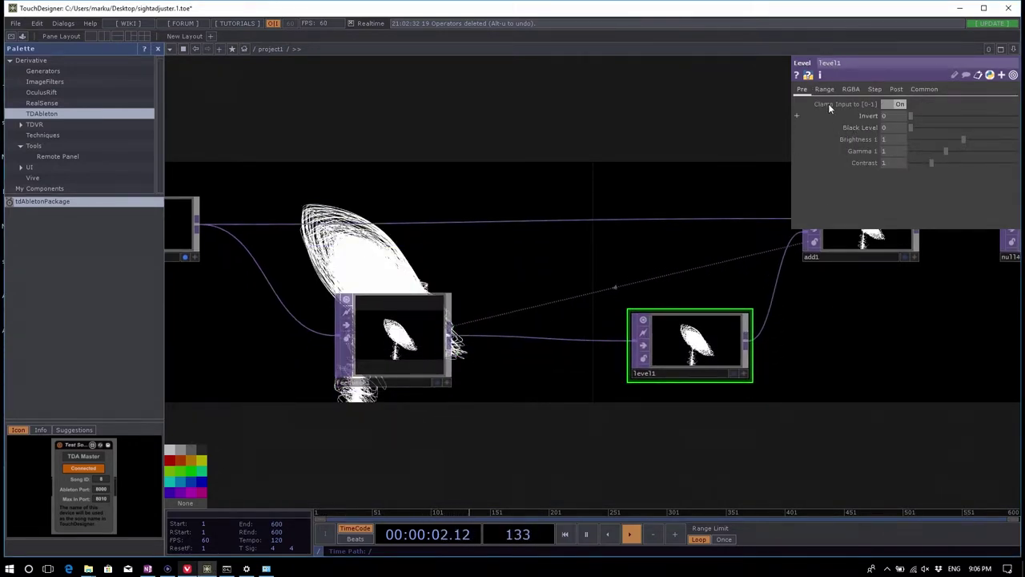
Step: Lower level1's post opacity to 0.949
{"action": "left_click", "coordinate": [896, 89]}
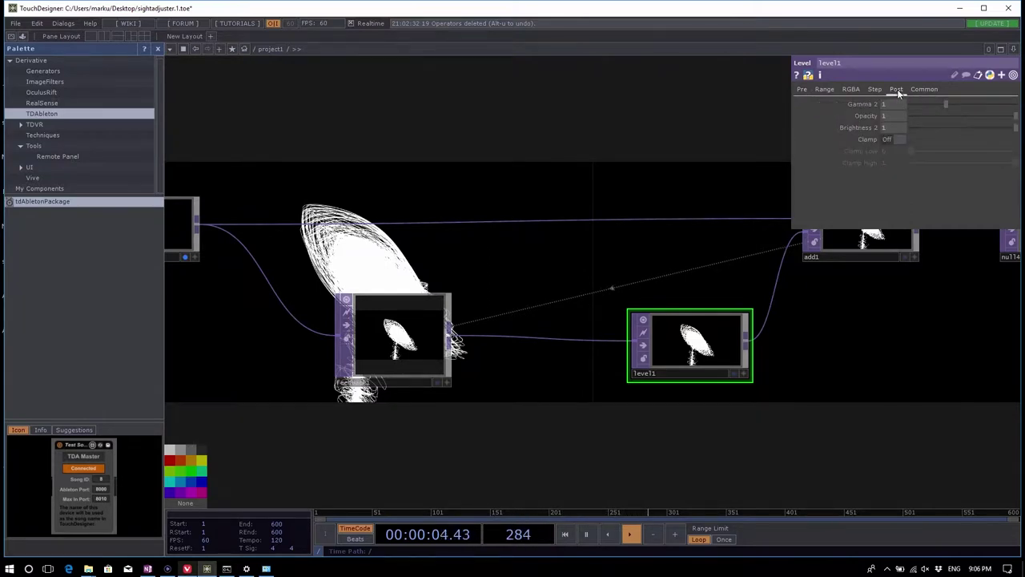
{"action": "left_click", "coordinate": [1014, 119]}
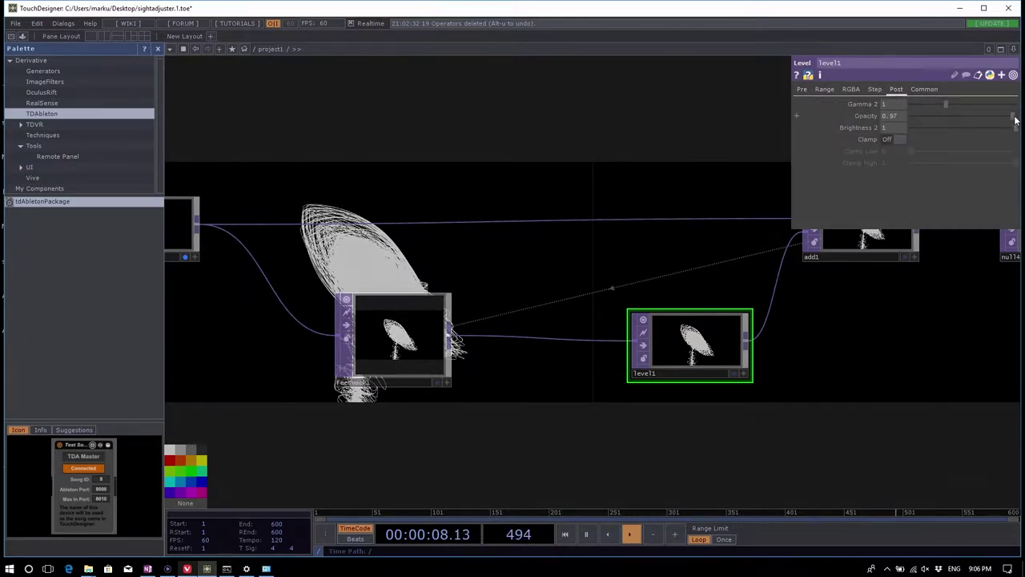
{"action": "left_click", "coordinate": [1015, 119]}
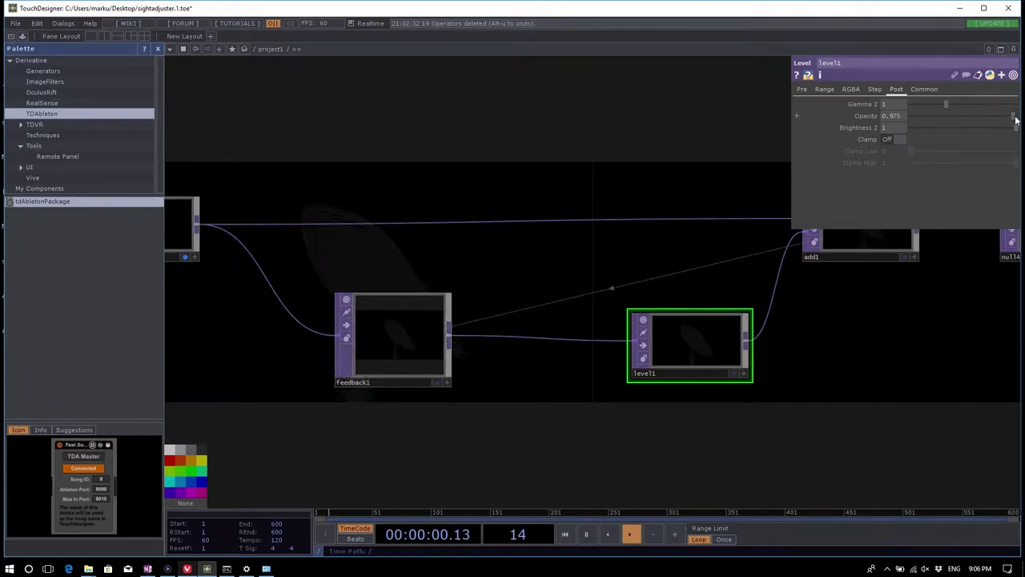
{"action": "left_click_drag", "start_coordinate": [1017, 120], "coordinate": [1012, 118]}
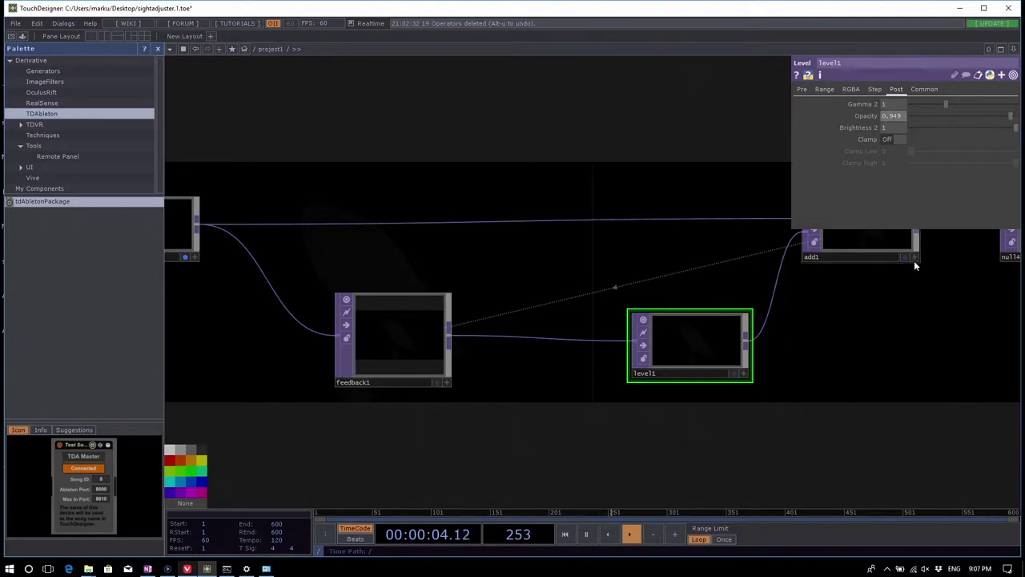
Step: Trigger the Button component to check how the feedback trail fades with the reduced opacity
{"action": "scroll", "coordinate": [903, 309], "scroll_direction": "down", "scroll_amount": 5}
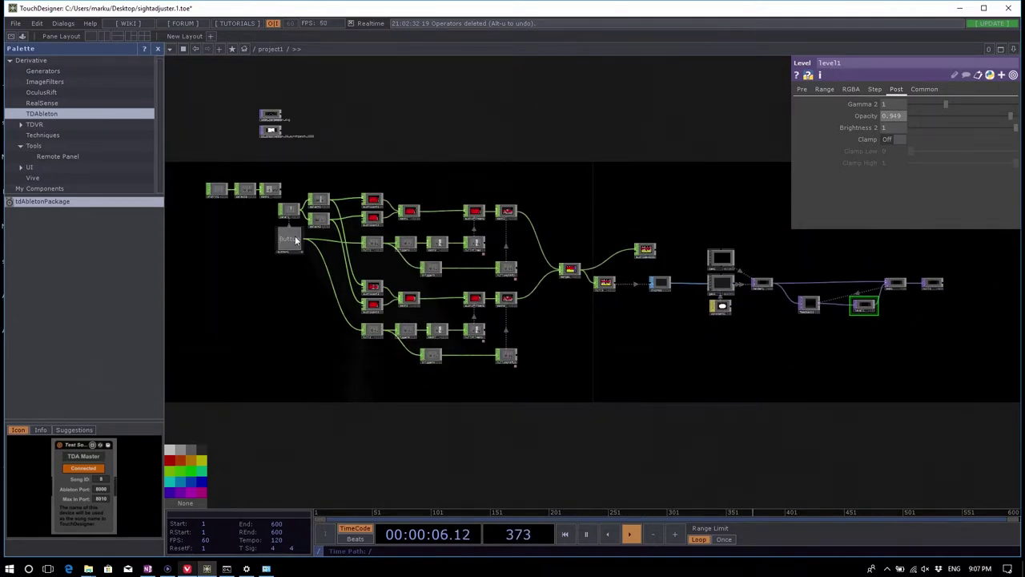
{"action": "left_click_drag", "start_coordinate": [183, 343], "coordinate": [451, 256]}
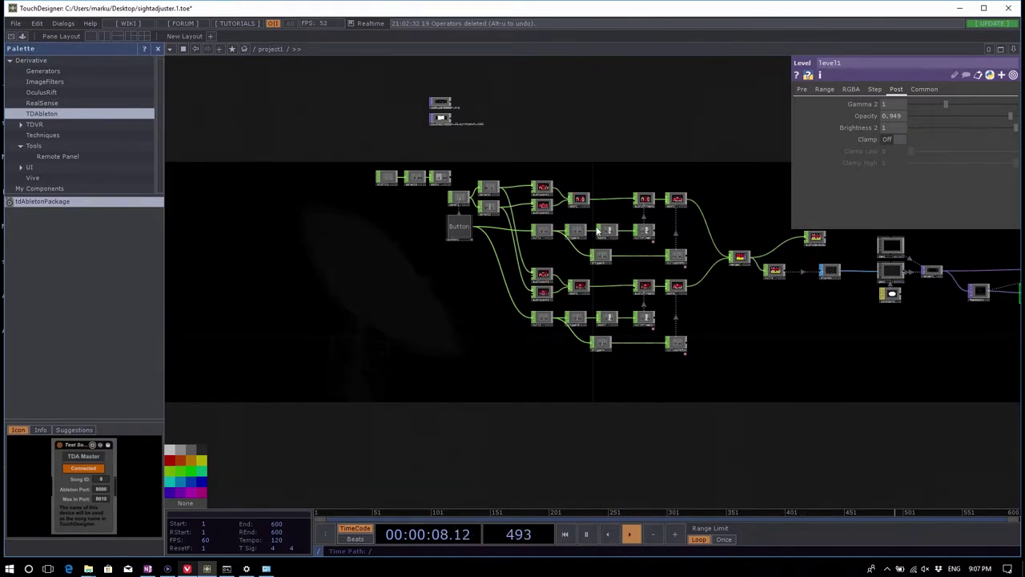
{"action": "left_click", "coordinate": [460, 227]}
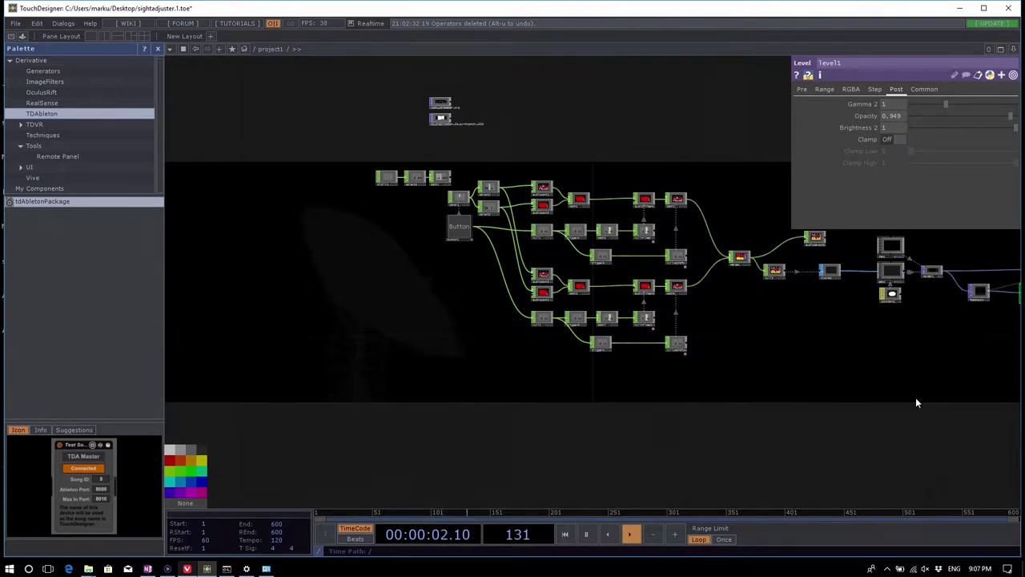
Step: Inspect render1 and level1 in the feedback loop and open the pixel format options of render1
{"action": "left_click_drag", "start_coordinate": [915, 403], "coordinate": [704, 414]}
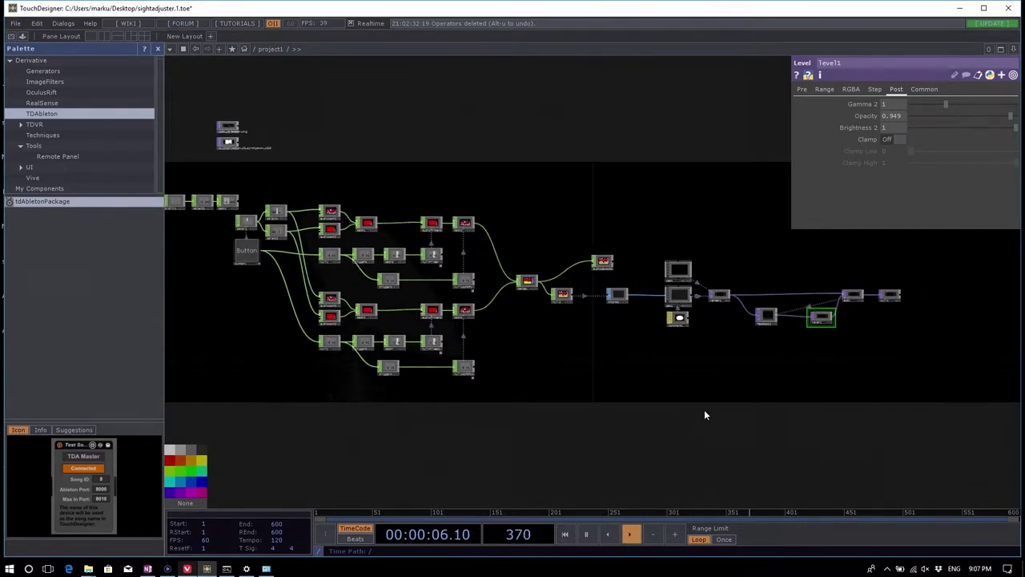
{"action": "scroll", "coordinate": [725, 352], "scroll_direction": "up", "scroll_amount": 5}
{"action": "left_click", "coordinate": [709, 361]}
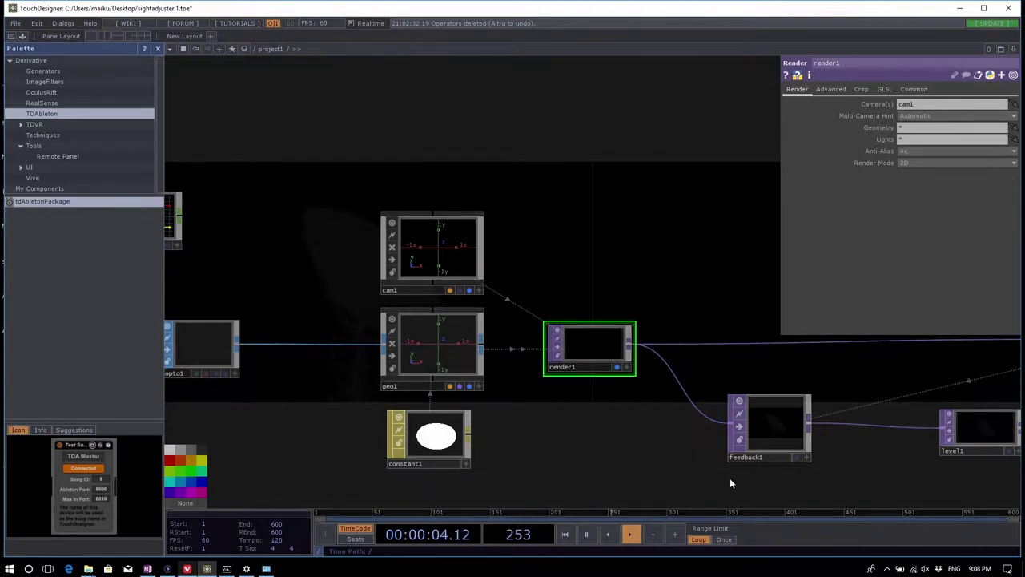
{"action": "left_click_drag", "start_coordinate": [873, 481], "coordinate": [638, 432]}
{"action": "left_click", "coordinate": [754, 393]}
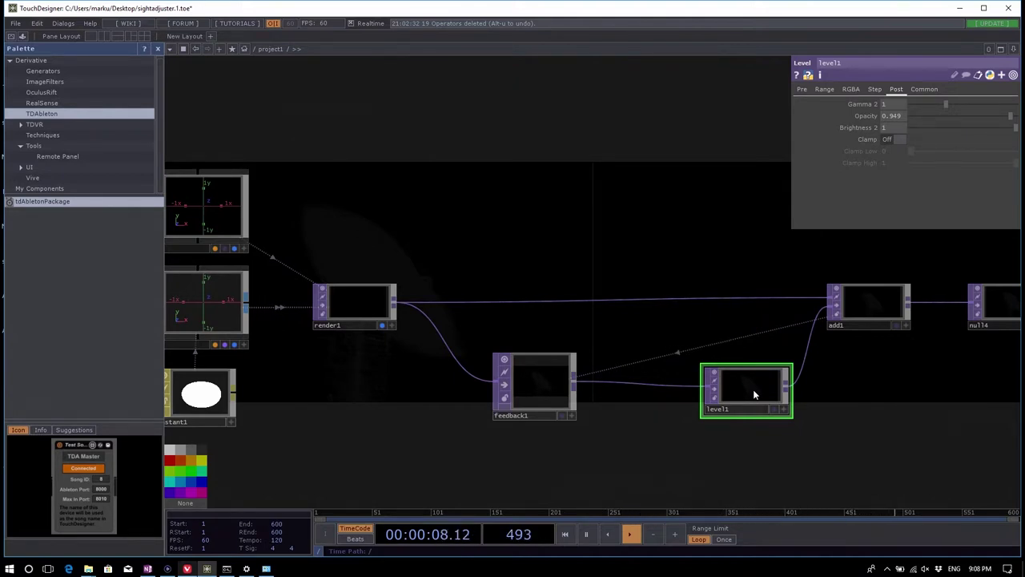
{"action": "left_click", "coordinate": [376, 309]}
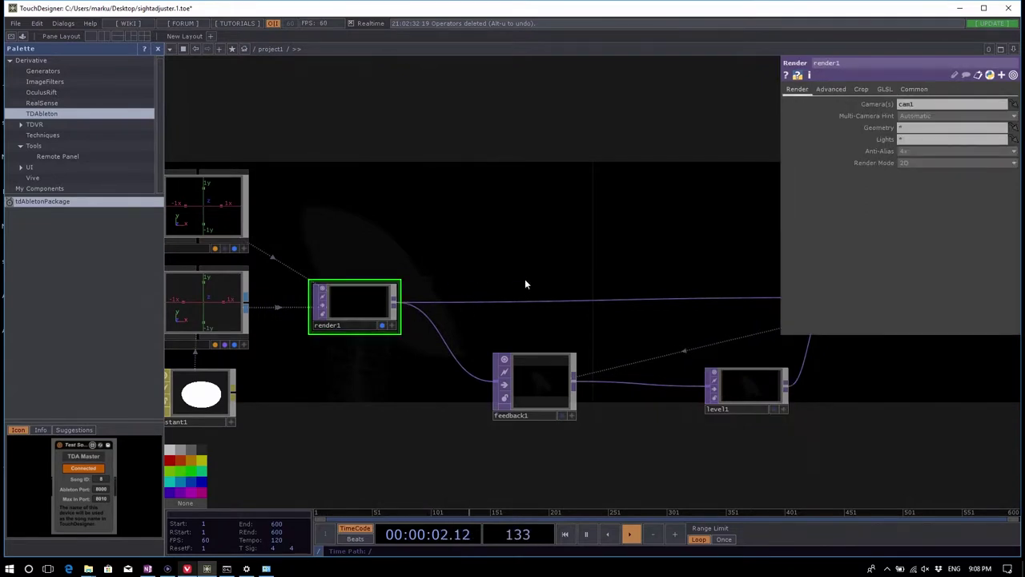
{"action": "left_click", "coordinate": [920, 90]}
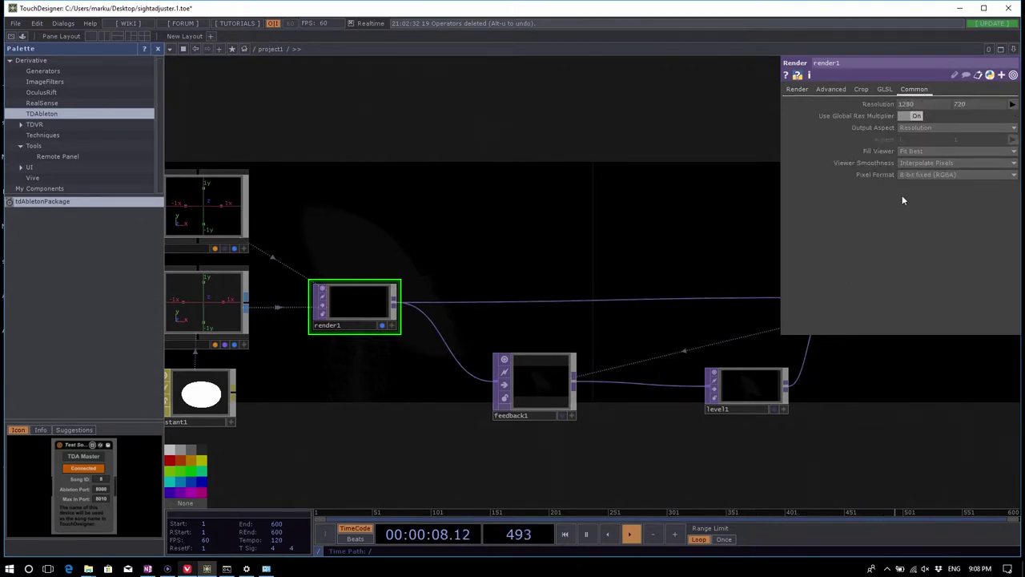
{"action": "left_click", "coordinate": [945, 175]}
Step: Open the Windows Calculator and compute 2 to the power of 16
{"action": "key", "text": "super"}
{"action": "type", "text": "calc"}
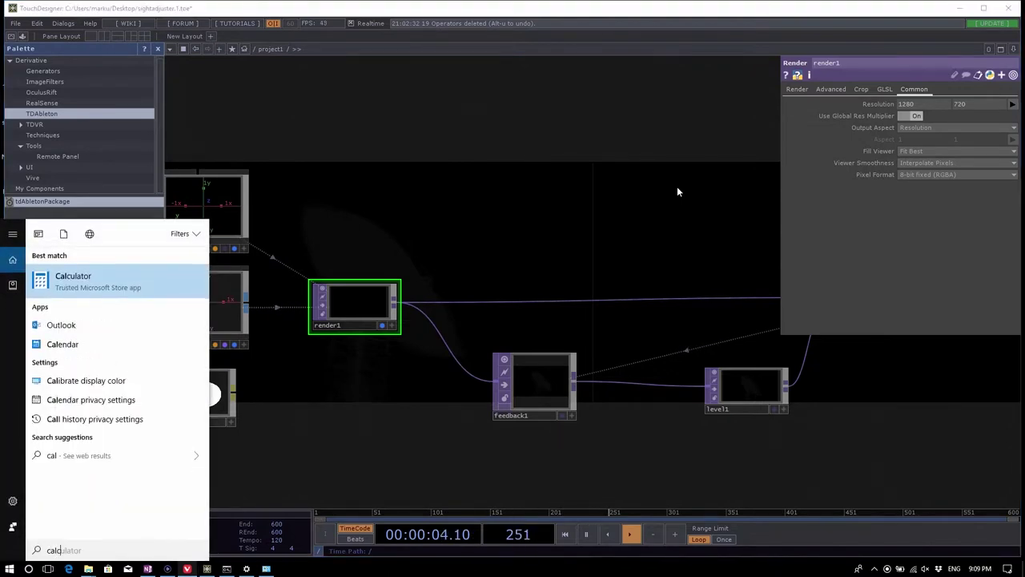
{"action": "key", "text": "Return"}
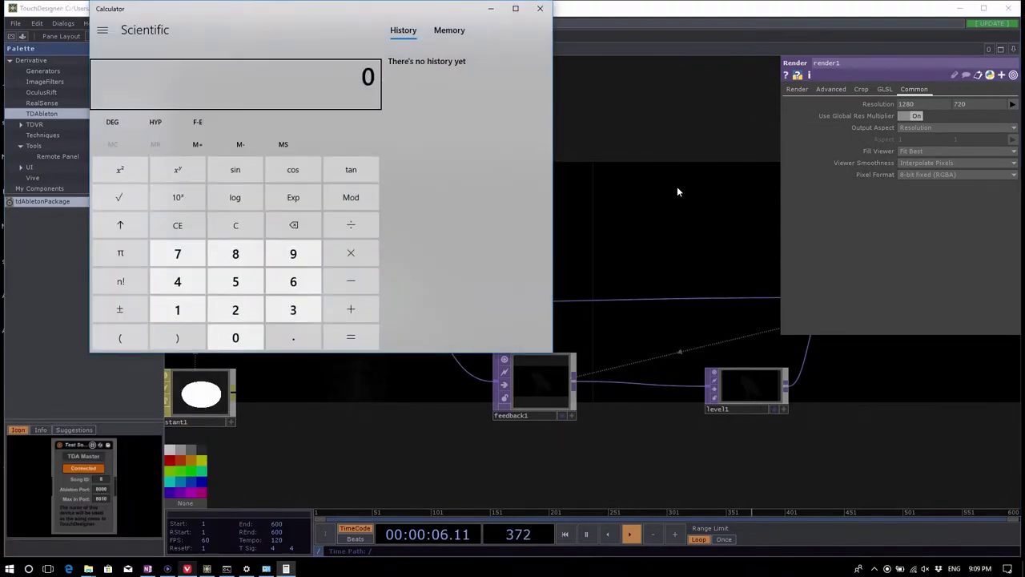
{"action": "type", "text": "2"}
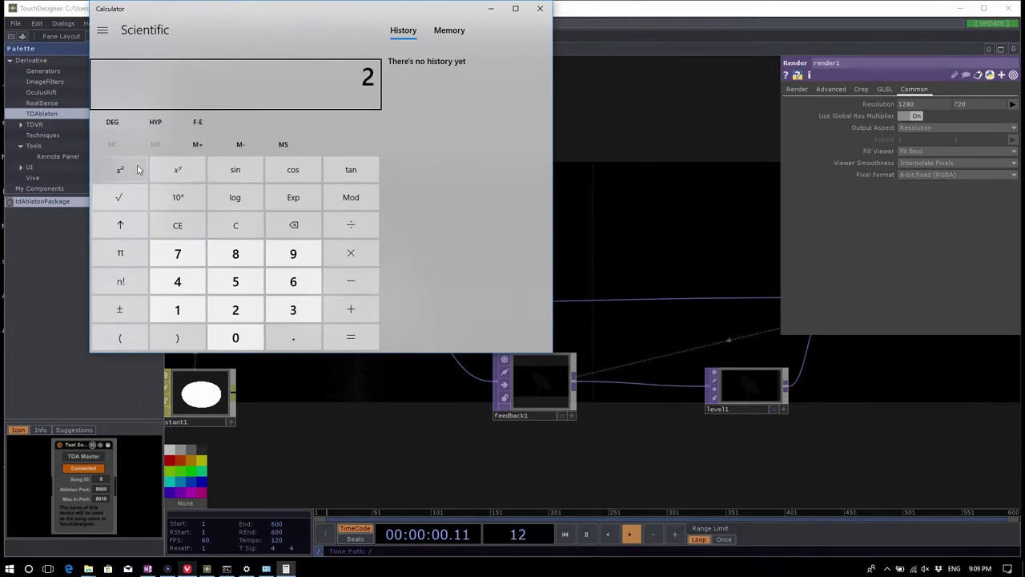
{"action": "left_click", "coordinate": [180, 173]}
{"action": "type", "text": "16"}
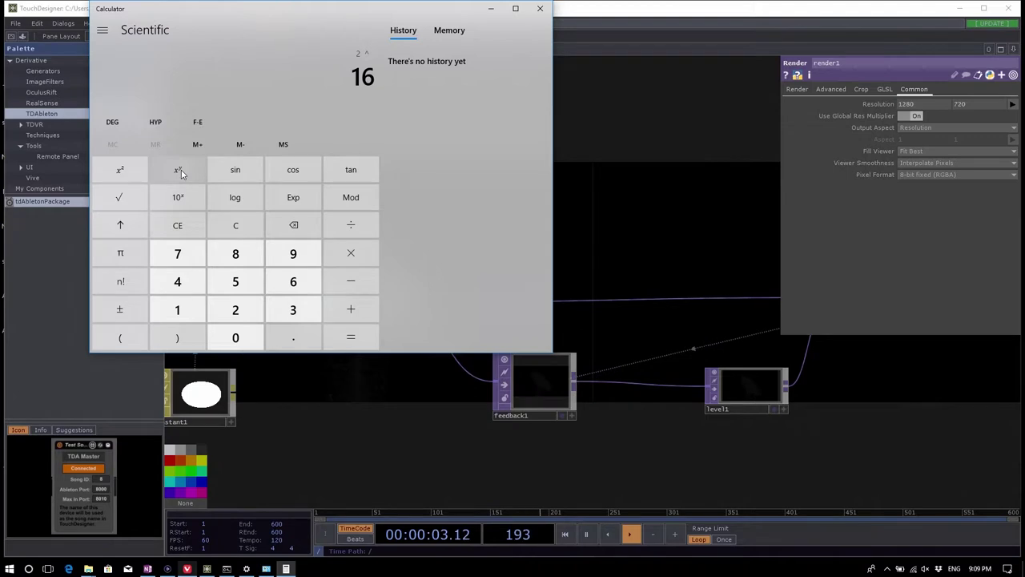
{"action": "key", "text": "Return"}
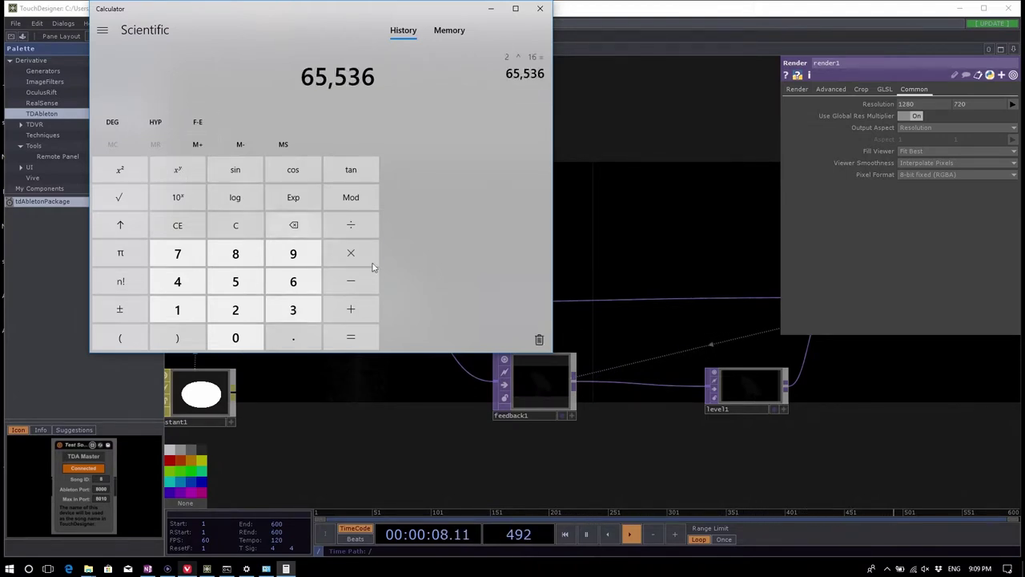
Step: Set render1's pixel format to 16-bit float (RGBA) and pulse the reset of feedback1
{"action": "left_click", "coordinate": [928, 173]}
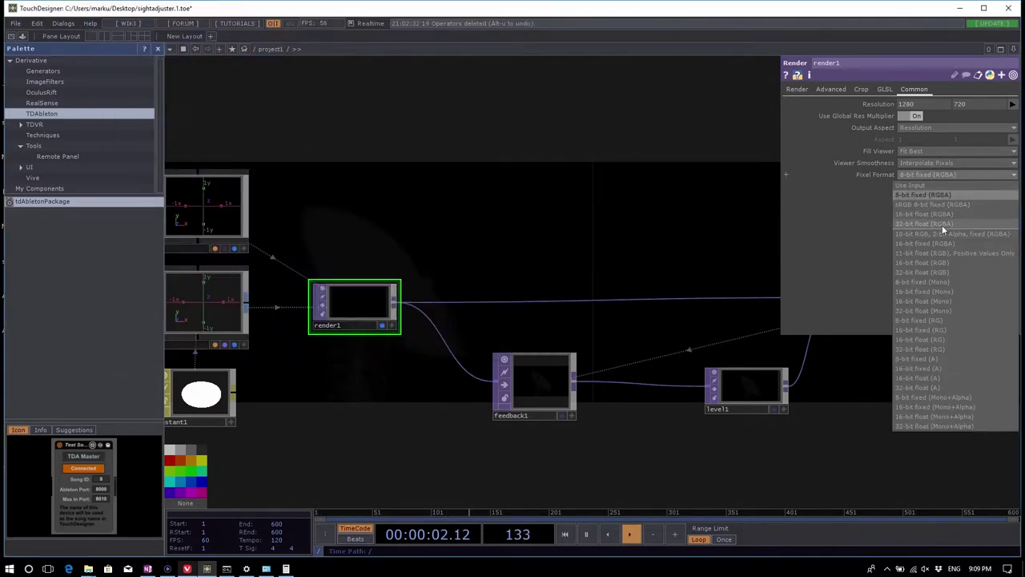
{"action": "left_click", "coordinate": [464, 253]}
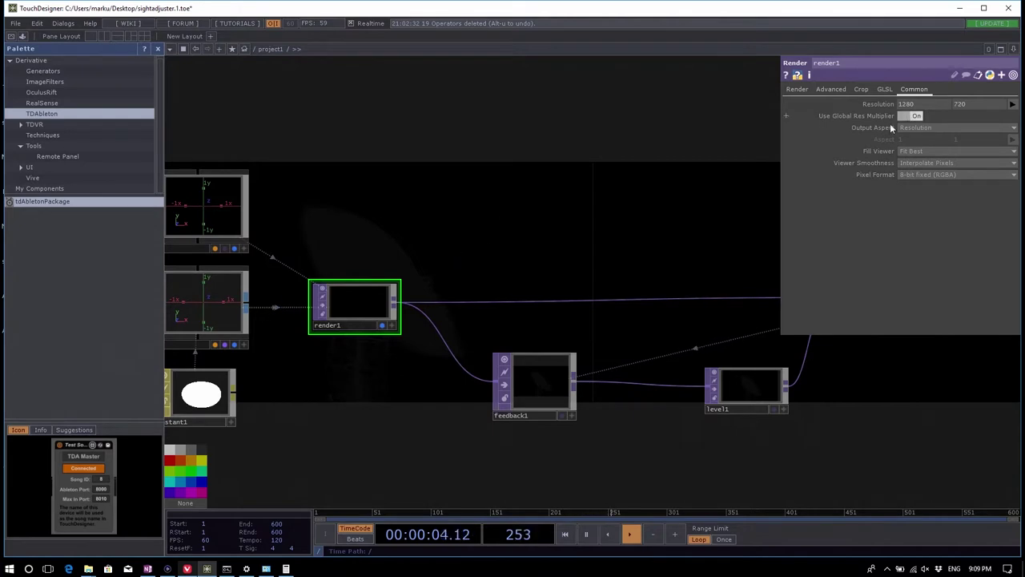
{"action": "left_click", "coordinate": [940, 175]}
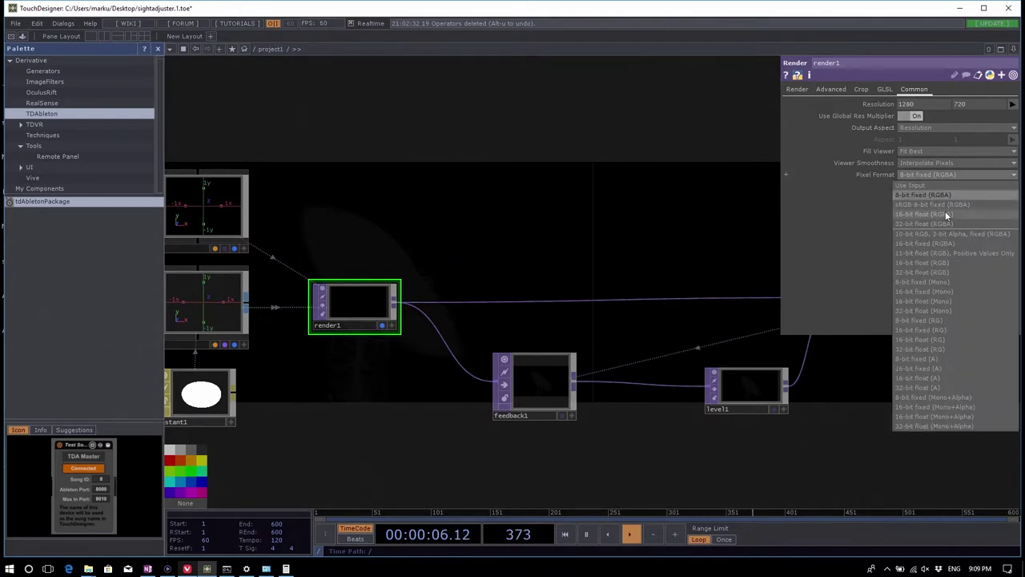
{"action": "left_click", "coordinate": [944, 214]}
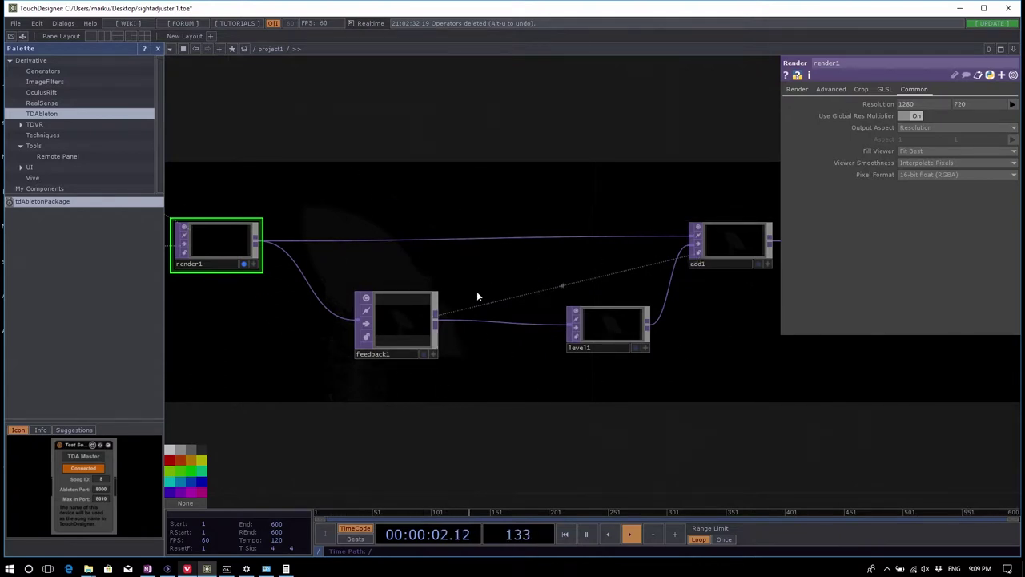
{"action": "left_click", "coordinate": [398, 328]}
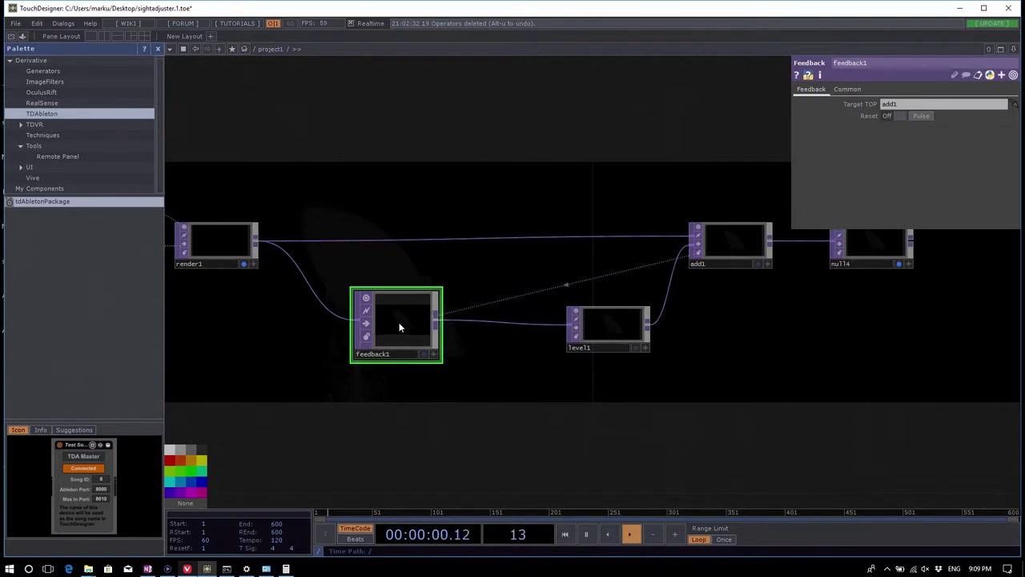
{"action": "left_click", "coordinate": [922, 117]}
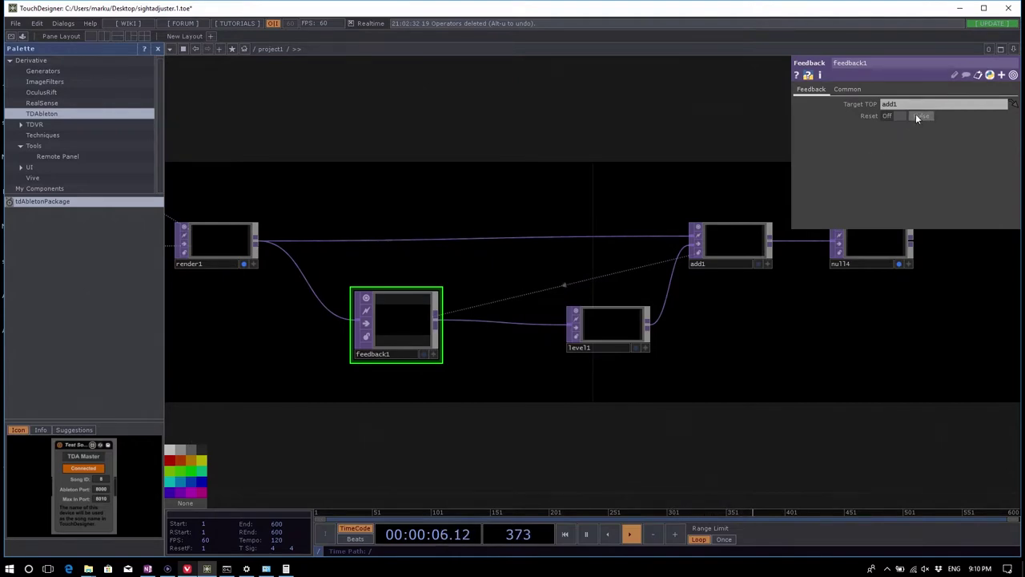
Step: Trigger the Button component to check the feedback trail and view render1's operator info
{"action": "key", "text": "h"}
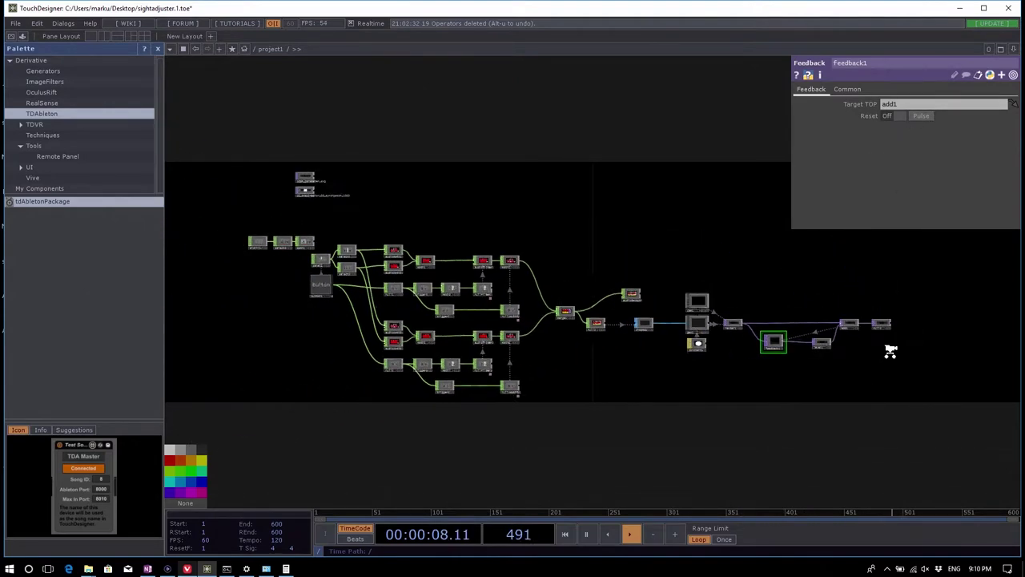
{"action": "scroll", "coordinate": [463, 312], "scroll_direction": "up", "scroll_amount": 5}
{"action": "scroll", "coordinate": [462, 312], "scroll_direction": "up", "scroll_amount": 1}
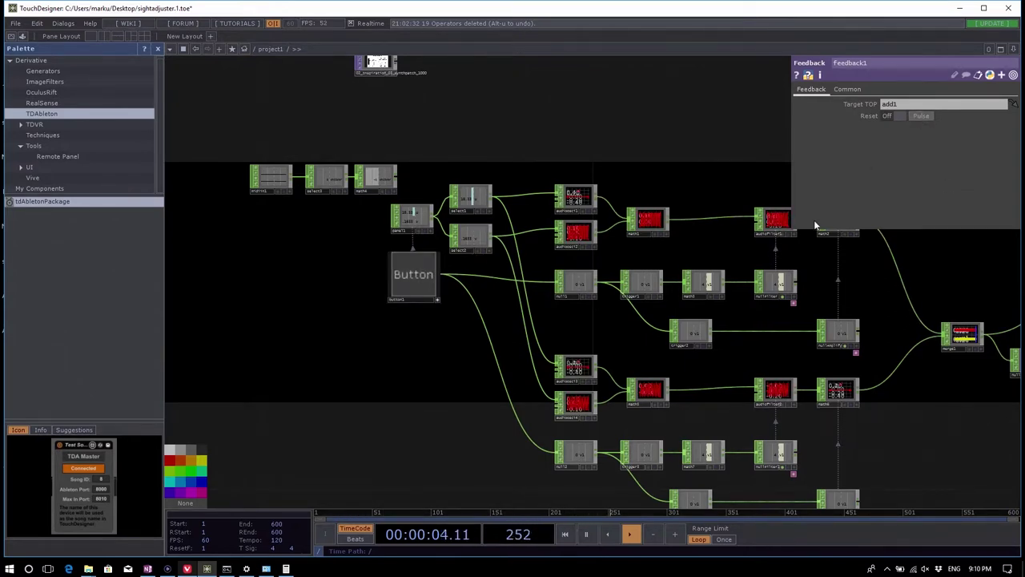
{"action": "left_click", "coordinate": [413, 273]}
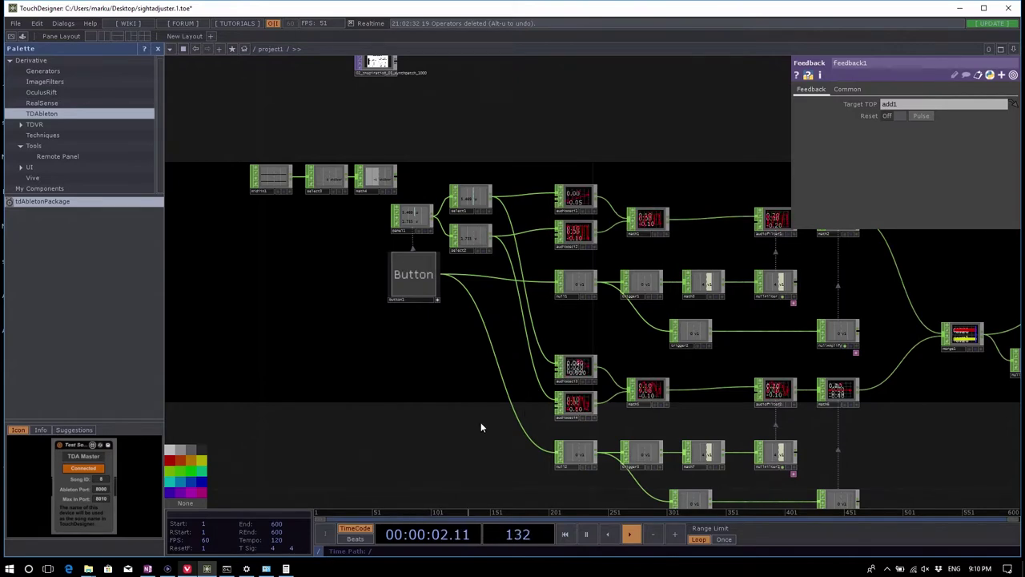
{"action": "left_click", "coordinate": [429, 274]}
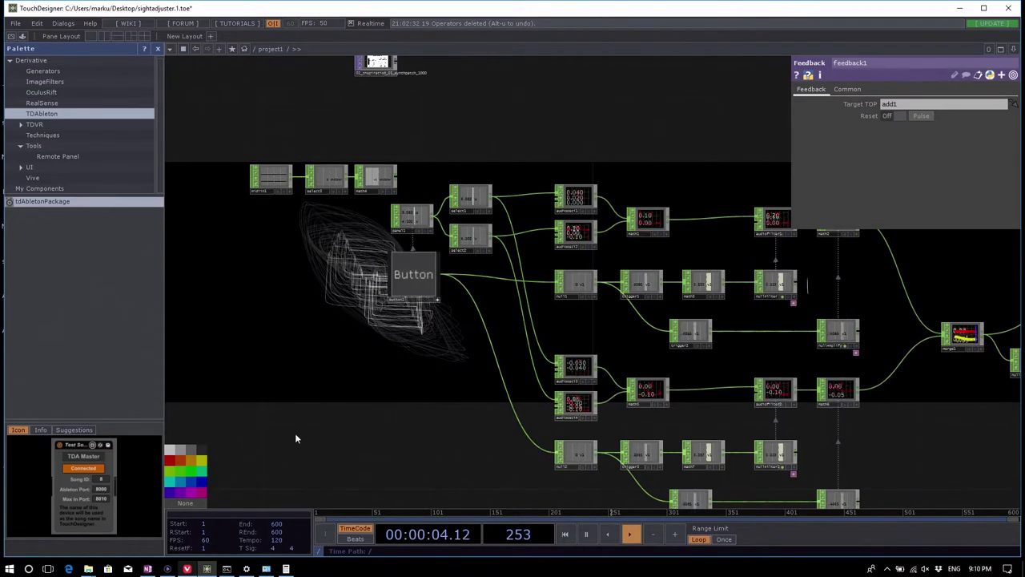
{"action": "scroll", "coordinate": [360, 432], "scroll_direction": "down", "scroll_amount": 5}
{"action": "scroll", "coordinate": [534, 385], "scroll_direction": "up", "scroll_amount": 3}
{"action": "scroll", "coordinate": [576, 388], "scroll_direction": "up", "scroll_amount": 3}
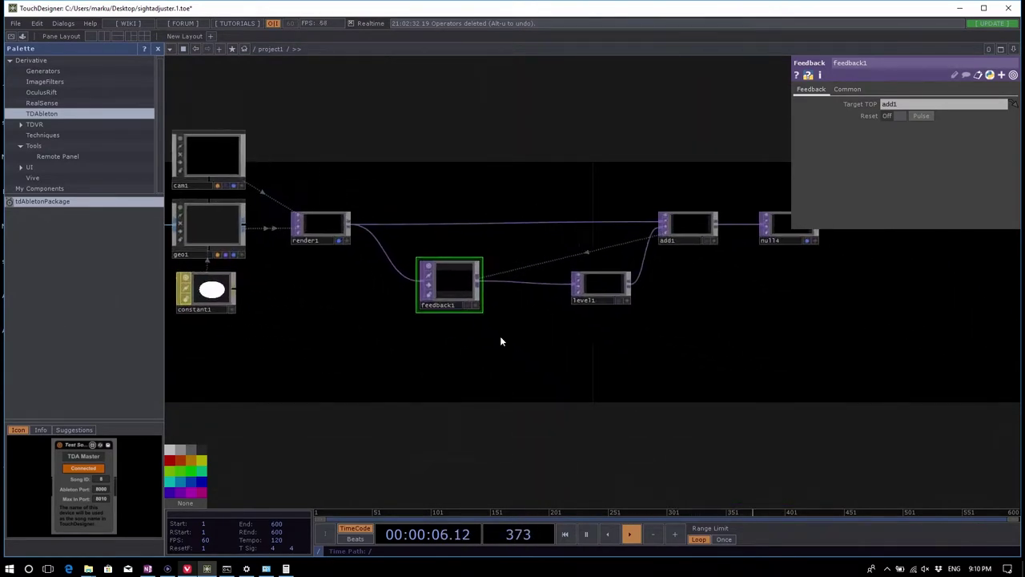
{"action": "middle_click", "coordinate": [353, 255]}
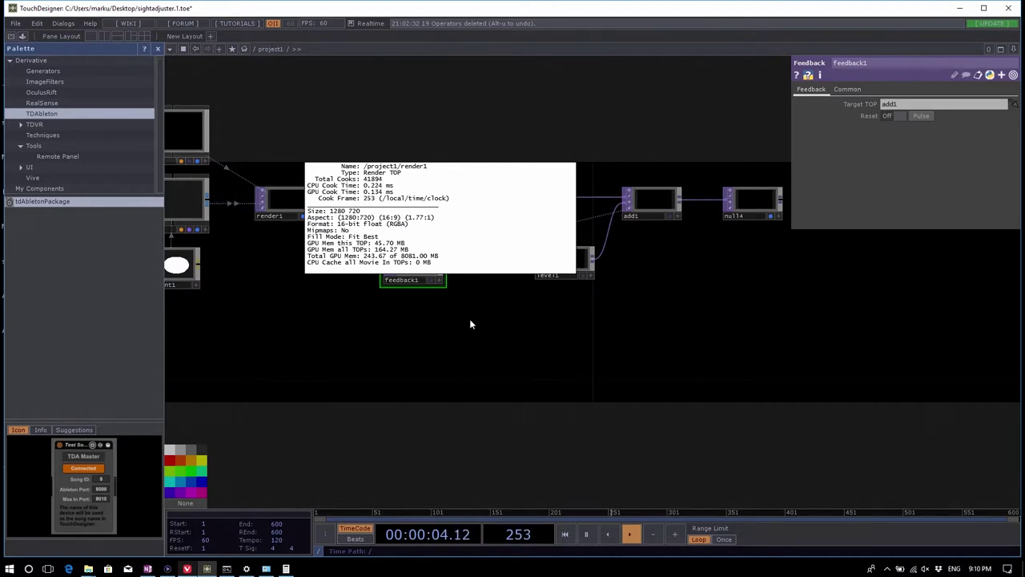
{"action": "middle_click_drag", "start_coordinate": [482, 327], "coordinate": [482, 328]}
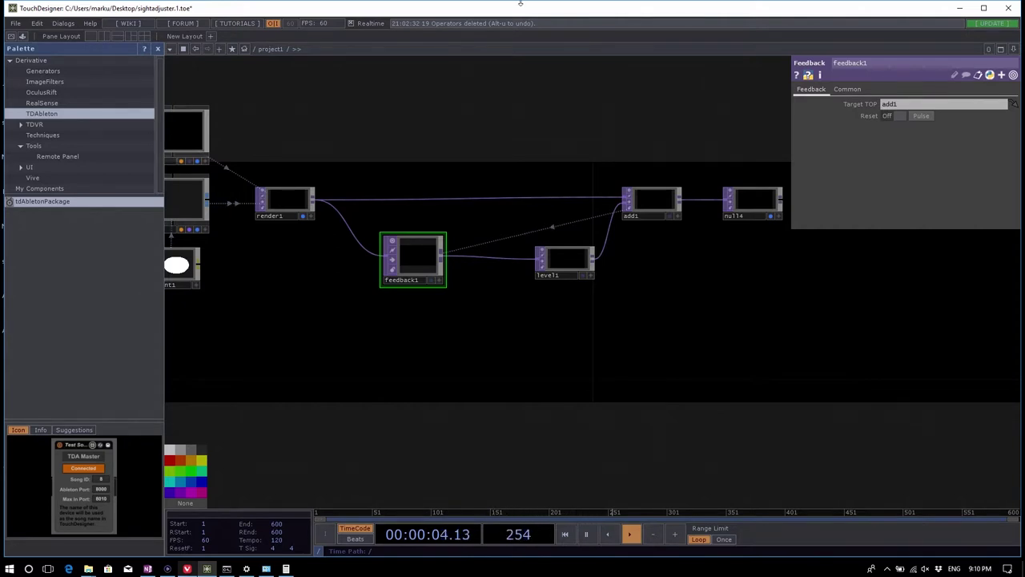
Step: Rearrange the feedback loop by placing level1 close to feedback1 and moving add1 and null4 farther along to free space between them
{"action": "left_click_drag", "start_coordinate": [411, 250], "coordinate": [385, 254]}
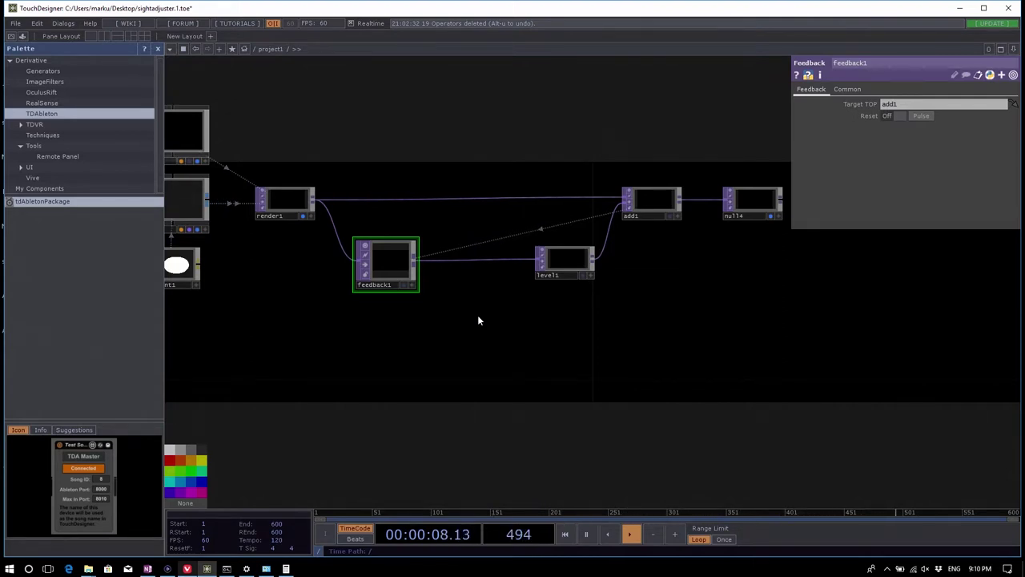
{"action": "left_click_drag", "start_coordinate": [379, 260], "coordinate": [396, 261]}
{"action": "scroll", "coordinate": [505, 346], "scroll_direction": "right", "scroll_amount": 1}
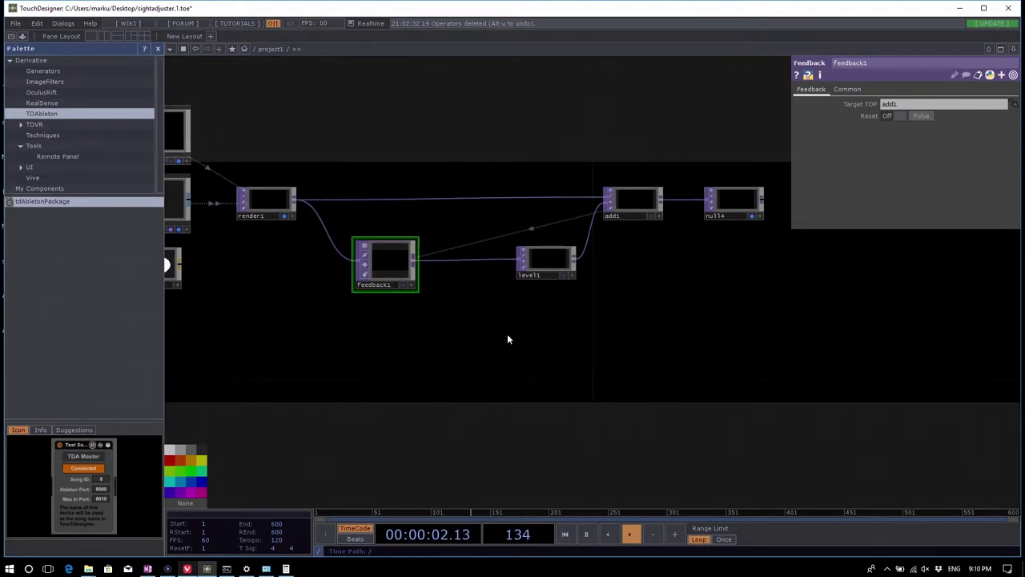
{"action": "scroll", "coordinate": [686, 359], "scroll_direction": "right", "scroll_amount": 5}
{"action": "scroll", "coordinate": [492, 389], "scroll_direction": "left", "scroll_amount": 6}
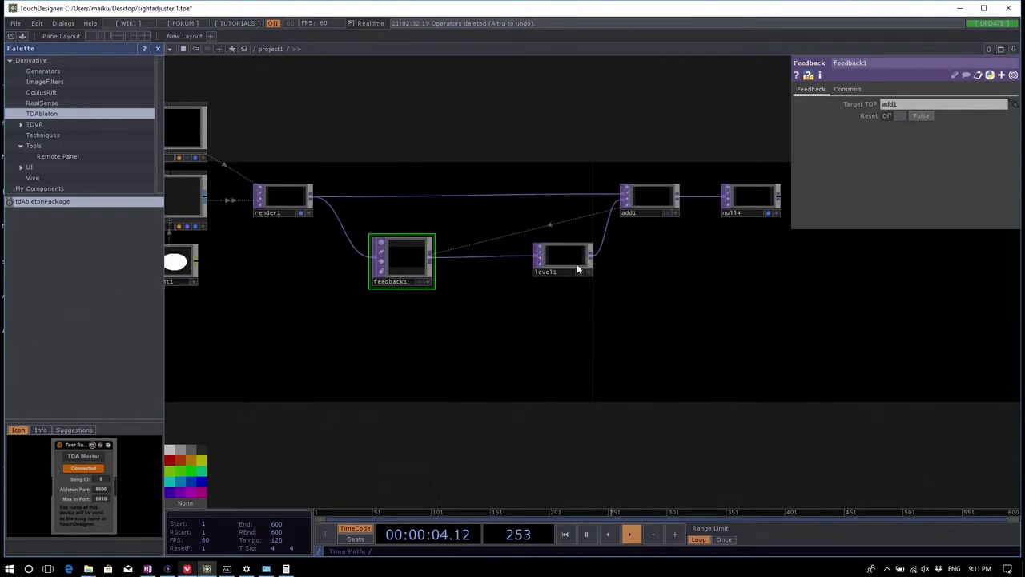
{"action": "left_click_drag", "start_coordinate": [577, 270], "coordinate": [498, 269]}
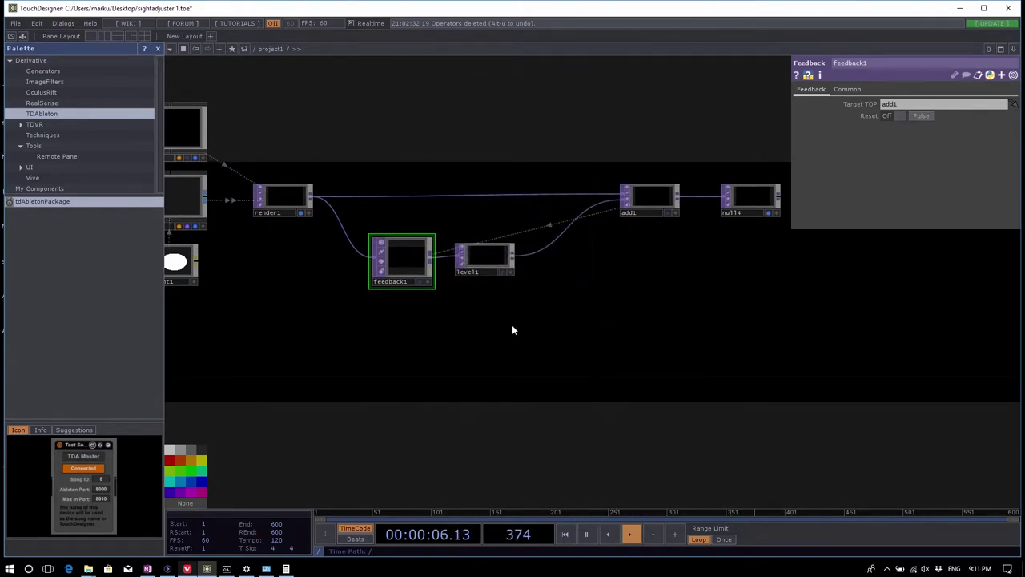
{"action": "right_click_drag", "start_coordinate": [599, 142], "coordinate": [698, 232]}
{"action": "left_click_drag", "start_coordinate": [665, 254], "coordinate": [607, 315]}
{"action": "left_click_drag", "start_coordinate": [611, 257], "coordinate": [803, 257]}
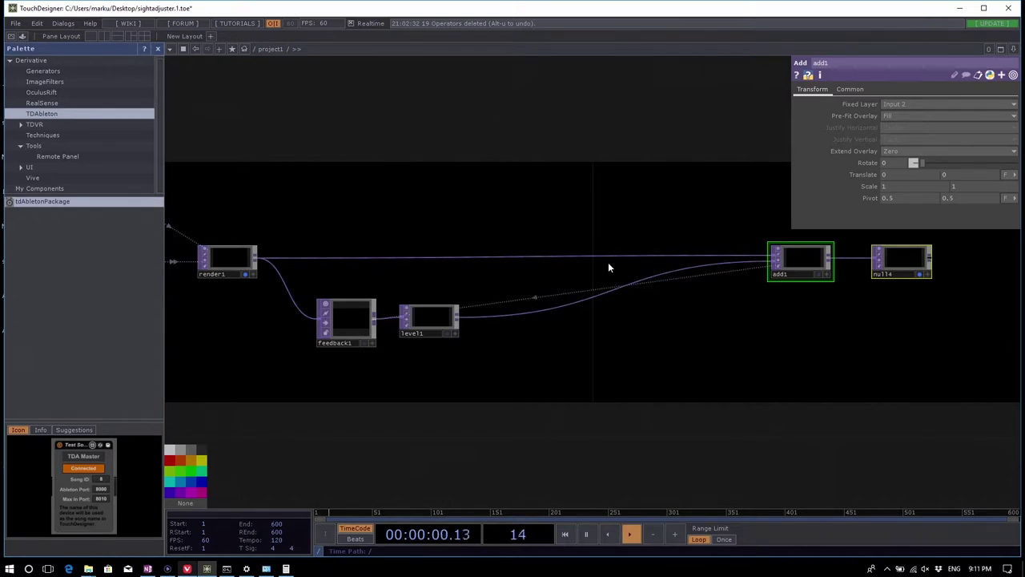
{"action": "left_click", "coordinate": [457, 318]}
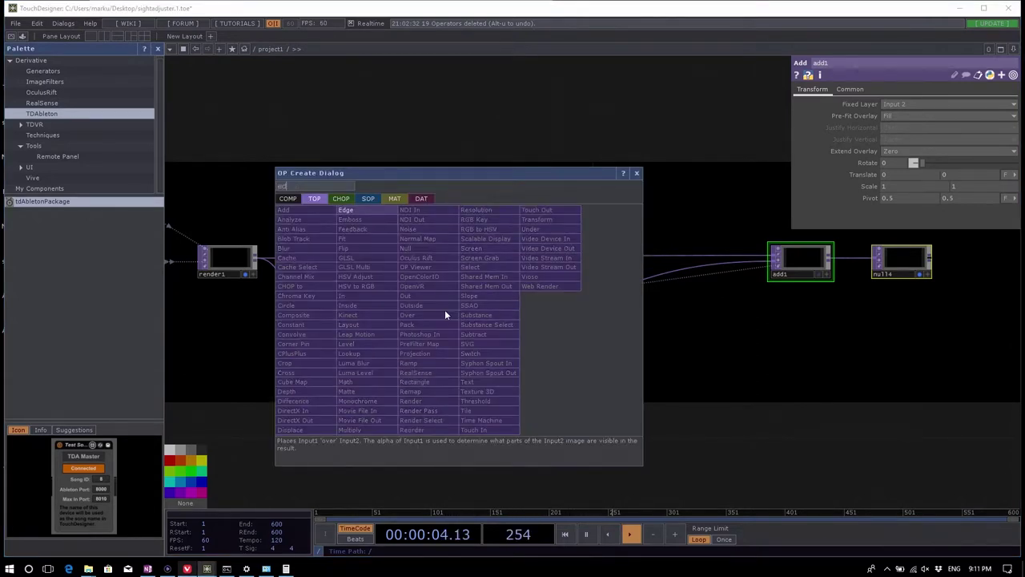
{"action": "left_click", "coordinate": [352, 213]}
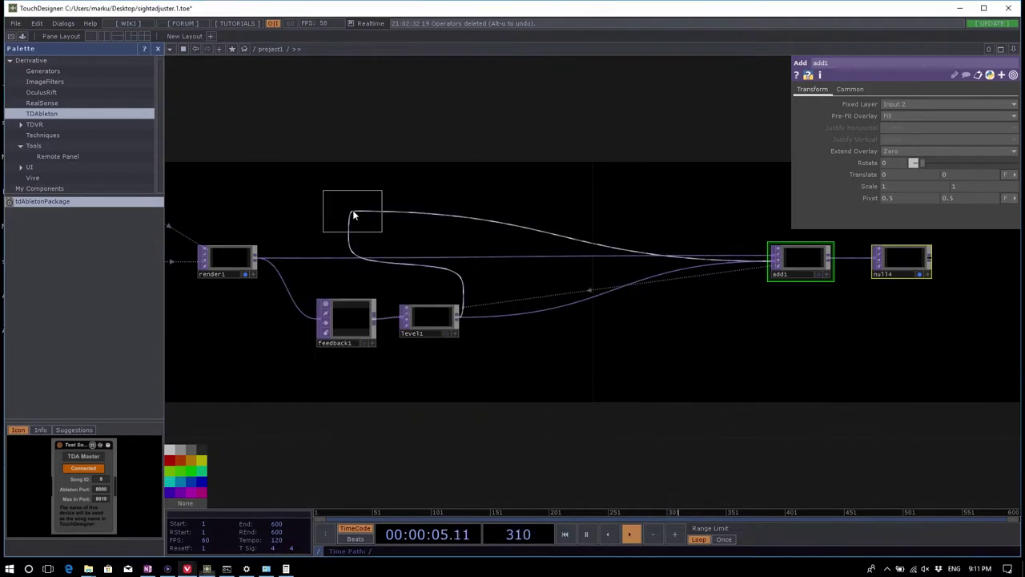
{"action": "left_click", "coordinate": [515, 320]}
{"action": "key", "text": "Delete"}
Step: Insert an Edge TOP between level1 and add1
{"action": "left_click", "coordinate": [458, 320]}
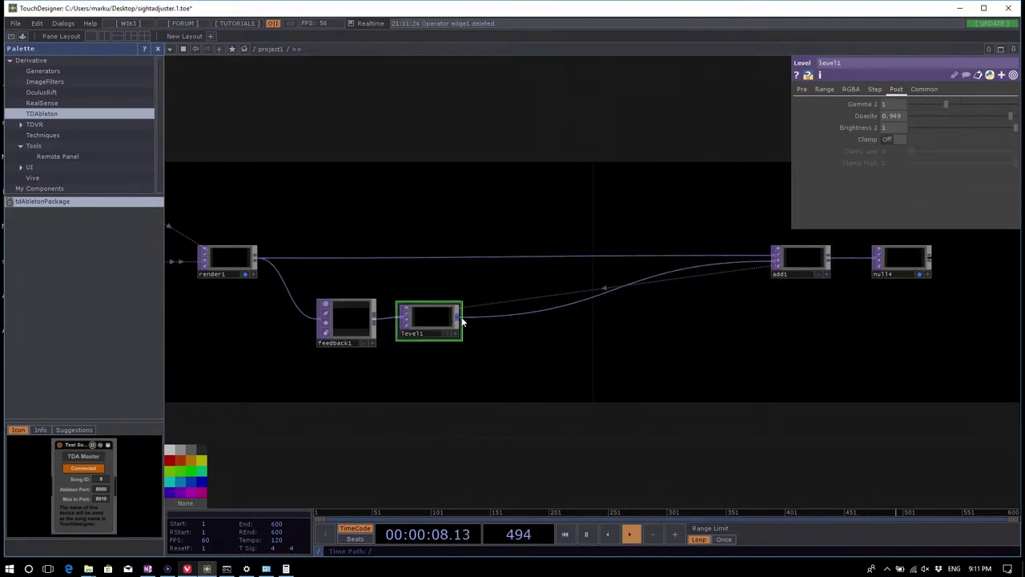
{"action": "right_click", "coordinate": [460, 320]}
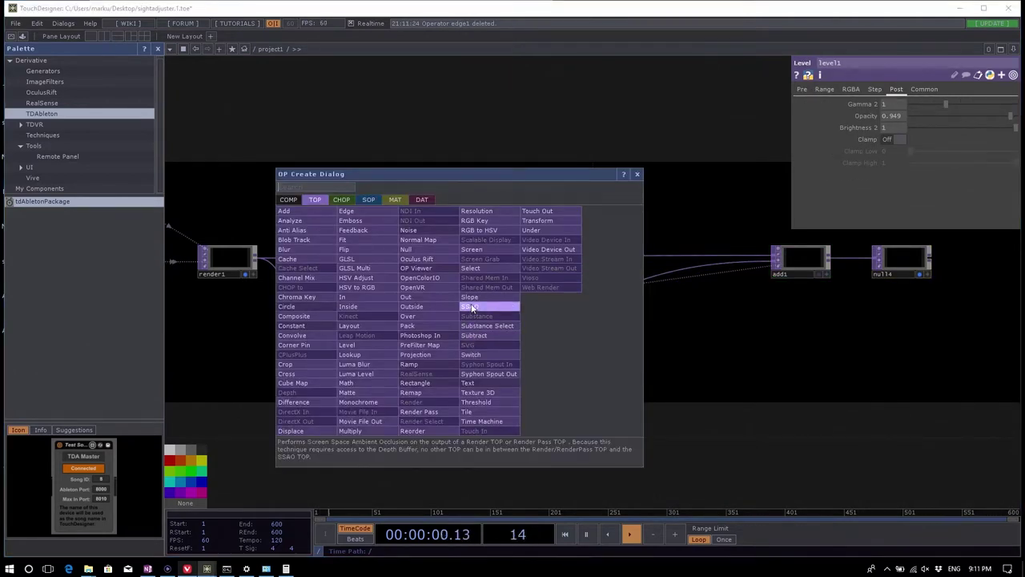
{"action": "type", "text": "ed"}
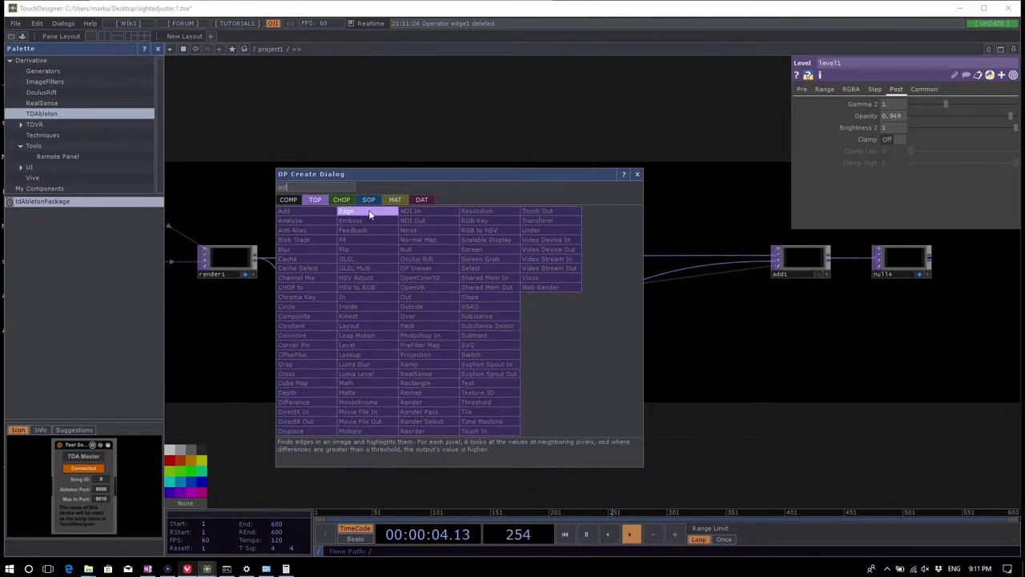
{"action": "left_click", "coordinate": [369, 212]}
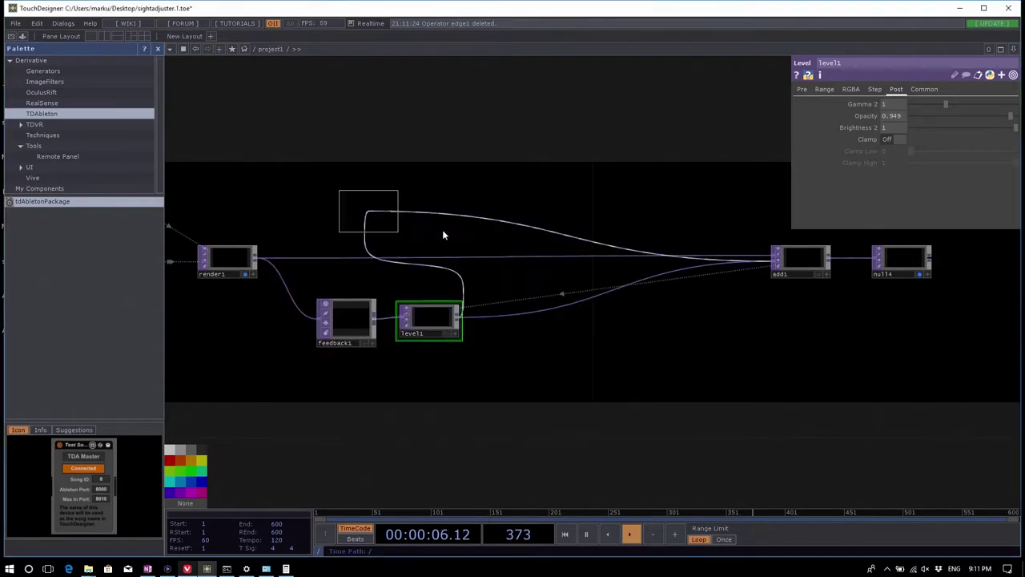
{"action": "left_click", "coordinate": [540, 315]}
Step: Lower edge1's strength to 0.04
{"action": "scroll", "coordinate": [833, 345], "scroll_direction": "down", "scroll_amount": 2}
{"action": "scroll", "coordinate": [552, 355], "scroll_direction": "down", "scroll_amount": 5}
{"action": "scroll", "coordinate": [490, 315], "scroll_direction": "up", "scroll_amount": 5}
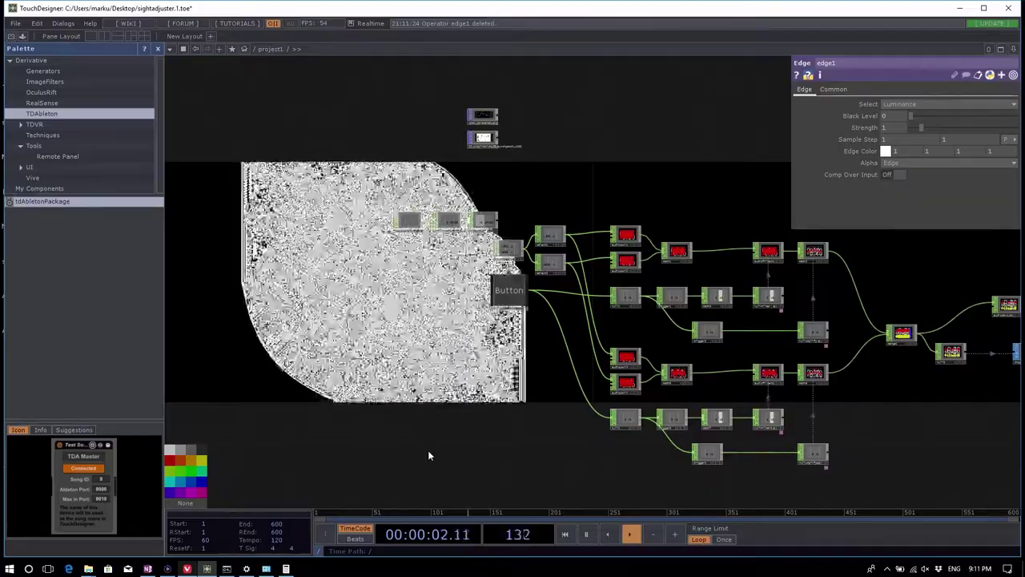
{"action": "scroll", "coordinate": [313, 413], "scroll_direction": "down", "scroll_amount": 4}
{"action": "scroll", "coordinate": [721, 432], "scroll_direction": "up", "scroll_amount": 6}
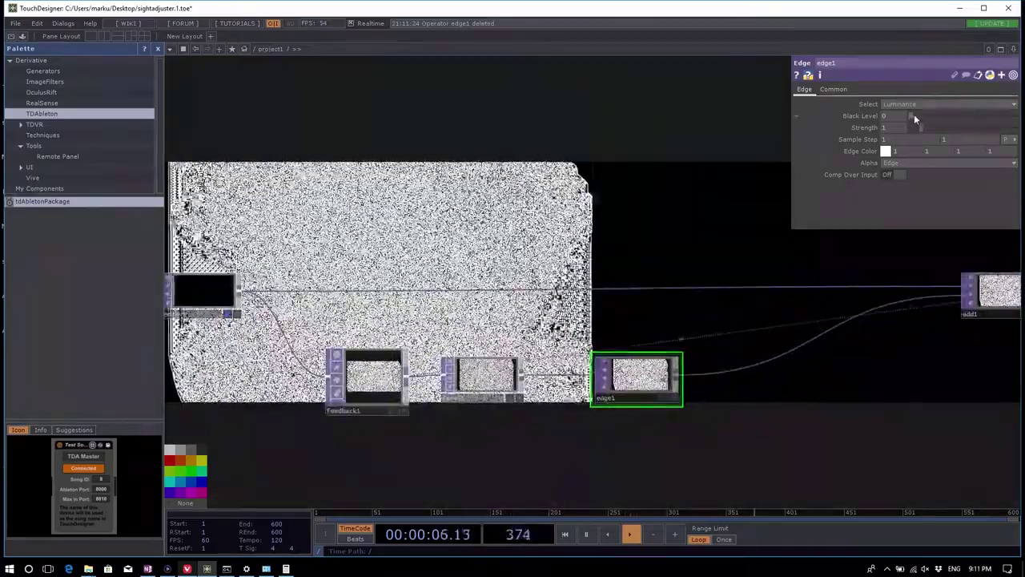
{"action": "left_click", "coordinate": [918, 127]}
{"action": "left_click_drag", "start_coordinate": [915, 127], "coordinate": [910, 127]}
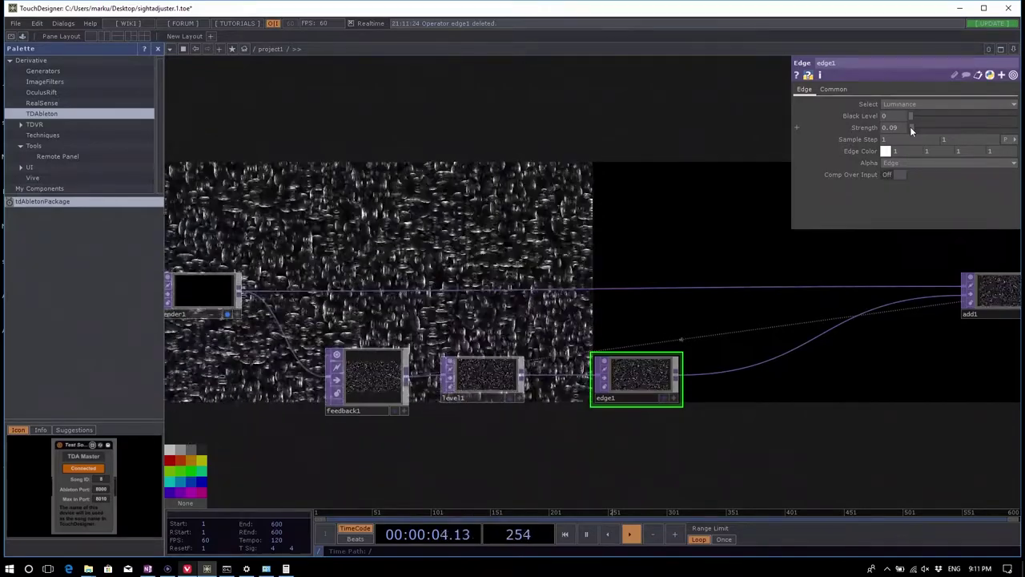
{"action": "left_click_drag", "start_coordinate": [910, 127], "coordinate": [908, 126]}
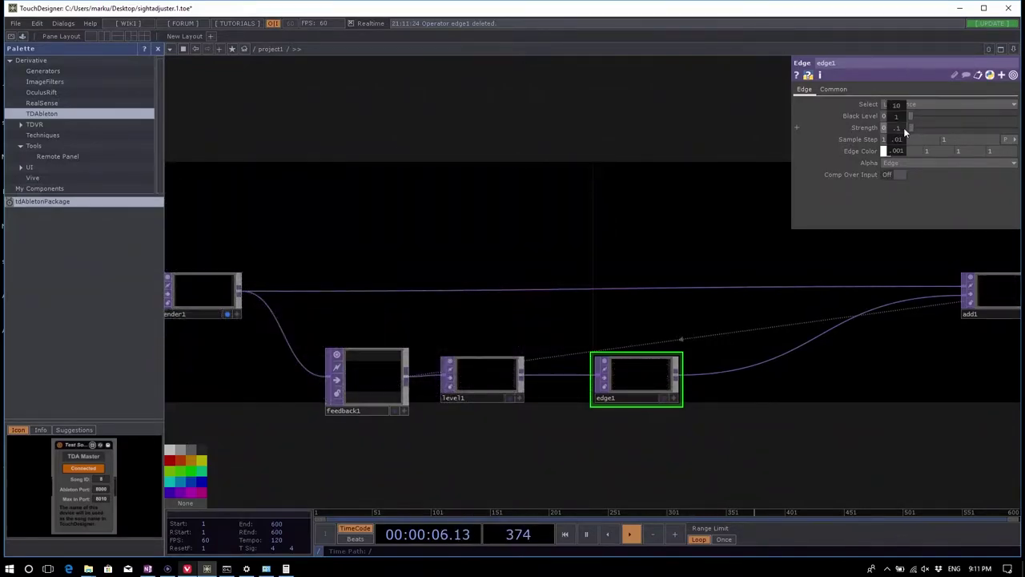
Step: Trigger the Button component to check the feedback visual with the Edge TOP in the loop
{"action": "scroll", "coordinate": [861, 360], "scroll_direction": "down", "scroll_amount": 5}
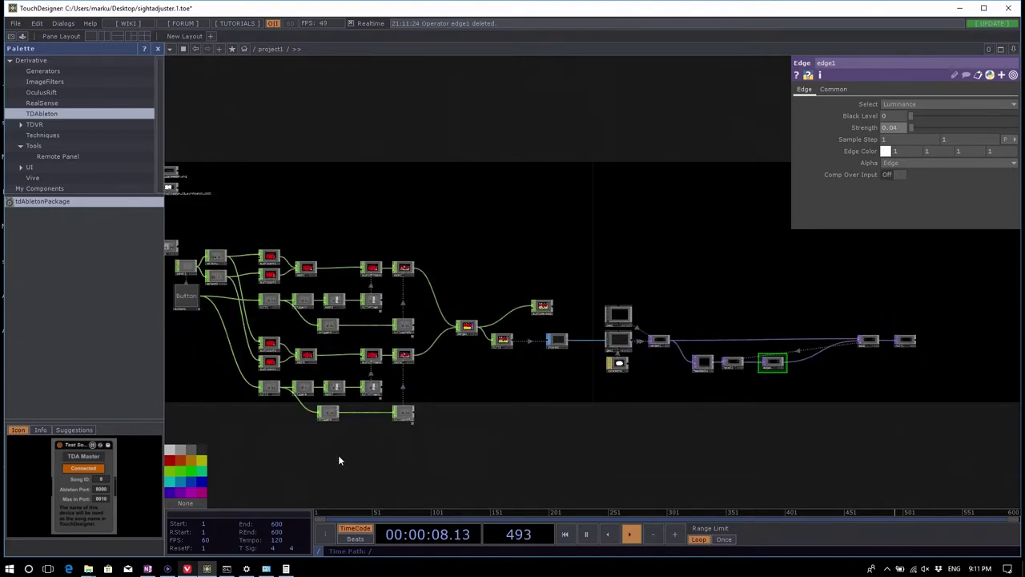
{"action": "left_click_drag", "start_coordinate": [338, 340], "coordinate": [509, 337]}
{"action": "left_click", "coordinate": [542, 296]}
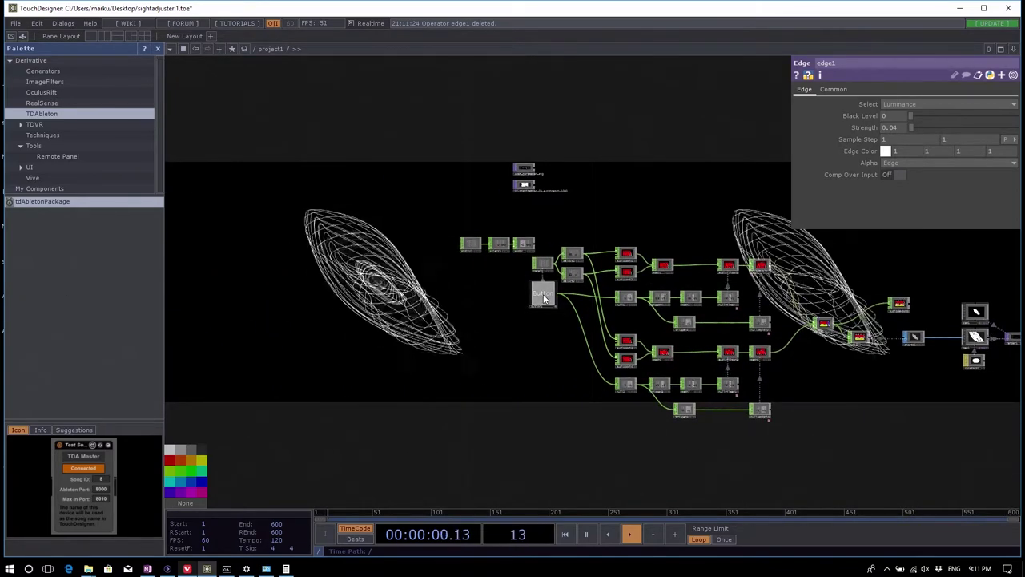
Step: Raise edge1's strength in small increments to 0.08, triggering the Button component to test the feedback visual
{"action": "middle_click", "coordinate": [888, 130]}
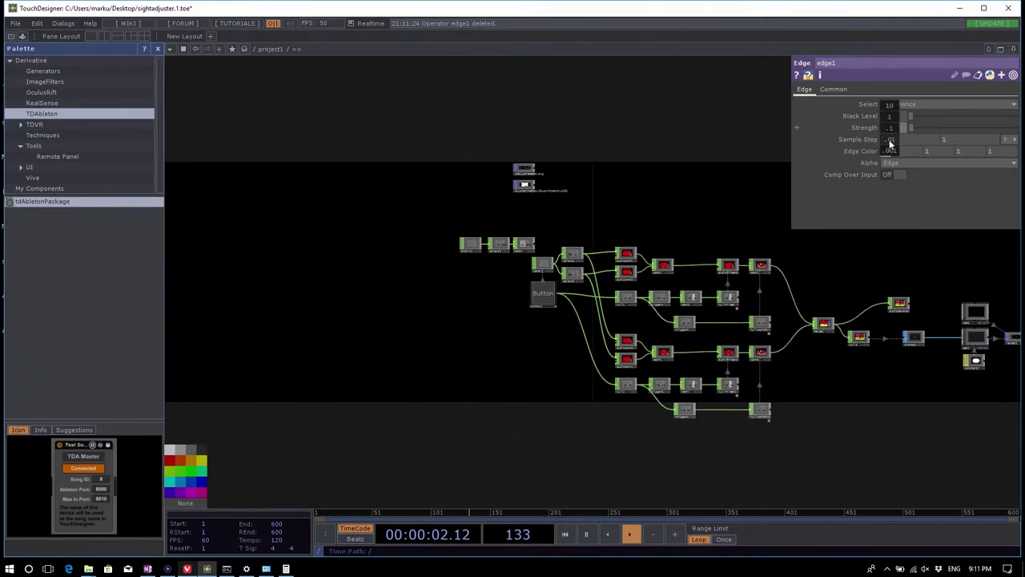
{"action": "left_click", "coordinate": [543, 298]}
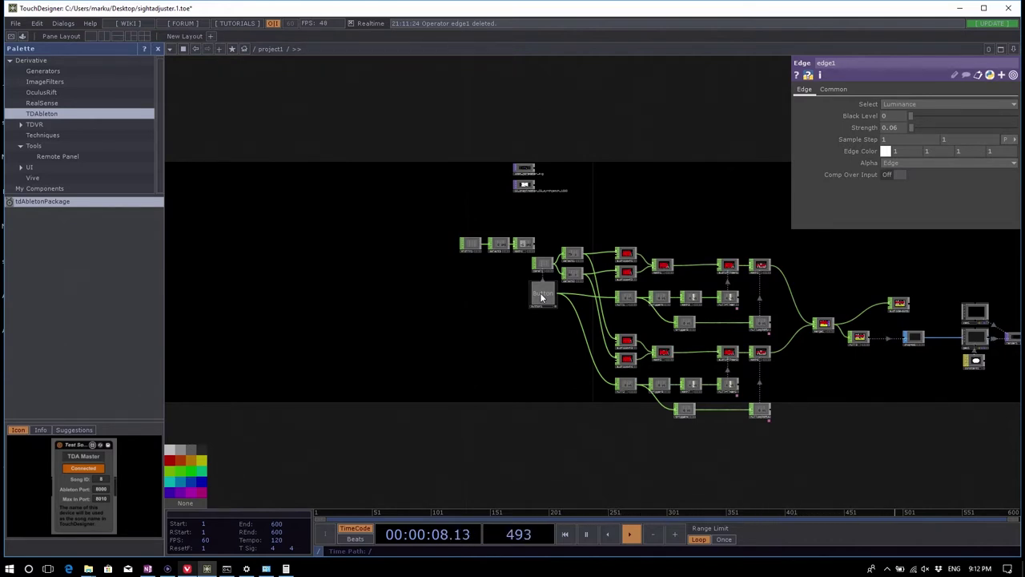
{"action": "left_click", "coordinate": [537, 298]}
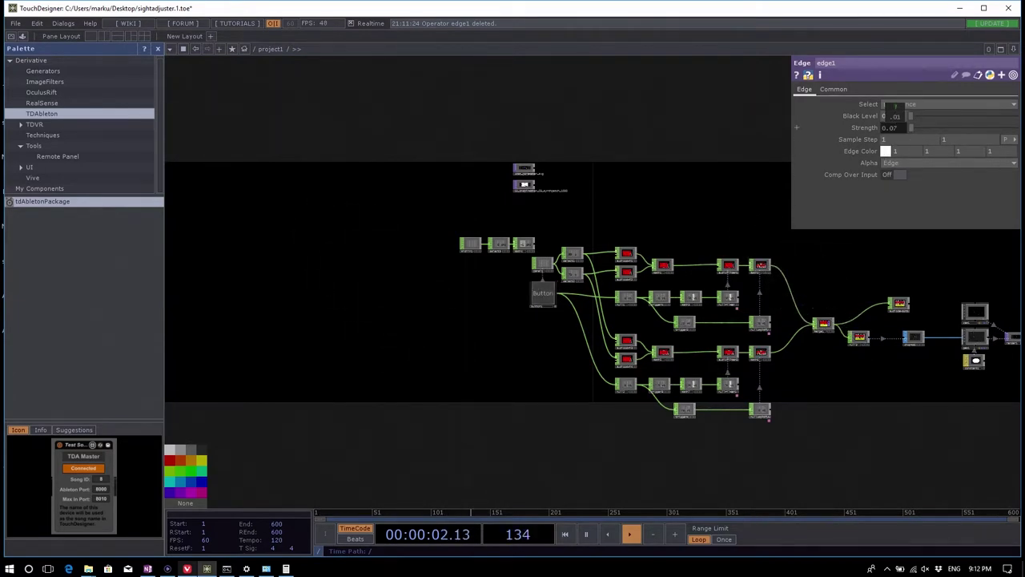
{"action": "left_click", "coordinate": [538, 298]}
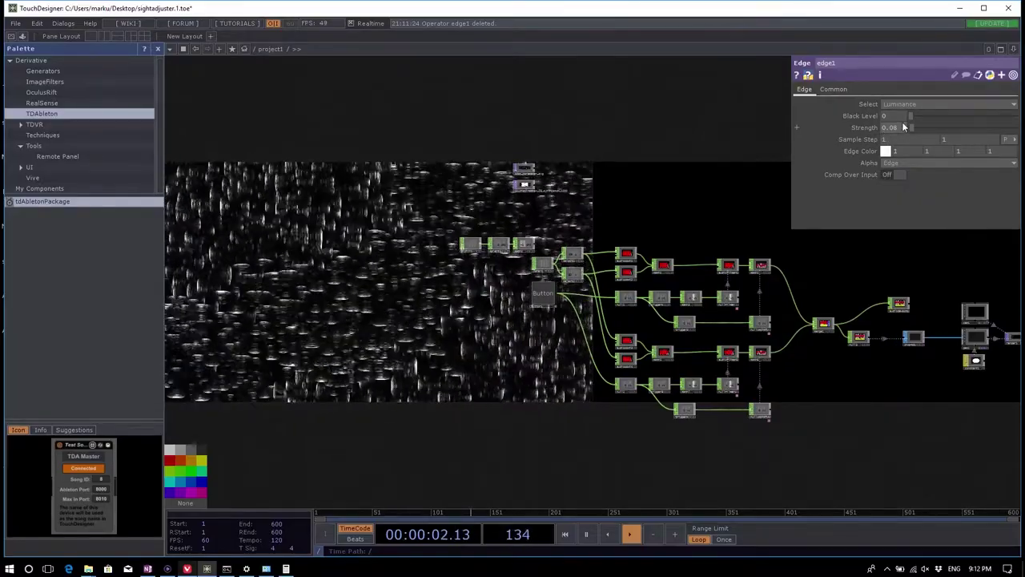
Step: Set edge1's edge color to pure red (1, 0, 0)
{"action": "left_click_drag", "start_coordinate": [778, 446], "coordinate": [623, 447]}
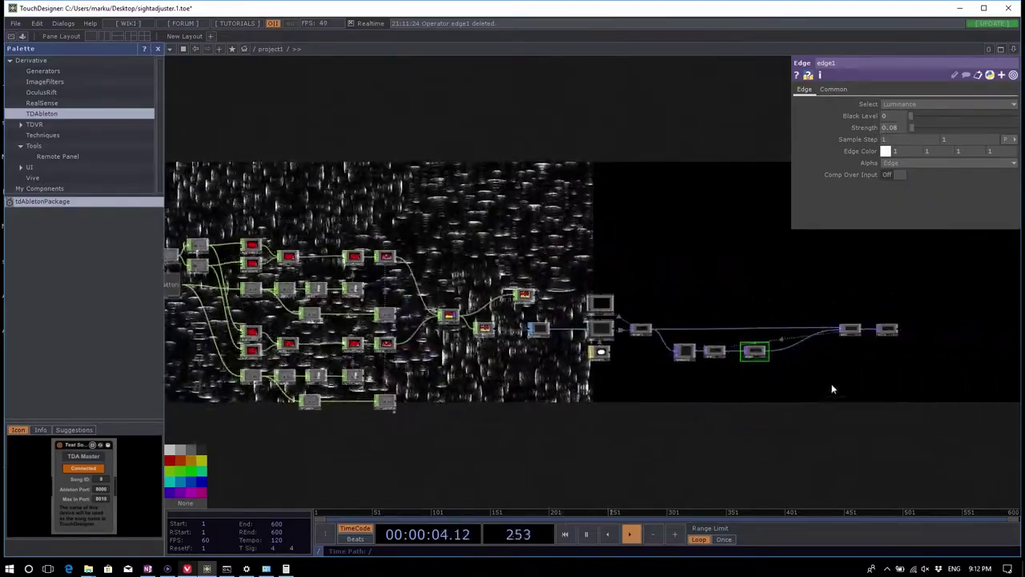
{"action": "scroll", "coordinate": [800, 389], "scroll_direction": "up", "scroll_amount": 5}
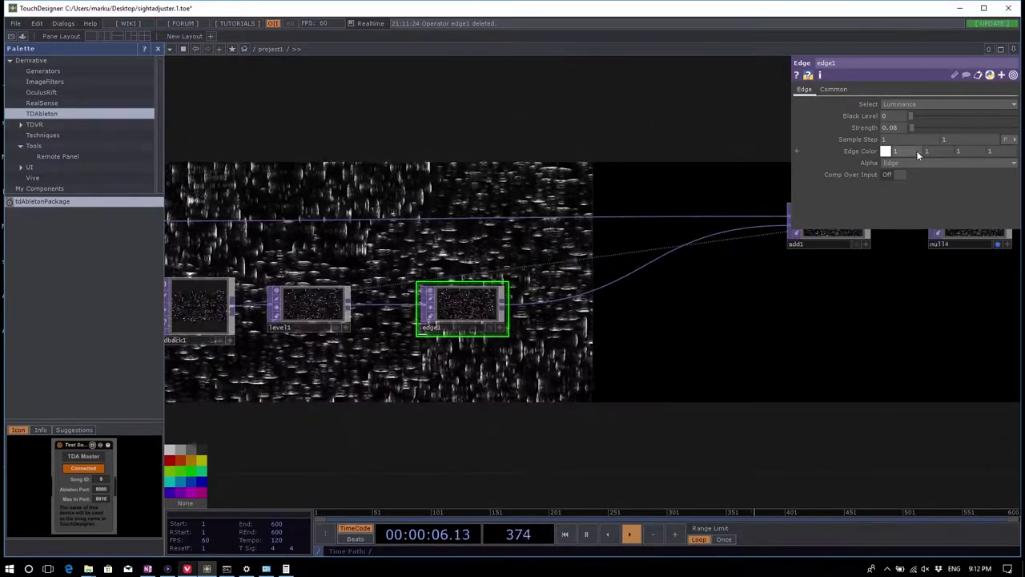
{"action": "middle_click_drag", "start_coordinate": [935, 140], "coordinate": [897, 150]}
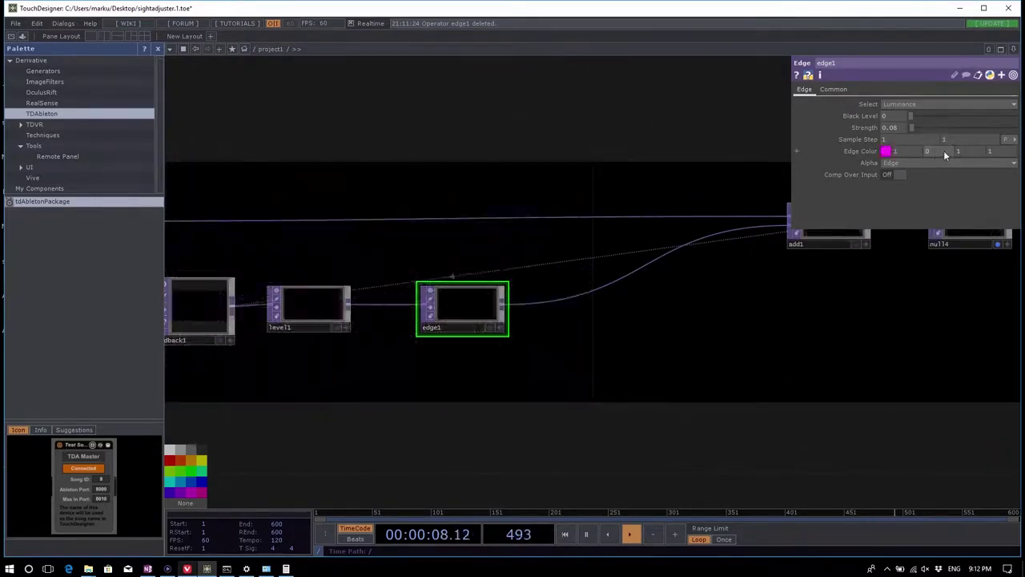
{"action": "middle_click_drag", "start_coordinate": [965, 148], "coordinate": [937, 151]}
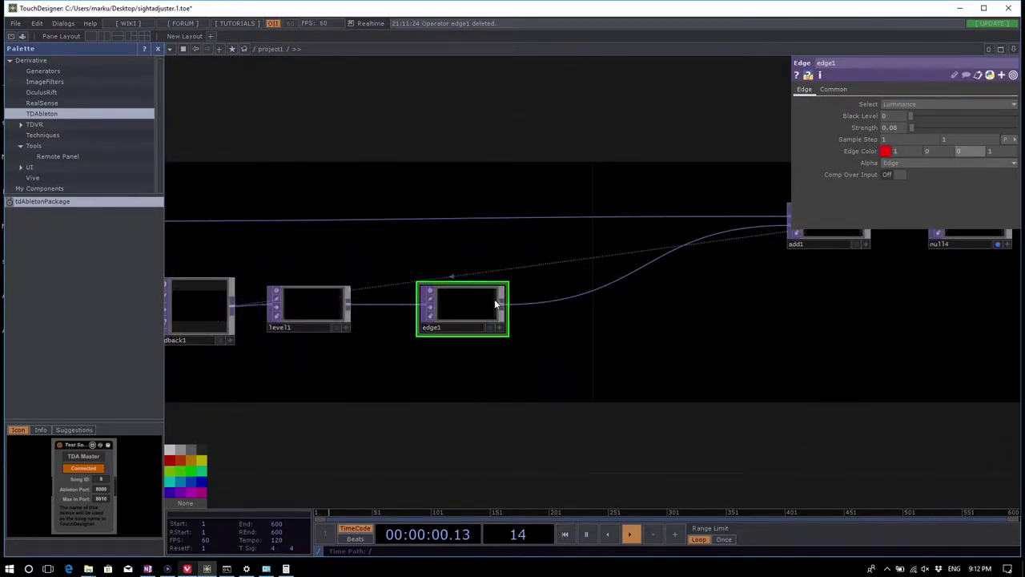
Step: Insert an HSV Adjust TOP between edge1 and add1 and set its hue offset to 10
{"action": "key", "text": "Tab"}
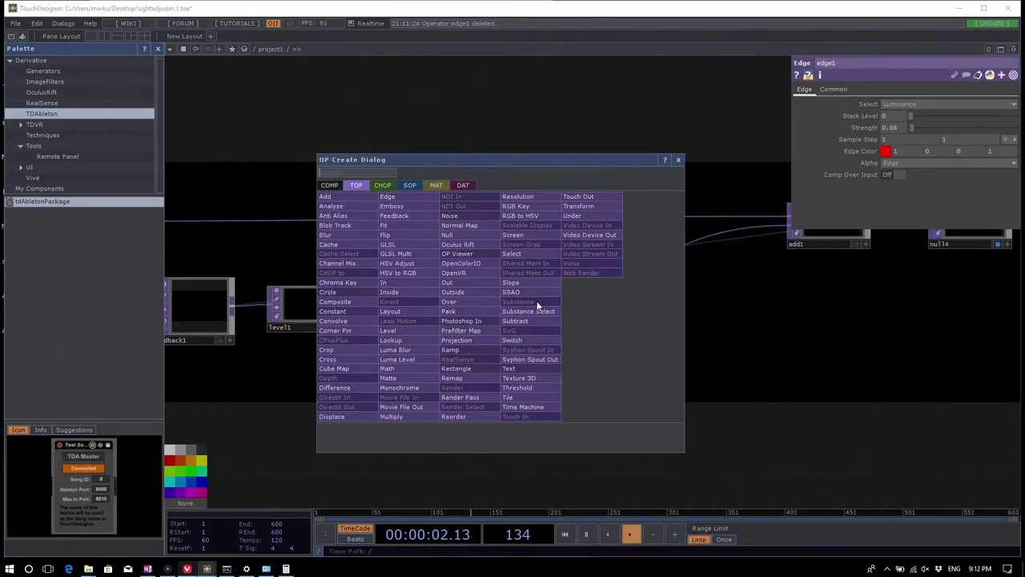
{"action": "type", "text": "hs"}
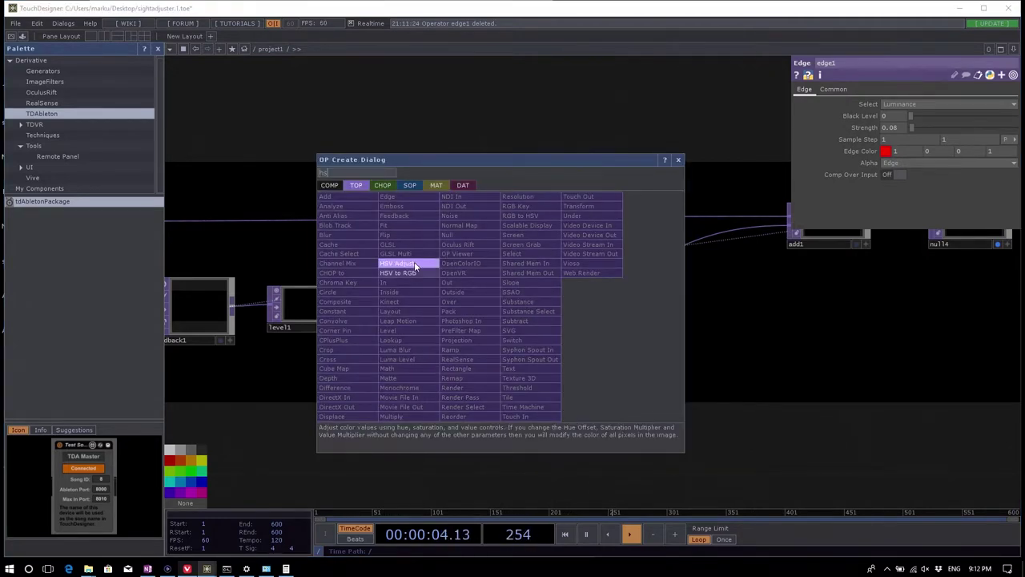
{"action": "left_click", "coordinate": [414, 263]}
{"action": "left_click", "coordinate": [584, 307]}
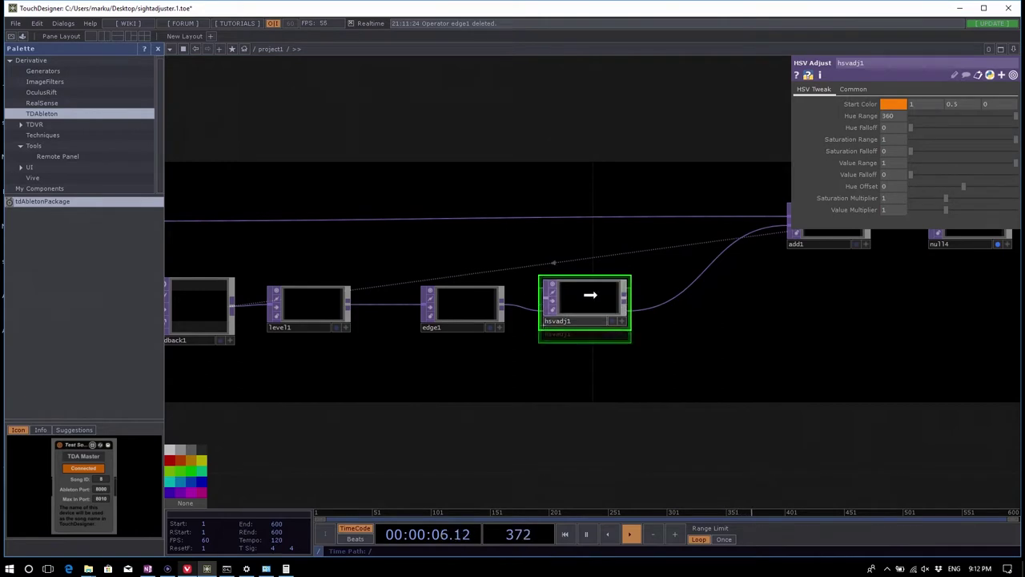
{"action": "middle_click", "coordinate": [895, 188]}
{"action": "middle_click_drag", "start_coordinate": [893, 163], "coordinate": [908, 164]}
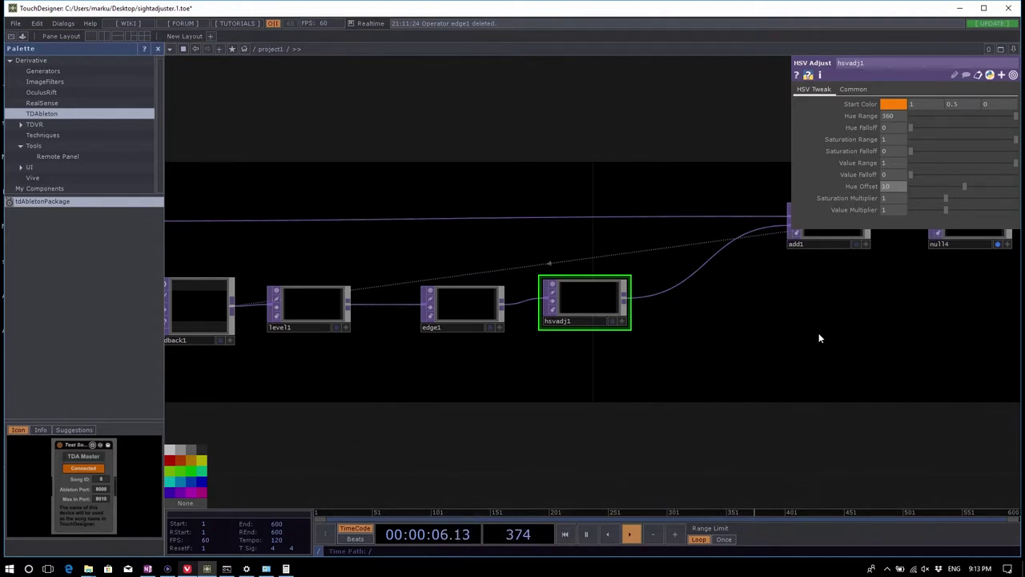
Step: Raise edge1's strength to 0.18 and on to 1.28, triggering the Button component to test the red feedback
{"action": "scroll", "coordinate": [807, 324], "scroll_direction": "down", "scroll_amount": 5}
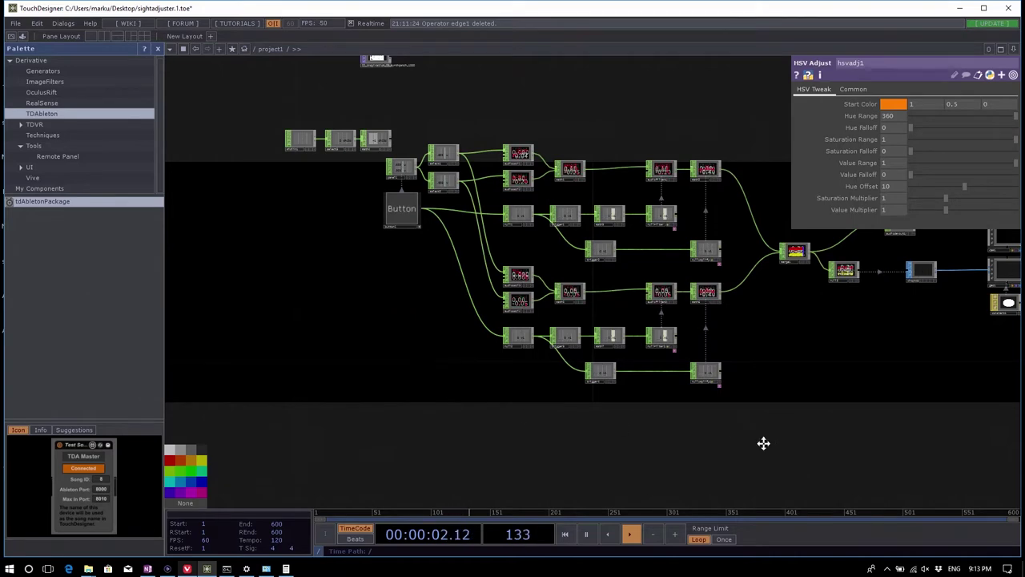
{"action": "scroll", "coordinate": [767, 382], "scroll_direction": "up", "scroll_amount": 3}
{"action": "scroll", "coordinate": [727, 322], "scroll_direction": "up", "scroll_amount": 5}
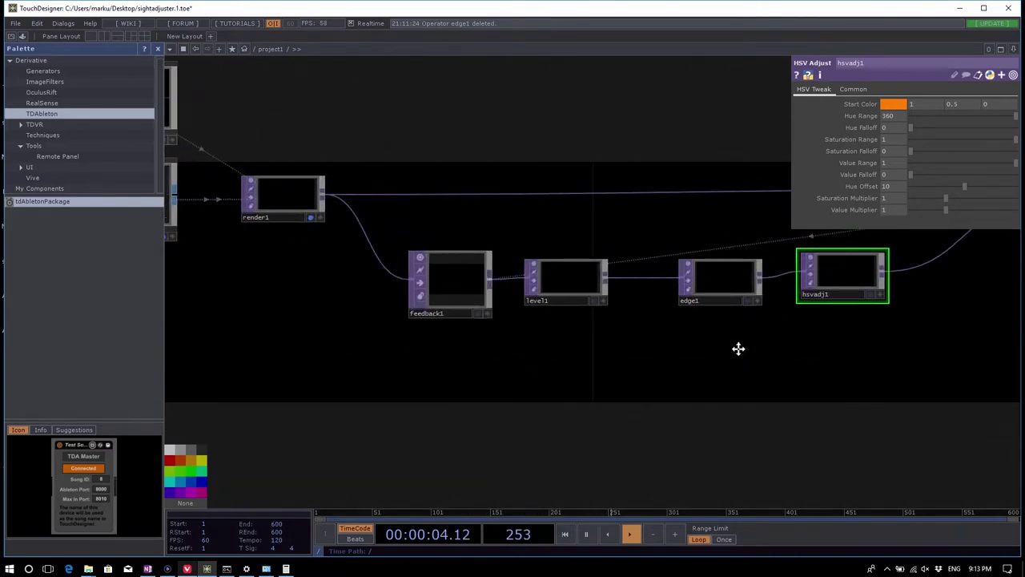
{"action": "left_click", "coordinate": [659, 291]}
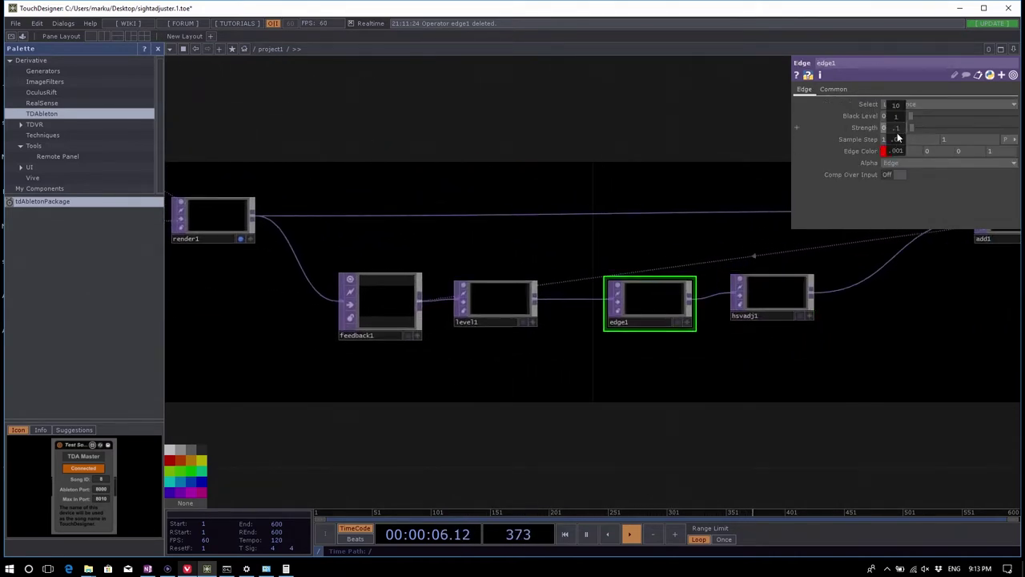
{"action": "middle_click_drag", "start_coordinate": [896, 127], "coordinate": [909, 117]}
{"action": "scroll", "coordinate": [944, 371], "scroll_direction": "down", "scroll_amount": 5}
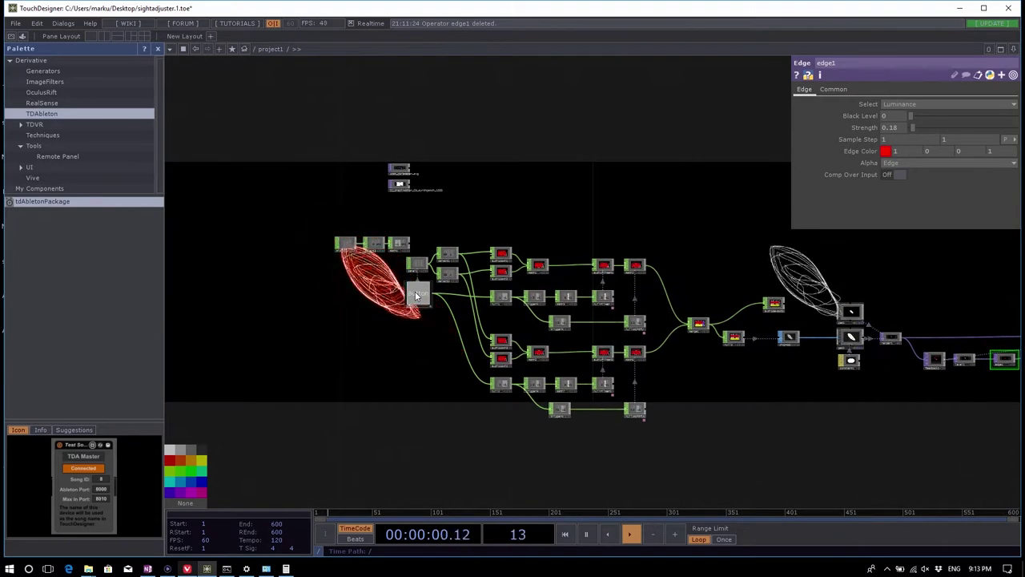
{"action": "middle_click_drag", "start_coordinate": [896, 129], "coordinate": [897, 110]}
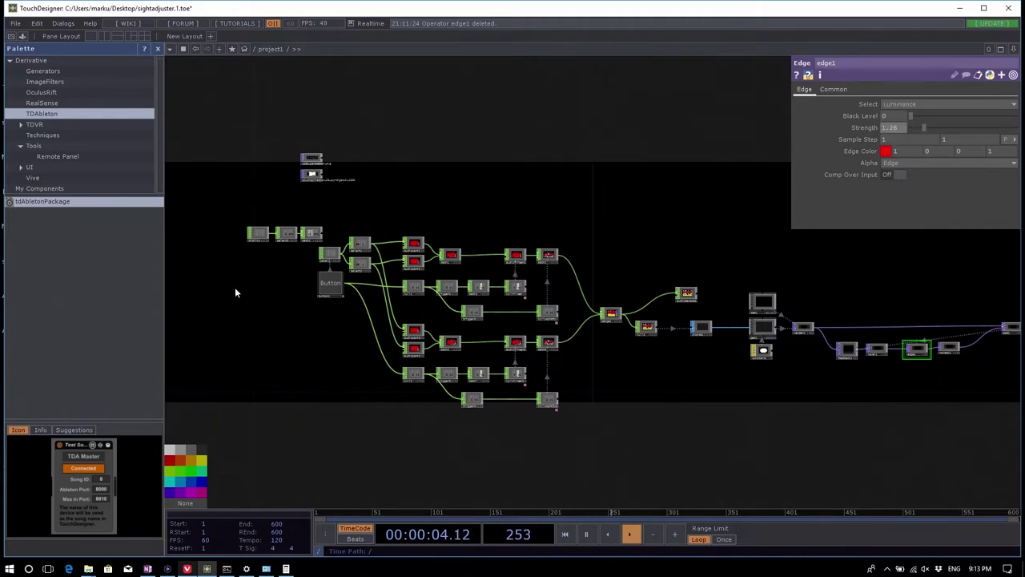
{"action": "left_click", "coordinate": [328, 281]}
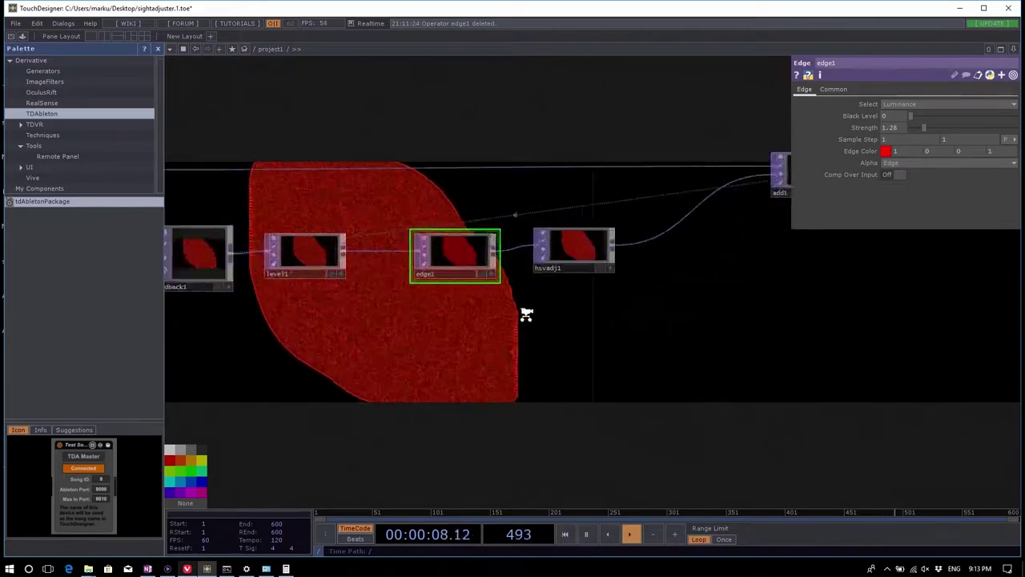
Step: Turn on Comp Over Input for edge1
{"action": "left_click", "coordinate": [582, 228]}
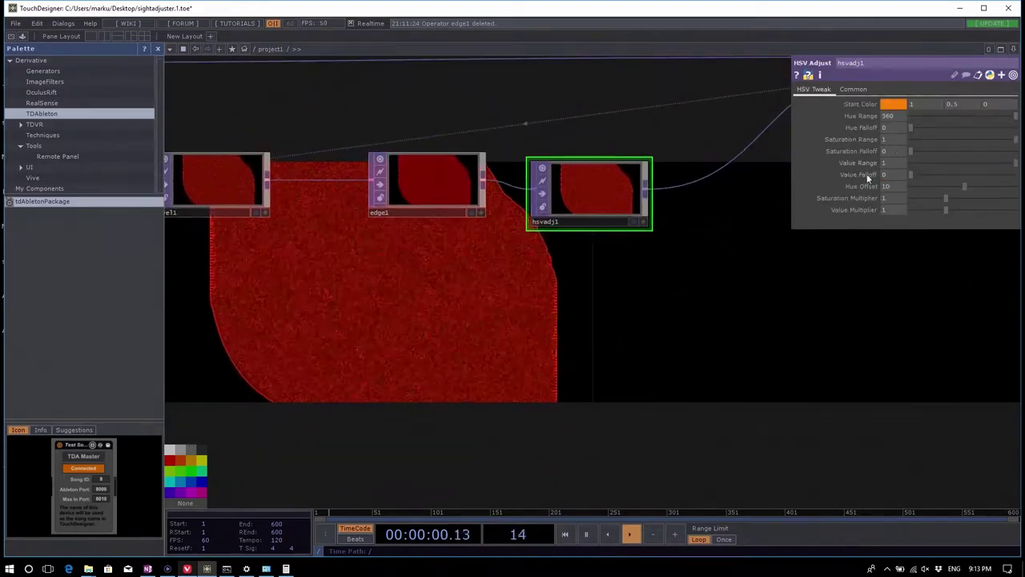
{"action": "left_click", "coordinate": [425, 200]}
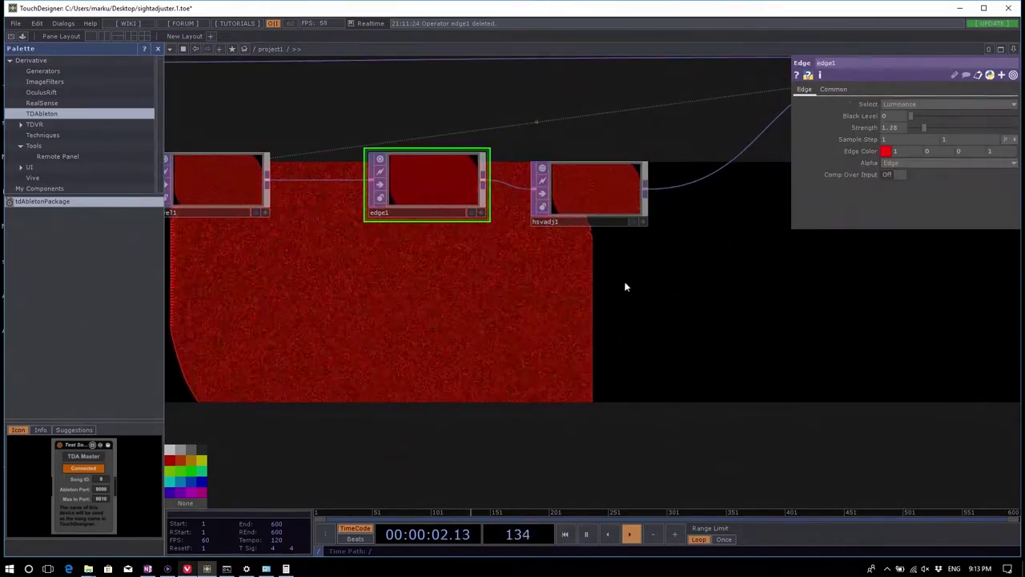
{"action": "left_click", "coordinate": [893, 176]}
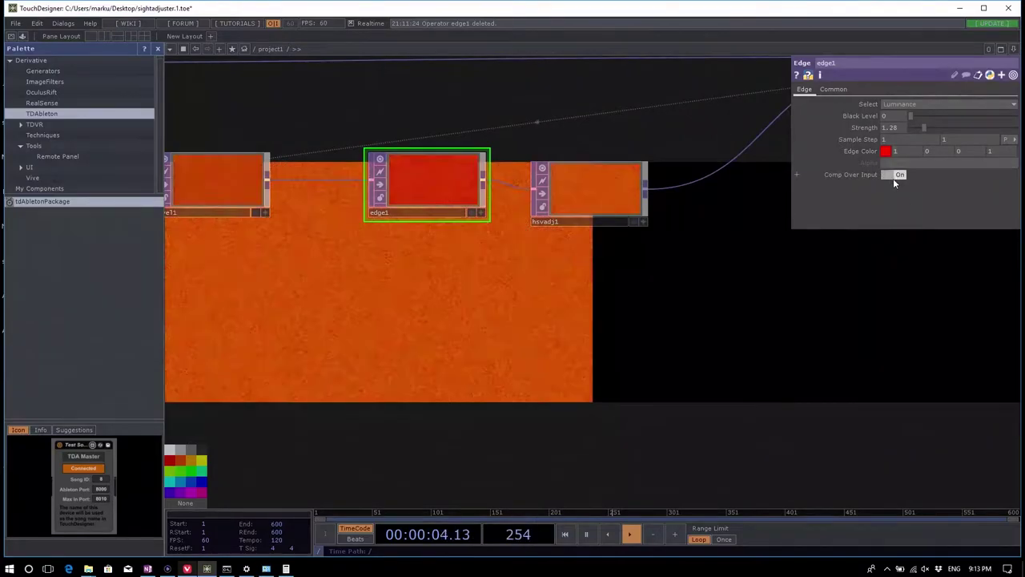
{"action": "scroll", "coordinate": [707, 324], "scroll_direction": "down", "scroll_amount": 5}
{"action": "scroll", "coordinate": [739, 328], "scroll_direction": "up", "scroll_amount": 4}
{"action": "scroll", "coordinate": [927, 327], "scroll_direction": "down", "scroll_amount": 4}
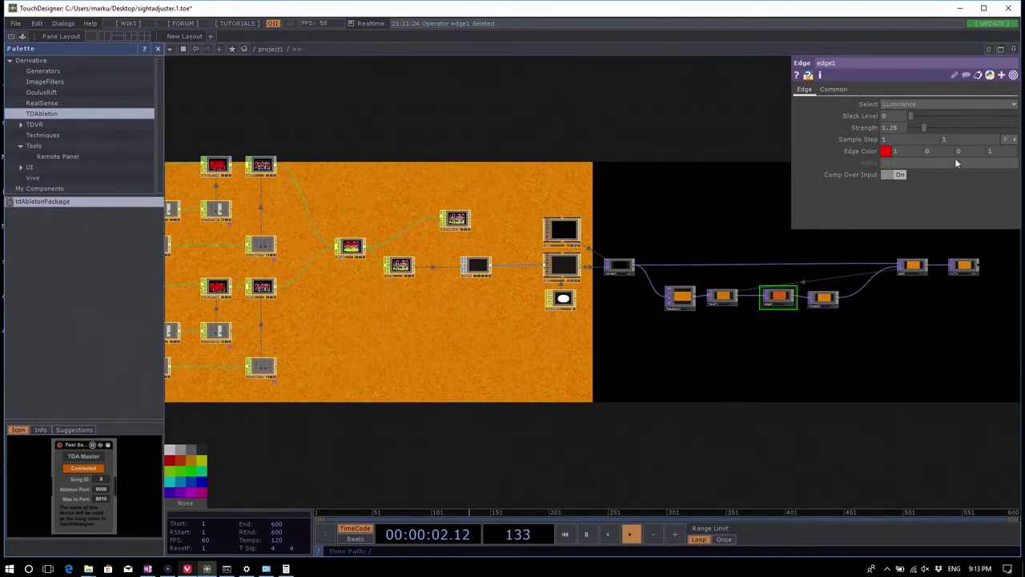
Step: Delete edge1 from the feedback loop and move hsvadj1 closer to level1
{"action": "left_click", "coordinate": [820, 301]}
{"action": "left_click", "coordinate": [781, 308]}
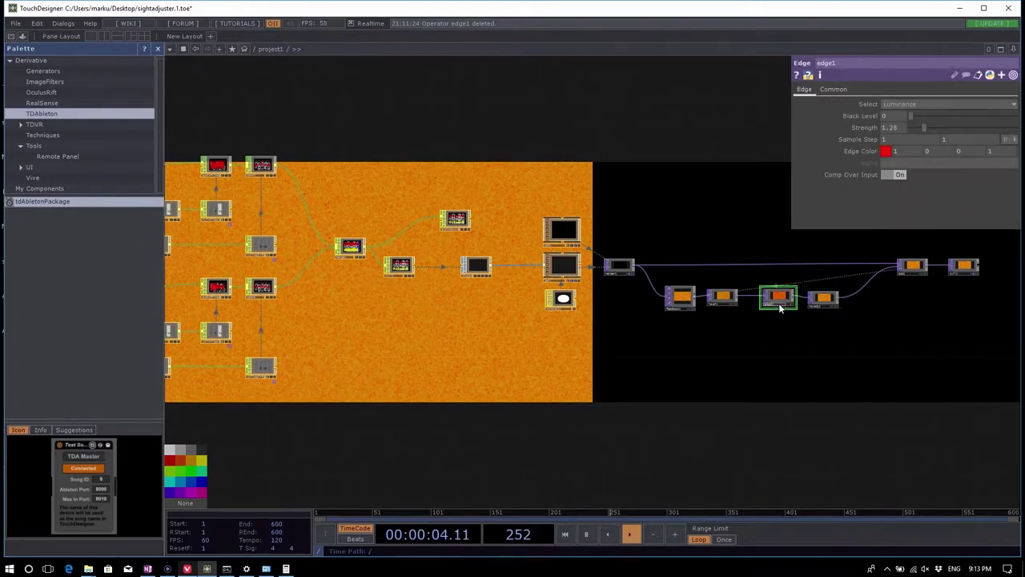
{"action": "scroll", "coordinate": [773, 310], "scroll_direction": "up", "scroll_amount": 5}
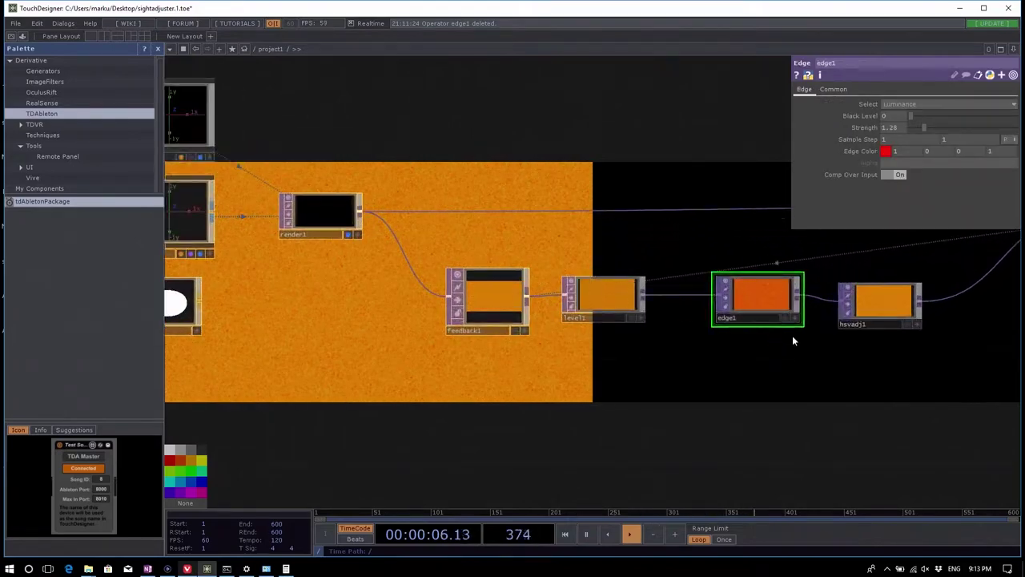
{"action": "key", "text": "Delete"}
{"action": "left_click_drag", "start_coordinate": [885, 324], "coordinate": [810, 313]}
Step: Set the color of the constant1 material to pure red (1, 0, 0)
{"action": "scroll", "coordinate": [671, 385], "scroll_direction": "down", "scroll_amount": 1}
{"action": "left_click_drag", "start_coordinate": [670, 385], "coordinate": [875, 368]}
{"action": "scroll", "coordinate": [875, 368], "scroll_direction": "down", "scroll_amount": 3}
{"action": "left_click", "coordinate": [582, 321]}
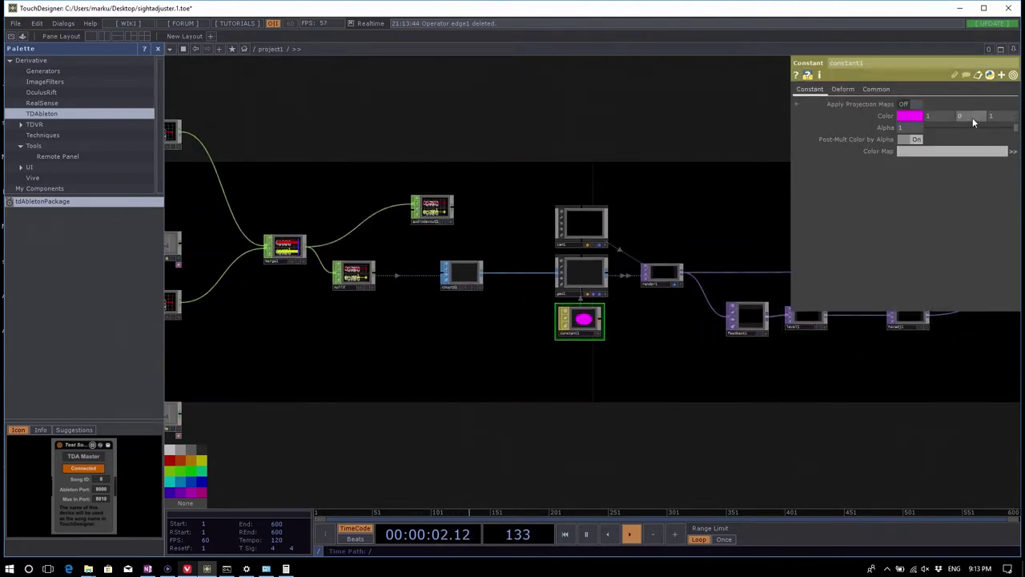
{"action": "middle_click_drag", "start_coordinate": [1001, 116], "coordinate": [973, 117]}
Step: Raise level1's post opacity to 1
{"action": "scroll", "coordinate": [721, 370], "scroll_direction": "down", "scroll_amount": 3}
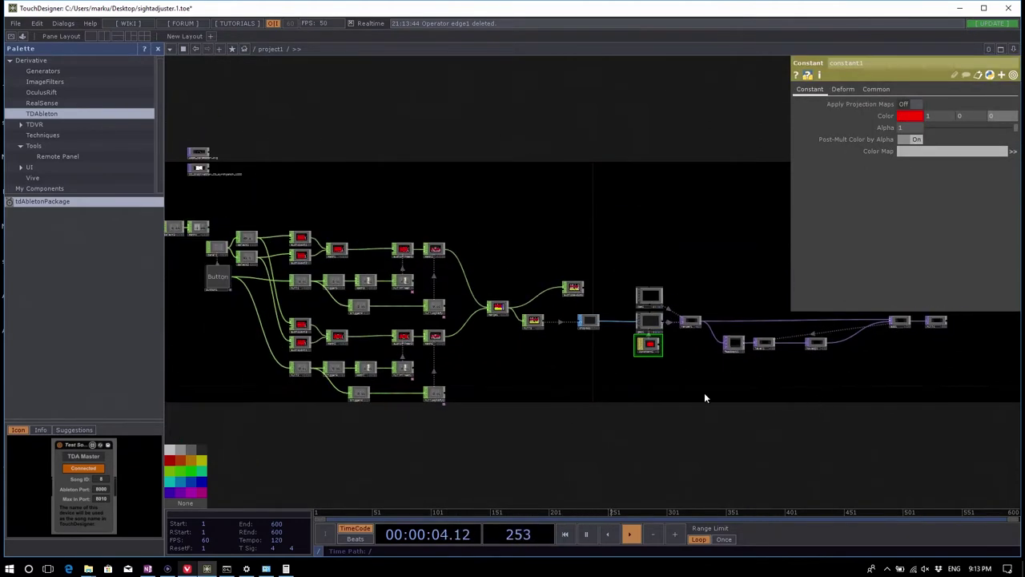
{"action": "scroll", "coordinate": [785, 344], "scroll_direction": "up", "scroll_amount": 5}
{"action": "left_click", "coordinate": [769, 352]}
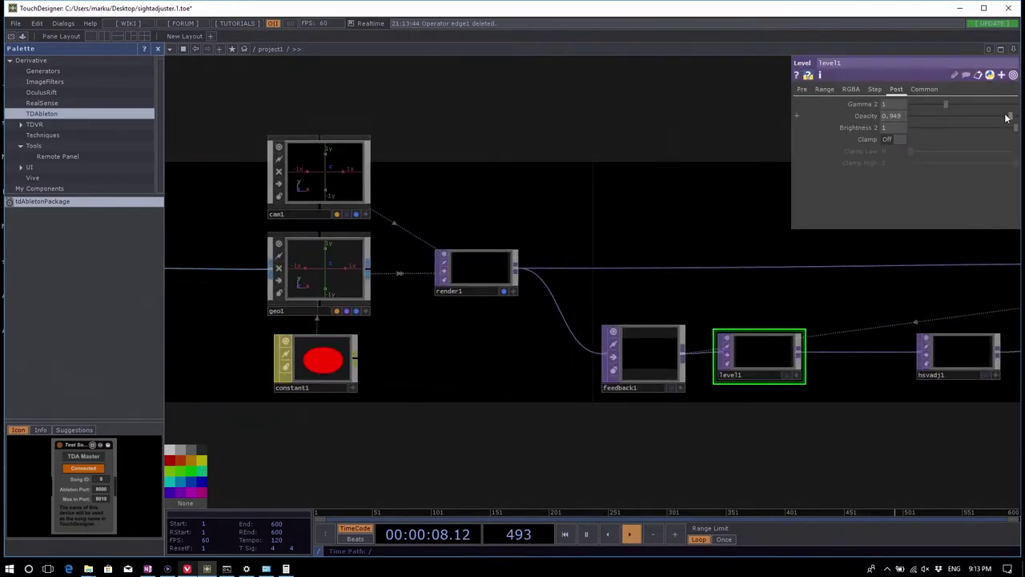
Step: Trigger the Button component and examine the hue-shifting feedback visual along the Feedback, Level and HSV Adjust chain
{"action": "scroll", "coordinate": [865, 317], "scroll_direction": "down", "scroll_amount": 5}
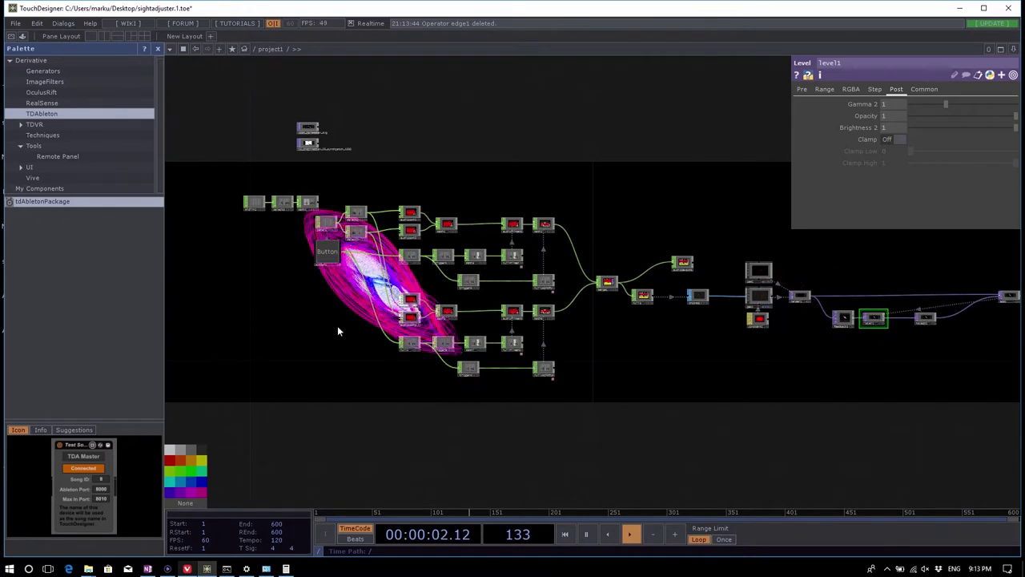
{"action": "left_click_drag", "start_coordinate": [337, 330], "coordinate": [499, 320]}
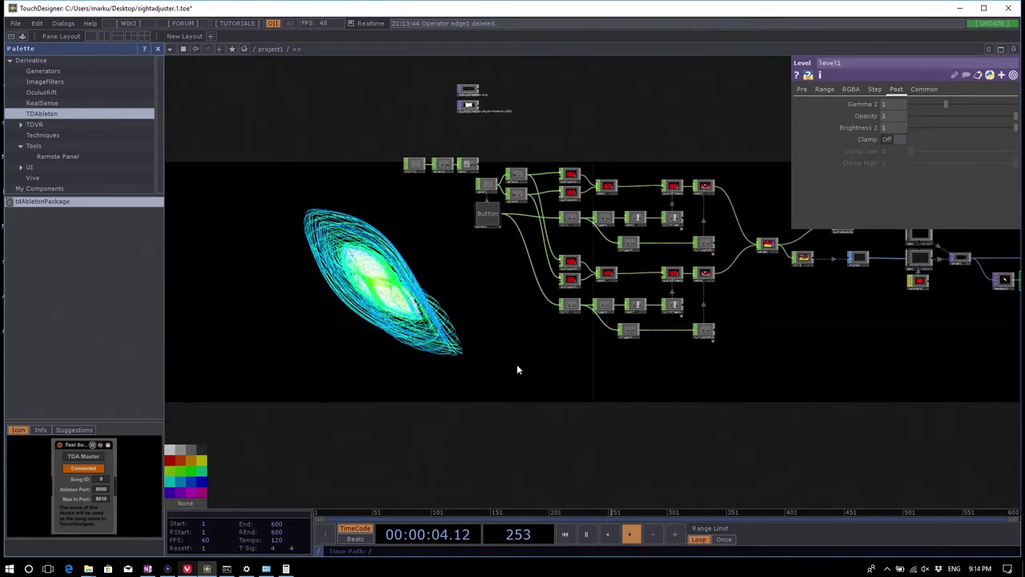
{"action": "left_click", "coordinate": [487, 216]}
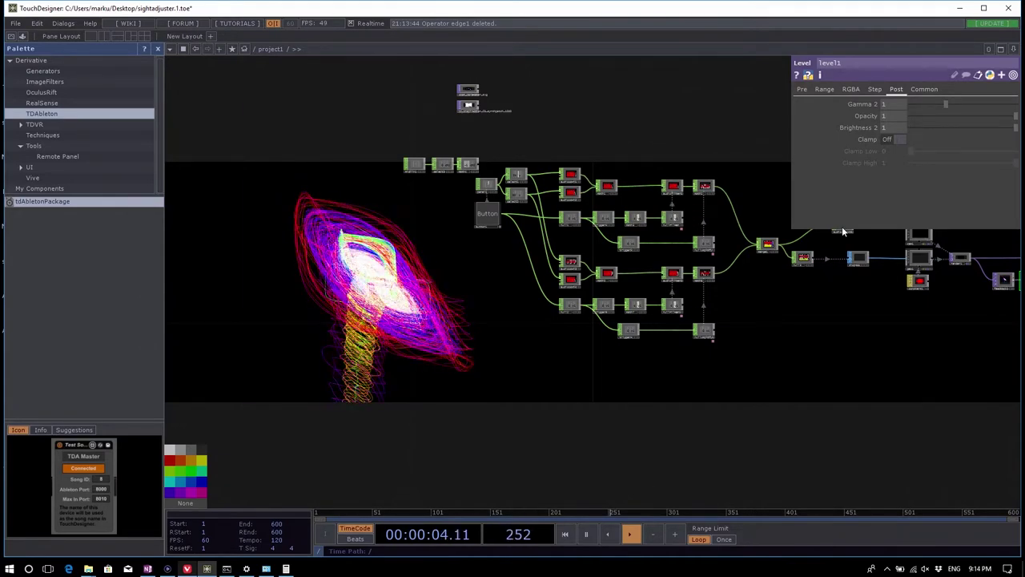
{"action": "left_click_drag", "start_coordinate": [579, 389], "coordinate": [251, 426]}
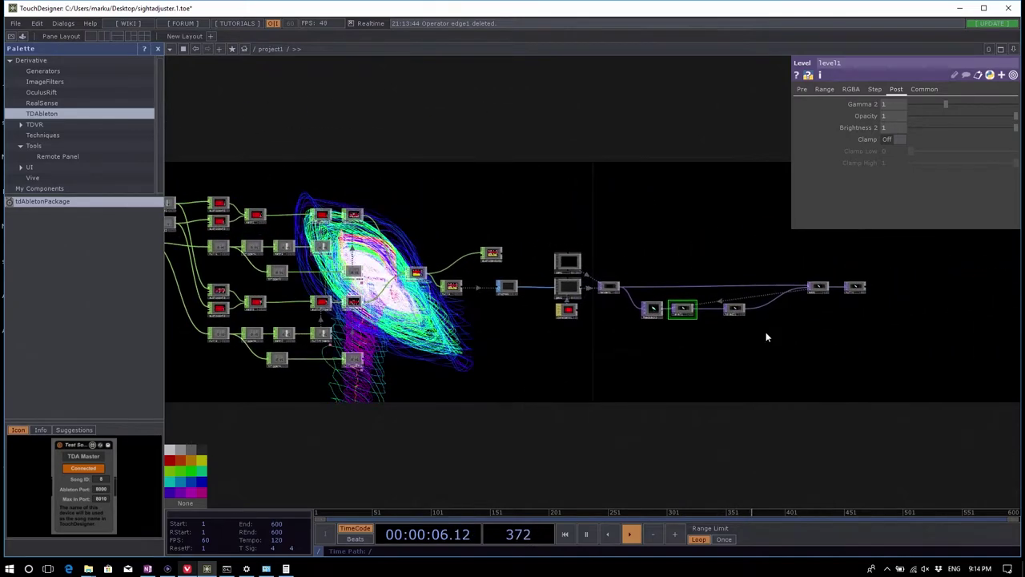
{"action": "scroll", "coordinate": [761, 335], "scroll_direction": "up", "scroll_amount": 5}
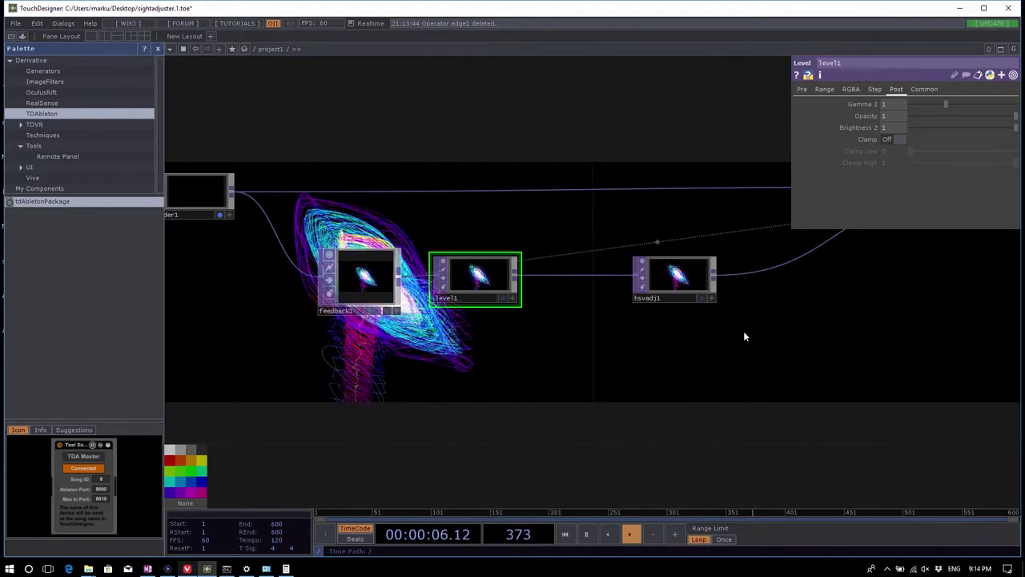
Step: Add the pixelRelocator component from the ImageFilters palette category to an empty area of the network
{"action": "scroll", "coordinate": [743, 131], "scroll_direction": "down", "scroll_amount": 10}
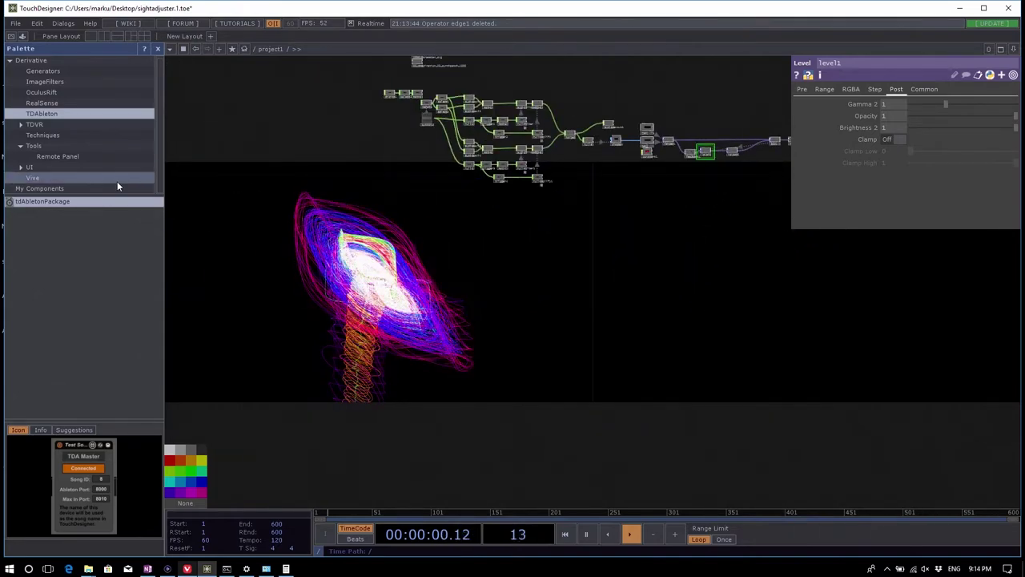
{"action": "left_click", "coordinate": [92, 146]}
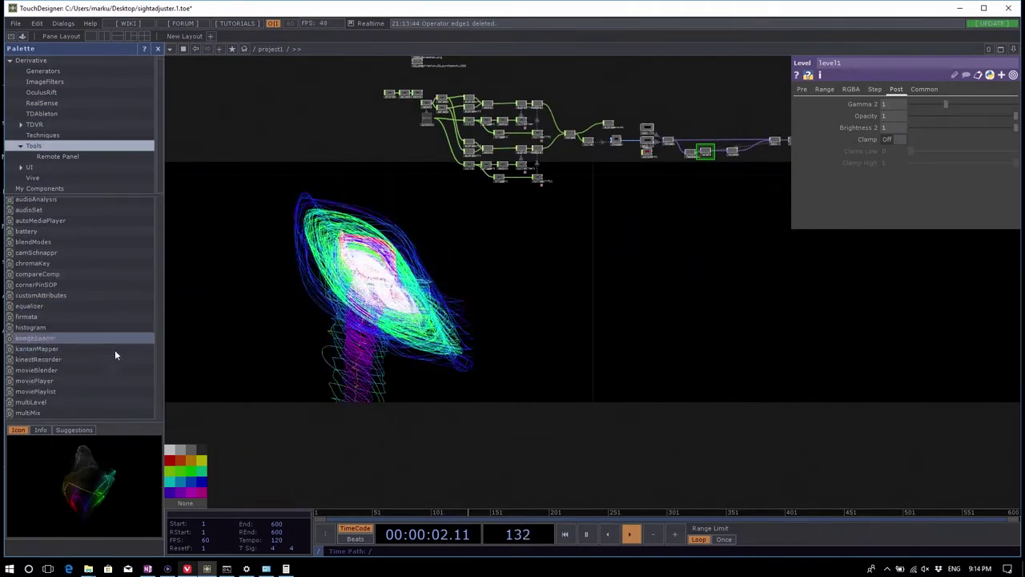
{"action": "scroll", "coordinate": [116, 344], "scroll_direction": "down", "scroll_amount": 3}
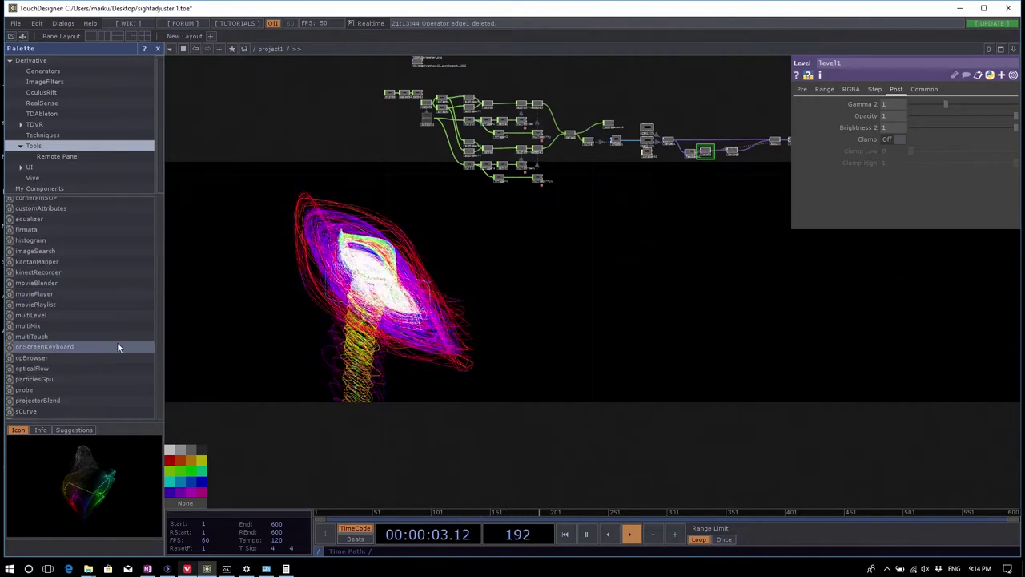
{"action": "left_click", "coordinate": [89, 82]}
{"action": "scroll", "coordinate": [79, 310], "scroll_direction": "down", "scroll_amount": 3}
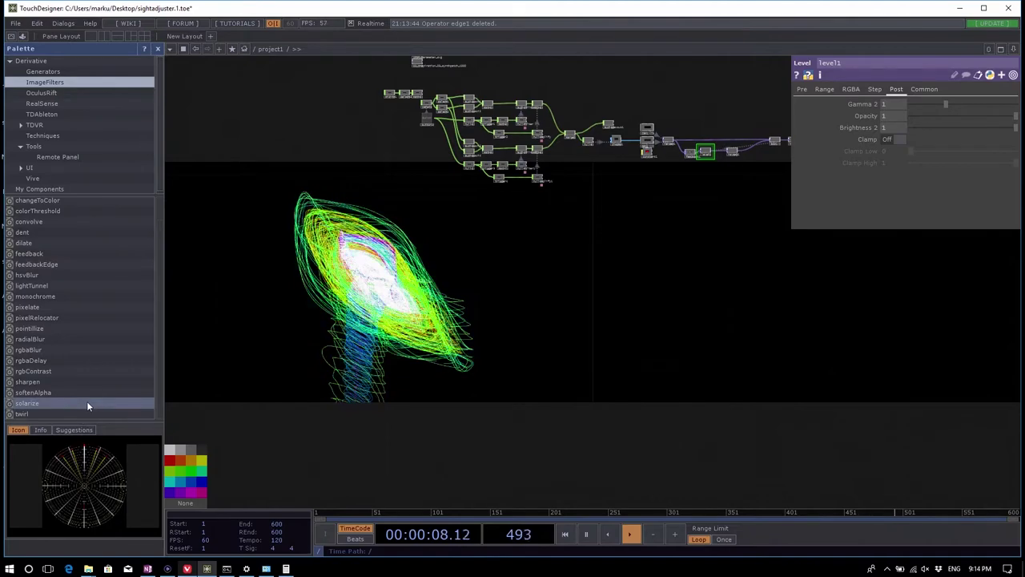
{"action": "left_click_drag", "start_coordinate": [82, 323], "coordinate": [206, 315]}
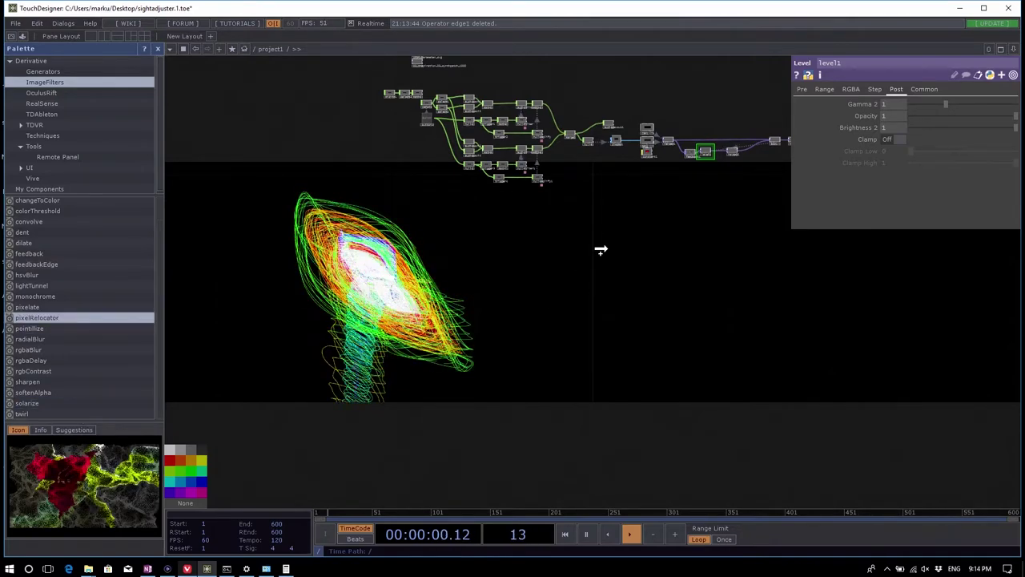
{"action": "left_click_drag", "start_coordinate": [606, 298], "coordinate": [643, 286]}
{"action": "scroll", "coordinate": [542, 304], "scroll_direction": "up", "scroll_amount": 3}
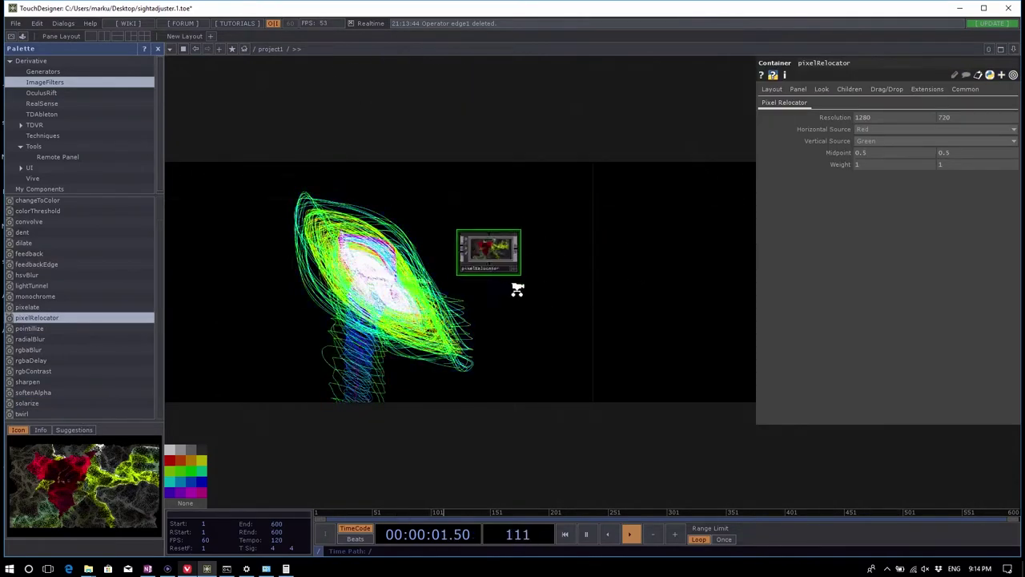
{"action": "left_click_drag", "start_coordinate": [468, 329], "coordinate": [567, 328]}
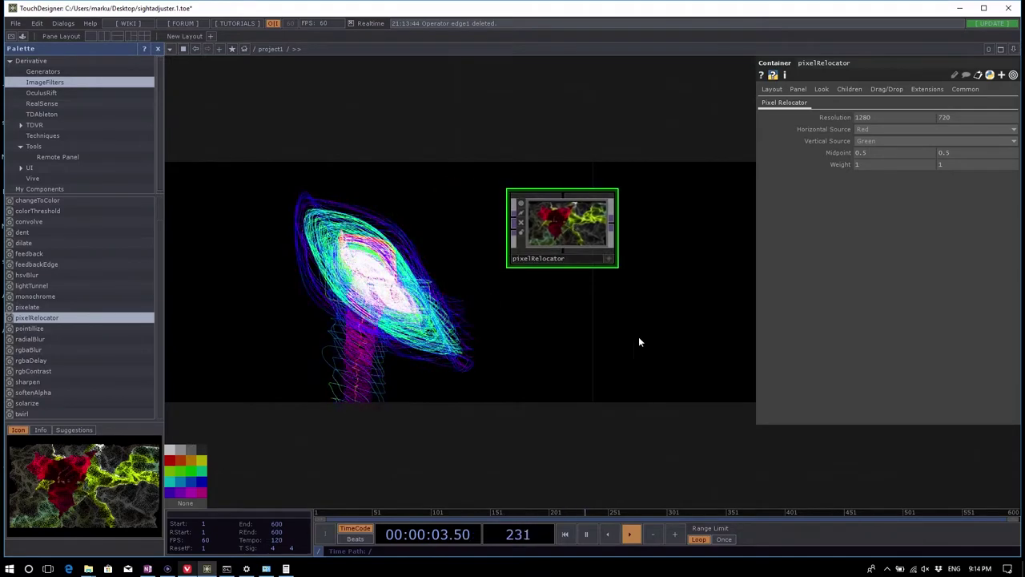
{"action": "left_click_drag", "start_coordinate": [401, 261], "coordinate": [449, 263]}
{"action": "scroll", "coordinate": [647, 220], "scroll_direction": "up", "scroll_amount": 4}
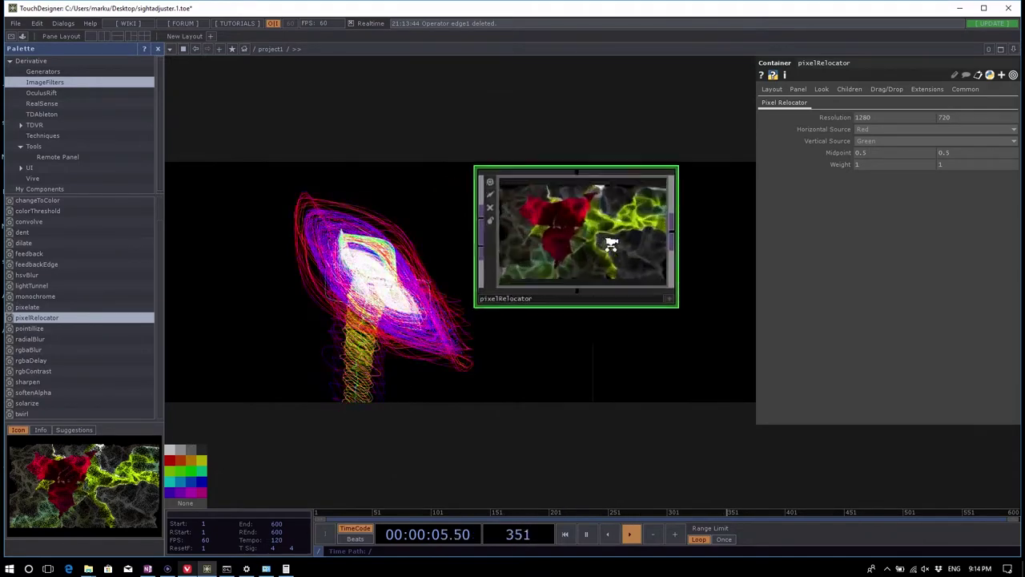
Step: Create a Movie File In TOP beside pixelRelocator and connect its output to the component's first input
{"action": "scroll", "coordinate": [687, 277], "scroll_direction": "down", "scroll_amount": 4}
{"action": "key", "text": "Tab"}
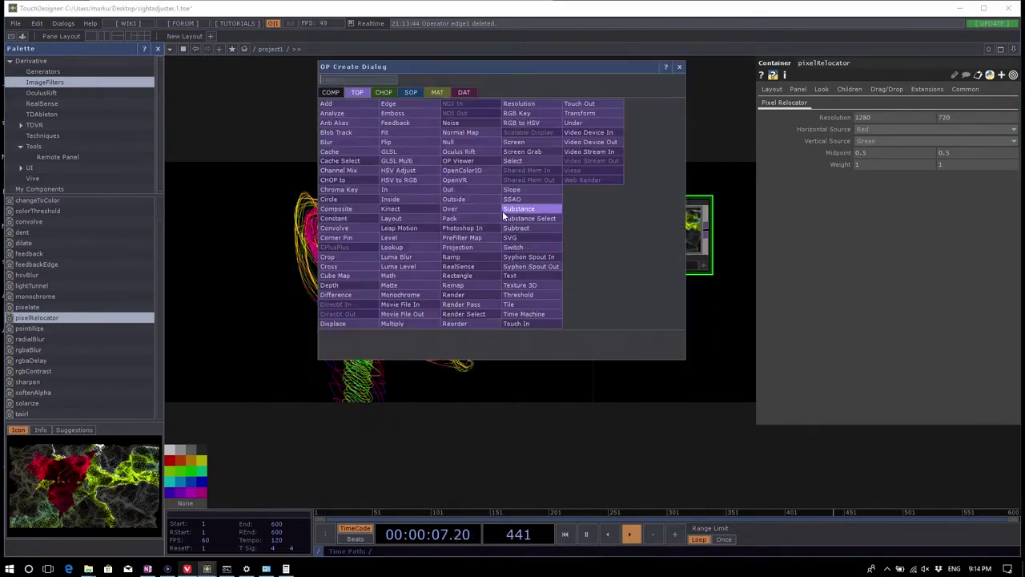
{"action": "left_click", "coordinate": [436, 93]}
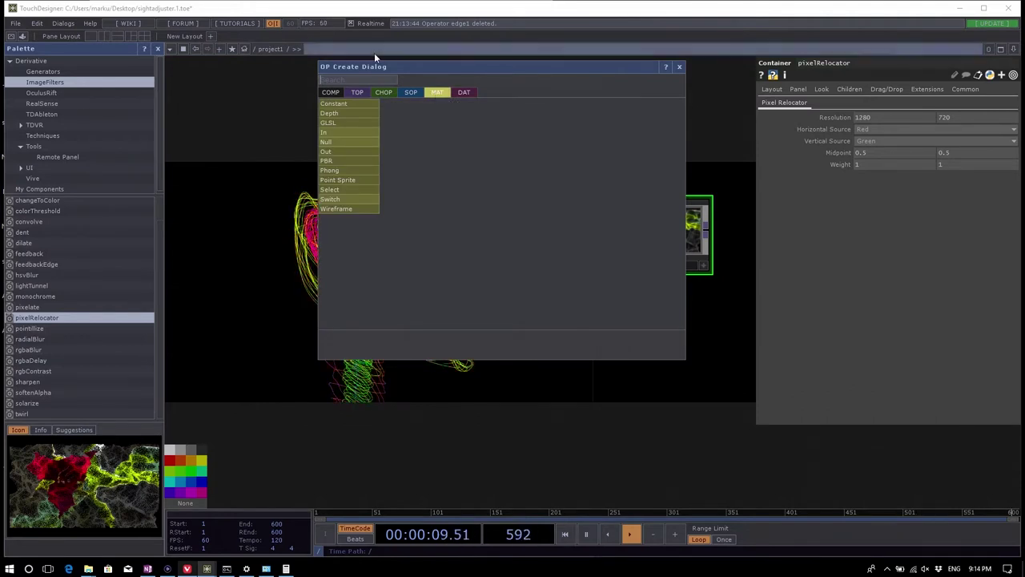
{"action": "left_click", "coordinate": [358, 93]}
{"action": "type", "text": "movi"}
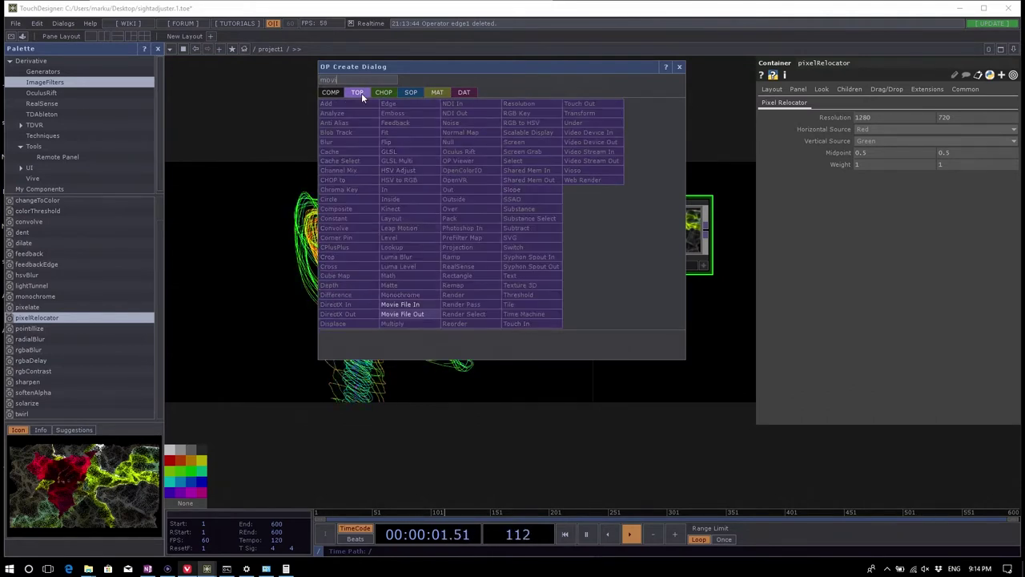
{"action": "left_click", "coordinate": [400, 304]}
{"action": "left_click", "coordinate": [480, 191]}
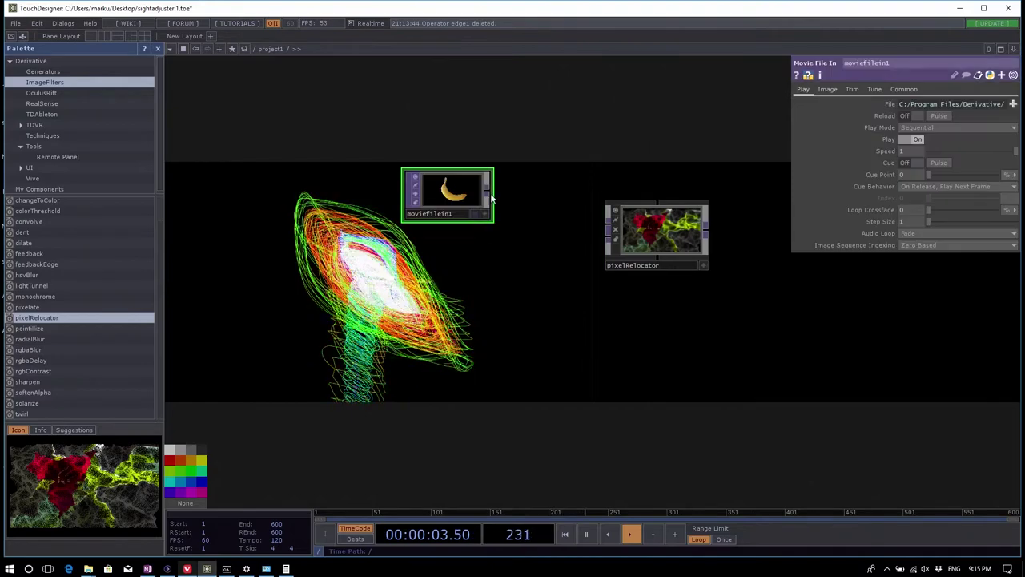
{"action": "left_click", "coordinate": [488, 191]}
{"action": "left_click", "coordinate": [609, 221]}
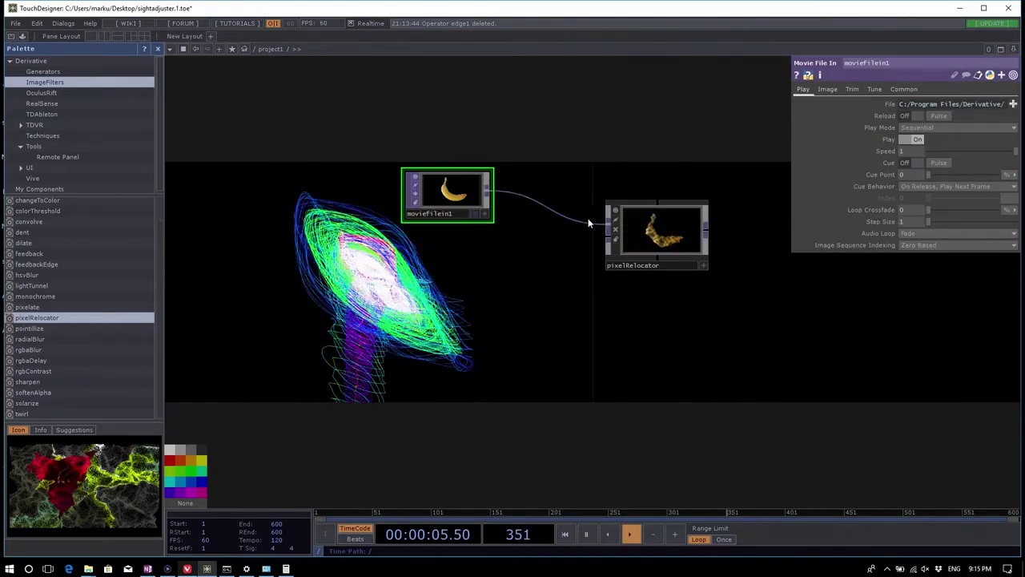
{"action": "left_click_drag", "start_coordinate": [452, 194], "coordinate": [475, 203]}
Step: Create a Noise TOP and place it below moviefilein1
{"action": "left_click_drag", "start_coordinate": [504, 299], "coordinate": [441, 235]}
{"action": "key", "text": "Tab"}
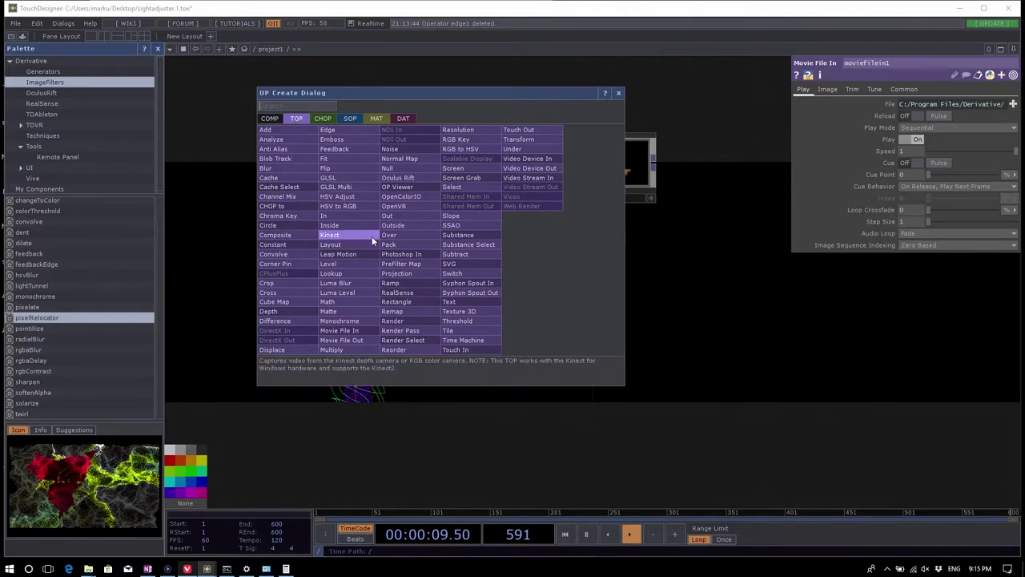
{"action": "type", "text": "noise"}
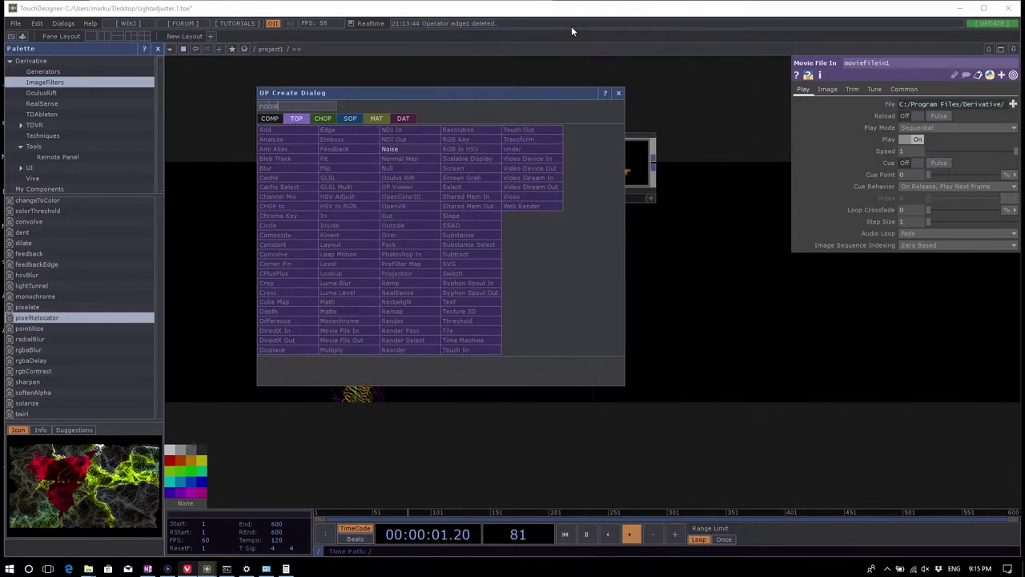
{"action": "left_click", "coordinate": [411, 148]}
{"action": "left_click", "coordinate": [410, 213]}
Step: Set noise1's resolution to 1280 x 720 and align the node beneath moviefilein1
{"action": "left_click", "coordinate": [905, 90]}
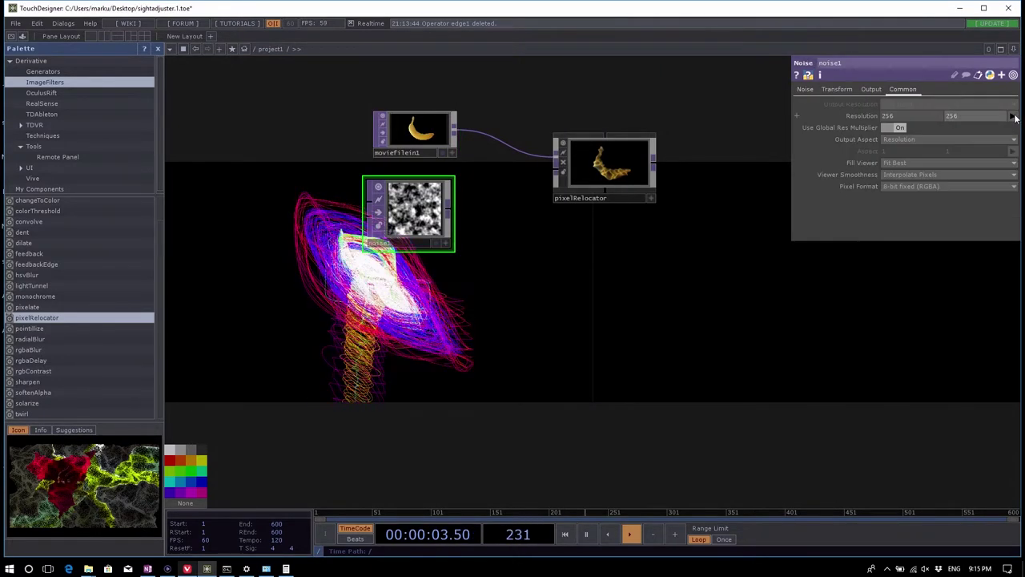
{"action": "left_click", "coordinate": [1012, 116]}
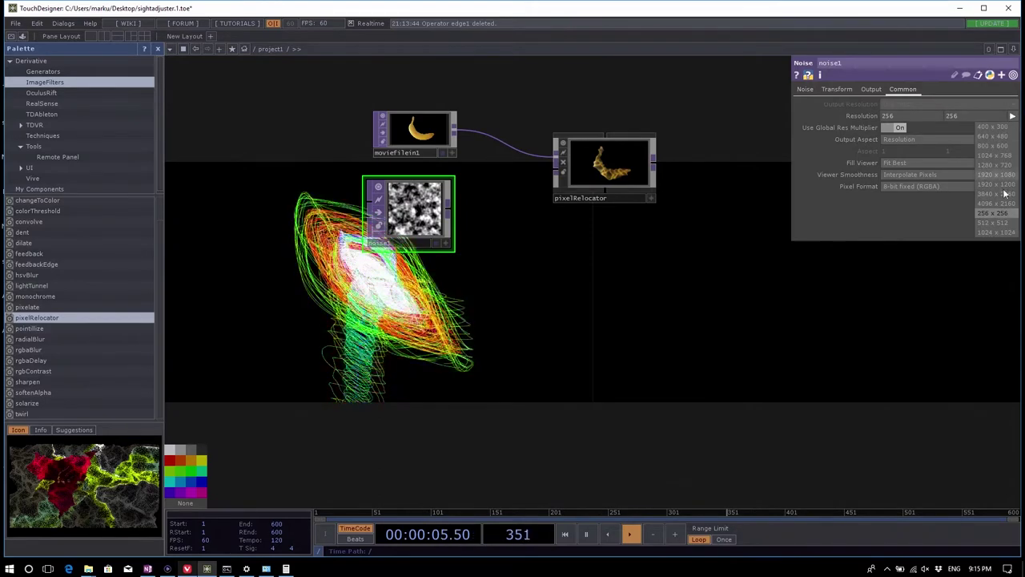
{"action": "left_click", "coordinate": [995, 164]}
{"action": "left_click_drag", "start_coordinate": [423, 206], "coordinate": [429, 206]}
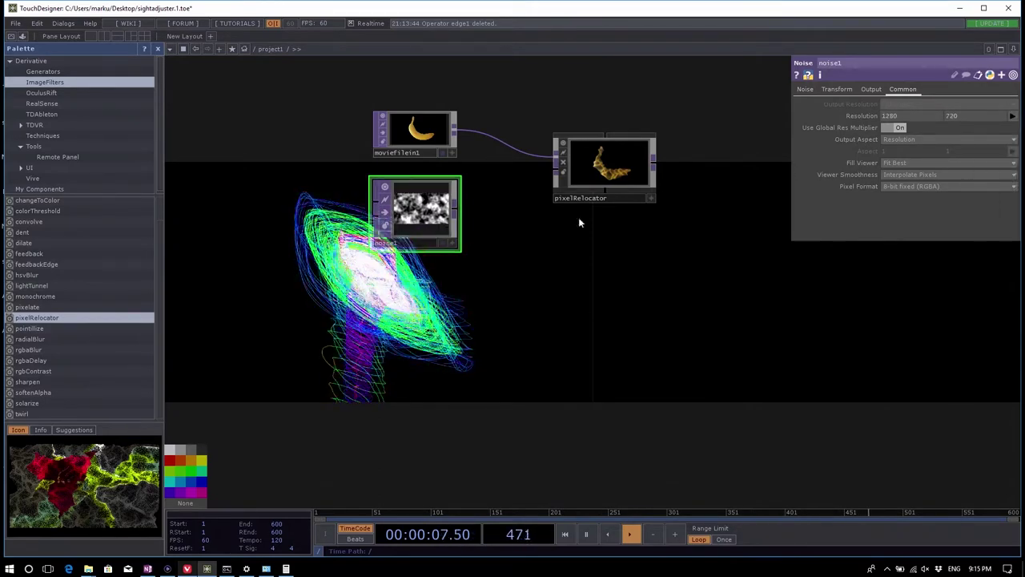
Step: Open the OP Create Dialog to add another operator near noise1
{"action": "key", "text": "Tab"}
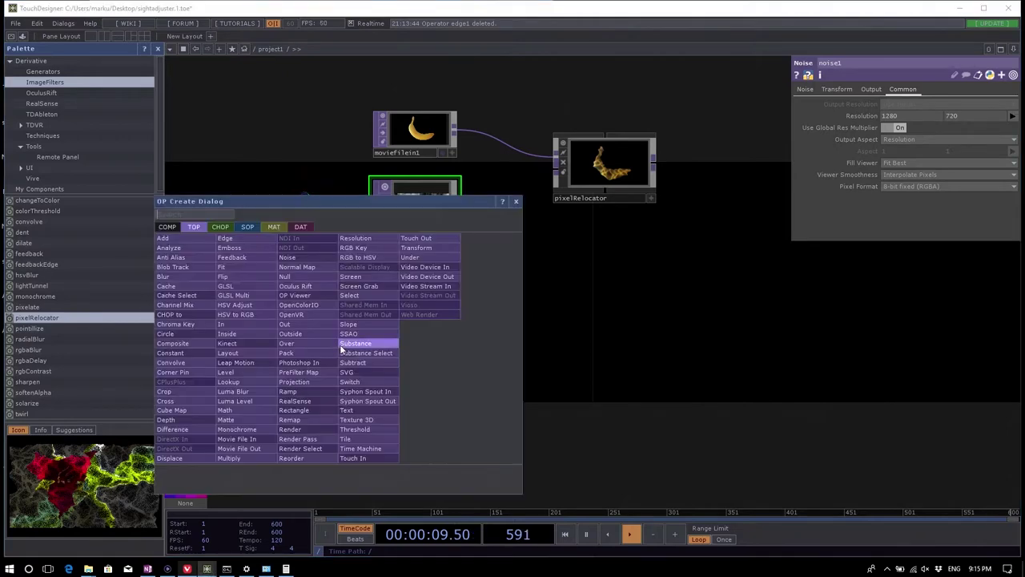
Step: Add a Constant CHOP to the network below the noise1 operator
{"action": "left_click", "coordinate": [221, 227]}
{"action": "type", "text": "con"}
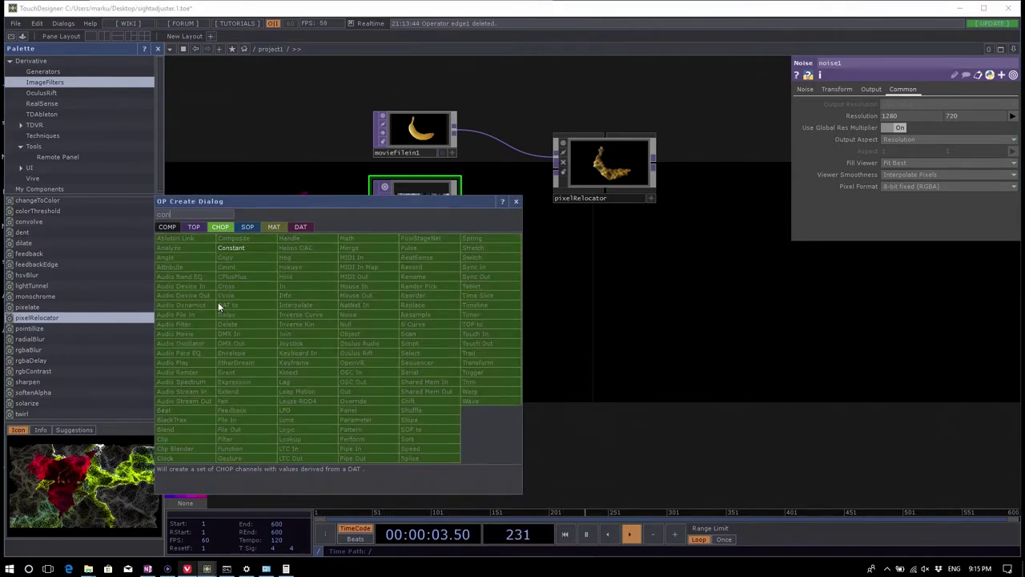
{"action": "left_click", "coordinate": [246, 253]}
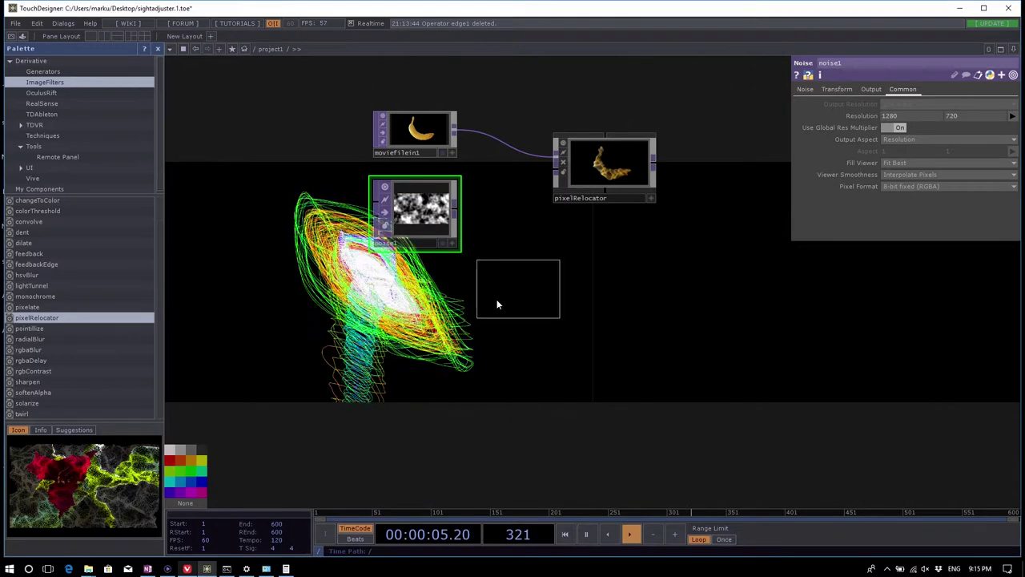
{"action": "left_click", "coordinate": [313, 329]}
Step: Chain a Speed CHOP and a Null CHOP after the new constant operator
{"action": "right_click", "coordinate": [351, 328]}
{"action": "type", "text": "spee"}
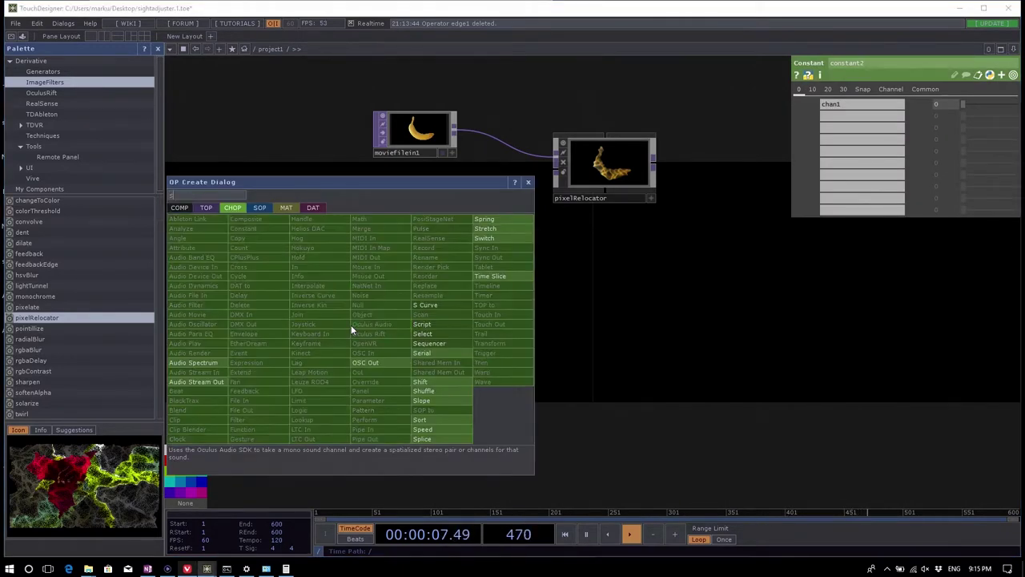
{"action": "left_click", "coordinate": [432, 429]}
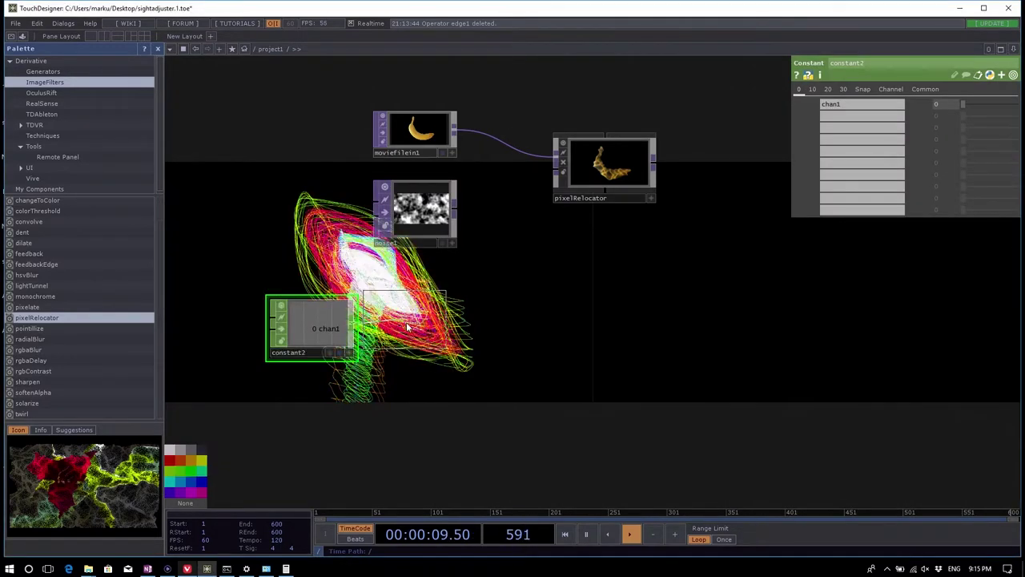
{"action": "left_click", "coordinate": [414, 334]}
{"action": "right_click", "coordinate": [453, 334]}
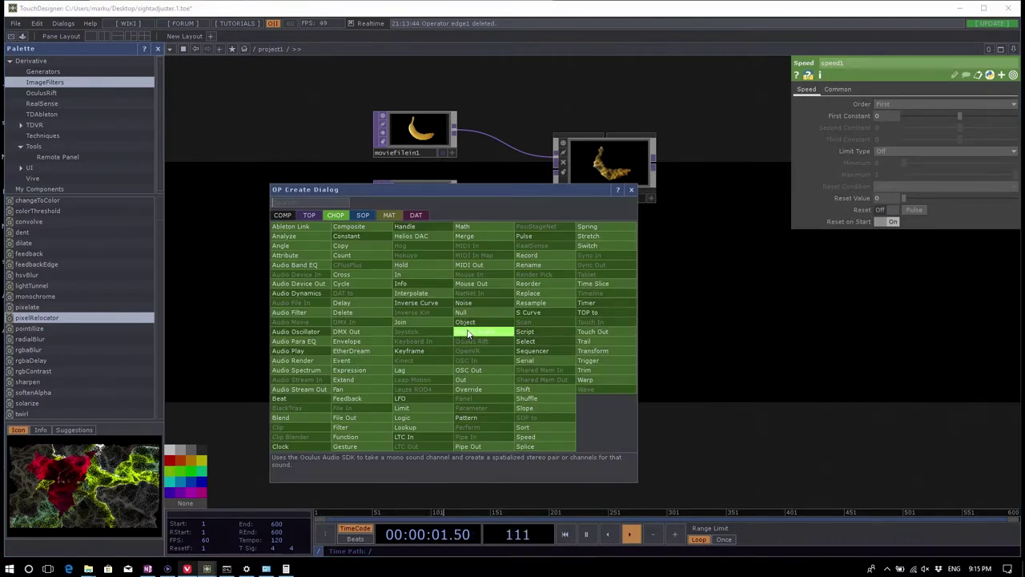
{"action": "left_click", "coordinate": [485, 321]}
{"action": "left_click", "coordinate": [517, 338]}
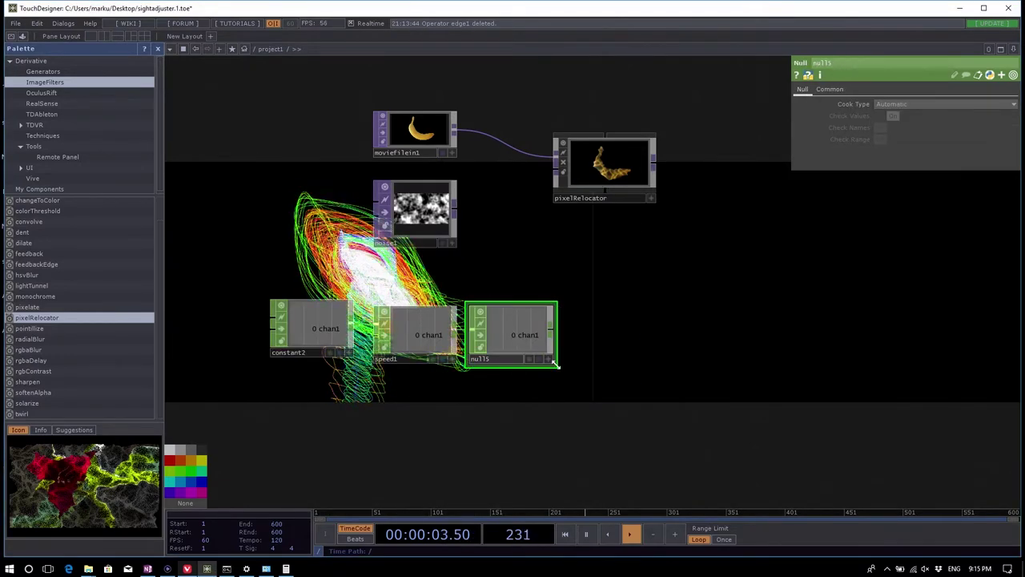
Step: Export the Null CHOP's chan1 channel to the Z translation of noise1
{"action": "left_click_drag", "start_coordinate": [551, 362], "coordinate": [419, 205]}
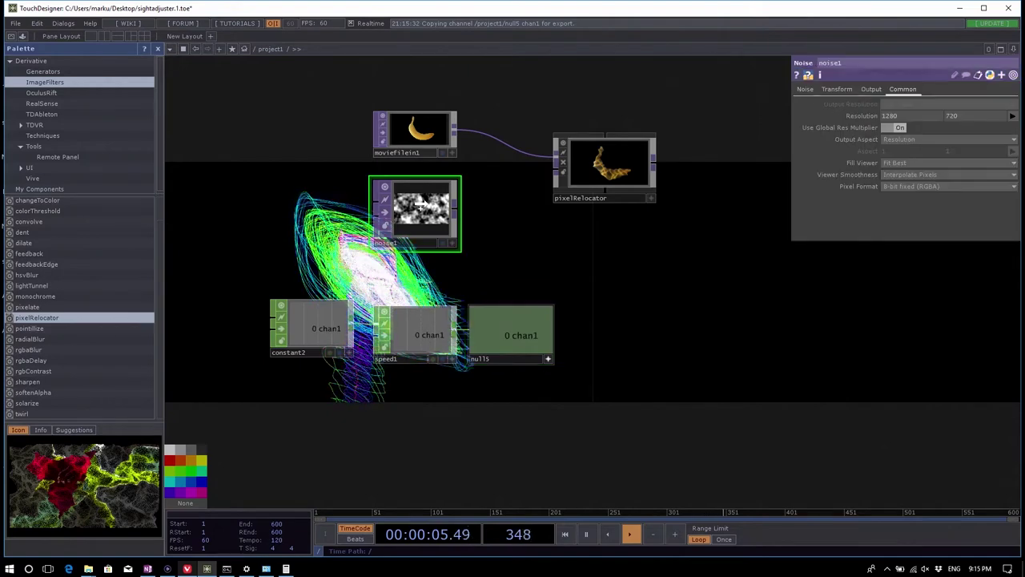
{"action": "left_click", "coordinate": [803, 89]}
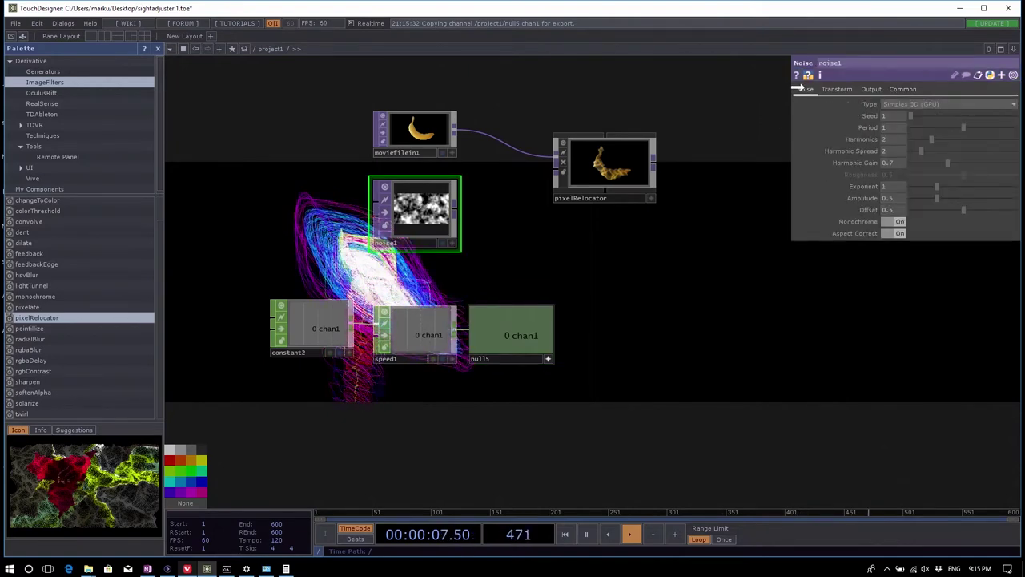
{"action": "left_click", "coordinate": [837, 89]}
{"action": "left_click_drag", "start_coordinate": [905, 96], "coordinate": [981, 128]}
{"action": "left_click", "coordinate": [513, 337]}
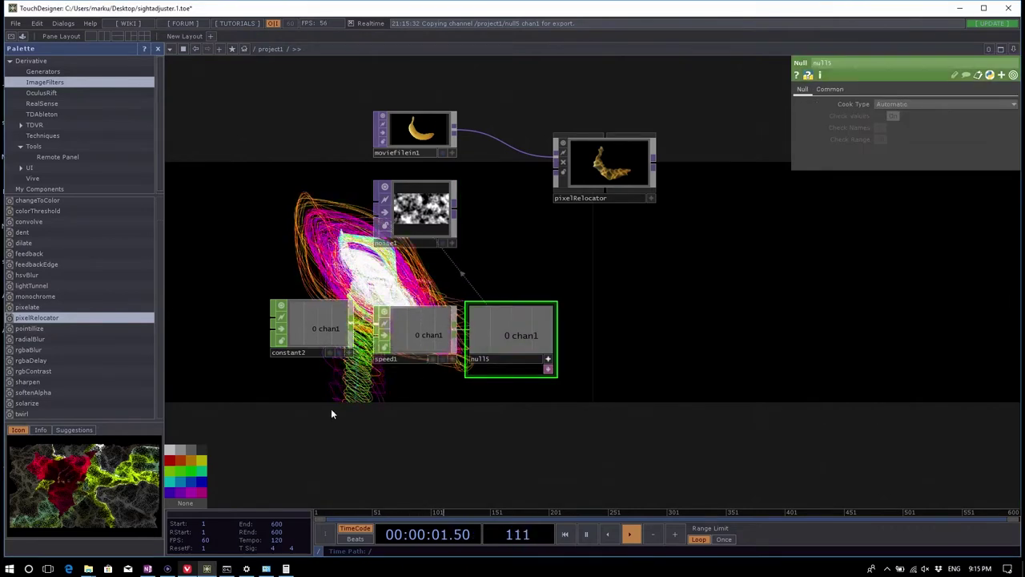
Step: Set chan1 of the Constant CHOP to 0.08 so the noise evolves over time
{"action": "left_click", "coordinate": [342, 357]}
{"action": "middle_click_drag", "start_coordinate": [944, 106], "coordinate": [947, 93]}
{"action": "scroll", "coordinate": [495, 297], "scroll_direction": "up", "scroll_amount": 5}
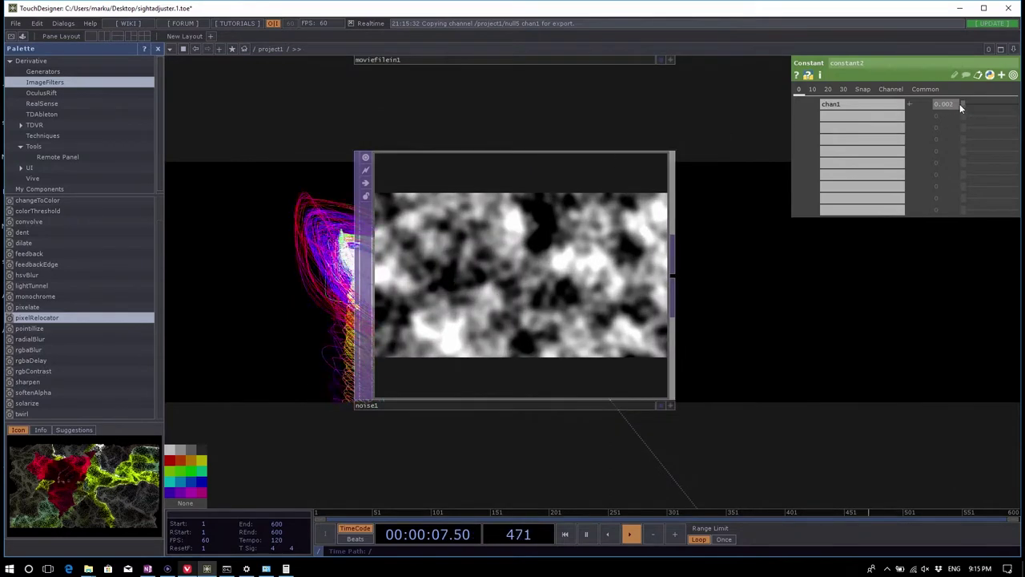
Step: Set the pixel format of noise1 to 32-bit float (RGBA)
{"action": "left_click", "coordinate": [538, 277]}
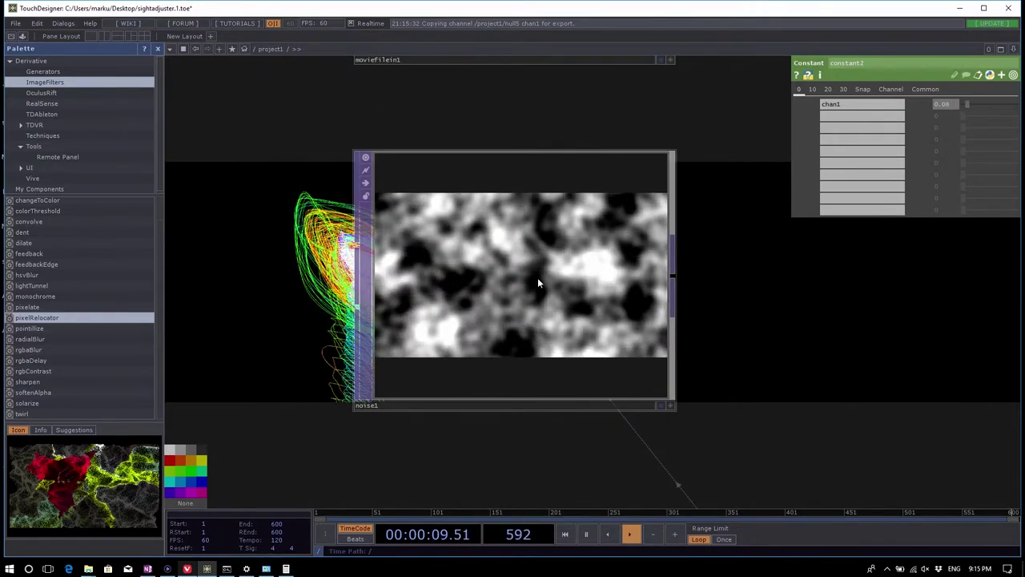
{"action": "left_click", "coordinate": [902, 89]}
{"action": "left_click", "coordinate": [945, 185]}
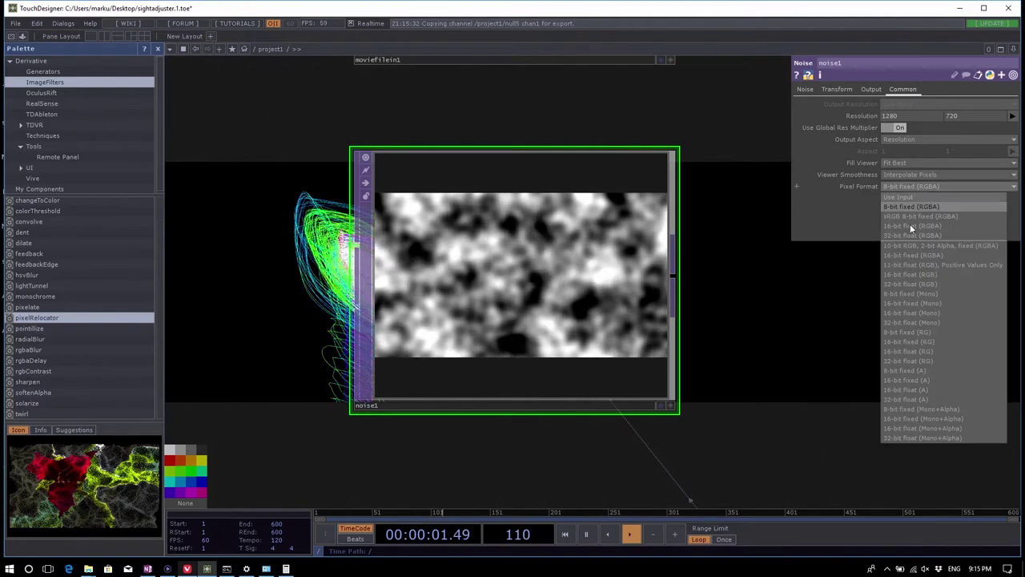
{"action": "left_click", "coordinate": [938, 232]}
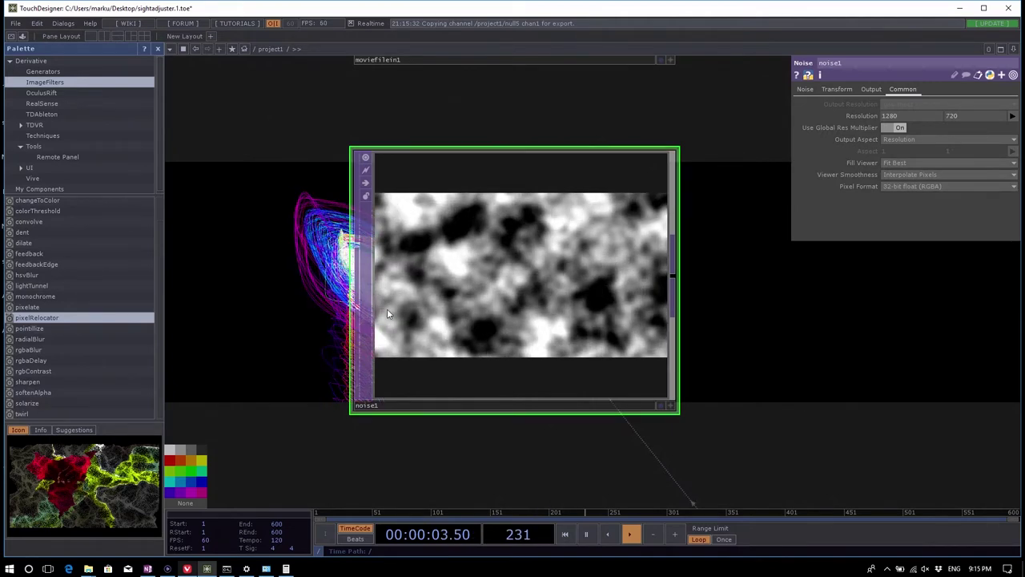
Step: Connect the output of noise1 to the second input of pixelRelocator and inspect the distorted banana
{"action": "scroll", "coordinate": [523, 393], "scroll_direction": "down", "scroll_amount": 4}
{"action": "scroll", "coordinate": [523, 393], "scroll_direction": "down", "scroll_amount": 2}
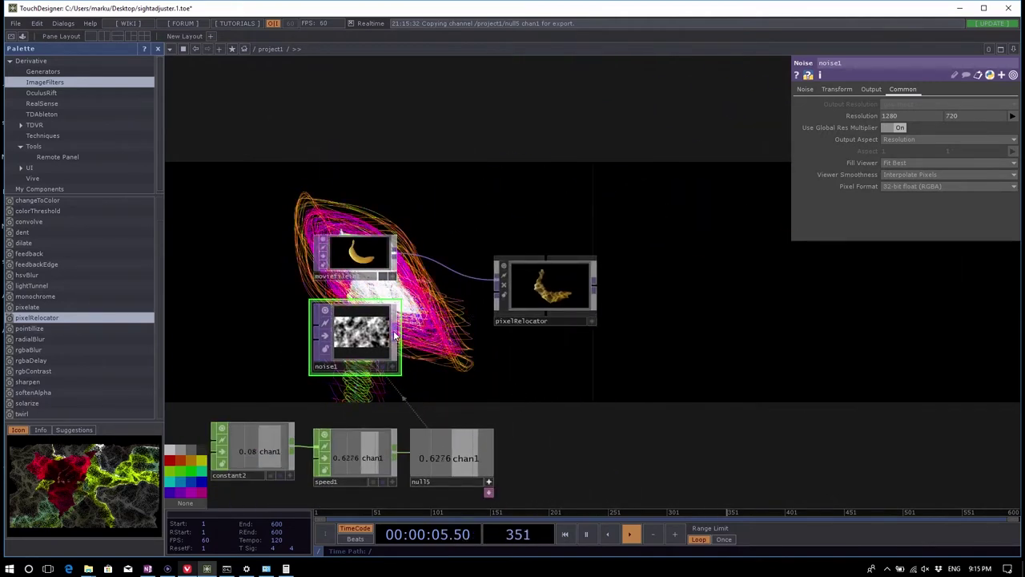
{"action": "scroll", "coordinate": [513, 296], "scroll_direction": "up", "scroll_amount": 5}
{"action": "left_click", "coordinate": [548, 286]}
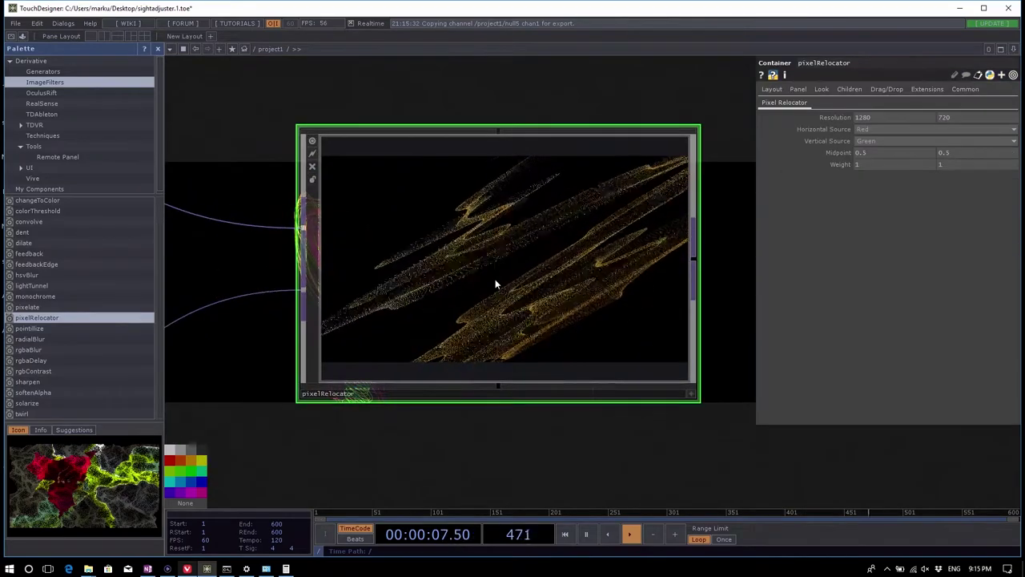
{"action": "scroll", "coordinate": [495, 278], "scroll_direction": "down", "scroll_amount": 5}
{"action": "scroll", "coordinate": [617, 312], "scroll_direction": "up", "scroll_amount": 5}
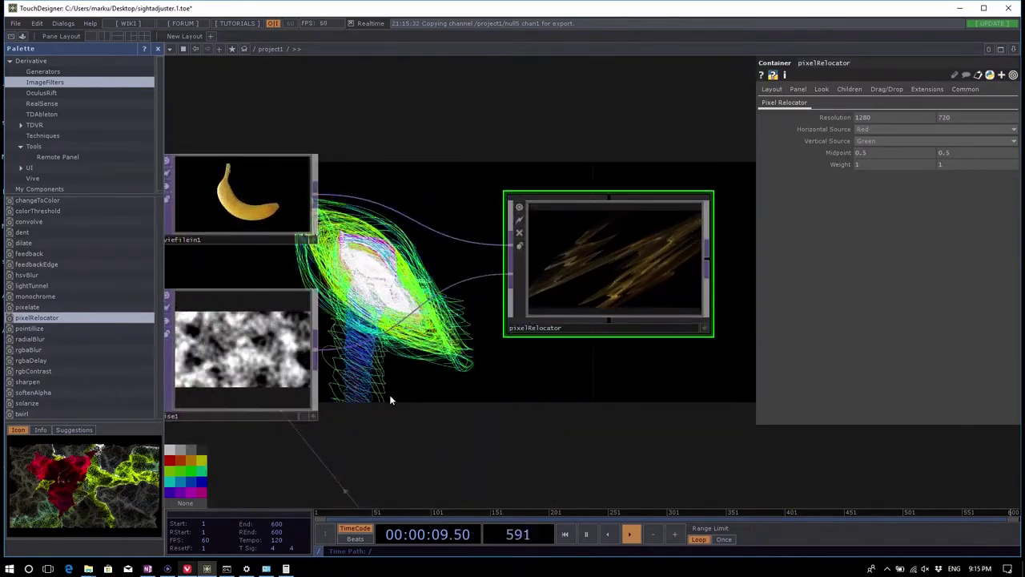
{"action": "left_click_drag", "start_coordinate": [389, 394], "coordinate": [434, 387]}
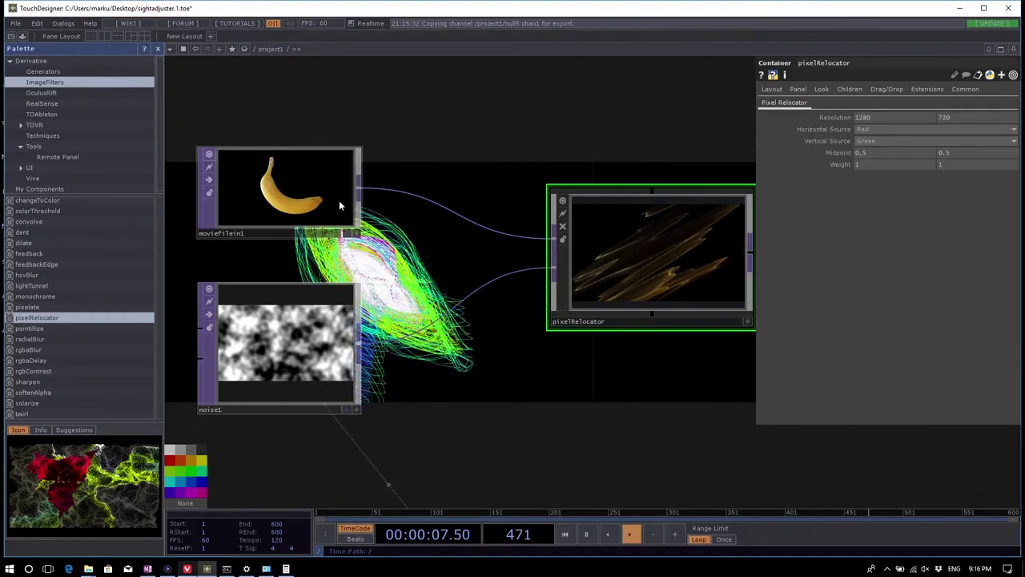
Step: Set the amplitude of noise1 to 0.01 while checking the pixelRelocator output
{"action": "scroll", "coordinate": [313, 208], "scroll_direction": "down", "scroll_amount": 3}
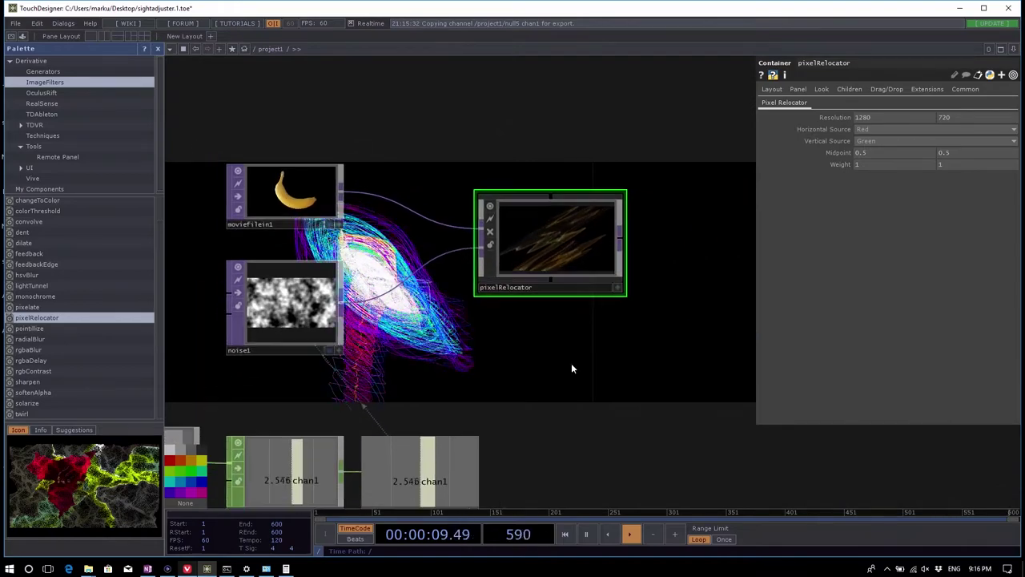
{"action": "left_click", "coordinate": [288, 304]}
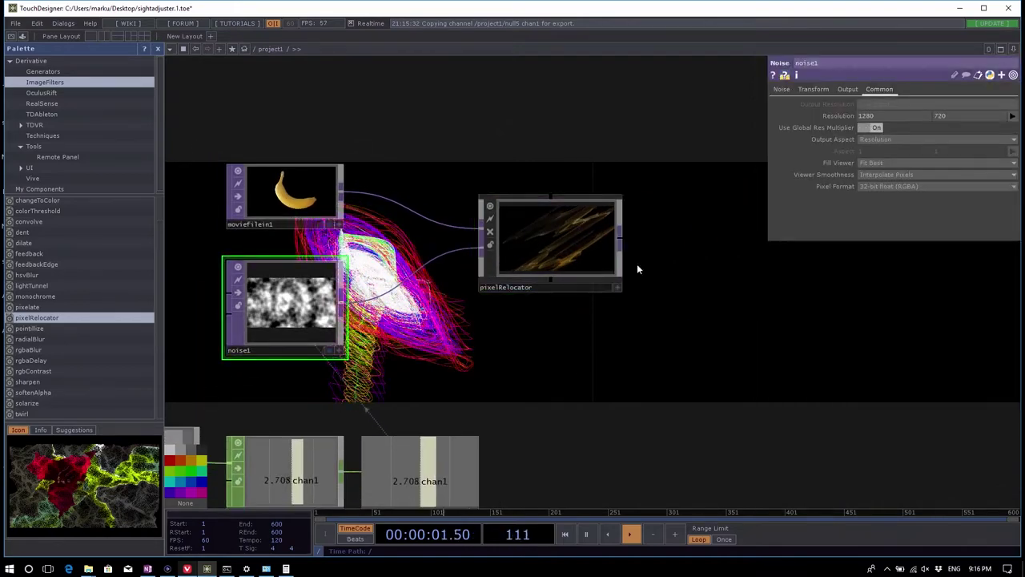
{"action": "scroll", "coordinate": [633, 260], "scroll_direction": "up", "scroll_amount": 5}
{"action": "left_click", "coordinate": [781, 89]}
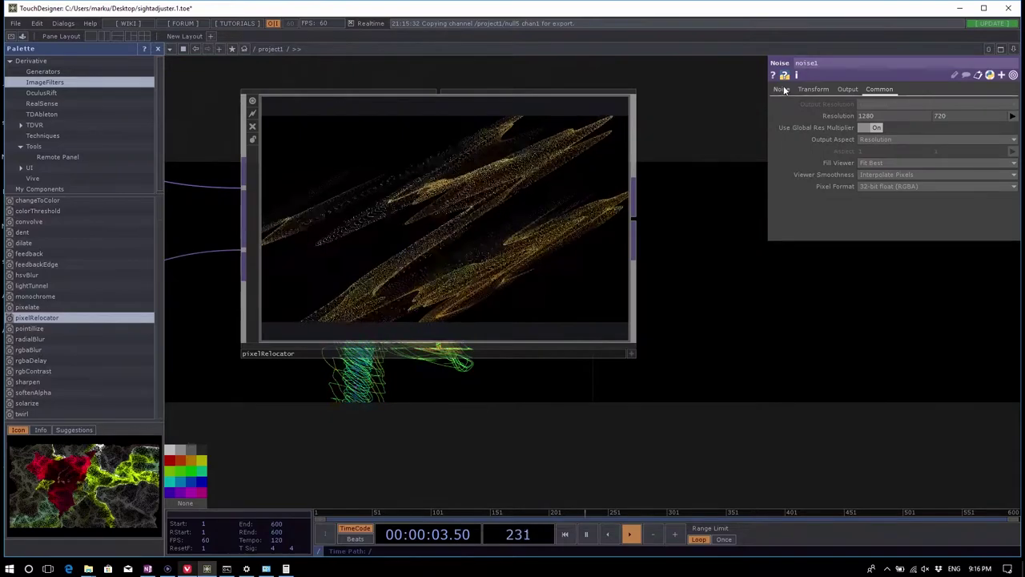
{"action": "left_click_drag", "start_coordinate": [923, 198], "coordinate": [890, 198]}
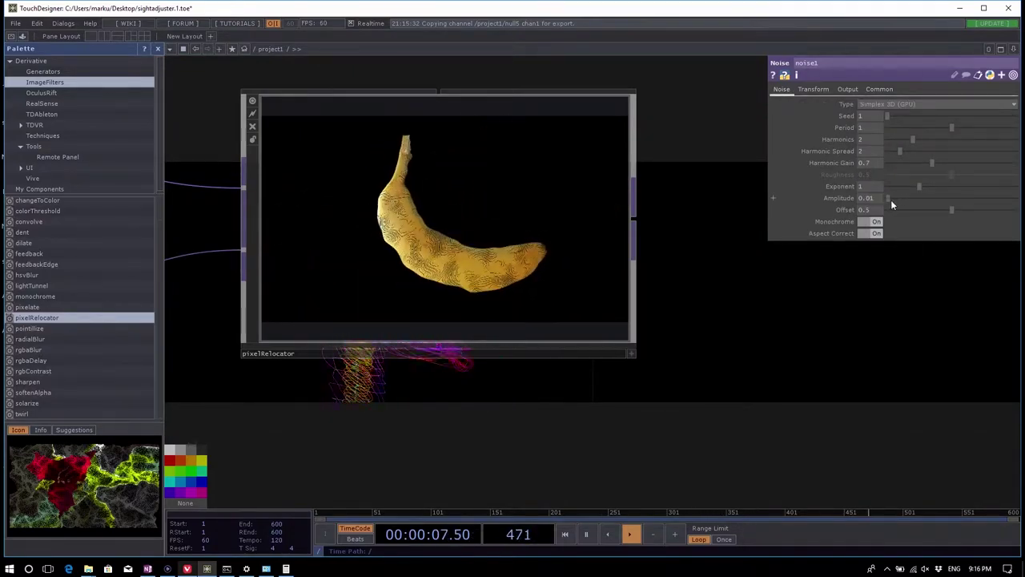
Step: Add an Over TOP after the output of pixelRelocator, leaving room between them
{"action": "scroll", "coordinate": [645, 247], "scroll_direction": "up", "scroll_amount": 3}
{"action": "scroll", "coordinate": [561, 297], "scroll_direction": "down", "scroll_amount": 5}
{"action": "scroll", "coordinate": [526, 315], "scroll_direction": "up", "scroll_amount": 2}
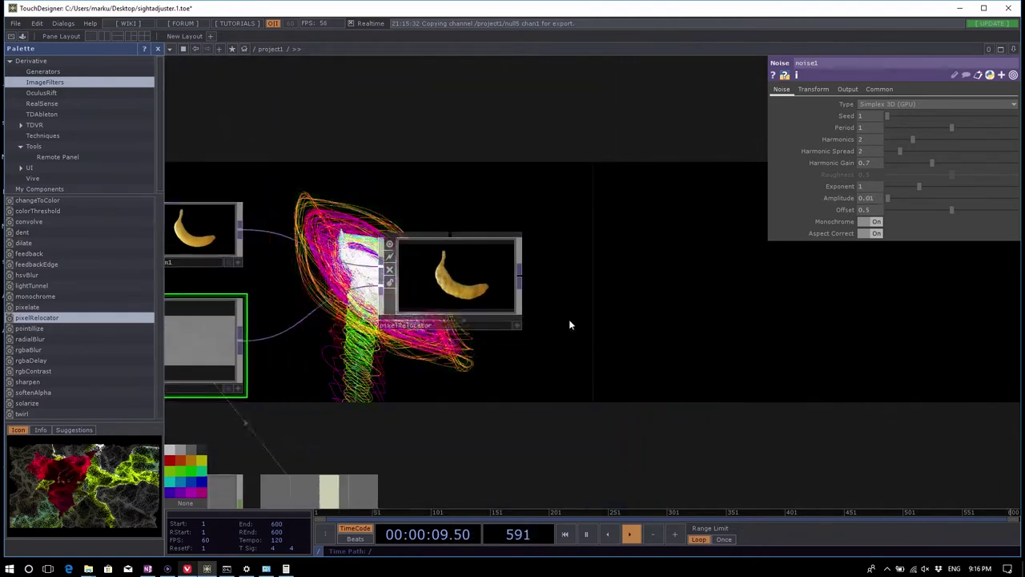
{"action": "key", "text": "Tab"}
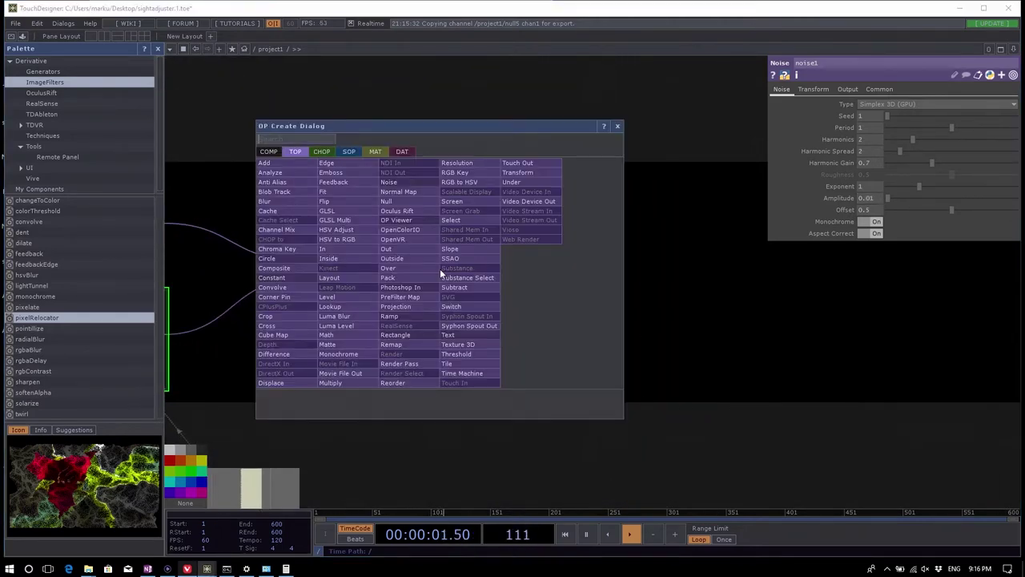
{"action": "left_click", "coordinate": [388, 268]}
{"action": "left_click", "coordinate": [798, 276]}
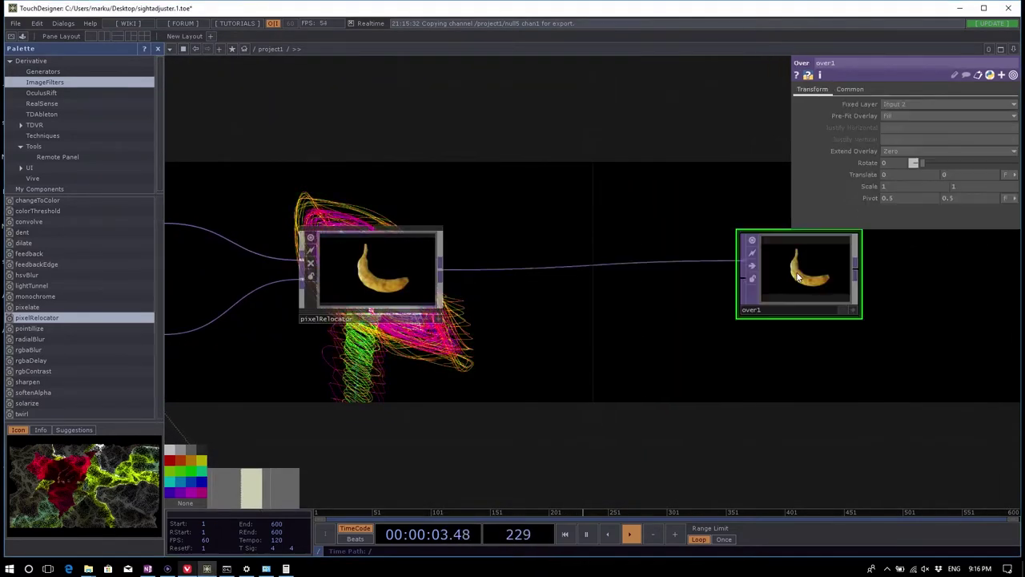
Step: Branch a Feedback TOP off pixelRelocator, target it at over1, and connect it to over1's second input
{"action": "key", "text": "Tab"}
{"action": "type", "text": "fe"}
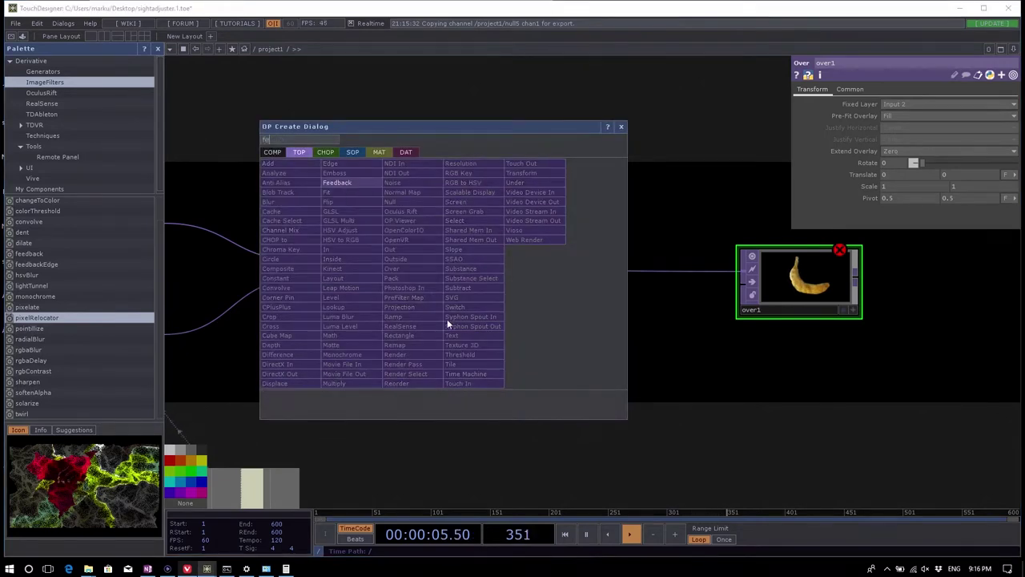
{"action": "left_click", "coordinate": [356, 182]}
{"action": "left_click", "coordinate": [513, 435]}
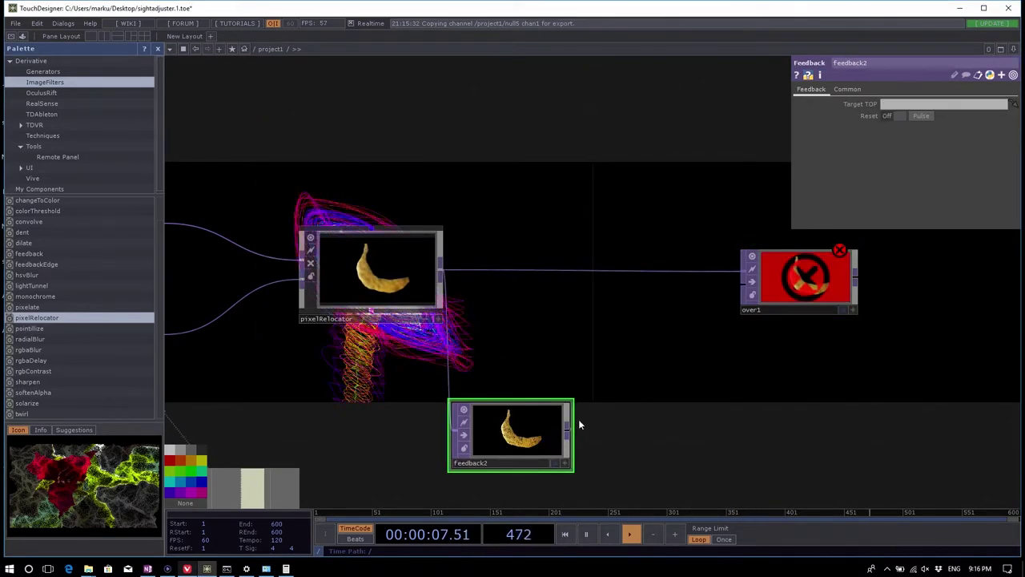
{"action": "mouse_move", "coordinate": [567, 425]}
{"action": "left_mouse_down"}
{"action": "mouse_move", "coordinate": [745, 284]}
{"action": "mouse_move", "coordinate": [561, 424]}
{"action": "left_mouse_up"}
{"action": "left_click_drag", "start_coordinate": [492, 446], "coordinate": [555, 374]}
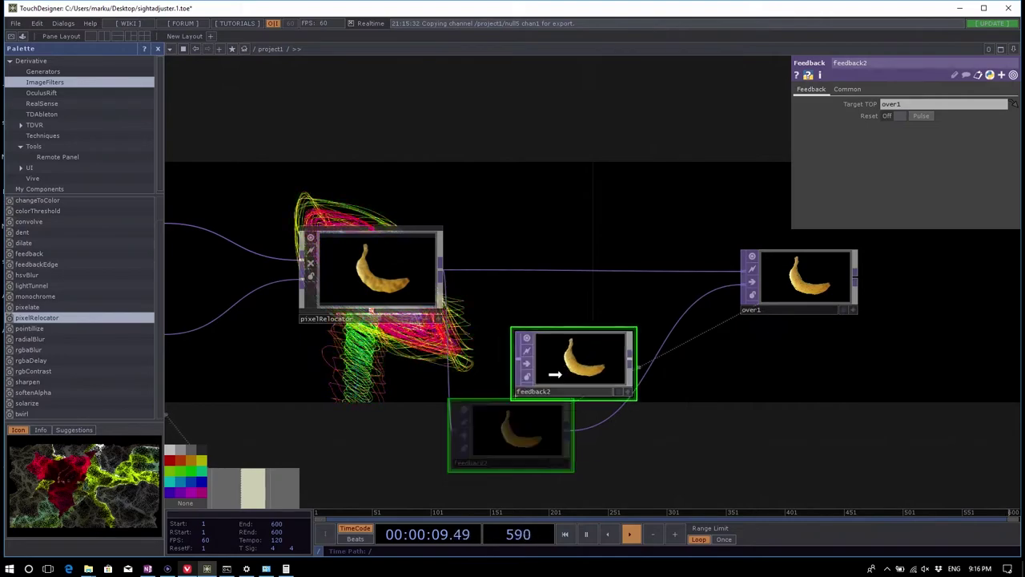
Step: Append a Null TOP to over1, display it in the network background, and move it farther along
{"action": "right_click", "coordinate": [734, 303]}
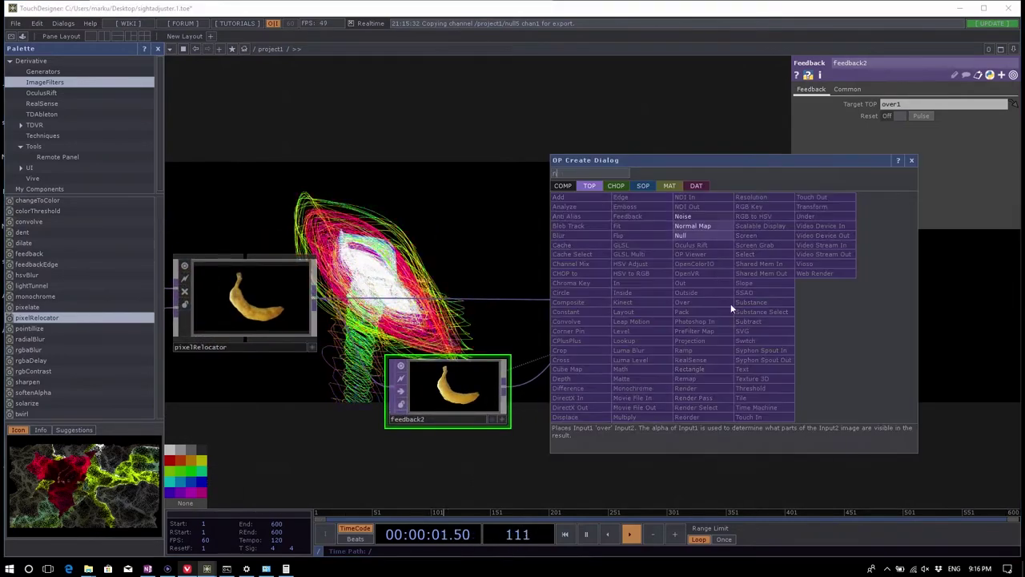
{"action": "left_click", "coordinate": [703, 236]}
{"action": "left_click", "coordinate": [939, 311]}
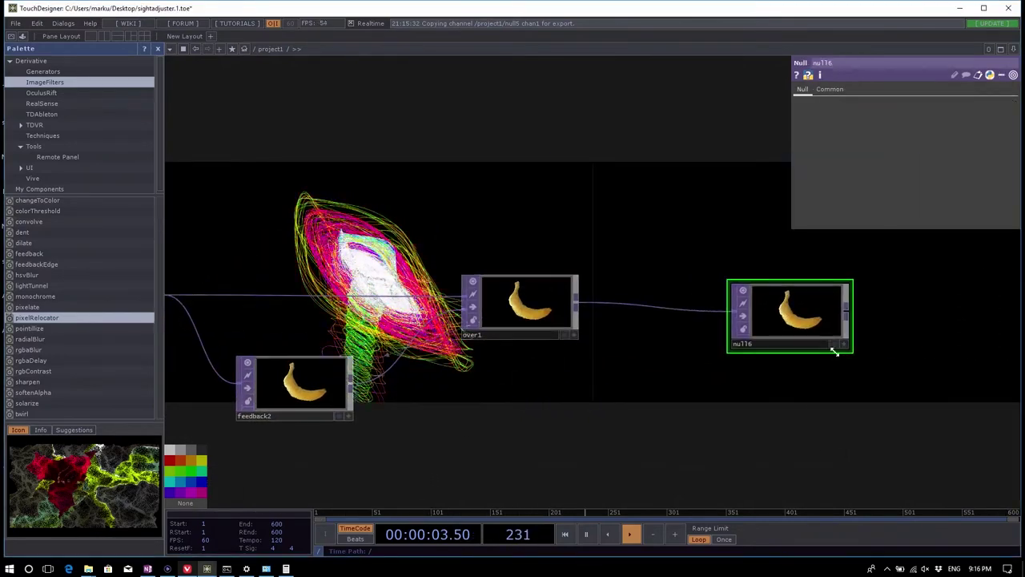
{"action": "left_click", "coordinate": [834, 346]}
{"action": "left_click_drag", "start_coordinate": [786, 325], "coordinate": [894, 321]}
{"action": "scroll", "coordinate": [736, 407], "scroll_direction": "down", "scroll_amount": 3}
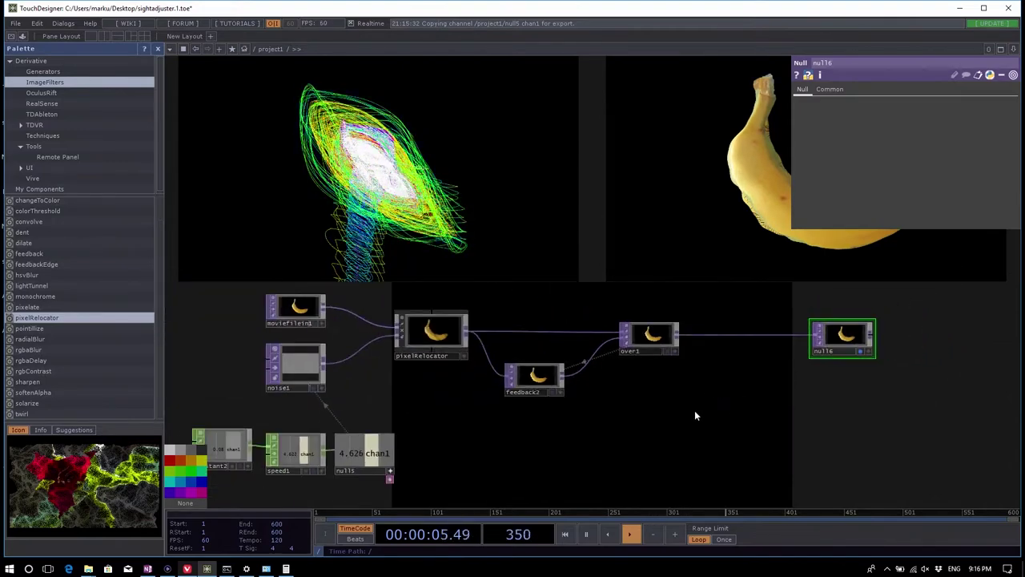
Step: Turn off the background display of the final Null TOP in the earlier render network
{"action": "scroll", "coordinate": [734, 297], "scroll_direction": "down", "scroll_amount": 3}
{"action": "left_click_drag", "start_coordinate": [734, 297], "coordinate": [501, 348]}
{"action": "scroll", "coordinate": [876, 409], "scroll_direction": "up", "scroll_amount": 3}
{"action": "left_click_drag", "start_coordinate": [876, 409], "coordinate": [727, 371]}
{"action": "scroll", "coordinate": [716, 366], "scroll_direction": "down", "scroll_amount": 3}
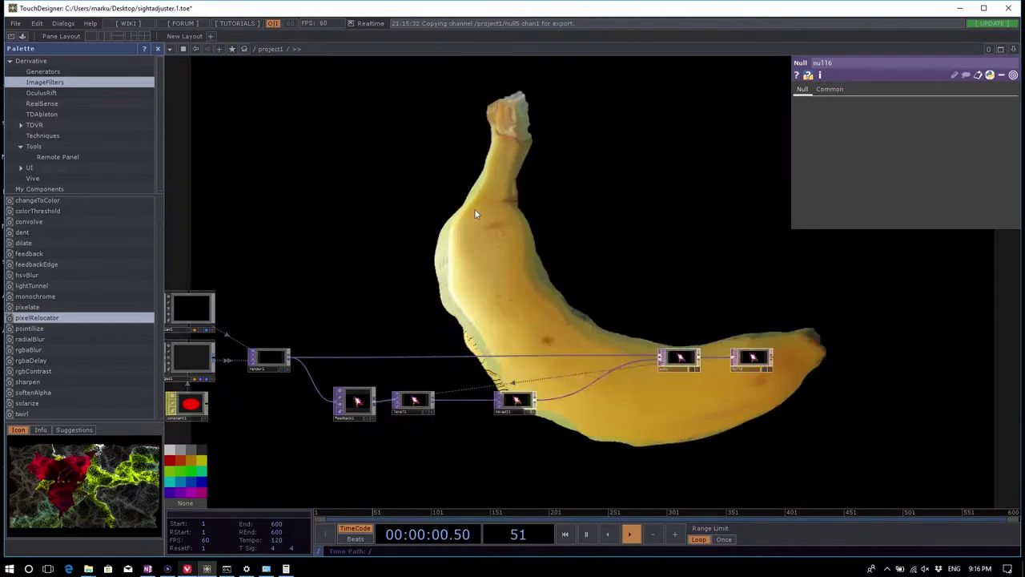
Step: Set the amplitude of noise1 to 0.04 in the banana network
{"action": "scroll", "coordinate": [474, 208], "scroll_direction": "down", "scroll_amount": 3}
{"action": "left_click_drag", "start_coordinate": [566, 435], "coordinate": [572, 248]}
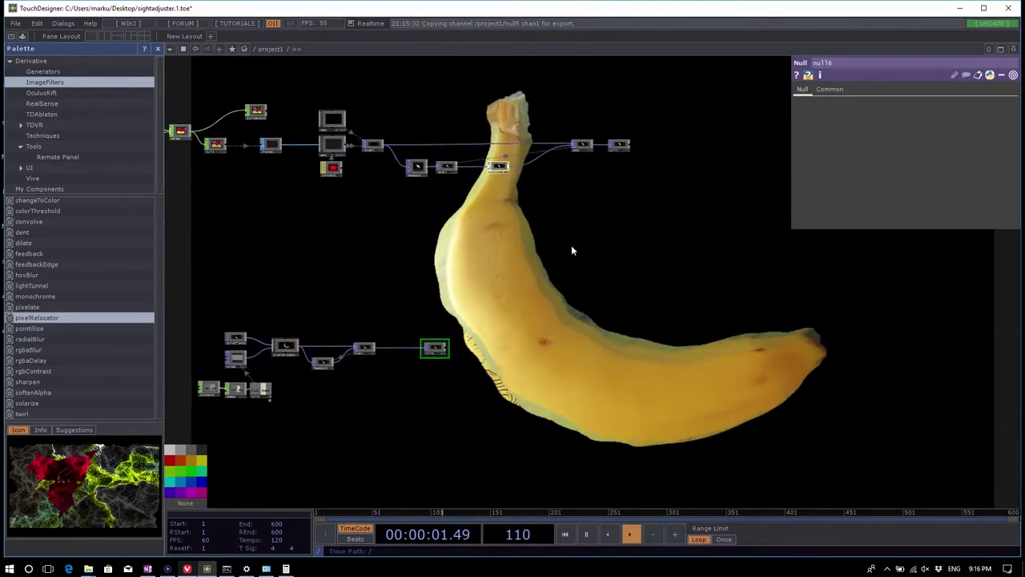
{"action": "scroll", "coordinate": [330, 306], "scroll_direction": "up", "scroll_amount": 3}
{"action": "scroll", "coordinate": [330, 306], "scroll_direction": "up", "scroll_amount": 3}
{"action": "left_click_drag", "start_coordinate": [168, 344], "coordinate": [360, 328]}
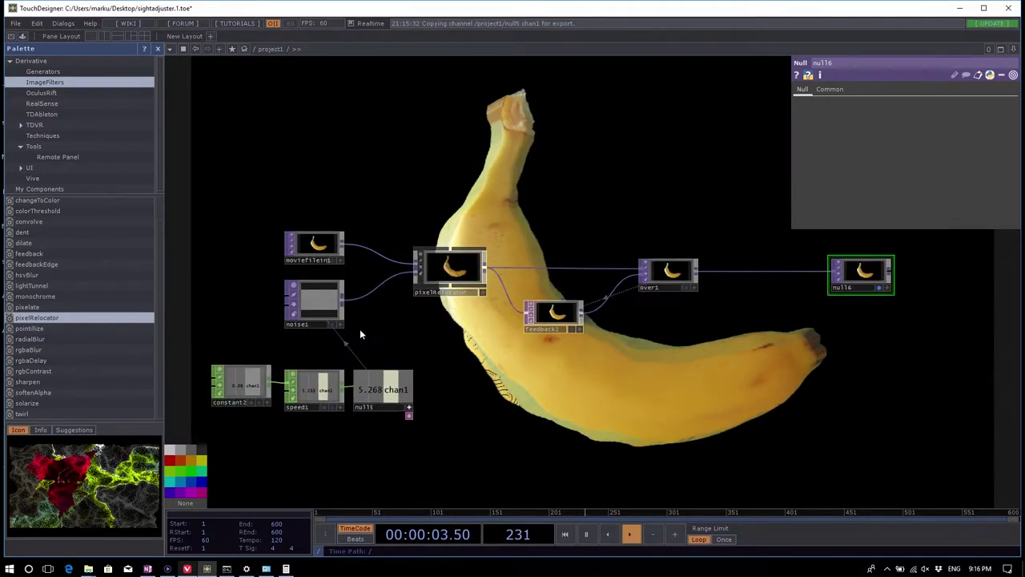
{"action": "left_click", "coordinate": [319, 296]}
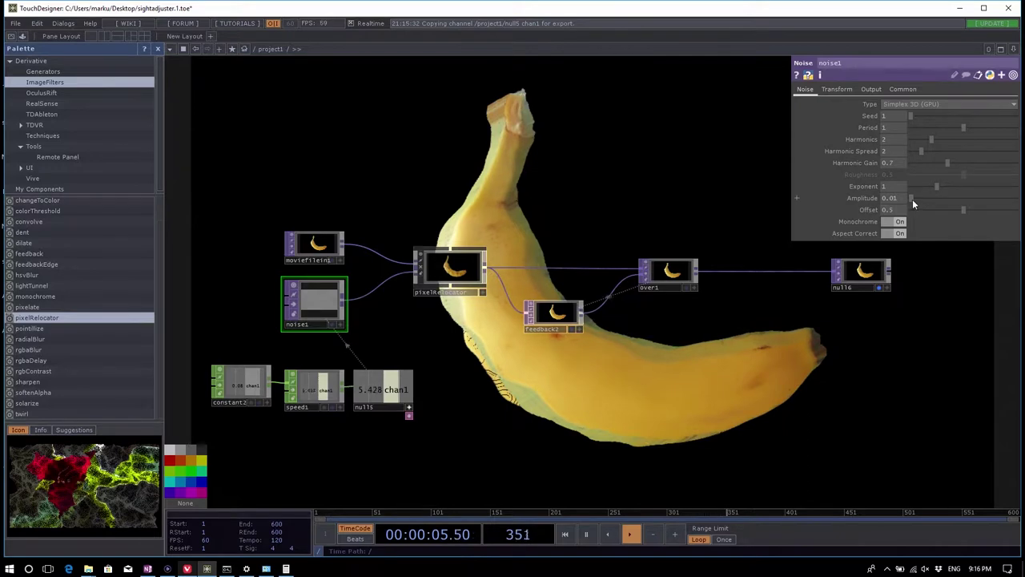
{"action": "left_click_drag", "start_coordinate": [912, 198], "coordinate": [913, 198]}
Step: Insert a Feedback TOP between moviefilein1 and pixelRelocator and target it at null6
{"action": "left_click_drag", "start_coordinate": [728, 436], "coordinate": [683, 480]}
{"action": "left_click_drag", "start_coordinate": [292, 288], "coordinate": [436, 233]}
{"action": "right_click", "coordinate": [439, 230]}
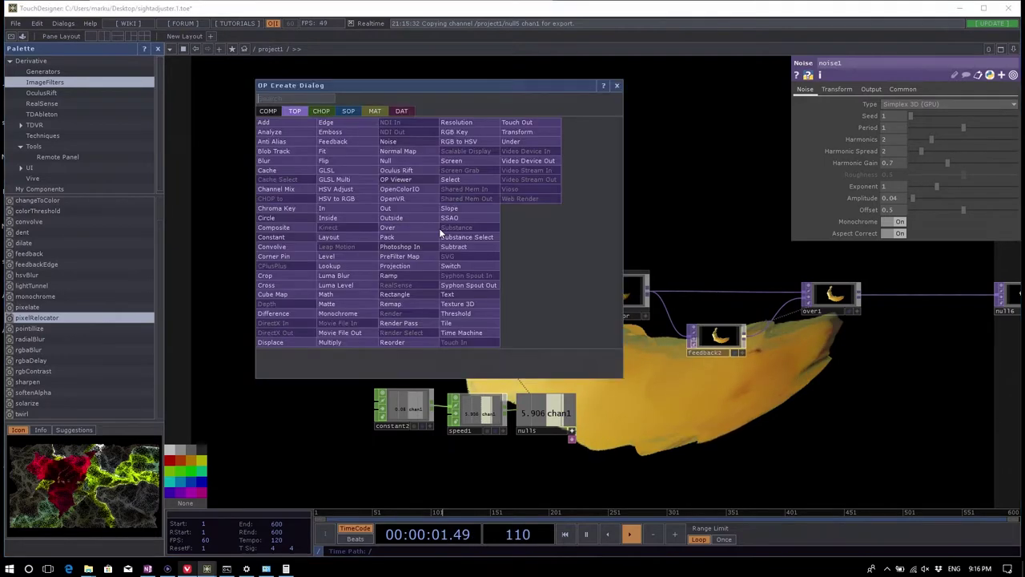
{"action": "type", "text": "fe"}
{"action": "left_click", "coordinate": [338, 148]}
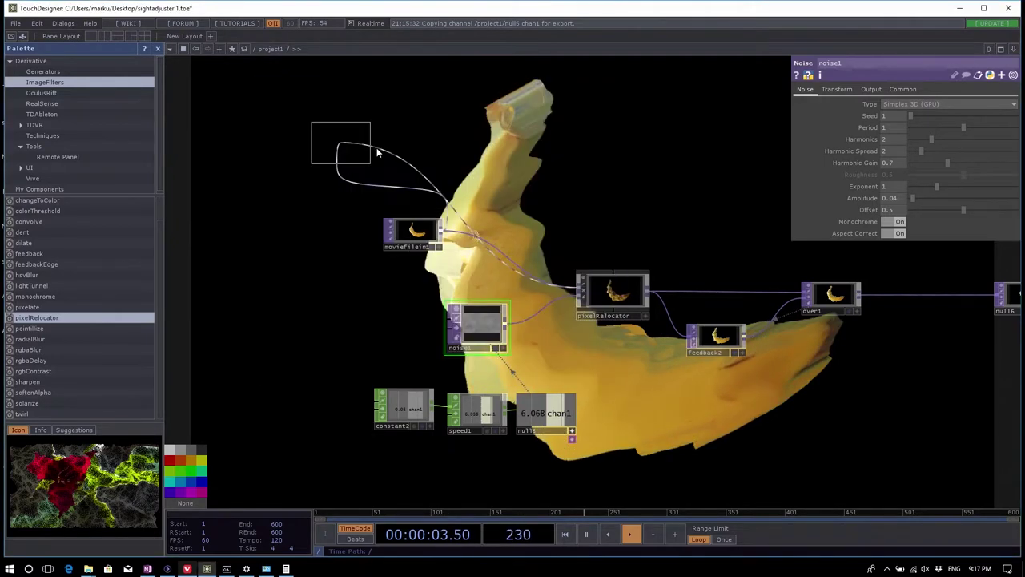
{"action": "left_click", "coordinate": [508, 254]}
{"action": "key", "text": "h"}
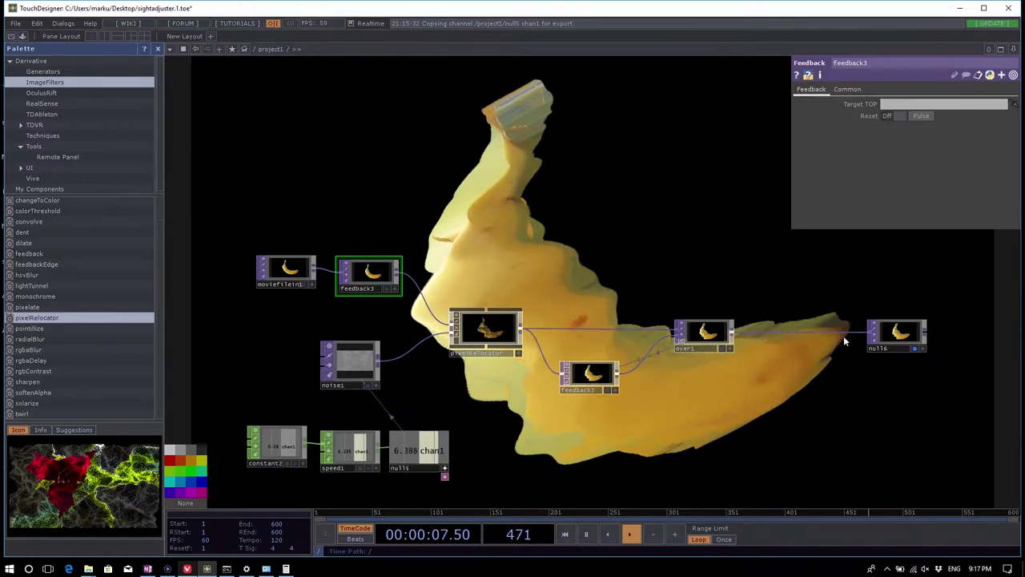
{"action": "left_click_drag", "start_coordinate": [349, 273], "coordinate": [351, 272]}
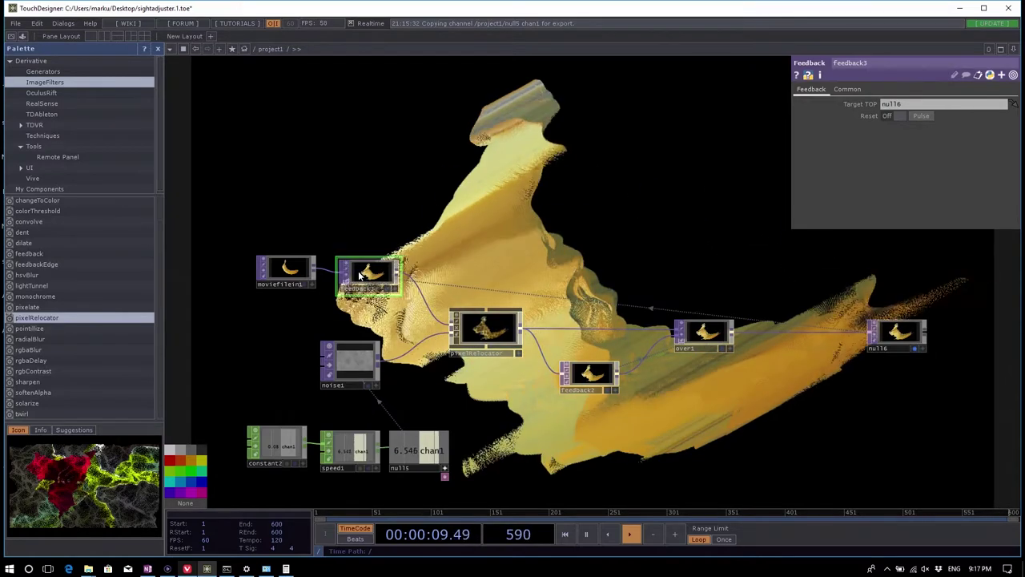
Step: Turn off Monochrome on noise1 and set its amplitude to 0.01
{"action": "left_click", "coordinate": [350, 353]}
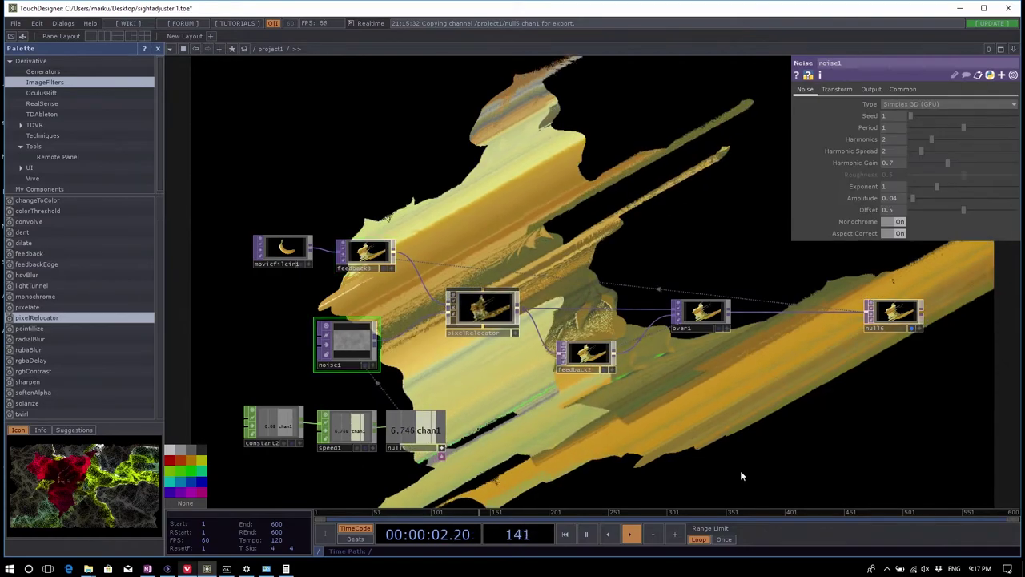
{"action": "left_click", "coordinate": [898, 221]}
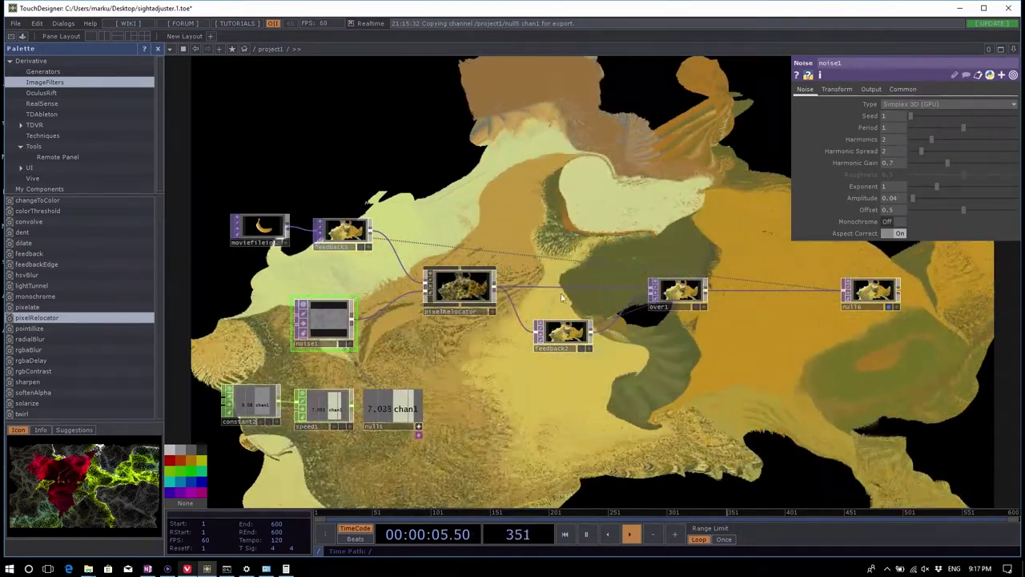
{"action": "scroll", "coordinate": [321, 321], "scroll_direction": "up", "scroll_amount": 6}
{"action": "scroll", "coordinate": [320, 312], "scroll_direction": "down", "scroll_amount": 2}
{"action": "scroll", "coordinate": [321, 308], "scroll_direction": "up", "scroll_amount": 3}
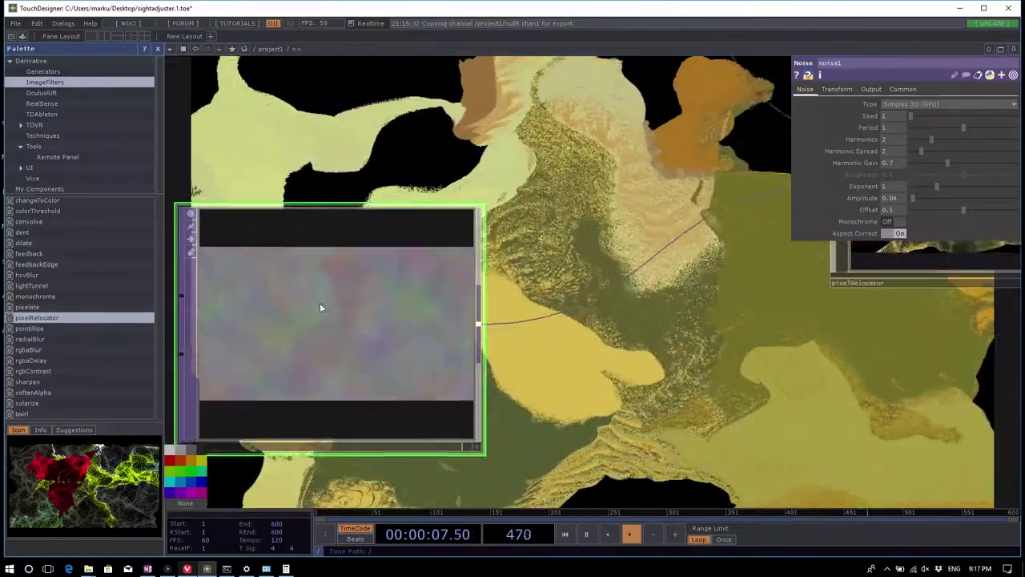
{"action": "scroll", "coordinate": [376, 371], "scroll_direction": "down", "scroll_amount": 5}
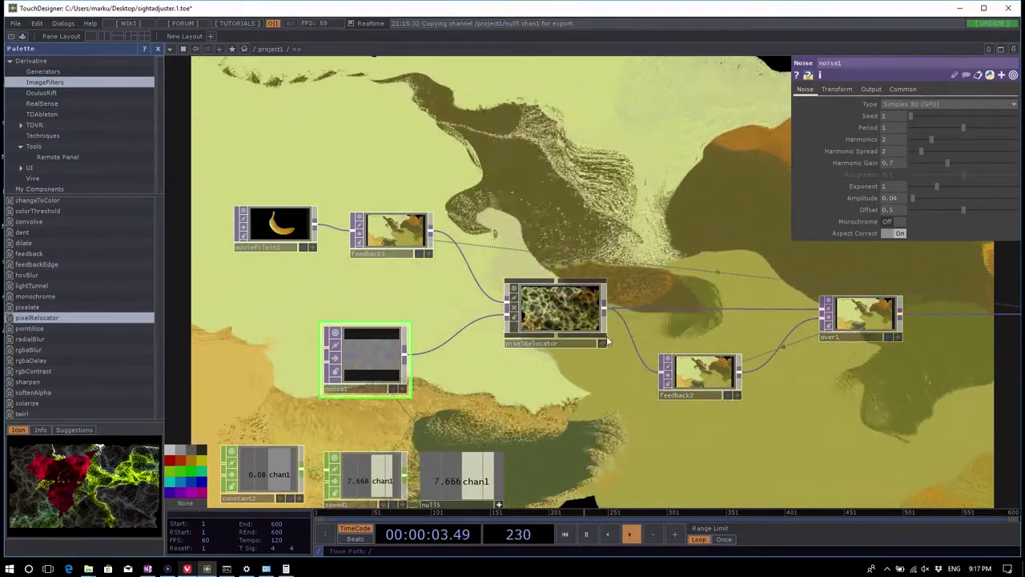
{"action": "middle_click_drag", "start_coordinate": [899, 197], "coordinate": [849, 216]}
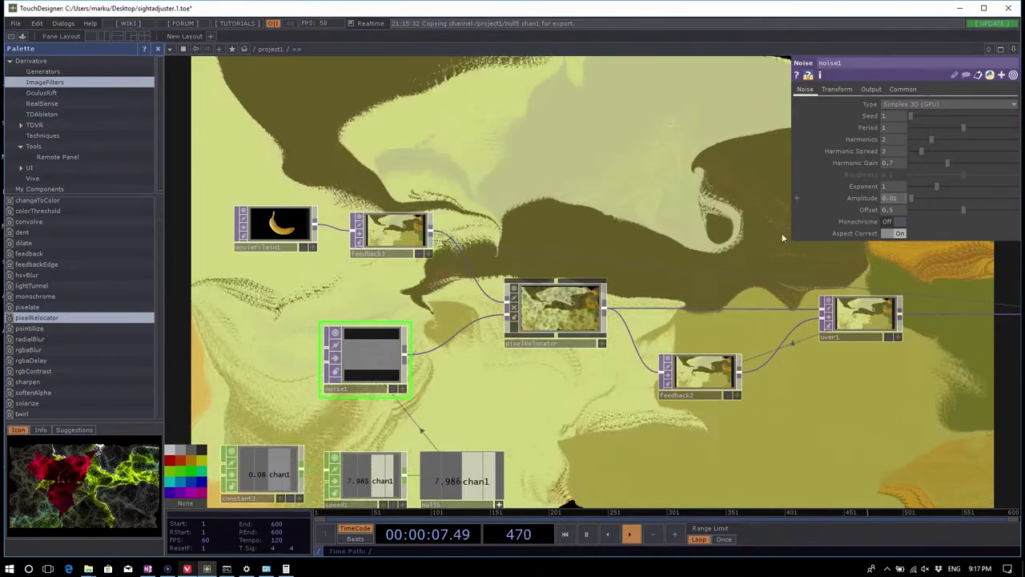
Step: Set the harmonics of noise1 to 4
{"action": "left_click", "coordinate": [395, 232]}
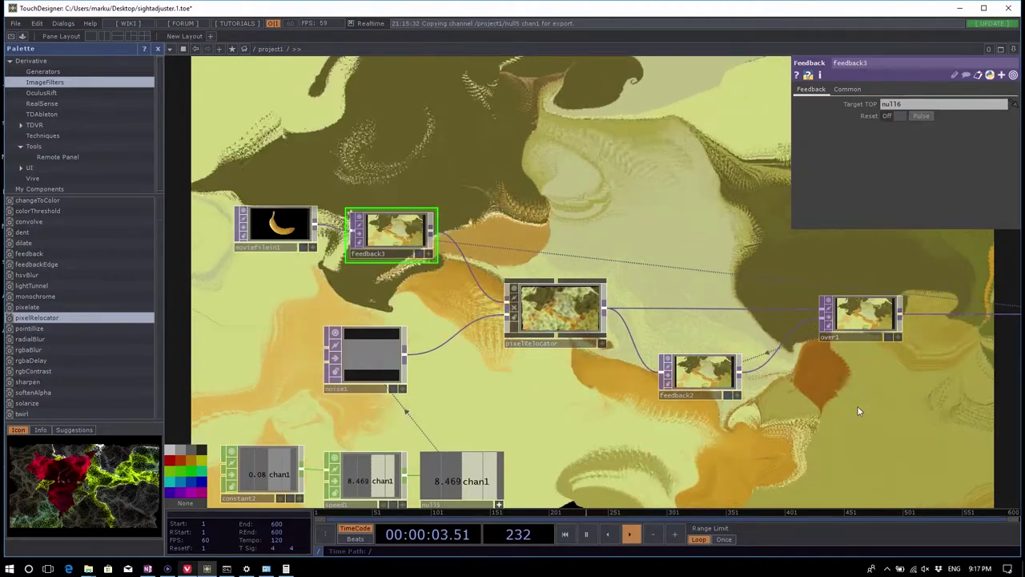
{"action": "left_click_drag", "start_coordinate": [857, 406], "coordinate": [826, 405]}
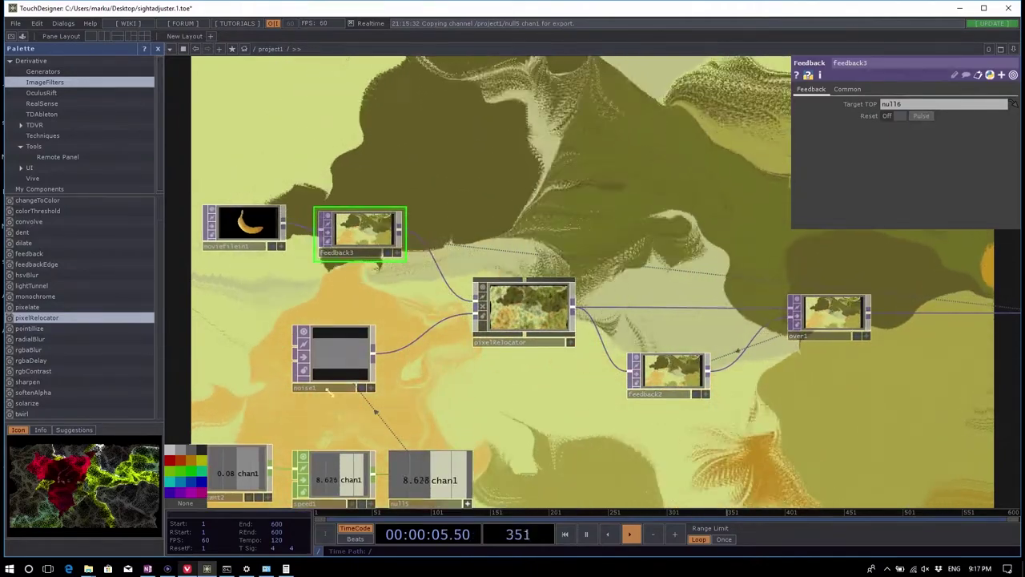
{"action": "left_click", "coordinate": [327, 388]}
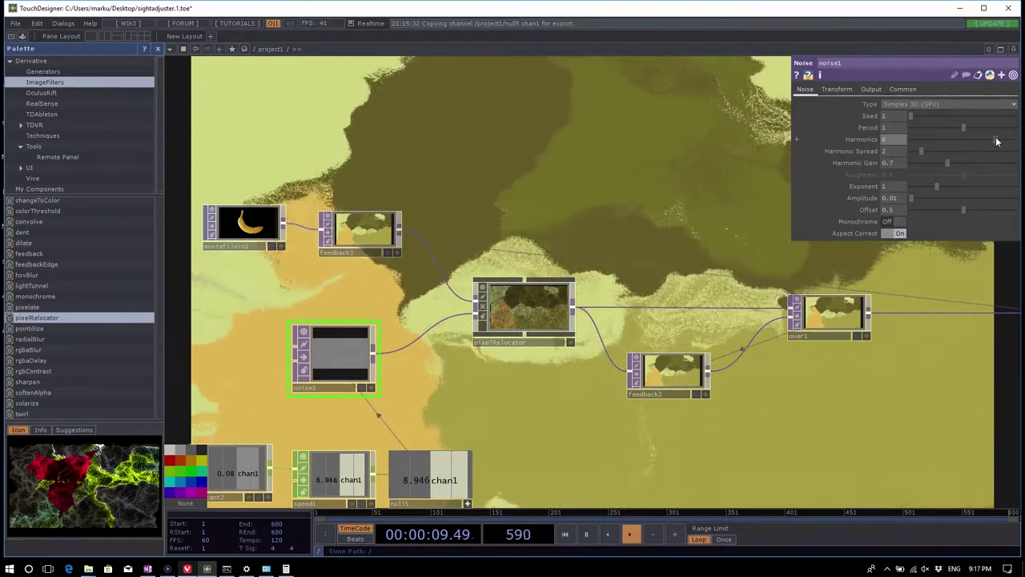
{"action": "left_click_drag", "start_coordinate": [997, 142], "coordinate": [941, 147]}
{"action": "left_click_drag", "start_coordinate": [690, 205], "coordinate": [659, 230]}
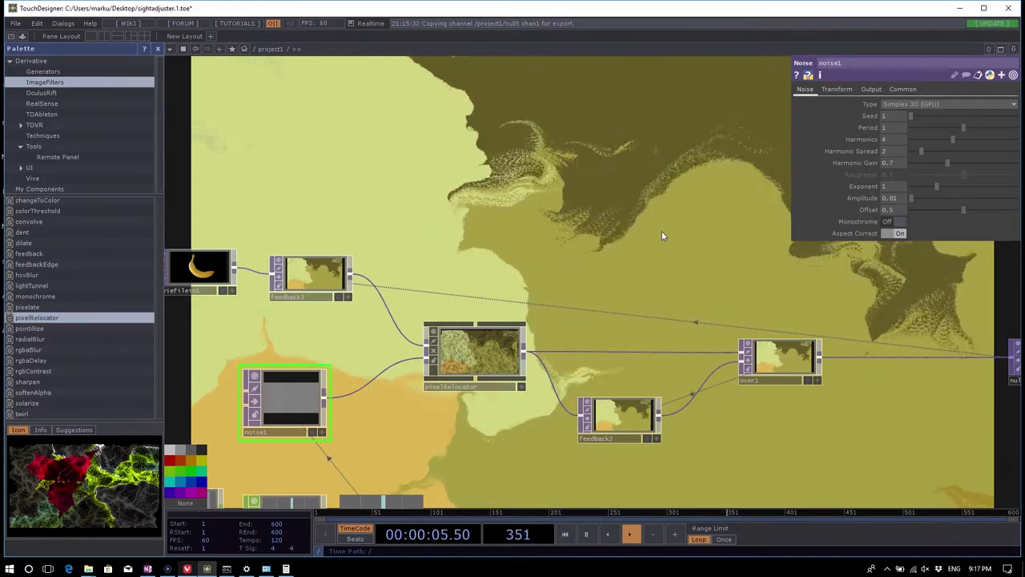
Step: Insert an HSV Adjust TOP between feedback2 and over1, set its Hue Offset to 1, and align it beside feedback2
{"action": "scroll", "coordinate": [681, 339], "scroll_direction": "down", "scroll_amount": 5}
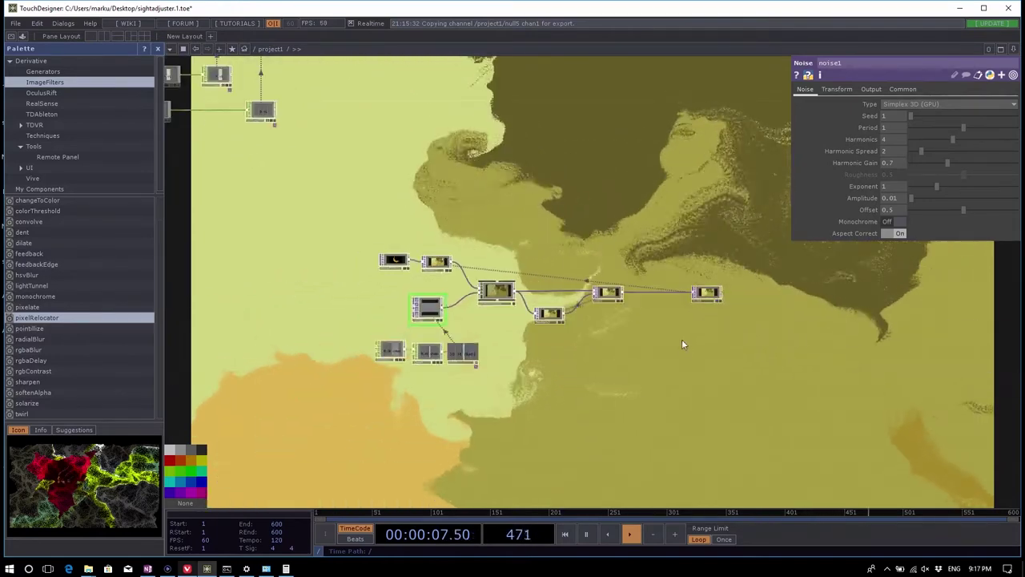
{"action": "scroll", "coordinate": [528, 290], "scroll_direction": "up", "scroll_amount": 5}
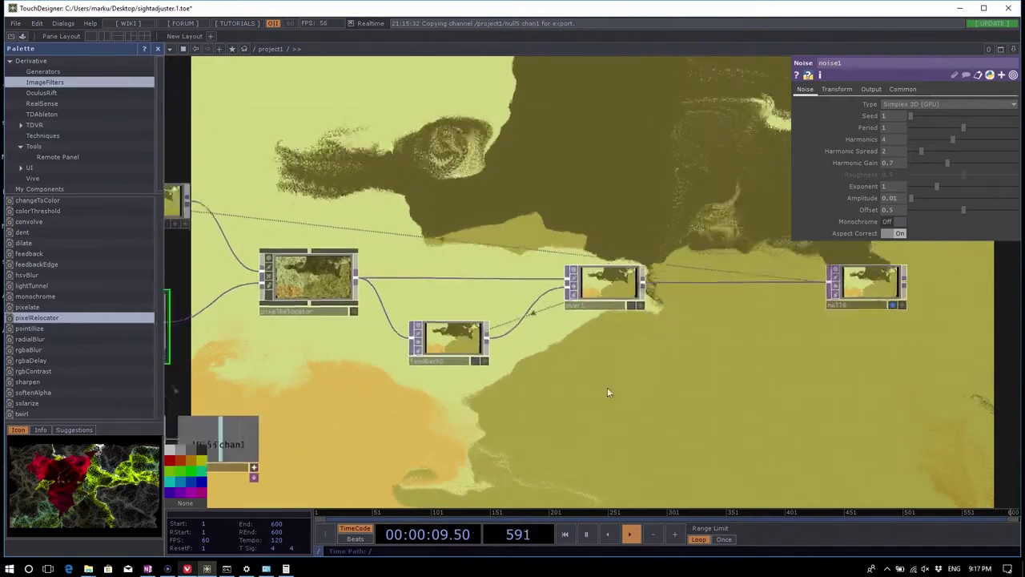
{"action": "right_click", "coordinate": [485, 339]}
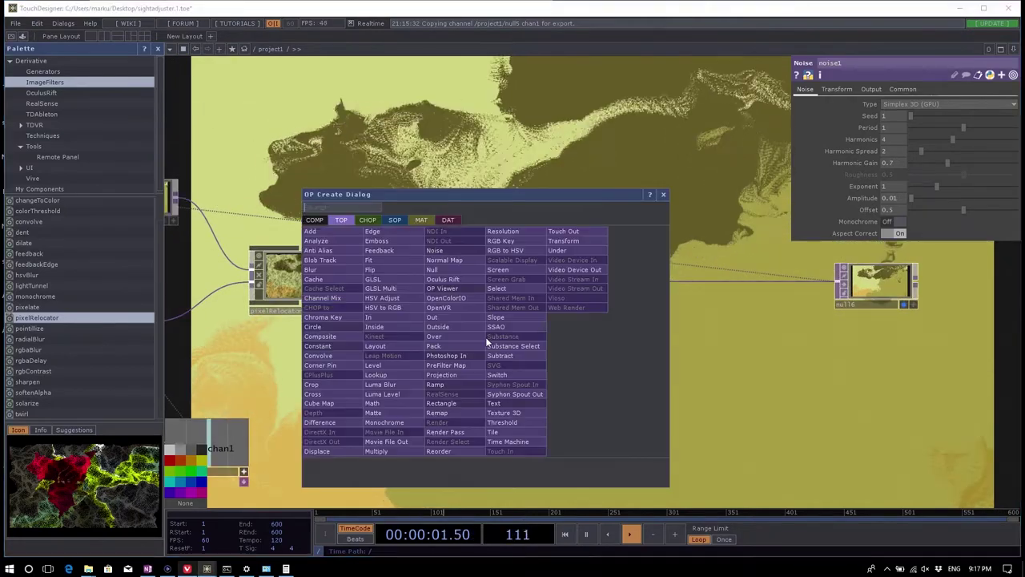
{"action": "left_click", "coordinate": [393, 297]}
{"action": "left_click", "coordinate": [528, 370]}
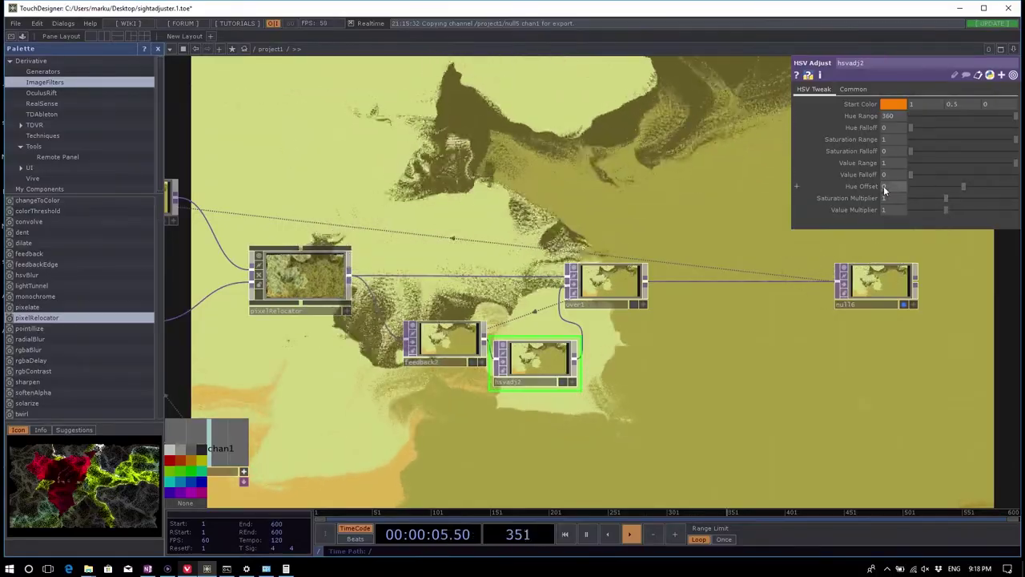
{"action": "mouse_move", "coordinate": [883, 185]}
{"action": "middle_mouse_down"}
{"action": "mouse_move", "coordinate": [912, 176]}
{"action": "mouse_move", "coordinate": [887, 166]}
{"action": "middle_mouse_up"}
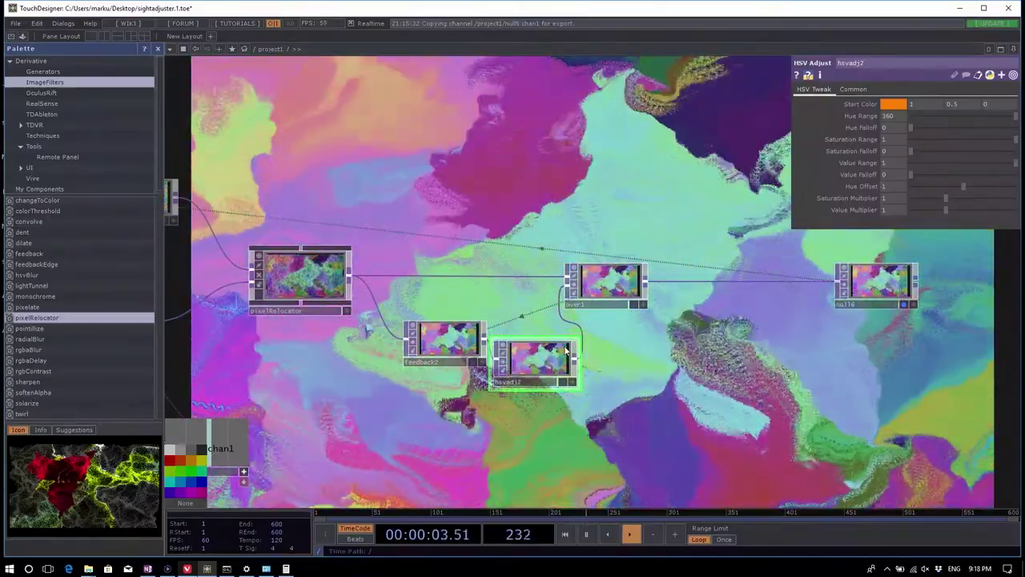
{"action": "left_click_drag", "start_coordinate": [582, 343], "coordinate": [591, 324]}
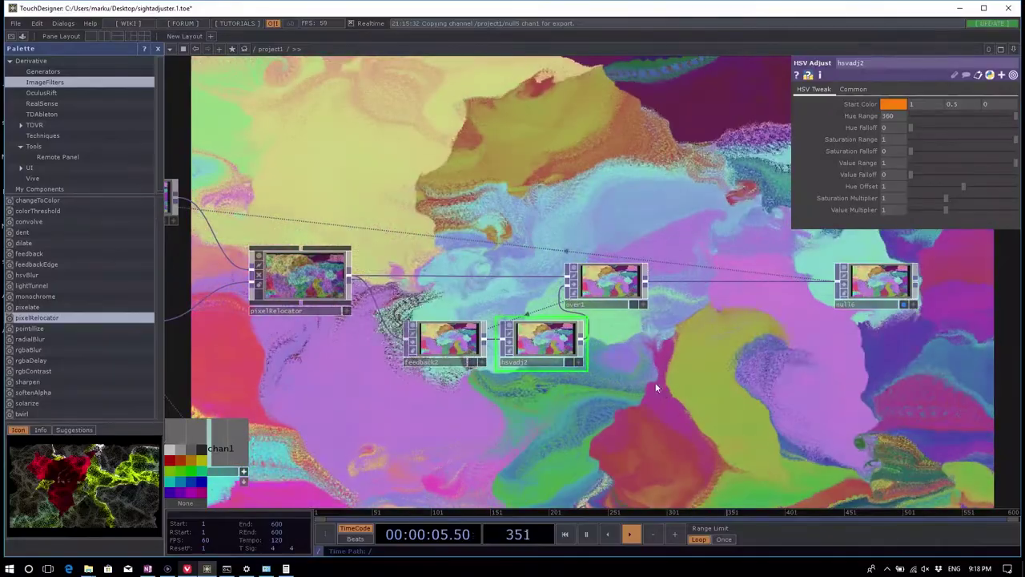
Step: Spread out the banana network, moving moviefilein1 away from its Feedback TOP and shifting over1 and null6 farther along
{"action": "left_click_drag", "start_coordinate": [404, 170], "coordinate": [731, 234]}
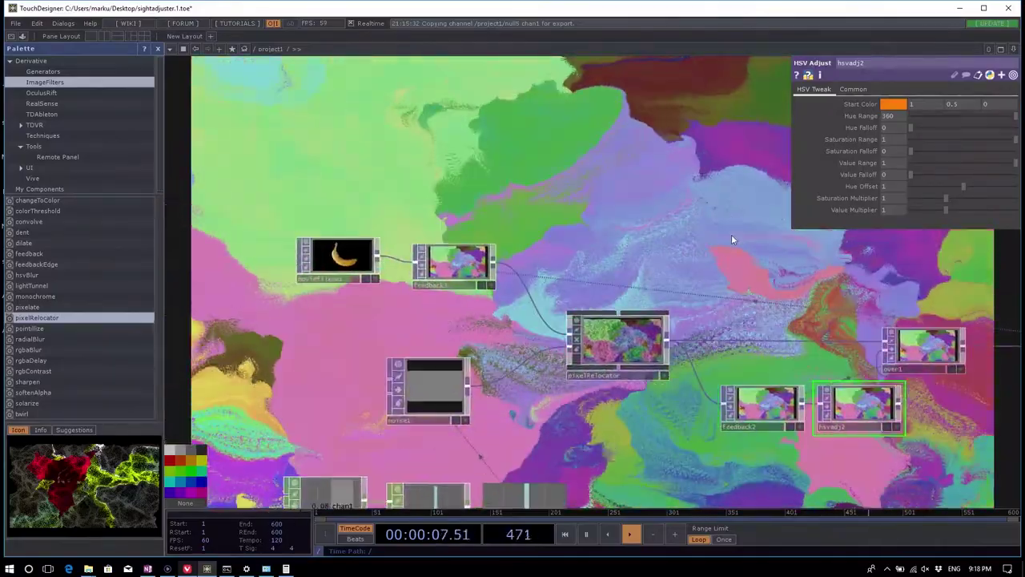
{"action": "scroll", "coordinate": [414, 308], "scroll_direction": "down", "scroll_amount": 5}
{"action": "scroll", "coordinate": [404, 315], "scroll_direction": "down", "scroll_amount": 2}
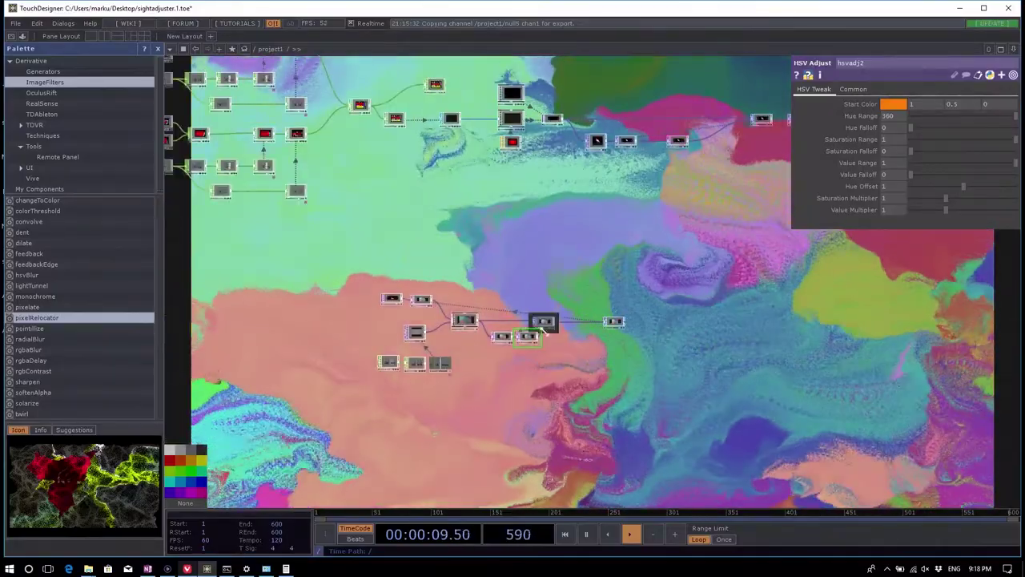
{"action": "right_click_drag", "start_coordinate": [673, 382], "coordinate": [636, 378]}
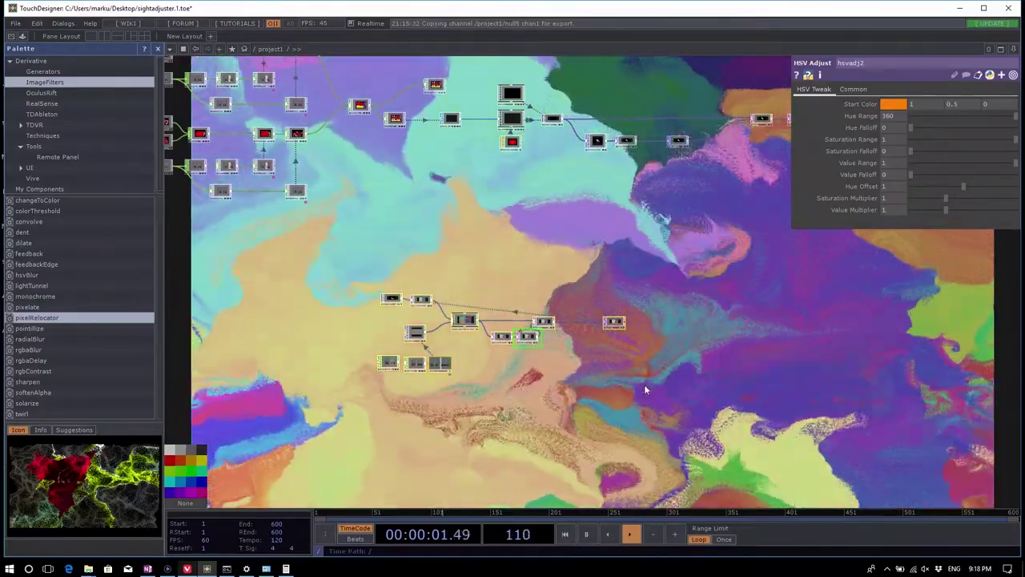
{"action": "scroll", "coordinate": [462, 333], "scroll_direction": "up", "scroll_amount": 4}
{"action": "scroll", "coordinate": [718, 356], "scroll_direction": "down", "scroll_amount": 2}
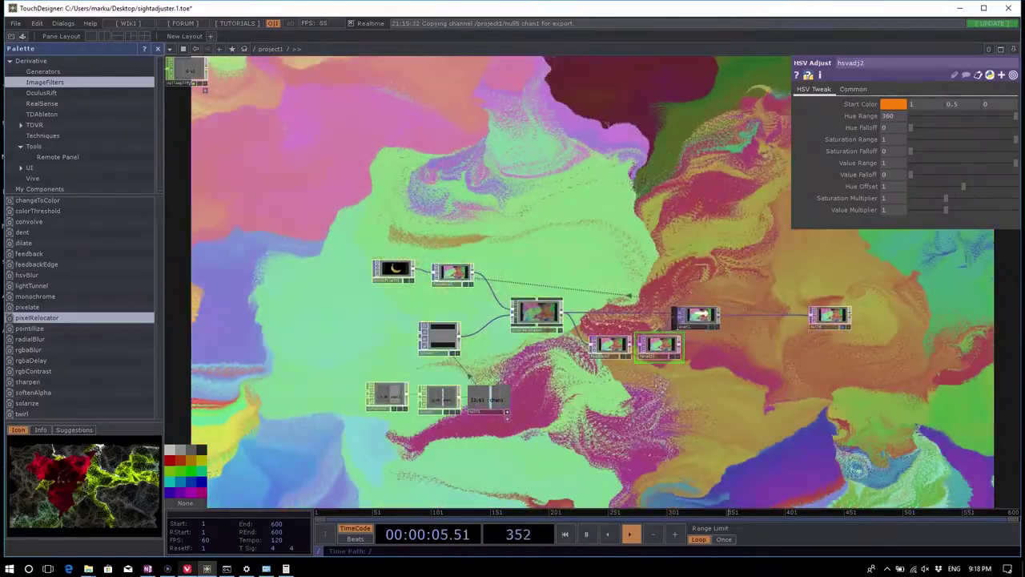
{"action": "left_click_drag", "start_coordinate": [693, 316], "coordinate": [731, 311]}
{"action": "left_click_drag", "start_coordinate": [829, 316], "coordinate": [801, 313]}
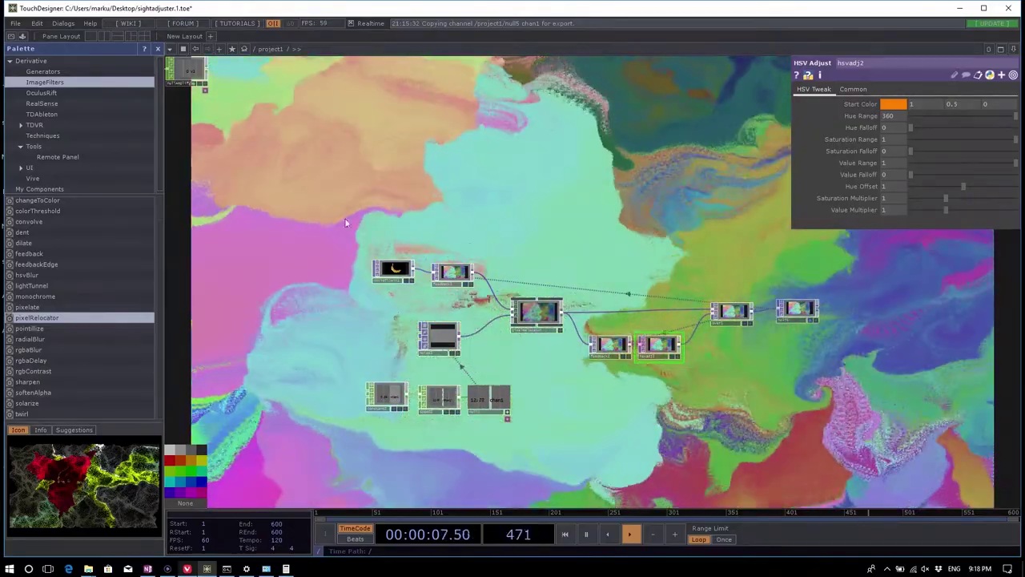
{"action": "left_click_drag", "start_coordinate": [286, 206], "coordinate": [266, 275]}
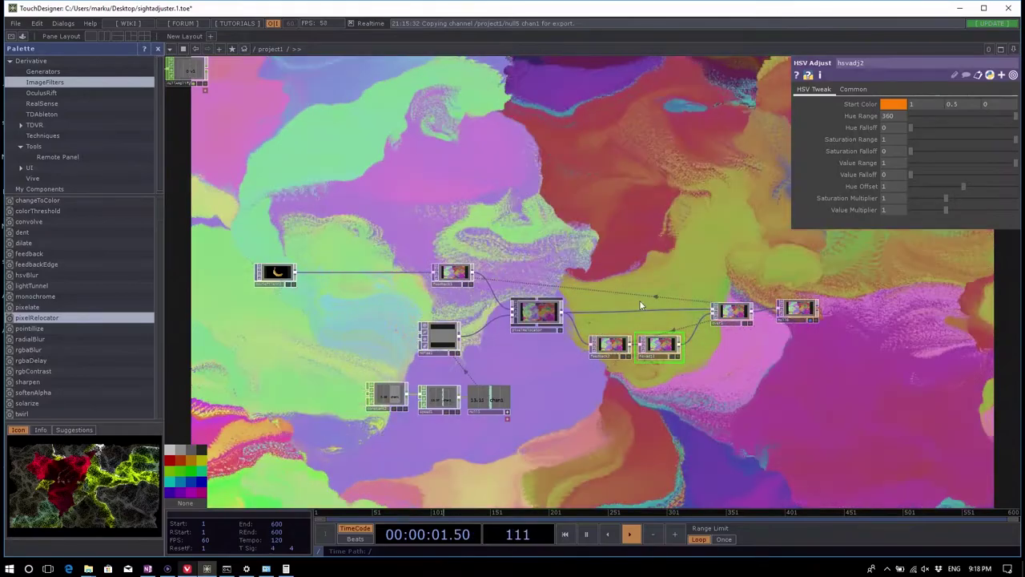
{"action": "left_click_drag", "start_coordinate": [797, 312], "coordinate": [903, 312]}
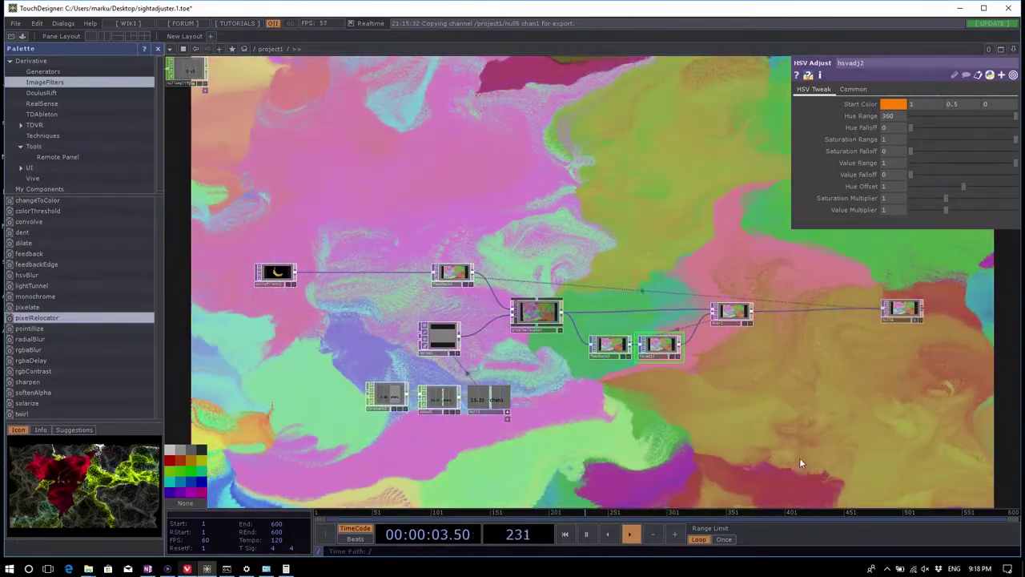
Step: Turn off the background display of null6 and select the processing nodes between moviefilein1 and null6
{"action": "left_click_drag", "start_coordinate": [354, 207], "coordinate": [602, 473]}
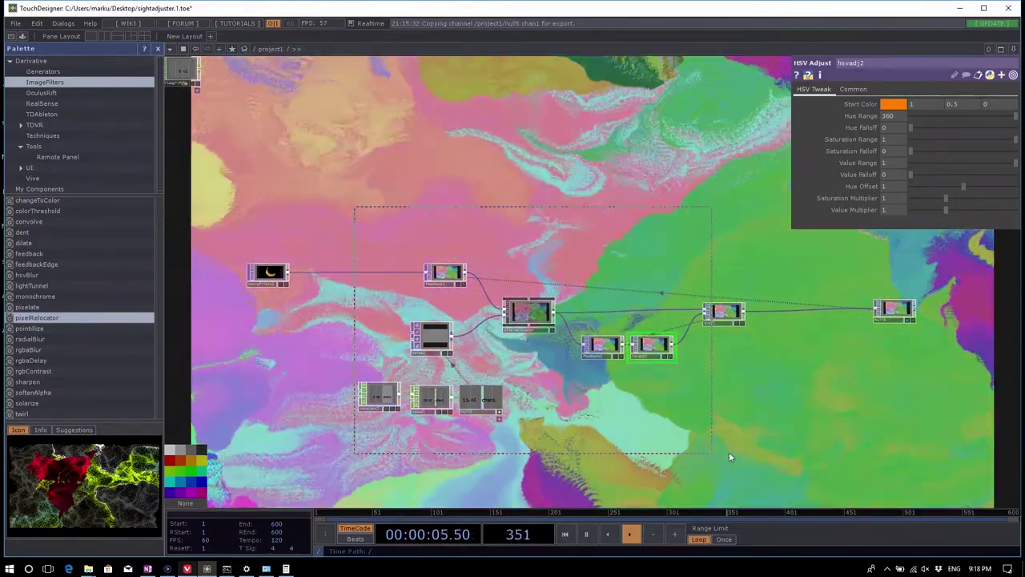
{"action": "scroll", "coordinate": [913, 320], "scroll_direction": "up", "scroll_amount": 3}
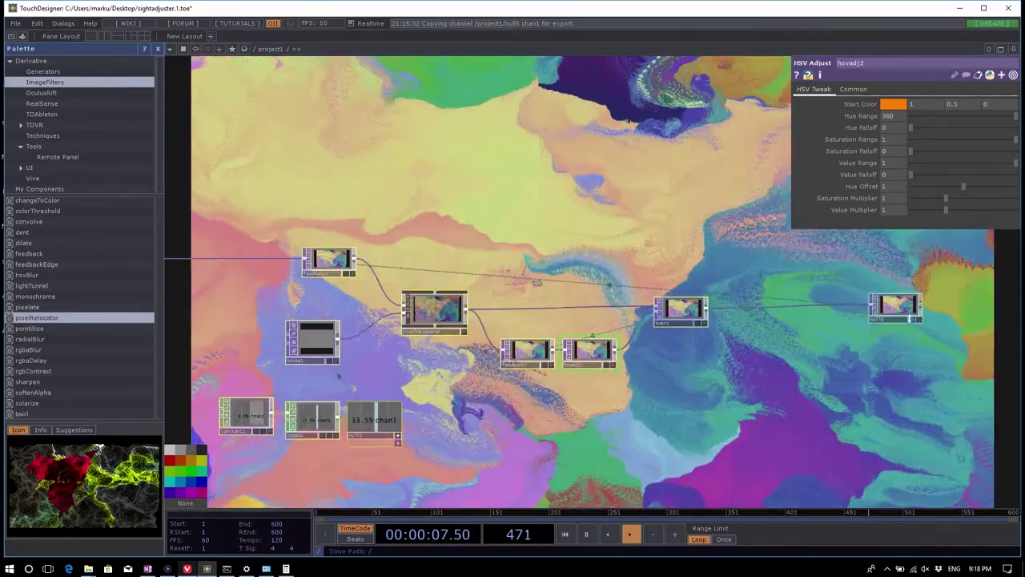
{"action": "scroll", "coordinate": [898, 356], "scroll_direction": "down", "scroll_amount": 5}
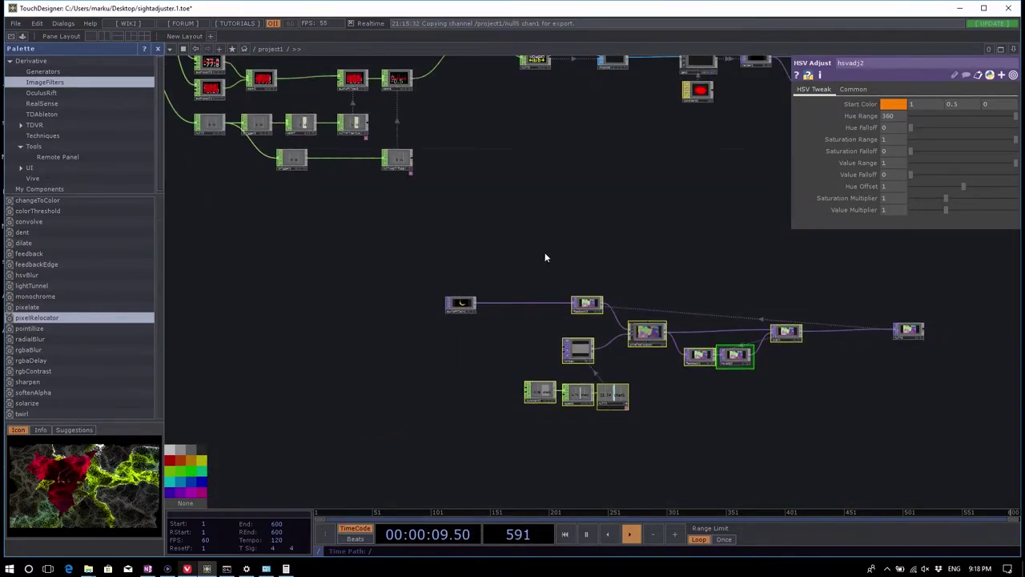
{"action": "left_click_drag", "start_coordinate": [512, 245], "coordinate": [803, 448]}
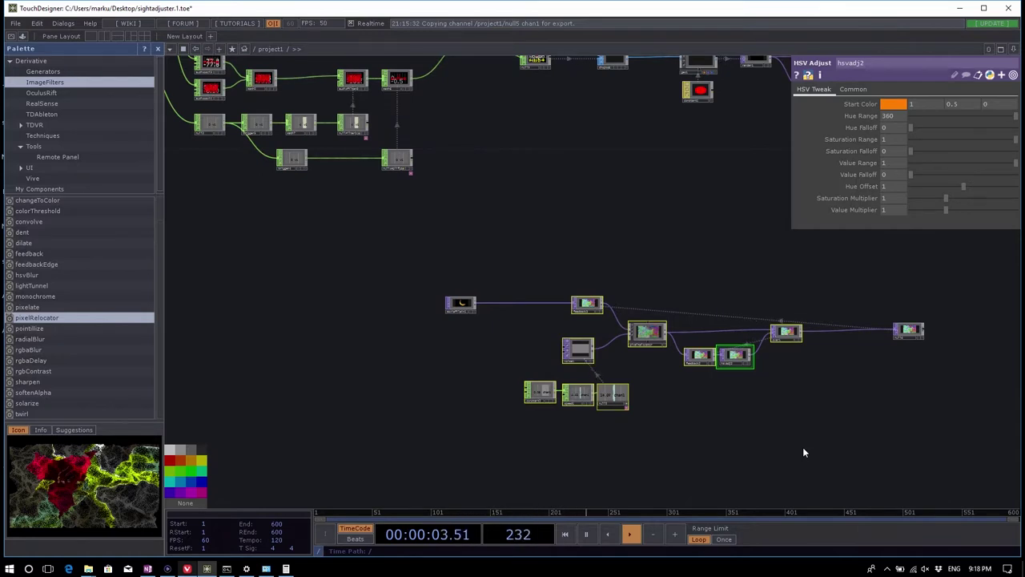
{"action": "left_click", "coordinate": [499, 243]}
{"action": "left_click_drag", "start_coordinate": [500, 243], "coordinate": [829, 446]}
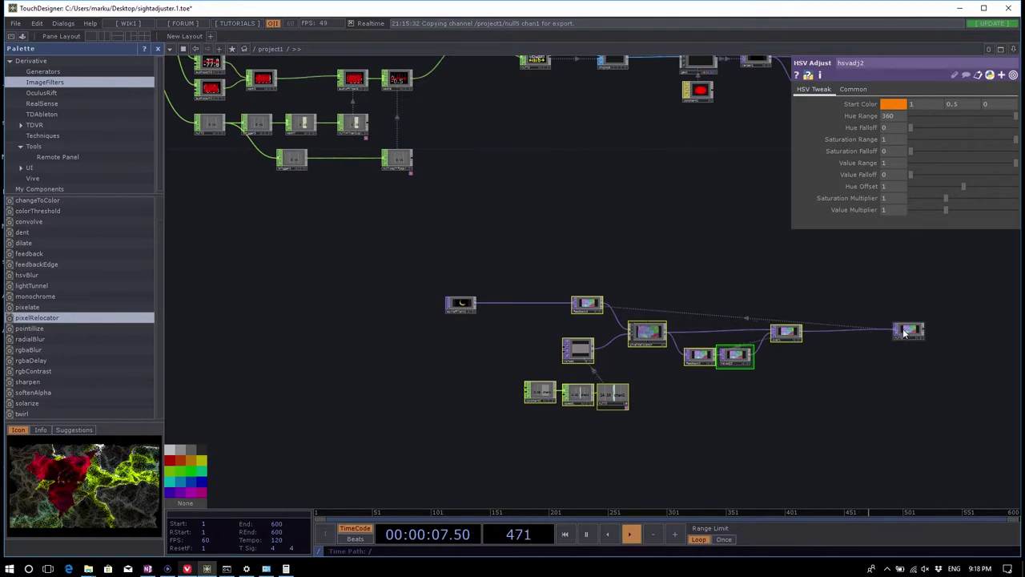
Step: Move null6 close to over1 and append another Null TOP after it
{"action": "left_click_drag", "start_coordinate": [905, 329], "coordinate": [818, 331]}
{"action": "scroll", "coordinate": [734, 375], "scroll_direction": "up", "scroll_amount": 6}
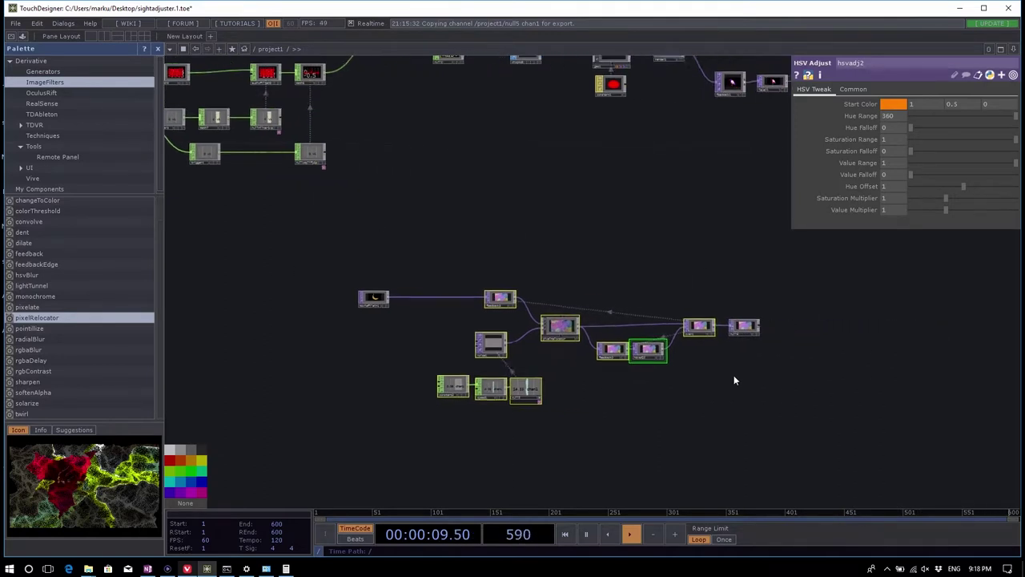
{"action": "right_click", "coordinate": [632, 311]}
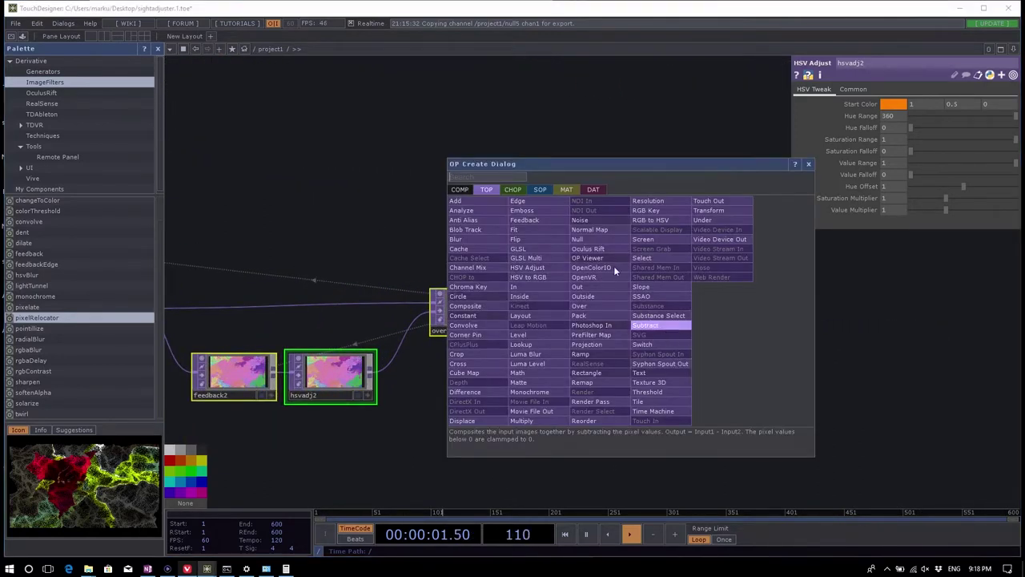
{"action": "left_click", "coordinate": [593, 241]}
{"action": "left_click", "coordinate": [779, 302]}
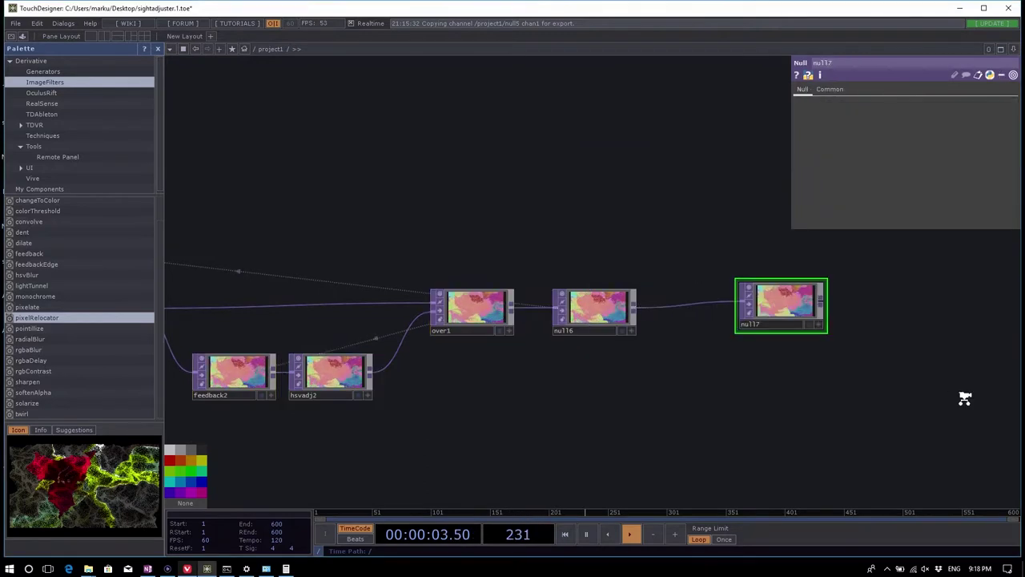
Step: Move null7 farther from null6 and collapse the selected nodes between moviefilein1 and null7 into a Base component
{"action": "scroll", "coordinate": [963, 393], "scroll_direction": "down", "scroll_amount": 4}
{"action": "left_click_drag", "start_coordinate": [362, 236], "coordinate": [807, 448]}
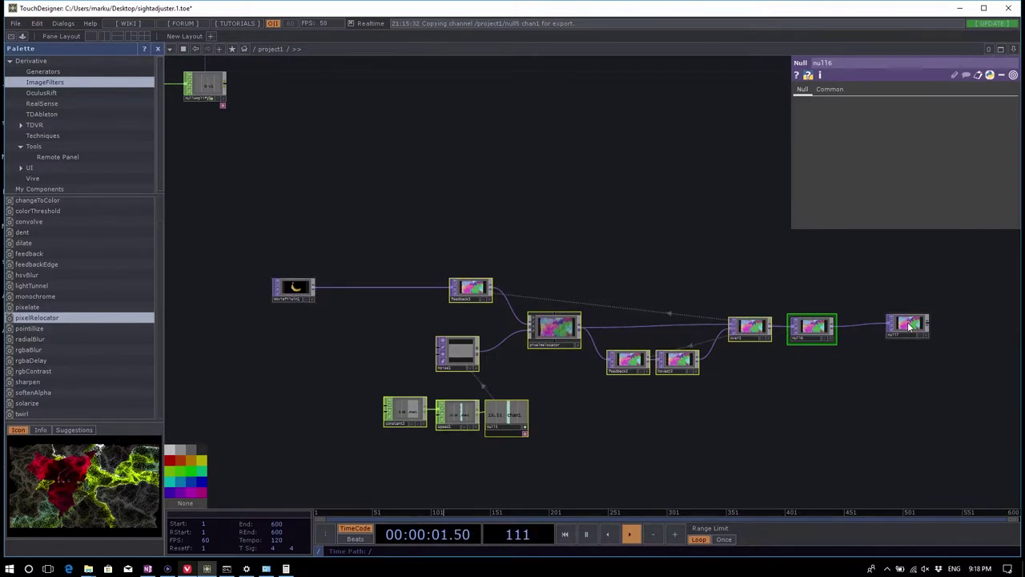
{"action": "left_click_drag", "start_coordinate": [915, 337], "coordinate": [937, 338]}
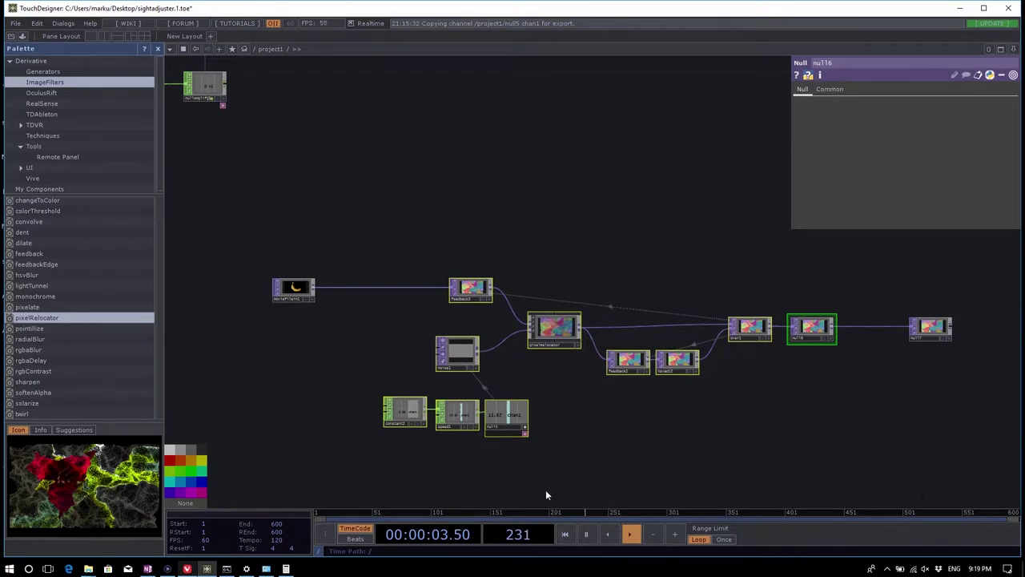
{"action": "right_click", "coordinate": [607, 229]}
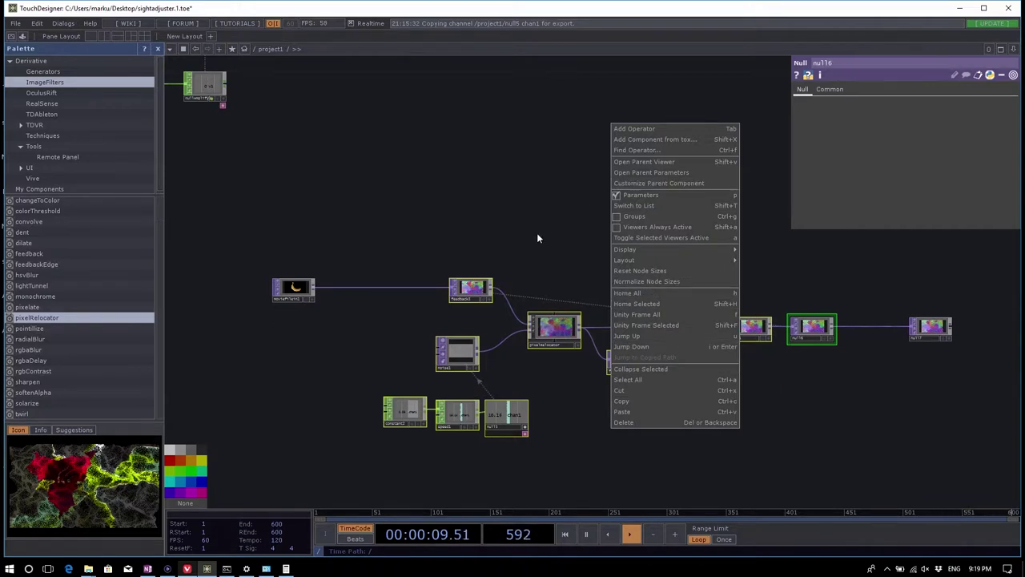
{"action": "mouse_move", "coordinate": [687, 247]}
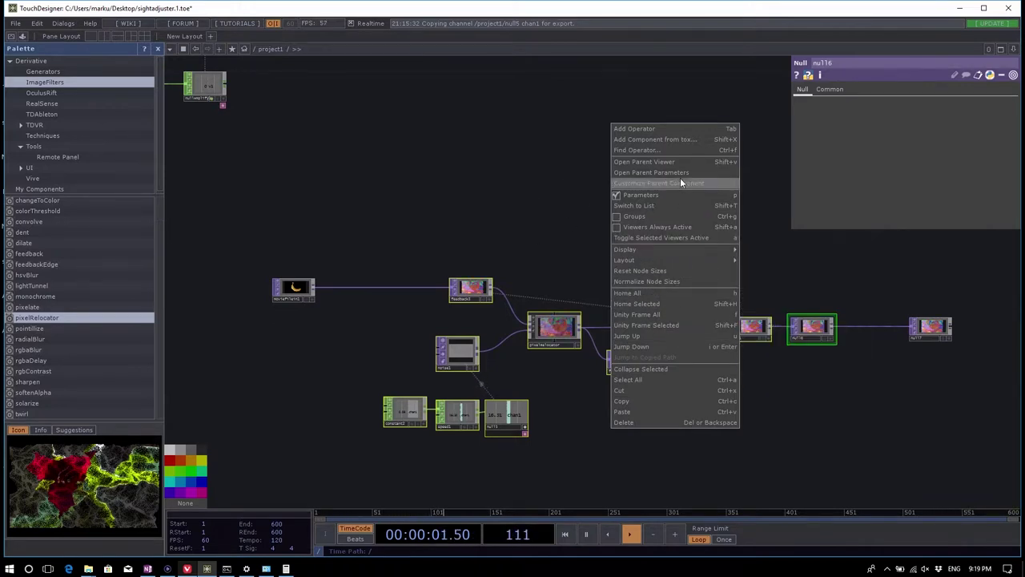
{"action": "left_click", "coordinate": [678, 369]}
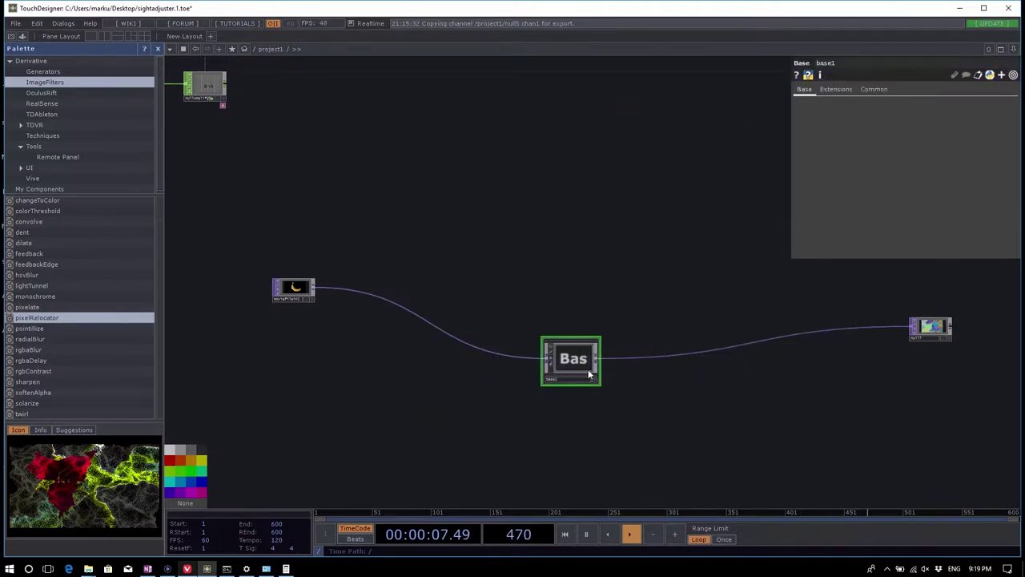
Step: Align the Base component with moviefilein1 and bring null7 close to its output
{"action": "left_click_drag", "start_coordinate": [572, 360], "coordinate": [574, 298]}
{"action": "left_click_drag", "start_coordinate": [927, 335], "coordinate": [662, 308]}
{"action": "left_click_drag", "start_coordinate": [577, 298], "coordinate": [548, 296]}
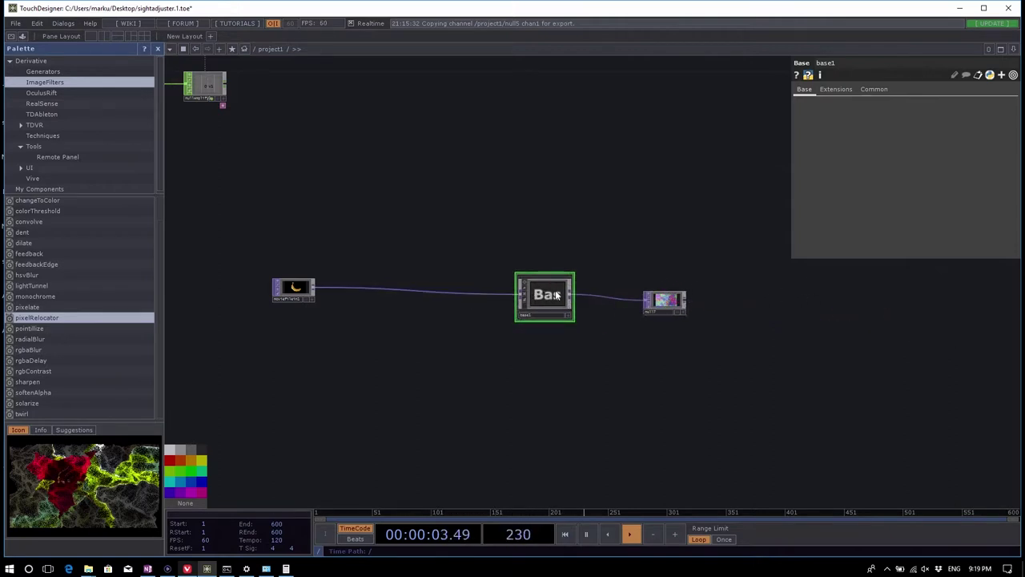
Step: Save the base1 component to the Desktop as feddbackfeedback.tox
{"action": "right_click", "coordinate": [559, 298]}
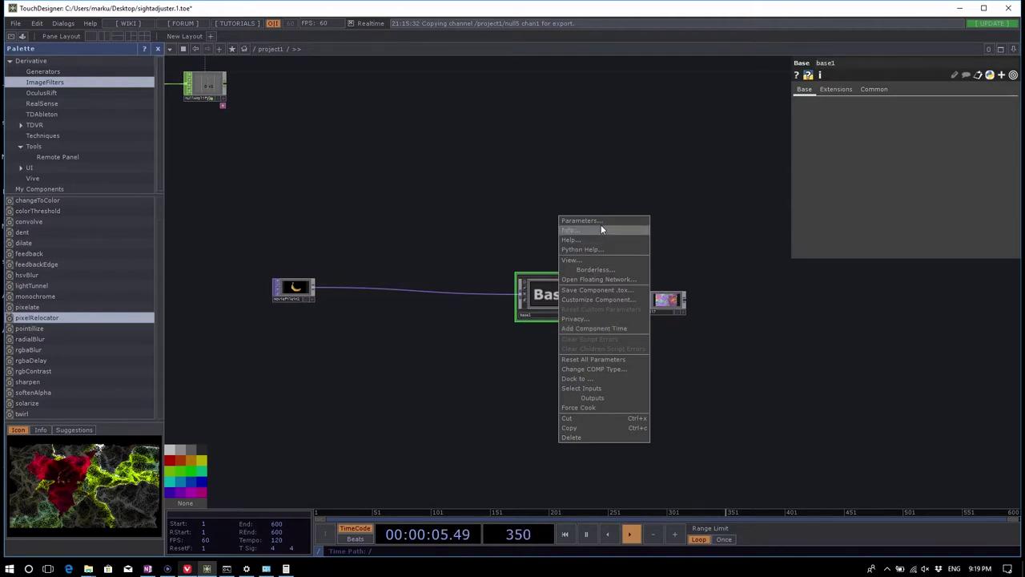
{"action": "left_click", "coordinate": [630, 290]}
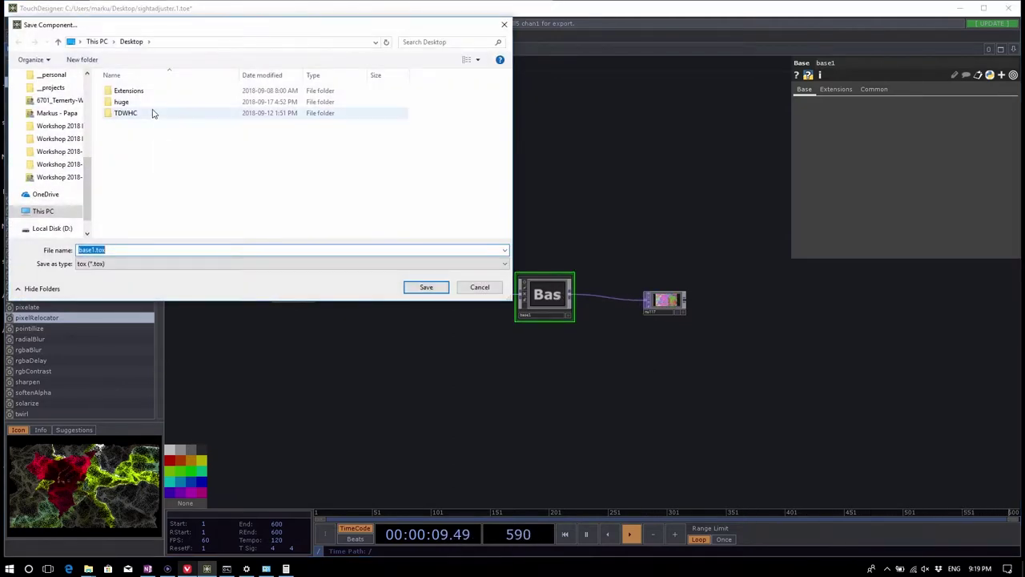
{"action": "left_click", "coordinate": [92, 249]}
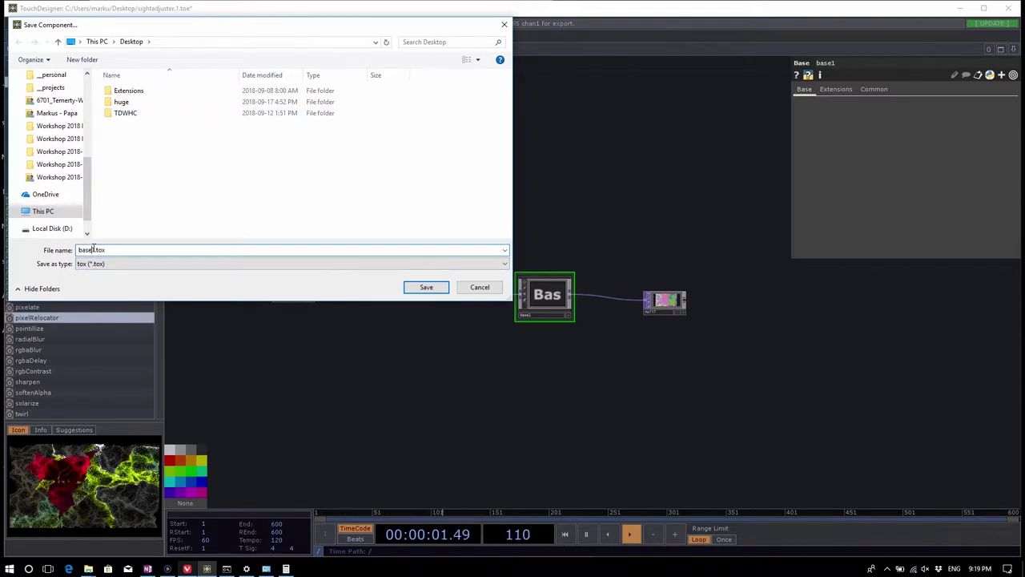
{"action": "type", "text": "fedbackfeedback"}
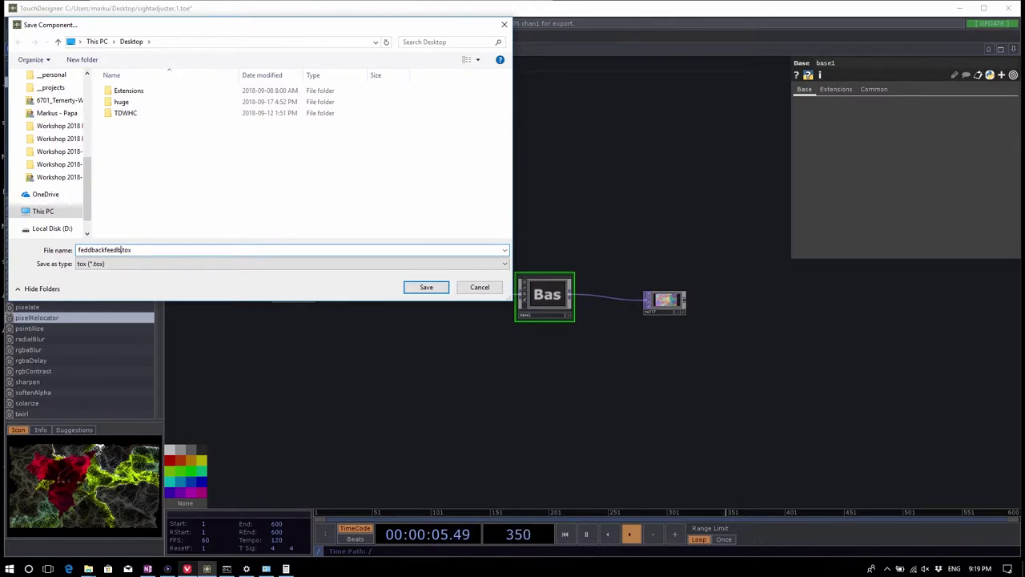
{"action": "left_click", "coordinate": [426, 287]}
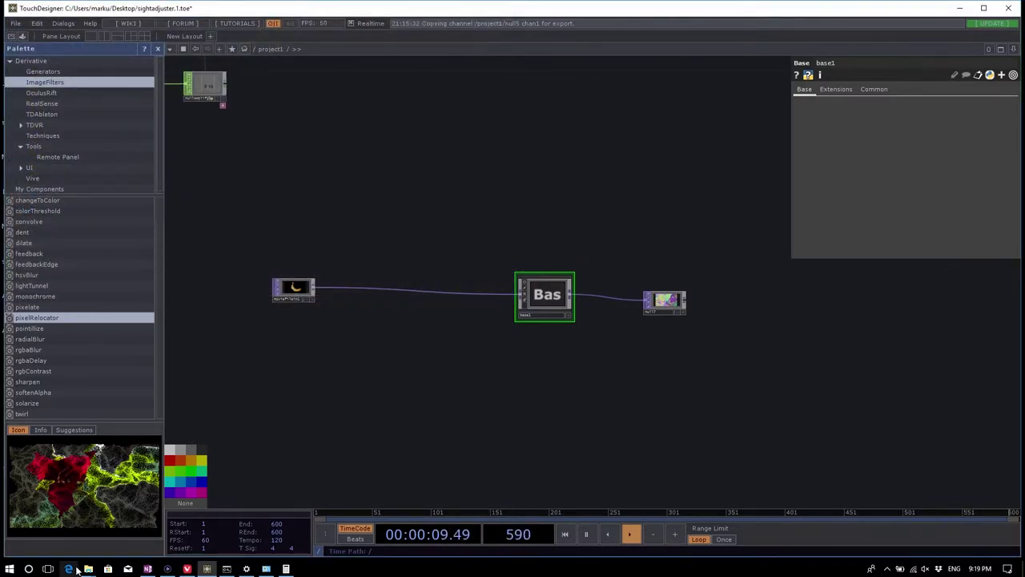
Step: Load three copies of feddbackfeedback.tox from the Desktop folder in File Explorer into the TouchDesigner network
{"action": "mouse_move", "coordinate": [88, 569]}
{"action": "left_click", "coordinate": [69, 537]}
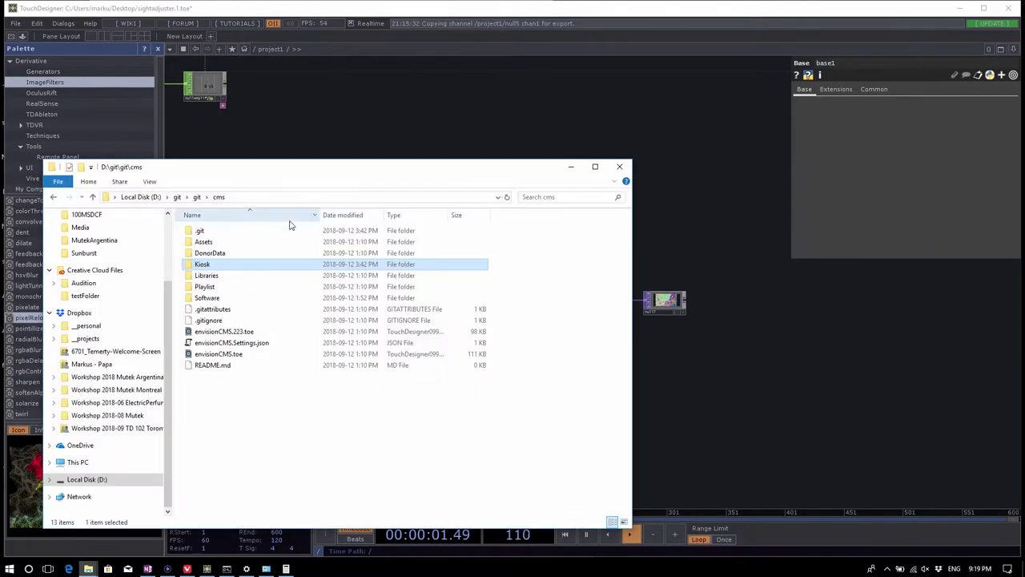
{"action": "scroll", "coordinate": [104, 261], "scroll_direction": "up", "scroll_amount": 3}
{"action": "left_click", "coordinate": [100, 250]}
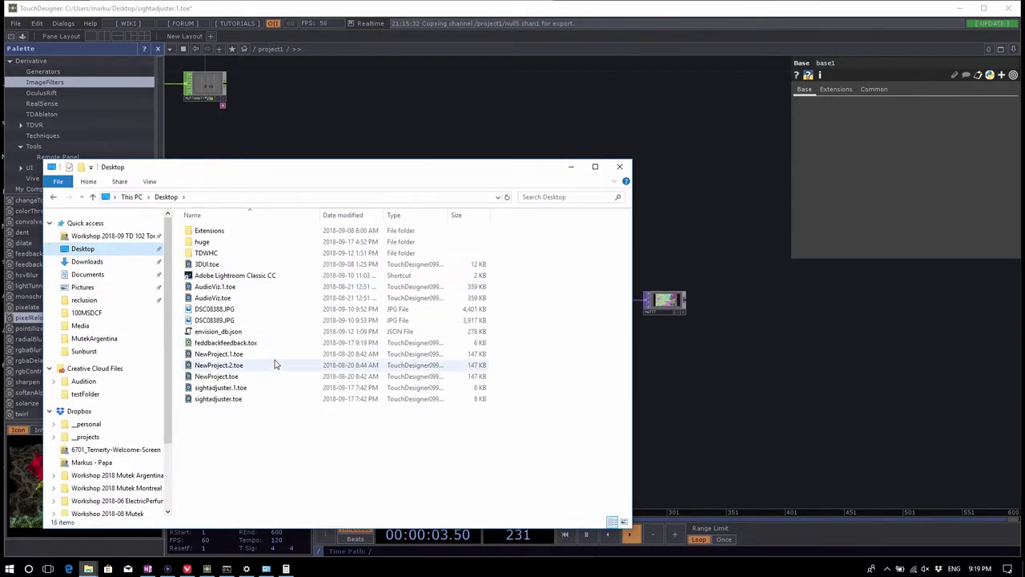
{"action": "left_click_drag", "start_coordinate": [230, 346], "coordinate": [698, 370]}
{"action": "left_click_drag", "start_coordinate": [266, 350], "coordinate": [702, 451]}
{"action": "left_click_drag", "start_coordinate": [232, 346], "coordinate": [809, 330]}
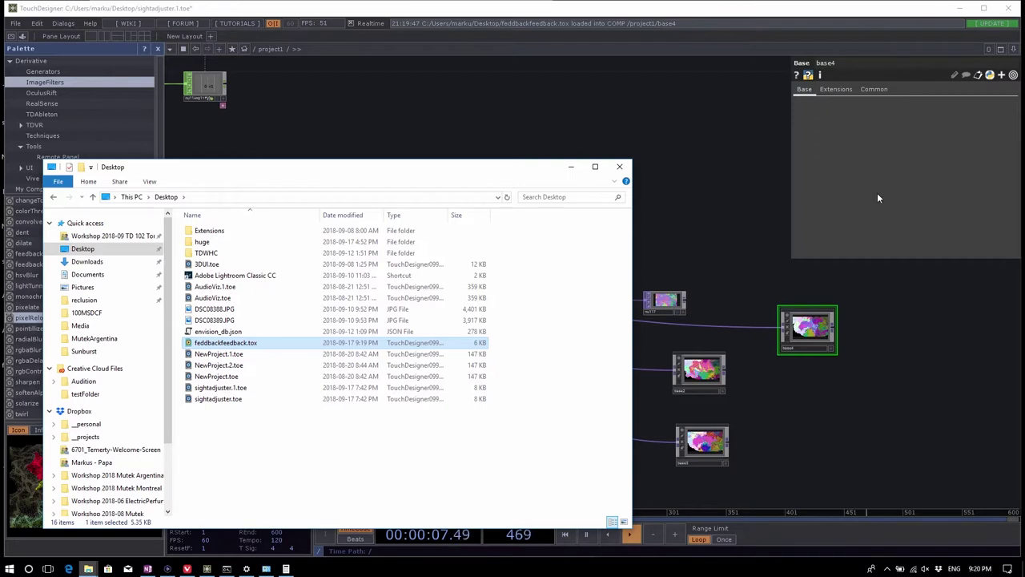
Step: View the customization options of the base4 component in the Component Editor and close it
{"action": "right_click", "coordinate": [827, 340]}
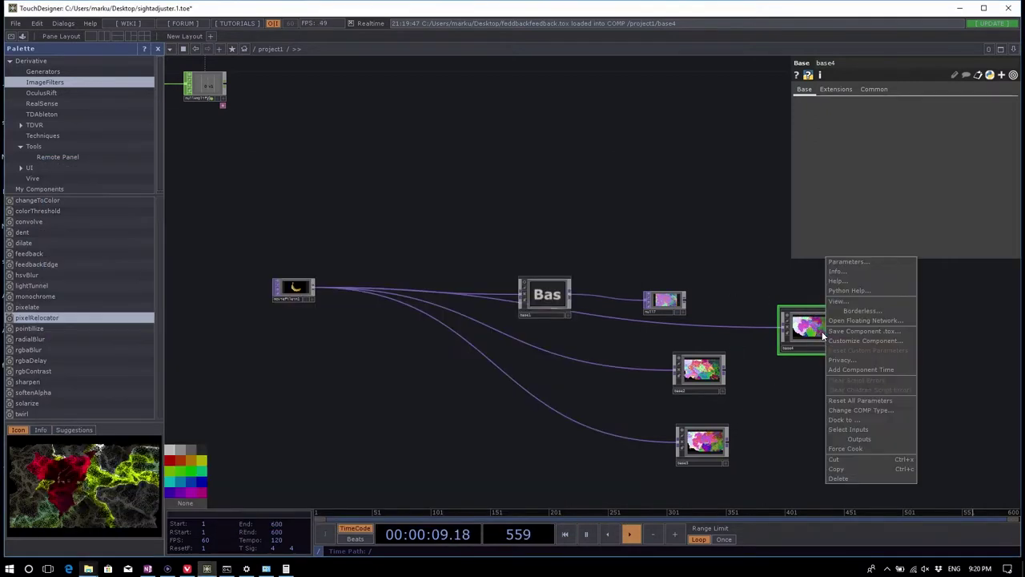
{"action": "left_click", "coordinate": [908, 341]}
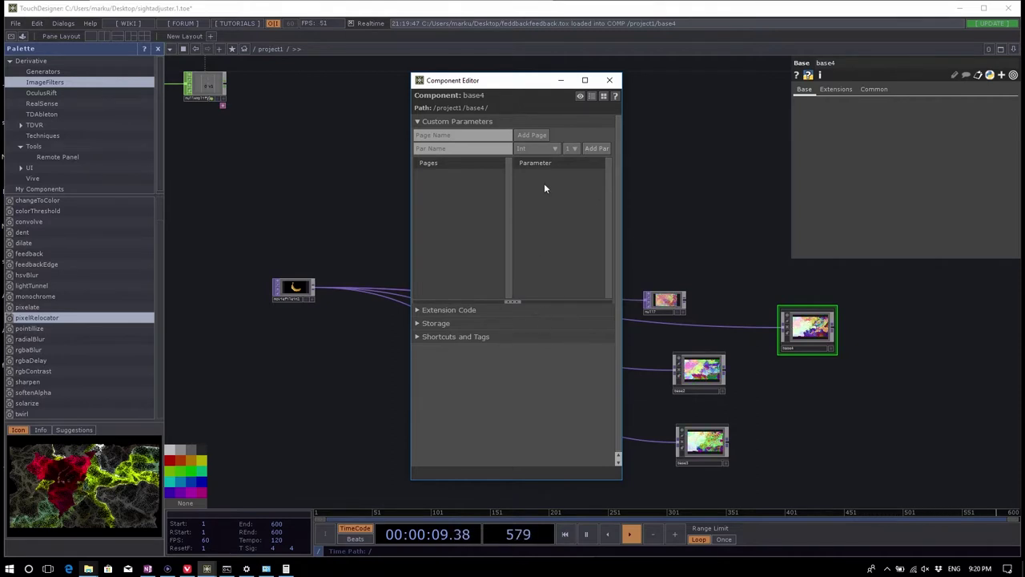
{"action": "left_click", "coordinate": [609, 74]}
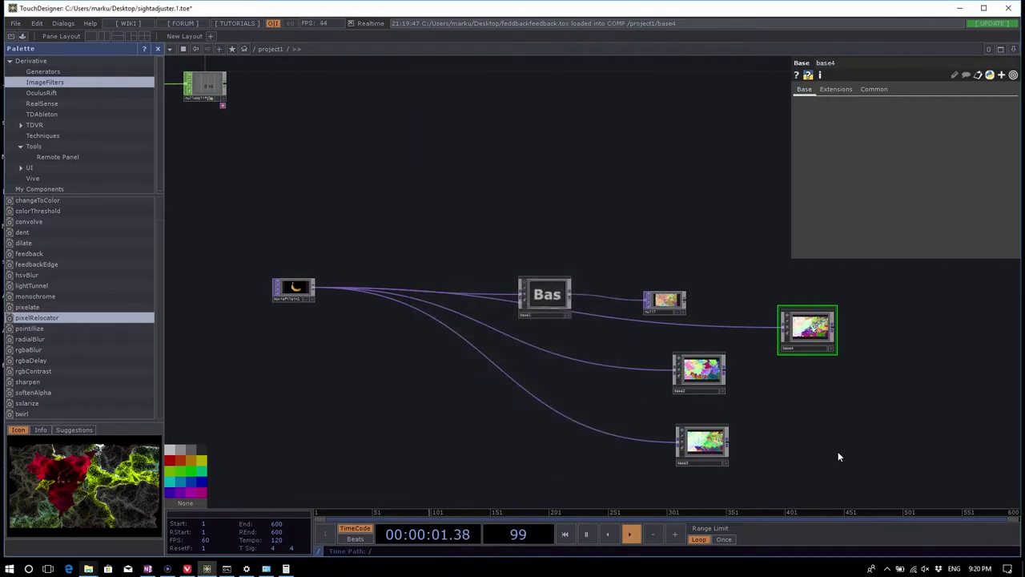
Step: Delete the three component copies base2, base3 and base4 from the network
{"action": "left_click_drag", "start_coordinate": [837, 451], "coordinate": [798, 443]}
{"action": "right_click_drag", "start_coordinate": [831, 454], "coordinate": [621, 275]}
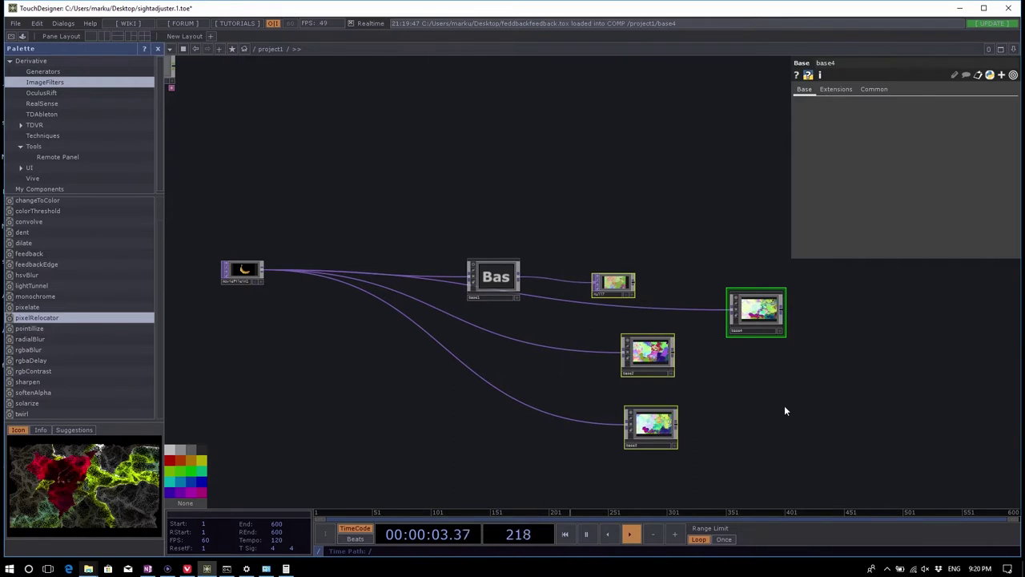
{"action": "right_click_drag", "start_coordinate": [831, 470], "coordinate": [633, 323]}
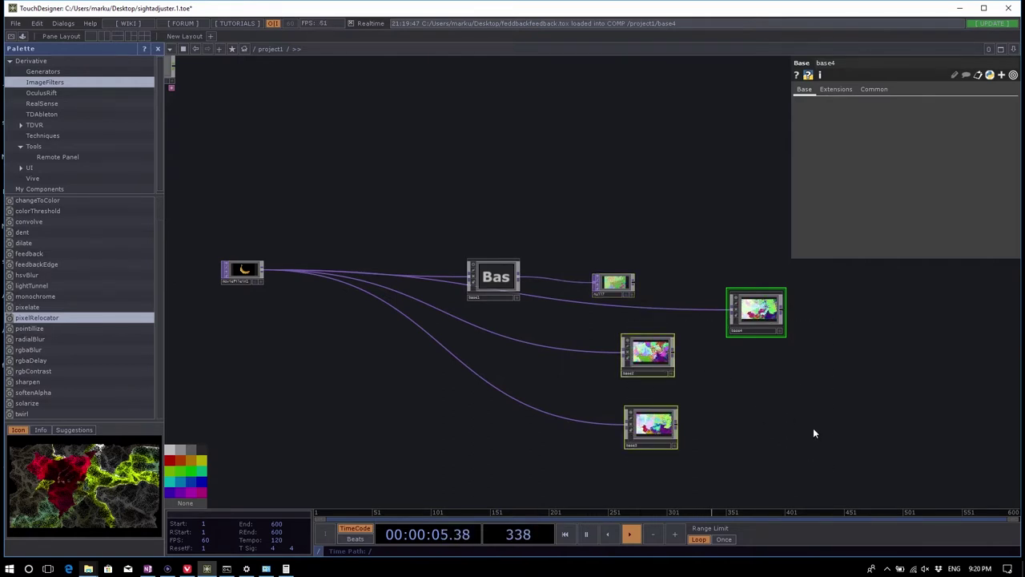
{"action": "key", "text": "Delete"}
Step: Delete the remaining banana chain of moviefilein1, base1 and null7
{"action": "left_click_drag", "start_coordinate": [633, 392], "coordinate": [687, 437]}
{"action": "scroll", "coordinate": [686, 437], "scroll_direction": "down", "scroll_amount": 3}
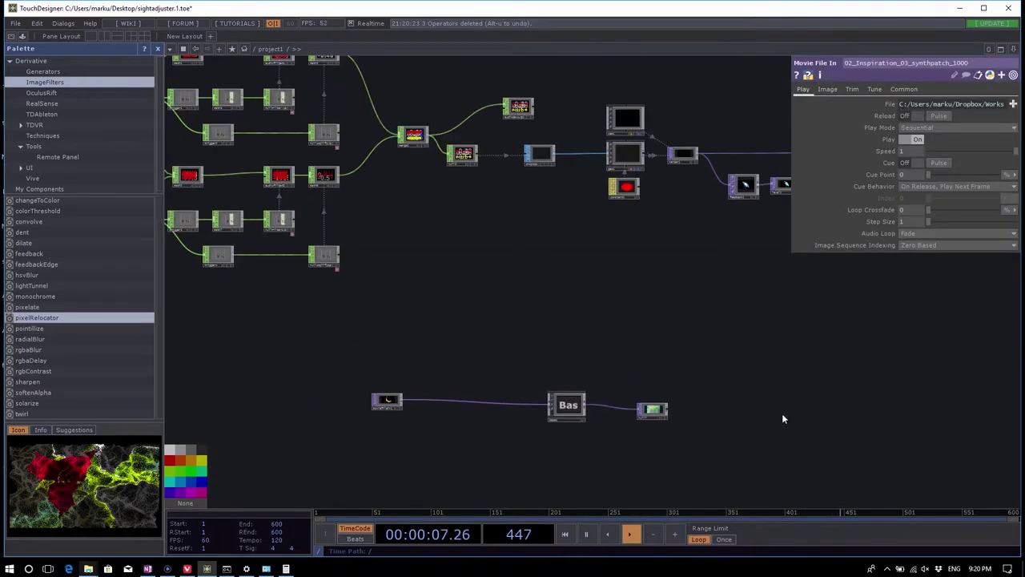
{"action": "left_click", "coordinate": [566, 404]}
{"action": "key", "text": "Delete"}
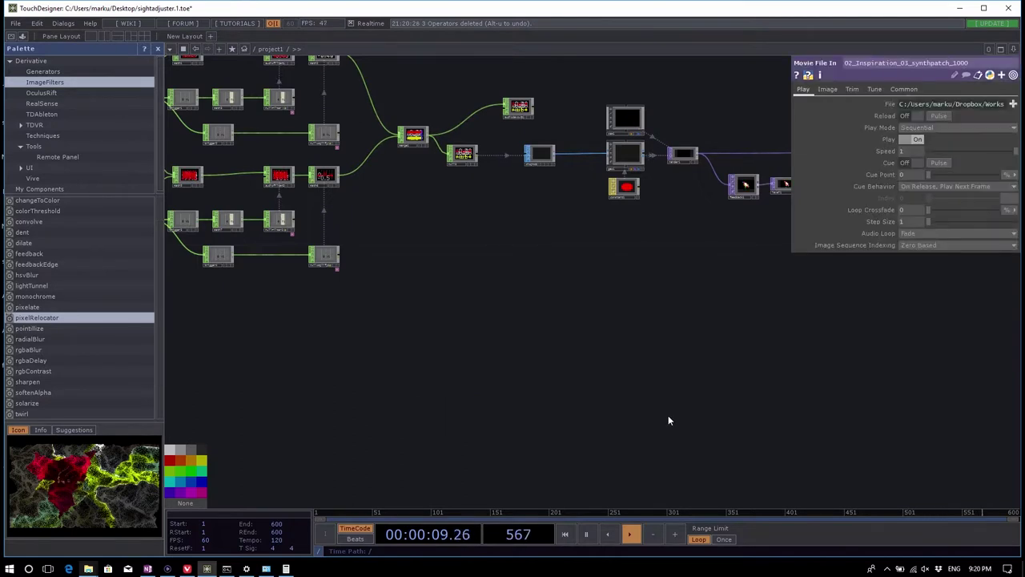
Step: Move add1 and null4 closer to the feedback loop and delete hsvadj1 between level1 and add1
{"action": "left_click_drag", "start_coordinate": [668, 414], "coordinate": [549, 421]}
{"action": "scroll", "coordinate": [798, 359], "scroll_direction": "up", "scroll_amount": 2}
{"action": "left_click_drag", "start_coordinate": [797, 359], "coordinate": [717, 378]}
{"action": "right_click_drag", "start_coordinate": [760, 355], "coordinate": [596, 250]}
{"action": "left_click_drag", "start_coordinate": [624, 297], "coordinate": [548, 296]}
{"action": "scroll", "coordinate": [462, 347], "scroll_direction": "up", "scroll_amount": 3}
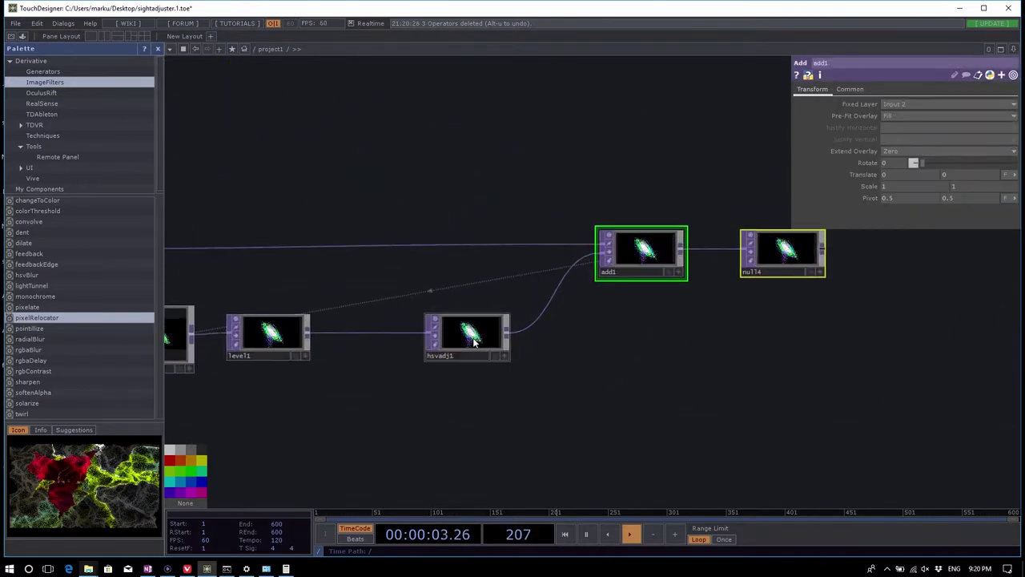
{"action": "right_click", "coordinate": [465, 330]}
{"action": "left_click", "coordinate": [497, 440]}
Step: Shift level1 slightly toward add1 and set its post Opacity to 0.98
{"action": "left_click_drag", "start_coordinate": [268, 333], "coordinate": [294, 333]}
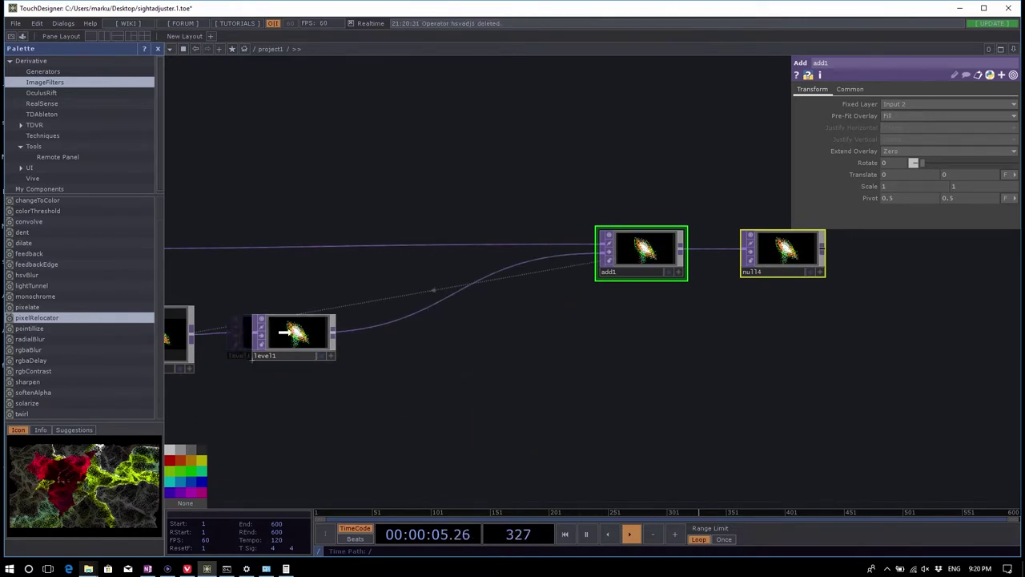
{"action": "left_click", "coordinate": [293, 333]}
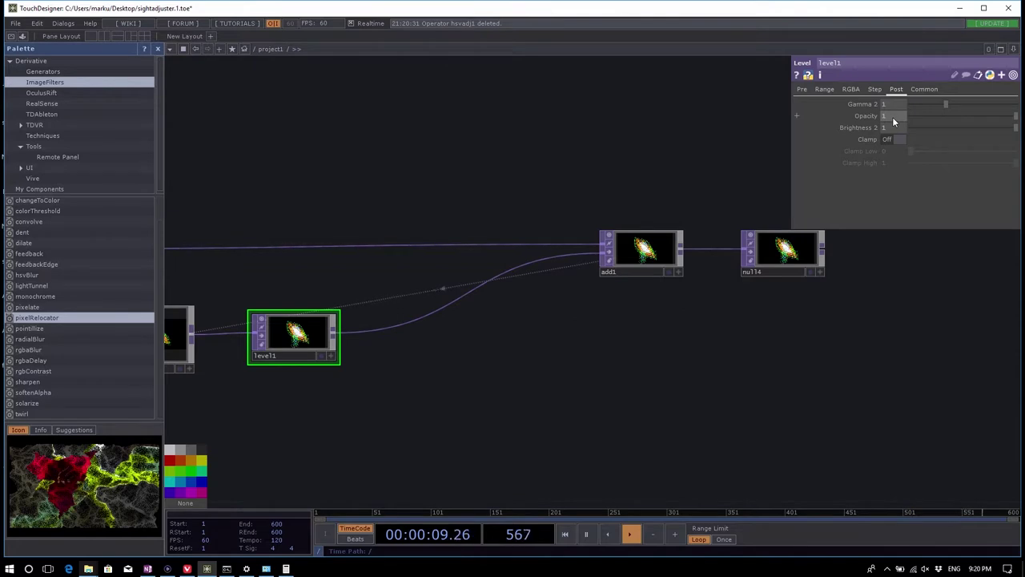
{"action": "middle_click_drag", "start_coordinate": [896, 116], "coordinate": [894, 97]}
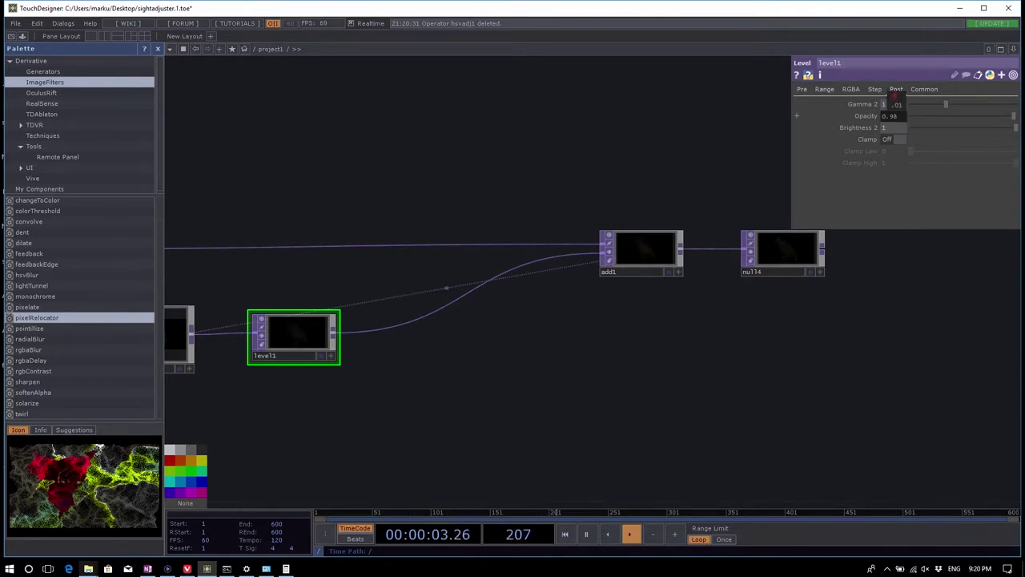
Step: Display null4 in the network background and trigger the button component at the start of the network
{"action": "scroll", "coordinate": [881, 320], "scroll_direction": "down", "scroll_amount": 5}
{"action": "scroll", "coordinate": [849, 384], "scroll_direction": "down", "scroll_amount": 2}
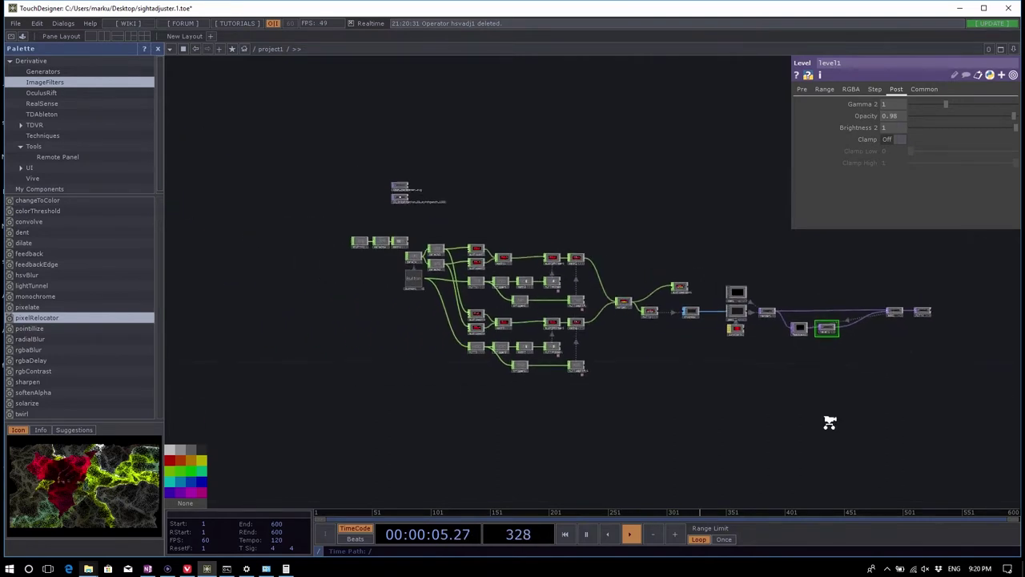
{"action": "left_click_drag", "start_coordinate": [830, 422], "coordinate": [758, 402]}
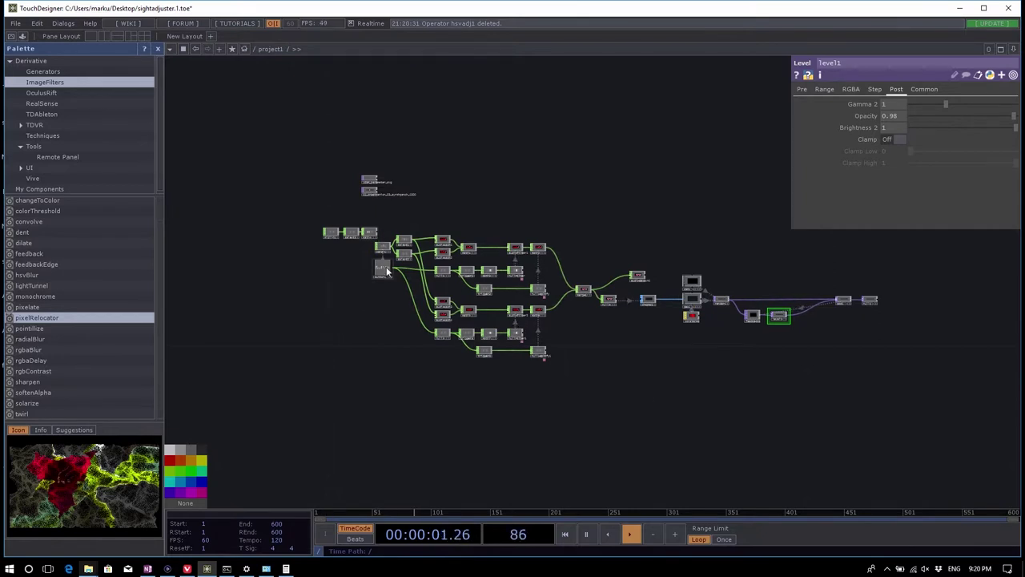
{"action": "scroll", "coordinate": [885, 298], "scroll_direction": "up", "scroll_amount": 5}
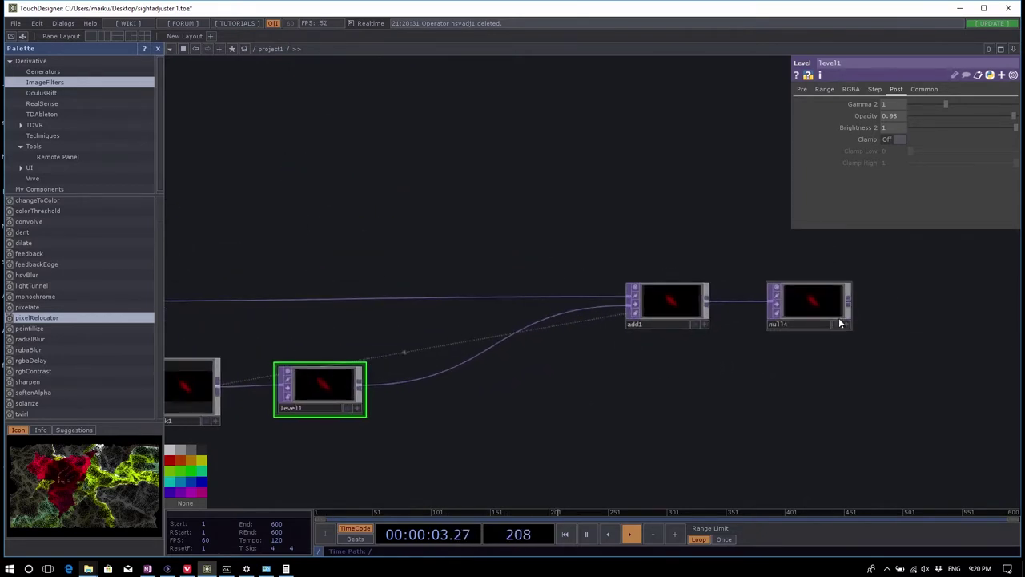
{"action": "scroll", "coordinate": [896, 368], "scroll_direction": "down", "scroll_amount": 6}
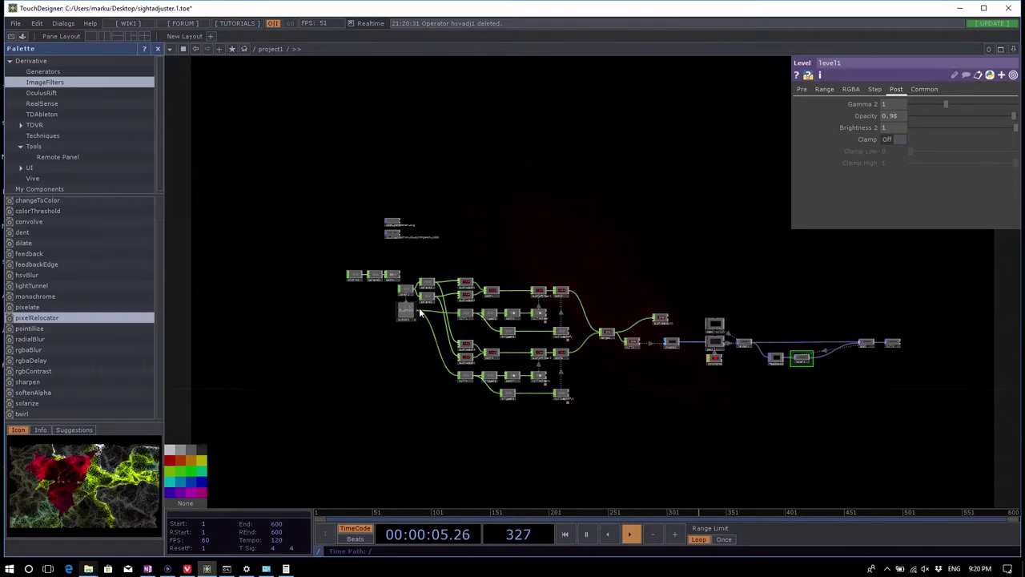
{"action": "left_click", "coordinate": [410, 314]}
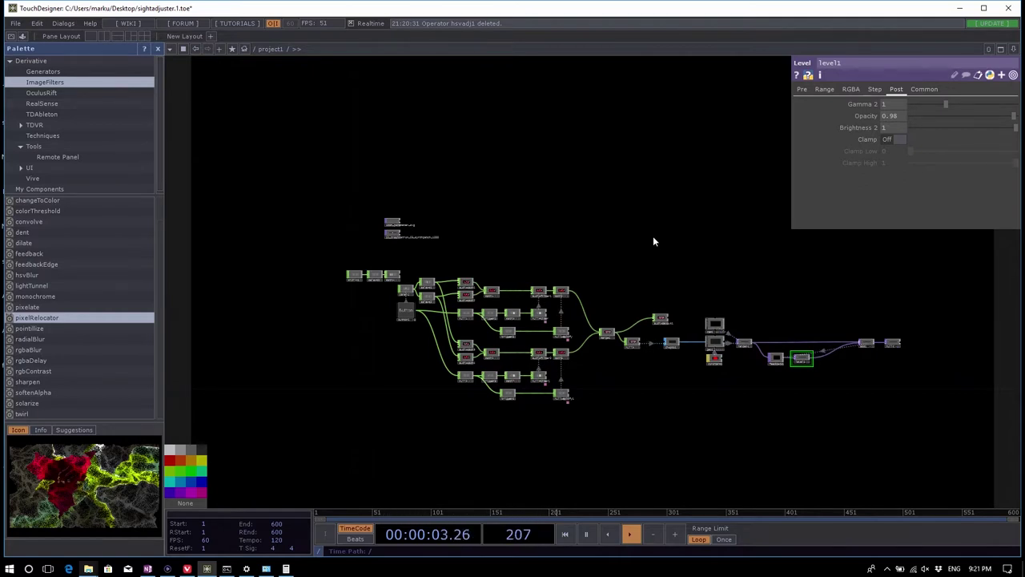
{"action": "scroll", "coordinate": [532, 188], "scroll_direction": "right", "scroll_amount": 2}
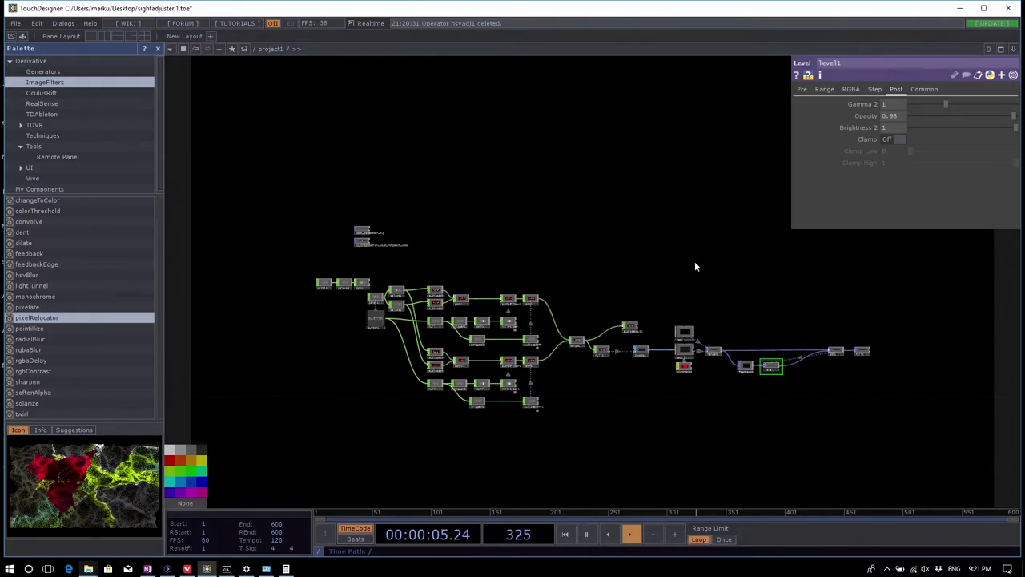
{"action": "left_click_drag", "start_coordinate": [712, 272], "coordinate": [558, 209]}
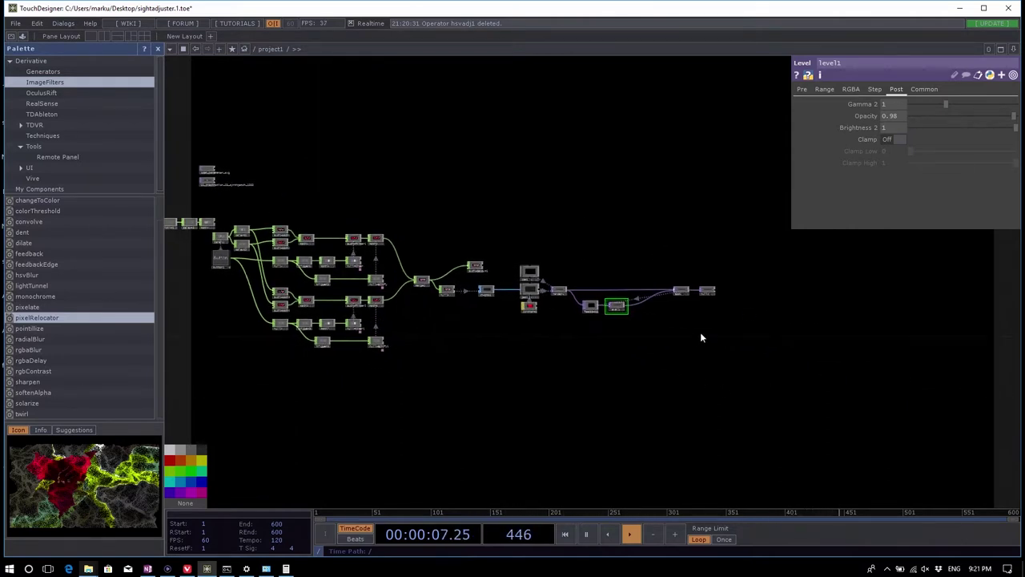
{"action": "left_click_drag", "start_coordinate": [657, 400], "coordinate": [736, 405]}
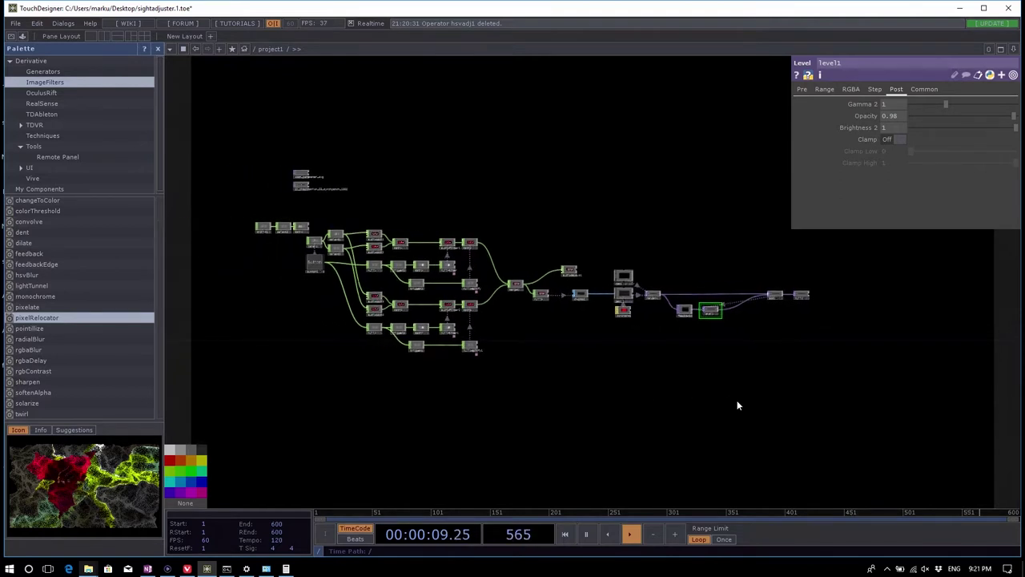
{"action": "scroll", "coordinate": [816, 317], "scroll_direction": "up", "scroll_amount": 8}
{"action": "scroll", "coordinate": [830, 347], "scroll_direction": "down", "scroll_amount": 10}
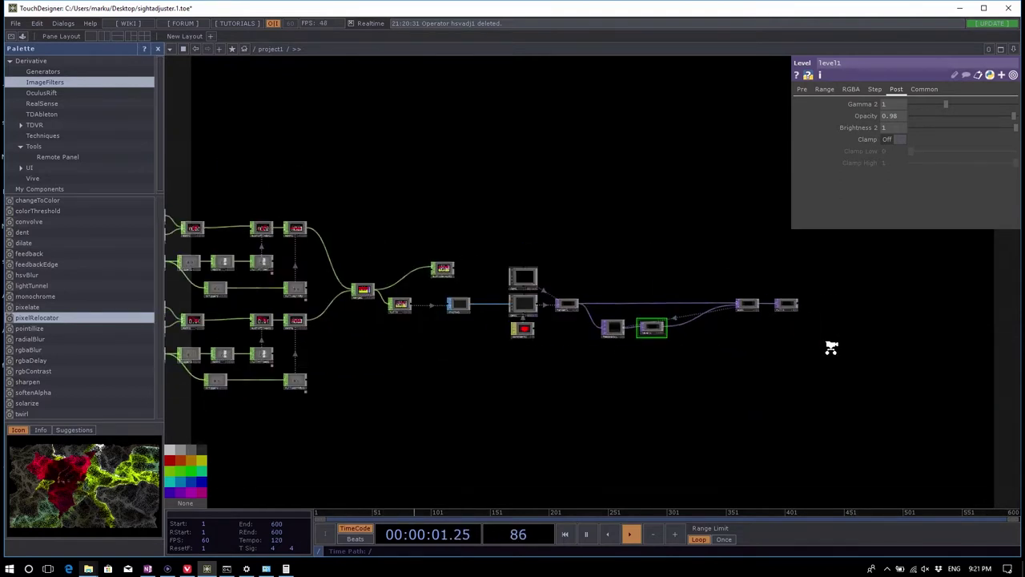
{"action": "left_click_drag", "start_coordinate": [809, 353], "coordinate": [791, 353]}
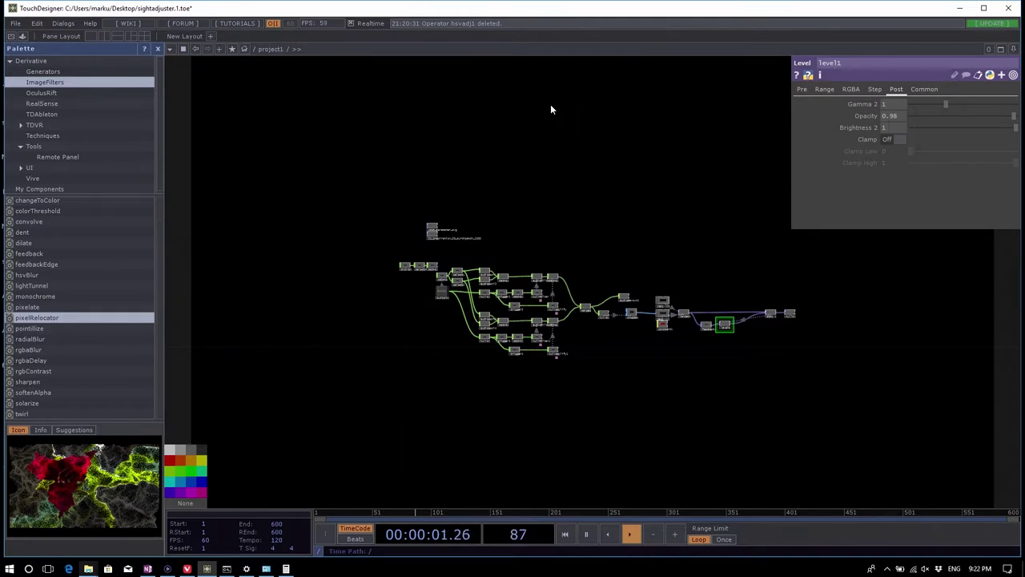
Step: Leave the project1 network for its parent level and select the project1 container
{"action": "middle_click_drag", "start_coordinate": [611, 165], "coordinate": [604, 167]}
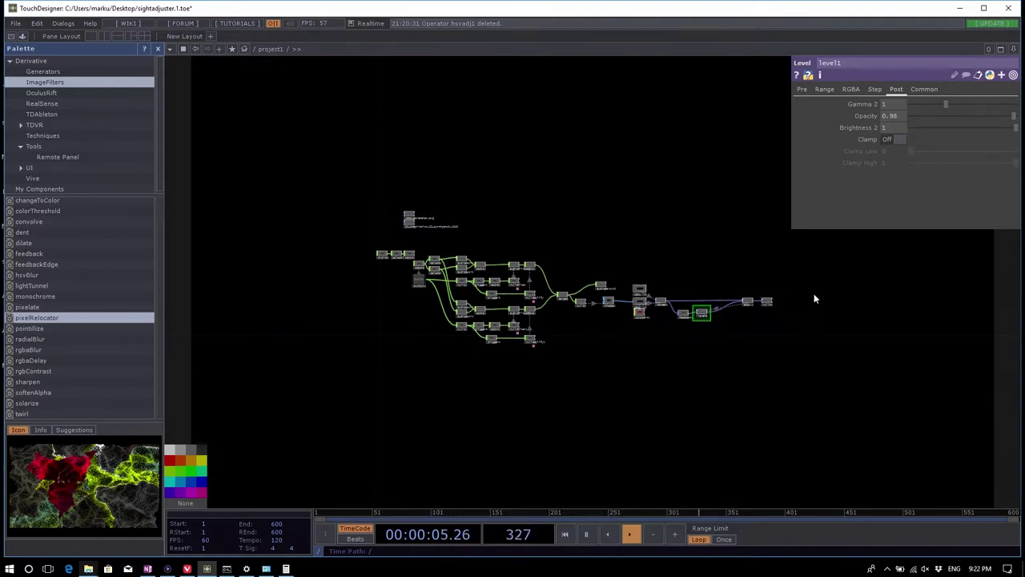
{"action": "scroll", "coordinate": [793, 300], "scroll_direction": "up", "scroll_amount": 5}
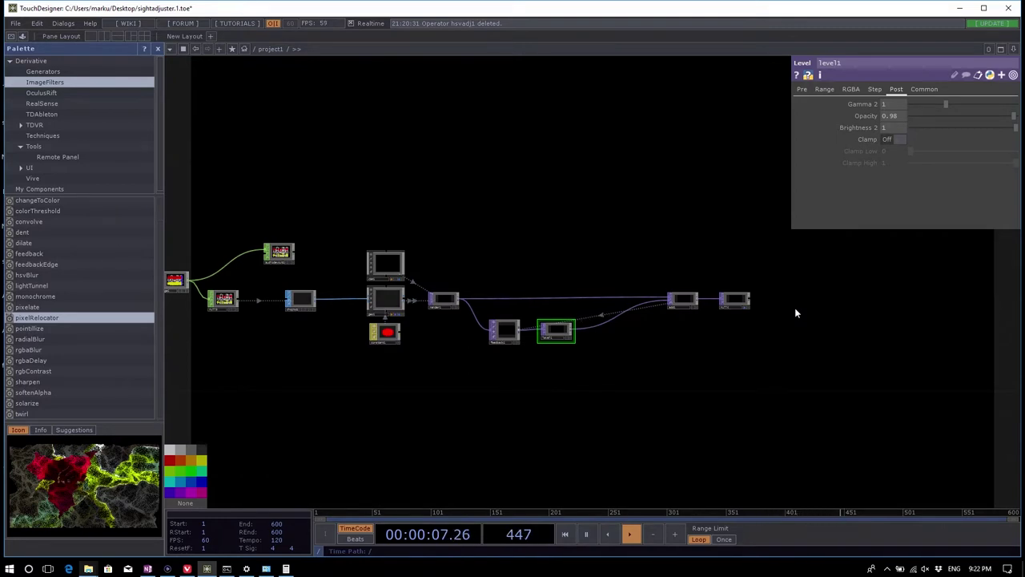
{"action": "scroll", "coordinate": [789, 308], "scroll_direction": "up", "scroll_amount": 8}
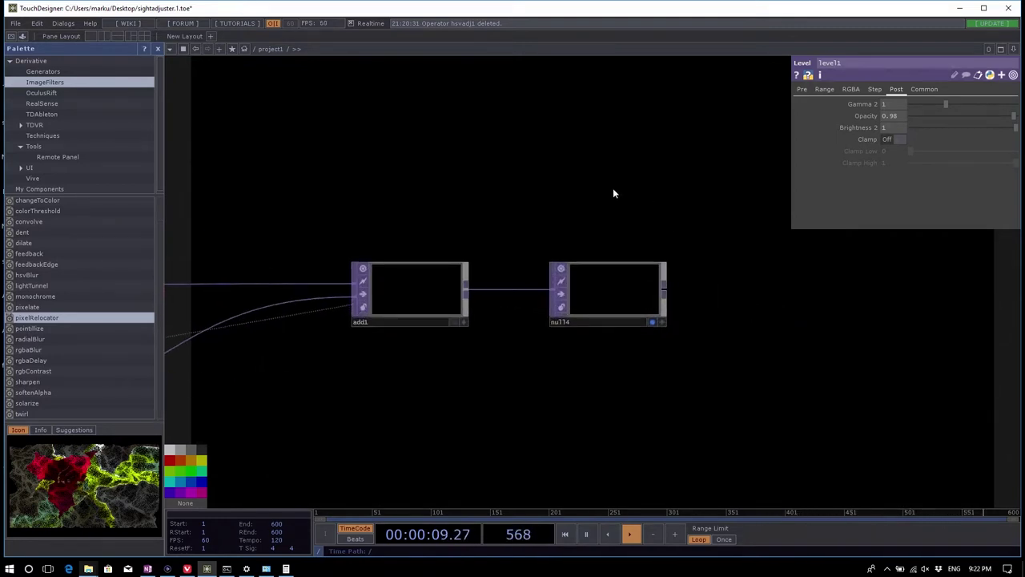
{"action": "scroll", "coordinate": [613, 192], "scroll_direction": "down", "scroll_amount": 8}
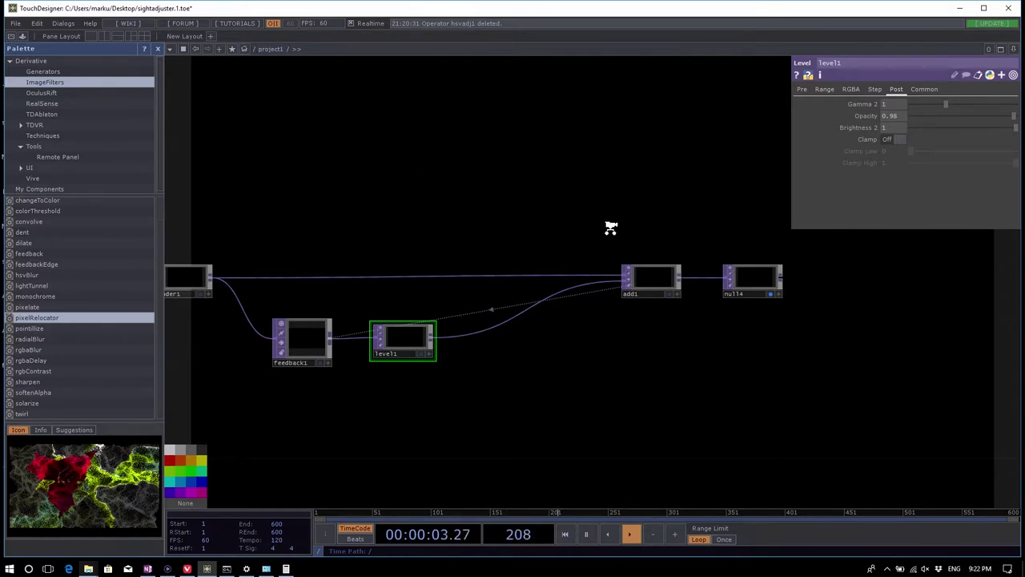
{"action": "scroll", "coordinate": [609, 226], "scroll_direction": "down", "scroll_amount": 5}
{"action": "left_click_drag", "start_coordinate": [501, 203], "coordinate": [603, 206]}
{"action": "scroll", "coordinate": [640, 224], "scroll_direction": "down", "scroll_amount": 5}
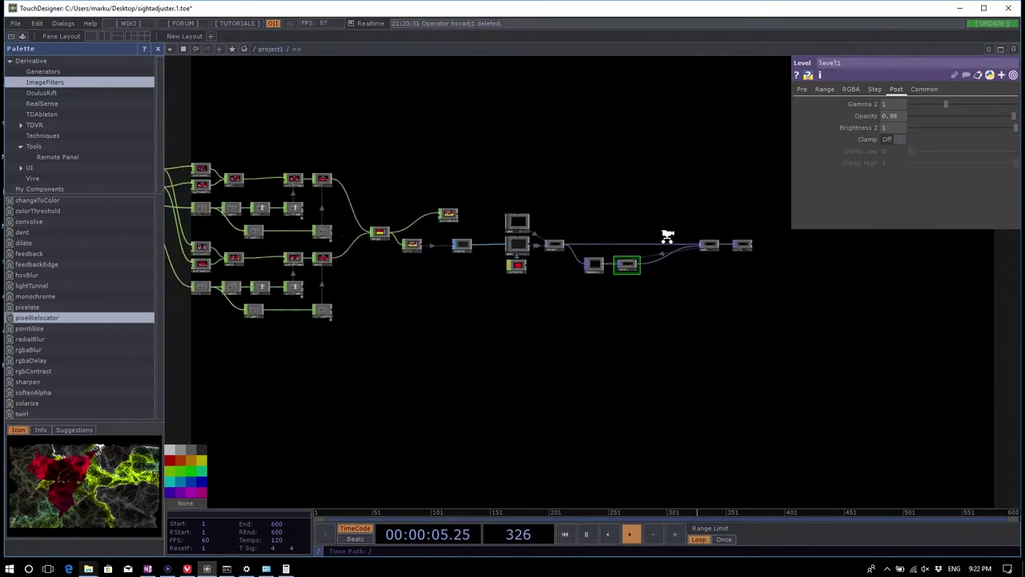
{"action": "scroll", "coordinate": [520, 269], "scroll_direction": "down", "scroll_amount": 4}
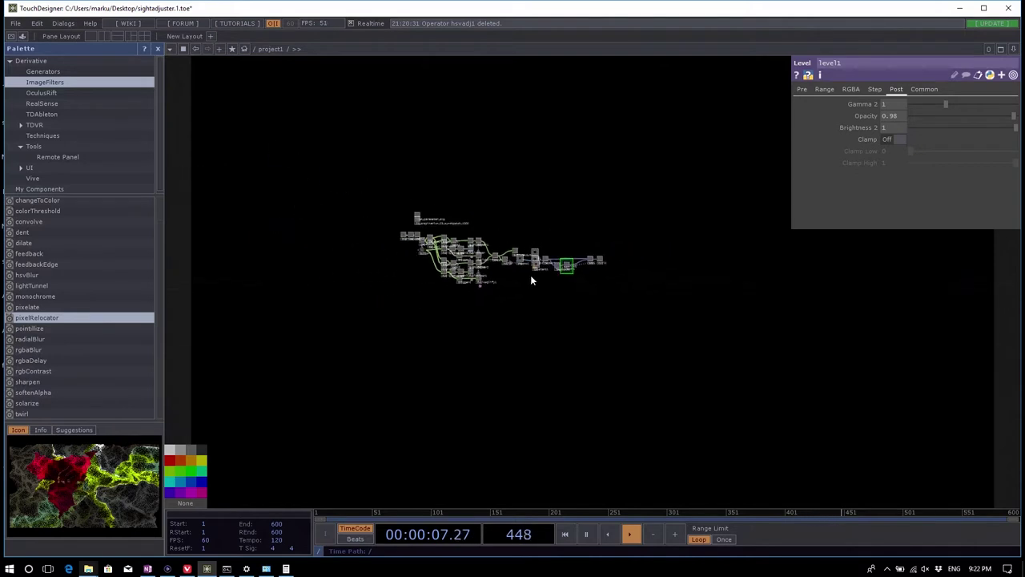
{"action": "scroll", "coordinate": [532, 292], "scroll_direction": "down", "scroll_amount": 5}
{"action": "left_click", "coordinate": [538, 315]}
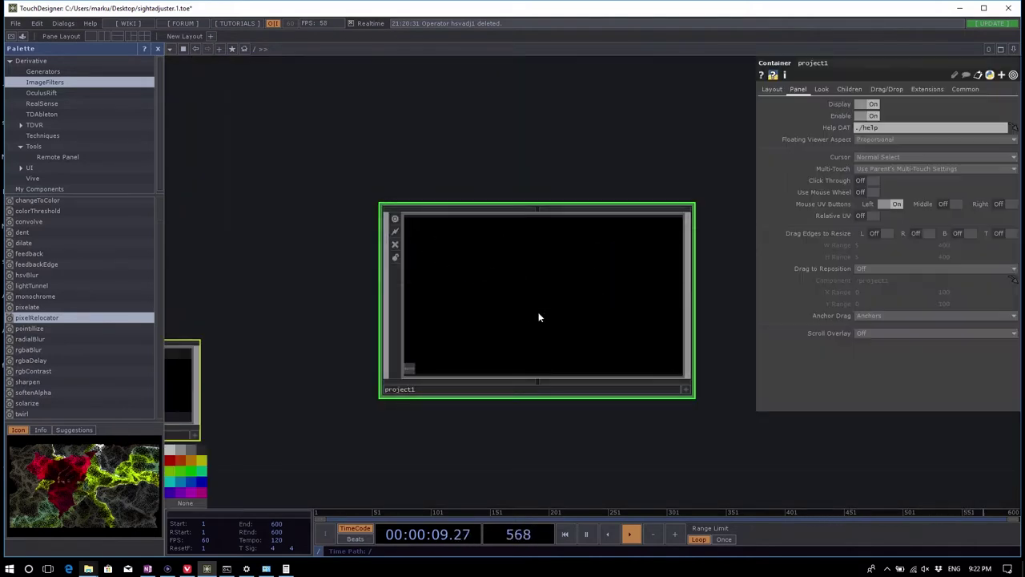
Step: Set the project1 container's Width to 1920 and Height to 1080, and show its Look parameters
{"action": "scroll", "coordinate": [633, 376], "scroll_direction": "up", "scroll_amount": 3}
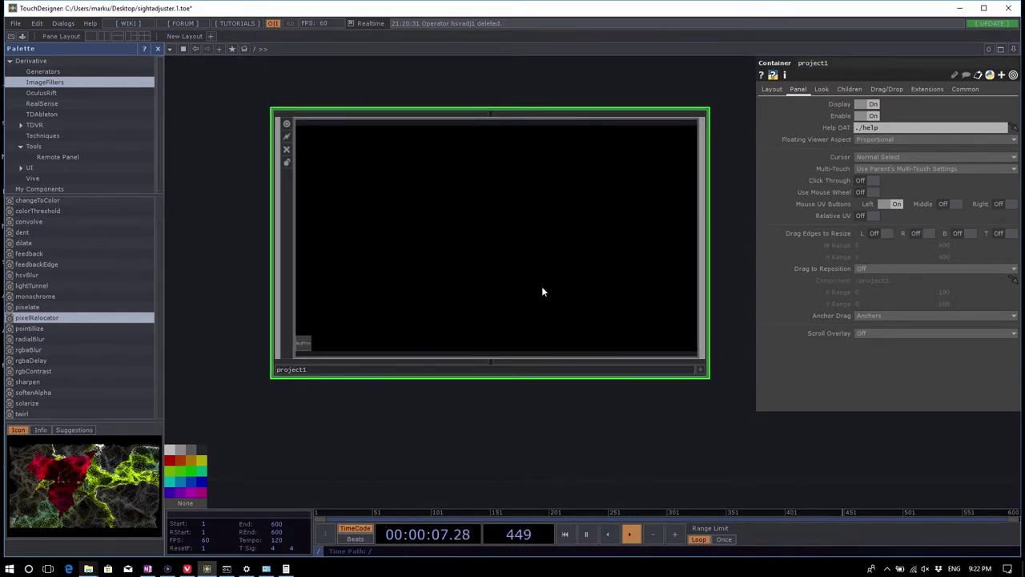
{"action": "left_click_drag", "start_coordinate": [599, 412], "coordinate": [562, 418]}
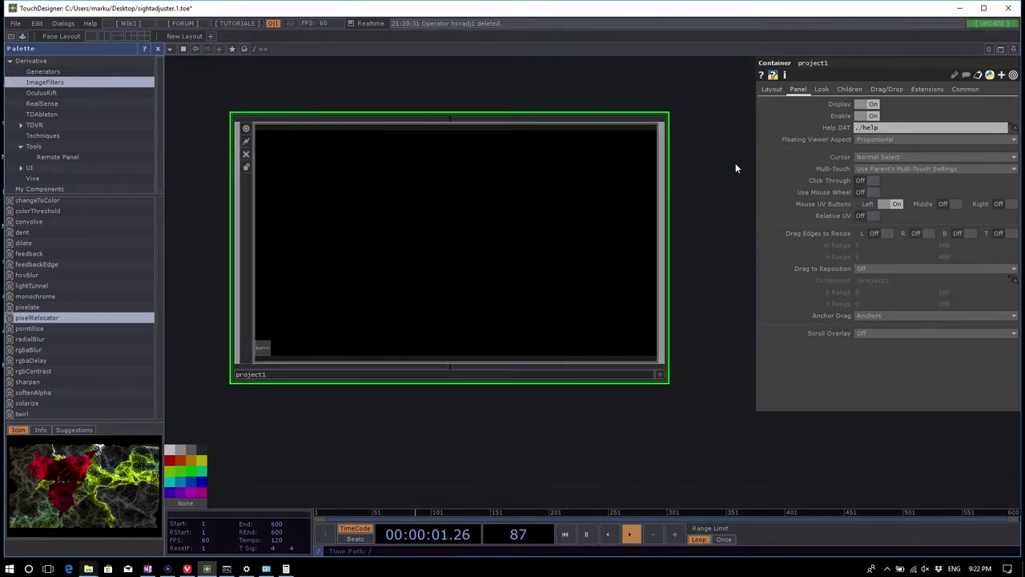
{"action": "left_click", "coordinate": [770, 90]}
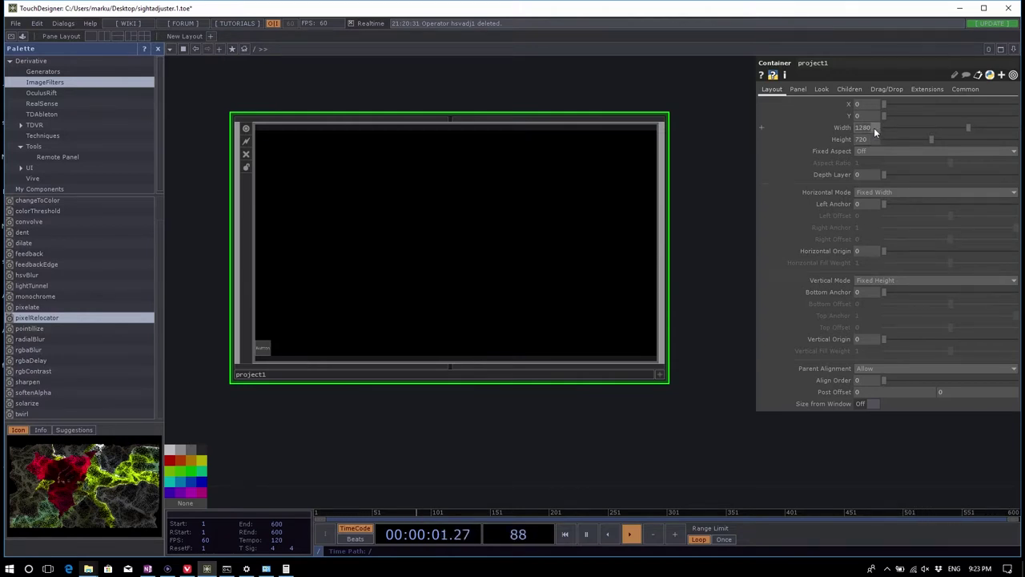
{"action": "type", "text": "0"}
{"action": "key", "text": "Return"}
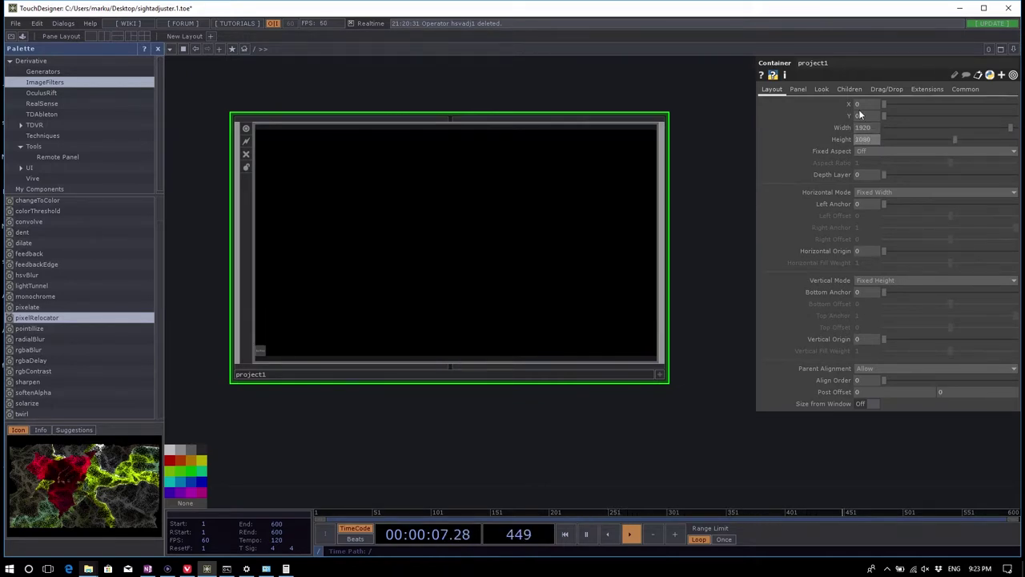
{"action": "key", "text": "h"}
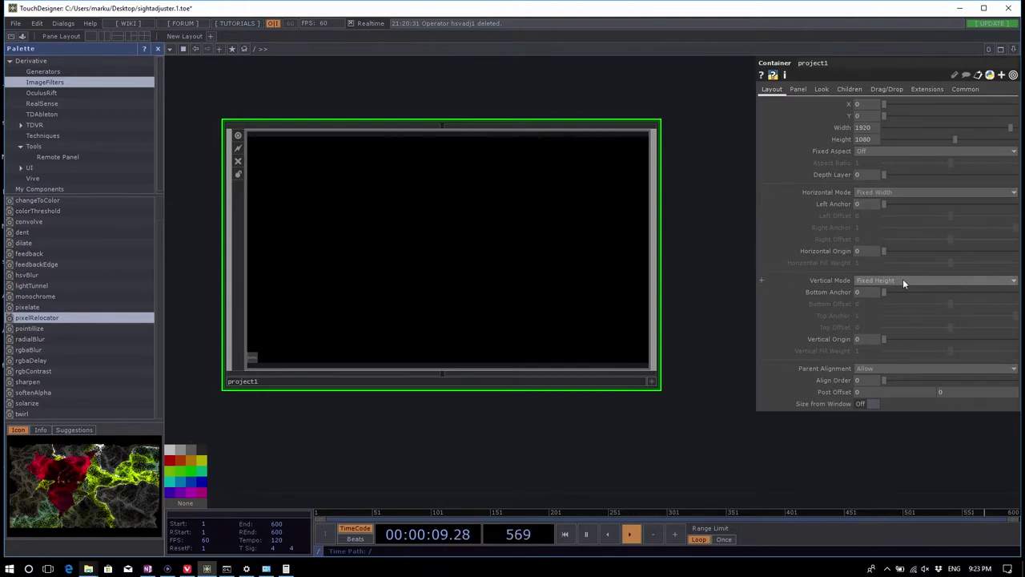
{"action": "left_click", "coordinate": [800, 89]}
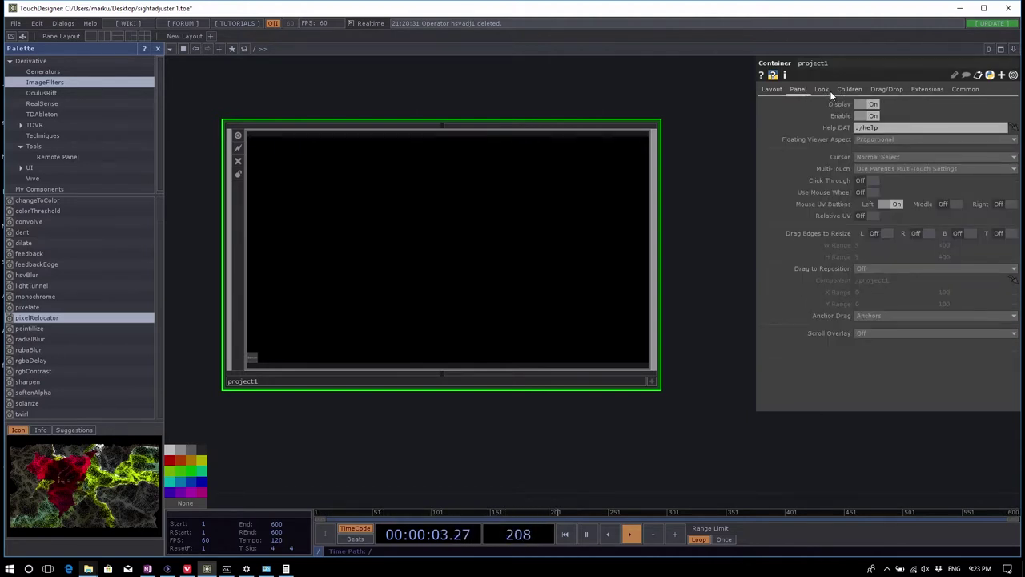
{"action": "left_click", "coordinate": [822, 91]}
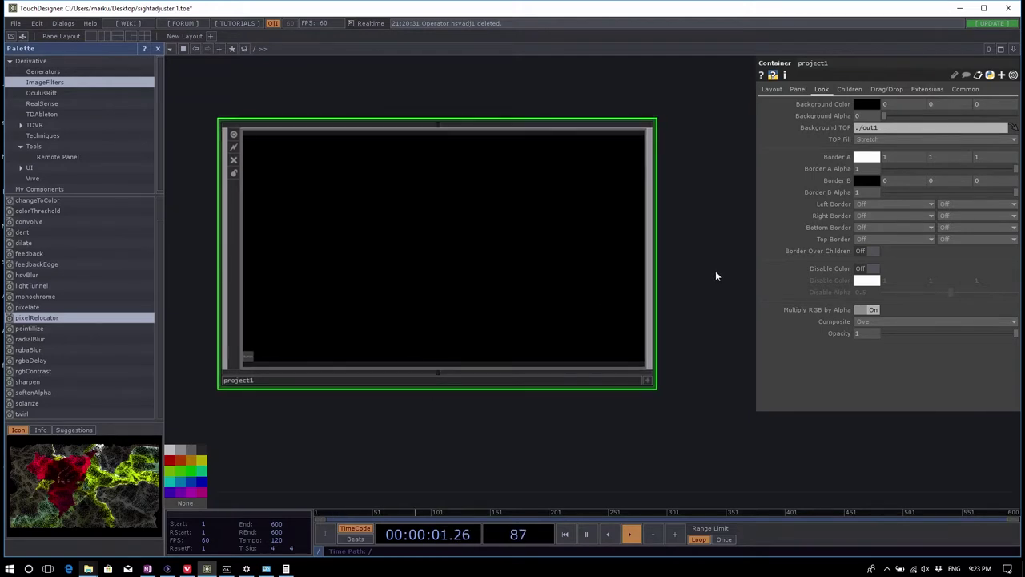
Step: Go back inside project1 and rename the final null4 operator as bg
{"action": "scroll", "coordinate": [592, 275], "scroll_direction": "up", "scroll_amount": 3}
{"action": "scroll", "coordinate": [607, 276], "scroll_direction": "up", "scroll_amount": 8}
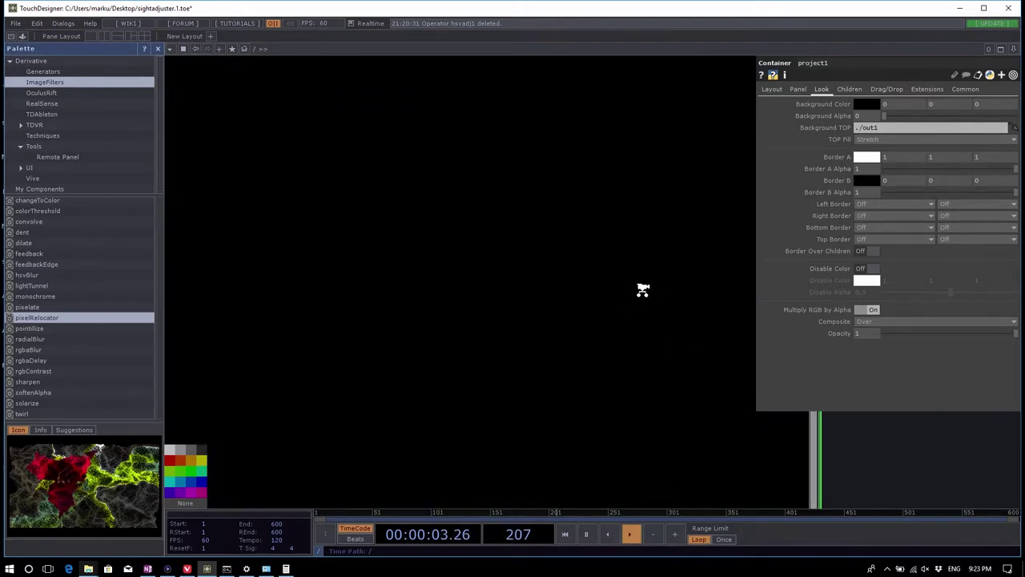
{"action": "scroll", "coordinate": [743, 320], "scroll_direction": "up", "scroll_amount": 6}
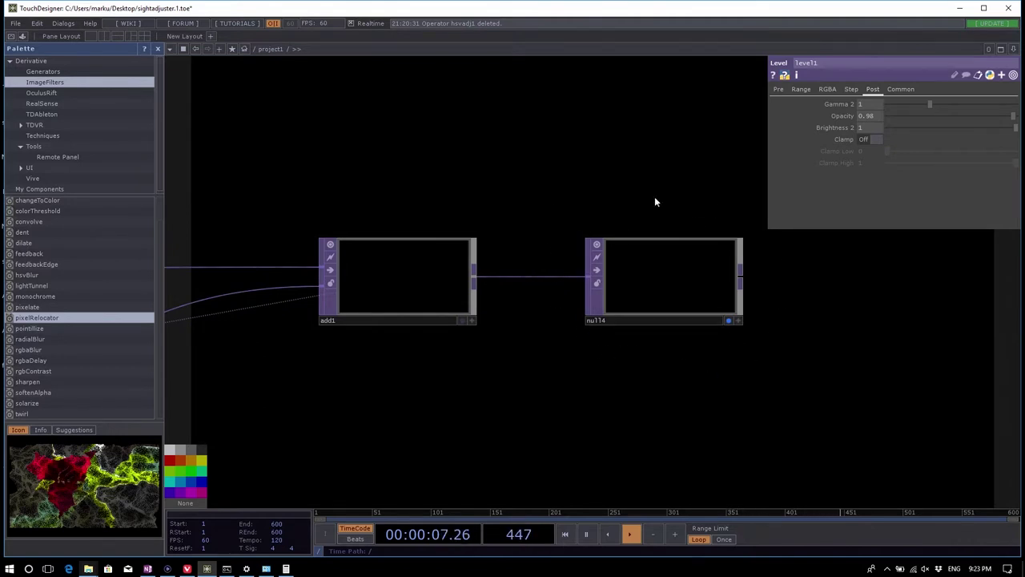
{"action": "double_click", "coordinate": [649, 320]}
{"action": "type", "text": "bg"}
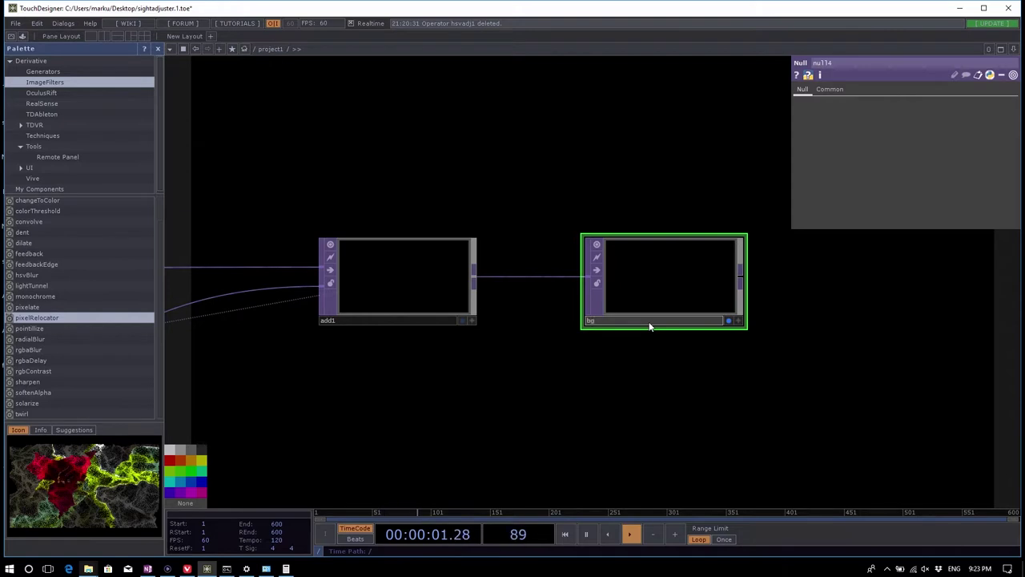
{"action": "key", "text": "Return"}
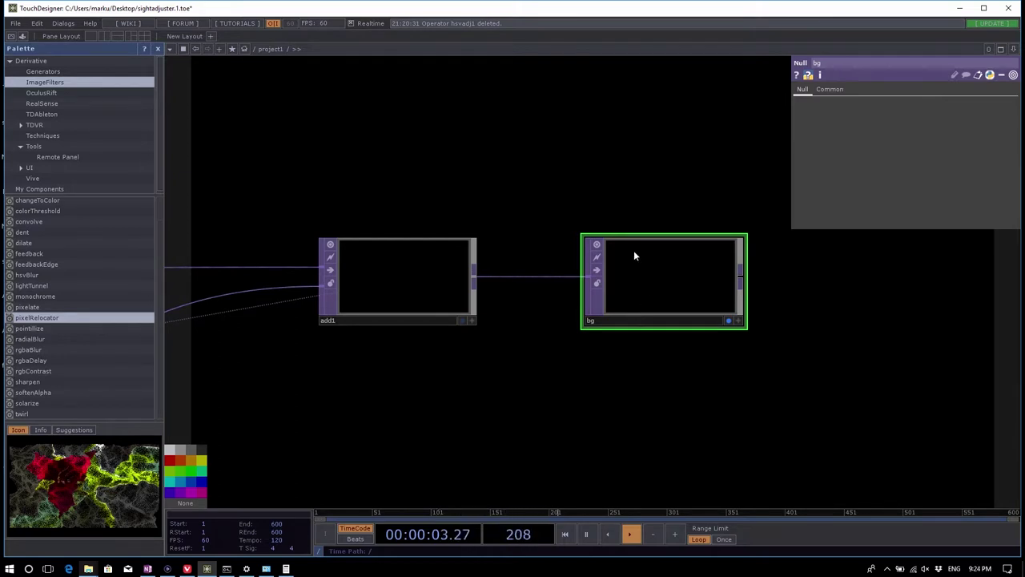
Step: Rename the bg null with a capital letter as Bg, and restore its lowercase name bg
{"action": "scroll", "coordinate": [635, 240], "scroll_direction": "down", "scroll_amount": 6}
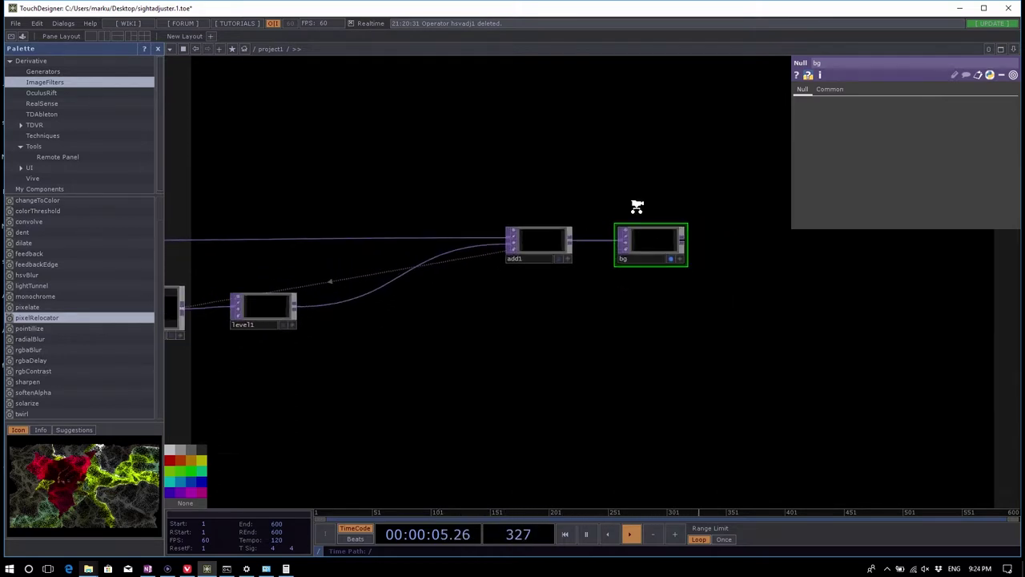
{"action": "scroll", "coordinate": [636, 206], "scroll_direction": "down", "scroll_amount": 2}
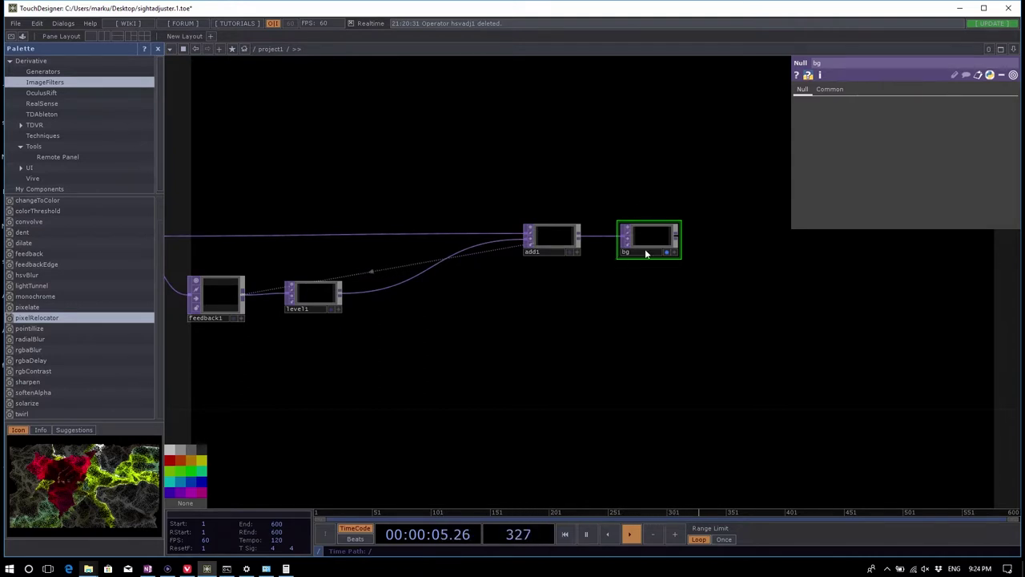
{"action": "scroll", "coordinate": [645, 248], "scroll_direction": "up", "scroll_amount": 4}
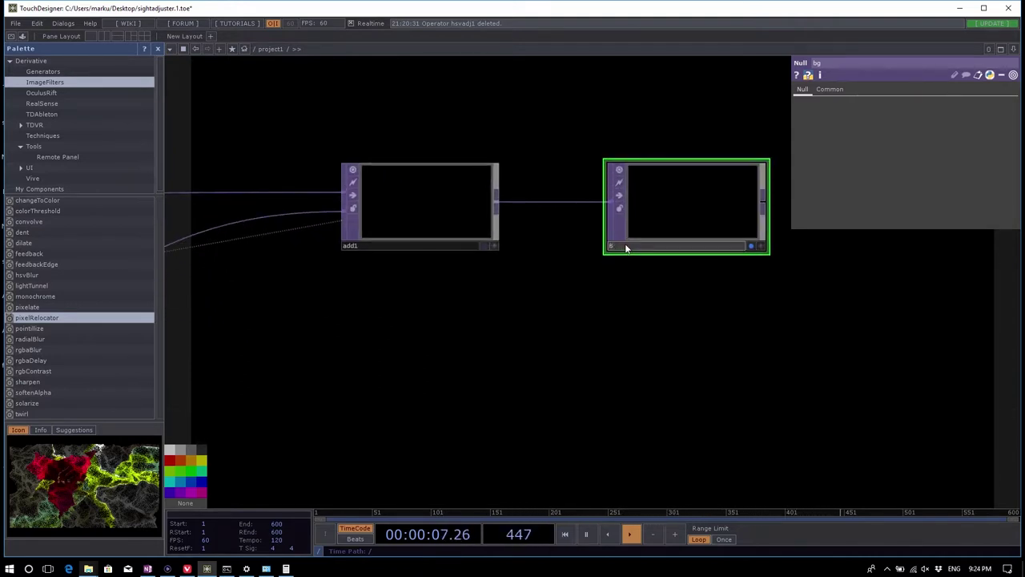
{"action": "type", "text": "g"}
{"action": "key", "text": "Return"}
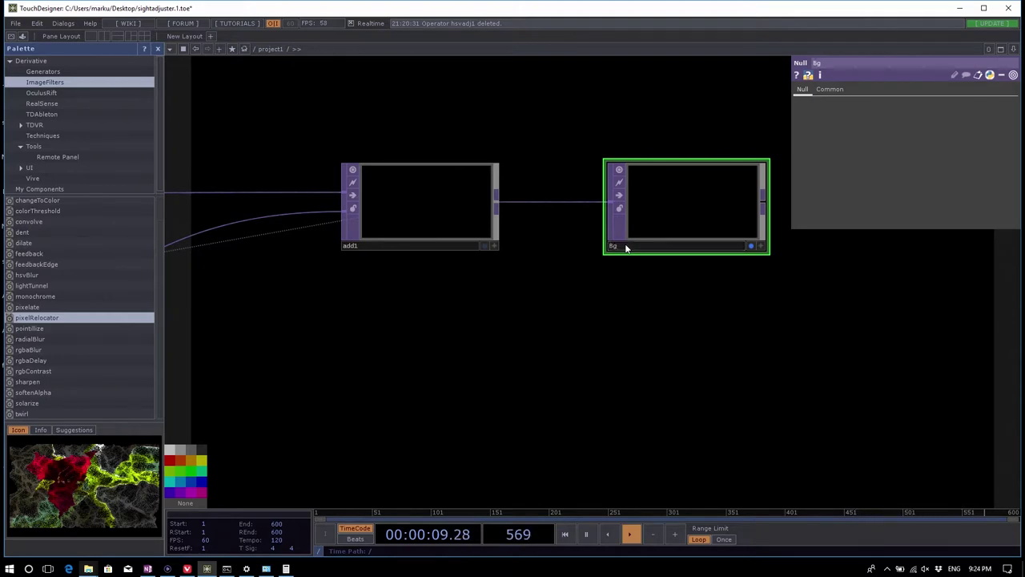
{"action": "double_click", "coordinate": [627, 245]}
{"action": "type", "text": "b"}
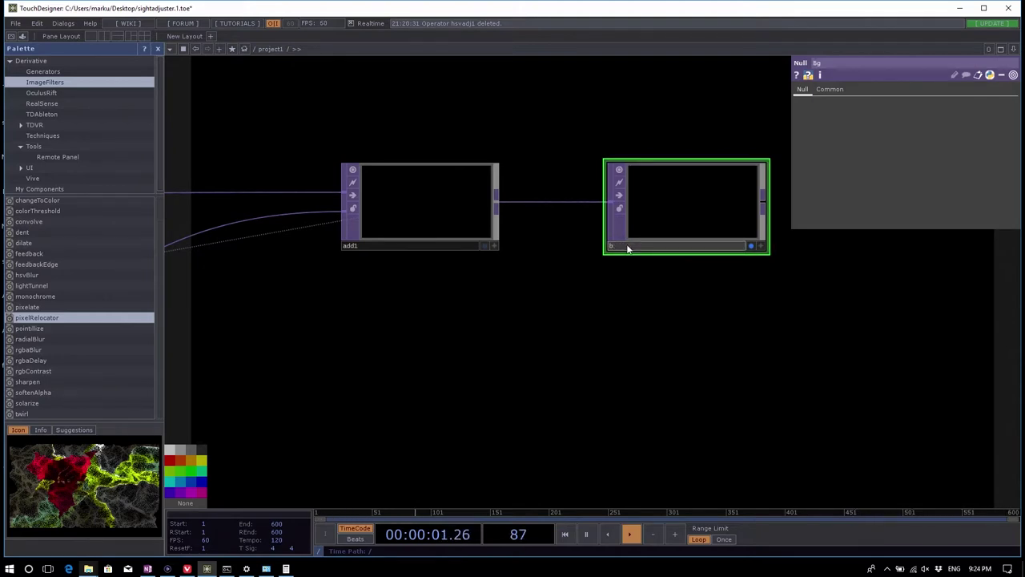
{"action": "type", "text": "g"}
{"action": "key", "text": "Return"}
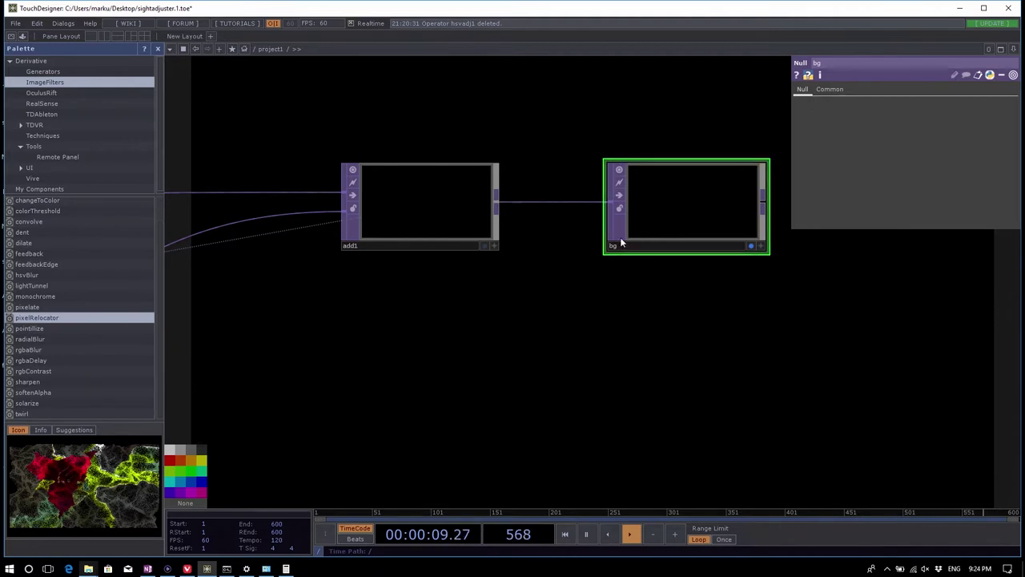
Step: Return to the parent level and set the project1 container's Background TOP to ./bg
{"action": "scroll", "coordinate": [575, 271], "scroll_direction": "down", "scroll_amount": 1}
{"action": "scroll", "coordinate": [574, 271], "scroll_direction": "down", "scroll_amount": 5}
{"action": "scroll", "coordinate": [595, 319], "scroll_direction": "down", "scroll_amount": 5}
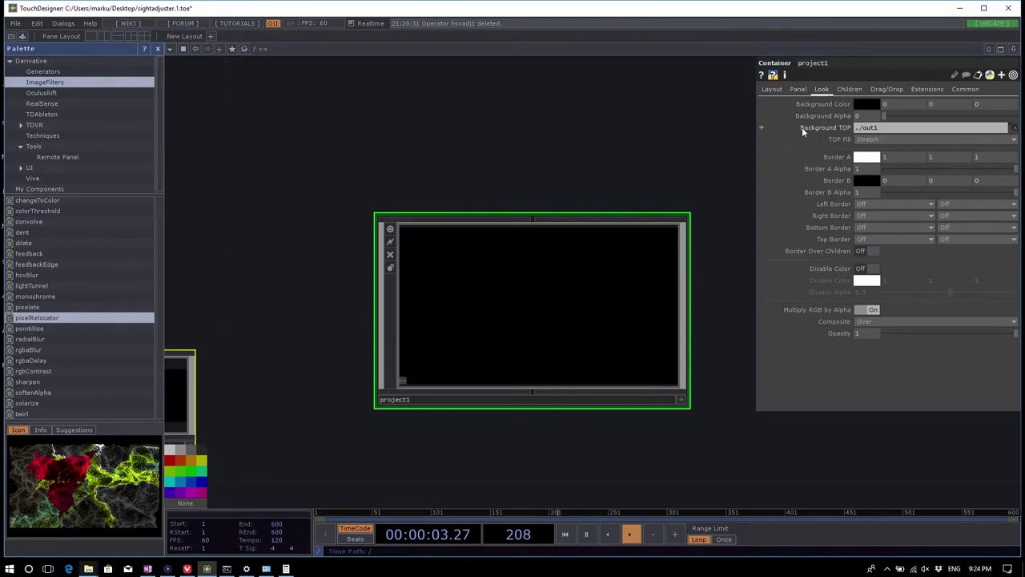
{"action": "left_click", "coordinate": [881, 130]}
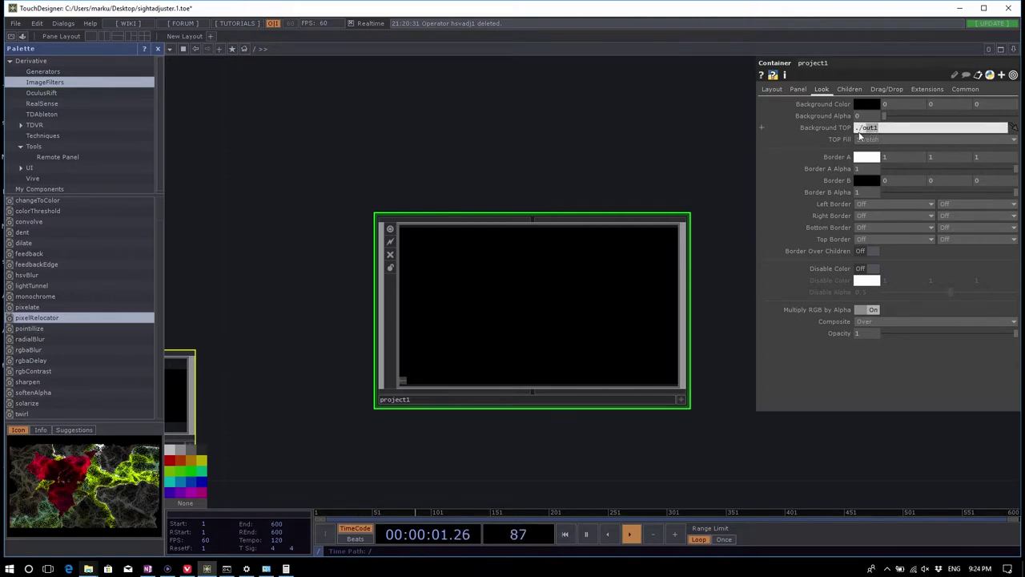
{"action": "left_click", "coordinate": [883, 133]}
{"action": "double_click", "coordinate": [882, 133]}
{"action": "left_click", "coordinate": [861, 133]}
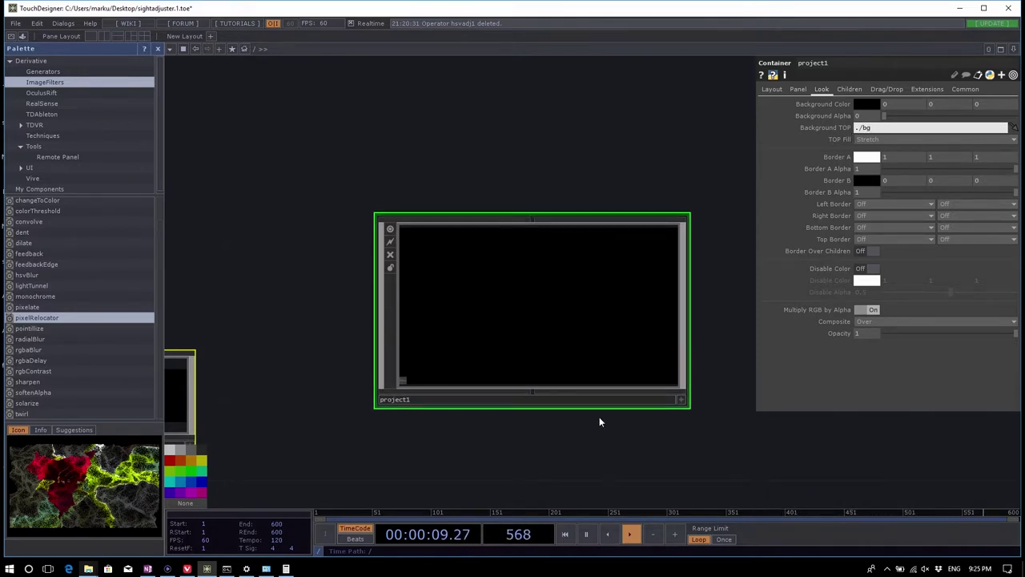
Step: Make the project1 container's viewer active and trigger the button inside it twice
{"action": "scroll", "coordinate": [607, 423], "scroll_direction": "up", "scroll_amount": 2}
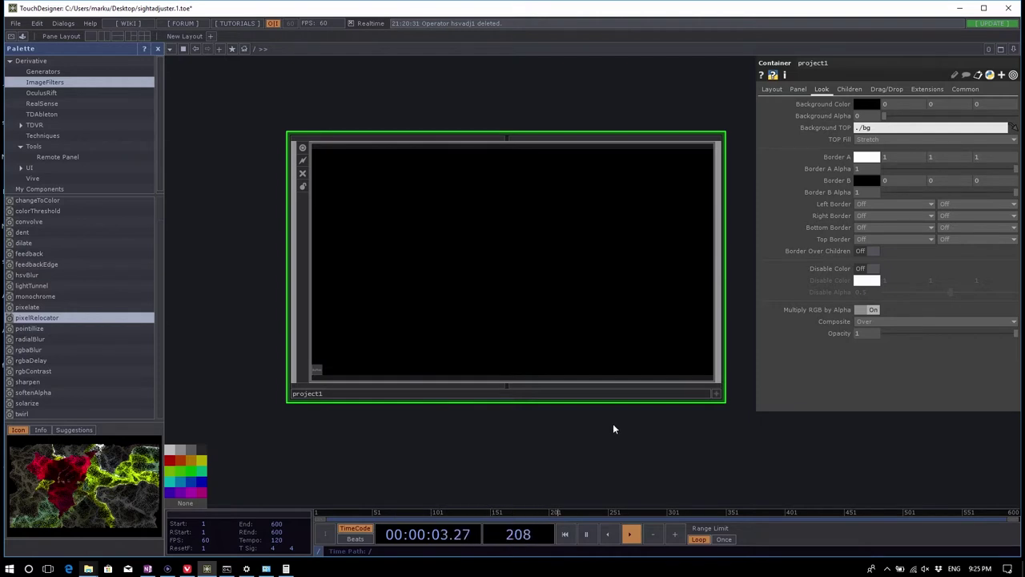
{"action": "left_click", "coordinate": [717, 394]}
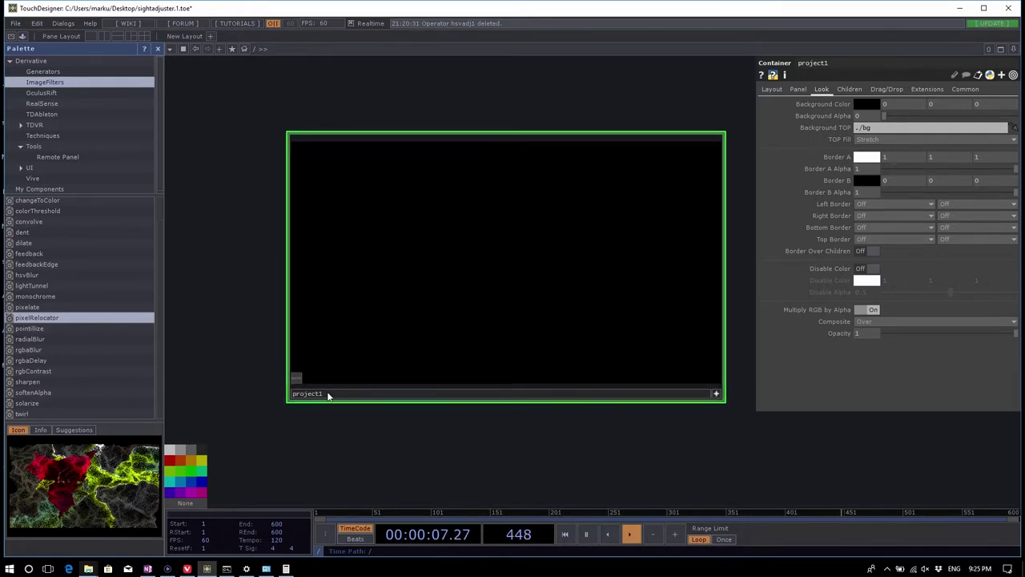
{"action": "left_click", "coordinate": [294, 378]}
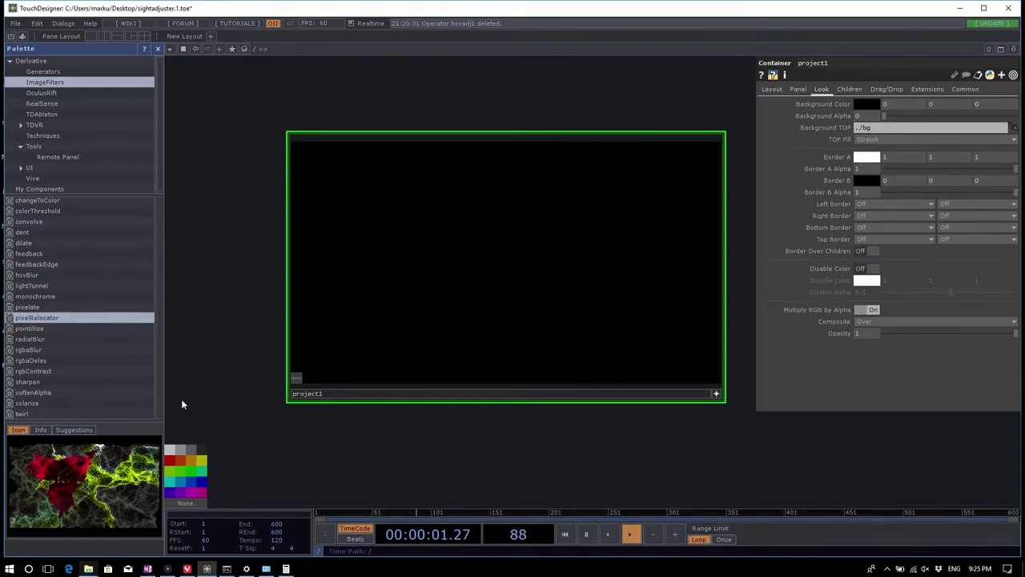
{"action": "left_click", "coordinate": [296, 379]}
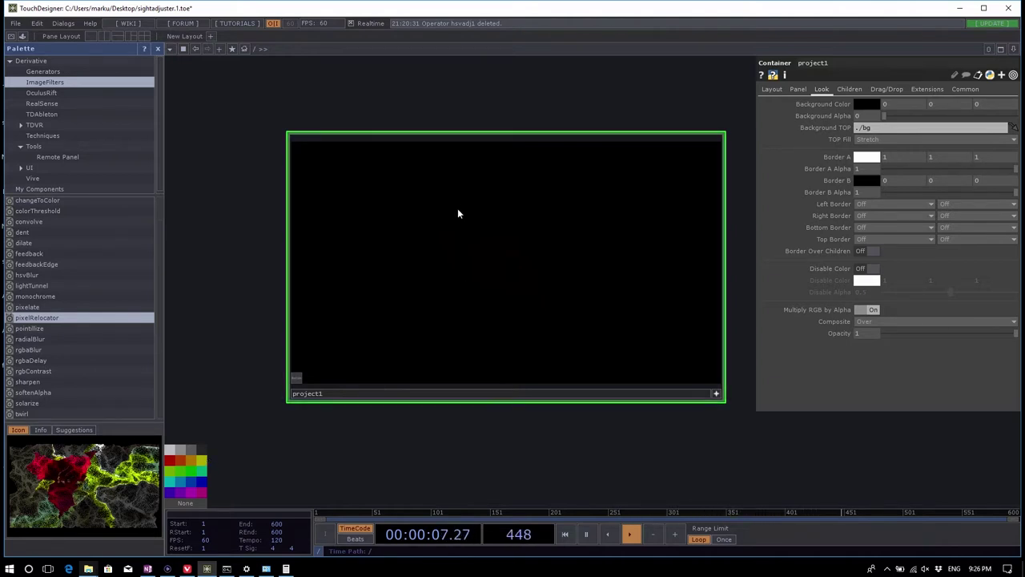
Step: Go inside project1 and move button1 farther away from the panel1 CHOP
{"action": "scroll", "coordinate": [490, 257], "scroll_direction": "up", "scroll_amount": 2}
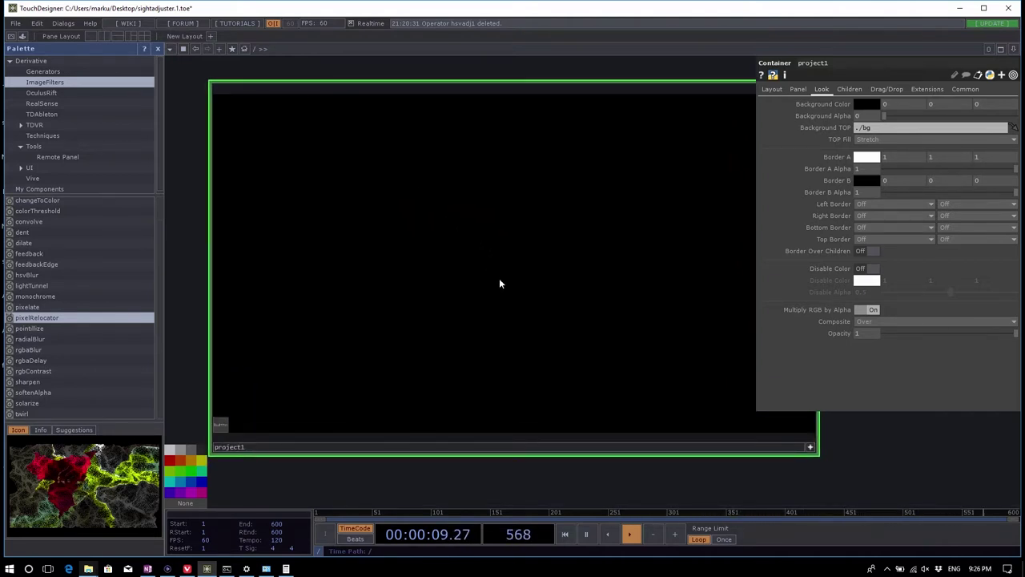
{"action": "scroll", "coordinate": [499, 287], "scroll_direction": "up", "scroll_amount": 3}
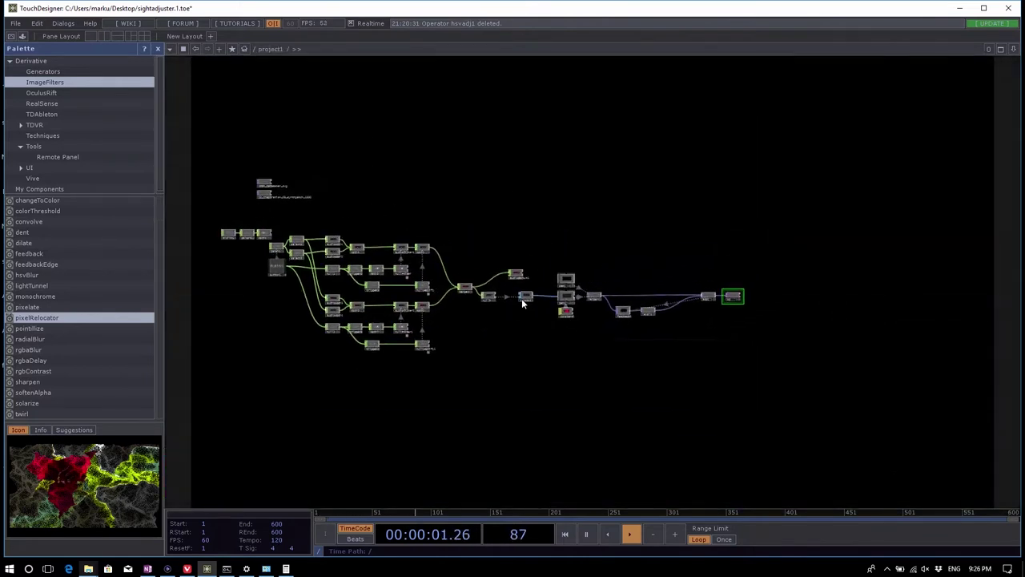
{"action": "left_click_drag", "start_coordinate": [492, 402], "coordinate": [621, 408]}
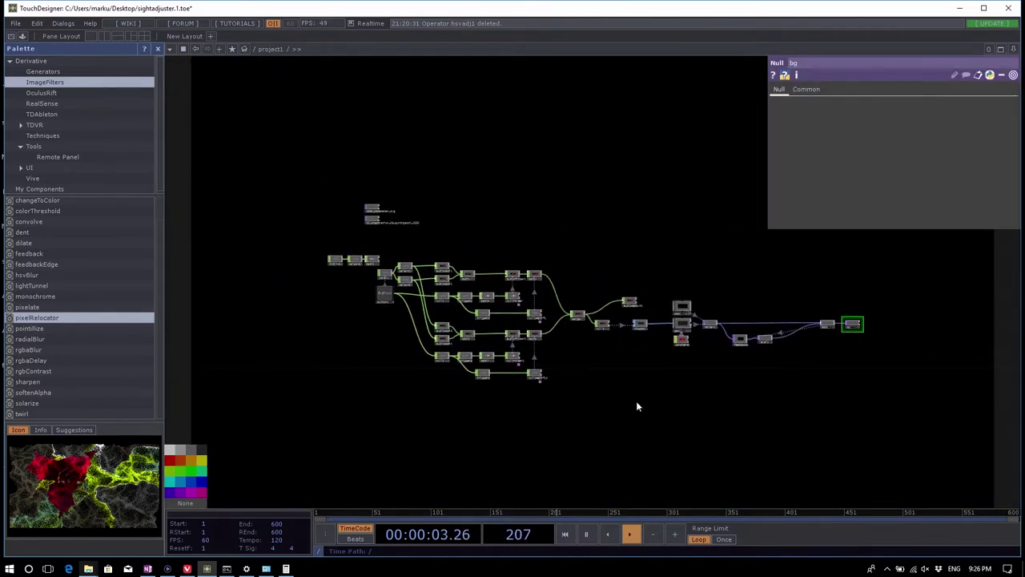
{"action": "scroll", "coordinate": [404, 334], "scroll_direction": "up", "scroll_amount": 6}
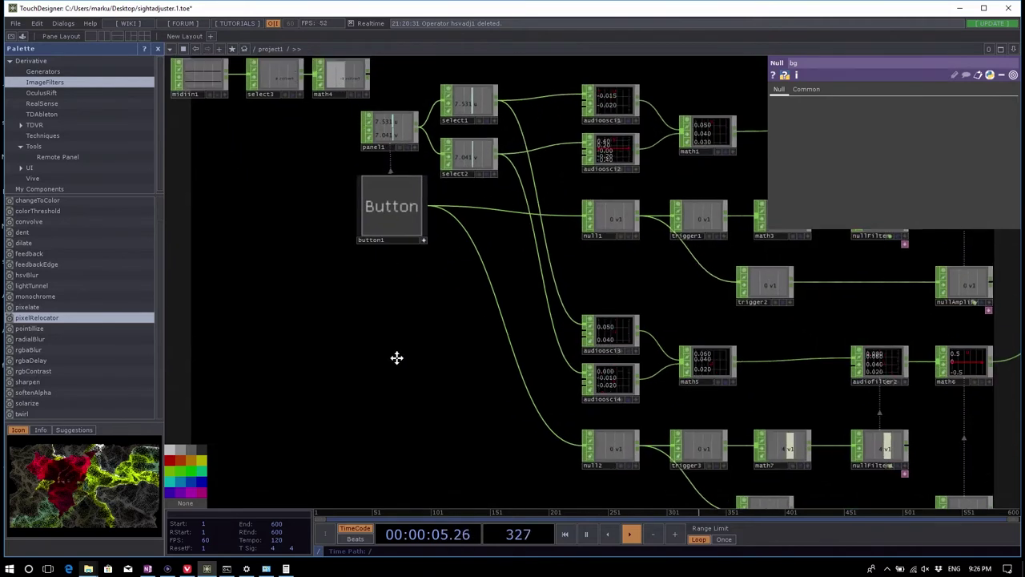
{"action": "left_click_drag", "start_coordinate": [367, 305], "coordinate": [272, 305]}
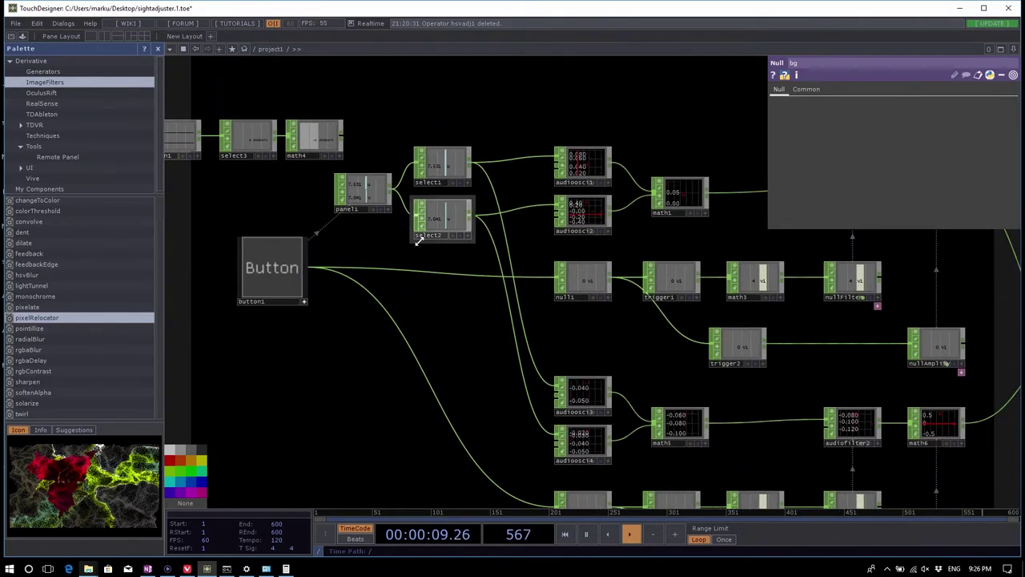
Step: Point the panel1 CHOP at the parent container by setting its Component to /project1
{"action": "scroll", "coordinate": [354, 181], "scroll_direction": "up", "scroll_amount": 3}
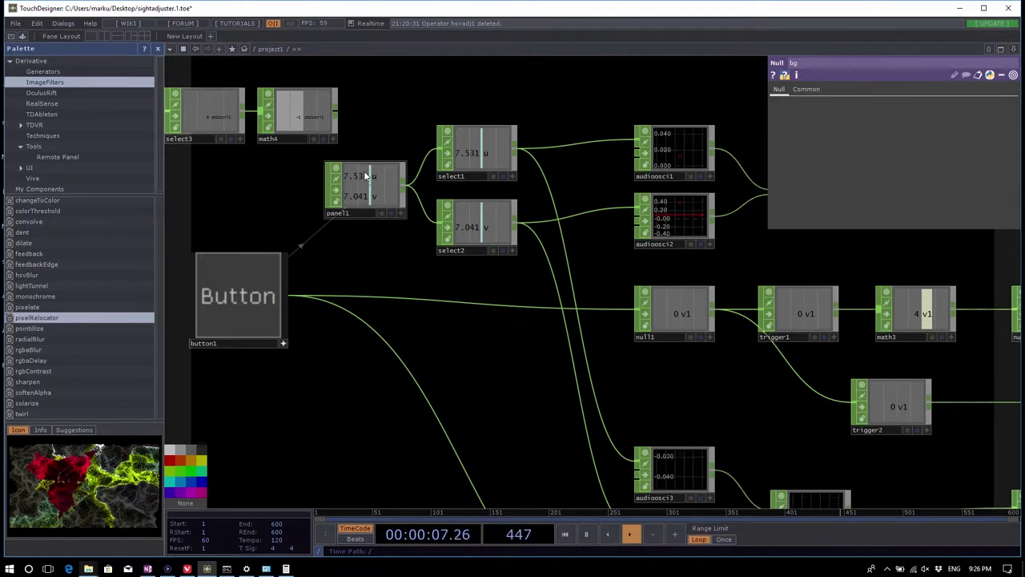
{"action": "left_click", "coordinate": [364, 171]}
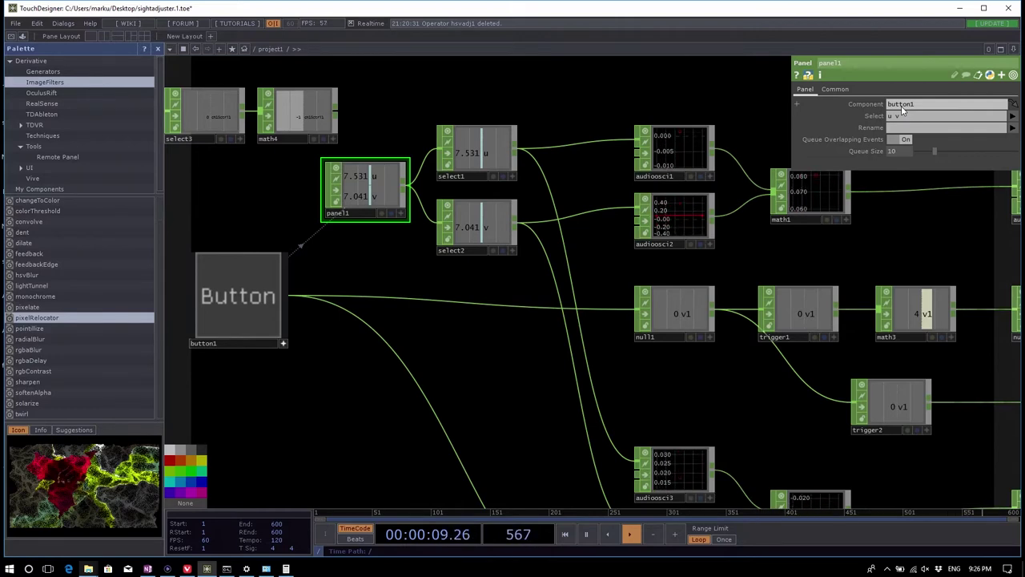
{"action": "left_click_drag", "start_coordinate": [245, 343], "coordinate": [377, 200]}
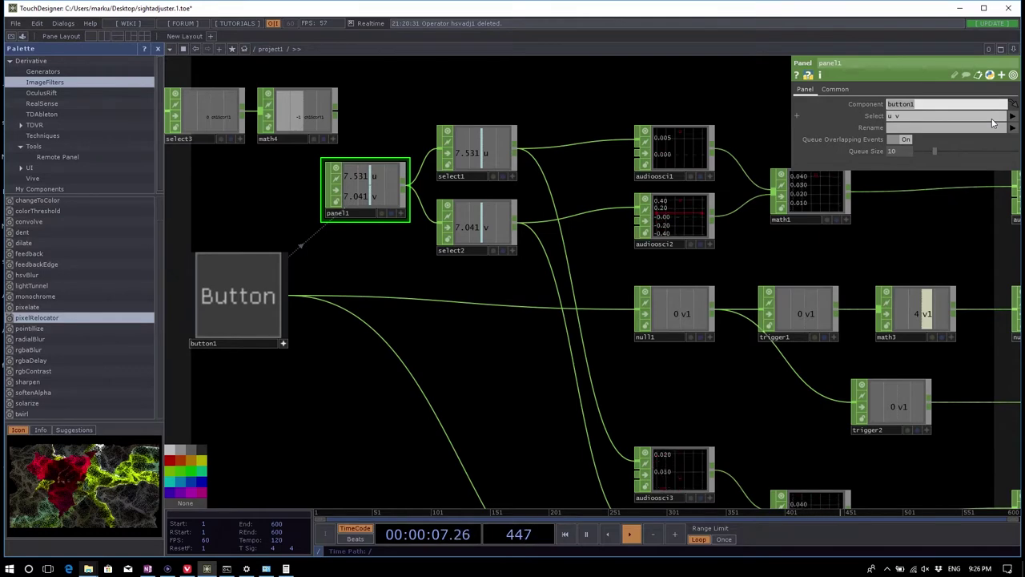
{"action": "type", "text": "/"}
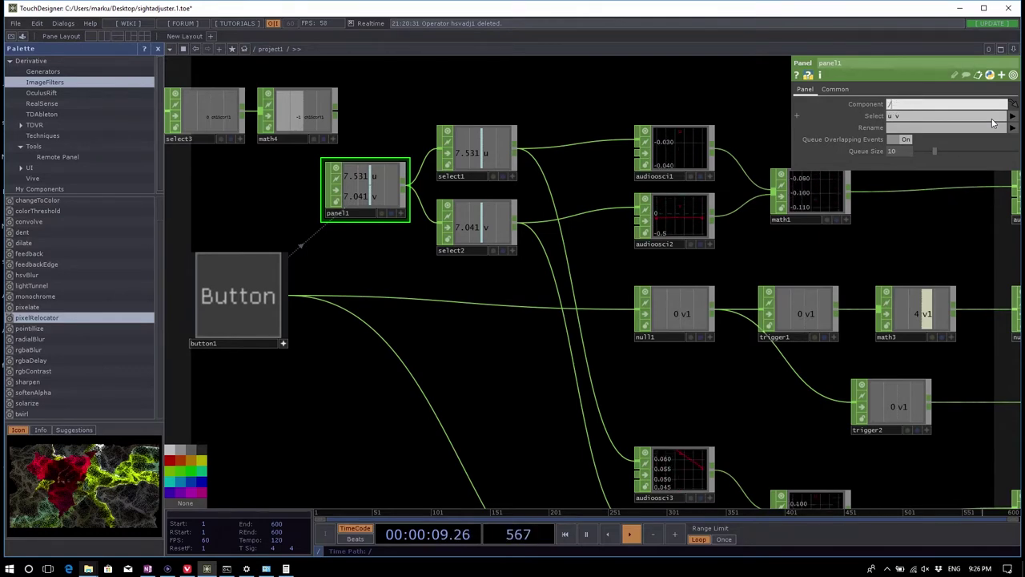
{"action": "type", "text": "project"}
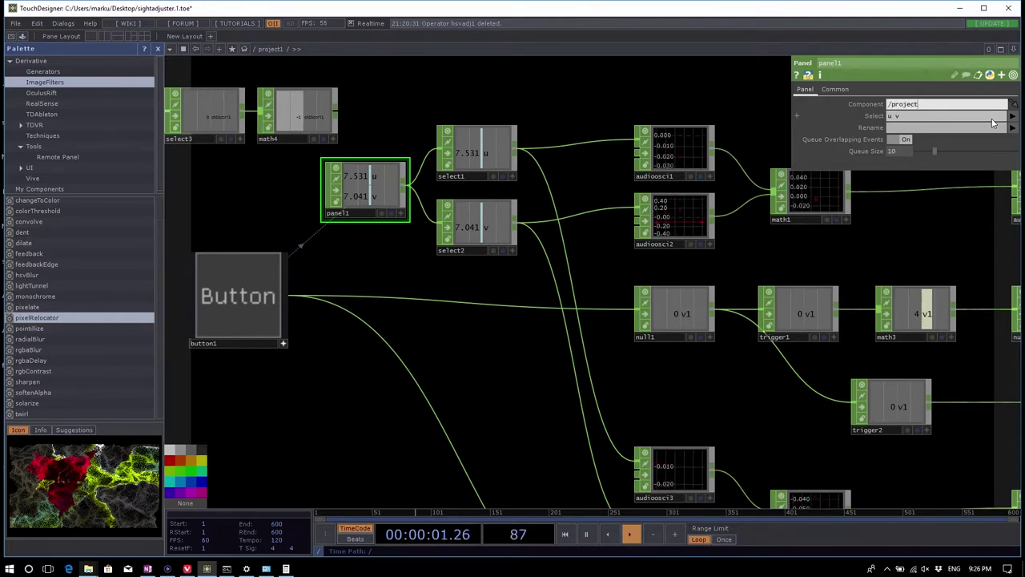
{"action": "type", "text": "1"}
{"action": "key", "text": "Return"}
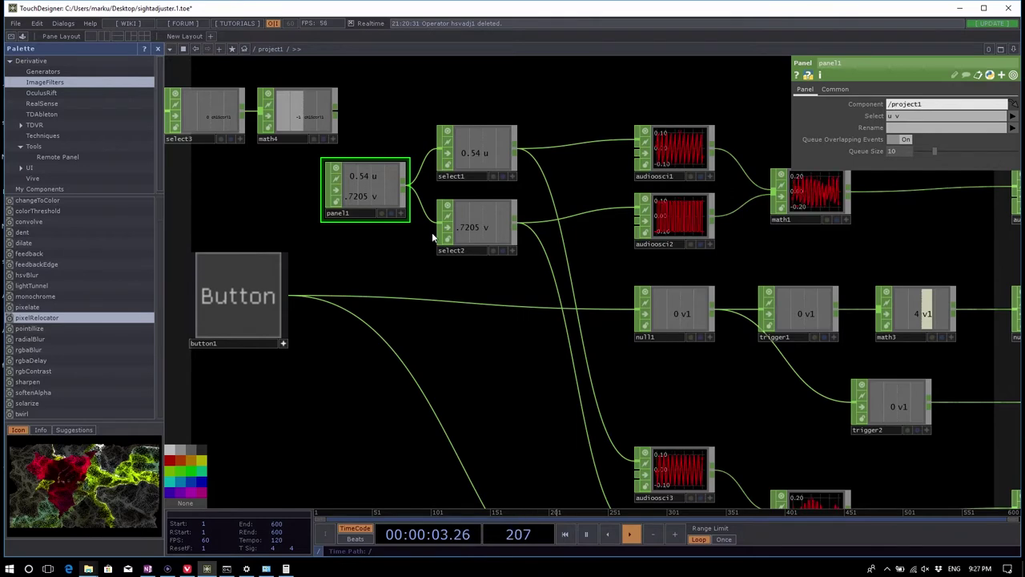
Step: Return to the parent level and rename the project1 container as mySynth, declining both offers to update parameters that reference the old name
{"action": "scroll", "coordinate": [445, 261], "scroll_direction": "down", "scroll_amount": 15}
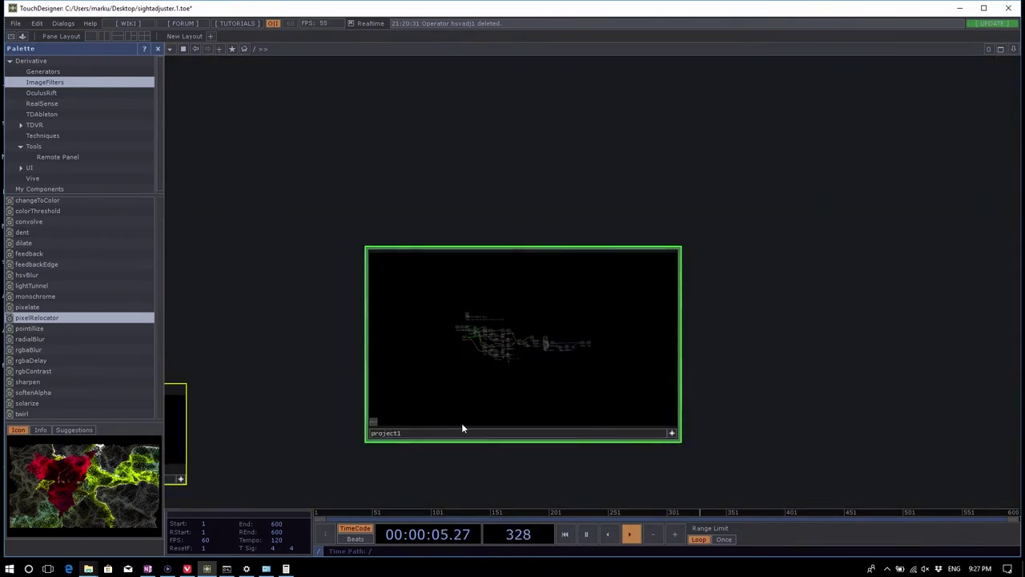
{"action": "left_click", "coordinate": [461, 428]}
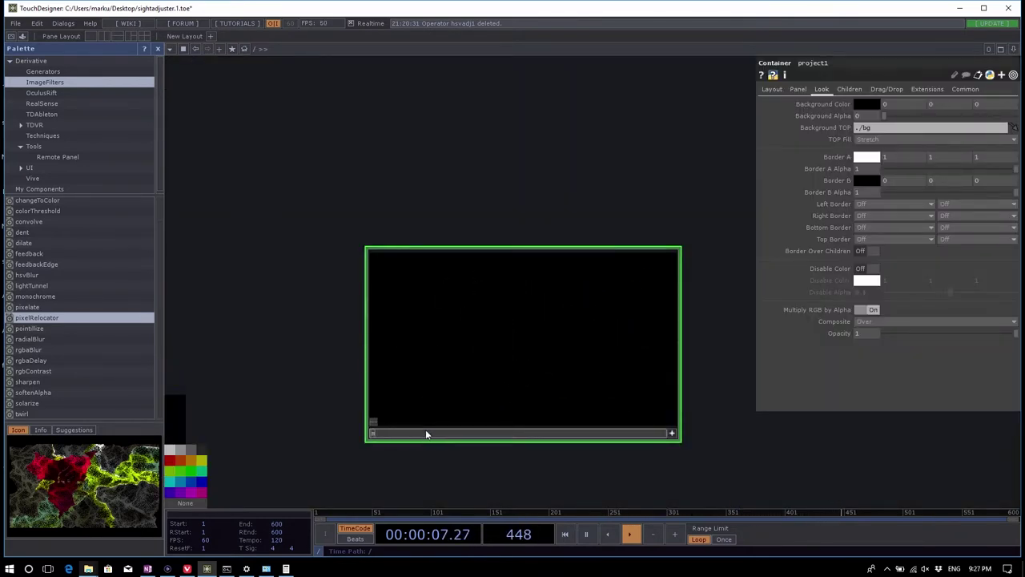
{"action": "type", "text": "myAwes"}
{"action": "key", "text": "BackSpace"}
{"action": "key", "text": "BackSpace"}
{"action": "key", "text": "BackSpace"}
{"action": "key", "text": "BackSpace"}
{"action": "type", "text": "Synth"}
{"action": "key", "text": "Return"}
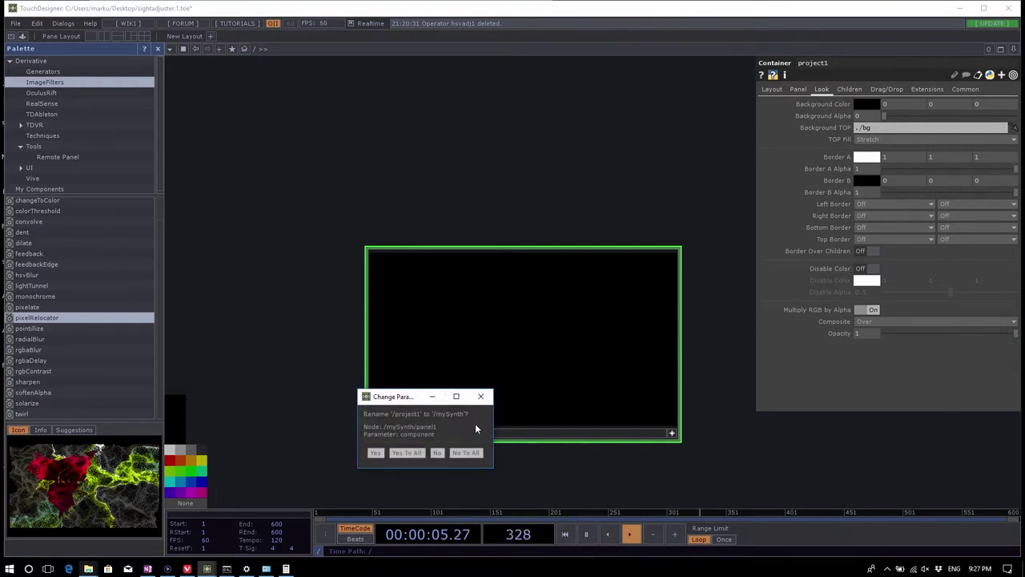
{"action": "left_click", "coordinate": [437, 452]}
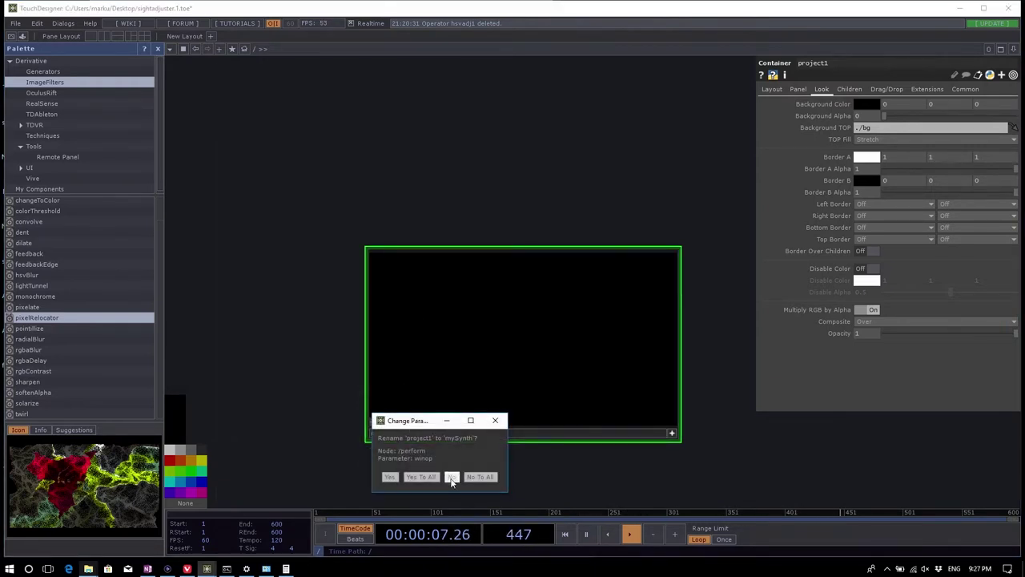
{"action": "left_click", "coordinate": [451, 476]}
Step: Go inside mySynth and set the panel1 CHOP's Component to the relative parent path ".."
{"action": "scroll", "coordinate": [456, 424], "scroll_direction": "up", "scroll_amount": 6}
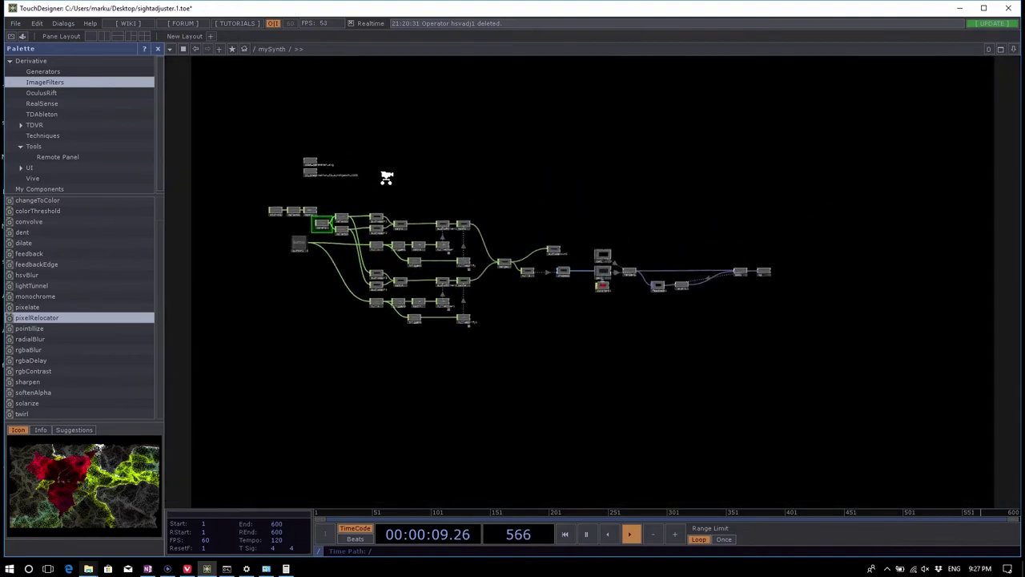
{"action": "key", "text": "p"}
{"action": "scroll", "coordinate": [254, 327], "scroll_direction": "up", "scroll_amount": 5}
{"action": "left_click_drag", "start_coordinate": [254, 327], "coordinate": [369, 296]}
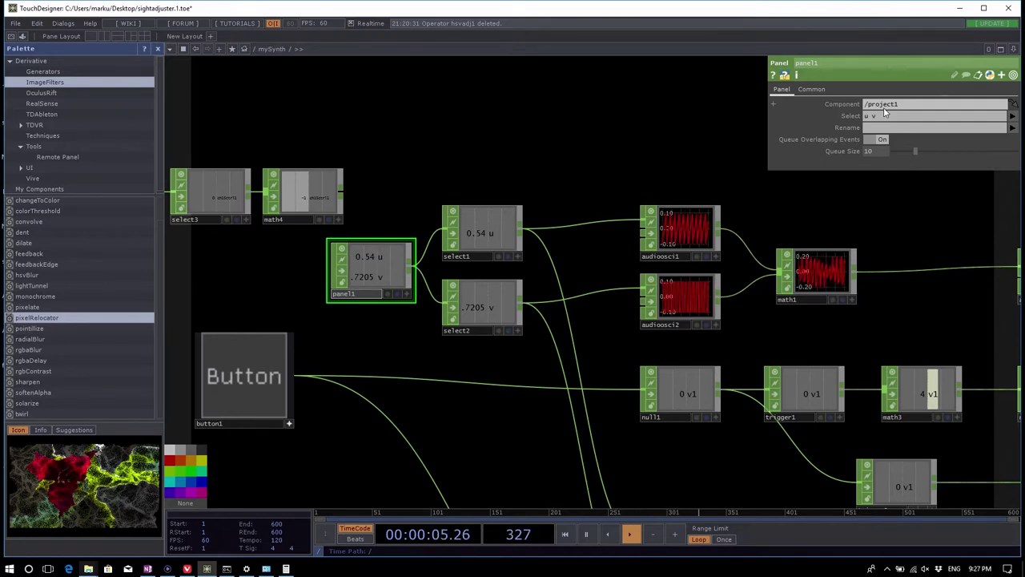
{"action": "left_click", "coordinate": [913, 106]}
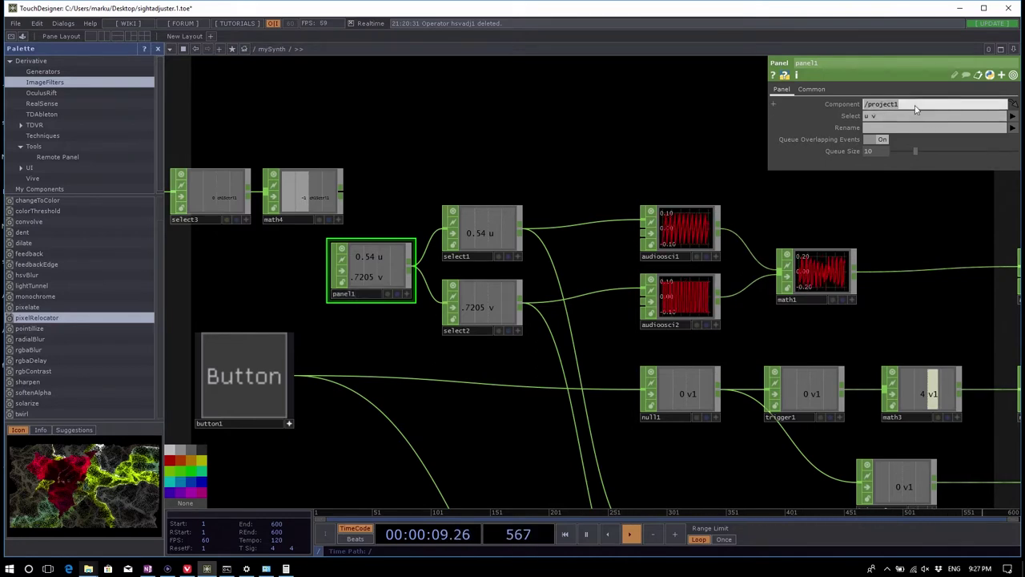
{"action": "type", "text": ".."}
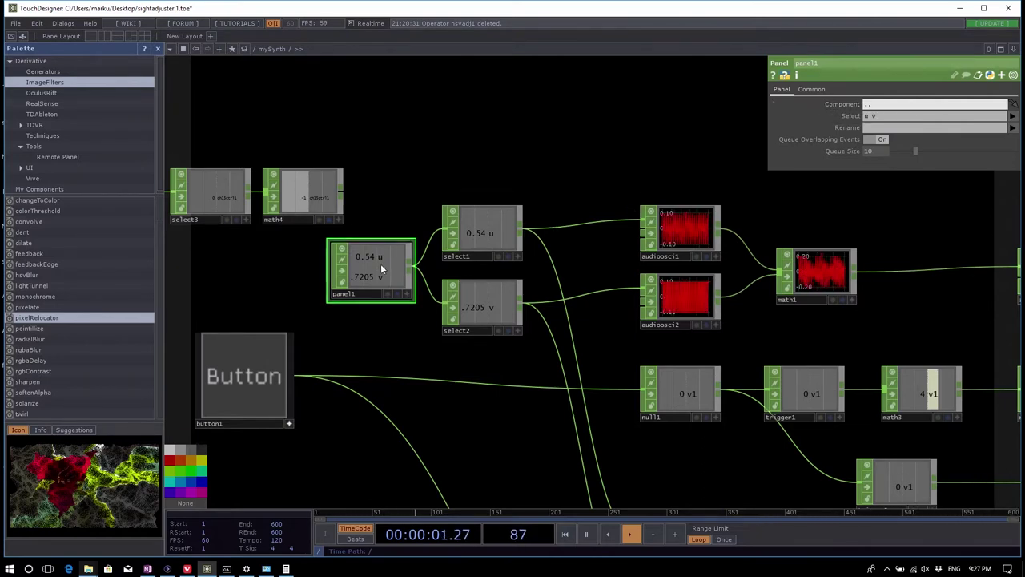
Step: Move panel1 slightly away from the select1 and select2 CHOPs and trigger button1 once
{"action": "left_click_drag", "start_coordinate": [380, 263], "coordinate": [355, 264]}
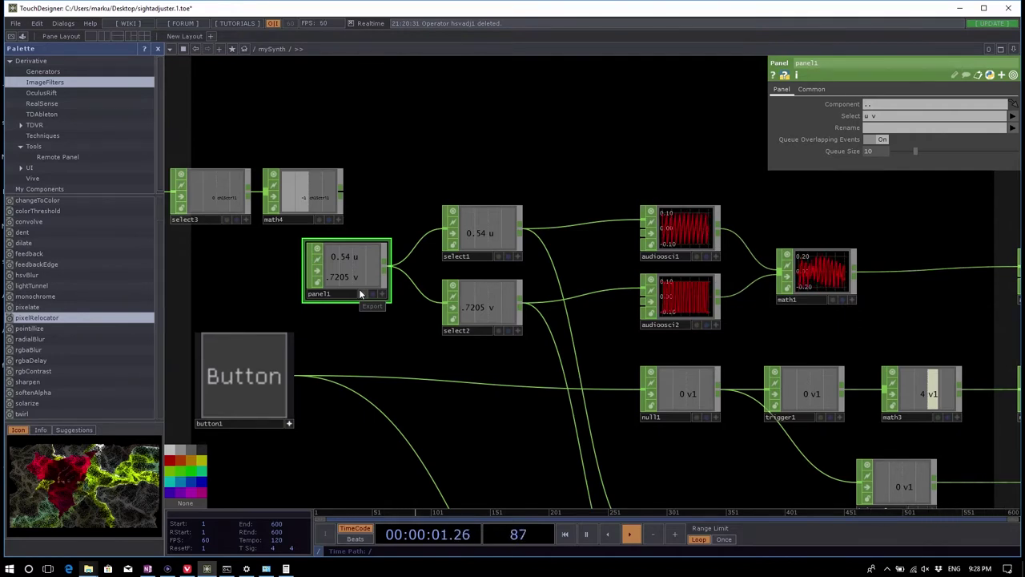
{"action": "left_click_drag", "start_coordinate": [488, 167], "coordinate": [519, 148]}
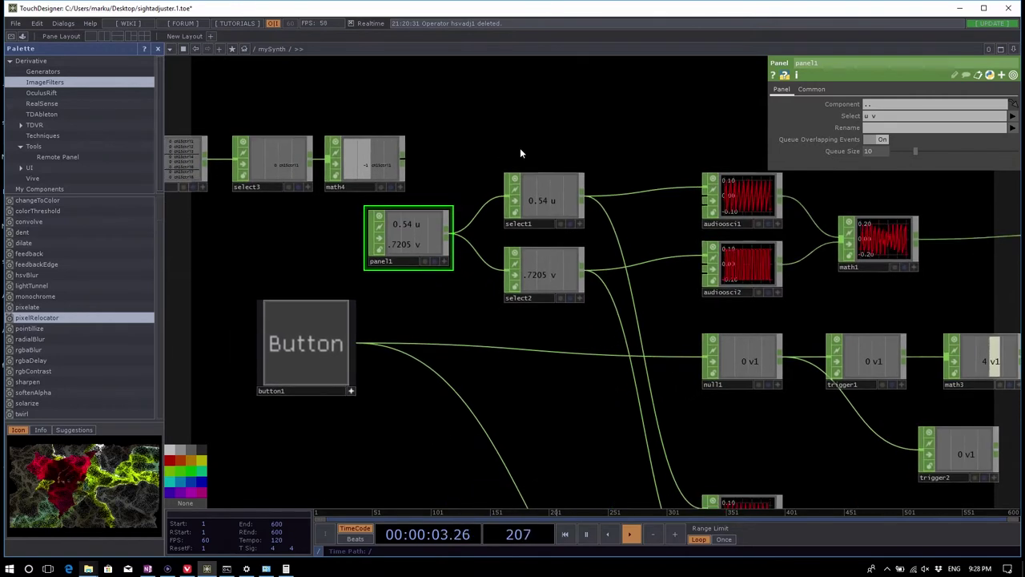
{"action": "scroll", "coordinate": [482, 268], "scroll_direction": "down", "scroll_amount": 2}
{"action": "left_click_drag", "start_coordinate": [497, 337], "coordinate": [440, 318]}
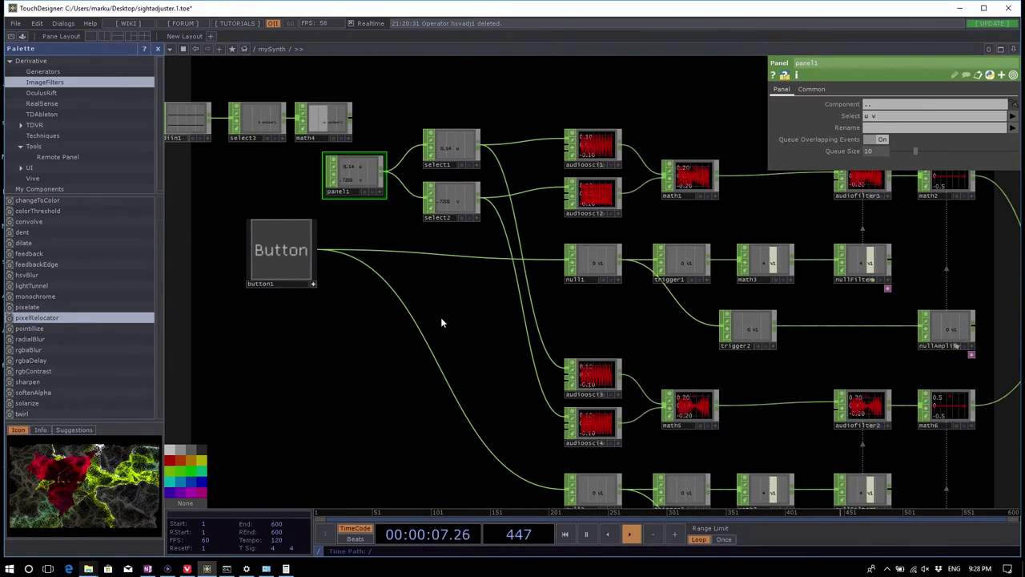
{"action": "left_click", "coordinate": [295, 254]}
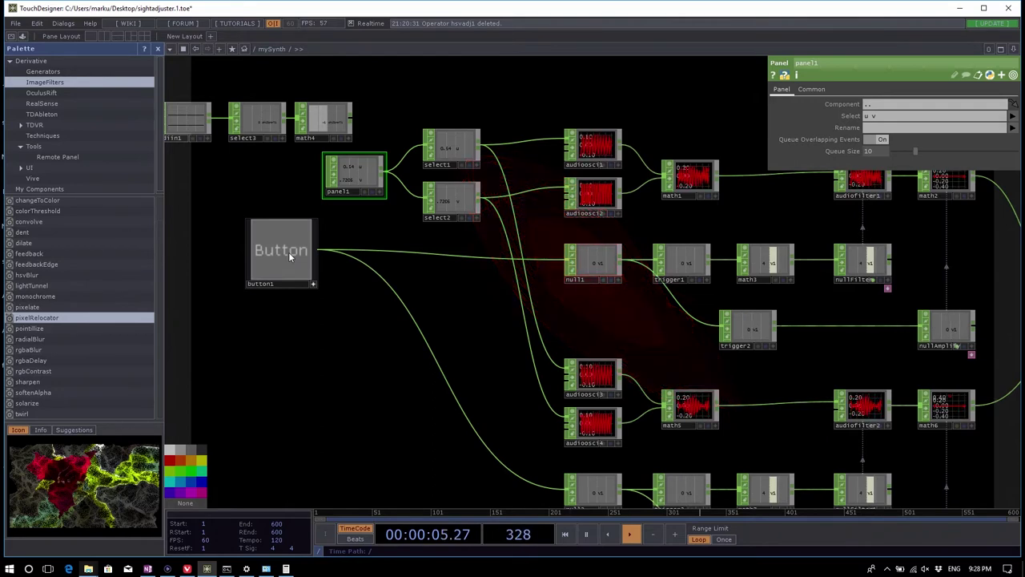
Step: Add the select channel to the u and v channels picked in panel1's Select parameter
{"action": "scroll", "coordinate": [357, 171], "scroll_direction": "up", "scroll_amount": 5}
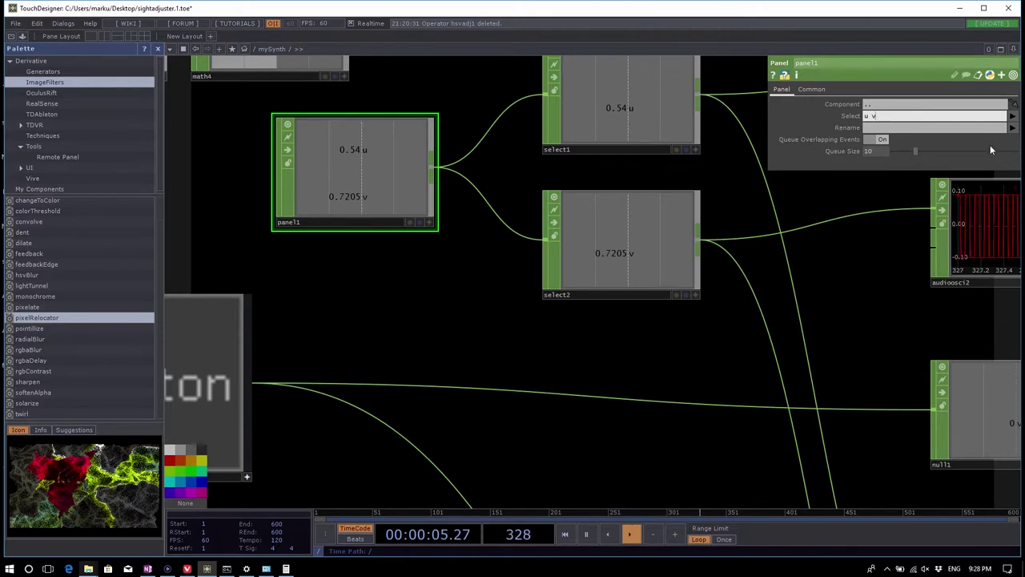
{"action": "left_click", "coordinate": [1012, 116]}
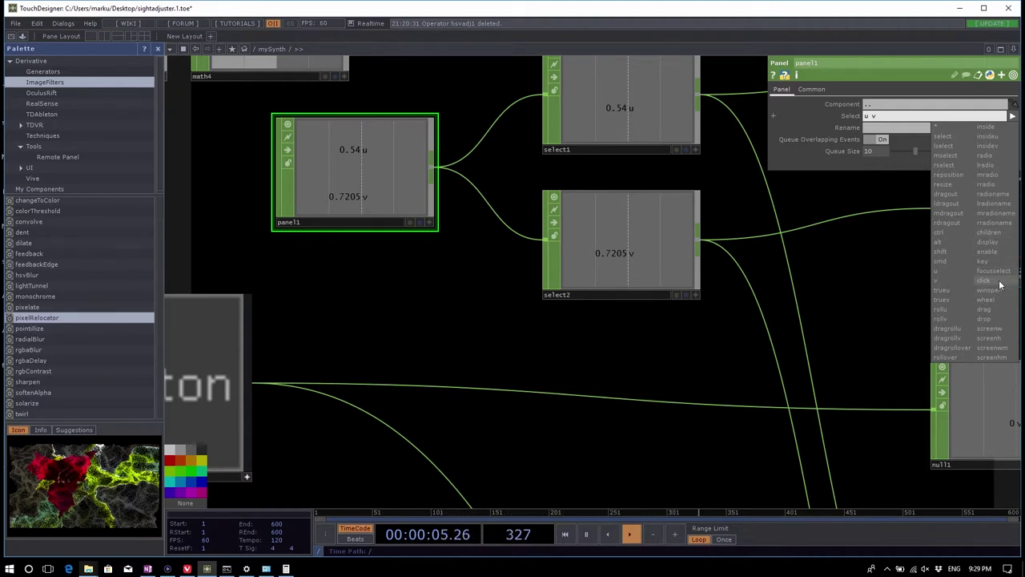
{"action": "left_click", "coordinate": [951, 139]}
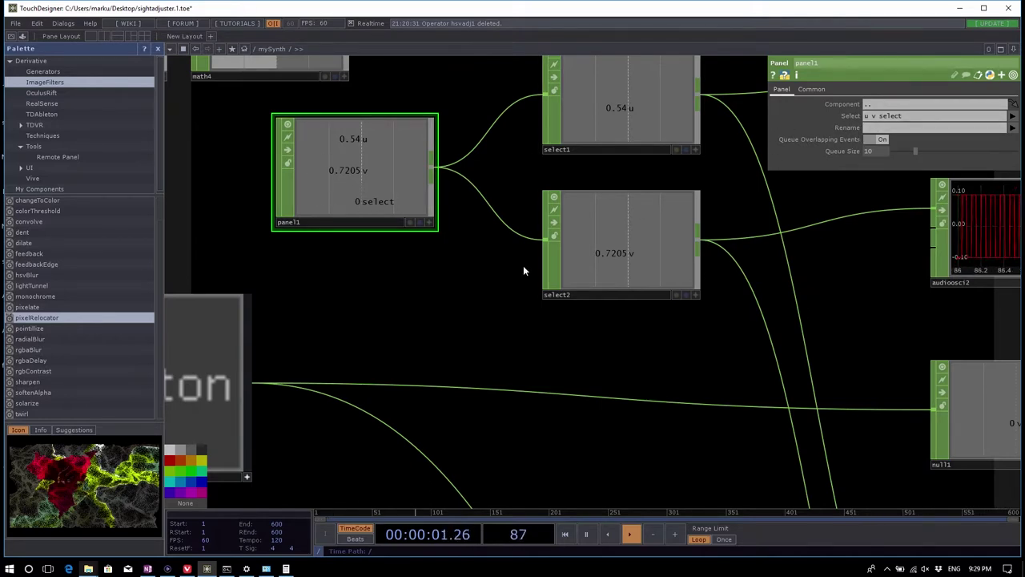
Step: Move button1 farther from the null CHOPs and reposition panel1 between button1 and the select CHOPs
{"action": "scroll", "coordinate": [391, 227], "scroll_direction": "down", "scroll_amount": 10}
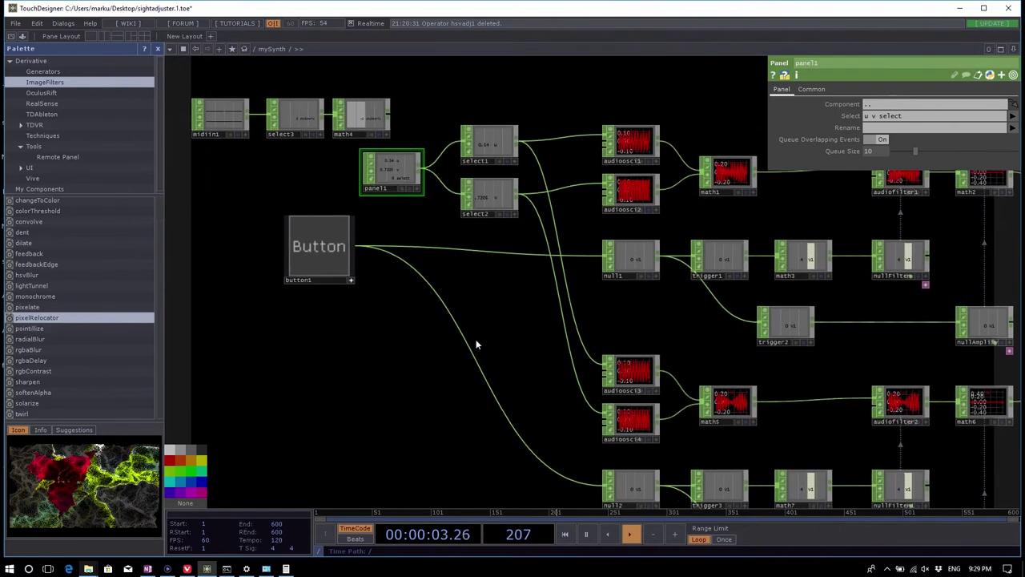
{"action": "left_click_drag", "start_coordinate": [326, 279], "coordinate": [291, 288]}
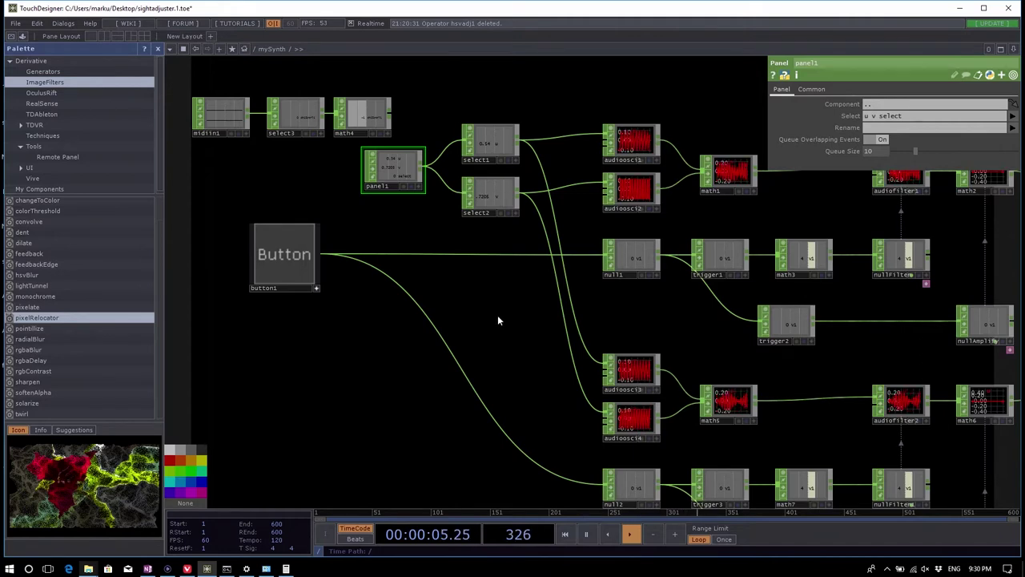
{"action": "left_click_drag", "start_coordinate": [401, 171], "coordinate": [370, 190]}
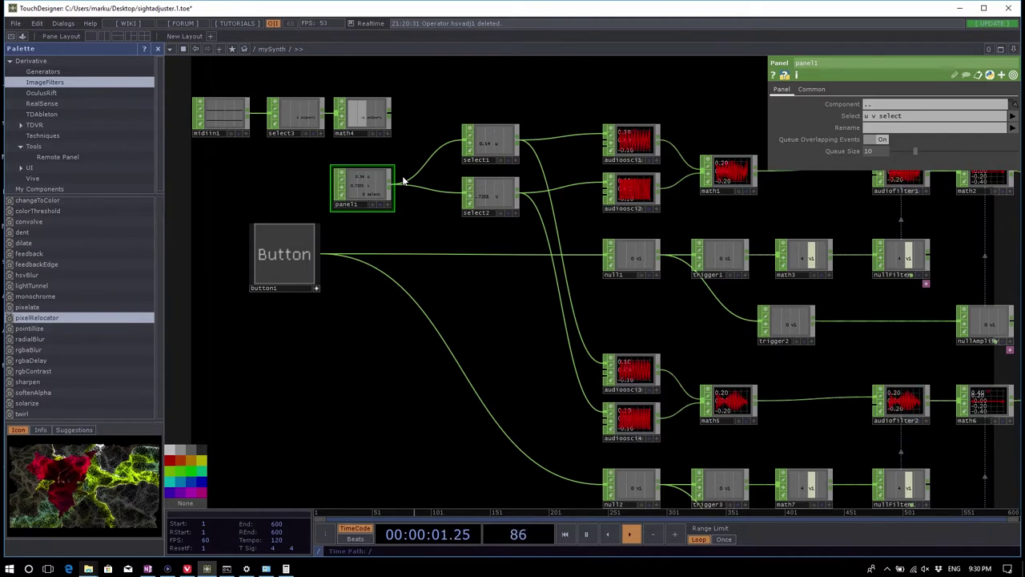
{"action": "scroll", "coordinate": [477, 207], "scroll_direction": "up", "scroll_amount": 3}
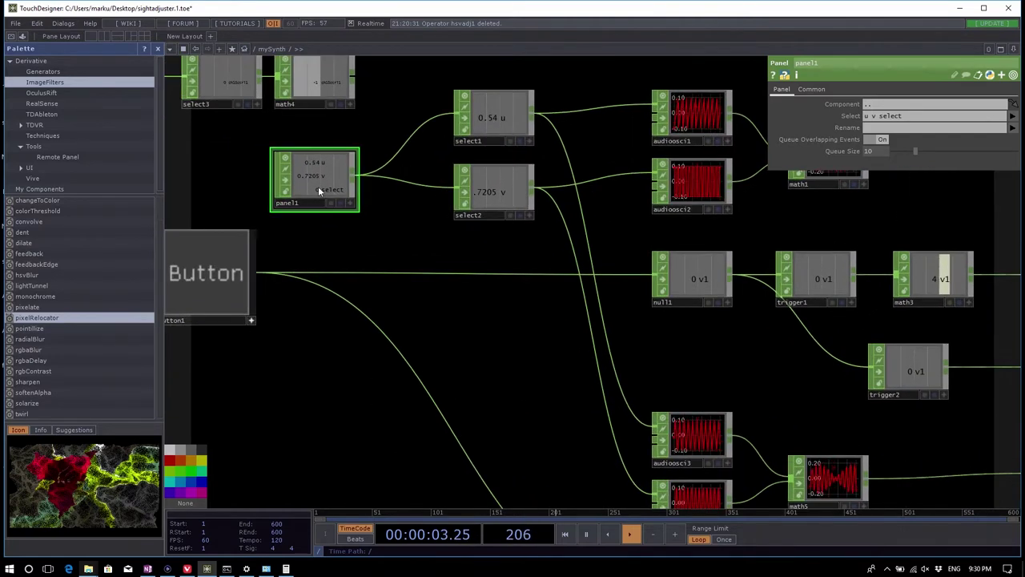
{"action": "left_click_drag", "start_coordinate": [318, 186], "coordinate": [342, 182]}
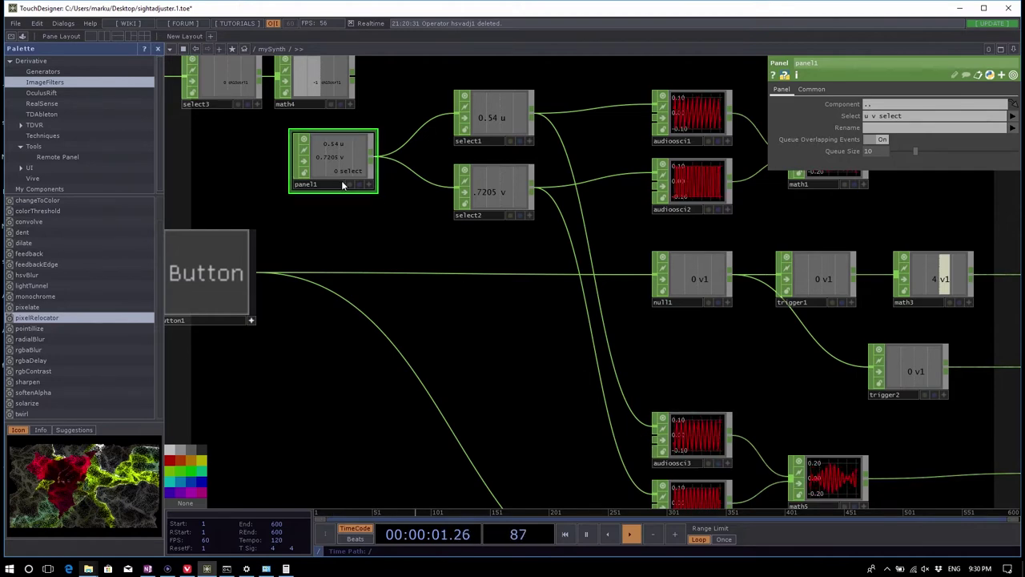
{"action": "left_click_drag", "start_coordinate": [419, 254], "coordinate": [391, 228]}
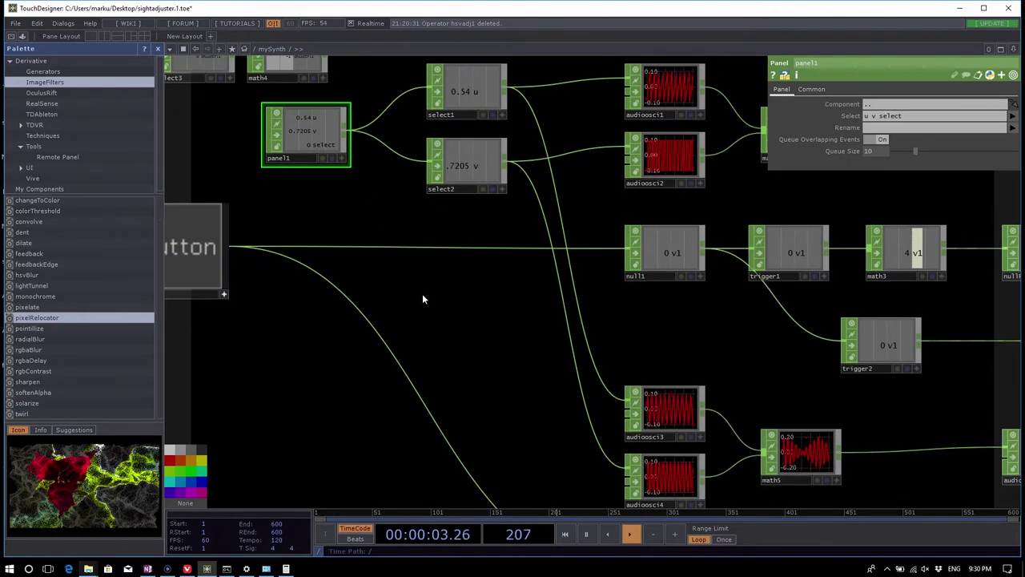
Step: Add a Select CHOP below select2 and connect panel1's output to its input
{"action": "key", "text": "Tab"}
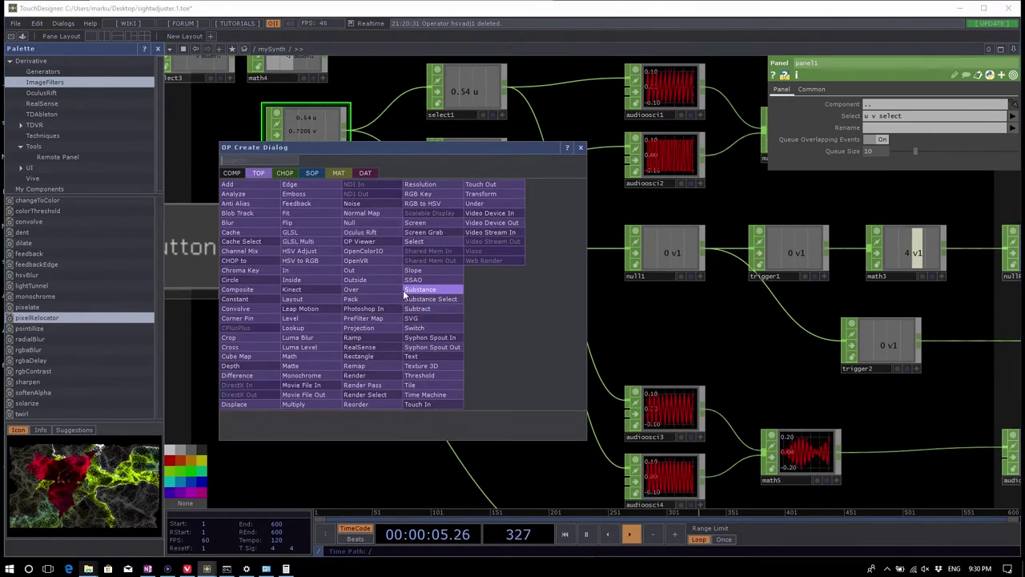
{"action": "left_click", "coordinate": [282, 173]}
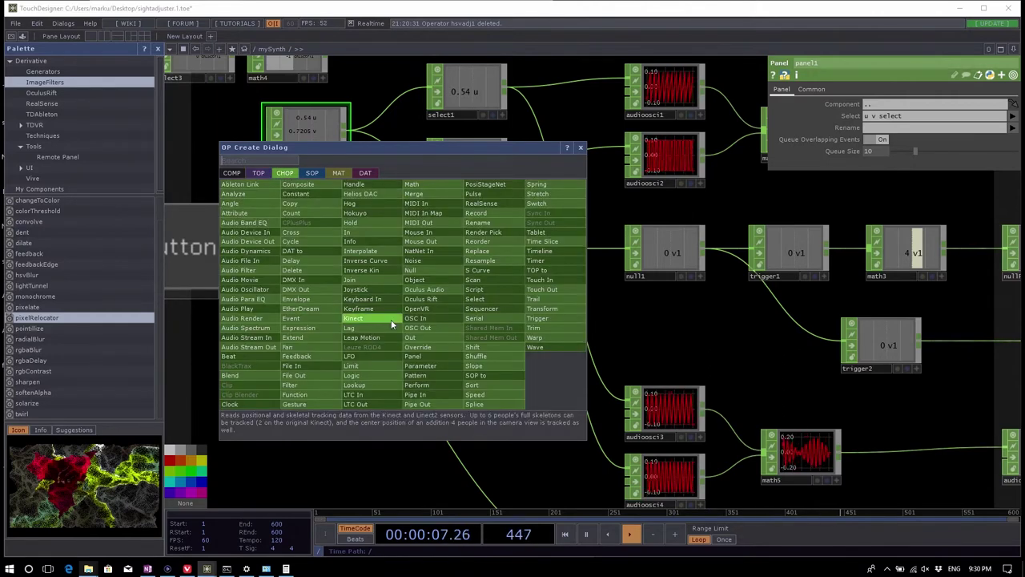
{"action": "type", "text": "sele"}
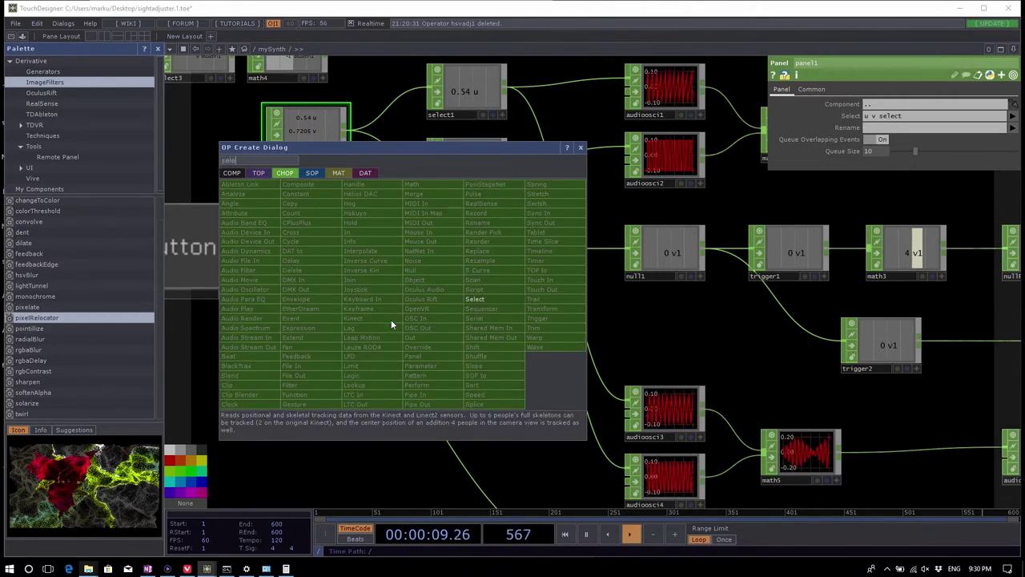
{"action": "left_click", "coordinate": [505, 301]}
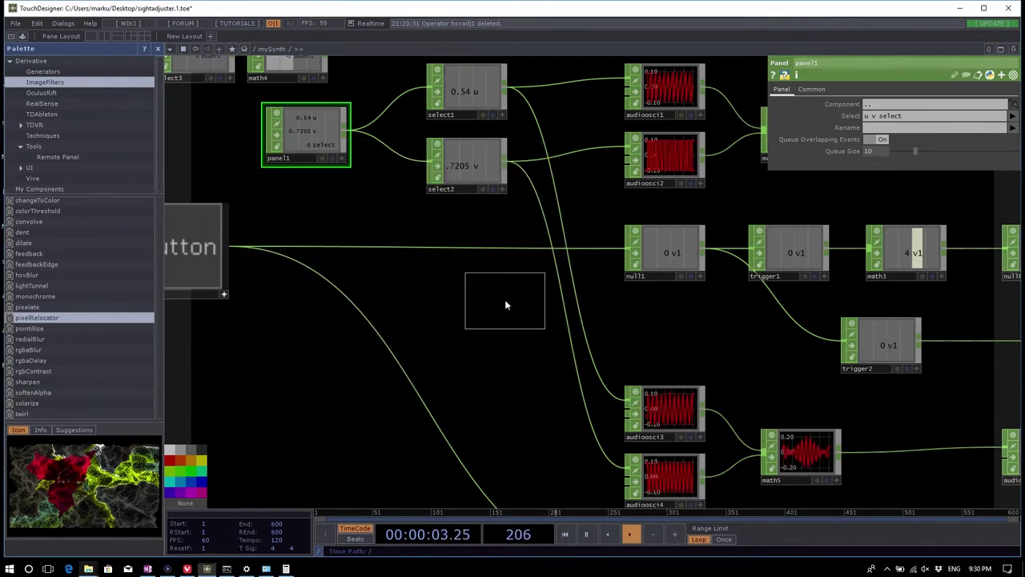
{"action": "left_click", "coordinate": [461, 311]}
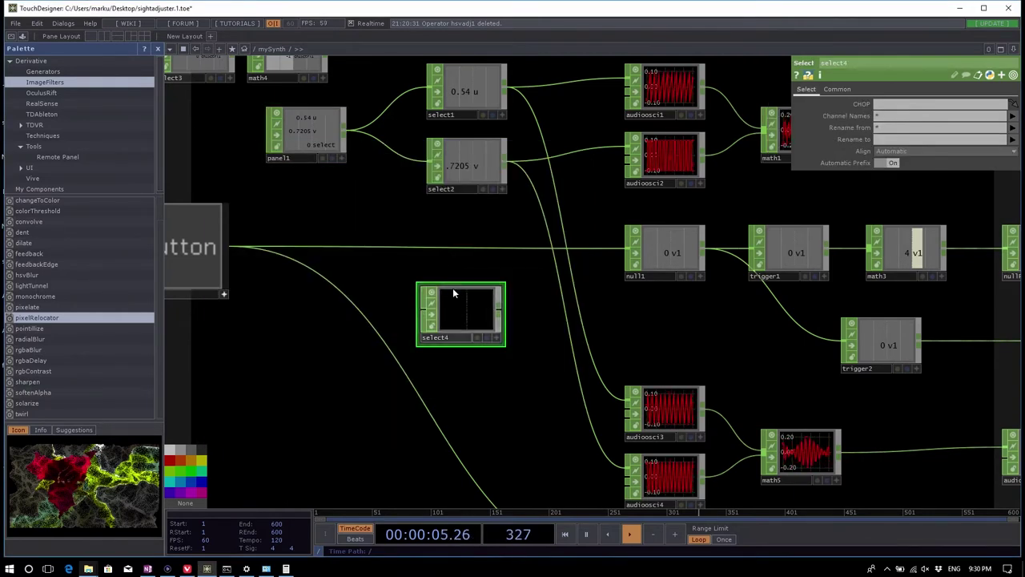
{"action": "left_click_drag", "start_coordinate": [455, 293], "coordinate": [467, 280]}
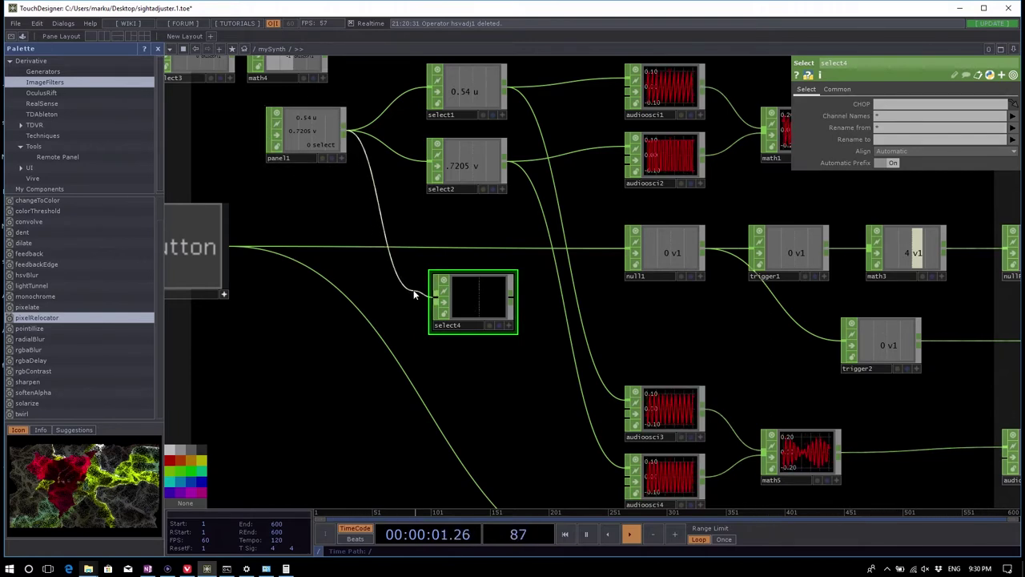
{"action": "left_click", "coordinate": [418, 295]}
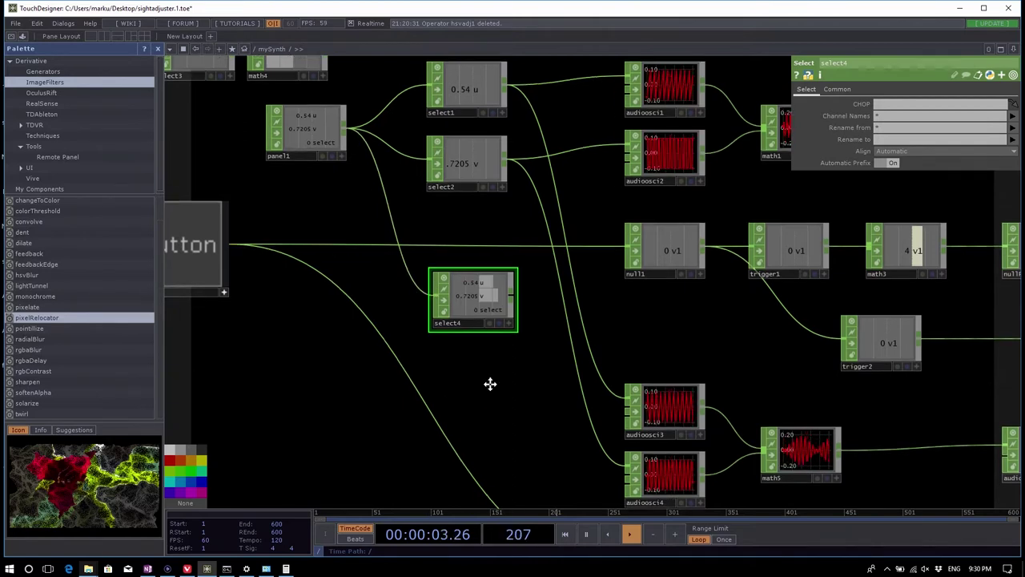
Step: Set the new select4 CHOP's Channel Names to select and adjust its position slightly
{"action": "left_click_drag", "start_coordinate": [489, 382], "coordinate": [485, 367]}
{"action": "left_click_drag", "start_coordinate": [467, 296], "coordinate": [466, 312]}
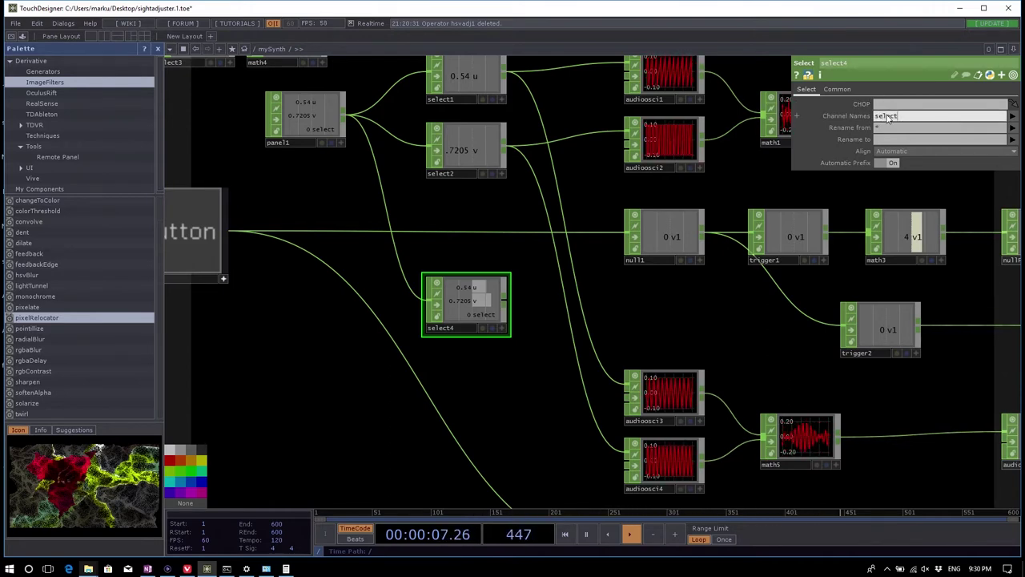
{"action": "key", "text": "Return"}
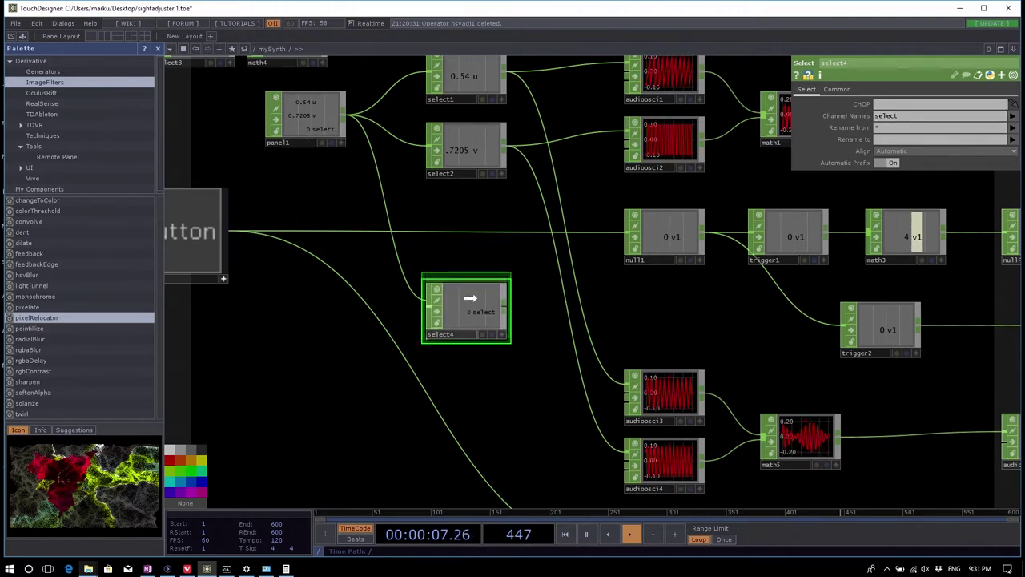
{"action": "mouse_move", "coordinate": [469, 297]}
{"action": "left_mouse_down"}
{"action": "mouse_move", "coordinate": [456, 294]}
{"action": "mouse_move", "coordinate": [460, 272]}
{"action": "mouse_move", "coordinate": [451, 306]}
{"action": "left_mouse_up"}
Step: Connect select4 to null1 and null2 in place of button1, and align select4 beneath select2
{"action": "left_click_drag", "start_coordinate": [487, 343], "coordinate": [458, 314]}
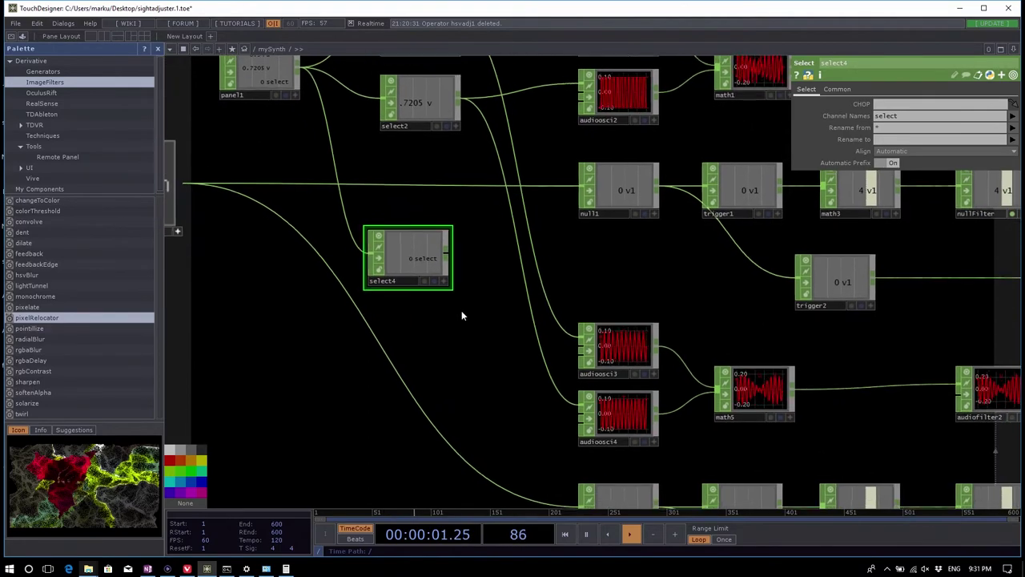
{"action": "scroll", "coordinate": [391, 284], "scroll_direction": "down", "scroll_amount": 3}
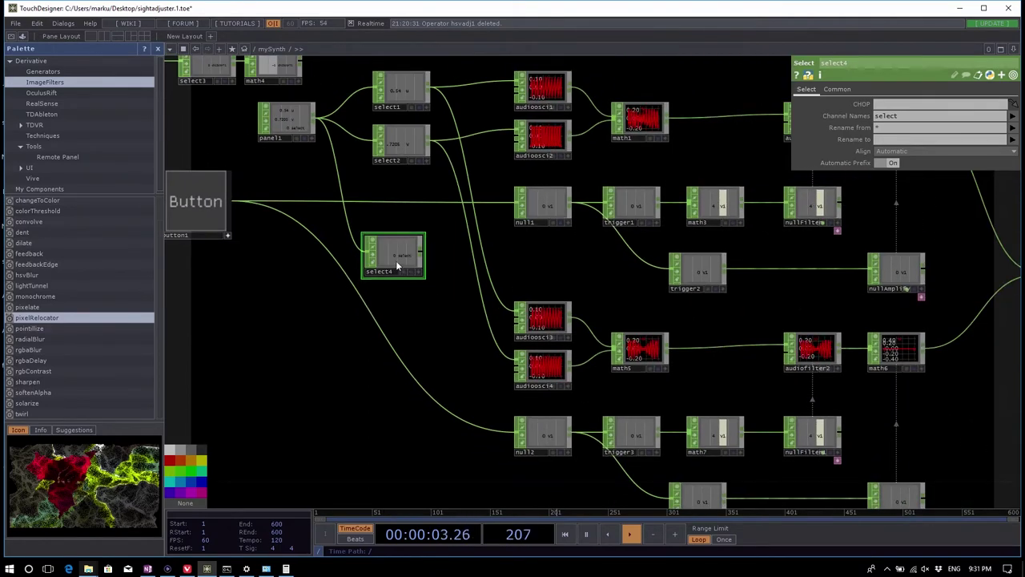
{"action": "scroll", "coordinate": [396, 260], "scroll_direction": "up", "scroll_amount": 2}
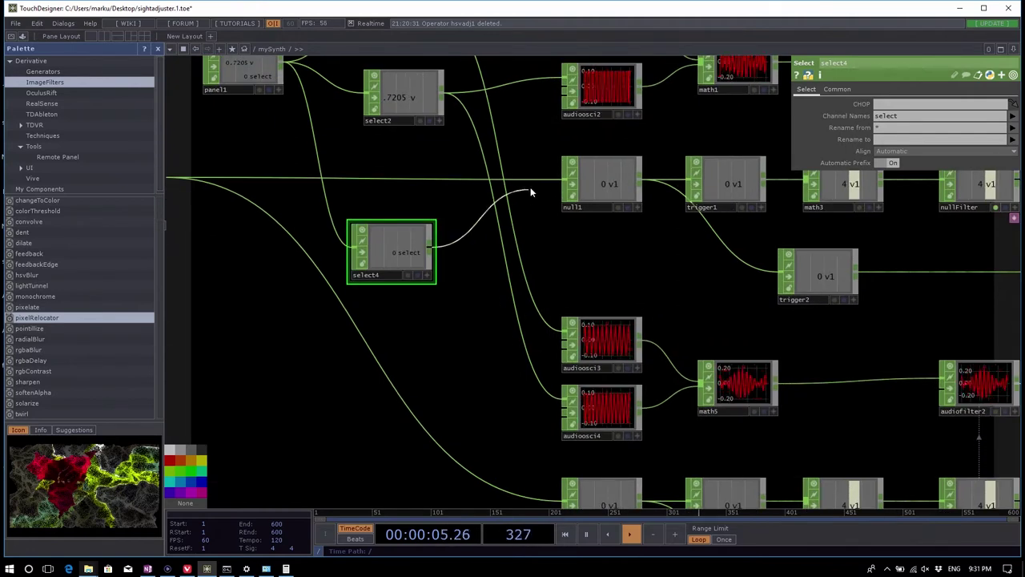
{"action": "scroll", "coordinate": [586, 260], "scroll_direction": "down", "scroll_amount": 2}
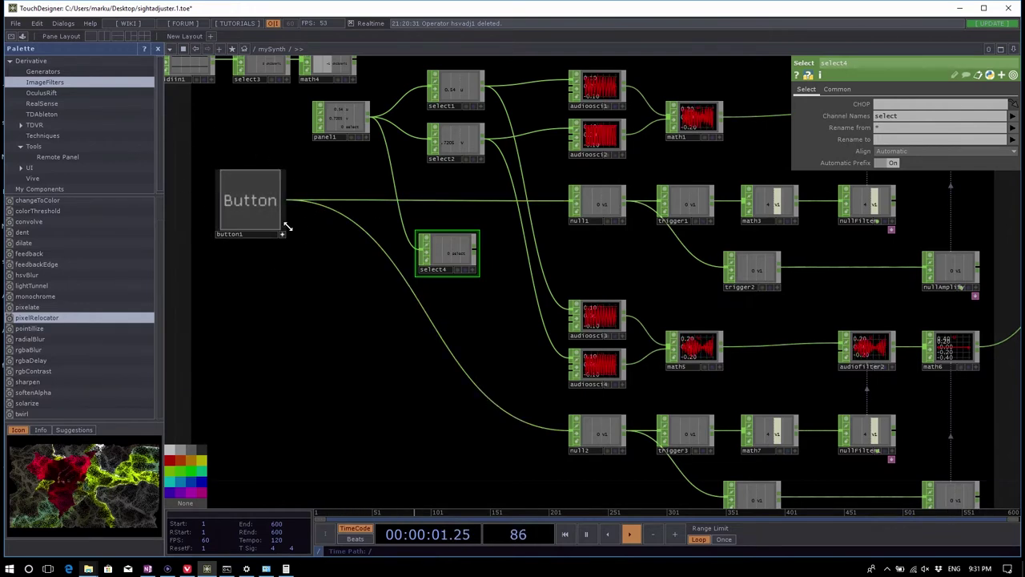
{"action": "left_click", "coordinate": [478, 253]}
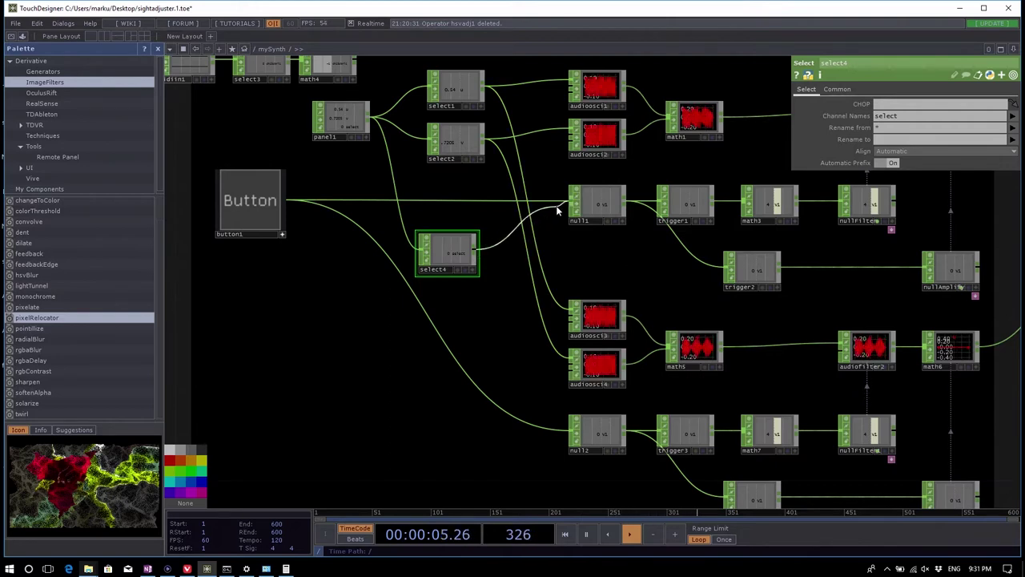
{"action": "left_click", "coordinate": [557, 205]}
{"action": "left_click", "coordinate": [478, 253]}
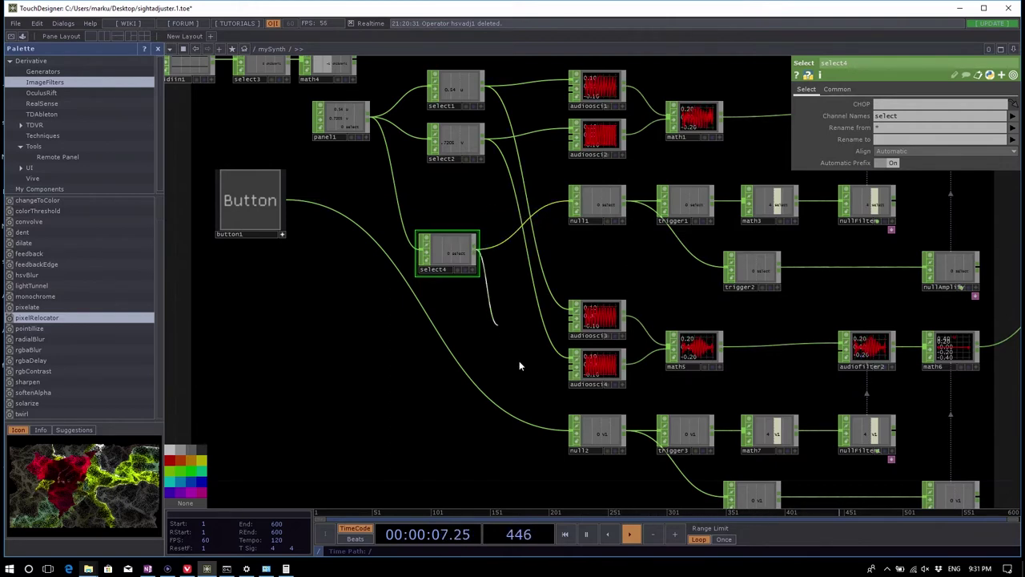
{"action": "left_click", "coordinate": [567, 428]}
{"action": "left_click_drag", "start_coordinate": [449, 251], "coordinate": [457, 207]}
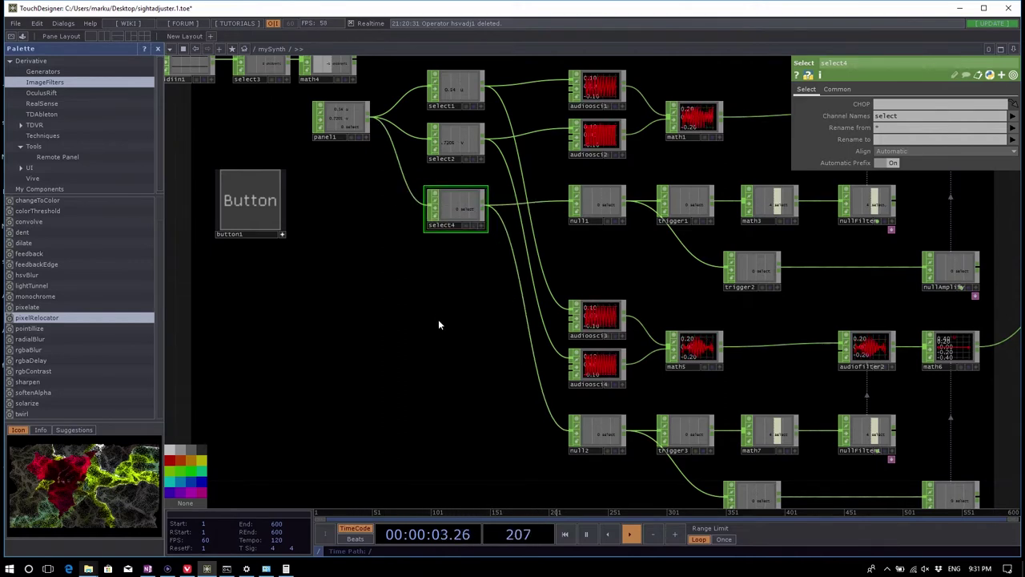
{"action": "left_click_drag", "start_coordinate": [452, 211], "coordinate": [452, 207]}
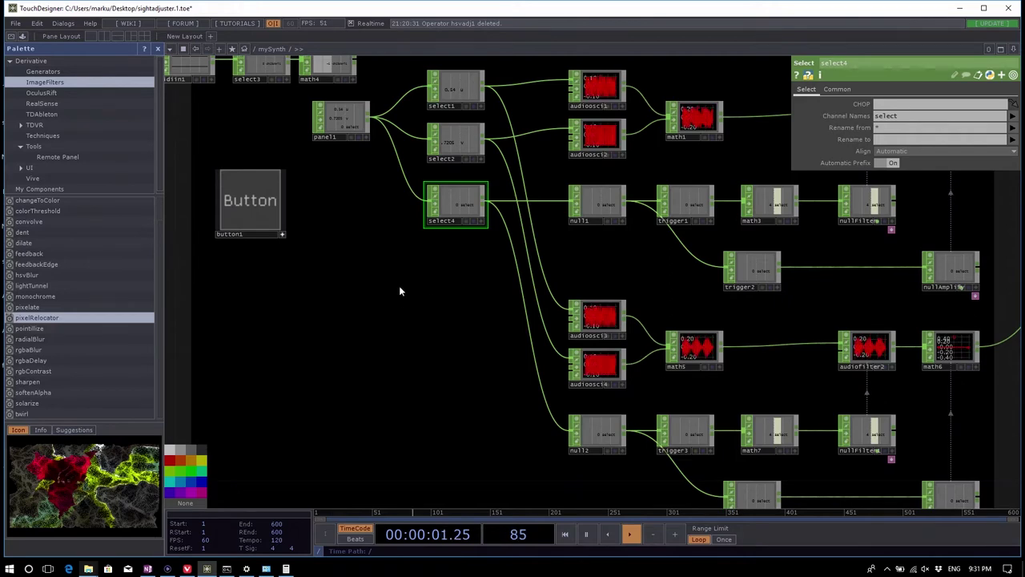
Step: Leave mySynth for the root network and examine the container's panel and the button displayed on it
{"action": "scroll", "coordinate": [408, 296], "scroll_direction": "down", "scroll_amount": 10}
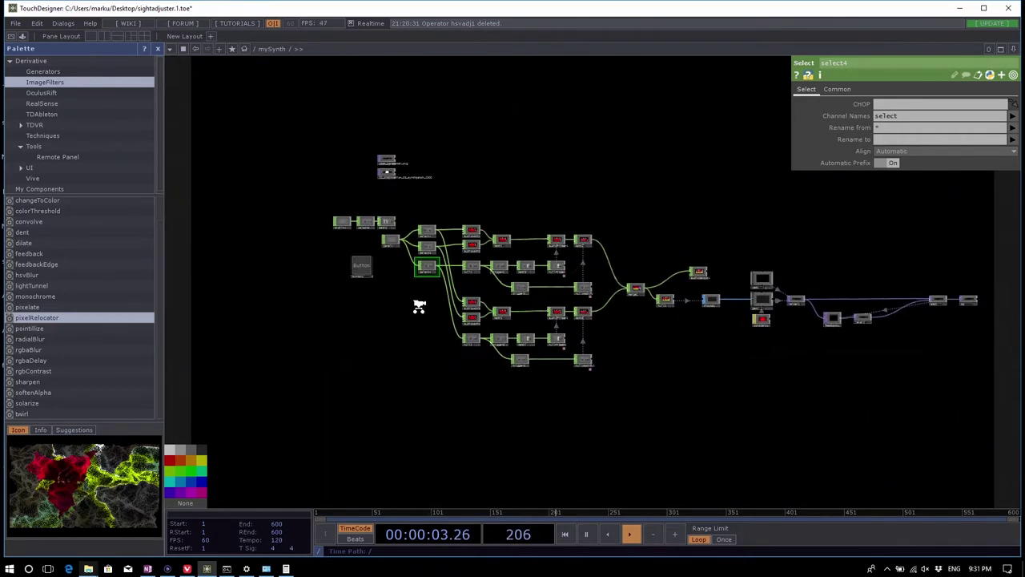
{"action": "scroll", "coordinate": [419, 306], "scroll_direction": "down", "scroll_amount": 10}
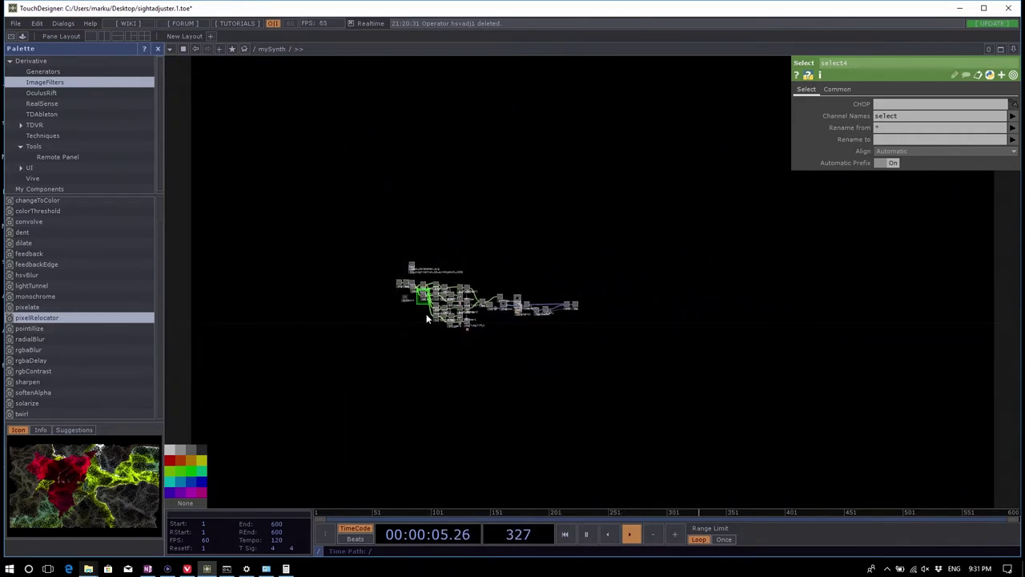
{"action": "scroll", "coordinate": [426, 318], "scroll_direction": "down", "scroll_amount": 5}
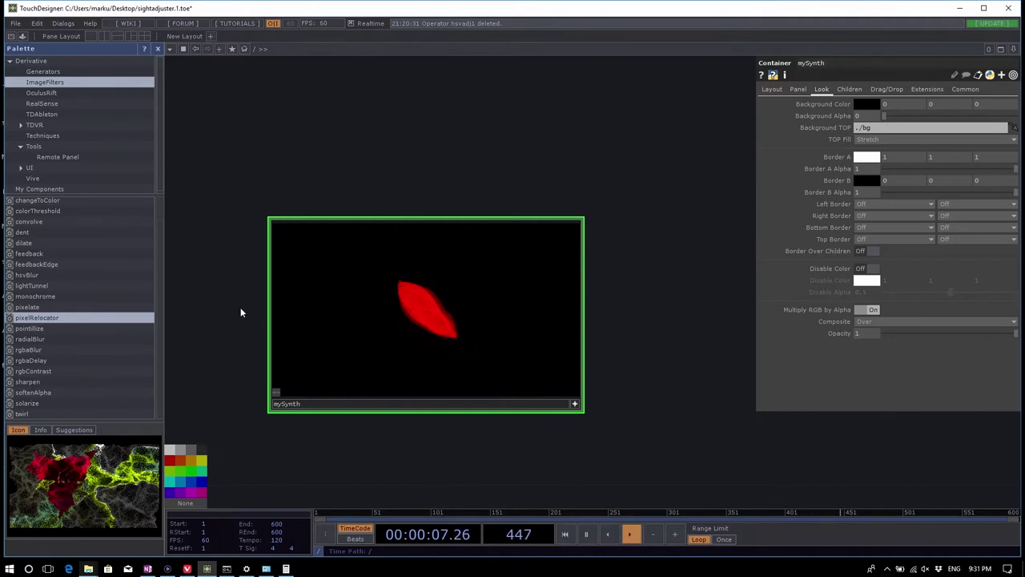
{"action": "left_click_drag", "start_coordinate": [469, 283], "coordinate": [526, 277]}
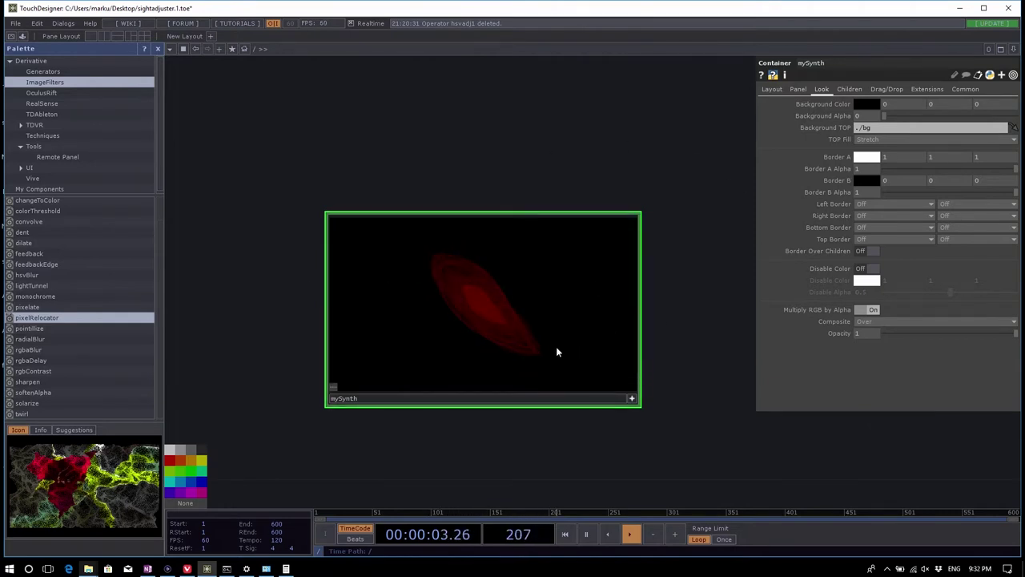
{"action": "scroll", "coordinate": [328, 384], "scroll_direction": "up", "scroll_amount": 5}
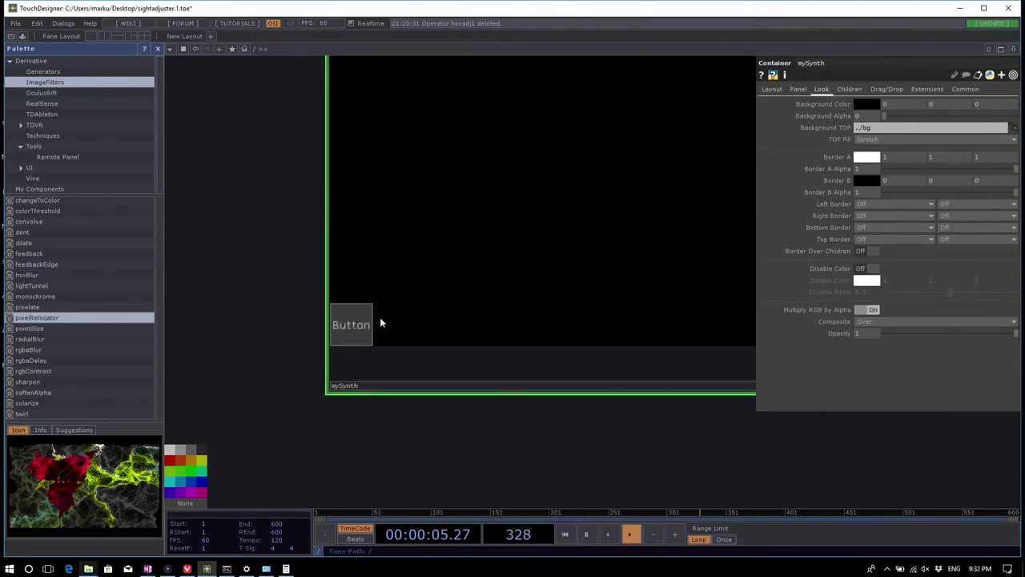
Step: Go back inside mySynth, turn off Display for button1 and delete the button
{"action": "scroll", "coordinate": [480, 305], "scroll_direction": "up", "scroll_amount": 5}
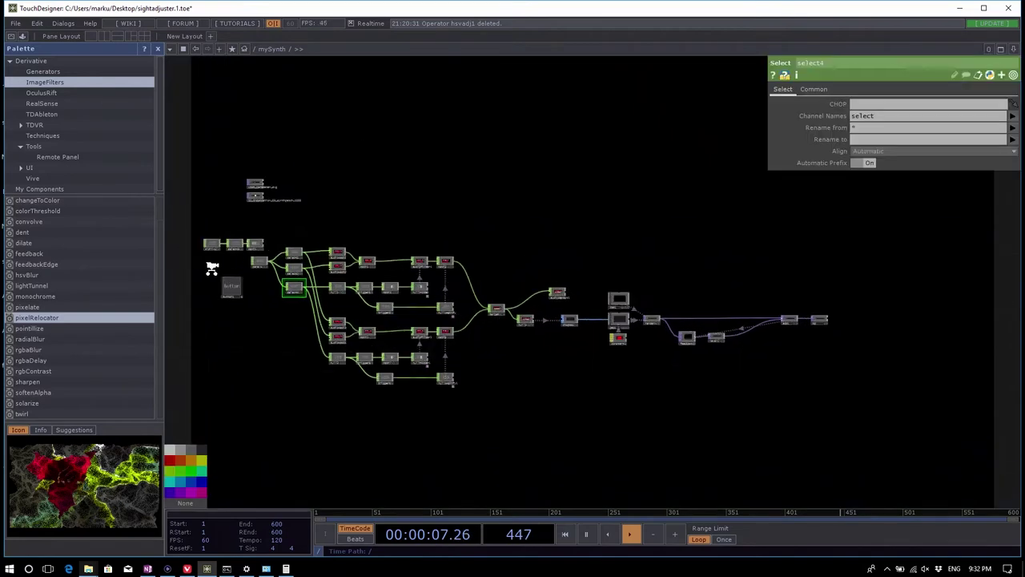
{"action": "scroll", "coordinate": [320, 328], "scroll_direction": "up", "scroll_amount": 5}
{"action": "left_click", "coordinate": [325, 360]}
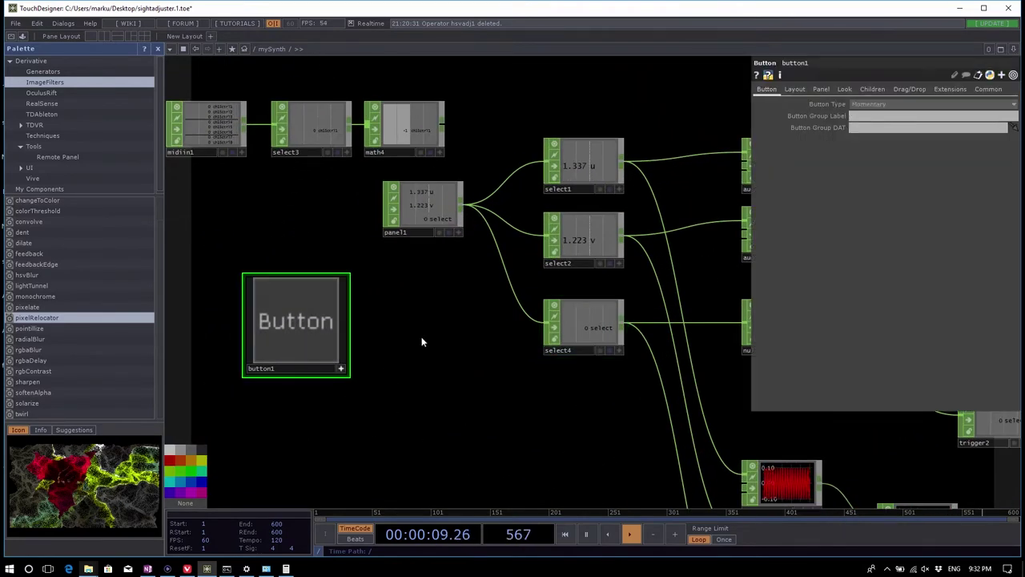
{"action": "left_click", "coordinate": [844, 88]}
{"action": "left_click", "coordinate": [821, 88]}
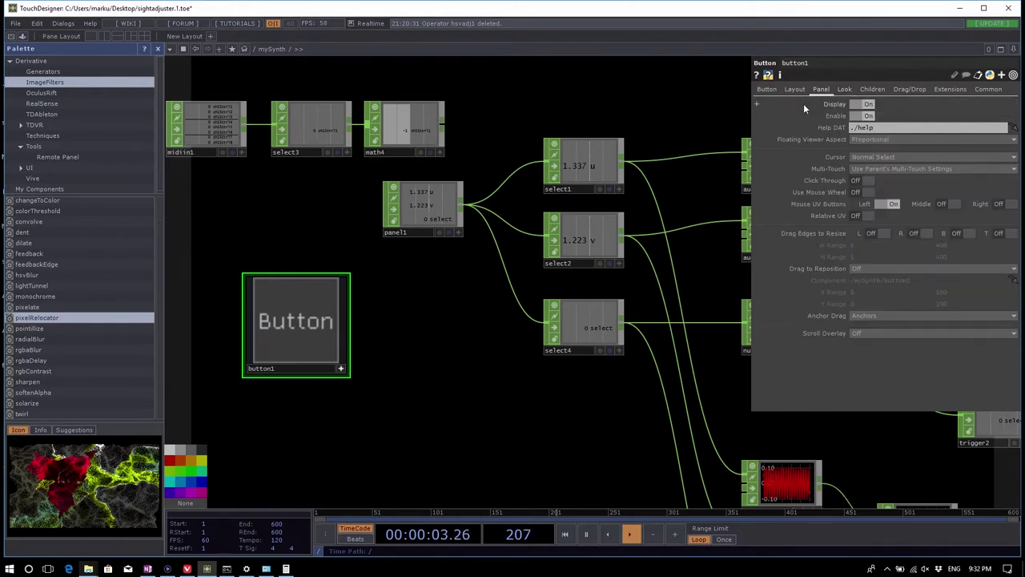
{"action": "left_click", "coordinate": [871, 107]}
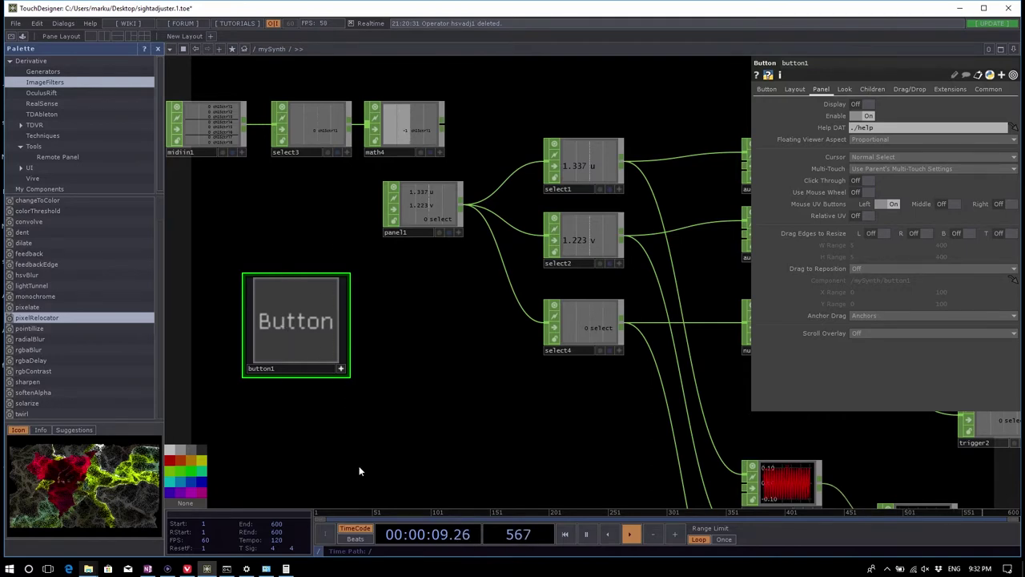
{"action": "key", "text": "Delete"}
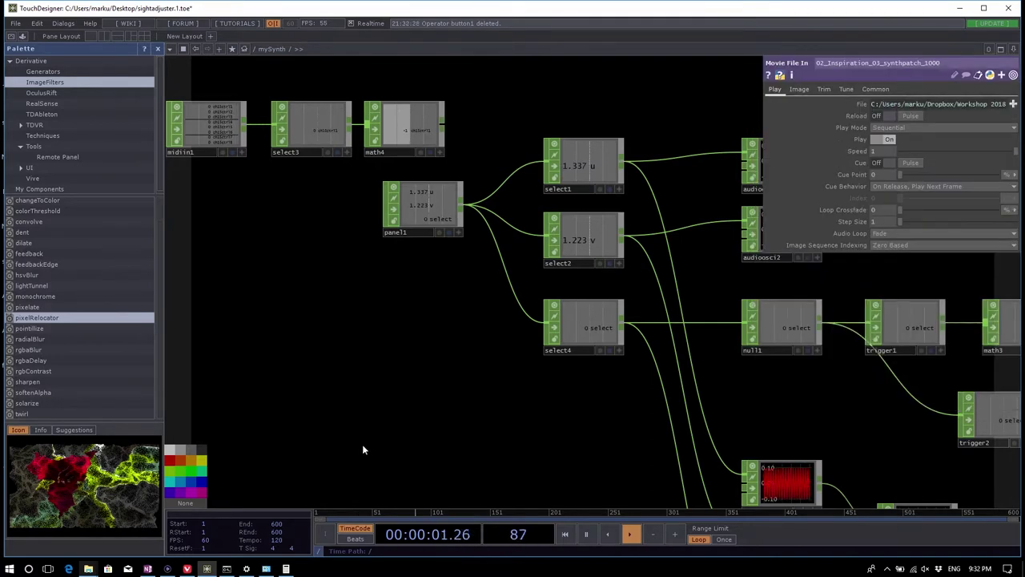
Step: Return from mySynth to the root network
{"action": "scroll", "coordinate": [401, 277], "scroll_direction": "down", "scroll_amount": 10}
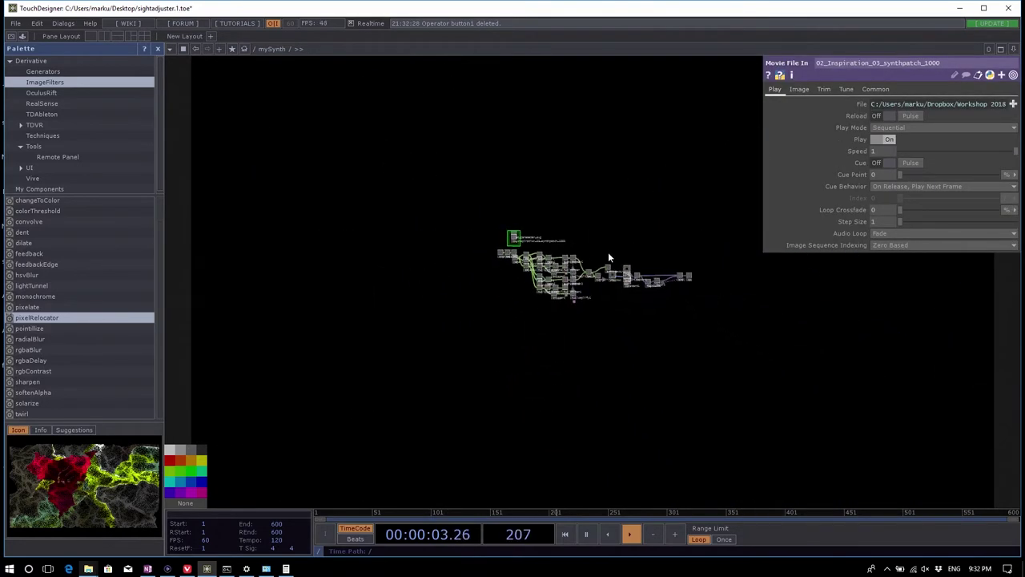
{"action": "scroll", "coordinate": [609, 257], "scroll_direction": "down", "scroll_amount": 10}
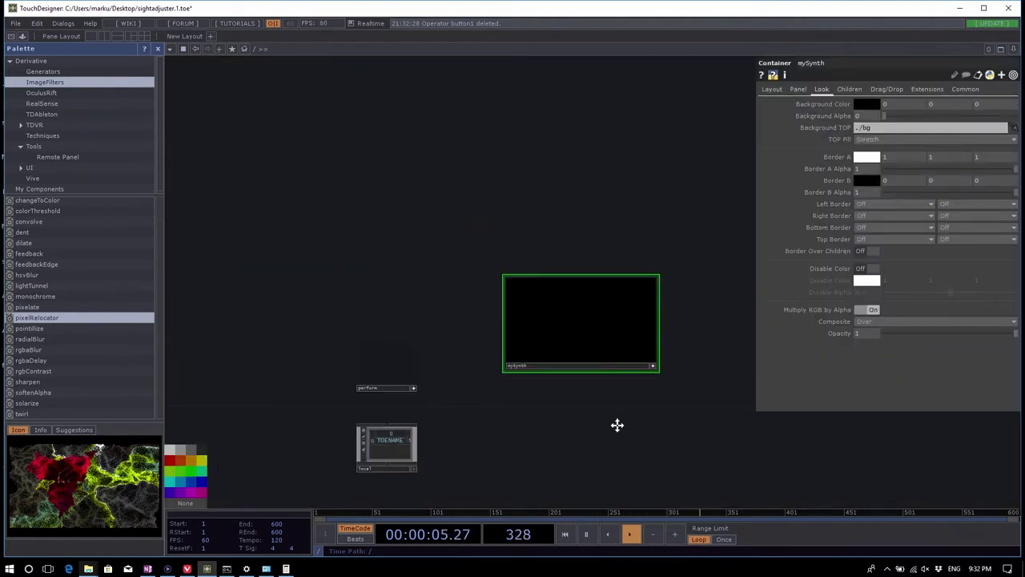
{"action": "left_click_drag", "start_coordinate": [616, 424], "coordinate": [524, 371]}
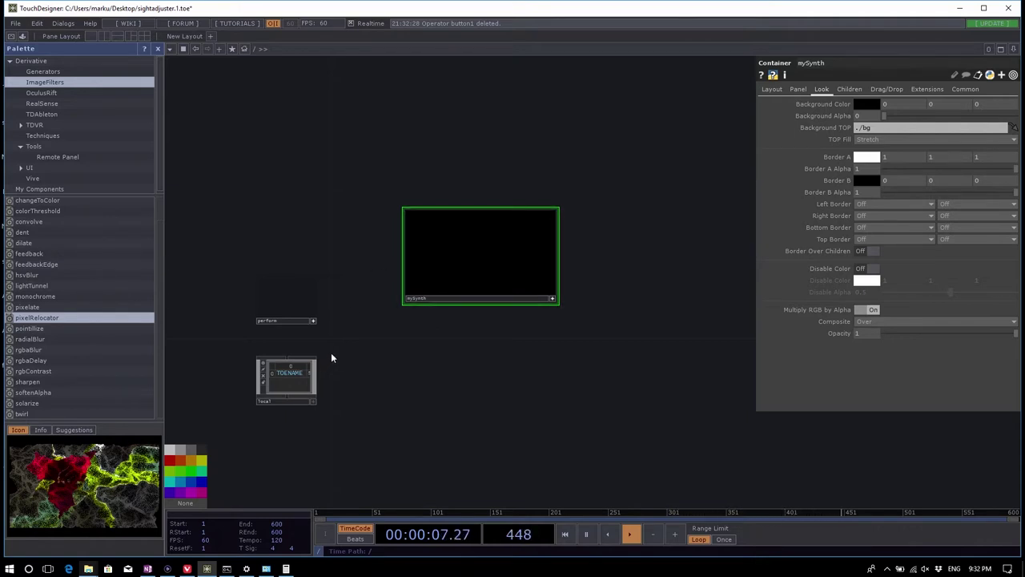
Step: Assign mySynth as the Operator of the perform window component in place of project1
{"action": "left_click_drag", "start_coordinate": [225, 247], "coordinate": [348, 337]}
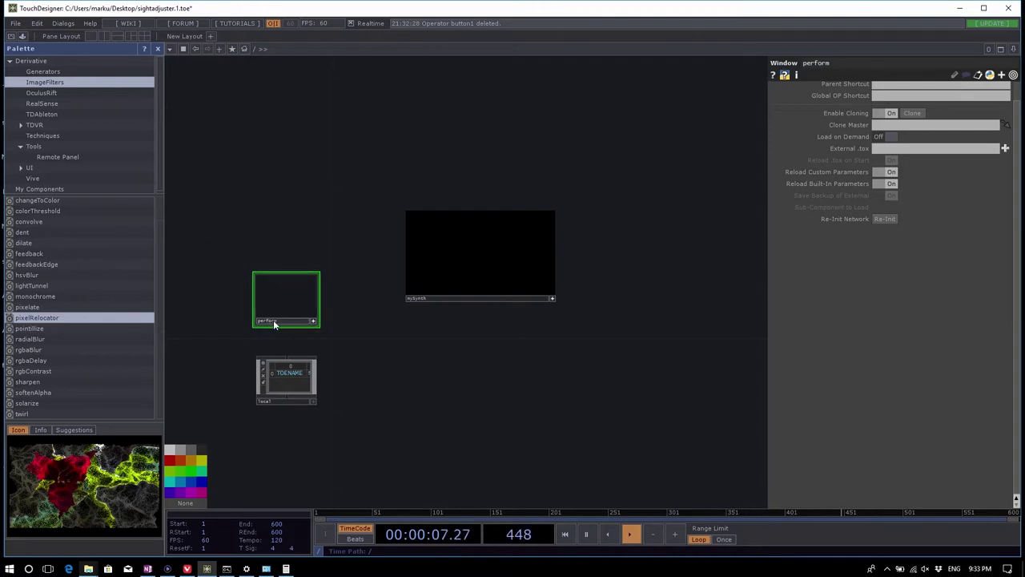
{"action": "scroll", "coordinate": [872, 313], "scroll_direction": "up", "scroll_amount": 1}
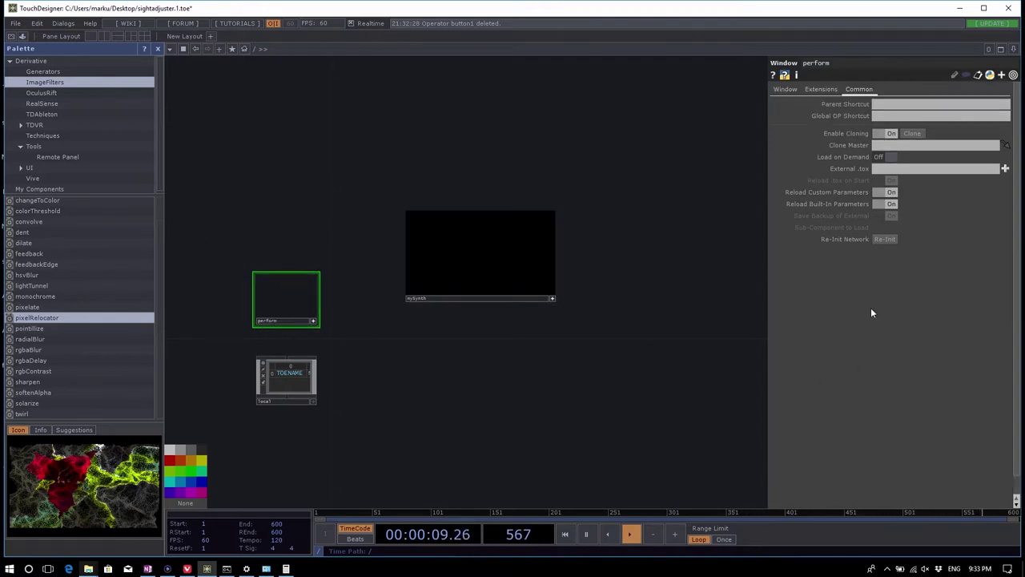
{"action": "left_click", "coordinate": [786, 89]}
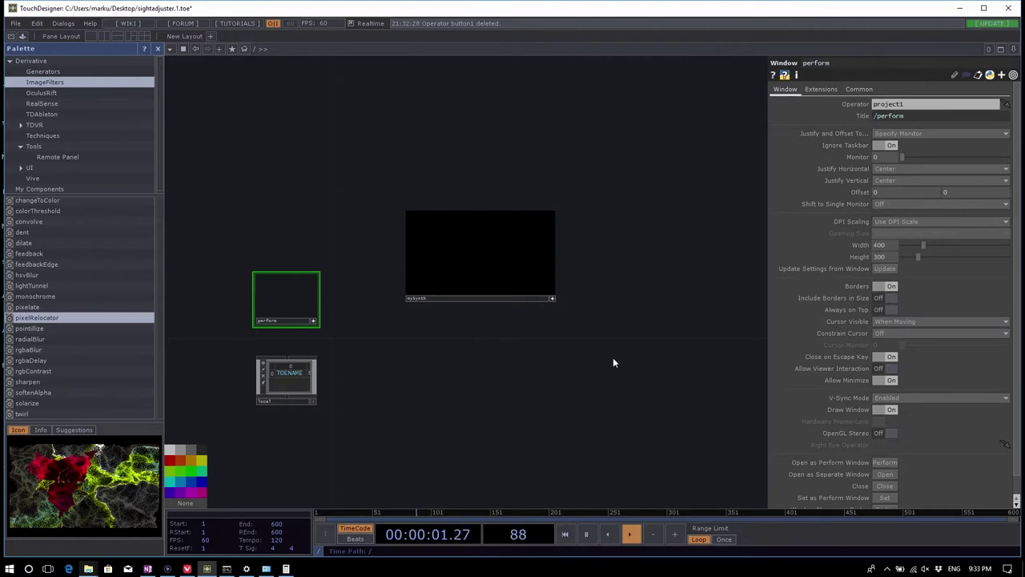
{"action": "scroll", "coordinate": [430, 318], "scroll_direction": "up", "scroll_amount": 5}
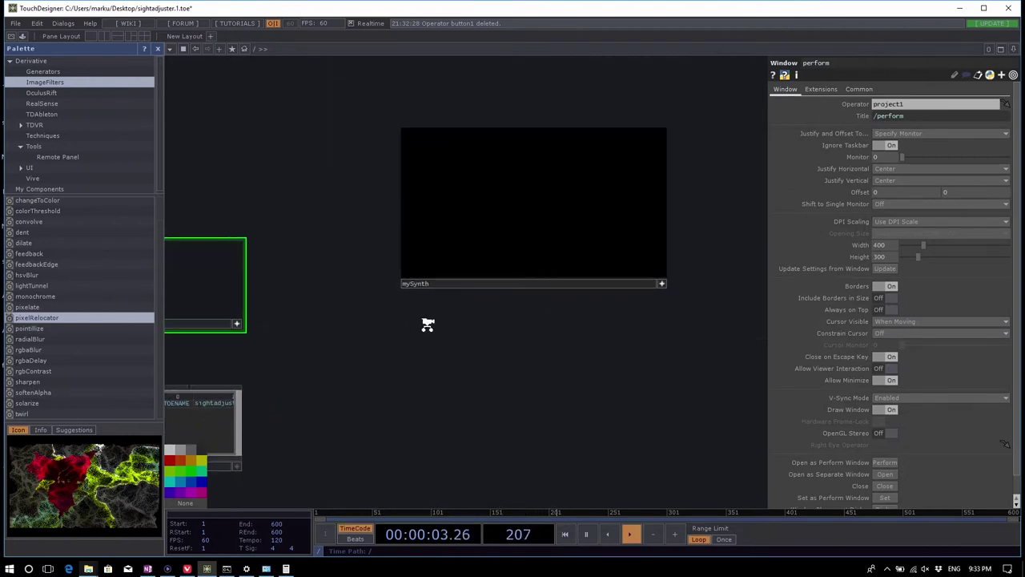
{"action": "scroll", "coordinate": [490, 345], "scroll_direction": "down", "scroll_amount": 2}
{"action": "left_click_drag", "start_coordinate": [509, 297], "coordinate": [482, 318]}
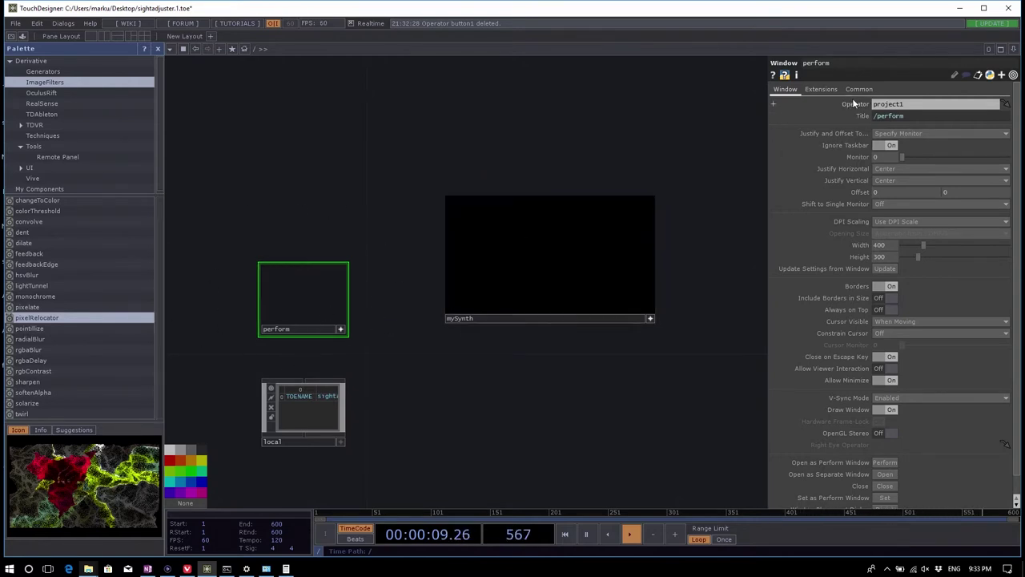
{"action": "left_click_drag", "start_coordinate": [485, 318], "coordinate": [896, 104]}
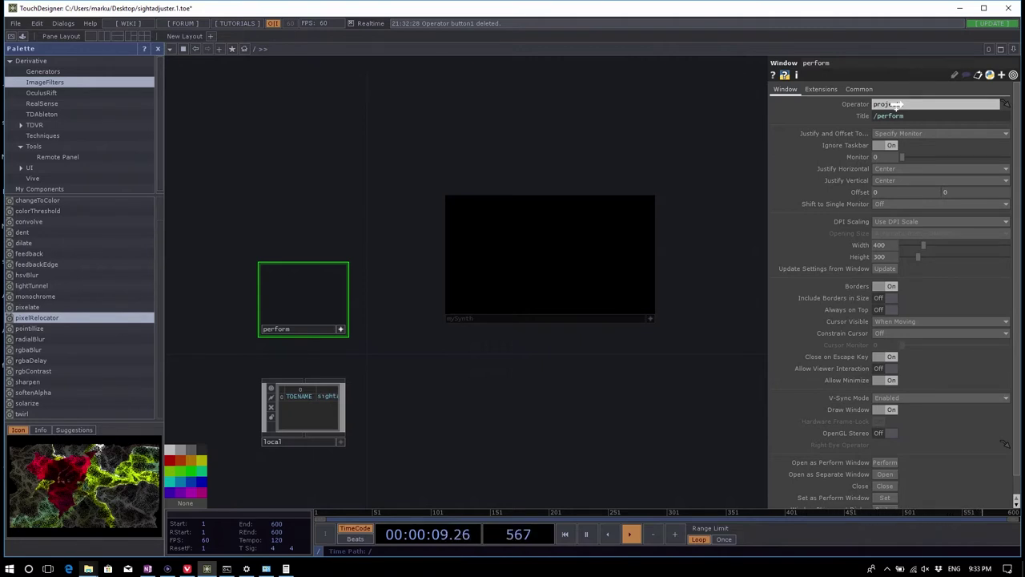
{"action": "left_click_drag", "start_coordinate": [897, 104], "coordinate": [897, 104]}
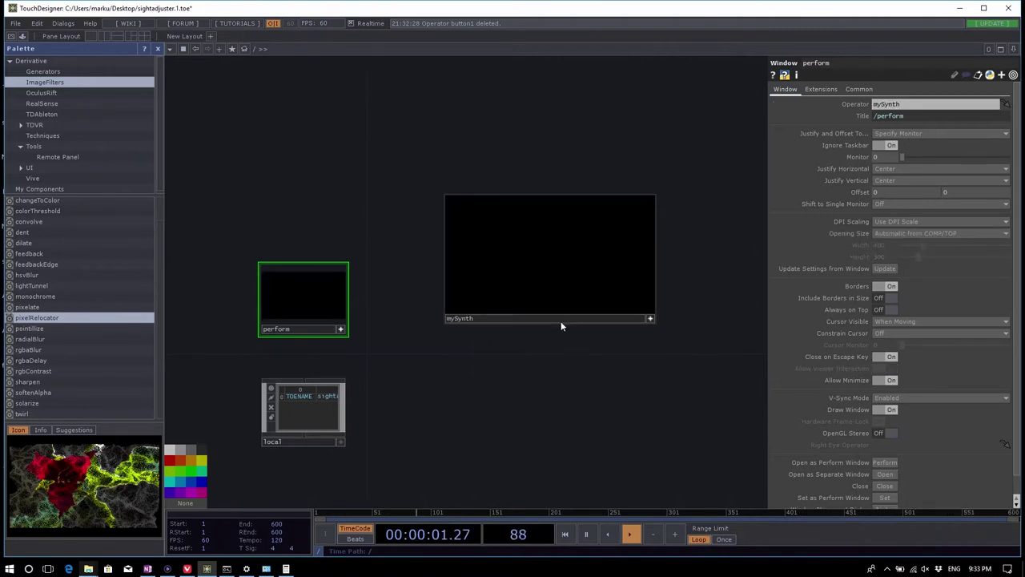
{"action": "left_click_drag", "start_coordinate": [554, 322], "coordinate": [551, 337]}
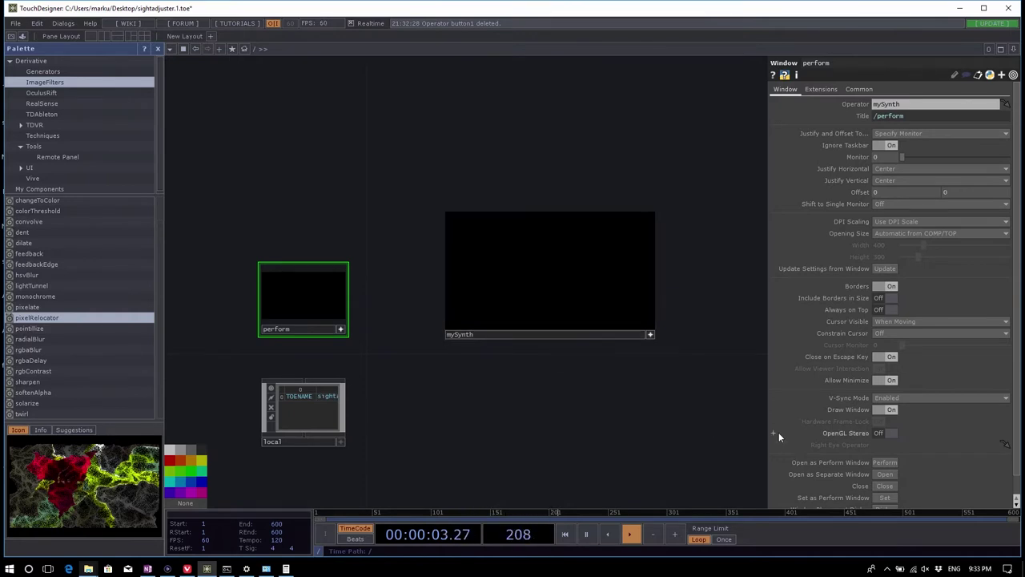
Step: Set the perform window's Opening Size to Fill and turn off its Borders
{"action": "left_click", "coordinate": [908, 232]}
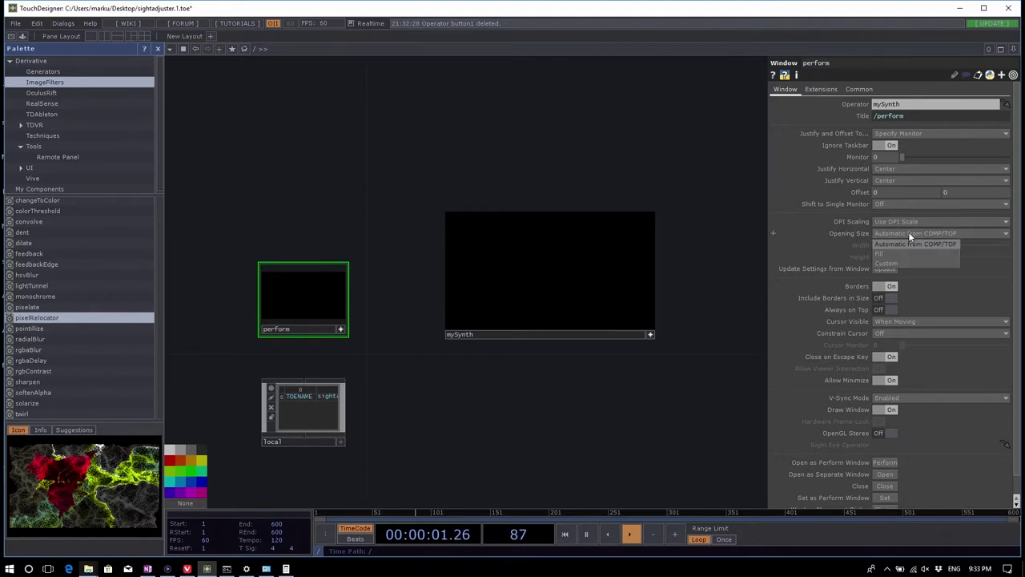
{"action": "left_click", "coordinate": [905, 252]}
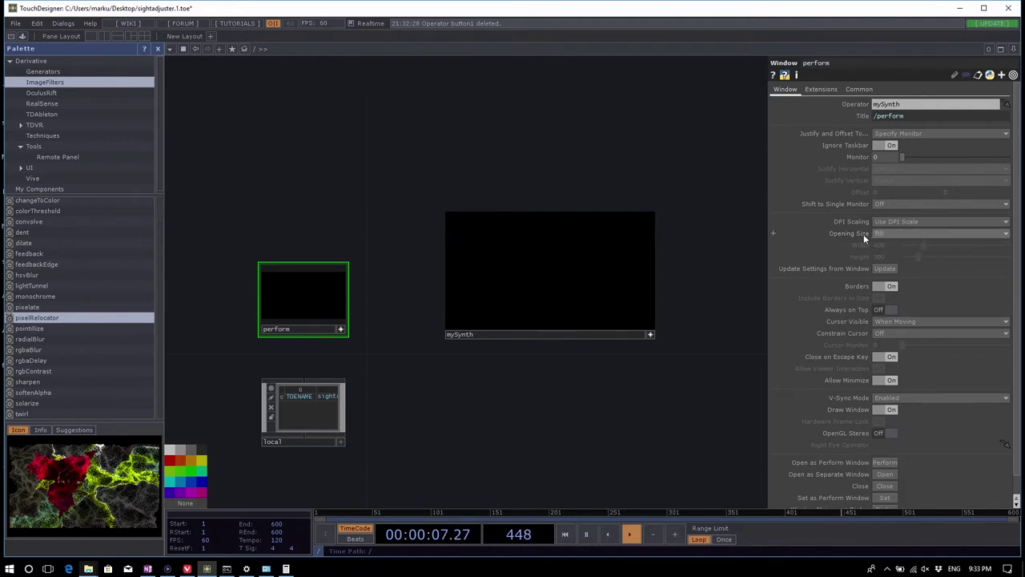
{"action": "left_click", "coordinate": [891, 289]}
{"action": "left_click", "coordinate": [879, 331]}
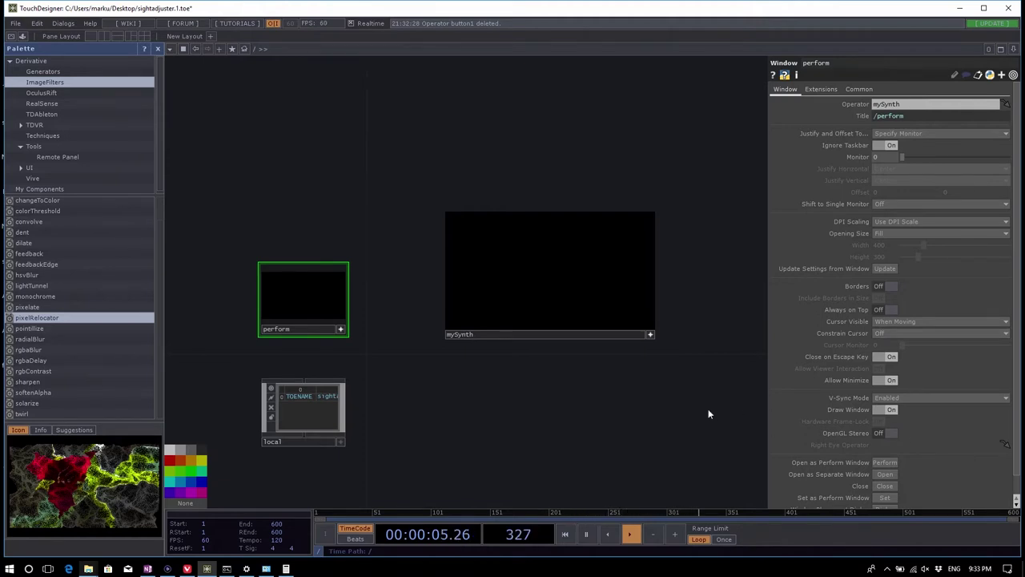
Step: Save the project, and test the synth by opening perform as the perform window and exiting it again
{"action": "key", "text": "ctrl+s"}
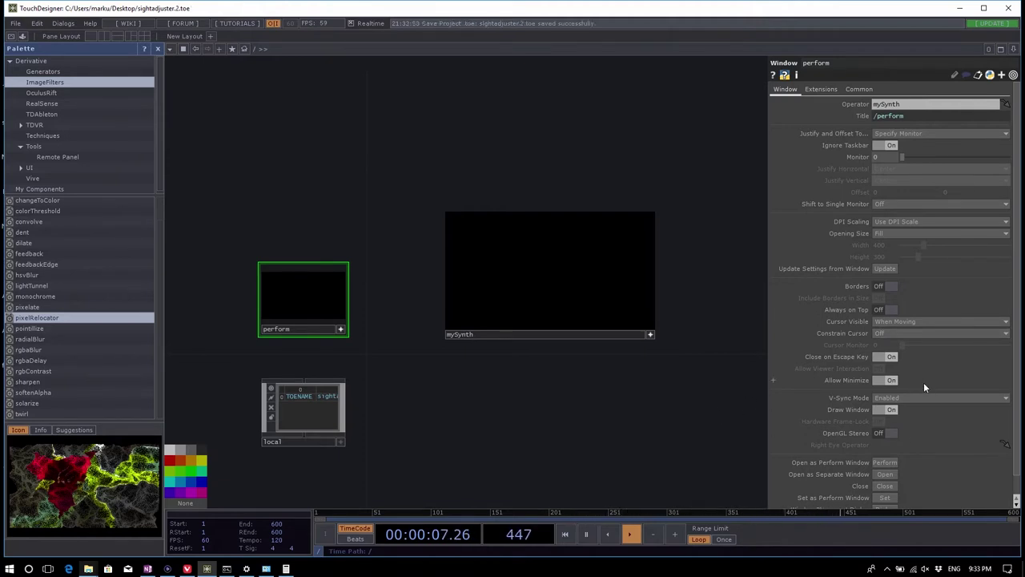
{"action": "scroll", "coordinate": [925, 400], "scroll_direction": "down", "scroll_amount": 1}
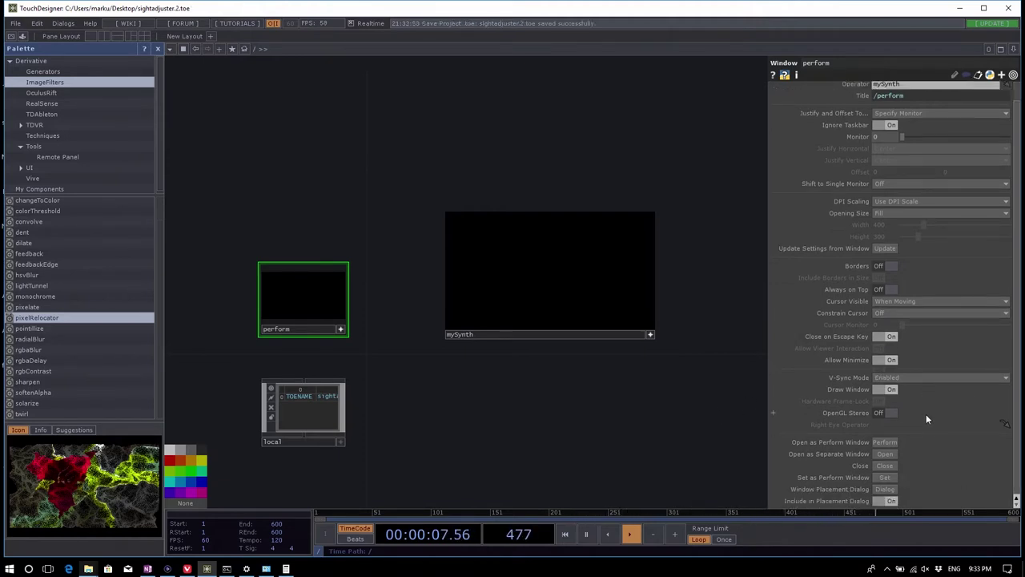
{"action": "left_click", "coordinate": [885, 442]}
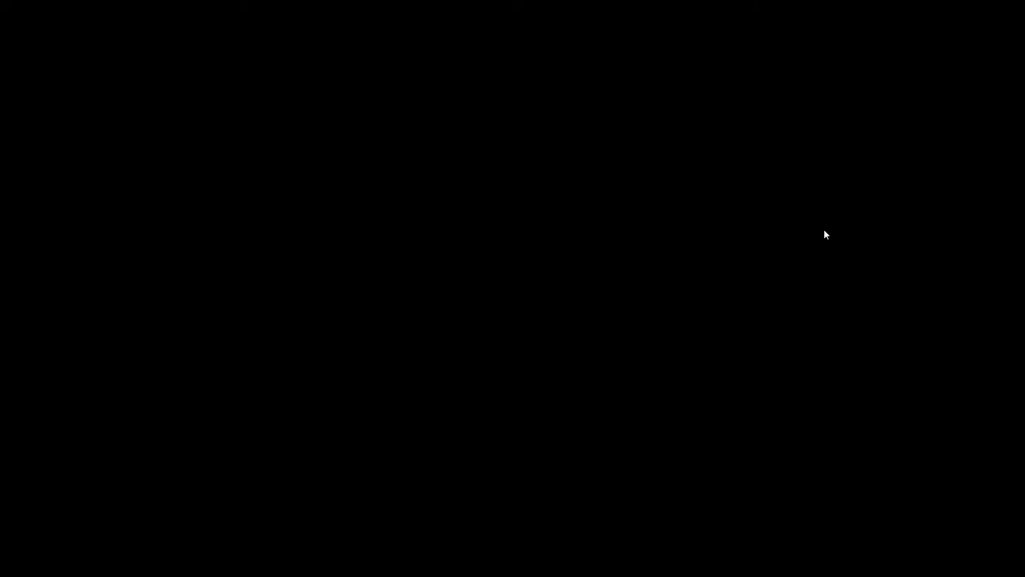
{"action": "key", "text": "Escape"}
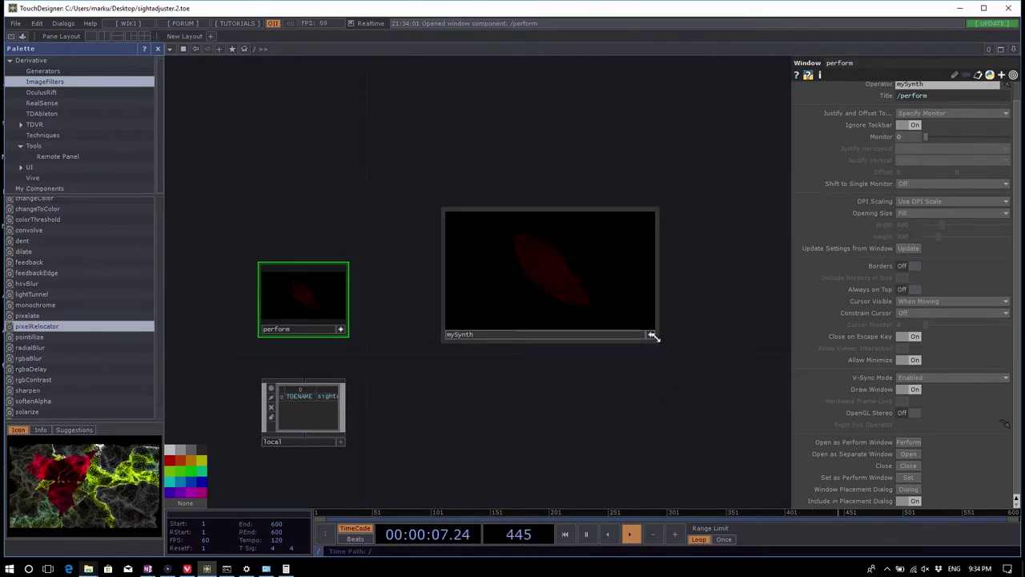
Step: Inside mySynth, add a Movie File Out TOP fed by the output of bg
{"action": "left_click", "coordinate": [650, 334]}
{"action": "scroll", "coordinate": [610, 293], "scroll_direction": "up", "scroll_amount": 5}
{"action": "scroll", "coordinate": [606, 303], "scroll_direction": "up", "scroll_amount": 10}
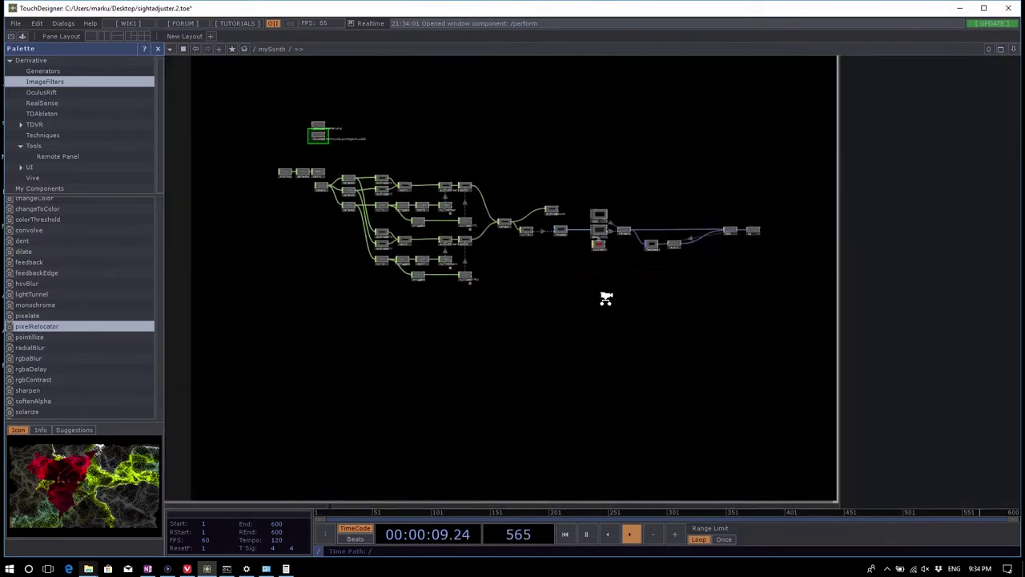
{"action": "scroll", "coordinate": [750, 350], "scroll_direction": "down", "scroll_amount": 3}
{"action": "scroll", "coordinate": [789, 345], "scroll_direction": "down", "scroll_amount": 2}
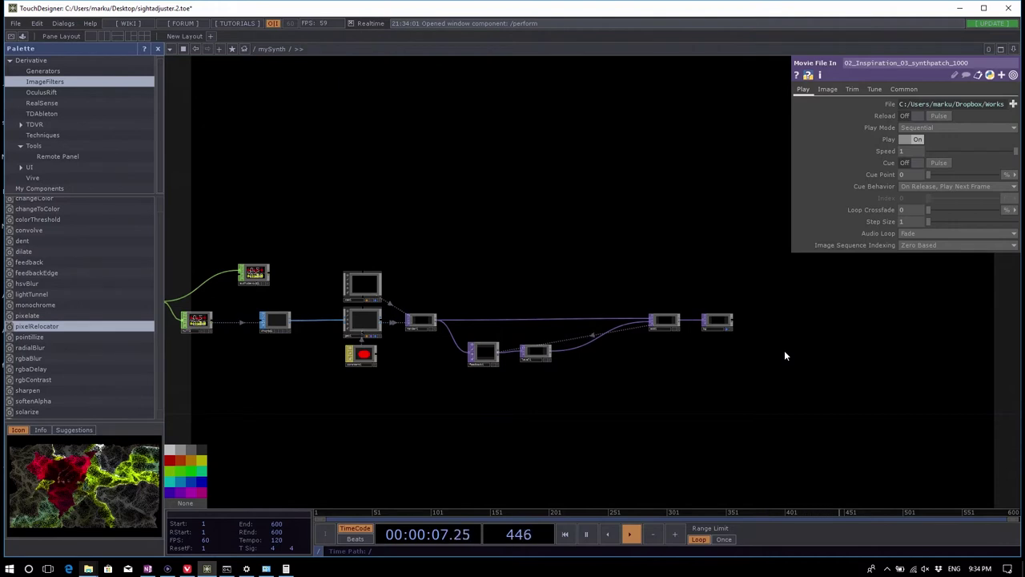
{"action": "scroll", "coordinate": [784, 350], "scroll_direction": "up", "scroll_amount": 5}
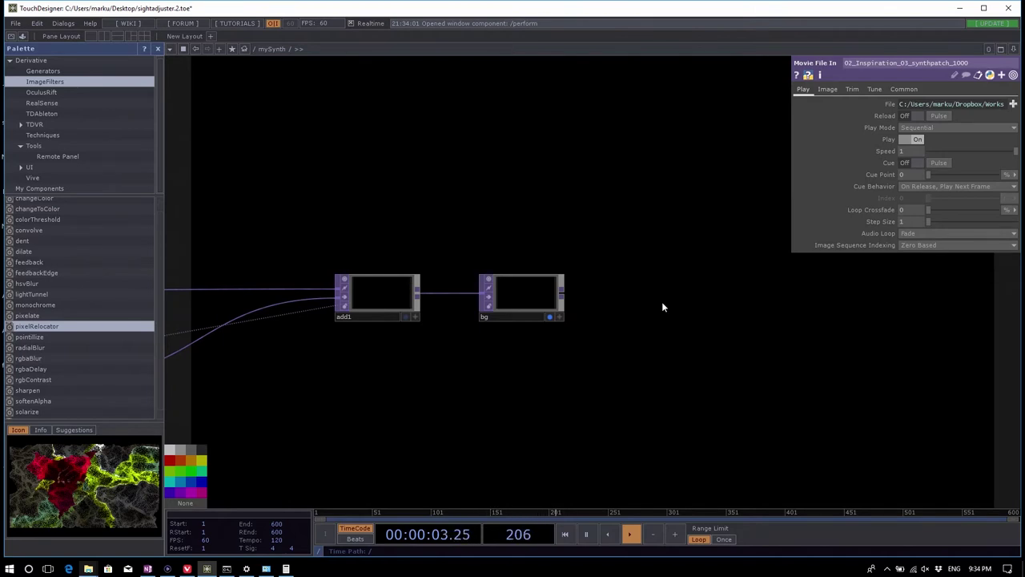
{"action": "scroll", "coordinate": [573, 301], "scroll_direction": "up", "scroll_amount": 2}
{"action": "scroll", "coordinate": [573, 302], "scroll_direction": "up", "scroll_amount": 1}
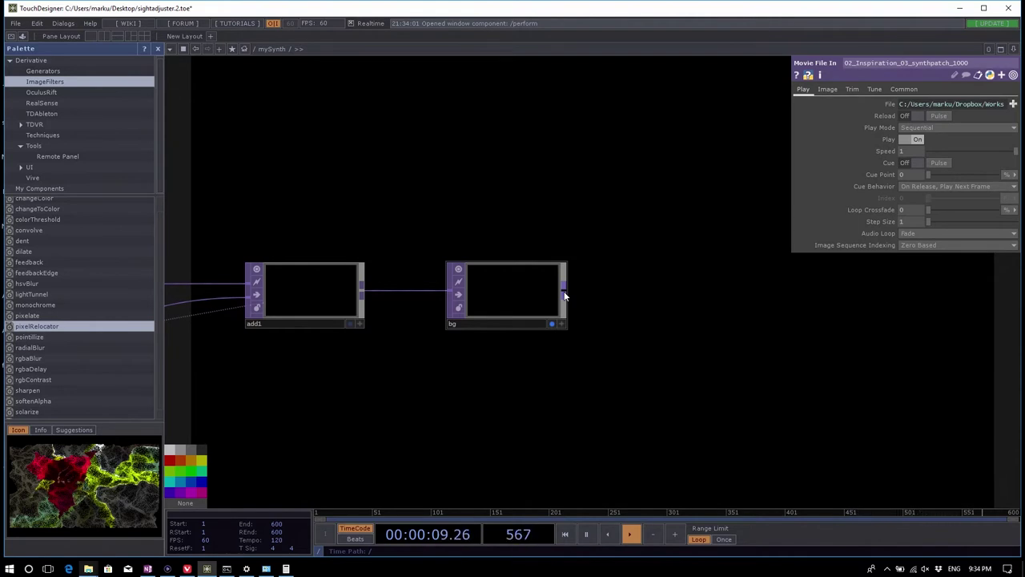
{"action": "right_click", "coordinate": [563, 297]}
{"action": "type", "text": "m"}
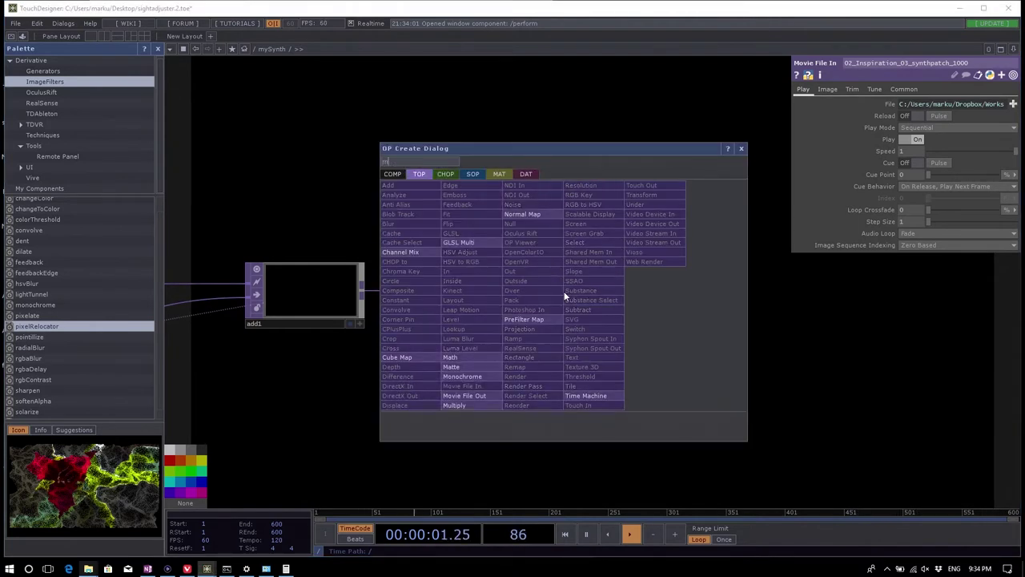
{"action": "left_click", "coordinate": [495, 398]}
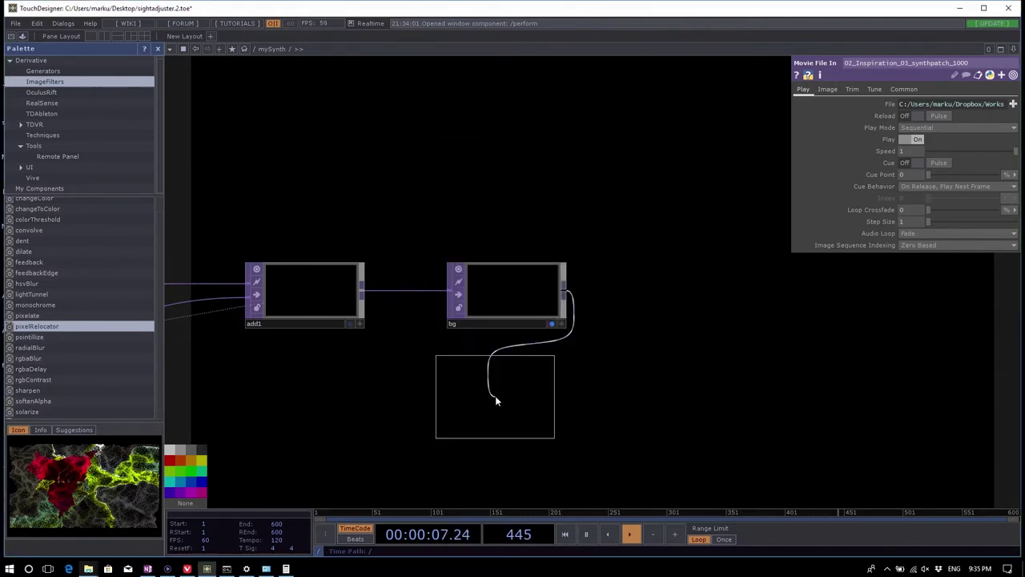
{"action": "left_click", "coordinate": [669, 291]}
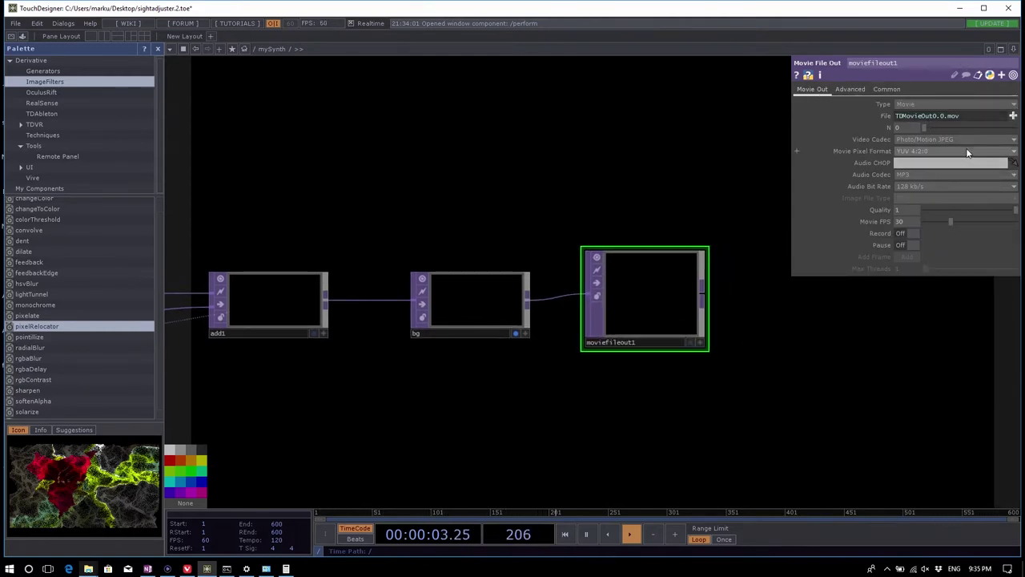
Step: Set the Video Codec of moviefileout1 to GoPro-Cineform
{"action": "left_click", "coordinate": [926, 140]}
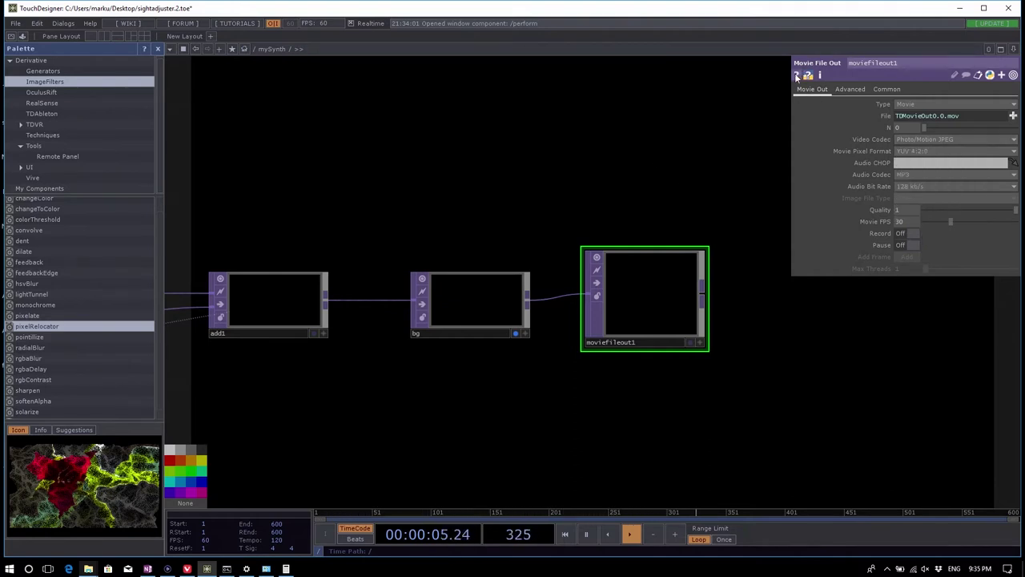
{"action": "left_click", "coordinate": [942, 139]}
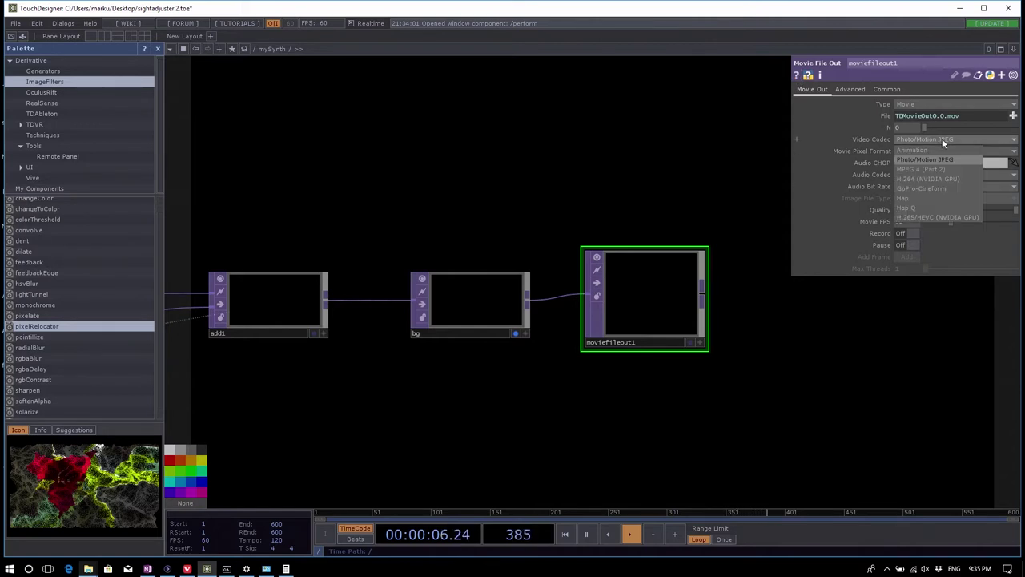
{"action": "left_click", "coordinate": [949, 187]}
{"action": "middle_click", "coordinate": [653, 308]}
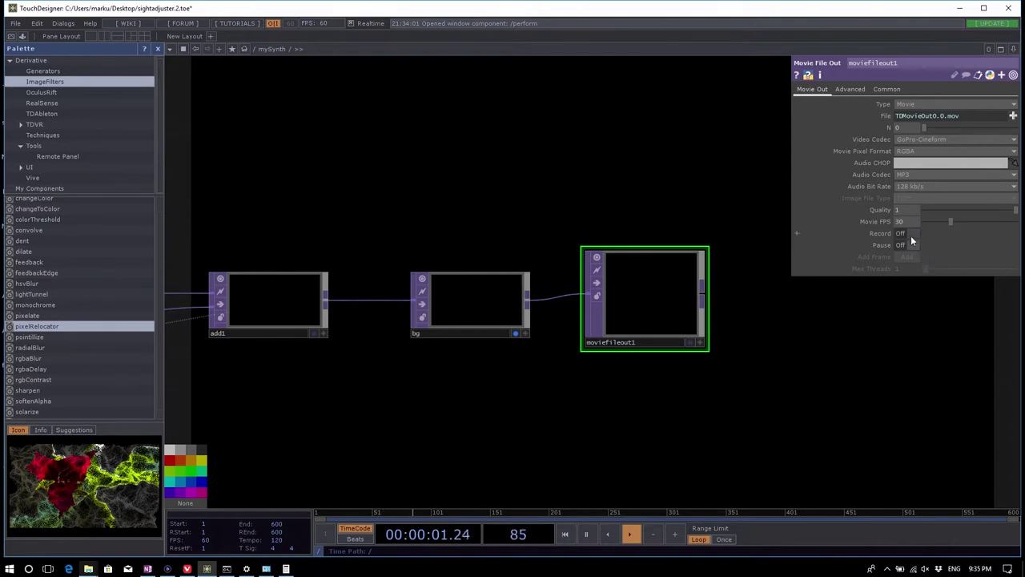
Step: Set the Video Codec of moviefileout1 to Hap and record a short clip by turning Record on and off
{"action": "left_click", "coordinate": [929, 140]}
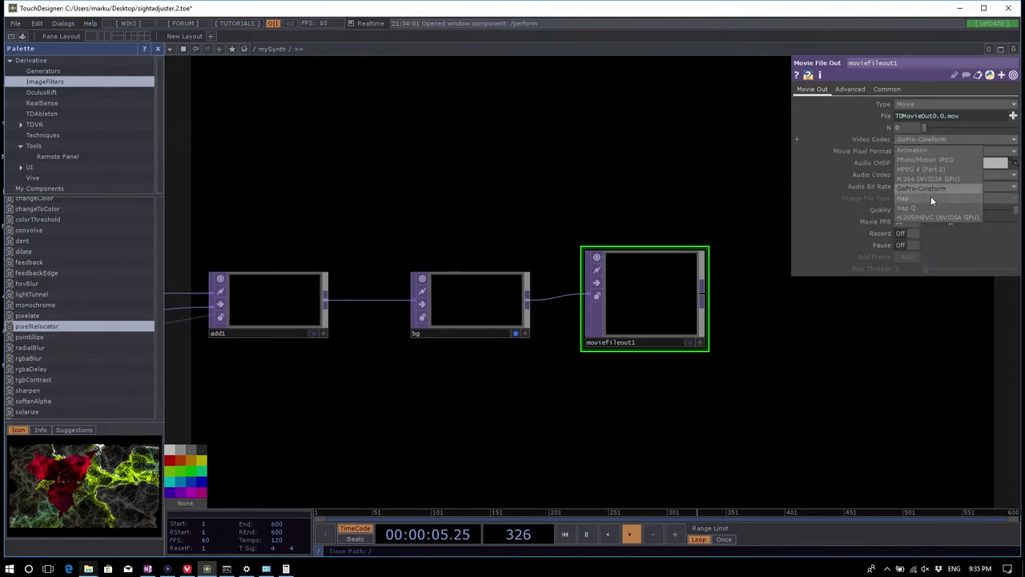
{"action": "left_click", "coordinate": [931, 197]}
{"action": "left_click", "coordinate": [912, 234]}
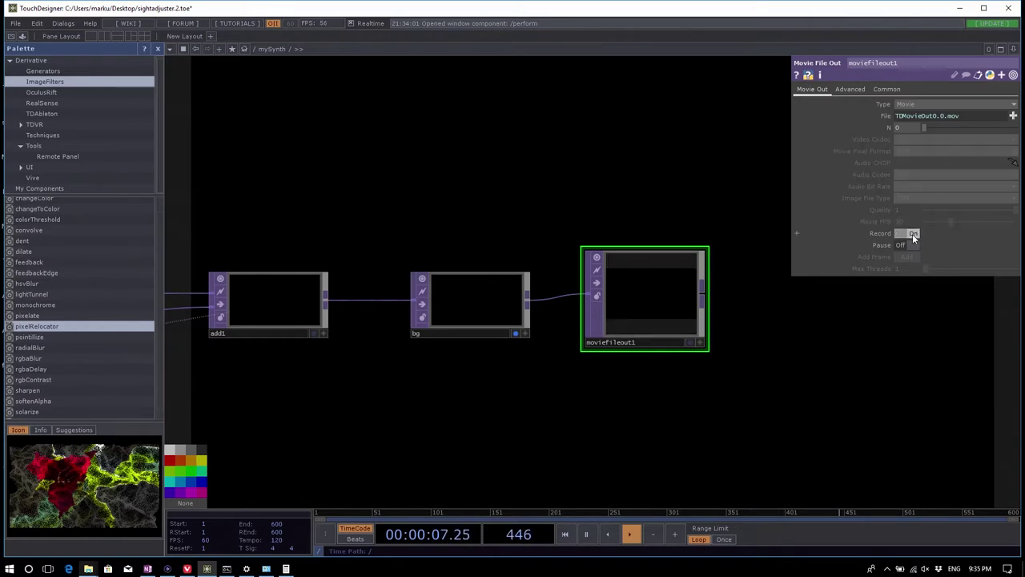
{"action": "left_click", "coordinate": [912, 234]}
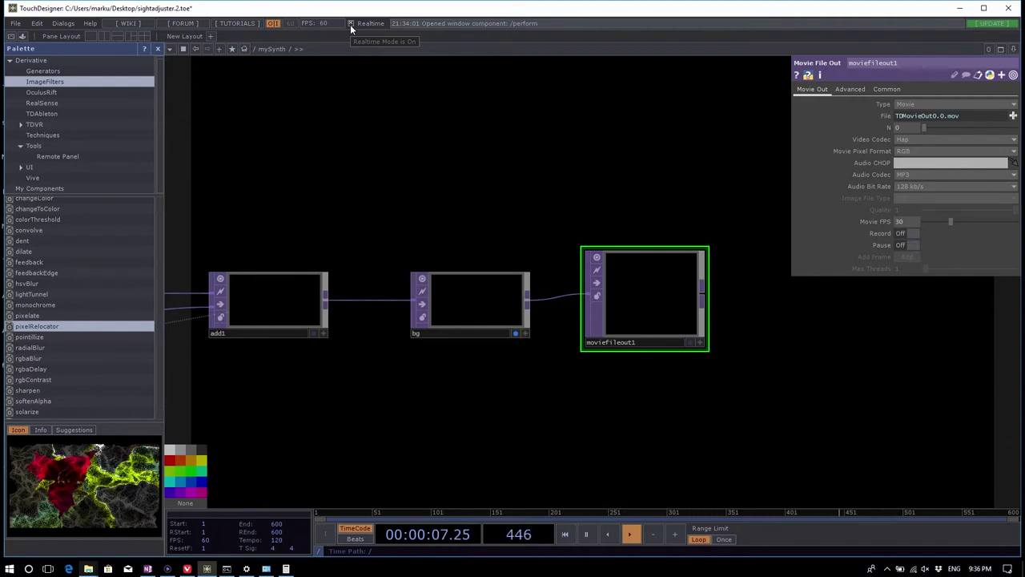
Step: Examine the mySynth network from merge1, audiodevout1 and null3 through the render chain to moviefileout1
{"action": "scroll", "coordinate": [674, 220], "scroll_direction": "down", "scroll_amount": 3}
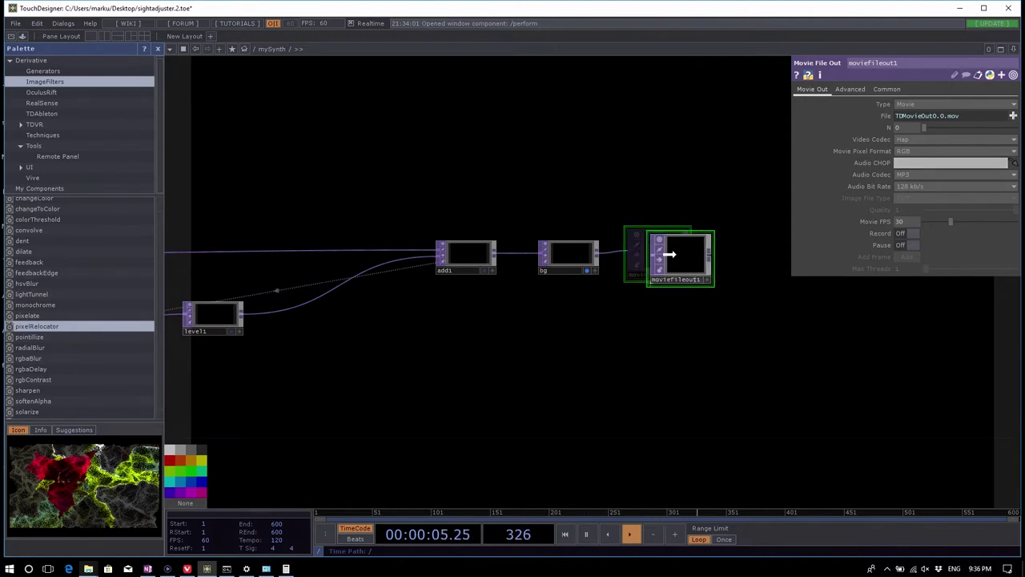
{"action": "scroll", "coordinate": [813, 339], "scroll_direction": "down", "scroll_amount": 2}
{"action": "scroll", "coordinate": [812, 340], "scroll_direction": "down", "scroll_amount": 3}
{"action": "scroll", "coordinate": [372, 274], "scroll_direction": "up", "scroll_amount": 5}
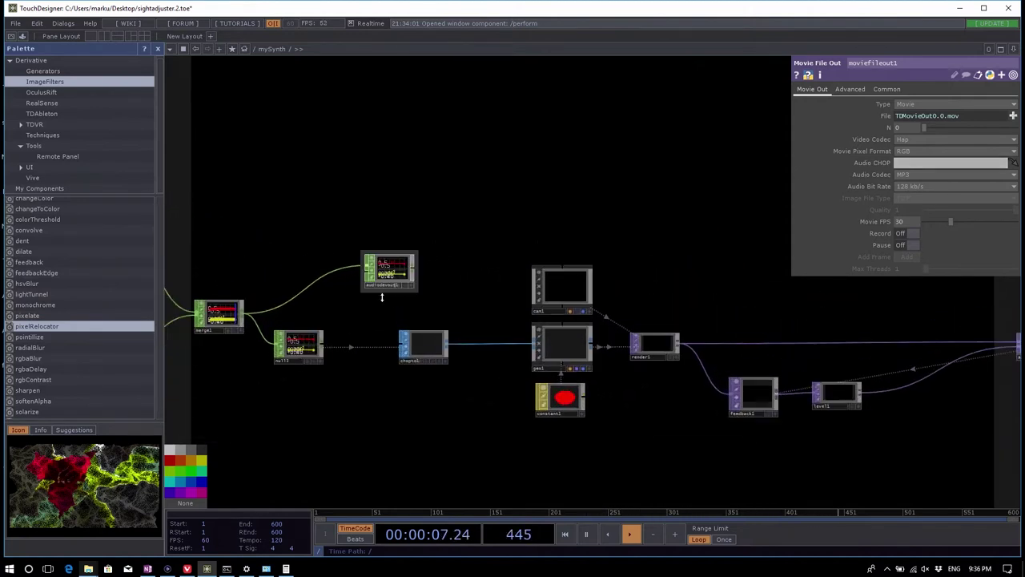
{"action": "left_click_drag", "start_coordinate": [448, 302], "coordinate": [531, 303]}
{"action": "scroll", "coordinate": [418, 377], "scroll_direction": "up", "scroll_amount": 3}
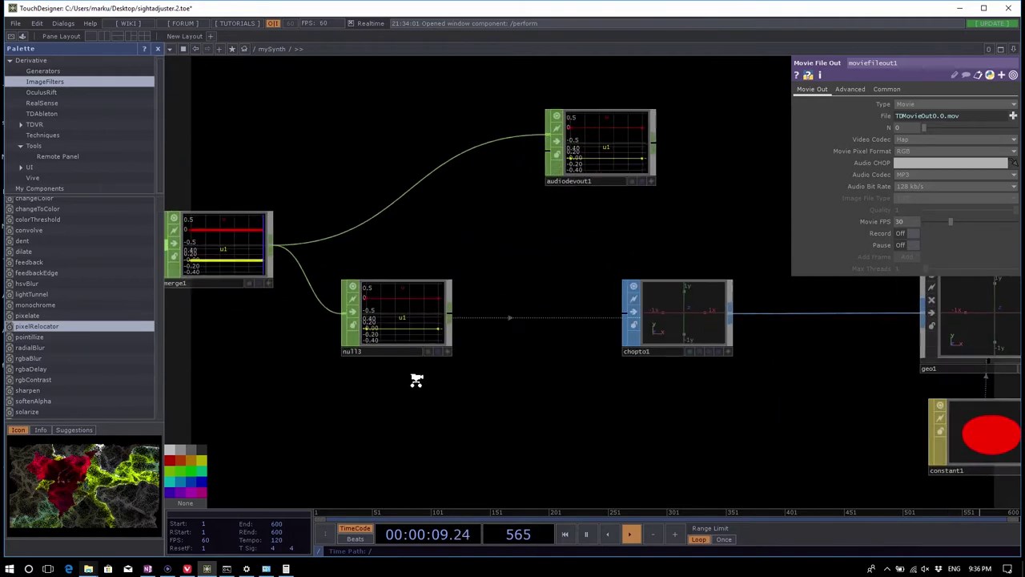
{"action": "scroll", "coordinate": [383, 333], "scroll_direction": "down", "scroll_amount": 2}
{"action": "scroll", "coordinate": [384, 333], "scroll_direction": "down", "scroll_amount": 1}
{"action": "mouse_move", "coordinate": [383, 325]}
{"action": "left_mouse_down"}
{"action": "mouse_move", "coordinate": [464, 311]}
{"action": "mouse_move", "coordinate": [406, 313]}
{"action": "mouse_move", "coordinate": [392, 327]}
{"action": "left_mouse_up"}
{"action": "scroll", "coordinate": [334, 359], "scroll_direction": "down", "scroll_amount": 4}
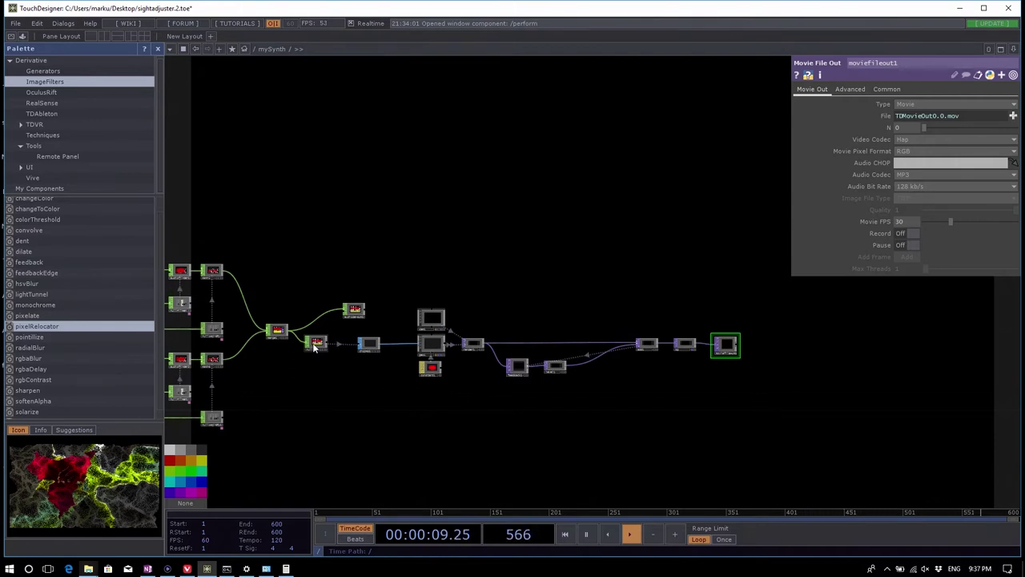
{"action": "scroll", "coordinate": [678, 382], "scroll_direction": "up", "scroll_amount": 4}
{"action": "scroll", "coordinate": [671, 417], "scroll_direction": "down", "scroll_amount": 4}
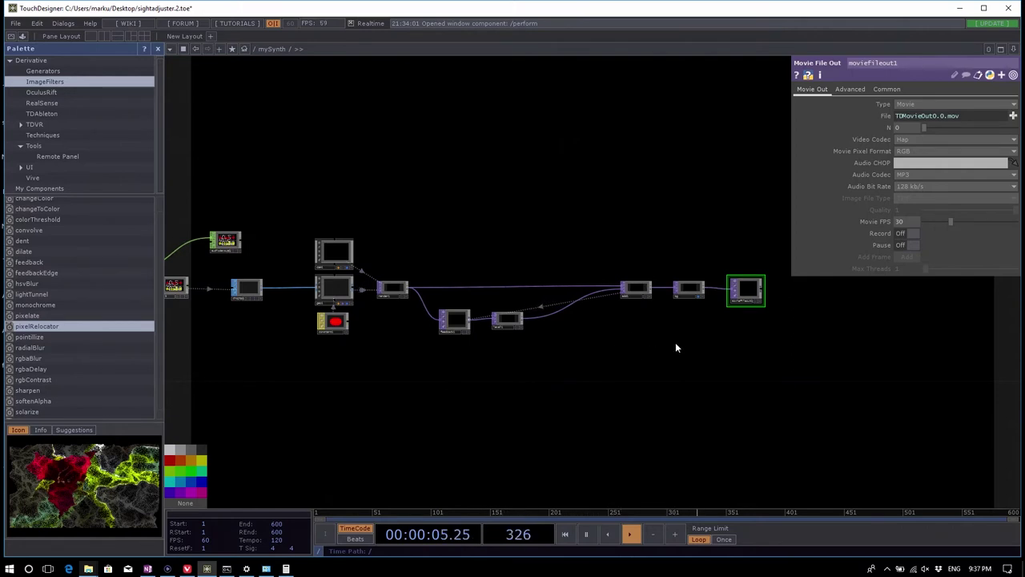
Step: Add a Reorder TOP below add1 and bg, and feed its first input from the output of add1
{"action": "scroll", "coordinate": [677, 347], "scroll_direction": "up", "scroll_amount": 5}
{"action": "key", "text": "Tab"}
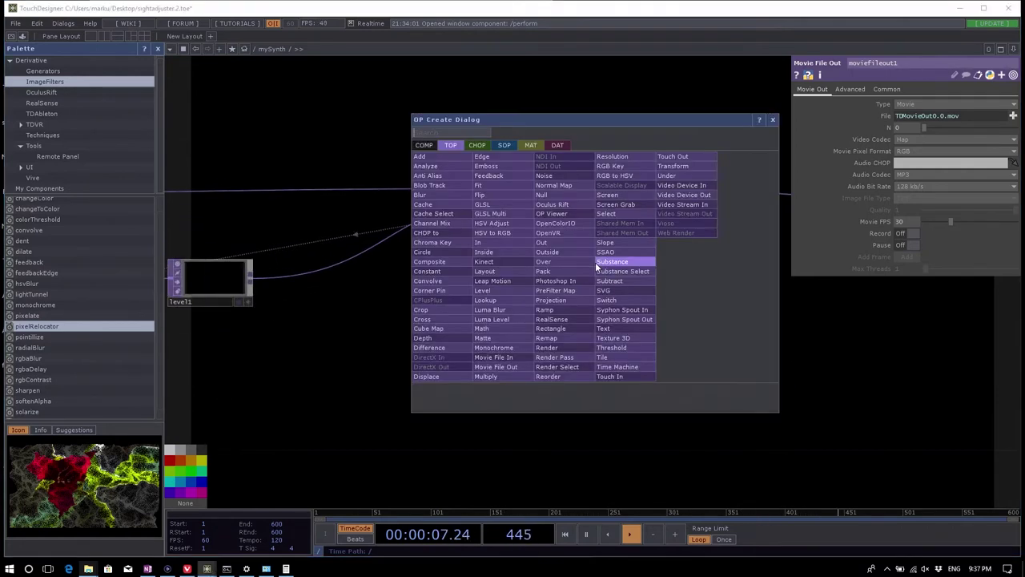
{"action": "type", "text": "re"}
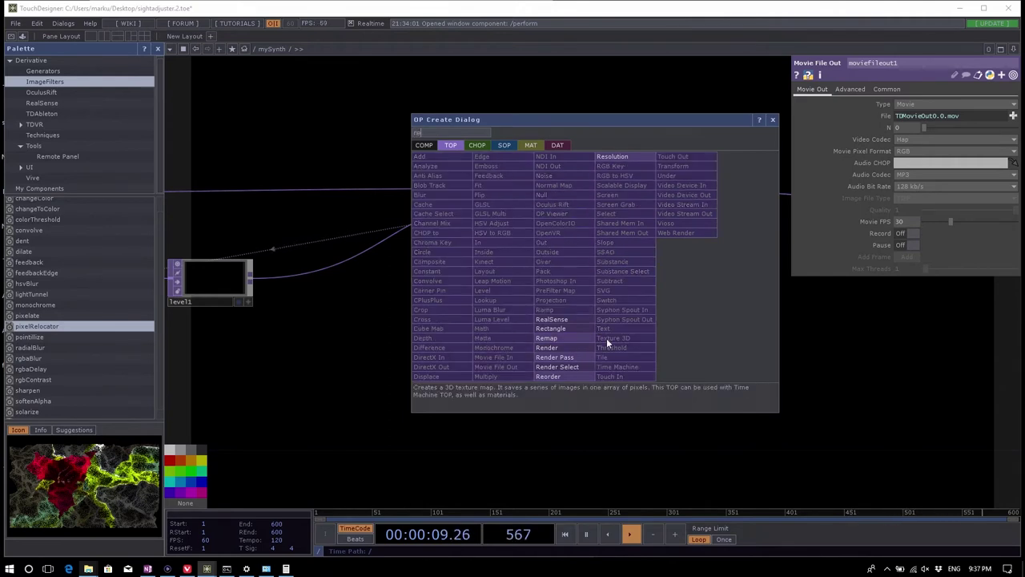
{"action": "left_click", "coordinate": [569, 376]}
{"action": "left_click", "coordinate": [632, 305]}
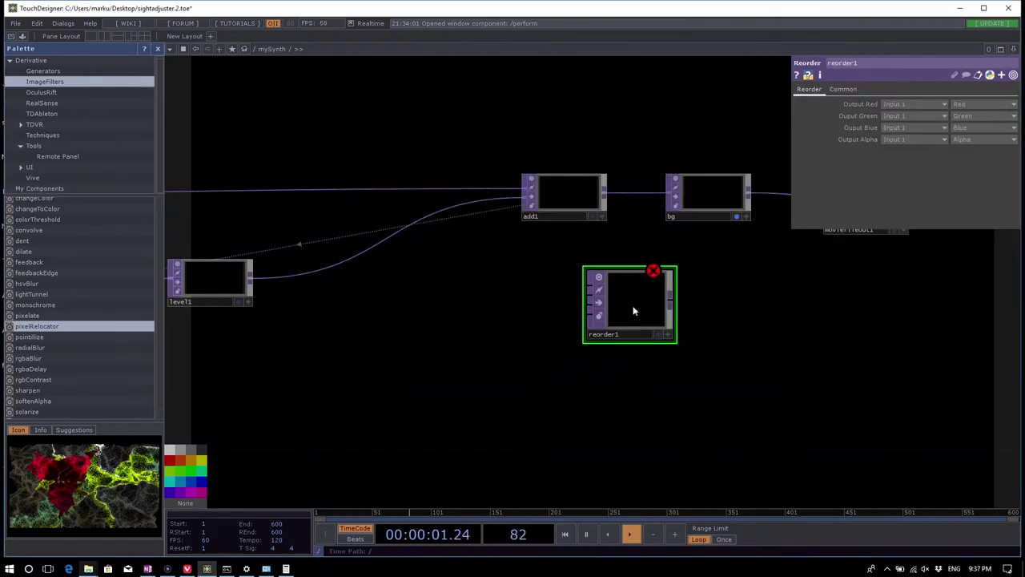
{"action": "scroll", "coordinate": [769, 365], "scroll_direction": "up", "scroll_amount": 5}
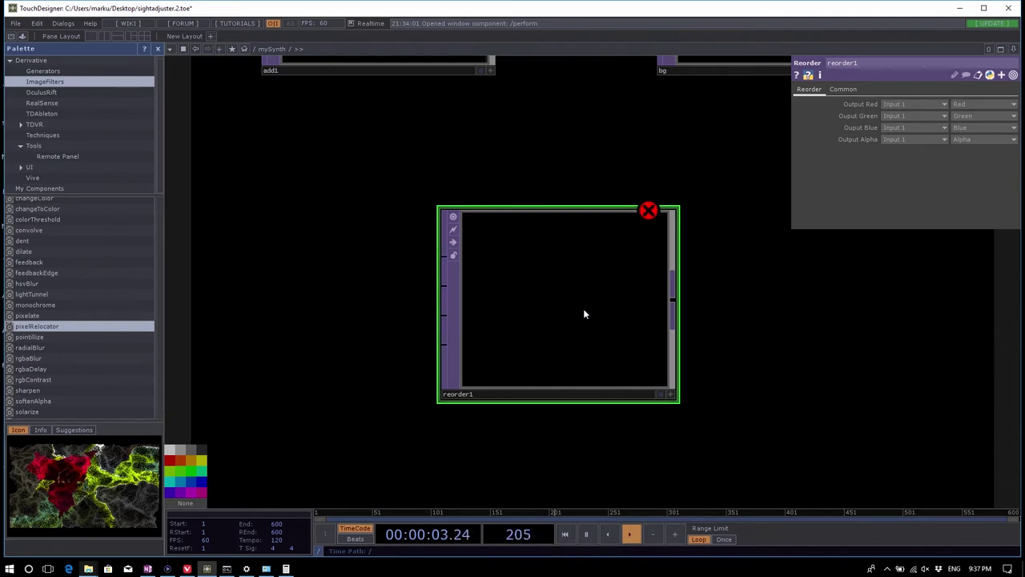
{"action": "scroll", "coordinate": [583, 313], "scroll_direction": "down", "scroll_amount": 3}
{"action": "left_click_drag", "start_coordinate": [558, 164], "coordinate": [517, 287]}
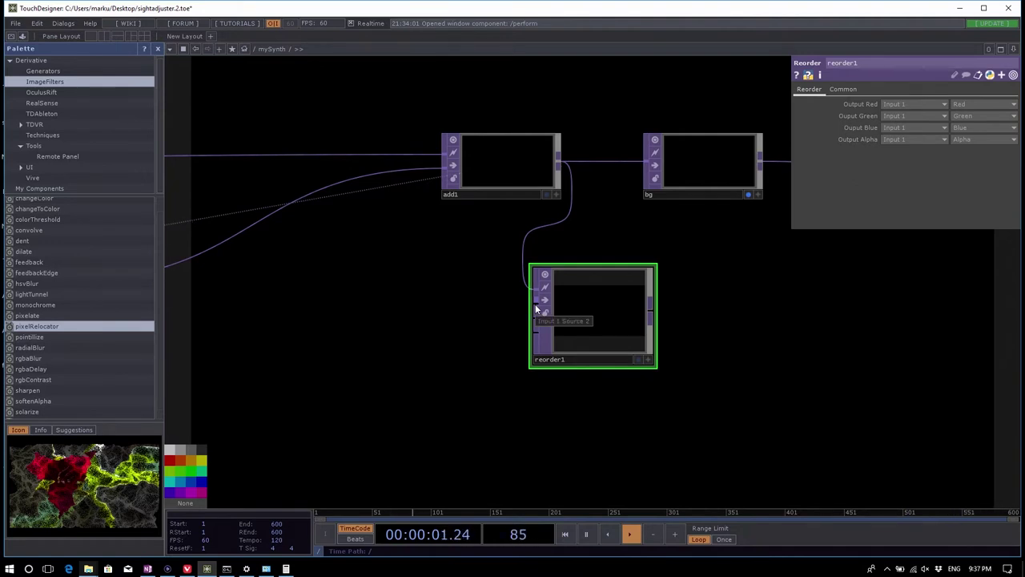
Step: Set the Video Codec of moviefileout1 to Hap Q, and switch its Type to Image Sequence
{"action": "scroll", "coordinate": [444, 337], "scroll_direction": "down", "scroll_amount": 5}
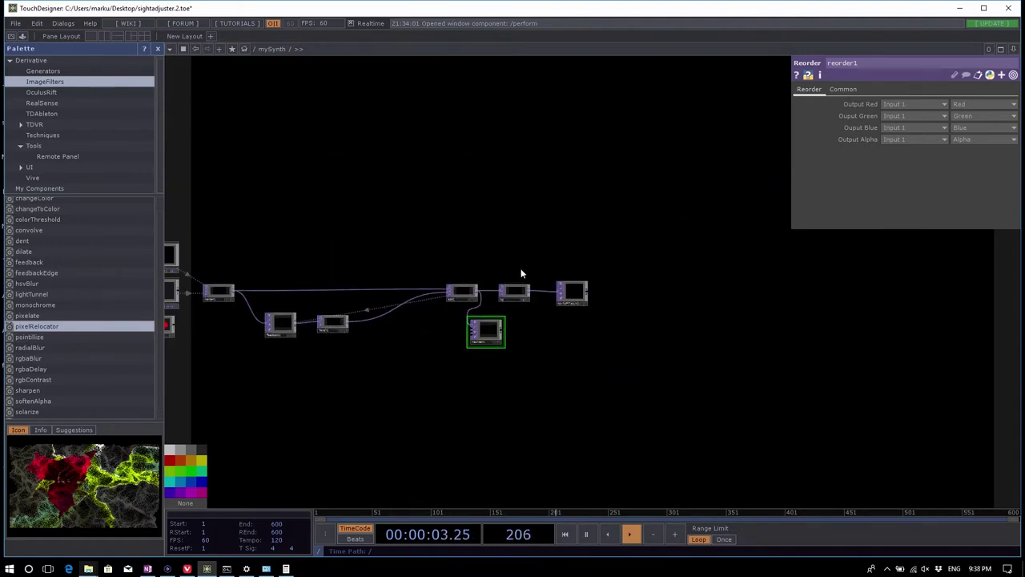
{"action": "scroll", "coordinate": [648, 299], "scroll_direction": "up", "scroll_amount": 5}
{"action": "left_click", "coordinate": [649, 299]}
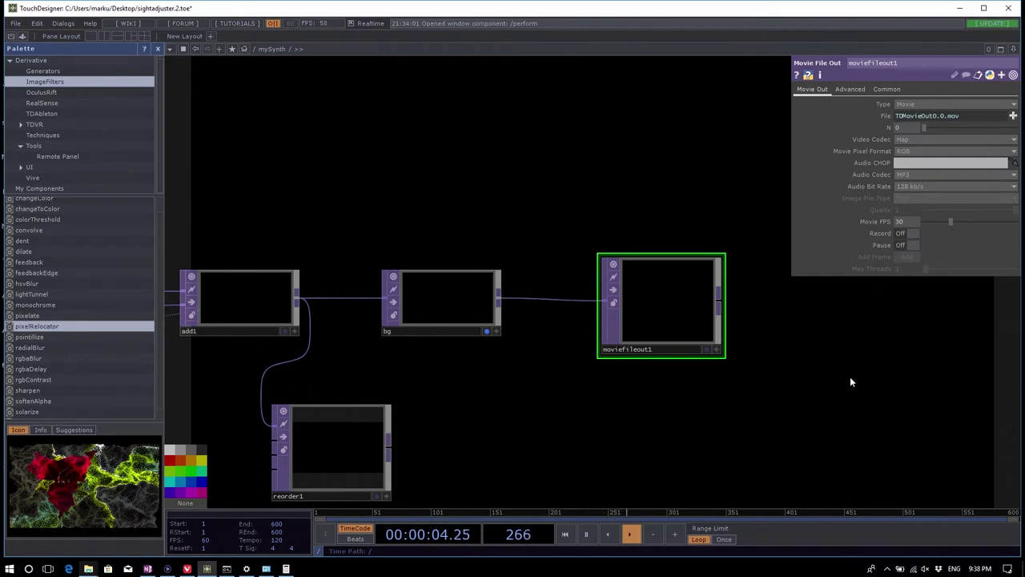
{"action": "left_click", "coordinate": [956, 151]}
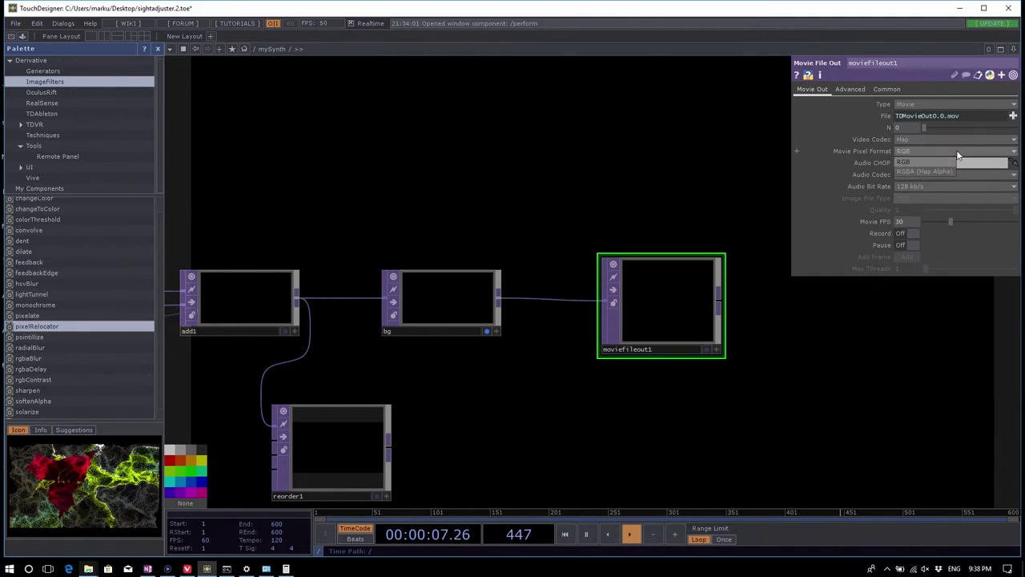
{"action": "left_click", "coordinate": [957, 143]}
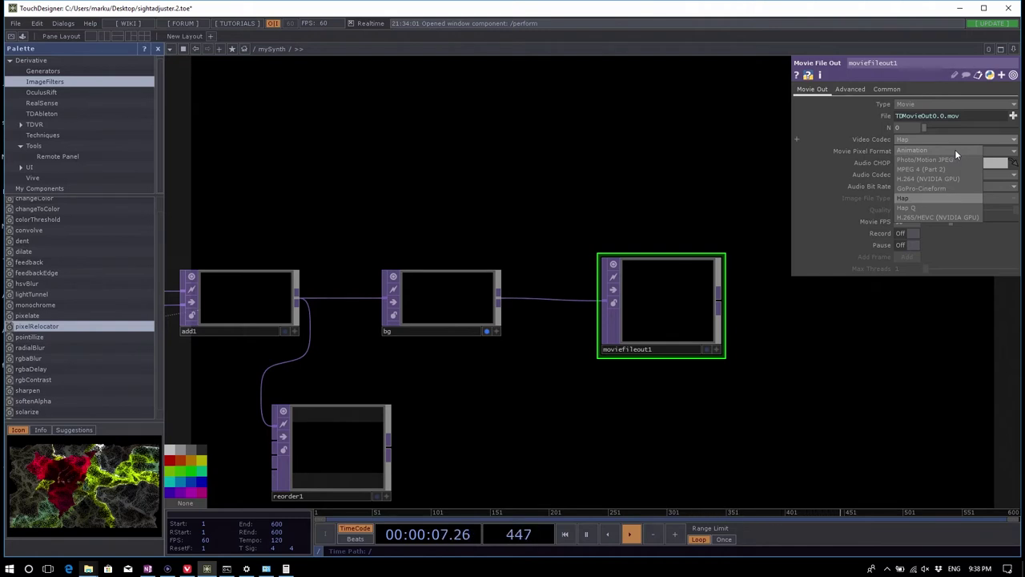
{"action": "left_click", "coordinate": [931, 102]}
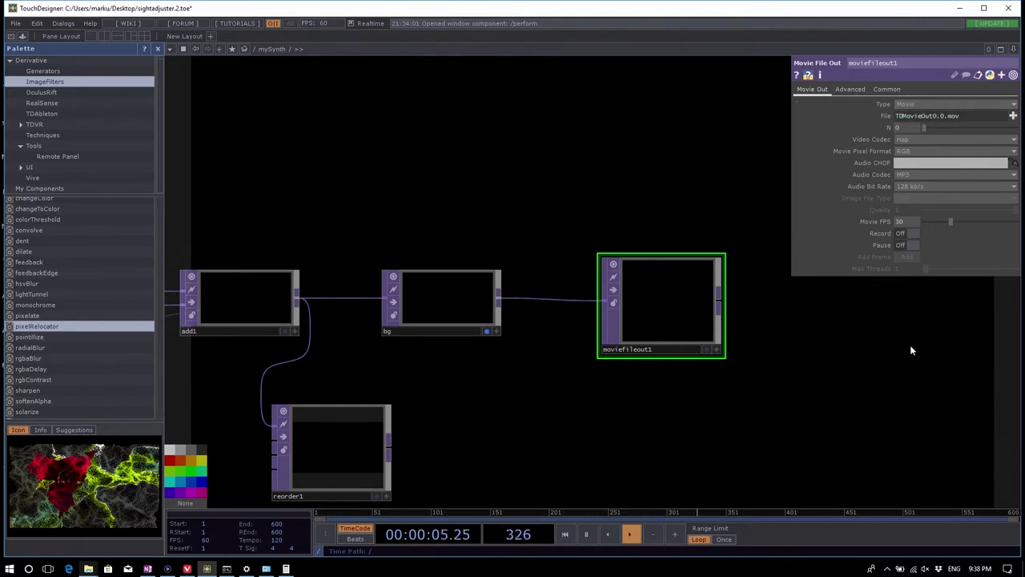
{"action": "left_click", "coordinate": [928, 140]}
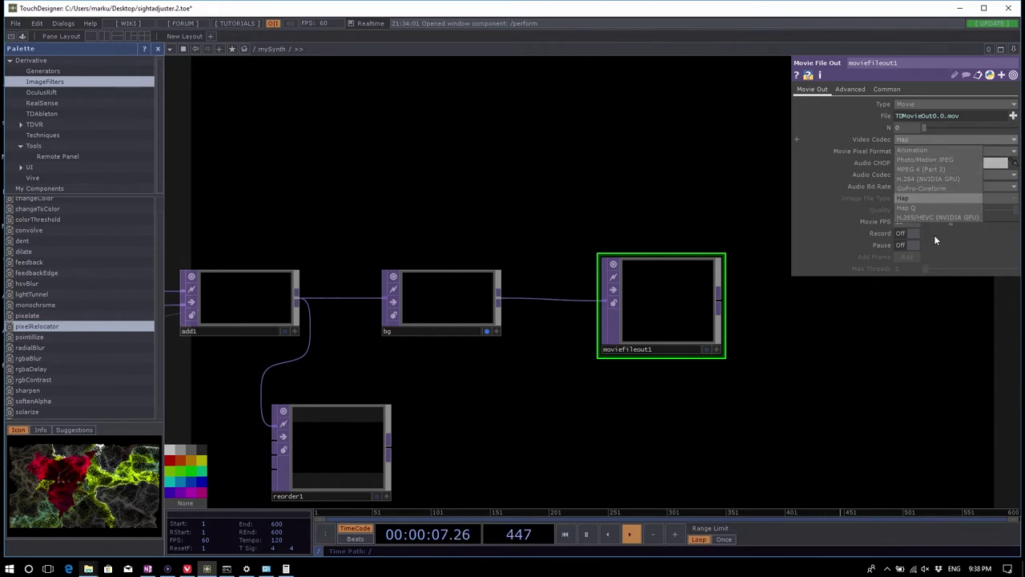
{"action": "left_click", "coordinate": [938, 208]}
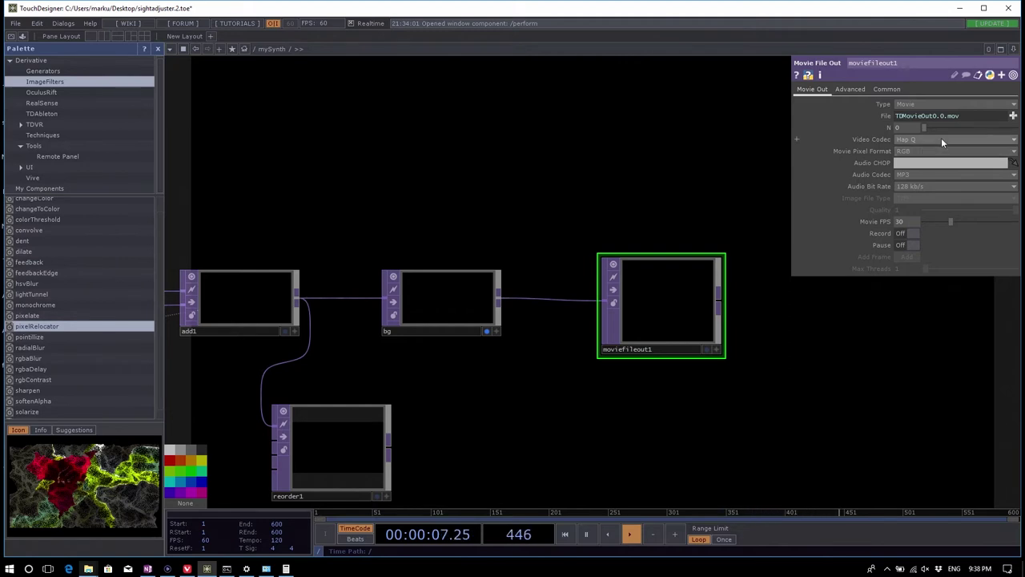
{"action": "left_click", "coordinate": [933, 104]}
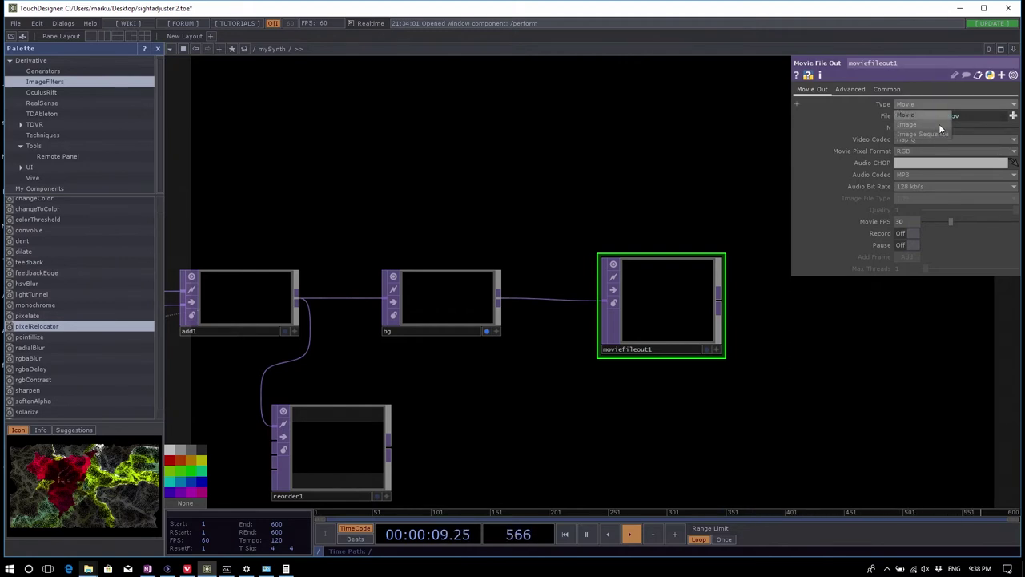
{"action": "left_click", "coordinate": [937, 133]}
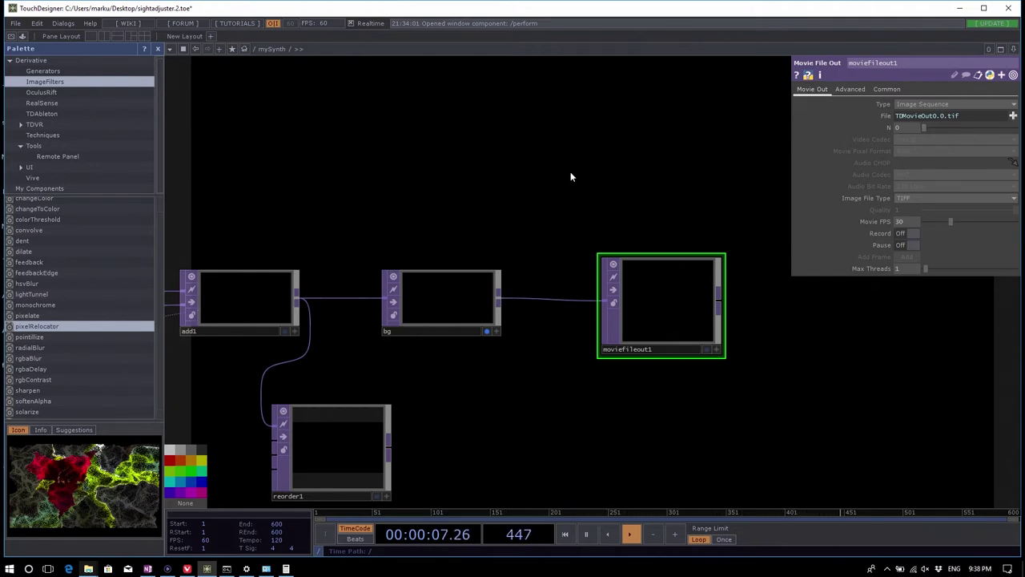
Step: Examine the mySynth network as a whole, including audiodevout1, chopto1 and geo1
{"action": "scroll", "coordinate": [609, 217], "scroll_direction": "down", "scroll_amount": 5}
{"action": "scroll", "coordinate": [563, 201], "scroll_direction": "up", "scroll_amount": 6}
{"action": "scroll", "coordinate": [592, 257], "scroll_direction": "down", "scroll_amount": 6}
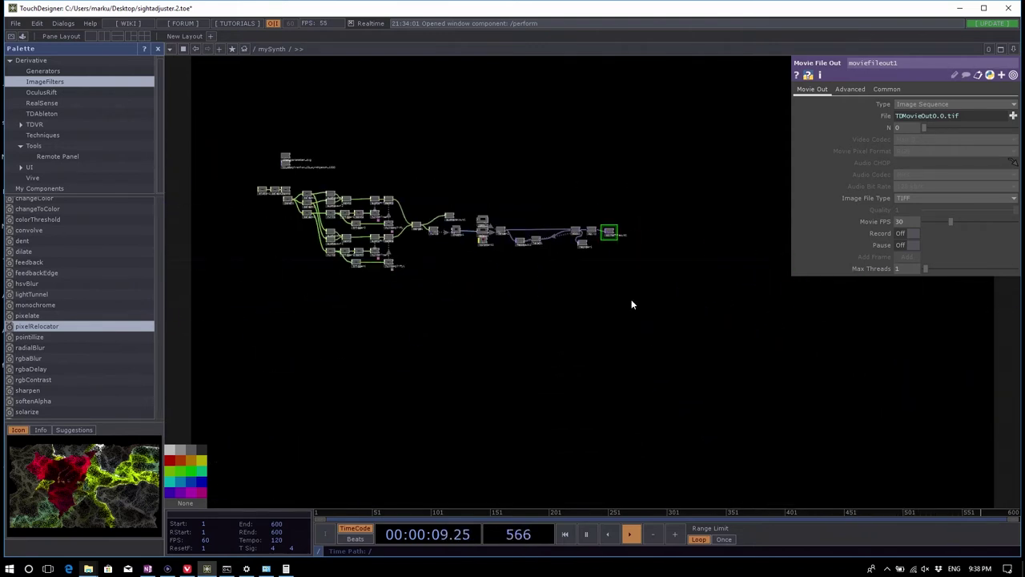
{"action": "scroll", "coordinate": [625, 309], "scroll_direction": "up", "scroll_amount": 5}
{"action": "scroll", "coordinate": [572, 307], "scroll_direction": "down", "scroll_amount": 3}
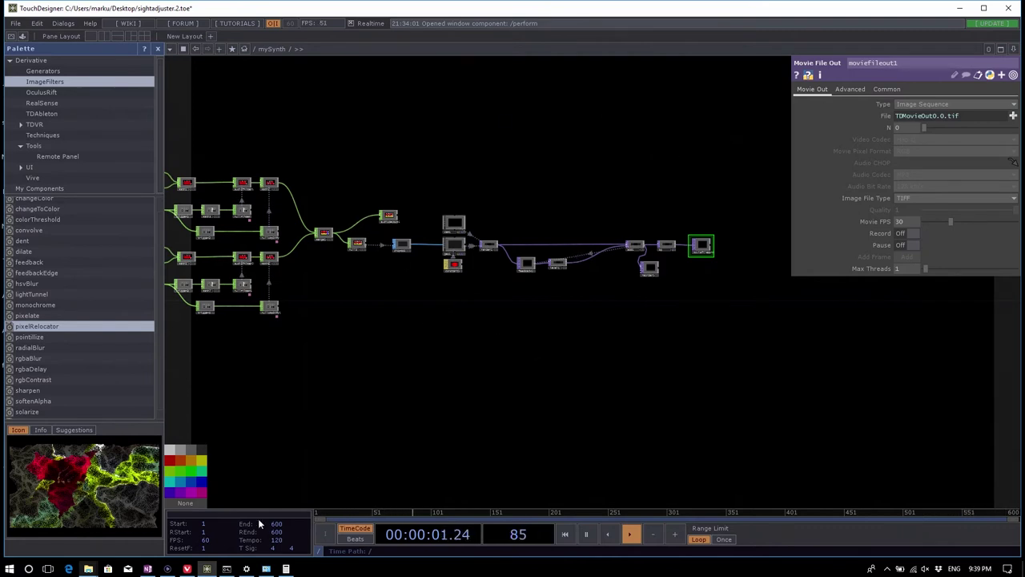
{"action": "mouse_move", "coordinate": [208, 569]}
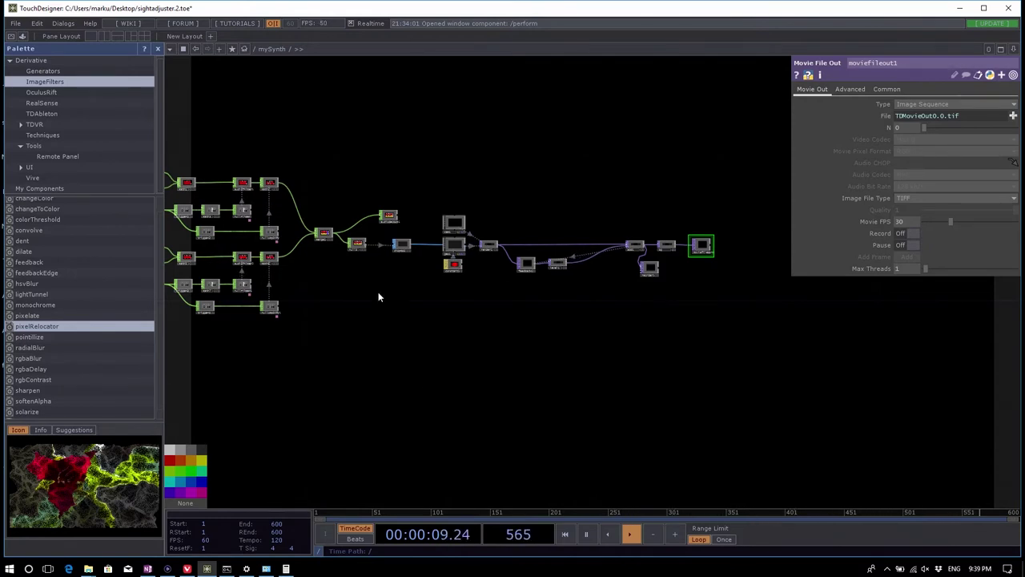
{"action": "scroll", "coordinate": [378, 293], "scroll_direction": "up", "scroll_amount": 5}
{"action": "scroll", "coordinate": [400, 320], "scroll_direction": "down", "scroll_amount": 5}
{"action": "scroll", "coordinate": [481, 247], "scroll_direction": "up", "scroll_amount": 3}
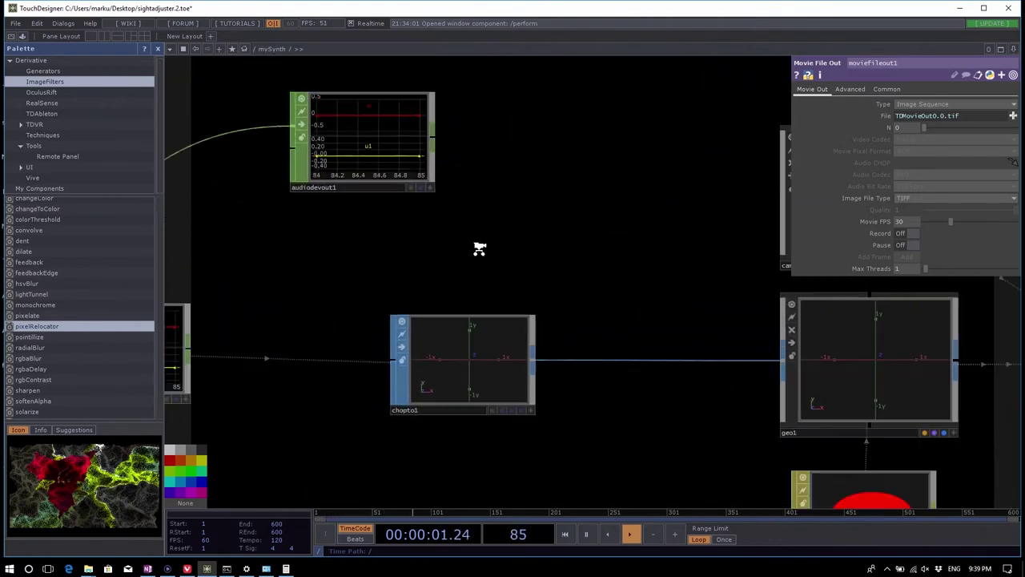
{"action": "scroll", "coordinate": [481, 339], "scroll_direction": "down", "scroll_amount": 8}
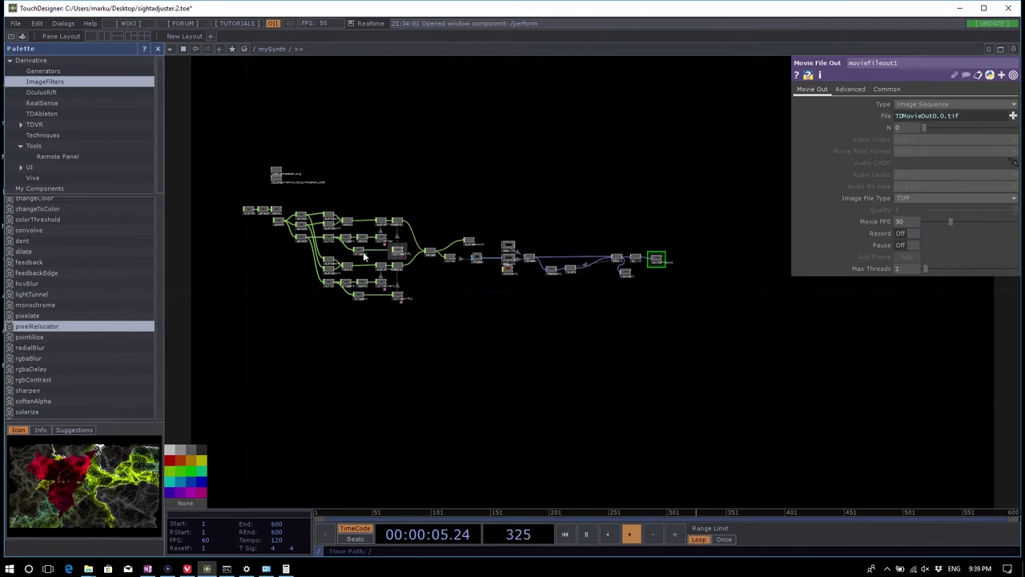
{"action": "scroll", "coordinate": [261, 276], "scroll_direction": "up", "scroll_amount": 2}
{"action": "scroll", "coordinate": [332, 297], "scroll_direction": "down", "scroll_amount": 1}
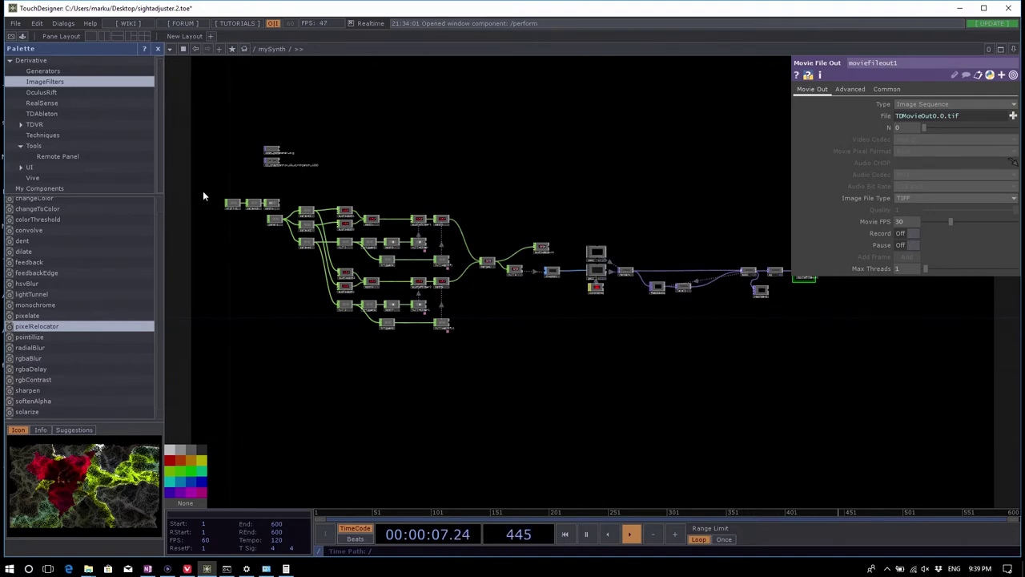
Step: Turn off the node viewers of all operators from midiin1 through merge1, null3 and chopto1 to cam1, geo1 and constant1
{"action": "left_click_drag", "start_coordinate": [203, 193], "coordinate": [613, 392]}
{"action": "scroll", "coordinate": [632, 279], "scroll_direction": "up", "scroll_amount": 5}
{"action": "scroll", "coordinate": [725, 344], "scroll_direction": "down", "scroll_amount": 3}
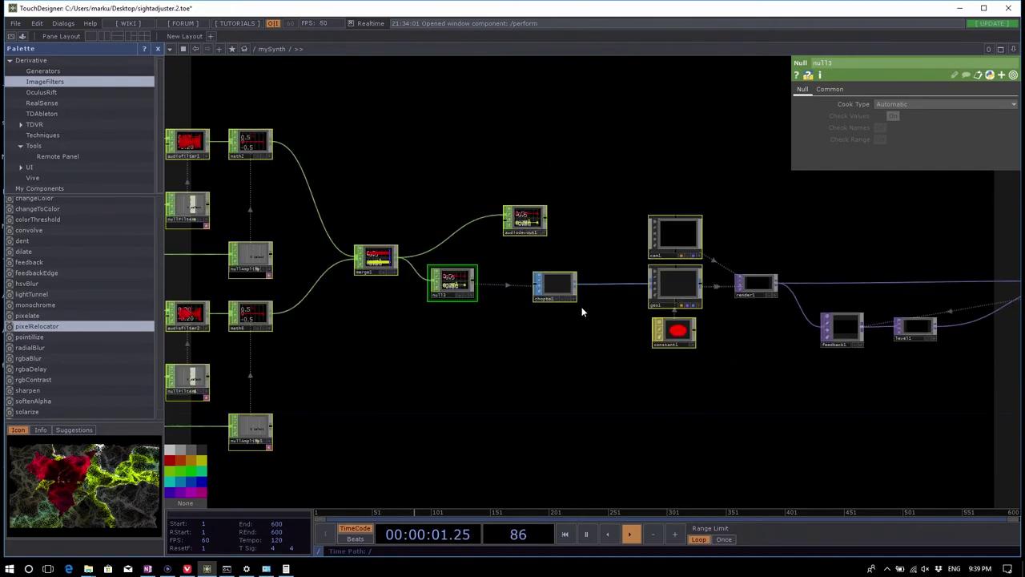
{"action": "scroll", "coordinate": [660, 272], "scroll_direction": "up", "scroll_amount": 4}
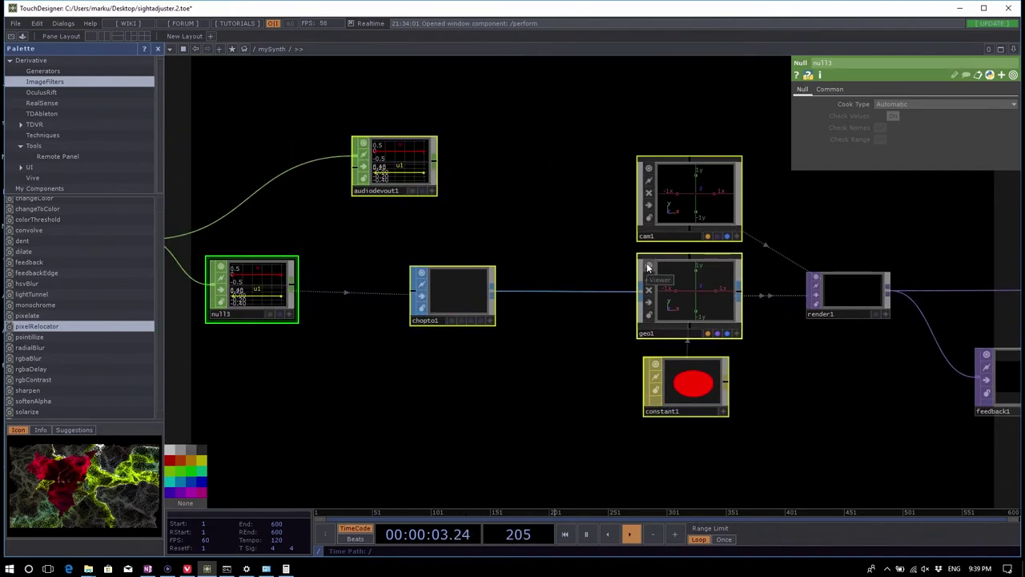
{"action": "scroll", "coordinate": [521, 373], "scroll_direction": "down", "scroll_amount": 5}
{"action": "scroll", "coordinate": [566, 314], "scroll_direction": "up", "scroll_amount": 6}
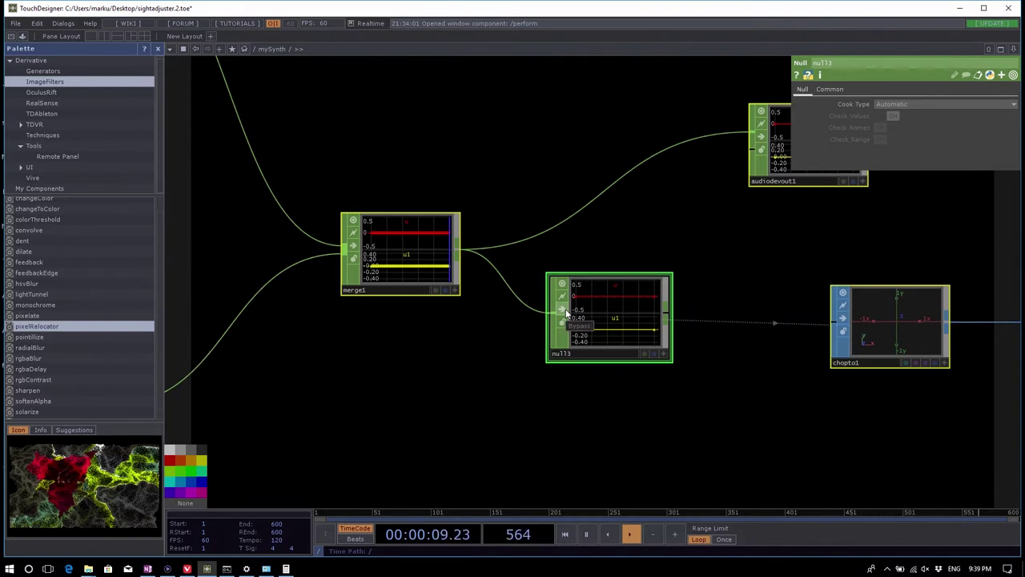
{"action": "scroll", "coordinate": [593, 233], "scroll_direction": "down", "scroll_amount": 1}
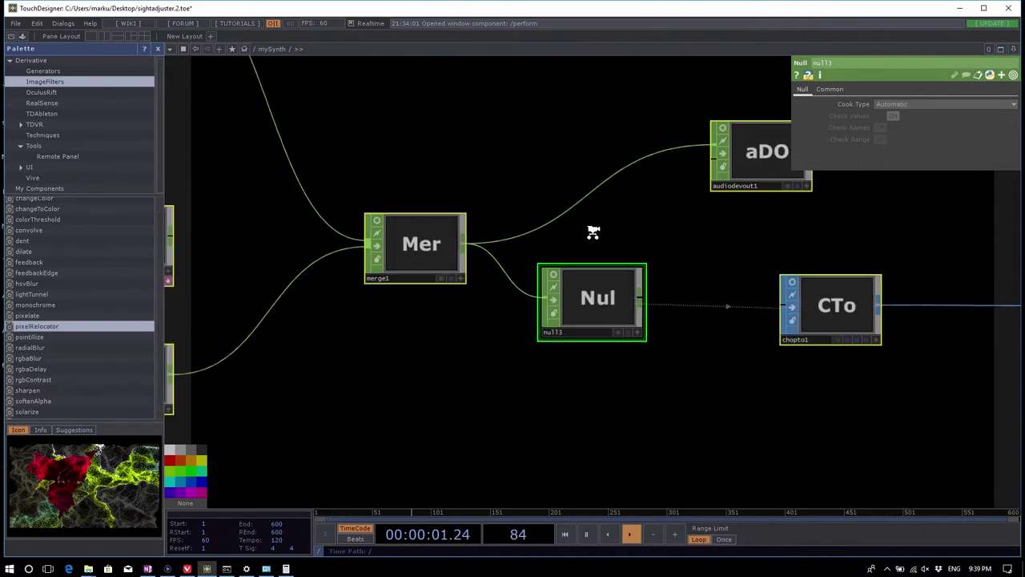
{"action": "scroll", "coordinate": [592, 232], "scroll_direction": "down", "scroll_amount": 3}
{"action": "scroll", "coordinate": [758, 383], "scroll_direction": "up", "scroll_amount": 2}
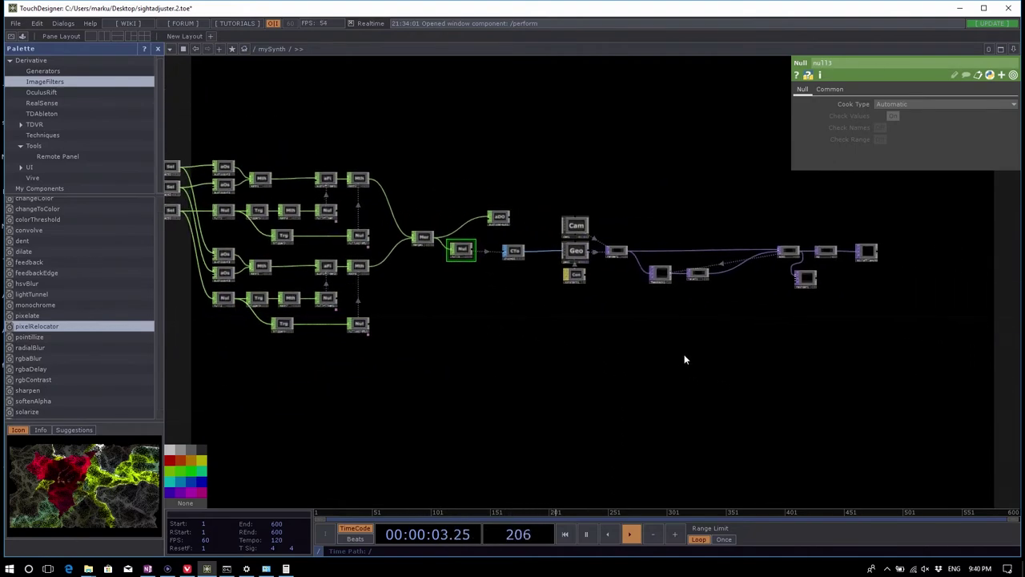
Step: Look over the nodes with viewers switched off, from midiin1 and the trigger and oscillator chains to the render chain
{"action": "scroll", "coordinate": [632, 343], "scroll_direction": "down", "scroll_amount": 3}
{"action": "scroll", "coordinate": [507, 316], "scroll_direction": "up", "scroll_amount": 1}
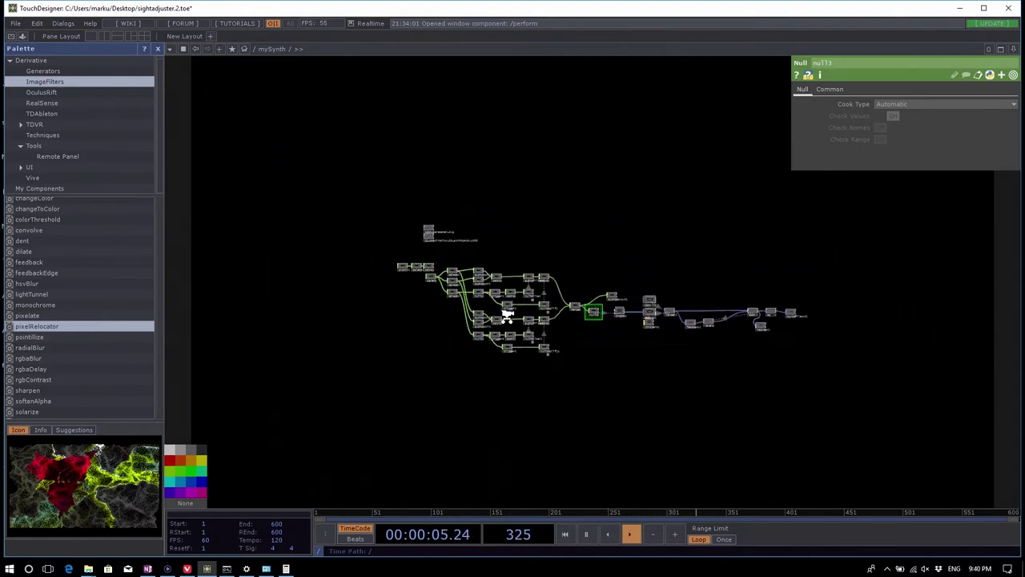
{"action": "scroll", "coordinate": [506, 316], "scroll_direction": "up", "scroll_amount": 3}
{"action": "scroll", "coordinate": [507, 316], "scroll_direction": "down", "scroll_amount": 4}
{"action": "scroll", "coordinate": [503, 304], "scroll_direction": "up", "scroll_amount": 3}
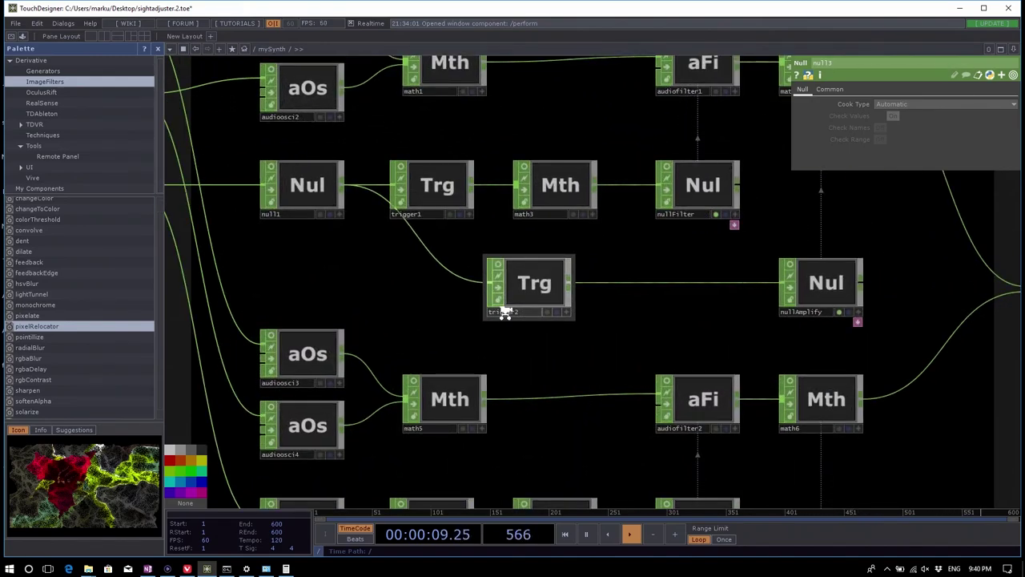
{"action": "scroll", "coordinate": [629, 290], "scroll_direction": "down", "scroll_amount": 4}
{"action": "scroll", "coordinate": [482, 204], "scroll_direction": "up", "scroll_amount": 4}
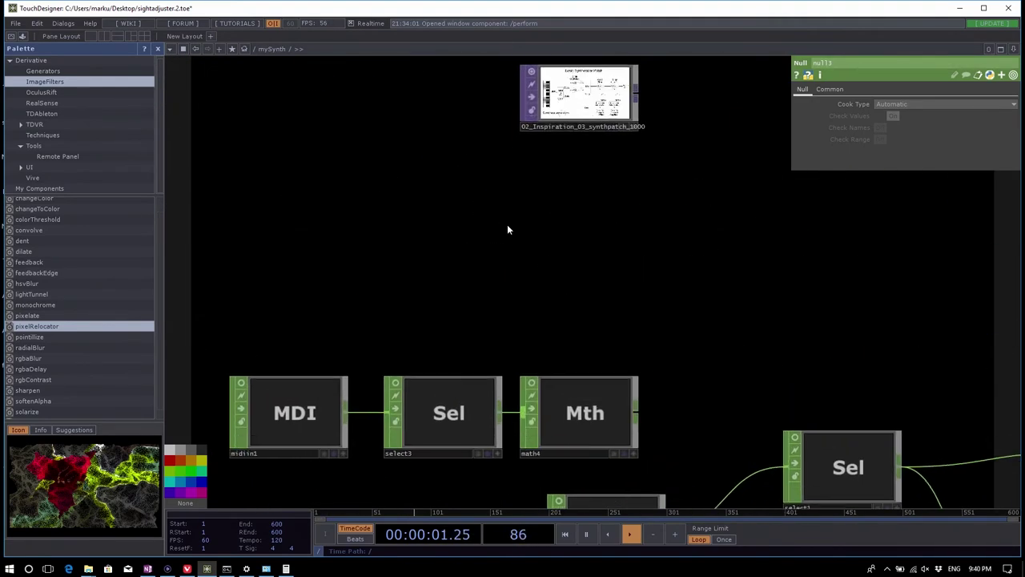
{"action": "scroll", "coordinate": [507, 230], "scroll_direction": "down", "scroll_amount": 4}
{"action": "scroll", "coordinate": [865, 431], "scroll_direction": "up", "scroll_amount": 2}
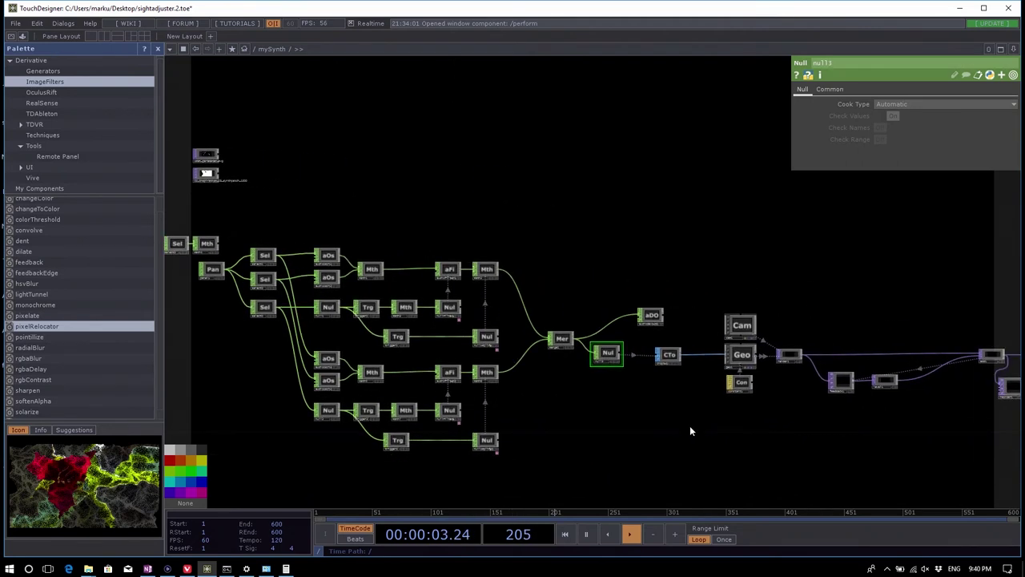
{"action": "scroll", "coordinate": [641, 425], "scroll_direction": "down", "scroll_amount": 2}
{"action": "scroll", "coordinate": [636, 421], "scroll_direction": "up", "scroll_amount": 2}
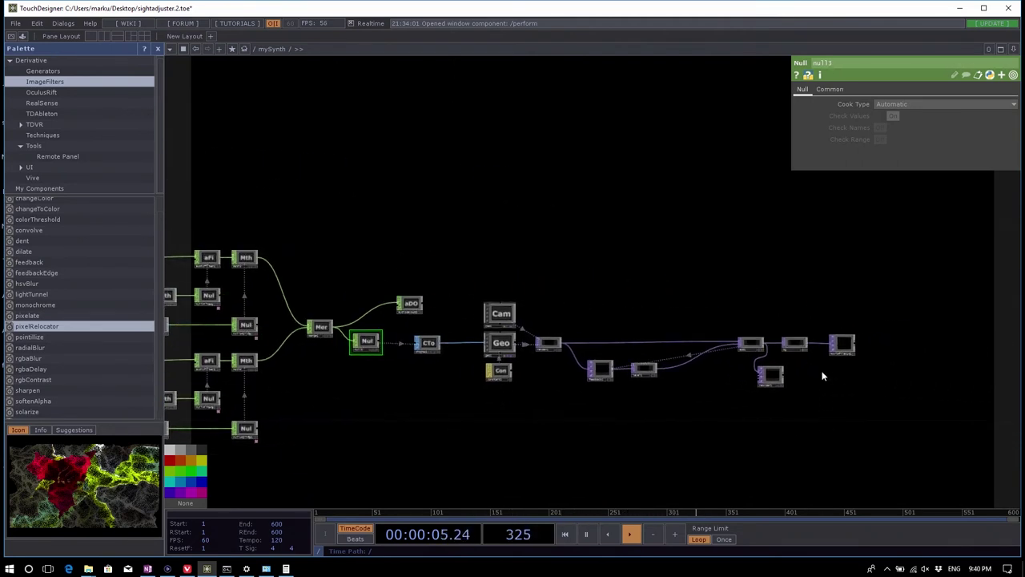
Step: Move reorder1 directly below bg and select it
{"action": "left_click_drag", "start_coordinate": [768, 374], "coordinate": [792, 368]}
{"action": "scroll", "coordinate": [885, 393], "scroll_direction": "up", "scroll_amount": 1}
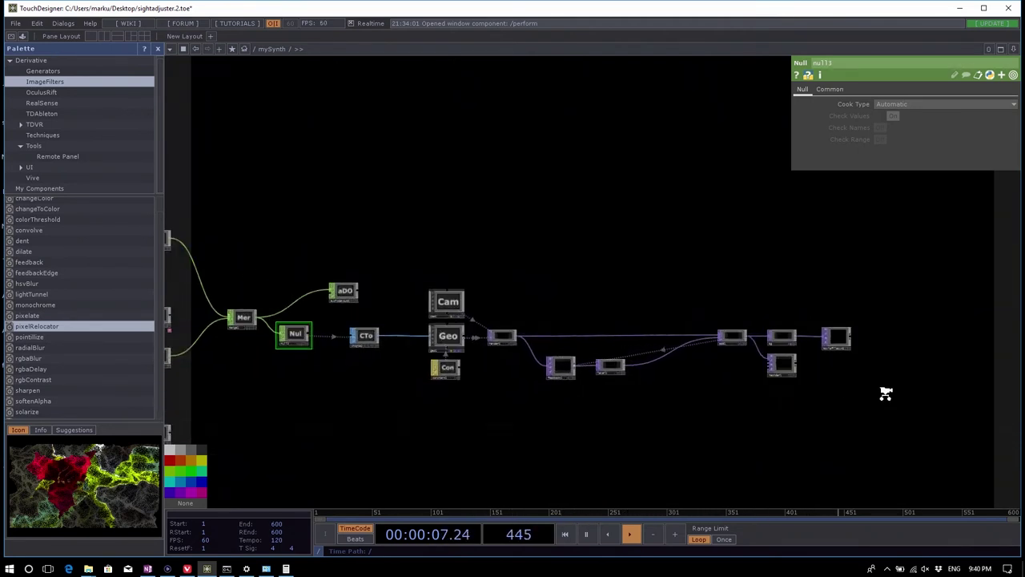
{"action": "scroll", "coordinate": [885, 393], "scroll_direction": "up", "scroll_amount": 3}
{"action": "left_click", "coordinate": [720, 345]}
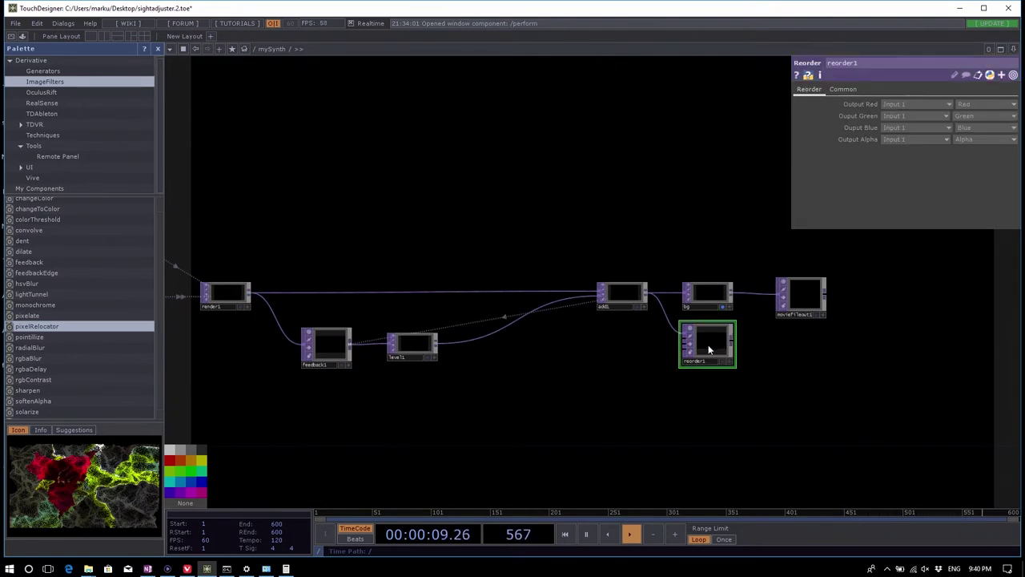
Step: Delete moviefileout1 from the end of the render chain after bg
{"action": "left_click", "coordinate": [802, 293]}
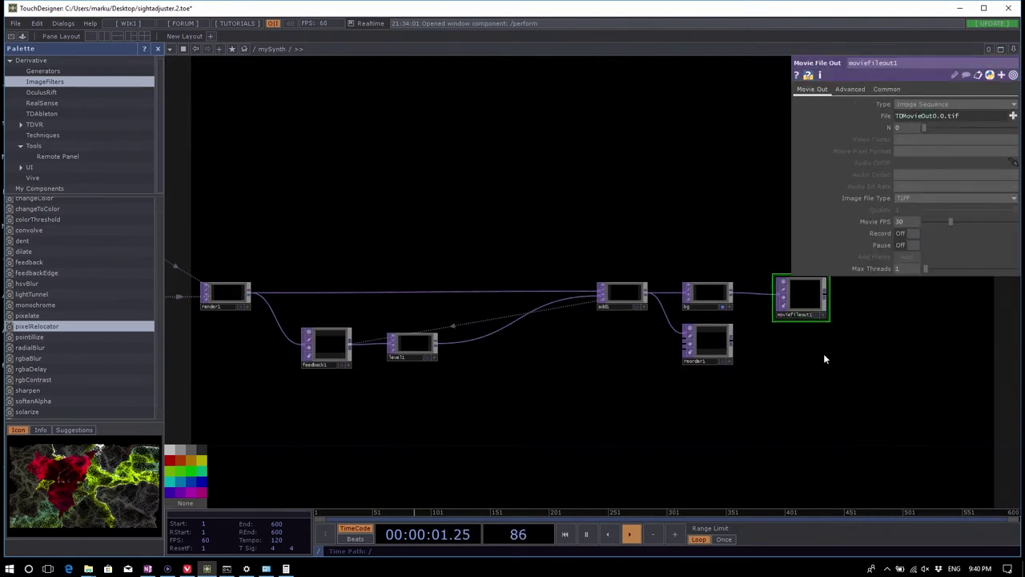
{"action": "right_click", "coordinate": [804, 302]}
{"action": "left_click", "coordinate": [820, 400]}
{"action": "scroll", "coordinate": [881, 348], "scroll_direction": "down", "scroll_amount": 5}
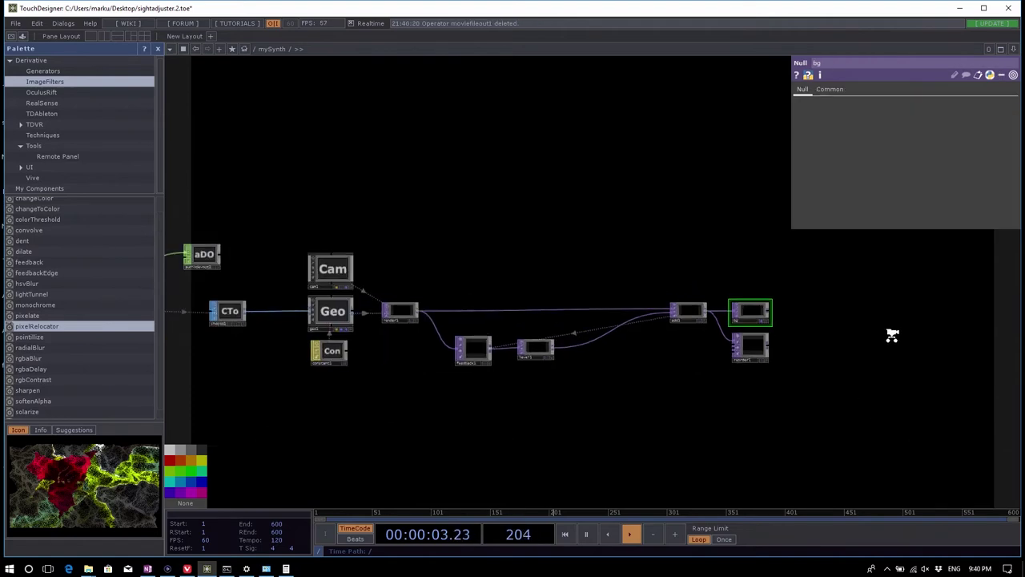
{"action": "scroll", "coordinate": [755, 408], "scroll_direction": "up", "scroll_amount": 4}
{"action": "scroll", "coordinate": [755, 410], "scroll_direction": "down", "scroll_amount": 1}
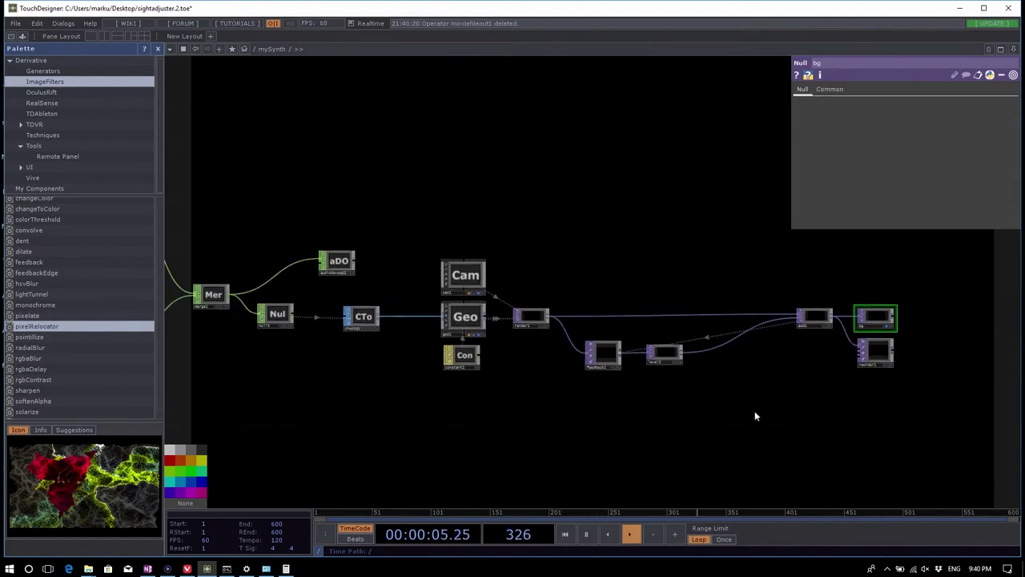
Step: Look over the mySynth network, from the oscillator and trigger chains through the render chain to add1, bg and reorder1
{"action": "scroll", "coordinate": [762, 274], "scroll_direction": "up", "scroll_amount": 4}
{"action": "scroll", "coordinate": [705, 290], "scroll_direction": "down", "scroll_amount": 4}
{"action": "scroll", "coordinate": [744, 285], "scroll_direction": "up", "scroll_amount": 5}
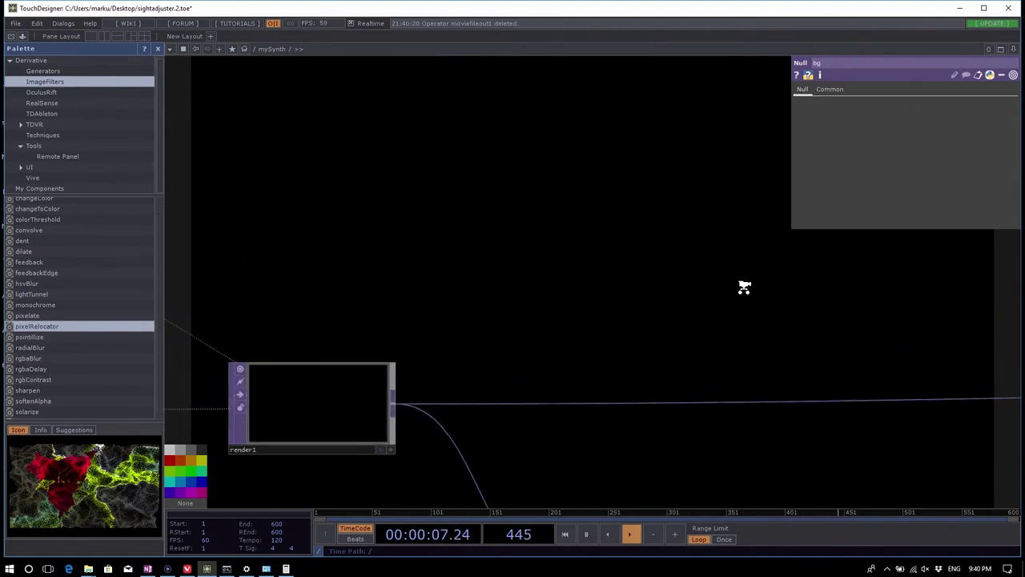
{"action": "scroll", "coordinate": [773, 261], "scroll_direction": "down", "scroll_amount": 4}
{"action": "scroll", "coordinate": [506, 280], "scroll_direction": "down", "scroll_amount": 5}
{"action": "scroll", "coordinate": [366, 297], "scroll_direction": "up", "scroll_amount": 6}
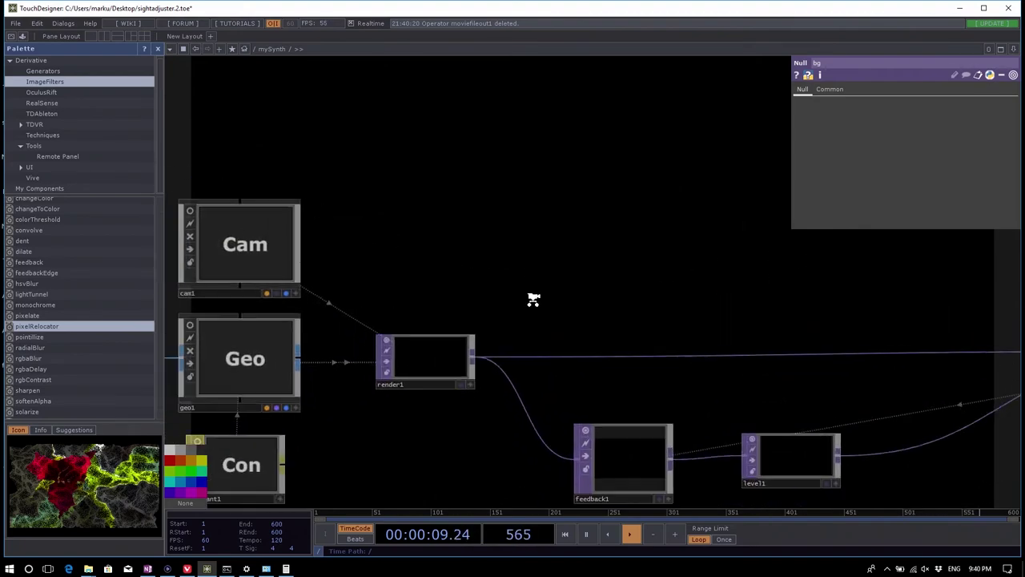
{"action": "scroll", "coordinate": [560, 304], "scroll_direction": "down", "scroll_amount": 1}
{"action": "scroll", "coordinate": [414, 302], "scroll_direction": "down", "scroll_amount": 6}
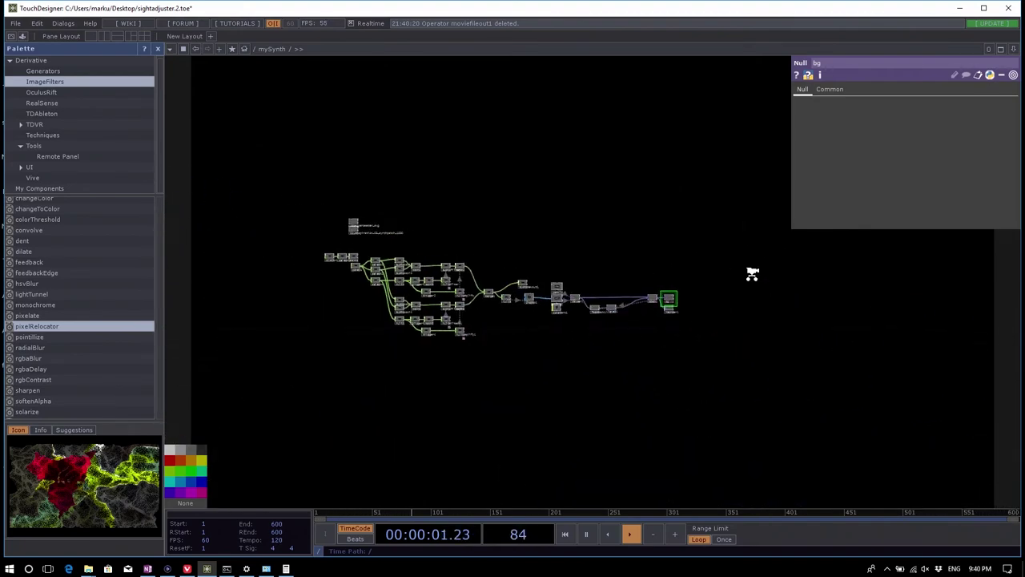
{"action": "scroll", "coordinate": [529, 284], "scroll_direction": "up", "scroll_amount": 2}
{"action": "scroll", "coordinate": [560, 282], "scroll_direction": "down", "scroll_amount": 5}
{"action": "scroll", "coordinate": [368, 302], "scroll_direction": "up", "scroll_amount": 6}
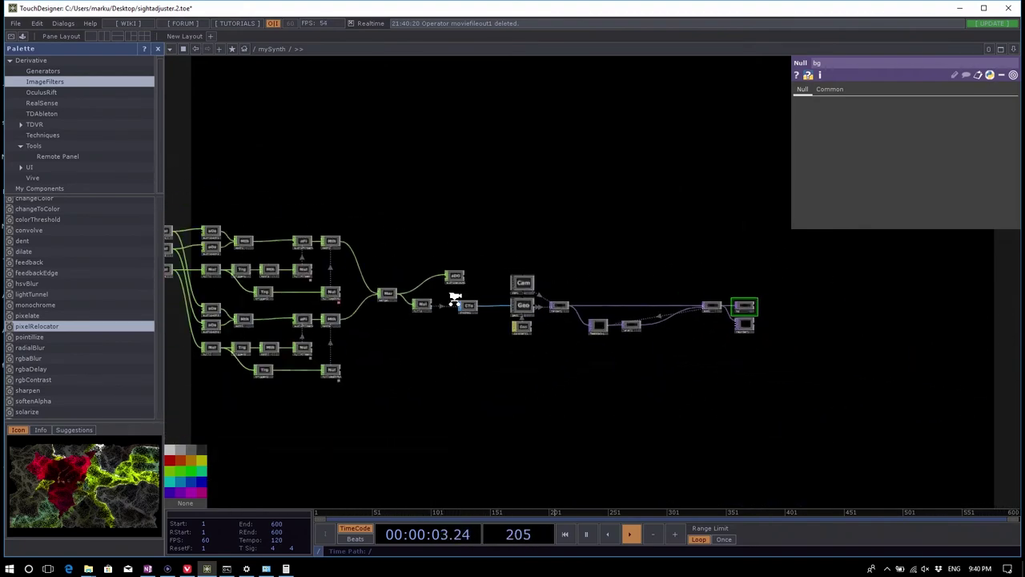
{"action": "scroll", "coordinate": [617, 288], "scroll_direction": "down", "scroll_amount": 3}
{"action": "scroll", "coordinate": [640, 293], "scroll_direction": "down", "scroll_amount": 2}
{"action": "scroll", "coordinate": [456, 306], "scroll_direction": "up", "scroll_amount": 8}
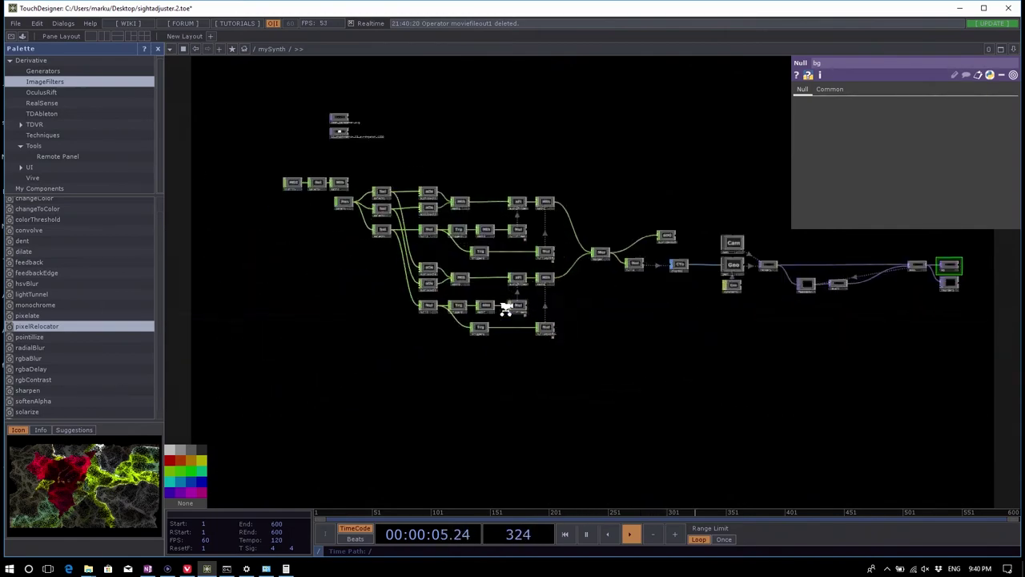
{"action": "scroll", "coordinate": [510, 306], "scroll_direction": "down", "scroll_amount": 6}
{"action": "scroll", "coordinate": [504, 320], "scroll_direction": "up", "scroll_amount": 5}
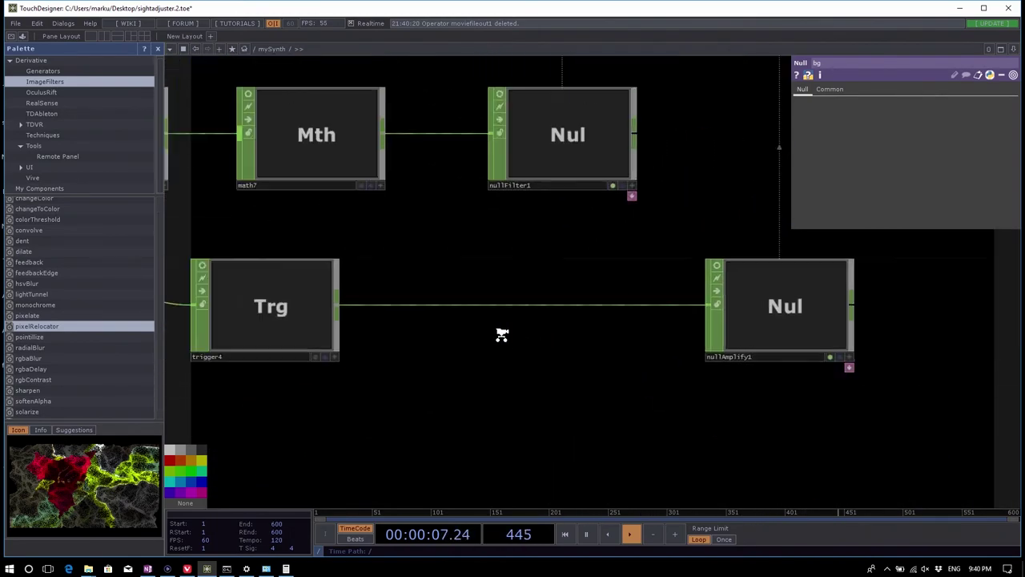
{"action": "scroll", "coordinate": [647, 376], "scroll_direction": "down", "scroll_amount": 3}
{"action": "scroll", "coordinate": [656, 375], "scroll_direction": "down", "scroll_amount": 4}
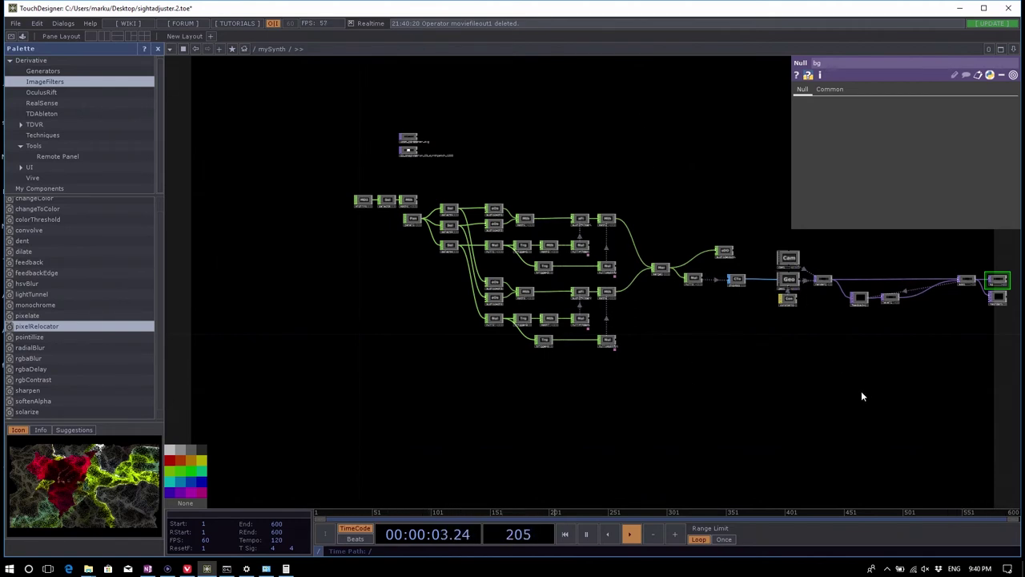
{"action": "left_click_drag", "start_coordinate": [861, 393], "coordinate": [686, 393]}
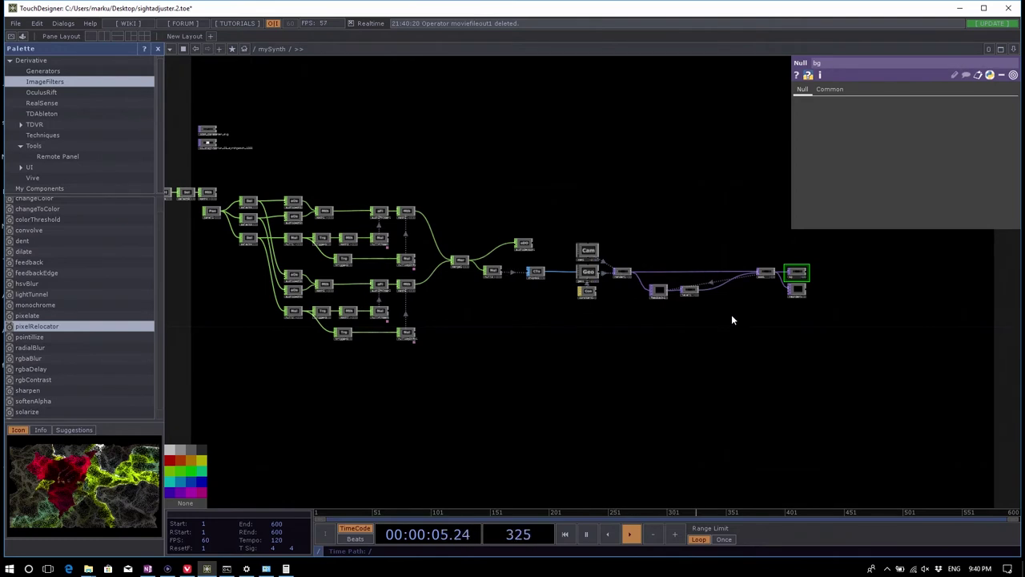
{"action": "scroll", "coordinate": [619, 344], "scroll_direction": "down", "scroll_amount": 3}
{"action": "scroll", "coordinate": [620, 344], "scroll_direction": "down", "scroll_amount": 2}
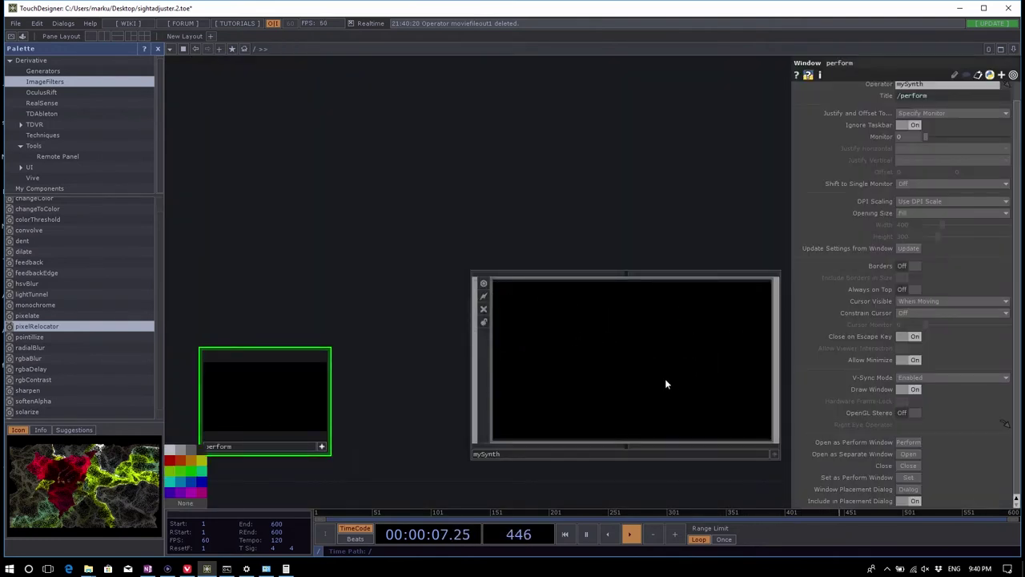
{"action": "scroll", "coordinate": [687, 391], "scroll_direction": "up", "scroll_amount": 5}
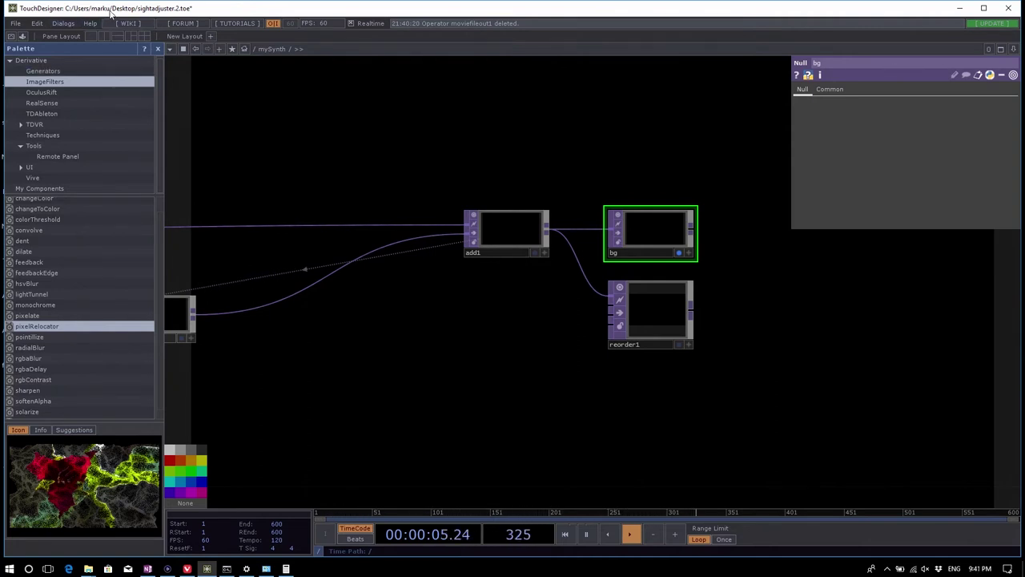
Step: Review the perform window entry and start position options in the Window Placement dialog, and close the dialog
{"action": "left_click", "coordinate": [71, 25]}
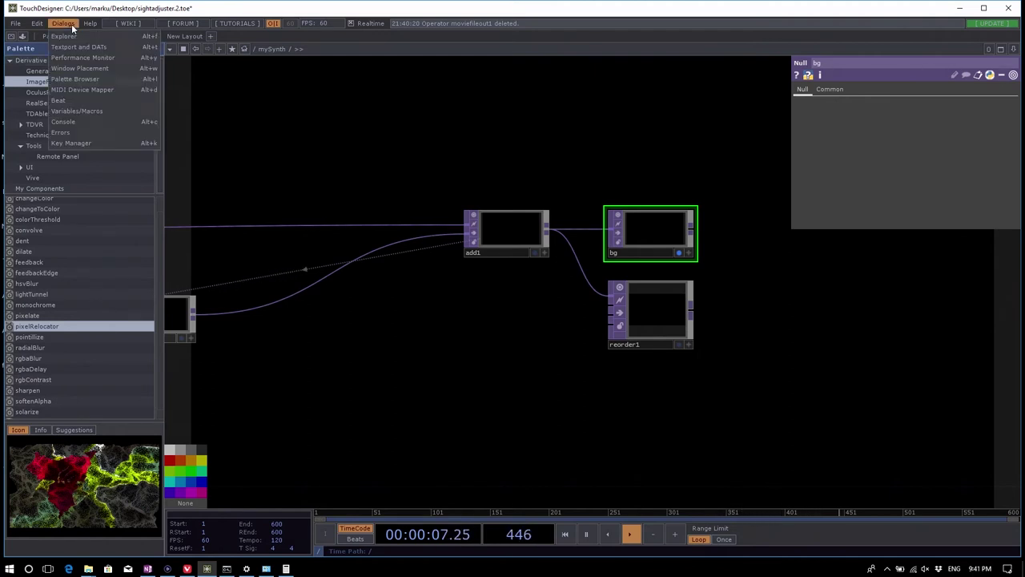
{"action": "left_click", "coordinate": [127, 68]}
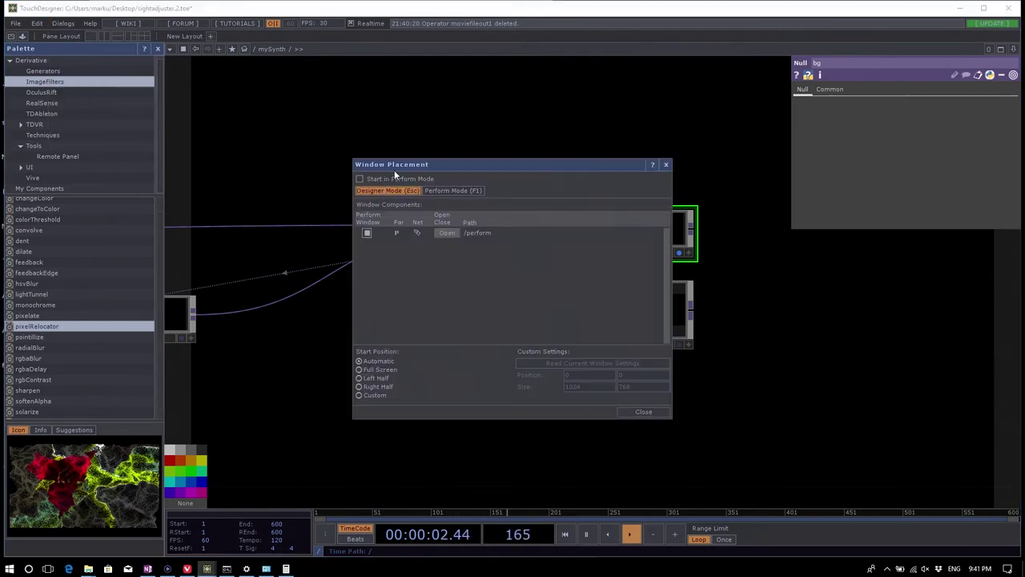
{"action": "left_click_drag", "start_coordinate": [452, 164], "coordinate": [425, 123]}
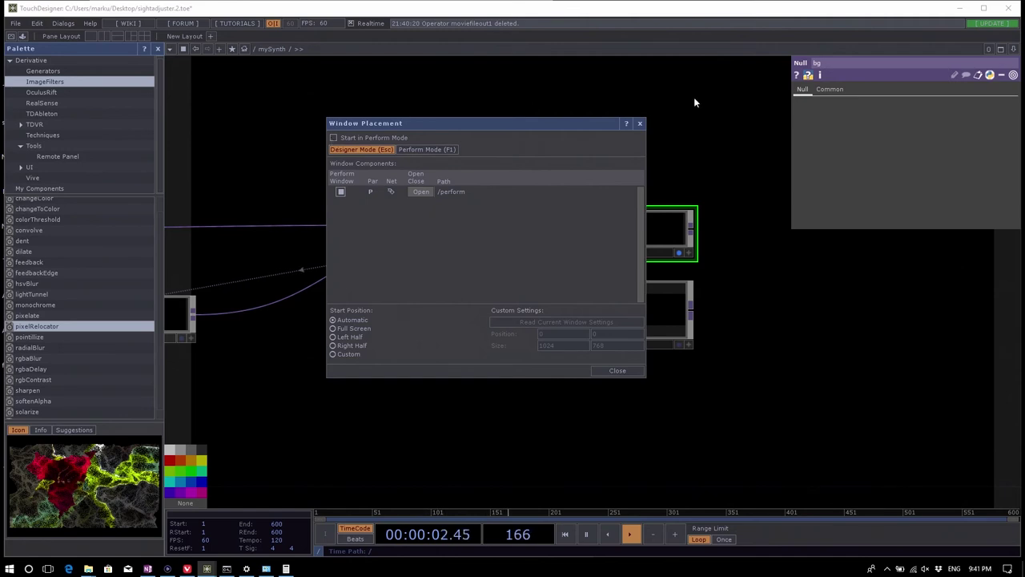
{"action": "left_click", "coordinate": [640, 124]}
Step: Leave mySynth for the root network and bring up empty space below the perform, mySynth and local components
{"action": "scroll", "coordinate": [633, 226], "scroll_direction": "down", "scroll_amount": 3}
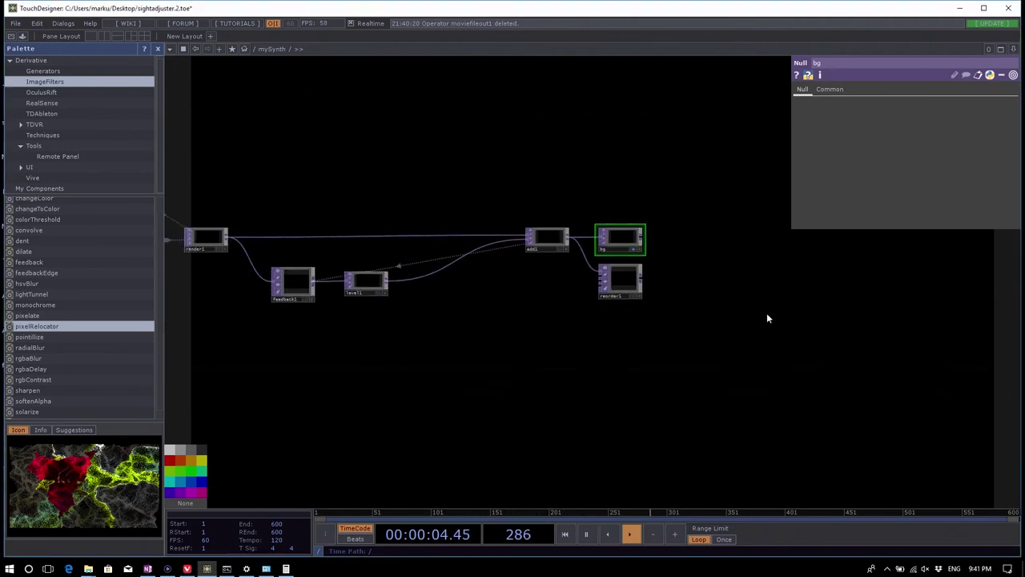
{"action": "scroll", "coordinate": [597, 318], "scroll_direction": "down", "scroll_amount": 6}
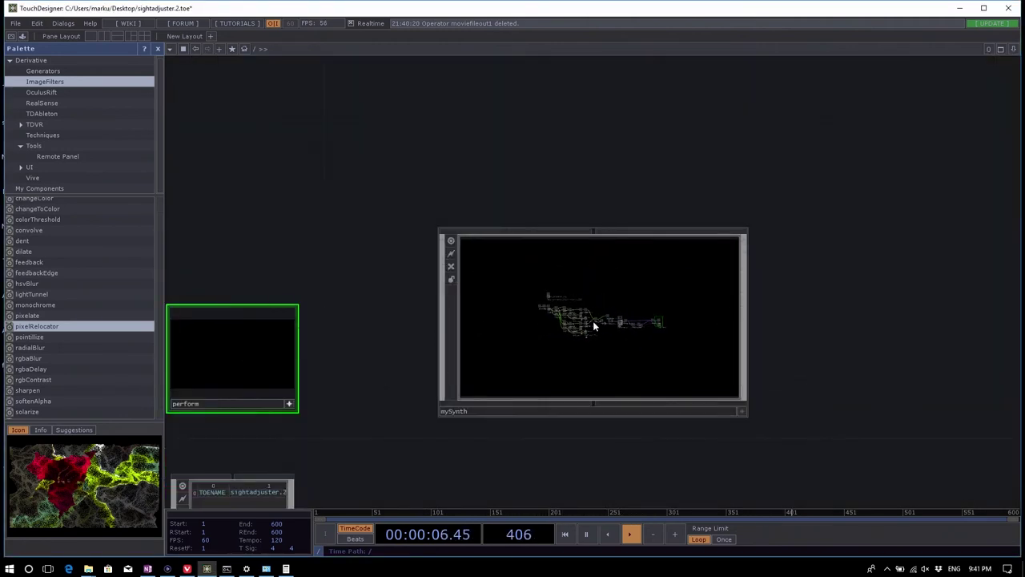
{"action": "scroll", "coordinate": [661, 348], "scroll_direction": "up", "scroll_amount": 4}
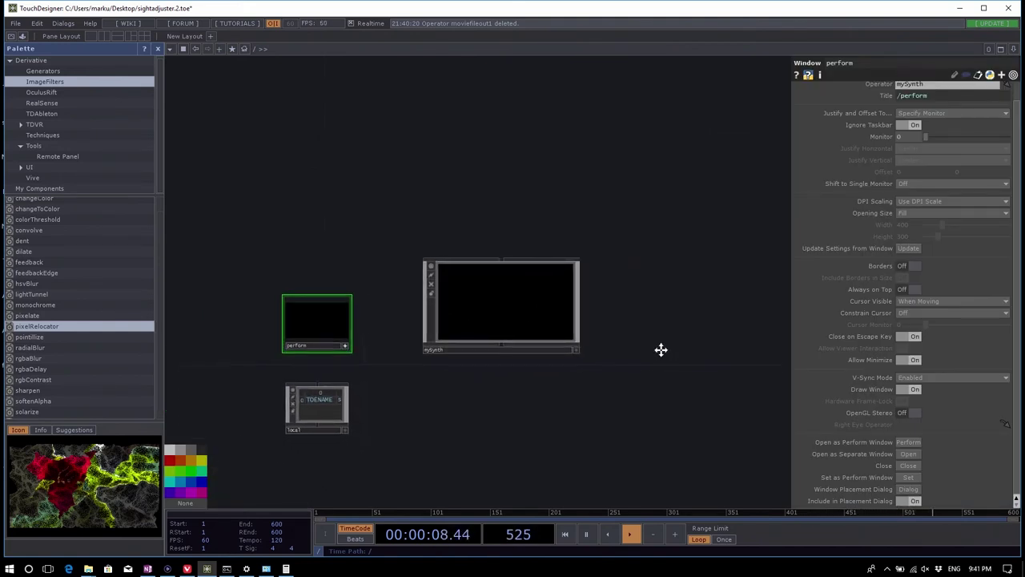
{"action": "scroll", "coordinate": [507, 333], "scroll_direction": "up", "scroll_amount": 2}
{"action": "scroll", "coordinate": [509, 336], "scroll_direction": "down", "scroll_amount": 3}
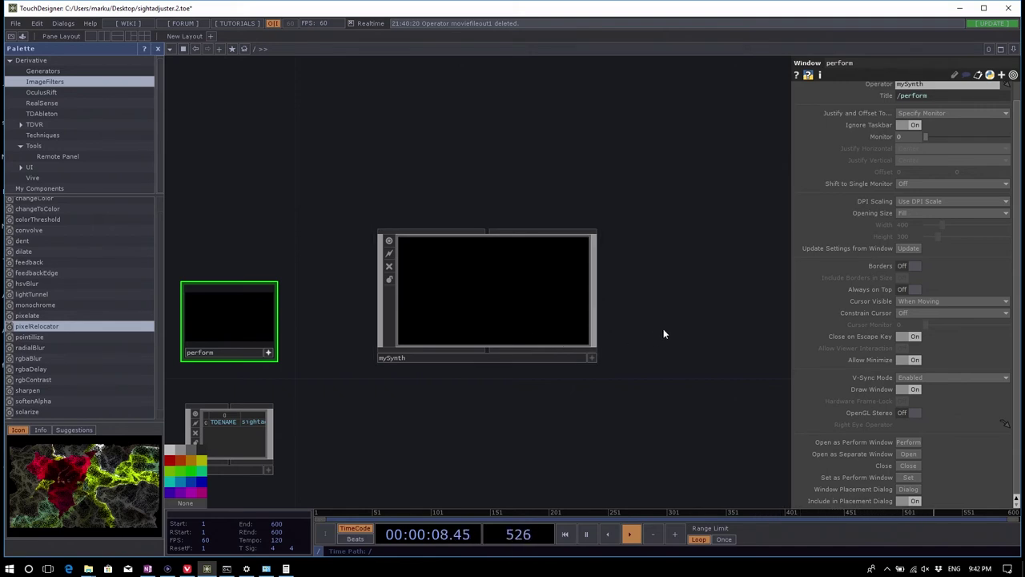
{"action": "scroll", "coordinate": [507, 319], "scroll_direction": "up", "scroll_amount": 3}
{"action": "scroll", "coordinate": [559, 311], "scroll_direction": "down", "scroll_amount": 2}
{"action": "scroll", "coordinate": [558, 310], "scroll_direction": "down", "scroll_amount": 4}
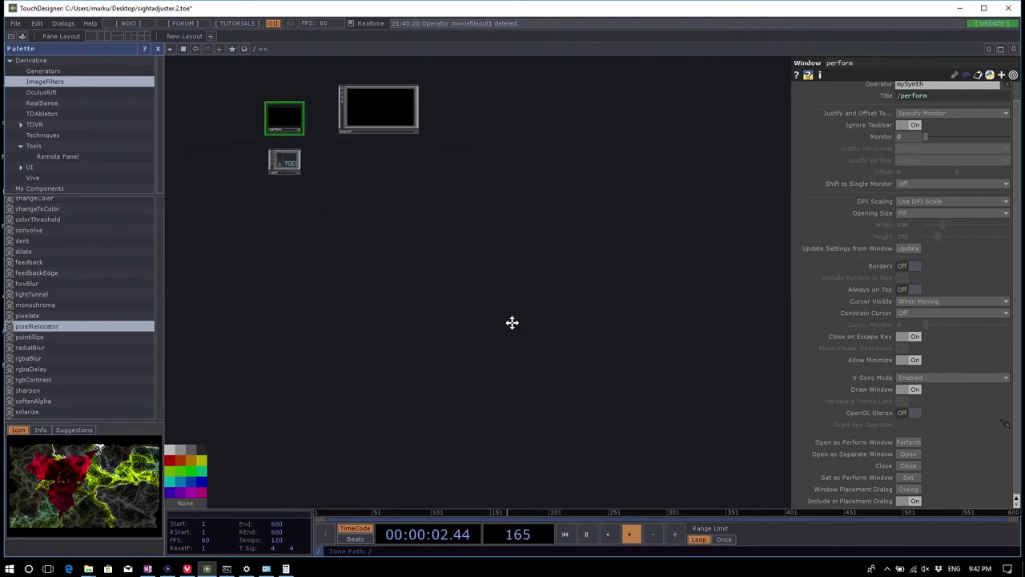
Step: Add the camSchnappr component from the palette's Tools category to empty space in the root network
{"action": "scroll", "coordinate": [57, 297], "scroll_direction": "up", "scroll_amount": 1}
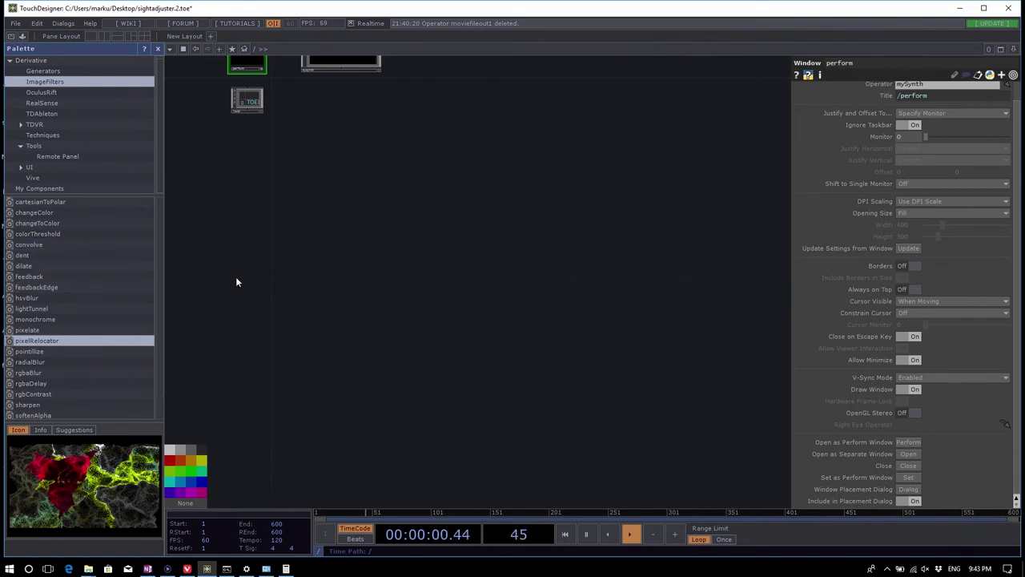
{"action": "left_click", "coordinate": [63, 148]}
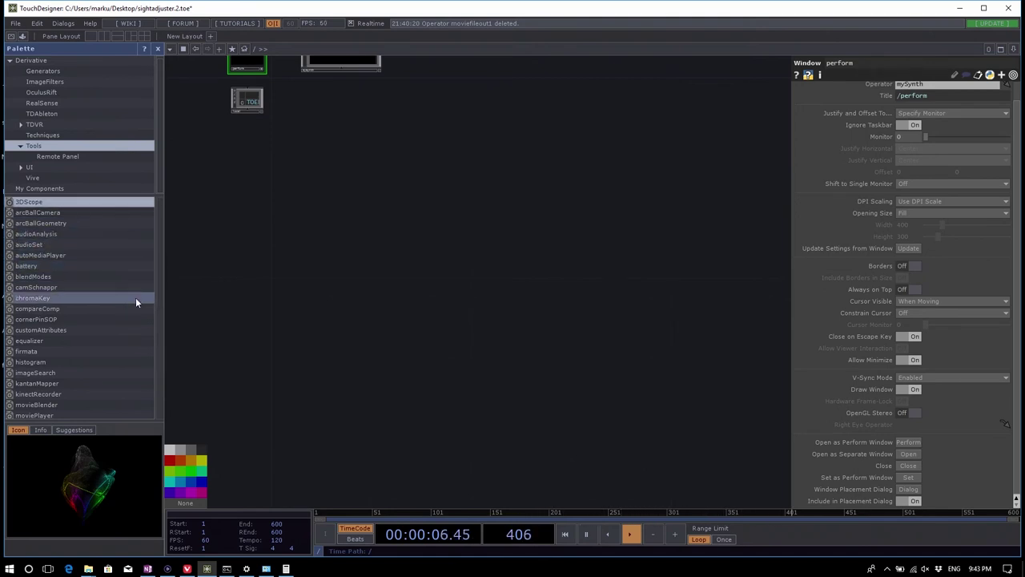
{"action": "left_click", "coordinate": [96, 287]}
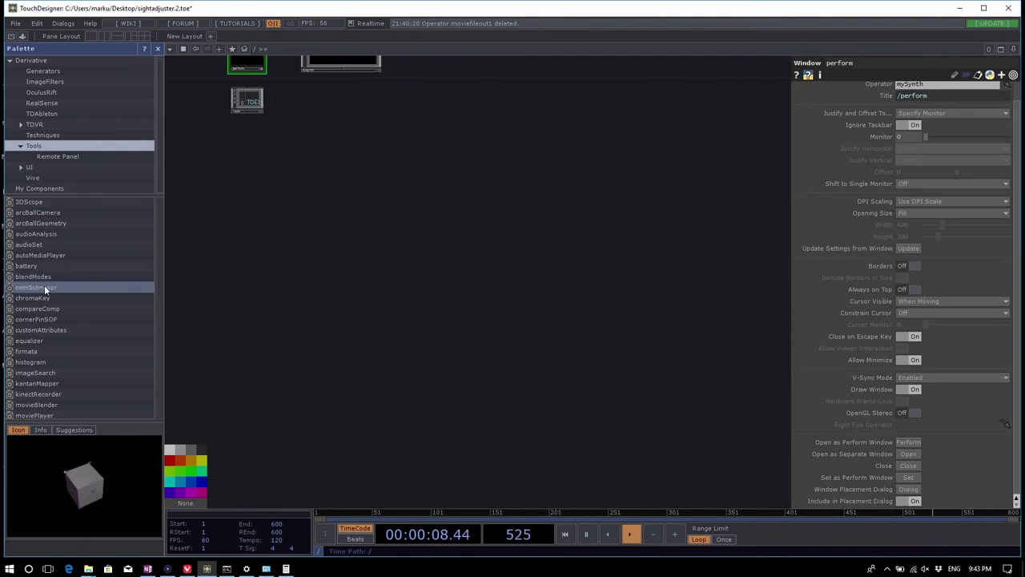
{"action": "left_click_drag", "start_coordinate": [46, 291], "coordinate": [386, 225]}
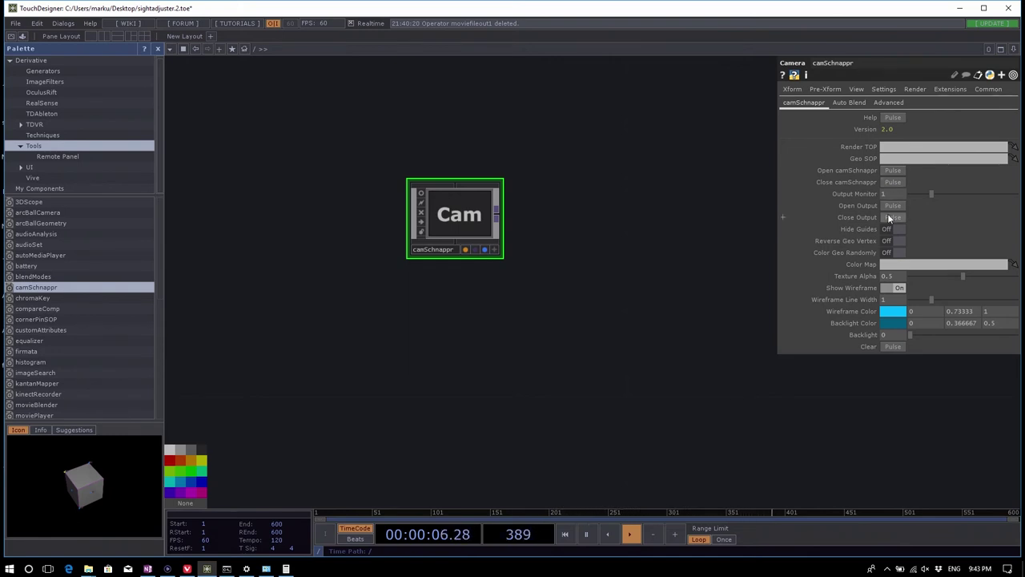
Step: Open the camSchnappr window, rotate the cube and mark three bottom corners plus the front and rear top corners as calibration points
{"action": "left_click", "coordinate": [894, 171]}
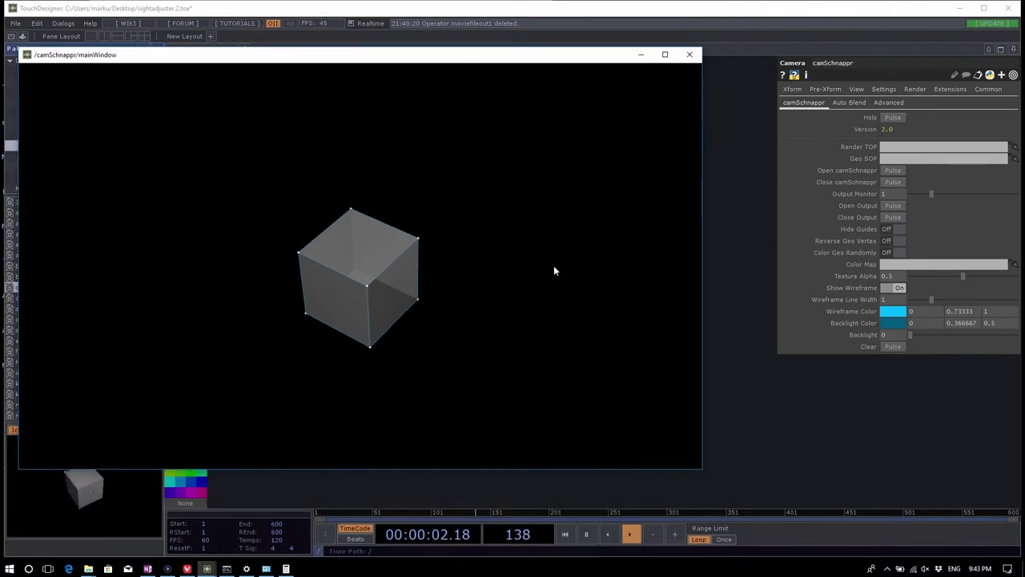
{"action": "left_click_drag", "start_coordinate": [492, 312], "coordinate": [304, 392]}
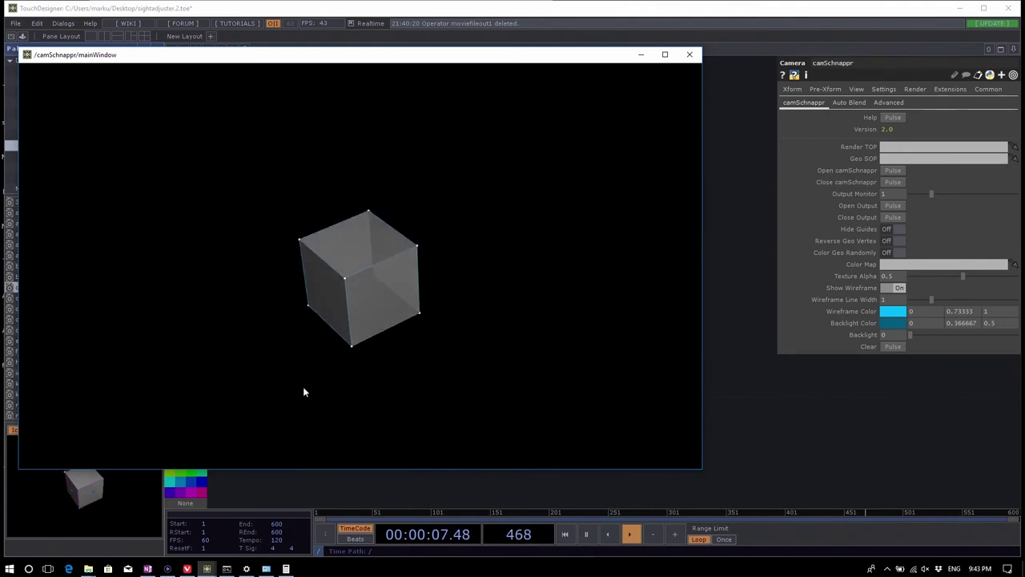
{"action": "left_click", "coordinate": [302, 309]}
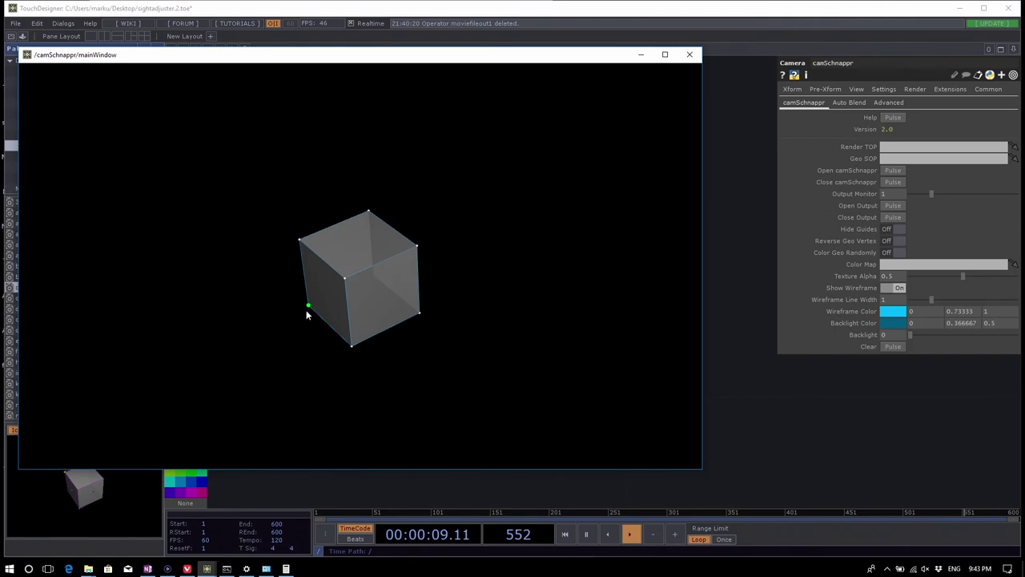
{"action": "left_click", "coordinate": [351, 346]}
{"action": "left_click", "coordinate": [420, 314]}
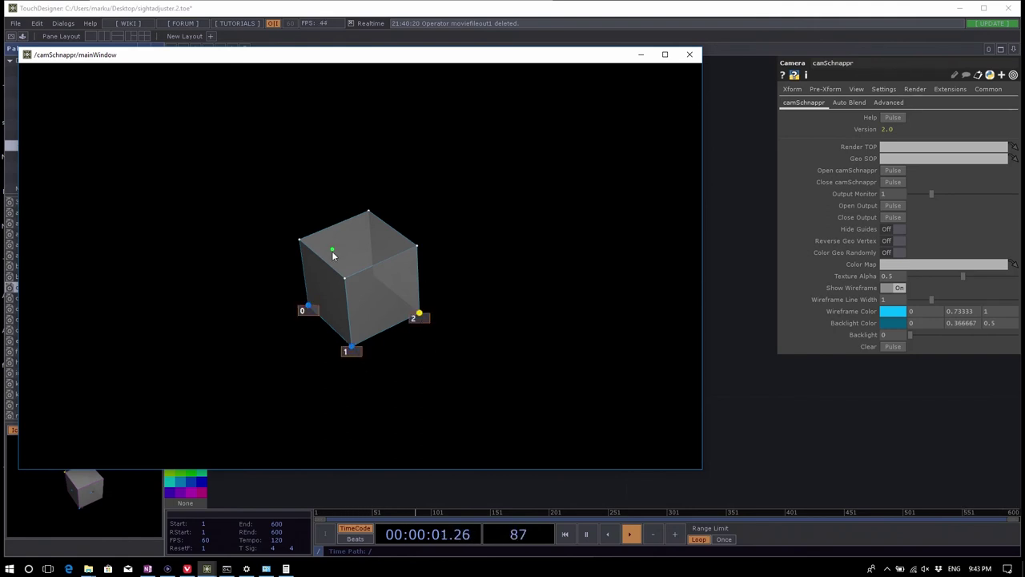
{"action": "left_click", "coordinate": [345, 278]}
{"action": "left_click", "coordinate": [369, 213]}
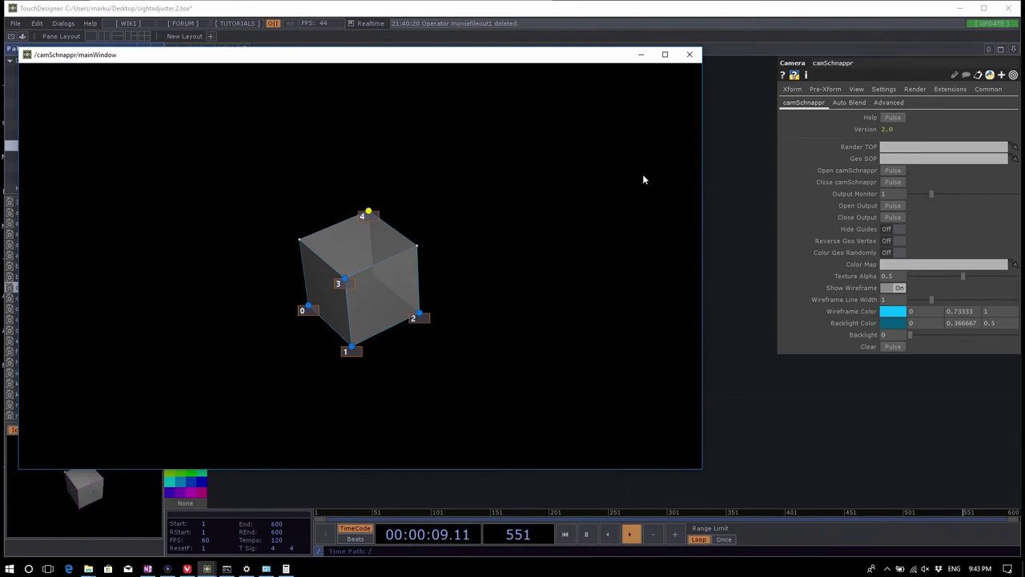
Step: Set camSchnappr's Output Monitor to 0 and open its output
{"action": "left_click", "coordinate": [851, 105]}
{"action": "left_click", "coordinate": [803, 102]}
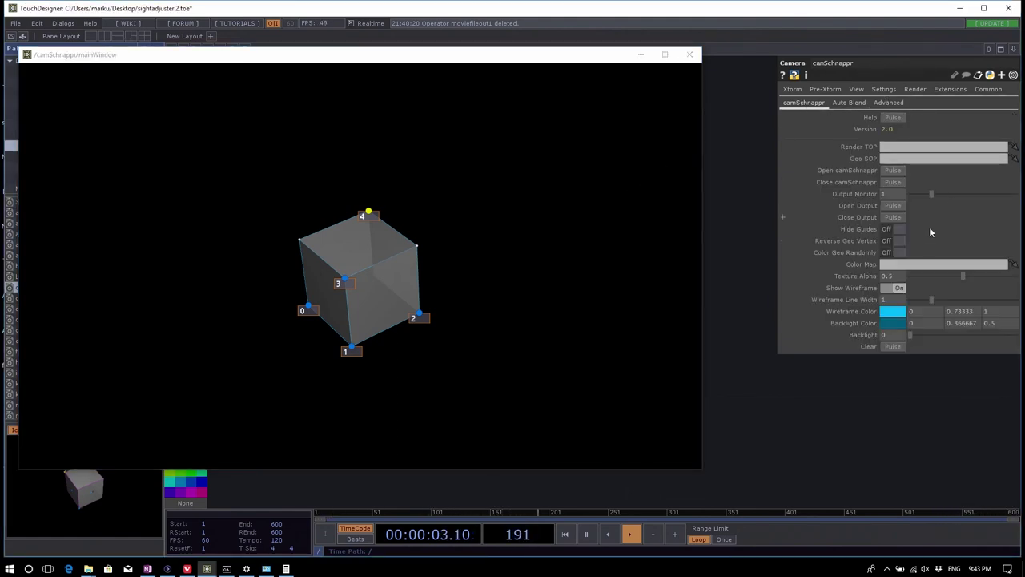
{"action": "left_click_drag", "start_coordinate": [926, 192], "coordinate": [906, 195]}
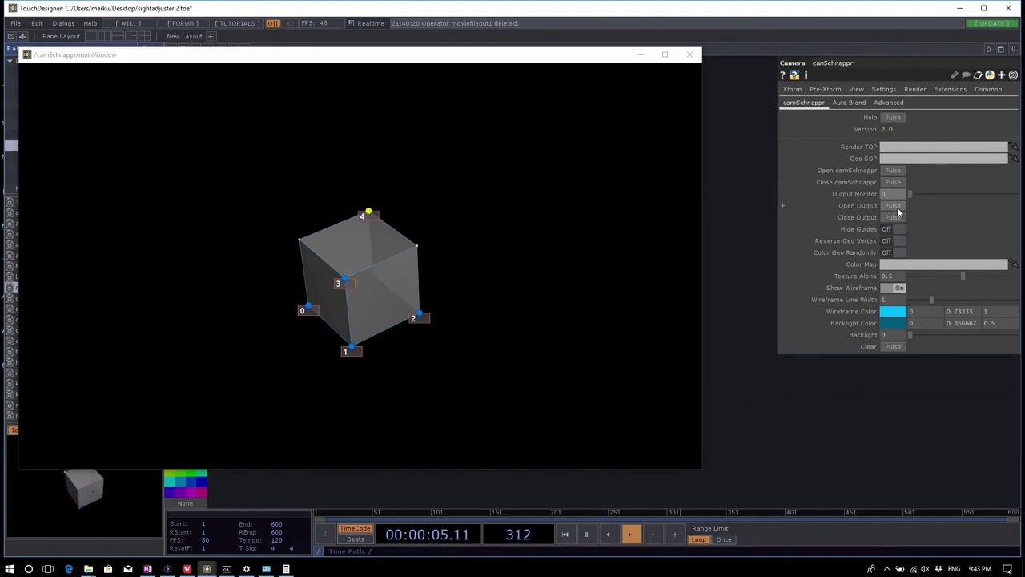
{"action": "left_click", "coordinate": [895, 206]}
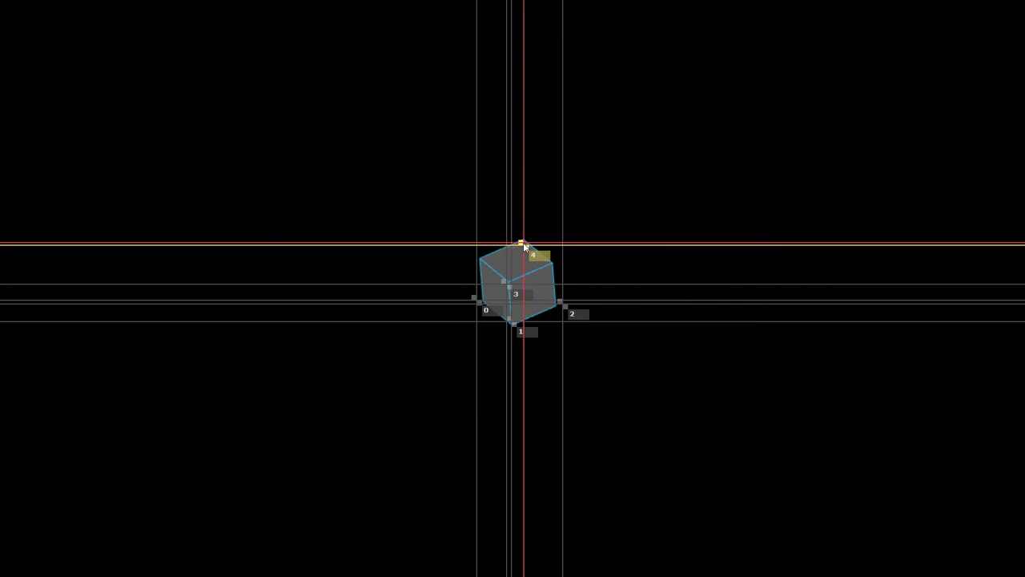
Step: Reshape the projected cube in the output by moving point 4 up, point 2 outward to the right and point 1 down
{"action": "left_click_drag", "start_coordinate": [523, 242], "coordinate": [535, 216]}
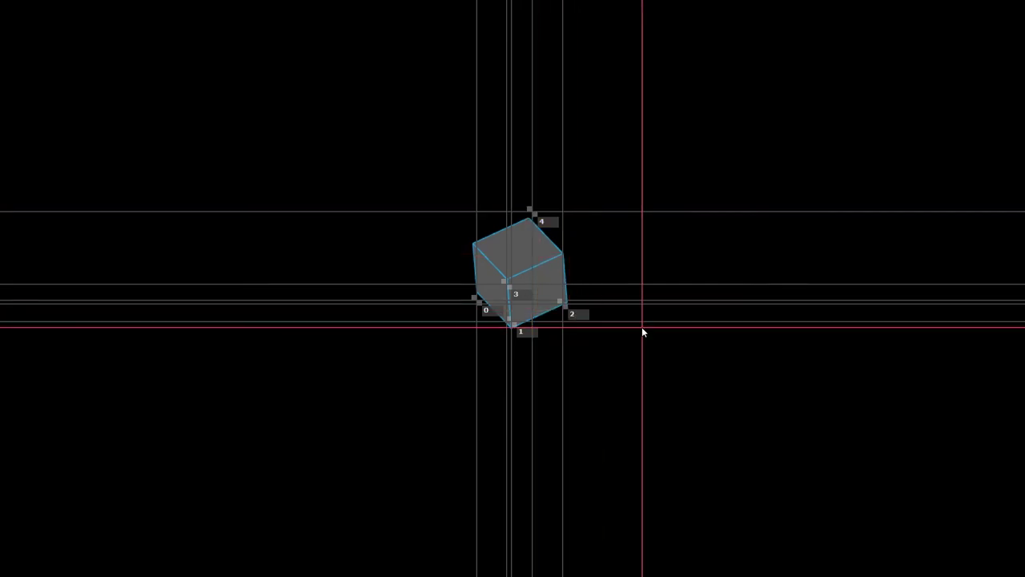
{"action": "left_click_drag", "start_coordinate": [565, 309], "coordinate": [598, 315]}
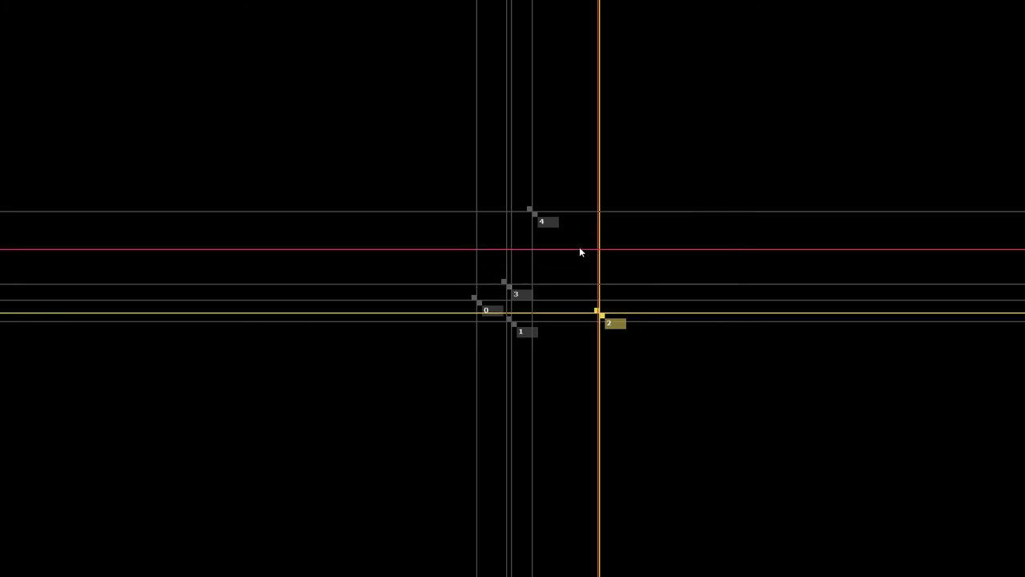
{"action": "left_click_drag", "start_coordinate": [512, 320], "coordinate": [528, 376]}
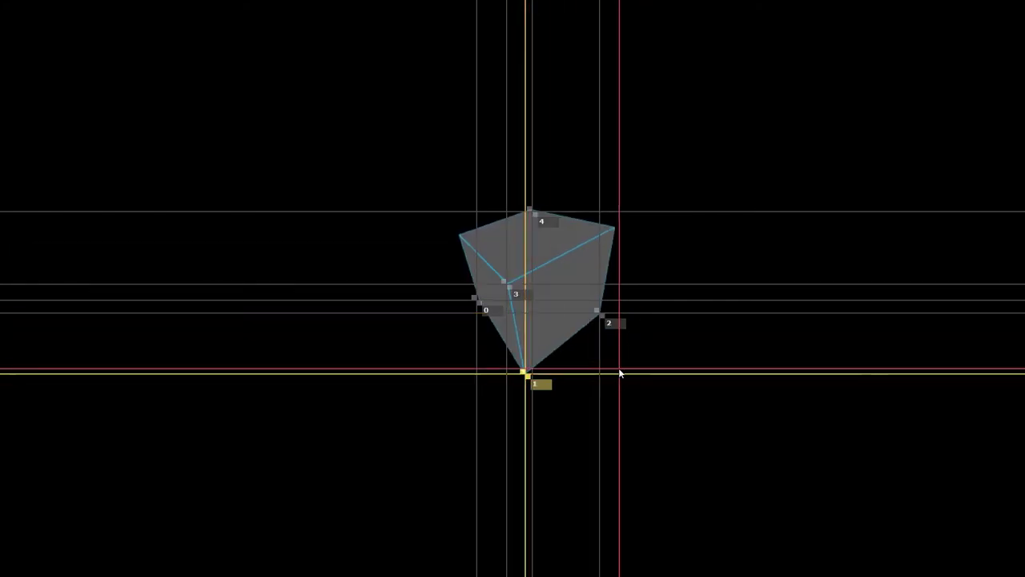
Step: Close the camSchnappr output and its main window to return to the root network
{"action": "key", "text": "Escape"}
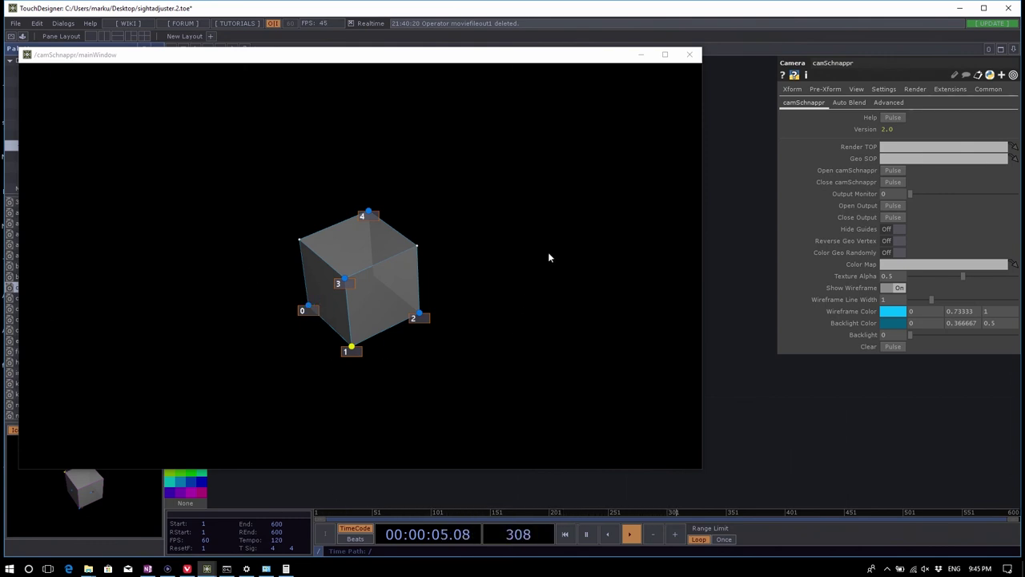
{"action": "left_click", "coordinate": [690, 54]}
{"action": "scroll", "coordinate": [585, 276], "scroll_direction": "down", "scroll_amount": 3}
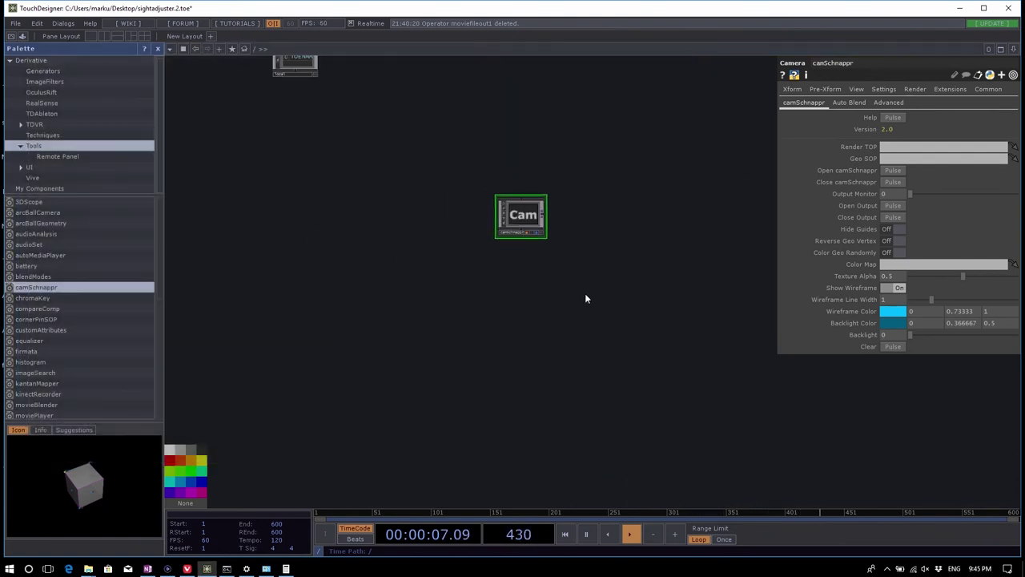
Step: Save the sightadjuster project with the camSchnappr component in its root network
{"action": "left_click_drag", "start_coordinate": [587, 297], "coordinate": [560, 235]}
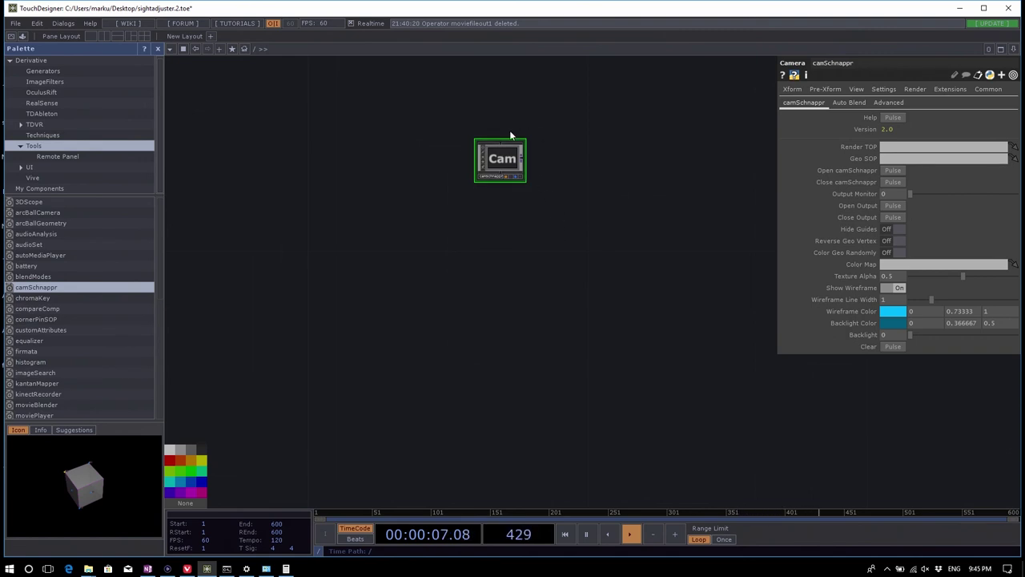
{"action": "scroll", "coordinate": [516, 207], "scroll_direction": "down", "scroll_amount": 8}
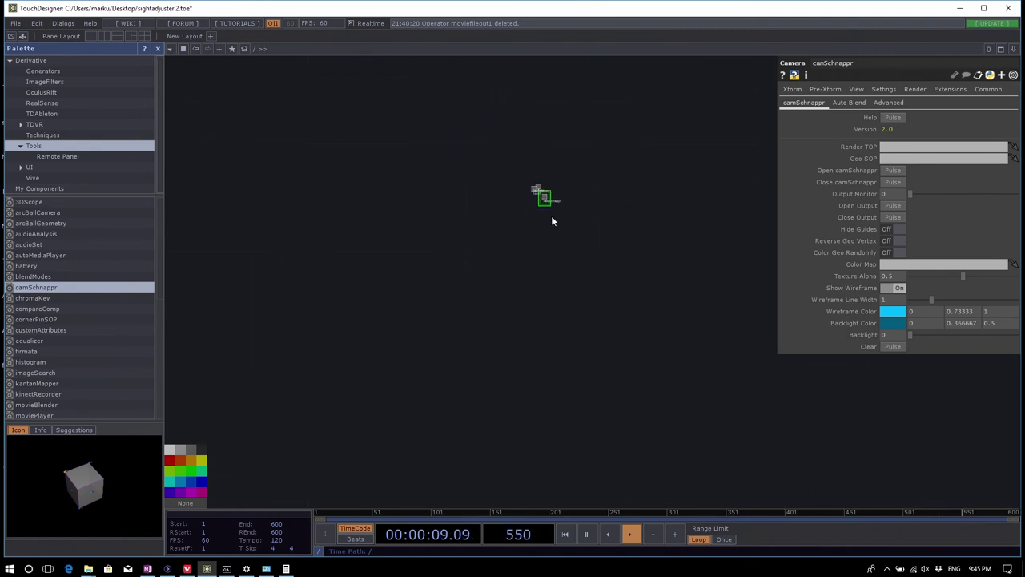
{"action": "scroll", "coordinate": [532, 206], "scroll_direction": "up", "scroll_amount": 6}
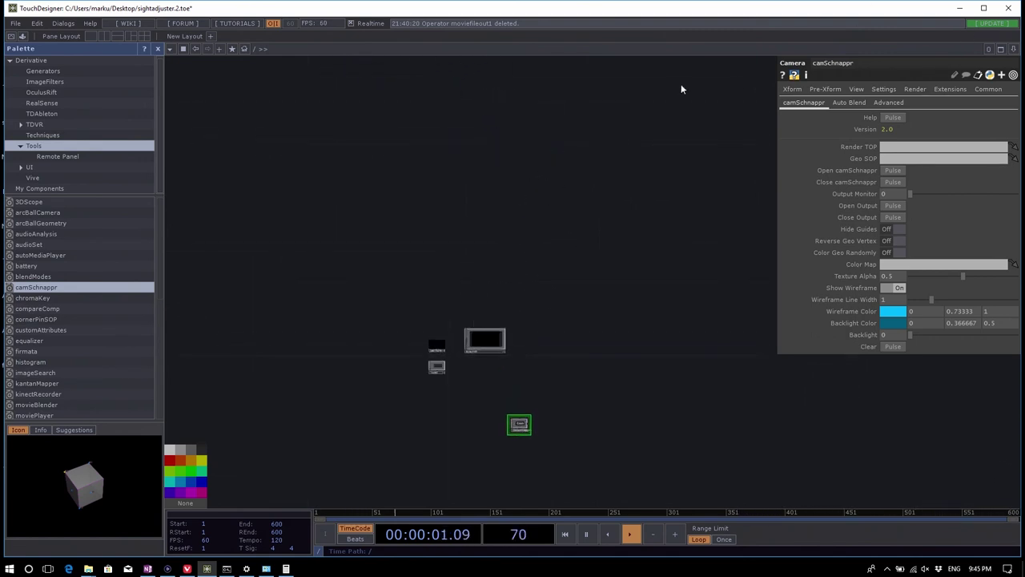
{"action": "key", "text": "ctrl+s"}
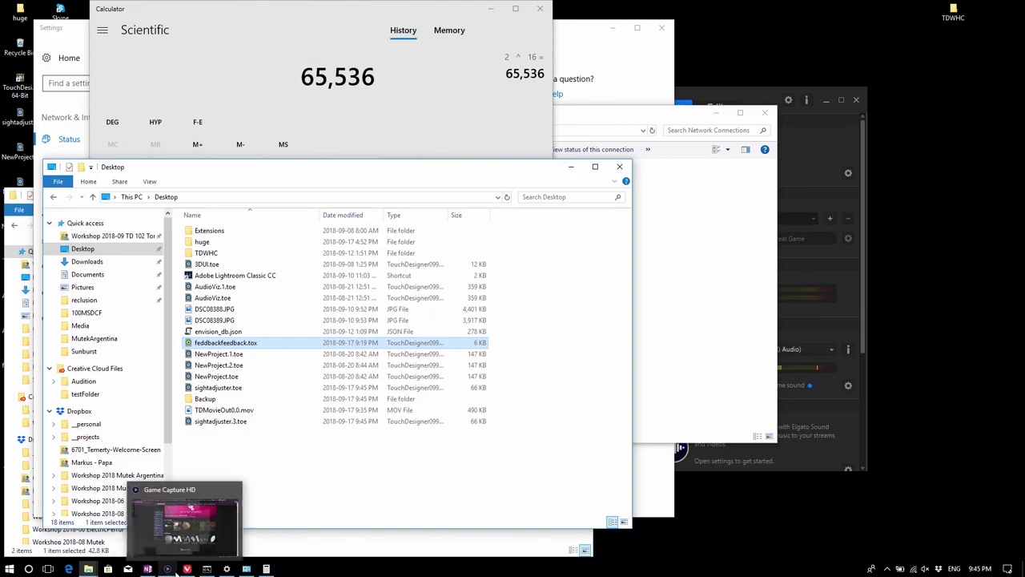
Step: Switch to the Vivaldi browser and bring up the TouchDesigner documentation page on the Movie File In TOP
{"action": "left_click", "coordinate": [186, 569]}
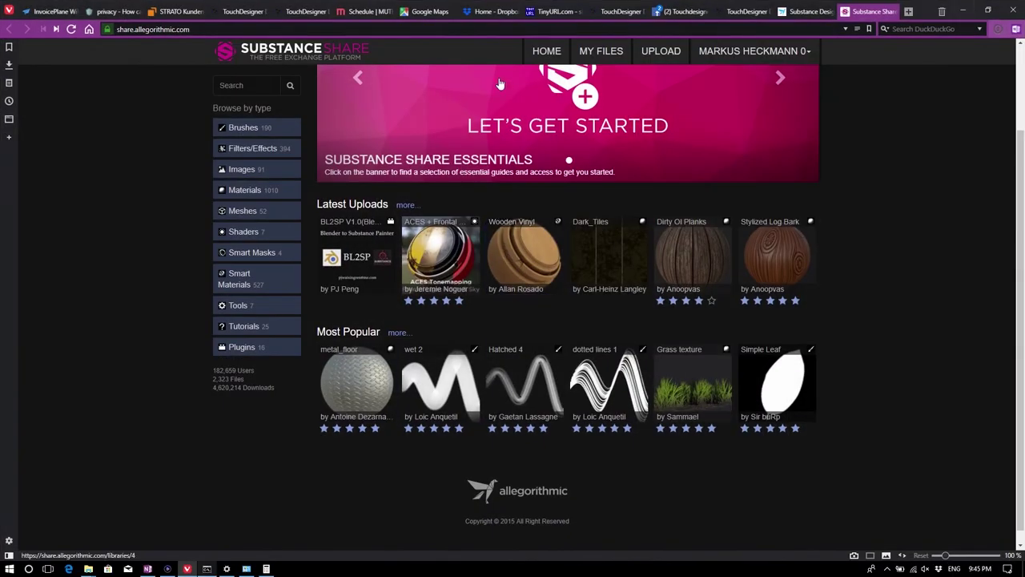
{"action": "left_click", "coordinate": [244, 12]}
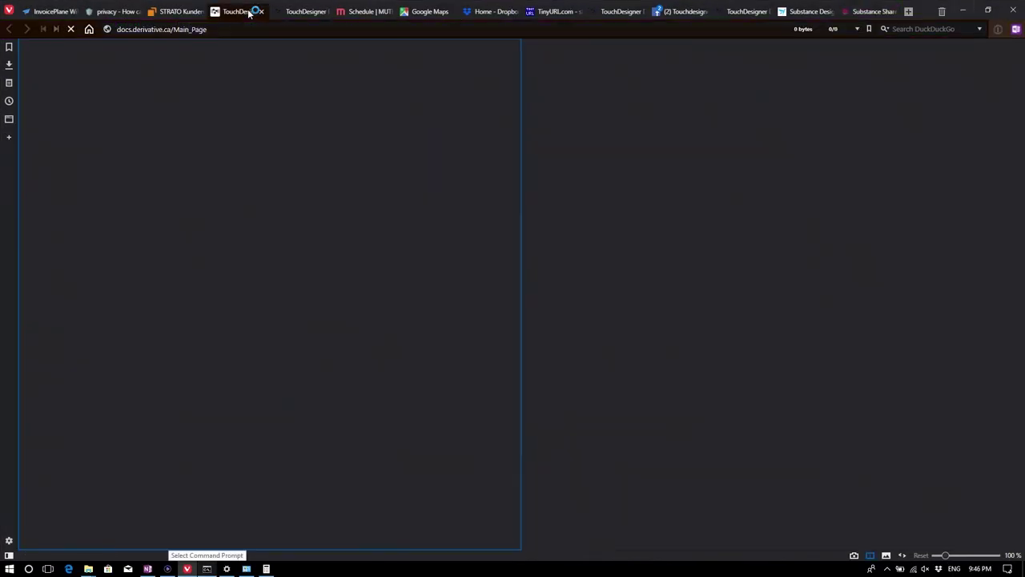
{"action": "left_click", "coordinate": [291, 12]}
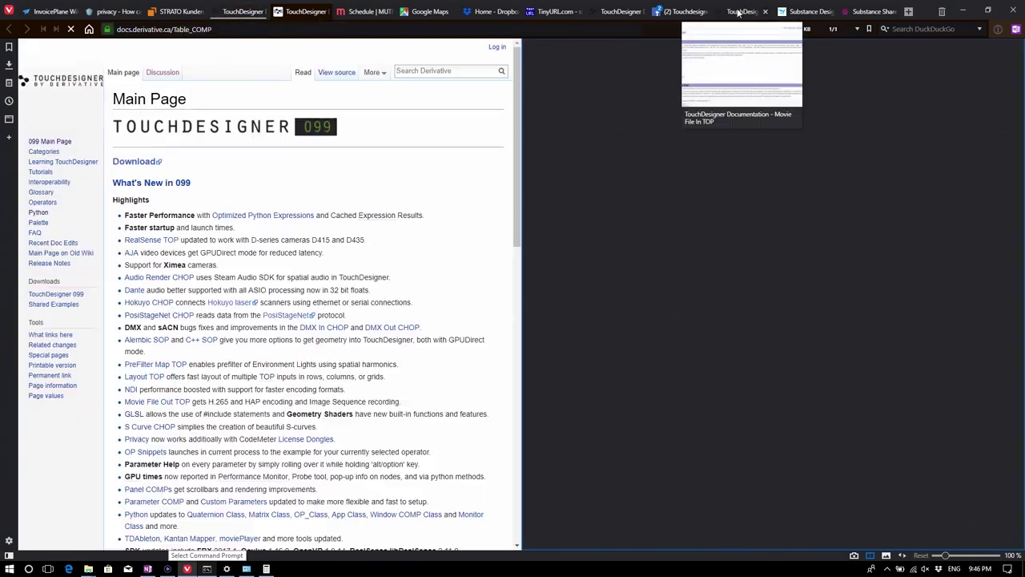
{"action": "left_click", "coordinate": [737, 12]}
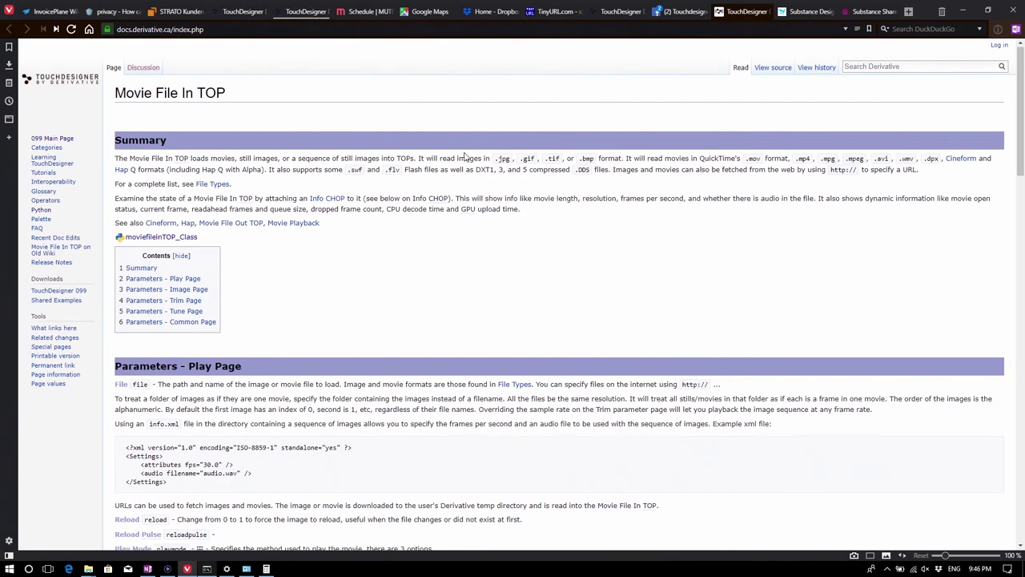
Step: Go to the Derivative website and open the upcoming workshops listing in its education section
{"action": "left_click", "coordinate": [66, 85]}
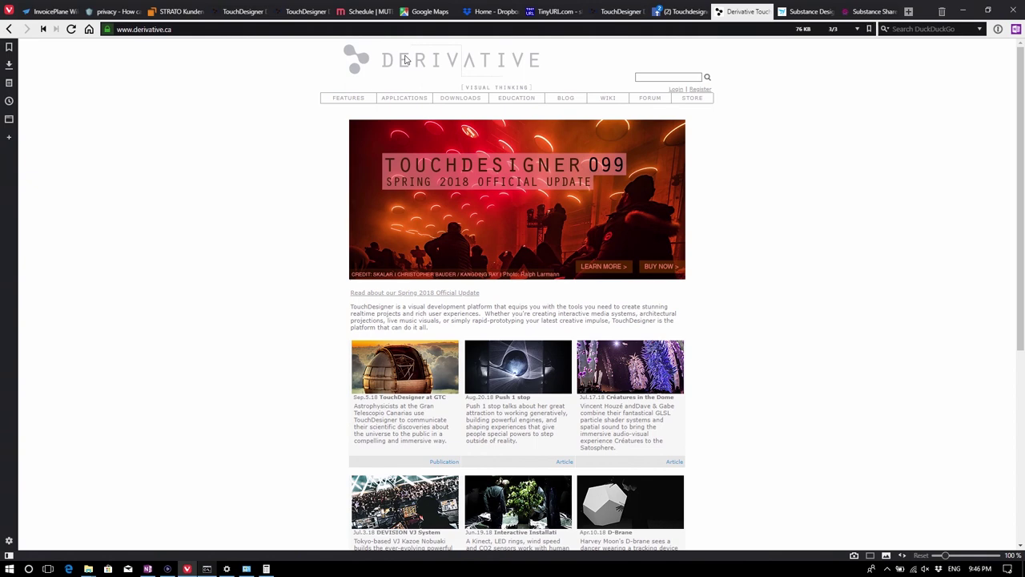
{"action": "left_click", "coordinate": [510, 102]}
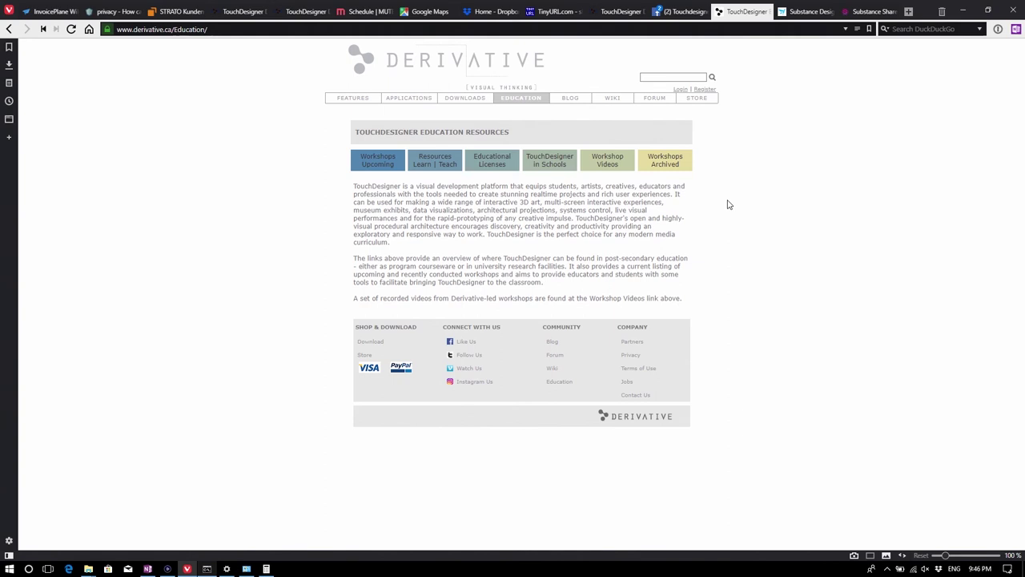
{"action": "left_click", "coordinate": [387, 161]}
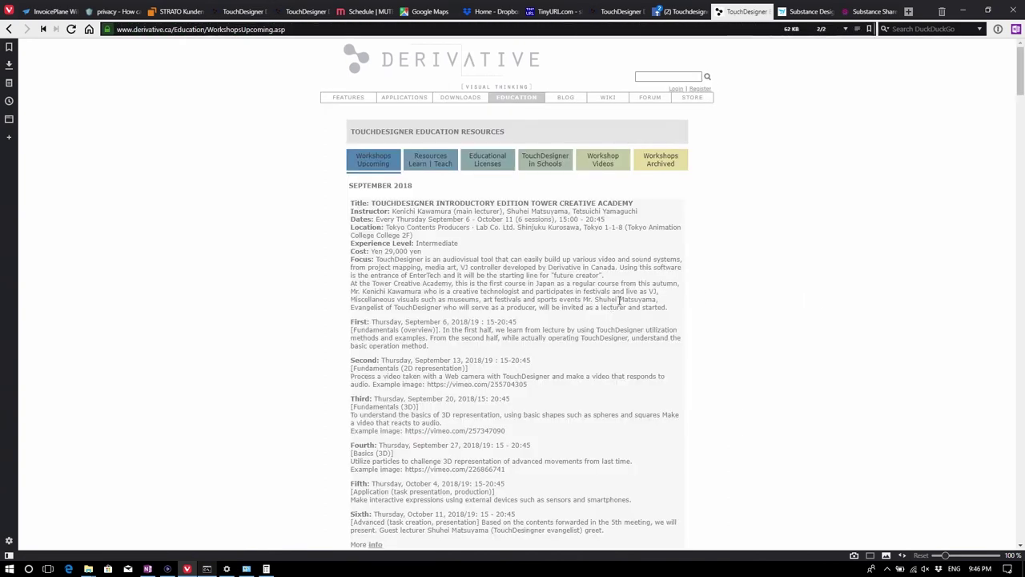
Step: Look through the September 2018 workshop entries down to the October 2018 beginner workshops
{"action": "scroll", "coordinate": [610, 262], "scroll_direction": "down", "scroll_amount": 2}
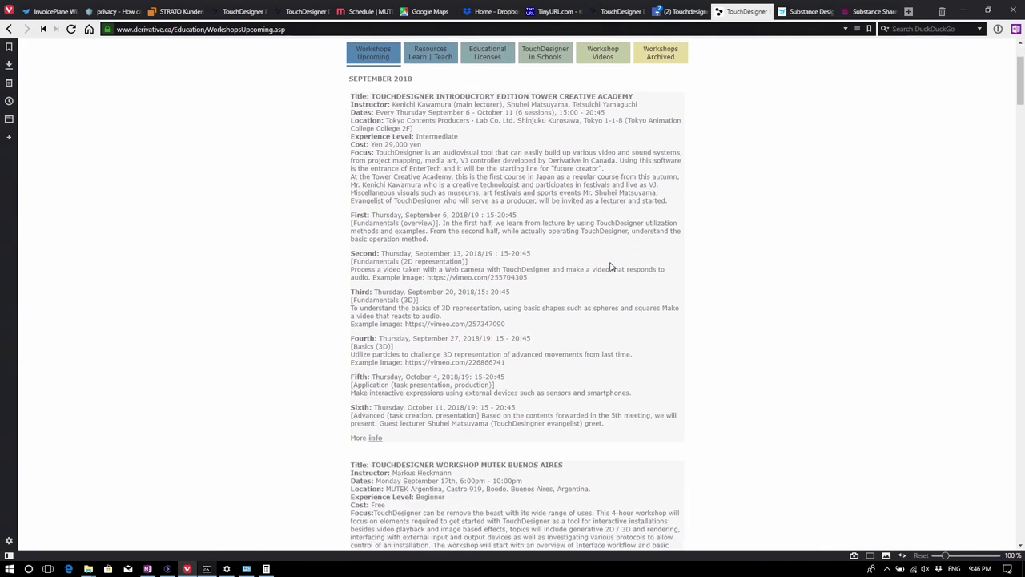
{"action": "scroll", "coordinate": [610, 267], "scroll_direction": "down", "scroll_amount": 4}
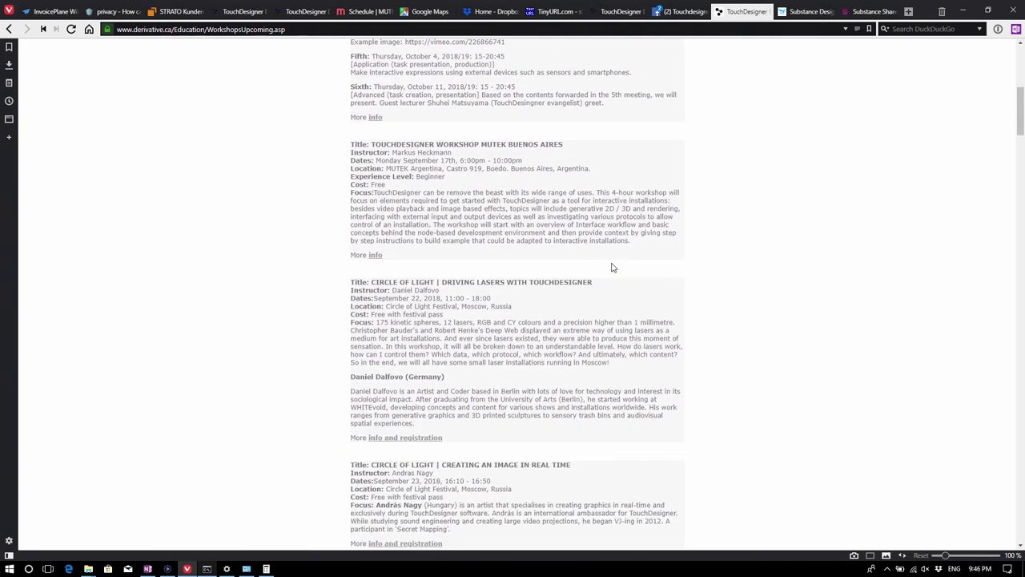
{"action": "scroll", "coordinate": [612, 266], "scroll_direction": "down", "scroll_amount": 2}
{"action": "scroll", "coordinate": [612, 266], "scroll_direction": "down", "scroll_amount": 2}
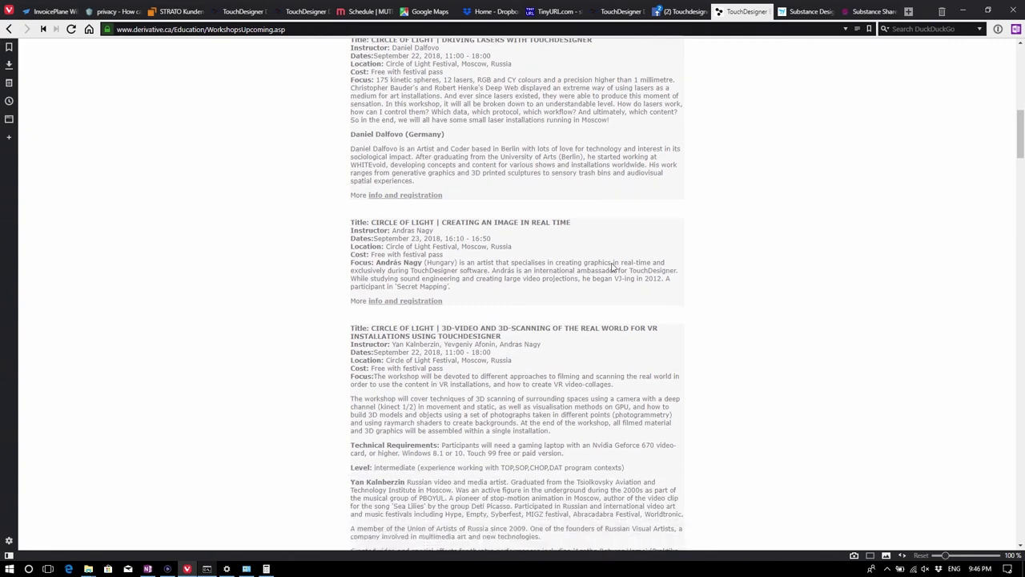
{"action": "scroll", "coordinate": [612, 266], "scroll_direction": "down", "scroll_amount": 1}
{"action": "scroll", "coordinate": [611, 267], "scroll_direction": "down", "scroll_amount": 1}
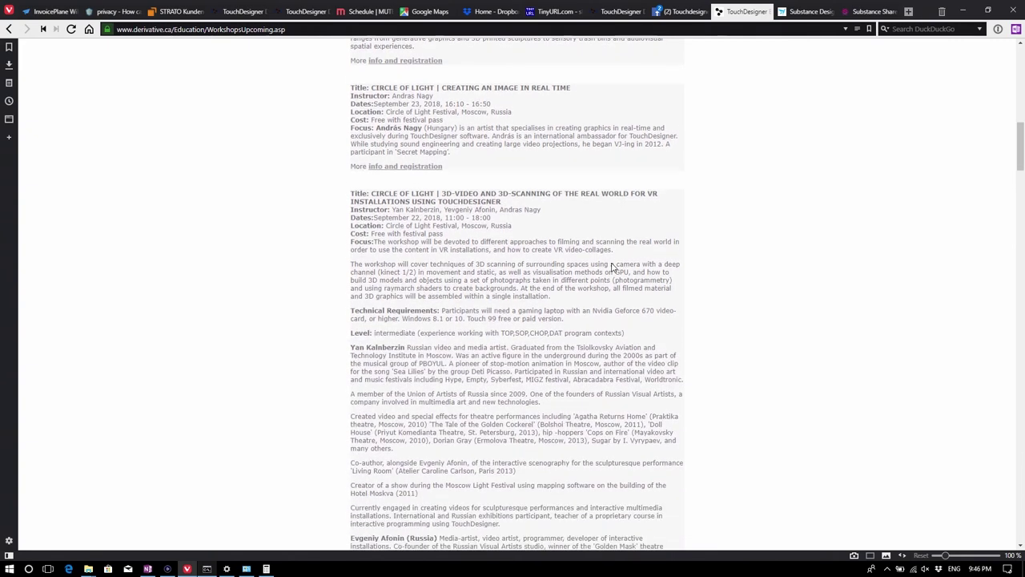
{"action": "scroll", "coordinate": [612, 267], "scroll_direction": "down", "scroll_amount": 3}
{"action": "scroll", "coordinate": [612, 263], "scroll_direction": "down", "scroll_amount": 3}
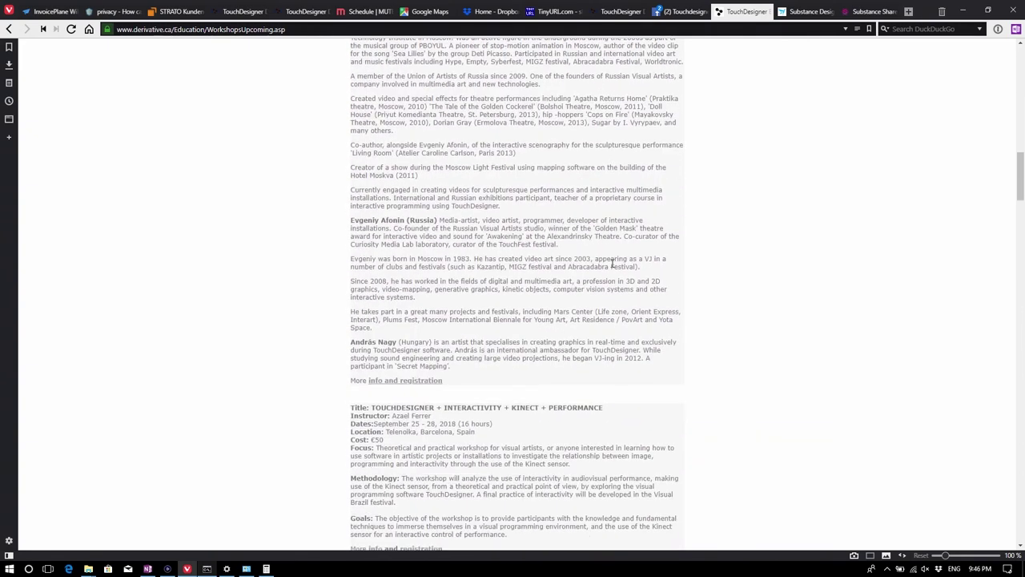
{"action": "scroll", "coordinate": [612, 263], "scroll_direction": "down", "scroll_amount": 3}
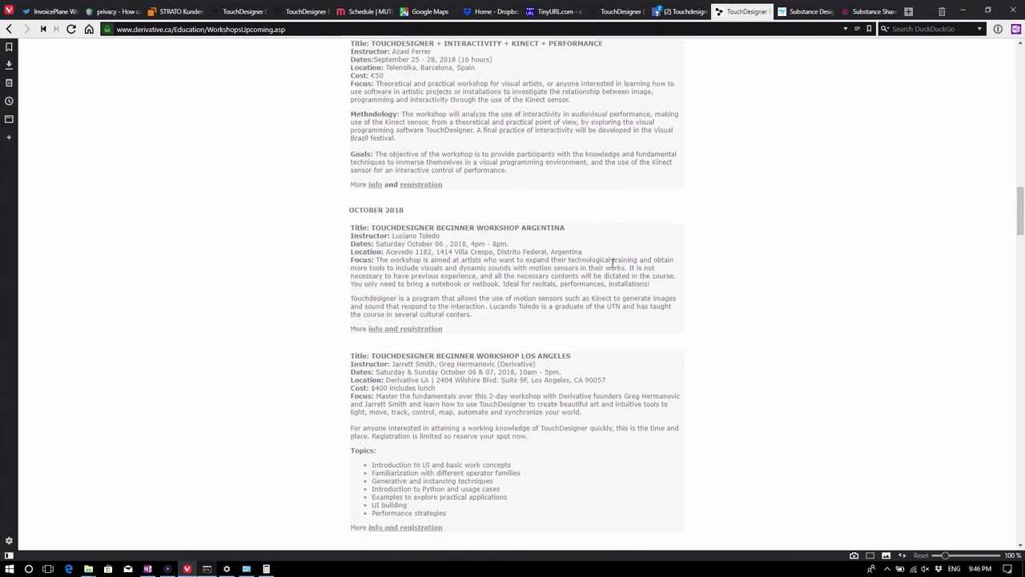
Step: Highlight the whole TouchDesigner Beginner Workshop Argentina entry and enlarge the page to 150 %
{"action": "left_click_drag", "start_coordinate": [516, 218], "coordinate": [353, 109]}
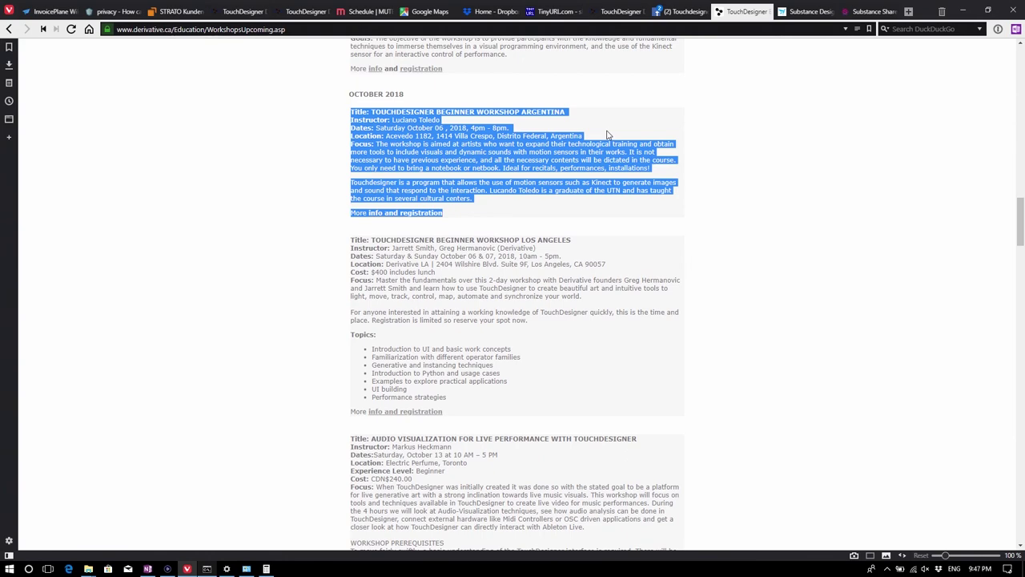
{"action": "scroll", "coordinate": [607, 134], "scroll_direction": "up", "scroll_amount": 1, "text": "ctrl"}
{"action": "scroll", "coordinate": [592, 112], "scroll_direction": "up", "scroll_amount": 1, "text": "ctrl"}
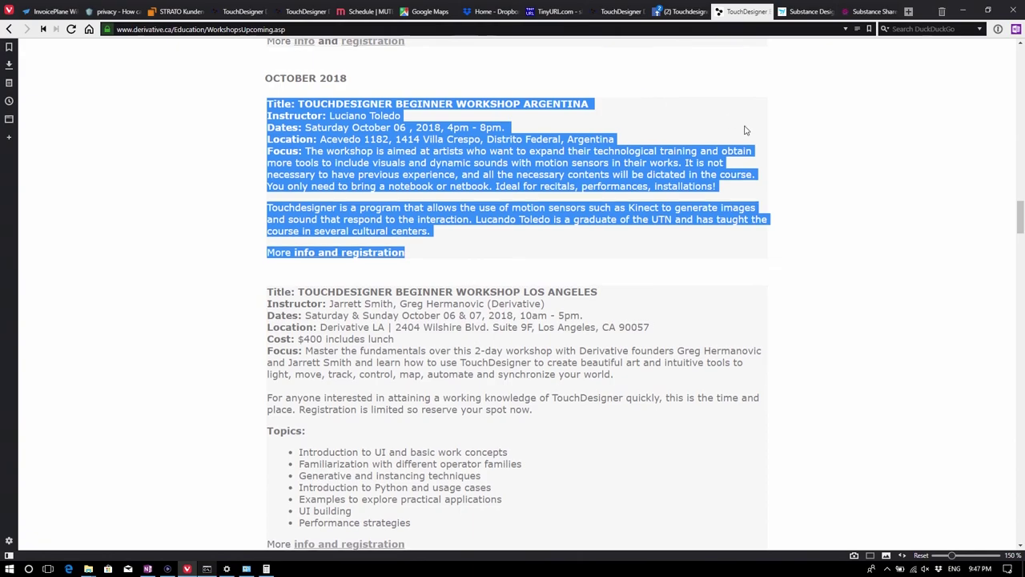
Step: Return to the start of the workshops page and open the Resources Learn | Teach page
{"action": "scroll", "coordinate": [745, 130], "scroll_direction": "up", "scroll_amount": 6}
{"action": "scroll", "coordinate": [745, 129], "scroll_direction": "up", "scroll_amount": 10}
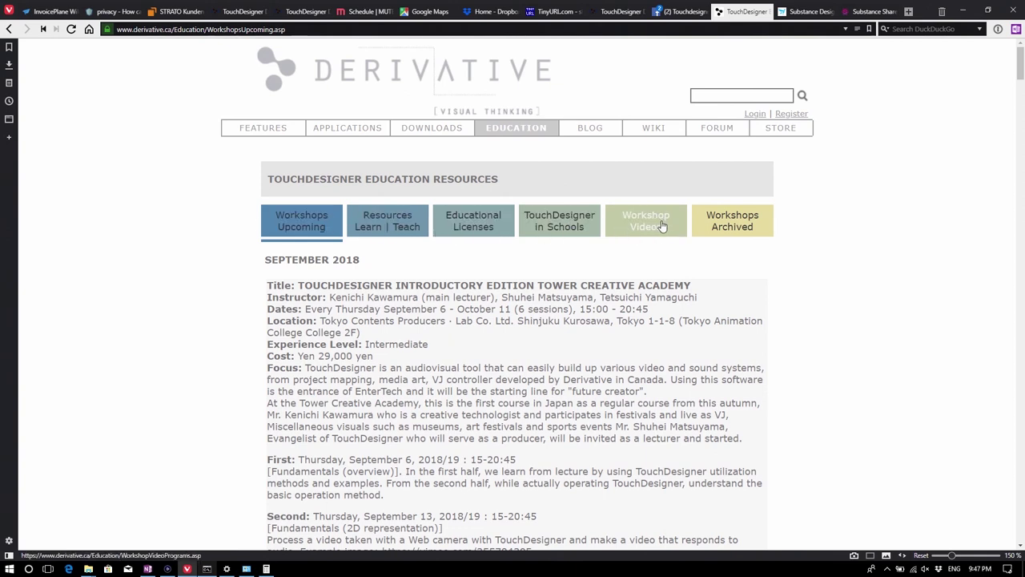
{"action": "left_click", "coordinate": [411, 226]}
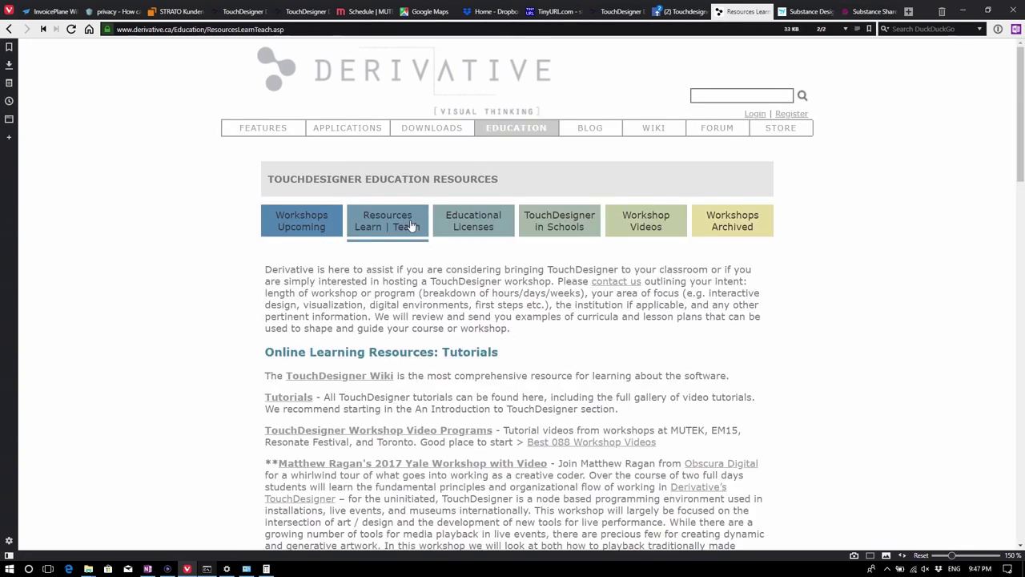